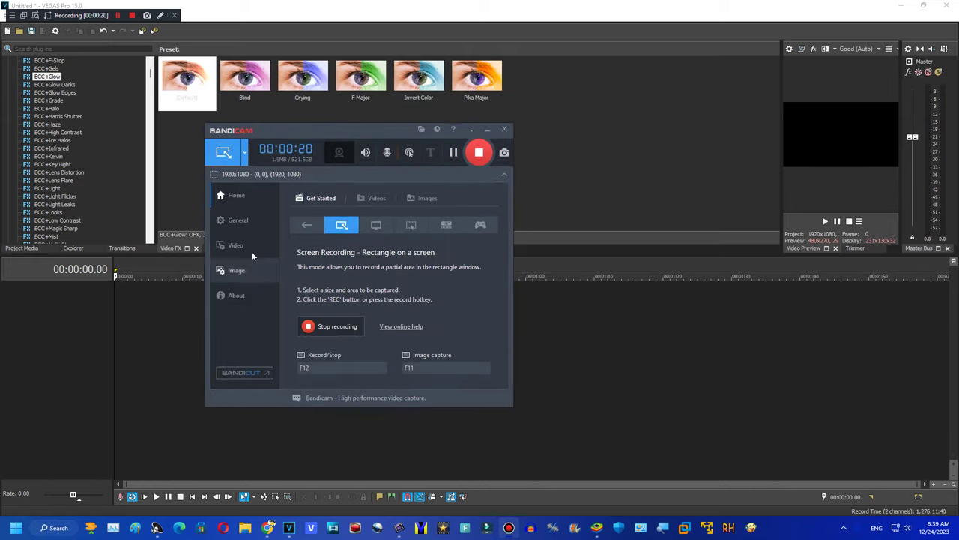
Minimize the recorder window and browse the presets of the BCC+ video effects down to BCC+X-Ray.
click(252, 250)
click(487, 129)
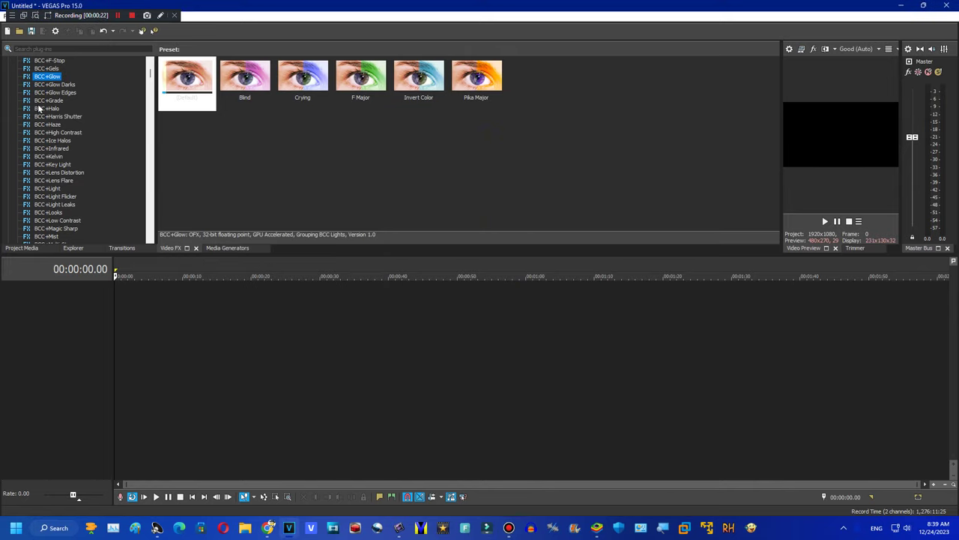
click(51, 117)
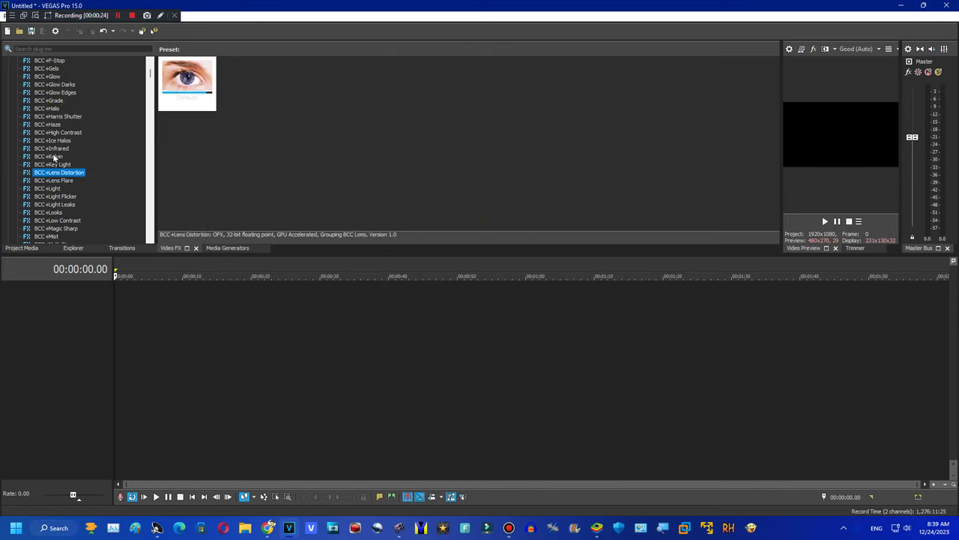
click(51, 213)
click(59, 234)
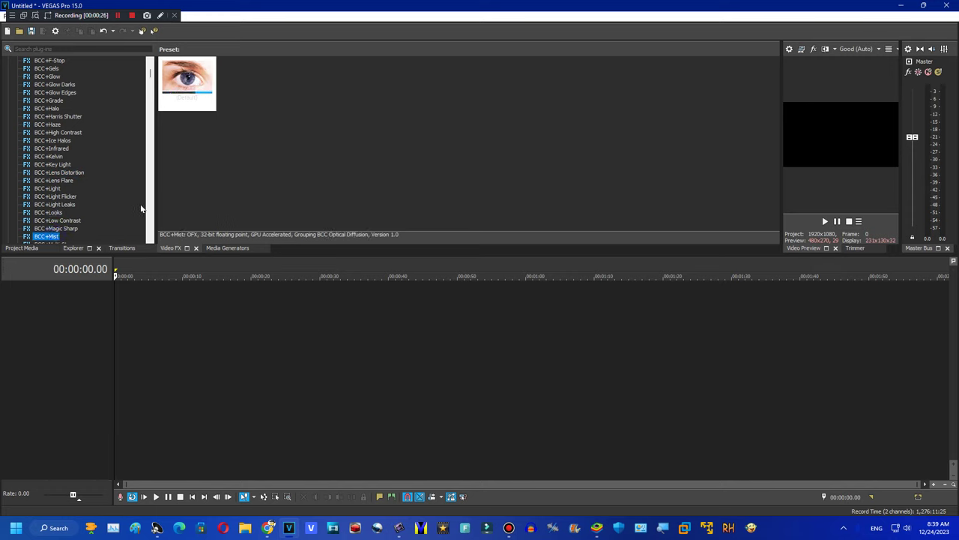
click(58, 181)
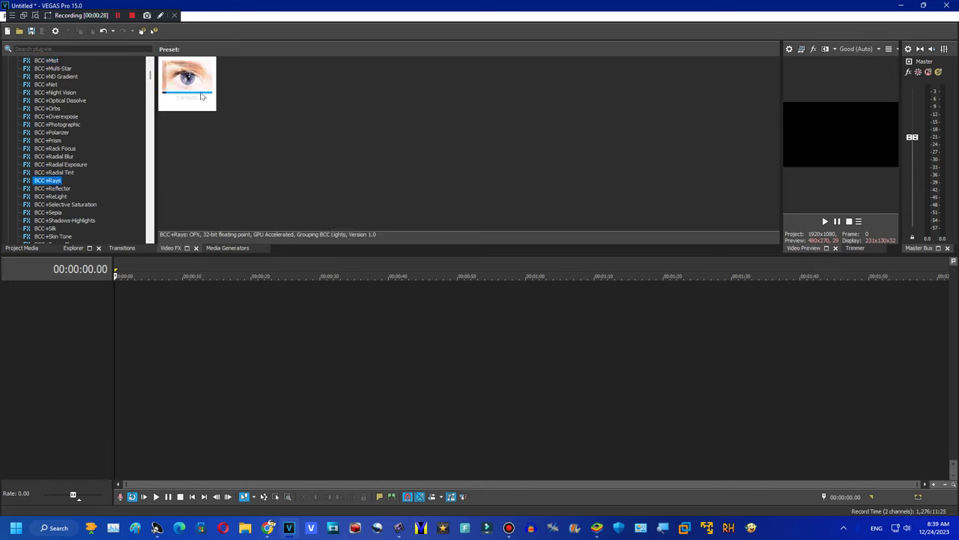
scroll(91, 78, down, 7)
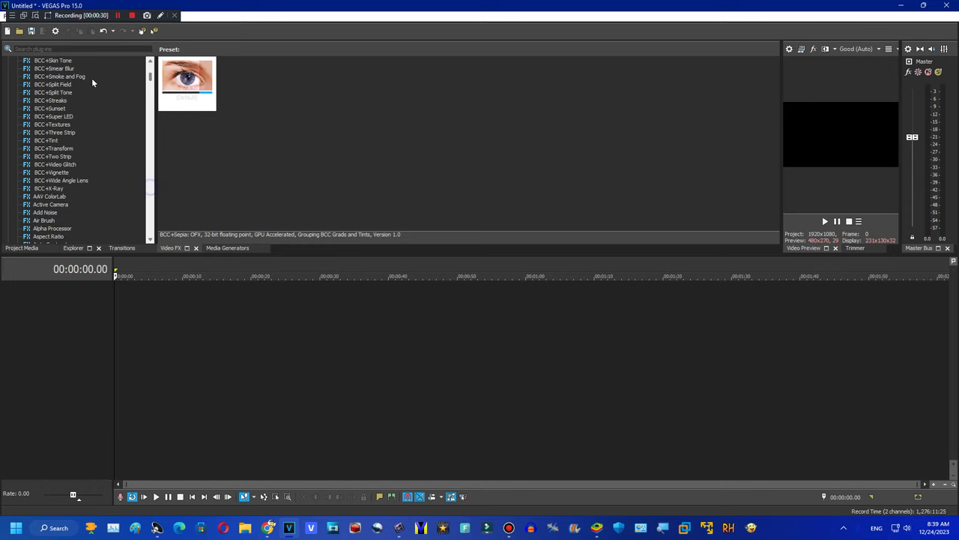
click(60, 189)
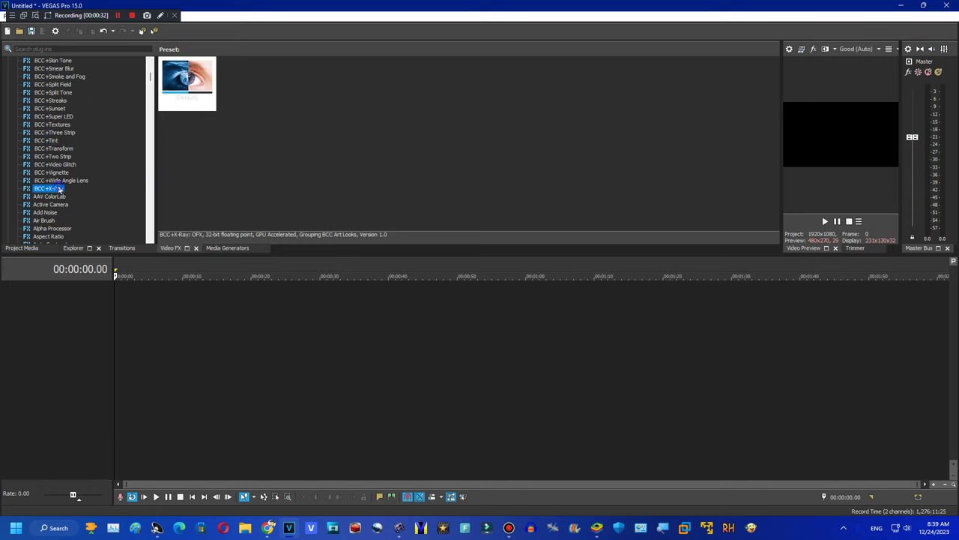
Apply the Fizzy Dizzy X preset of the AAV ColorLab effect to the video output.
click(59, 196)
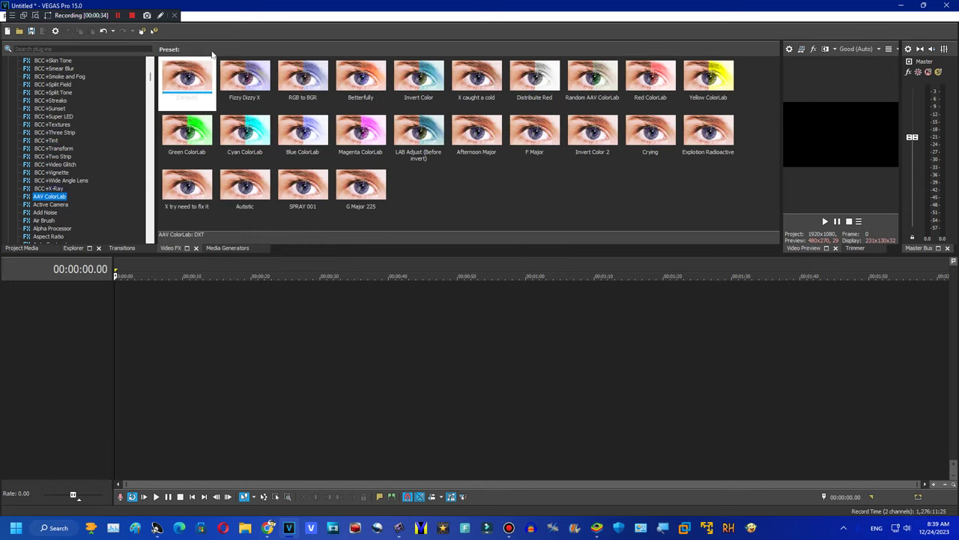
drag(264, 84, 346, 100)
drag(854, 145, 854, 145)
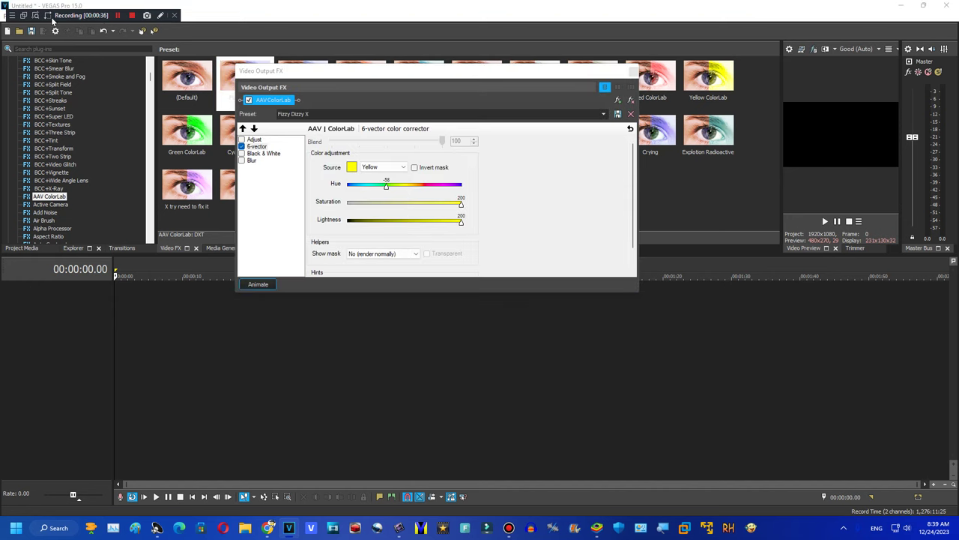
Review the Fizzy Dizzy X preset's 6-vector hue, saturation and lightness settings for each source colour.
click(48, 15)
click(386, 112)
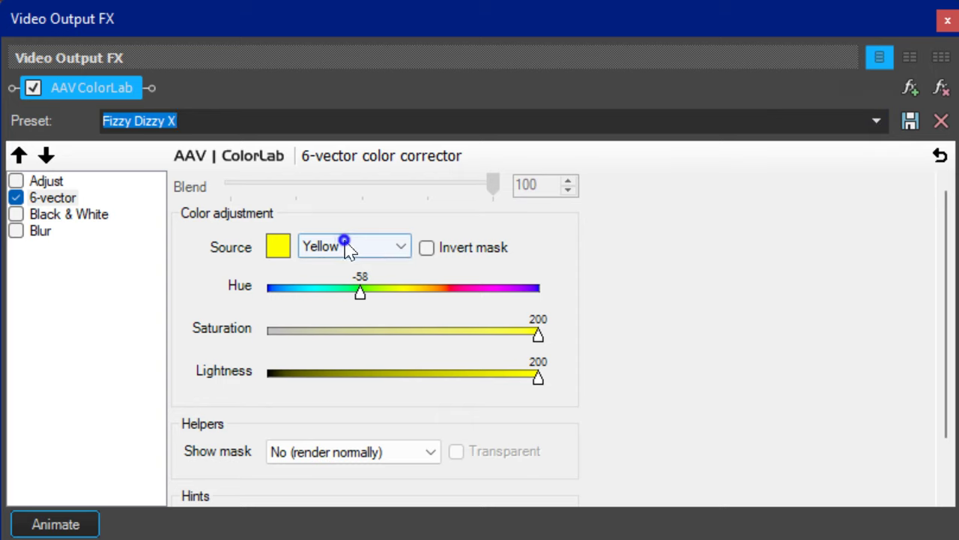
click(337, 244)
click(335, 267)
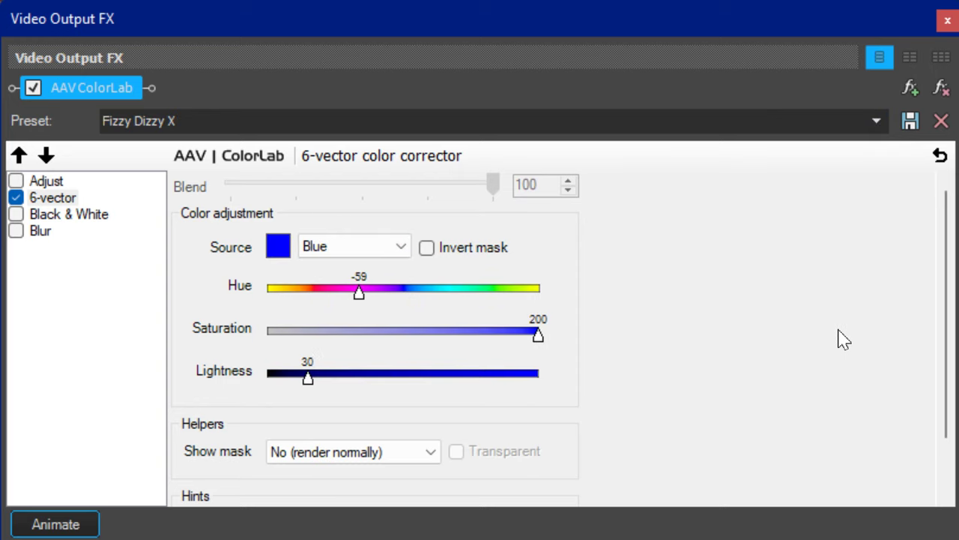
Load the RGB to BGR preset and review its 6-vector settings for each source colour.
click(877, 122)
click(517, 172)
click(330, 249)
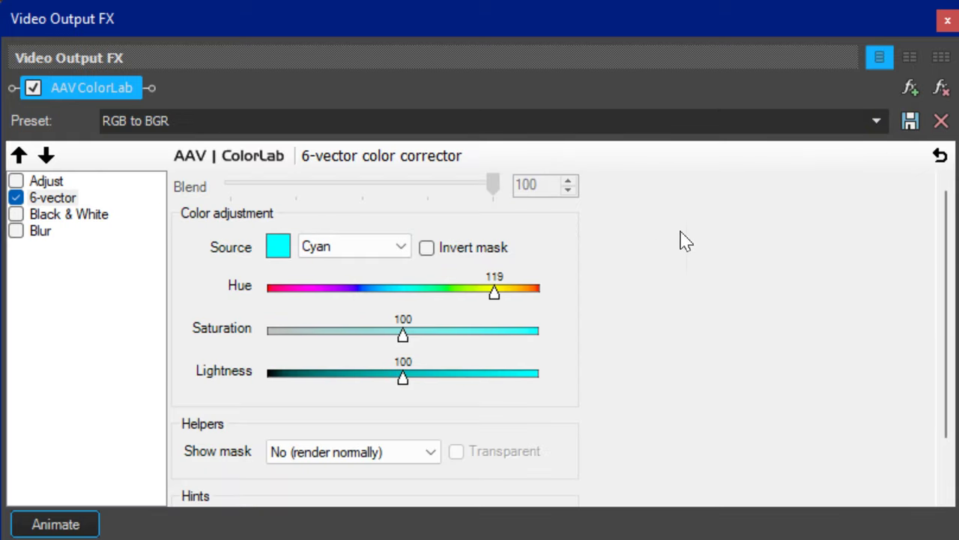
Load the Betterfully preset and review its 6-vector settings from Red through Yellow.
click(876, 122)
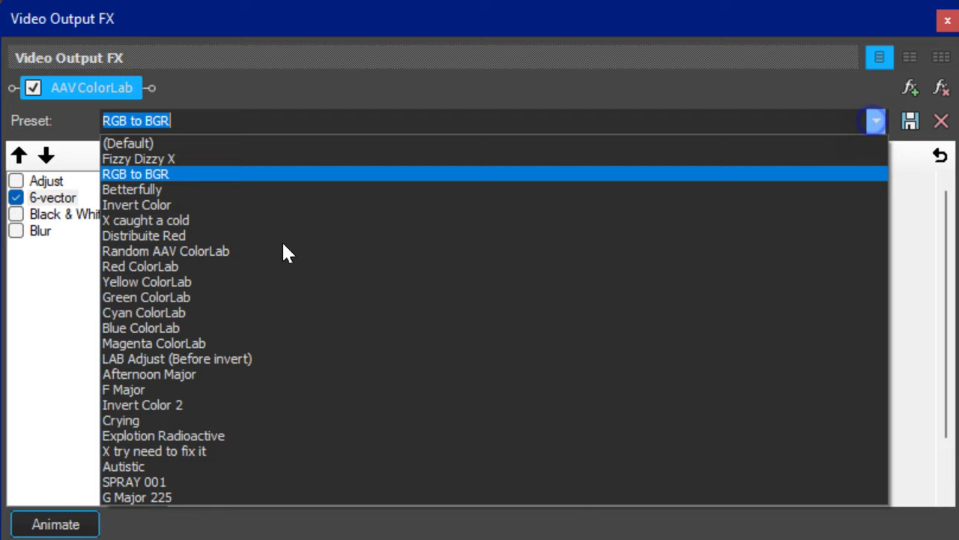
click(172, 189)
click(344, 241)
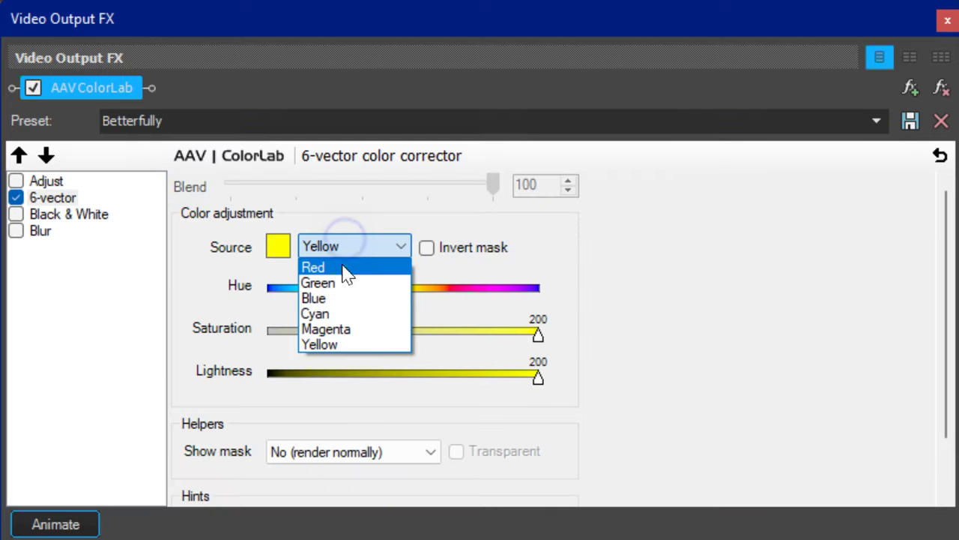
click(342, 267)
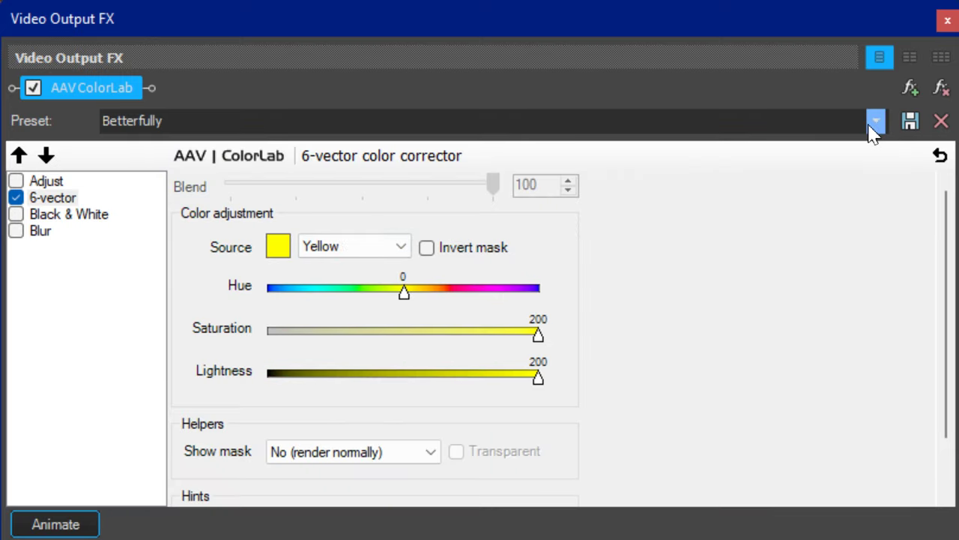
Load the X caught a cold preset and review its 6-vector settings from Red through Yellow.
click(870, 127)
click(878, 122)
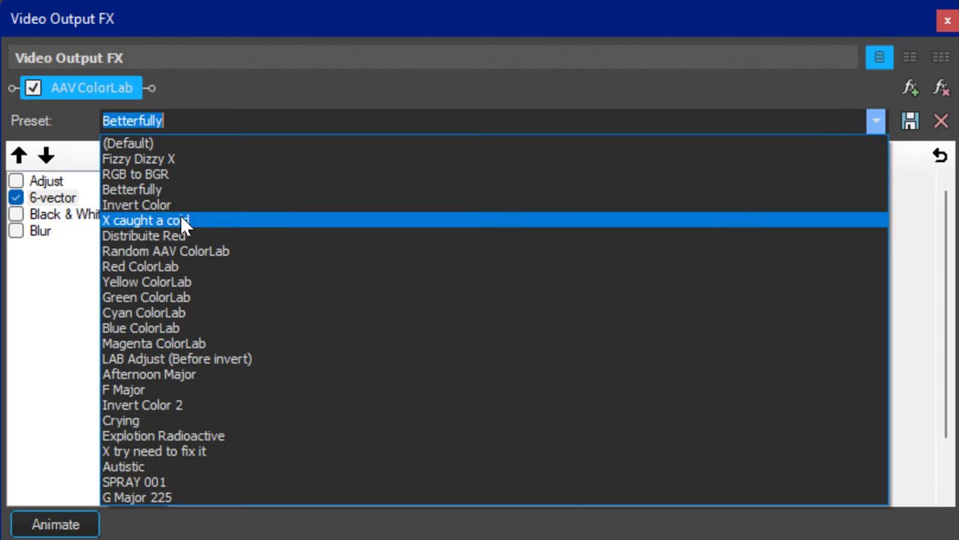
click(173, 222)
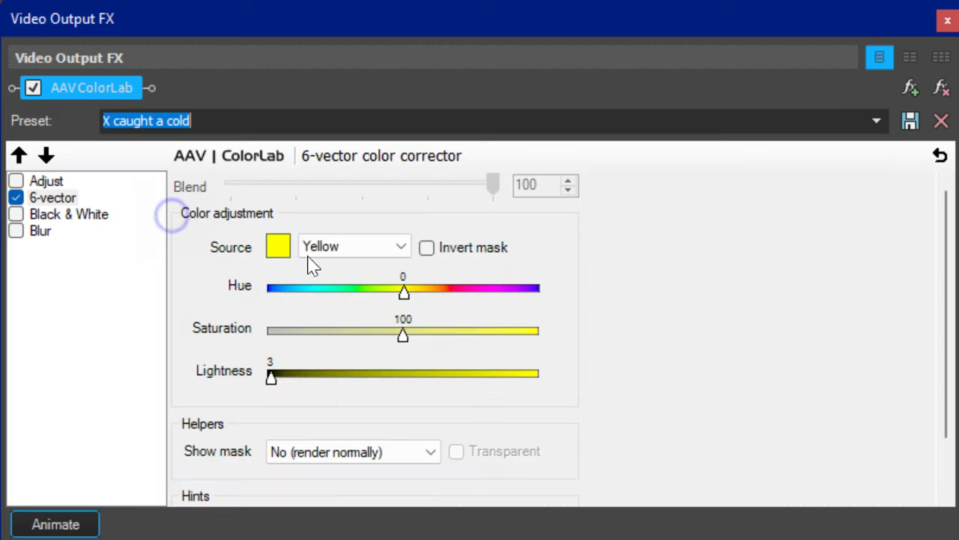
click(353, 247)
click(314, 265)
key(Down)
key(Down)
key(Down)
key(Down)
key(Down)
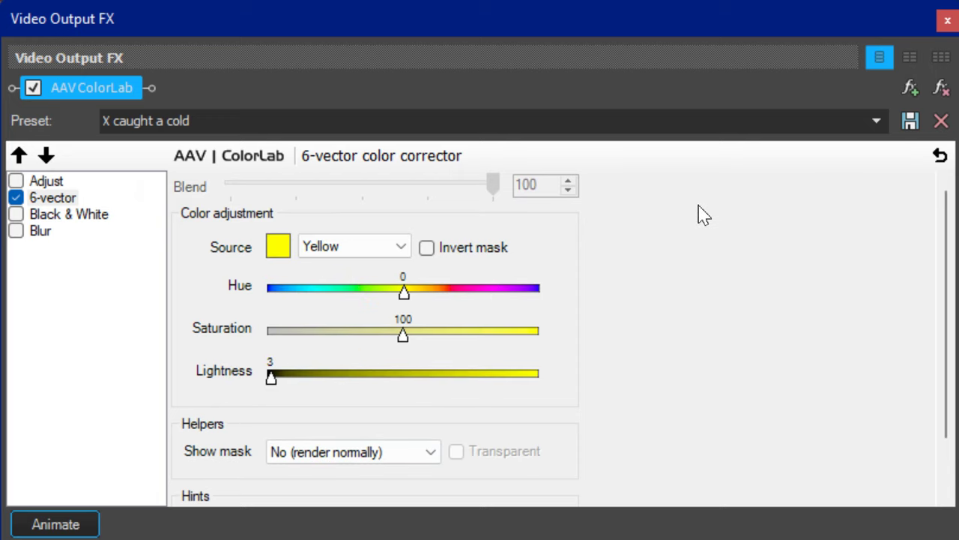
Load the Distribuite Red preset and review its 6-vector settings for every source colour.
click(876, 121)
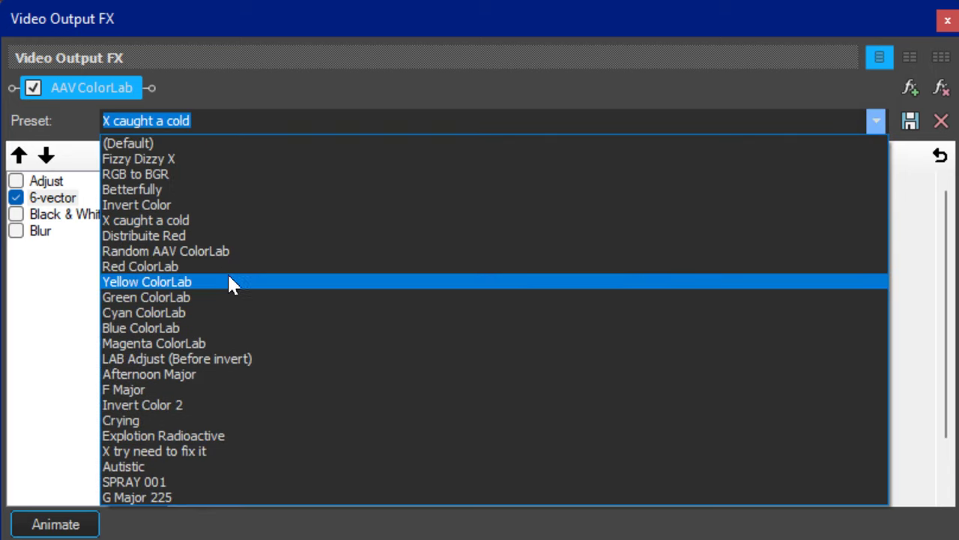
click(229, 236)
click(318, 249)
click(320, 268)
key(Down)
key(Down)
key(Down)
key(Down)
key(Down)
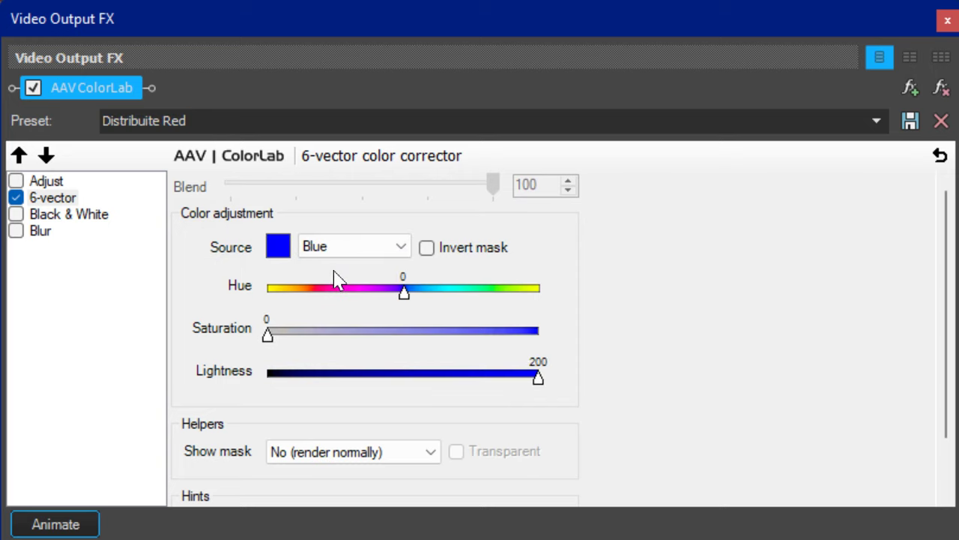
Load the Random AAV ColorLab preset and review its 6-vector settings from Red through Yellow.
click(876, 121)
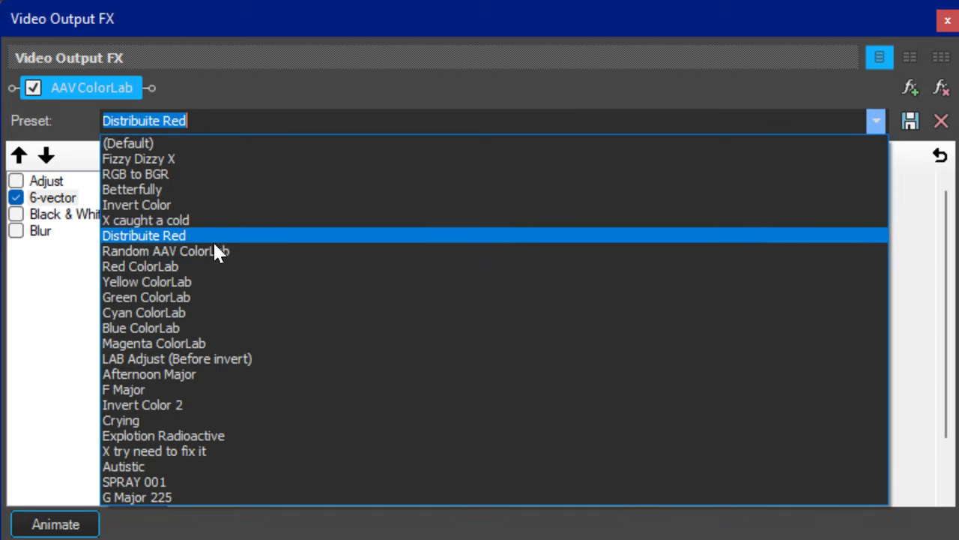
click(193, 253)
click(319, 255)
click(322, 265)
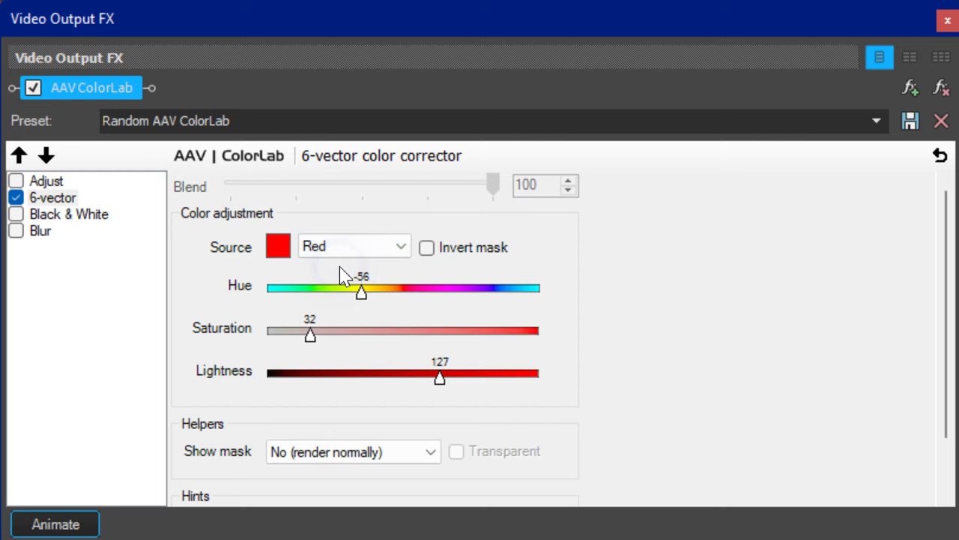
key(Down)
key(Down)
key(Down)
key(Down)
key(Down)
Load the LAB Adjust (Before invert) preset and review its 6-vector settings for every source colour.
click(874, 121)
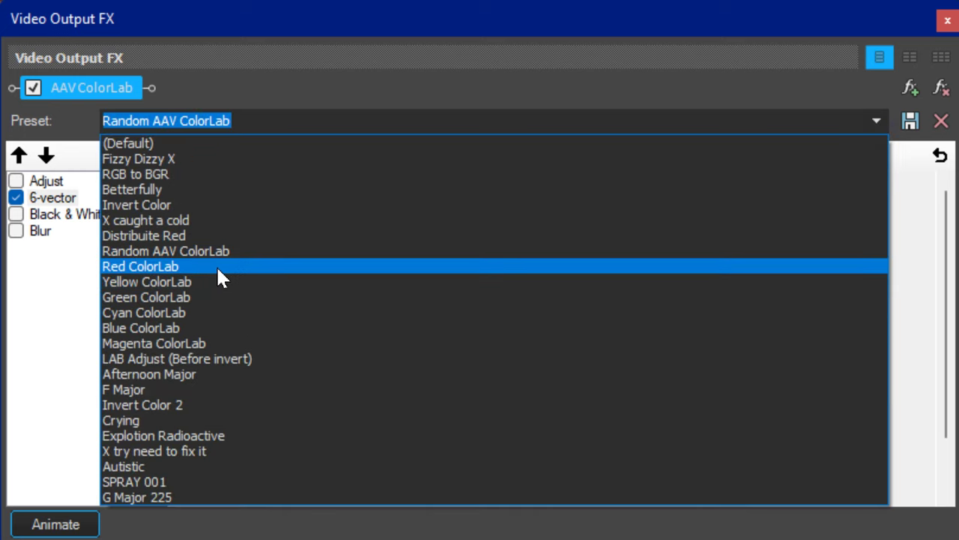
click(174, 359)
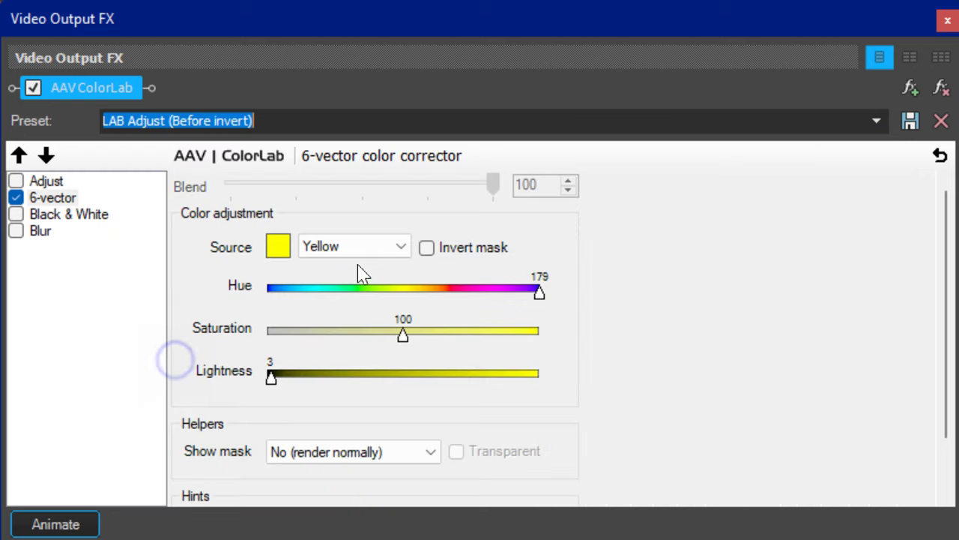
click(349, 247)
click(347, 267)
key(Down)
key(Down)
key(Down)
key(Down)
key(Down)
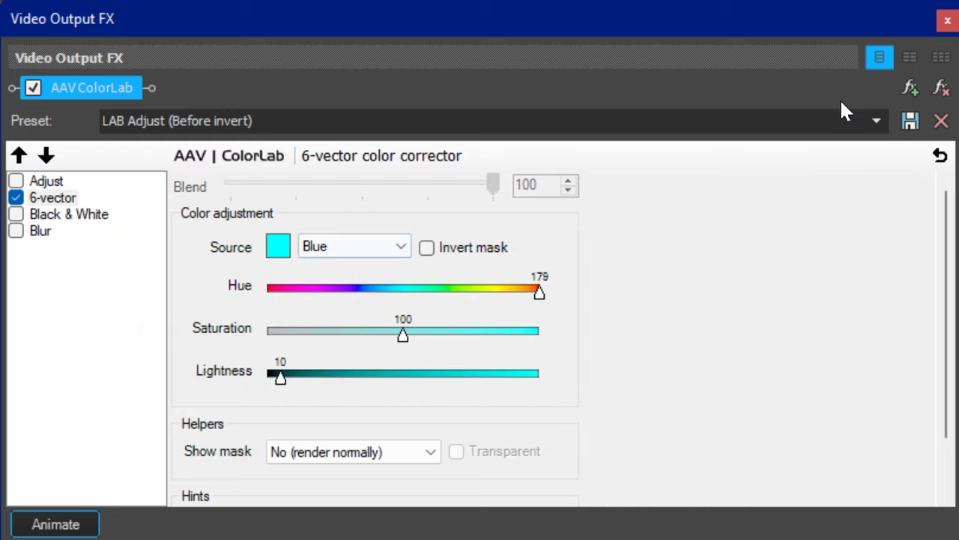
Load the Afternoon Major preset and review its 6-vector settings for each source colour.
click(874, 122)
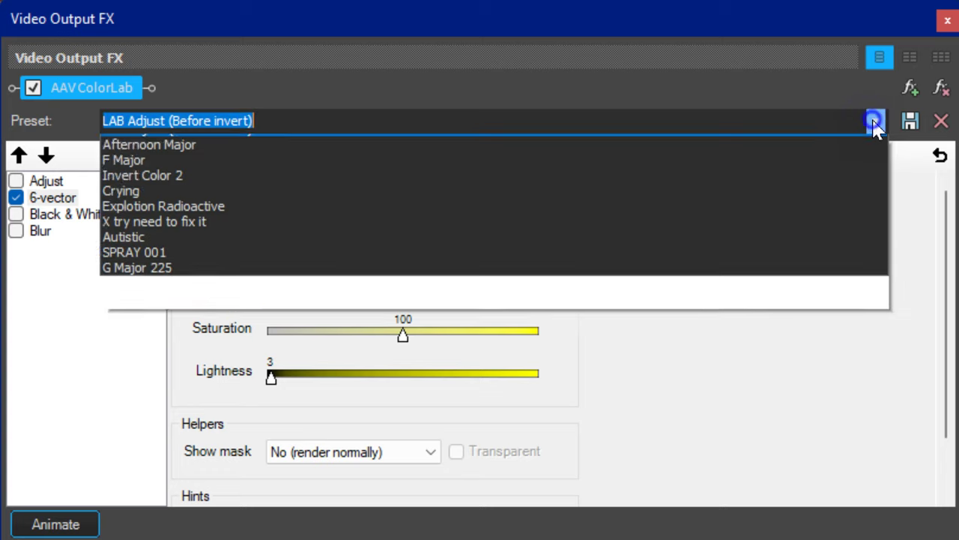
click(241, 374)
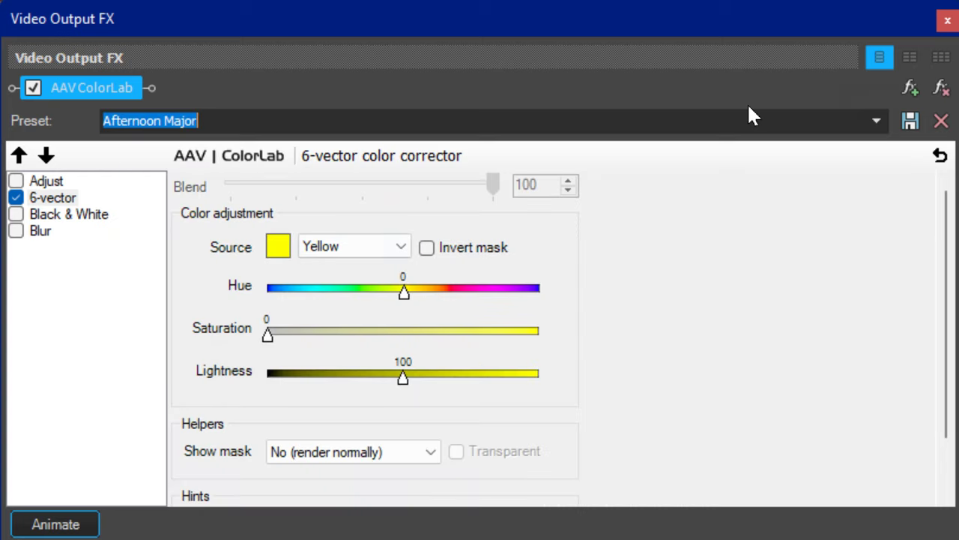
click(876, 121)
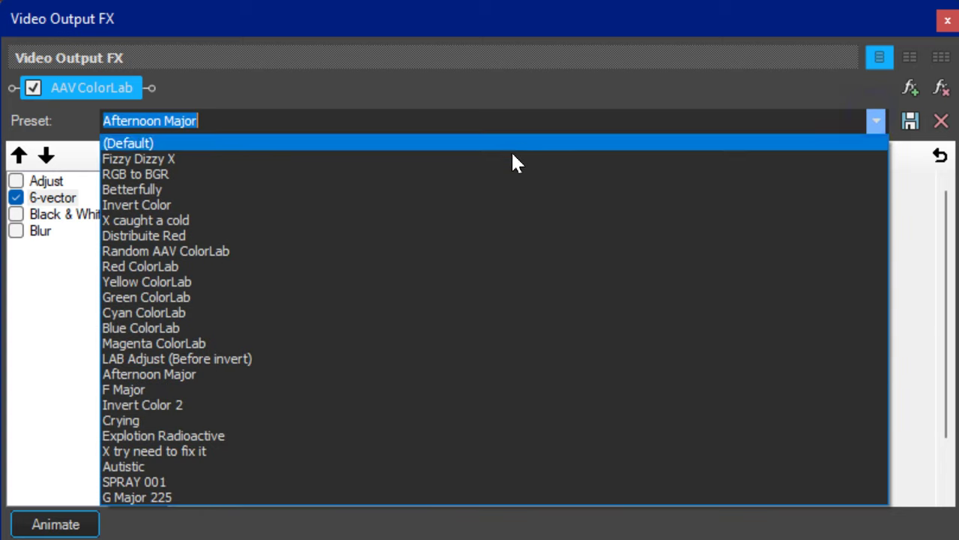
click(257, 379)
click(321, 246)
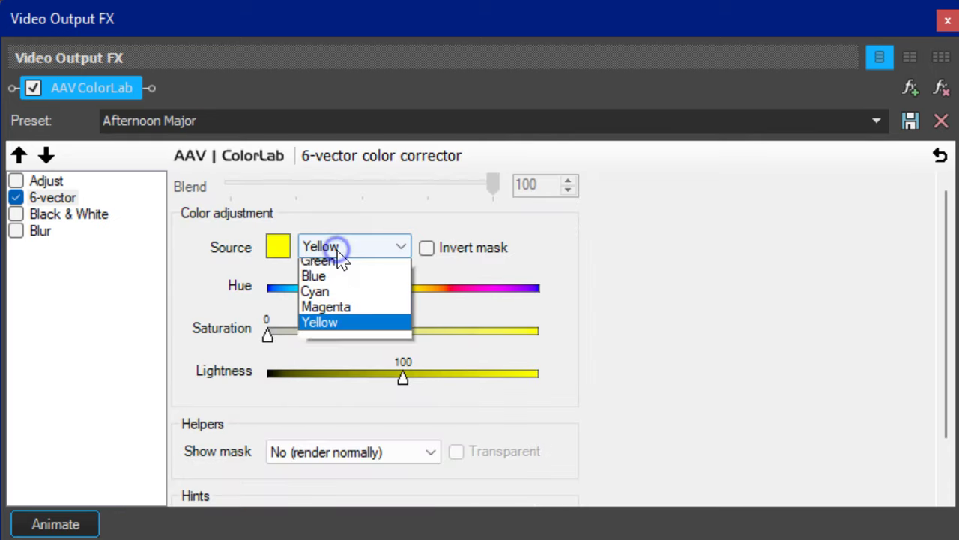
click(330, 253)
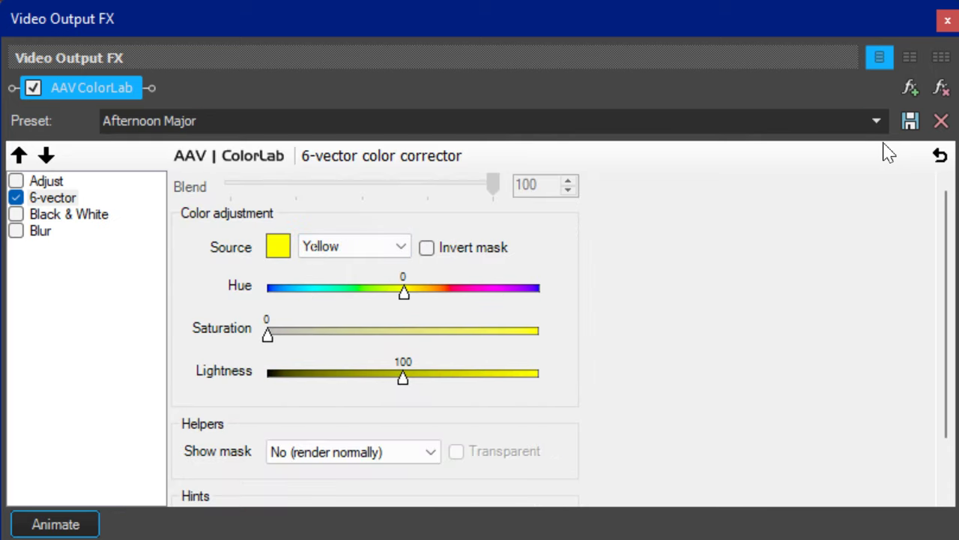
Load the F Major preset and review its 6-vector settings from Red through Yellow.
click(876, 121)
click(167, 390)
click(368, 243)
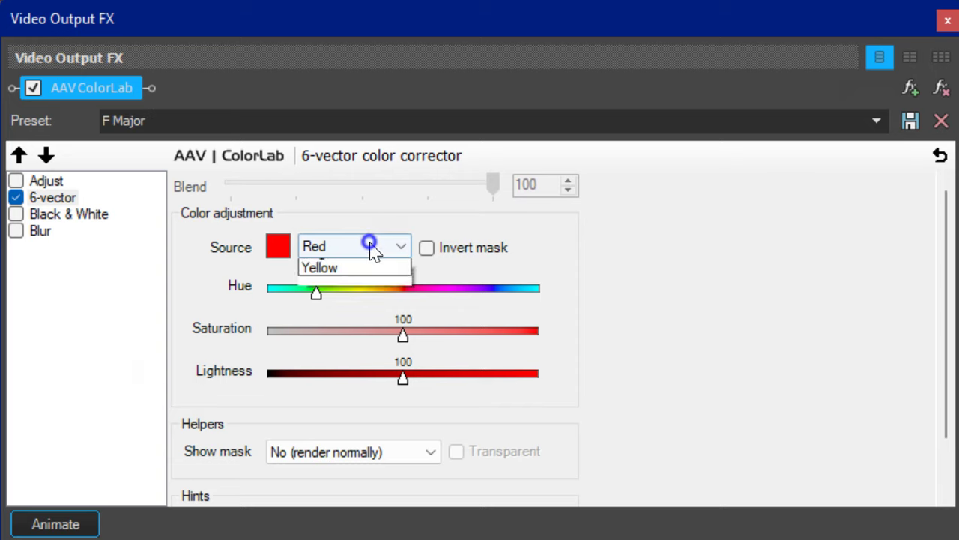
click(353, 263)
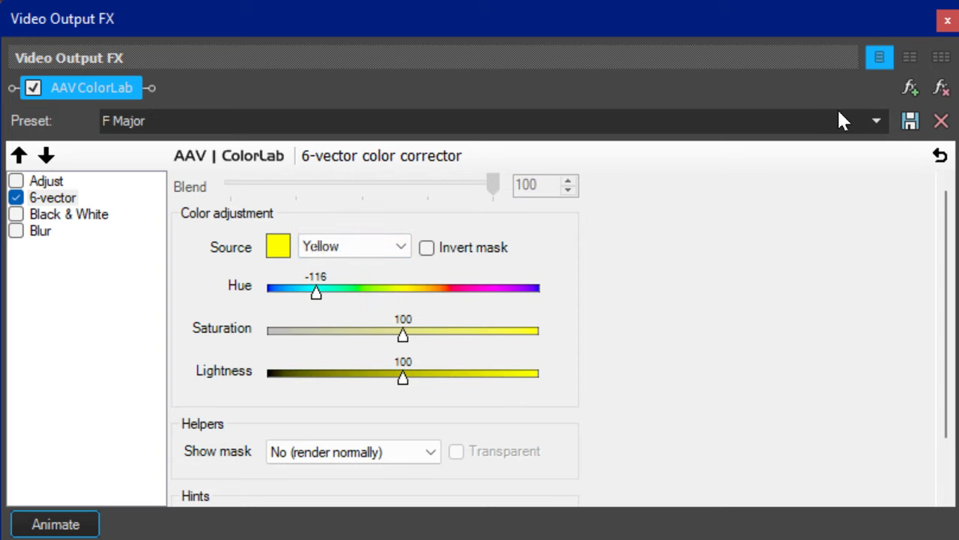
View the Invert Color 2 preset, and load the Crying preset to review its 6-vector settings per source colour.
click(876, 122)
click(168, 404)
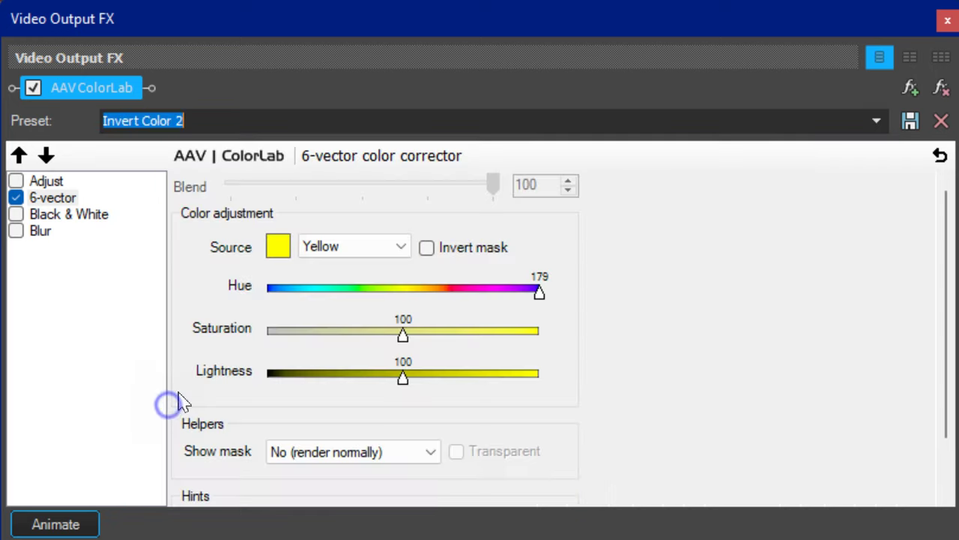
click(875, 122)
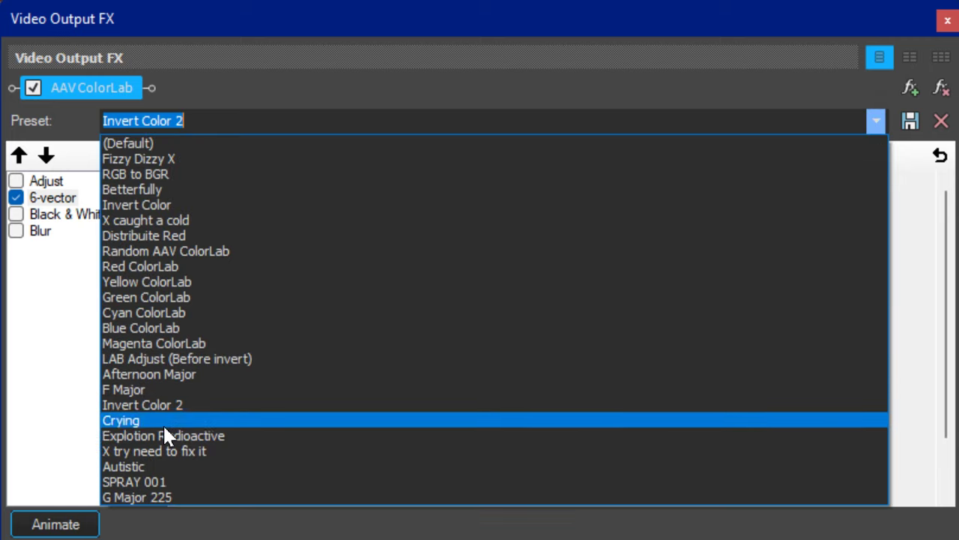
click(159, 421)
click(347, 243)
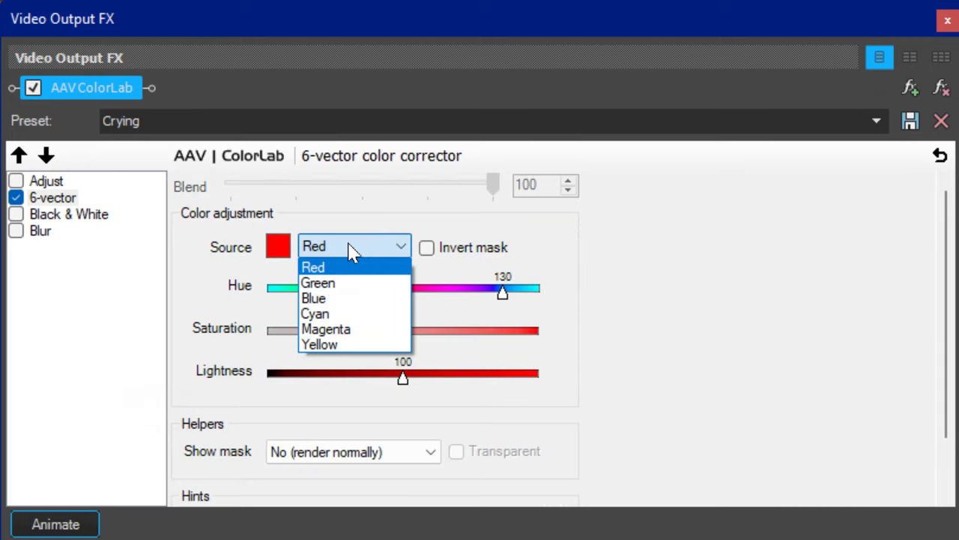
click(323, 283)
scroll(385, 241, down, 2)
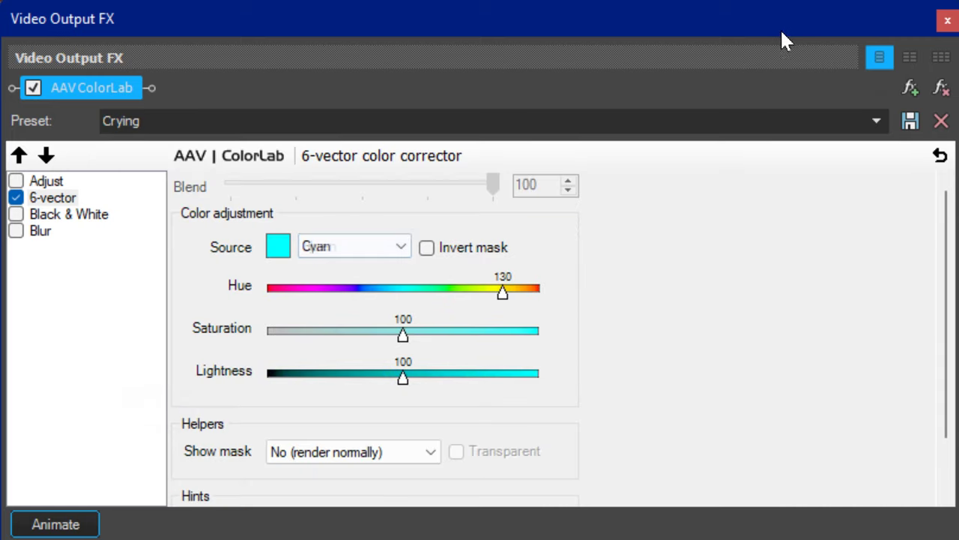
Load the Explotion Radioactive preset and review its 6-vector settings for the different source colours.
click(877, 121)
click(195, 433)
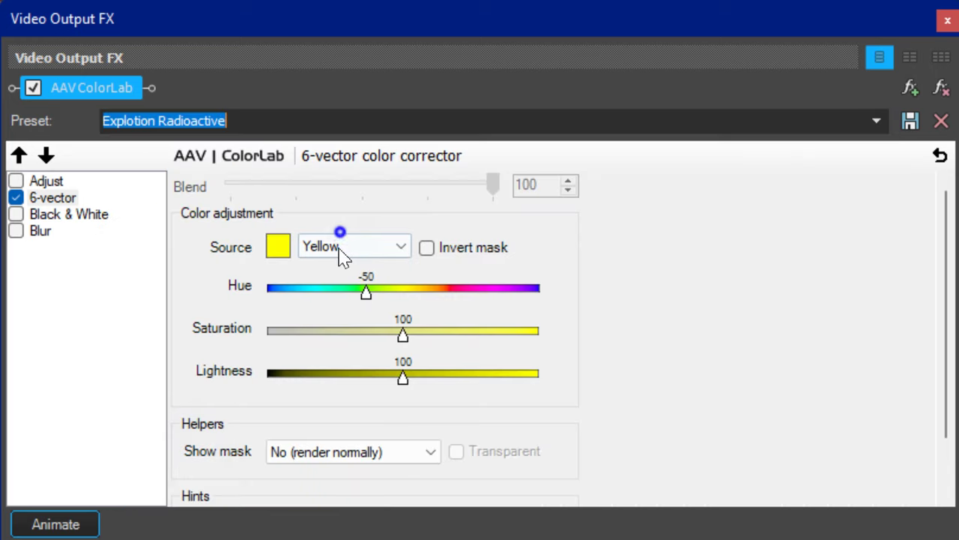
click(341, 255)
click(323, 296)
scroll(352, 246, down, 1)
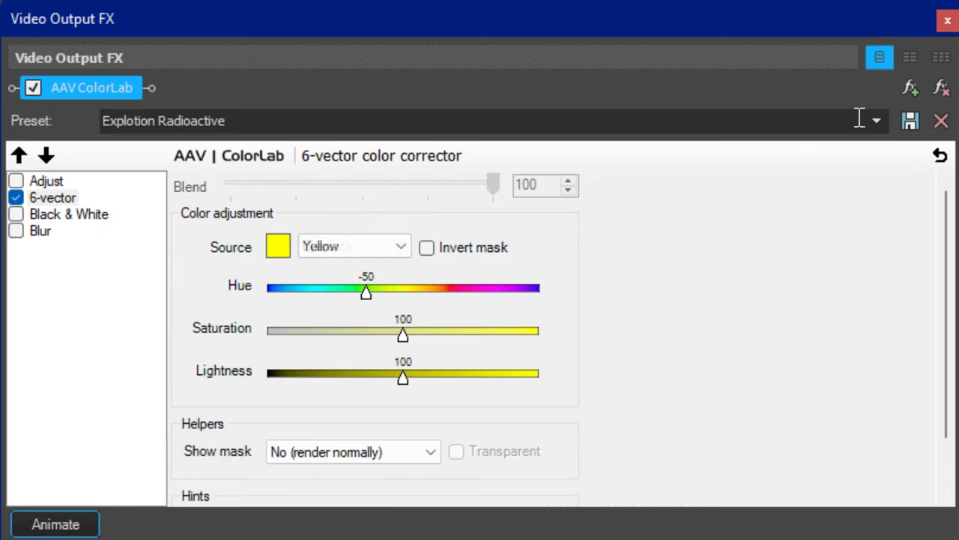
Load the X try need to fix it preset and review its 6-vector settings from Red through Yellow.
click(876, 122)
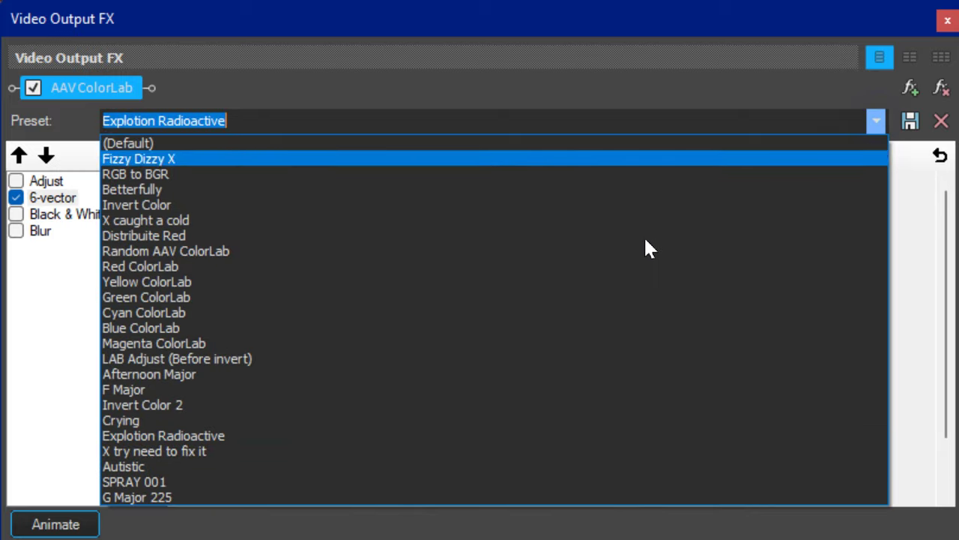
click(188, 453)
click(379, 249)
click(358, 270)
key(Down)
key(Down)
key(Down)
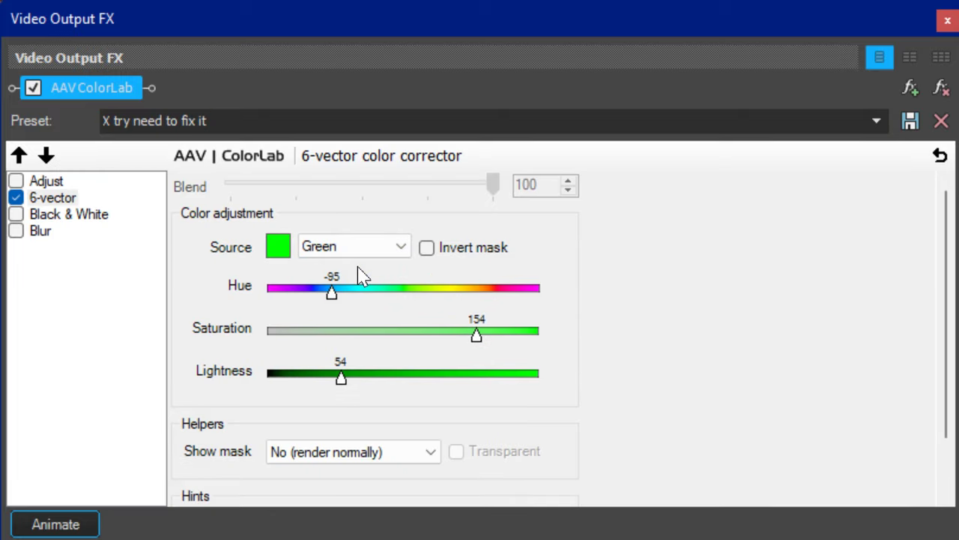
key(Down)
key(Down)
click(365, 251)
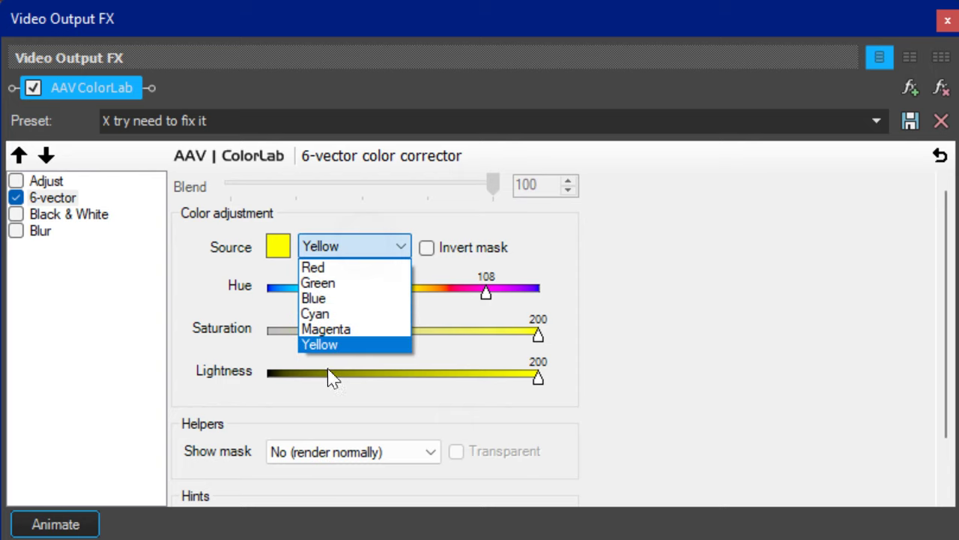
click(326, 343)
Load the SPRAY 001 preset and review its 6-vector settings for the Red, Green and Blue source colours.
click(876, 121)
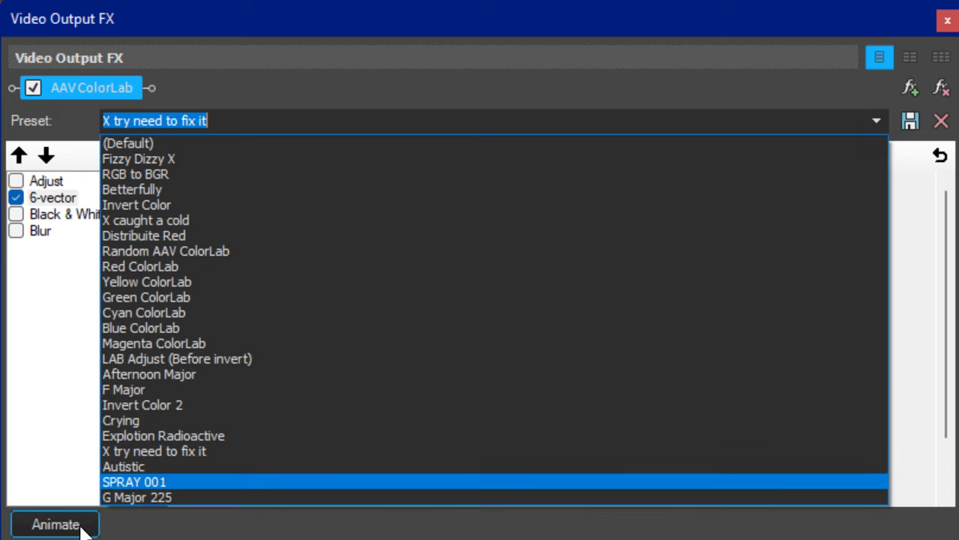
click(174, 469)
scroll(816, 119, down, 1)
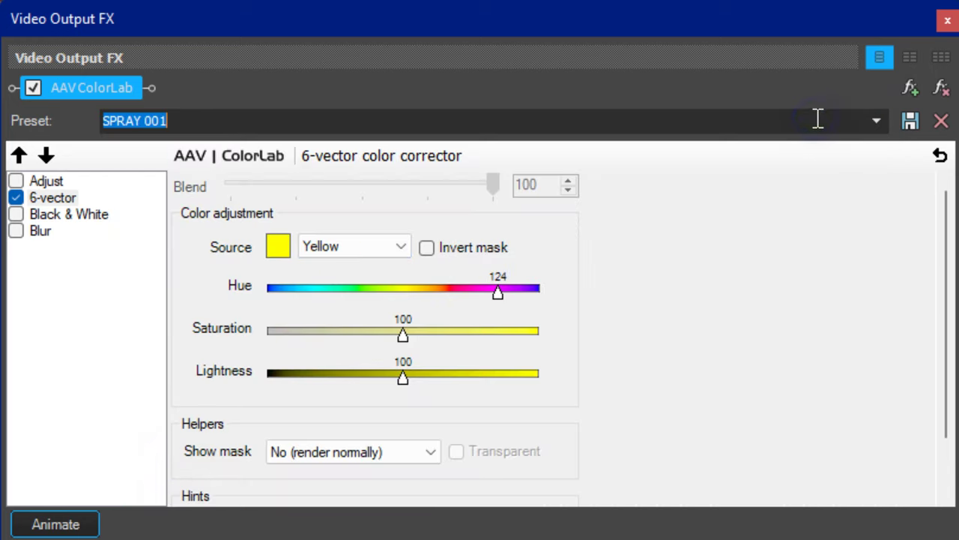
click(404, 247)
click(341, 275)
key(Down)
key(Down)
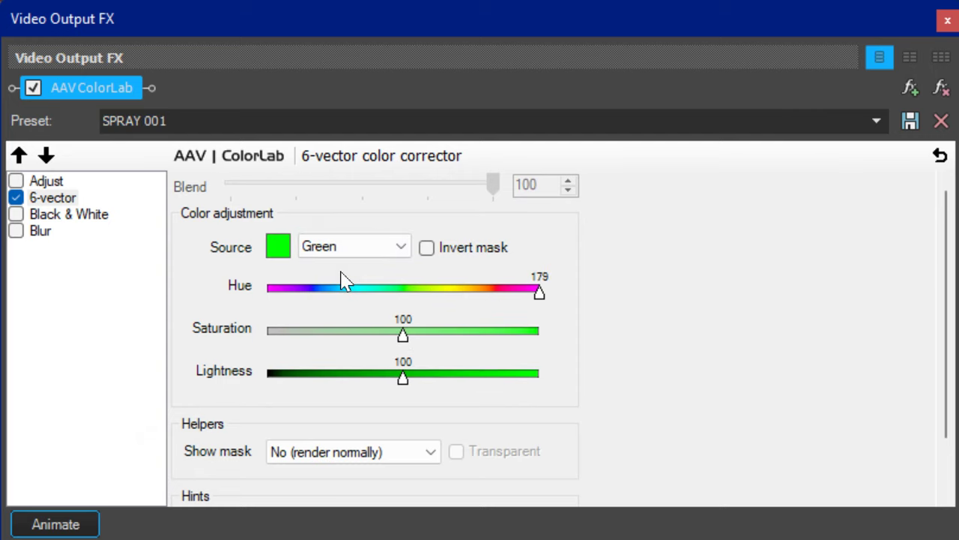
key(Down)
key(Up)
key(Up)
Load the G Major 225 preset, review its 6-vector settings for each source colour, and close the effect window.
click(877, 120)
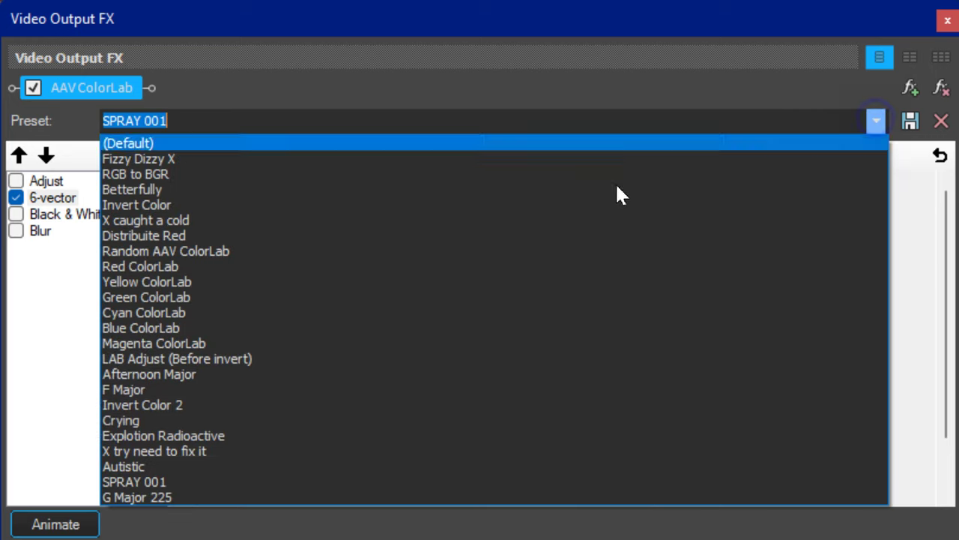
click(172, 498)
click(330, 248)
click(330, 270)
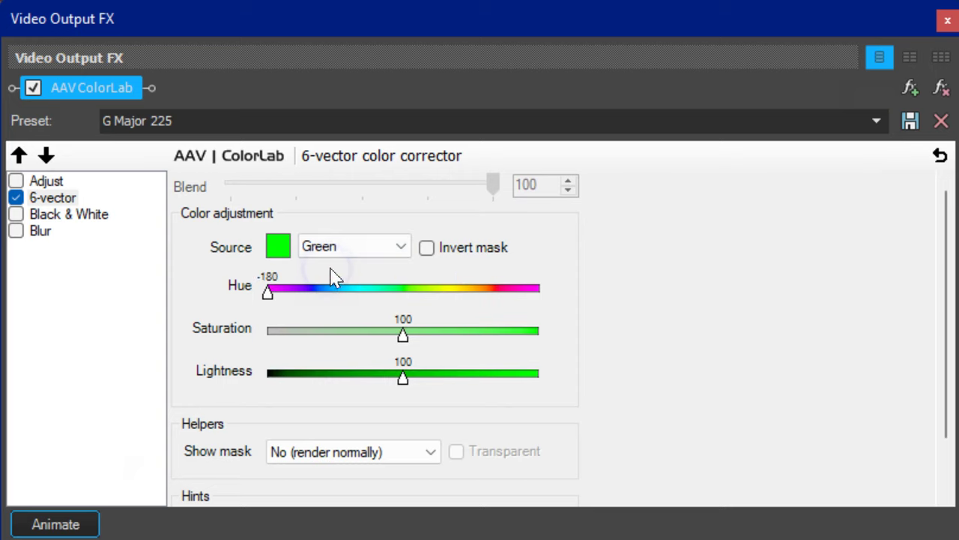
key(Down)
key(Down)
key(Down)
key(Down)
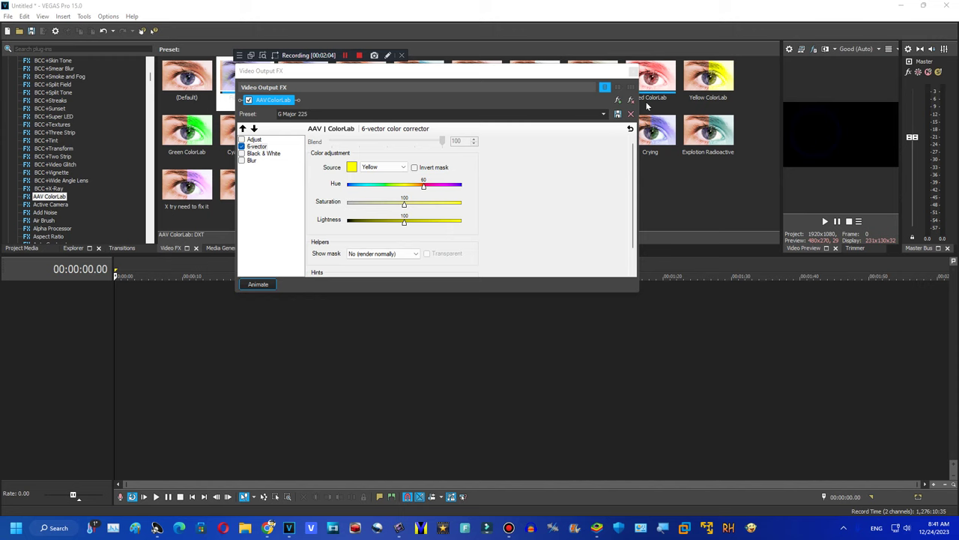
click(631, 71)
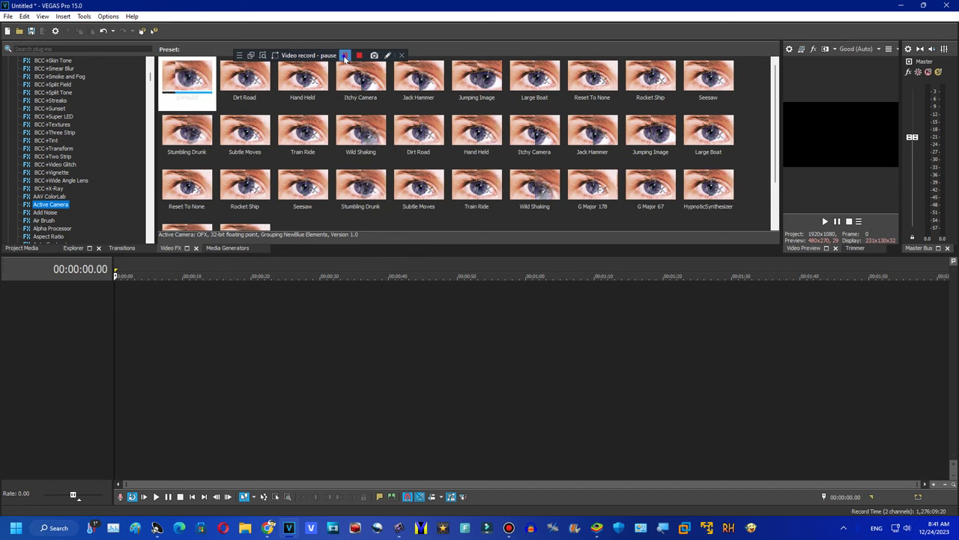
click(387, 55)
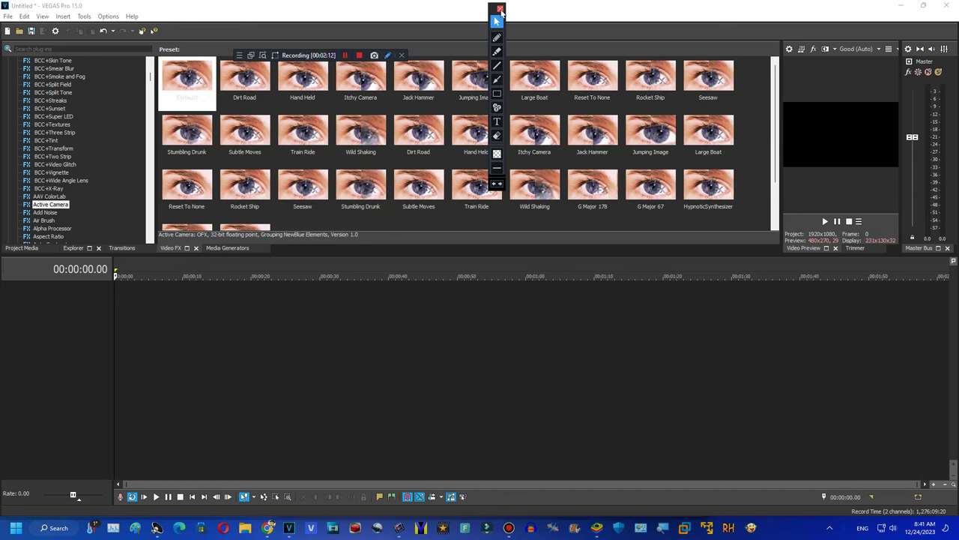
click(501, 10)
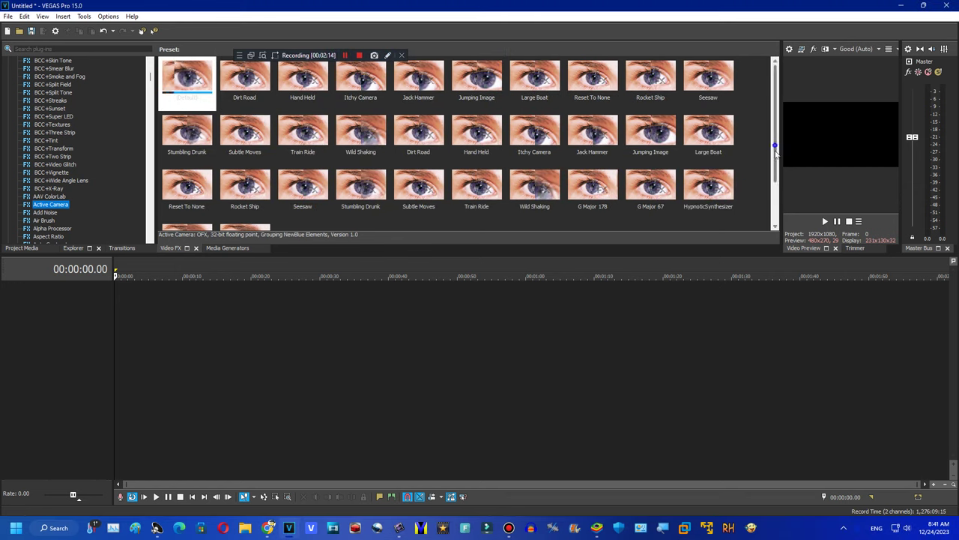
Apply the Active Camera preset G Major 178 to the video output and review its parameter values.
scroll(777, 150, down, 2)
drag(587, 161, 807, 169)
click(262, 56)
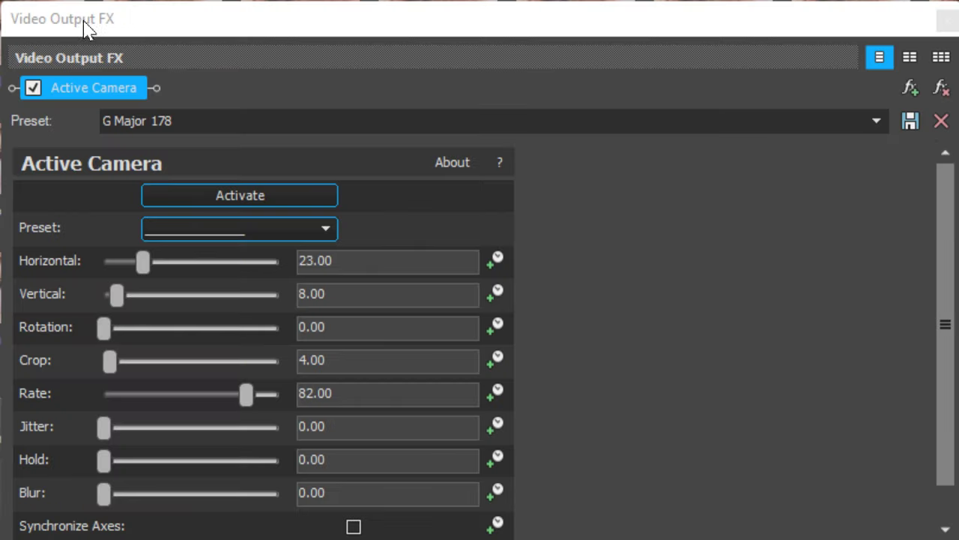
click(877, 121)
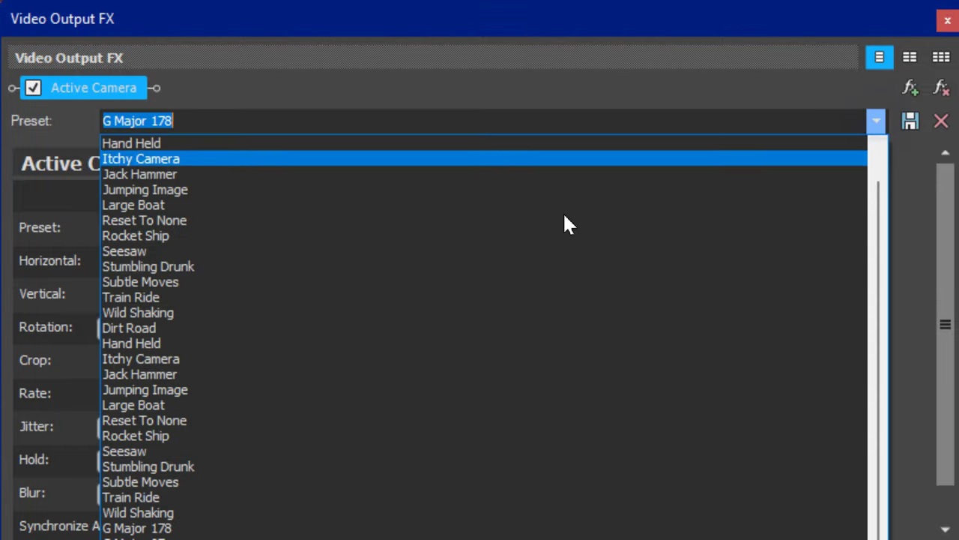
click(274, 527)
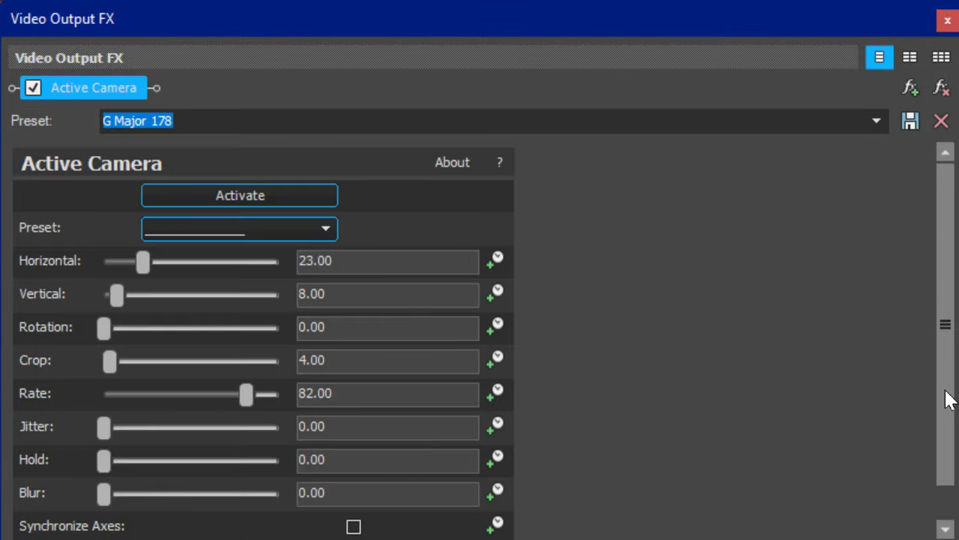
key(Up)
key(Up)
key(Up)
key(Up)
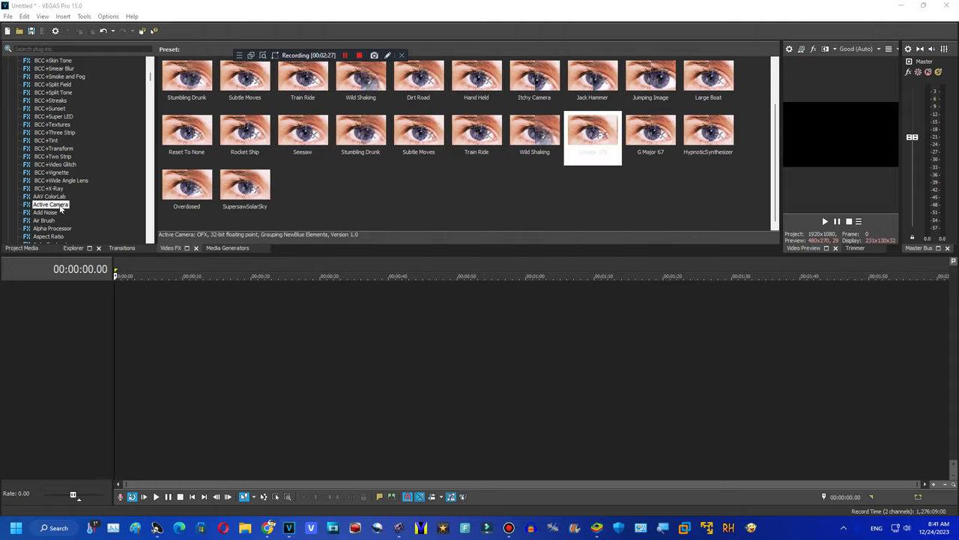
Apply the Add Noise preset Noise level 130 to the video output, view its settings, and close the effect window.
click(45, 213)
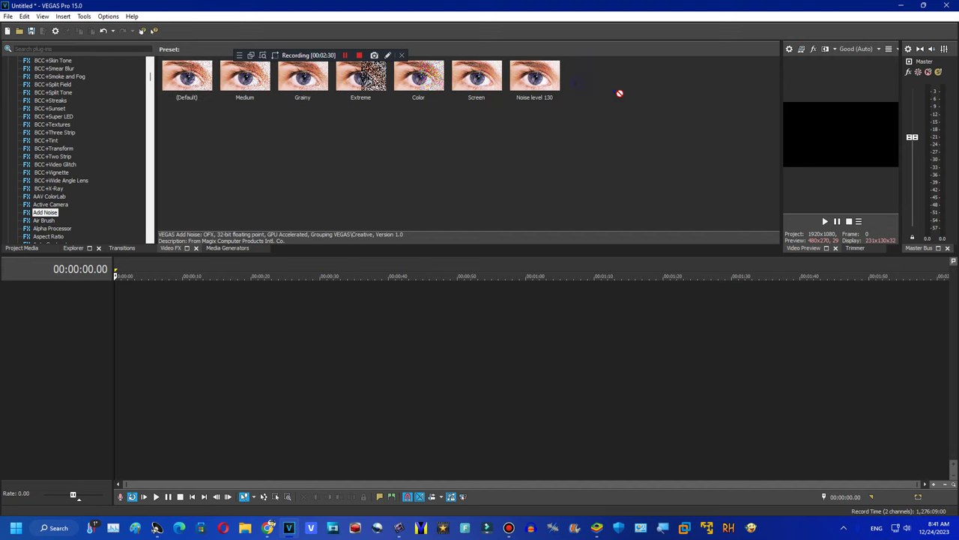
drag(535, 79, 859, 166)
click(633, 71)
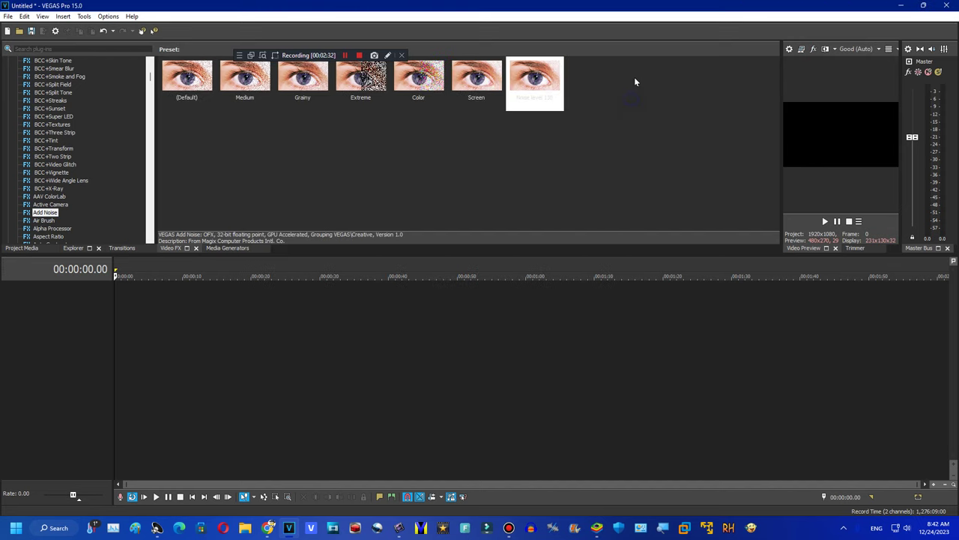
Browse the presets of the Air Brush, Alpha Processor, Aspect Ratio, Auto Contrast and Auto Pan effects.
click(43, 221)
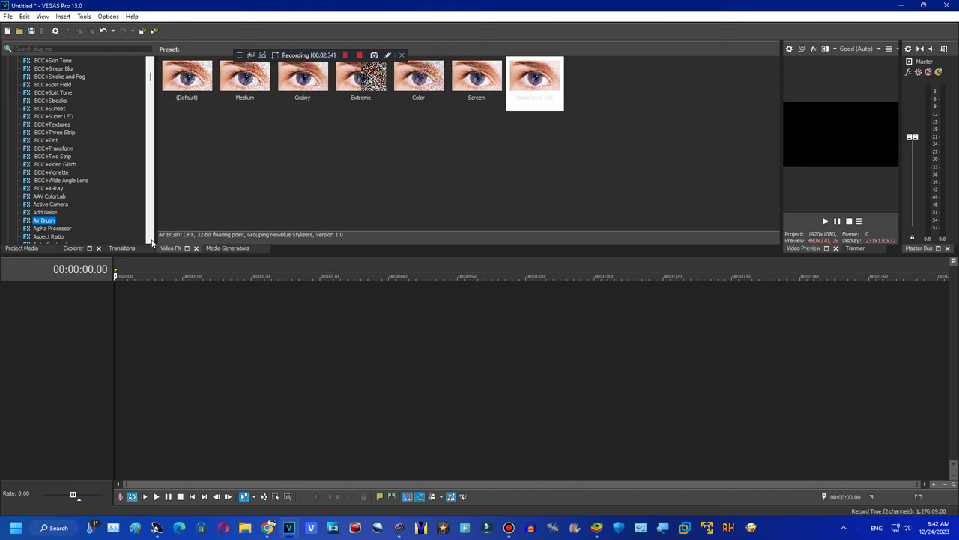
scroll(82, 184, down, 3)
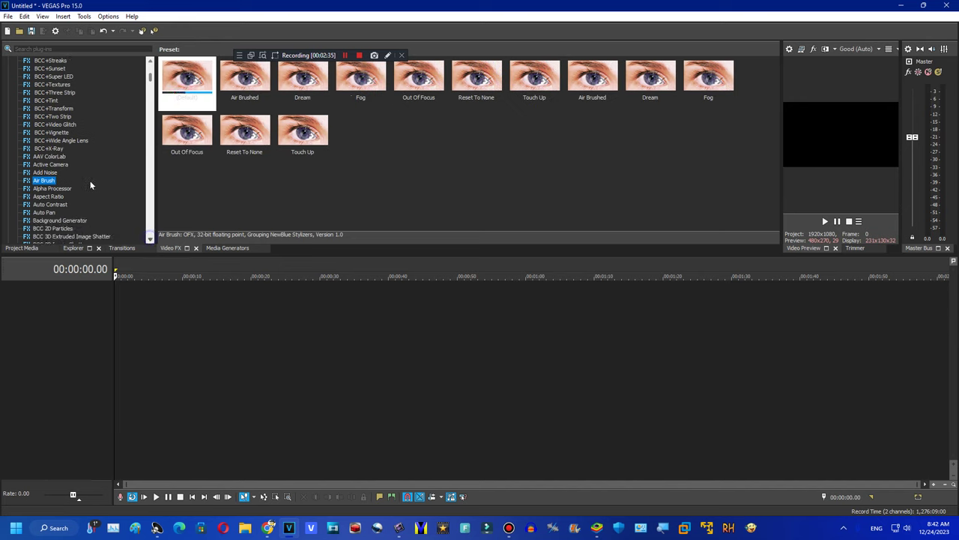
click(62, 191)
click(56, 197)
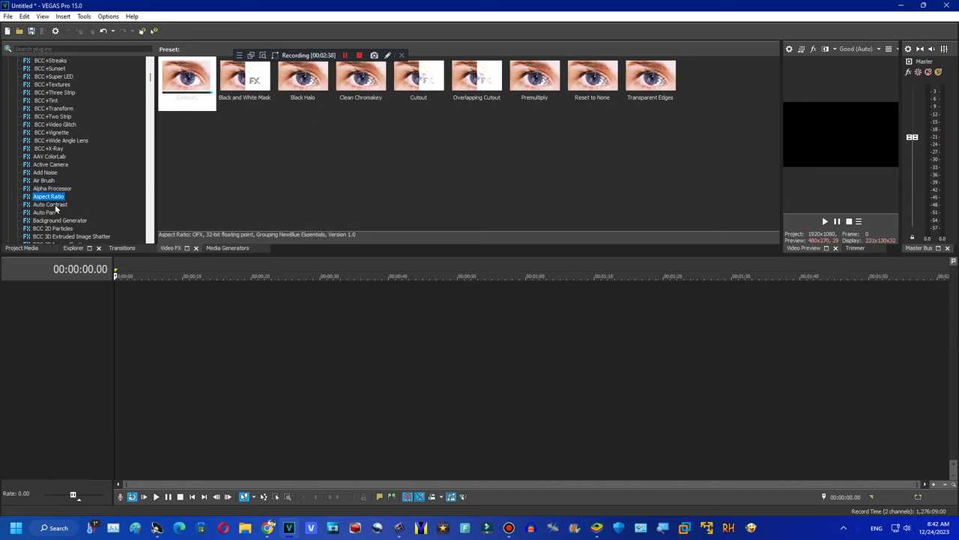
click(56, 206)
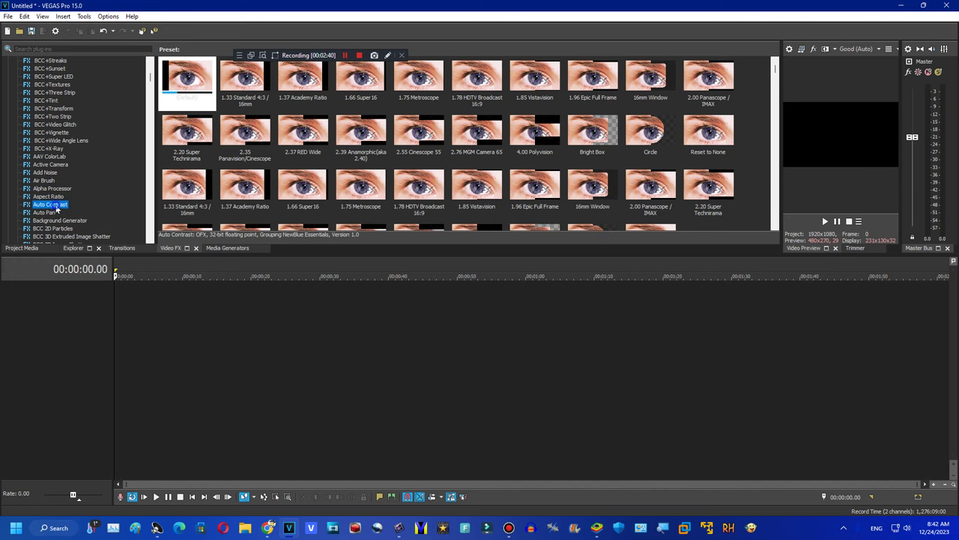
click(45, 213)
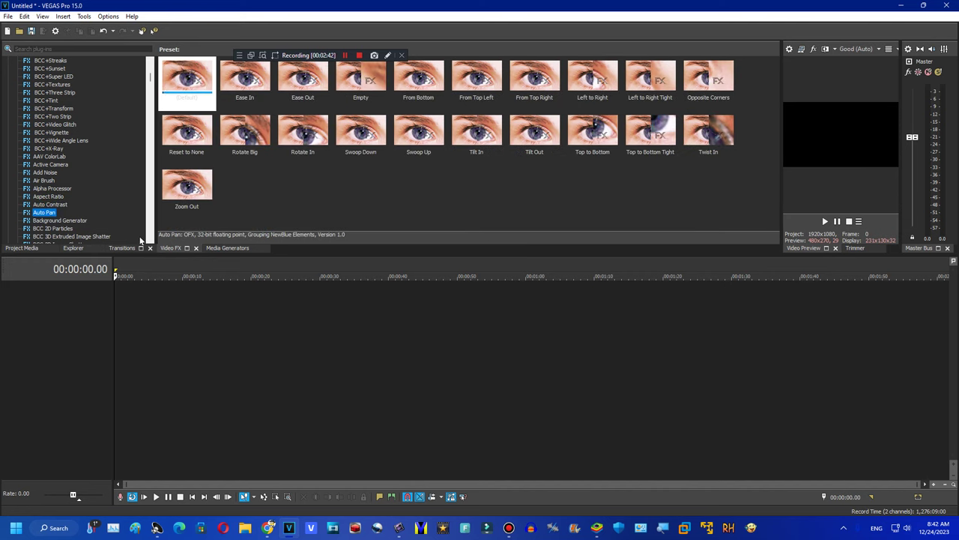
Browse the presets of the Background Generator, BCC 3D Extruded Image Shatter and BCC Bump Map effects.
scroll(149, 239, down, 6)
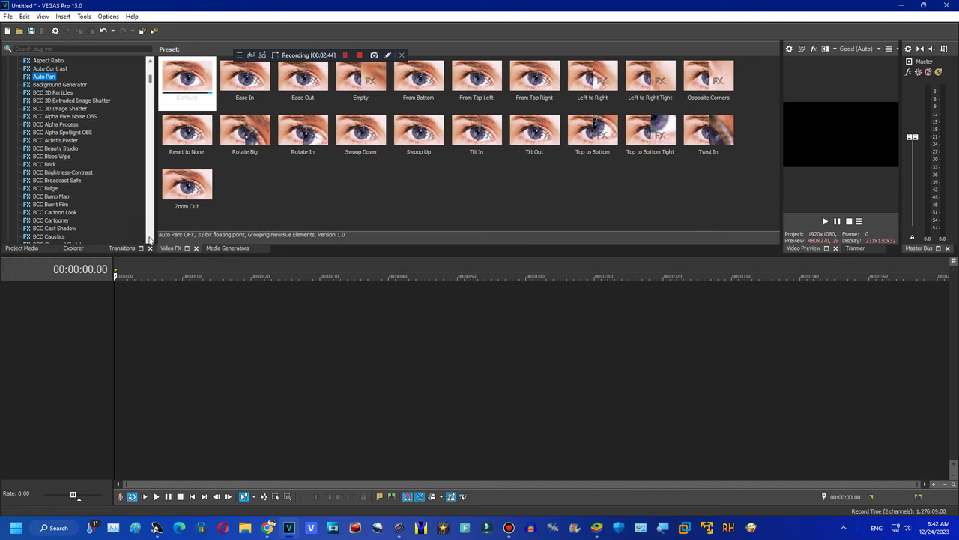
scroll(149, 238, down, 1)
click(54, 69)
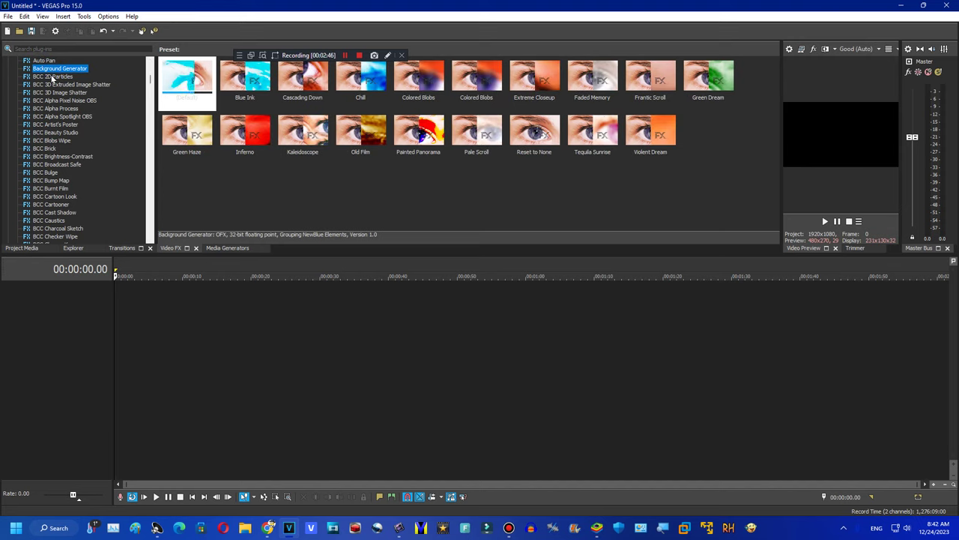
click(65, 85)
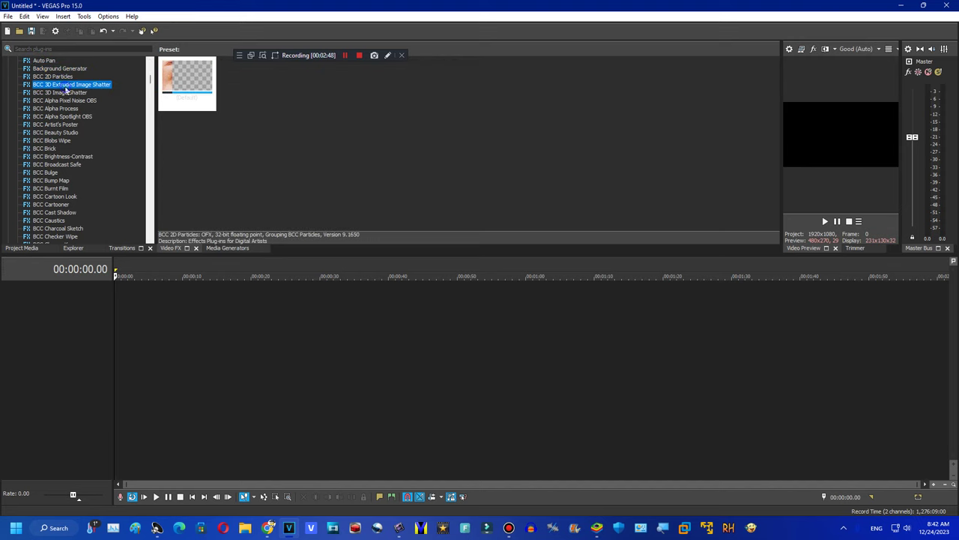
click(53, 181)
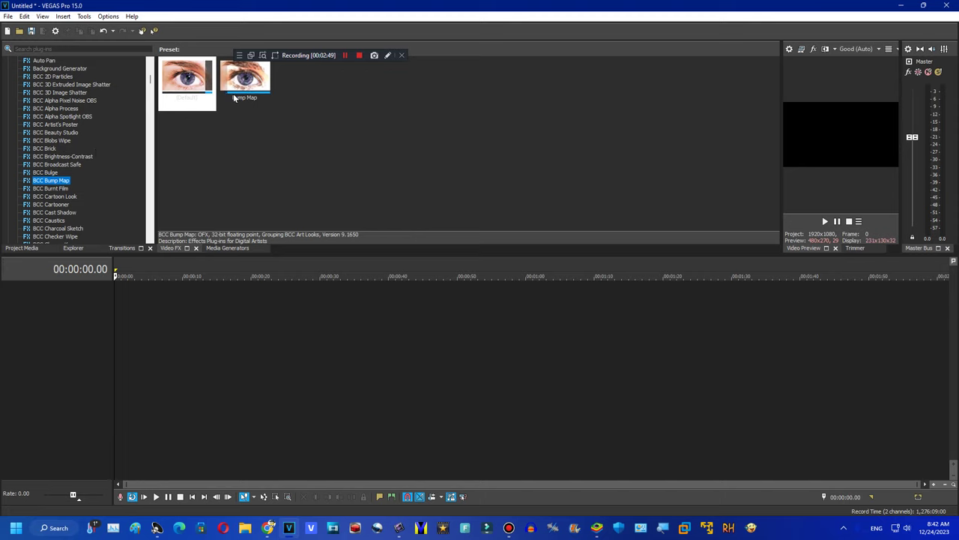
Apply the BCC Bulge preset Blind to the video output, review its parameters including the PixelChooser, Motion Tracker and Pinning groups, and close the window.
drag(244, 75, 817, 153)
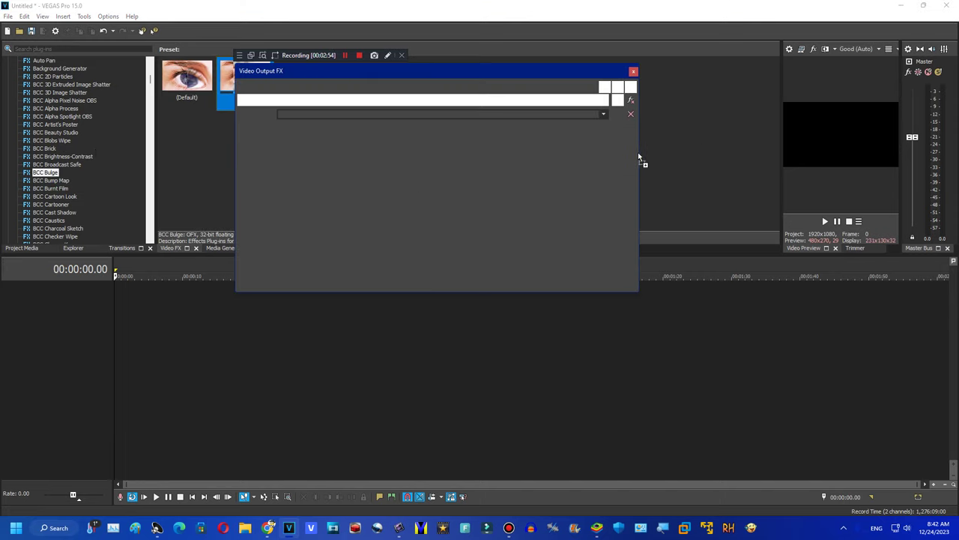
drag(631, 145, 160, 204)
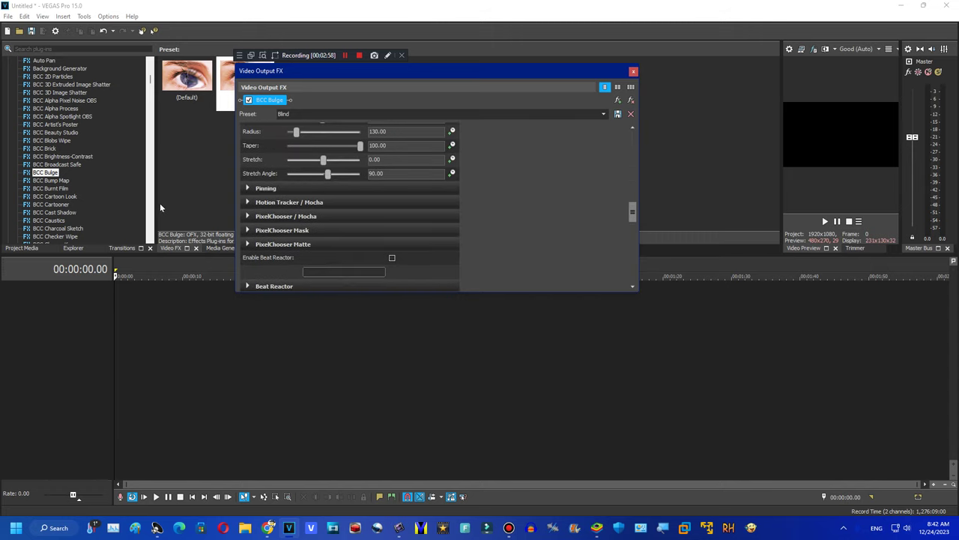
click(248, 230)
click(246, 215)
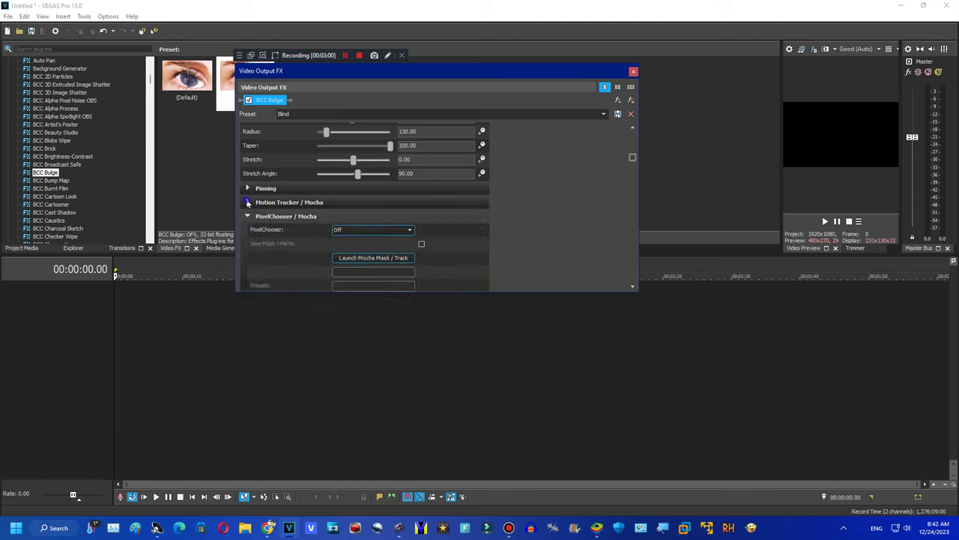
click(248, 202)
click(264, 189)
drag(630, 156, 607, 292)
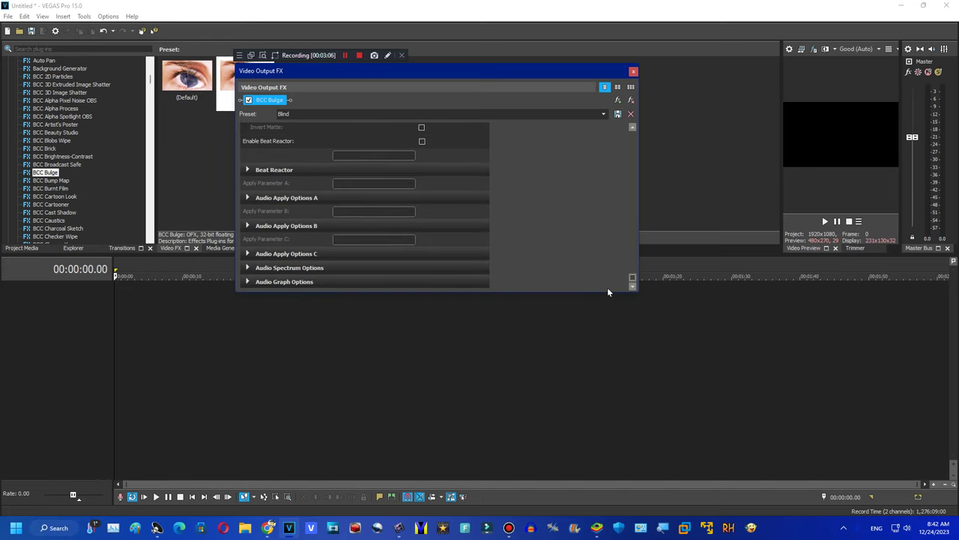
click(632, 117)
click(633, 71)
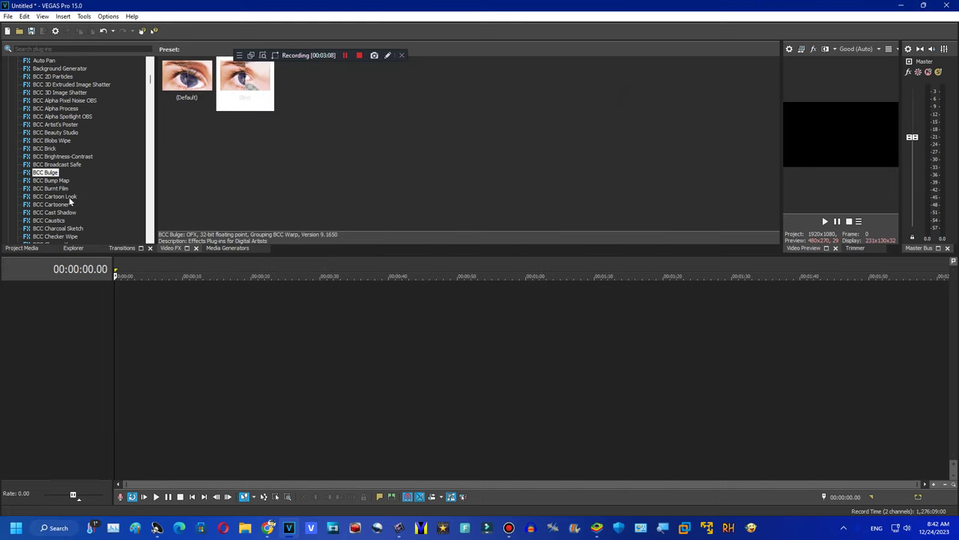
Browse the presets of the BCC Cartoon Look, Cartooner, Cast Shadow, Caustics and Checker Wipe effects.
click(67, 196)
click(64, 206)
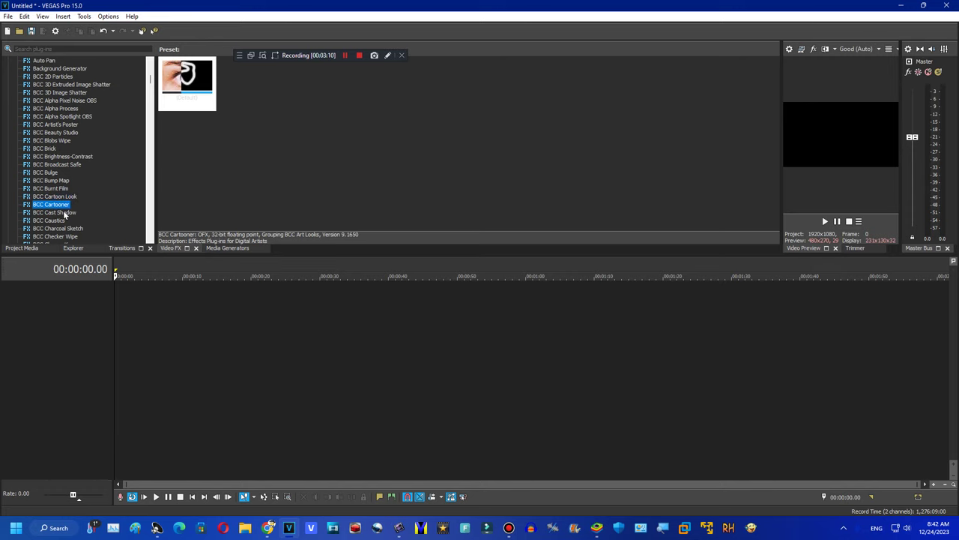
click(65, 214)
click(63, 221)
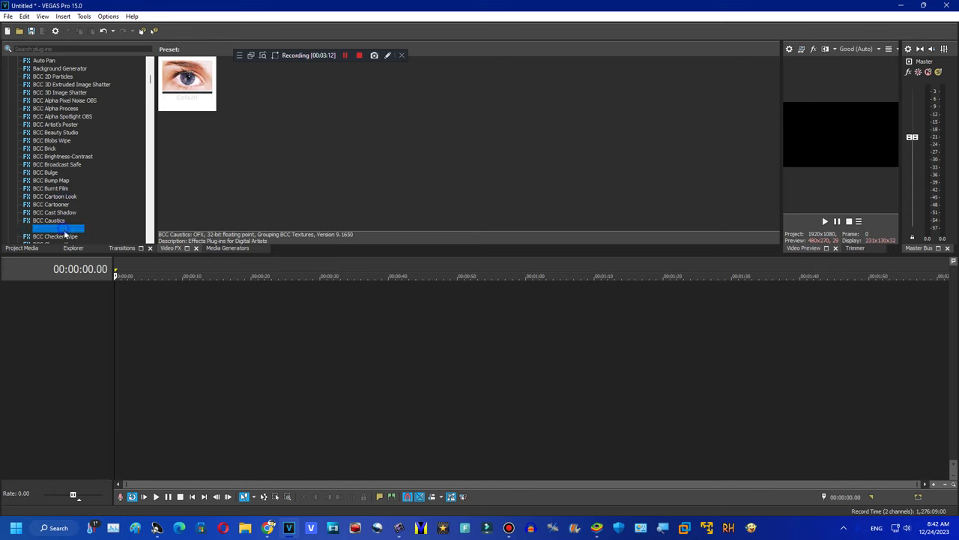
click(65, 236)
Browse the presets of the BCC effects from Chroma Key through Color Match in the plug-in list.
click(150, 242)
click(150, 242)
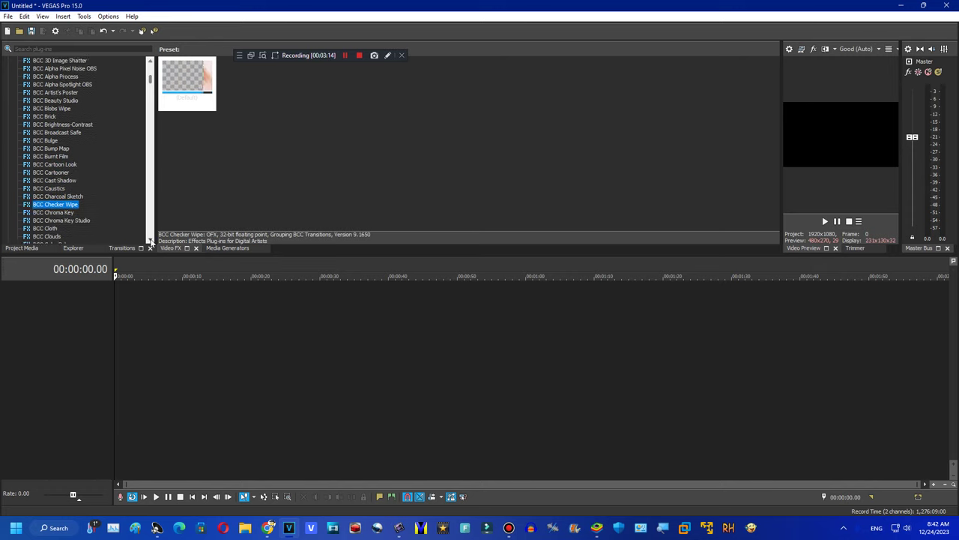
scroll(75, 150, down, 6)
click(60, 77)
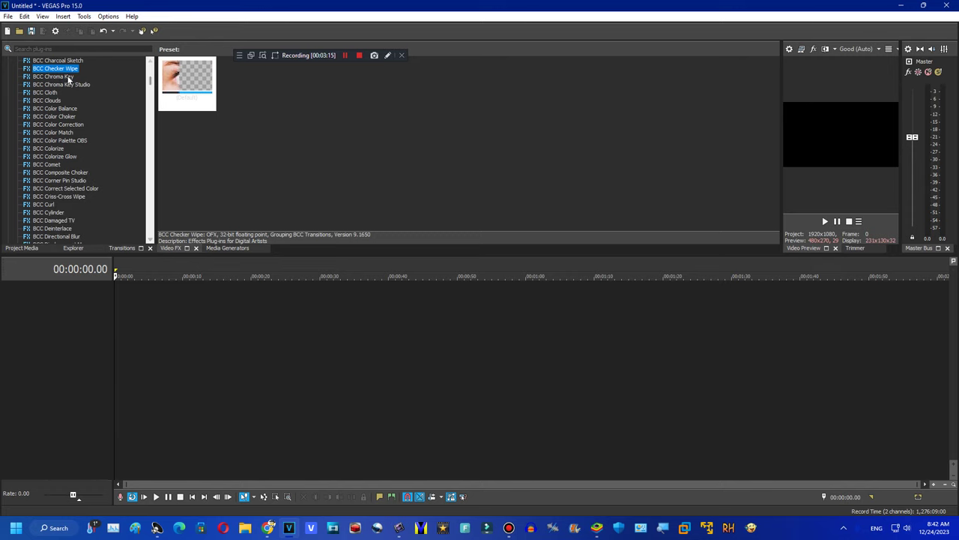
click(72, 85)
click(56, 92)
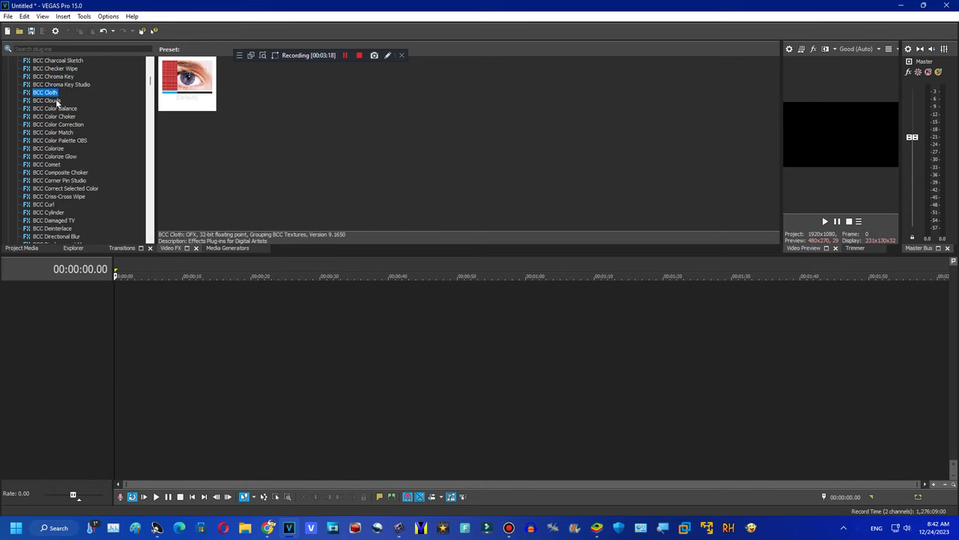
click(56, 100)
click(64, 109)
click(66, 117)
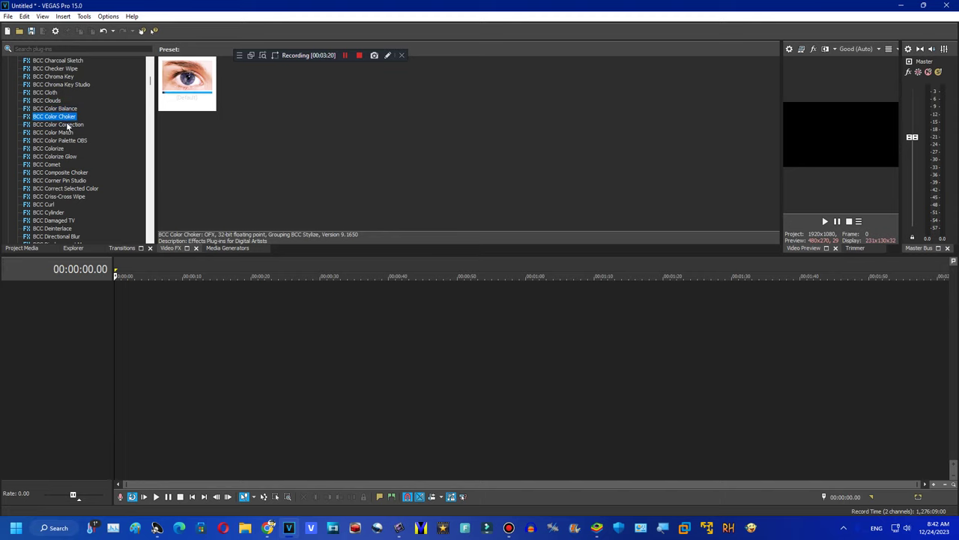
click(69, 124)
click(75, 132)
Apply the BCC Color Correction preset Crying/Kill to the video output, review its parameters, and remove the effect.
click(80, 124)
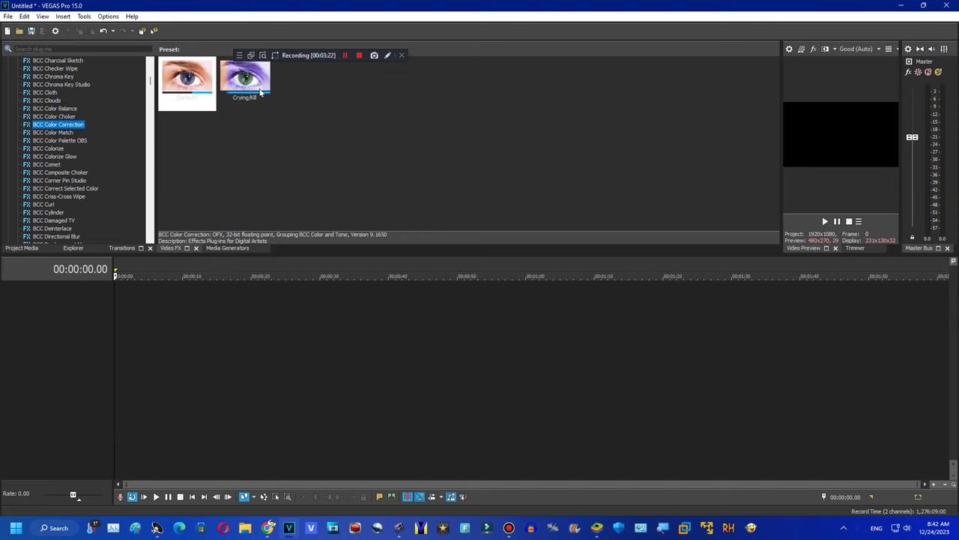
drag(244, 76, 793, 151)
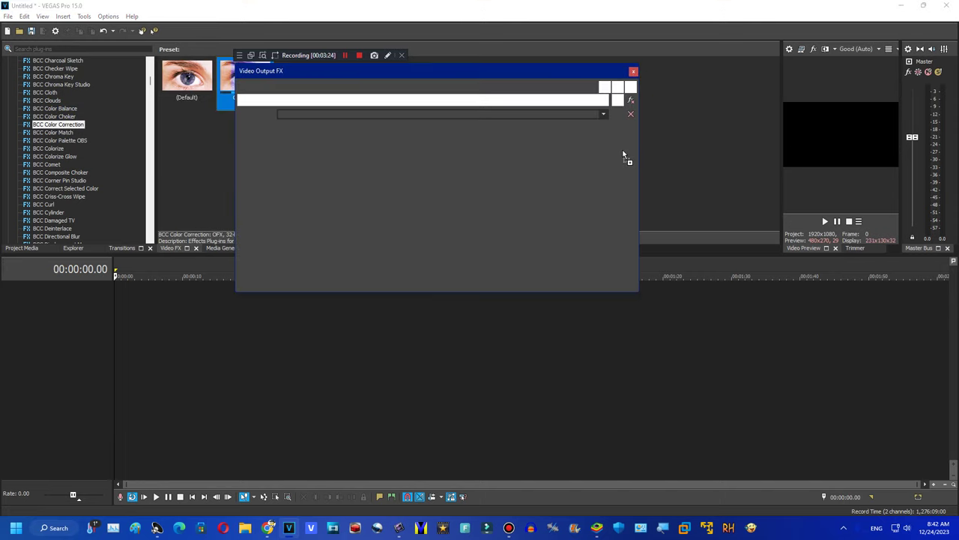
drag(632, 152, 632, 176)
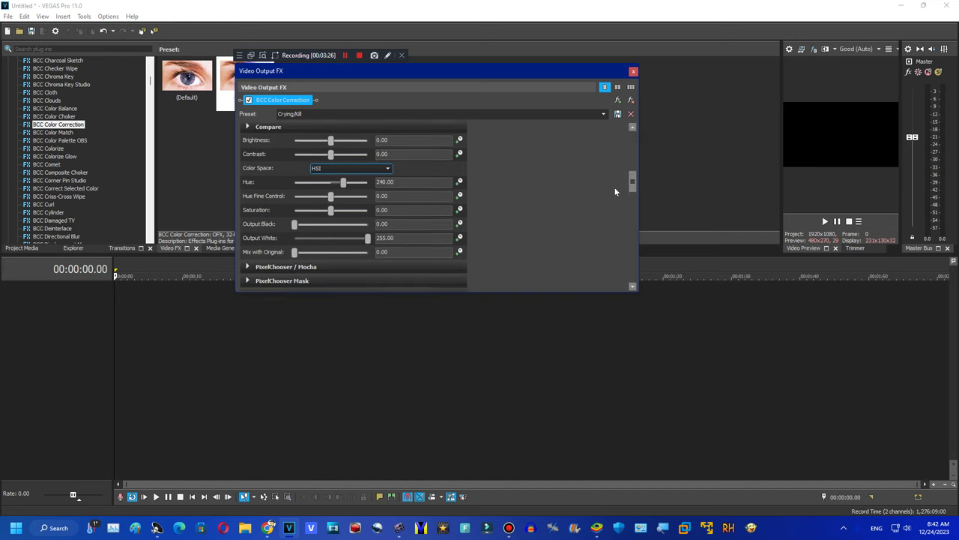
click(327, 168)
click(338, 168)
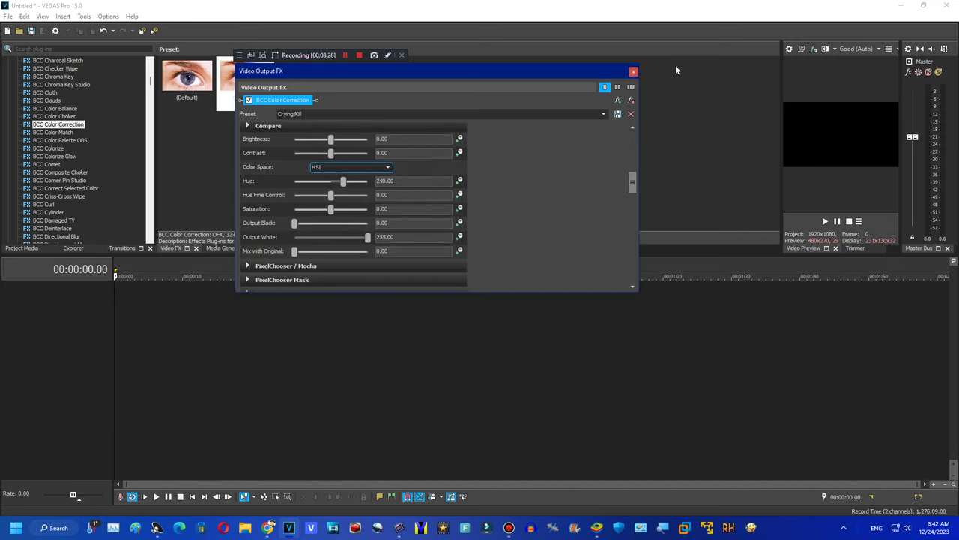
click(630, 102)
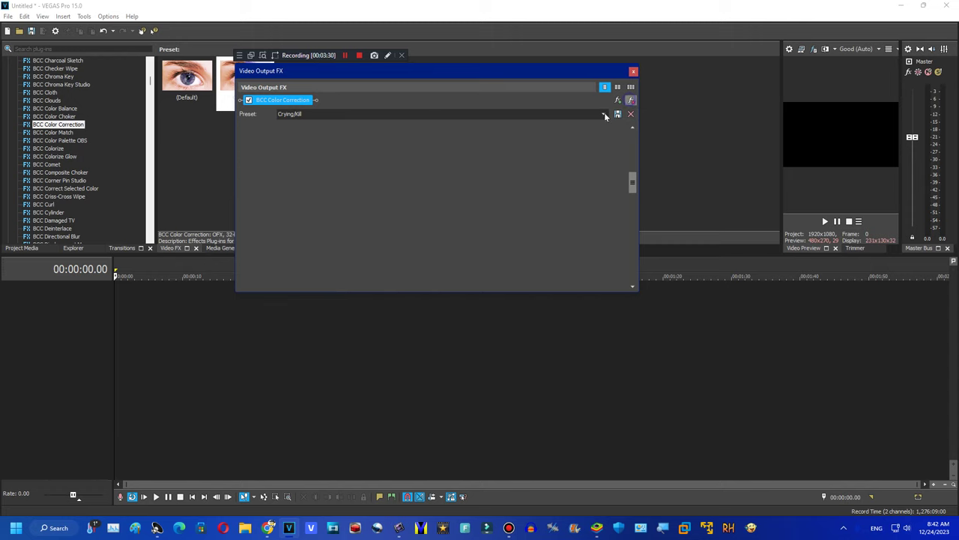
Check the BCC Color Match and Color Palette OBS presets and apply the BCC Colorize preset (Default)1 to the video output.
click(67, 132)
click(73, 141)
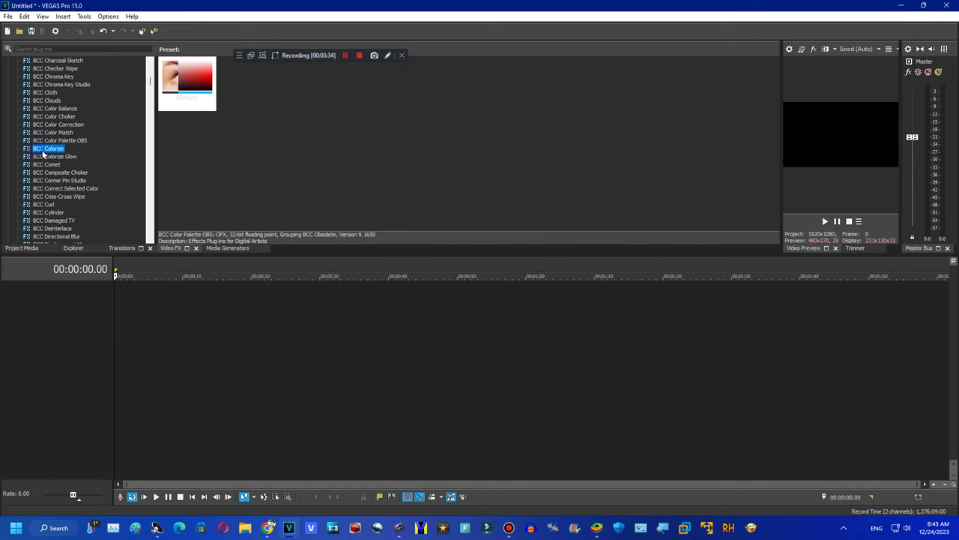
drag(240, 82, 846, 167)
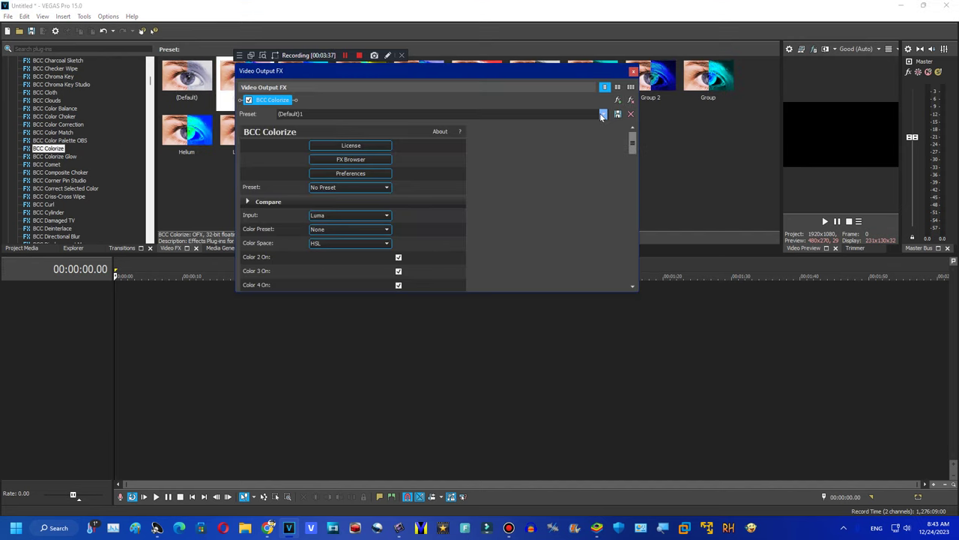
click(346, 55)
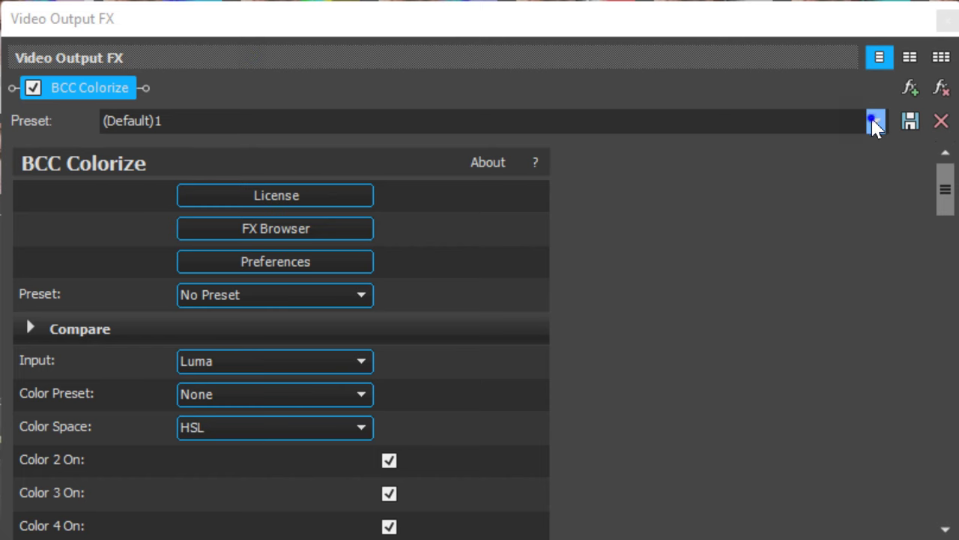
Load the BCC Colorize preset Chorded and review its colour parameters.
click(875, 121)
click(285, 169)
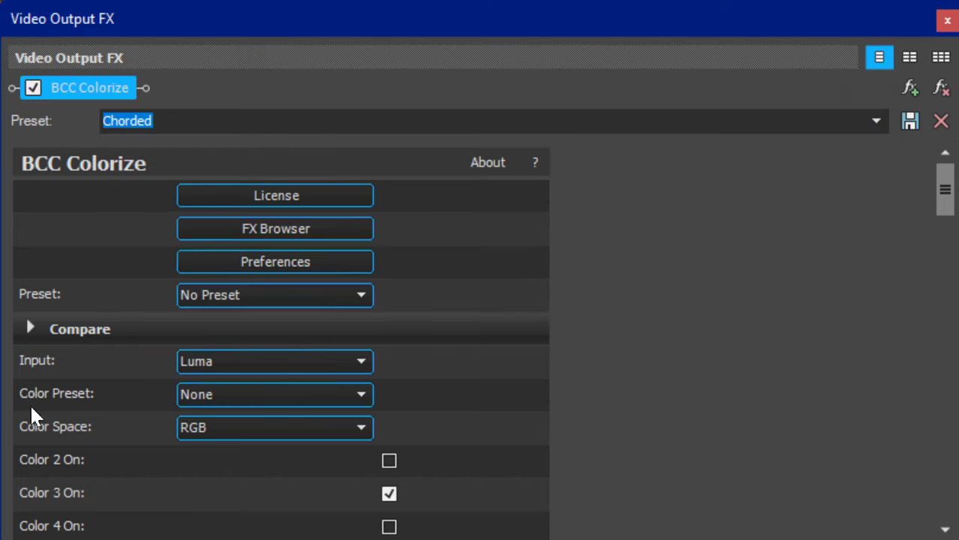
click(30, 328)
drag(943, 187, 934, 428)
Go through the BCC Colorize presets Clearer and Colorize Major, reviewing their colours and the Advanced Controls group.
click(835, 120)
key(Down)
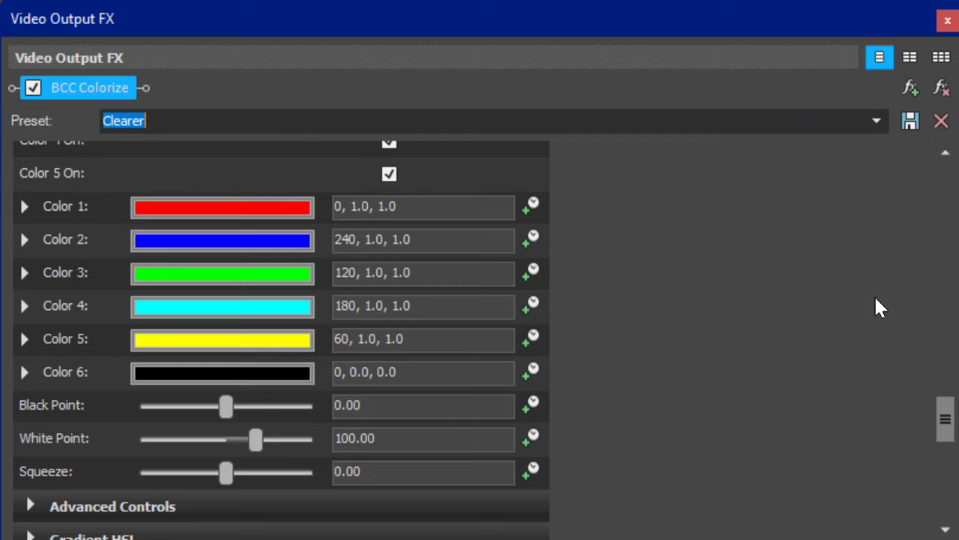
key(Down)
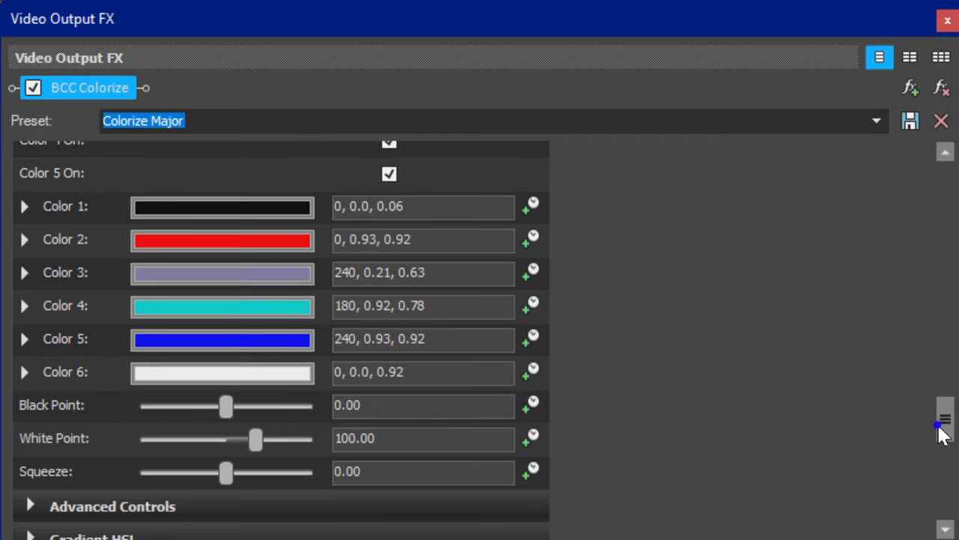
drag(943, 435, 503, 511)
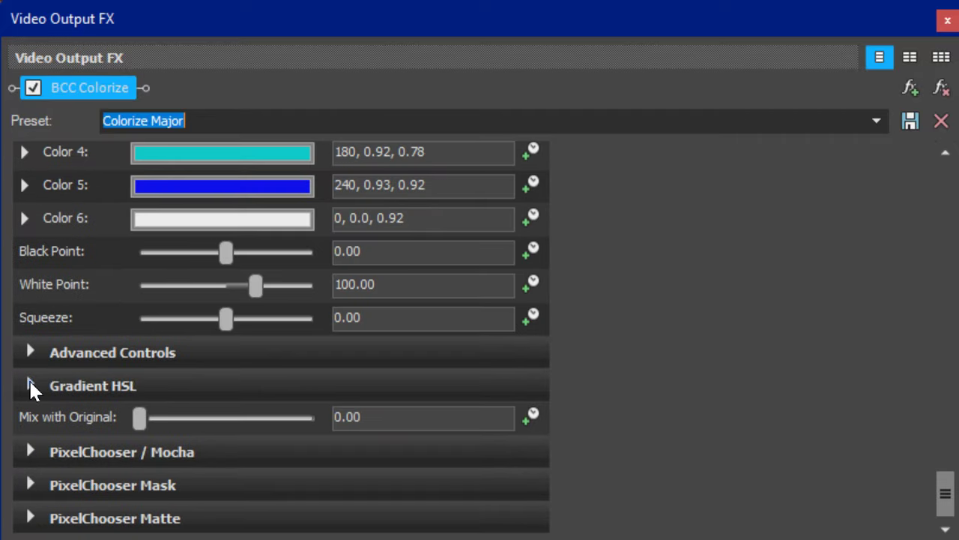
click(29, 354)
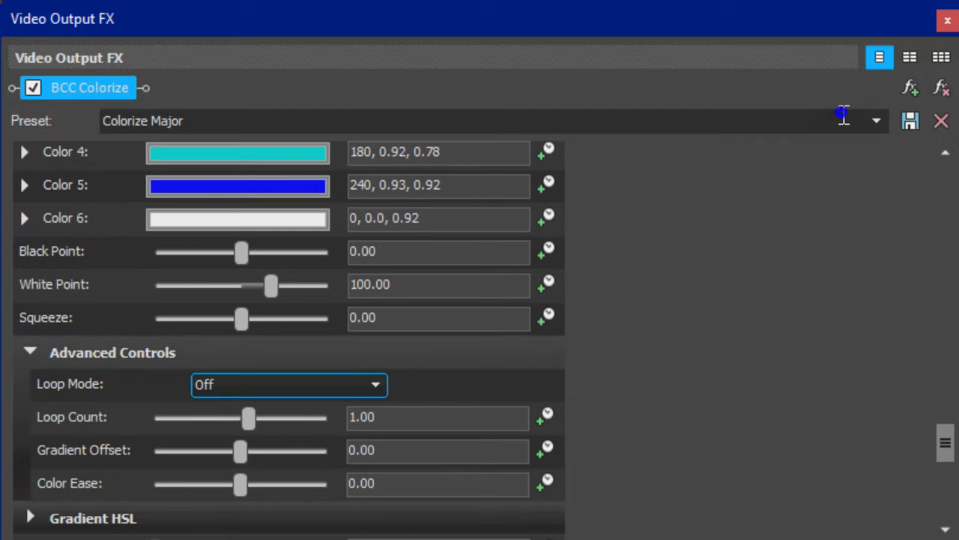
Go through the remaining BCC Colorize presets up to Power, review their parameters, and close the effect window.
scroll(839, 113, down, 3)
key(Down)
key(Down)
key(Down)
key(Down)
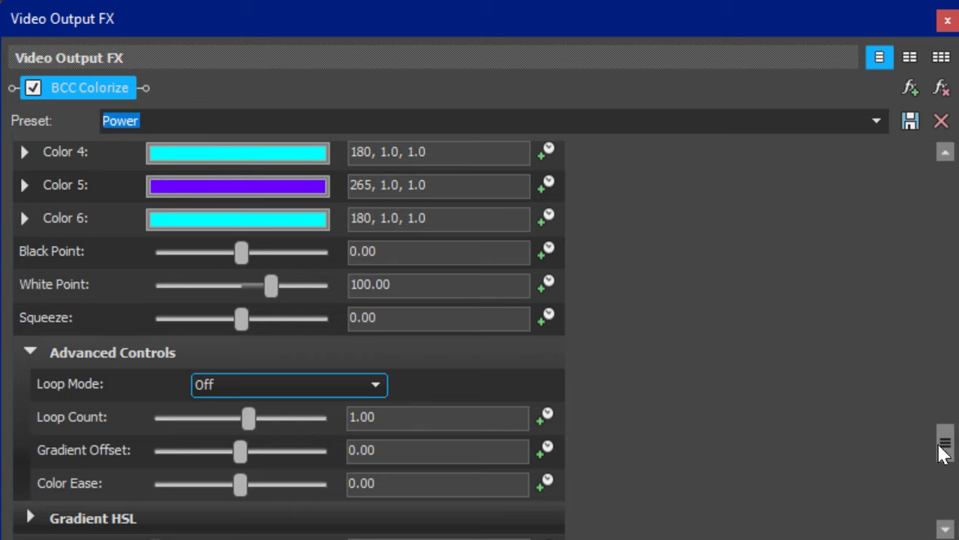
drag(943, 452, 944, 491)
click(948, 22)
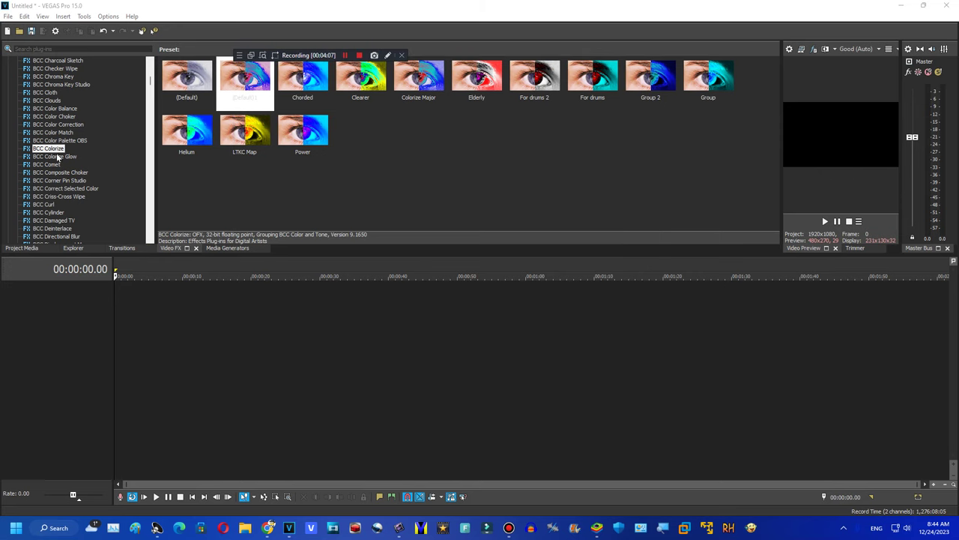
Browse the presets of the BCC effects from Colorize Glow through Cylinder, including Composite Choker, Corner Pin Studio and Curl.
click(54, 156)
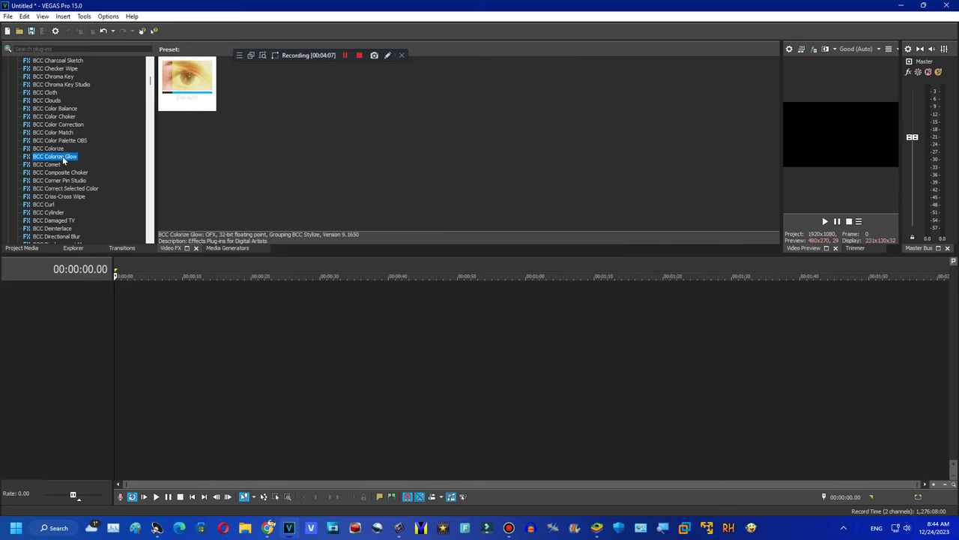
click(68, 172)
click(69, 182)
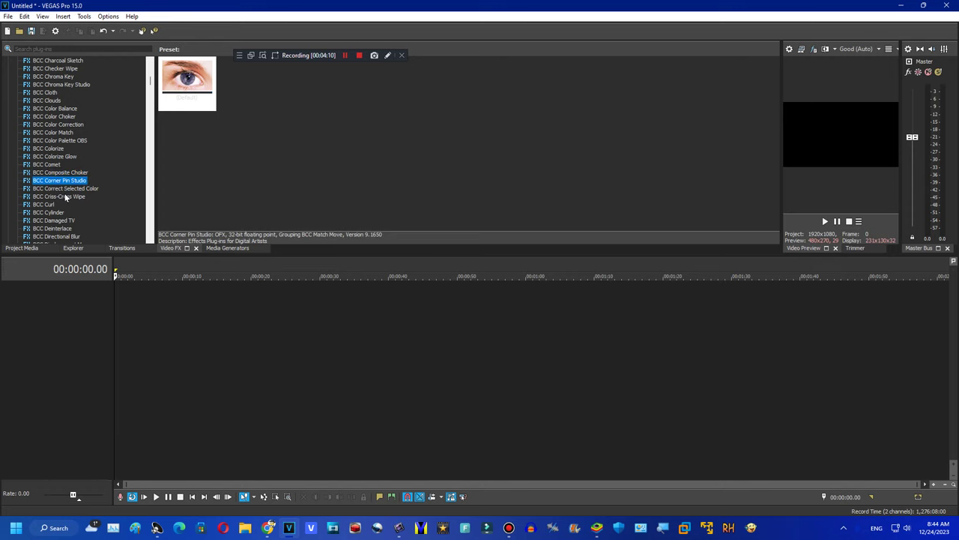
click(64, 188)
click(60, 196)
click(46, 203)
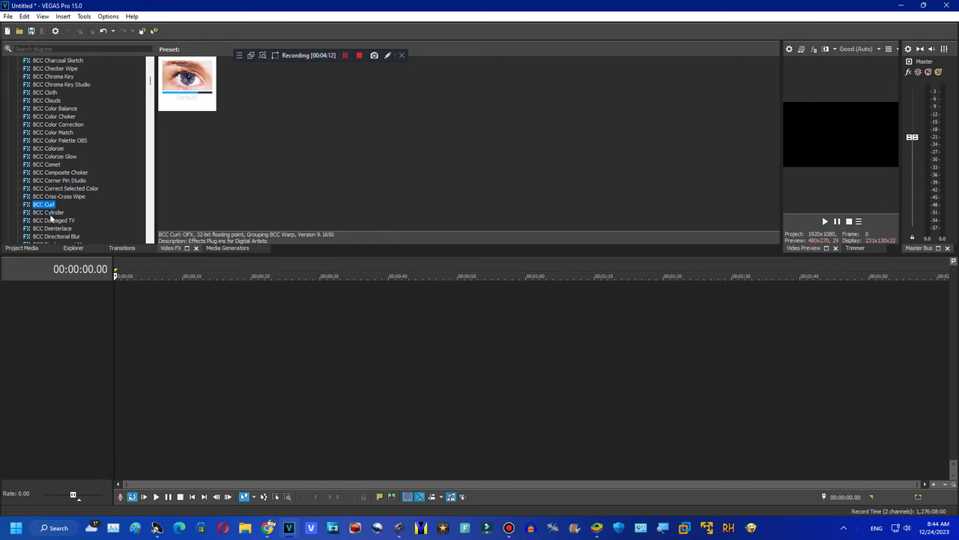
click(50, 212)
Browse the presets of BCC effects between Damaged TV and Emboss, including Directional Blur, Displacement Map, Drop Shadow and Edge Lighting.
click(151, 192)
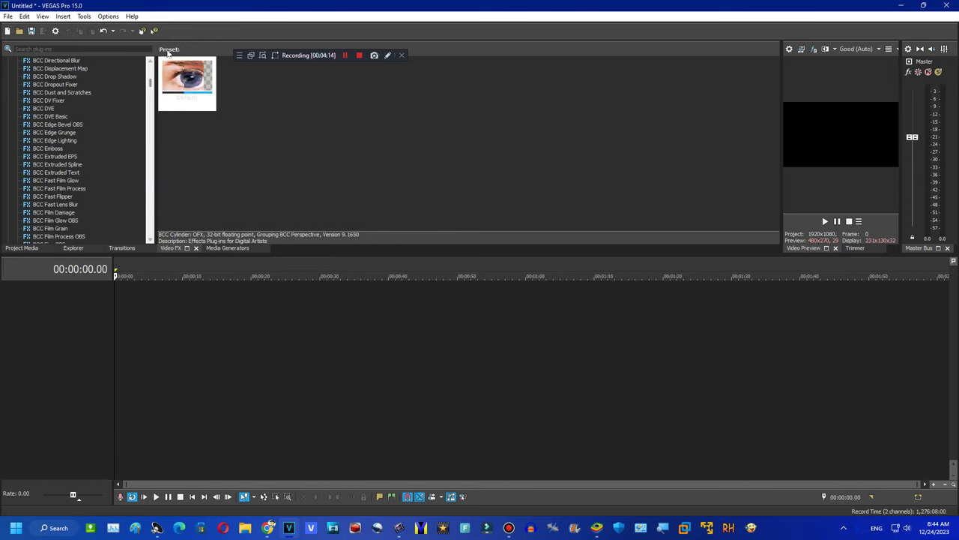
scroll(75, 120, up, 2)
click(54, 93)
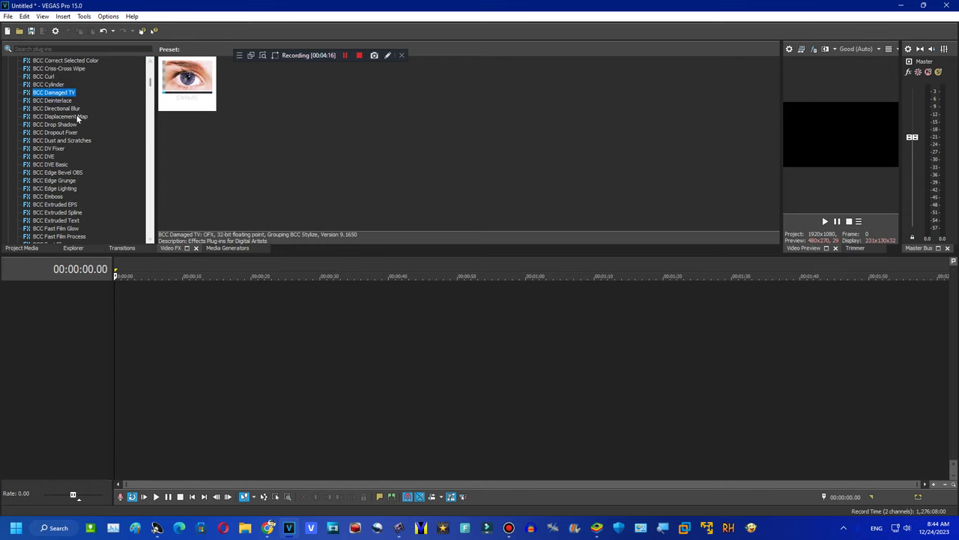
click(72, 108)
click(78, 117)
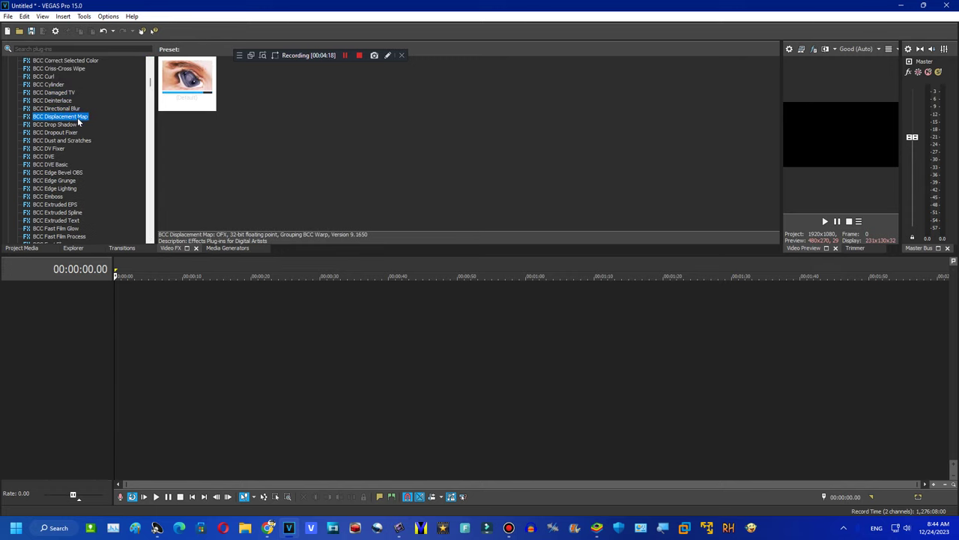
click(72, 125)
click(66, 132)
click(65, 140)
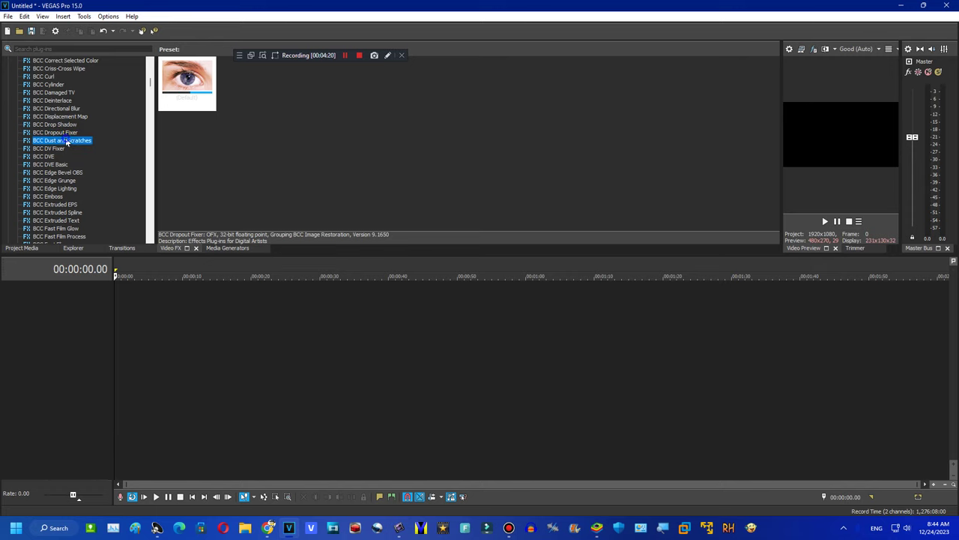
click(60, 189)
click(60, 196)
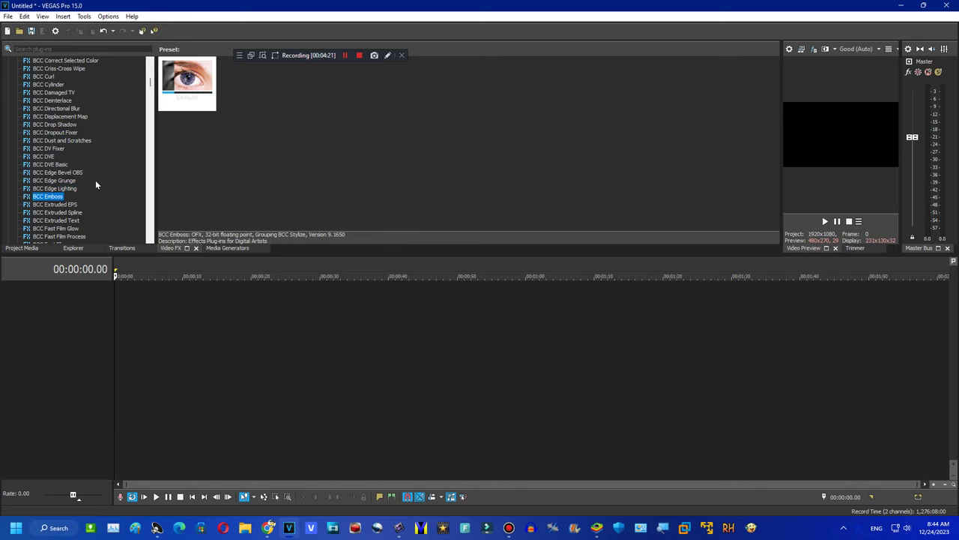
Browse the presets of the BCC Film Glow OBS, Fire OBS, Glare and Glint effects.
scroll(148, 238, down, 5)
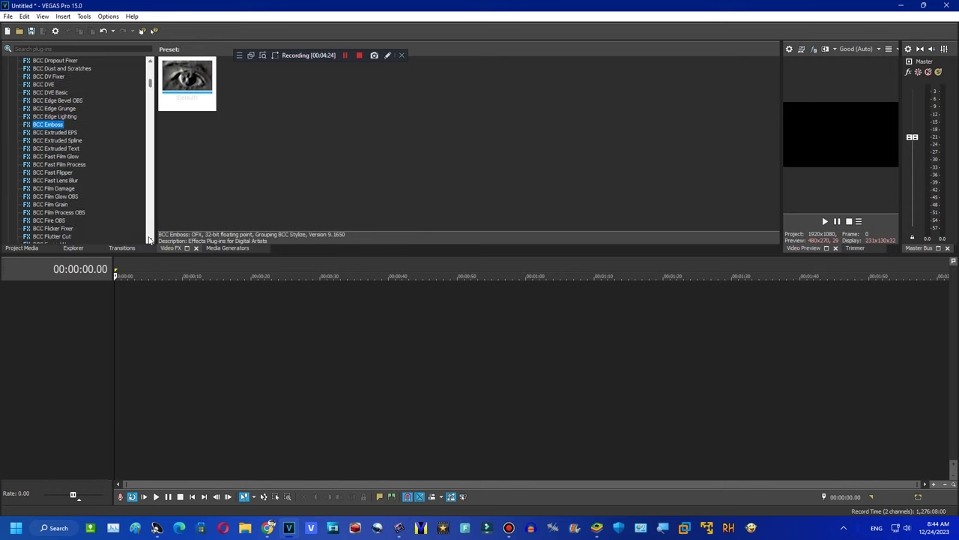
click(59, 149)
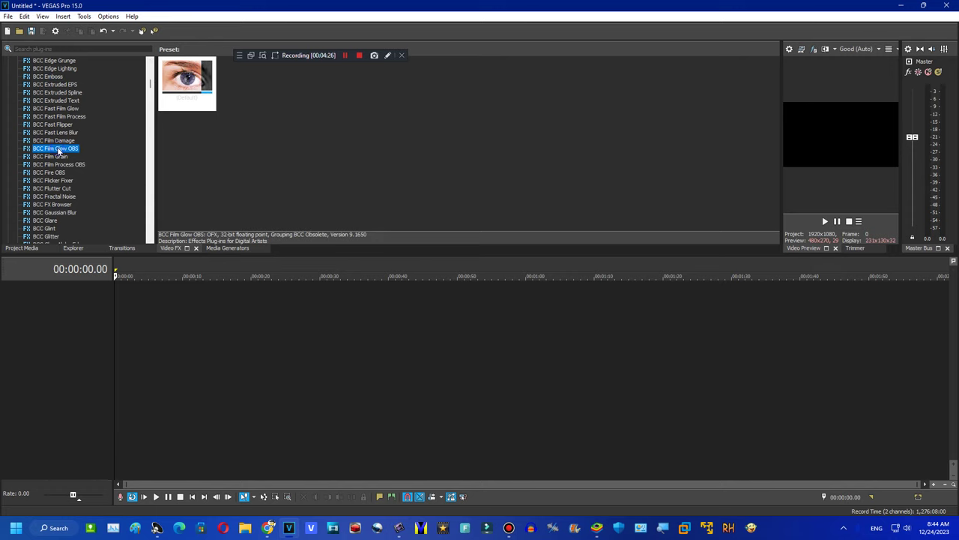
click(61, 173)
click(51, 220)
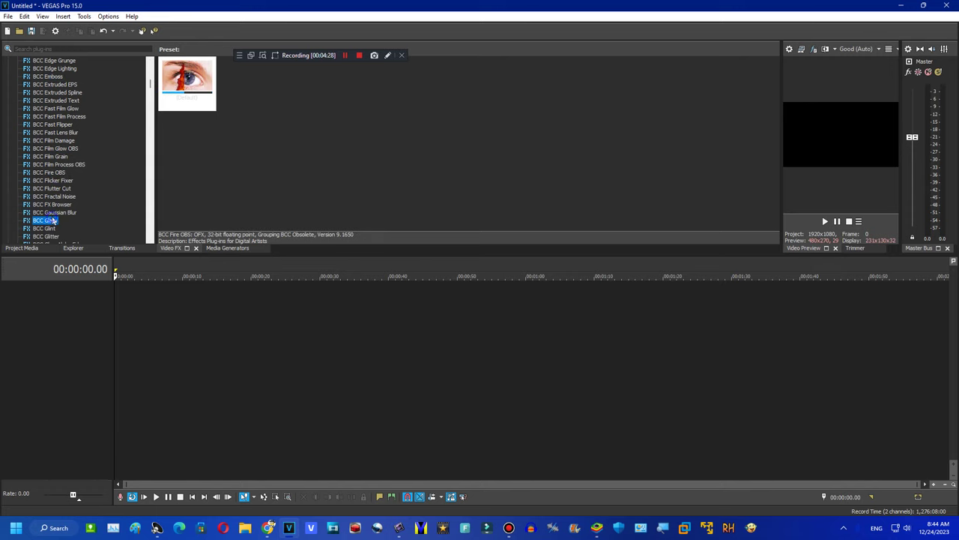
click(56, 228)
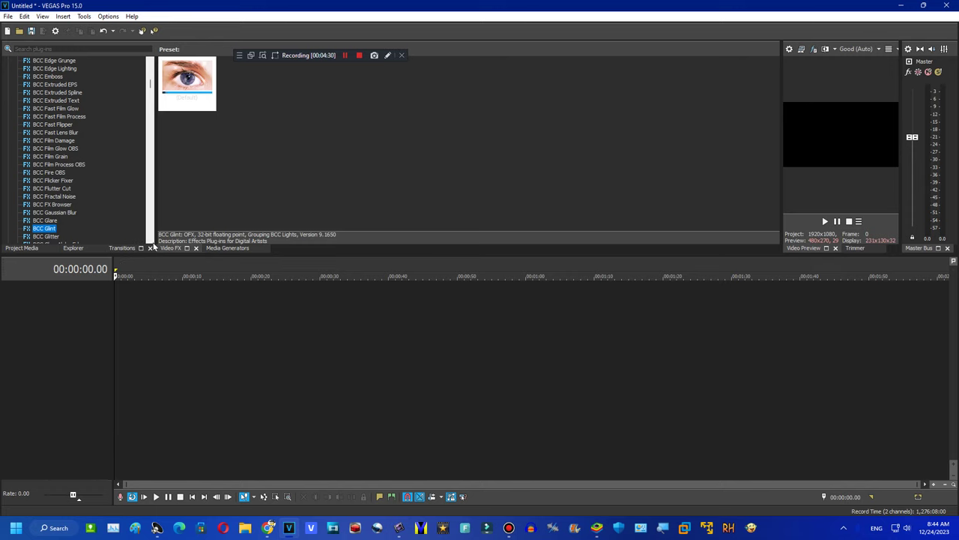
Browse the presets of the BCC Glitter, Glow Alpha Edges and Granite effects.
scroll(150, 234, down, 5)
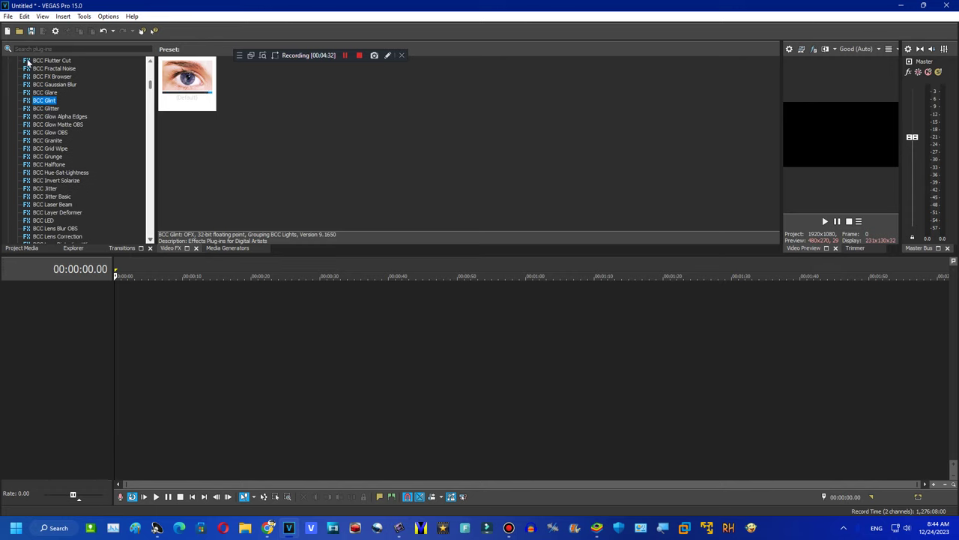
click(60, 110)
click(60, 117)
click(58, 141)
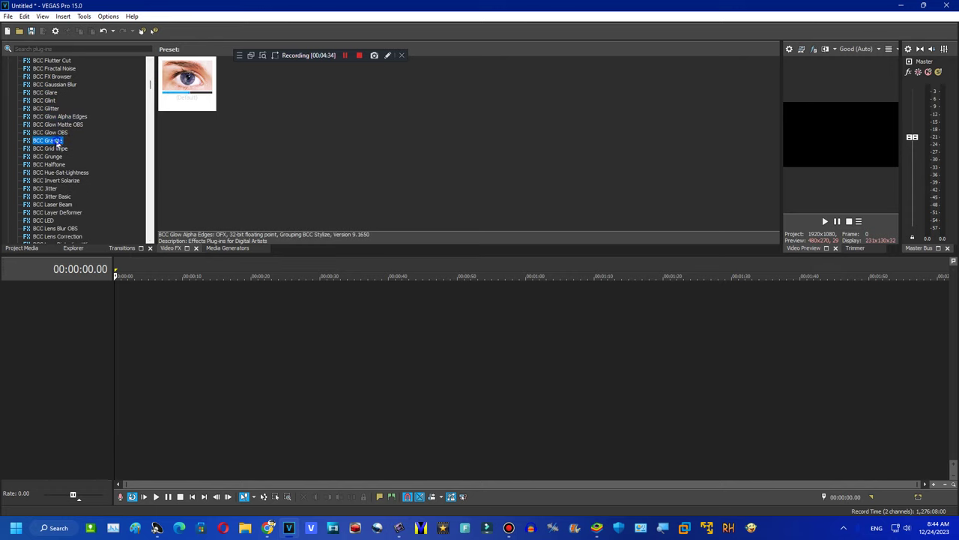
Check BCC Halftone's presets, then open the BCC Hue-Sat-Lightness preset Crying without Color Corrector in Video Output FX and view its settings.
click(60, 164)
click(63, 172)
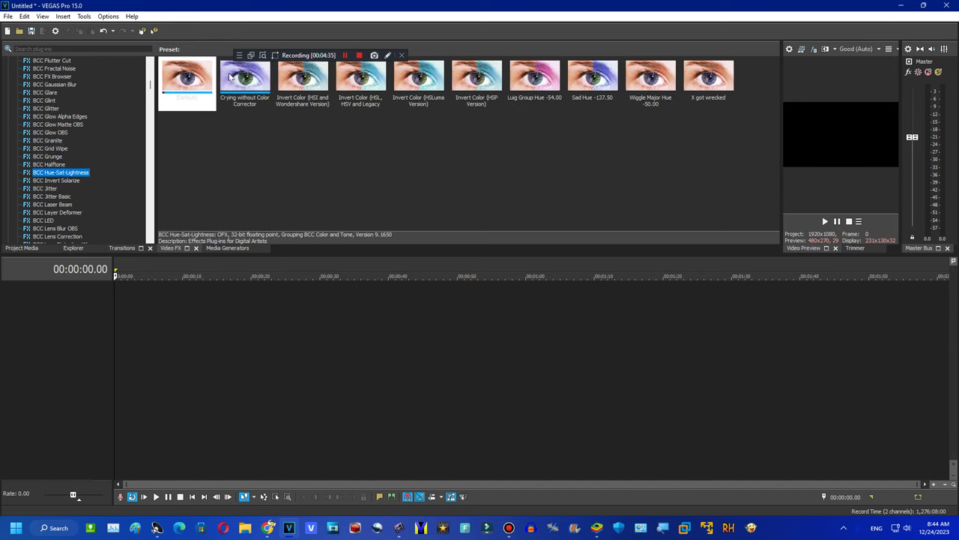
double_click(232, 77)
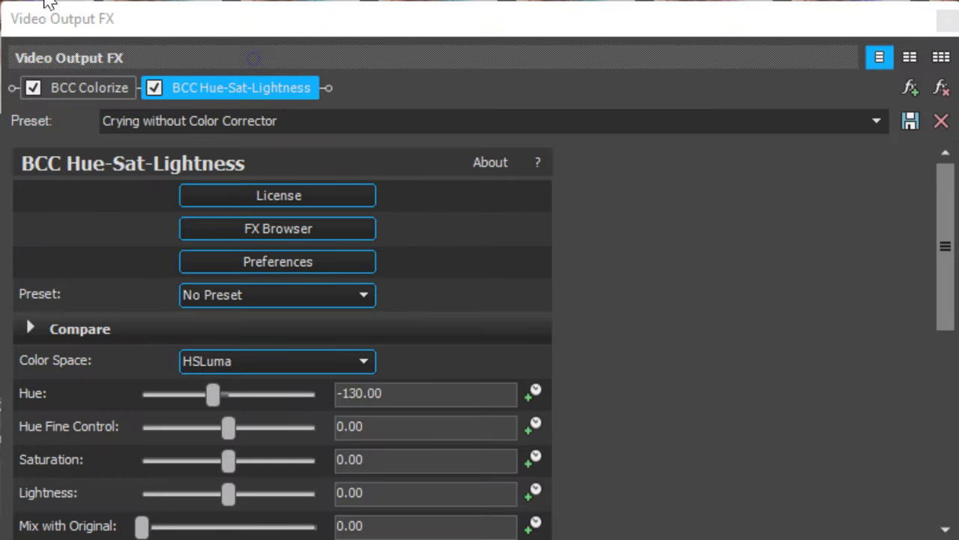
drag(937, 218, 910, 186)
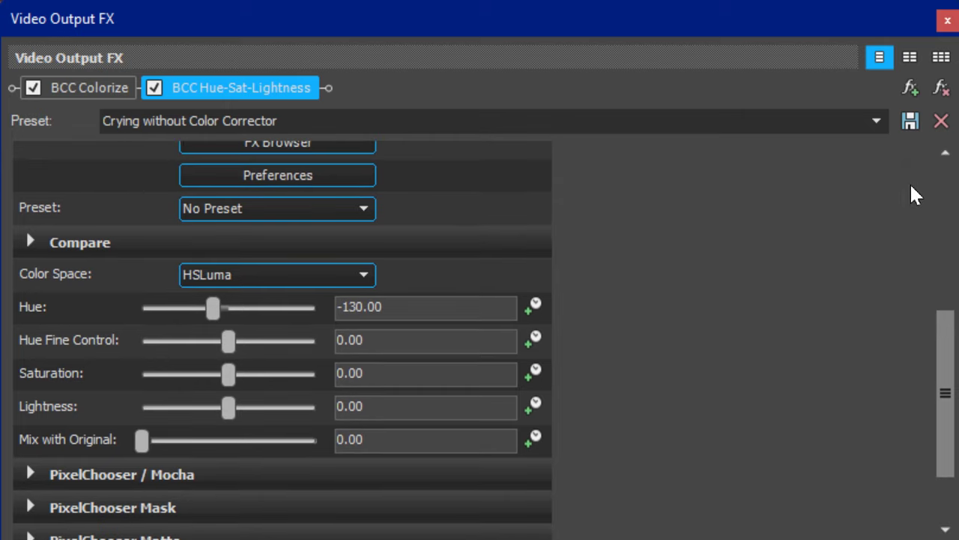
Go through the remaining BCC Hue-Sat-Lightness presets, from the Invert Color versions to X got wrecked, and remove the effect.
click(877, 121)
click(643, 172)
key(Down)
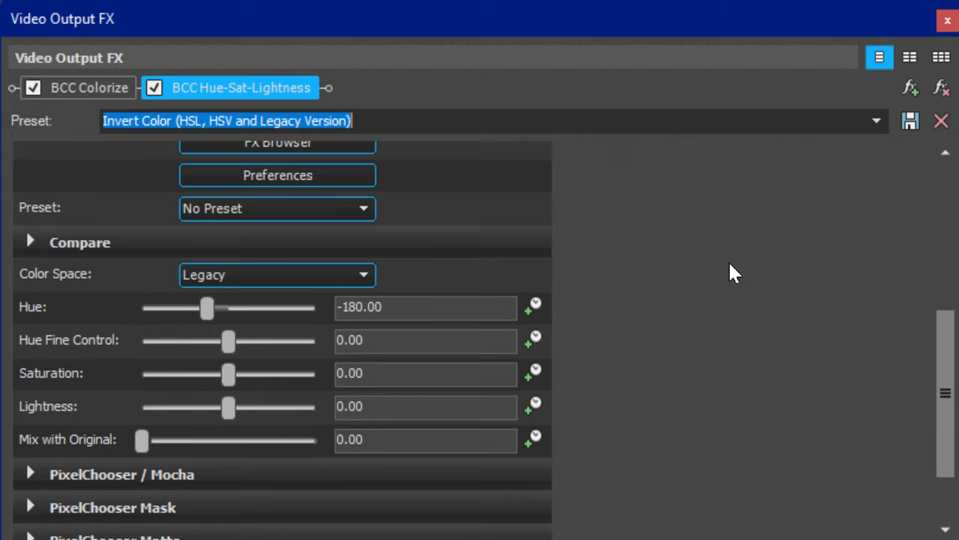
key(Down)
key(Down)
key(Down)
key(Down)
key(Down)
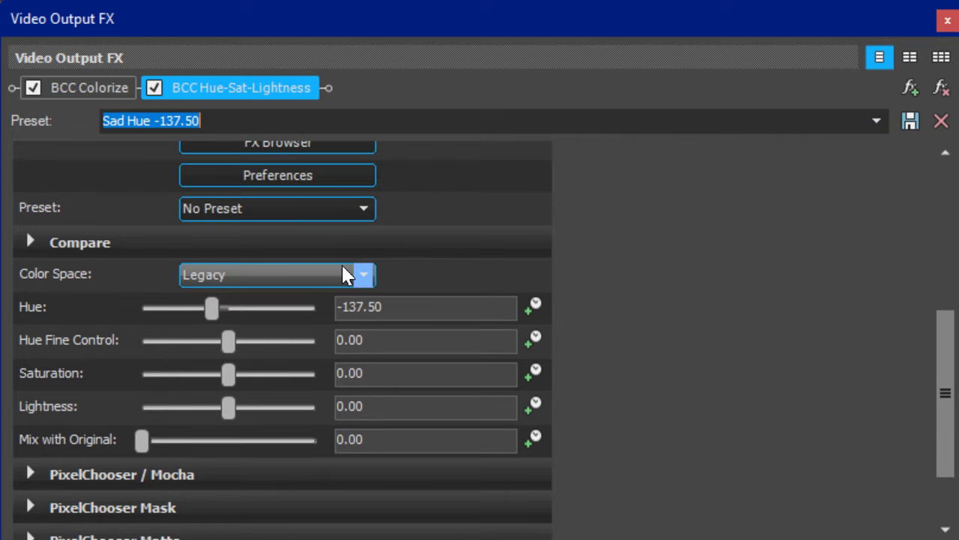
key(Down)
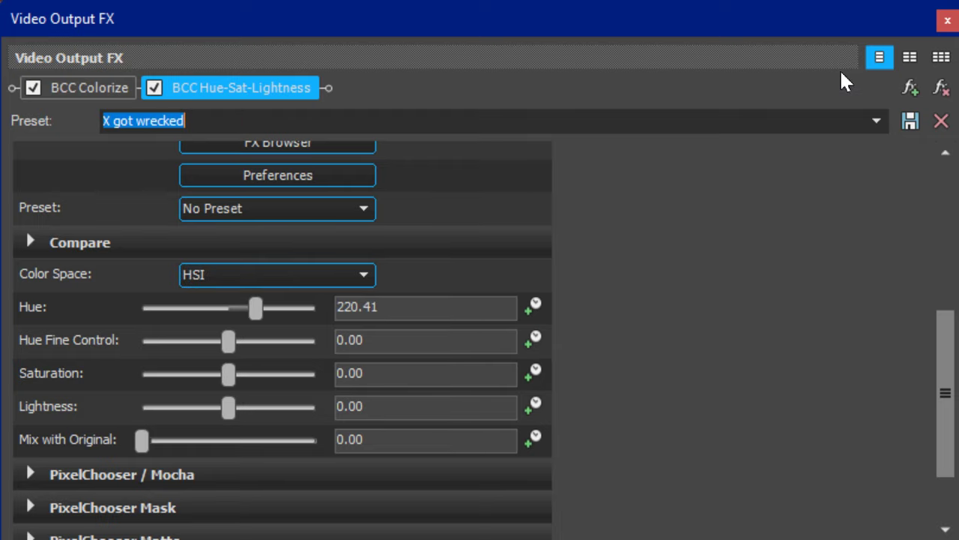
click(942, 90)
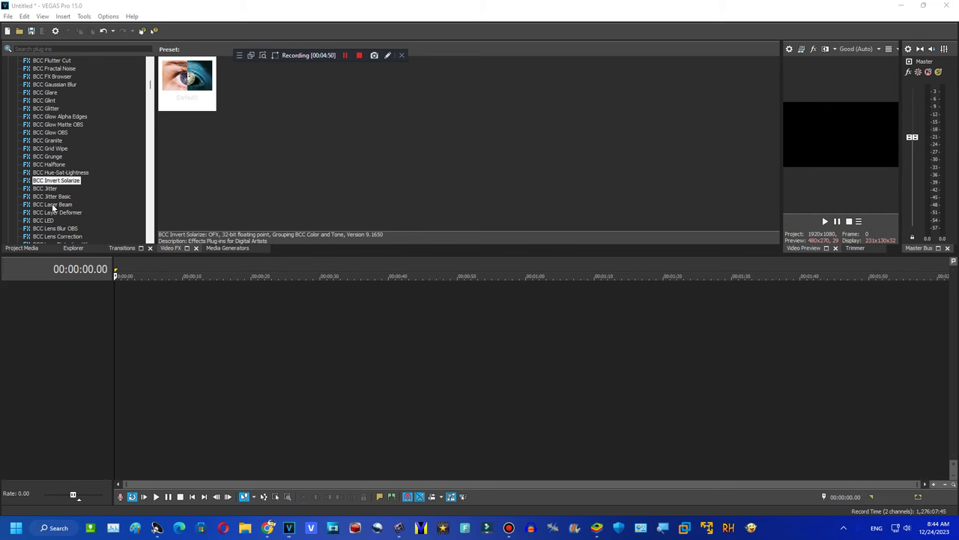
Browse the presets of the BCC effects from Jitter through Lens Correction, including Laser Beam and LED.
click(53, 191)
key(Down)
key(Down)
key(Down)
key(Down)
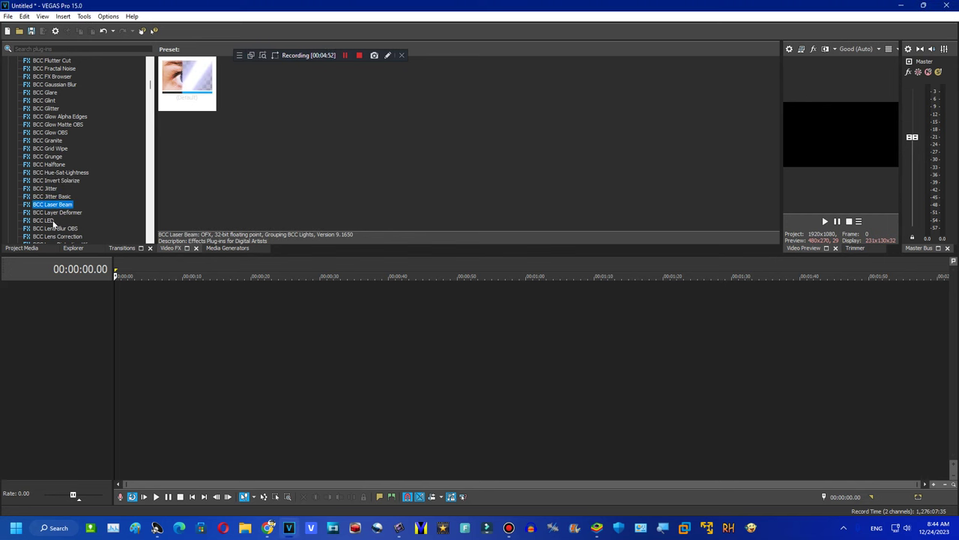
scroll(64, 104, down, 5)
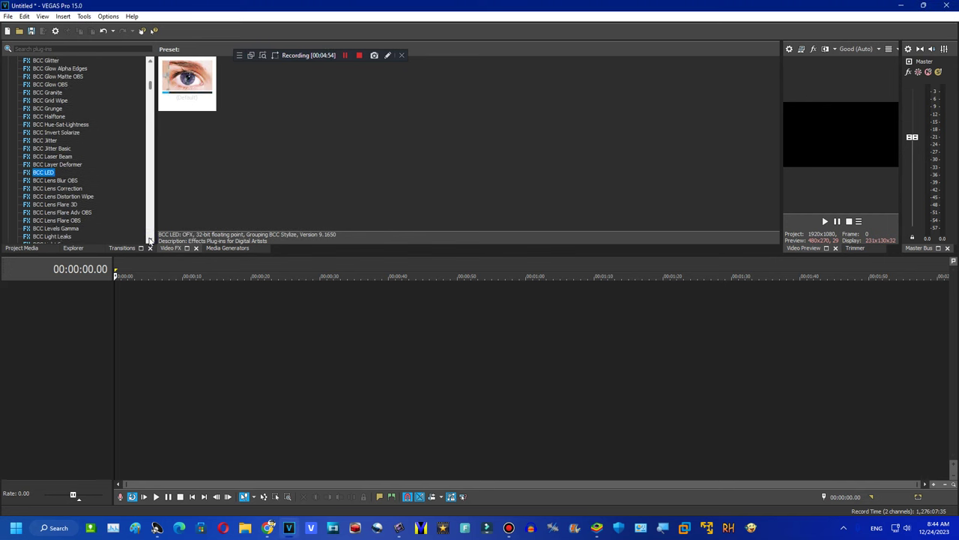
key(Down)
key(Down)
key(Down)
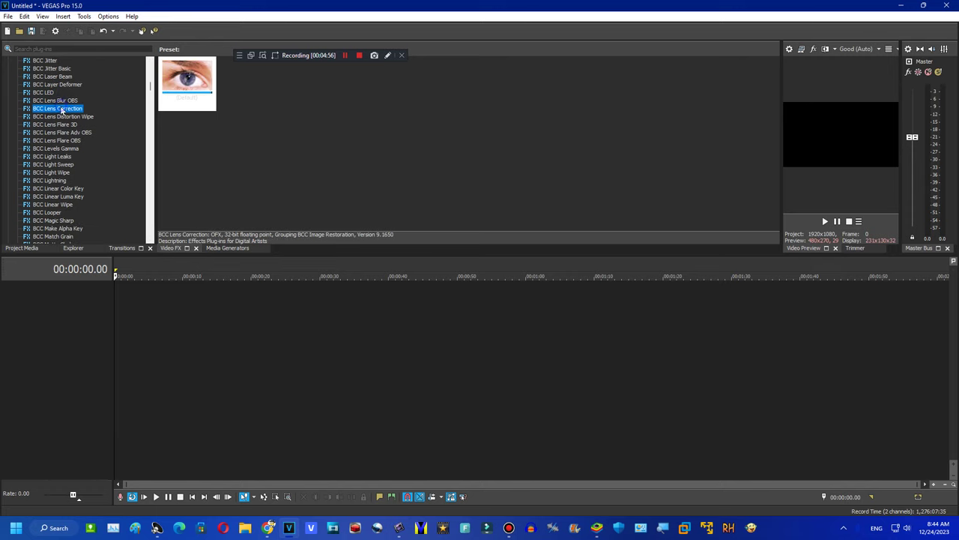
Browse the presets of the BCC effects from Lens Distortion Wipe through Light Sweep, including Lens Flare 3D and Light Leaks.
key(Down)
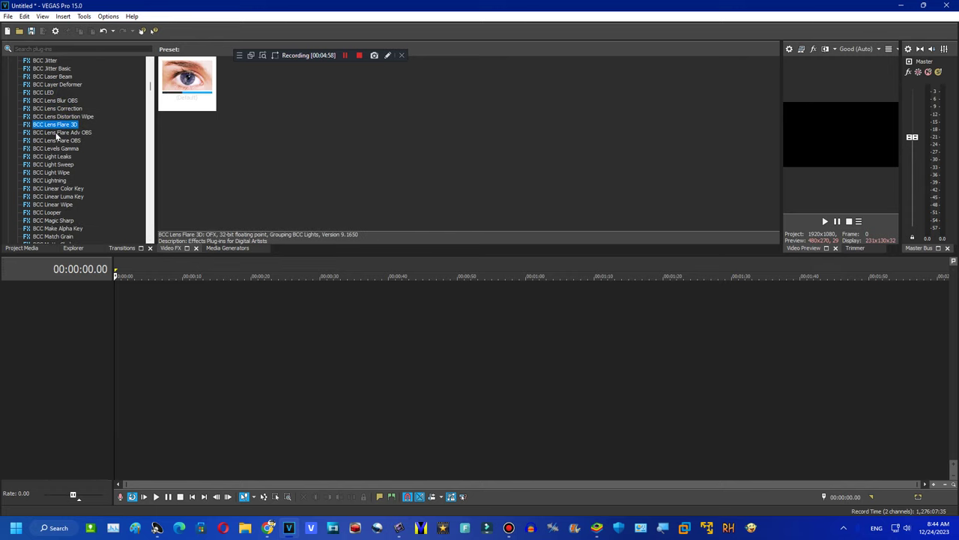
key(Down)
key(Down)
click(61, 157)
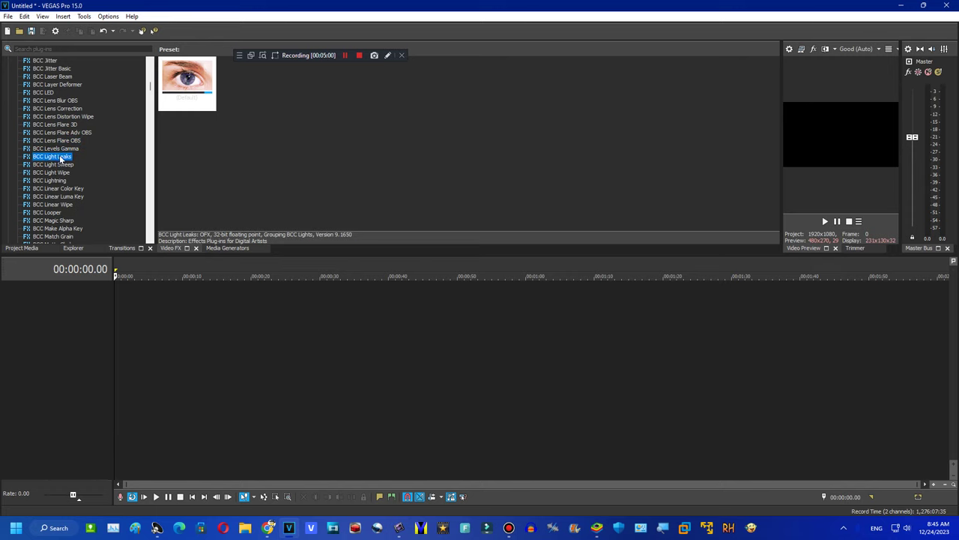
key(Down)
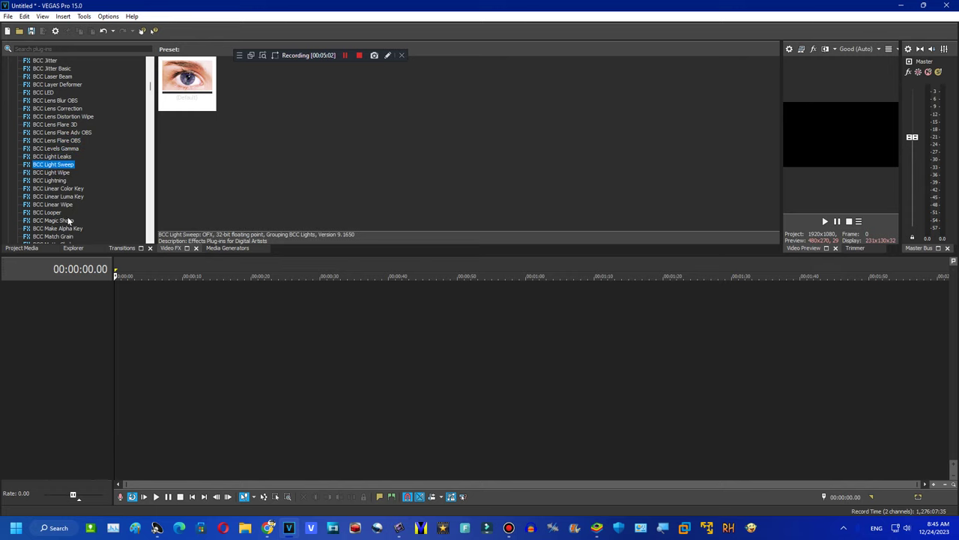
Skip ahead in the BCC effects to the Rays group and check the presets of BCC Rays Ring and BCC Rays Ripply.
click(150, 238)
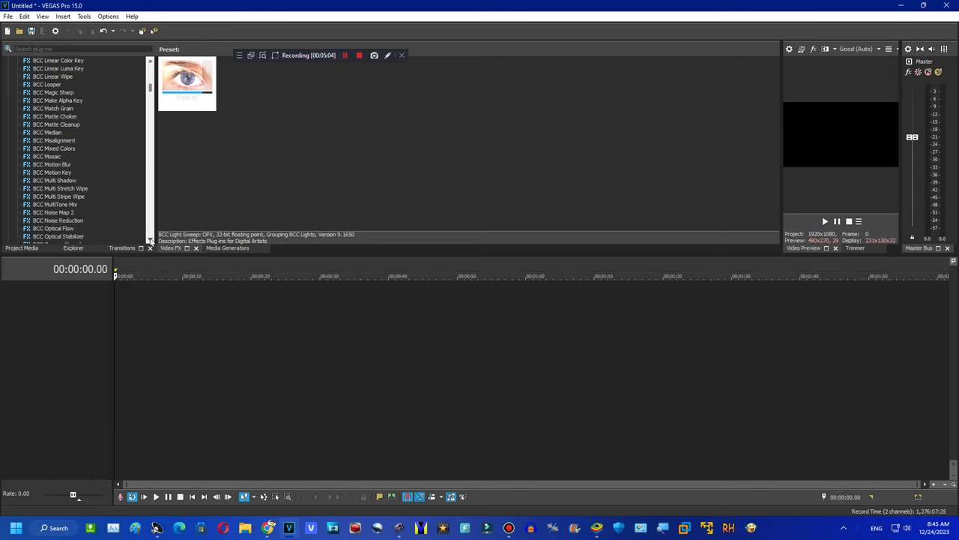
click(149, 238)
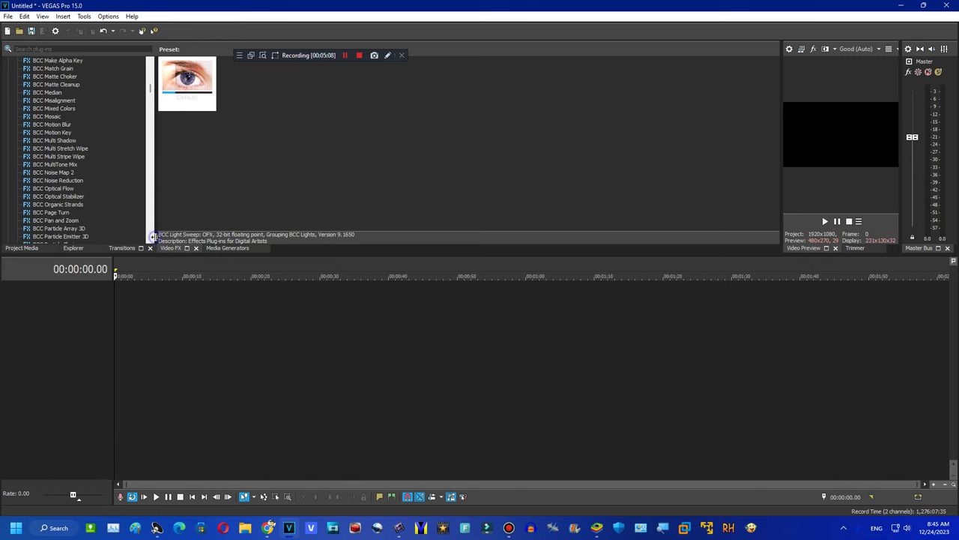
click(151, 239)
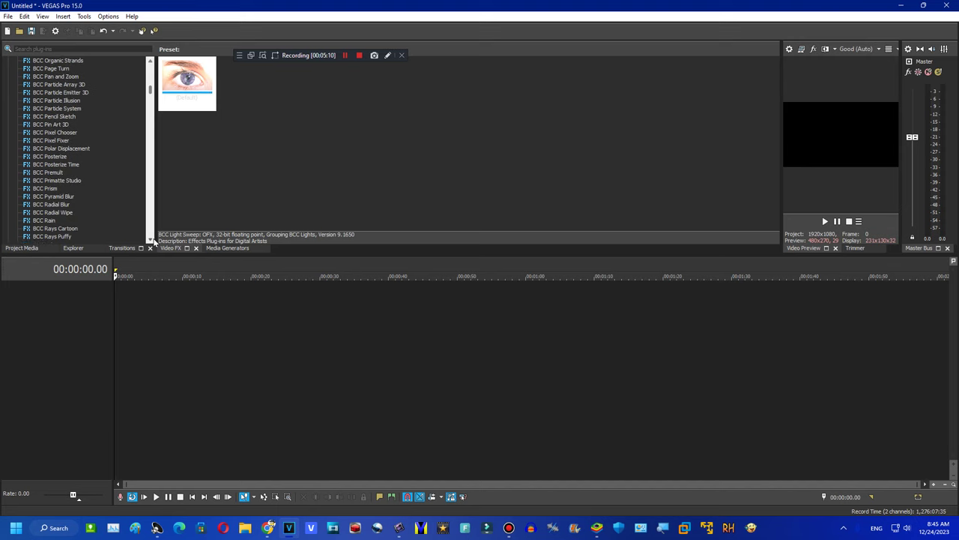
click(151, 239)
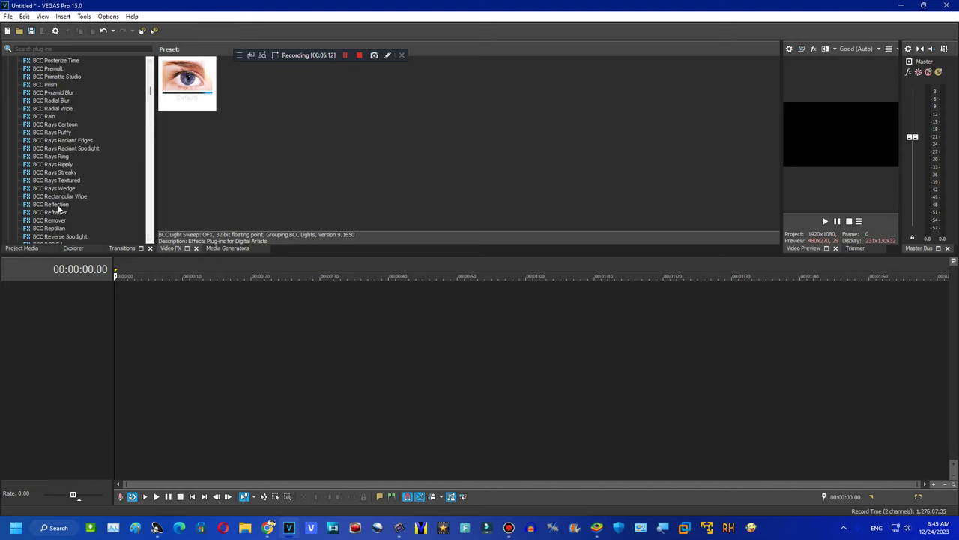
click(64, 156)
click(69, 164)
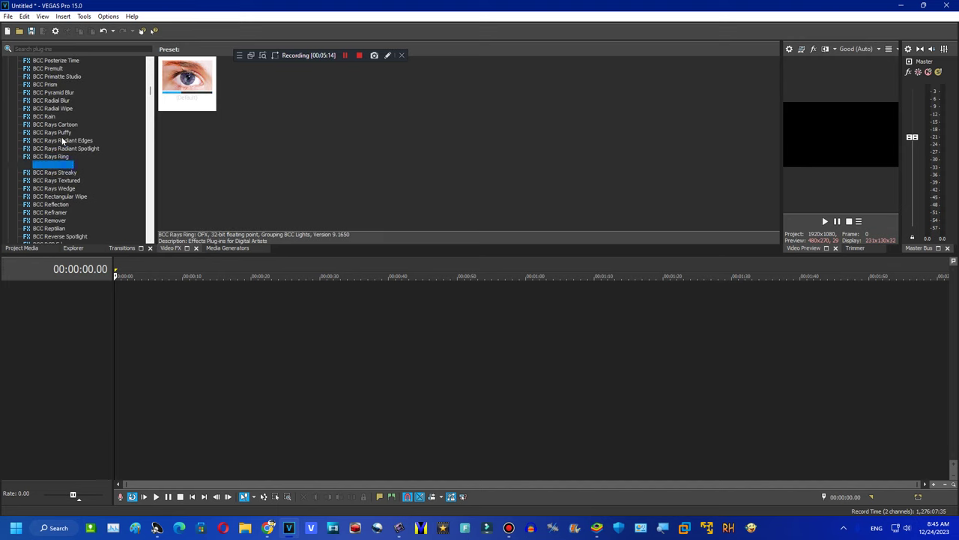
Open the BCC Rays Puffy preset Rays BluePower in Video Output FX and examine its settings.
click(64, 133)
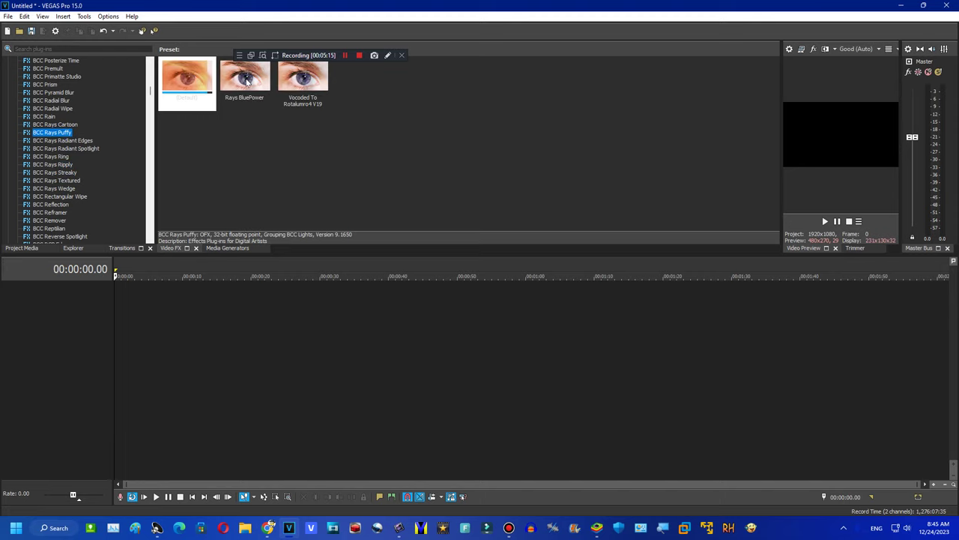
drag(245, 79, 450, 99)
drag(770, 134, 832, 135)
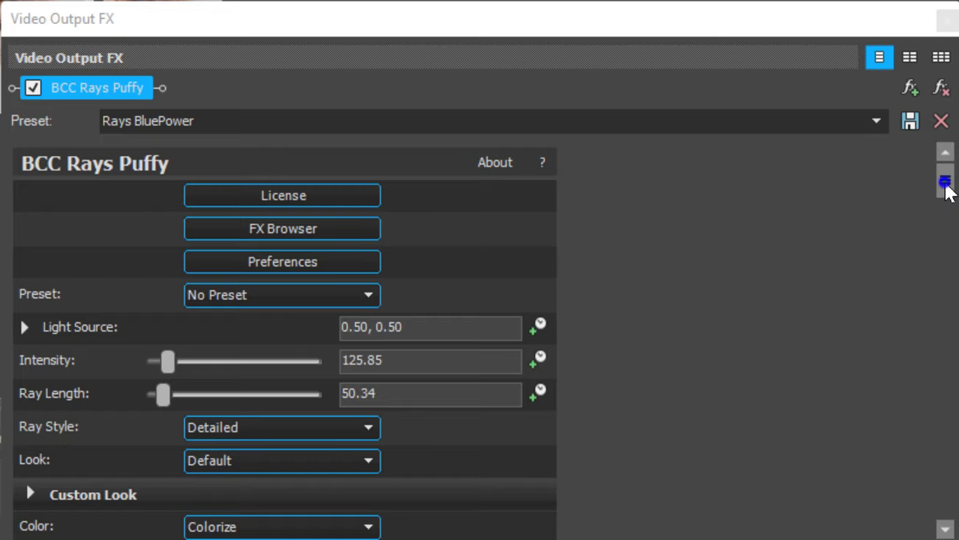
drag(946, 187, 944, 122)
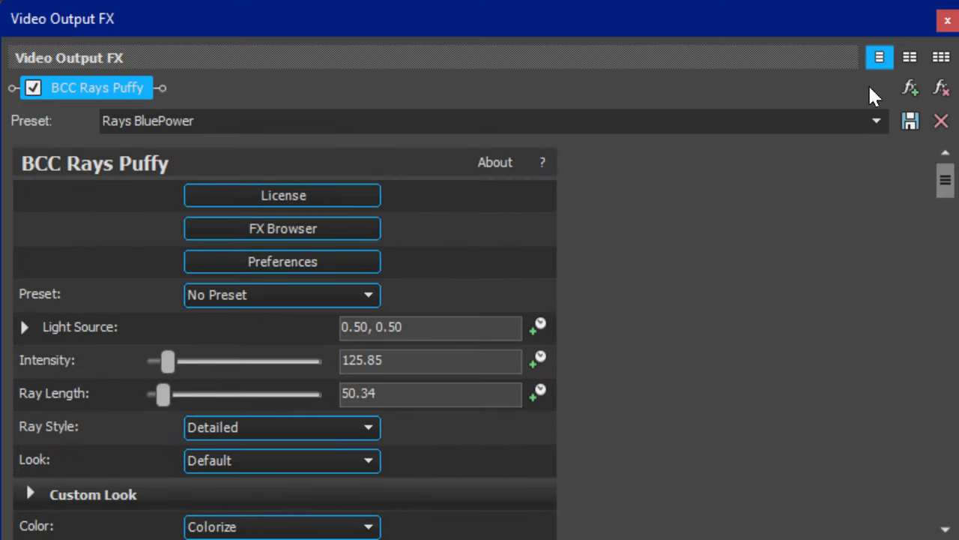
Load the Vocoded To Rotalumro4 V19 preset of BCC Rays Puffy to view its settings, and remove the effect.
click(877, 121)
click(410, 174)
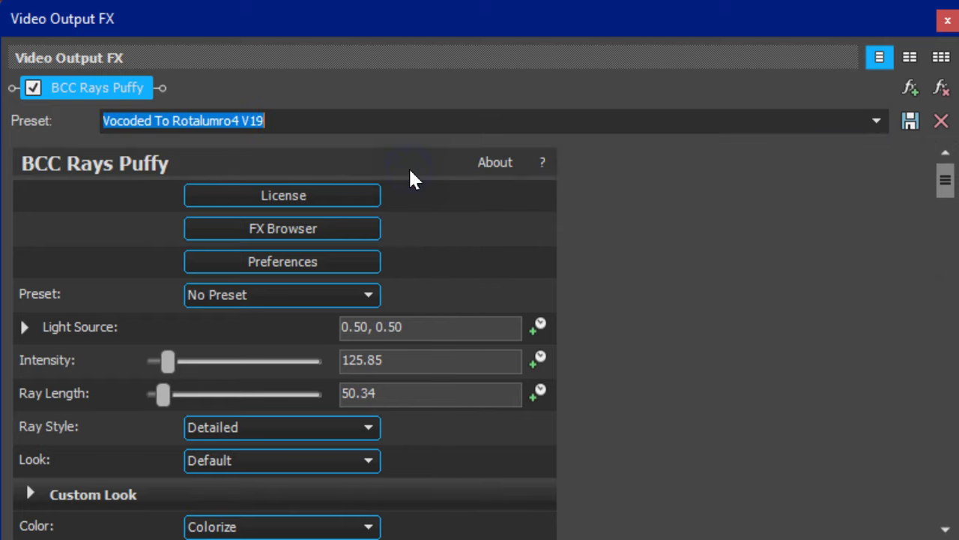
click(942, 87)
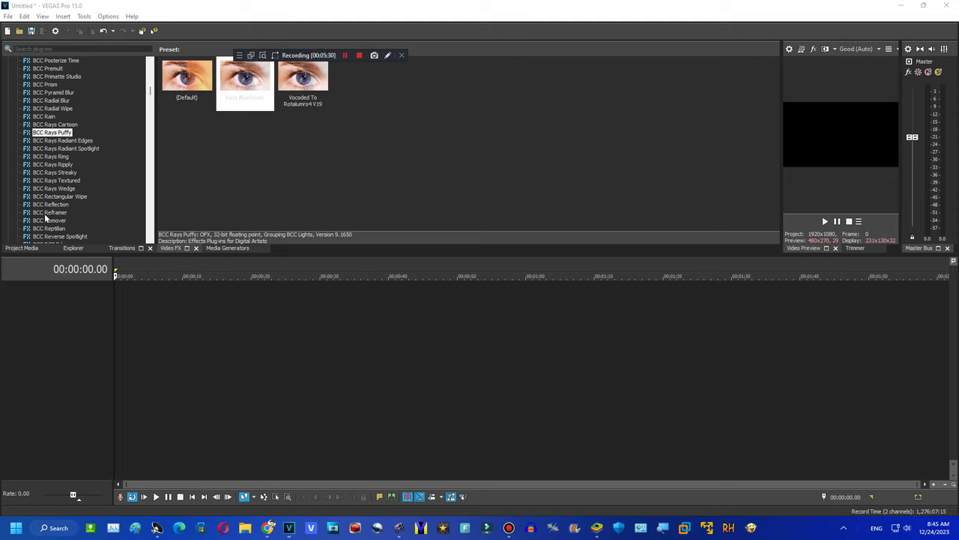
Browse the presets of the BCC Remover and BCC Reptilian effects.
click(51, 222)
click(65, 229)
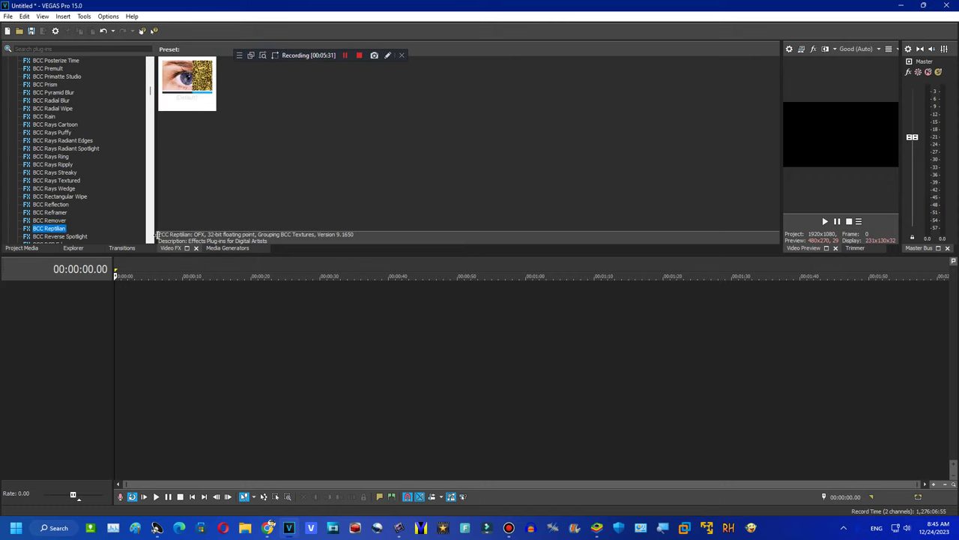
scroll(75, 150, down, 5)
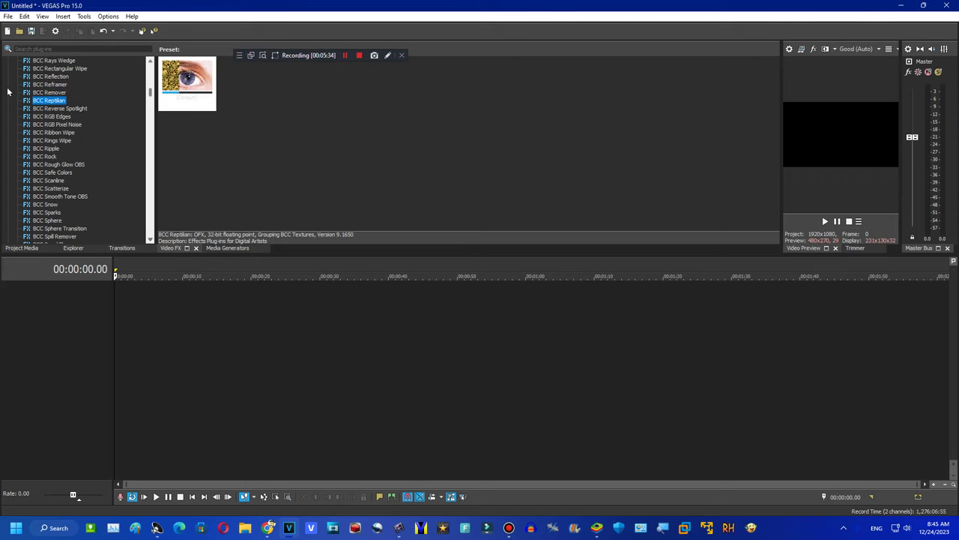
Open the BCC Ripple preset AVS Ripple 240p in Video Output FX and examine its settings.
click(47, 149)
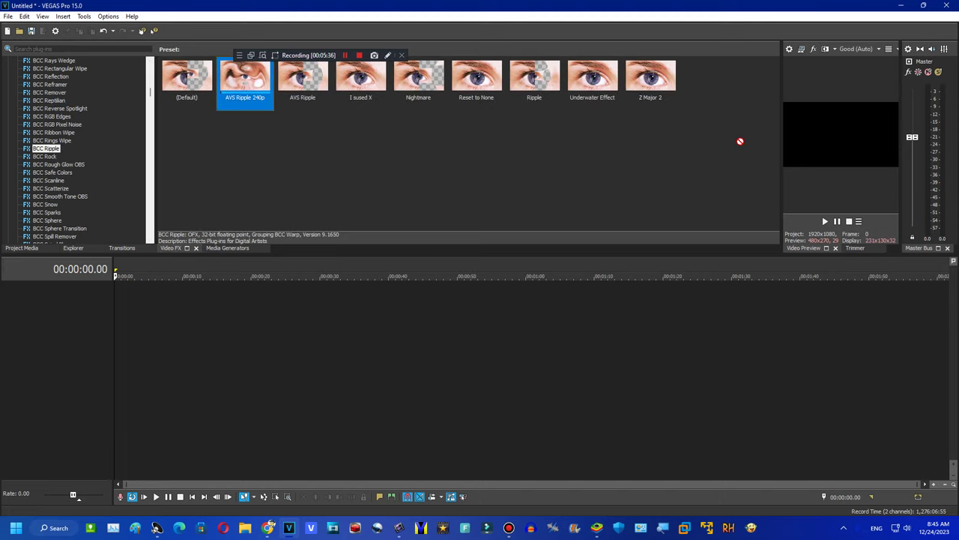
drag(823, 137, 822, 138)
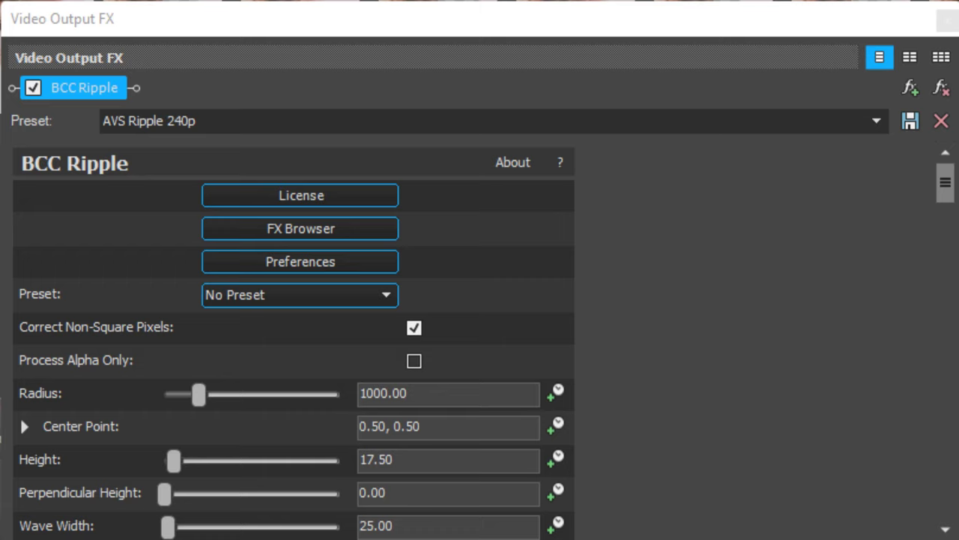
drag(948, 192, 945, 218)
scroll(945, 196, down, 1)
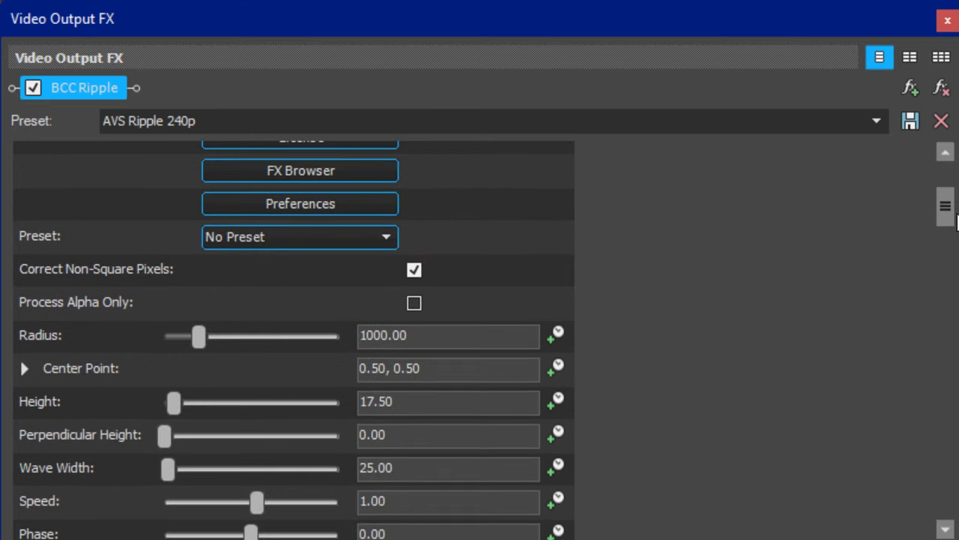
Load the AVS Ripple preset of BCC Ripple and examine its parameters down to Light Level.
click(877, 120)
click(375, 172)
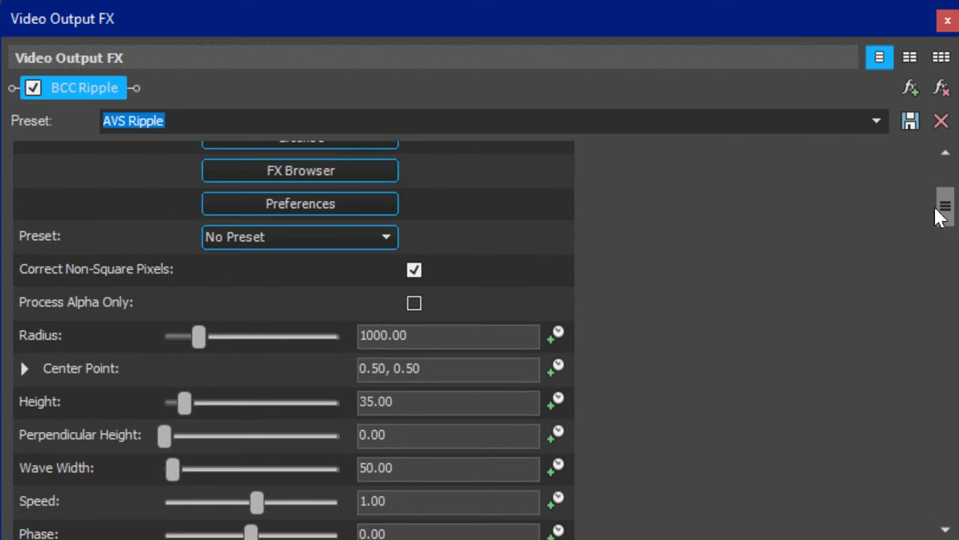
drag(944, 203, 937, 287)
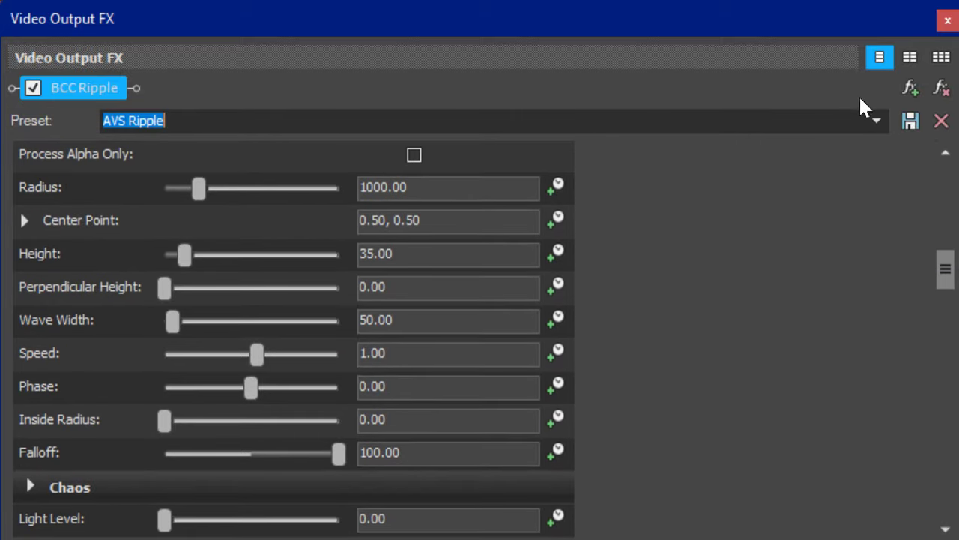
Go through the remaining BCC Ripple presets from I sused X to Z Major 2, including Nightmare, Reset to None and Underwater Effect.
click(876, 121)
click(322, 176)
key(Down)
key(Down)
key(Down)
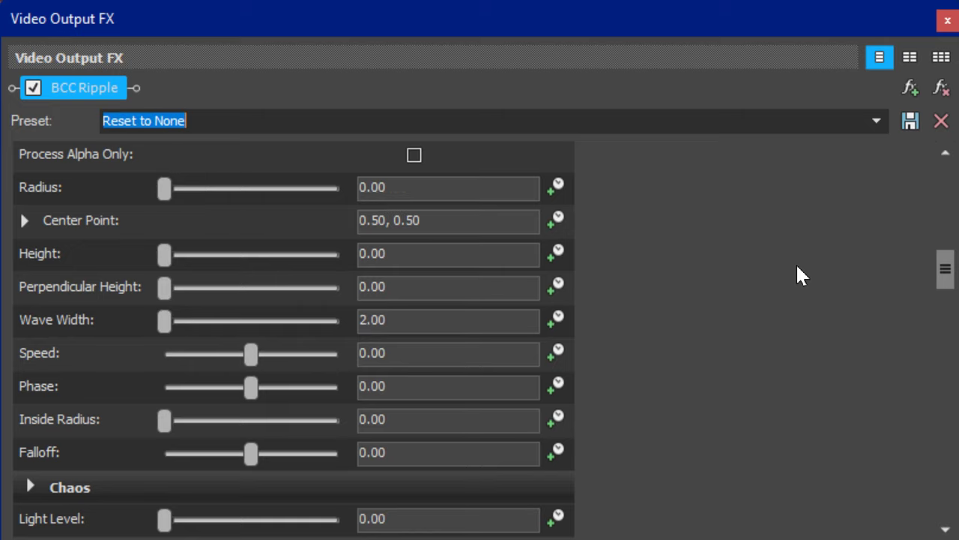
key(Down)
key(Down)
key(Down)
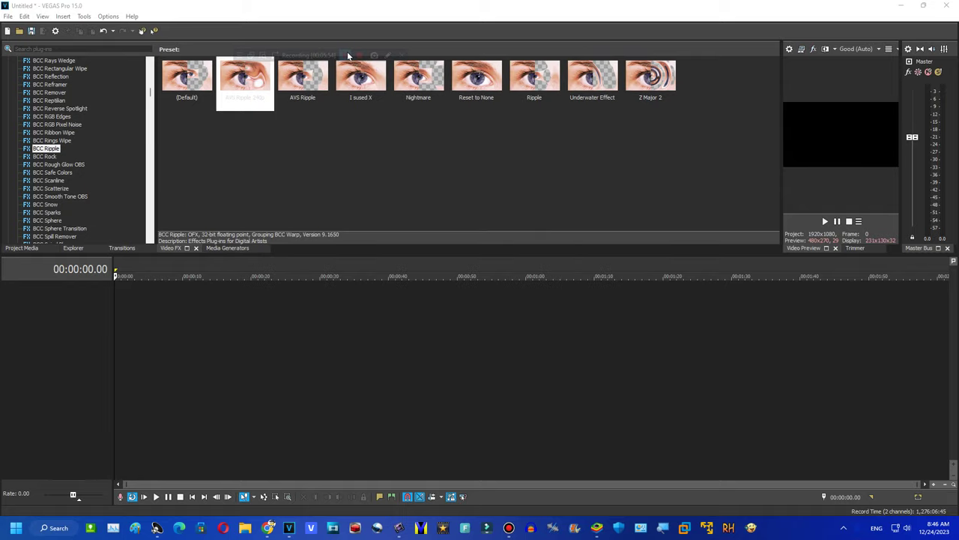
Browse the presets of BCC effects from Rock through Snow, including Rough Glow OBS, Safe Colors and Smooth Tone OBS, and select Snow's (Default)1 preset.
click(47, 157)
click(49, 164)
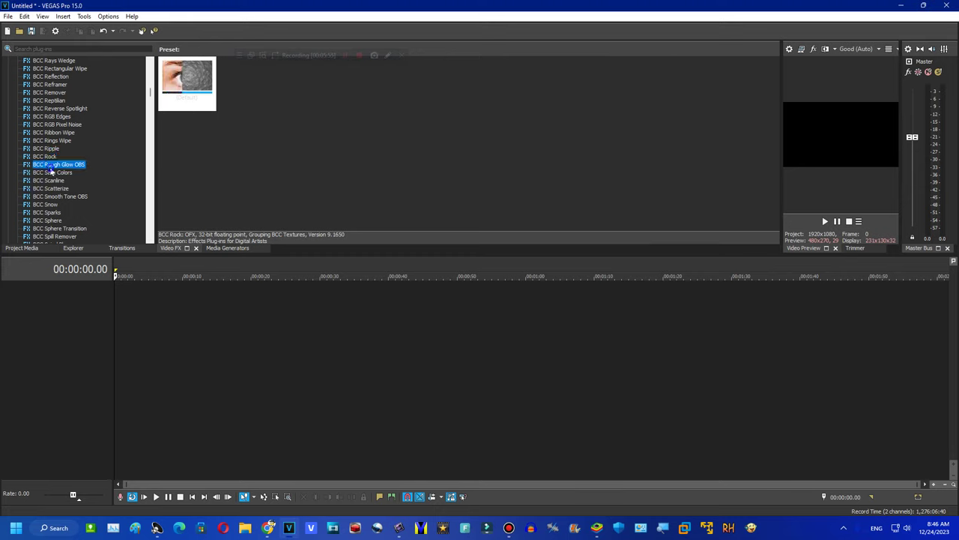
click(56, 173)
click(59, 196)
click(45, 204)
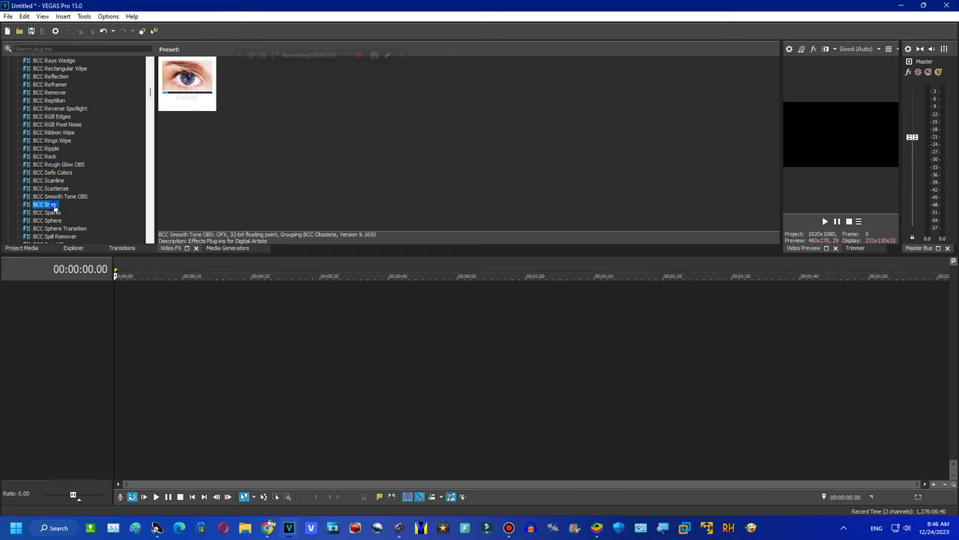
click(246, 84)
scroll(84, 164, down, 5)
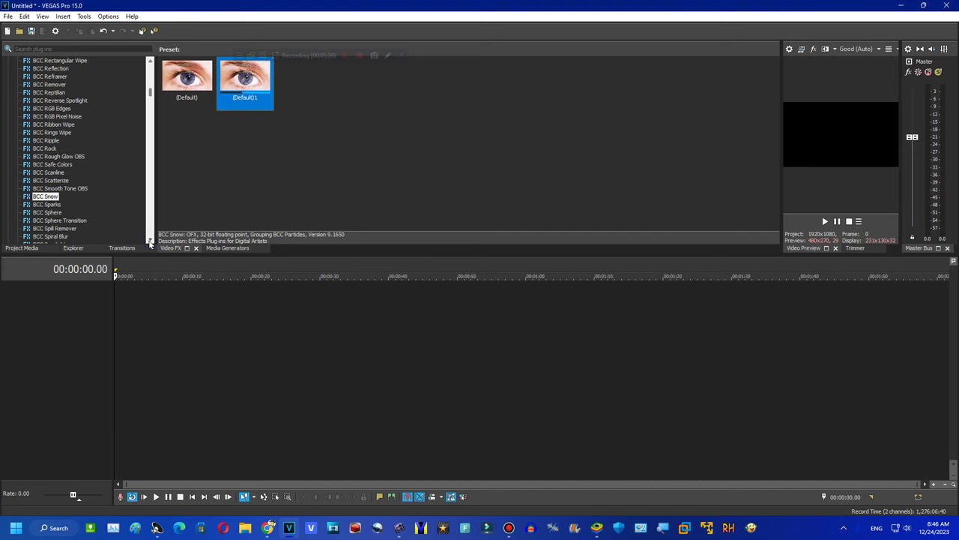
Browse the presets of BCC effects from Sphere to Time Displacement, including Spiral Blur, Spotlight, Star Matte OBS, Steel Plate and Tile Mosaic.
click(49, 117)
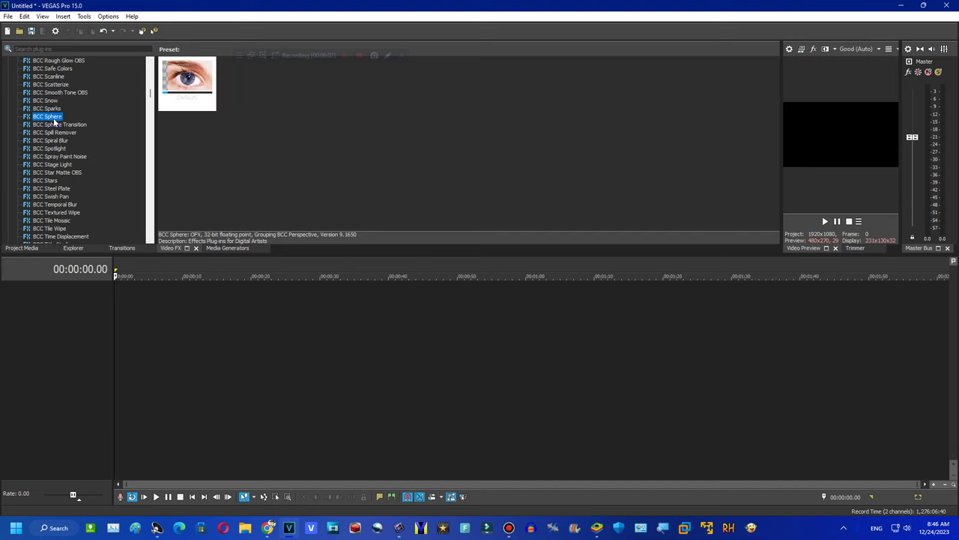
click(53, 125)
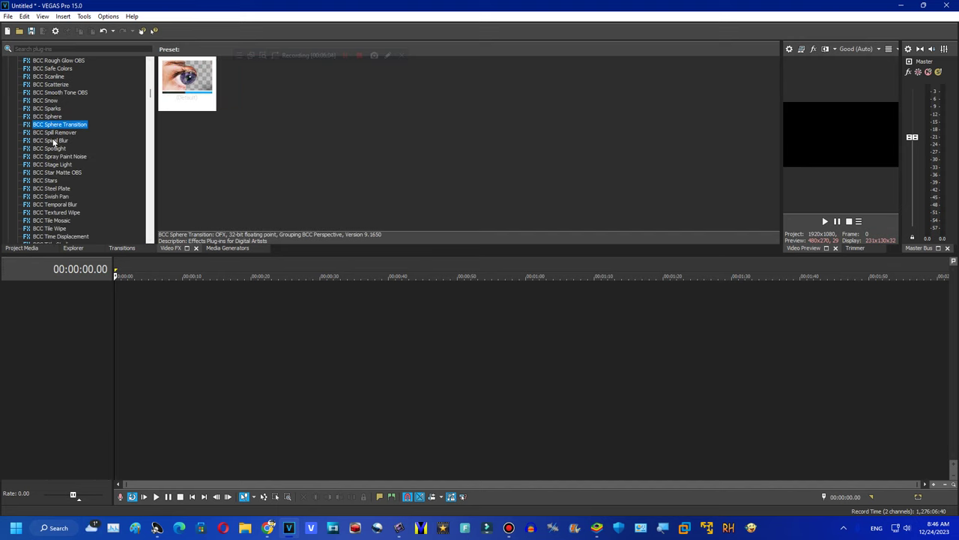
click(51, 141)
click(54, 149)
click(55, 172)
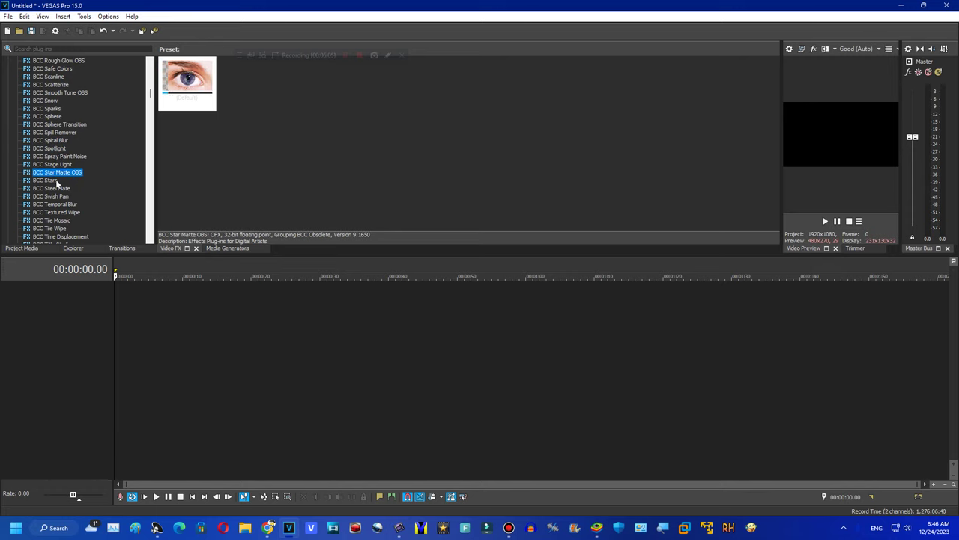
click(55, 181)
click(58, 188)
click(61, 196)
click(68, 221)
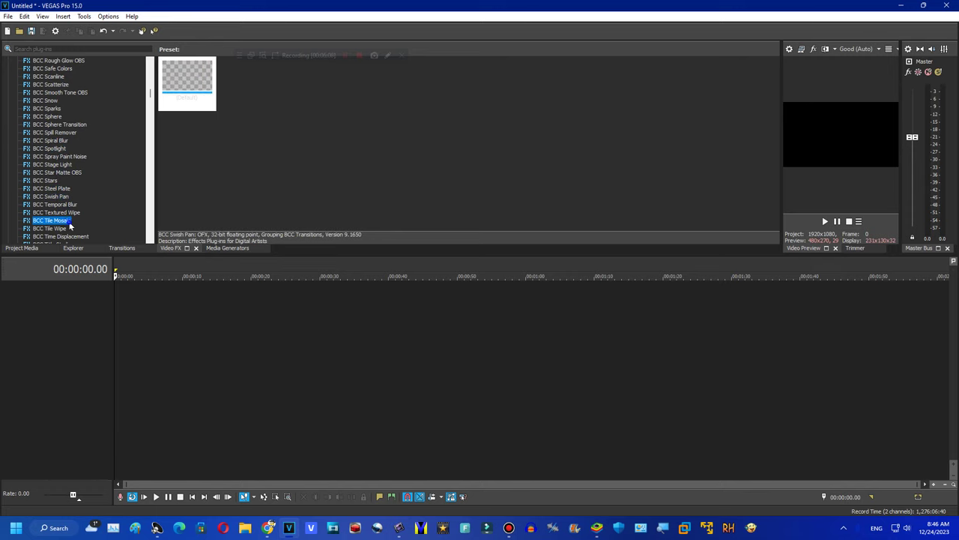
click(68, 229)
click(67, 236)
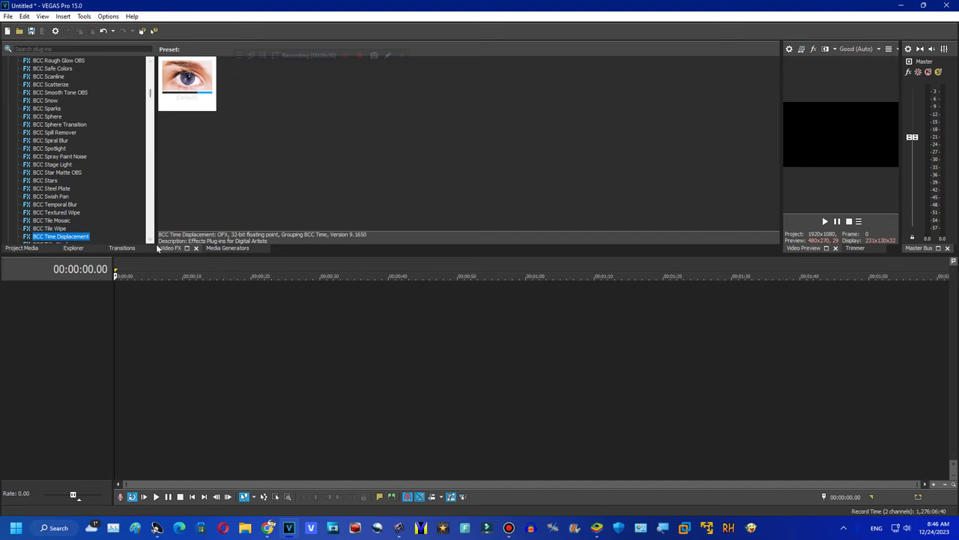
Open the BCC Twirl preset AVS Twirl (Different) in Video Output FX.
scroll(149, 244, down, 6)
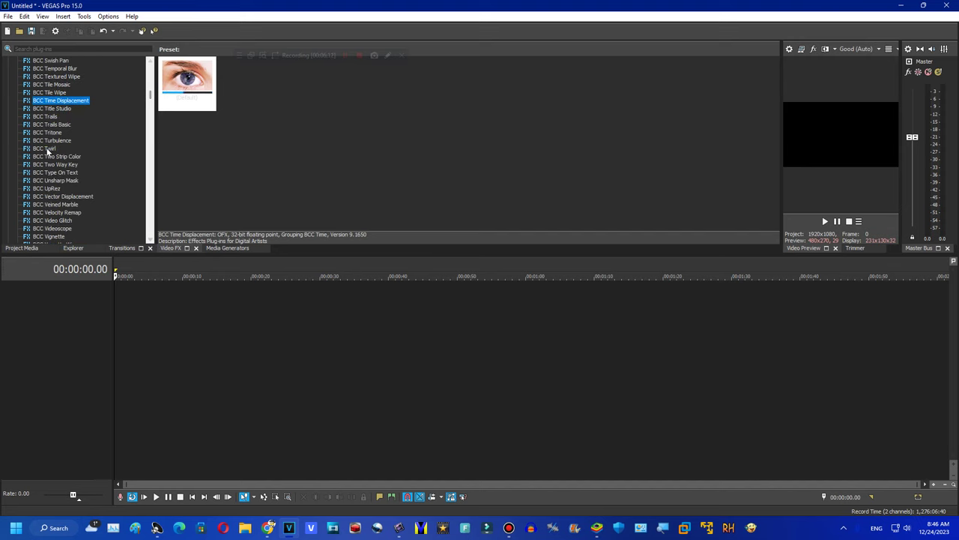
click(45, 149)
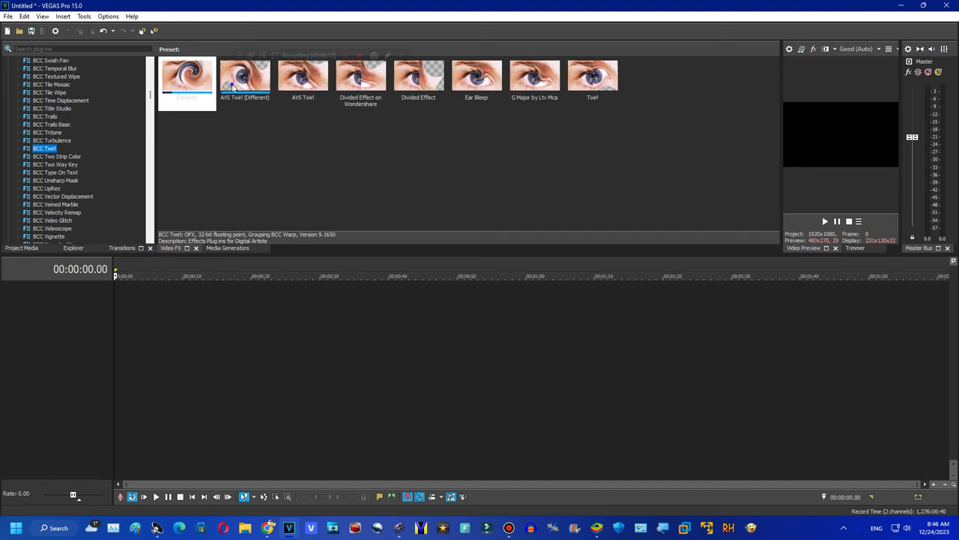
drag(233, 88, 862, 133)
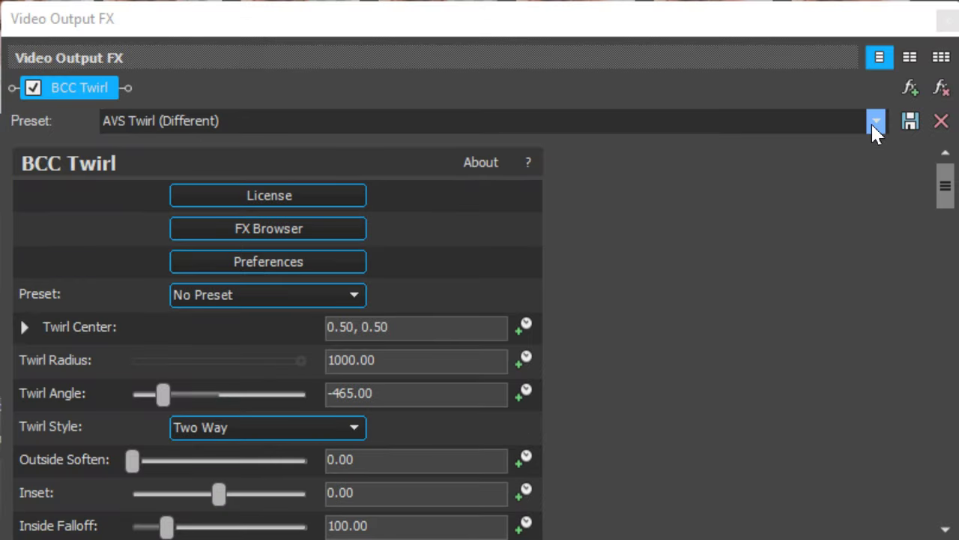
Go through the BCC Twirl presets from AVS Twirl to Twirl, including Divided Effect on Wondershare and Ear Bleep, examining their twirl parameters.
click(877, 121)
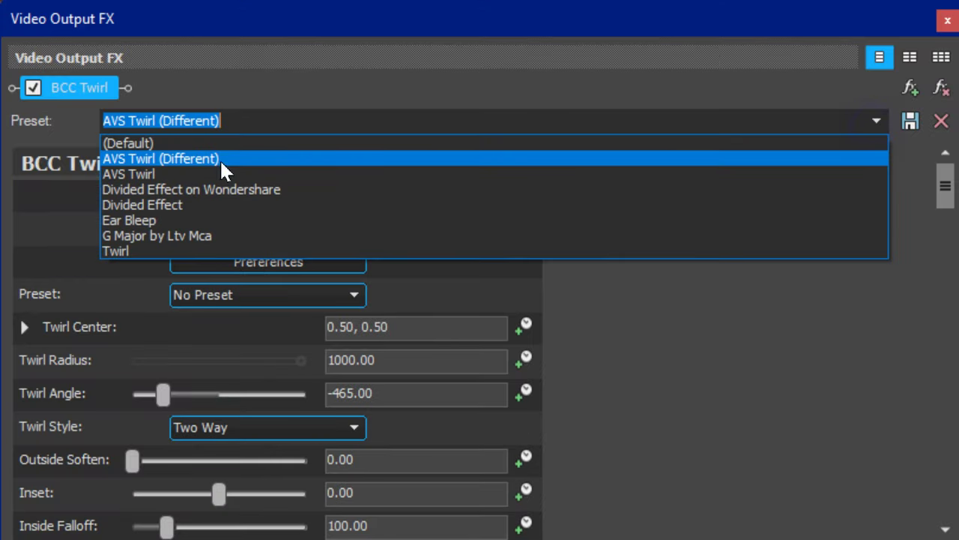
click(195, 173)
drag(948, 180, 873, 250)
scroll(622, 120, down, 1)
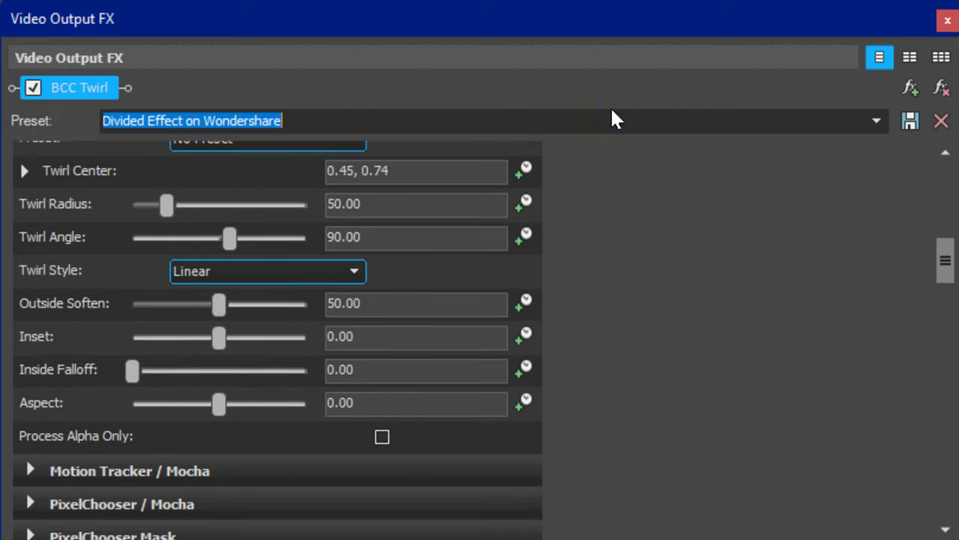
scroll(608, 113, down, 2)
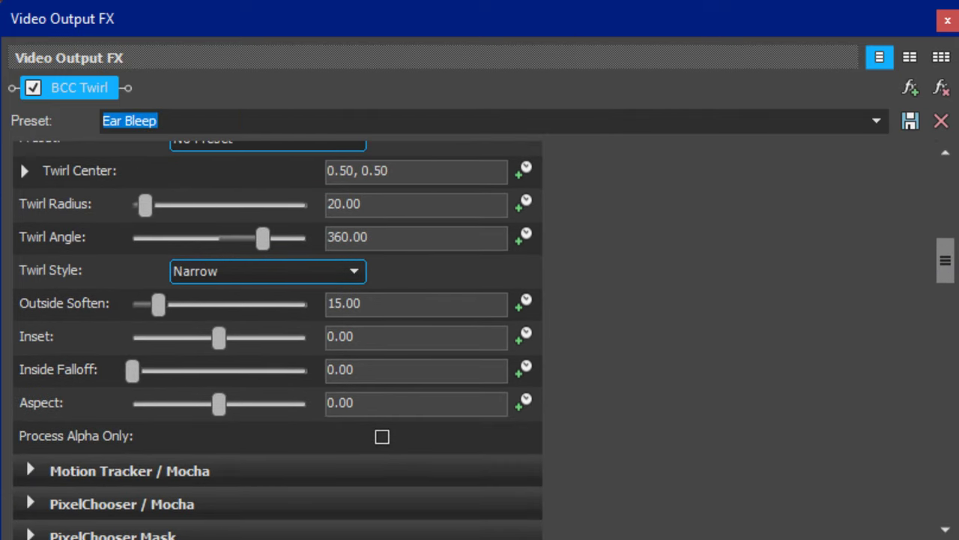
key(Down)
key(Down)
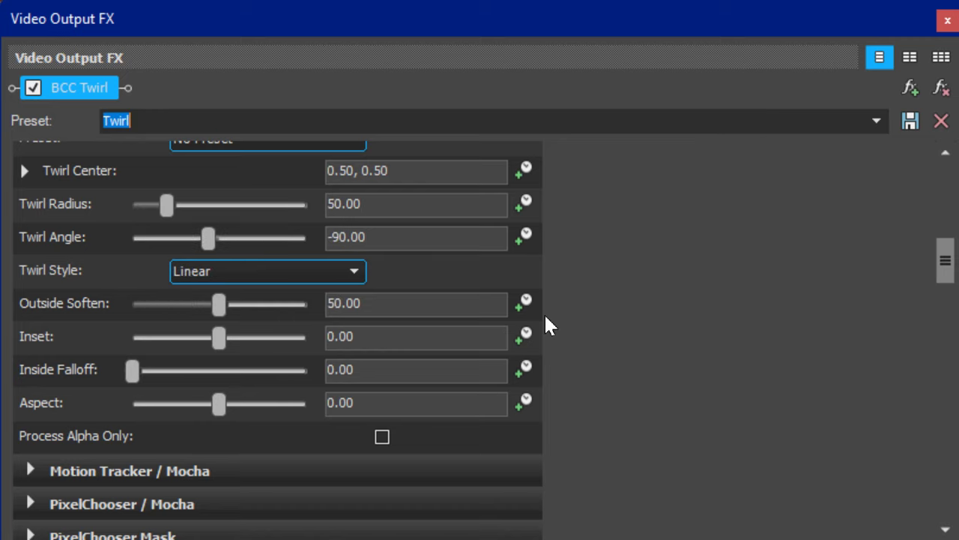
click(881, 120)
click(883, 120)
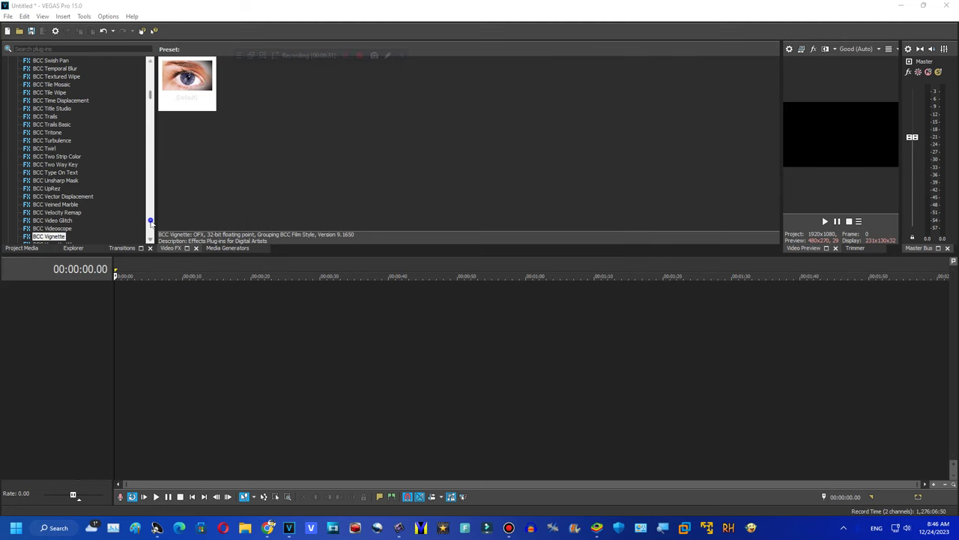
Open the BCC Wave preset AVS Wave (240p) in Video Output FX and examine its parameters down to Wave Angle.
click(150, 223)
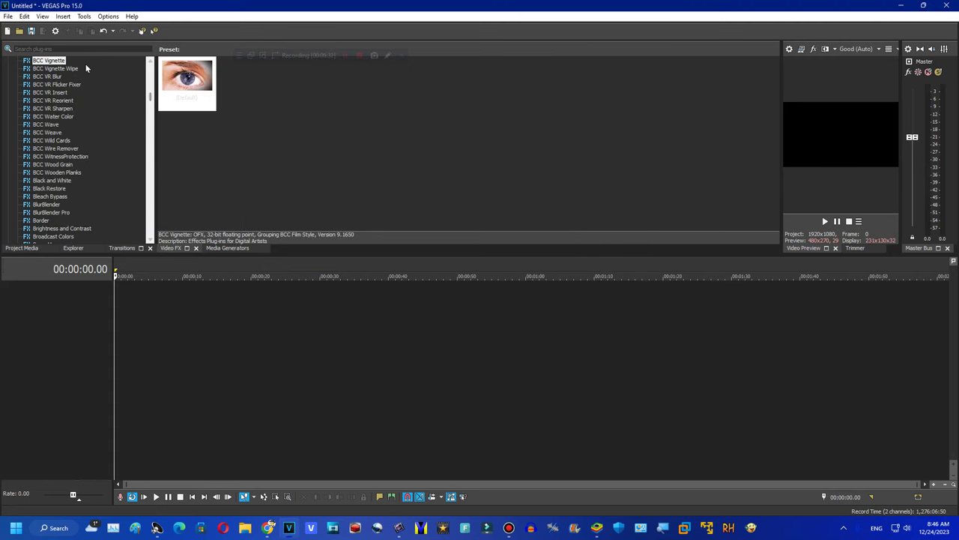
click(53, 124)
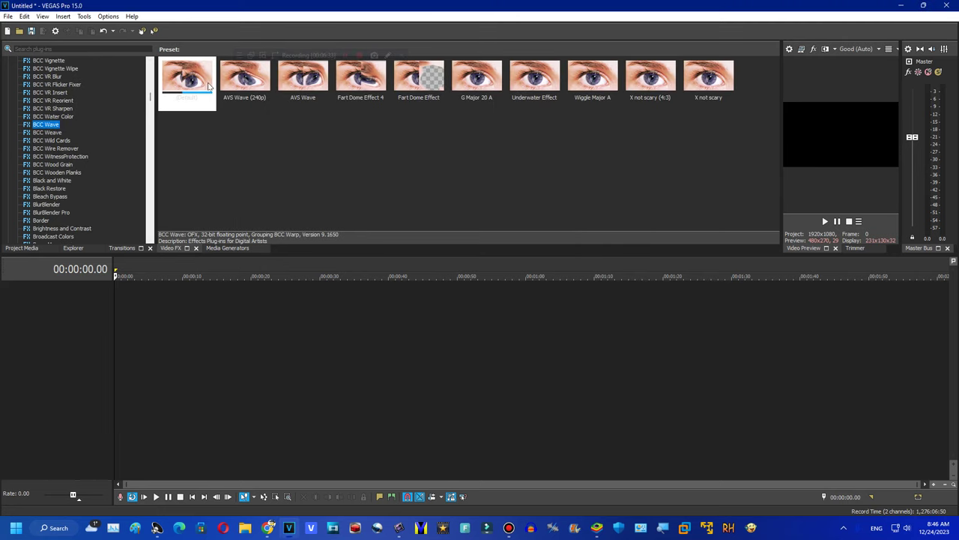
drag(244, 78, 836, 146)
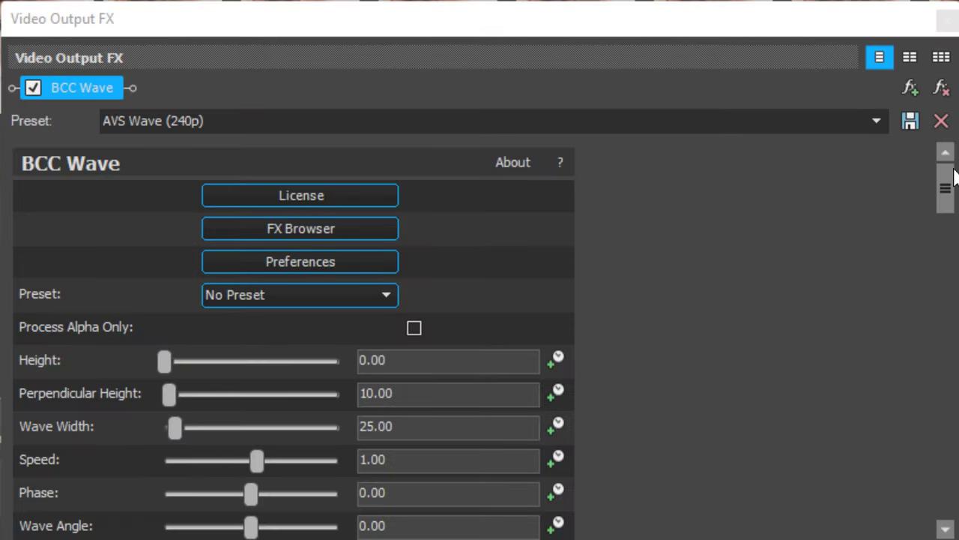
drag(943, 172, 943, 262)
Go through the remaining BCC Wave presets from AVS Wave to X not scary, including G Major 20 A, and close the effect window.
click(876, 121)
click(237, 169)
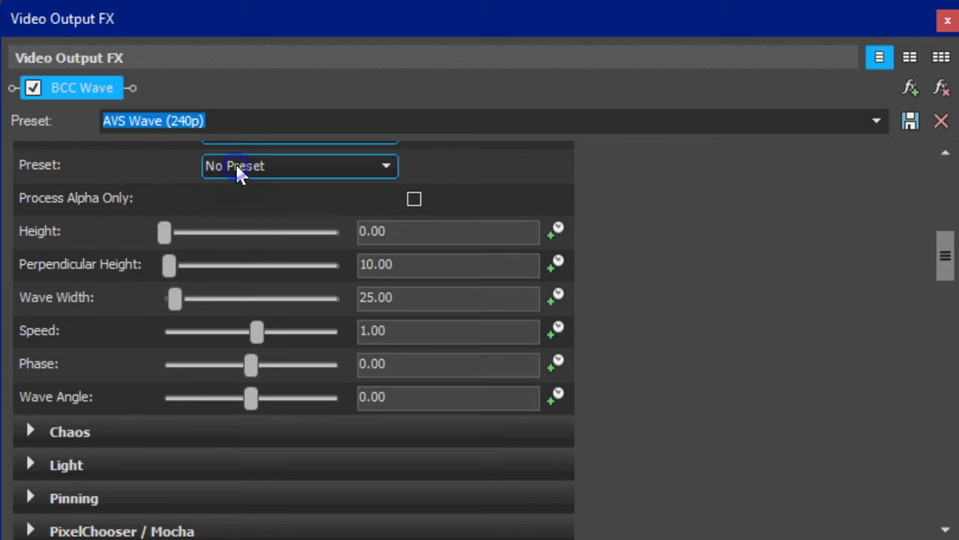
key(Down)
key(Down)
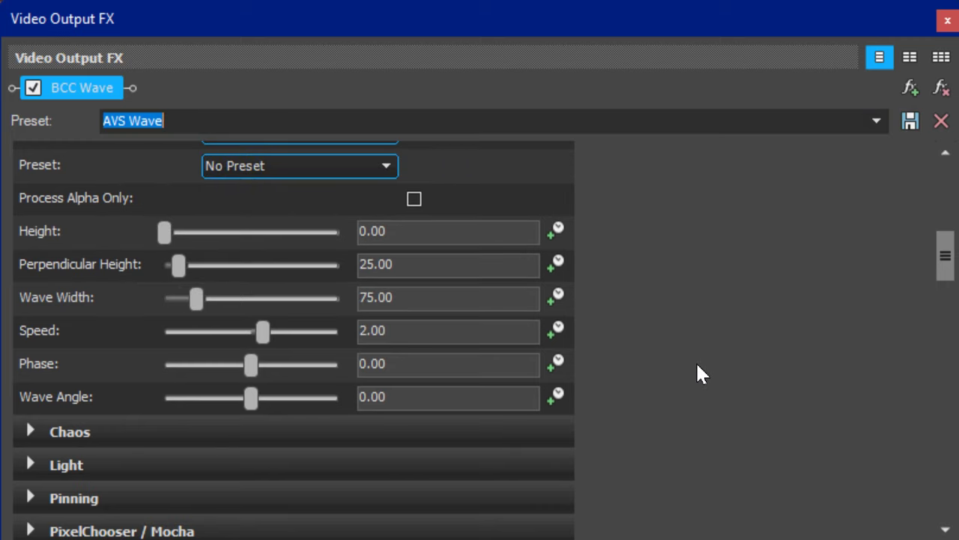
key(Down)
key(Down)
key(Down)
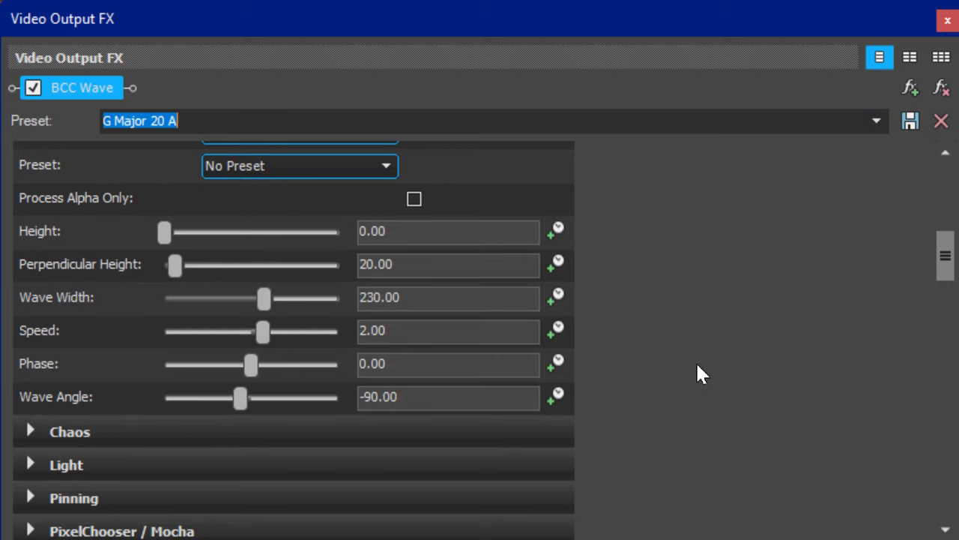
key(Down)
key(Down)
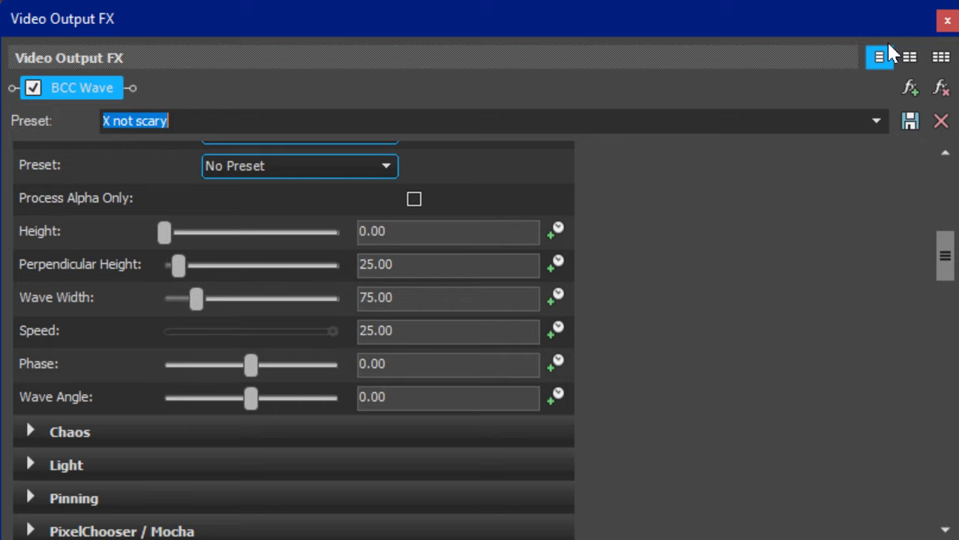
key(Escape)
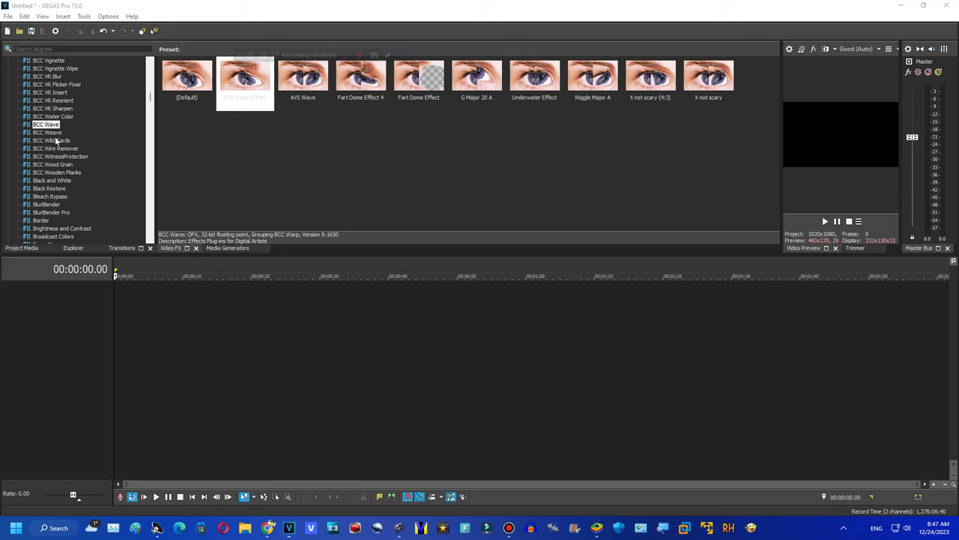
Browse the presets of BCC Weave, BCC Wooden Planks, Black and White, Black Restore and Bleach Bypass.
click(56, 136)
click(61, 173)
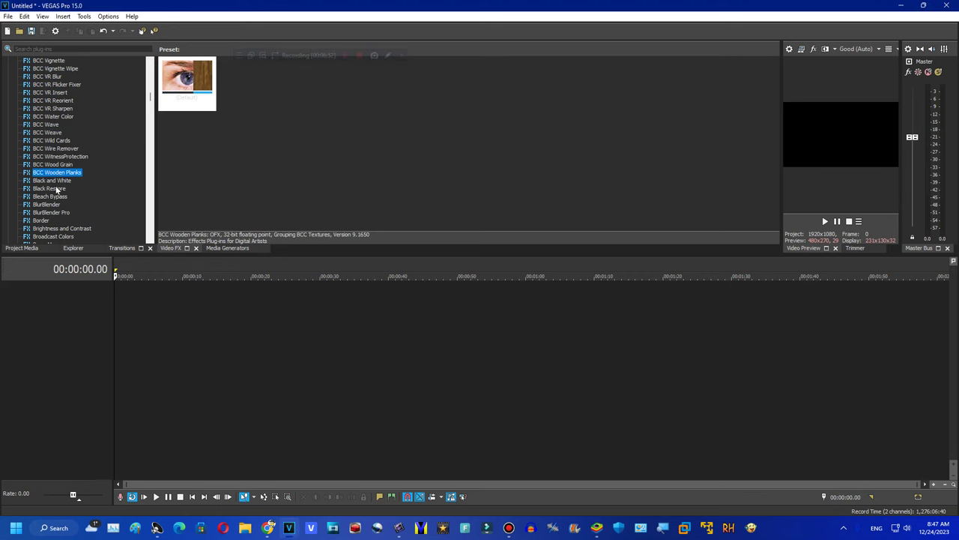
click(54, 182)
click(51, 189)
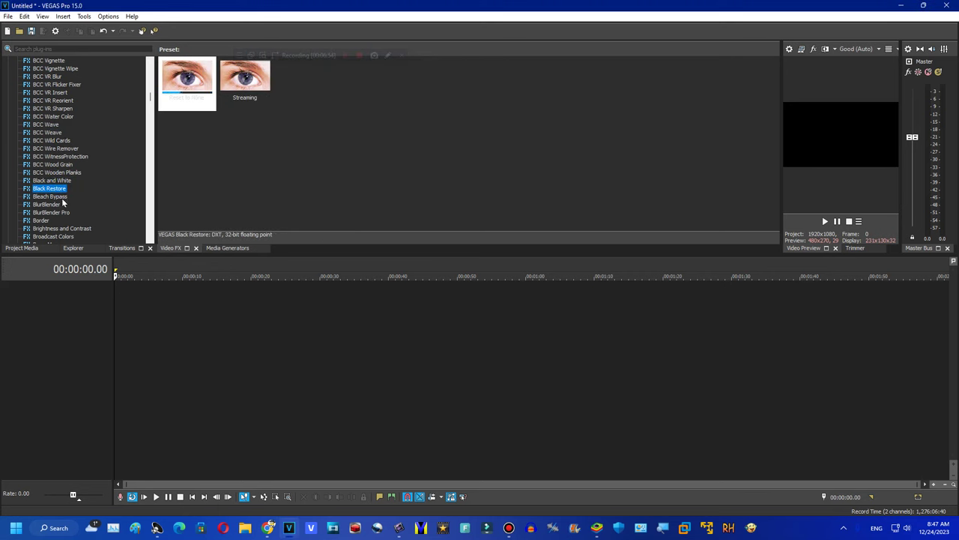
click(54, 196)
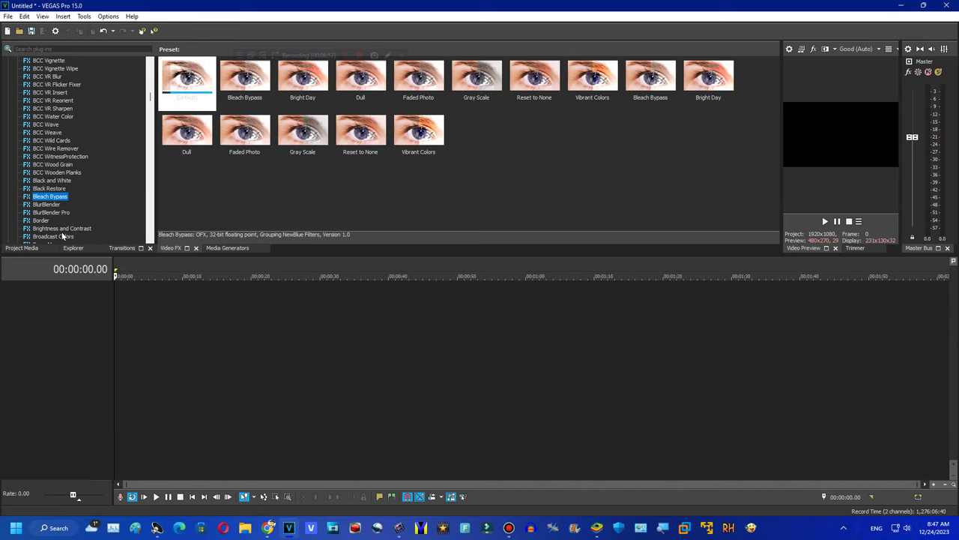
Open the Brightness and Contrast preset Bright 0.400 in Video Output FX and look over the list of saved presets.
click(61, 229)
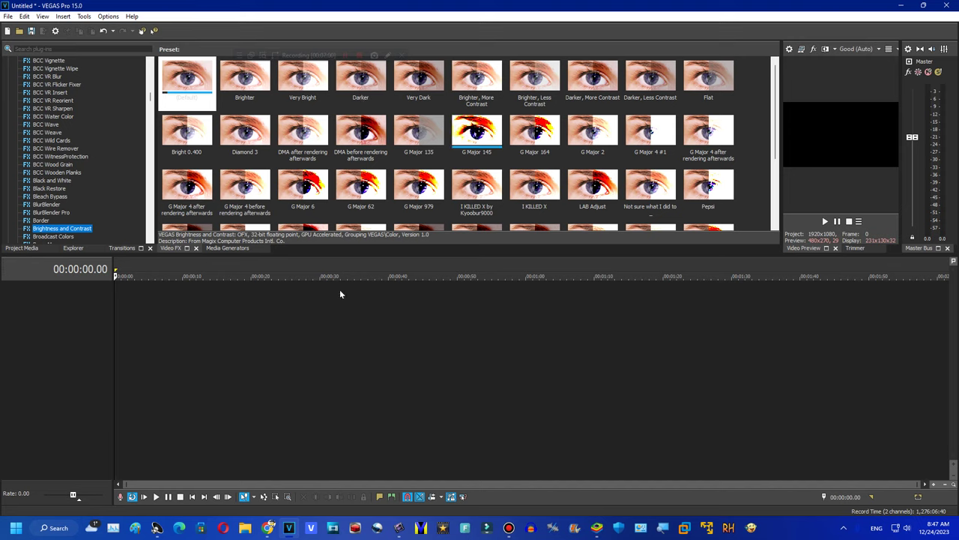
drag(180, 139, 822, 160)
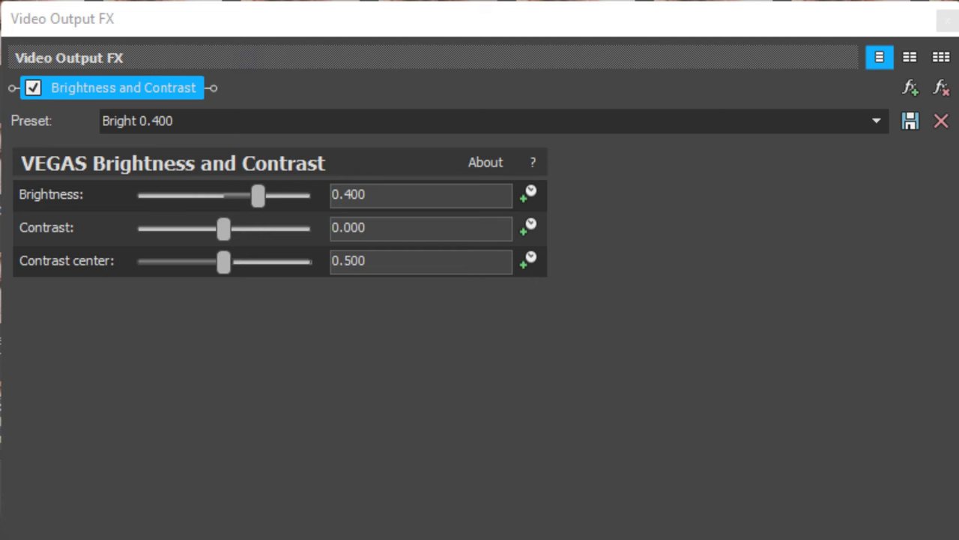
click(876, 121)
key(Escape)
click(876, 120)
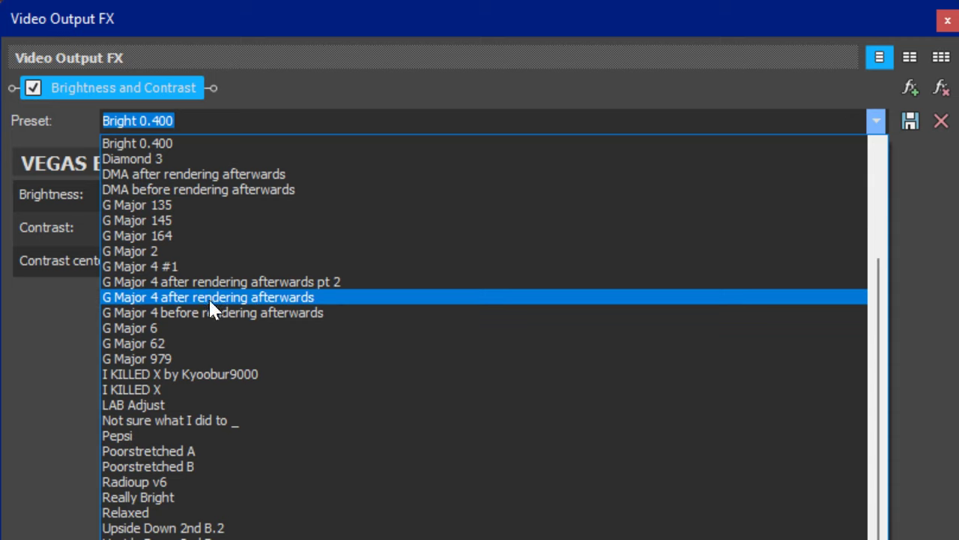
Go through the Brightness and Contrast presets from Diamond 3 to G Major 4 #1, including DMA before rendering afterwards and G Major 145.
click(592, 159)
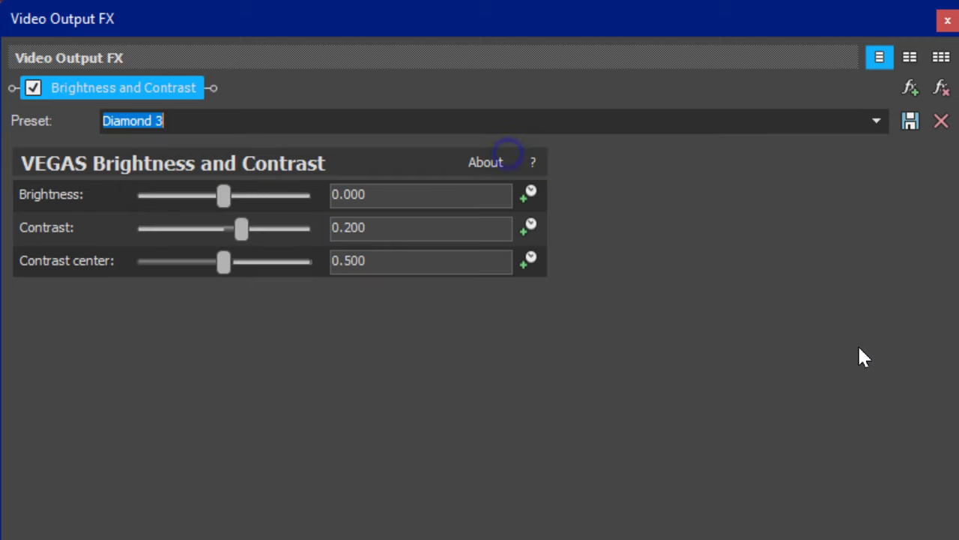
key(Down)
key(Down)
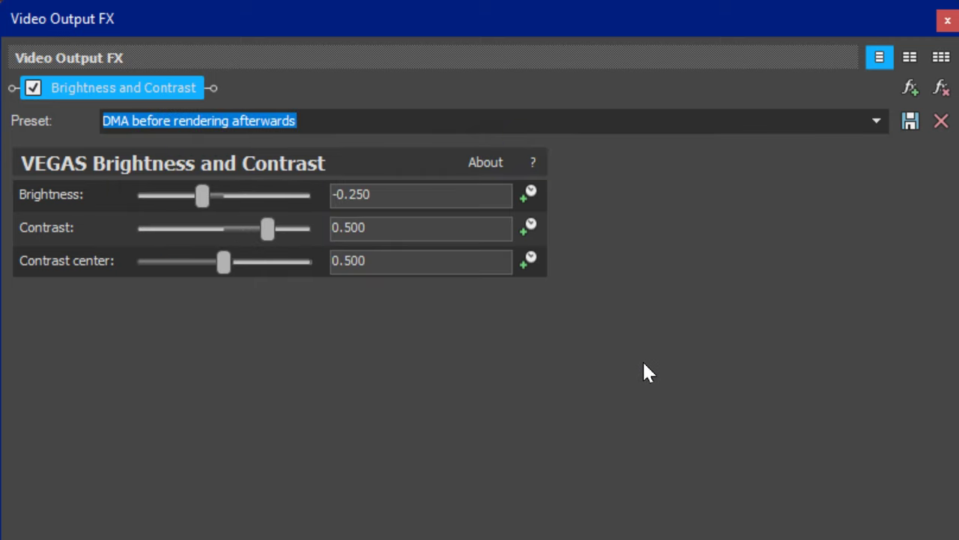
key(Down)
key(Down)
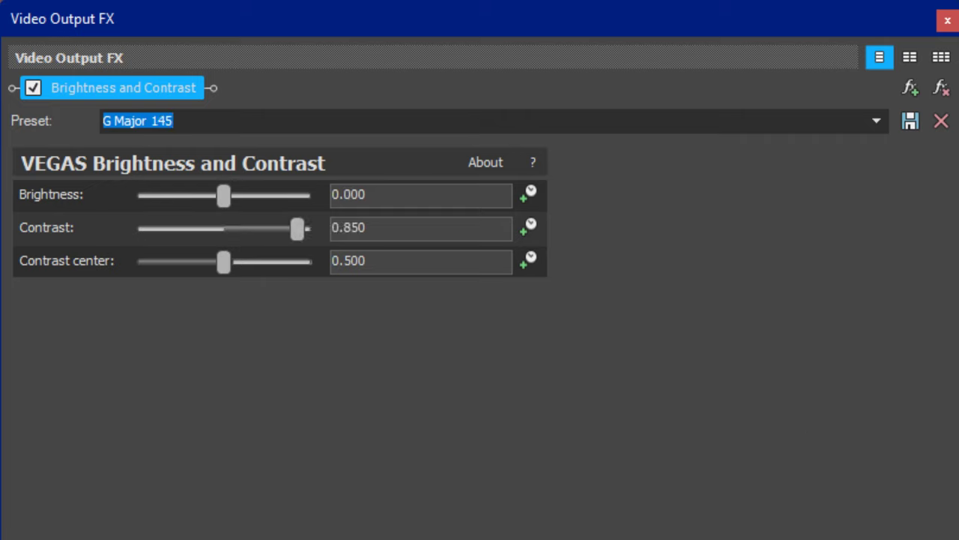
key(Down)
key(Down)
key(Down)
key(Down)
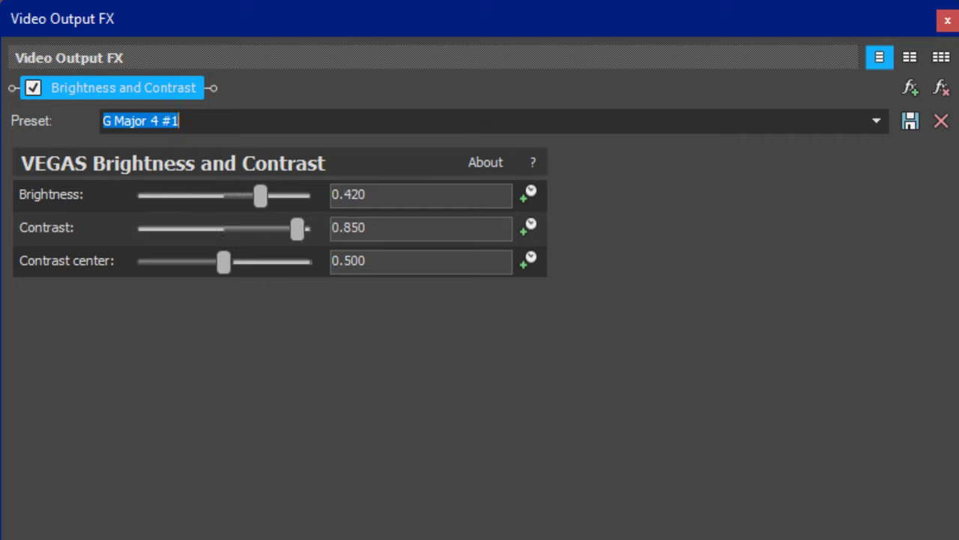
Go through the Brightness and Contrast presets up to Not sure what I did to _, including G Major 62 and I KILLED X.
key(Down)
key(Down)
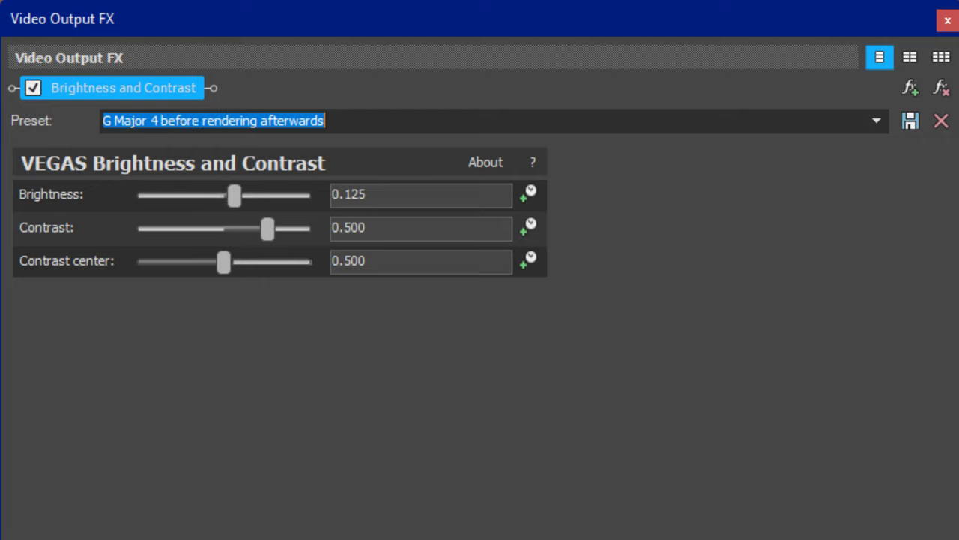
key(Down)
key(Down)
key(Down)
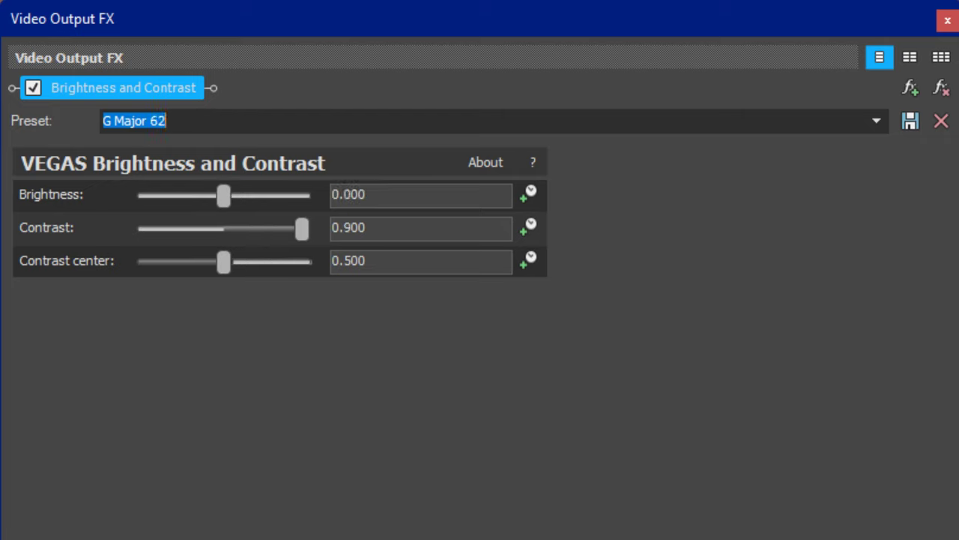
key(Down)
key(Down)
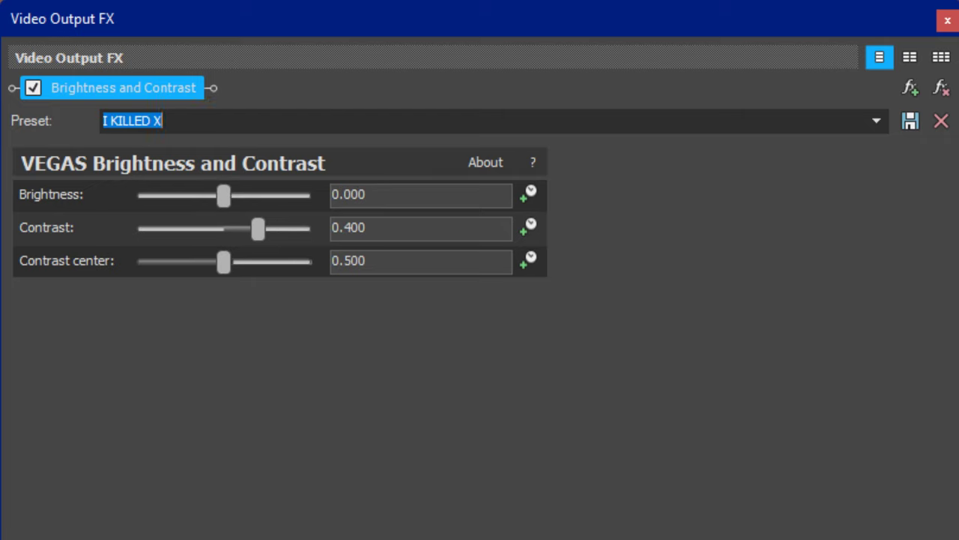
key(Down)
key(Down)
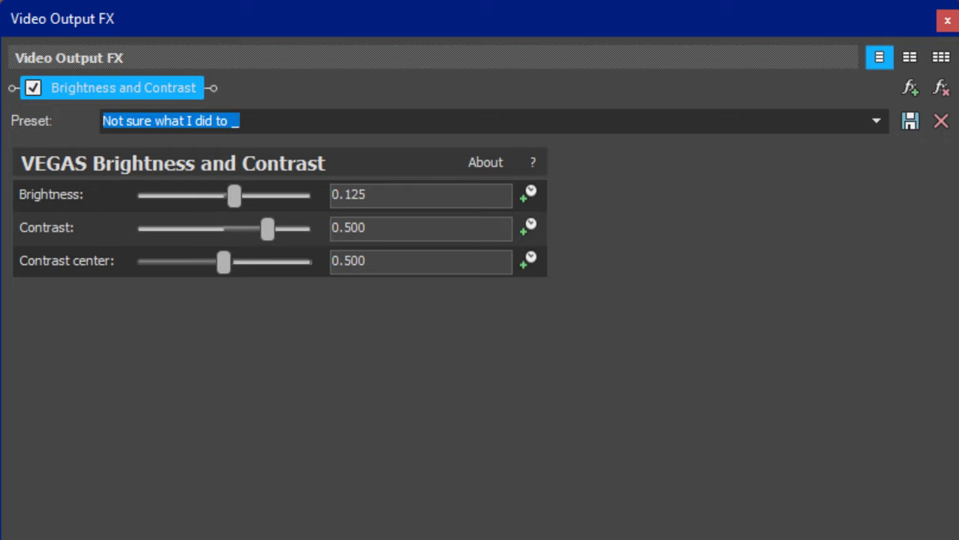
Go through the remaining Brightness and Contrast presets, including Poorstretched B, Relaxed and Upside Down 2nd B.
key(Down)
key(Down)
key(Down)
key(Down)
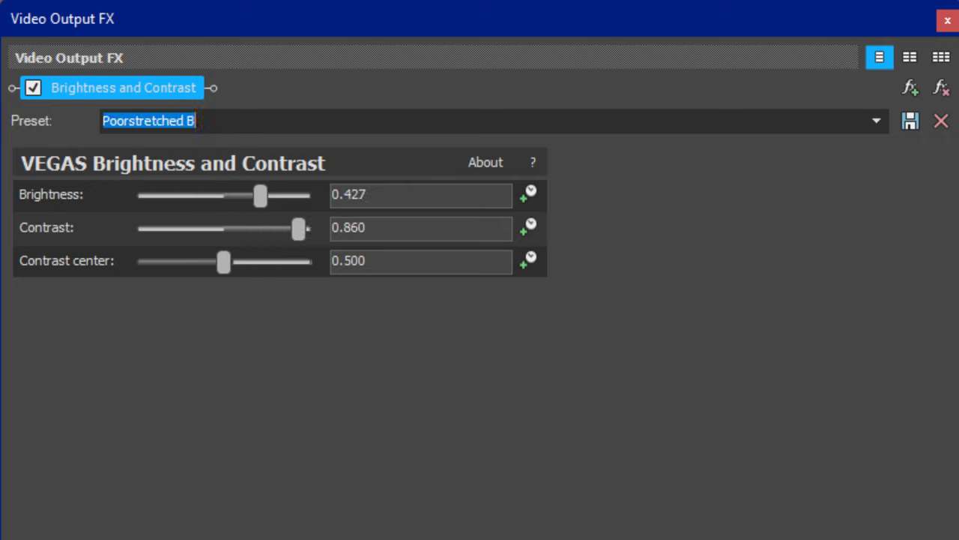
key(Down)
key(Down)
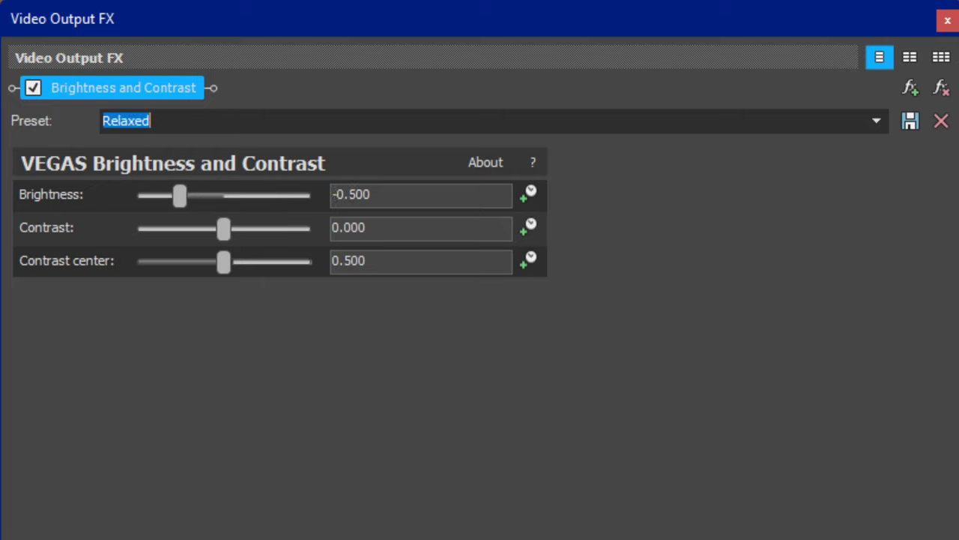
key(Down)
key(Down)
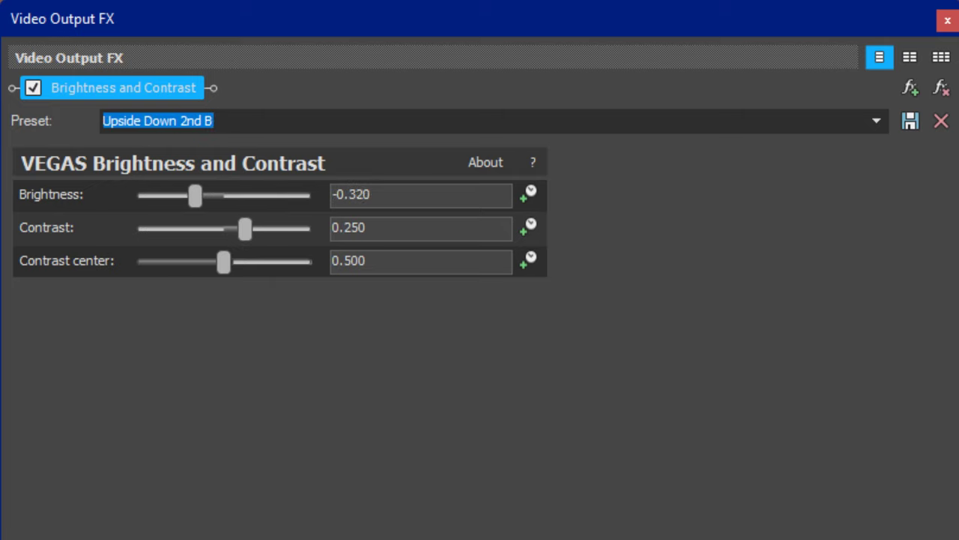
key(Down)
key(Down)
key(Down)
key(Down)
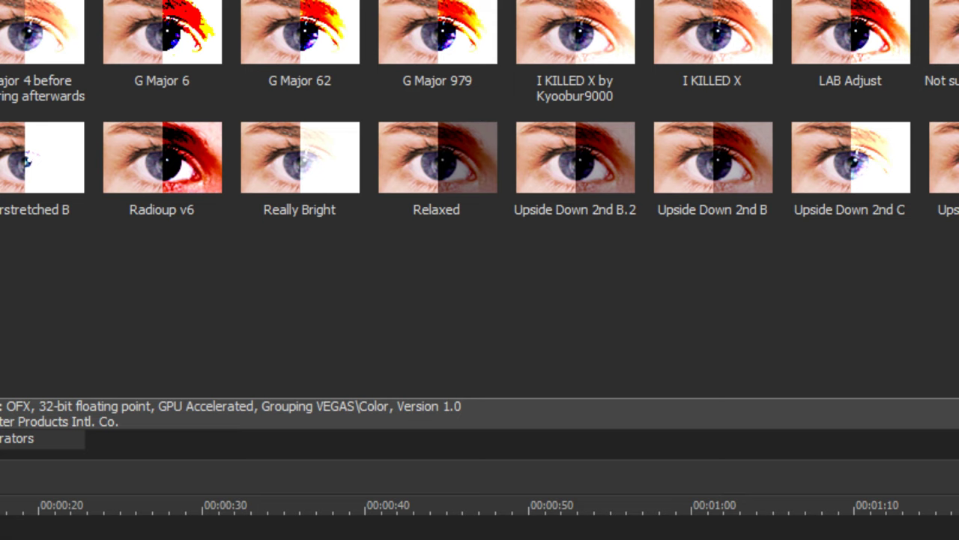
Open the Bump Map preset G Major 4 with Bump Map, view the presets through U Major 2.0, and close the effect window.
click(51, 92)
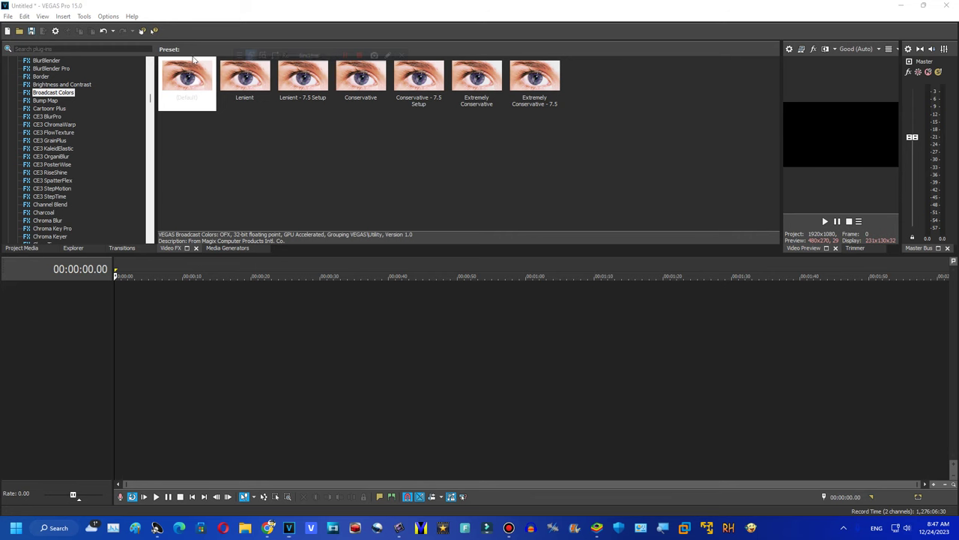
click(45, 100)
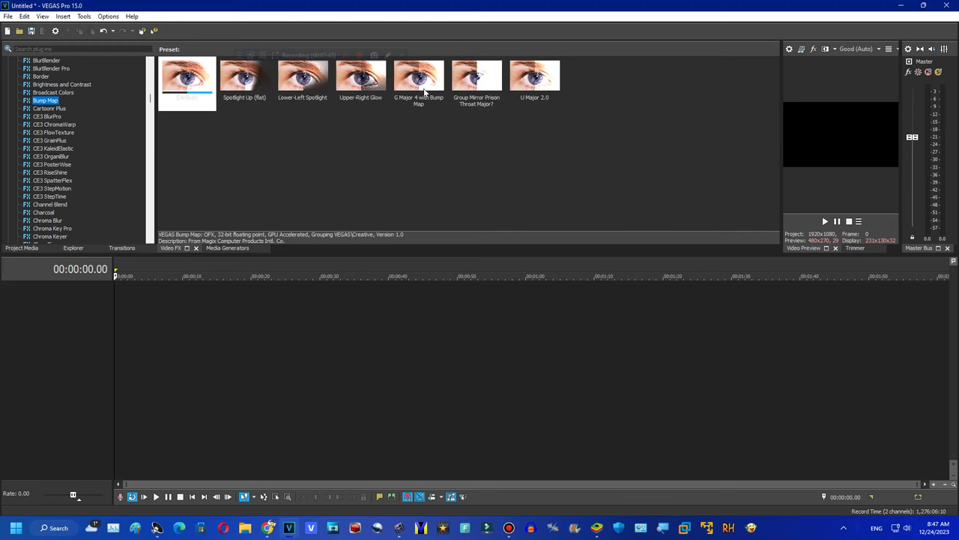
drag(418, 79, 825, 135)
click(603, 114)
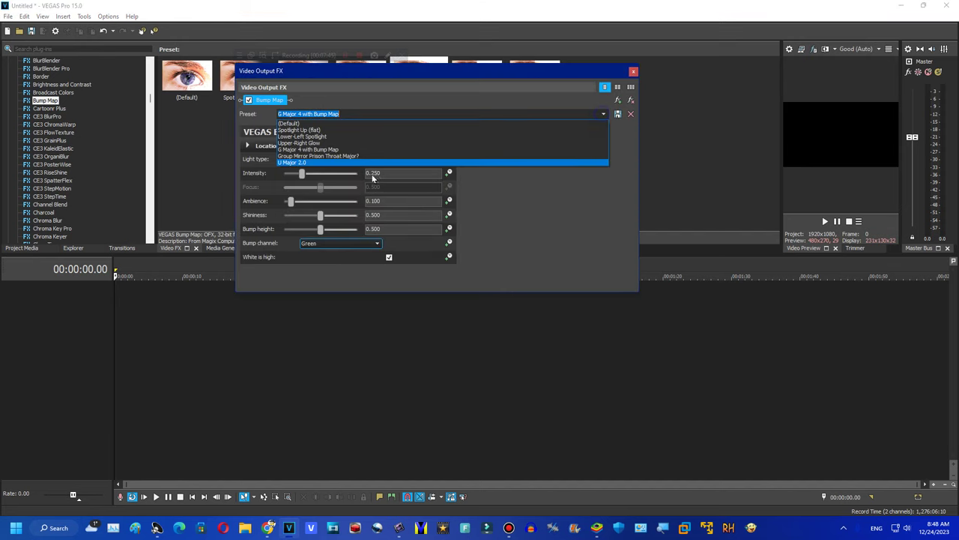
click(335, 156)
key(Down)
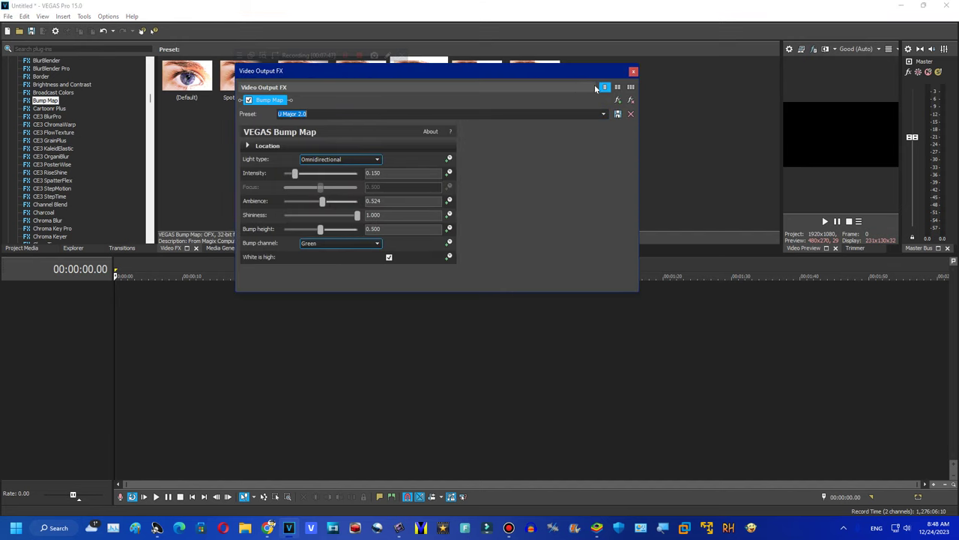
click(633, 72)
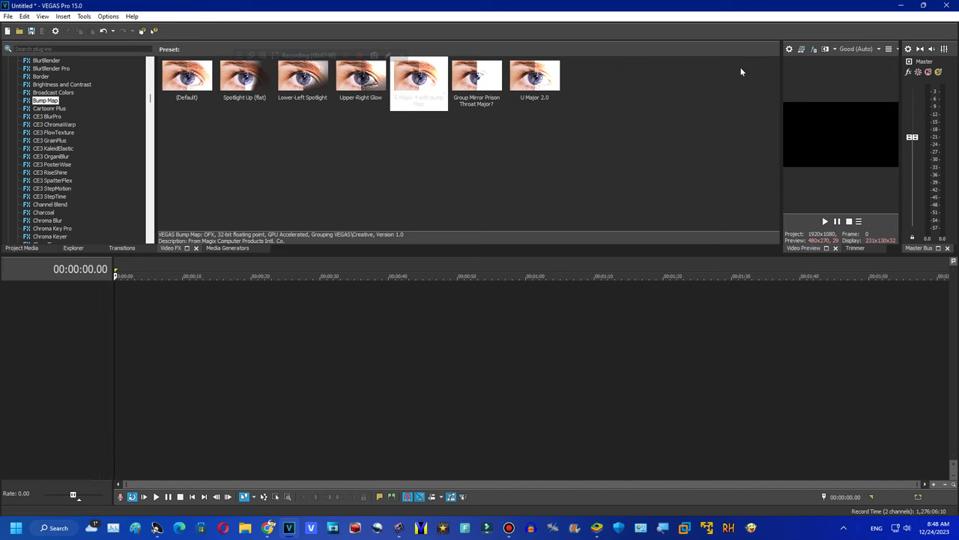
Add the Channel Blend preset Quarter RGB To BGR to the video output and remove Bump Map from the effect chain.
click(55, 109)
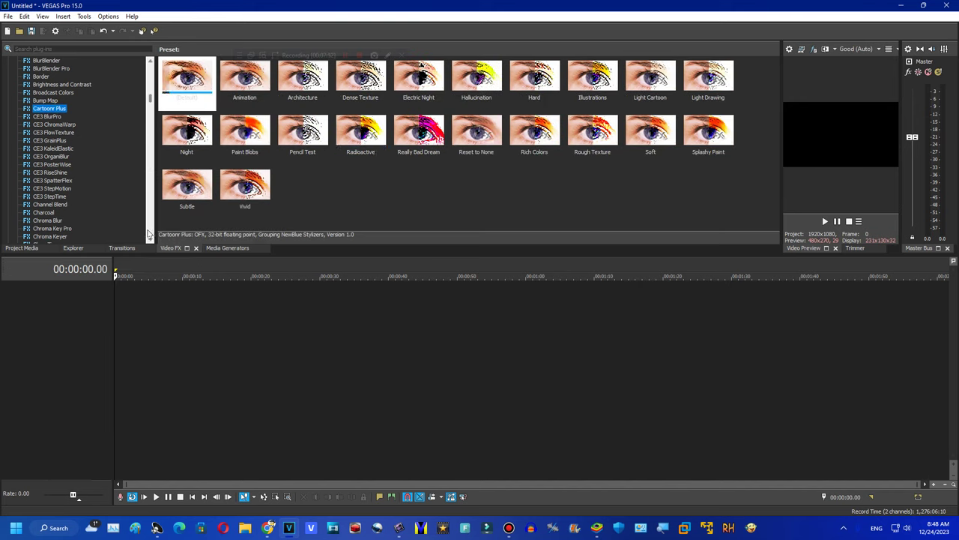
click(51, 205)
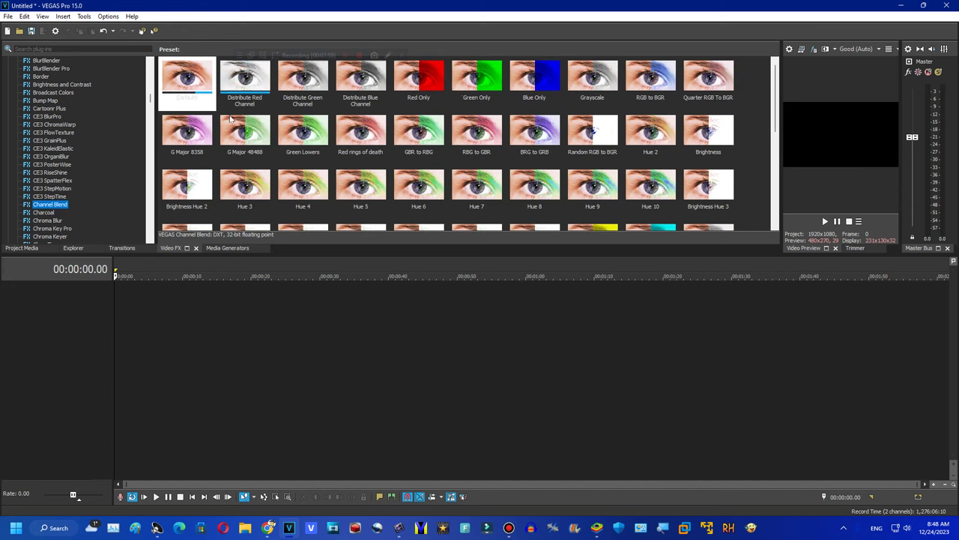
double_click(708, 79)
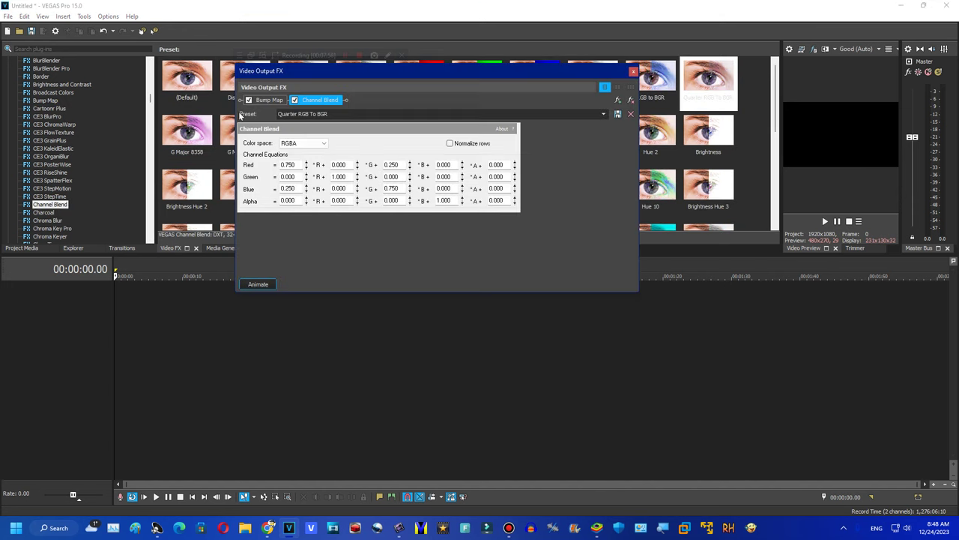
click(270, 99)
click(631, 100)
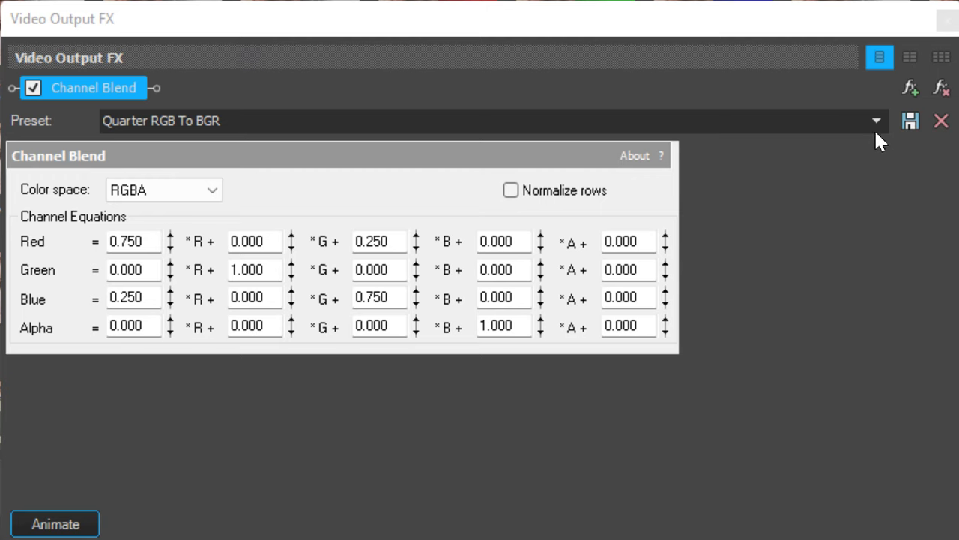
Go through the Channel Blend presets from G Major 8358 to RBG to GBR, including Red rings of death.
click(875, 128)
click(330, 158)
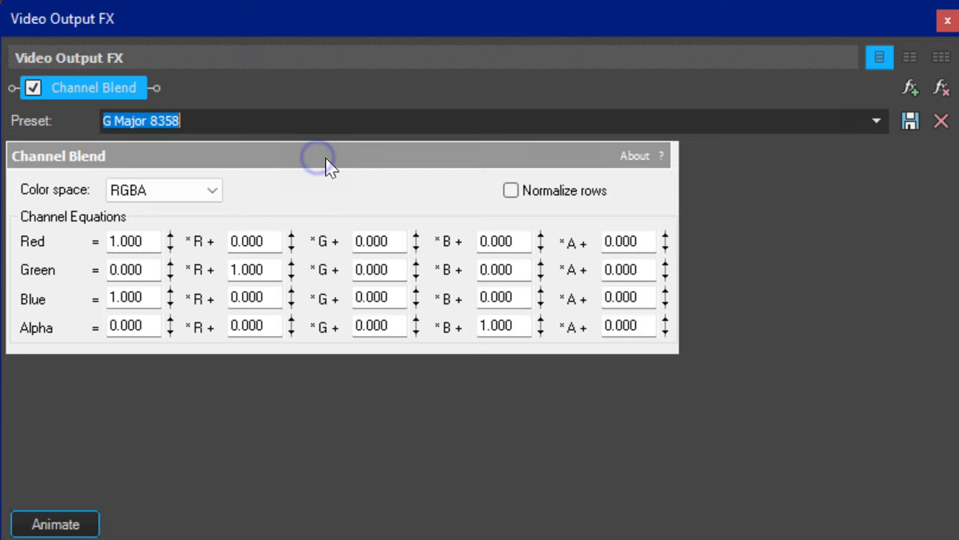
key(Down)
key(Down)
key(Down)
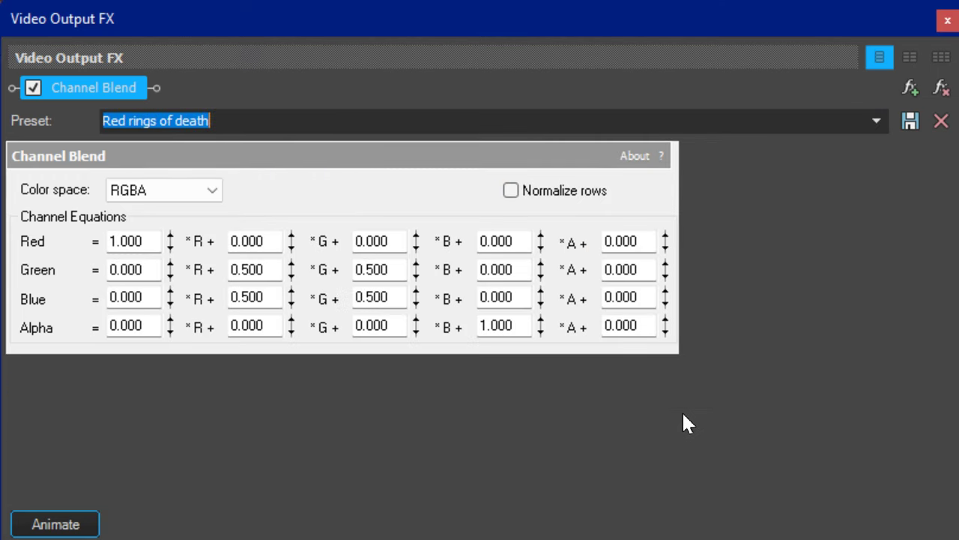
key(Down)
key(Down)
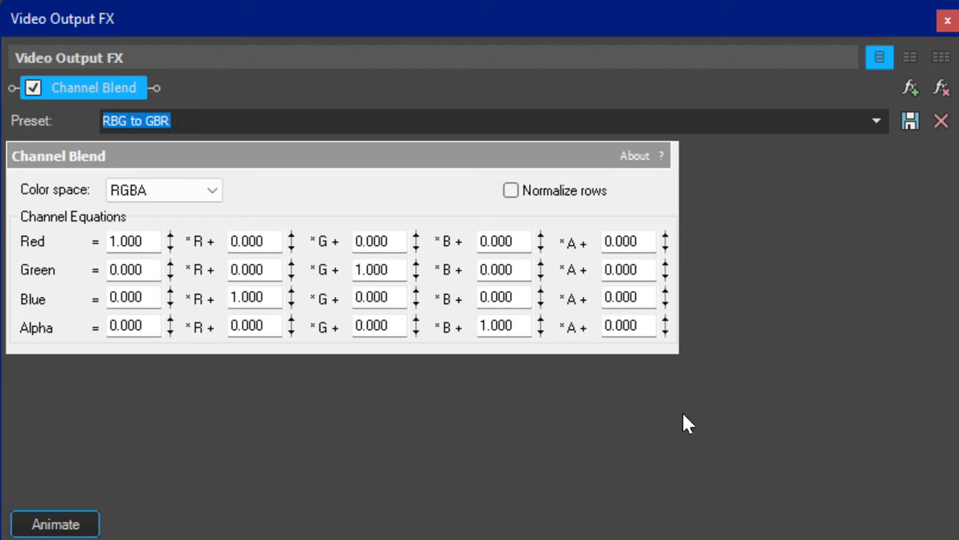
Go through the next Channel Blend presets up to Hue 4, including Brightness Hue 2.
key(Down)
key(Down)
key(Down)
key(Down)
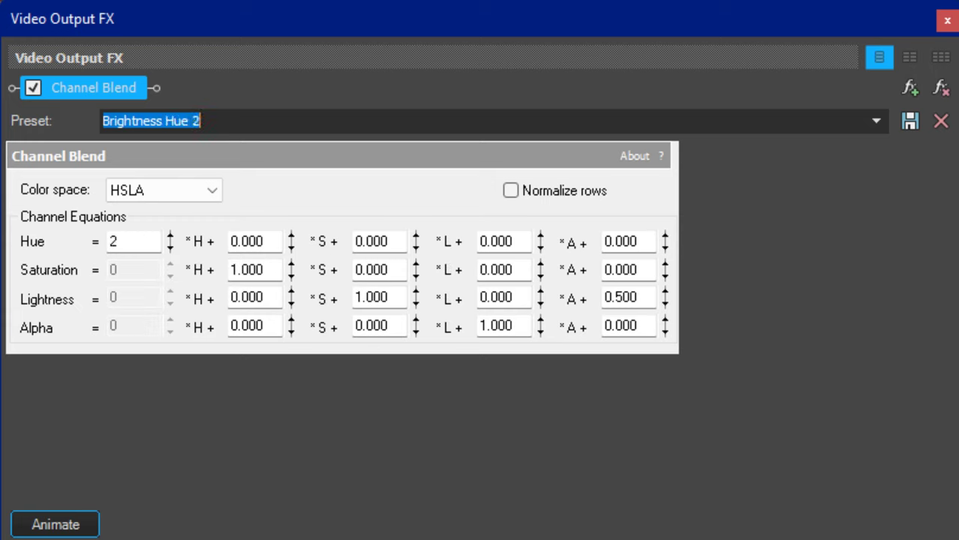
key(Down)
key(Down)
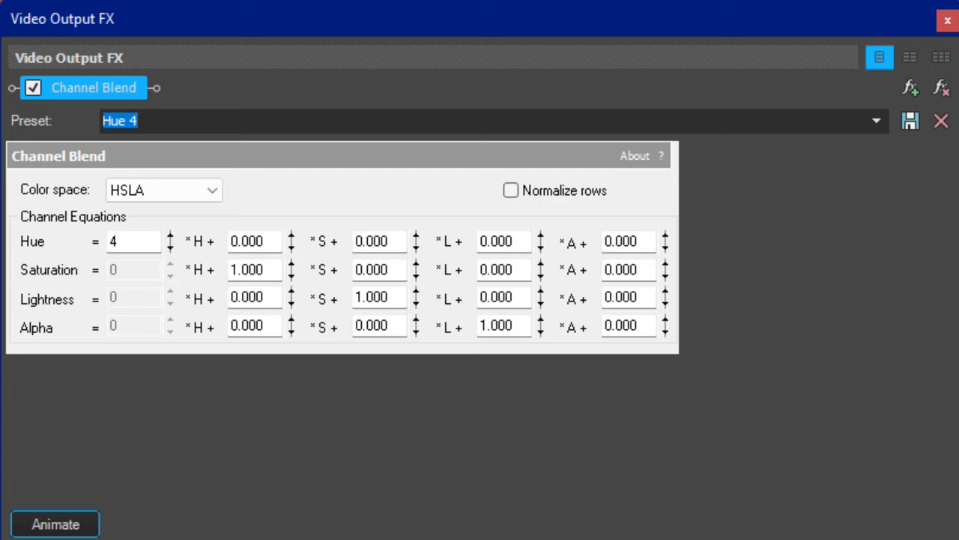
Go through the remaining Hue and Brightness Hue presets of Channel Blend and on to Yelow Only.
key(Down)
key(Down)
key(Down)
key(Down)
key(Down)
key(Down)
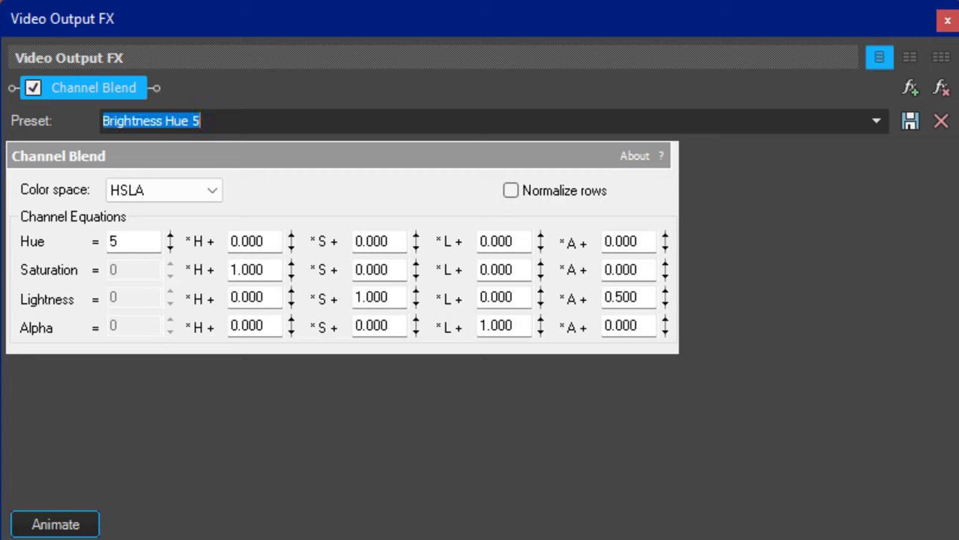
key(Down)
key(Down)
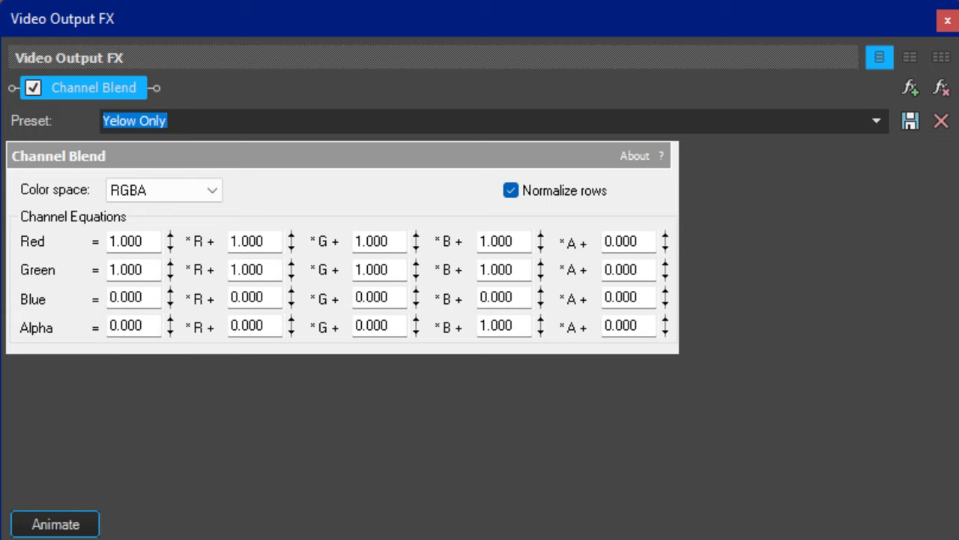
Go through the single-color Channel Blend presets up to Turquoise Only, including Magenta Only and Purple Only.
key(Down)
key(Down)
key(Down)
key(Down)
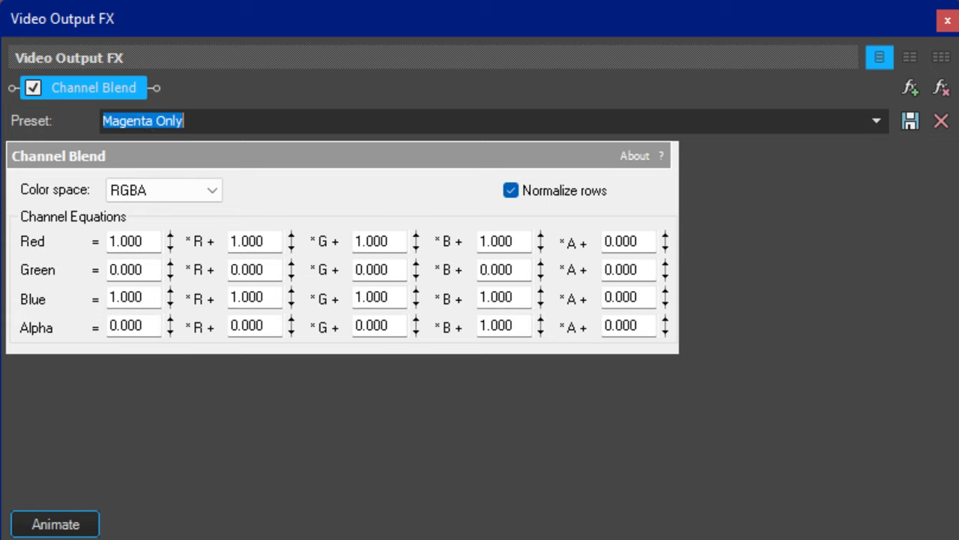
key(Down)
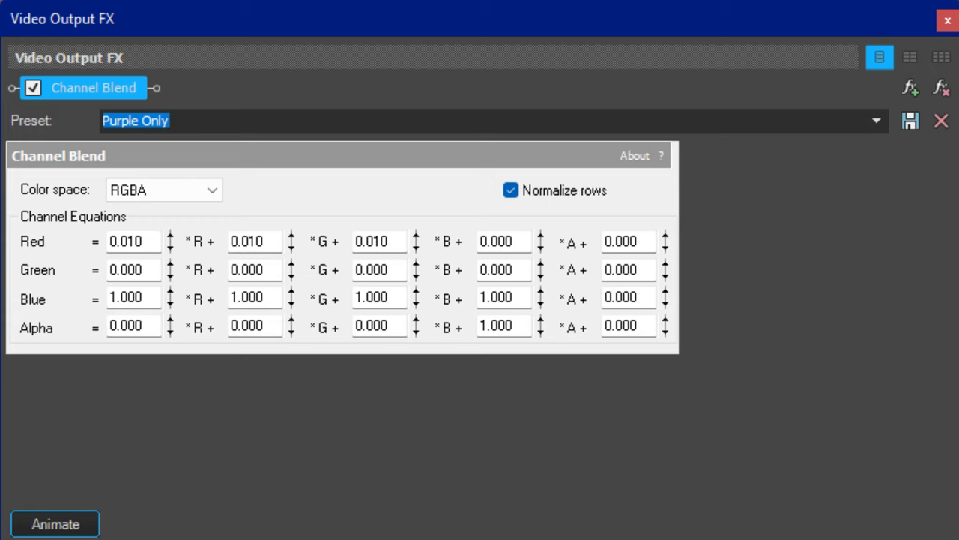
key(Down)
key(Down)
key(Down)
key(Down)
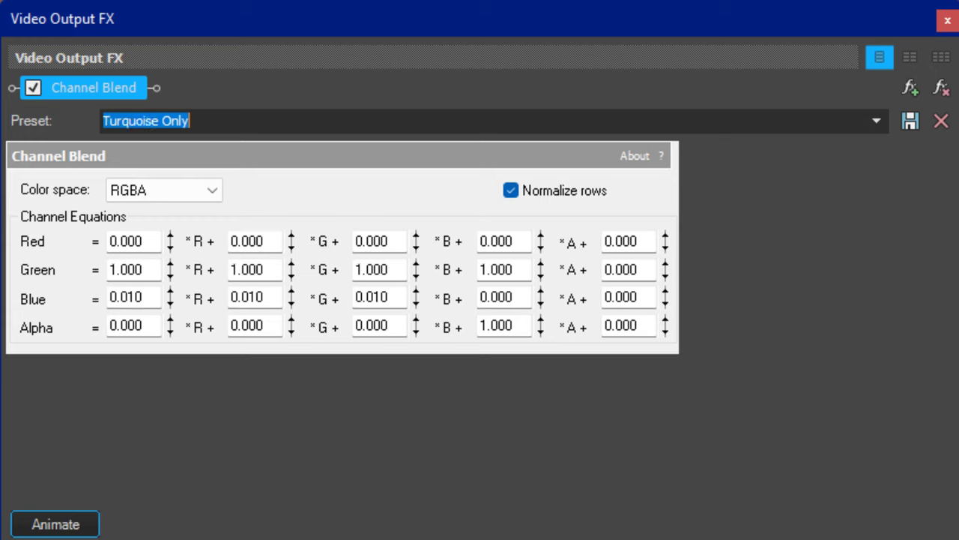
Go through the Channel Blend presets up to G Major 18, including Red Out/G Major 70 and G Major 385.
key(Down)
key(Down)
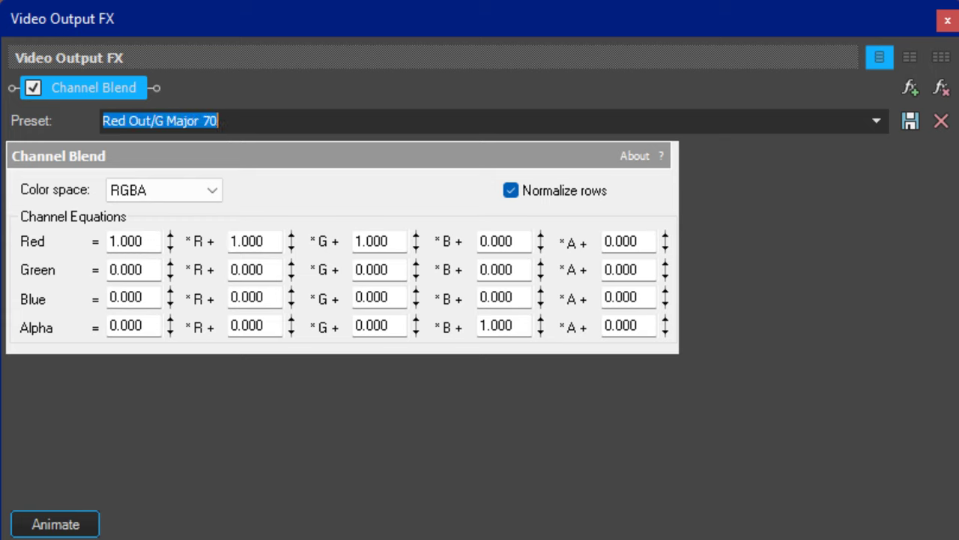
key(Down)
key(Down)
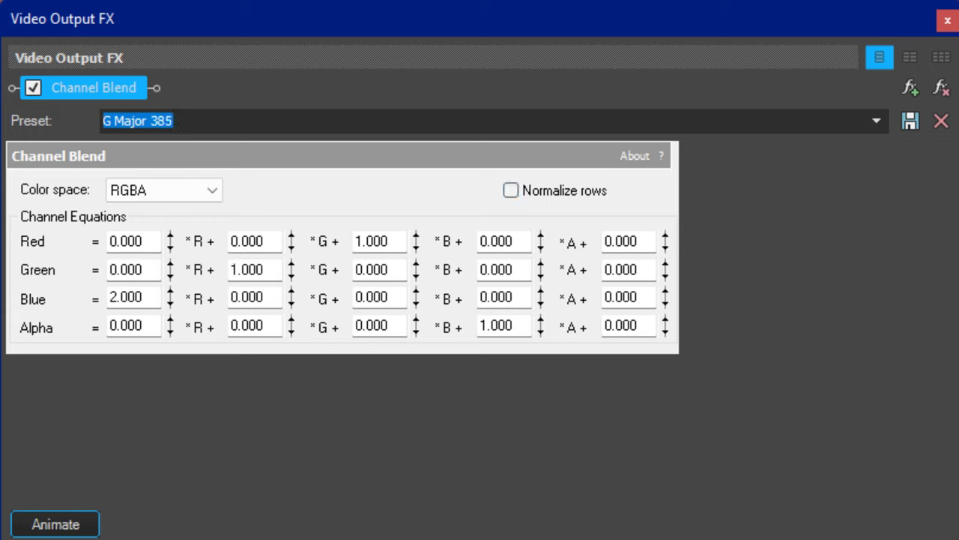
key(Down)
key(Down)
key(Down)
key(Down)
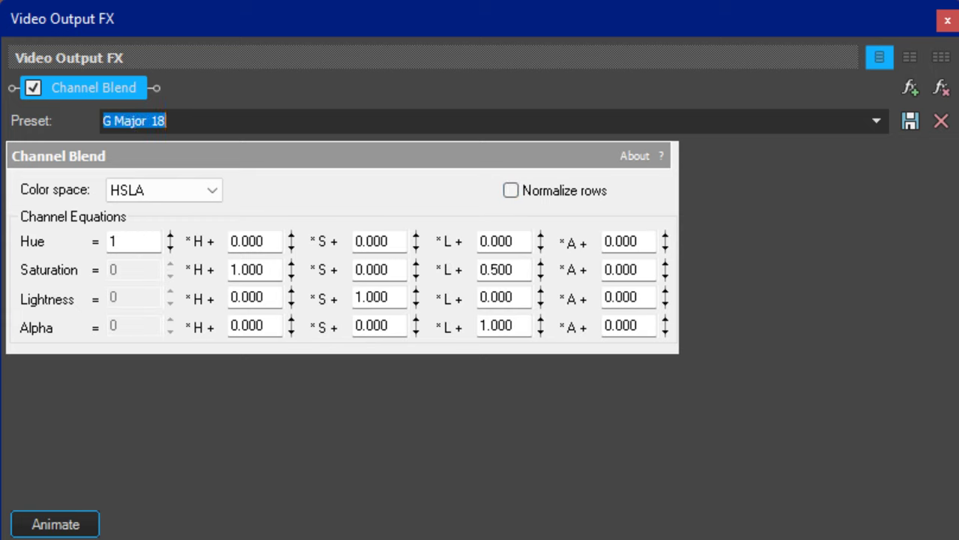
Go through the remaining Channel Blend presets, including Windows Movie Maker and Ruined.
key(Down)
key(Down)
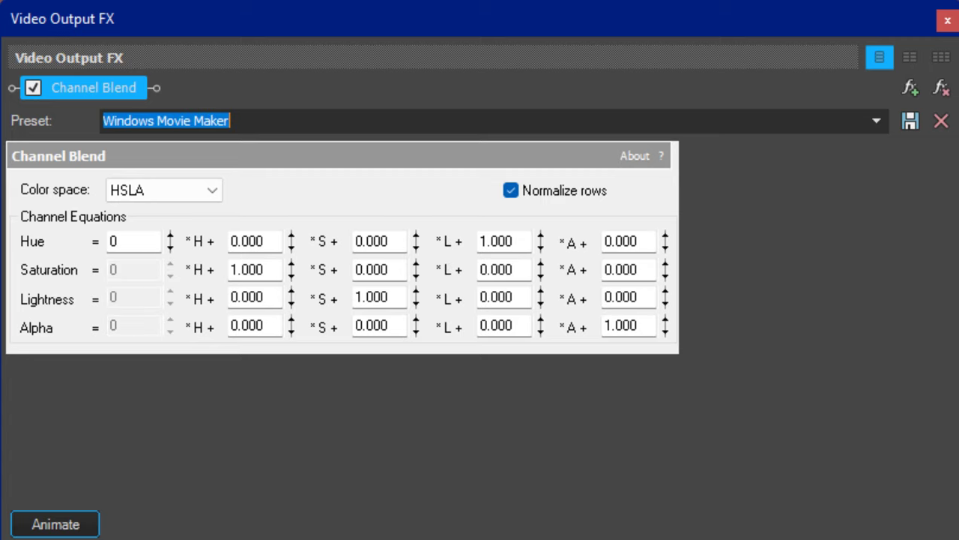
key(Down)
key(Down)
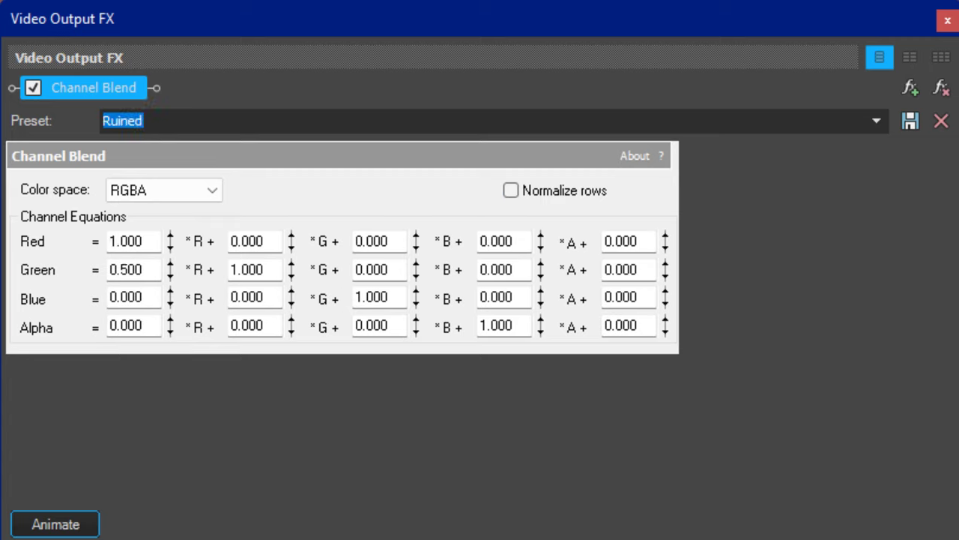
key(Down)
key(Down)
key(Down)
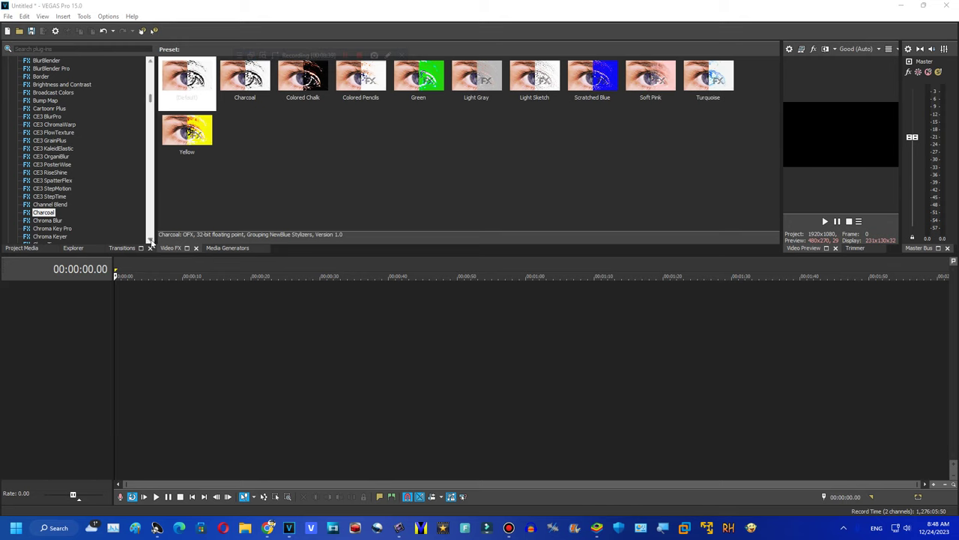
Browse the presets of Chroma Key Pro, Chroma Keyer and ClampTime.
scroll(149, 241, down, 2)
scroll(150, 241, down, 4)
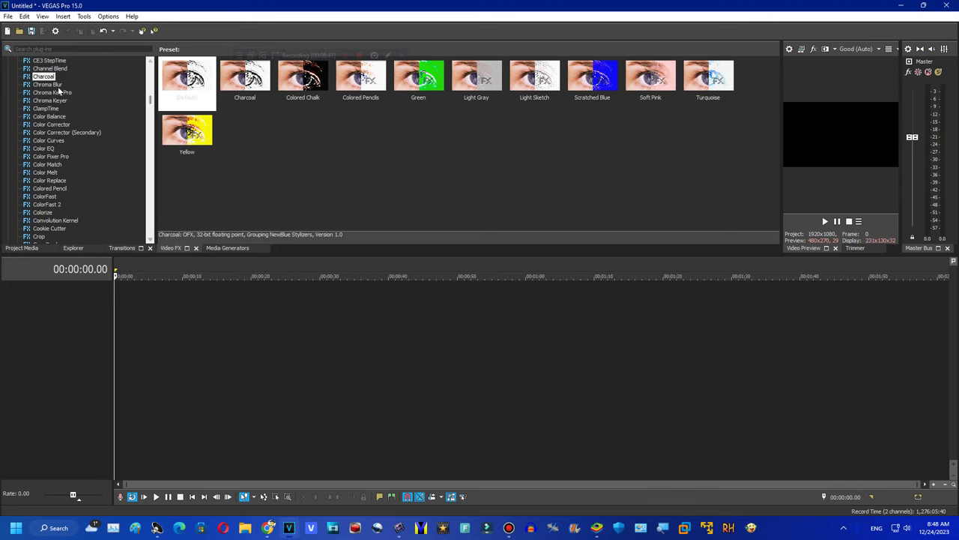
click(58, 92)
click(57, 101)
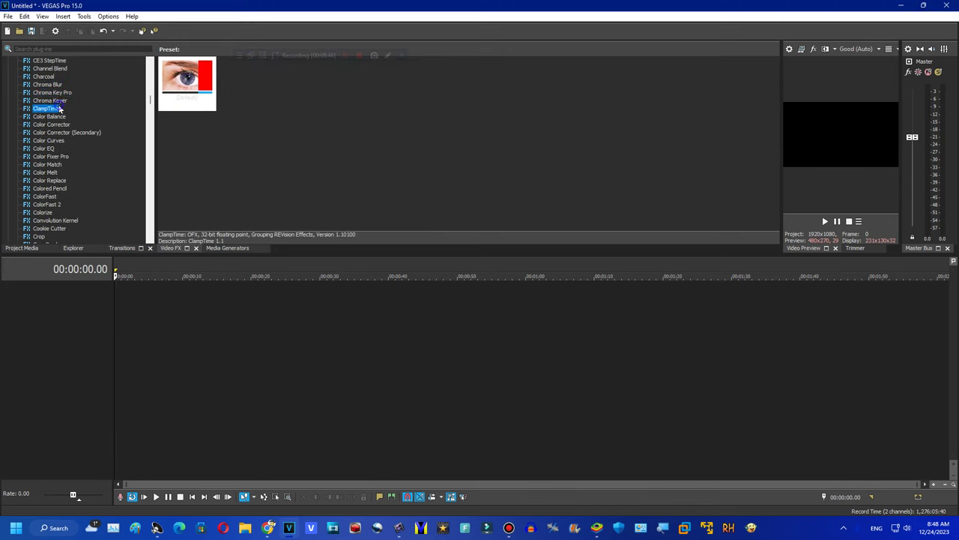
Open the Color Balance effect with its Banapple preset and go through the custom presets up to Pepsi A, including Blue Violet Wave.
click(62, 117)
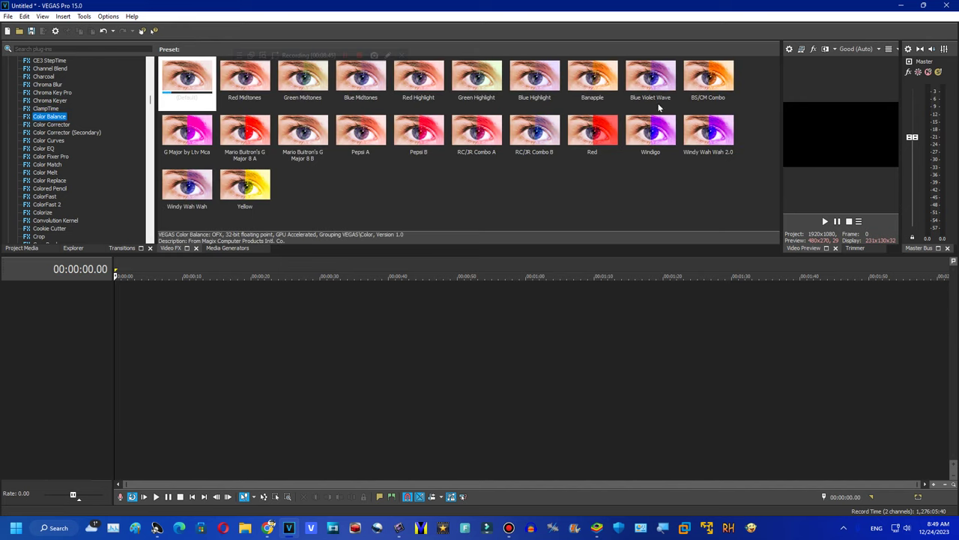
click(592, 81)
drag(808, 131, 809, 133)
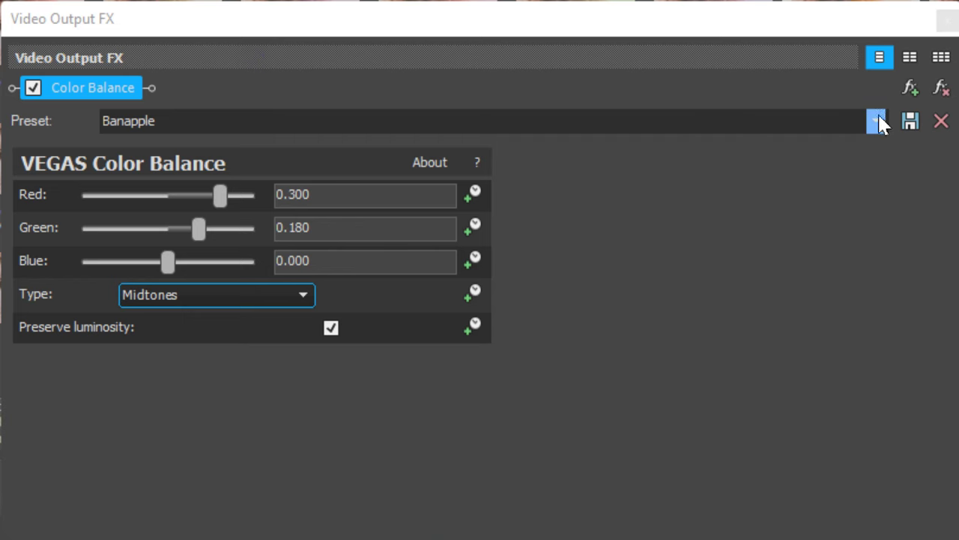
click(588, 114)
click(282, 267)
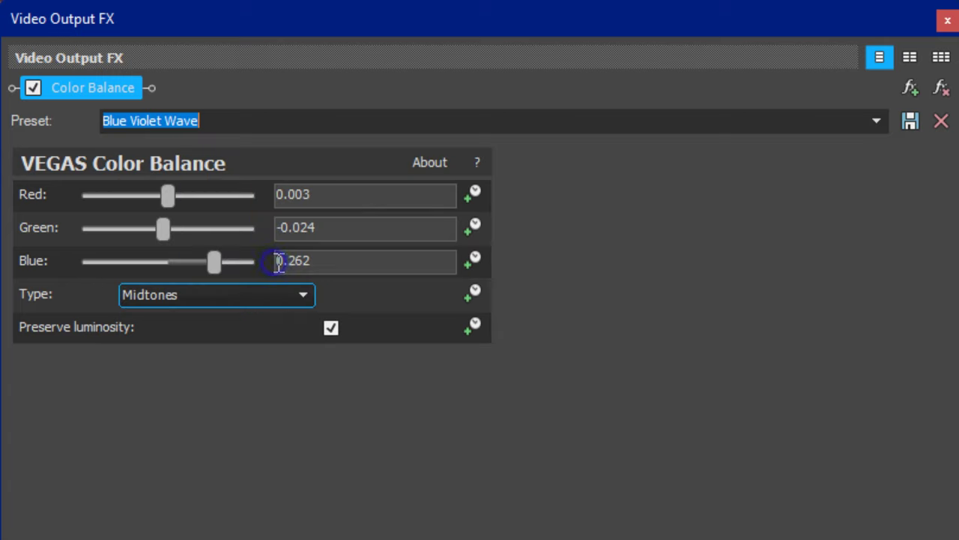
key(Down)
key(Down)
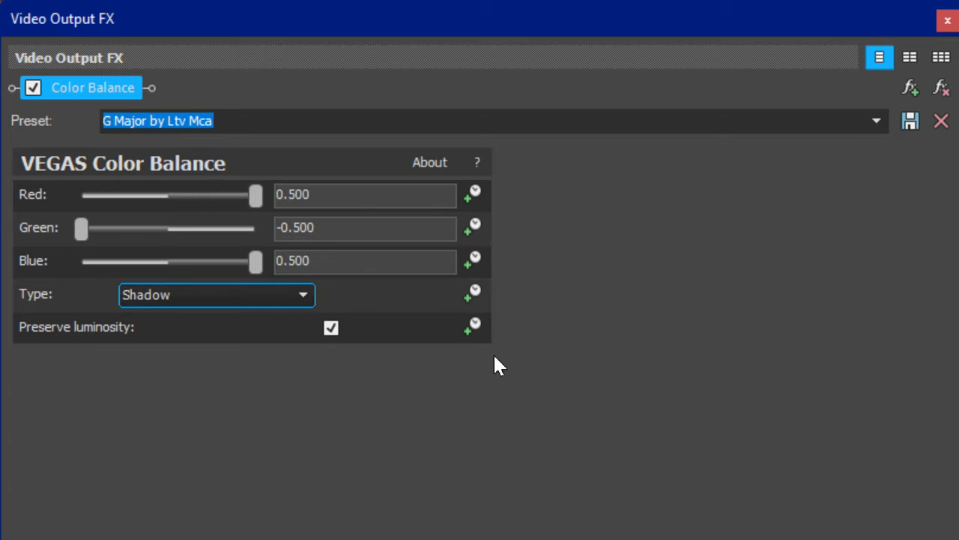
key(Down)
key(Down)
key(Down)
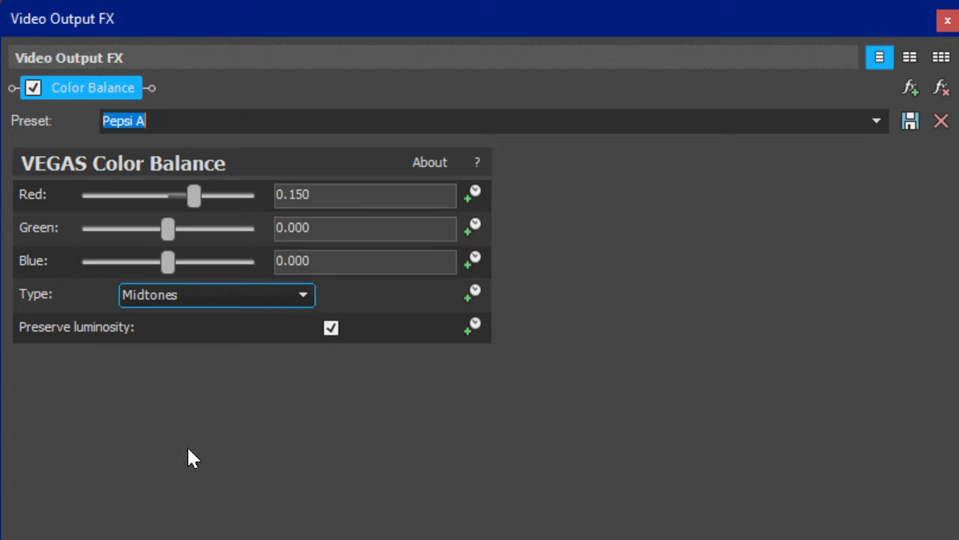
Go through the remaining Color Balance presets from Pepsi B to Yellow, including RC/JR Combo A and Windigo.
key(Down)
key(Down)
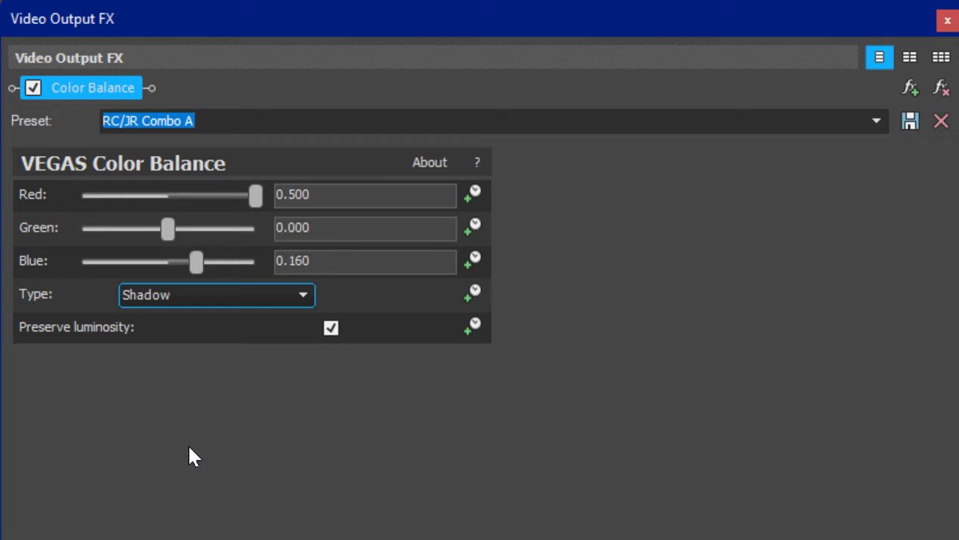
key(Down)
key(Down)
key(Down)
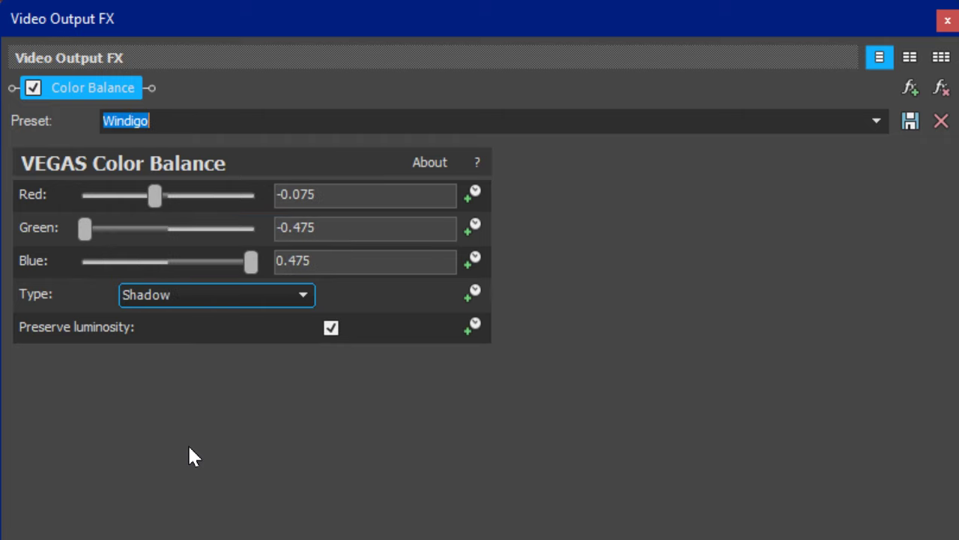
key(Down)
key(Down)
key(Down)
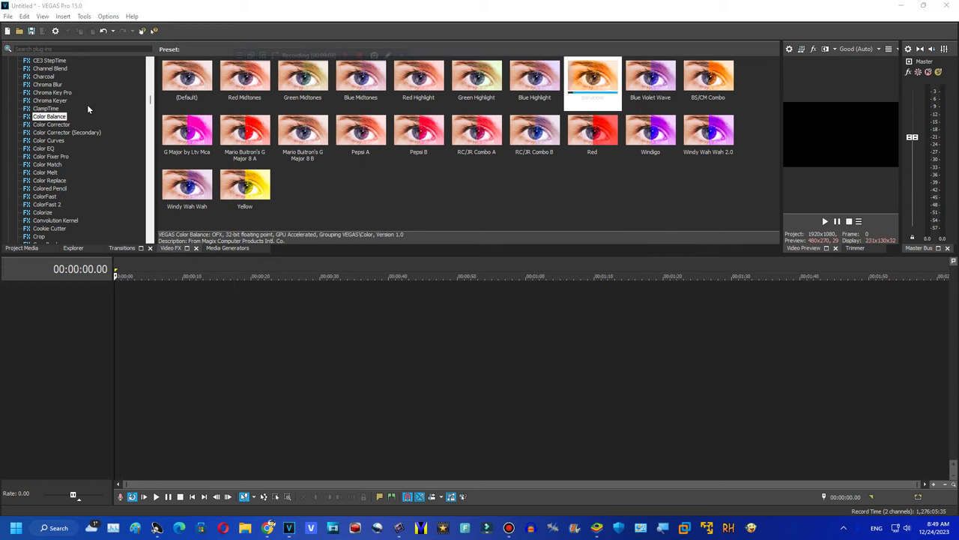
Open the Color Corrector effect with its Alternate preset, preview the presets up to My G Major and return to Alternate.
click(52, 125)
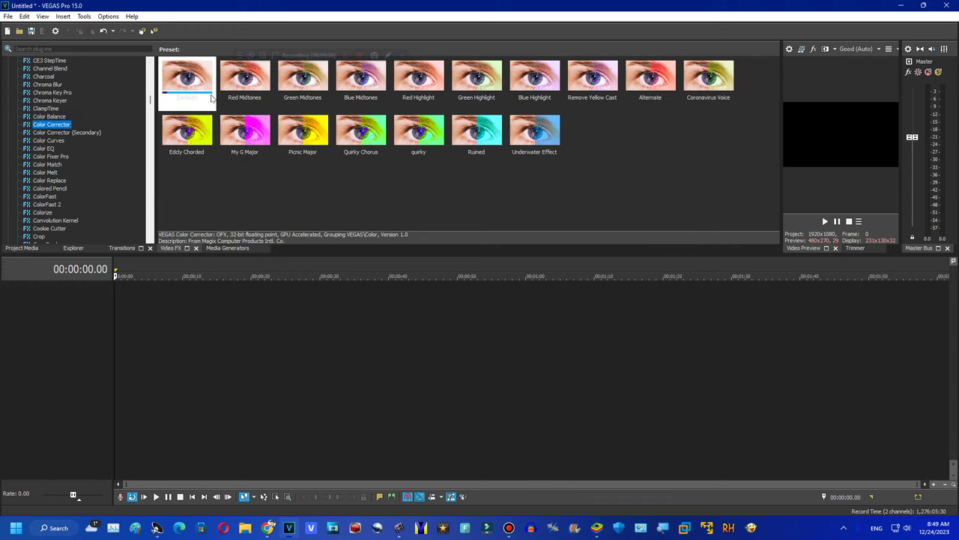
drag(653, 81, 832, 135)
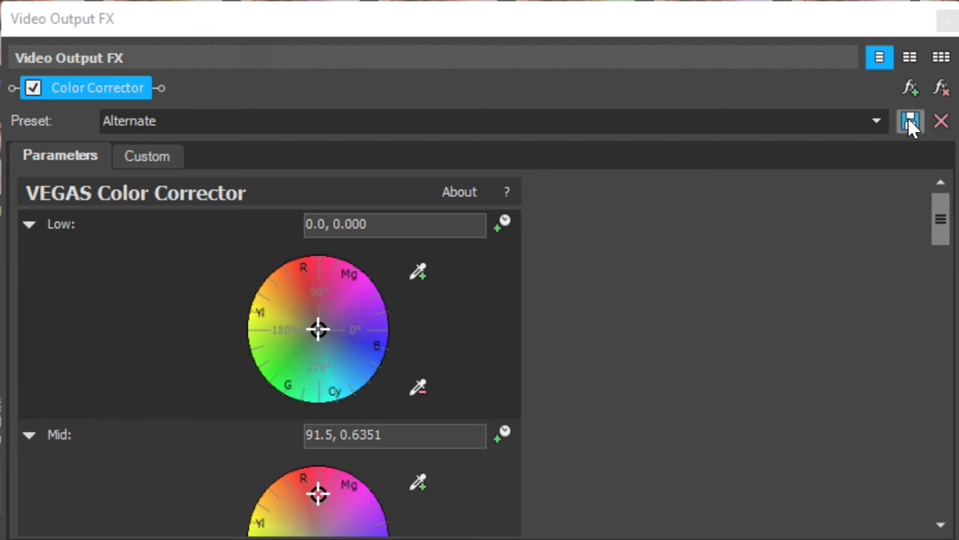
click(876, 120)
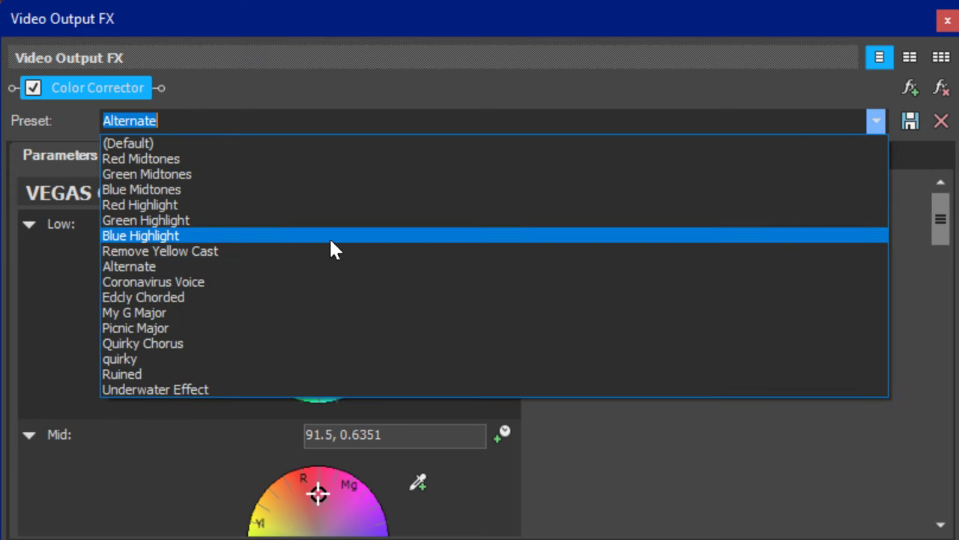
click(293, 280)
key(Down)
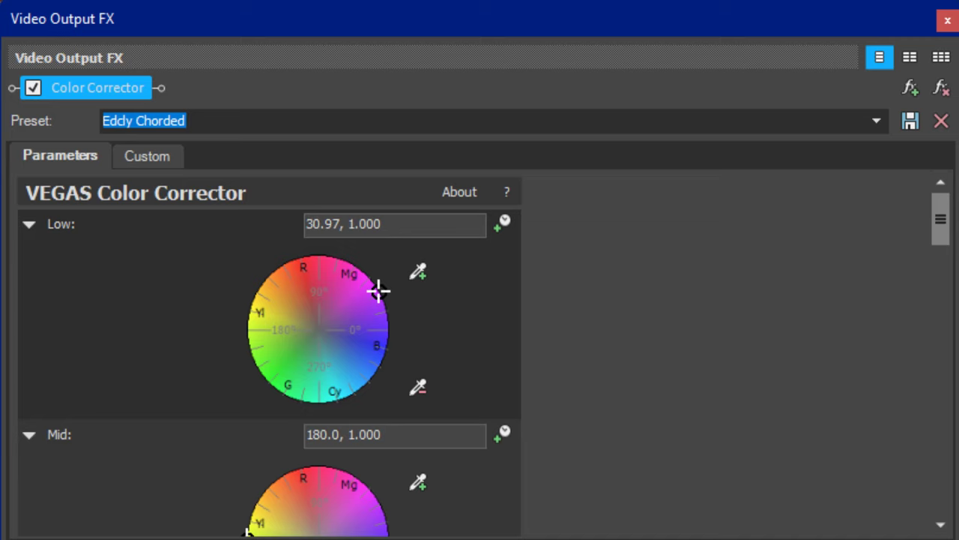
key(Down)
key(Up)
key(Up)
key(Up)
Examine the color wheel and slider settings of the Color Corrector presets from Alternate to My G Major.
drag(943, 224, 938, 189)
key(Down)
key(Down)
drag(943, 232, 899, 508)
key(Down)
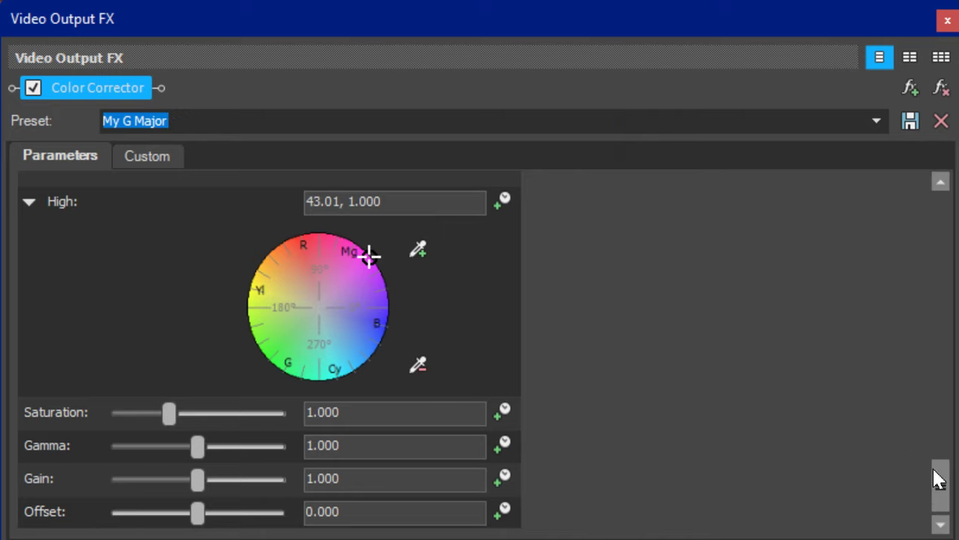
Examine the full settings of the Color Corrector presets Picnic Major and Quirky Chorus.
drag(936, 475, 902, 174)
key(Down)
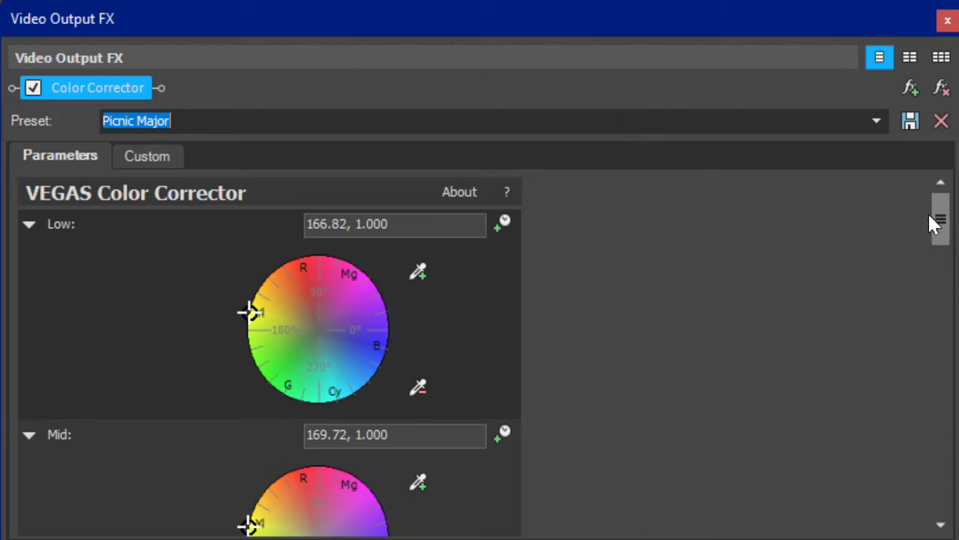
drag(937, 223, 943, 502)
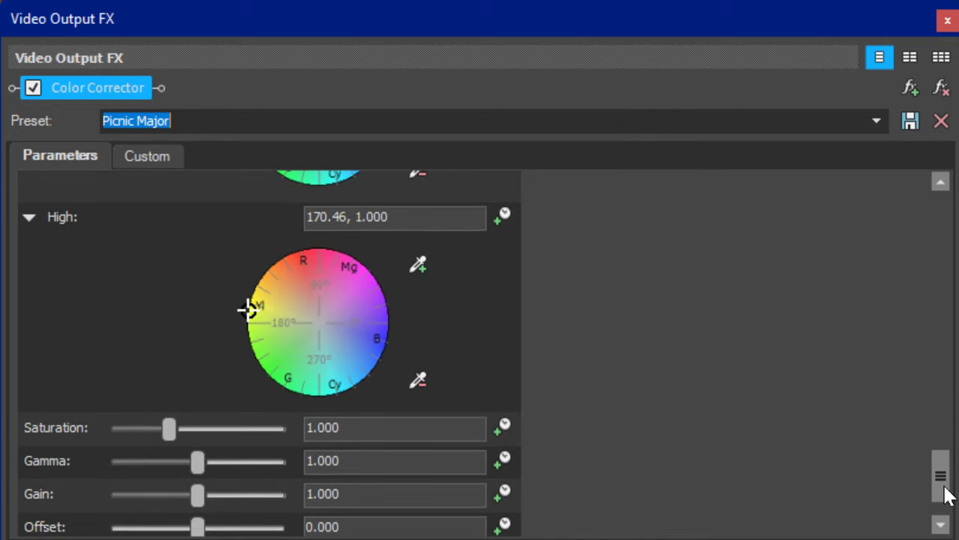
key(Down)
drag(944, 455, 912, 165)
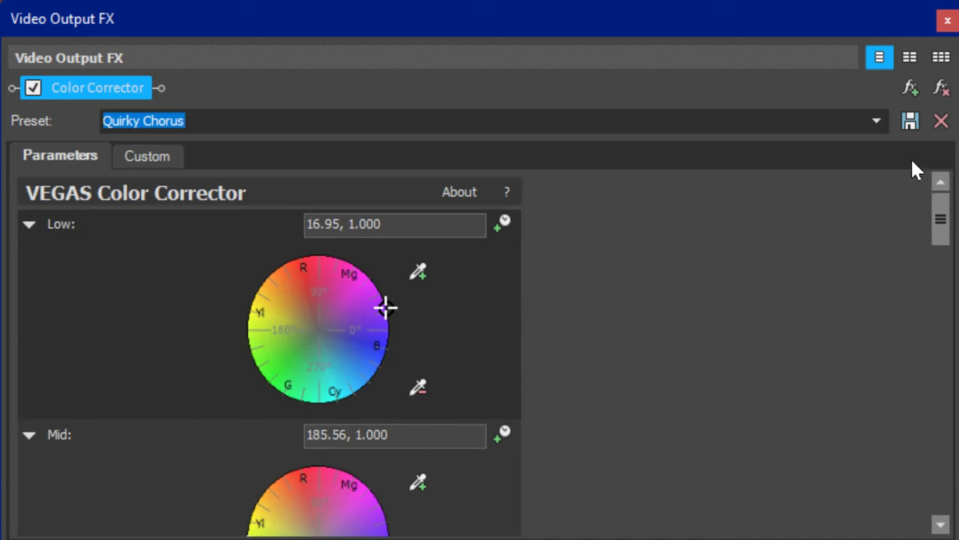
Go through the remaining Color Corrector presets quirky, Ruined and Underwater Effect.
key(Down)
key(Down)
mouse_move(942, 199)
mouse_down()
mouse_move(949, 482)
mouse_move(953, 342)
mouse_move(934, 208)
mouse_move(940, 502)
mouse_move(943, 214)
mouse_up()
key(Up)
key(Down)
key(Down)
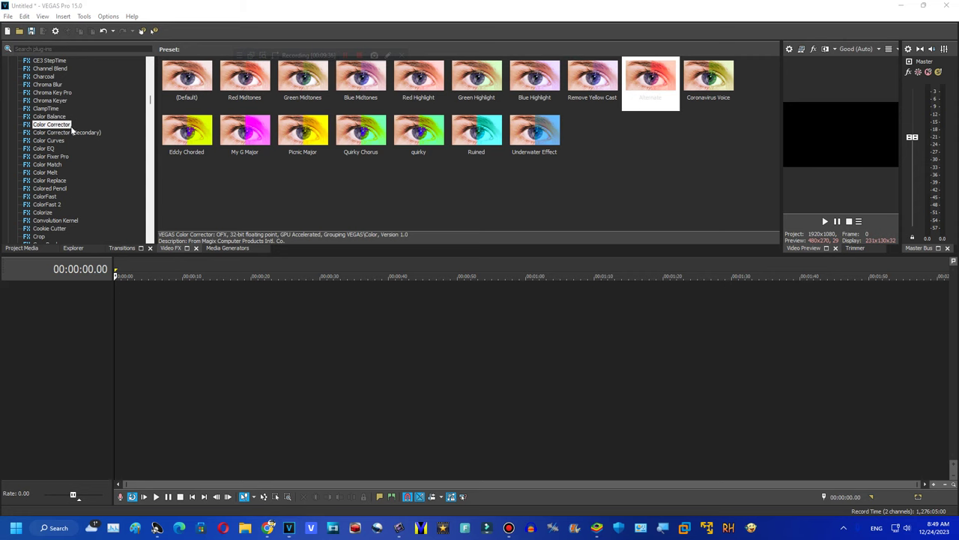
Open Color Corrector (Secondary) with the .exe is not responding preset and switch to 15.0 not sure what I did to X.
click(72, 132)
drag(777, 100, 775, 72)
drag(592, 79, 840, 133)
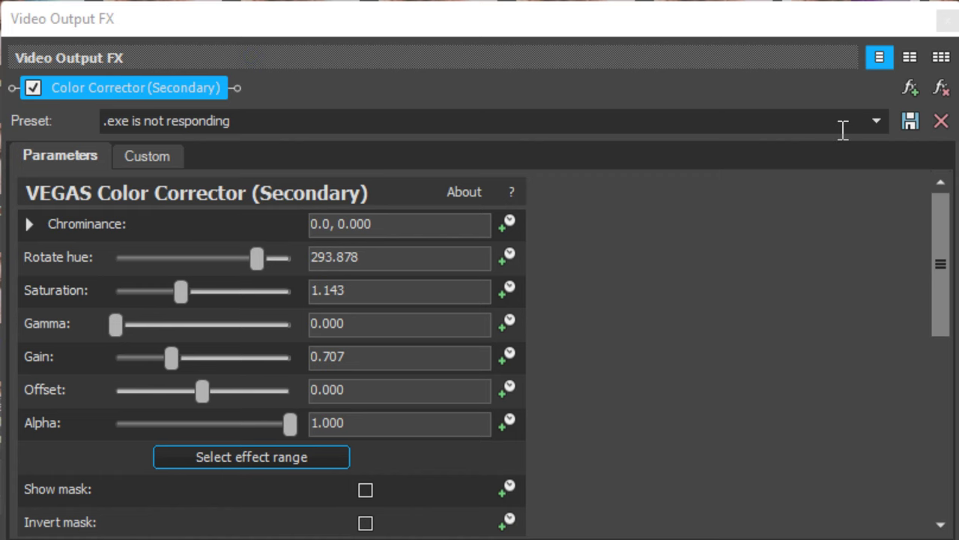
click(875, 121)
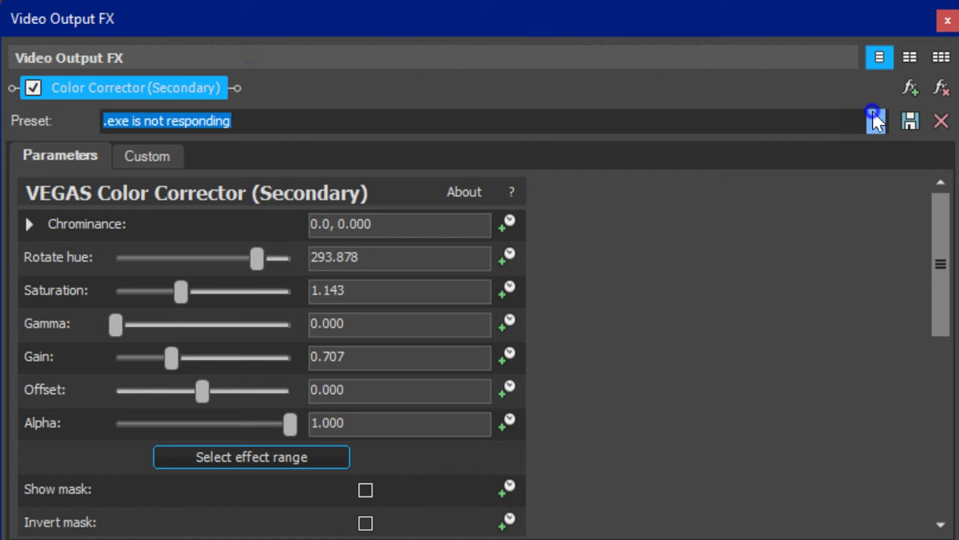
click(374, 172)
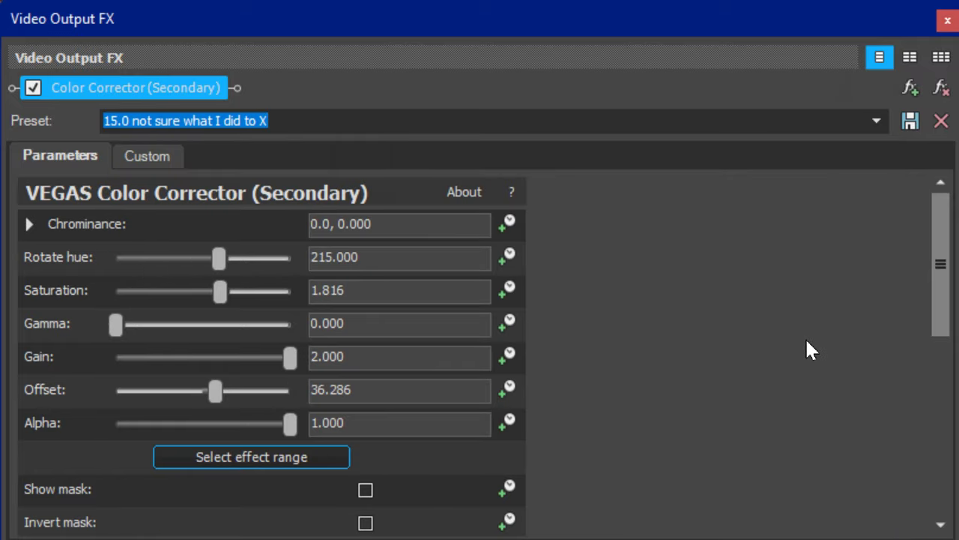
Go through the Color Corrector (Secondary) presets up to 3,0 Autistic, including 2.0 Not Sure What I Did To X.
key(Down)
key(Down)
key(Down)
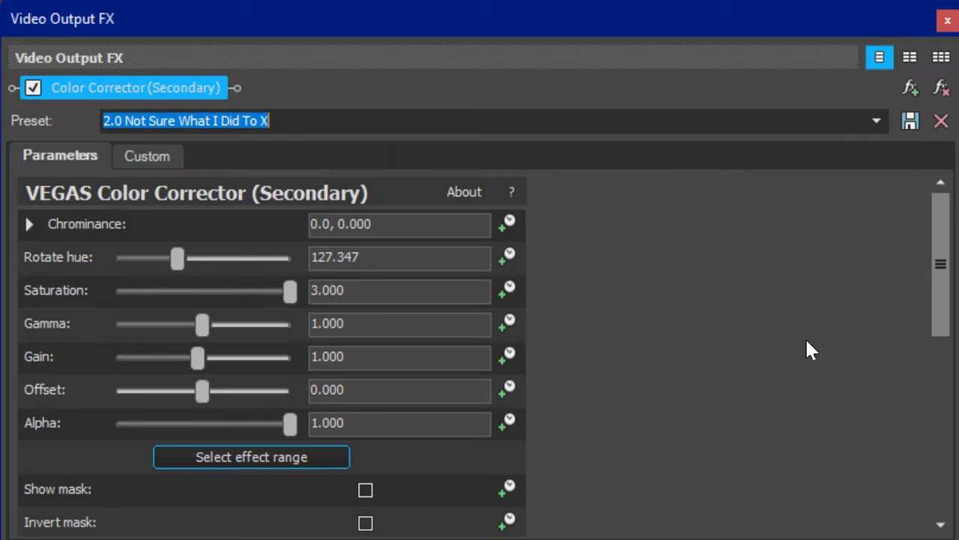
key(Down)
key(Down)
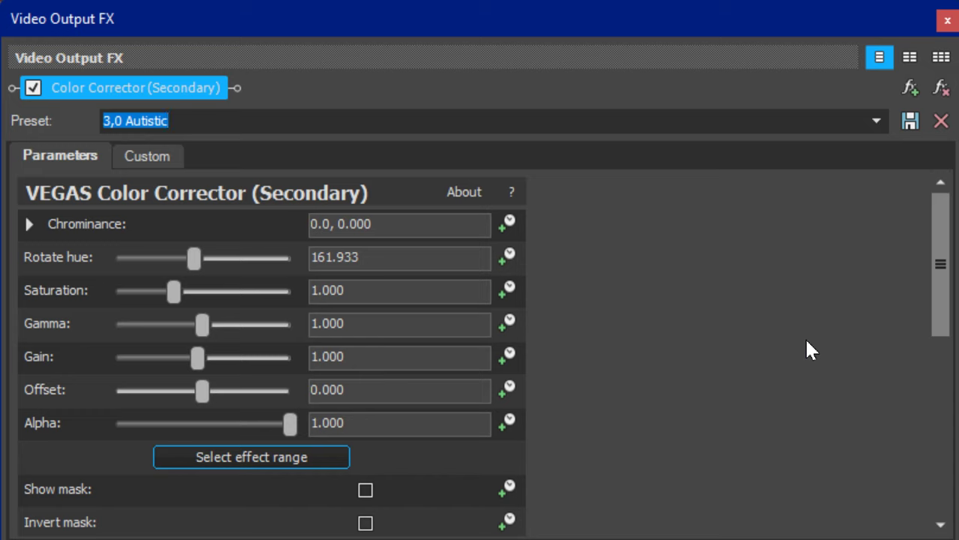
Go through the Color Corrector (Secondary) presets up to 5.0 Not Sure What I Did To X, including 4.0 Autistic.
key(Down)
key(Down)
key(Down)
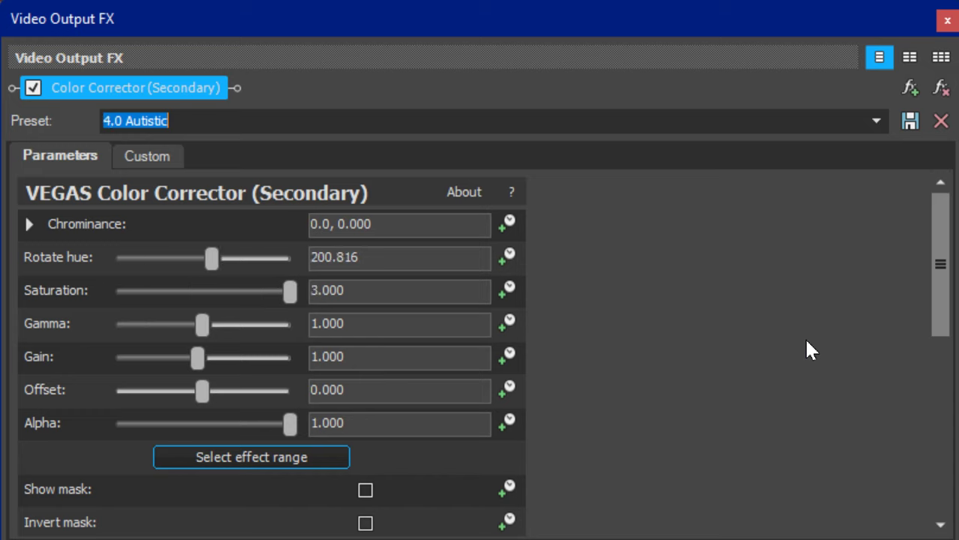
key(Down)
key(Down)
key(Down)
key(Down)
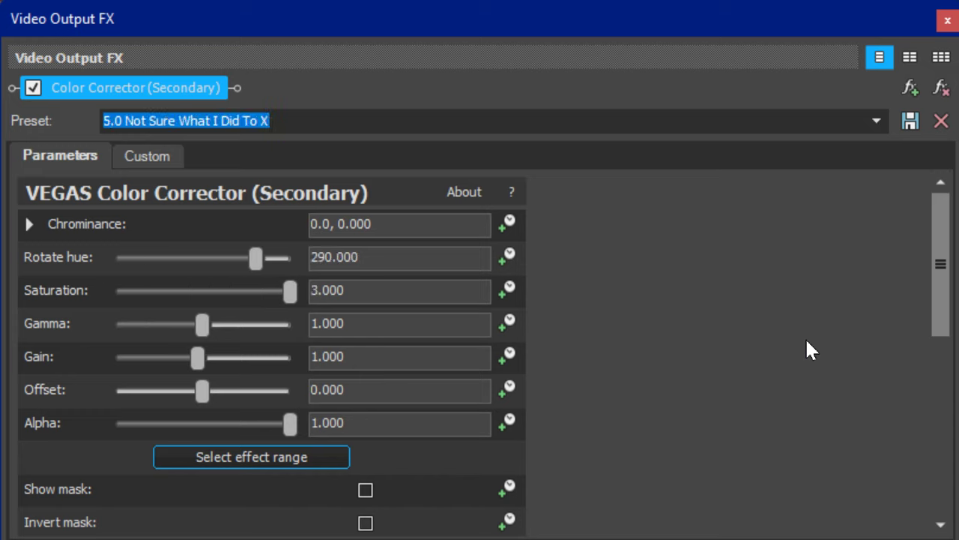
Go through the Color Corrector (Secondary) presets up to Asleep, including 69.
key(Down)
key(Down)
key(Down)
key(Down)
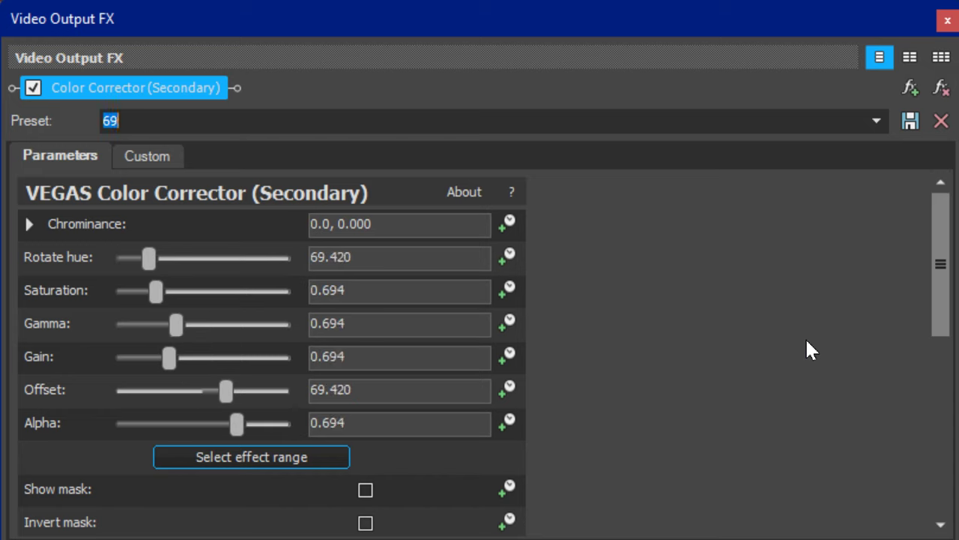
key(Down)
key(Down)
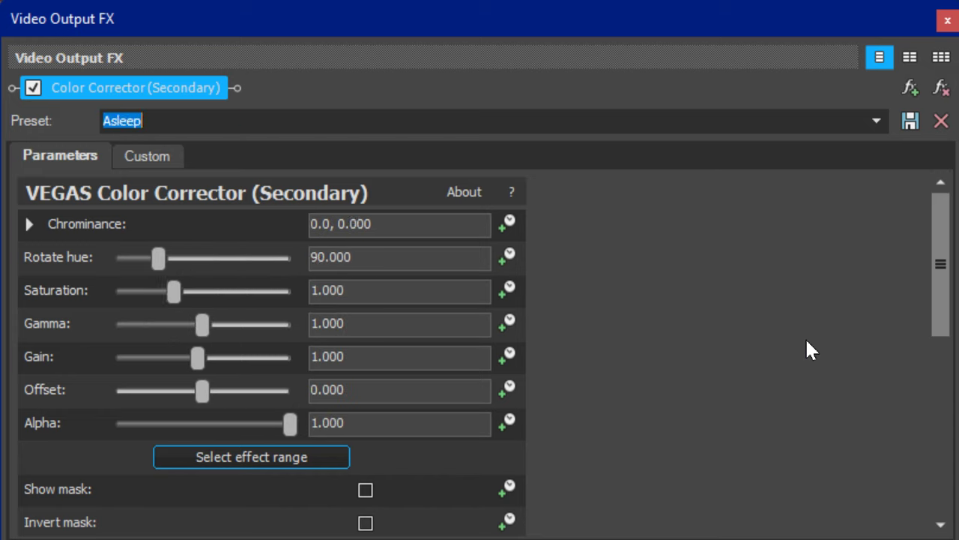
Go through the Color Corrector (Secondary) presets up to B Major Oppsoite, including Audioup v2 (FIXED) and Audioup v3.
key(Down)
key(Down)
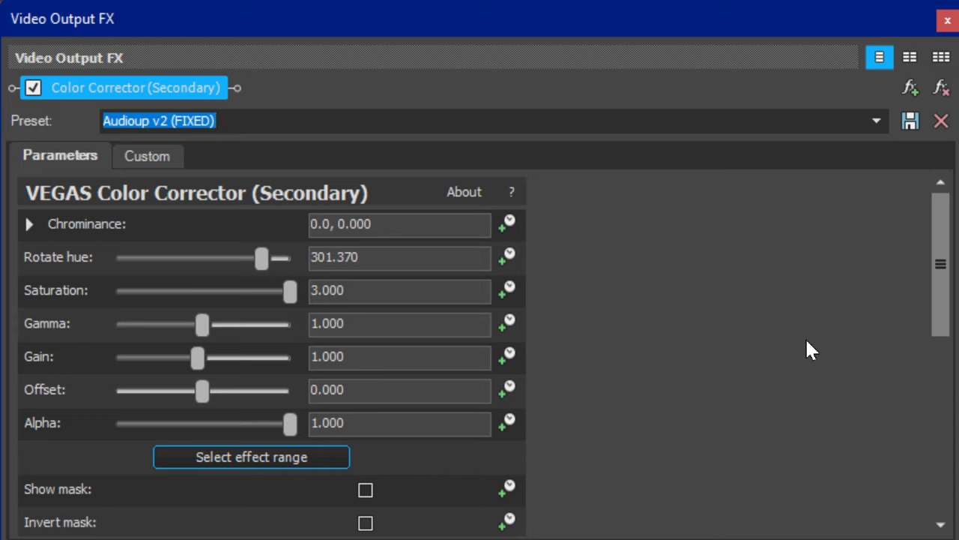
key(Down)
key(Down)
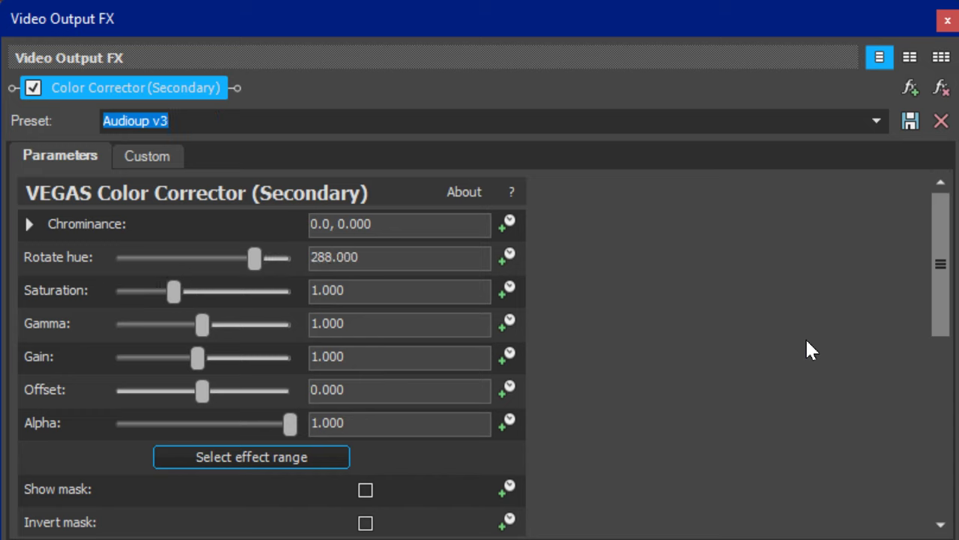
key(Down)
key(Down)
key(Down)
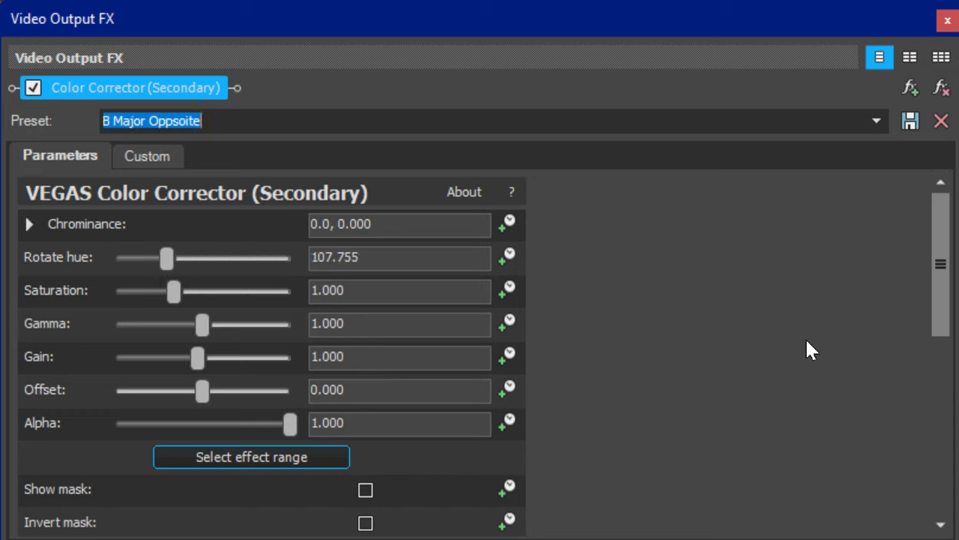
Go through the Color Corrector (Secondary) presets from B Major to Batteryup v5, including Badass.
key(Down)
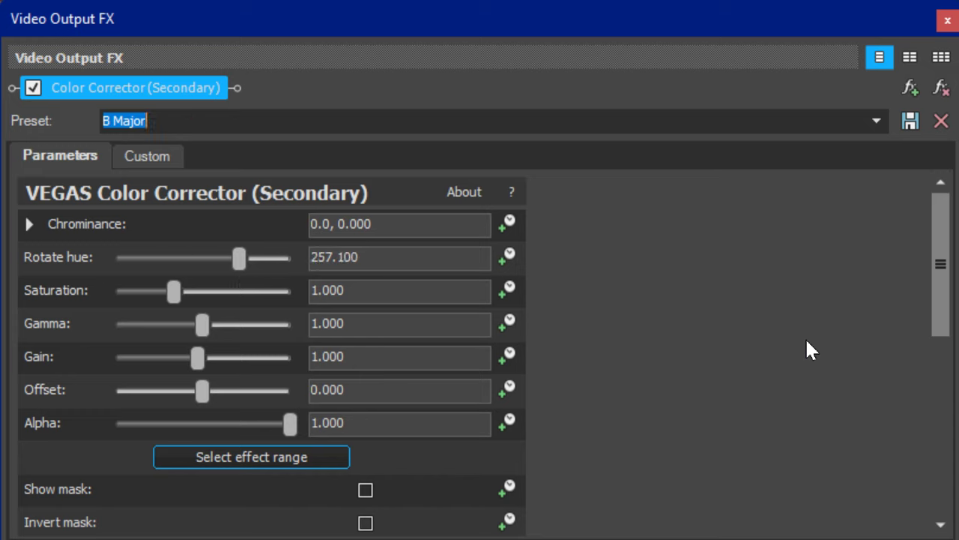
key(Down)
key(Down)
key(Down)
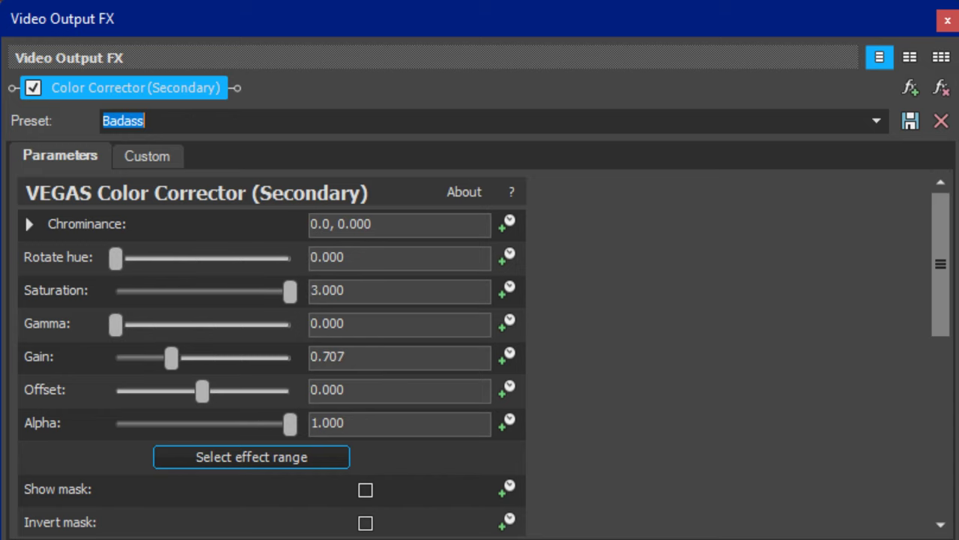
key(Down)
key(Down)
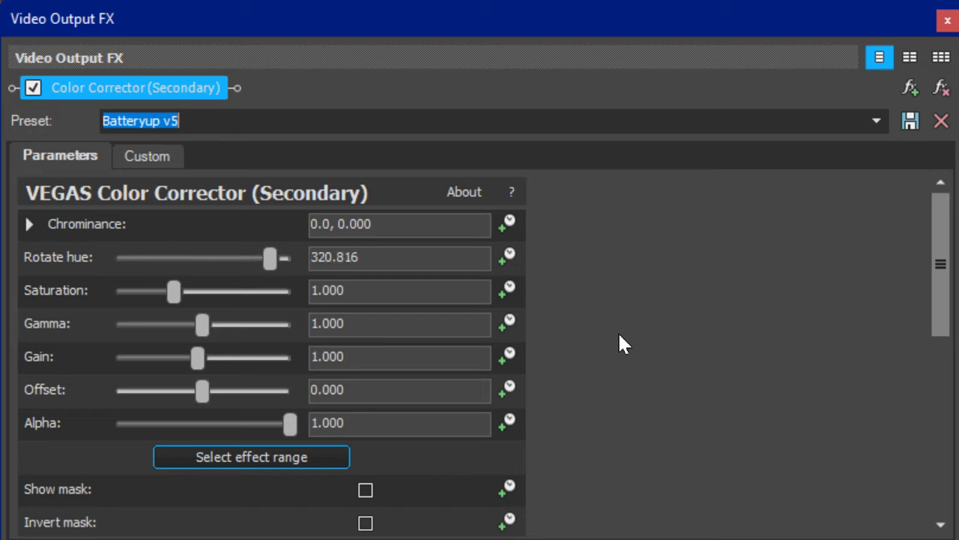
Go through the Color Corrector (Secondary) presets from Black to Blue Vocoded, including Blind v2.
key(Down)
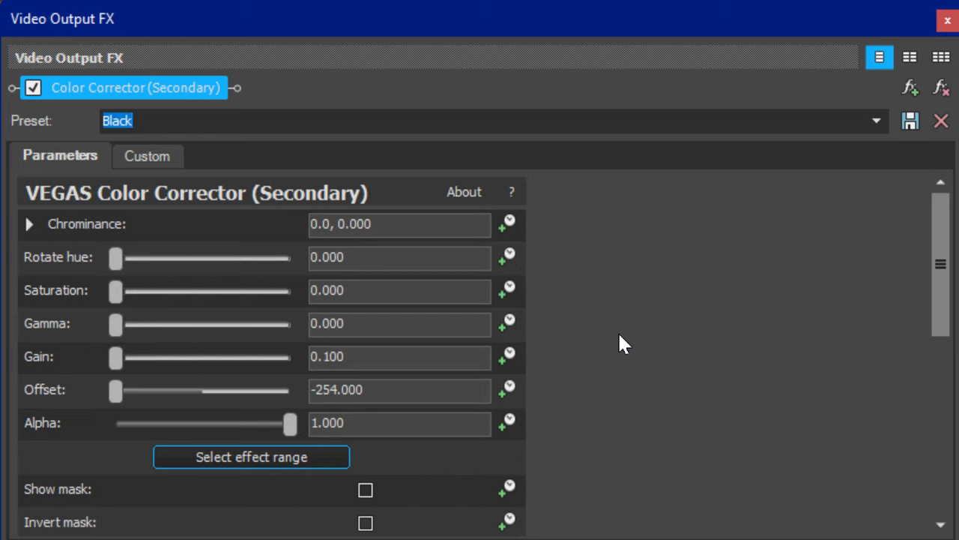
key(Down)
key(Down)
key(Down)
key(Down)
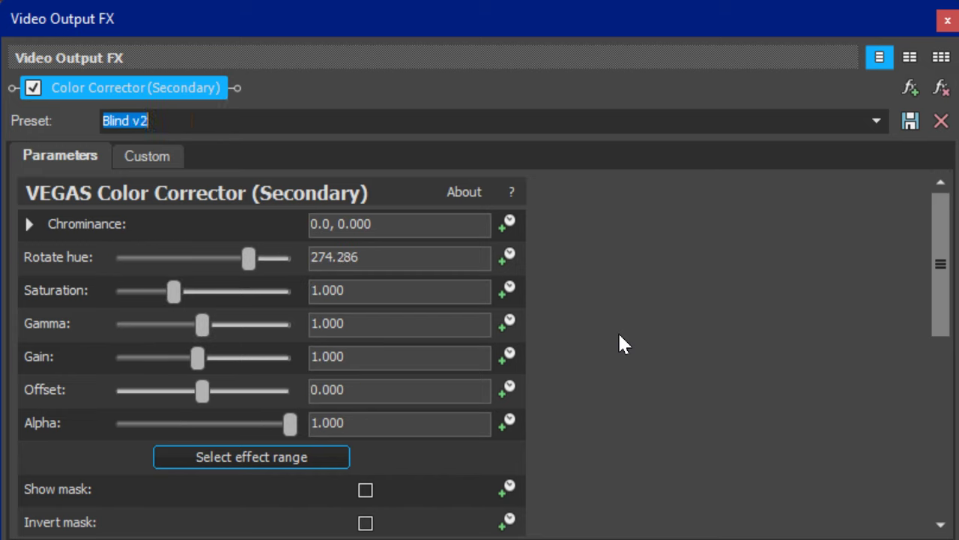
key(Down)
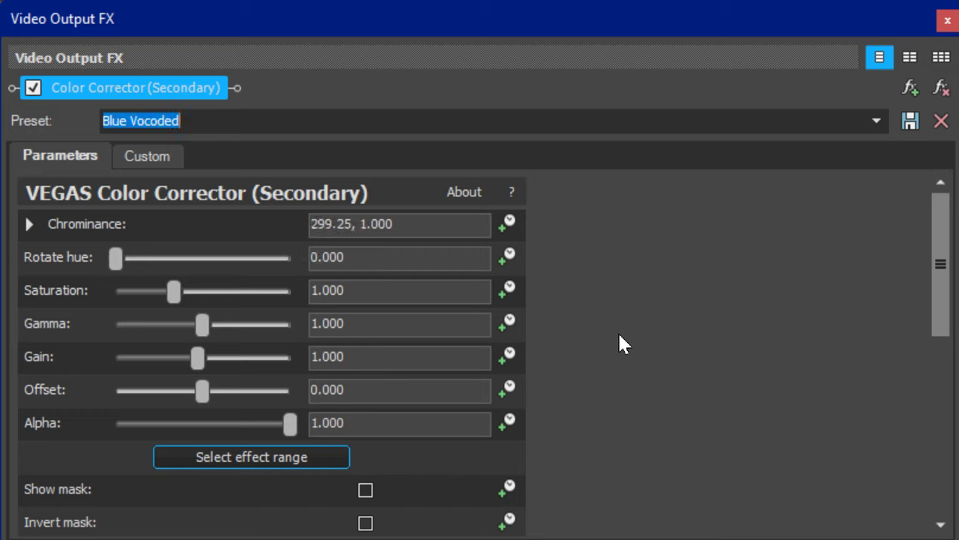
Go through the Color Corrector (Secondary) presets after Blue Vocoded up to Christina, including Chorus Day Major.
key(Down)
key(Down)
key(Down)
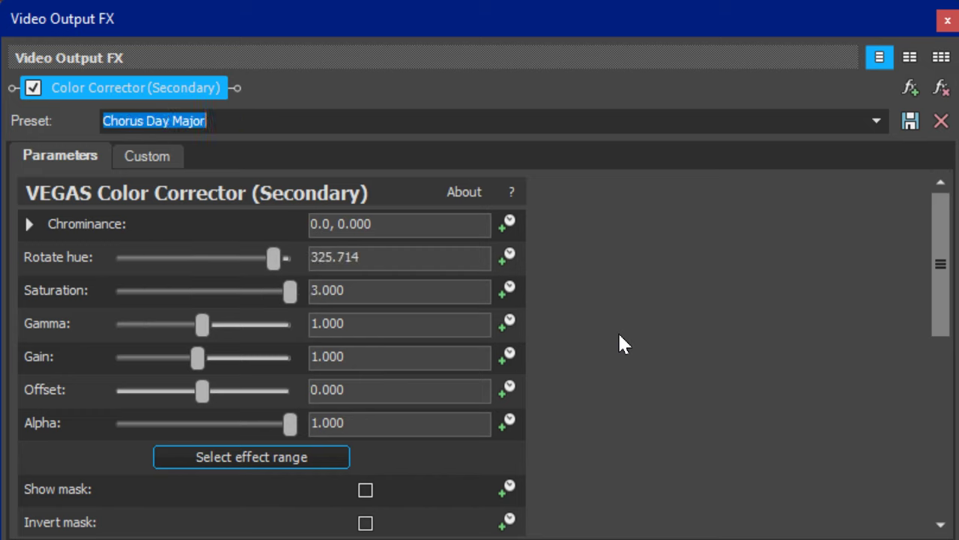
key(Down)
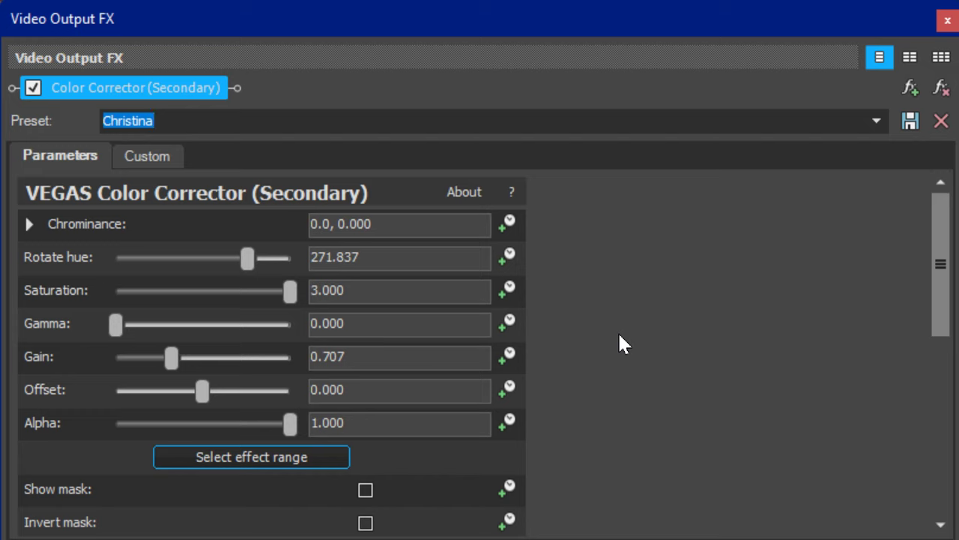
Go through the Color Corrector (Secondary) presets after Christina up to Crying Squared, including Crying (FIXED).
key(Down)
key(Down)
key(Down)
key(Down)
key(Down)
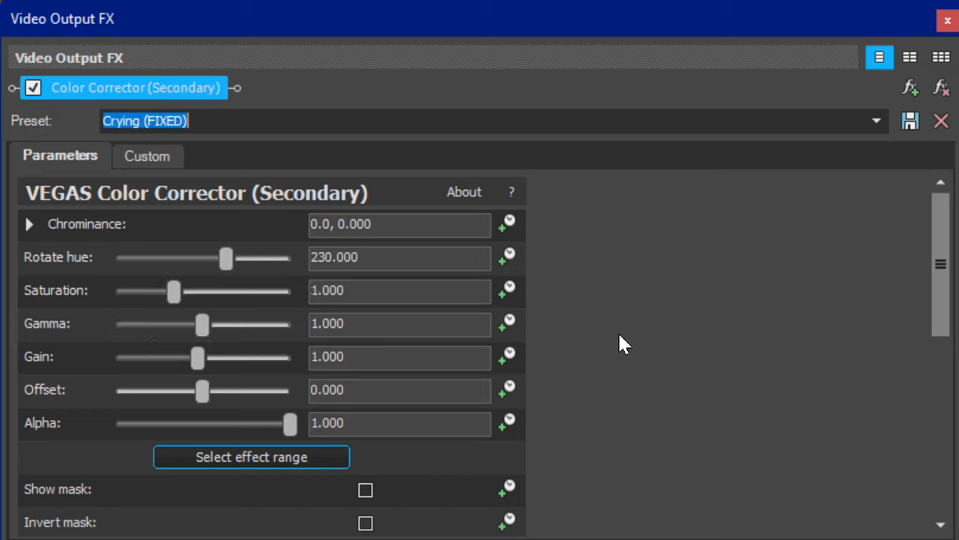
key(Down)
key(Down)
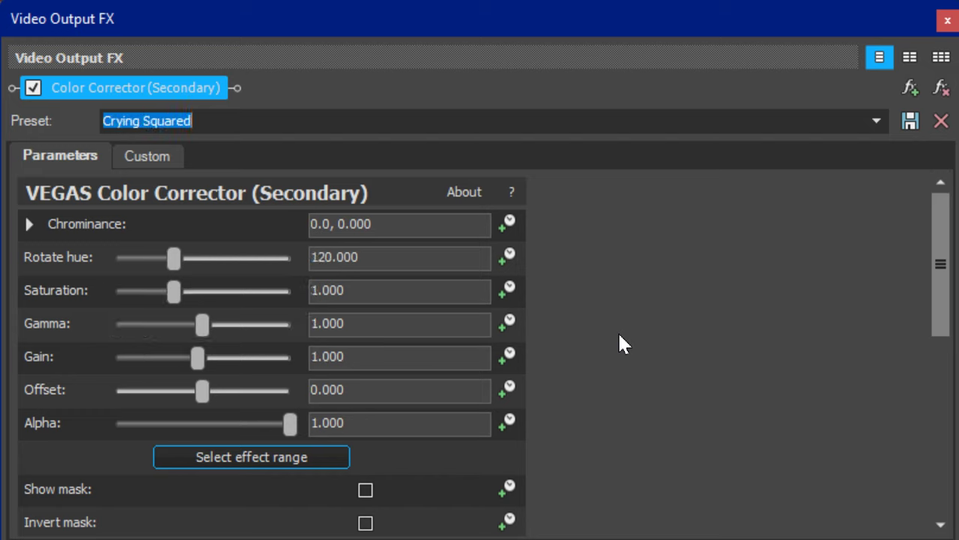
Go through the Color Corrector (Secondary) presets up to F Major, including Cytrus Major and Deaf.
key(Down)
key(Down)
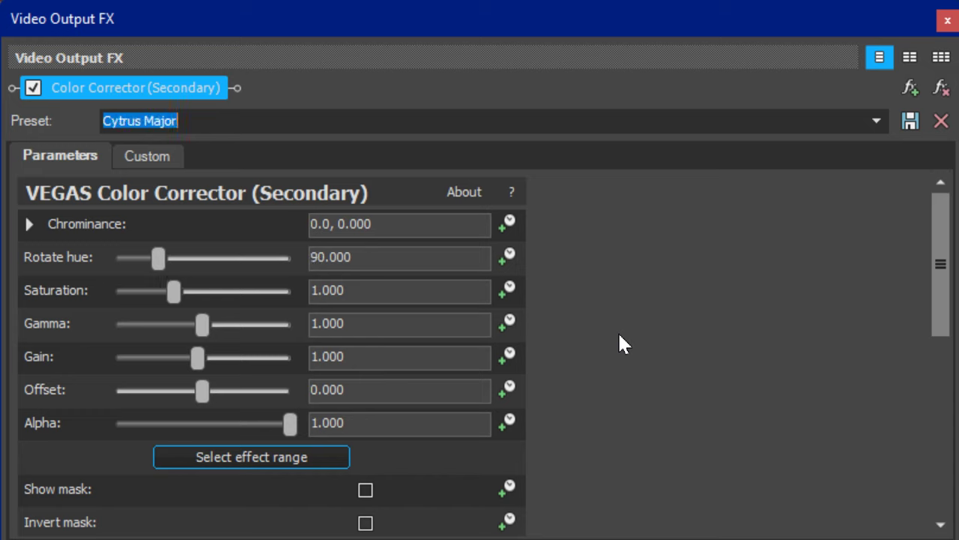
key(Down)
key(Down)
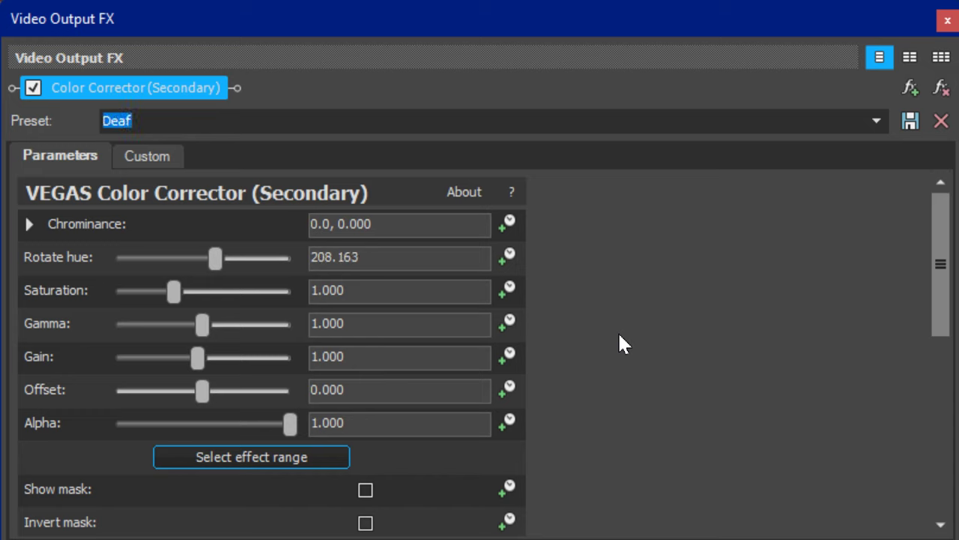
key(Down)
key(Down)
key(Down)
key(Down)
key(Down)
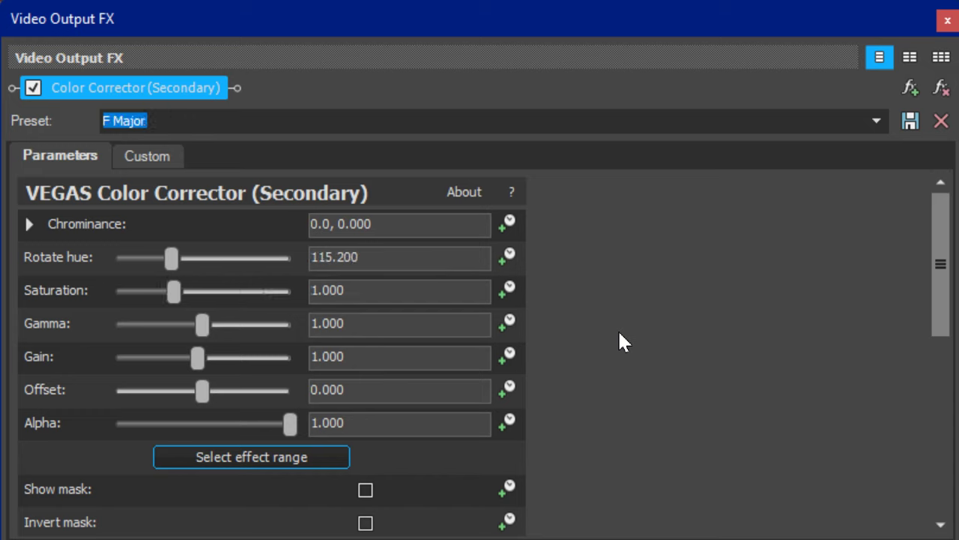
Go through the Color Corrector (Secondary) presets after F Major up to G Major 257, including G Major 100.
key(Down)
key(Down)
key(Down)
key(Down)
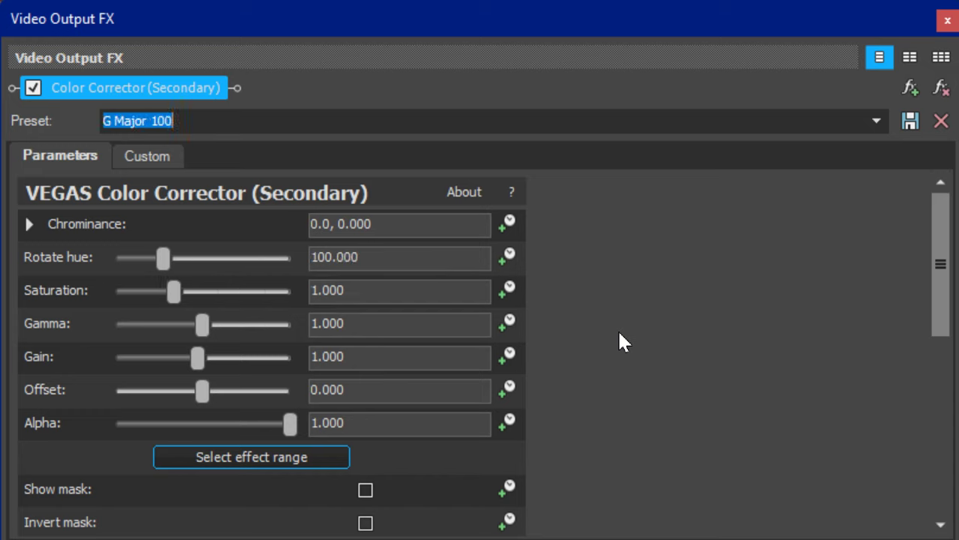
key(Down)
key(Down)
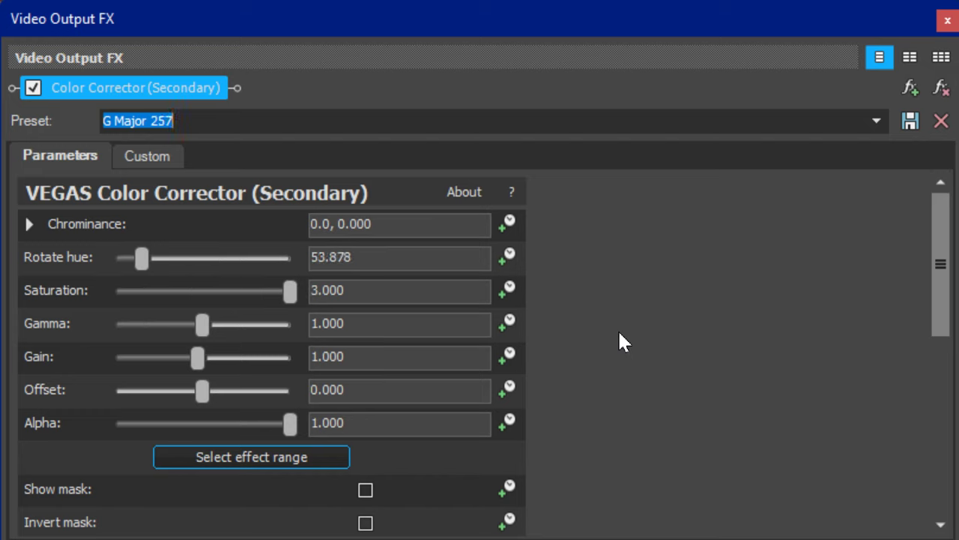
Look at the G Major 4 preset and its neighbours, and go back to G Major 36 by 571.
key(Down)
key(Down)
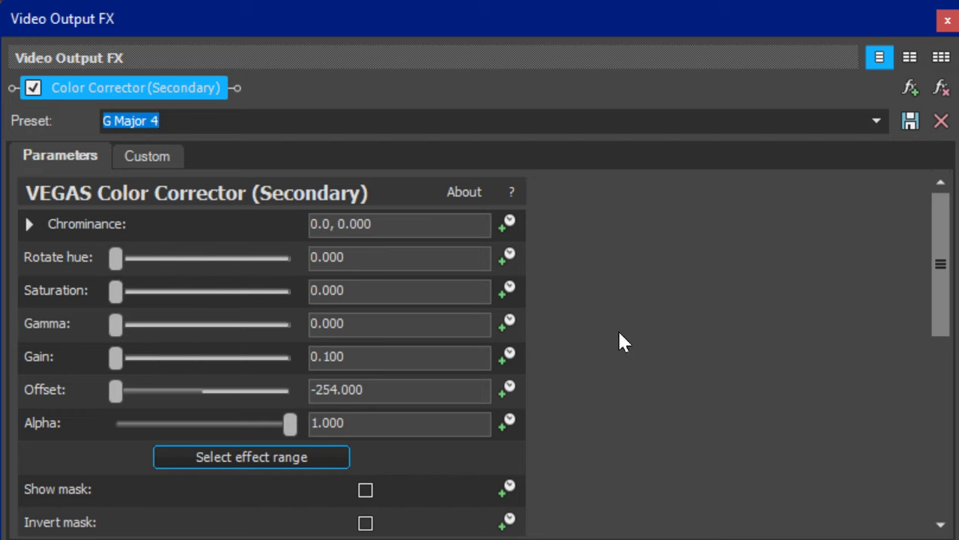
key(Down)
key(Down)
key(Up)
key(Up)
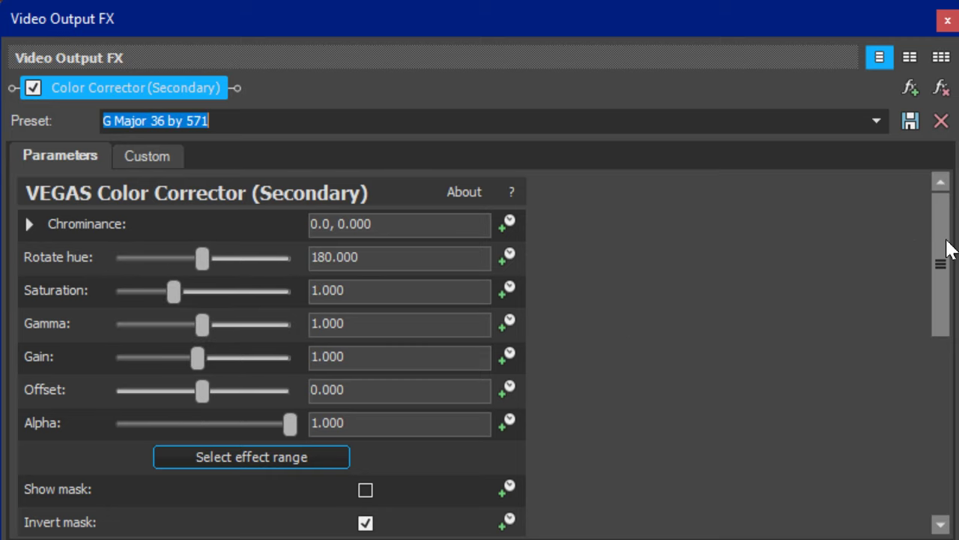
Expand Limit luminance to examine the range limits of the G Major 36 by 571 preset.
drag(943, 247, 934, 492)
click(36, 513)
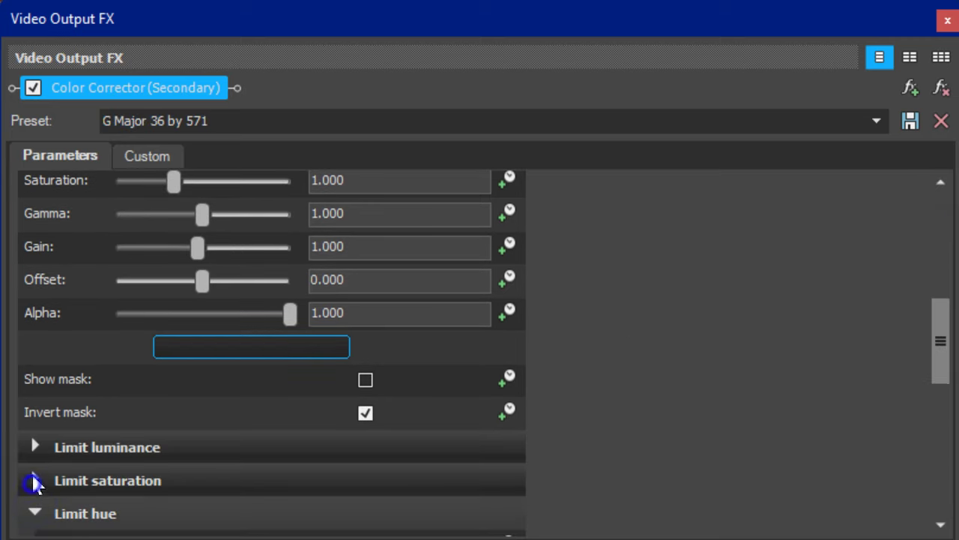
click(34, 447)
click(742, 128)
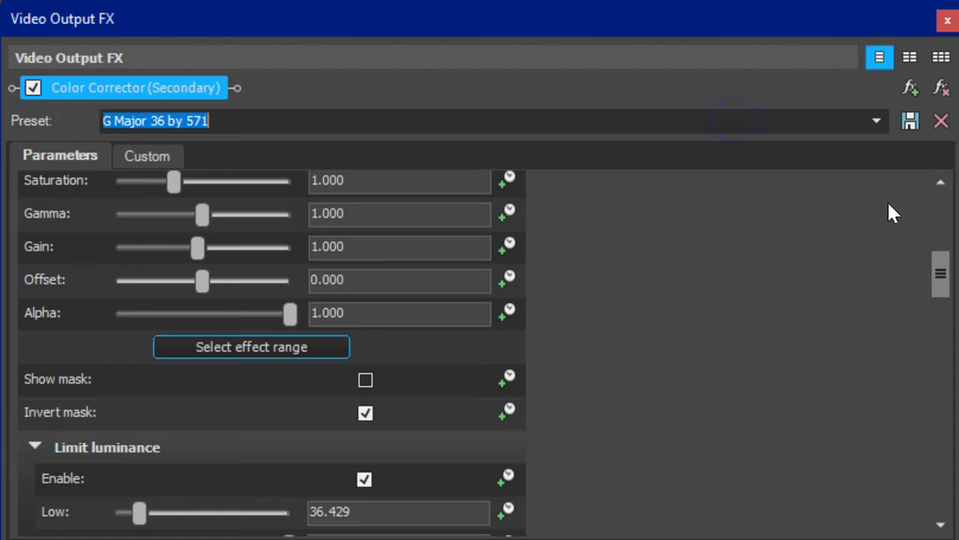
drag(941, 276, 805, 150)
Go through the Color Corrector (Secondary) presets up to G Major 6903 (Close to Invert Color), including G Major 40.
key(Down)
key(Down)
key(Down)
key(Down)
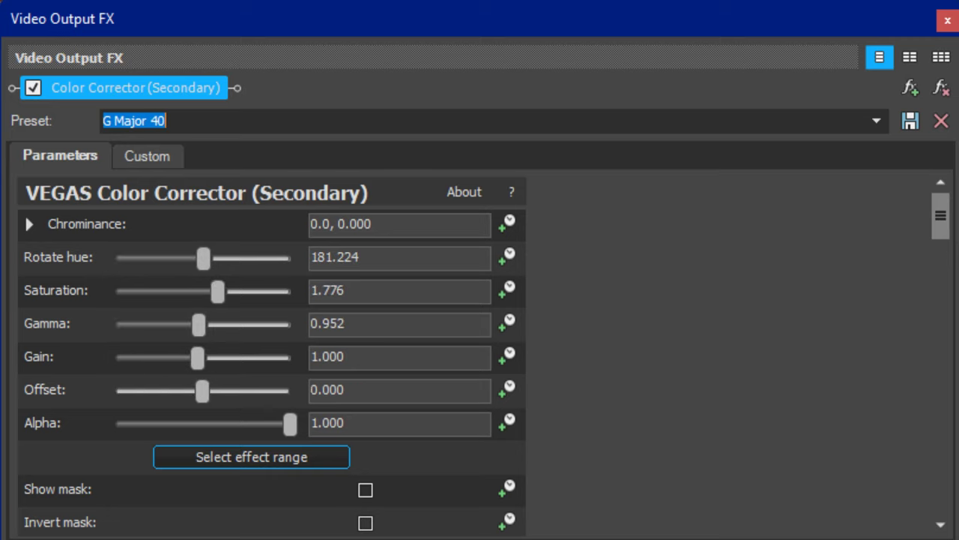
key(Down)
key(Down)
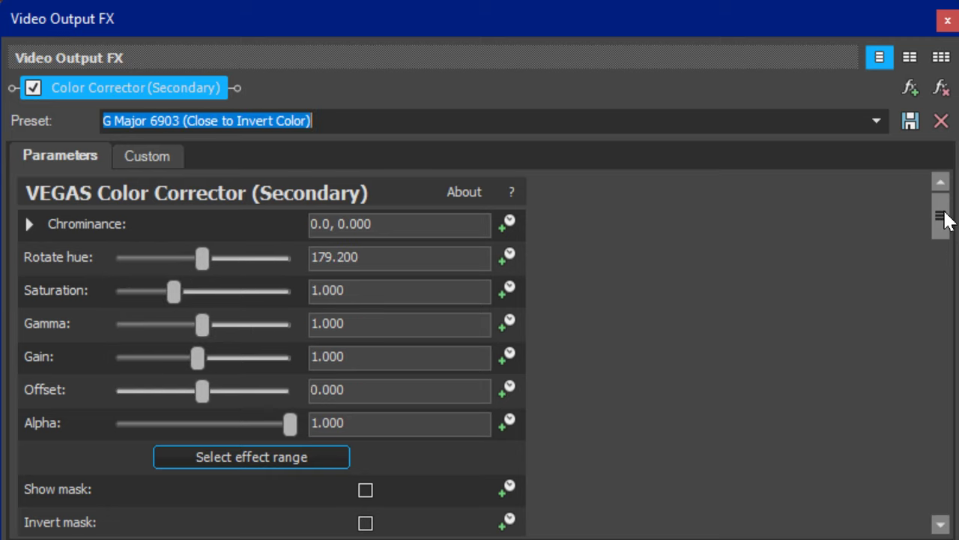
Recheck the preset before G Major 6903 (Close to Invert Color), and continue through the list to G Major 9874.
key(Up)
drag(945, 216, 942, 124)
key(Down)
key(Down)
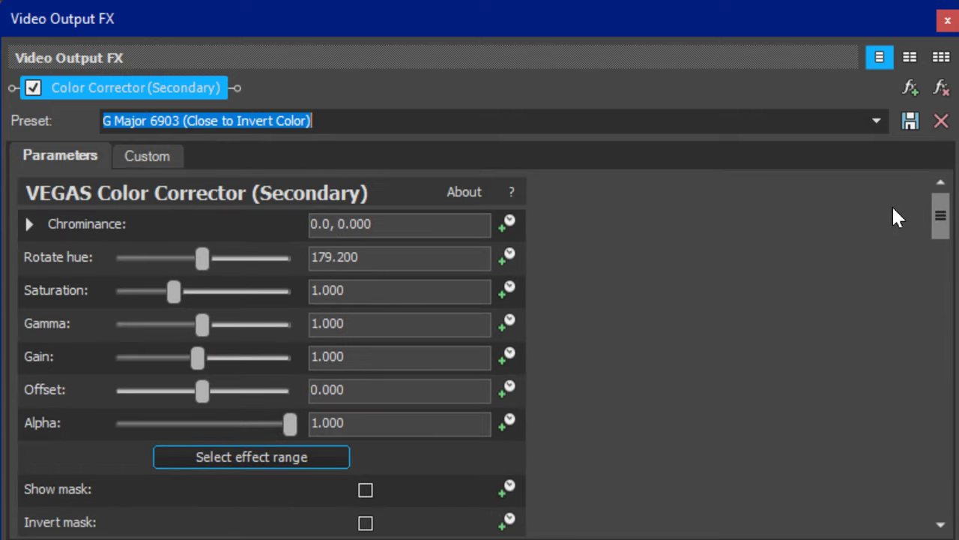
key(Down)
key(Down)
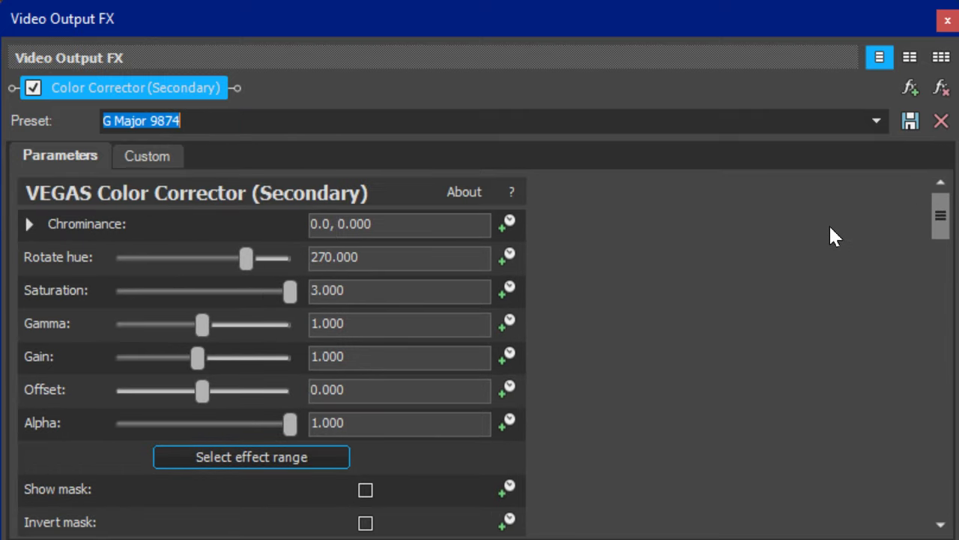
Go through the Color Corrector (Secondary) presets after G Major 9874 up to Girl Yodel, including Gain: 0.000 (Darkness).
key(Down)
key(Down)
key(Down)
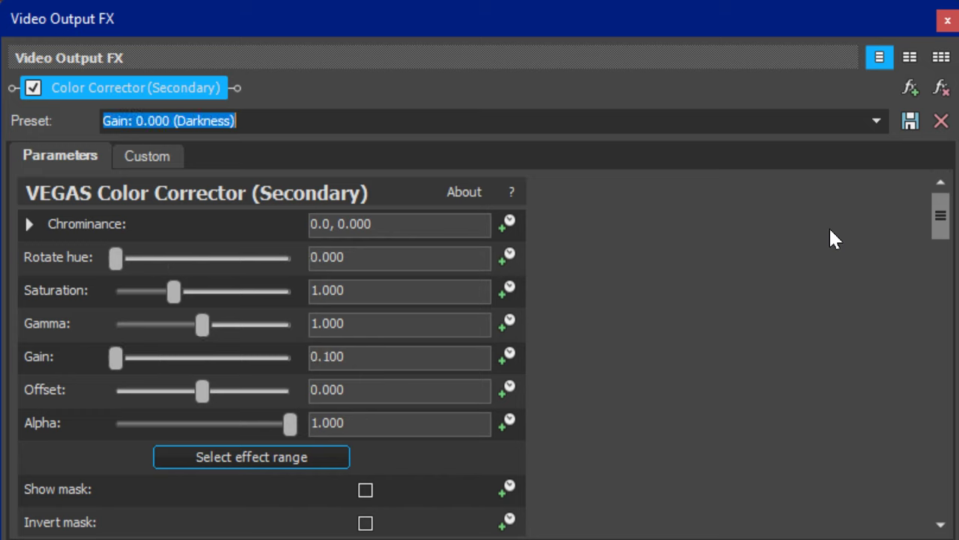
key(Down)
key(Down)
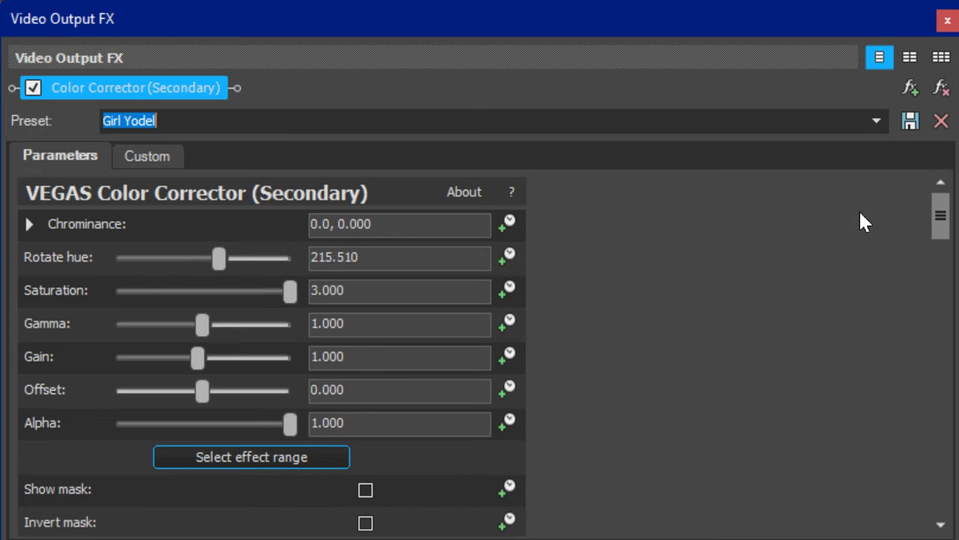
Go through the Color Corrector (Secondary) presets up to I Didn't Know How X Is..., including Horror Version.
key(Down)
key(Down)
key(Down)
key(Down)
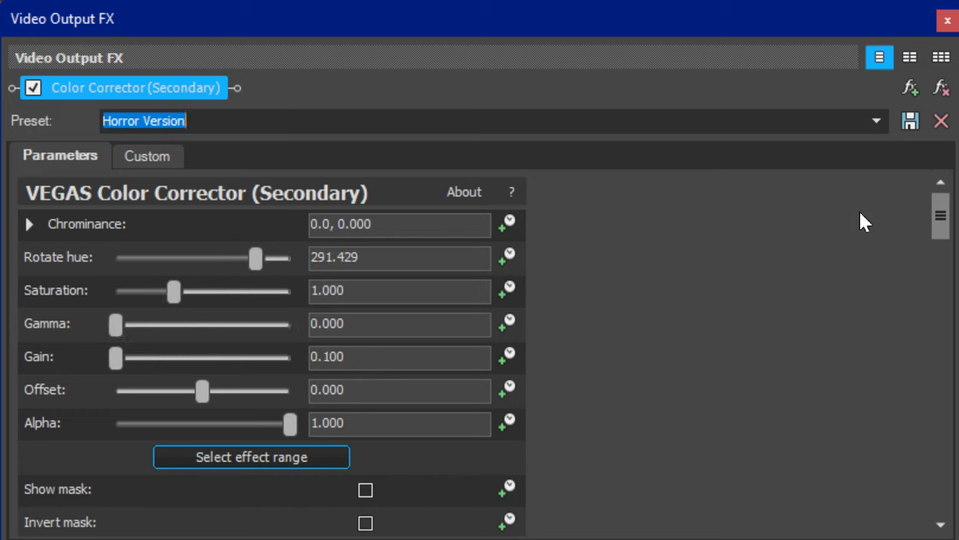
key(Down)
key(Down)
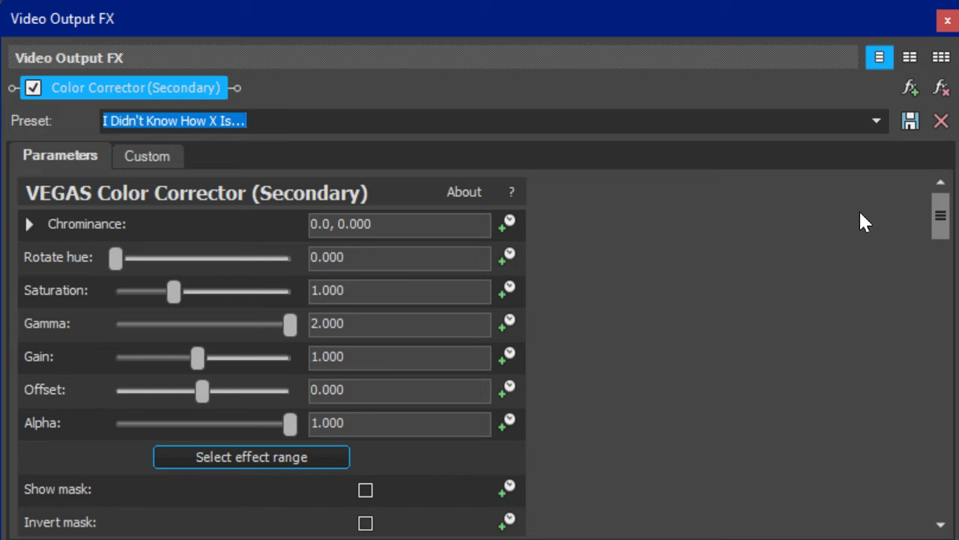
Go through the Color Corrector (Secondary) presets up to Juha Major 1, including Invert Hue 150.000.
key(Down)
key(Down)
key(Down)
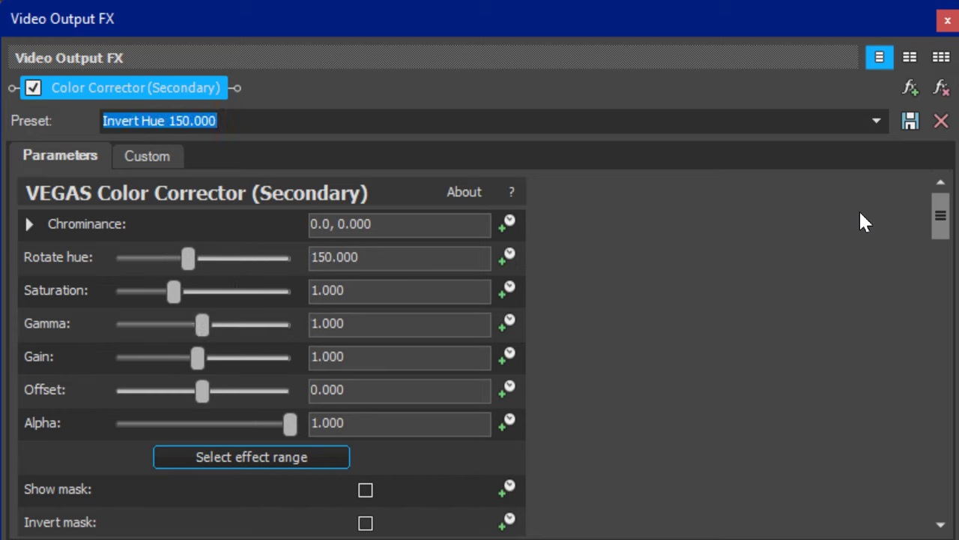
key(Down)
key(Down)
key(Down)
key(Down)
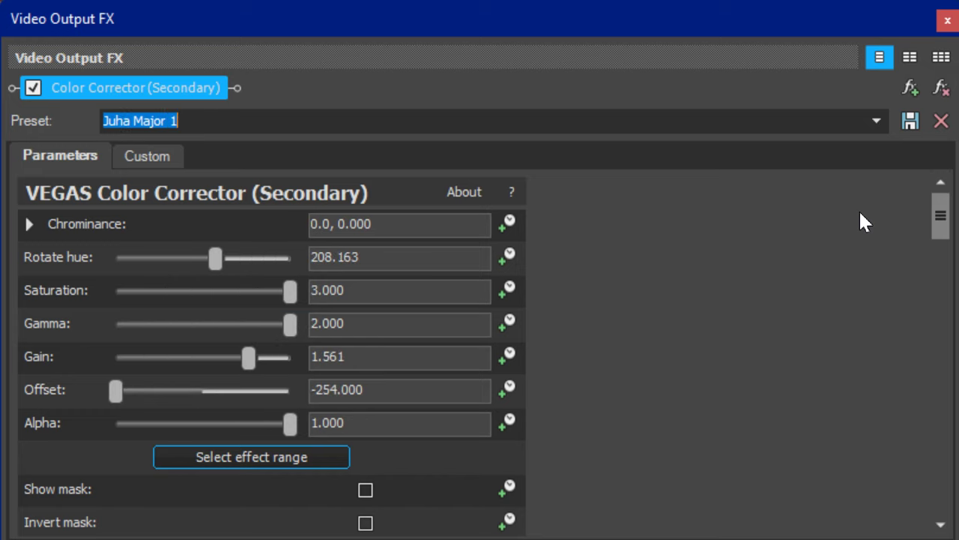
Go through the Color Corrector (Secondary) presets after Juha Major 1 up to Mirror, including Luig Group.
key(Down)
key(Down)
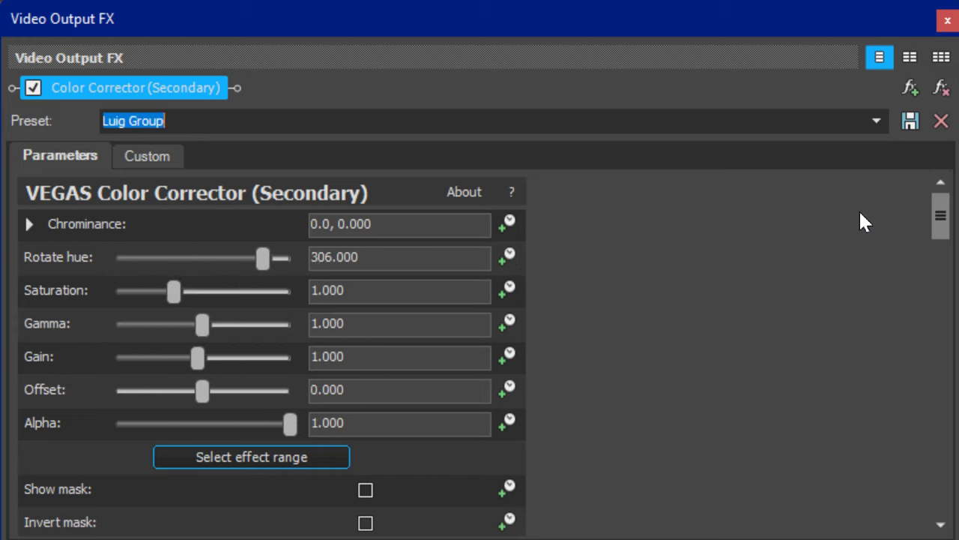
key(Down)
key(Down)
key(Down)
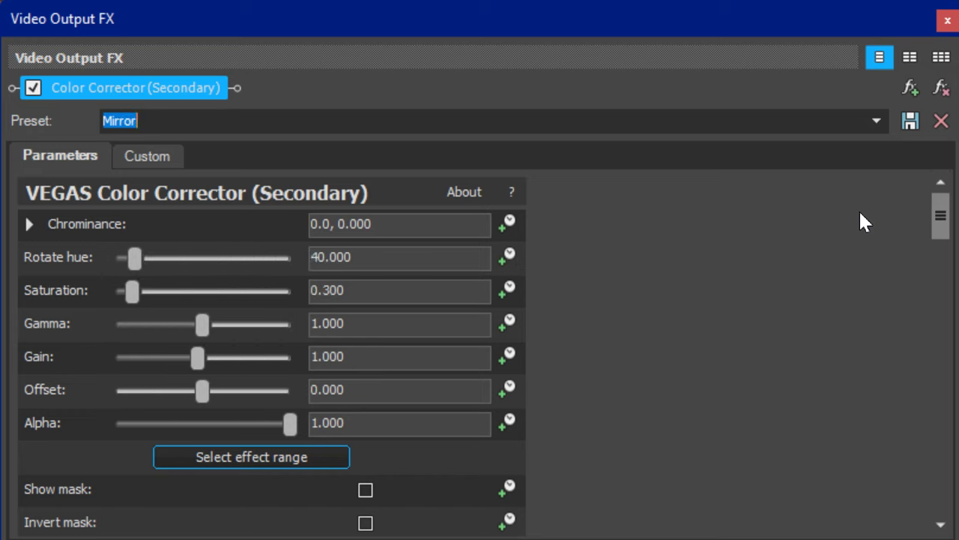
Go through the Color Corrector (Secondary) presets up to Not Sure What I Did To X, including Not sure what i did to X A.
key(Down)
key(Down)
key(Down)
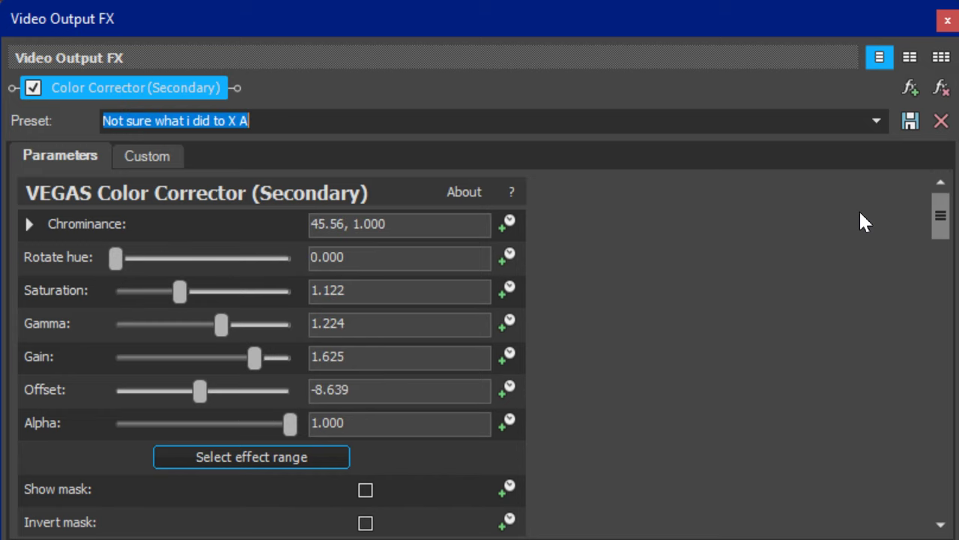
key(Down)
key(Down)
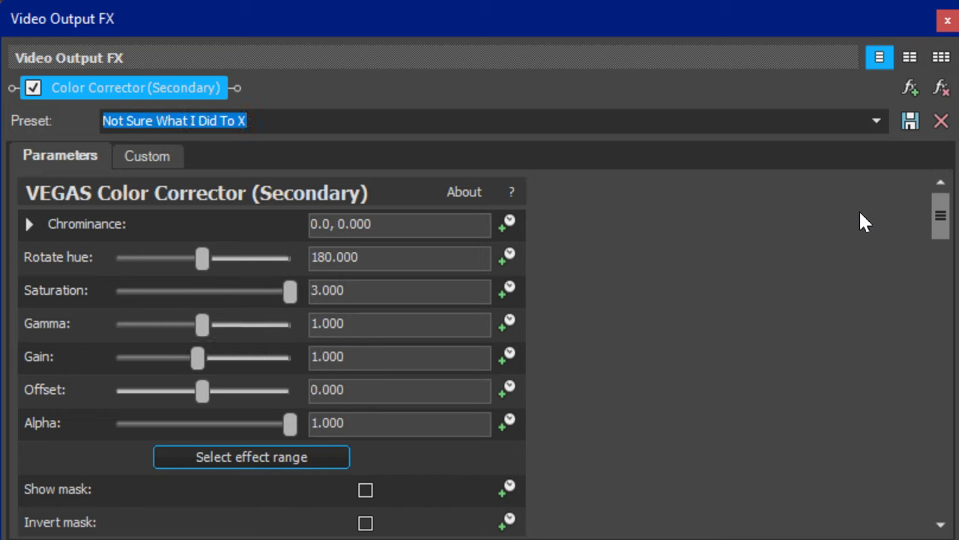
Go through the Color Corrector (Secondary) presets up to Original G Major 100, including Orange Drops.
key(Down)
key(Down)
key(Down)
key(Down)
key(Down)
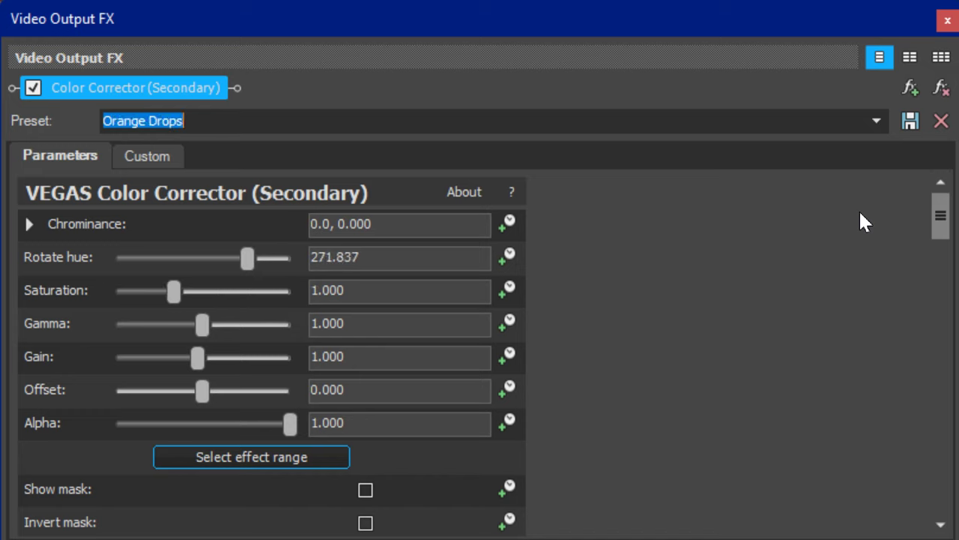
key(Down)
key(Down)
key(Down)
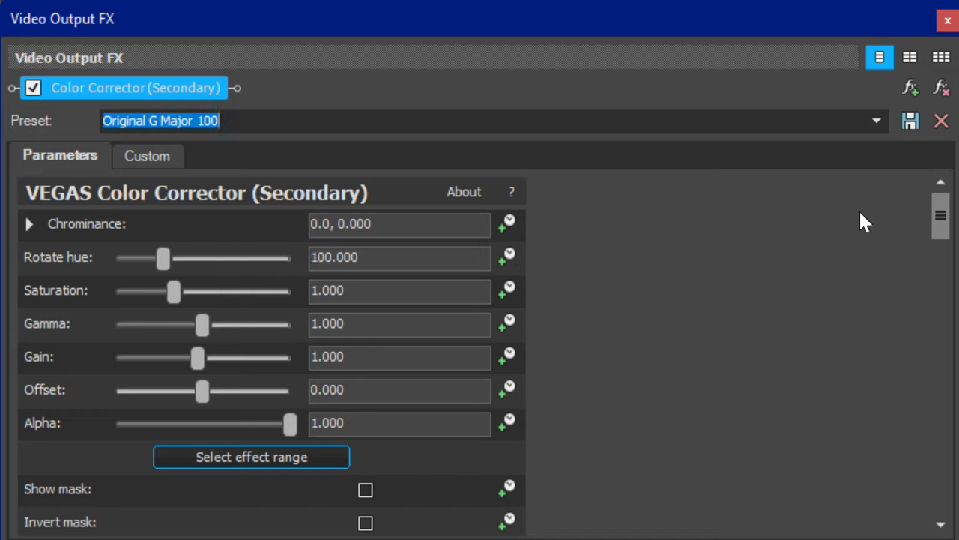
Go through the Color Corrector (Secondary) presets up to Purpleshock, including Power Blind.
key(Down)
key(Down)
key(Down)
key(Down)
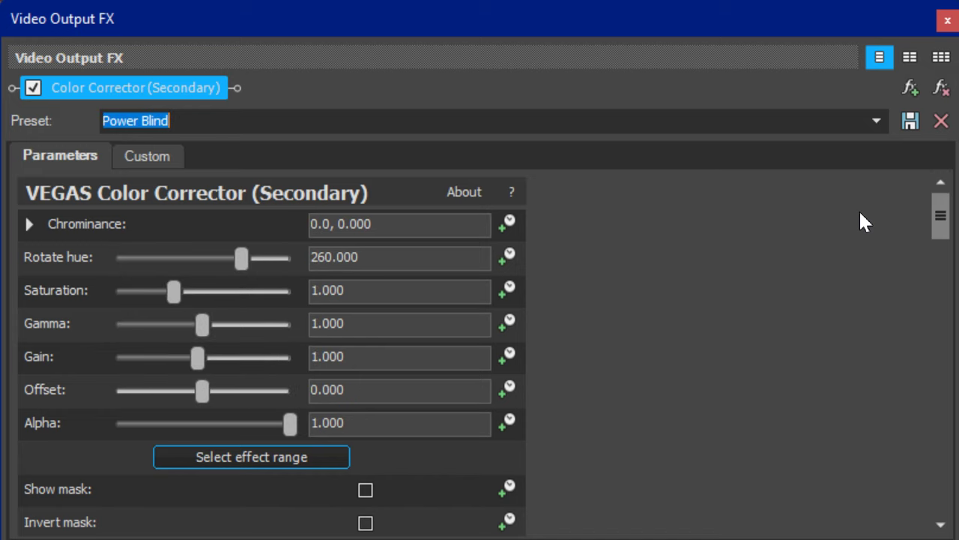
key(Down)
key(Down)
key(Down)
key(Down)
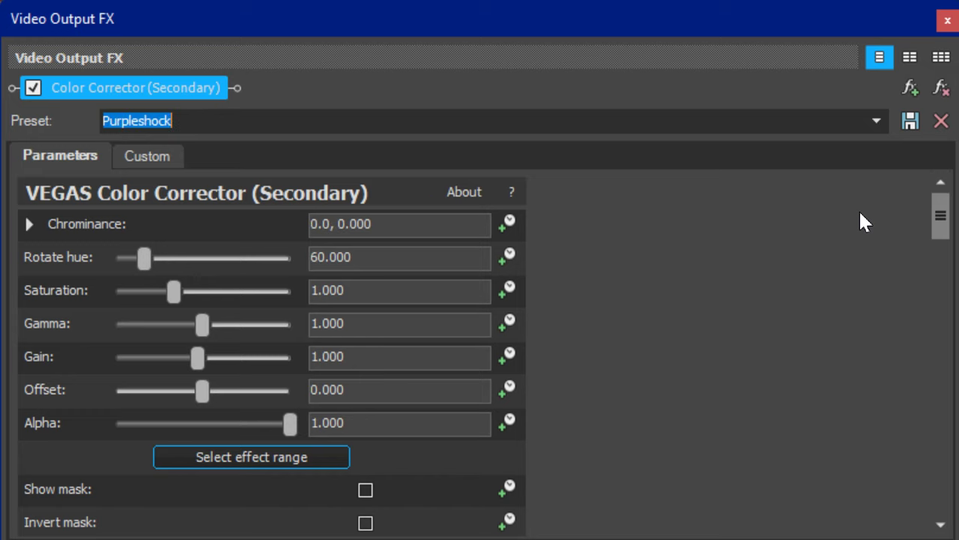
Go through the Color Corrector (Secondary) presets up to Rotate hue 69.000, including Rotate hue 274.286.
key(Down)
key(Down)
key(Down)
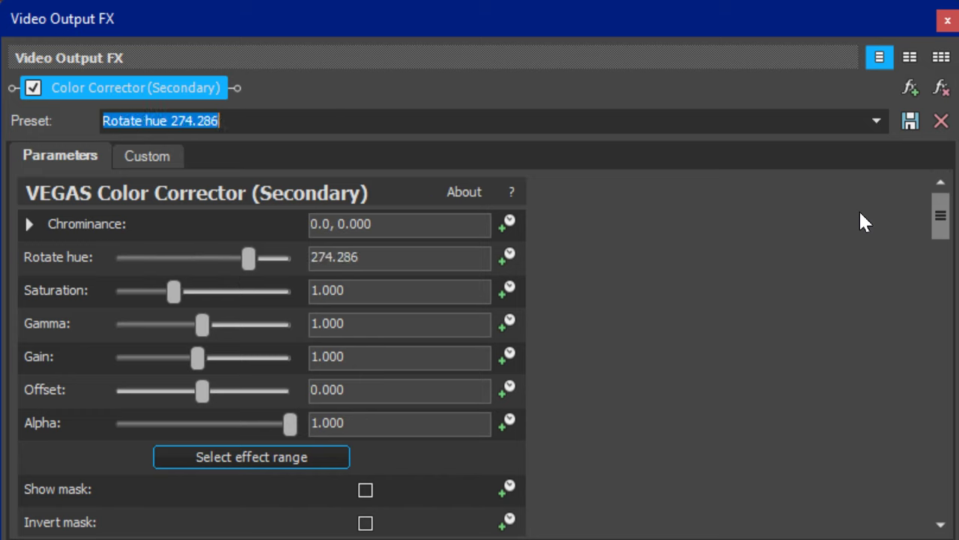
key(Down)
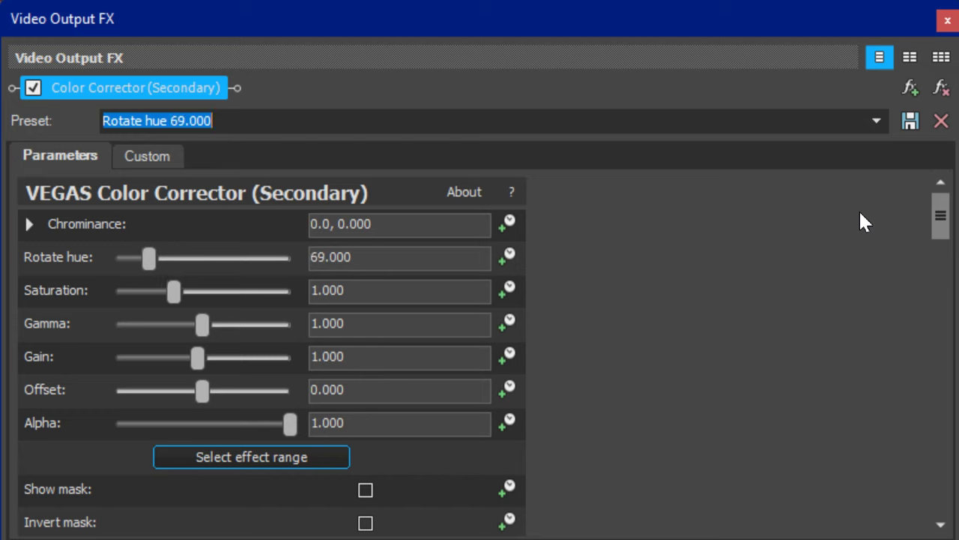
Go through the Color Corrector (Secondary) presets up to Rotate hue: 52.000, including Rotate hue: 247.000.
key(Down)
key(Down)
key(Down)
key(Down)
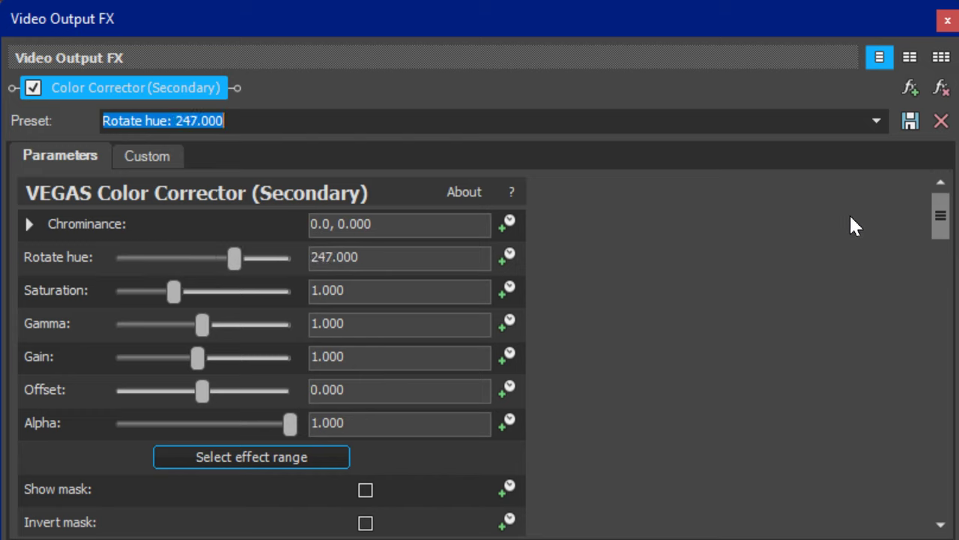
key(Down)
key(Down)
key(Down)
key(Down)
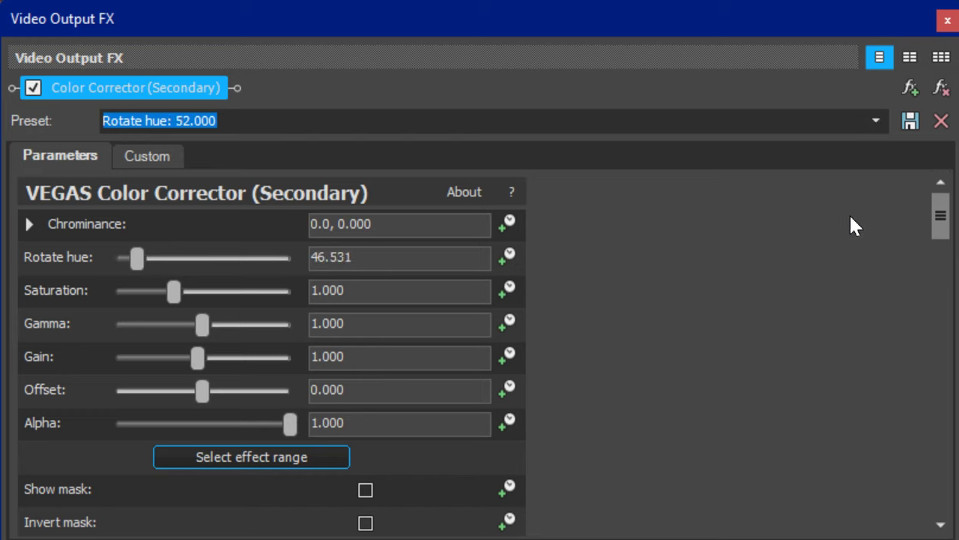
Go through the Color Corrector (Secondary) presets up to Stereoup C B, including S Major.
key(Down)
key(Down)
key(Down)
key(Down)
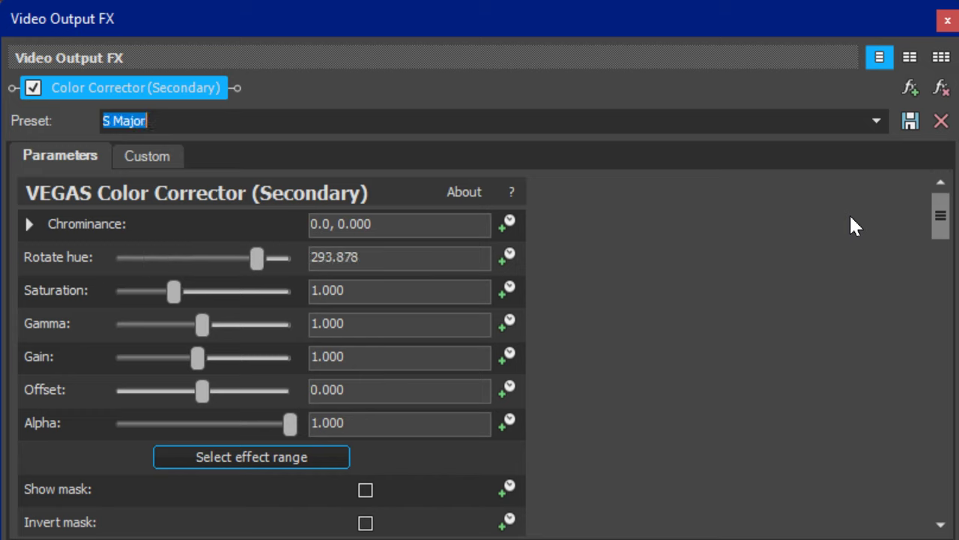
key(Down)
key(Down)
key(Down)
key(Down)
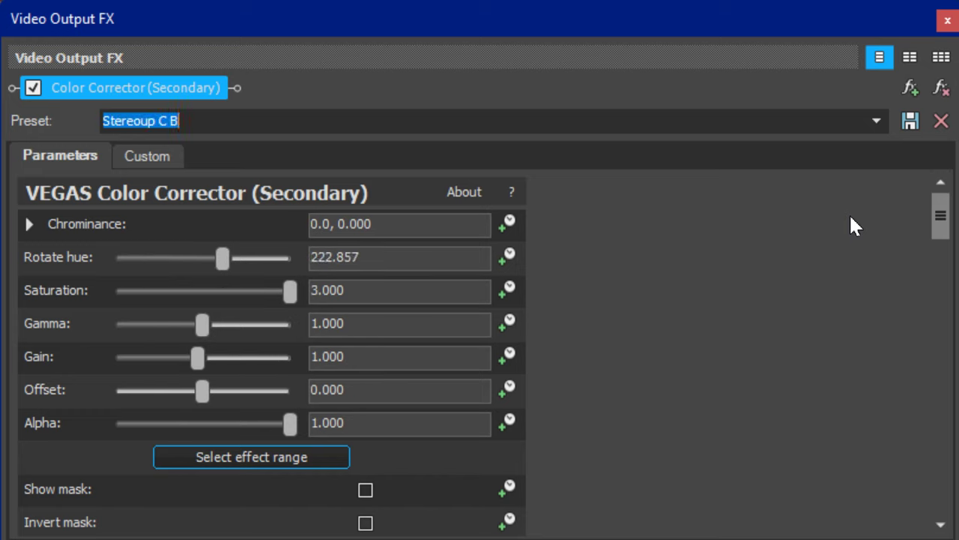
Go through the Color Corrector (Secondary) presets up to Stereoup v8 B, including Stereoup v3.
key(Down)
key(Down)
key(Down)
key(Down)
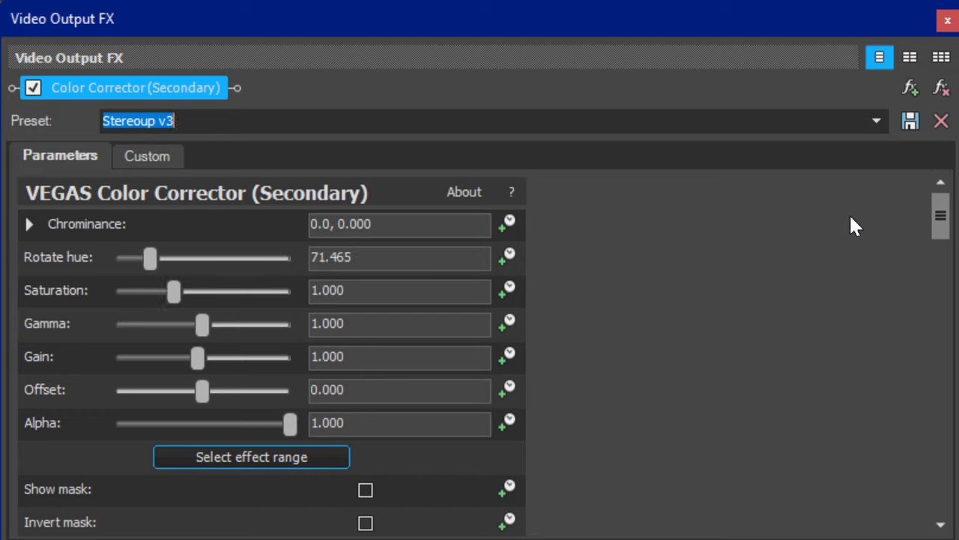
key(Down)
key(Down)
key(Down)
key(Down)
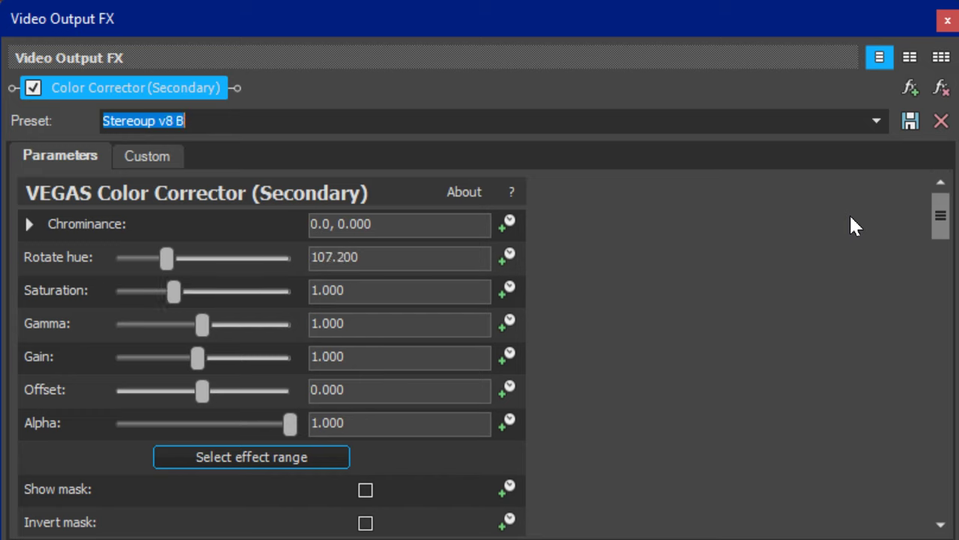
Go through the Color Corrector (Secondary) presets up to Toneup v1, including Thinking X.
key(Down)
key(Down)
key(Up)
key(Up)
key(Up)
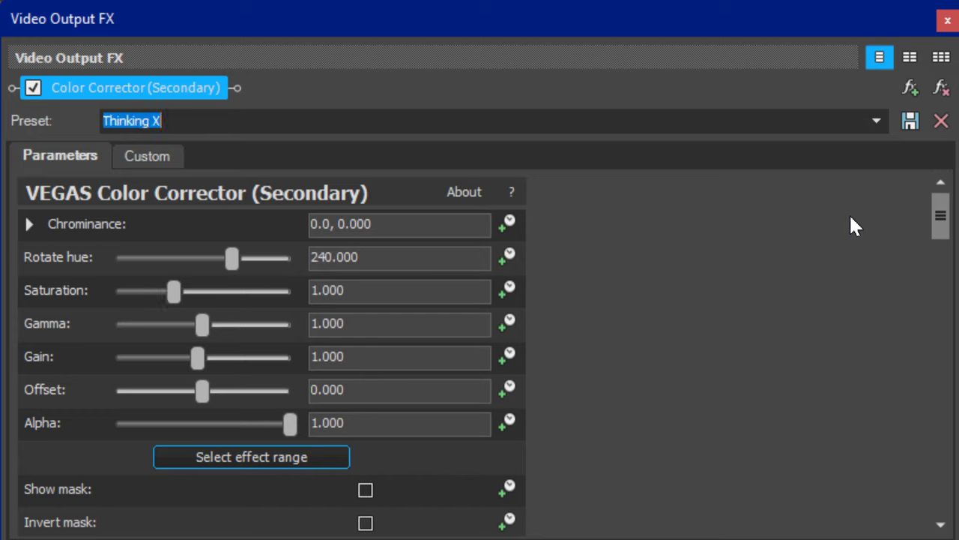
key(Down)
drag(940, 216, 917, 193)
key(Down)
key(Down)
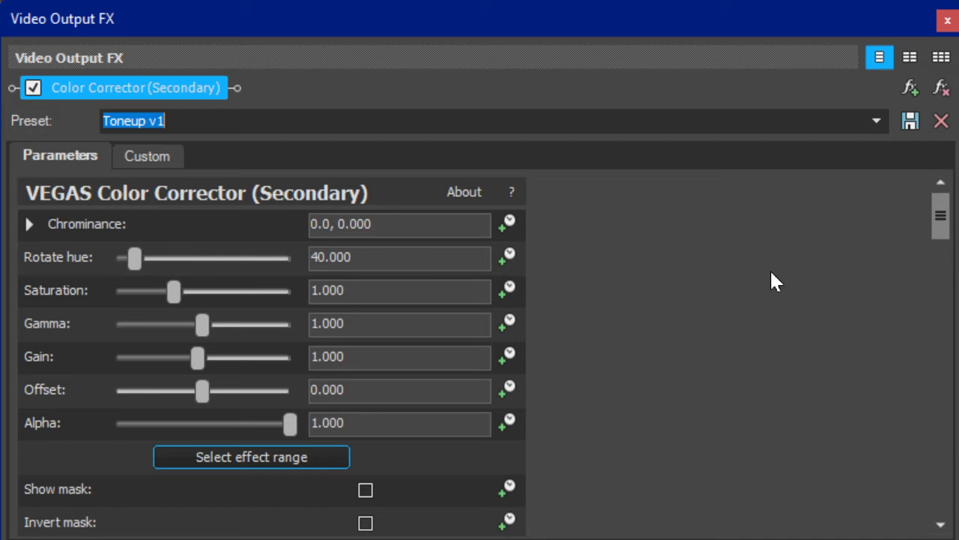
Go through the Color Corrector (Secondary) presets up to X is depressed, including Trackup v6 and X Has A Celery.
key(Down)
key(Down)
key(Down)
key(Down)
key(Down)
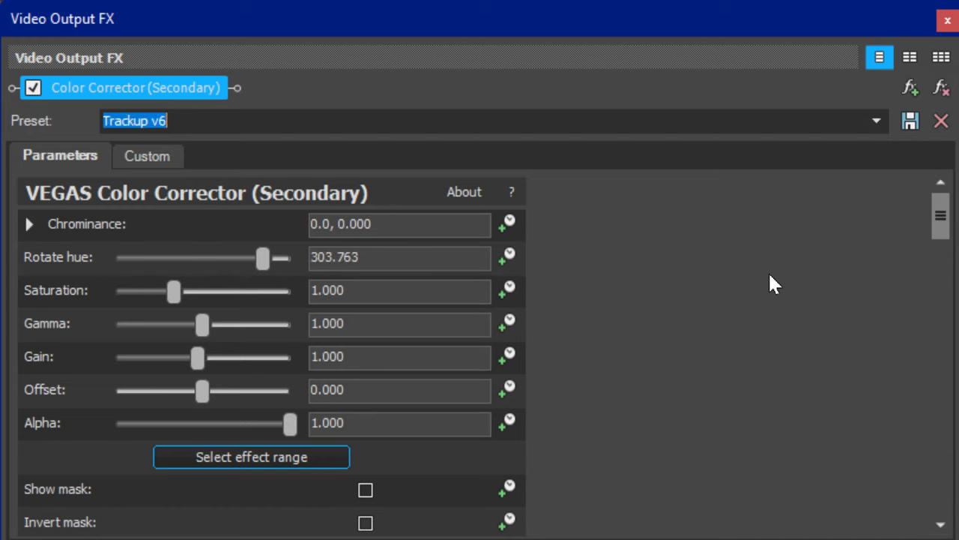
key(Down)
key(Down)
key(Down)
key(Down)
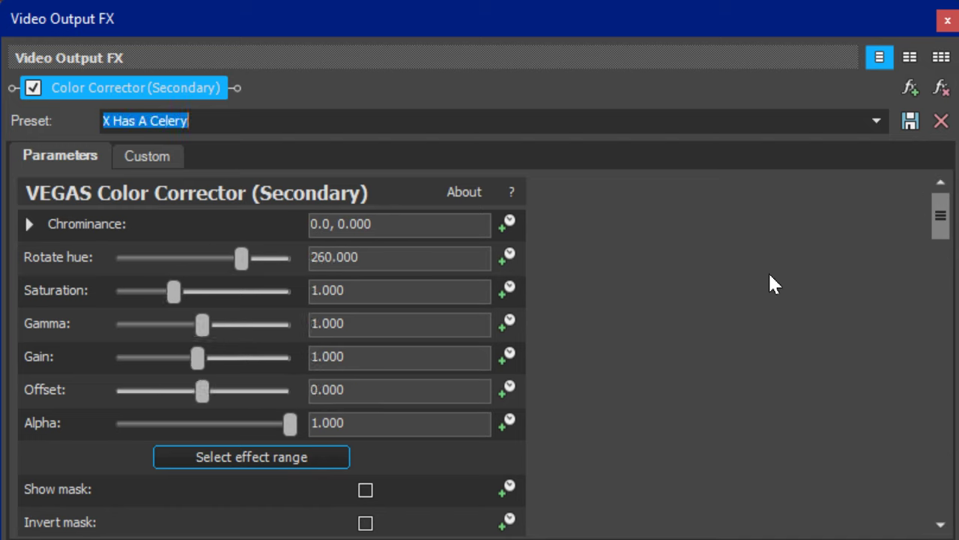
key(Down)
key(Down)
key(Down)
key(Down)
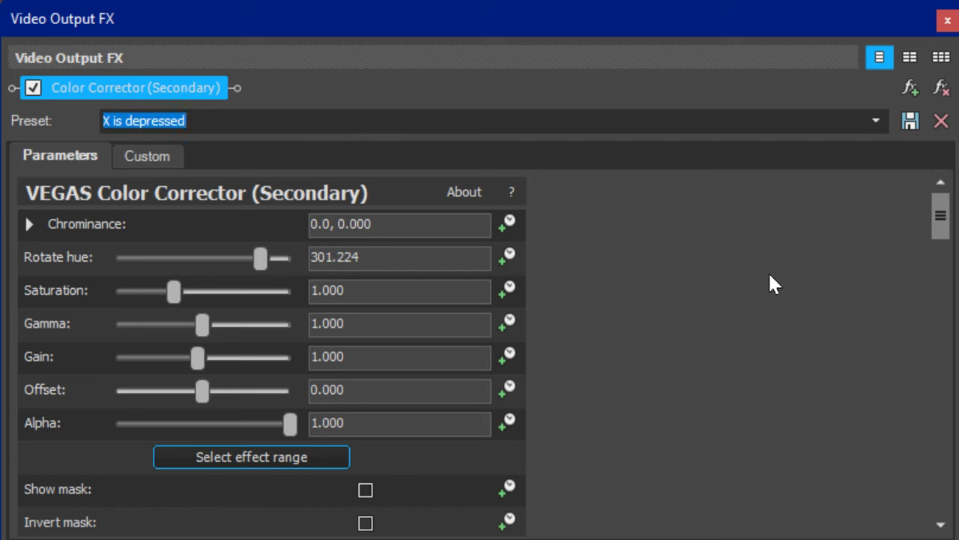
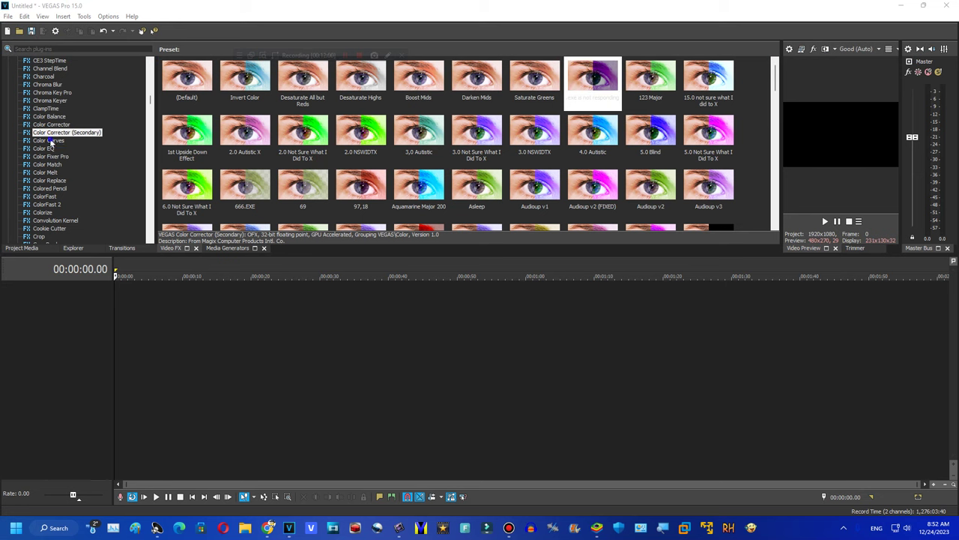
Display the Color Curves presets and open the settings of 100.0 NSWIDTX as a video output effect.
key(Down)
mouse_move(775, 84)
mouse_down()
mouse_move(775, 213)
mouse_move(772, 66)
mouse_up()
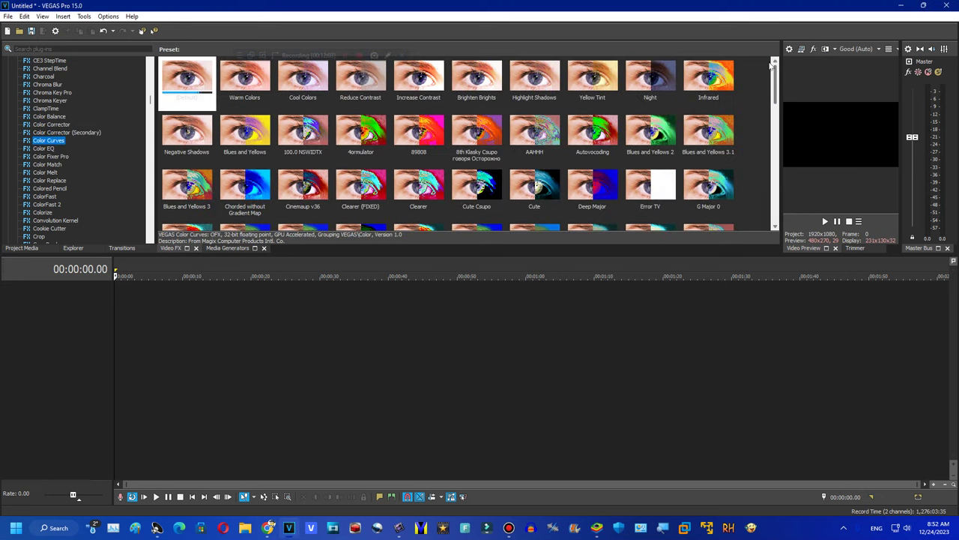
drag(320, 132, 821, 146)
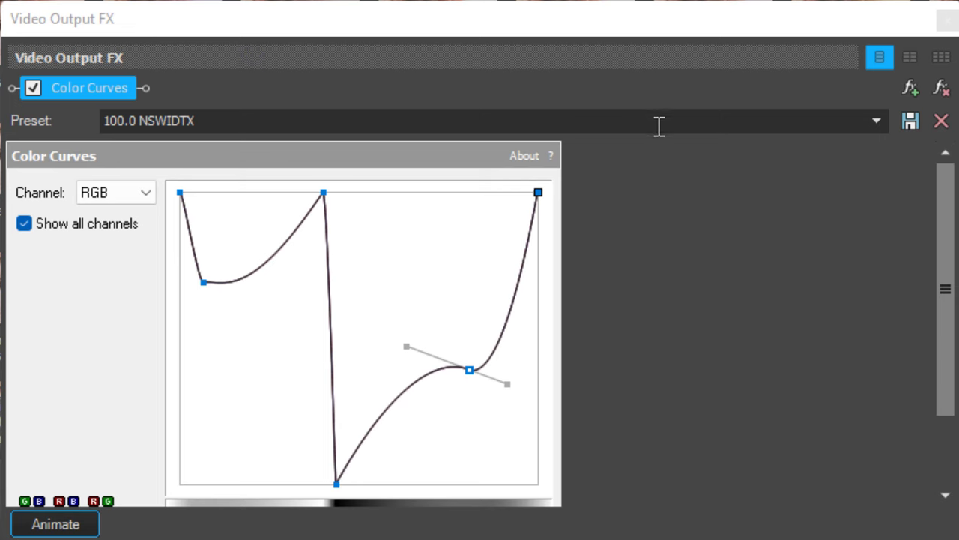
Go through the Color Curves presets from 4ormulator to 89808, with the full curve graph in view.
click(511, 114)
click(561, 124)
click(876, 121)
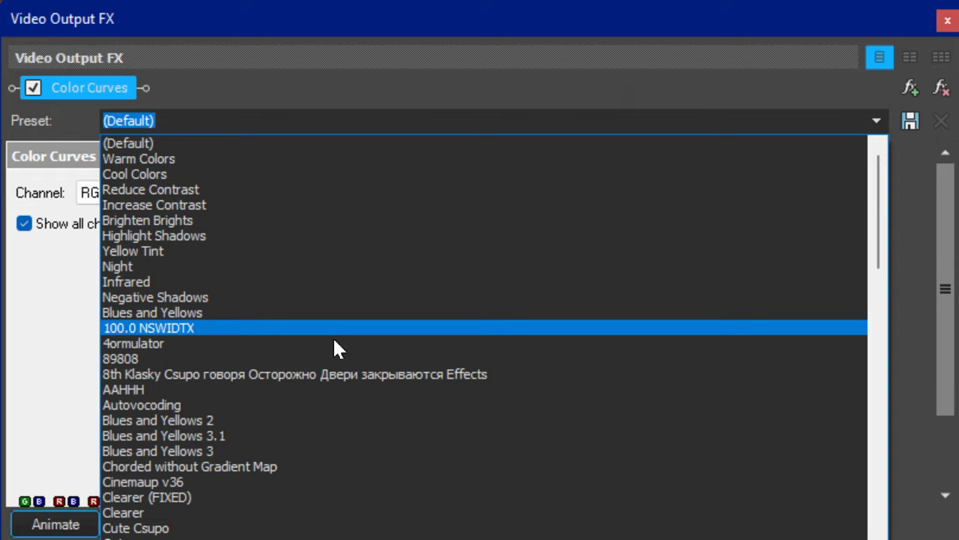
click(325, 344)
drag(942, 392, 940, 420)
scroll(509, 125, down, 2)
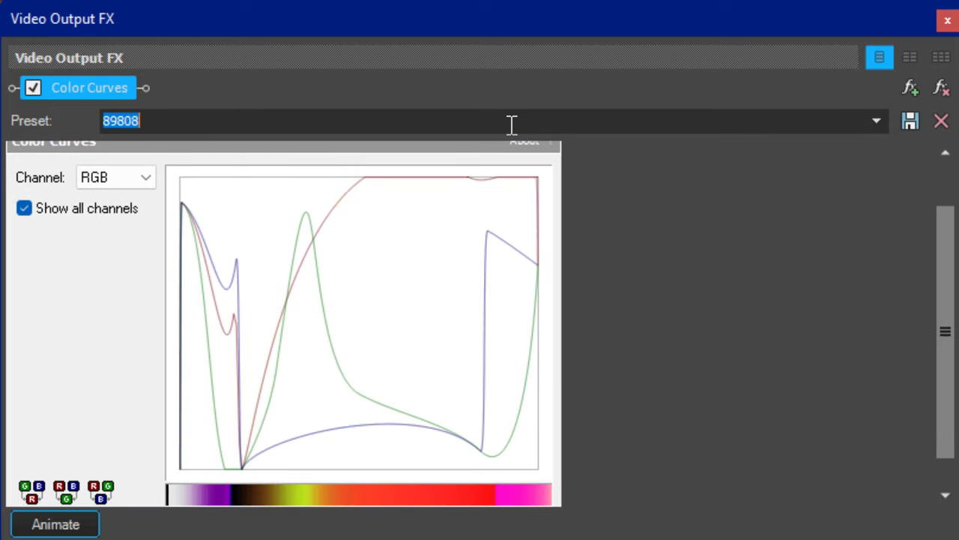
Go through the Color Curves presets from 8th Klasky Csupo up to Blues and Yellows 2.
key(Down)
key(Down)
key(Down)
key(Down)
key(Down)
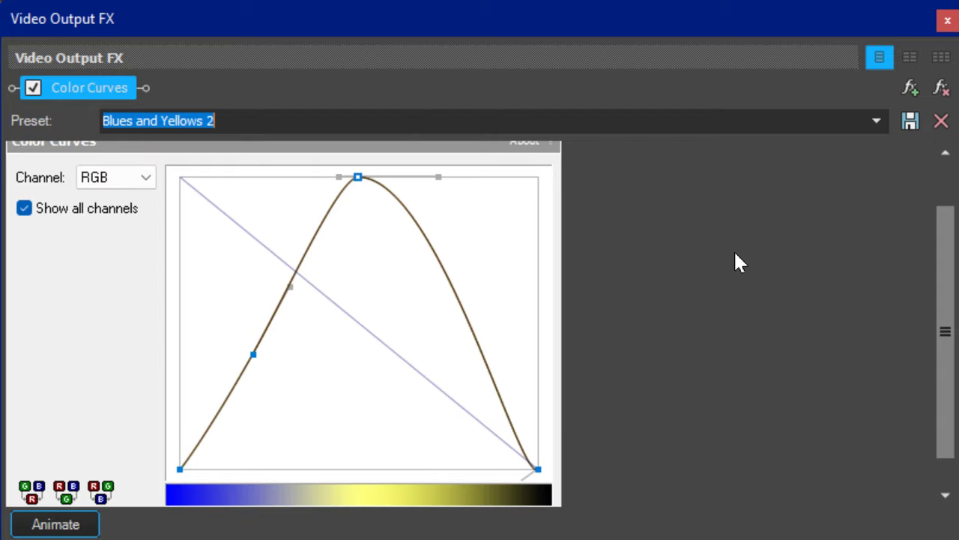
Go through the Color Curves presets up to Error TV, including Clearer (FIXED).
key(Down)
key(Down)
key(Down)
key(Down)
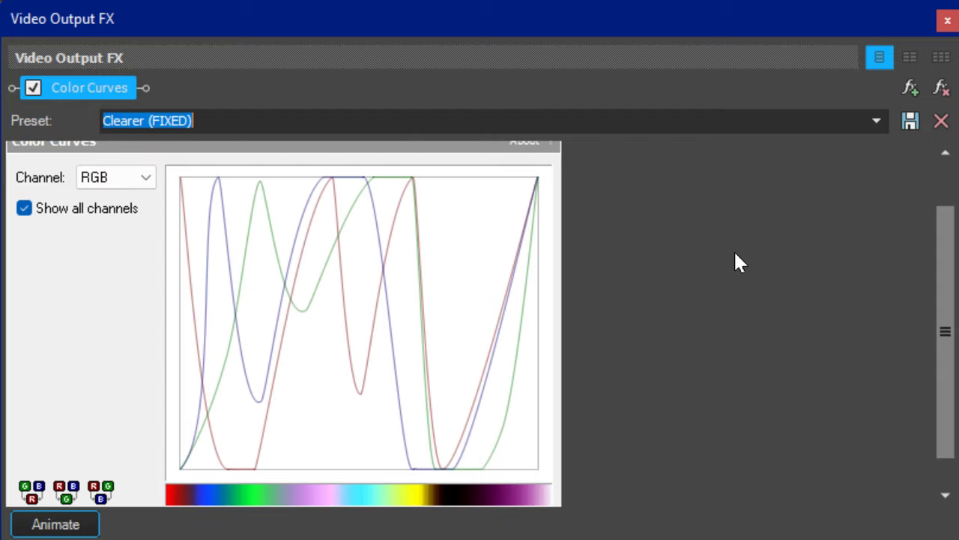
key(Down)
key(Down)
key(Down)
key(Down)
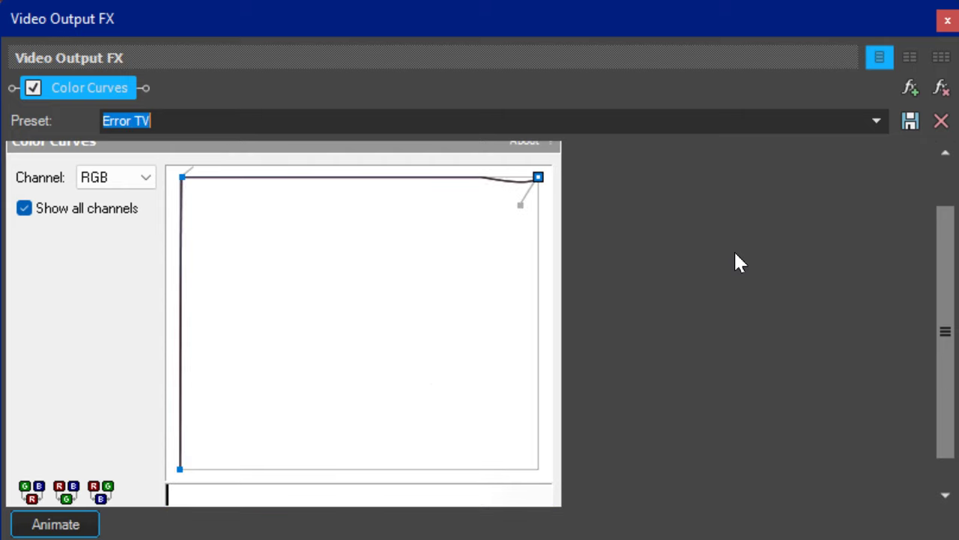
Go through the Color Curves presets from G Major 0 up to G Major 4 (Vegas 9.0).
key(Down)
key(Down)
key(Down)
key(Down)
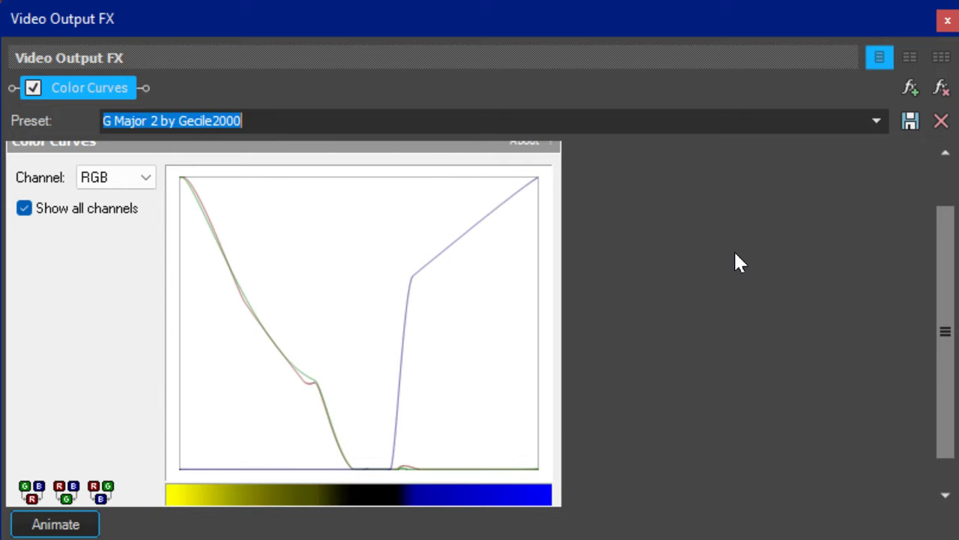
key(Down)
key(Down)
key(Down)
key(Down)
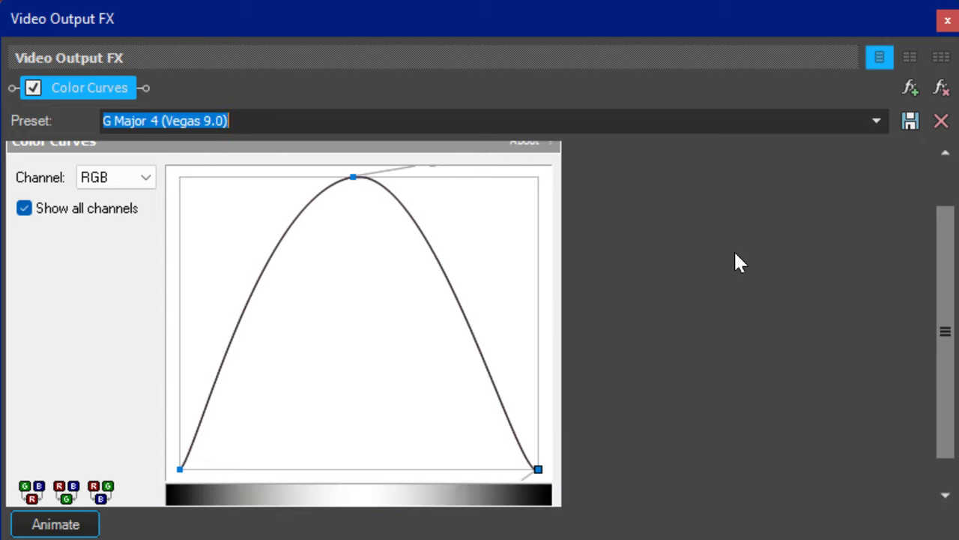
Go through the Color Curves presets that follow G Major 4 (Vegas 9.0), up to G Major 5 (FIXED).
key(Down)
key(Down)
key(Down)
key(Down)
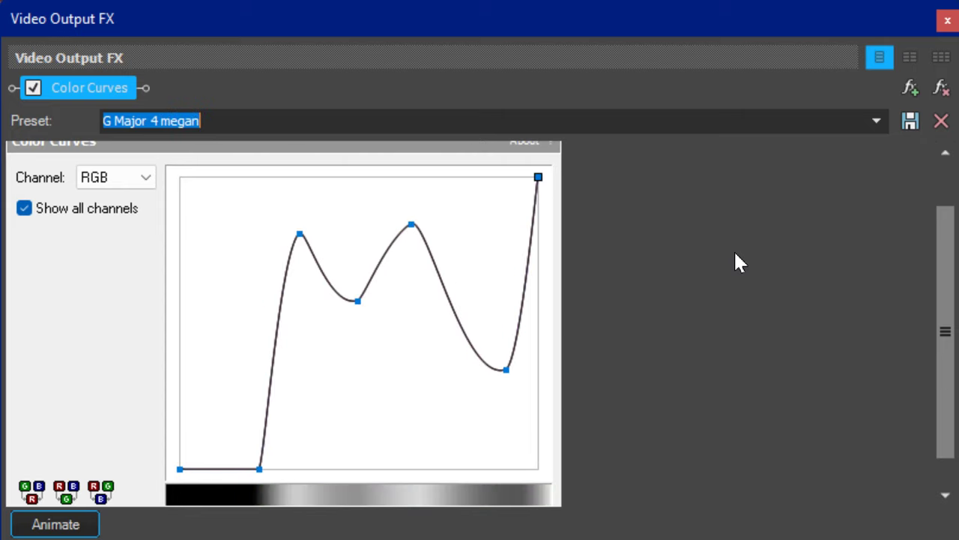
key(Down)
key(Down)
key(Down)
key(Down)
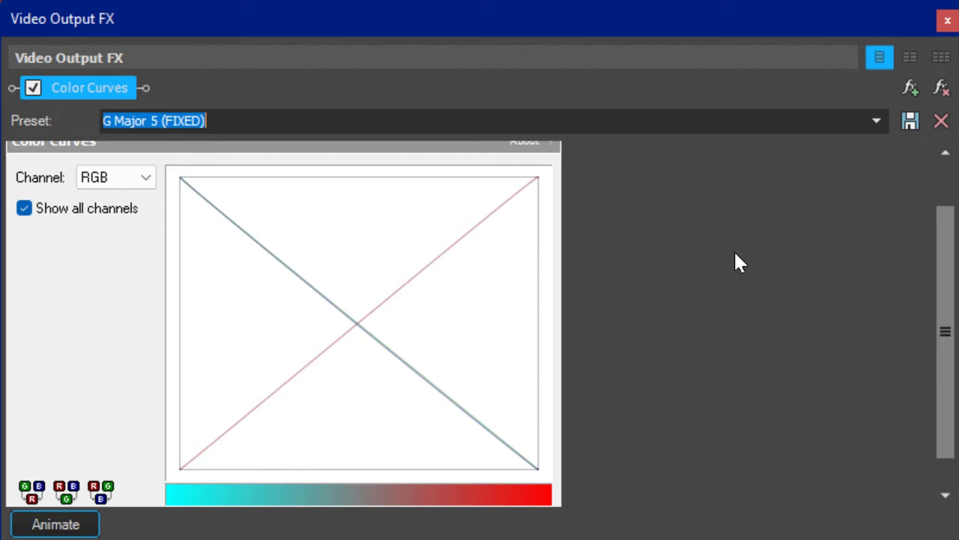
Go through the Color Curves presets up to Half G Major 4, including G Major 616.
key(Down)
key(Down)
key(Down)
key(Down)
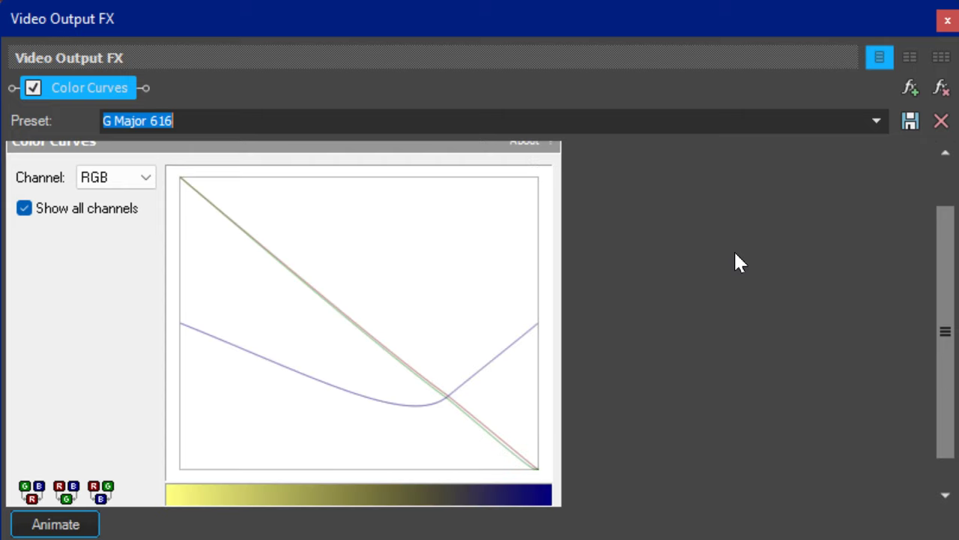
key(Down)
key(Down)
key(Down)
key(Down)
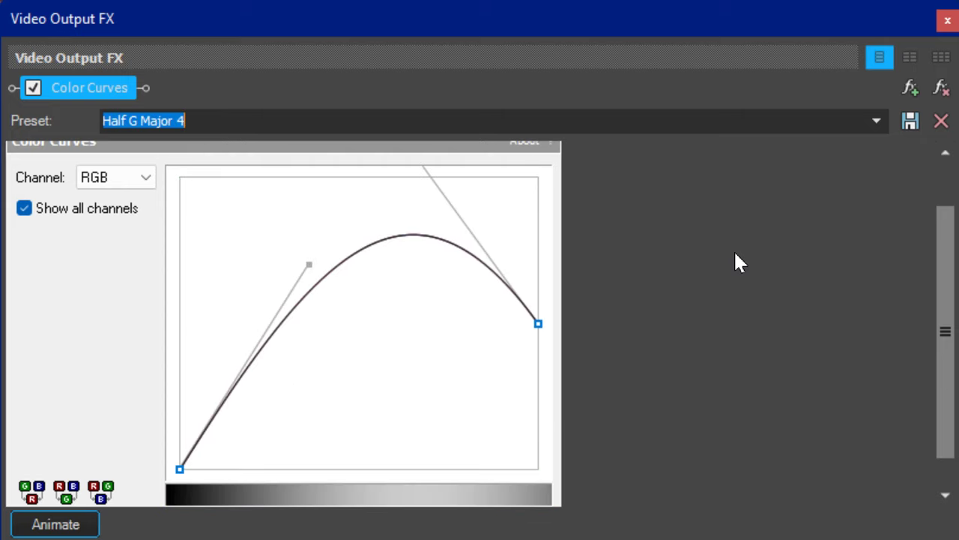
Go through the Color Curves presets up to Lincolnup v1, including Invert 2.
key(Down)
key(Down)
key(Down)
key(Down)
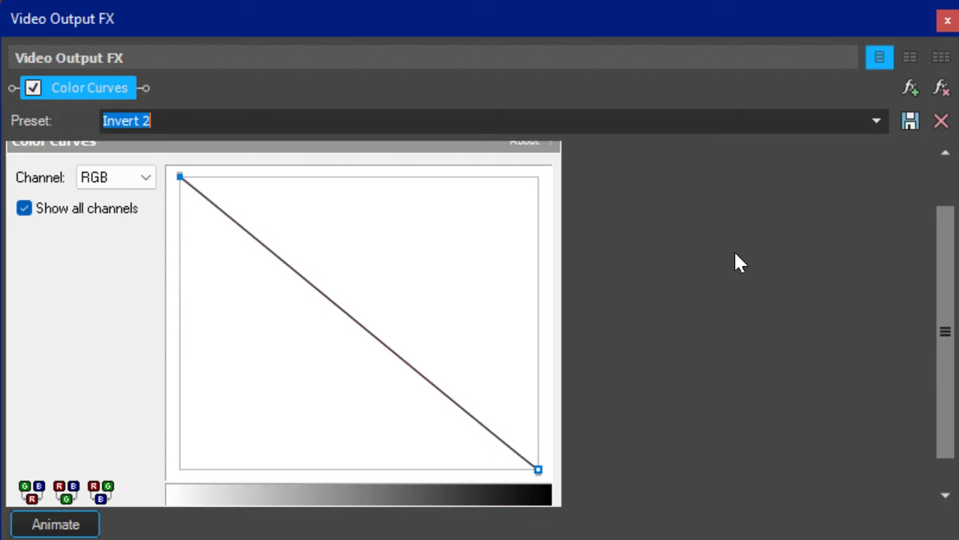
key(Down)
key(Down)
key(Down)
key(Down)
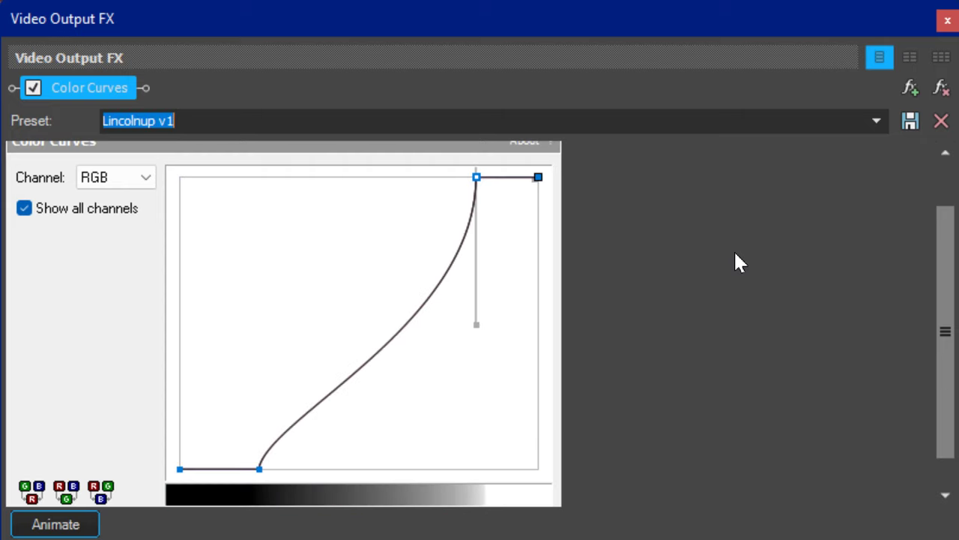
Go through the Color Curves presets up to red, including Real G Major 116.
key(Down)
key(Down)
key(Down)
key(Down)
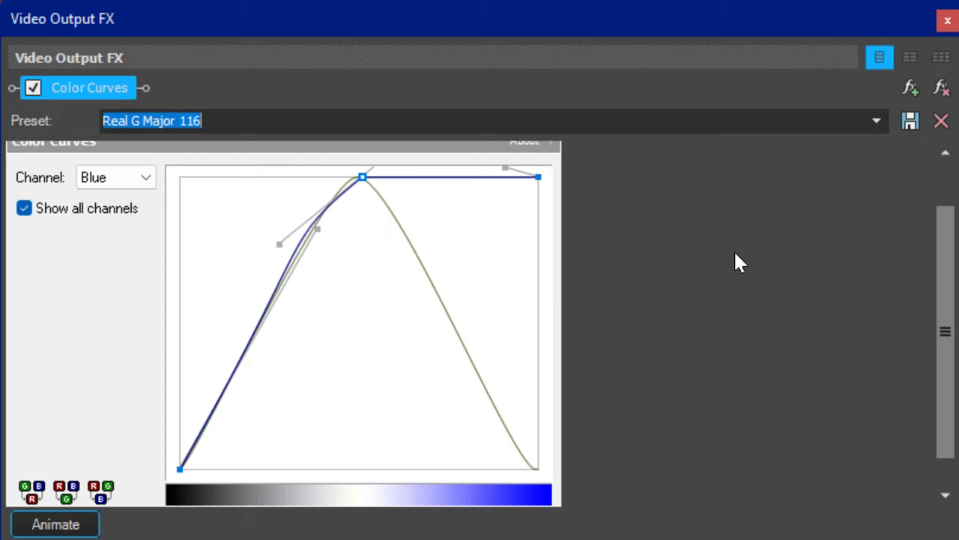
key(Down)
key(Down)
key(Down)
key(Down)
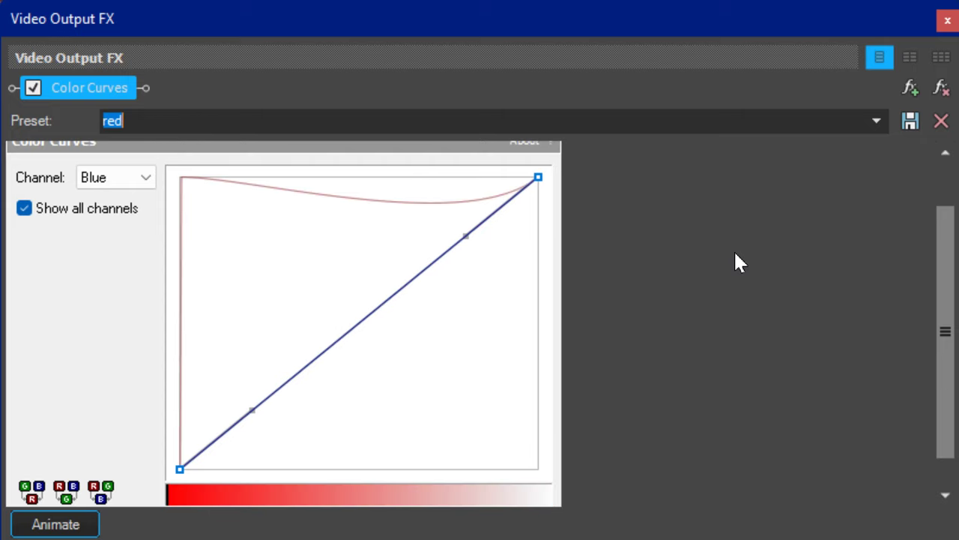
Go through the Color Curves presets up to S-14, including RGB to BGR without Channel Blend C.
key(Down)
key(Down)
key(Down)
key(Down)
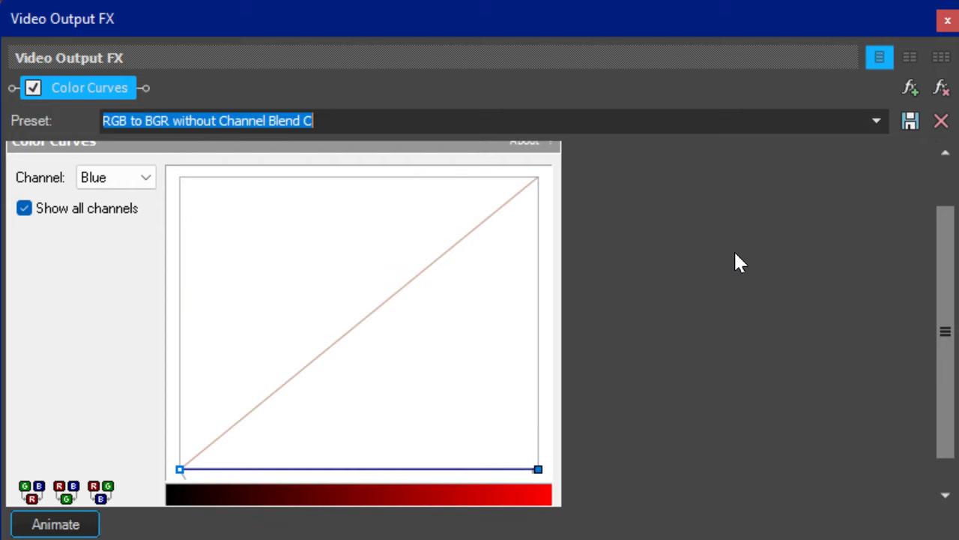
key(Down)
key(Down)
key(Down)
key(Down)
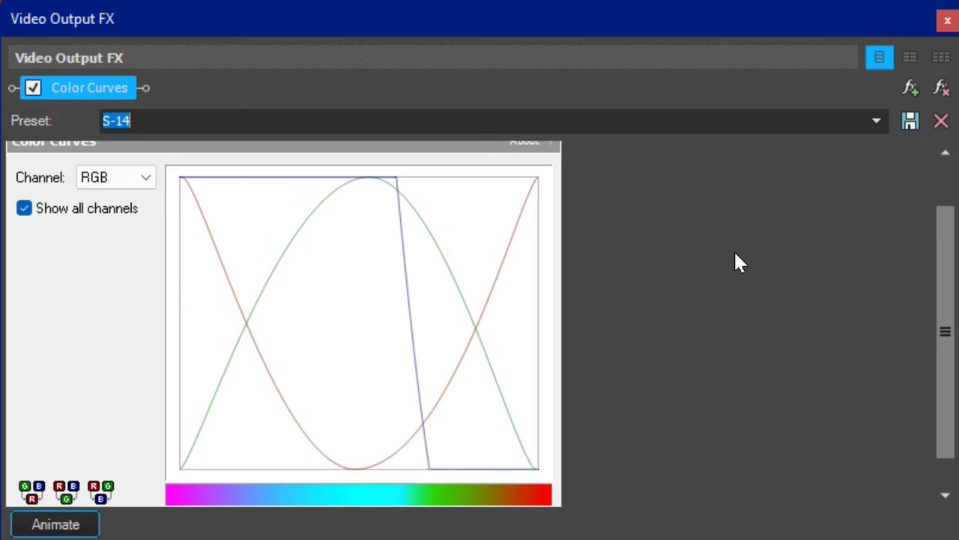
Go through the Color Curves presets up to Videoup v14, including Total Wreck.
key(Down)
key(Down)
key(Down)
key(Down)
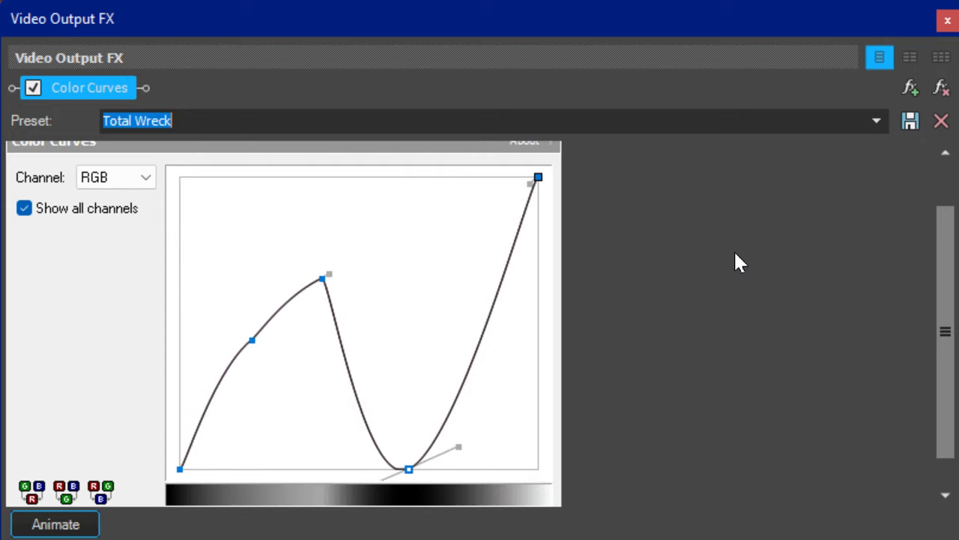
key(Down)
key(Down)
key(Down)
key(Down)
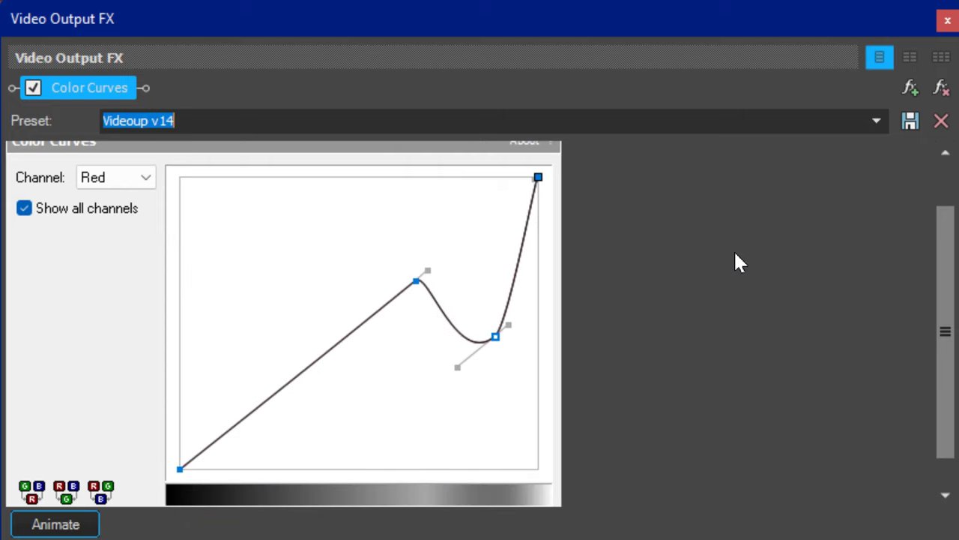
Go through the last Color Curves presets, including What am I doing Part 1.1.
key(Down)
key(Down)
key(Down)
key(Down)
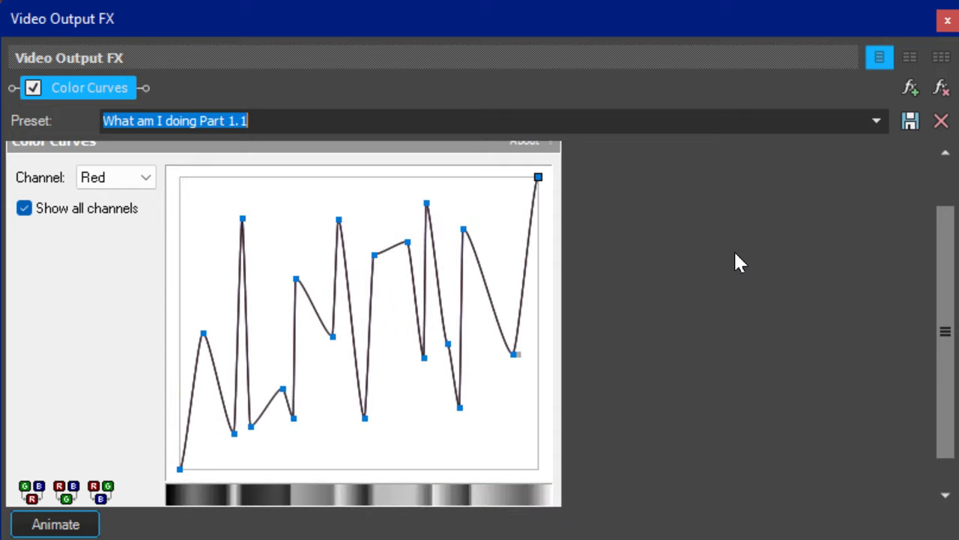
key(Down)
key(Down)
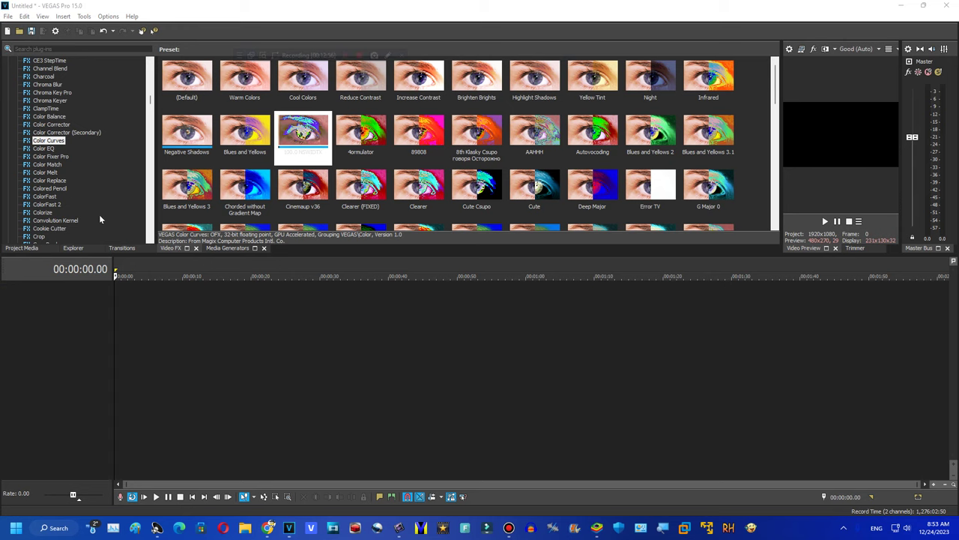
Display the preset thumbnails of Color Fixer Pro, Color Match, Color Melt and Color Replace one after another.
click(58, 157)
click(58, 164)
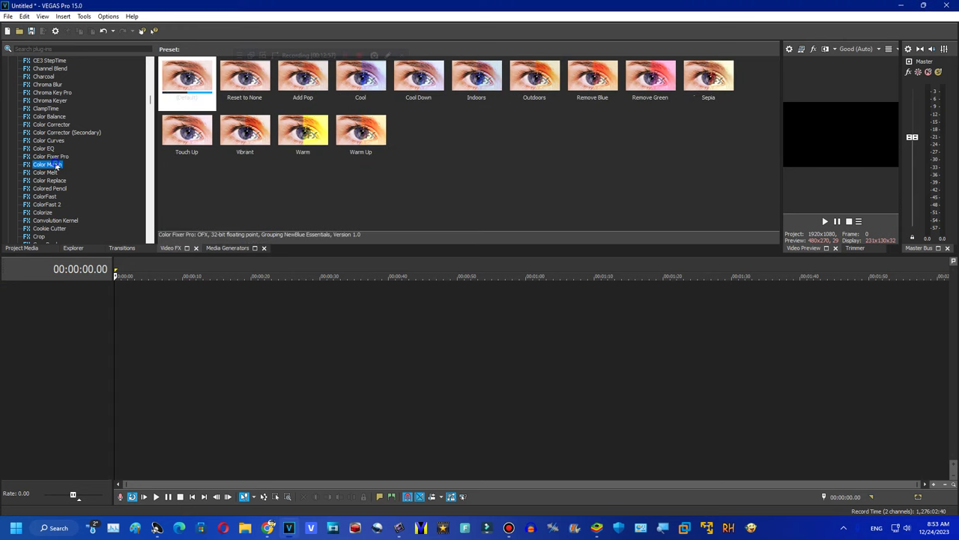
click(58, 172)
click(58, 181)
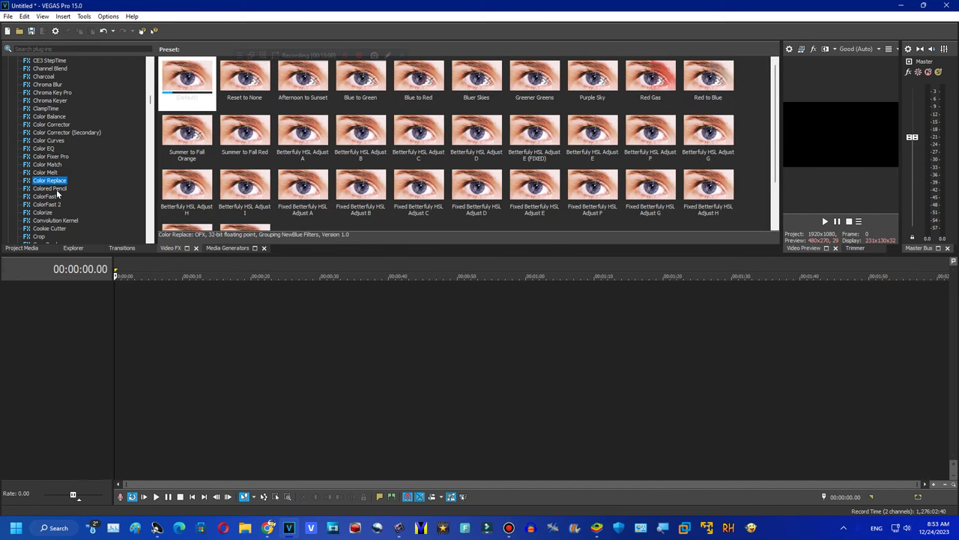
Apply Color Replace's Fixed Betterfuly HSL Adjust A preset to the video output, and switch to Fixed Betterfuly HSL Adjust B.
scroll(352, 150, down, 1)
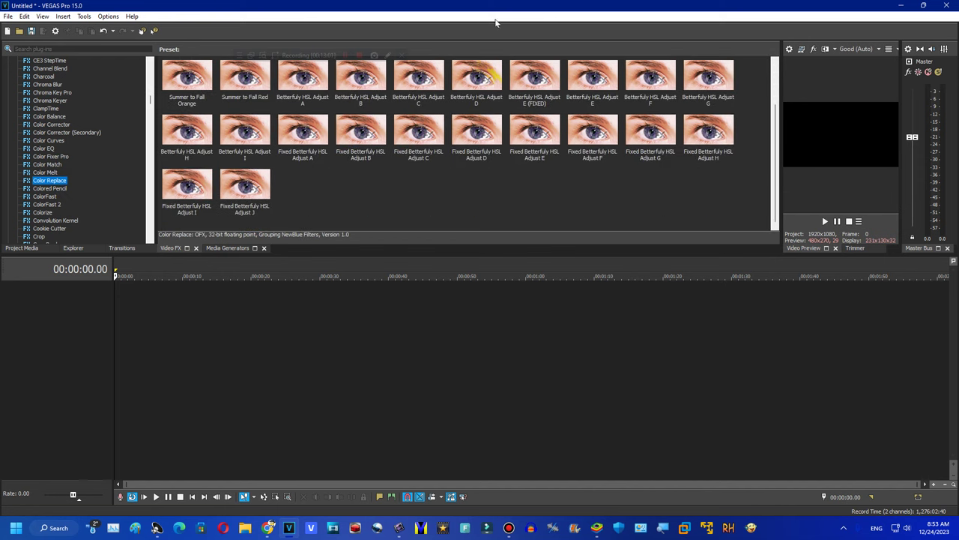
drag(303, 134, 438, 160)
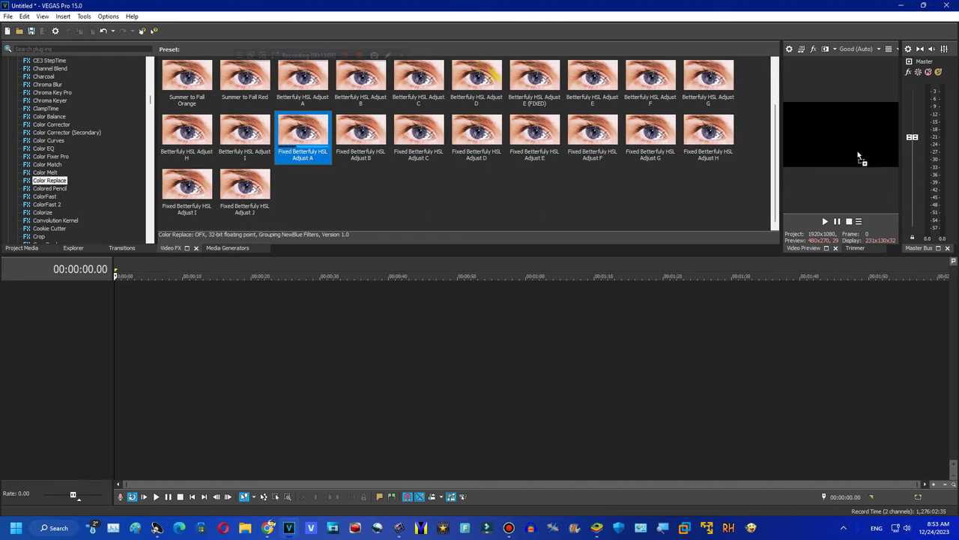
drag(860, 157, 859, 157)
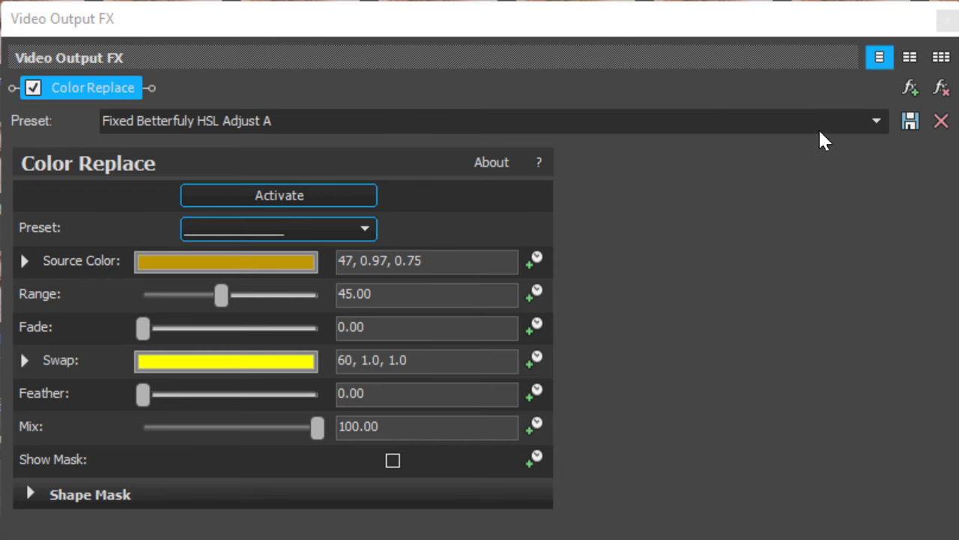
click(874, 127)
click(409, 467)
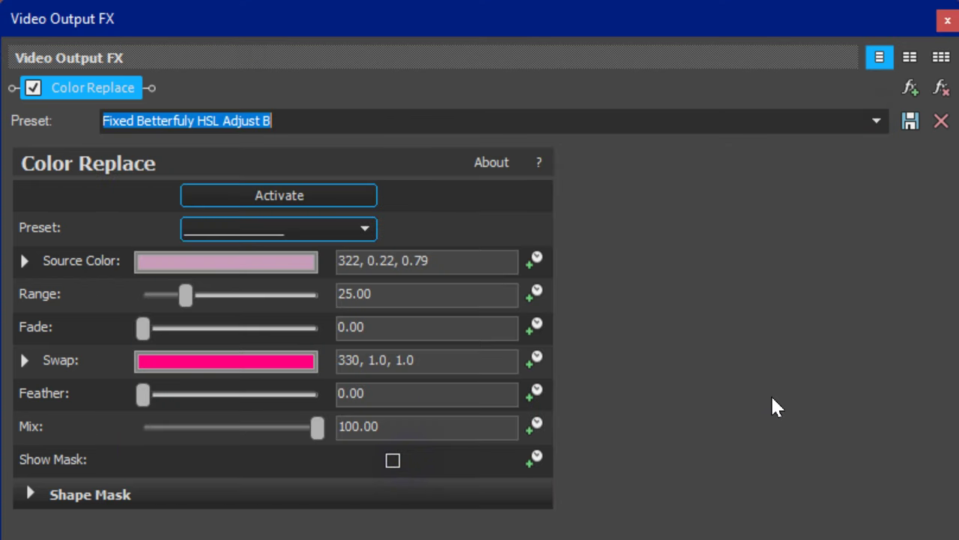
Go through the remaining Fixed Betterfuly HSL Adjust presets of Color Replace, from C to J.
key(Down)
key(Down)
key(Down)
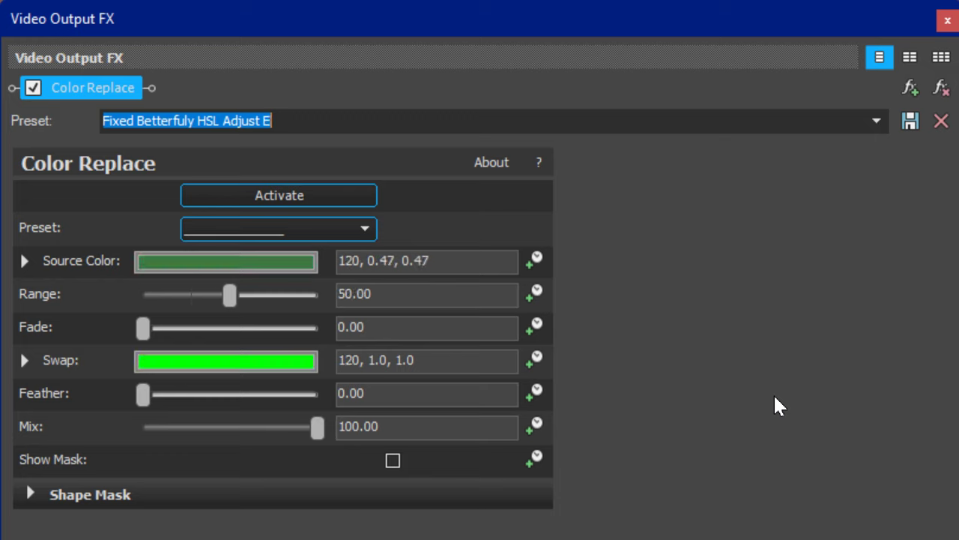
key(Down)
key(Down)
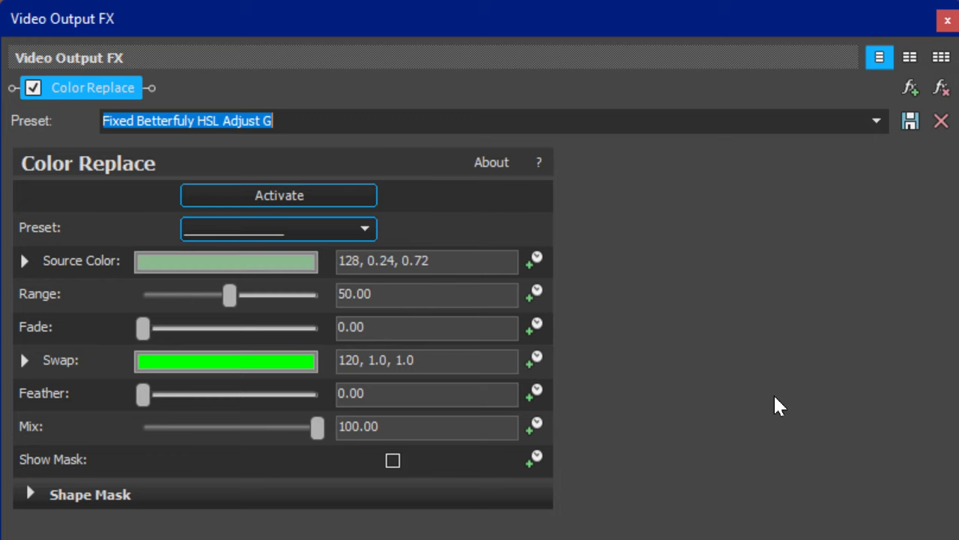
key(Down)
key(Down)
key(Down)
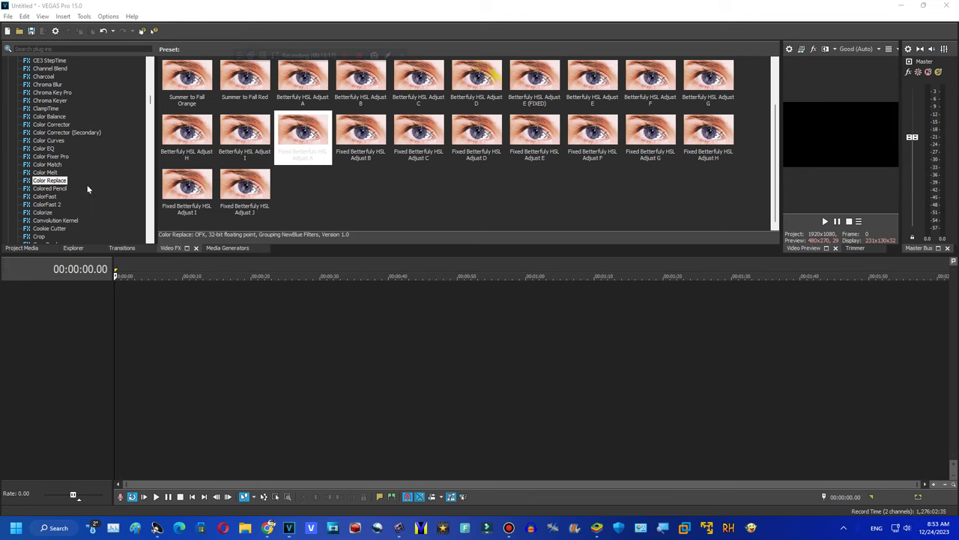
Display the preset thumbnails of Colored Pencil, ColorFast, ColorFast 2 and Colorize one after another.
key(Down)
key(Down)
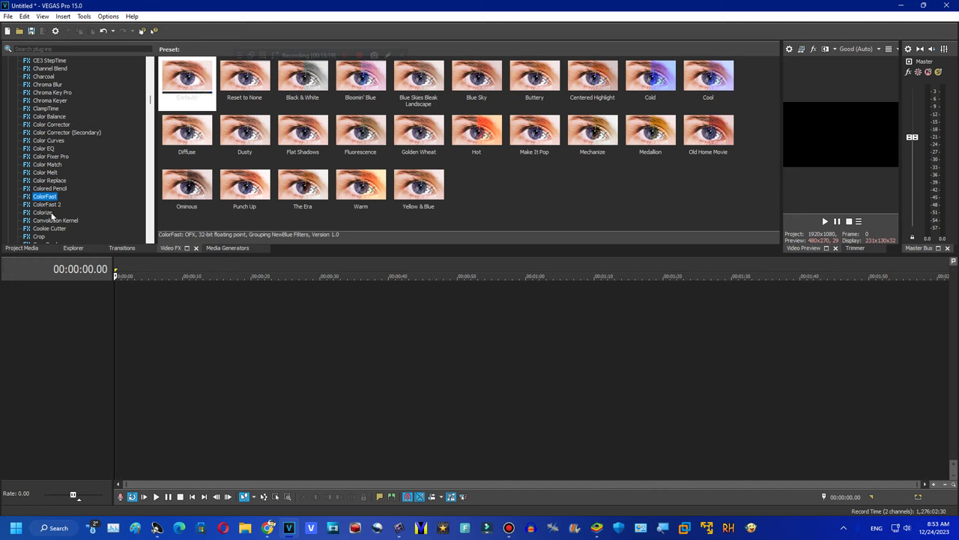
click(47, 206)
click(43, 212)
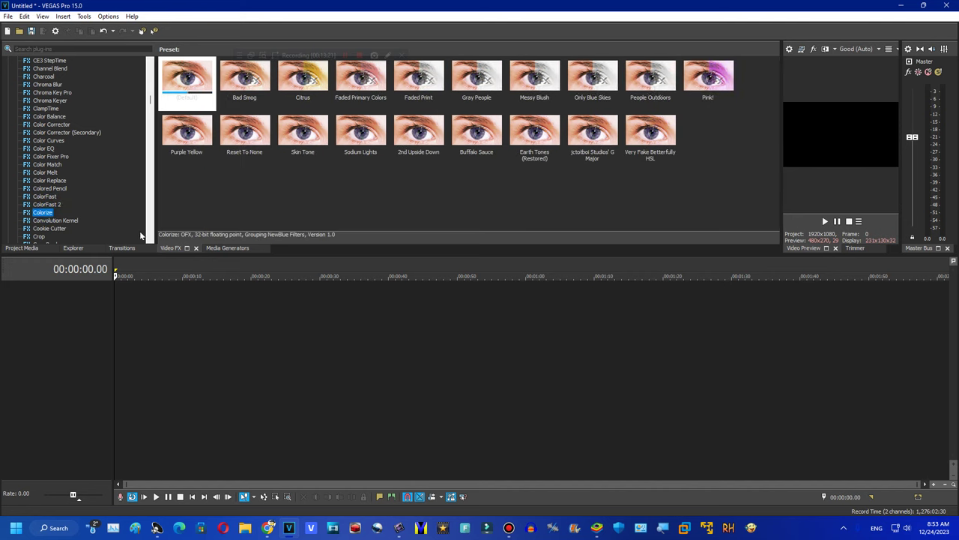
Show the Colorize settings of Earth Tones (Restored), jctotboi Studios' G Major and Very Fake Betterfully HSL on the video output.
drag(547, 155, 801, 145)
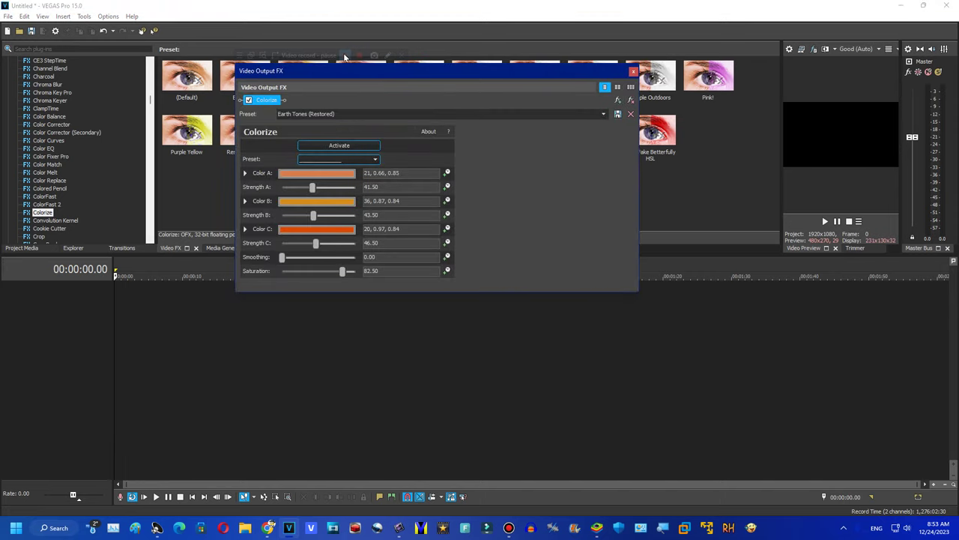
click(345, 56)
click(604, 114)
click(603, 114)
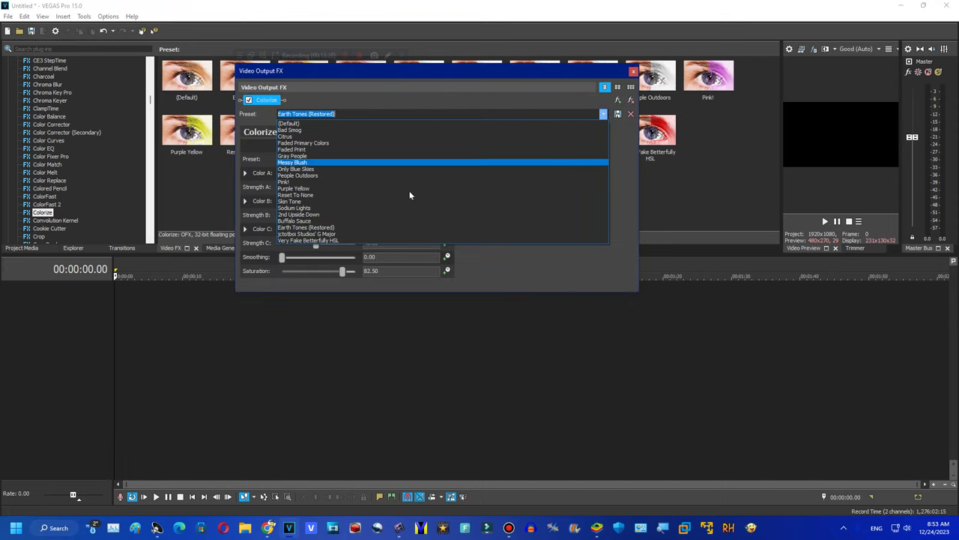
click(368, 233)
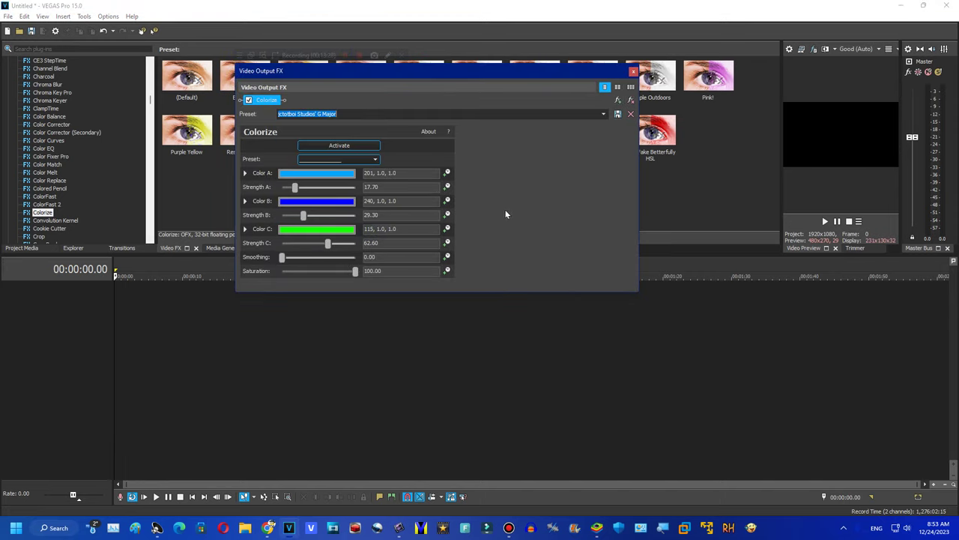
key(Down)
click(629, 103)
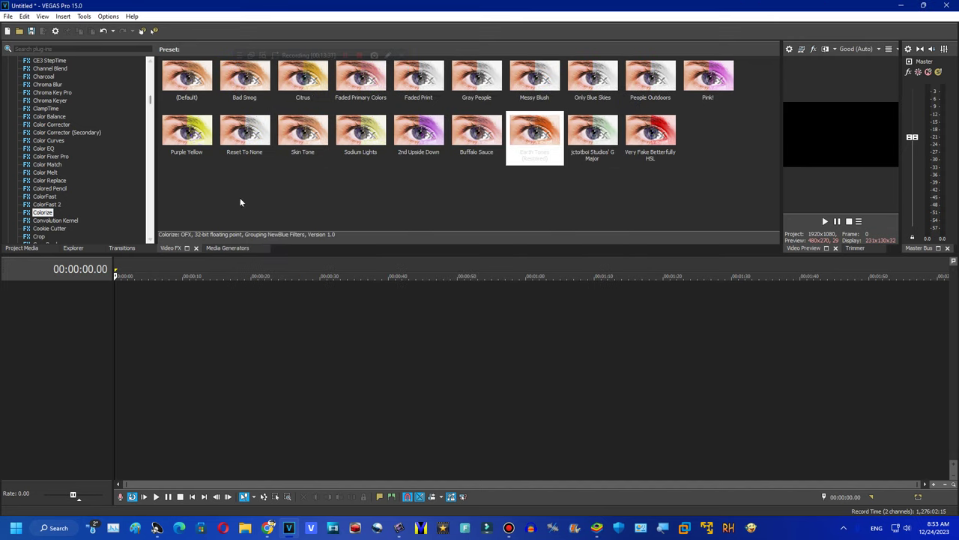
Show the settings of the Colorize presets 2nd Upside Down and Buffalo Sauce, and remove the effect.
double_click(418, 131)
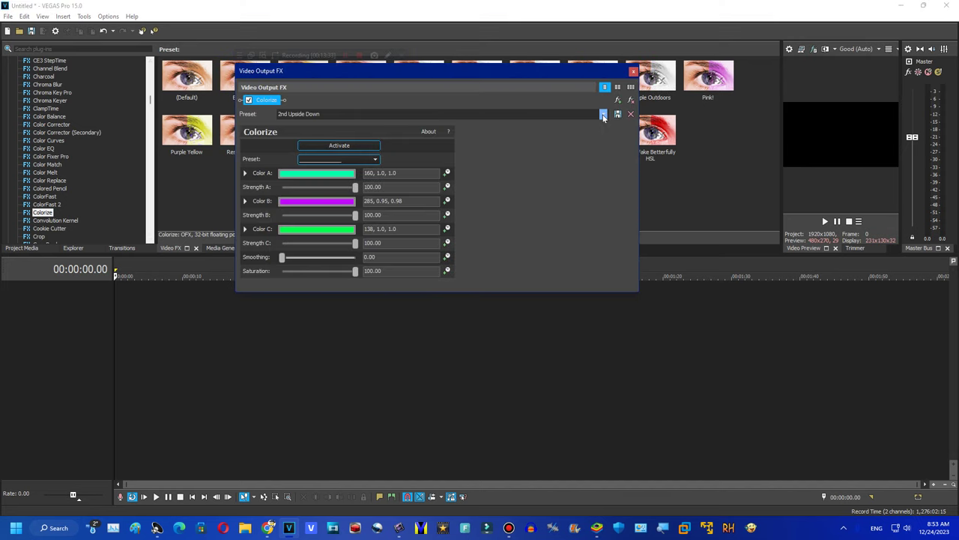
click(603, 115)
click(359, 217)
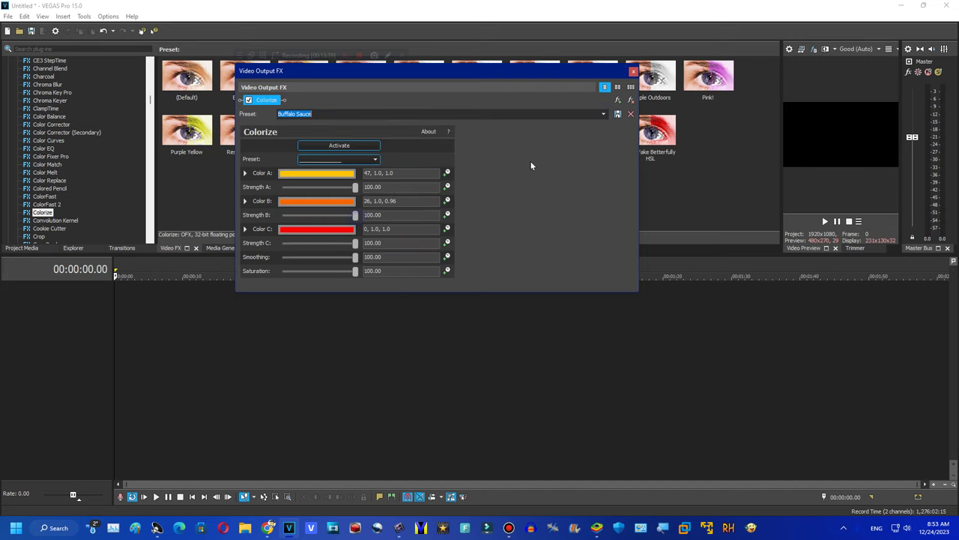
click(630, 101)
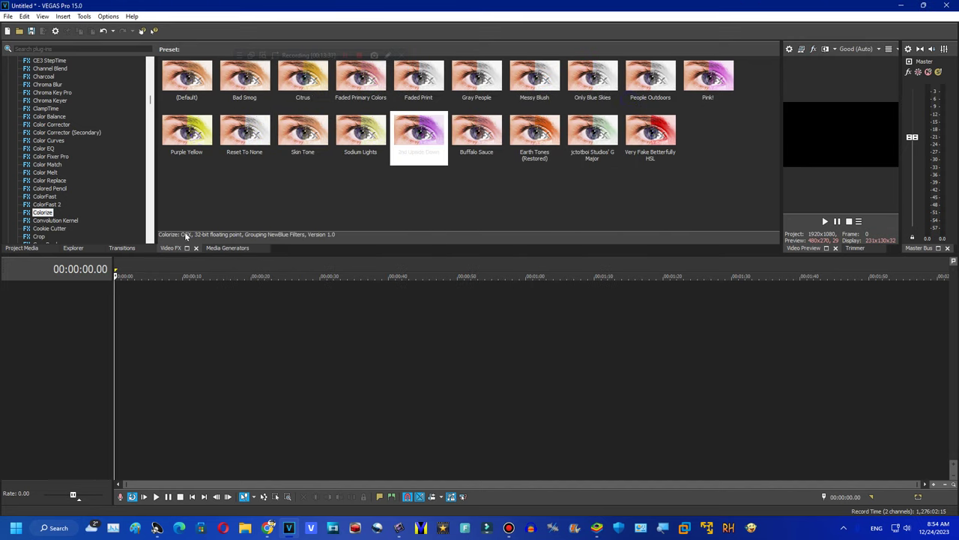
Go through the custom Convolution Kernel presets on the video output, from Blur'2 to Windows Movie Maker Sony Vegas.
click(152, 239)
scroll(90, 187, down, 2)
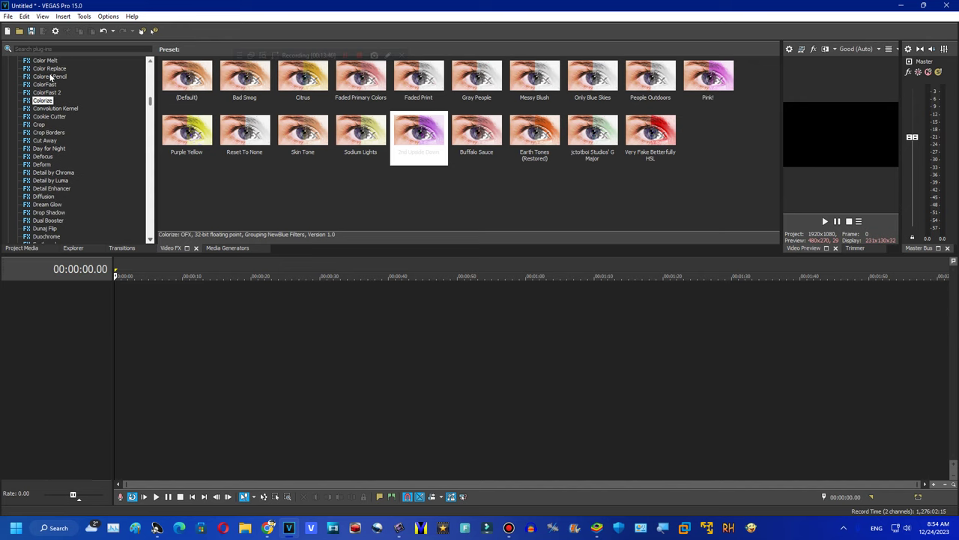
click(54, 108)
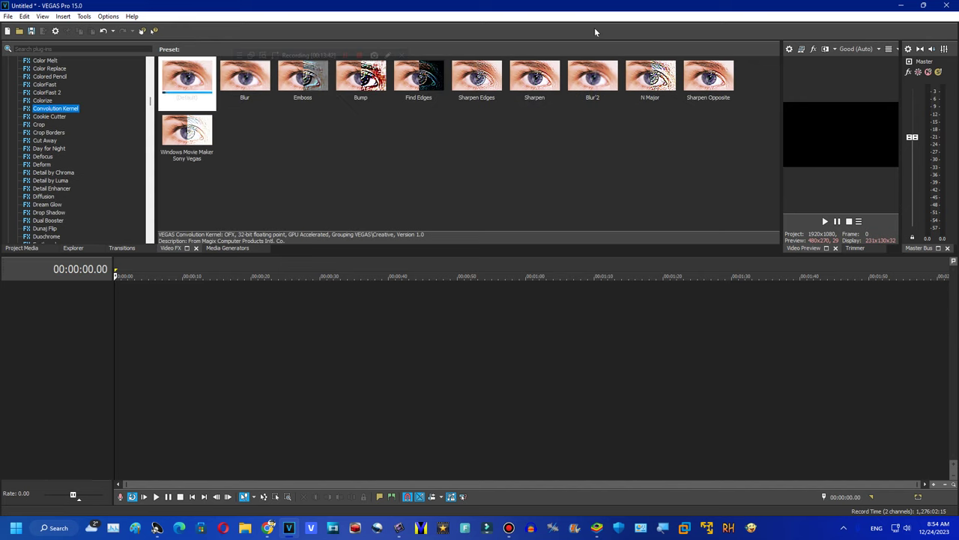
drag(592, 75, 817, 134)
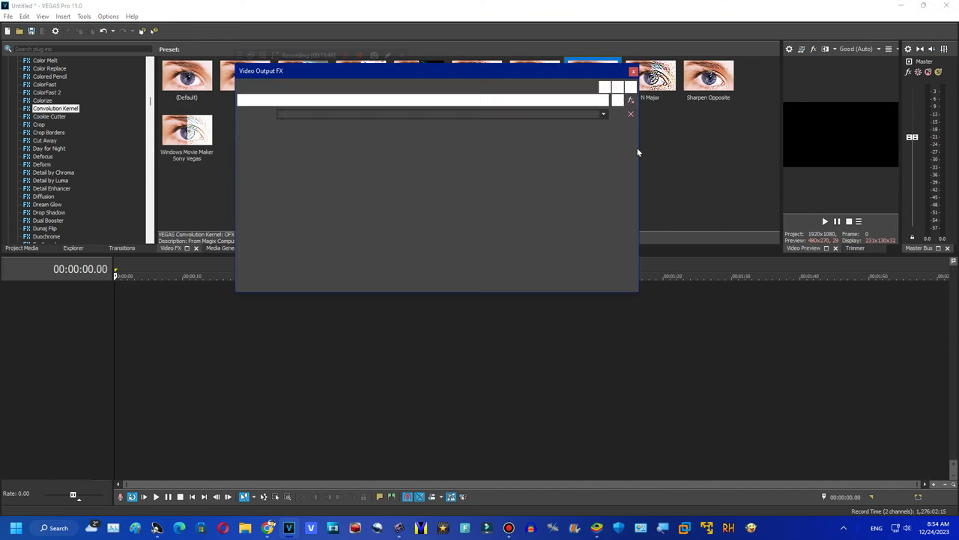
click(604, 114)
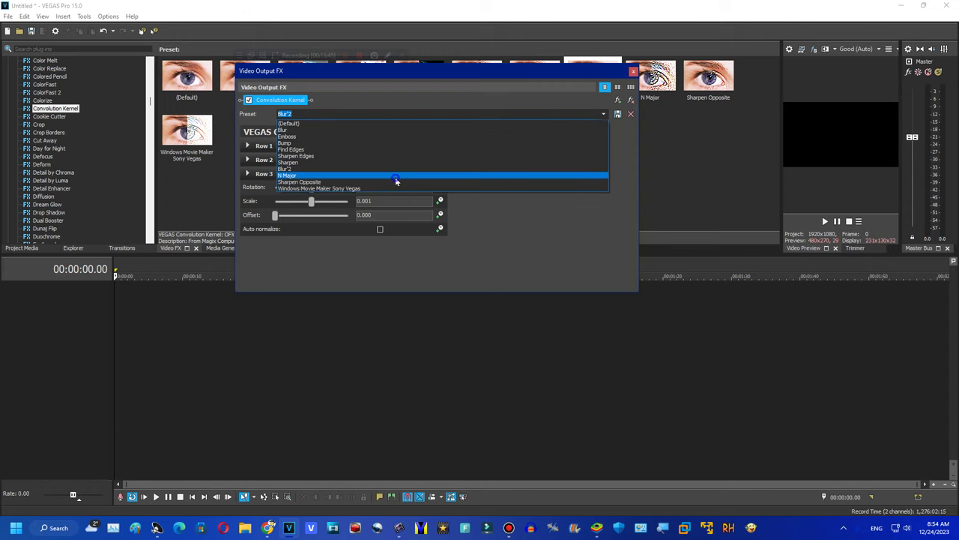
click(395, 177)
key(Down)
key(Down)
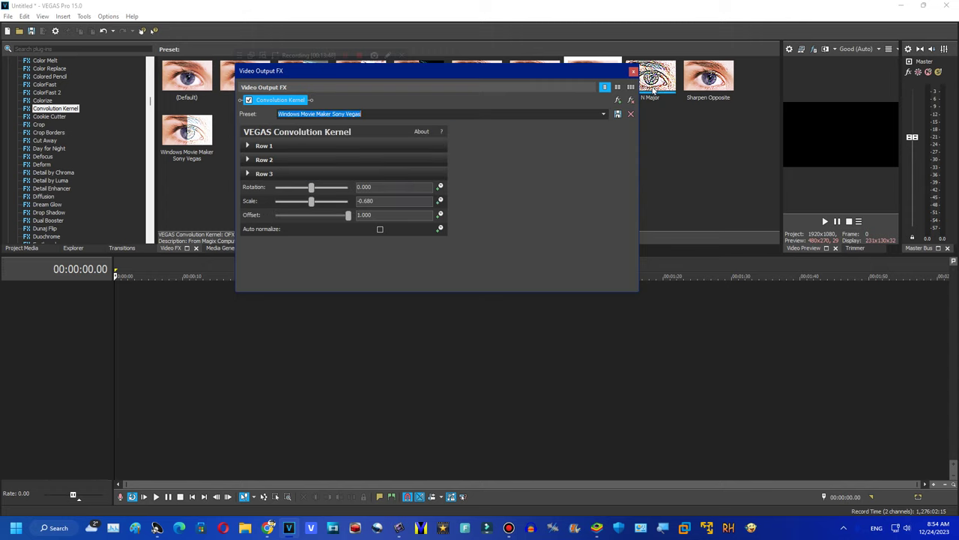
click(633, 70)
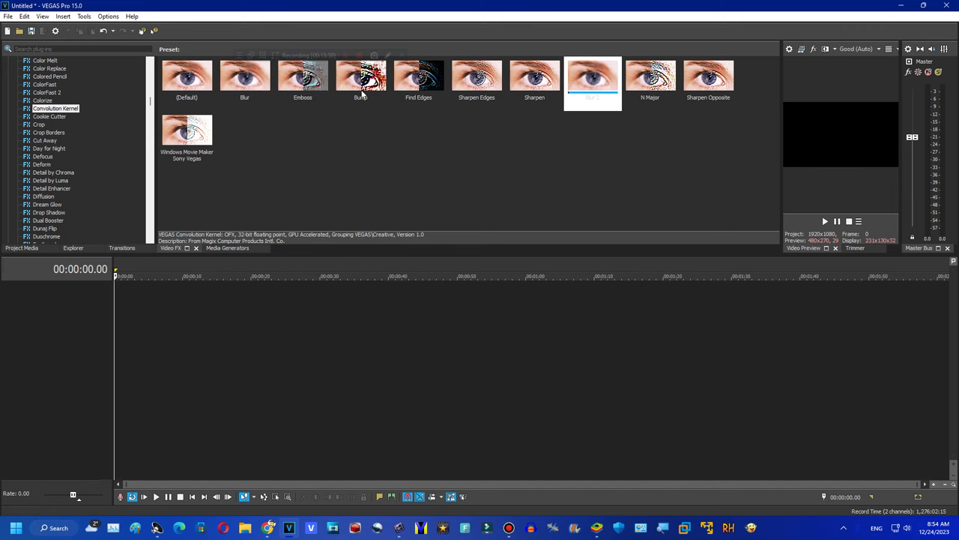
Go through the custom Cookie Cutter presets on the video output, from 4ormulator v39 through Angie's Purple Glass to Baby Major.
key(Down)
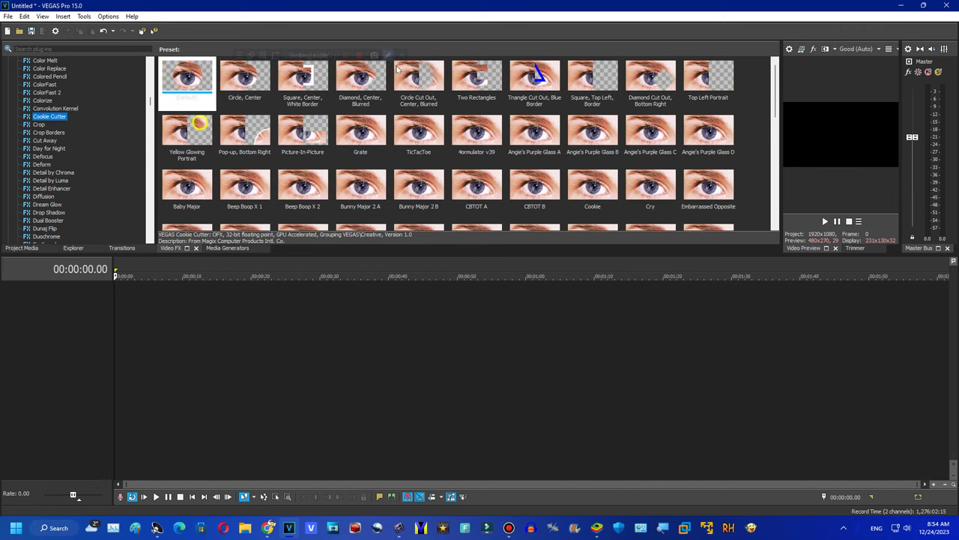
drag(478, 143, 809, 146)
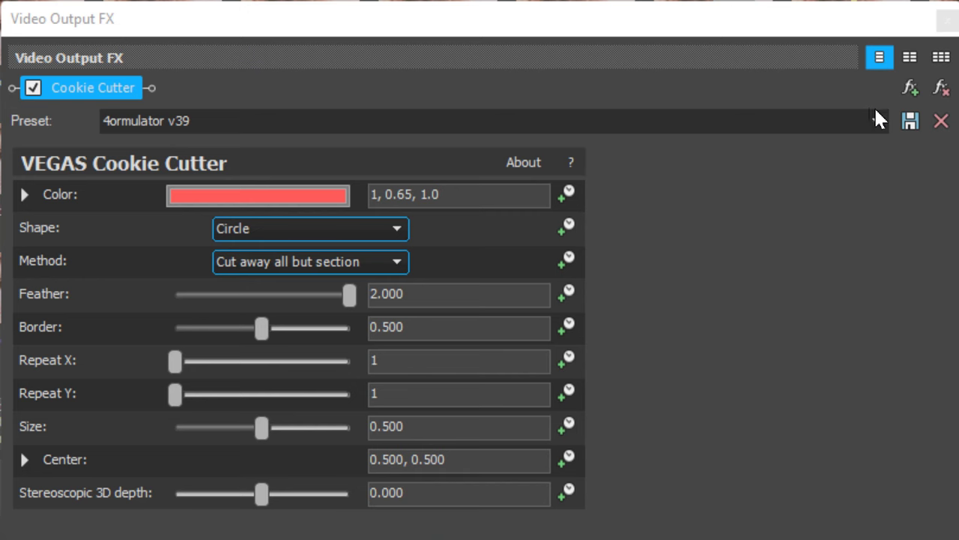
click(875, 120)
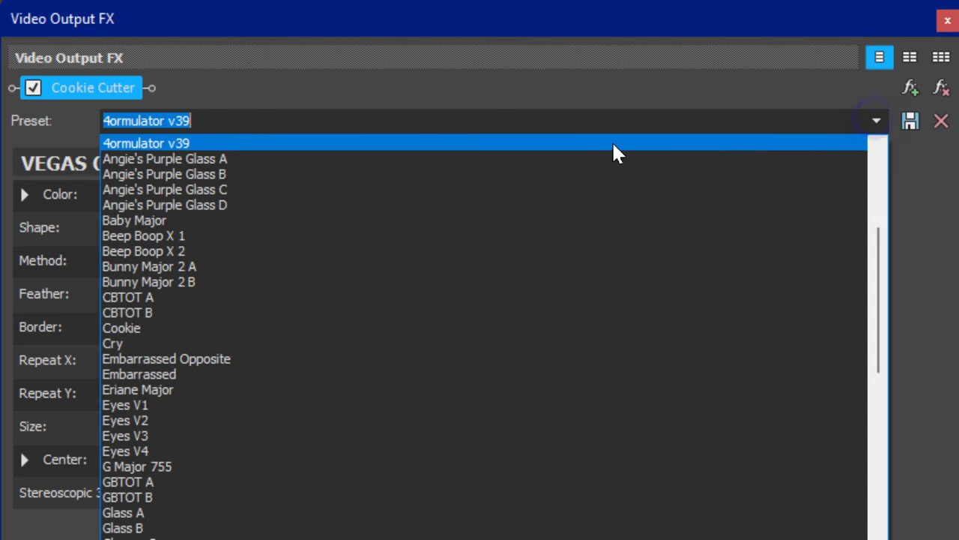
click(540, 159)
key(Down)
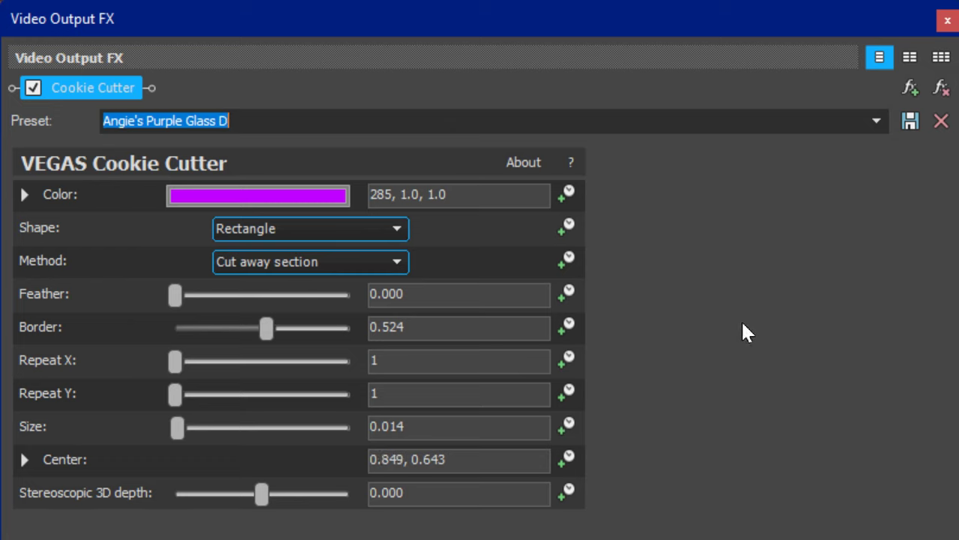
key(Down)
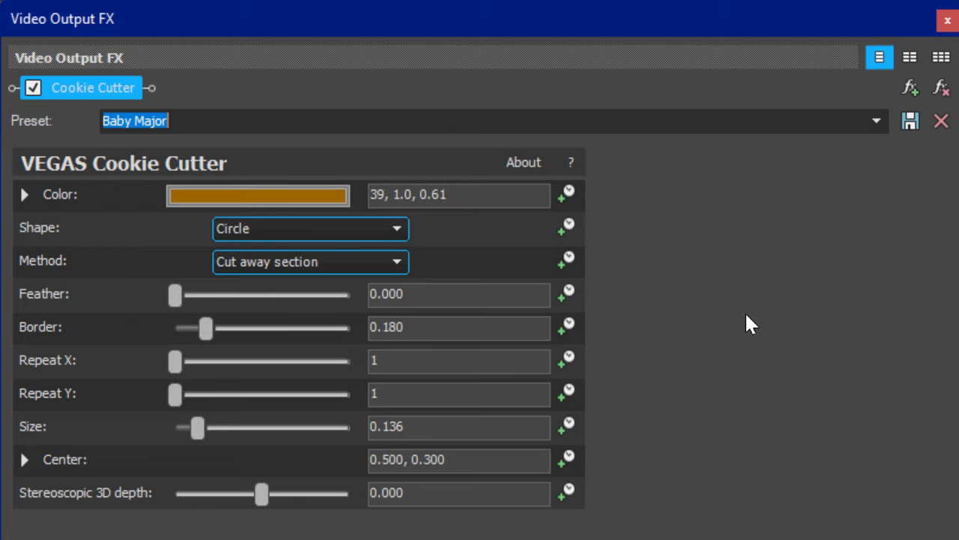
Cycle through the Cookie Cutter presets from Baby Major past X Of Diamonds, reviewing the settings of each one.
key(Down)
key(Down)
key(Down)
key(Down)
key(Down)
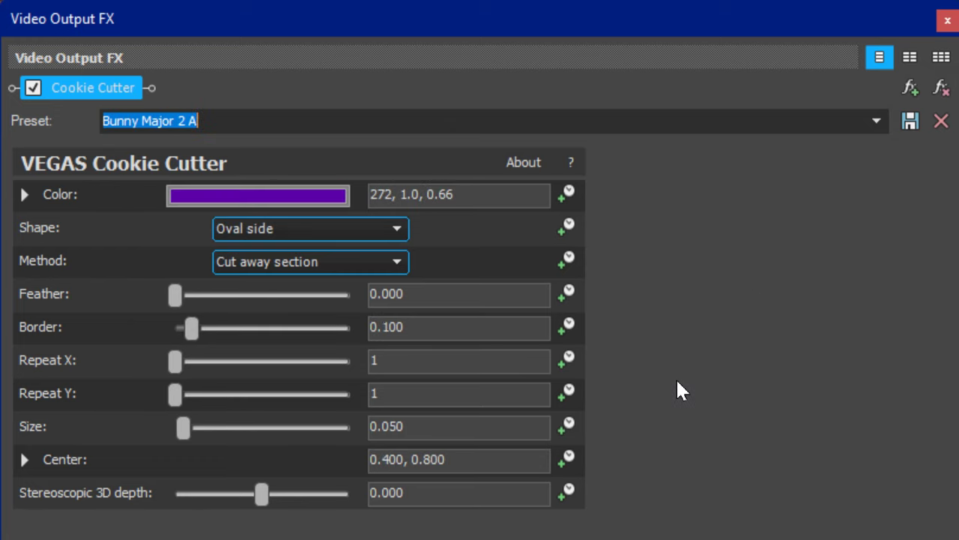
key(Down)
key(Down)
key(Down)
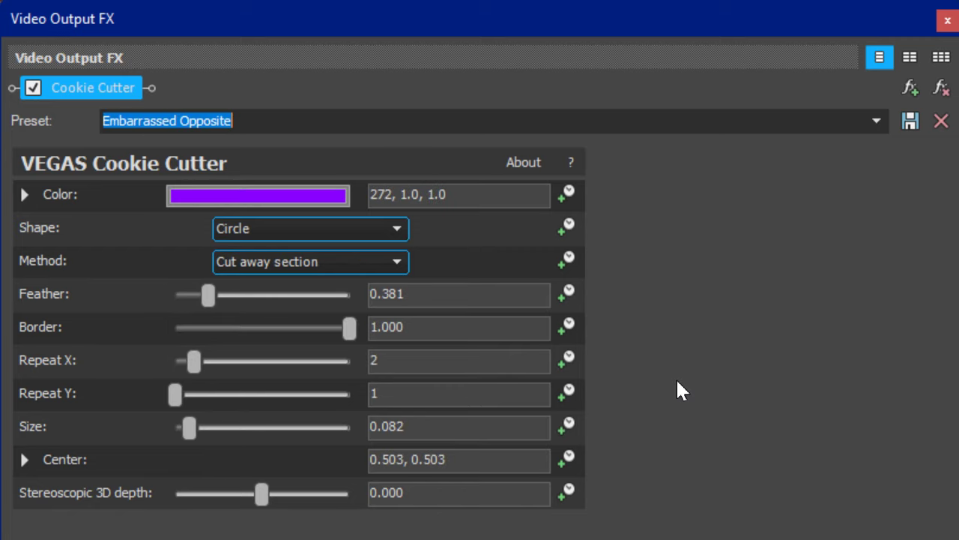
key(Down)
key(Down)
key(Down)
key(Down)
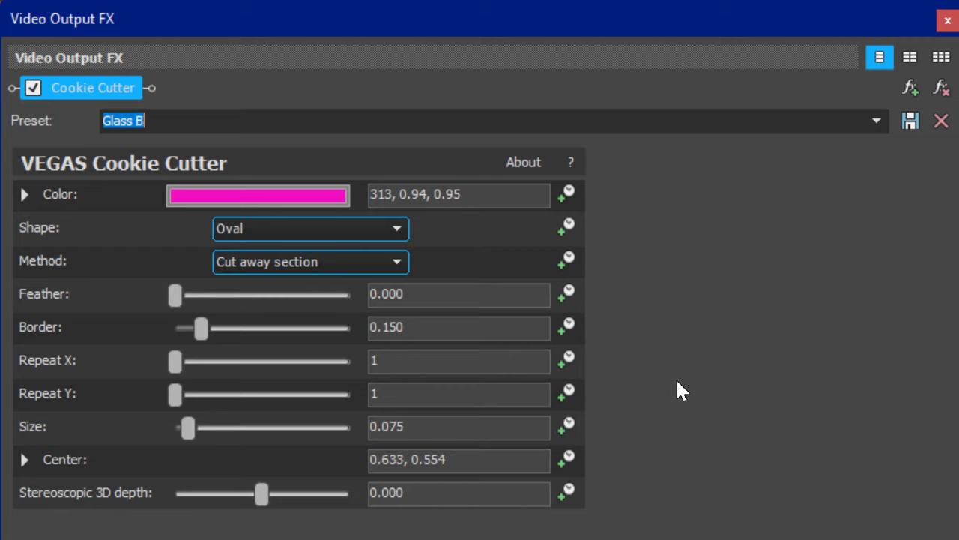
key(Down)
key(Down)
key(Down)
key(Down)
key(Down)
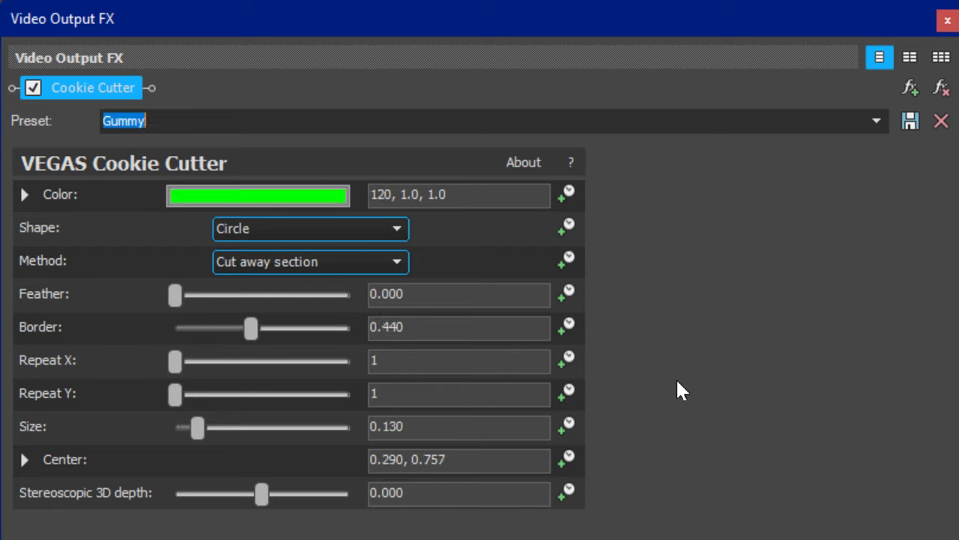
key(Down)
key(Down)
key(Down)
key(Down)
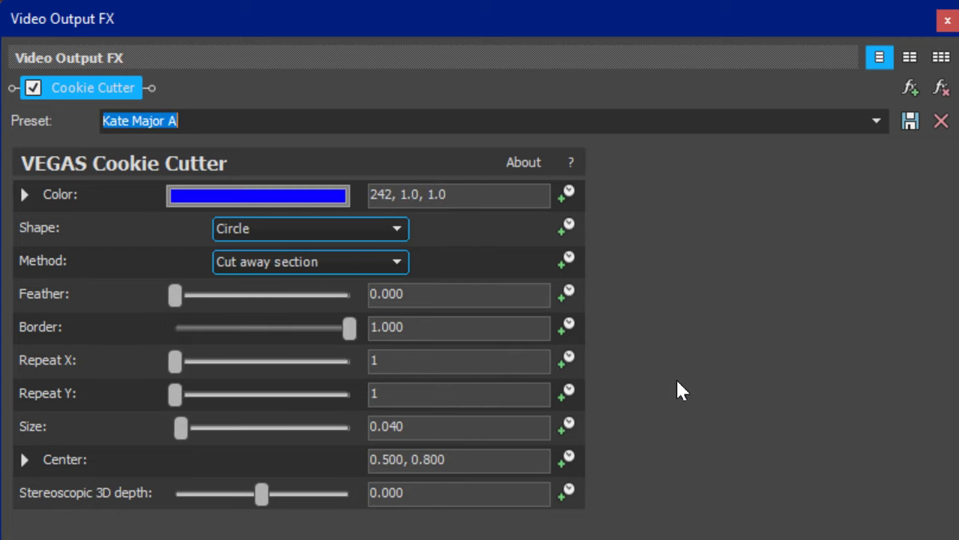
key(Down)
key(Down)
key(Down)
key(Down)
key(Down)
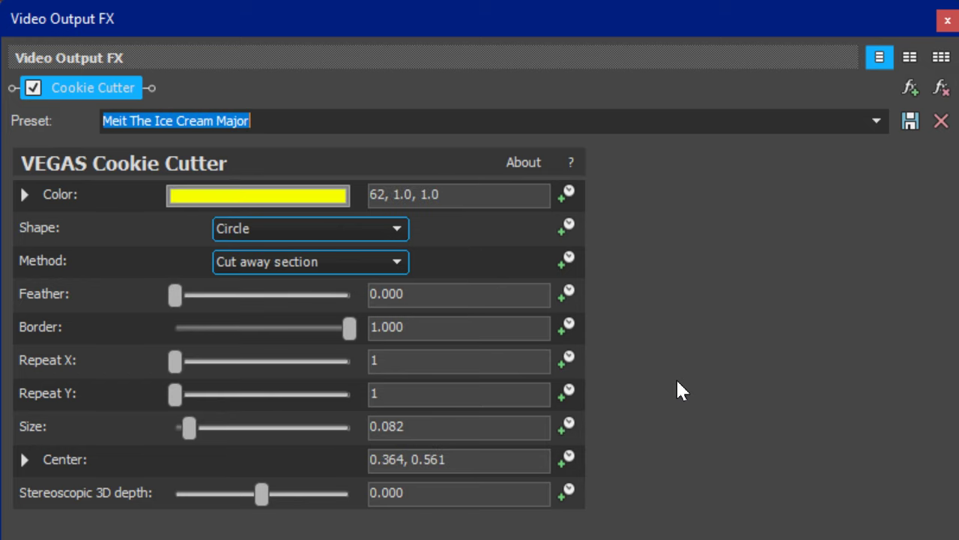
key(Down)
key(Down)
key(Down)
key(Down)
key(Down)
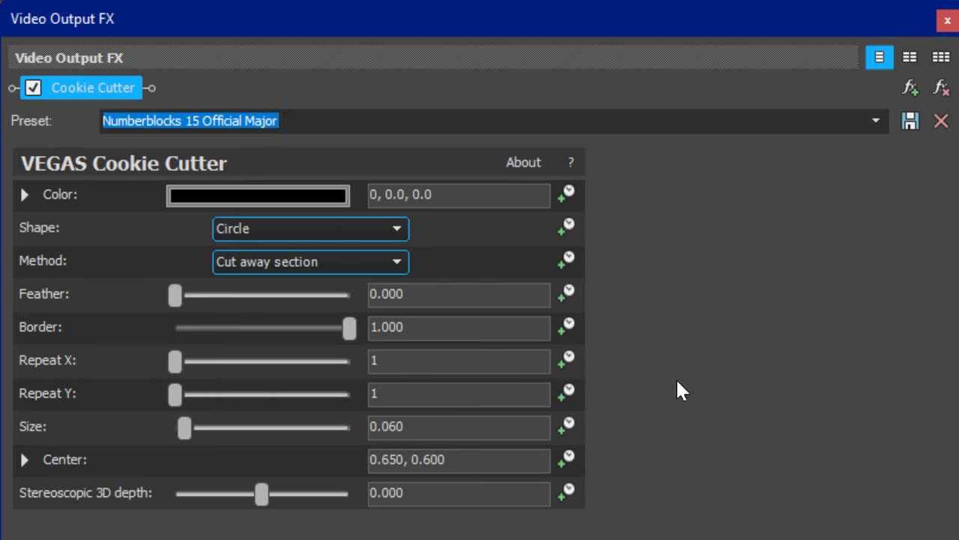
key(Down)
key(Down)
key(Down)
key(Down)
key(Down)
key(Down)
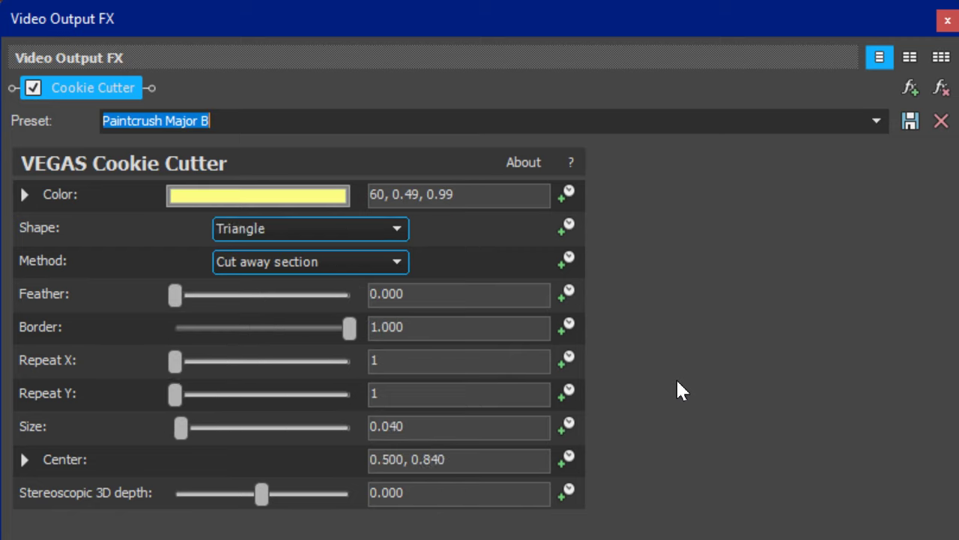
key(Down)
key(Down)
key(Down)
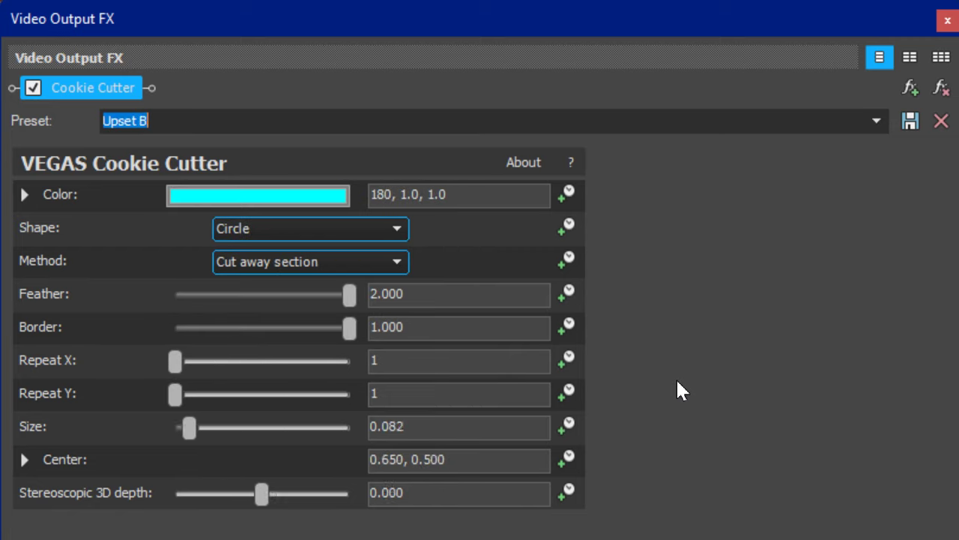
key(Down)
key(Down)
key(Down)
key(Down)
key(Down)
key(Down)
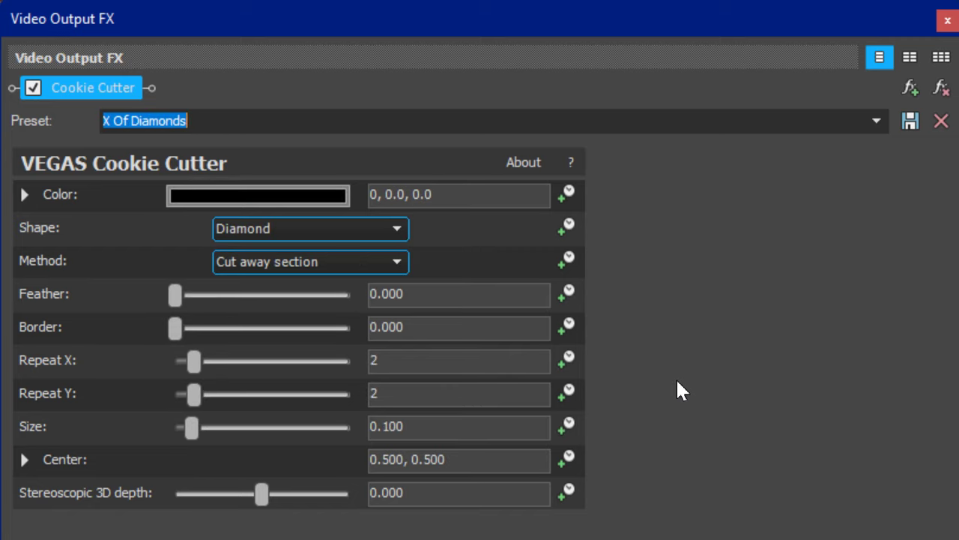
key(Down)
key(Down)
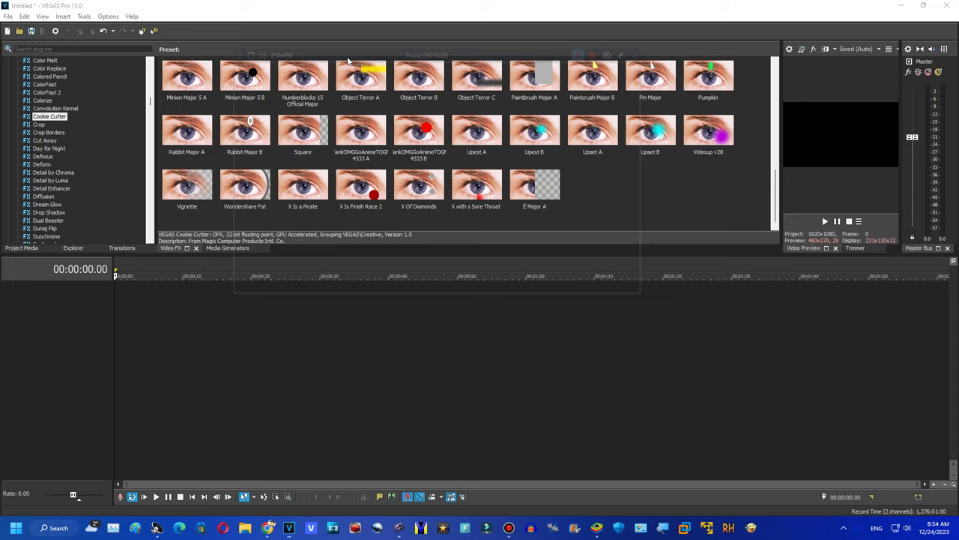
Look through the presets of the effects from Crop to Deform, including Cut Away and Day for Night.
click(73, 123)
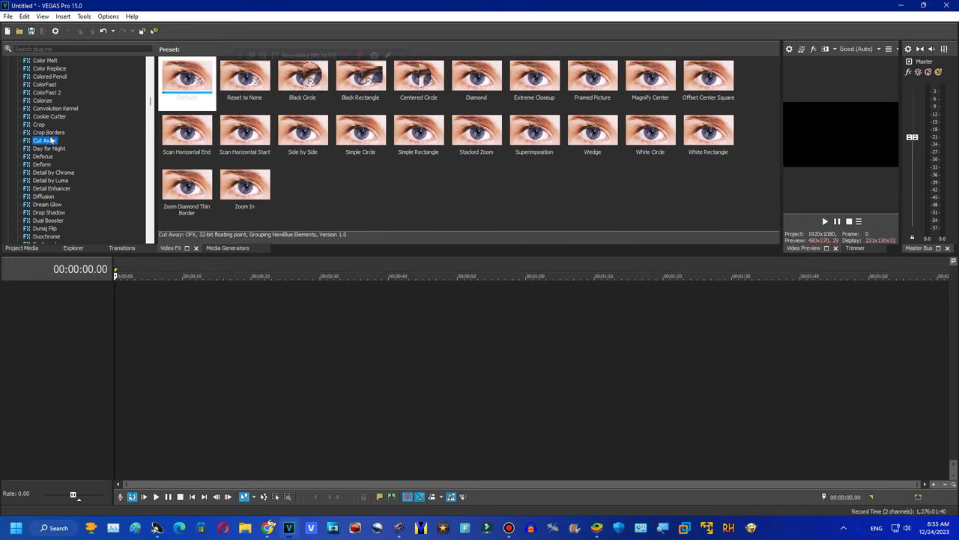
click(67, 133)
click(43, 157)
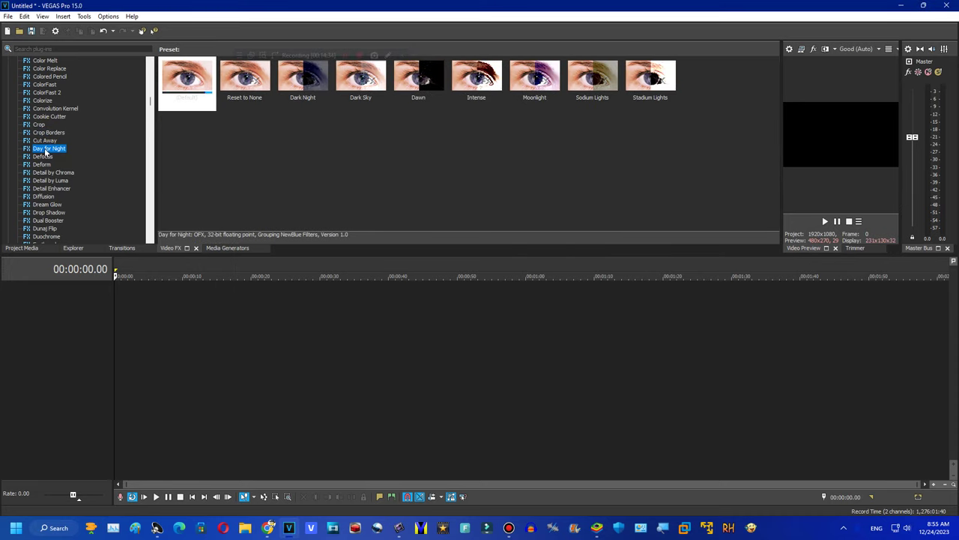
click(45, 164)
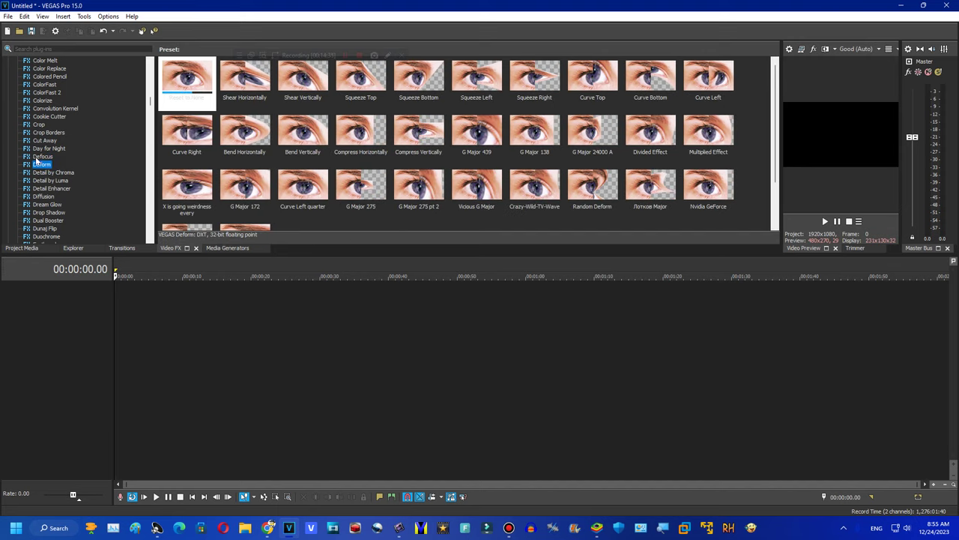
Add a Defocus preset to the video output, review the settings of Panda and Pika Gabber, and remove the effect.
click(42, 156)
drag(476, 79, 838, 138)
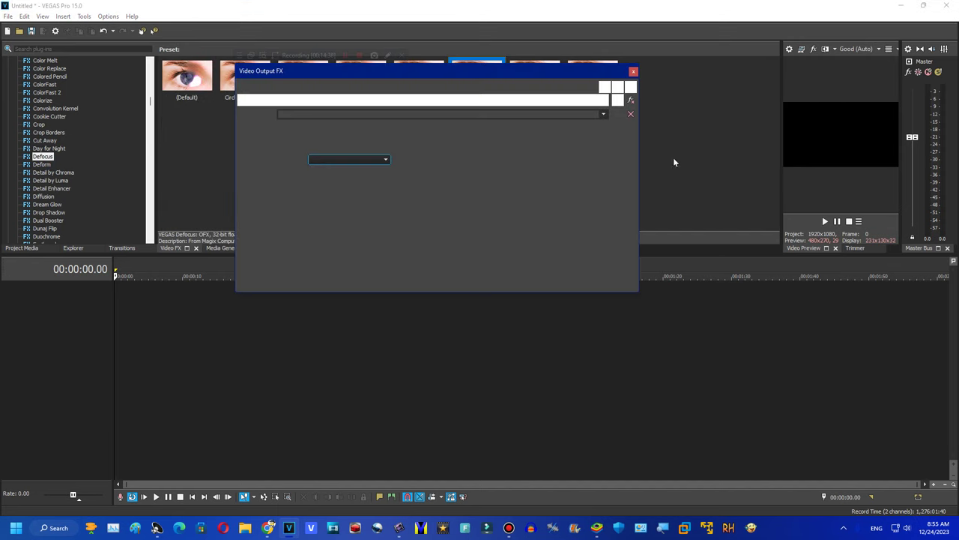
click(603, 114)
click(341, 162)
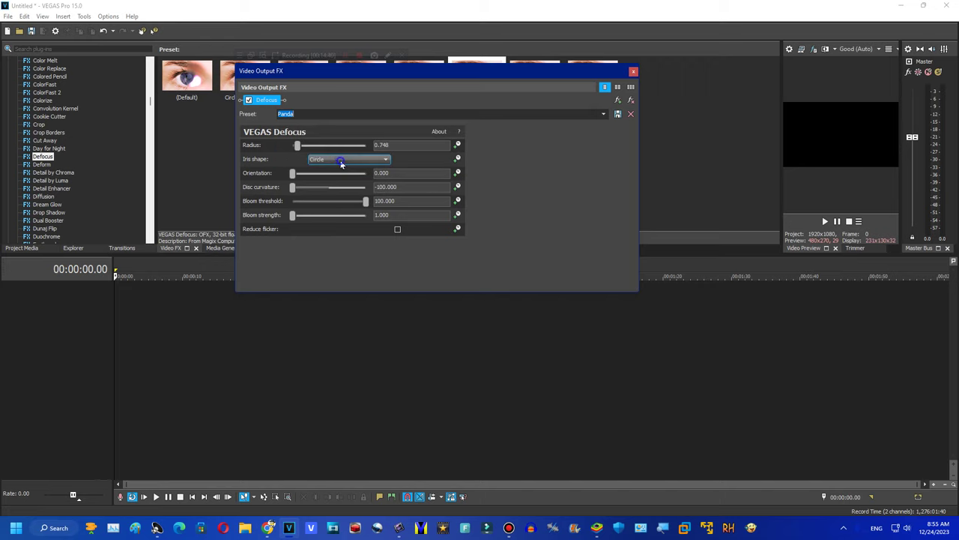
key(Down)
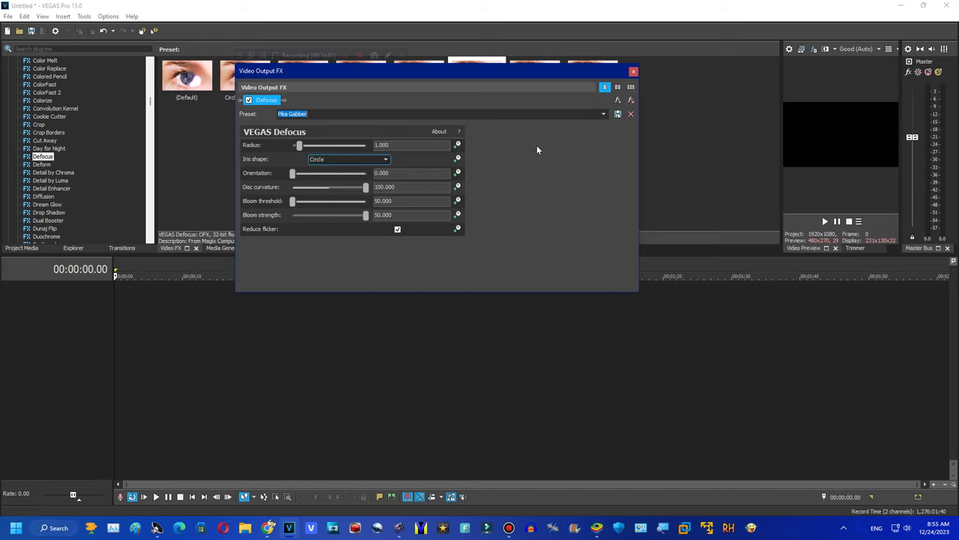
click(631, 102)
key(Down)
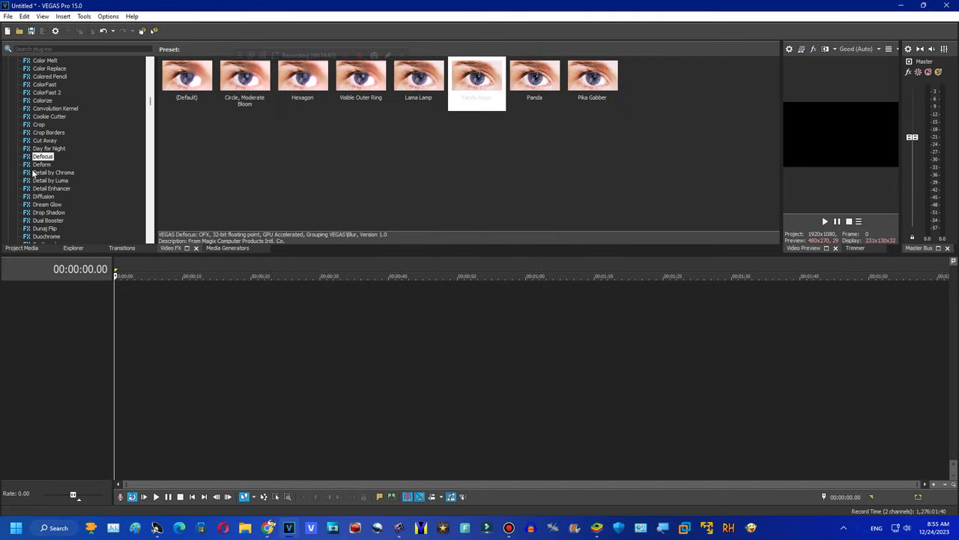
Add the Deform preset G Major 439 to the video output and review the settings of the presets that follow it.
drag(476, 132, 808, 146)
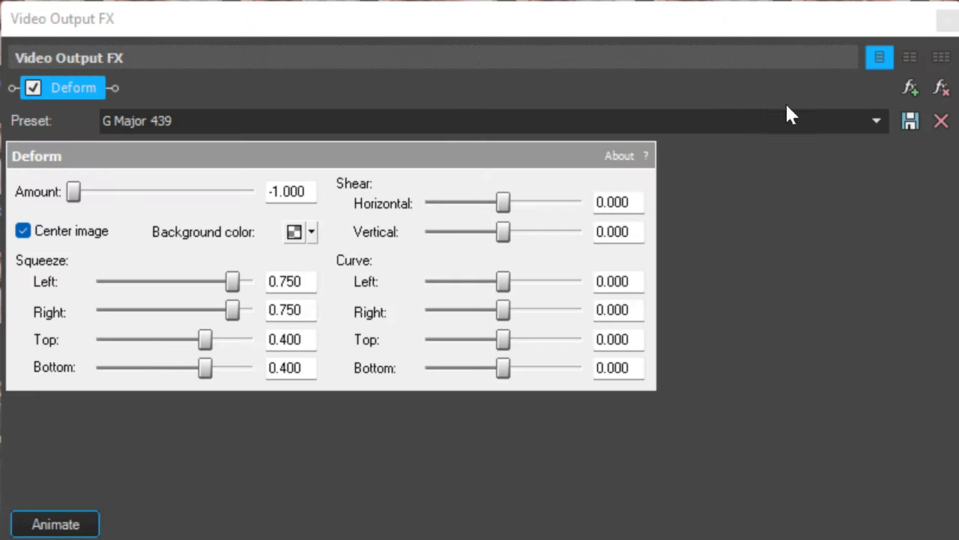
click(875, 121)
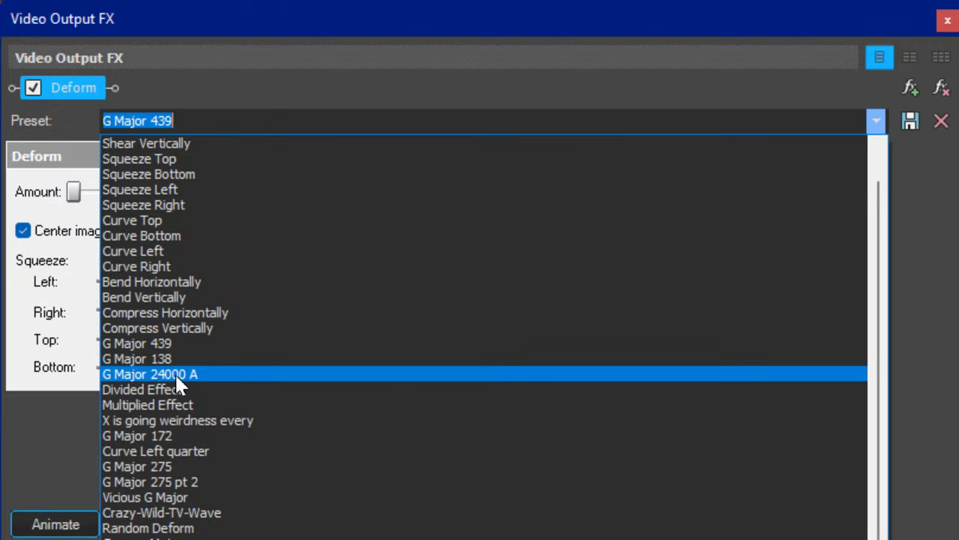
click(173, 346)
key(Up)
key(Up)
key(Up)
key(Up)
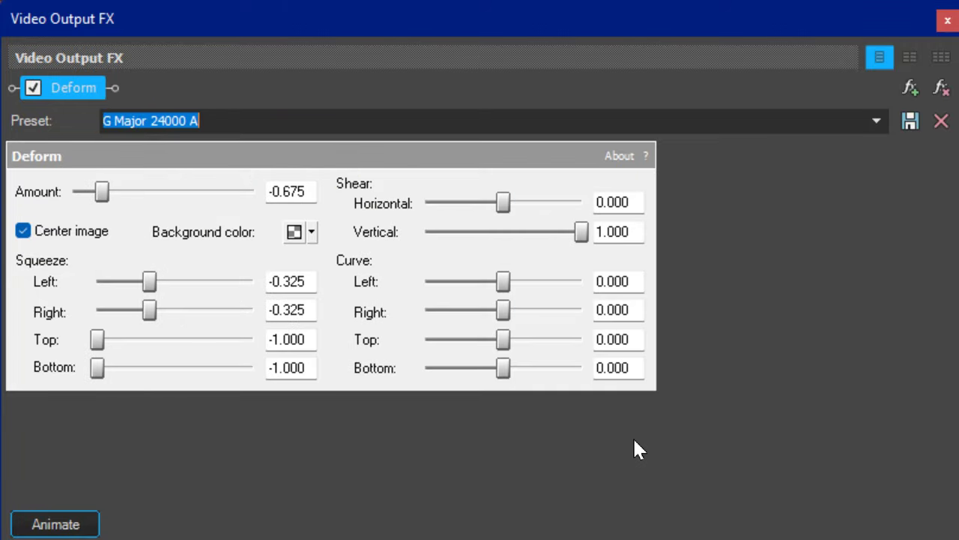
key(Up)
key(Up)
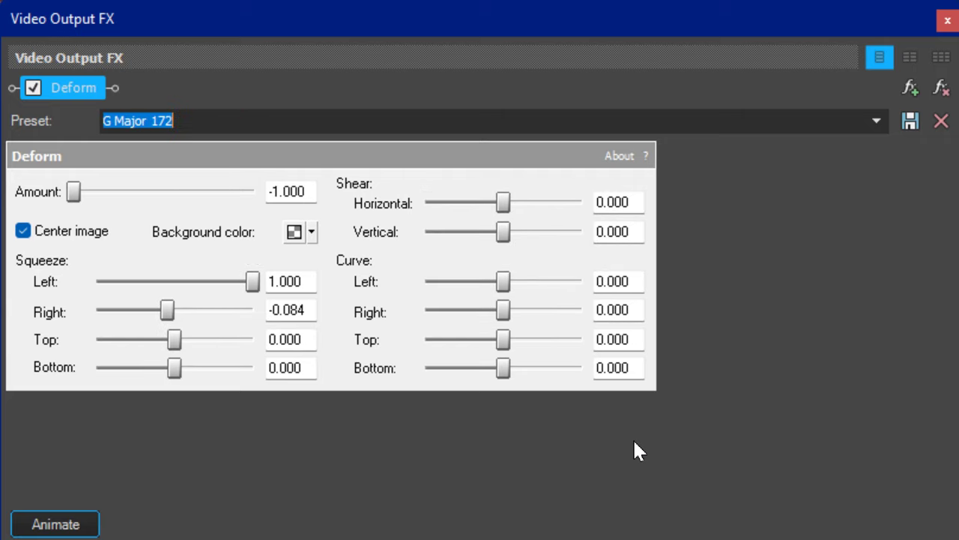
key(Up)
key(Up)
key(Up)
key(Up)
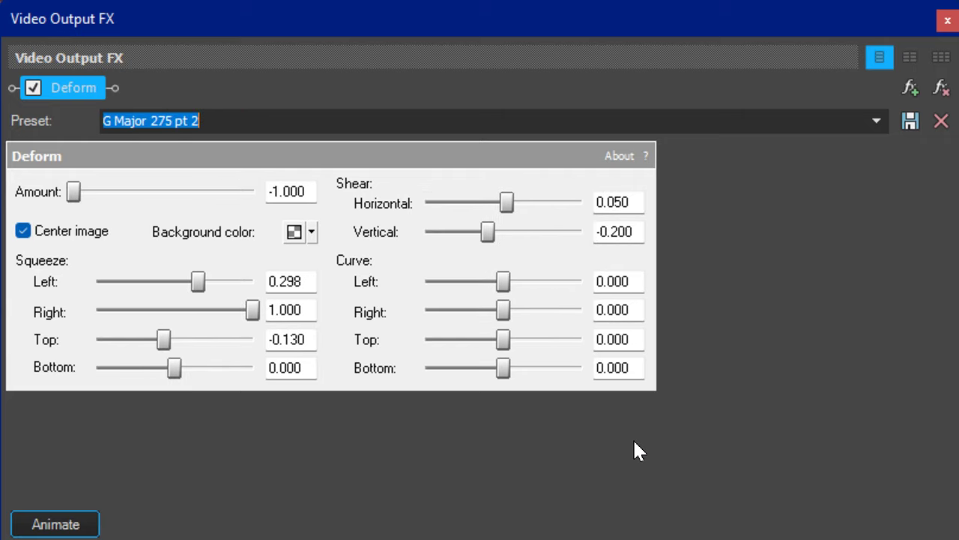
key(Up)
key(Up)
key(Up)
key(Up)
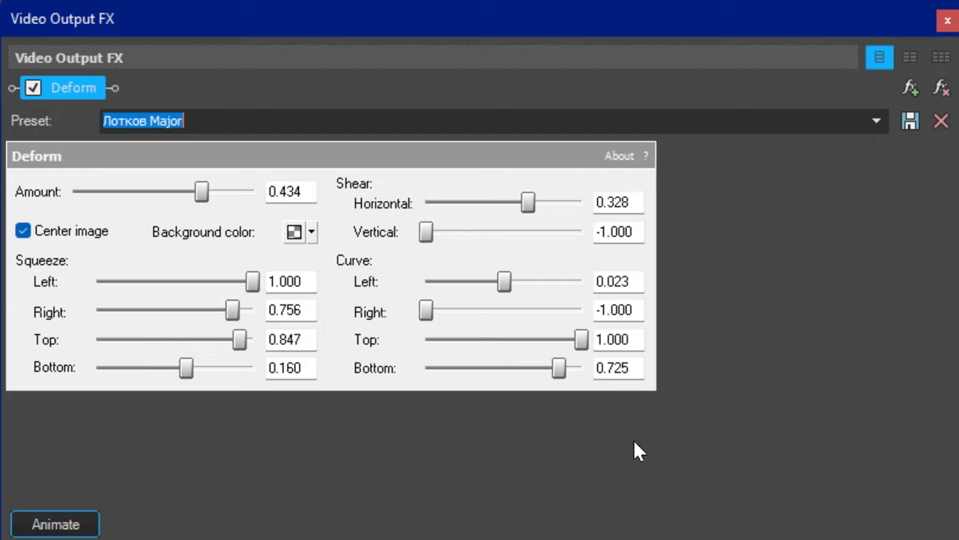
key(Up)
key(Up)
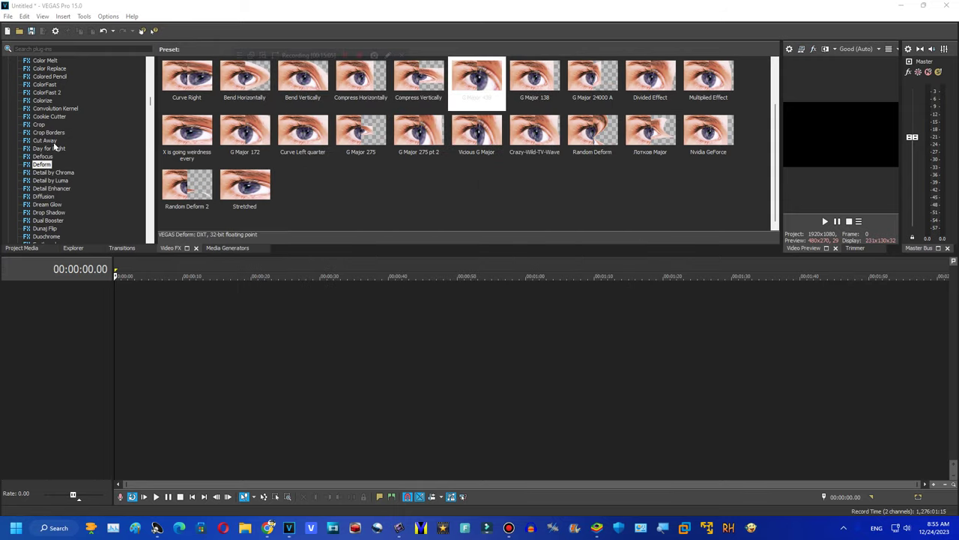
Look through the presets of Detail by Chroma, Detail by Luma, Detail Enhancer and Diffusion.
click(53, 172)
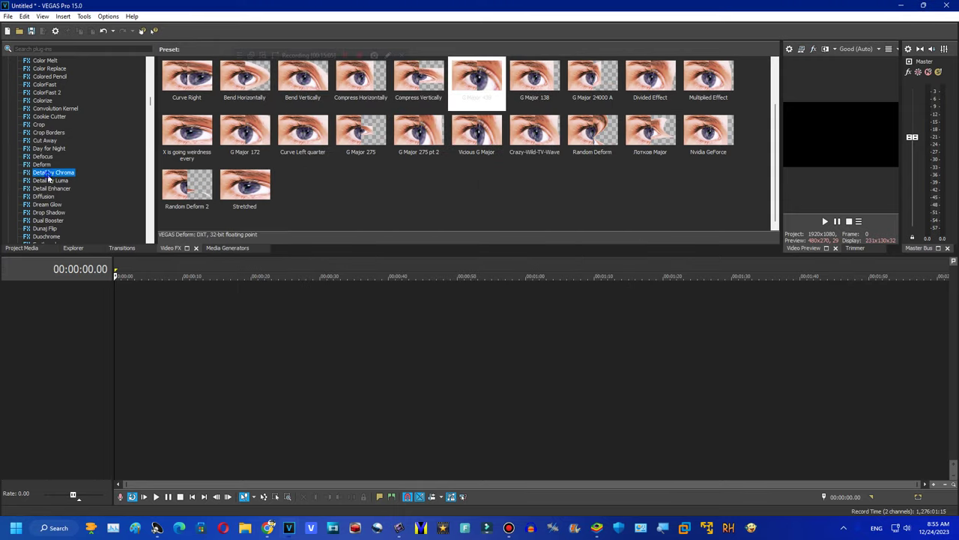
click(48, 181)
click(51, 188)
click(45, 196)
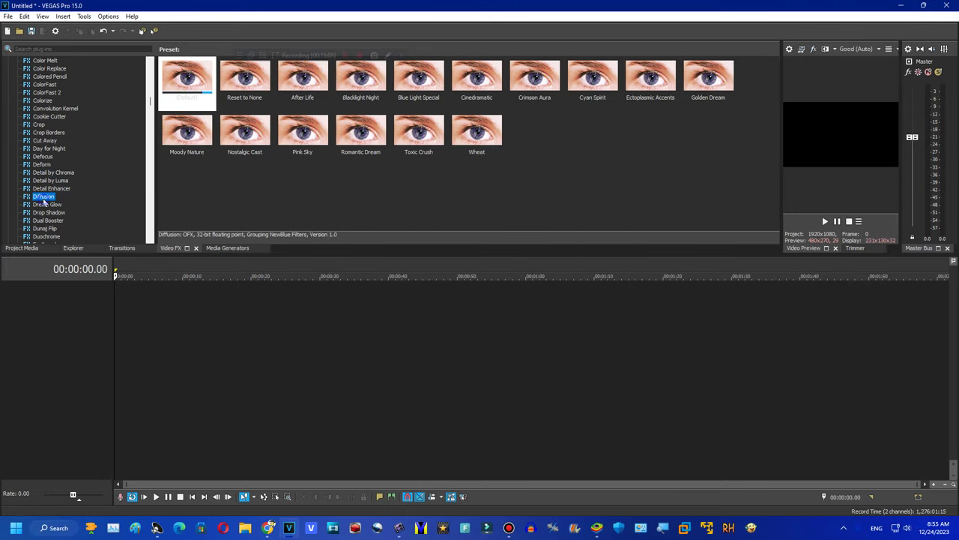
Add the Dream Glow preset Videoup v14 to the video output, review its settings, and remove the effect.
click(46, 206)
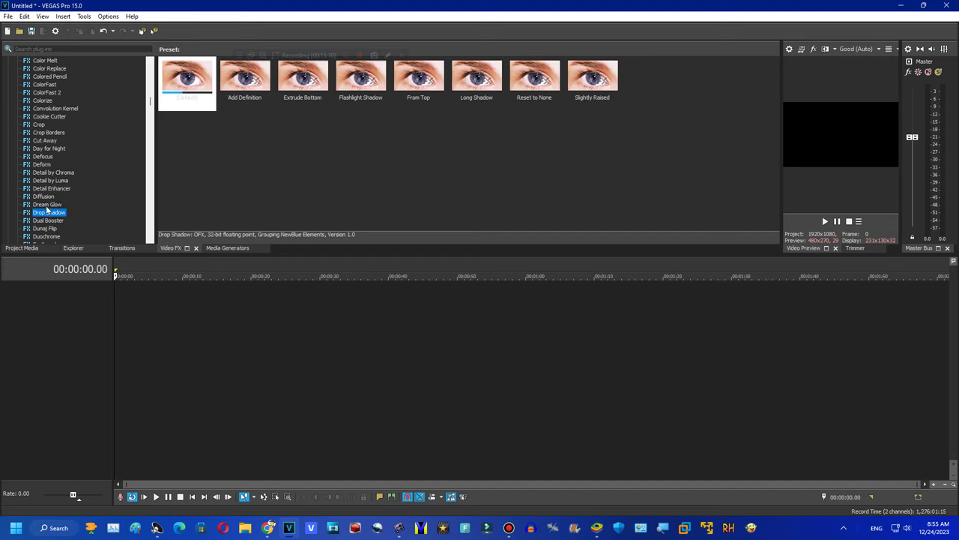
drag(245, 131, 830, 155)
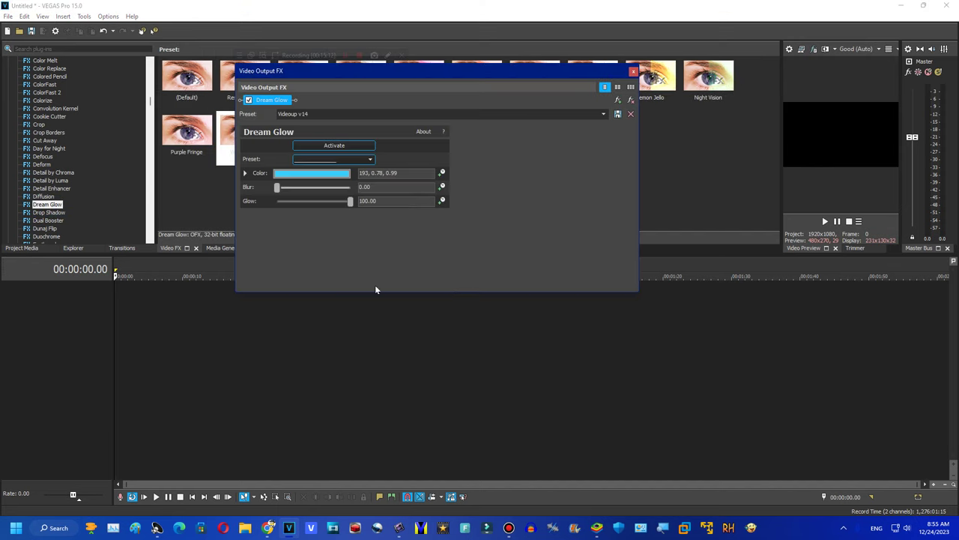
click(629, 102)
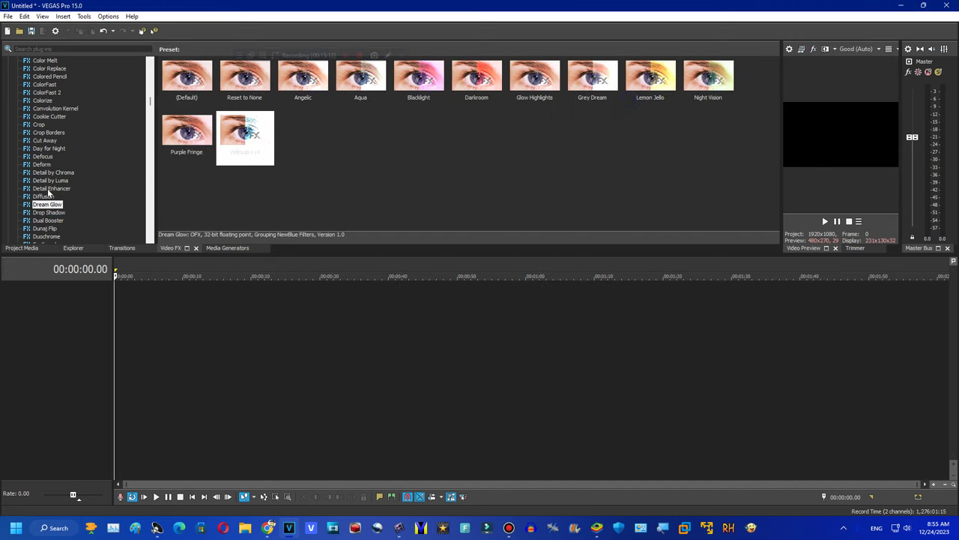
Look through the presets of Drop Shadow, Dual Booster, Dunaj Flip, Duochrome, Earthquake and Edge Smoother.
click(48, 213)
click(45, 221)
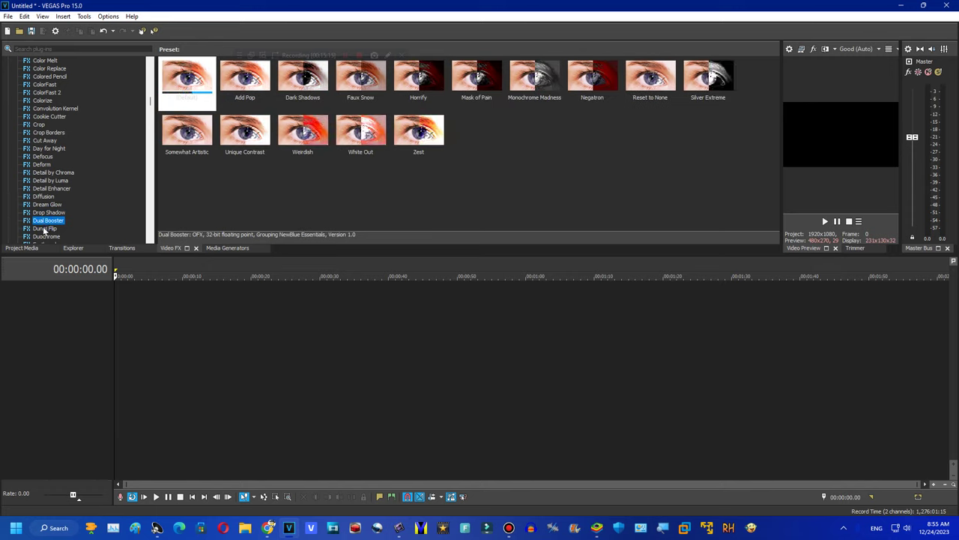
click(43, 229)
scroll(131, 187, down, 6)
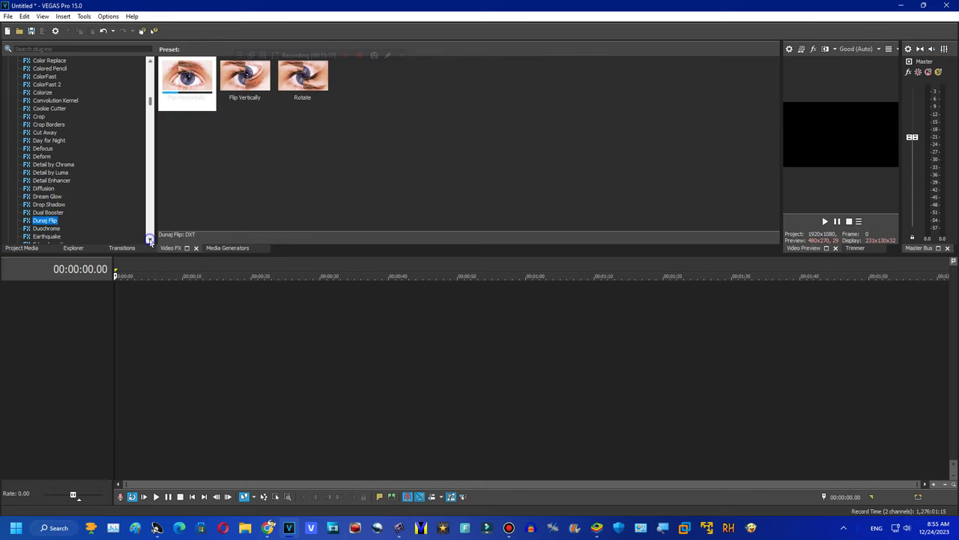
click(50, 84)
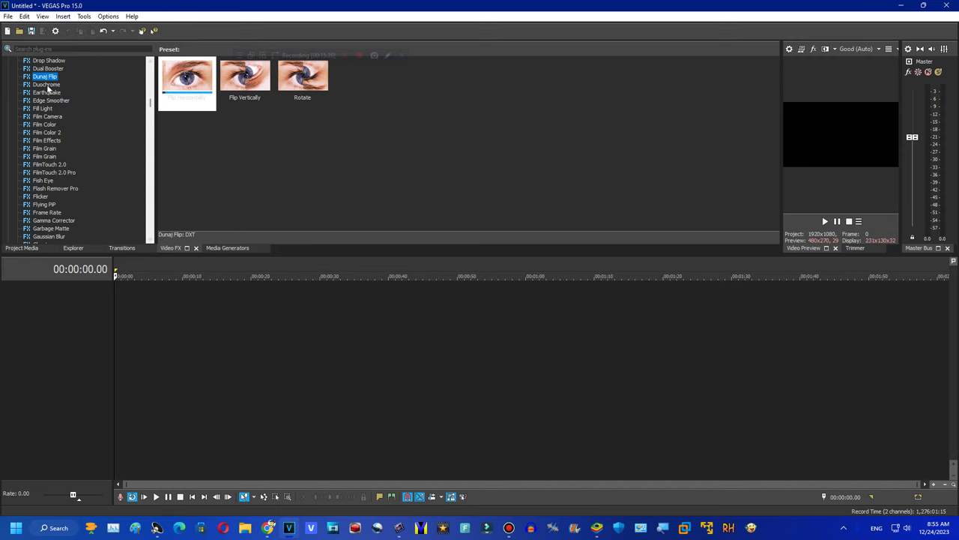
click(46, 92)
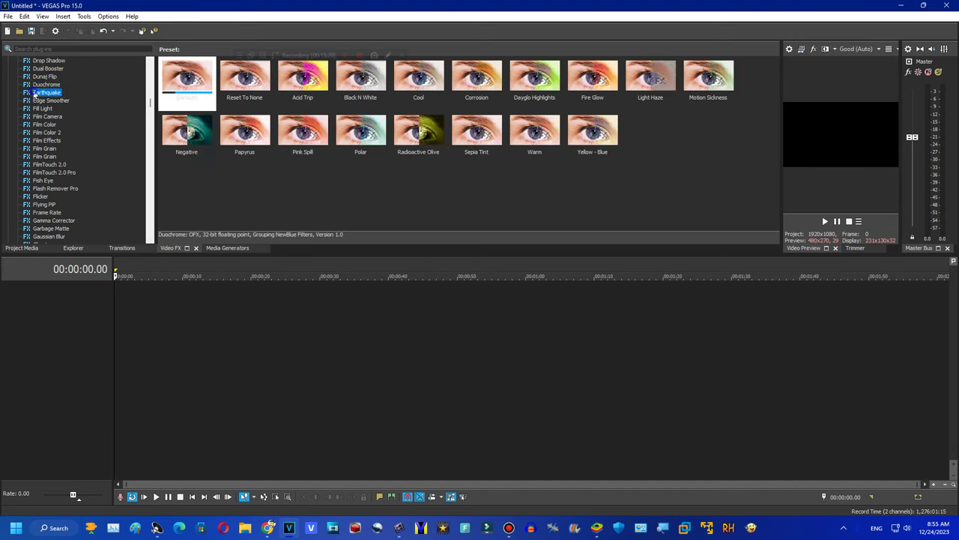
click(51, 101)
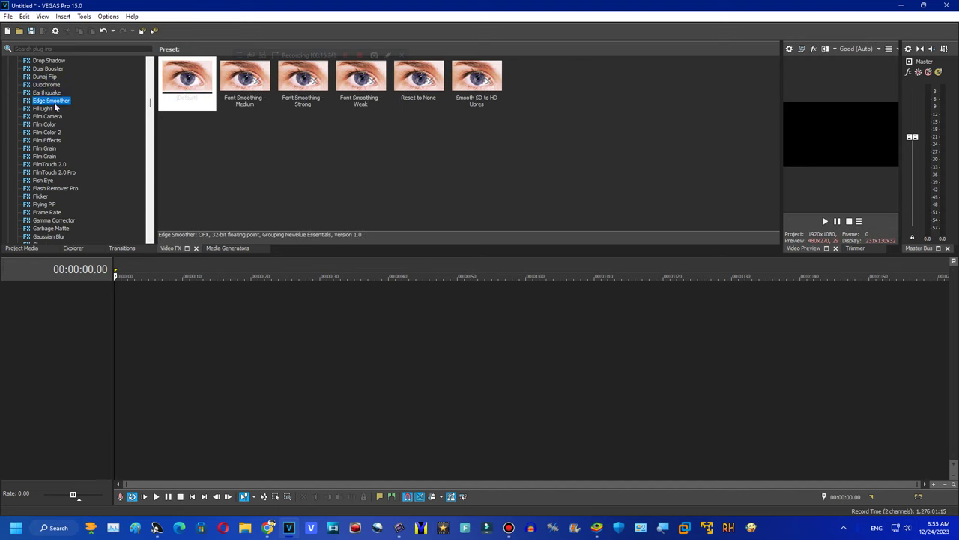
View the Fill Light presets, and try the Film Camera preset ExtremeVocodex on the video output before removing it.
click(50, 109)
click(53, 117)
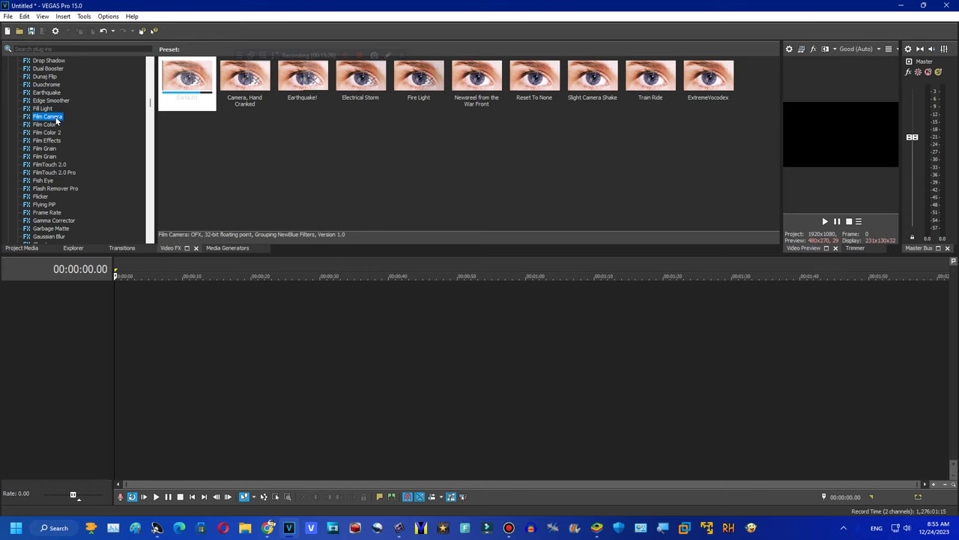
drag(708, 79, 841, 138)
click(630, 102)
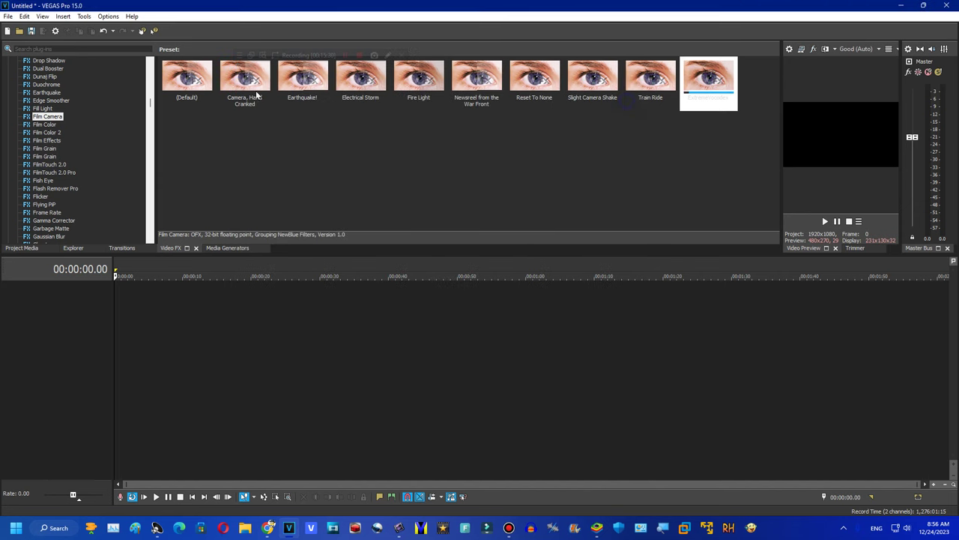
Look through the presets of Film Color and Film Color 2.
click(45, 124)
scroll(244, 159, down, 2)
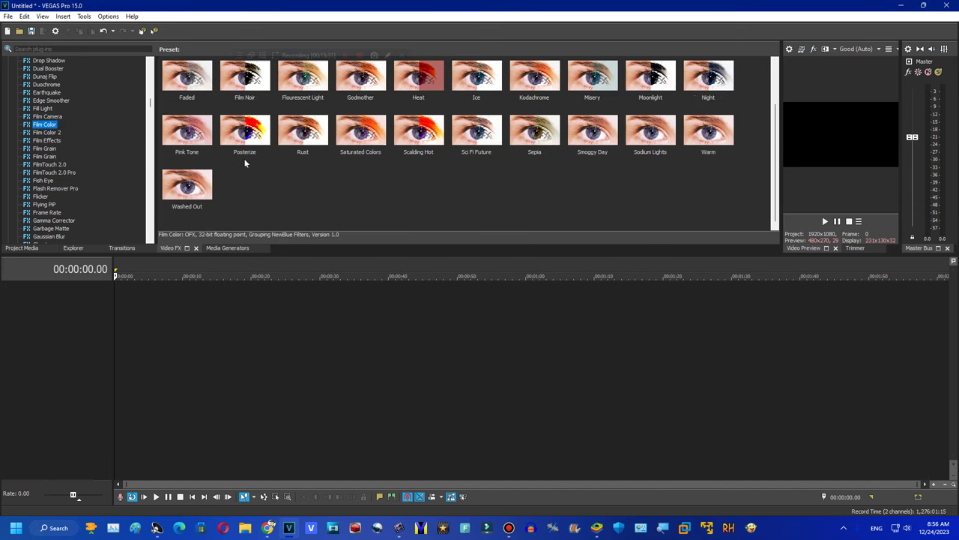
click(46, 131)
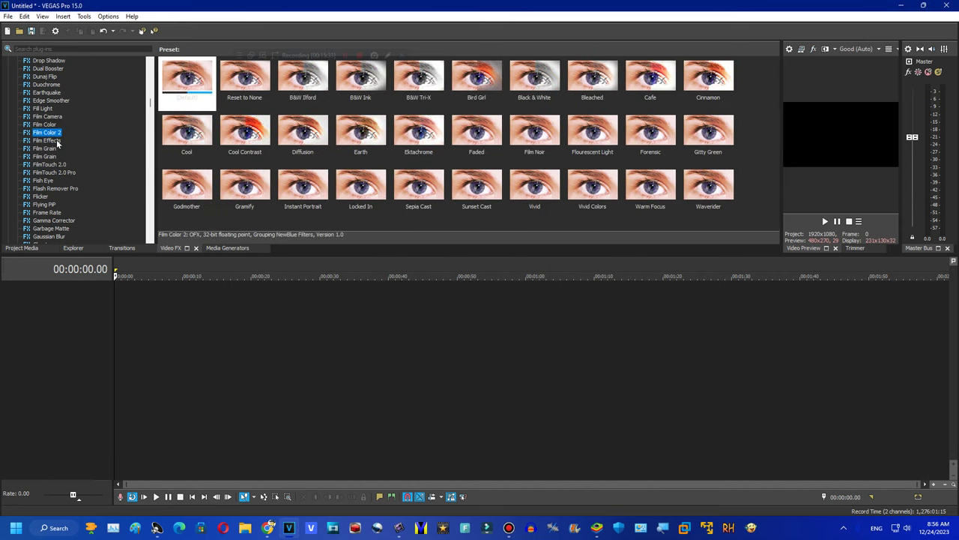
Add a Film Effects preset to the video output and review the particle settings of the presets Old School and Meh.
click(56, 140)
drag(477, 75, 877, 150)
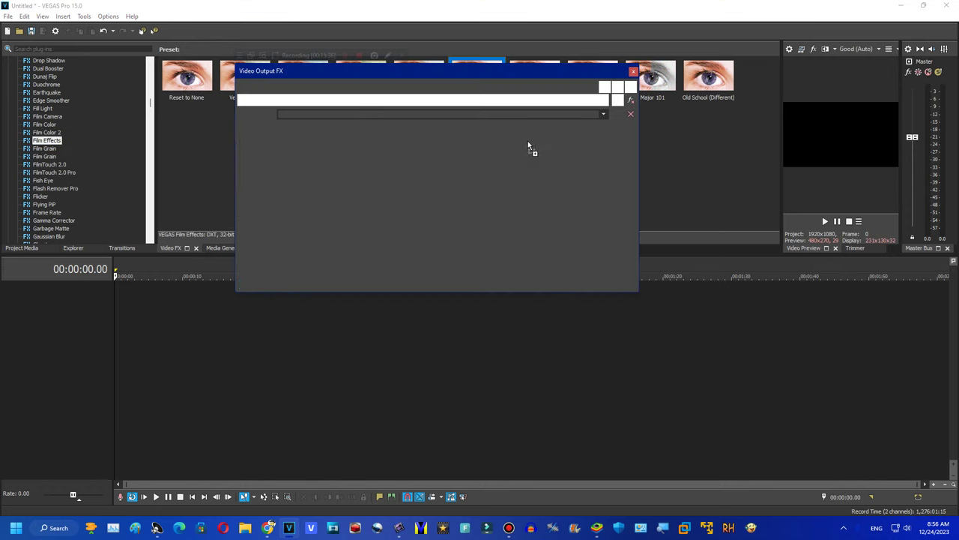
click(603, 114)
click(321, 162)
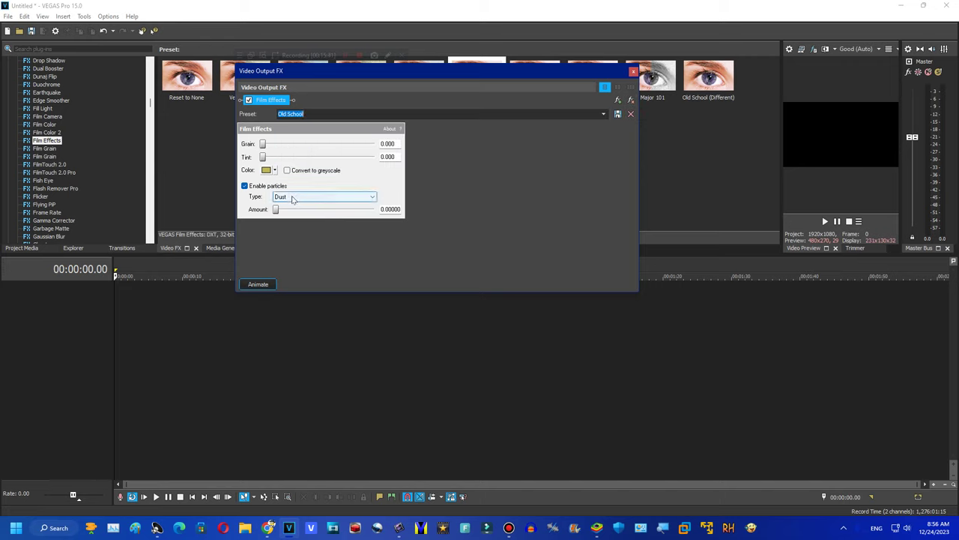
click(292, 199)
click(289, 210)
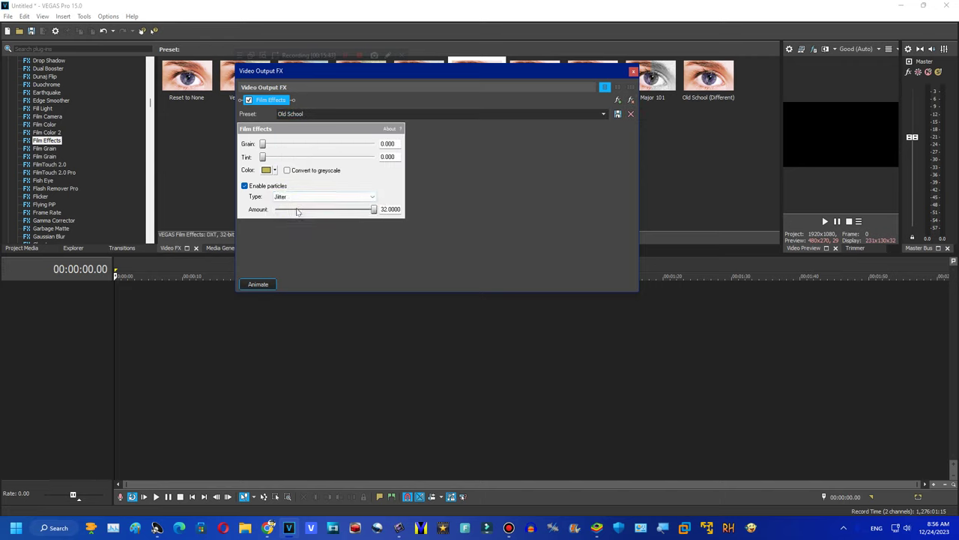
click(312, 196)
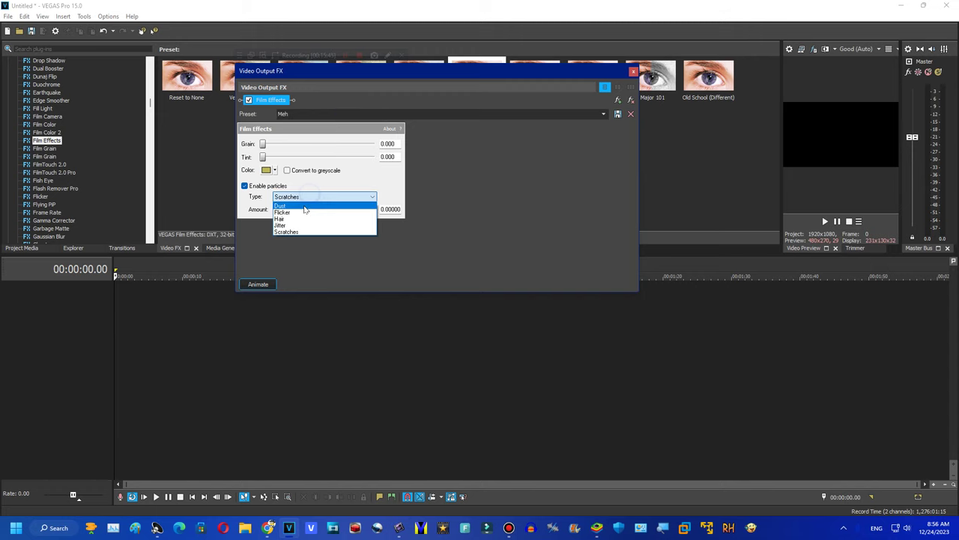
click(312, 197)
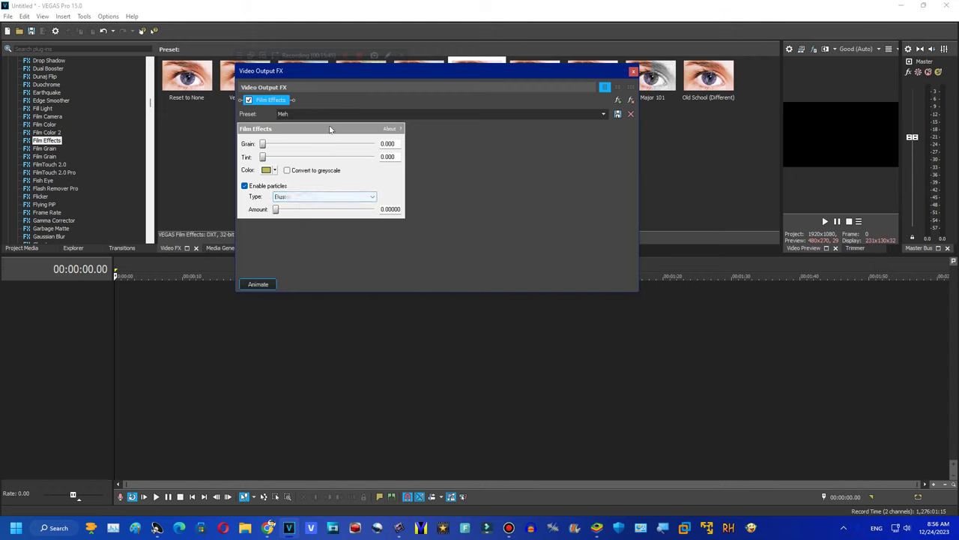
click(302, 198)
click(296, 219)
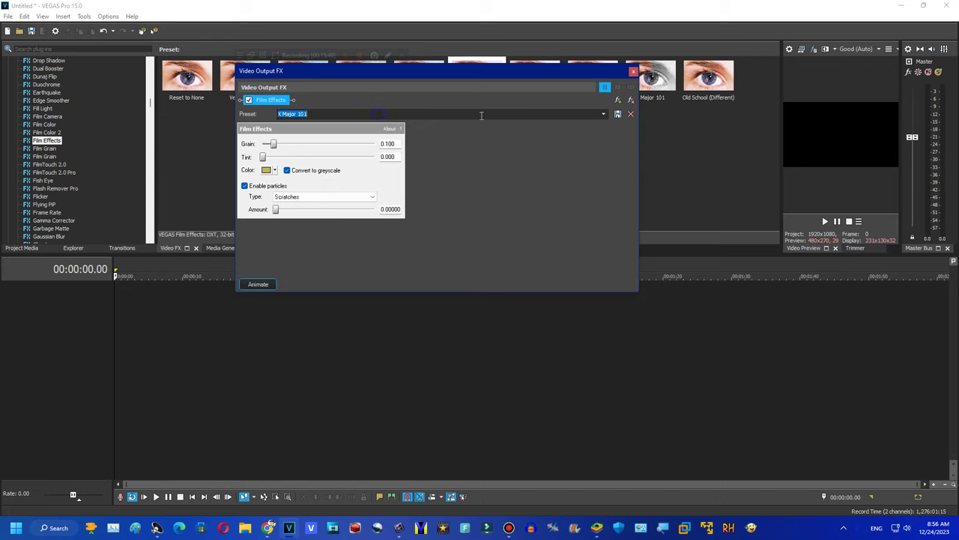
Review the particle settings of the Film Effects presets X Major 101, Old School (Different) and I KILLED X, and remove the effect.
scroll(481, 114, down, 1)
click(323, 198)
click(331, 199)
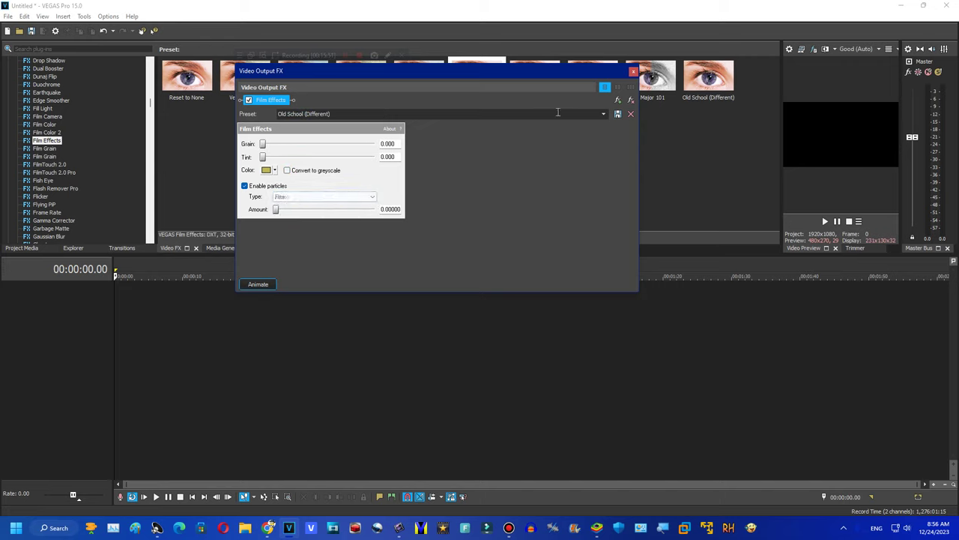
click(603, 115)
click(303, 156)
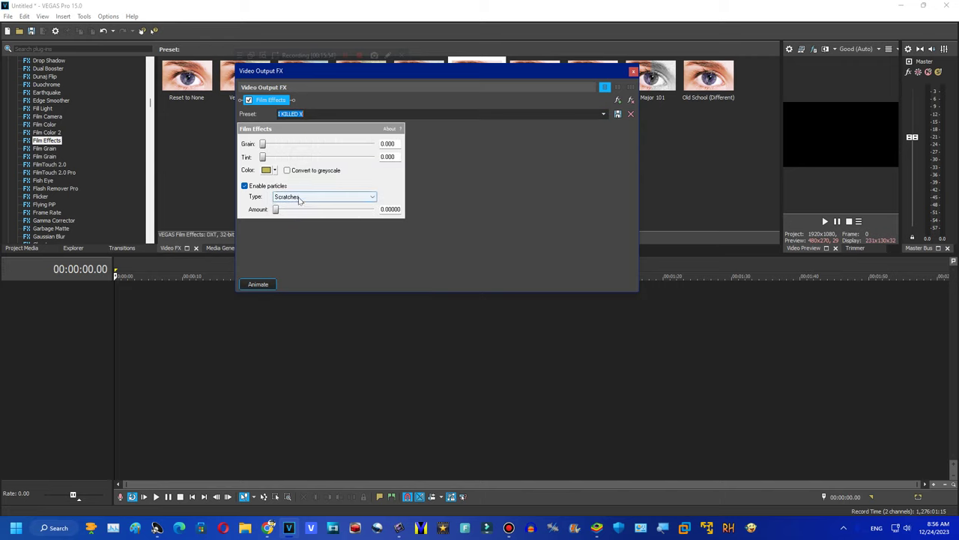
click(322, 197)
click(300, 226)
drag(302, 209, 337, 209)
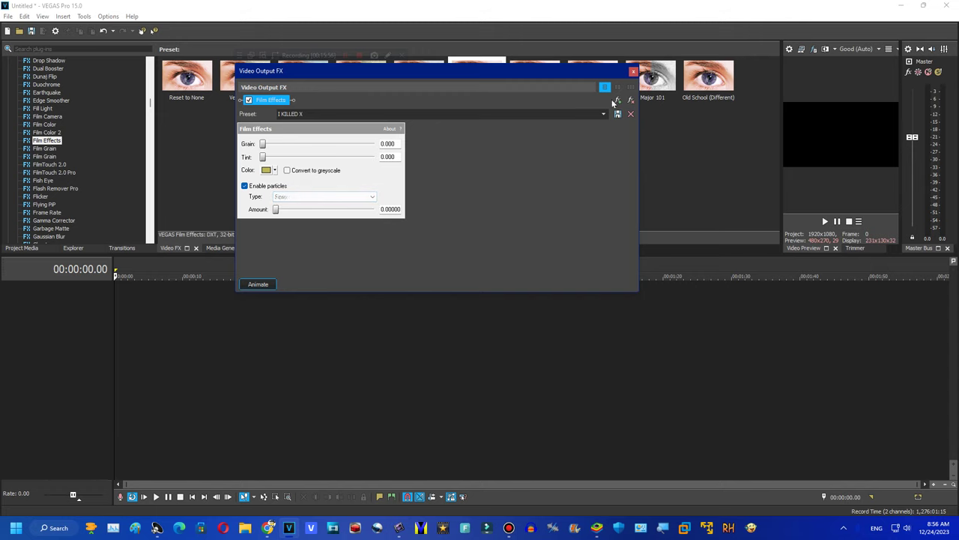
click(634, 71)
Look through the presets of both Film Grain effects, FilmTouch 2.0 Pro, Fish Eye and Flash Remover Pro.
click(45, 148)
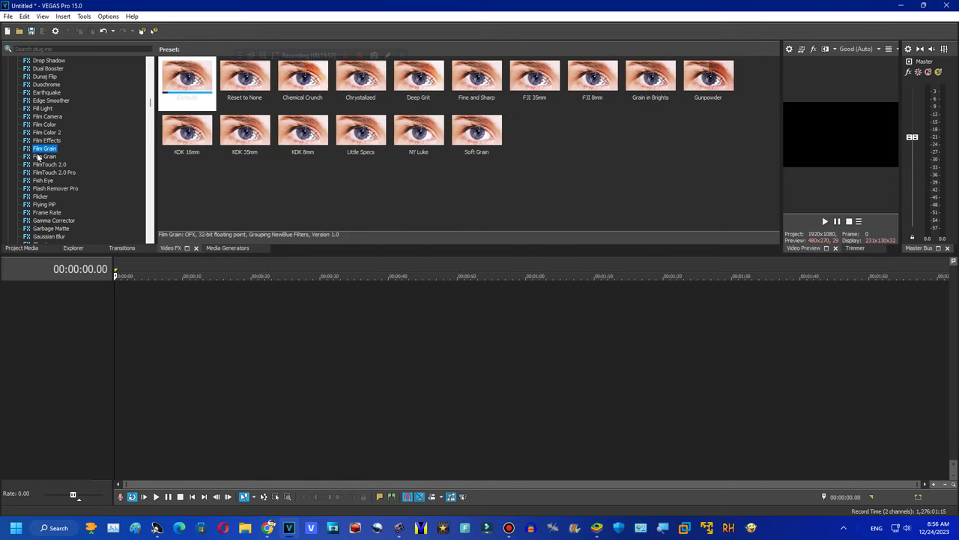
click(41, 156)
click(49, 172)
click(43, 181)
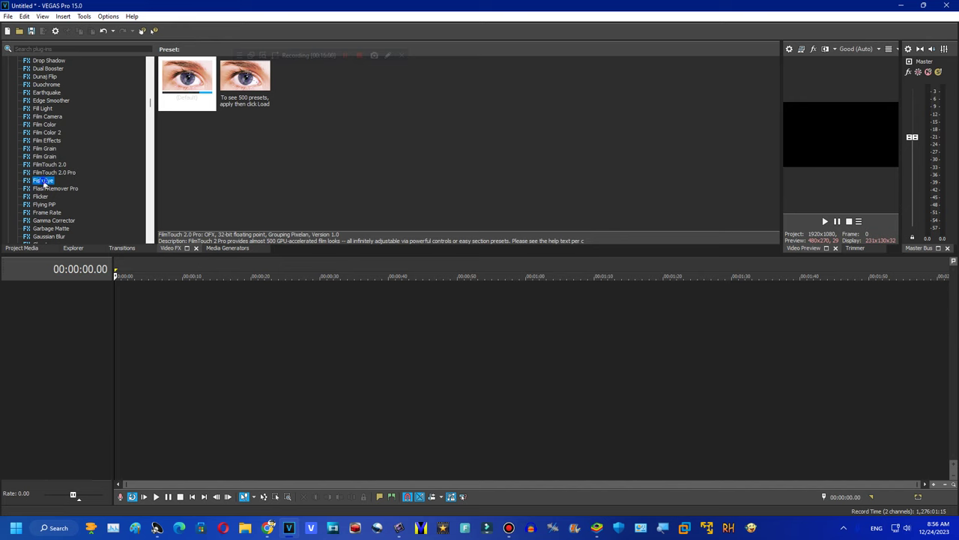
click(54, 189)
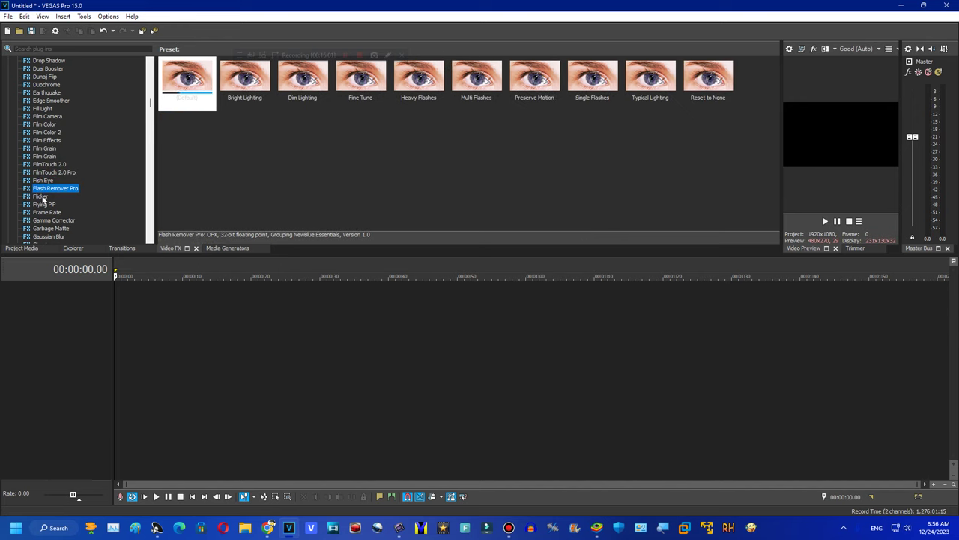
Look through the presets of Flicker, Flying PiP, Frame Rate, Gamma Corrector, Garbage Matte, Gaussian Blur and Ghost.
click(40, 196)
click(43, 204)
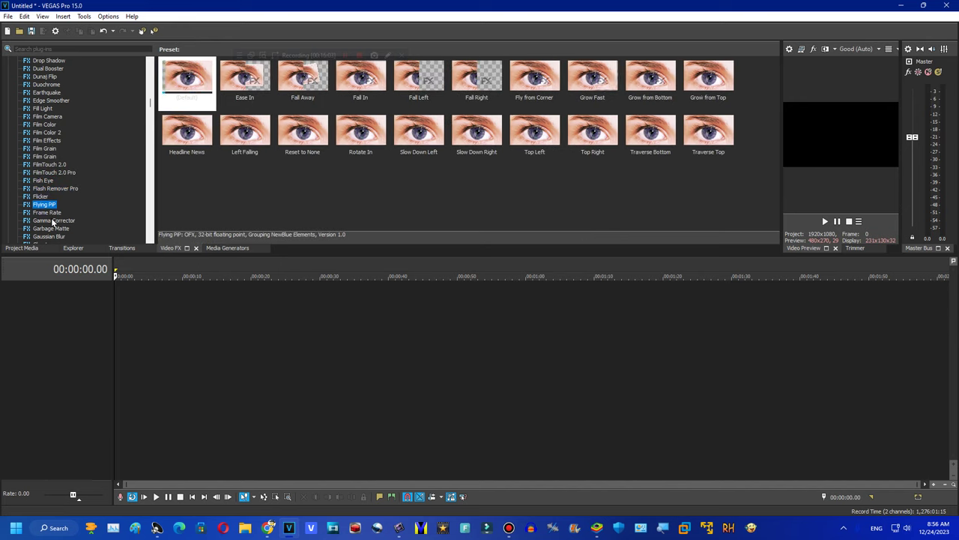
click(47, 213)
click(66, 221)
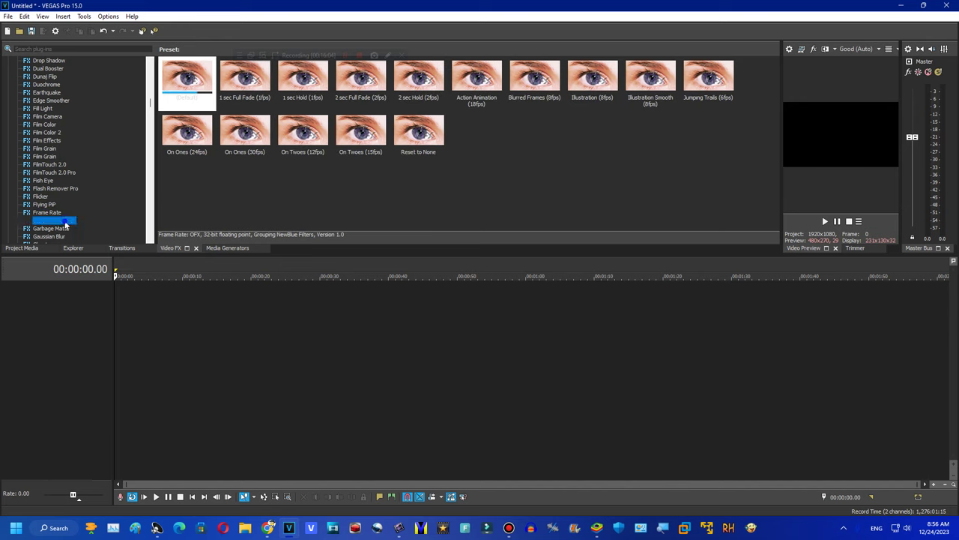
click(58, 228)
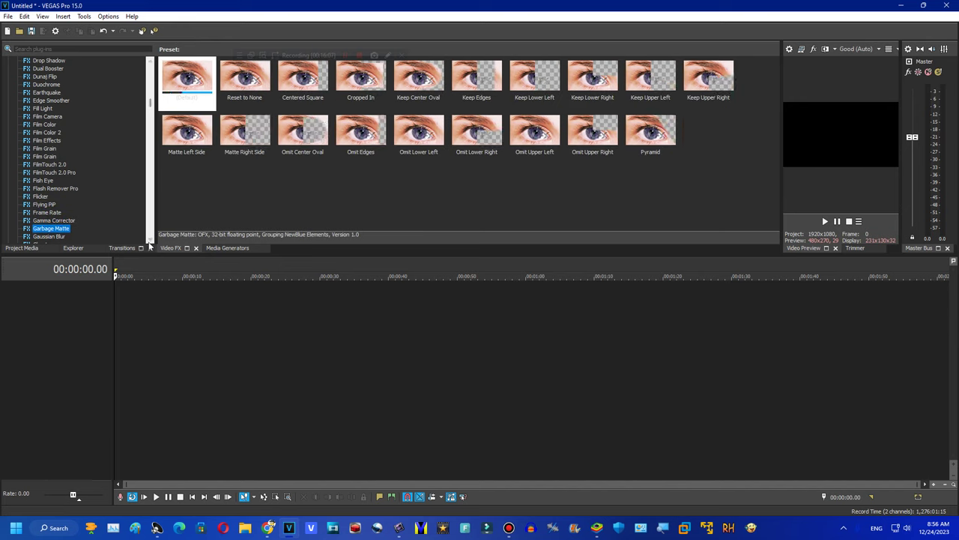
click(150, 241)
click(150, 242)
click(49, 116)
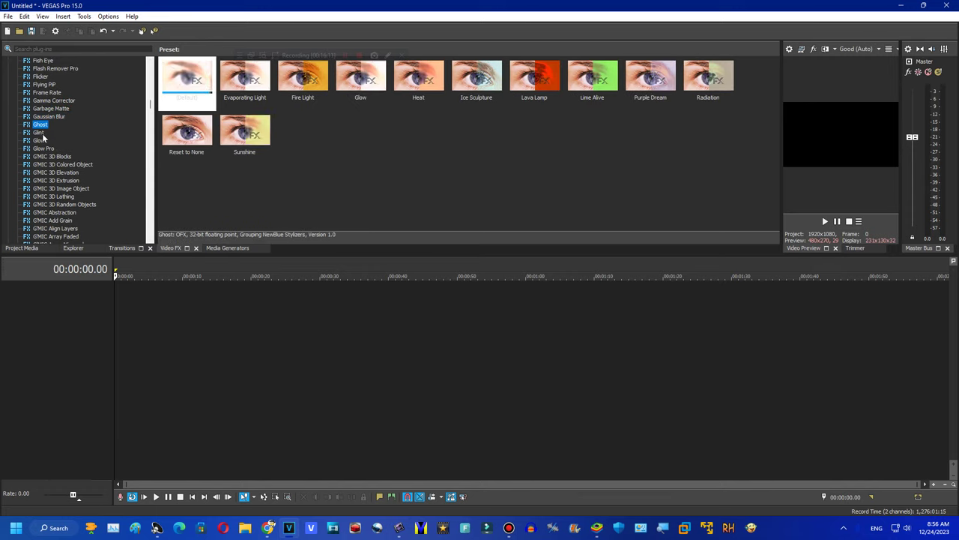
Add the Glint preset Vanadium to the video output, review the settings of the custom presets up to Twilight Sparkleup v1, and remove the effect.
click(41, 133)
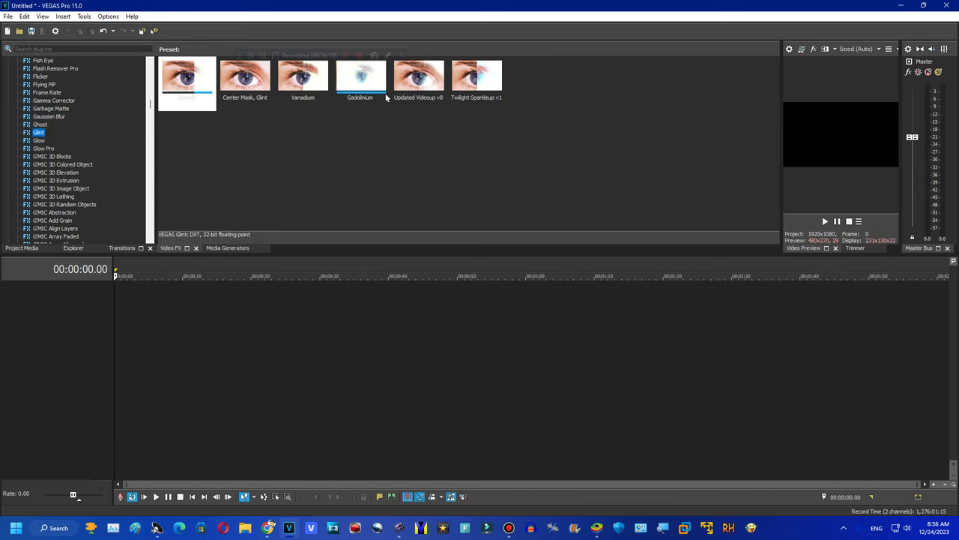
drag(303, 74, 832, 135)
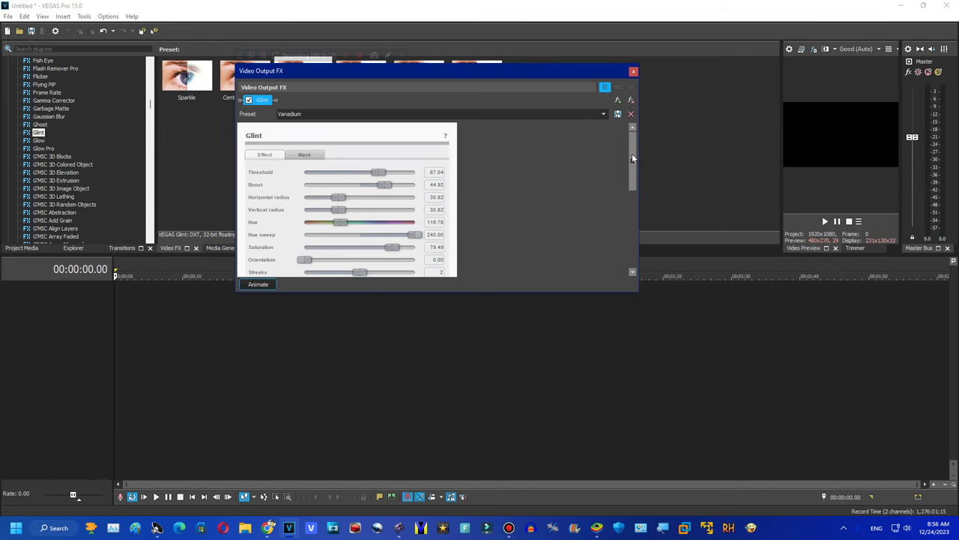
drag(632, 158, 624, 200)
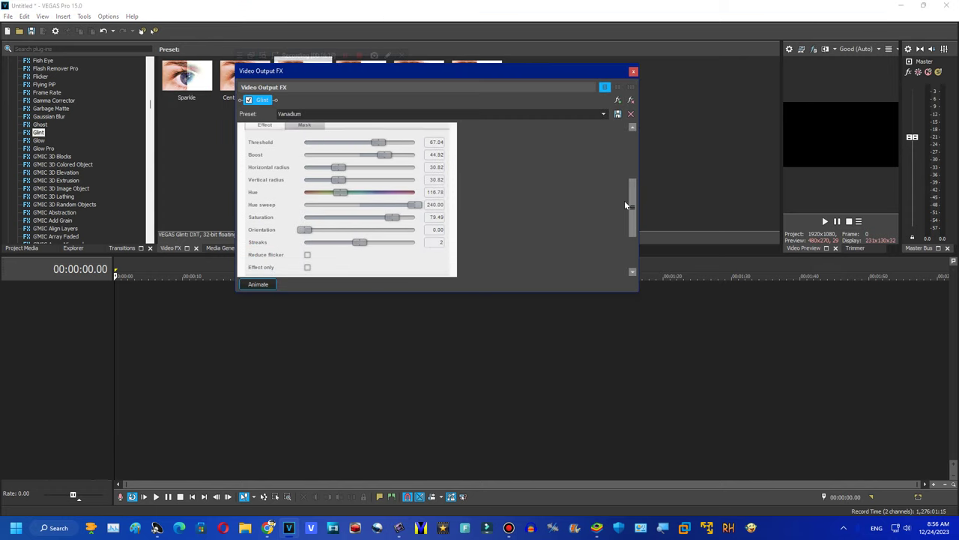
click(590, 116)
key(Up)
key(Up)
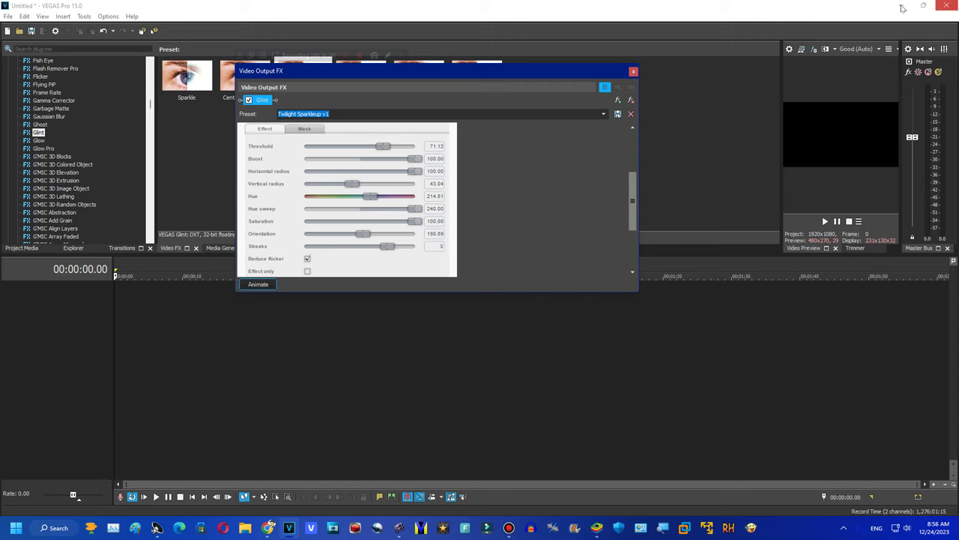
click(630, 100)
Add the Glow preset Blastup v2 to the video output and review the settings of the custom presets from Cinemaup v14 to Trackup v2.
click(36, 140)
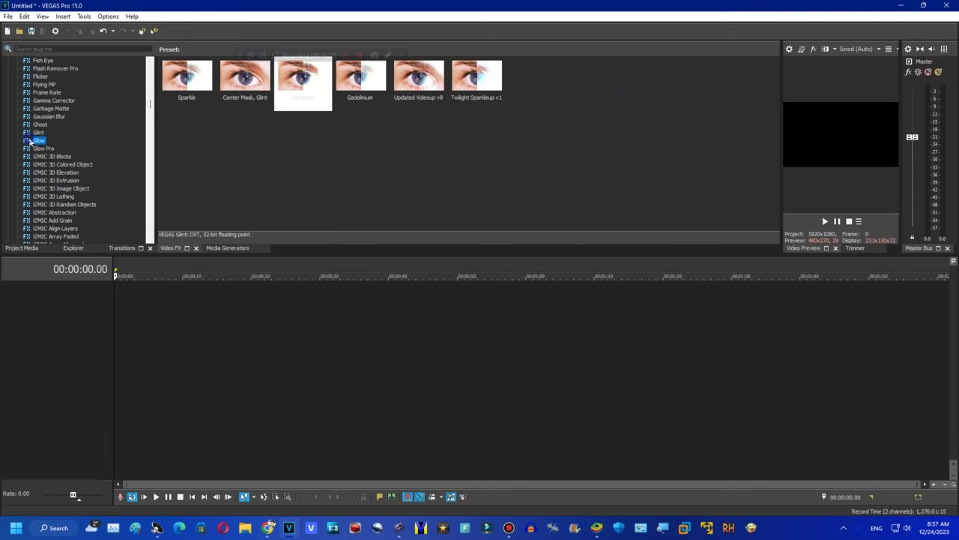
drag(574, 71, 822, 216)
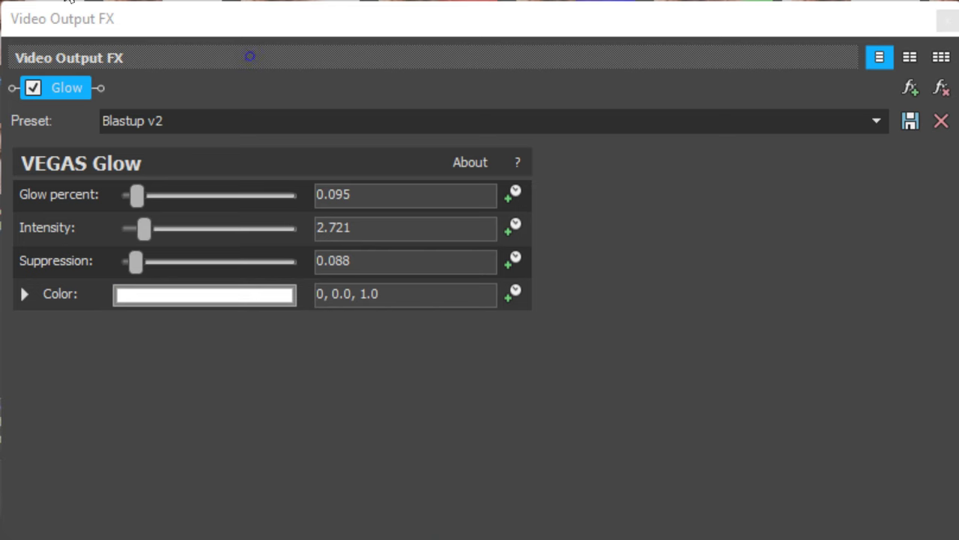
click(885, 121)
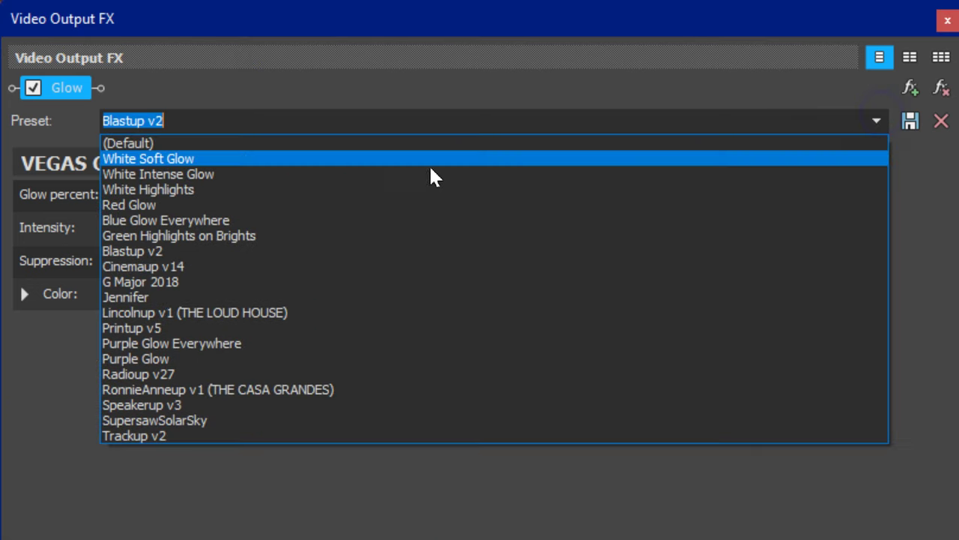
click(272, 265)
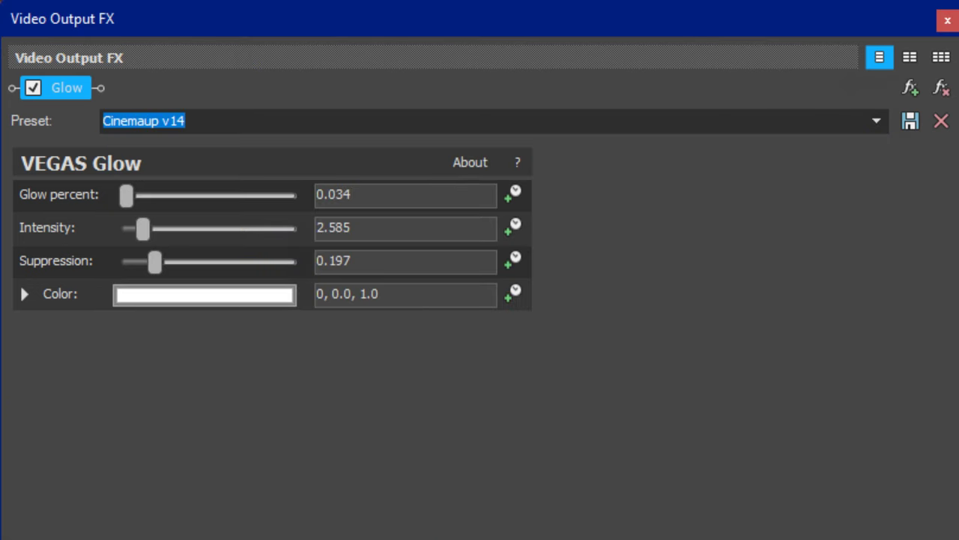
key(Down)
key(Down)
key(Down)
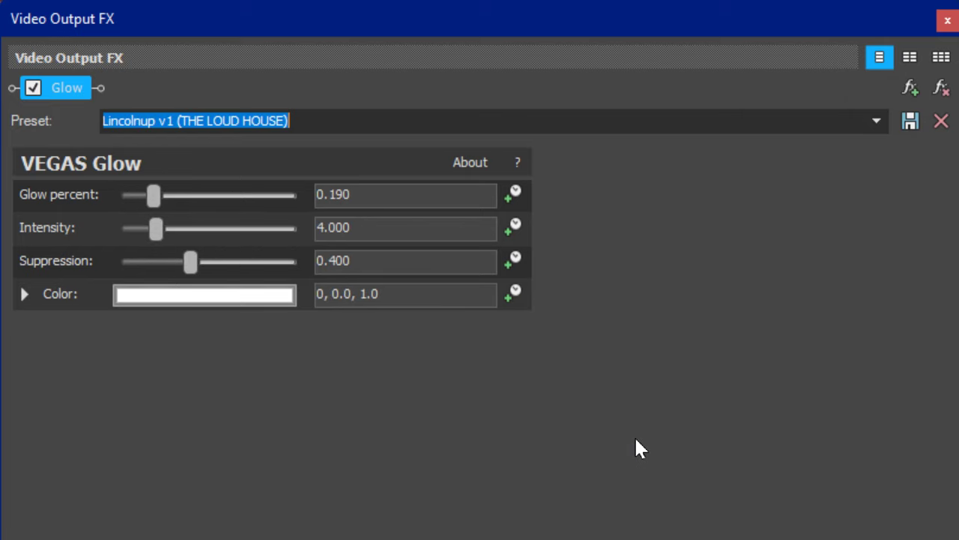
key(Down)
key(Down)
key(Down)
key(Down)
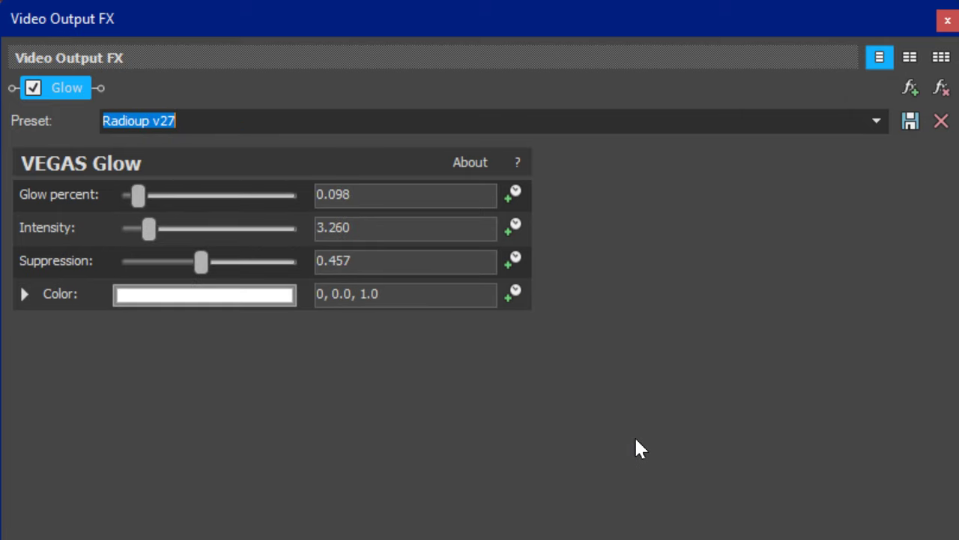
key(Down)
key(Down)
key(Down)
key(Down)
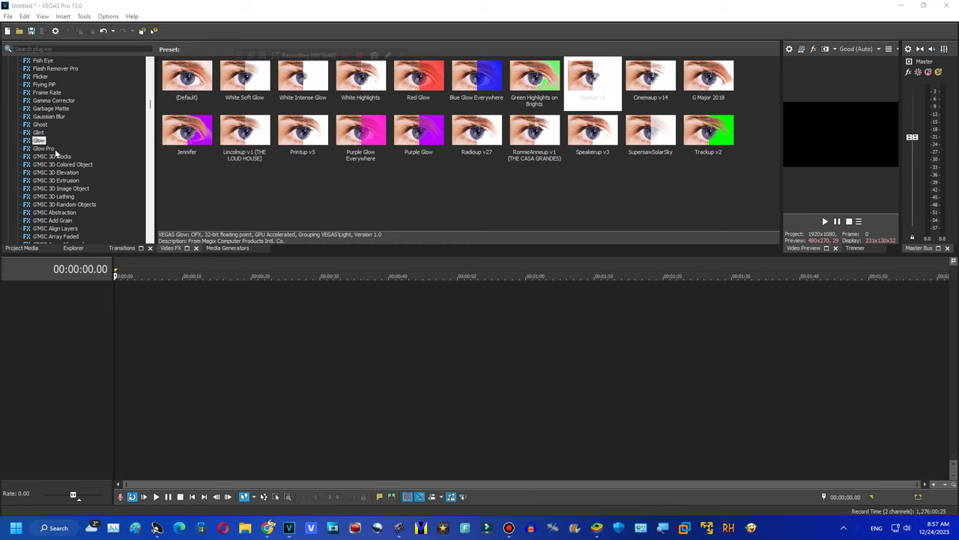
Add the Glow Pro preset Fat to the video output and review its Light Source, Glow, Shimmer and Mix settings.
click(49, 148)
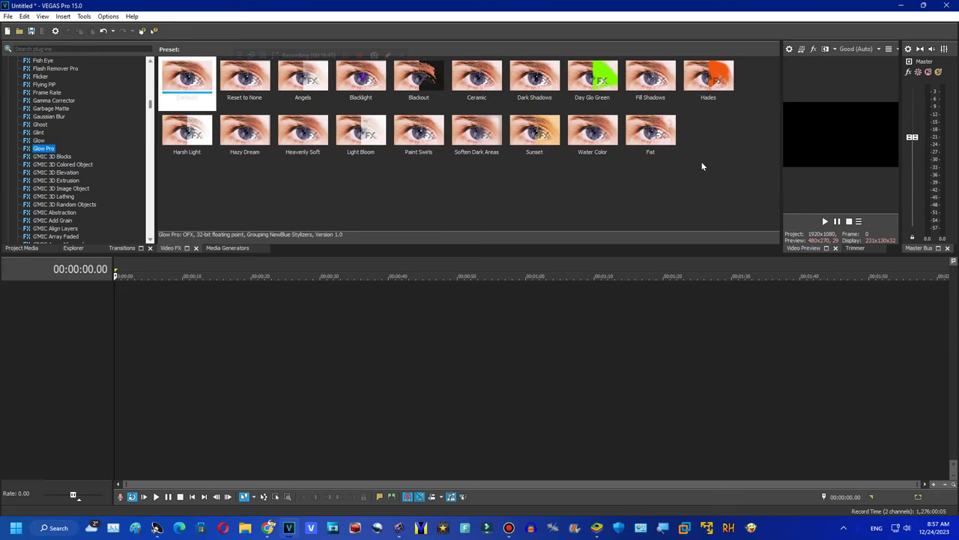
click(643, 145)
drag(793, 135, 821, 141)
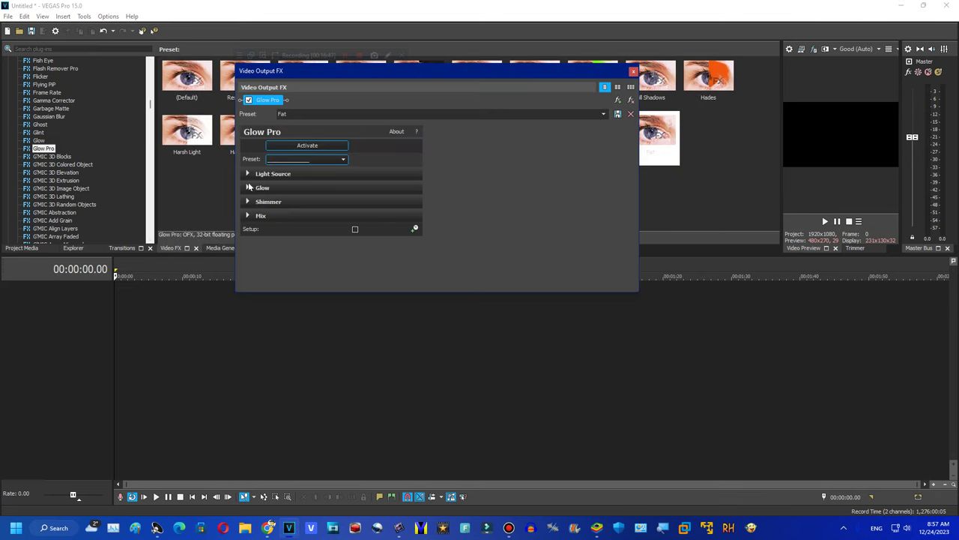
click(246, 216)
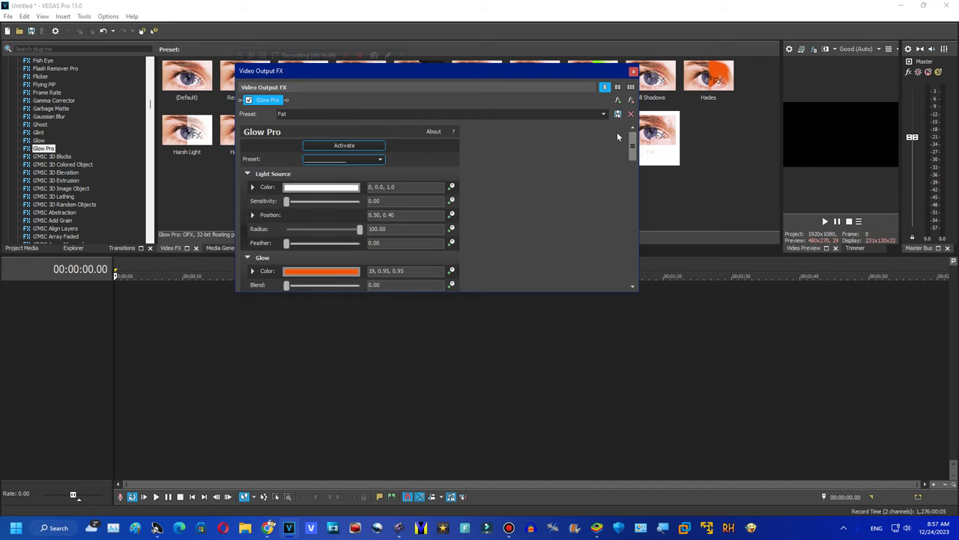
drag(632, 150, 631, 292)
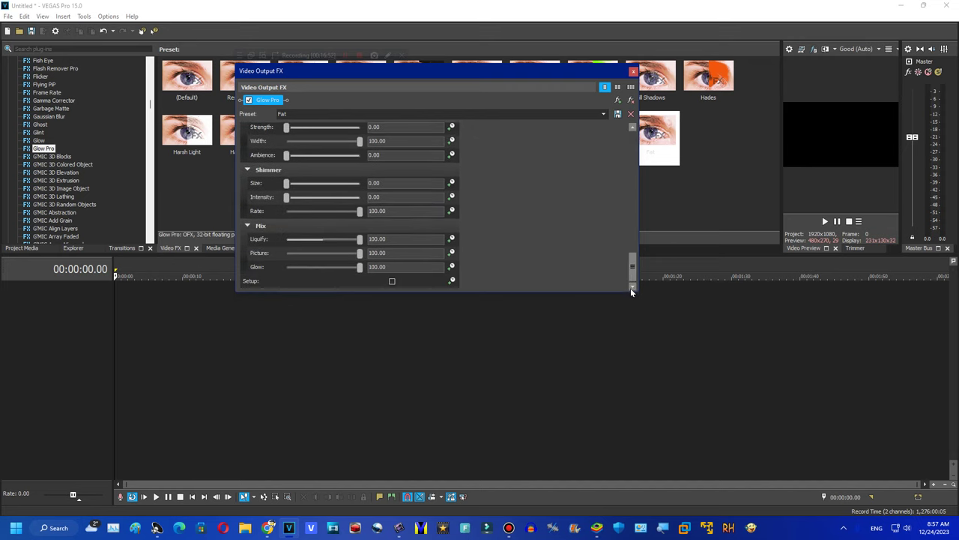
Close the Glow Pro settings and look through the presets of Gradient Fill Pro and Gradient Map.
click(634, 71)
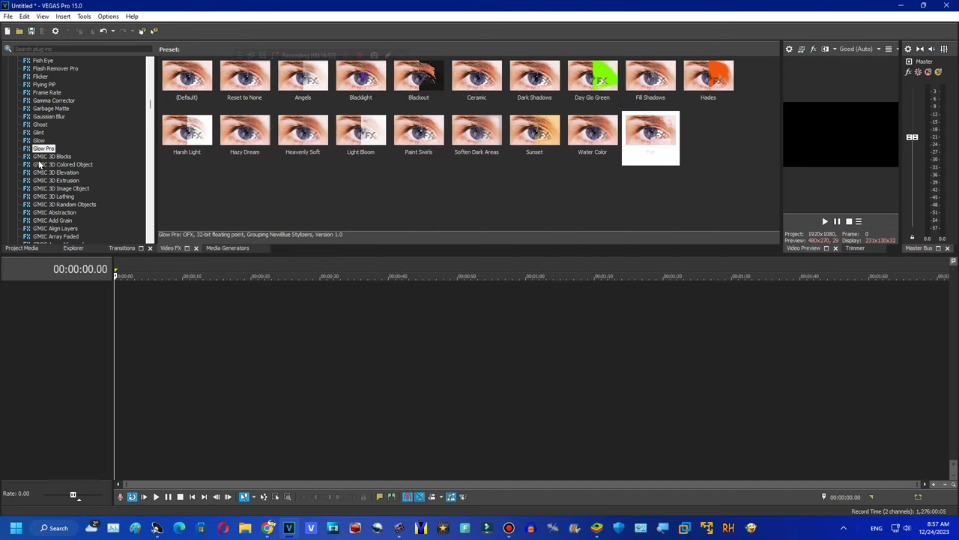
drag(150, 105, 139, 137)
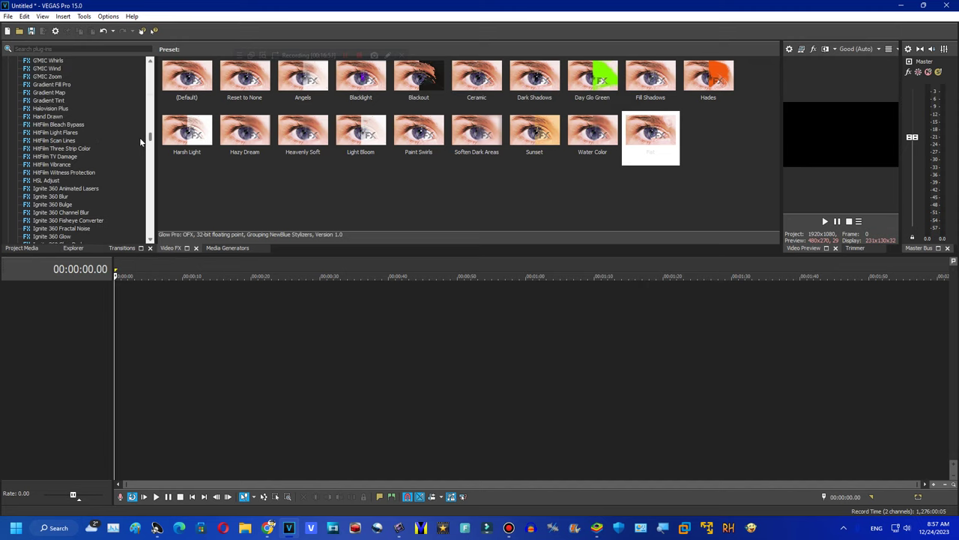
scroll(60, 139, up, 2)
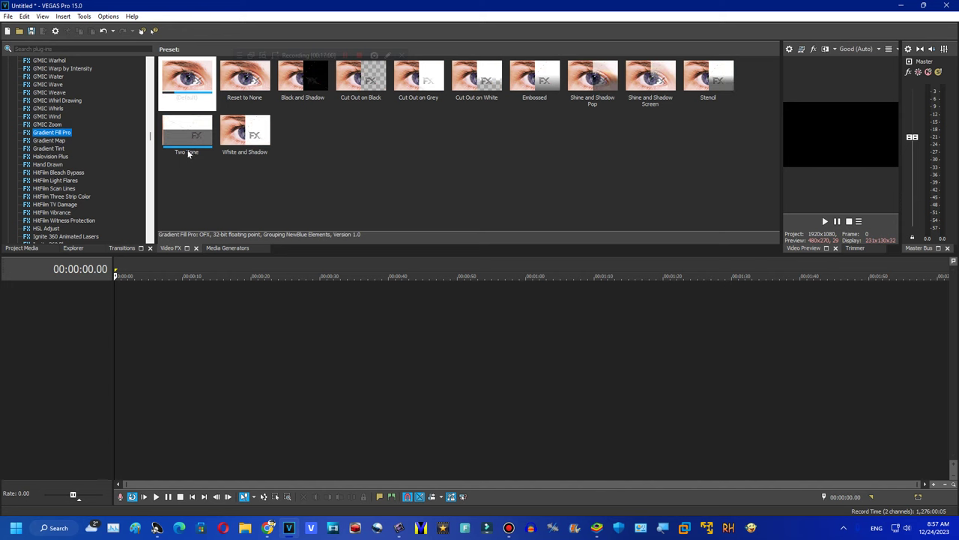
click(49, 140)
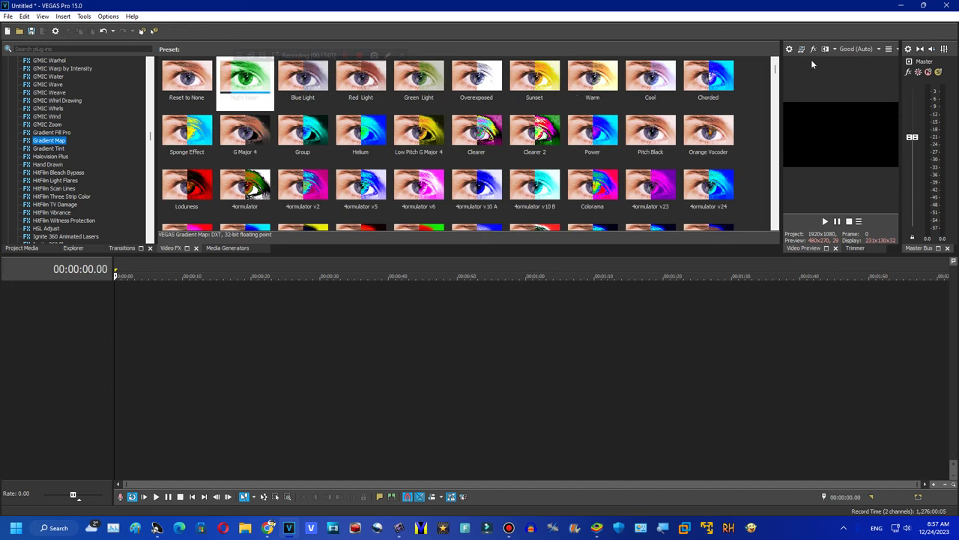
scroll(766, 228, down, 10)
scroll(766, 228, down, 3)
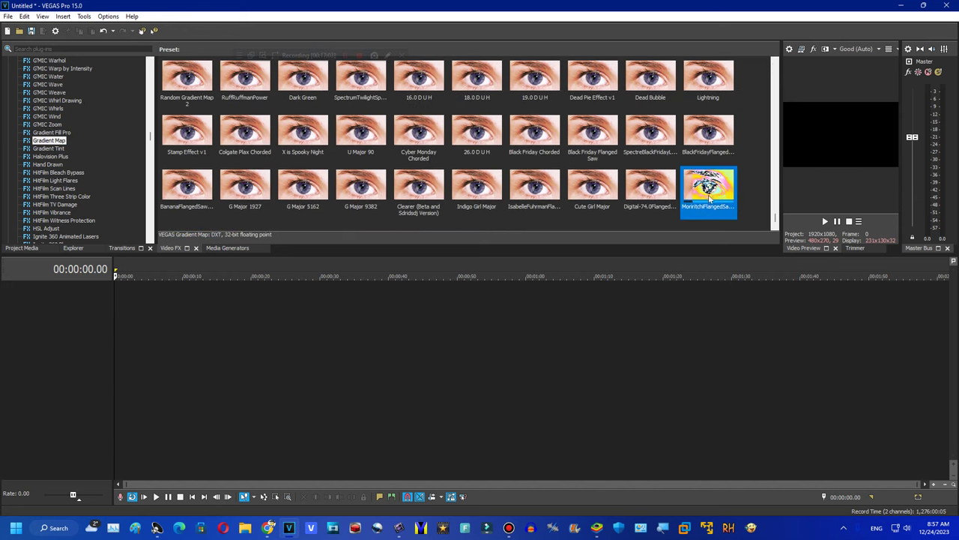
scroll(674, 135, up, 13)
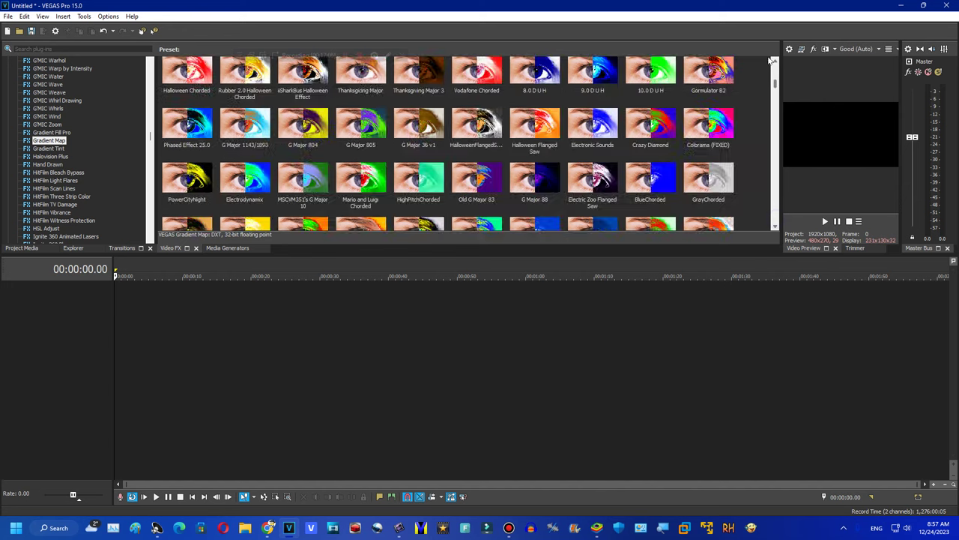
Add the Gradient Map preset Chorded to the video output and switch the effect to the Sponge Effect preset.
drag(708, 77, 809, 107)
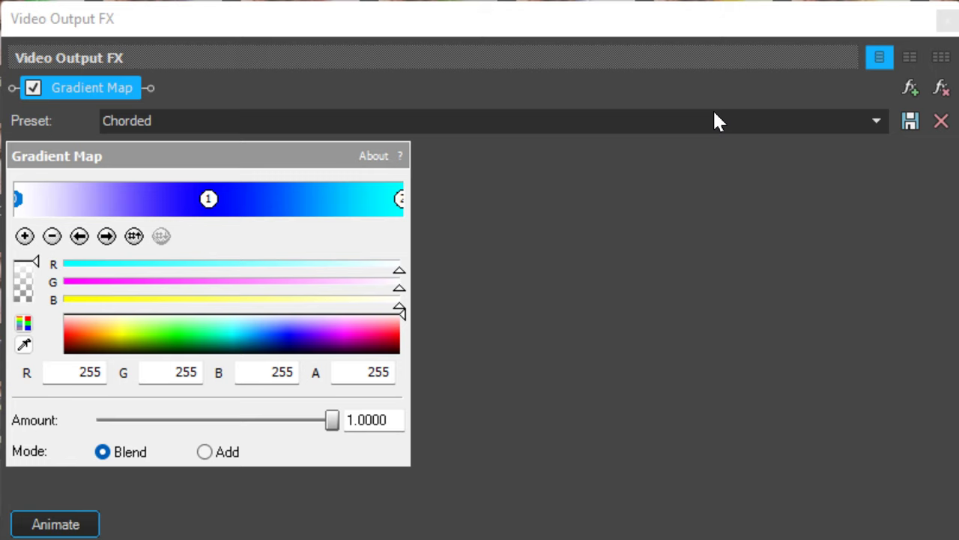
click(877, 121)
click(519, 150)
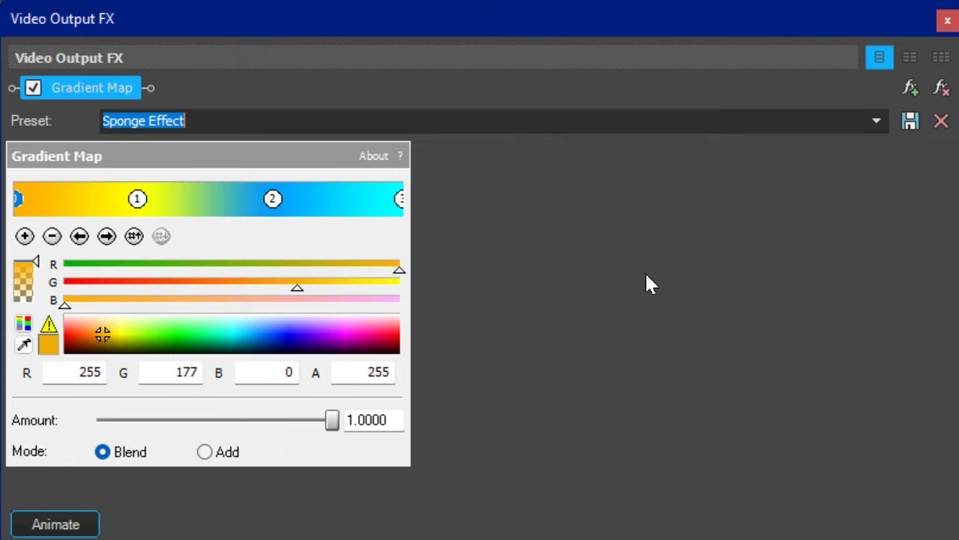
Review the settings of the Gradient Map custom presets one by one, from Sponge Effect to Electric Zoo Flanged Saw.
key(Down)
key(Down)
key(Down)
key(Down)
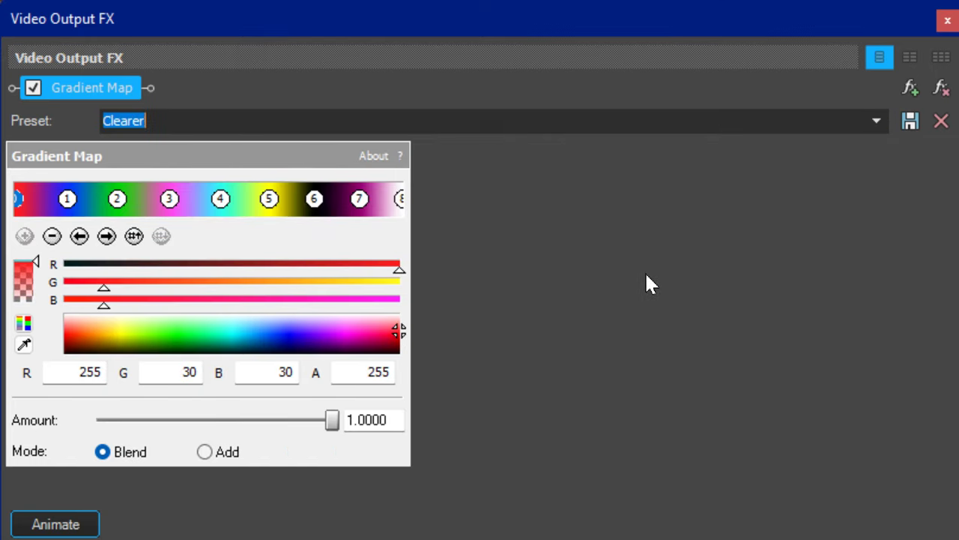
key(Down)
key(Down)
key(Down)
key(Down)
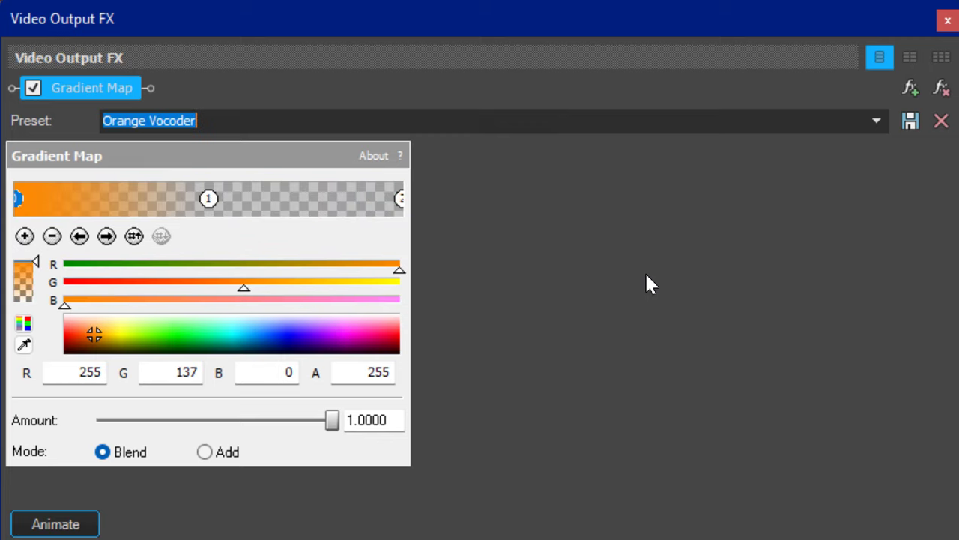
key(Down)
key(Down)
key(Down)
key(Down)
key(Down)
key(Down)
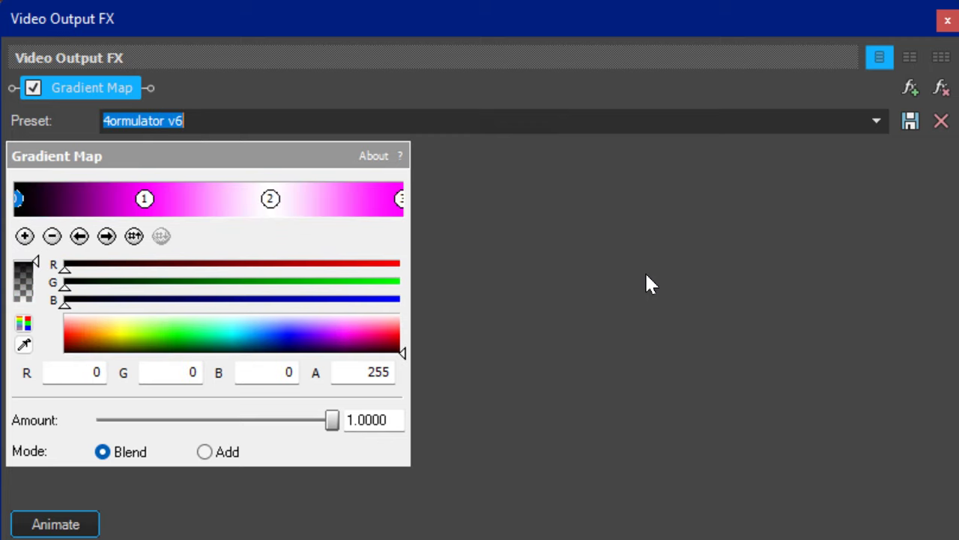
key(Down)
key(Down)
key(Down)
key(Down)
key(Down)
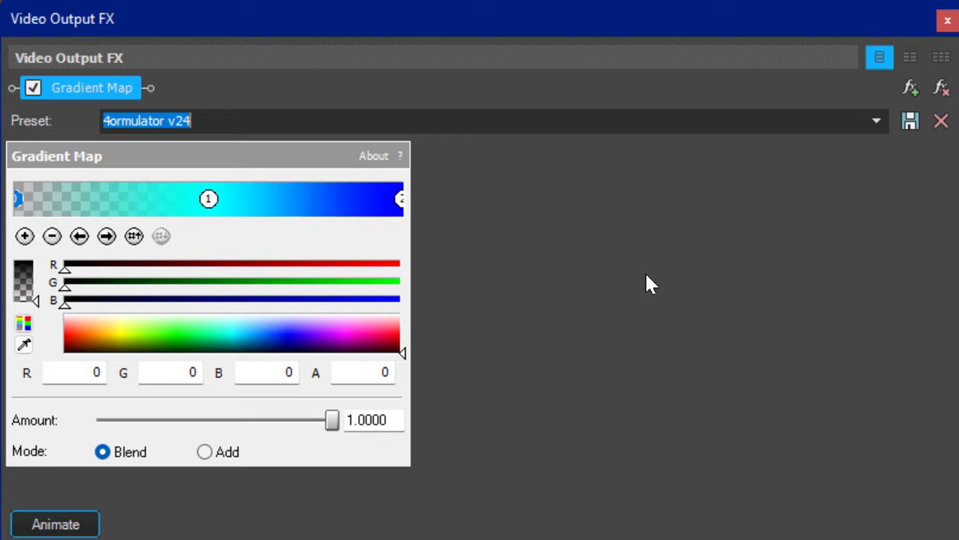
key(Down)
key(Down)
key(Down)
key(Down)
key(Down)
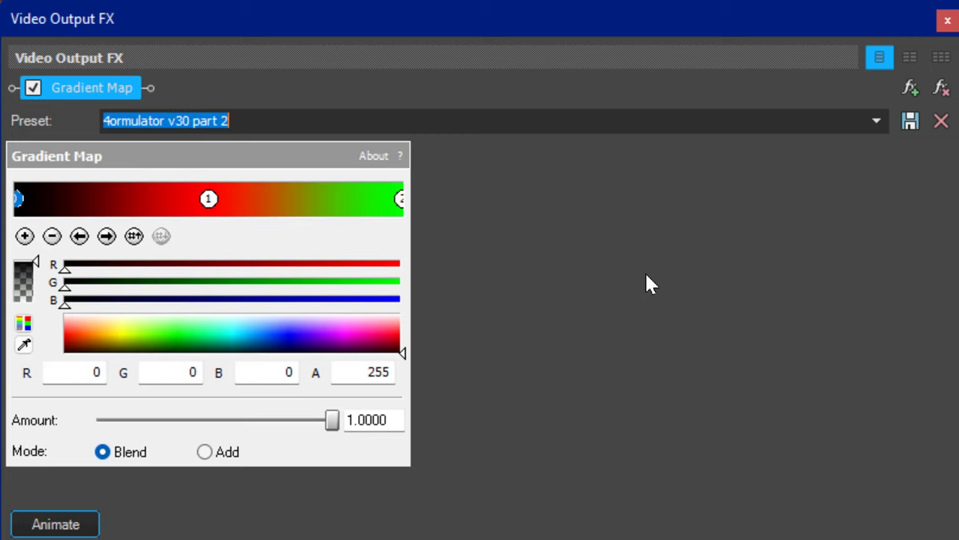
key(Down)
key(Down)
key(Down)
key(Down)
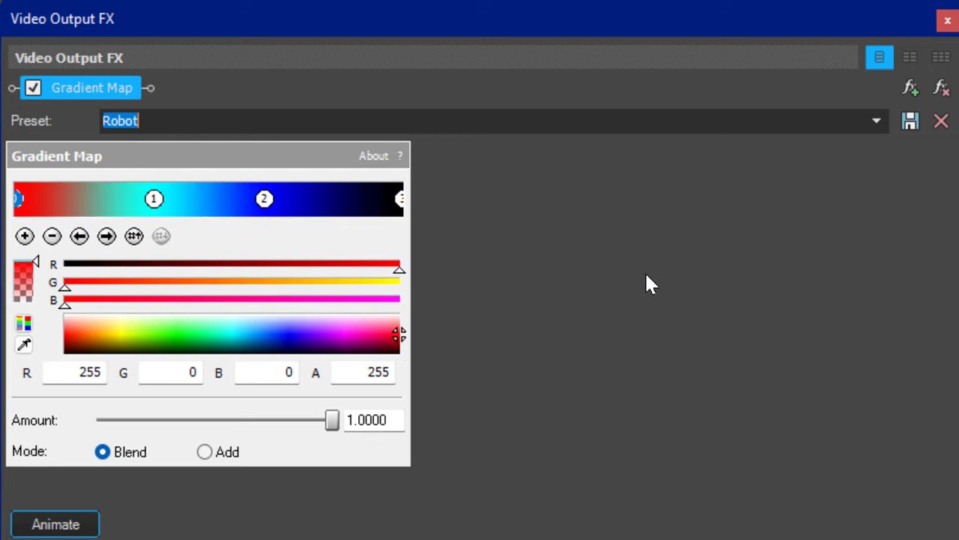
key(Down)
key(Down)
key(Down)
key(Down)
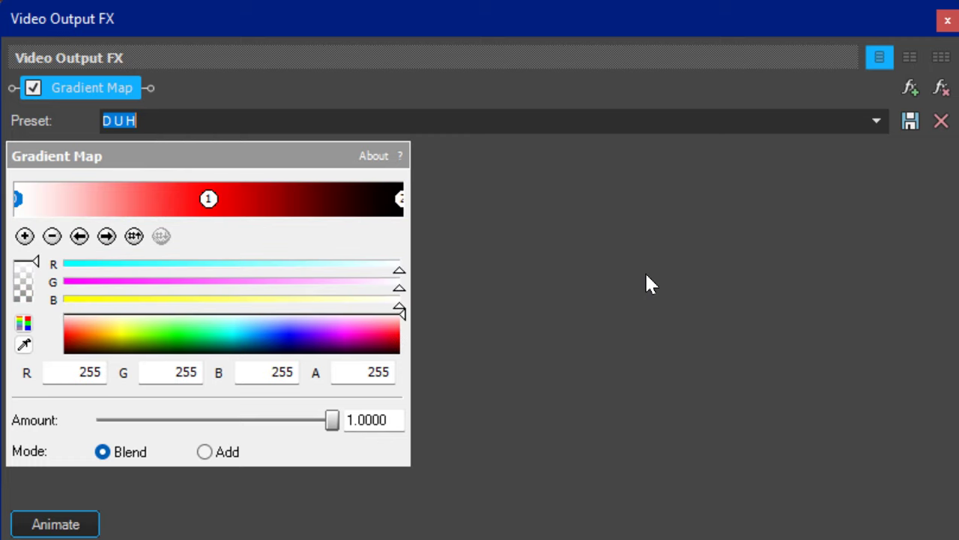
key(Down)
key(Down)
key(Down)
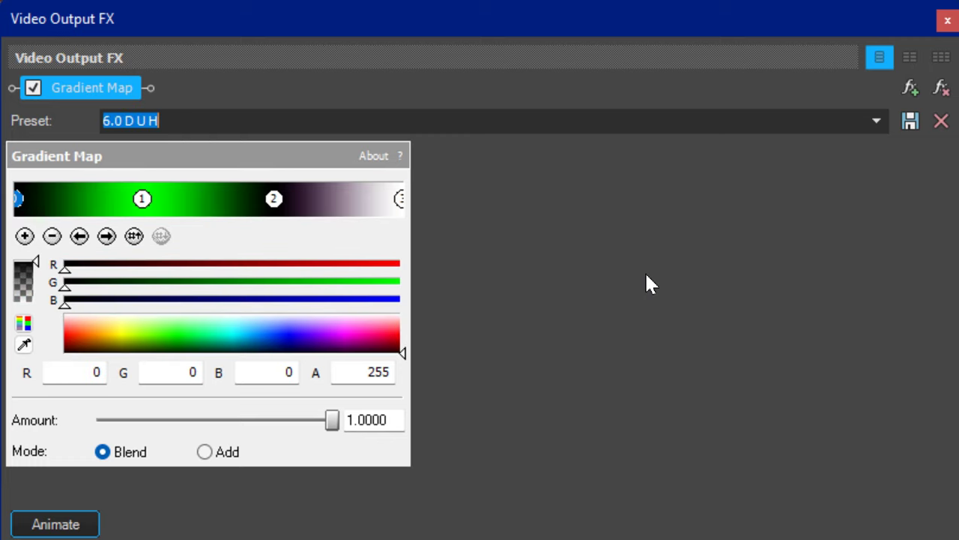
key(Down)
key(Down)
key(Down)
key(Down)
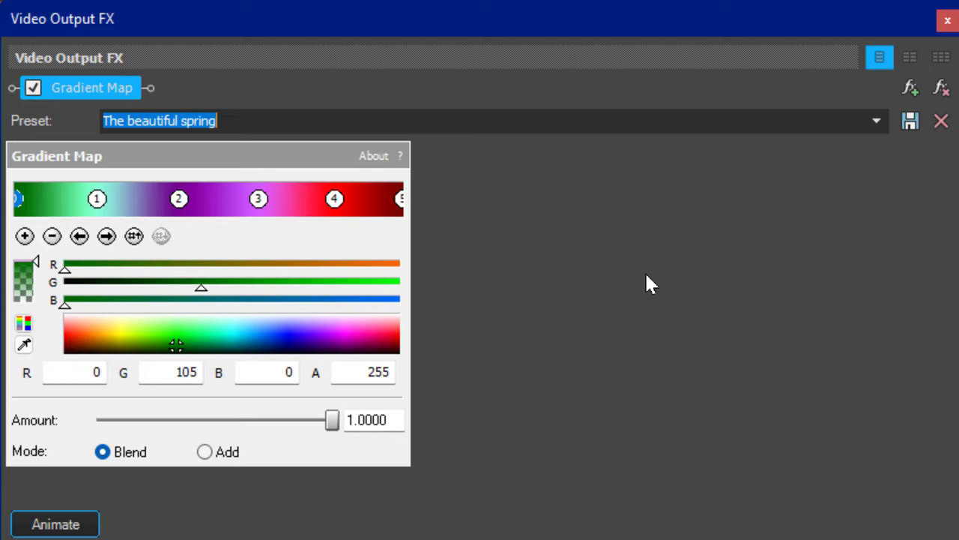
key(Down)
key(Down)
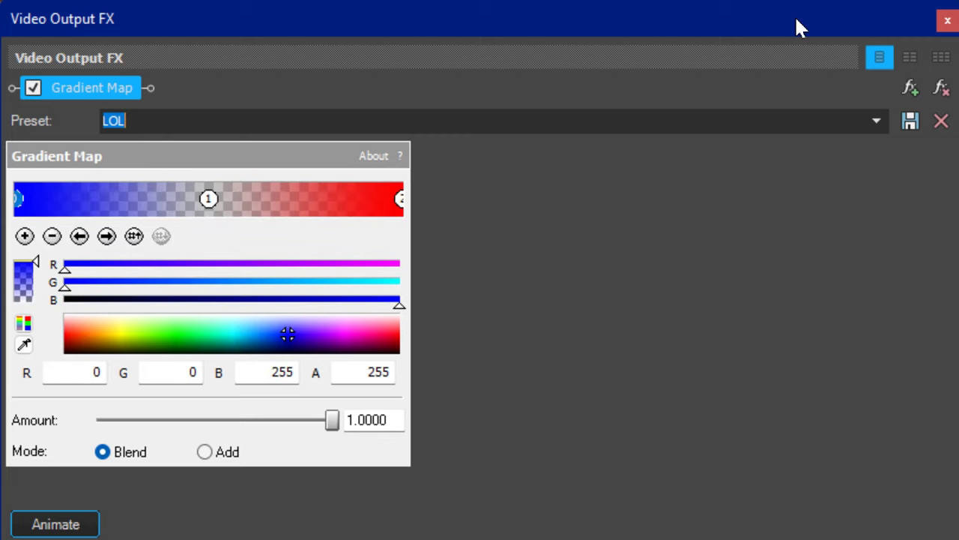
key(Down)
key(Down)
key(Down)
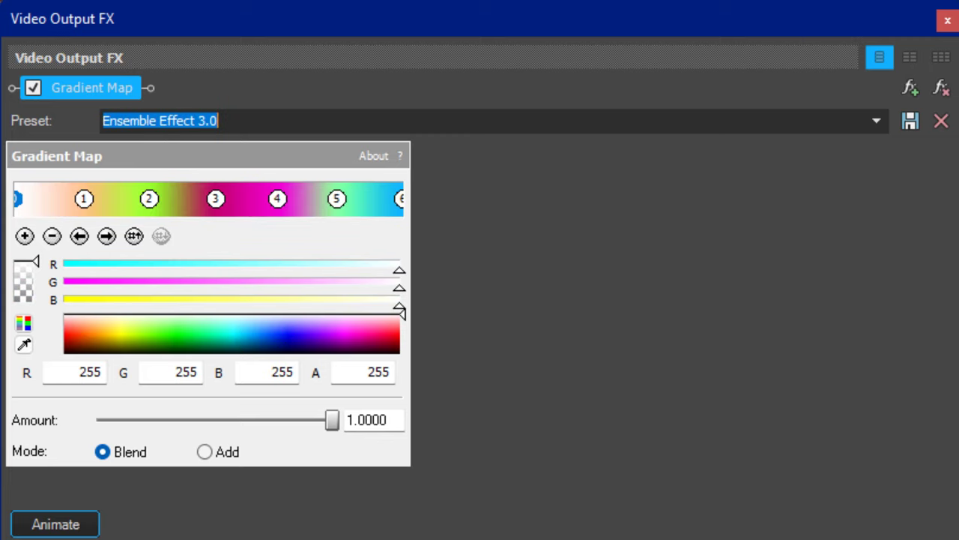
key(Down)
key(Down)
key(Down)
key(Down)
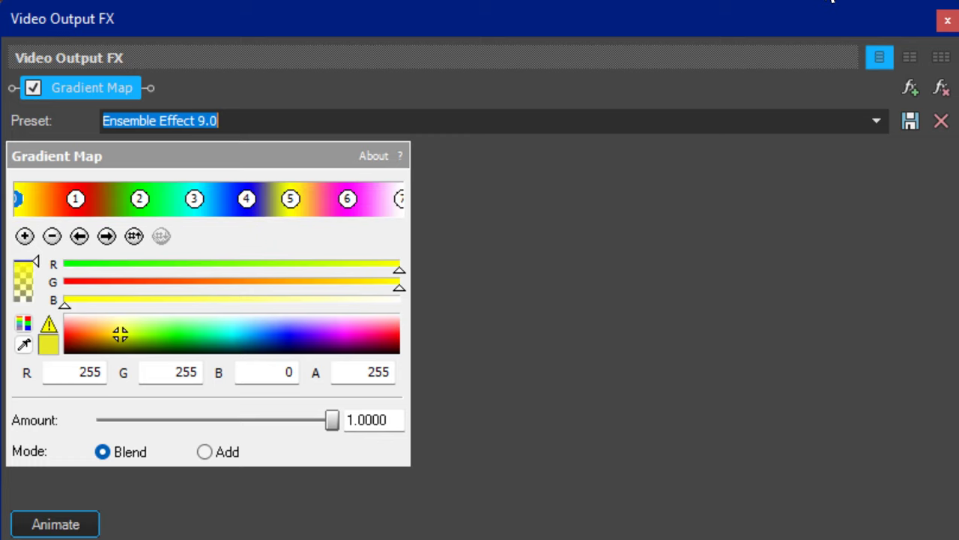
key(Down)
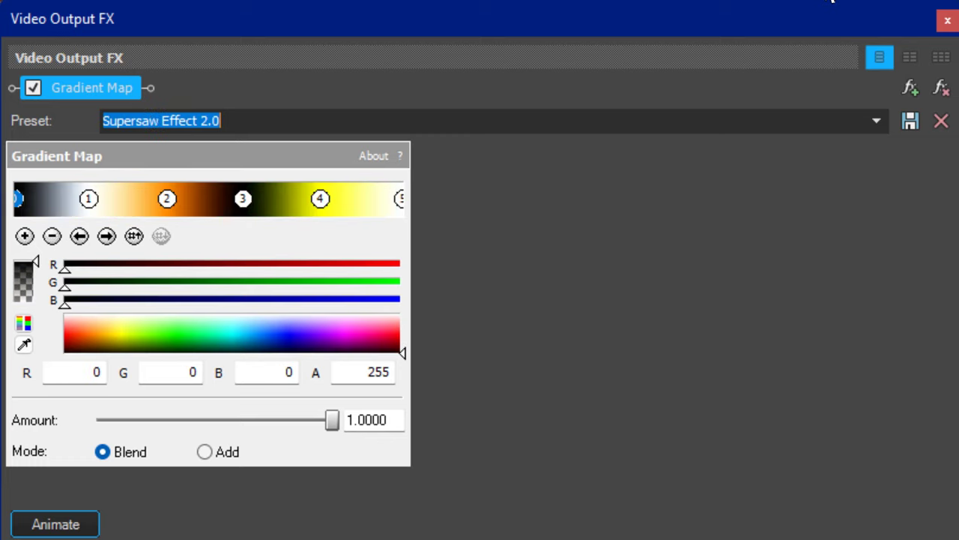
key(Down)
key(Down)
key(Down)
key(Down)
key(Down)
key(Down)
key(Down)
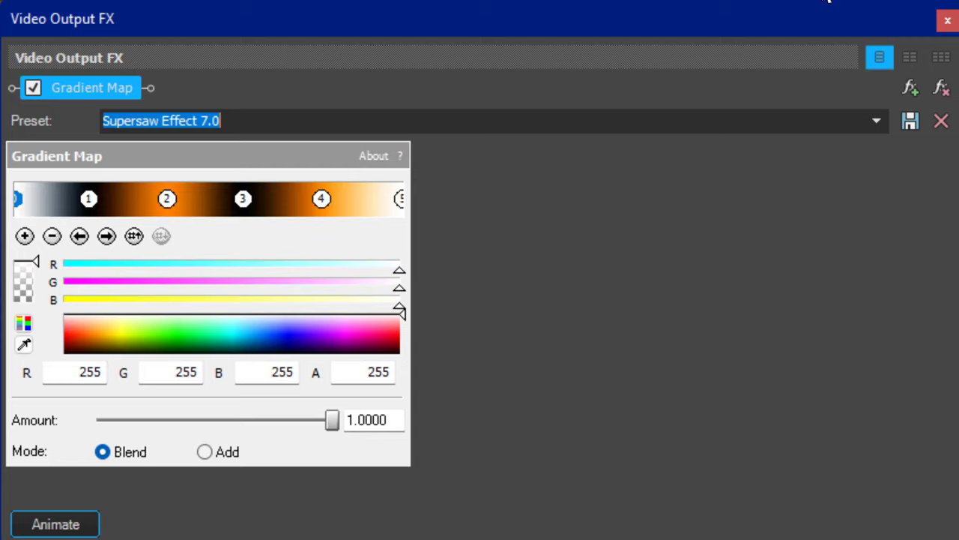
key(Down)
key(Down)
key(Down)
key(Down)
key(Down)
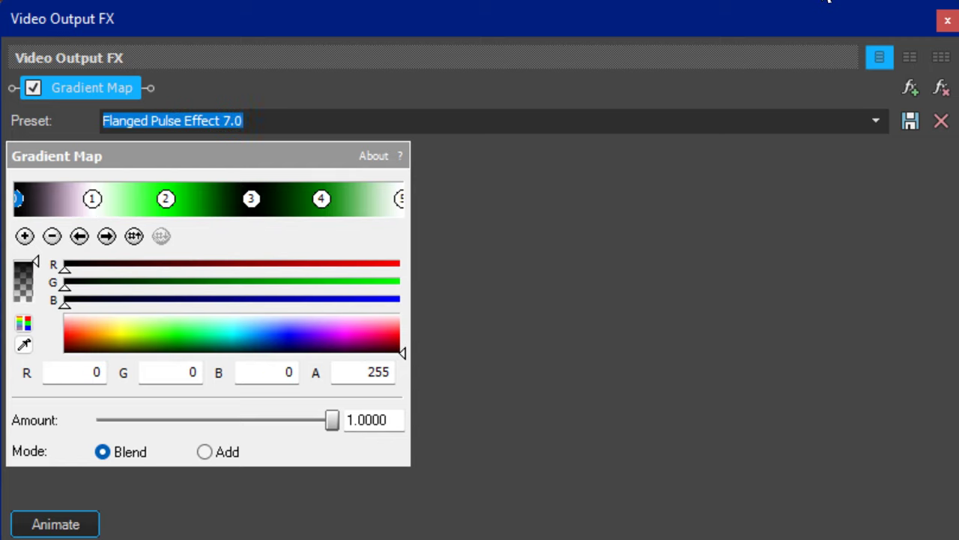
key(Down)
key(Down)
key(Down)
key(Down)
key(Down)
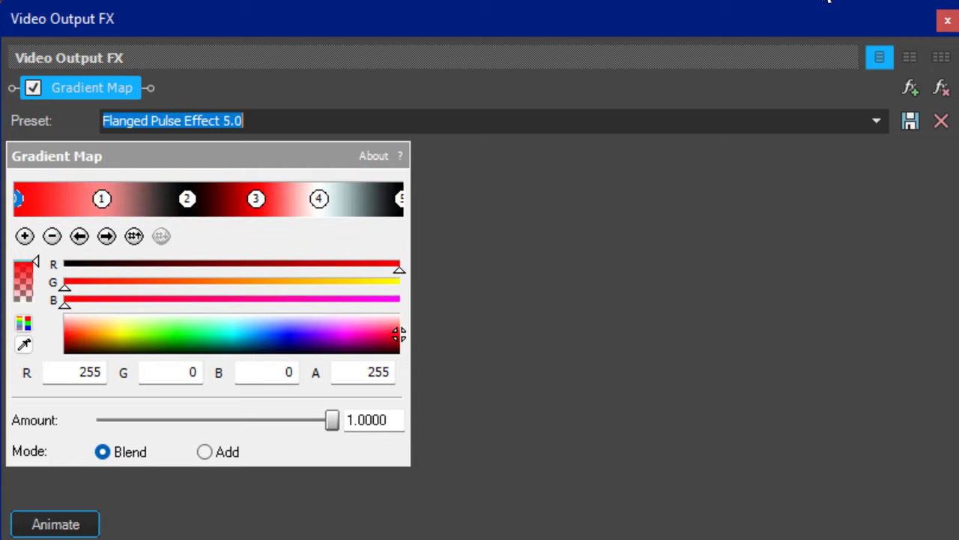
key(Down)
key(Down)
key(Down)
key(Down)
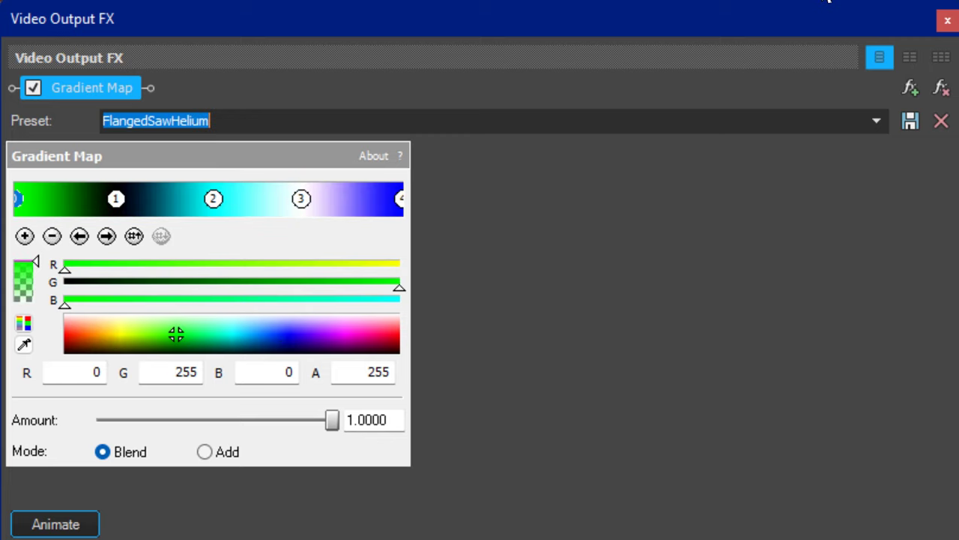
key(Down)
key(Down)
key(Down)
key(Down)
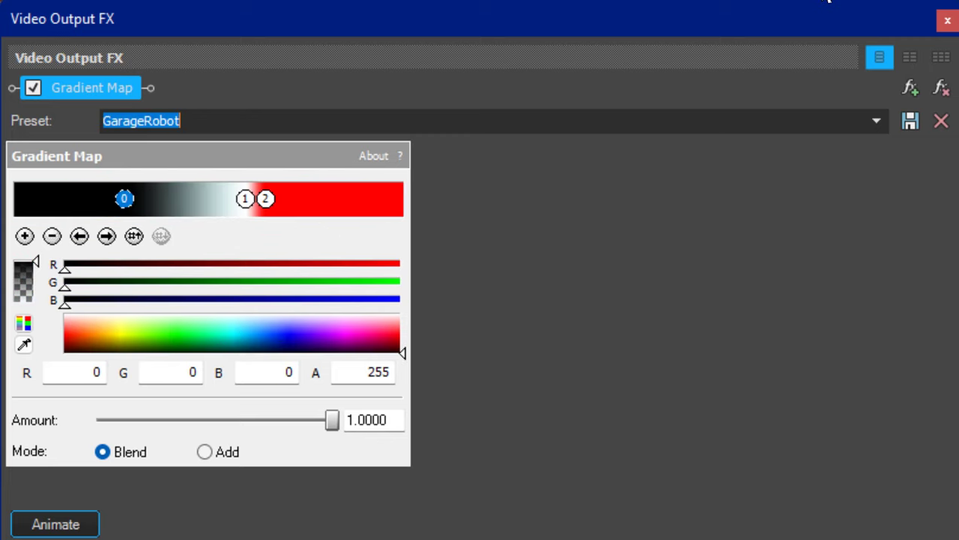
key(Down)
key(Down)
key(Down)
key(Down)
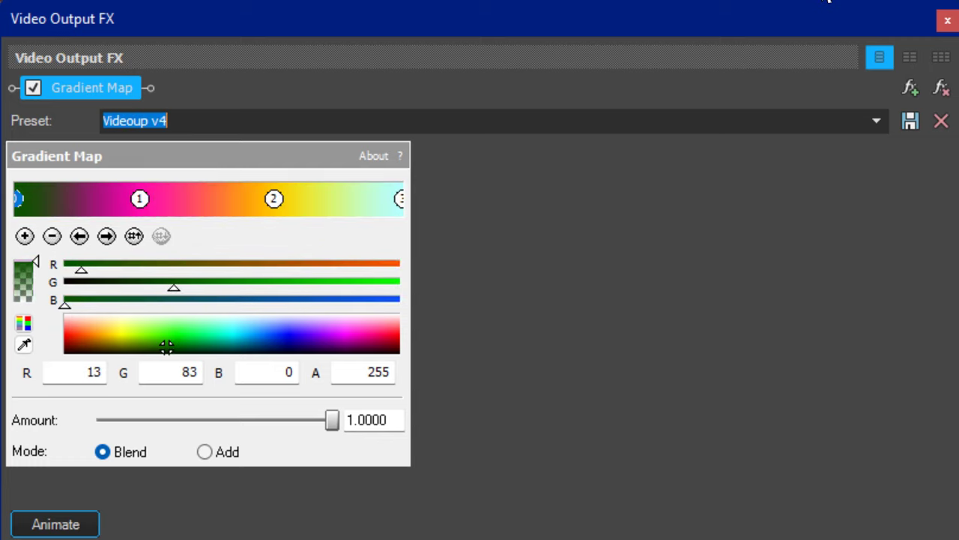
key(Down)
key(Down)
key(Down)
key(Down)
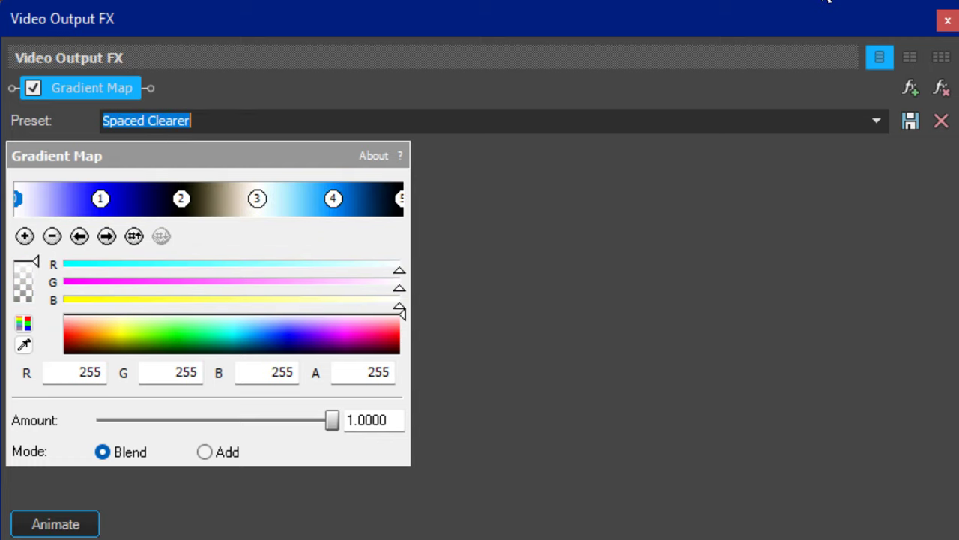
key(Down)
key(Down)
key(Down)
key(Down)
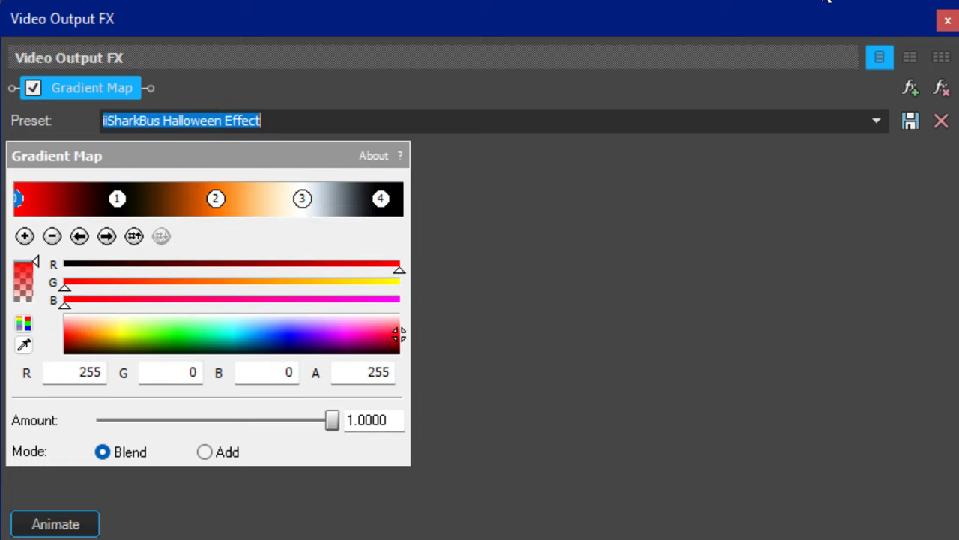
key(Down)
key(Down)
key(Down)
key(Down)
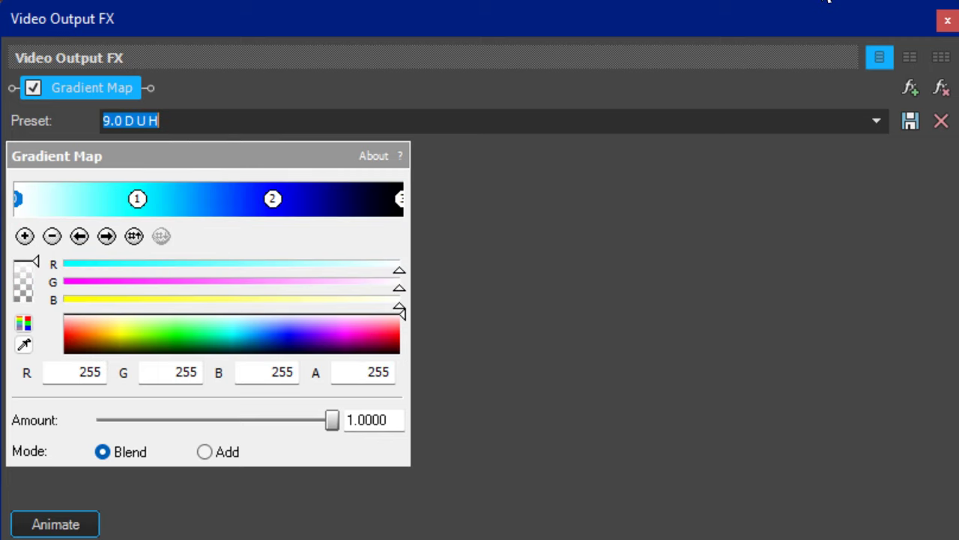
key(Down)
key(Down)
key(Down)
key(Down)
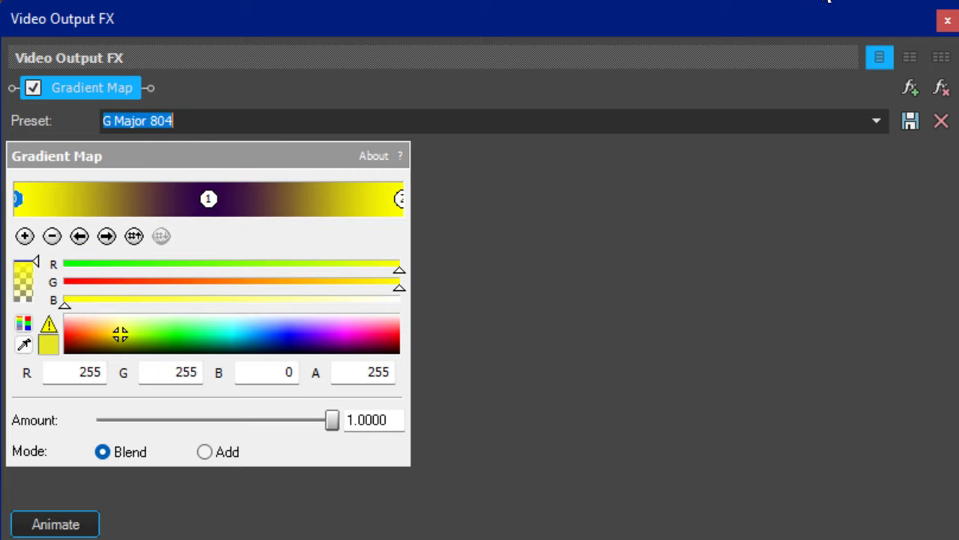
key(Down)
key(Down)
key(Down)
key(Down)
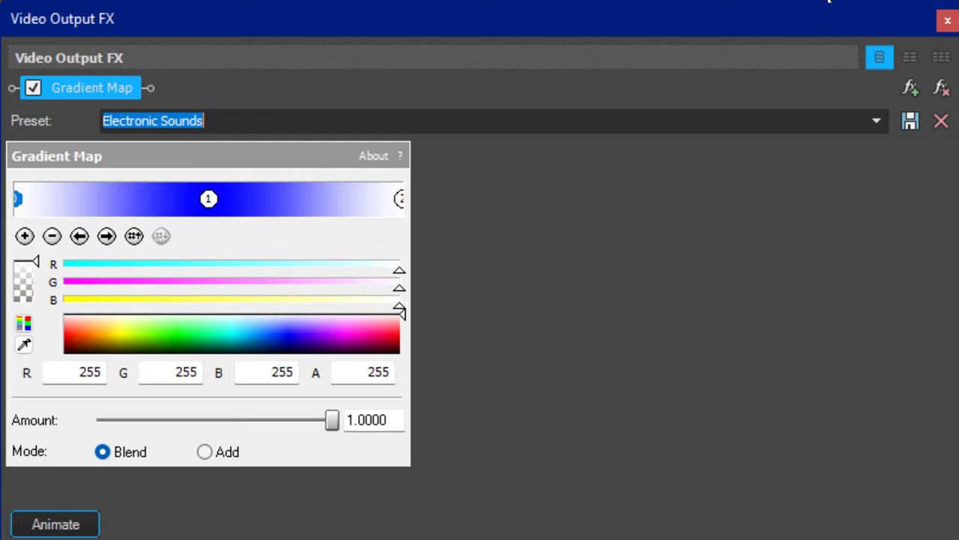
key(Down)
key(Down)
key(Down)
key(Down)
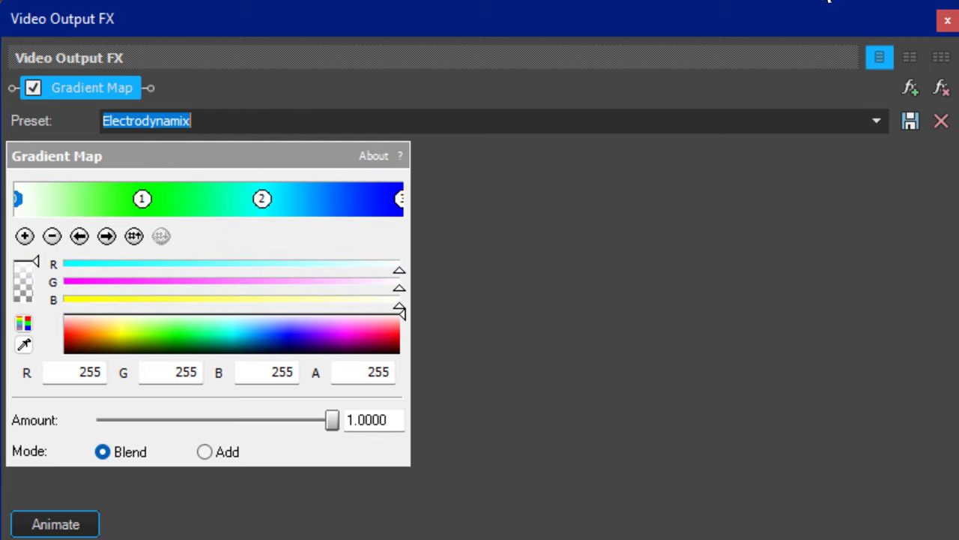
key(Down)
key(Down)
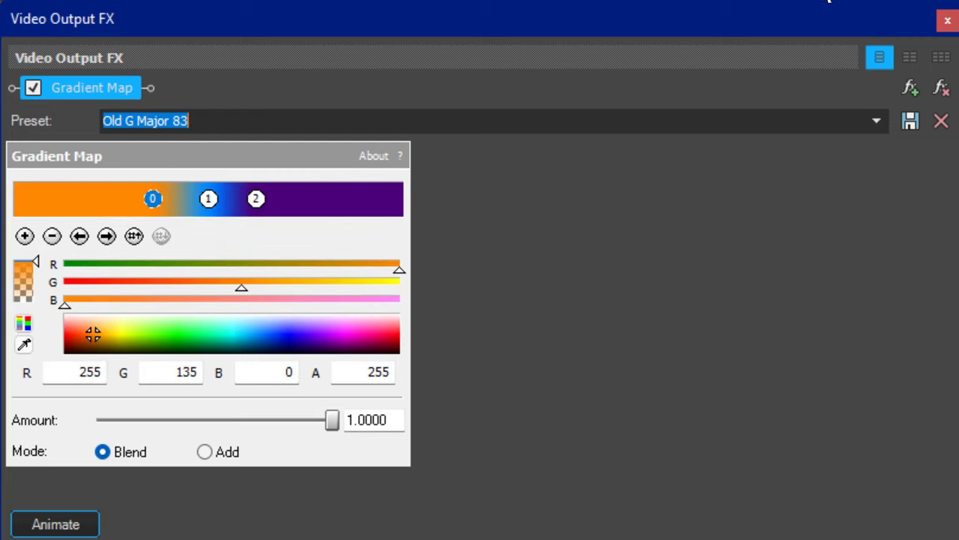
click(834, 122)
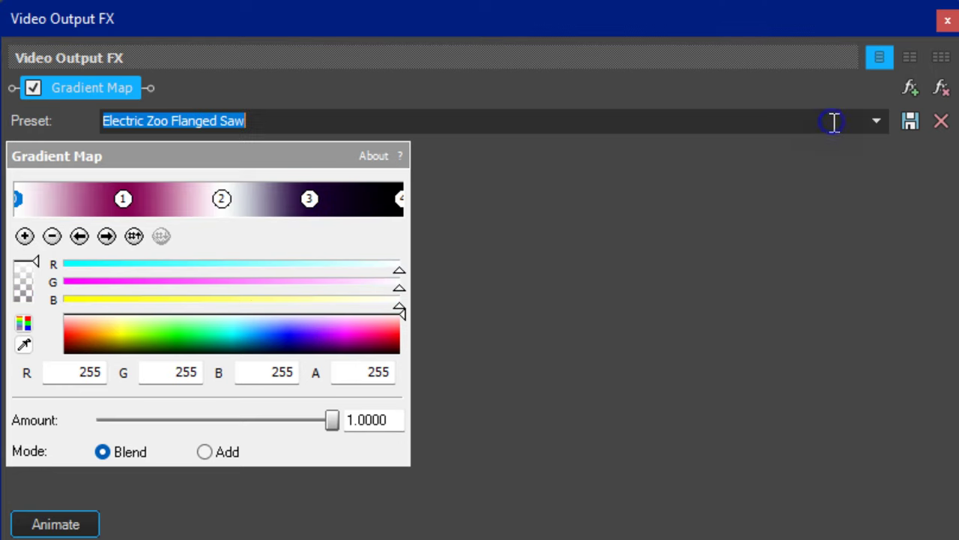
Review the gradients and color values of the Gradient Map presets one by one, from after Electric Zoo Flanged Saw to Gormulator B13.
key(Down)
key(Down)
key(Down)
key(Down)
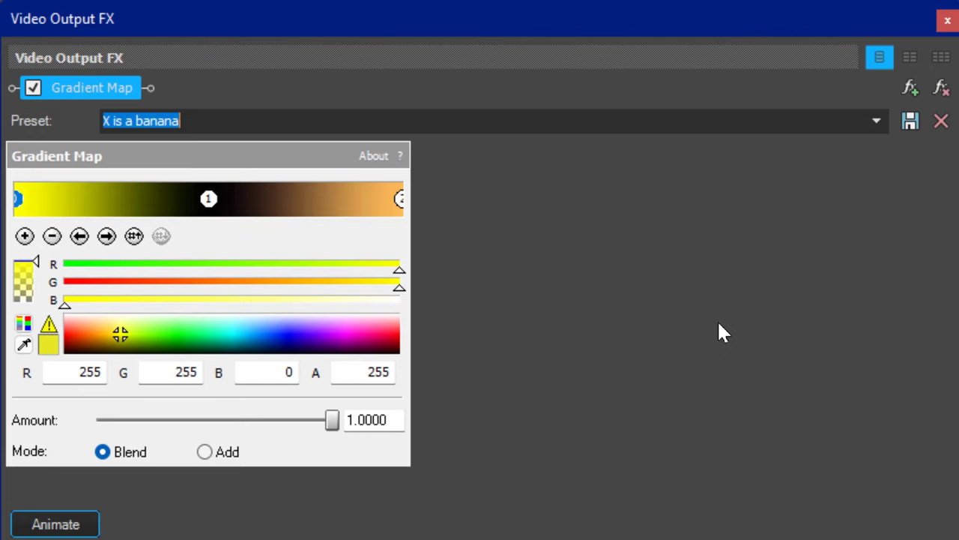
key(Down)
key(Down)
key(Down)
key(Down)
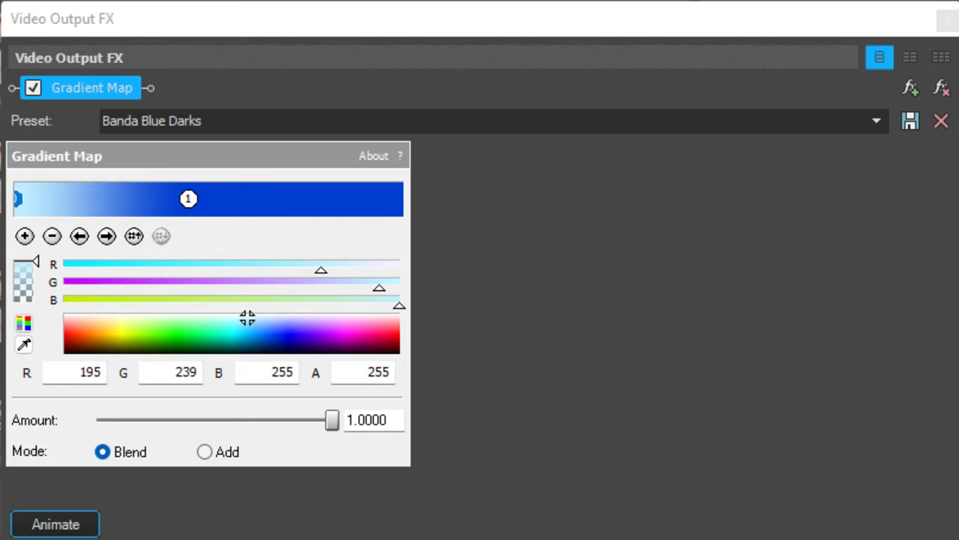
click(649, 261)
key(Down)
key(Down)
key(Down)
key(Down)
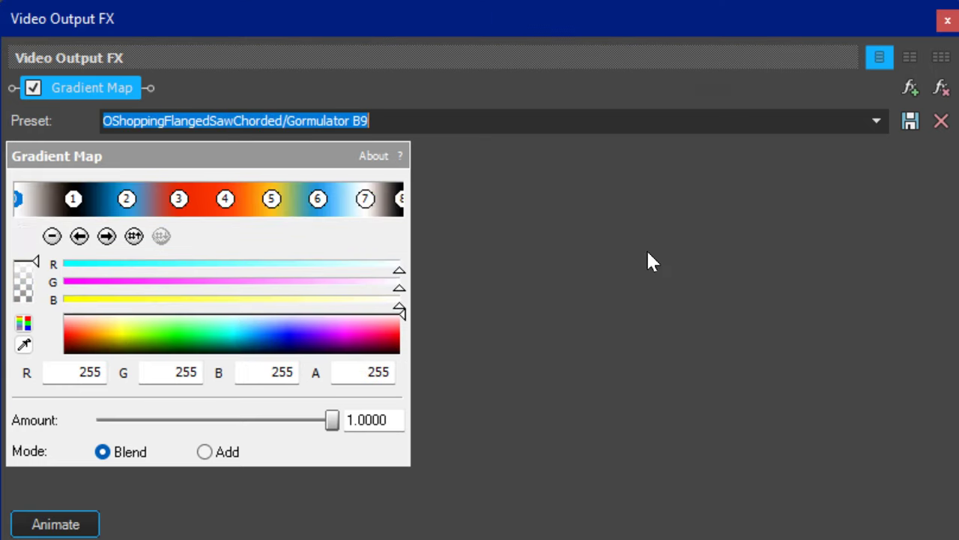
key(Down)
key(Down)
key(Down)
key(Down)
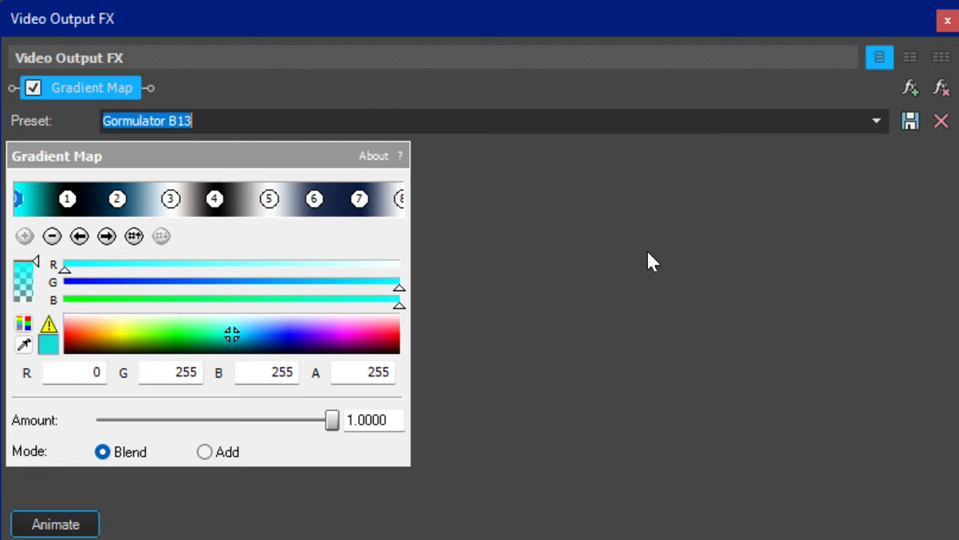
Continue reviewing the Gradient Map presets one by one, from Metal Cut Chorus through the Videoup presets to OrangeFlangedSawChorded.
key(Down)
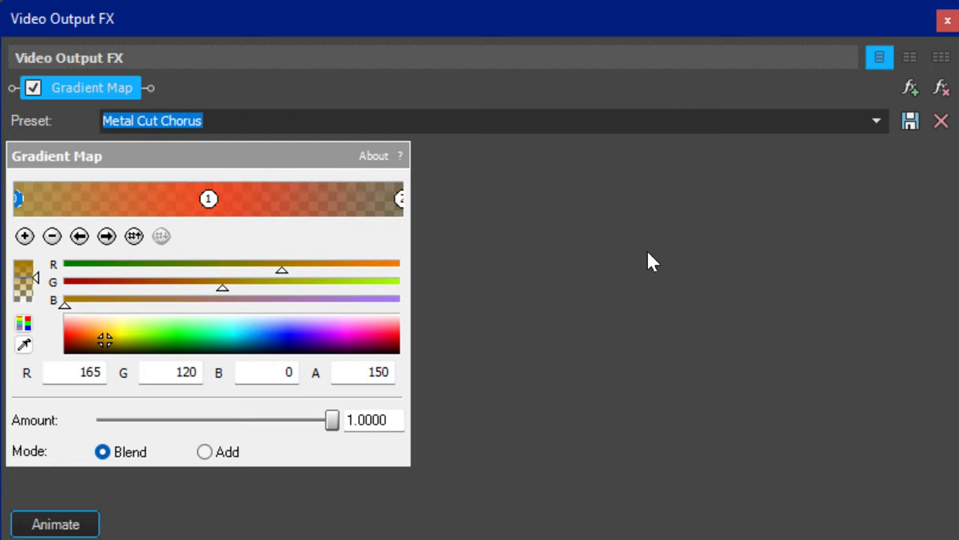
key(Down)
key(Down)
key(Down)
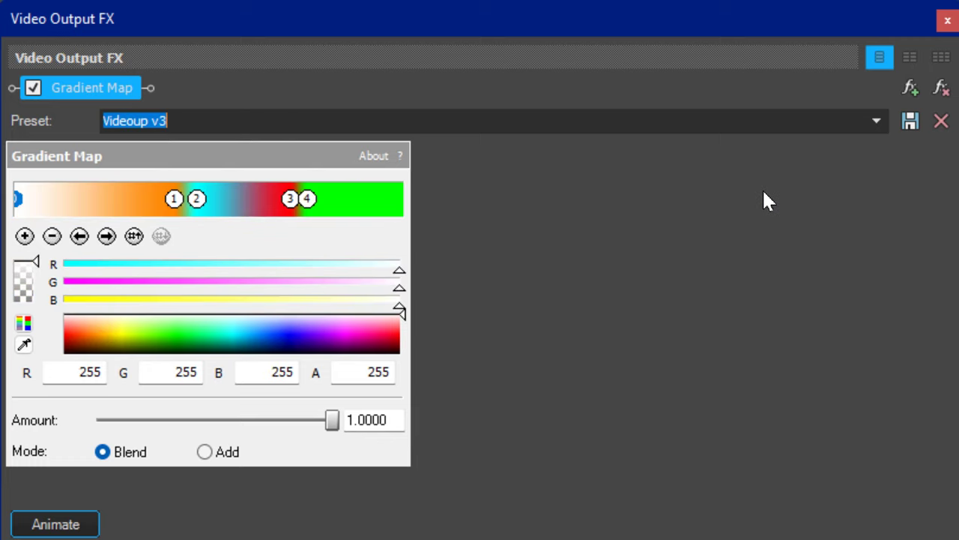
key(Down)
key(Down)
key(Down)
key(Down)
key(Down)
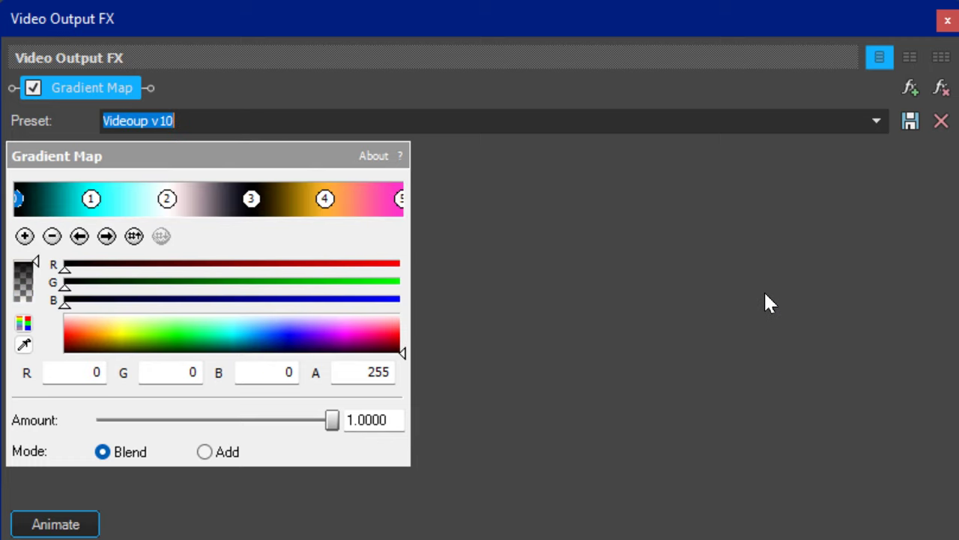
key(Down)
key(Down)
key(Down)
key(Down)
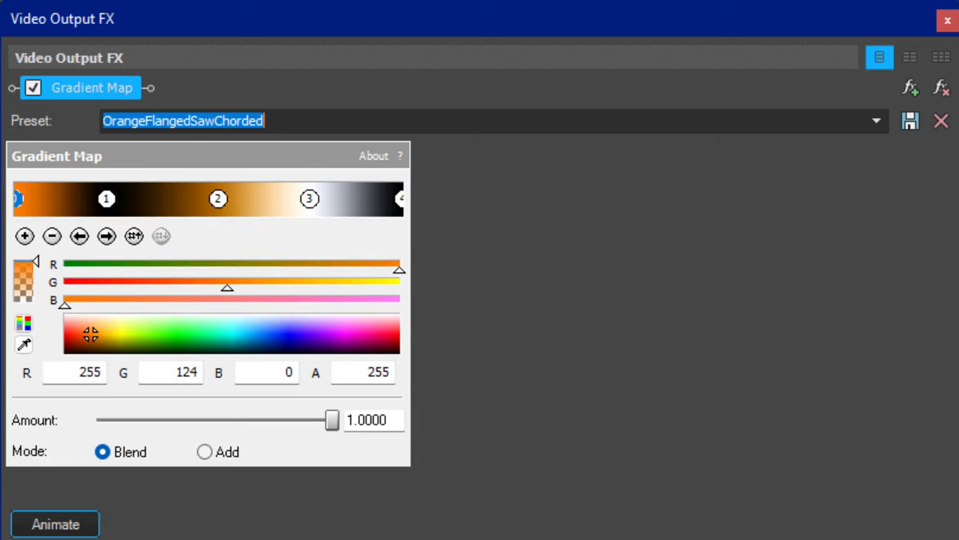
Examine the gradients of the presets following OrangeFlangedSawChorded, up to Cold Major/5th Center Effect and Upside Down Effect.
key(Down)
key(Down)
key(Down)
key(Down)
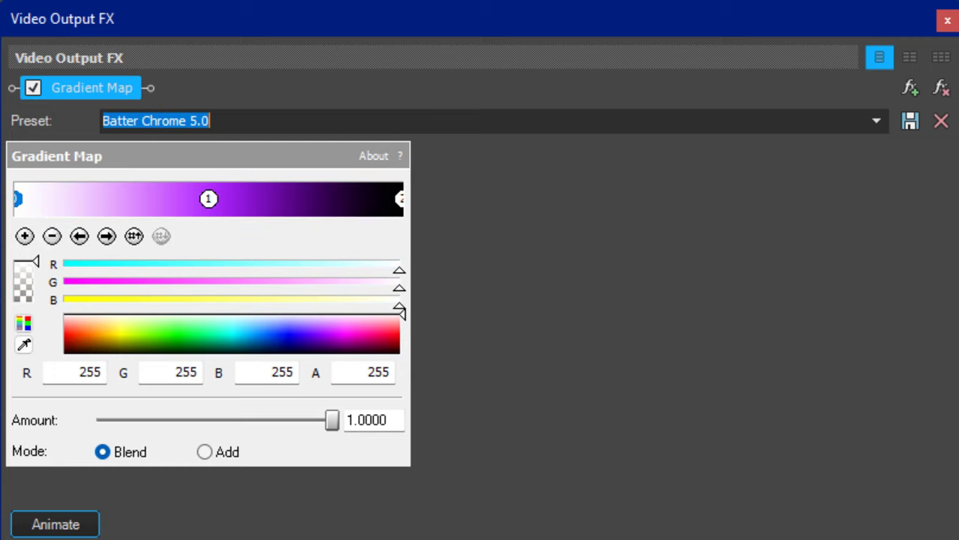
key(Down)
key(Down)
key(Down)
key(Down)
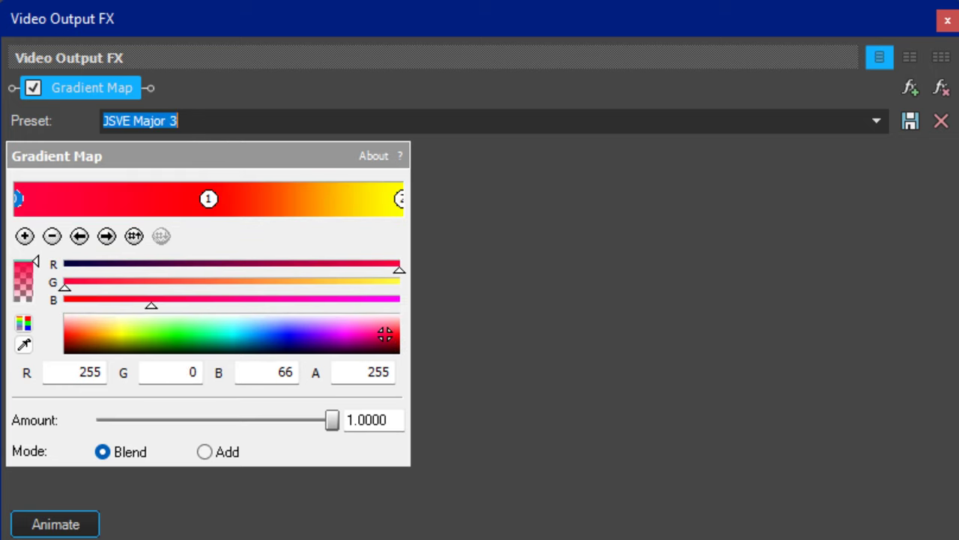
key(Down)
key(Down)
key(Down)
key(Down)
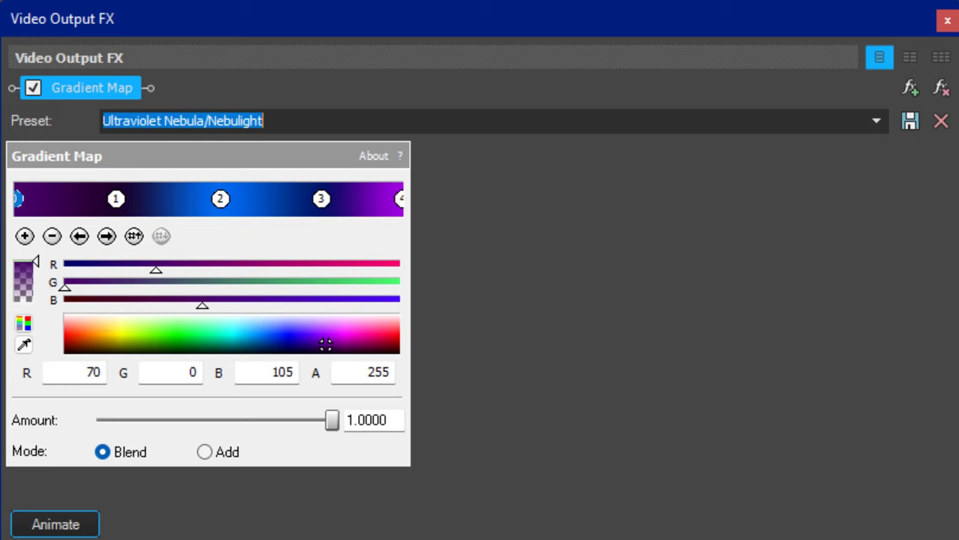
key(Down)
key(Down)
key(Down)
key(Down)
key(Down)
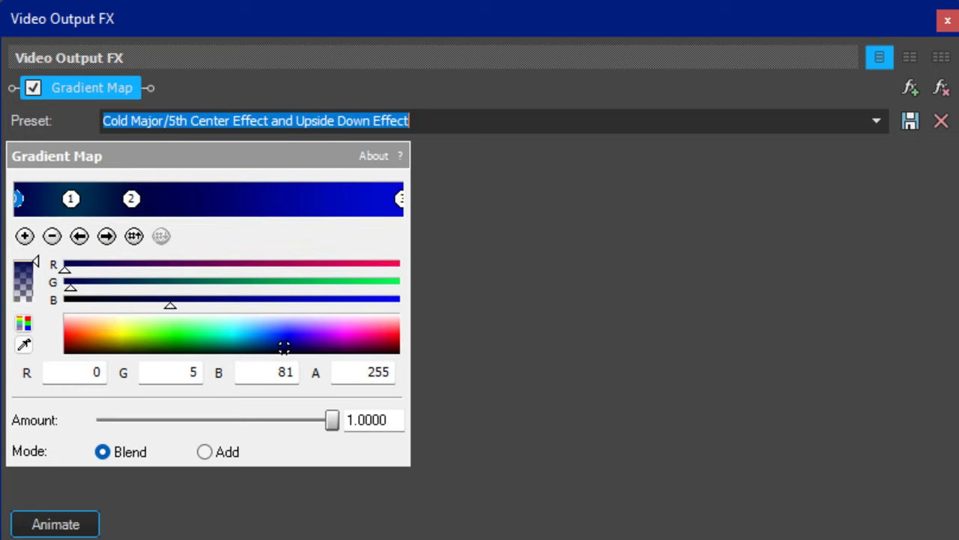
Look through the chemical-element presets of Gradient Map, including Boron, Phosphorus and Calcium, as far as Zinc.
key(Down)
key(Down)
key(Down)
key(Down)
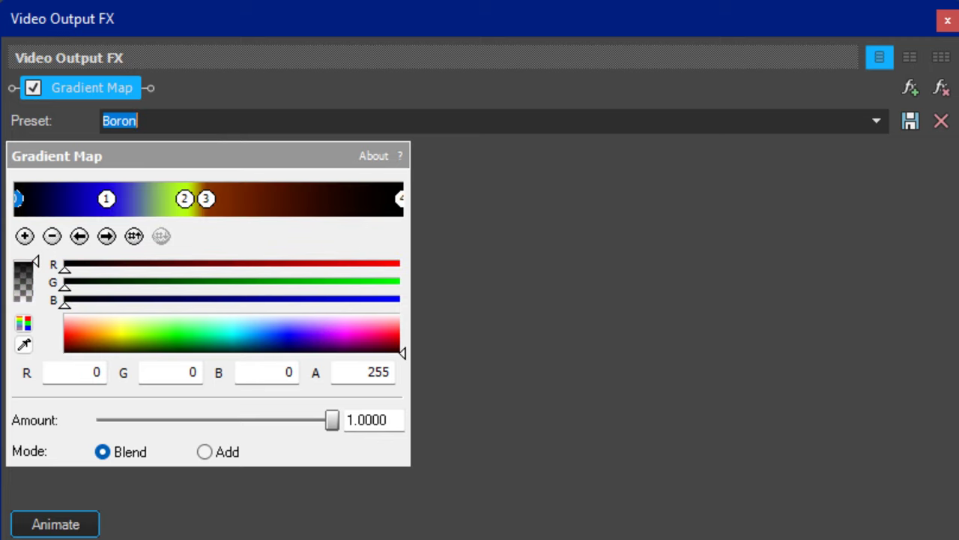
key(Down)
key(Down)
key(Down)
key(Down)
key(Down)
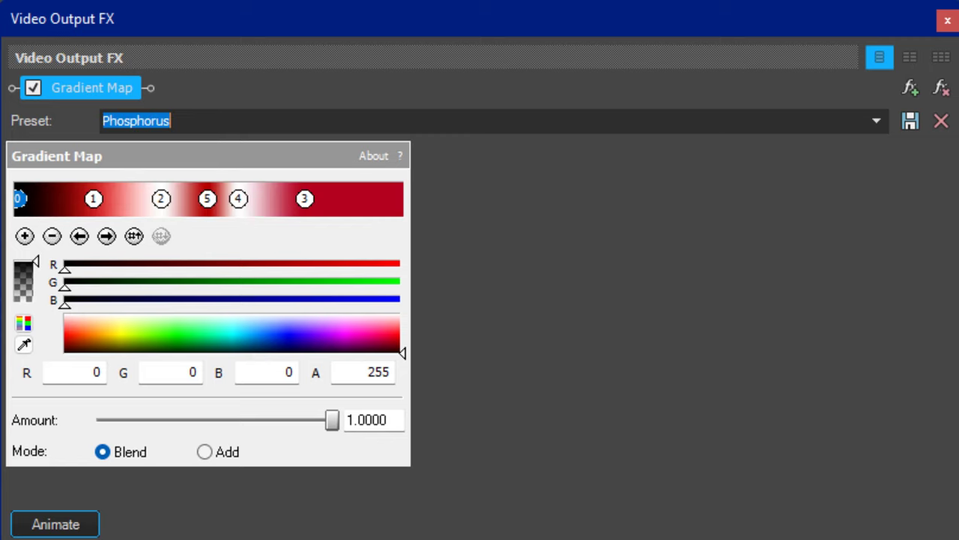
key(Down)
key(Down)
key(Down)
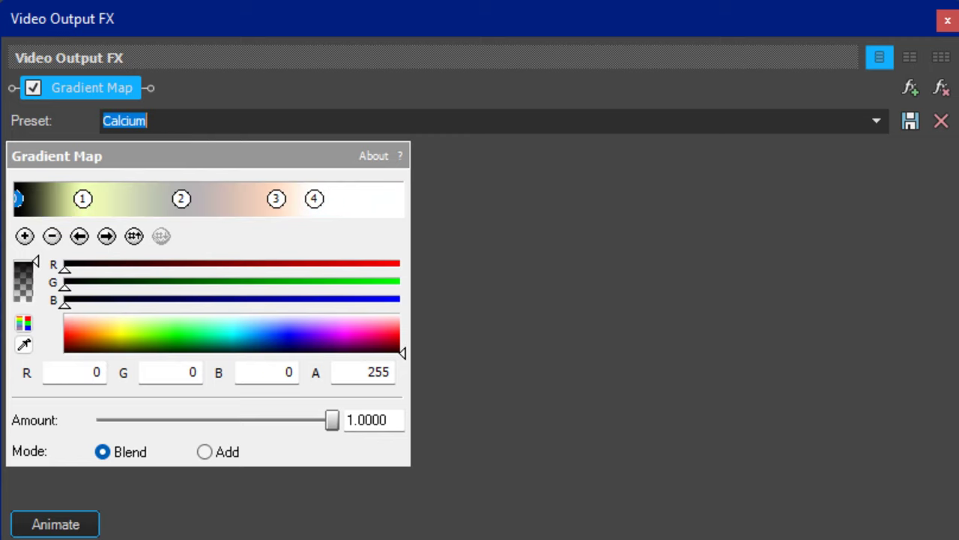
key(Down)
key(Down)
key(Down)
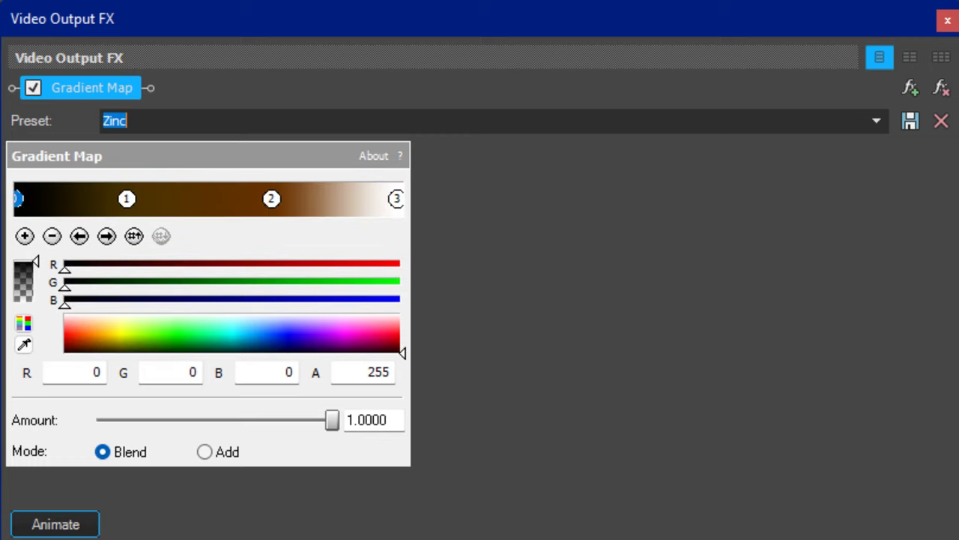
Review the gradient settings of the presets after Zinc, including PMF&J G Major 466 and I Major, up to RedTriangleExposure.
key(Down)
key(Down)
key(Down)
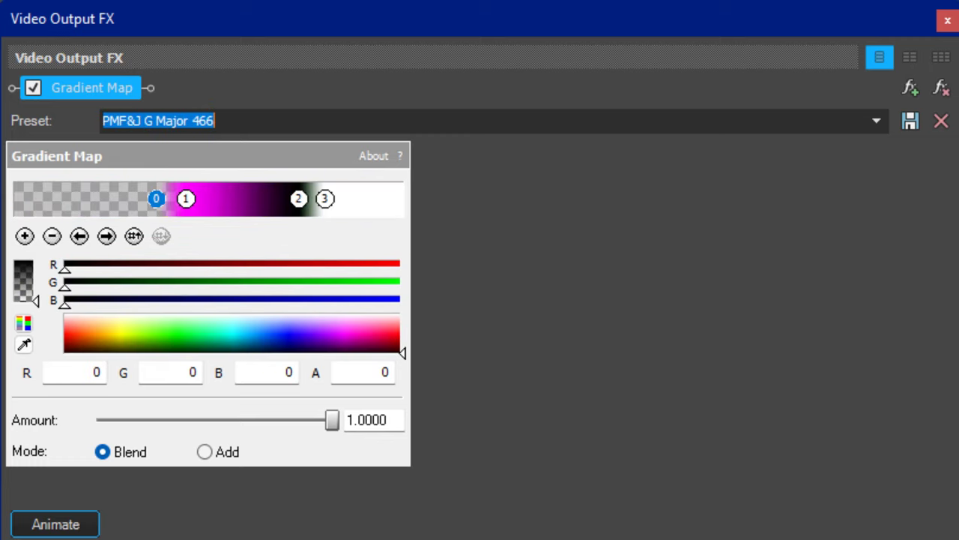
key(Down)
key(Down)
key(Down)
key(Down)
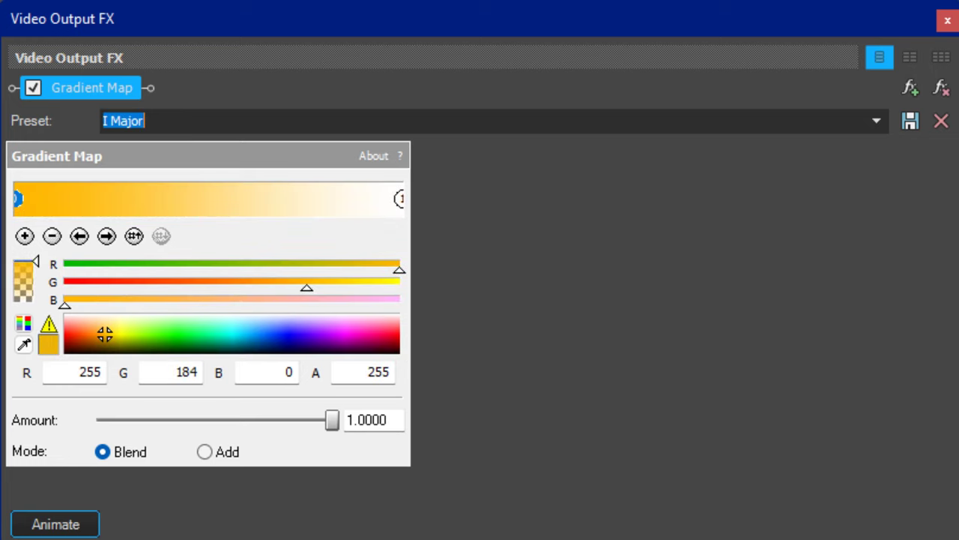
key(Down)
key(Down)
key(Down)
key(Down)
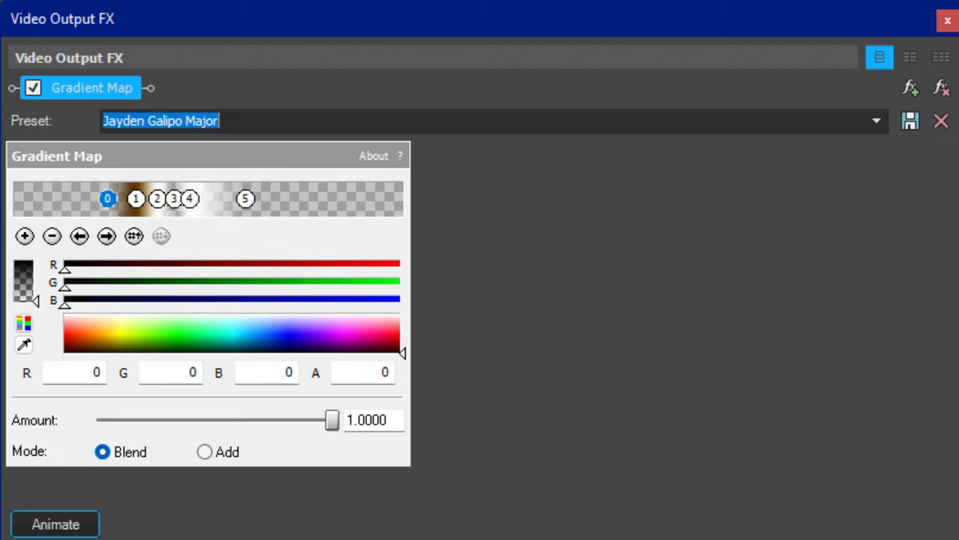
key(Down)
key(Down)
key(Down)
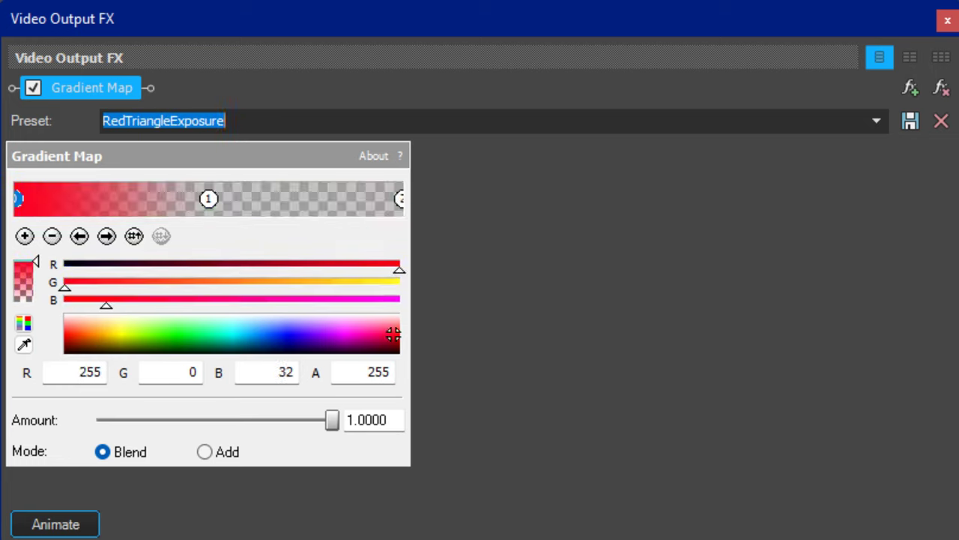
Go back over the presets just before RedTriangleExposure, including Wanda Rabbit, and return to RedTriangleExposure.
key(Up)
key(Up)
key(Down)
key(Down)
key(Down)
key(Up)
key(Up)
key(Up)
key(Up)
key(Up)
key(Down)
key(Down)
key(Down)
key(Down)
key(Down)
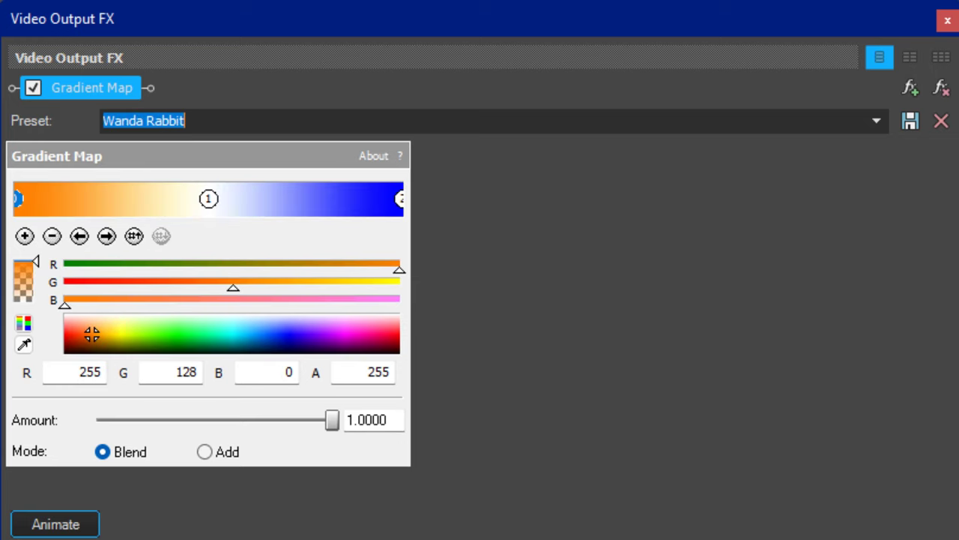
key(Down)
key(Down)
key(Down)
key(Down)
key(Down)
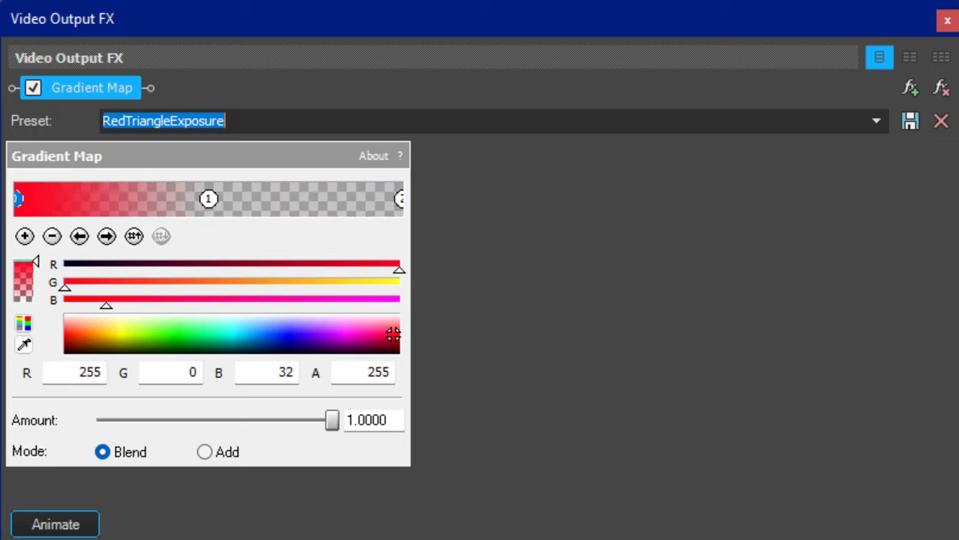
Review the presets following RedTriangleExposure one by one, from Ensemble Effect 14.0 and BluePower to Metal Sonic Major.
key(Up)
key(Down)
key(Down)
key(Down)
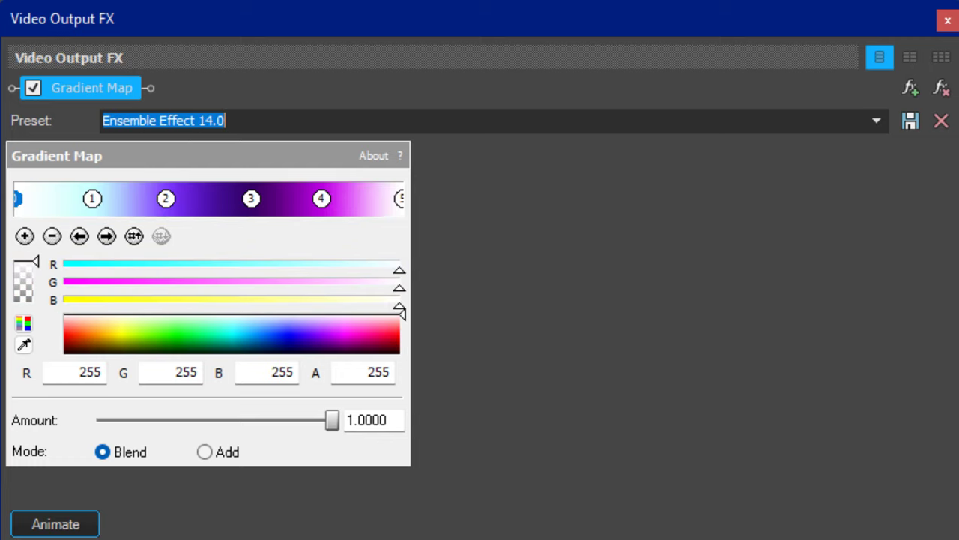
key(Down)
key(Down)
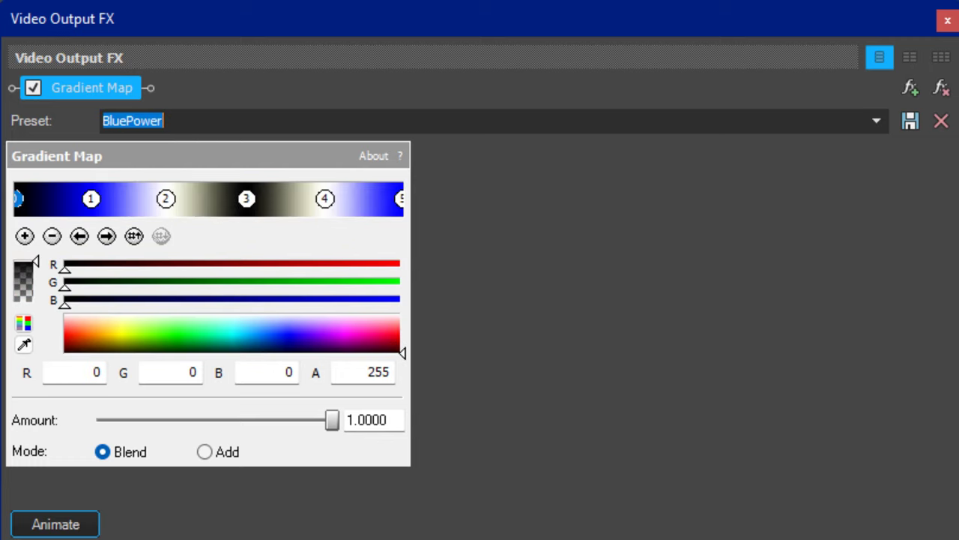
key(Down)
key(Down)
key(Down)
key(Down)
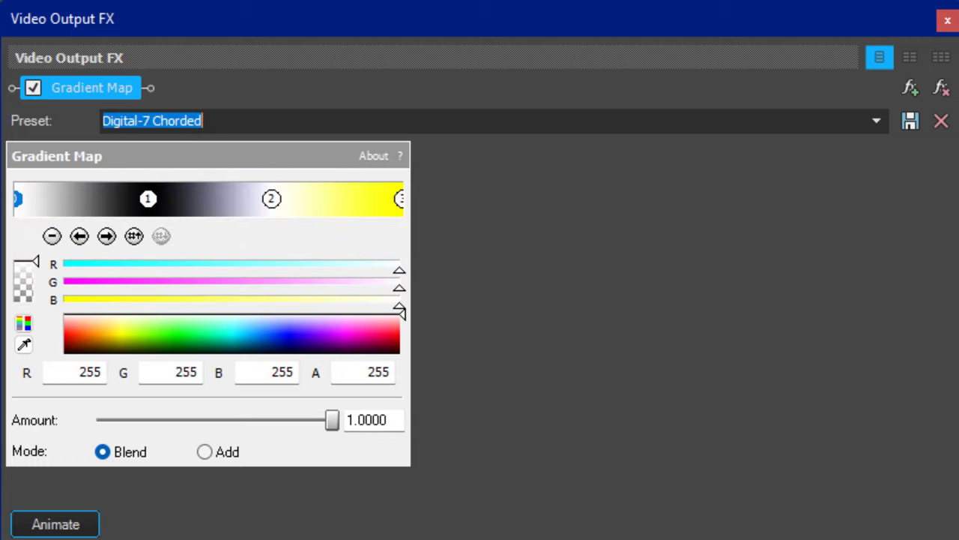
key(Down)
key(Down)
key(Down)
key(Down)
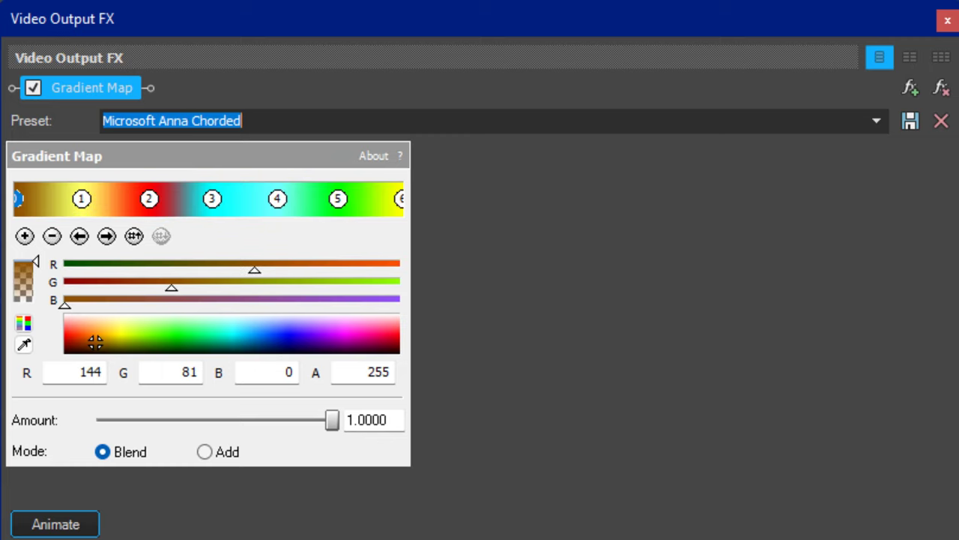
key(Down)
key(Down)
key(Down)
key(Down)
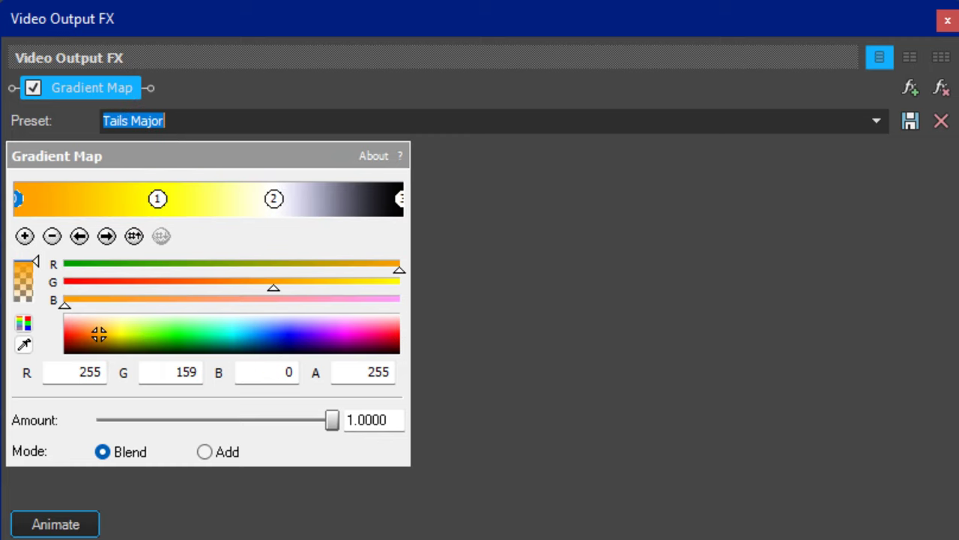
key(Down)
key(Down)
key(Down)
key(Down)
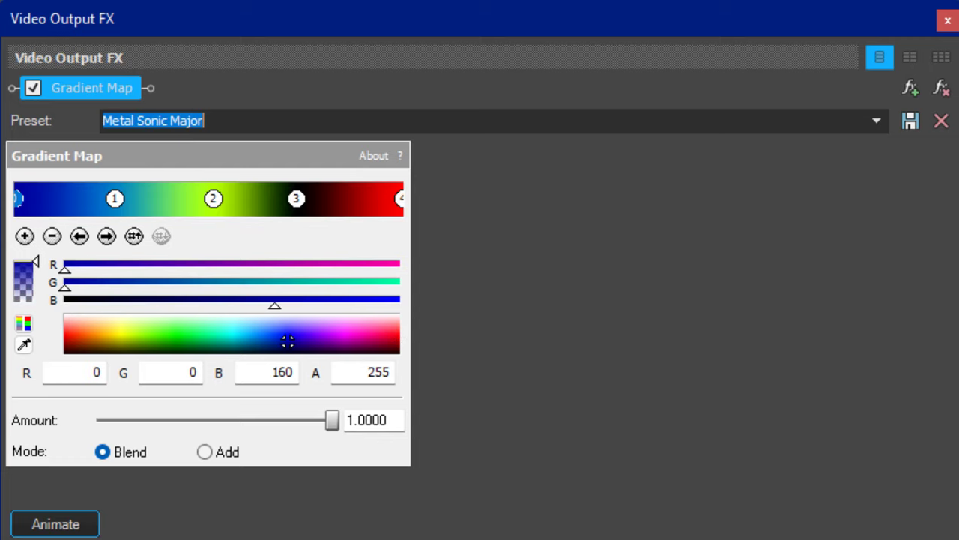
Check the gradients of the presets after Metal Sonic Major, including Why is starting vomit and Jazz Vocoder, up to G Major 2149.
key(Down)
key(Down)
key(Down)
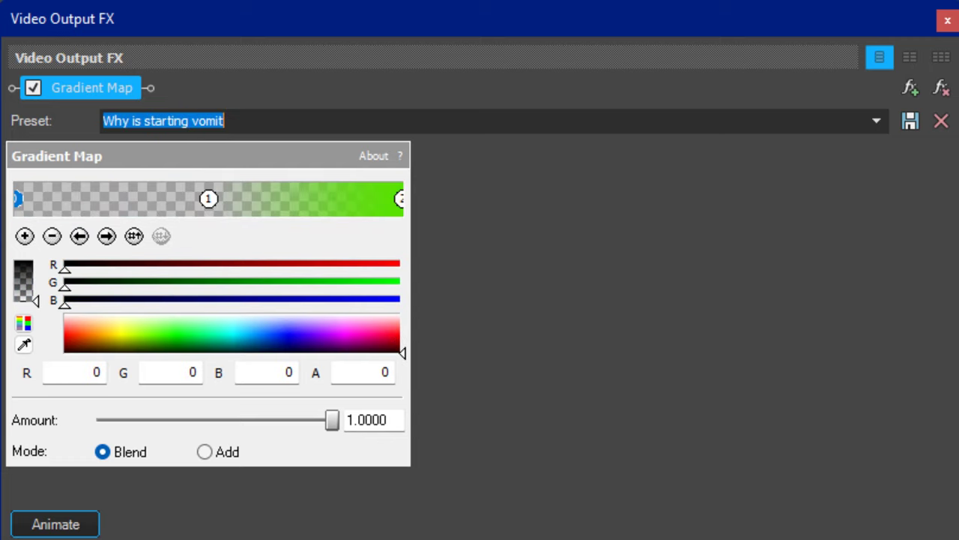
key(Down)
key(Down)
key(Down)
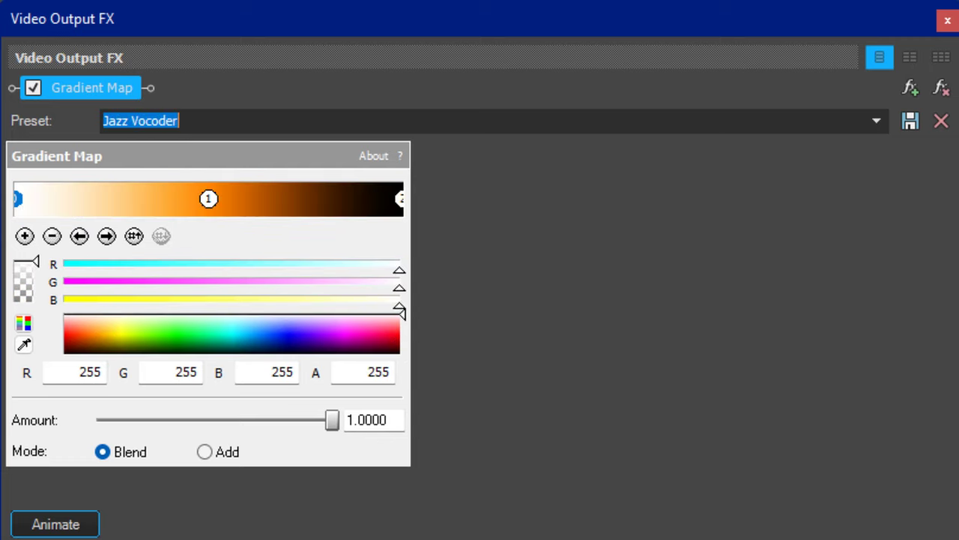
key(Down)
key(Down)
key(Down)
key(Down)
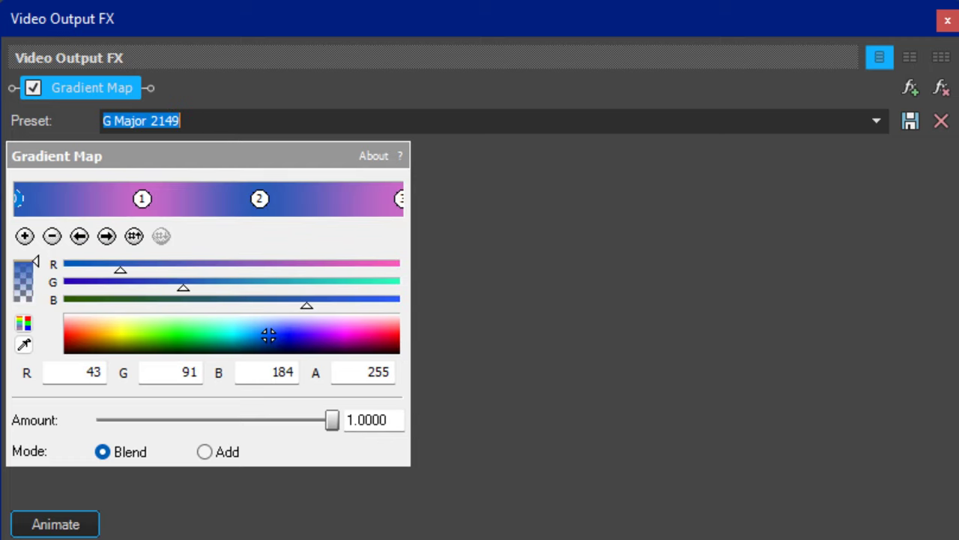
Review the presets after G Major 2149, including X Major 92, Kormulator F and OrangePower, up to Prusian Blue.
key(Down)
key(Down)
key(Down)
key(Down)
key(Down)
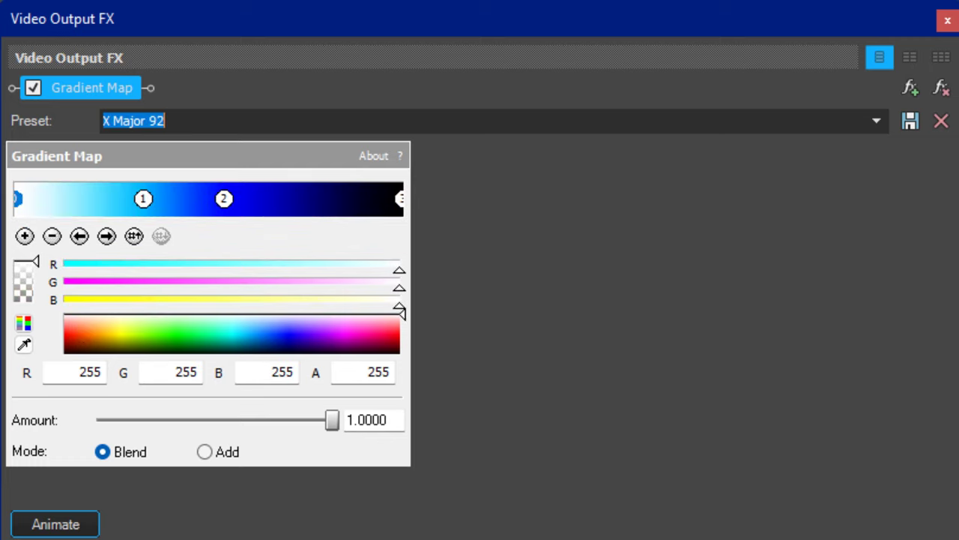
key(Down)
key(Down)
key(Down)
key(Down)
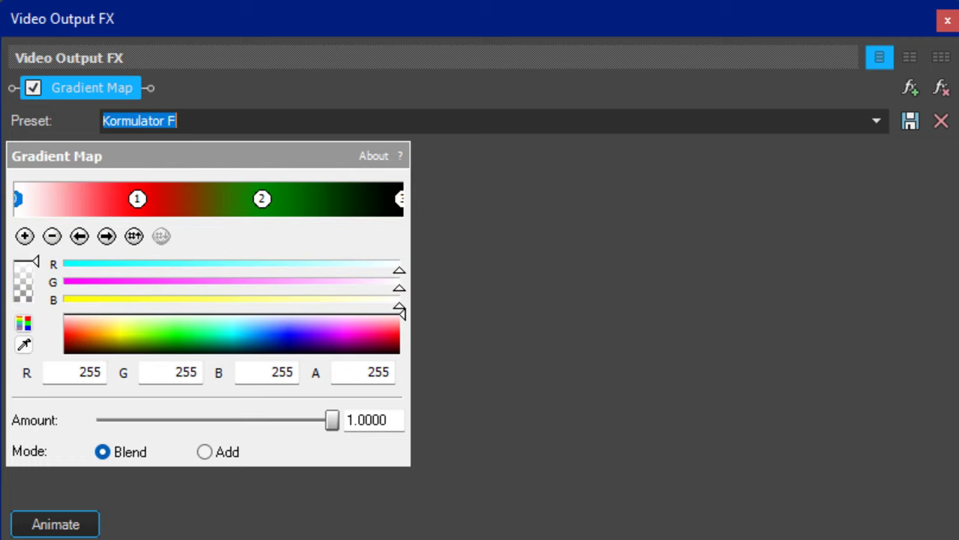
key(Down)
key(Down)
key(Down)
key(Down)
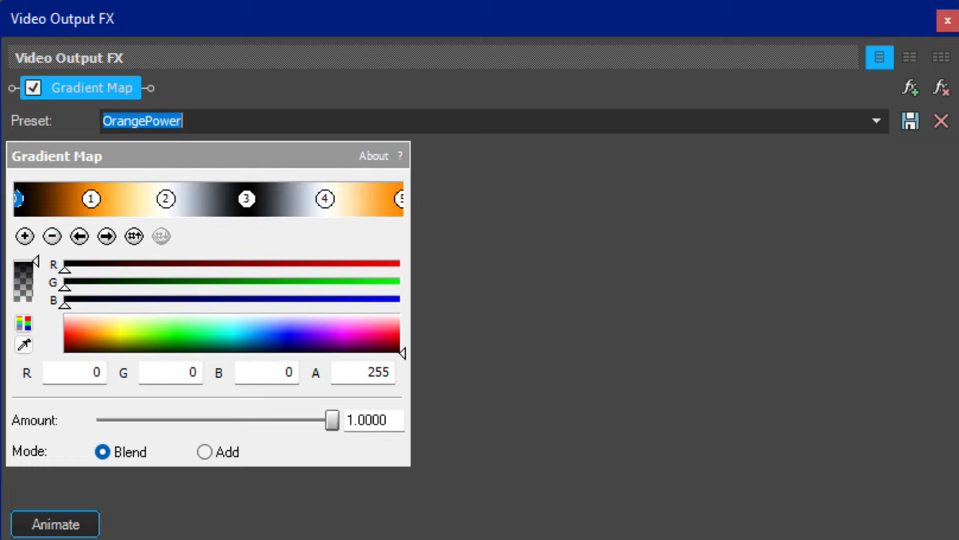
key(Down)
key(Down)
key(Down)
key(Down)
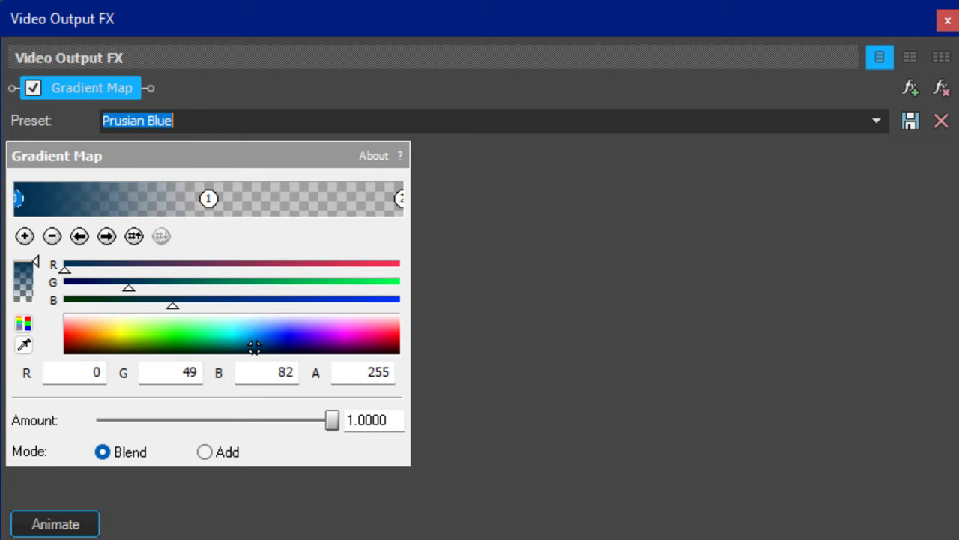
Review the Gradient Map presets after Prusian Blue, including Weird Clearer 2, Sick 2.0 and Geometry Dash Flanged Saw, up to Windows 8 Chorded.
key(Down)
key(Down)
key(Down)
key(Down)
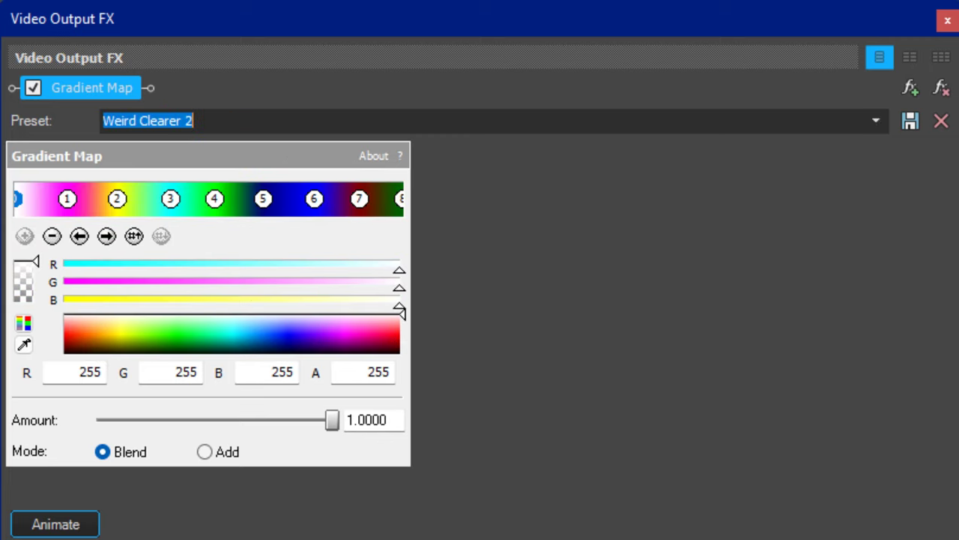
key(Down)
key(Down)
key(Down)
key(Down)
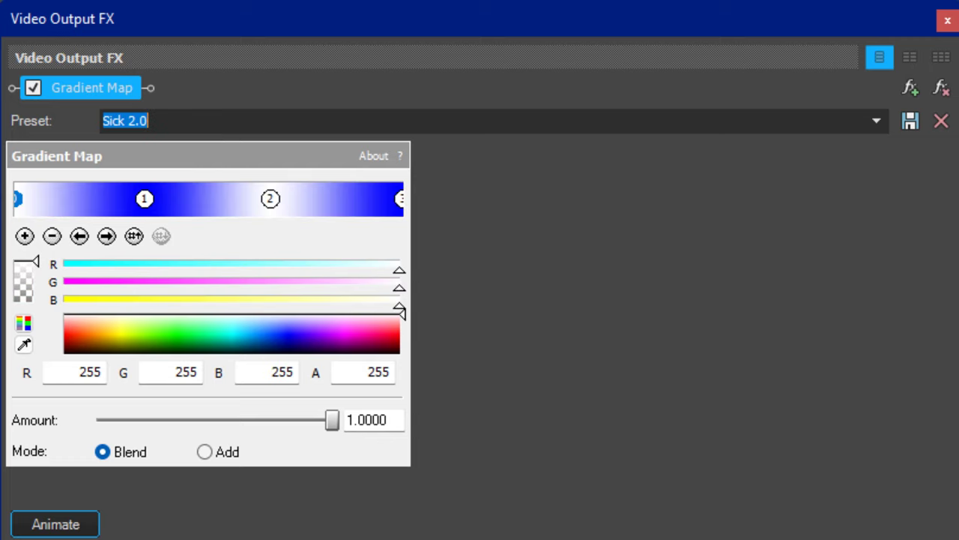
key(Down)
key(Down)
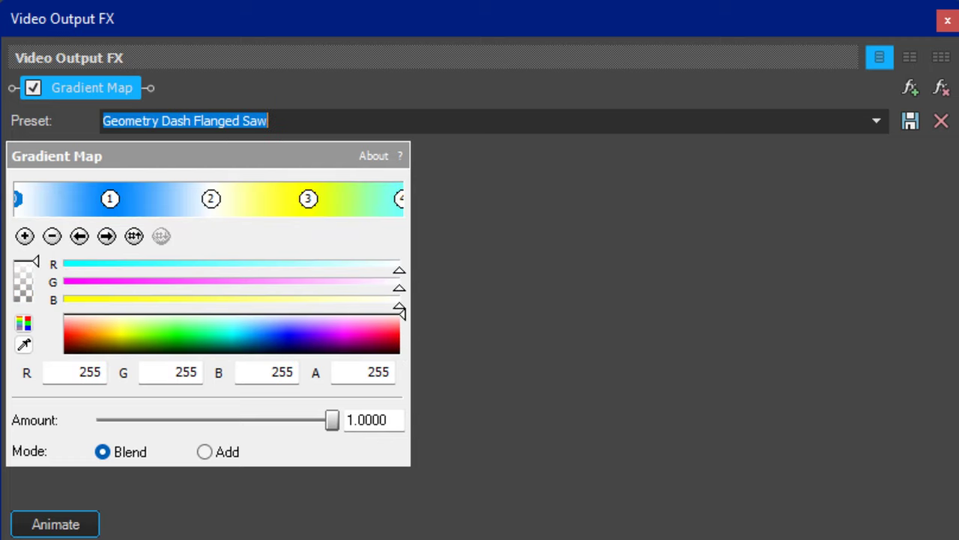
key(Down)
key(Down)
key(Down)
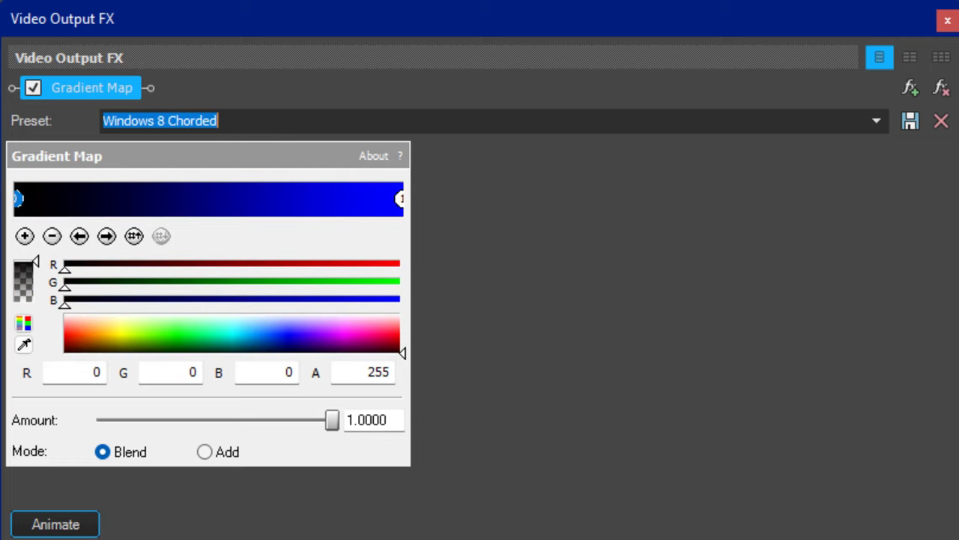
Check the gradients of the presets following Windows 8 Chorded, including Red Old 1990 and 14.0 D U H, up to Electric Module 4.0.
key(Down)
key(Down)
key(Down)
key(Down)
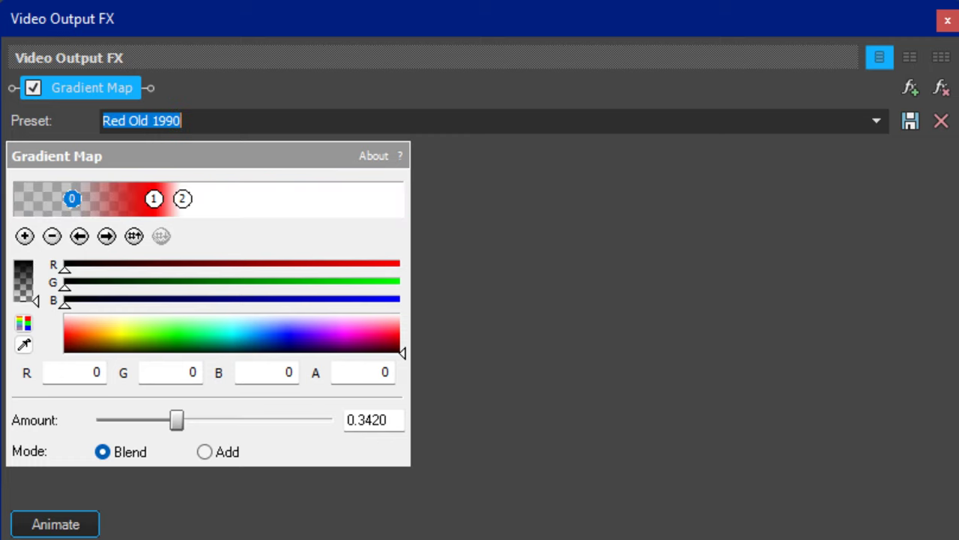
key(Down)
key(Down)
key(Down)
key(Down)
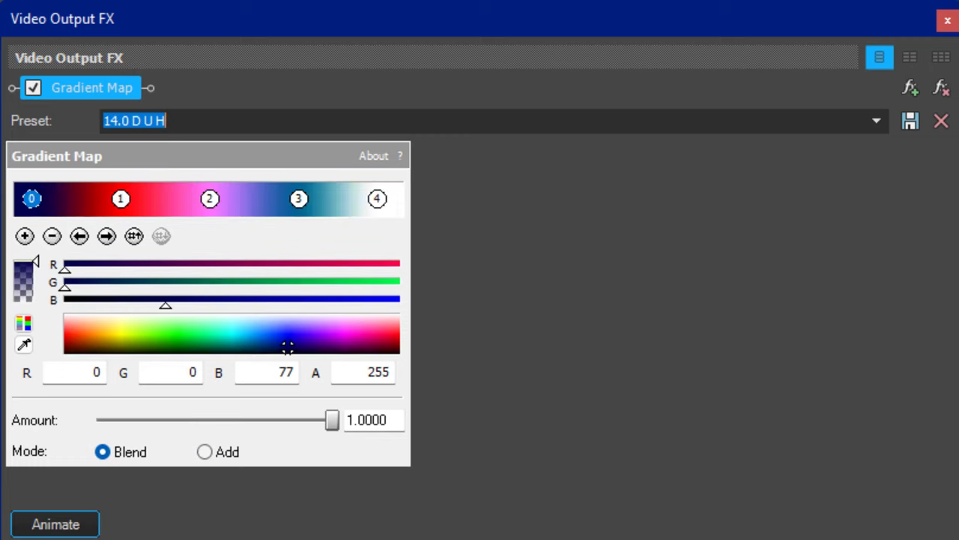
key(Down)
key(Down)
key(Down)
key(Down)
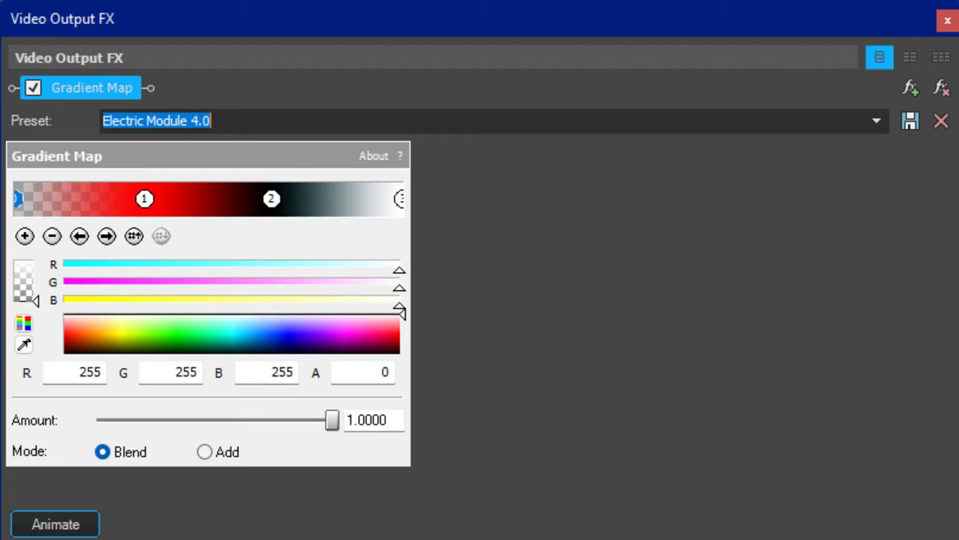
Examine the presets after Electric Module 4.0, from Electric Module 10.0 and Flanged Saw Effect 10.0 to 1.0 IBRYCVE725 DUH.
key(Down)
key(Down)
key(Down)
key(Down)
key(Down)
key(Down)
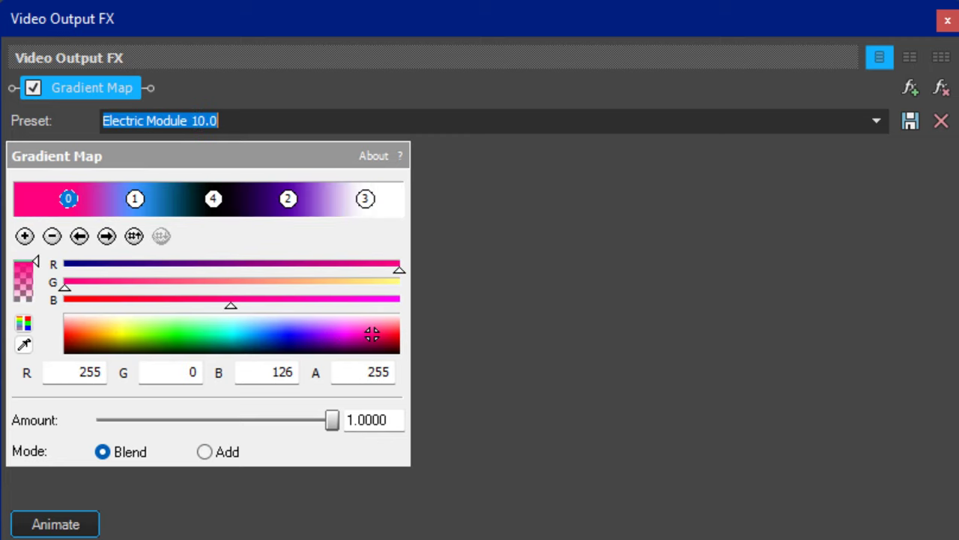
key(Down)
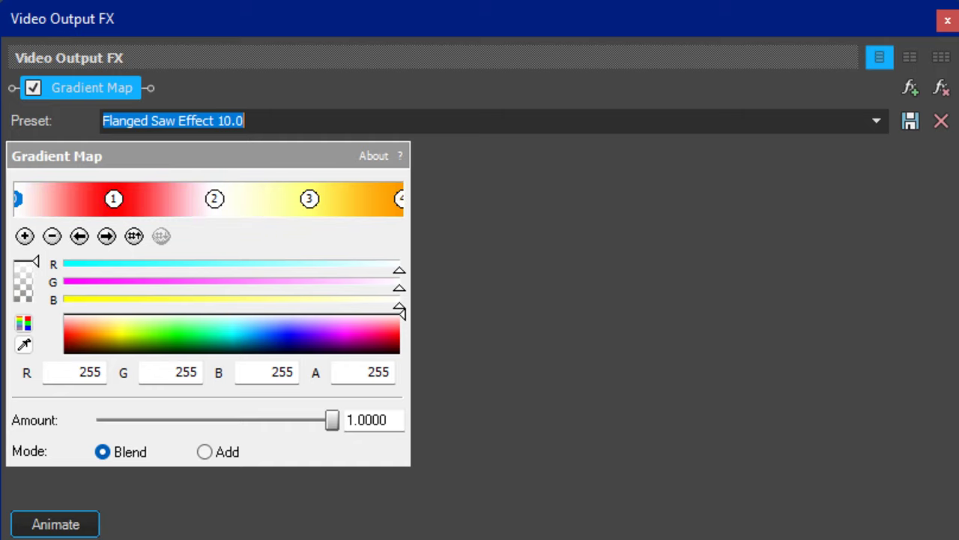
key(Down)
key(Down)
key(Down)
key(Down)
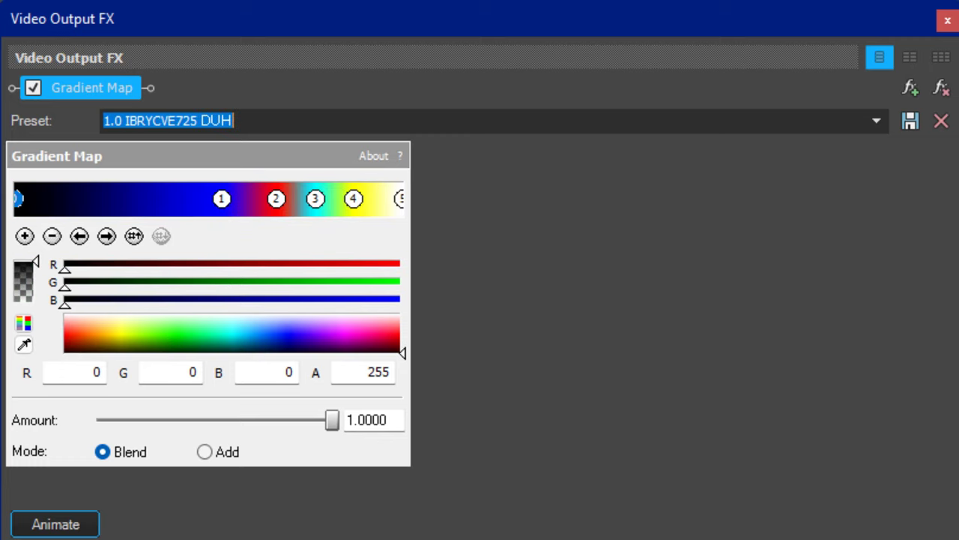
Review the presets after 1.0 IBRYCVE725 DUH, including Fat Head and Harsh Group, up to 763ormulator v10.
key(Down)
key(Down)
key(Down)
key(Down)
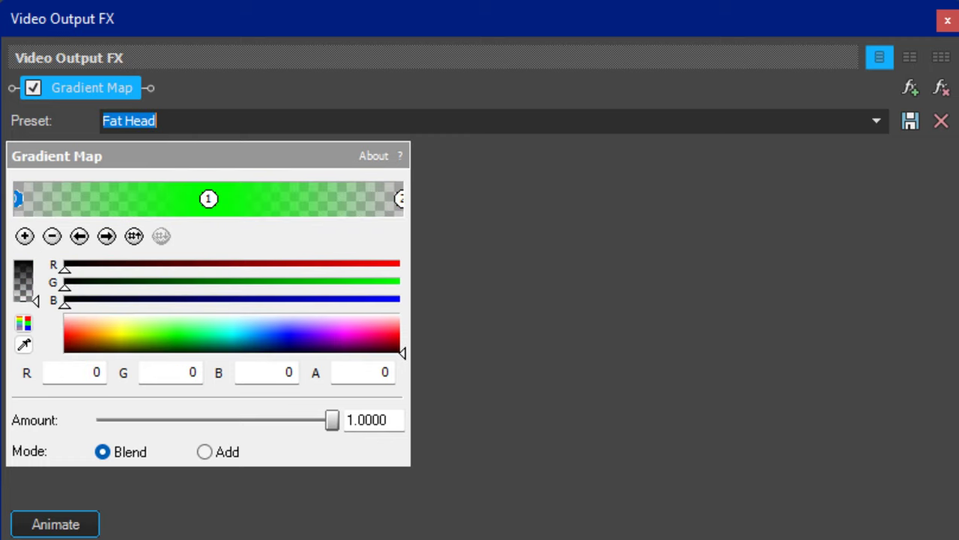
key(Down)
key(Down)
key(Down)
key(Down)
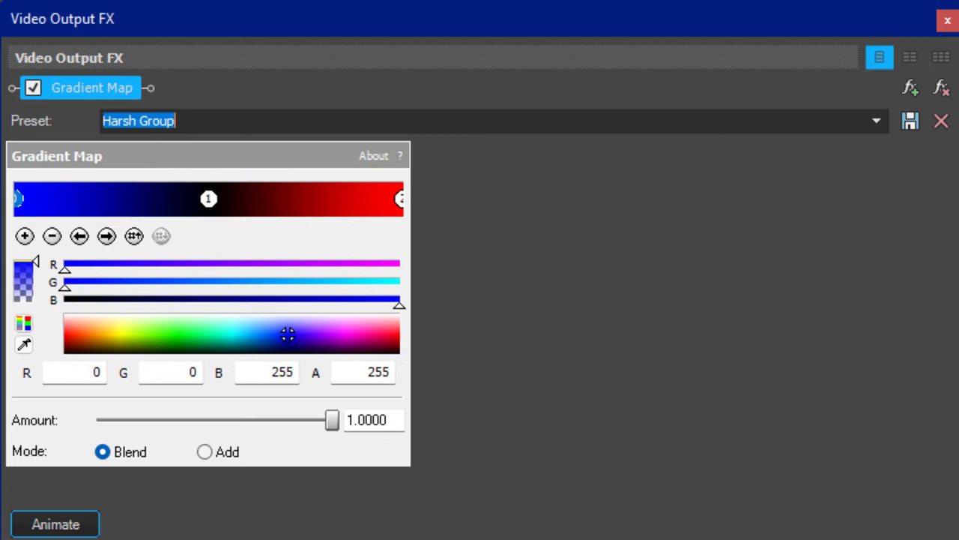
key(Down)
key(Down)
key(Down)
key(Down)
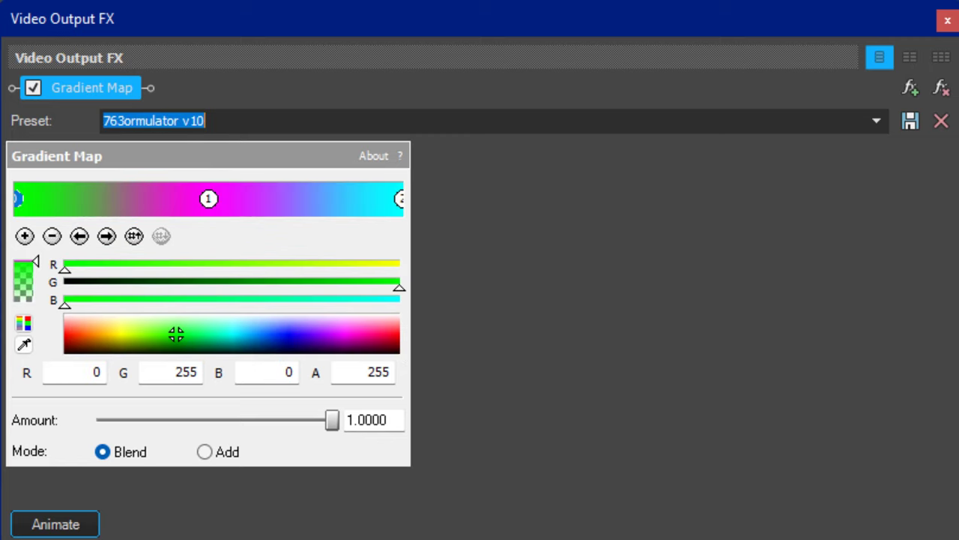
Check the gradient settings of the presets after 763ormulator v10, including Aerophobia and Birds, up to Electric.
key(Down)
key(Down)
key(Down)
key(Down)
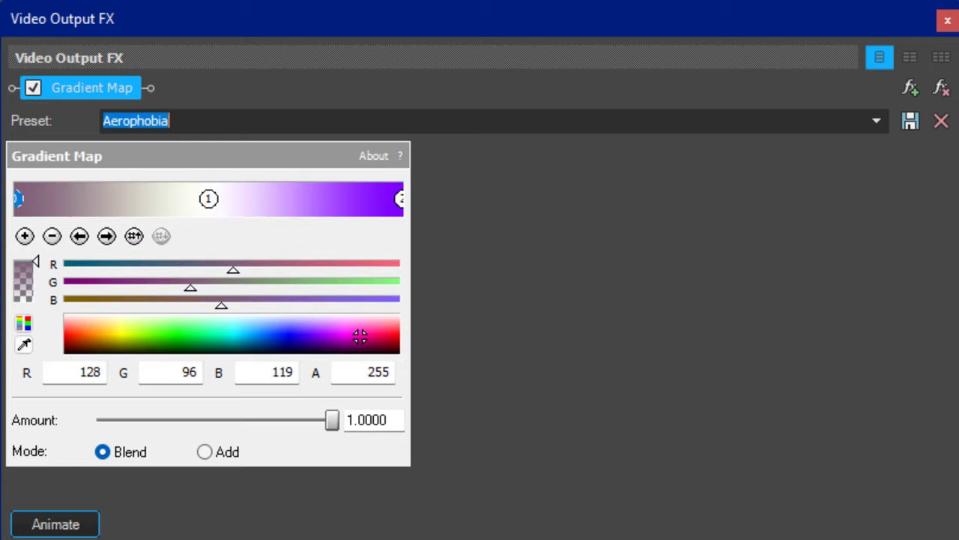
key(Down)
key(Down)
key(Down)
key(Down)
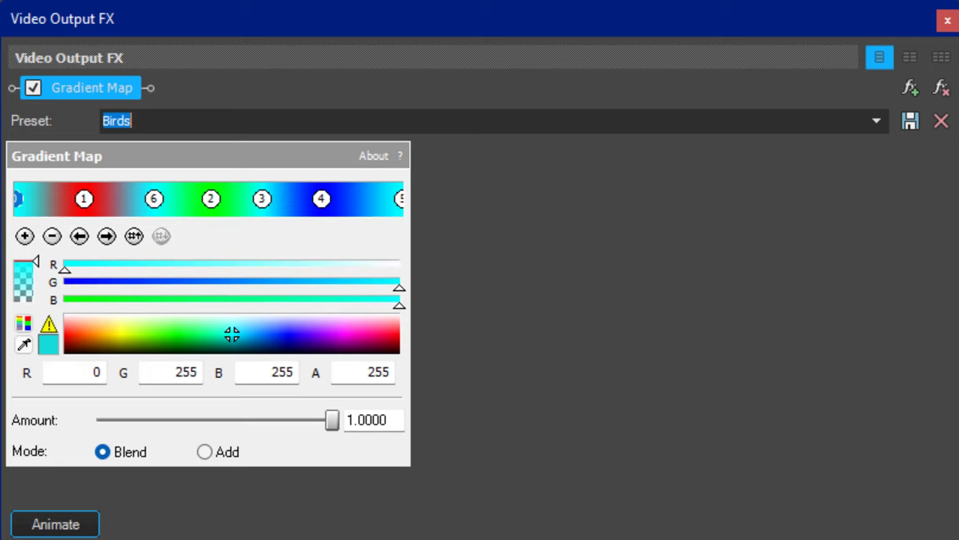
key(Down)
key(Down)
key(Down)
key(Down)
key(Down)
key(Down)
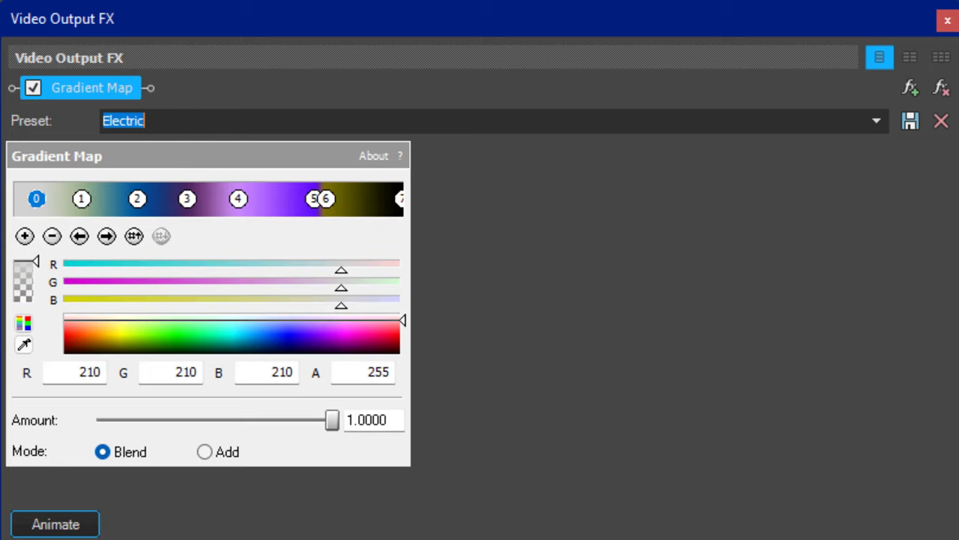
Review the presets following Electric one by one, including Ives and Swobbler, up to G Major 201.
key(Down)
key(Down)
key(Down)
key(Down)
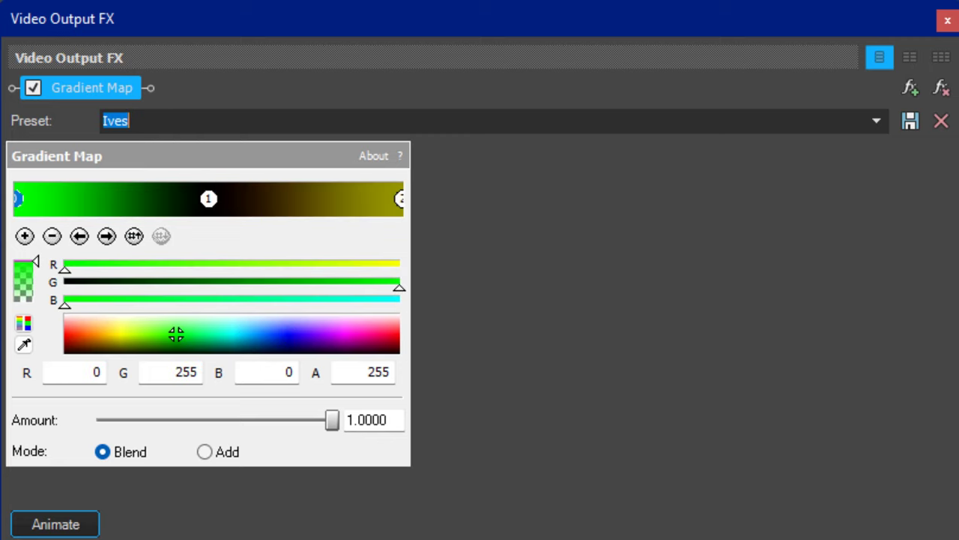
key(Down)
key(Down)
key(Down)
key(Down)
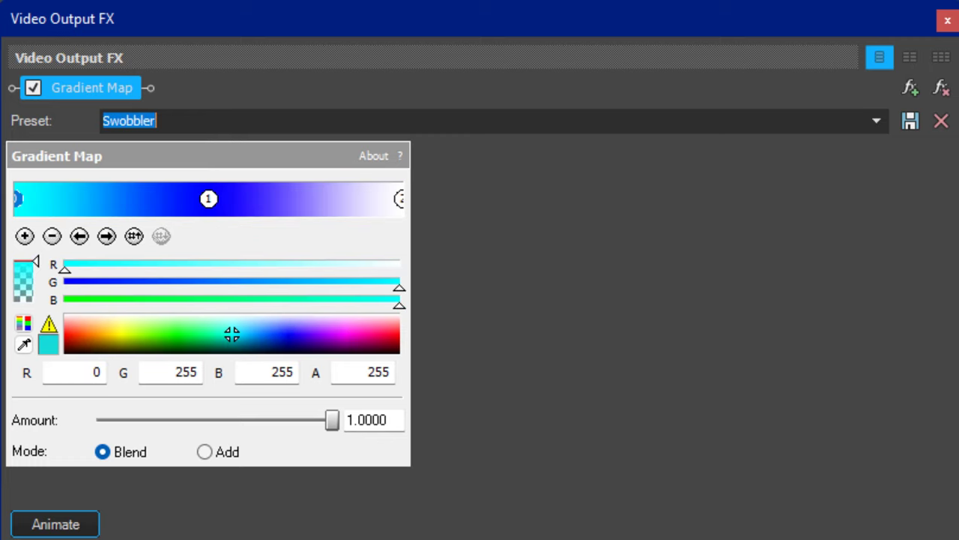
key(Down)
key(Down)
key(Down)
key(Down)
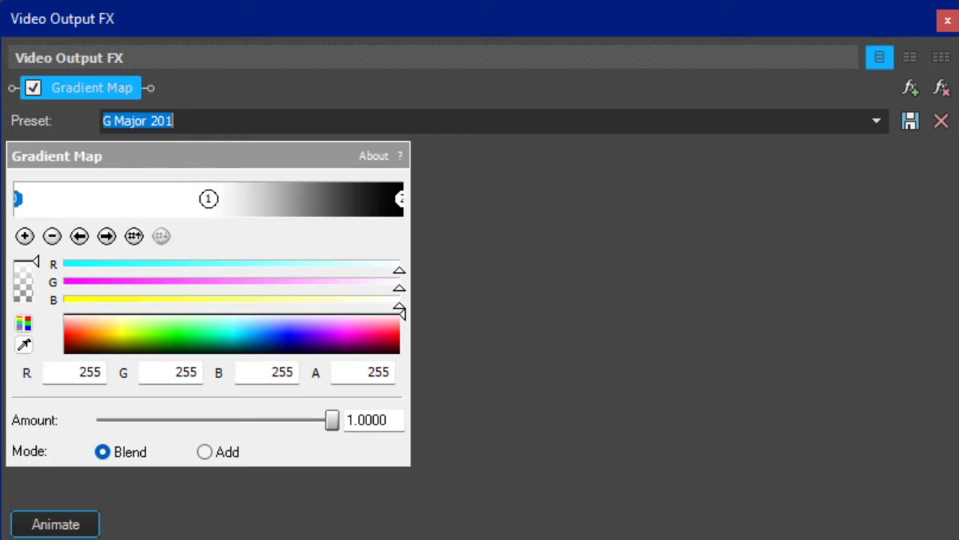
Examine the presets after G Major 201, including LaimGreenFlangedSawChorded, RhondaRavenFlangedSawChorded and DreamNightFlangedSawChorded, up to Palladium.
key(Down)
key(Down)
key(Down)
key(Down)
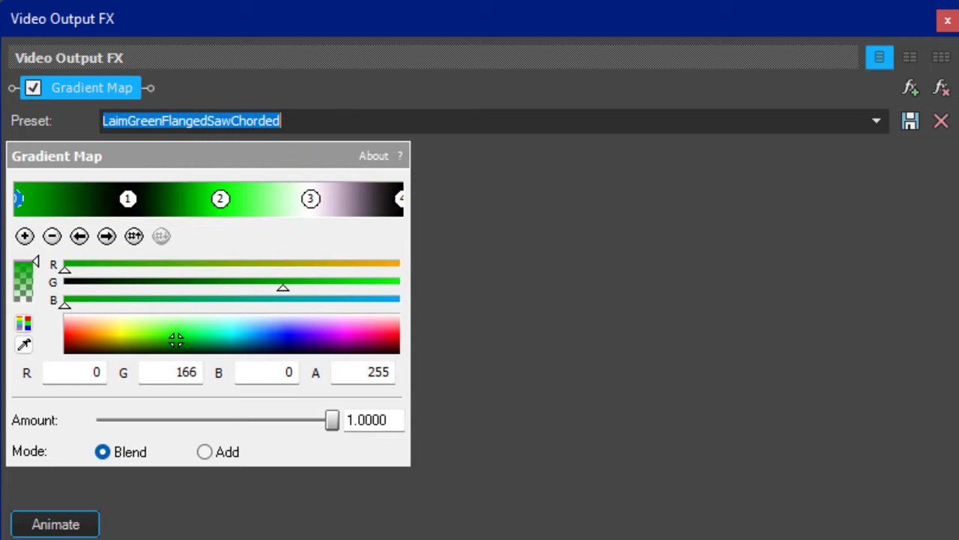
key(Down)
key(Down)
key(Down)
key(Down)
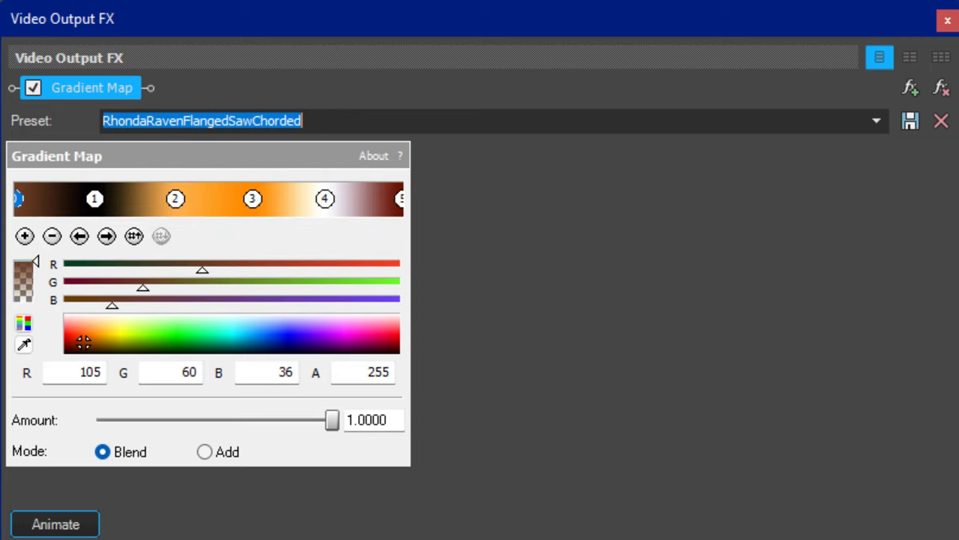
key(Down)
key(Down)
key(Down)
key(Down)
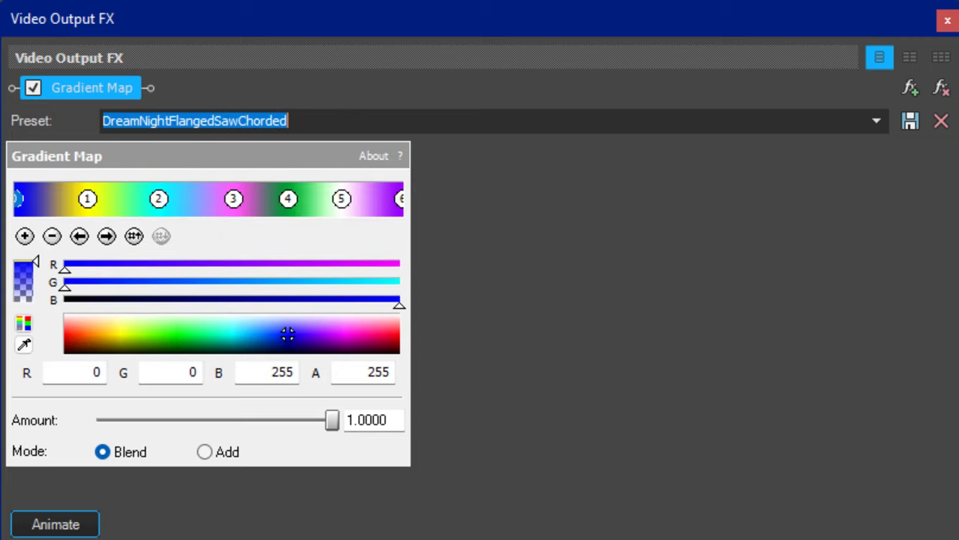
key(Down)
key(Down)
key(Down)
key(Down)
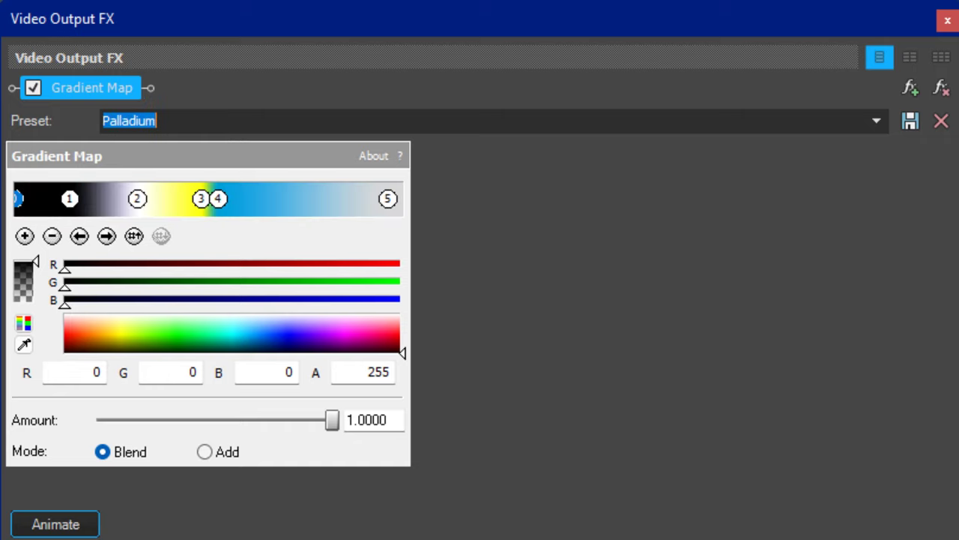
Review the chemical-element presets after Palladium, including Antimony and Lanthanum, up to Samarium.
key(Down)
key(Down)
key(Down)
key(Down)
key(Down)
key(Down)
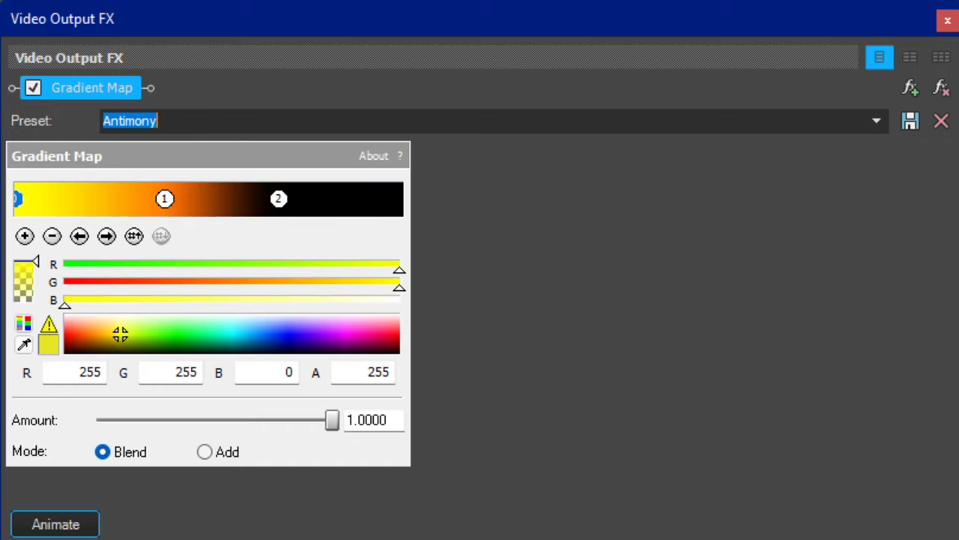
key(Down)
key(Down)
key(Down)
key(Down)
key(Down)
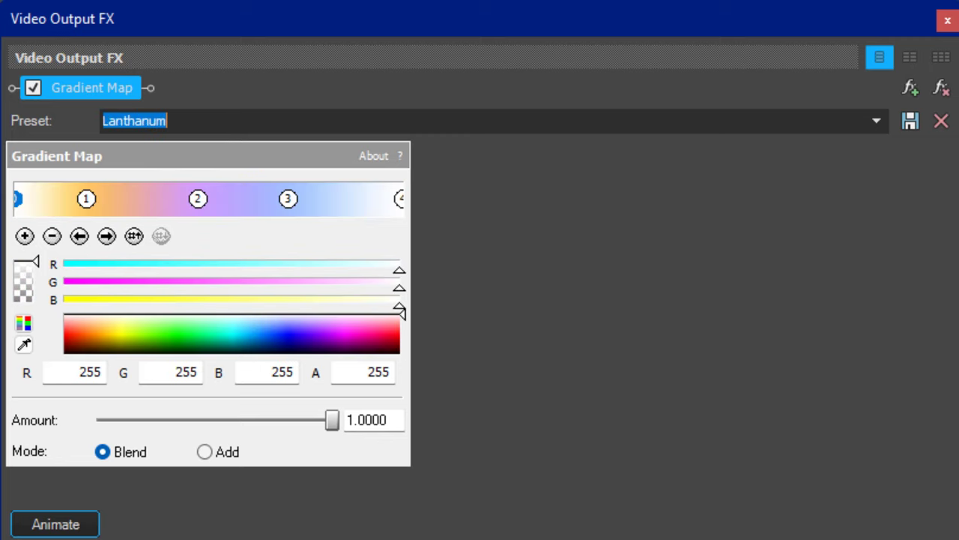
key(Down)
key(Down)
key(Down)
key(Down)
key(Down)
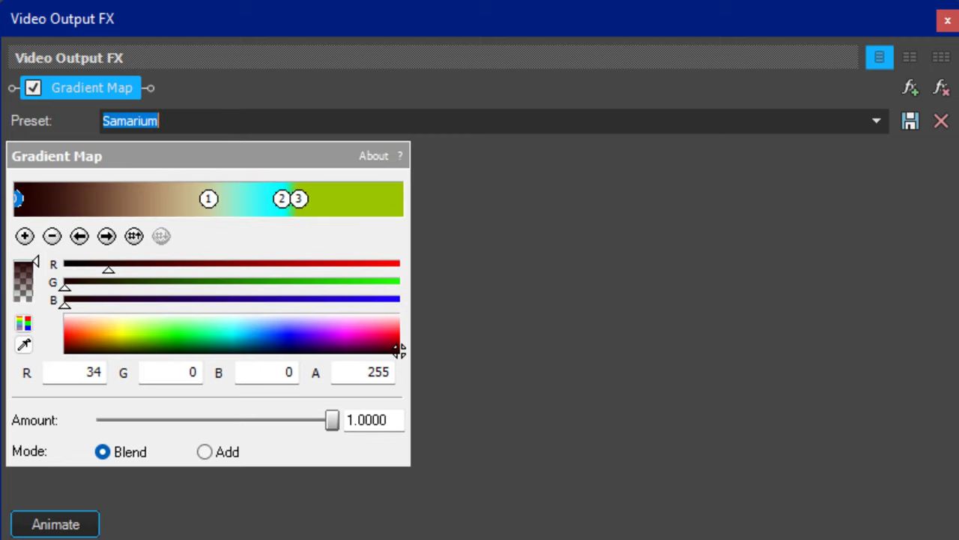
Check the gradients of the presets after Samarium, including G Major 67 and My G Major, up to G Major 102.
key(Down)
key(Down)
key(Down)
key(Down)
key(Down)
key(Down)
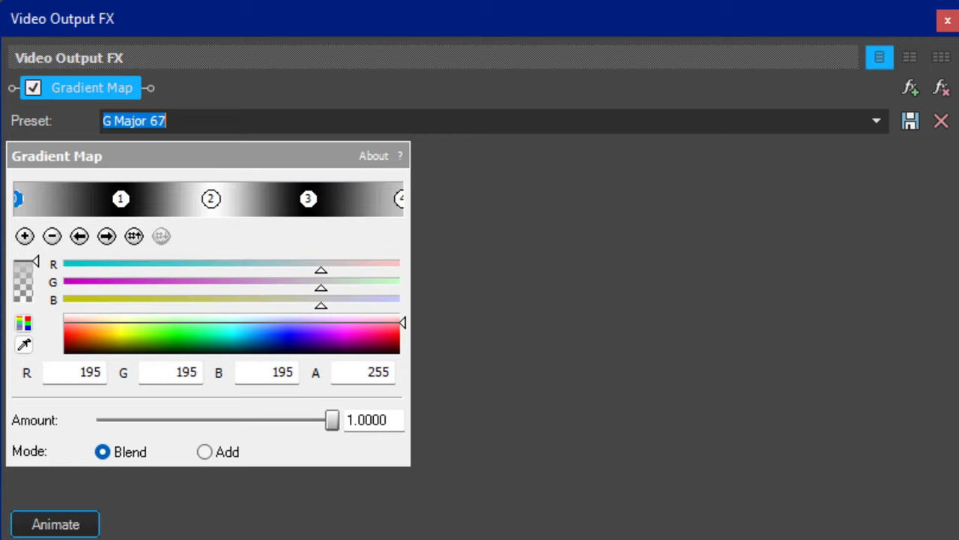
key(Down)
key(Down)
key(Down)
key(Down)
key(Down)
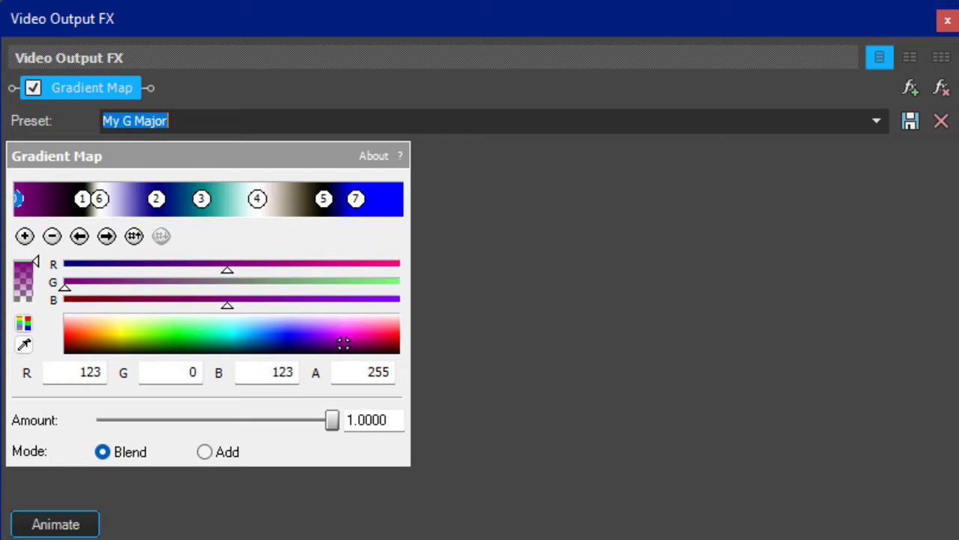
key(Down)
key(Down)
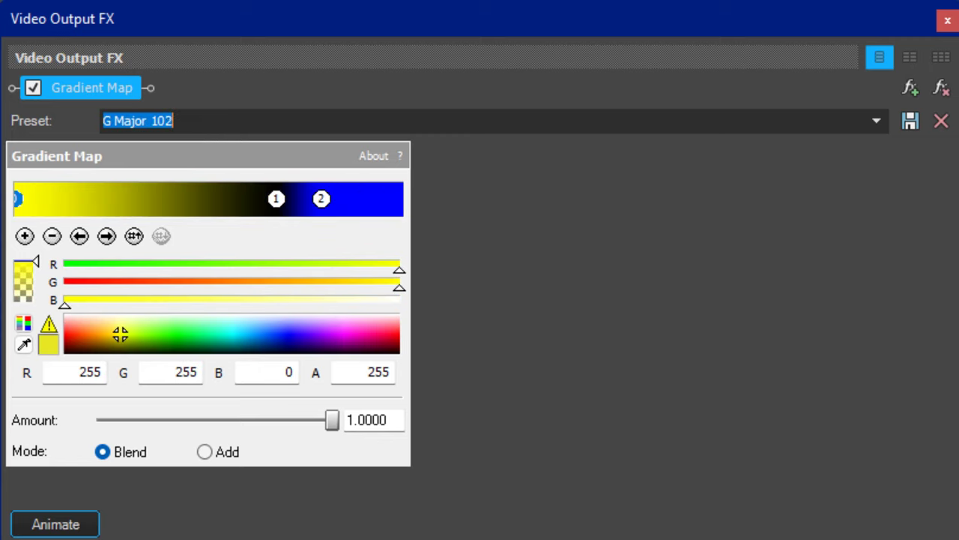
Review the presets after G Major 102, including G Major 8516 and G Major 303, up to Arkitech Special Easter Day Scythe.
key(Down)
key(Down)
key(Down)
key(Down)
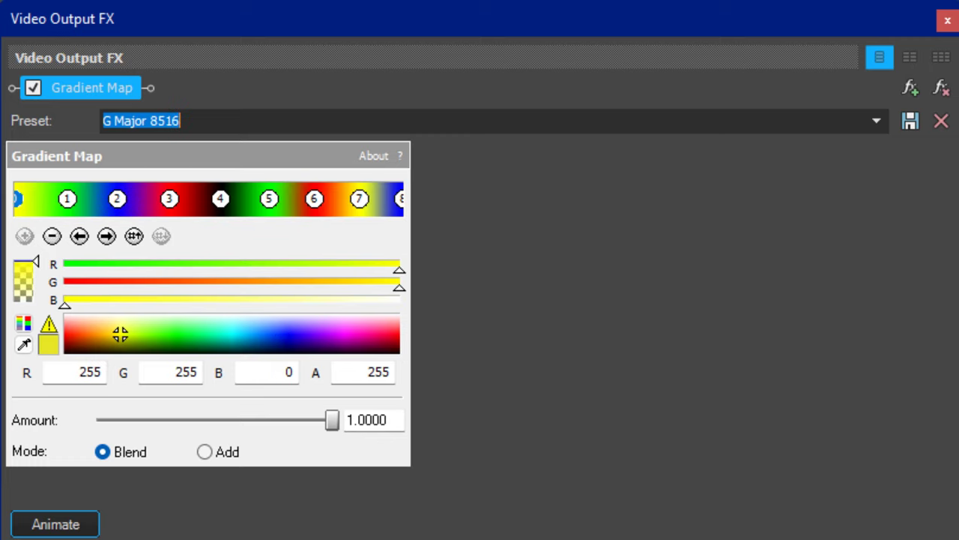
key(Down)
key(Down)
key(Down)
key(Down)
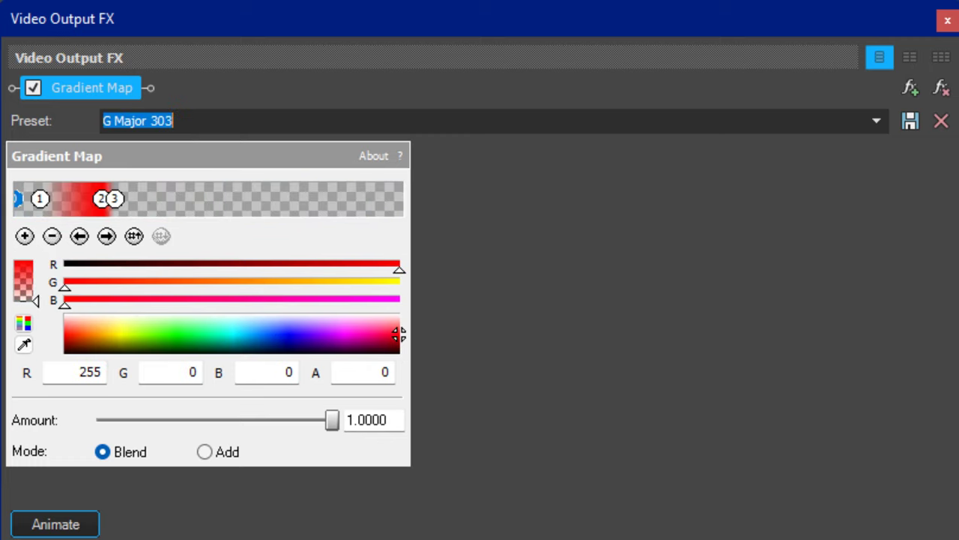
key(Down)
key(Down)
key(Down)
key(Down)
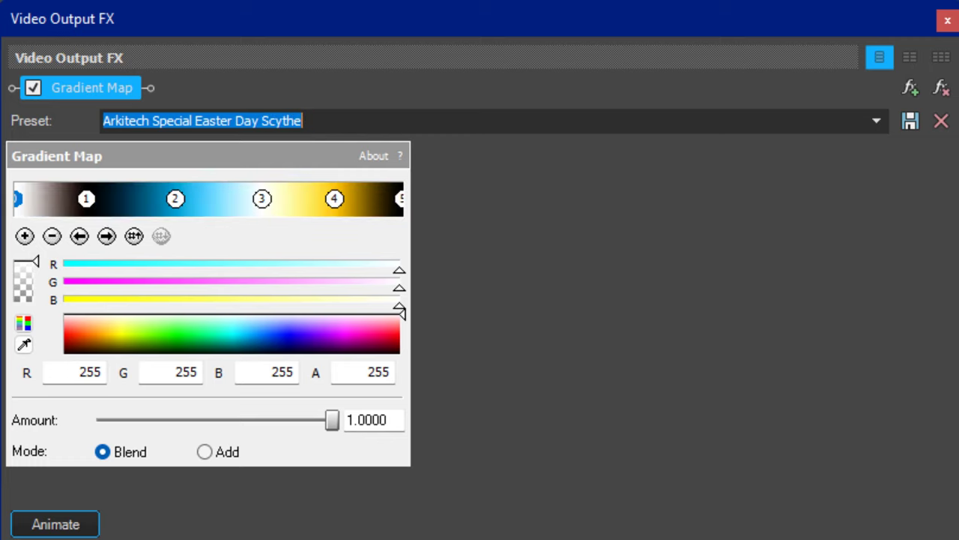
Examine the presets after Arkitech Special Easter Day Scythe, including Arkitech 1.5 Special Easter Day Chorded and GreenChorded, up to 17.0 D U H.
key(Down)
key(Down)
key(Down)
key(Down)
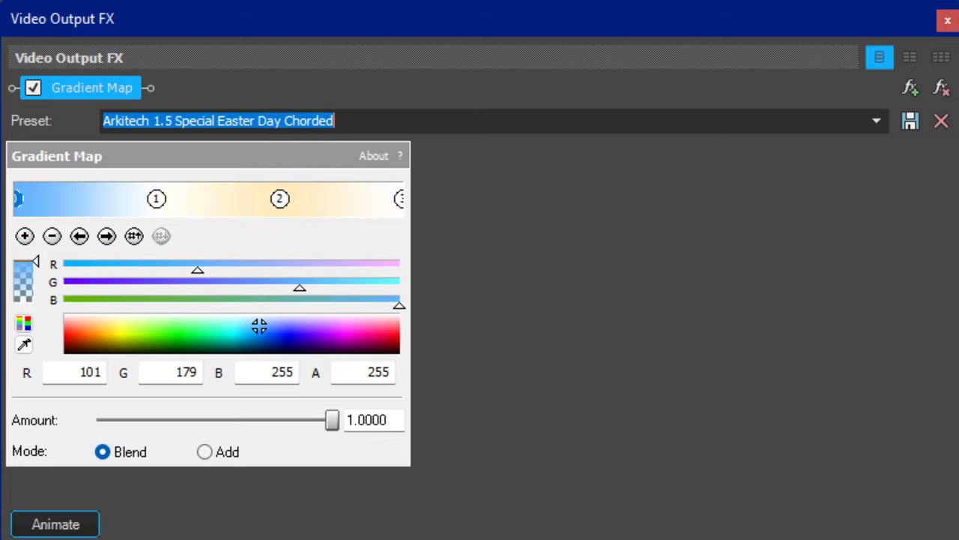
key(Down)
key(Down)
key(Down)
key(Down)
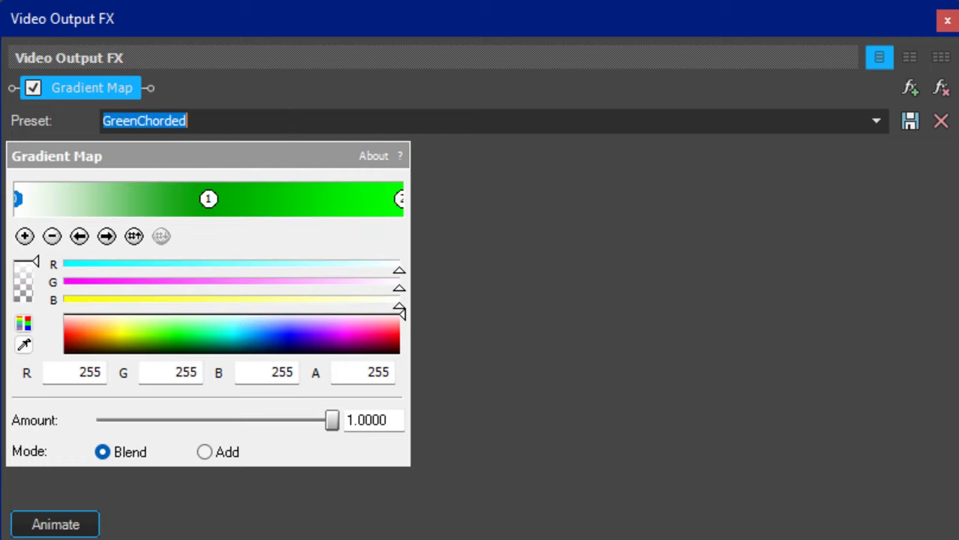
key(Down)
key(Down)
key(Down)
key(Down)
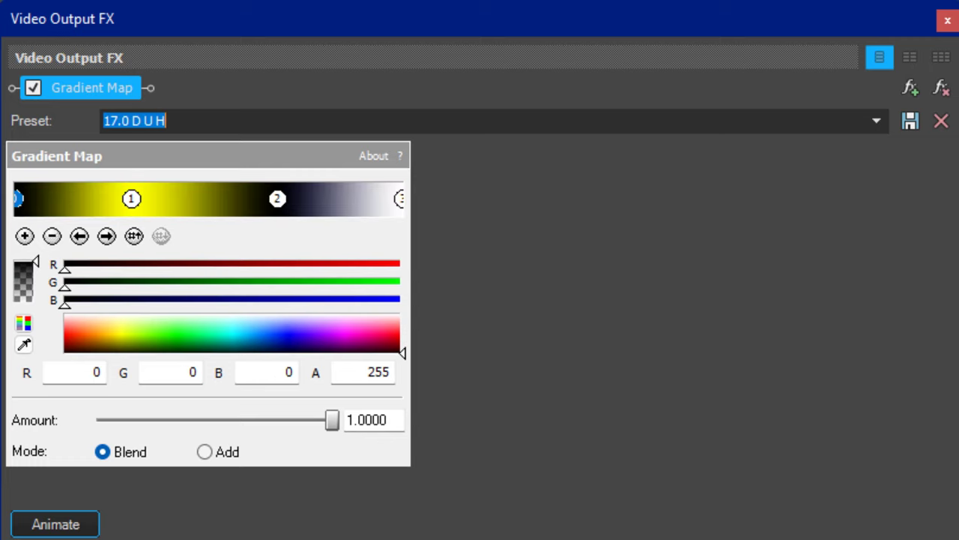
Review the Gradient Map presets after 17.0 D U H, including Disco Major 0 and Rainbow Dash, up to 4ormulator v32.
key(Down)
key(Down)
key(Down)
key(Down)
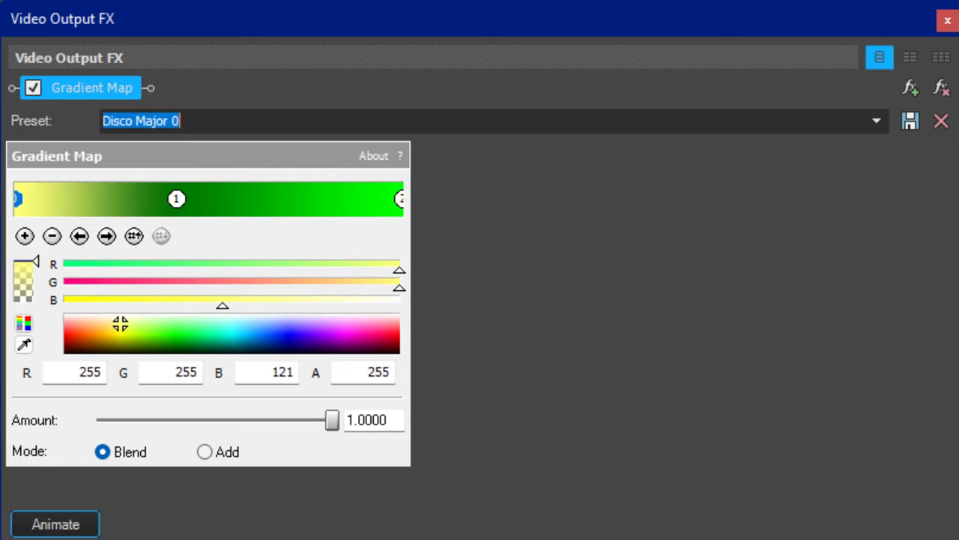
key(Down)
key(Down)
key(Down)
key(Down)
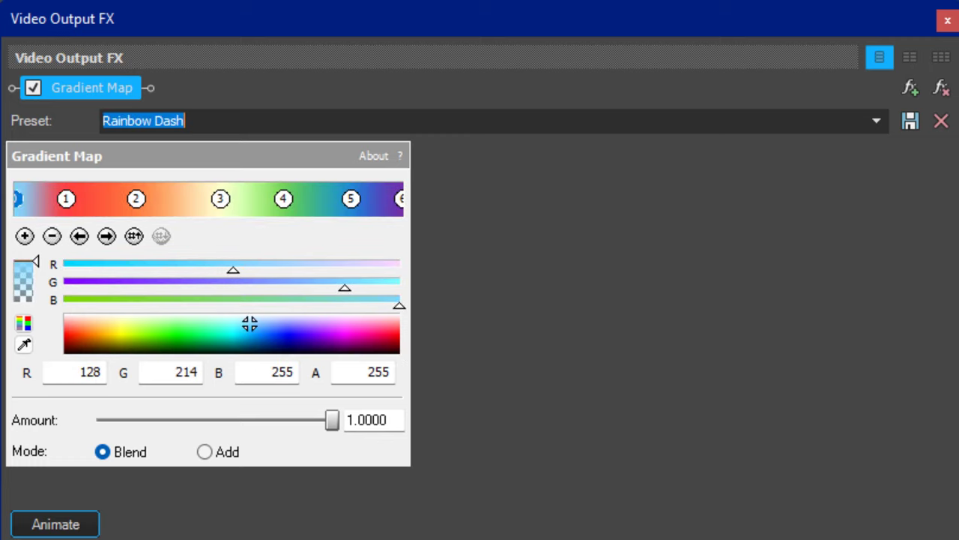
key(Down)
key(Down)
key(Down)
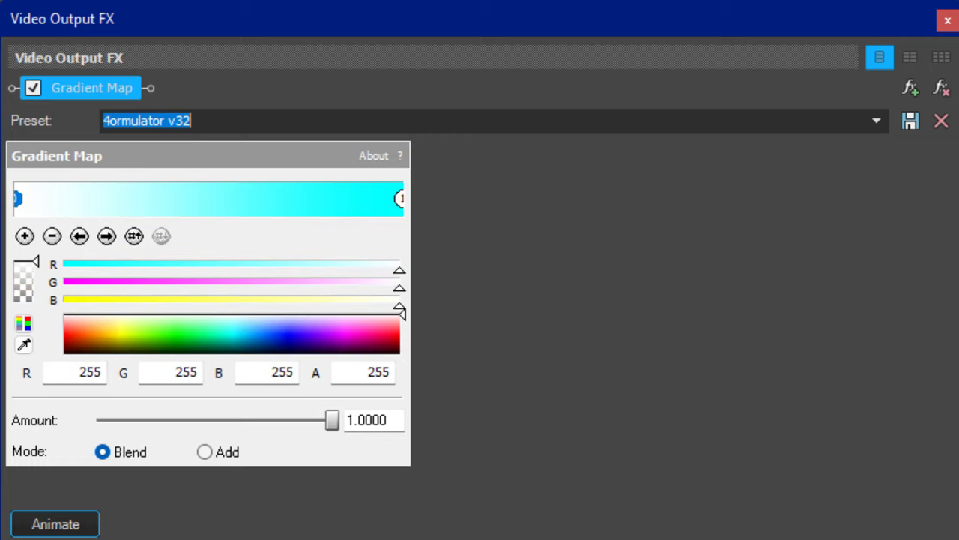
Check the gradients of the presets after 4ormulator v32, including G Major 219 and Autovocoding 2.0, up to Power Robot.
key(Down)
key(Down)
key(Down)
key(Down)
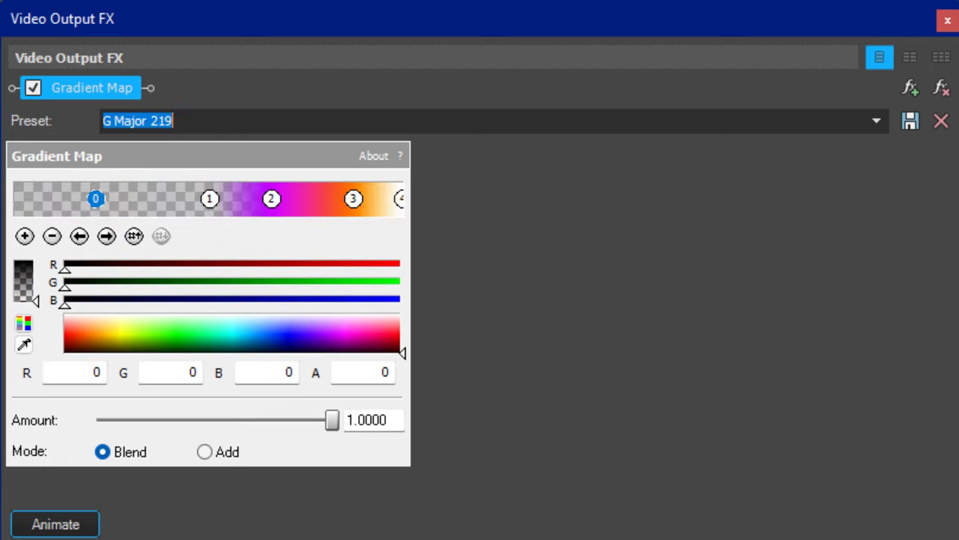
key(Down)
key(Down)
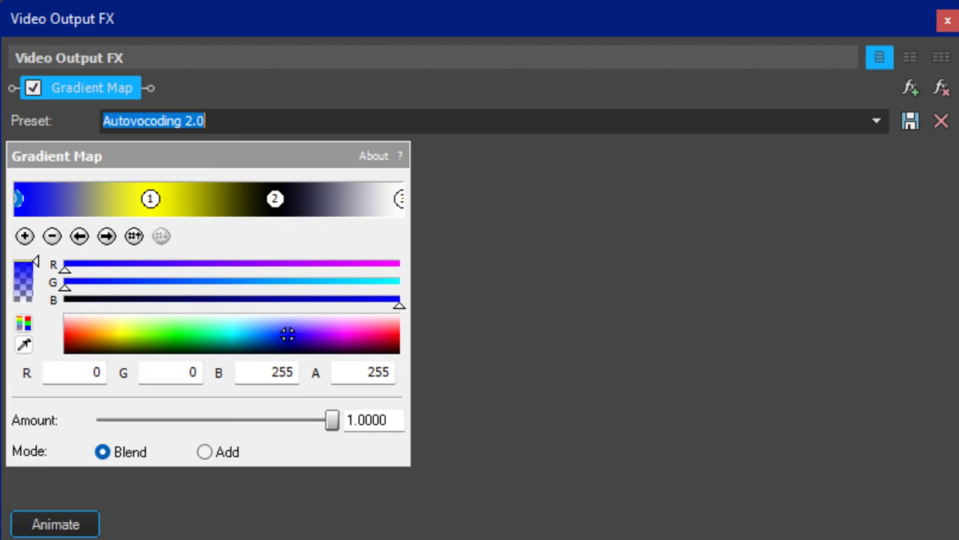
key(Down)
key(Down)
key(Down)
key(Down)
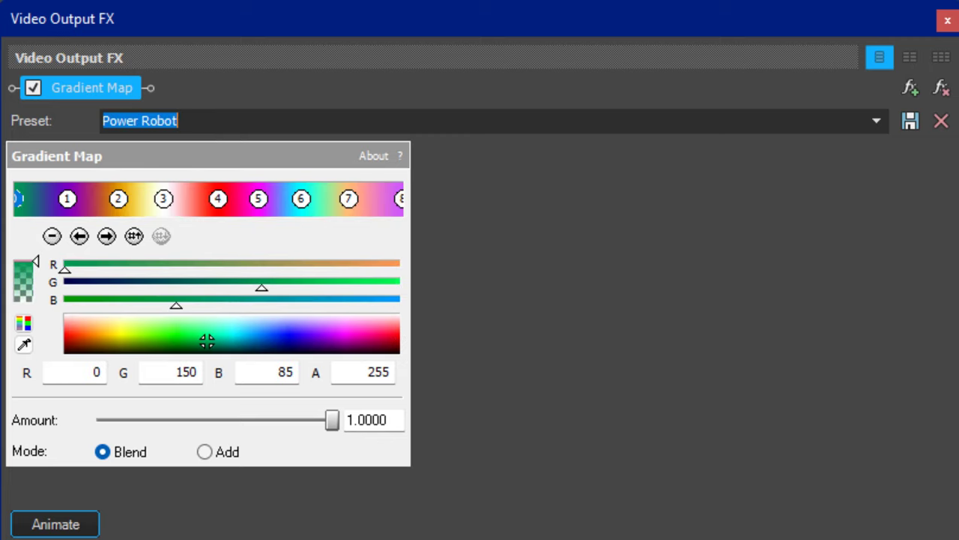
Examine the color stops of the presets after Power Robot, including Pink Chord, up to Pure Lime 2.0.
key(Down)
key(Down)
key(Down)
key(Down)
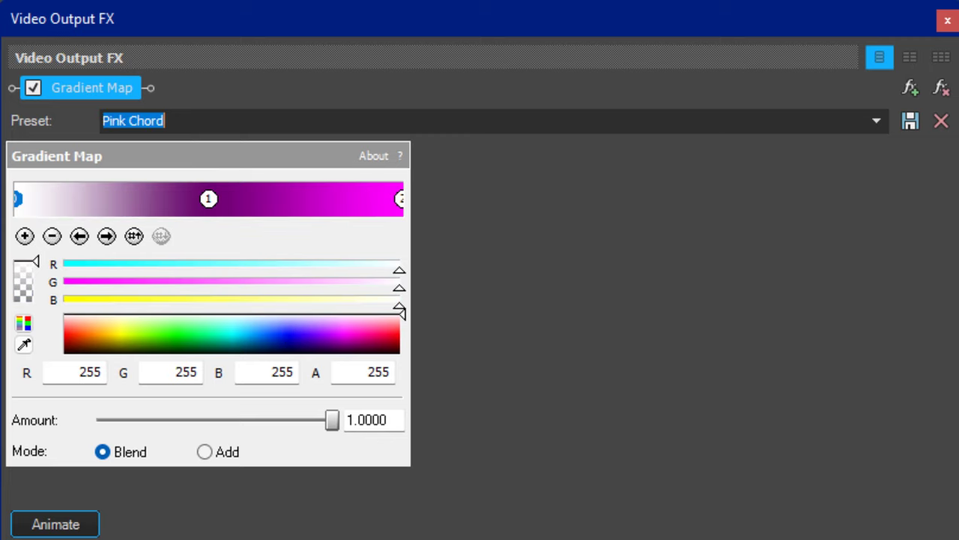
key(Down)
key(Down)
key(Down)
key(Down)
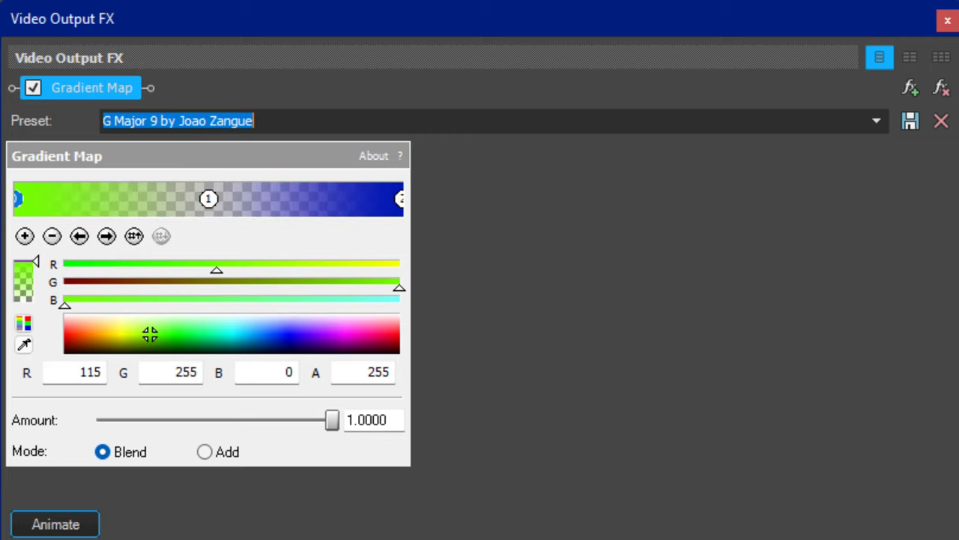
key(Down)
key(Down)
key(Down)
key(Down)
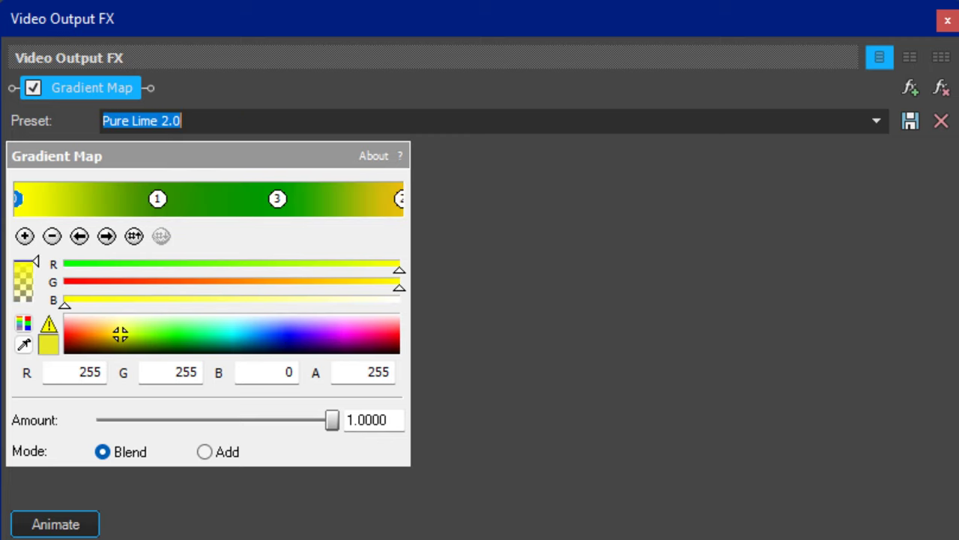
Review the presets after Pure Lime 2.0, including CytrusPower and G Major 271/MegaPhoto's Thermal, up to EvilGroup (3 red spot).
key(Down)
key(Down)
key(Down)
key(Down)
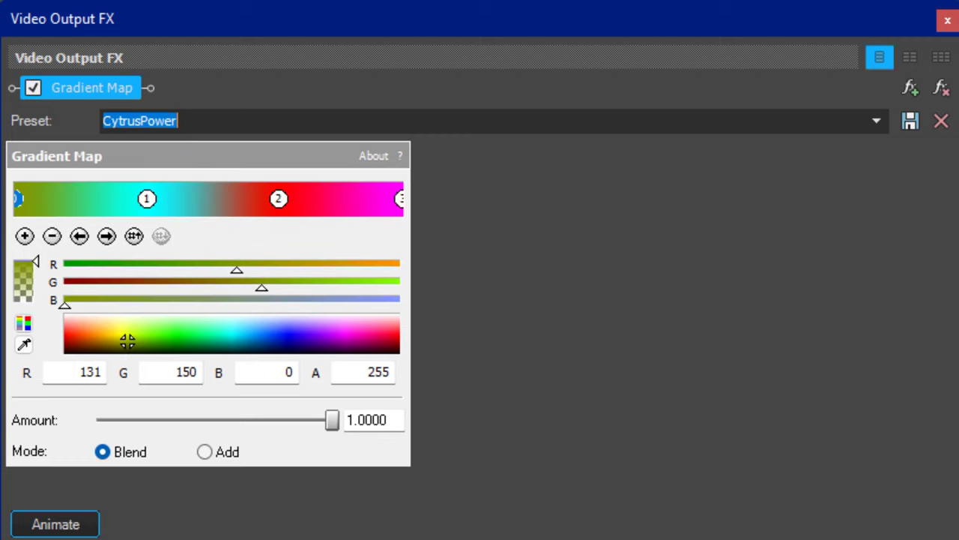
key(Down)
key(Down)
key(Down)
key(Down)
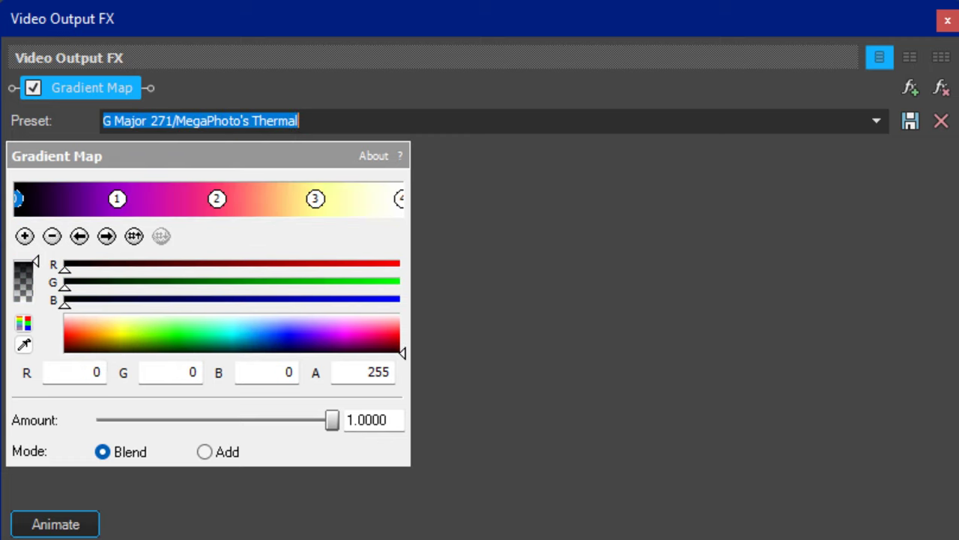
key(Down)
key(Down)
key(Down)
key(Down)
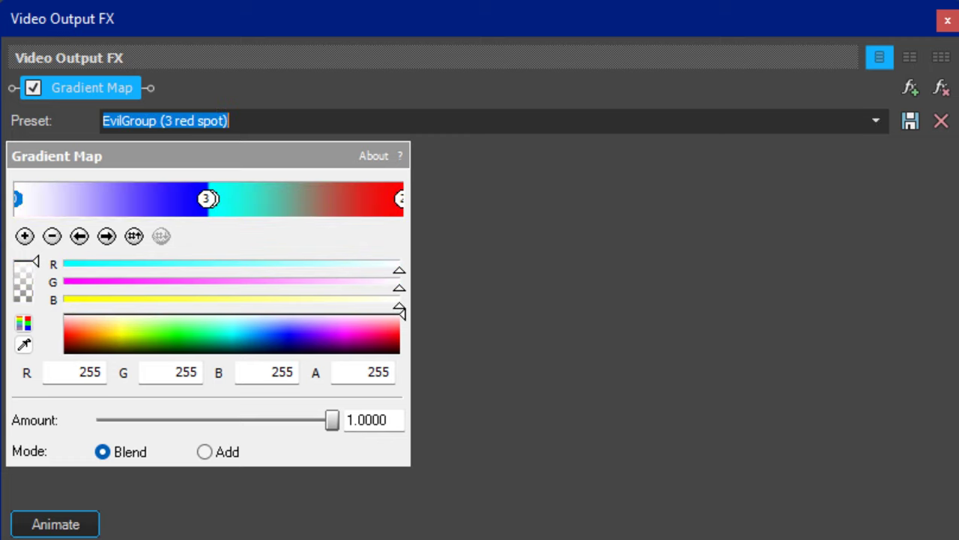
Examine the presets after EvilGroup (3 red spot), including Phased Effect B and Phased Effect 6.0, up to Phased Effect 11.0.
key(Down)
key(Down)
key(Down)
key(Down)
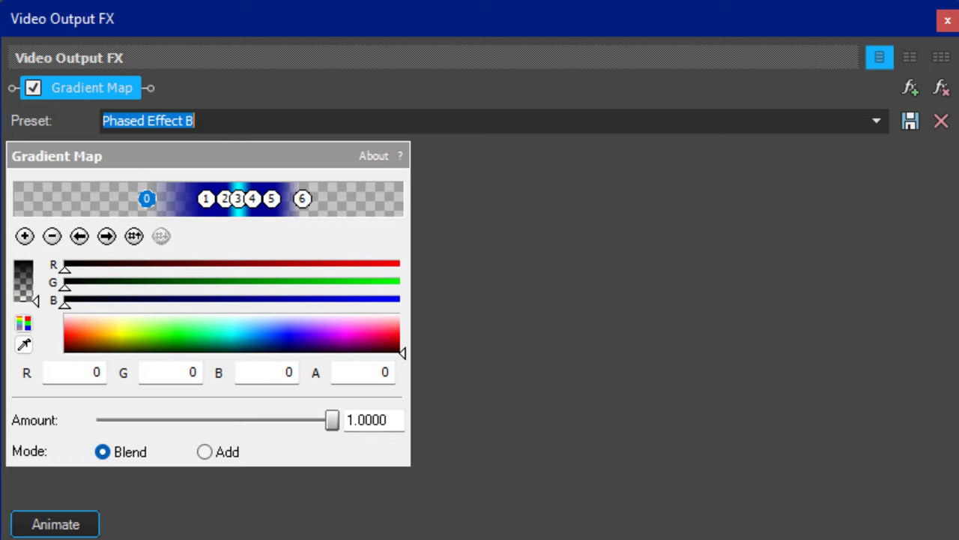
key(Down)
key(Down)
key(Down)
key(Down)
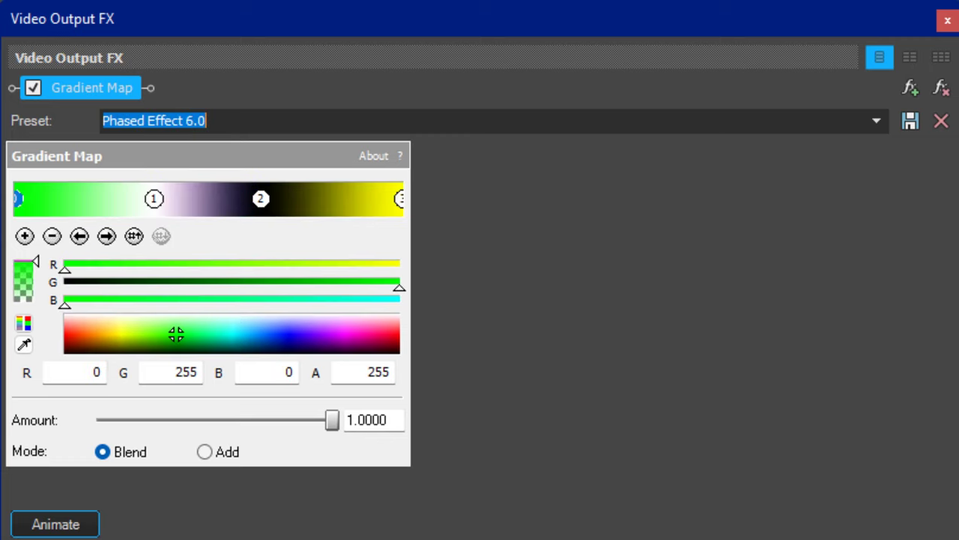
key(Down)
key(Down)
key(Down)
key(Down)
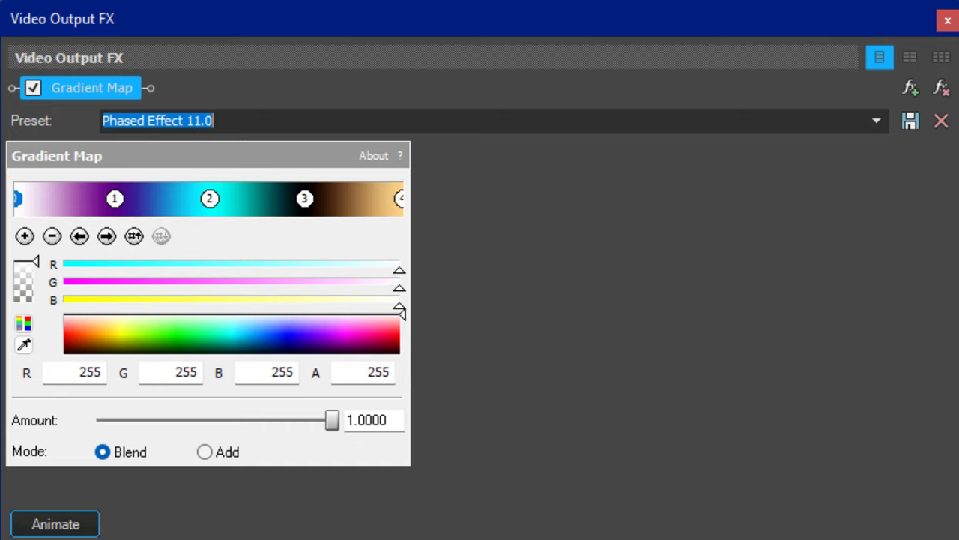
Check the gradients of the presets after Phased Effect 11.0, including Flamethrower Effect and Videoup v26, up to Trumpet Vocoder.
key(Down)
key(Down)
key(Down)
key(Down)
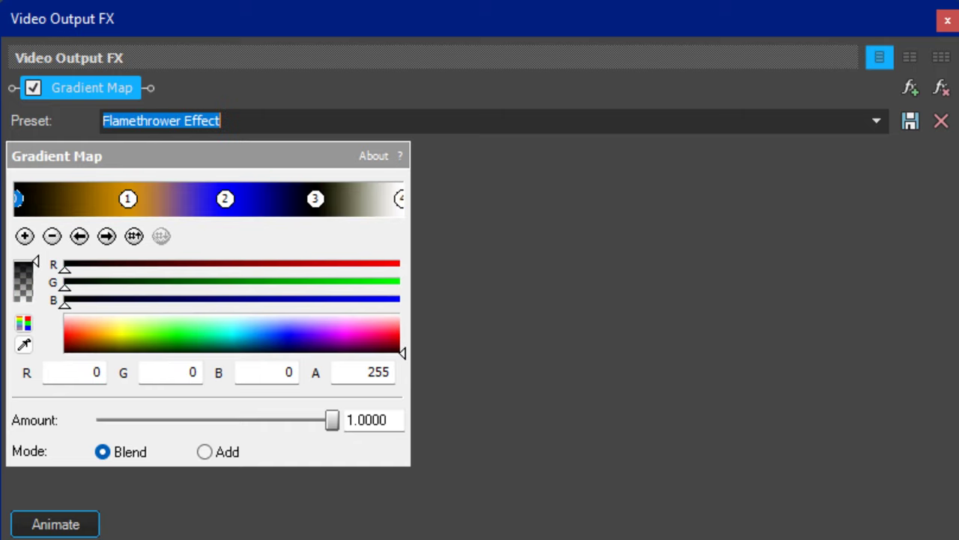
key(Down)
key(Down)
key(Down)
key(Down)
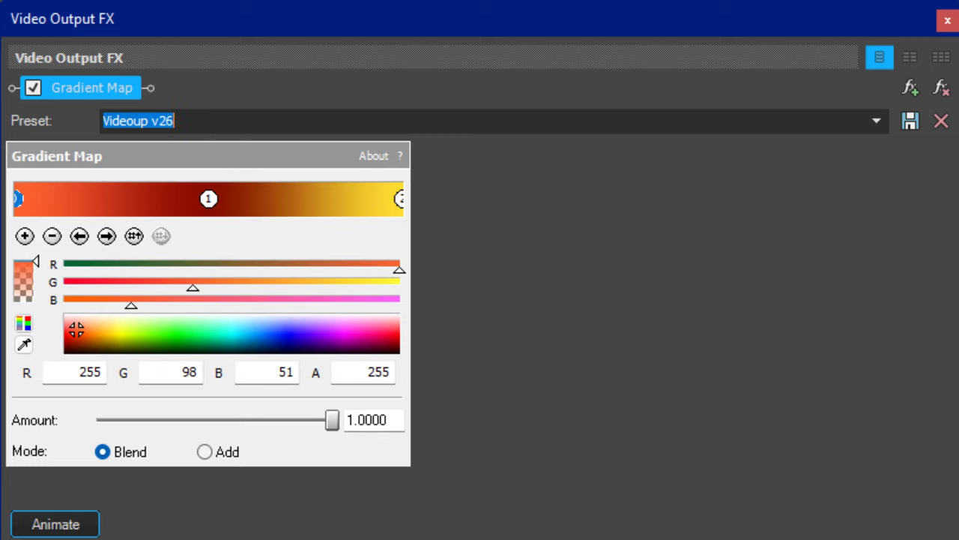
key(Down)
key(Down)
key(Down)
key(Down)
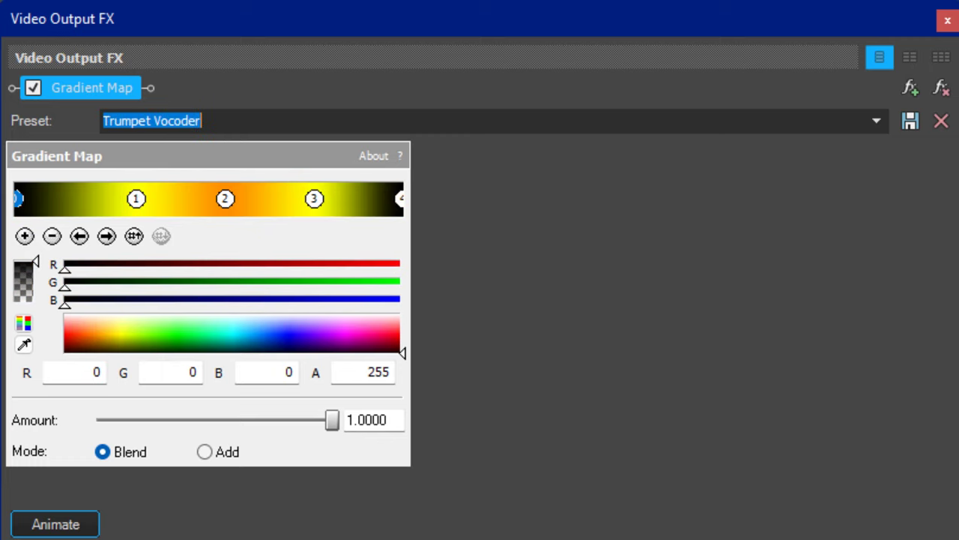
Review the presets after Trumpet Vocoder, including Videoup v27 (CHANGED) and SCAWIEST X LIFE, up to Floomer.
key(Down)
key(Down)
key(Down)
key(Down)
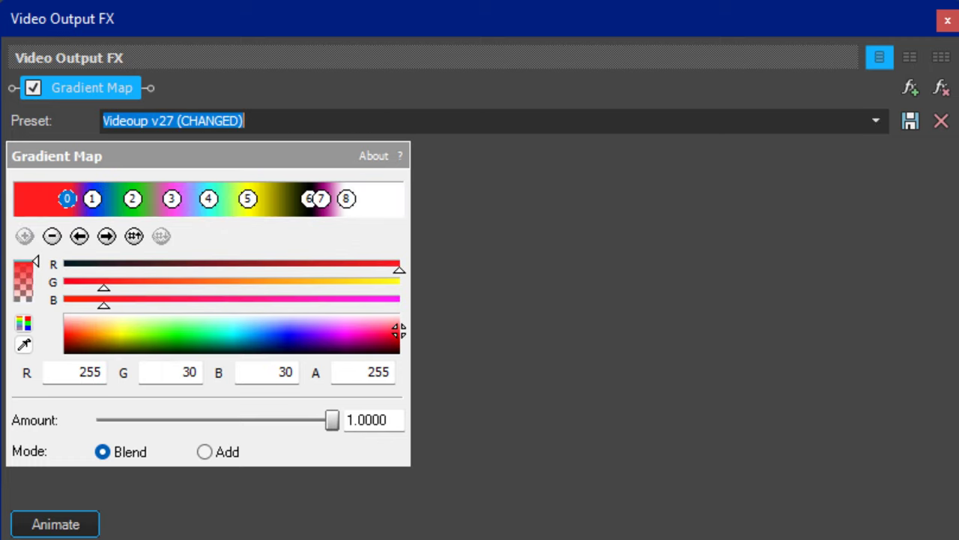
key(Down)
key(Down)
key(Down)
key(Down)
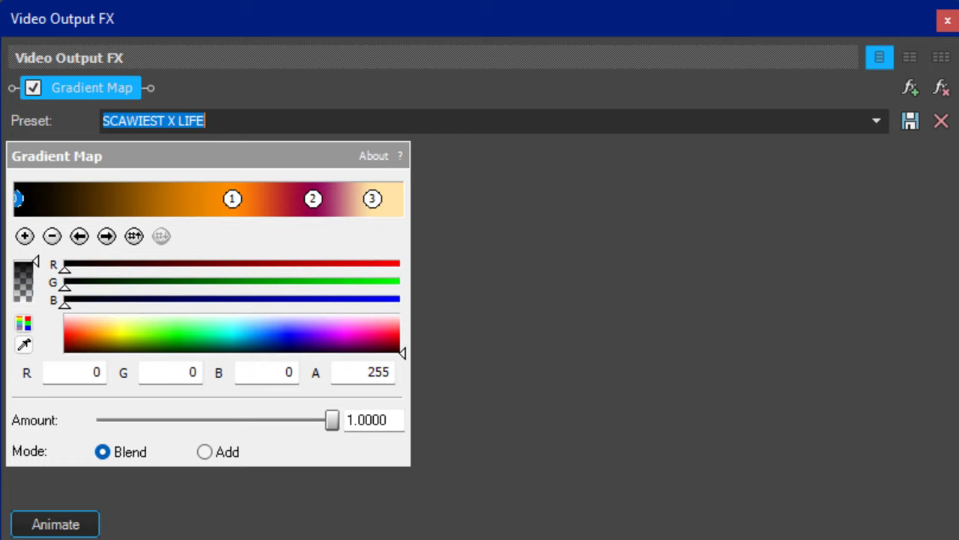
key(Down)
key(Down)
key(Down)
key(Down)
key(Down)
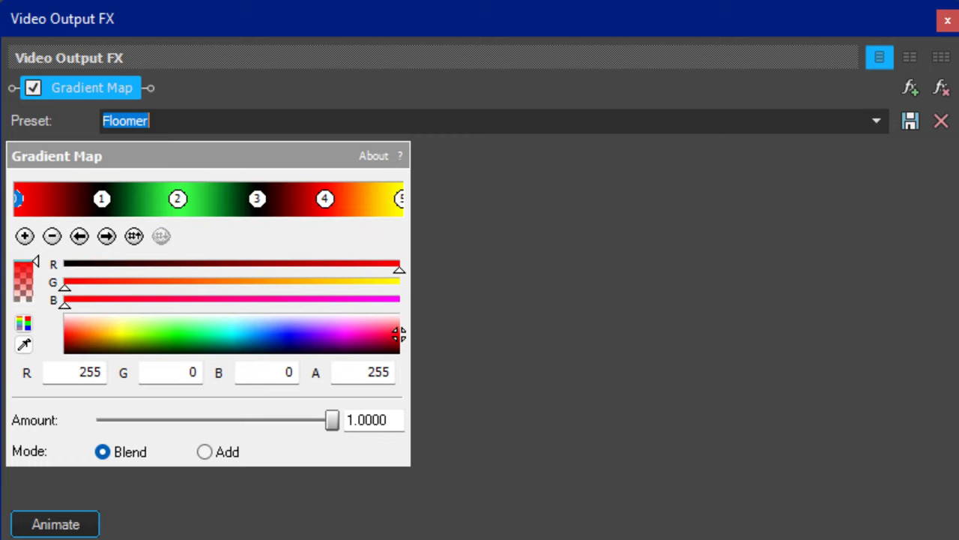
Examine the gradients of the presets after Floomer, including PowerSchool, up to LTKC Map.
key(Down)
key(Down)
key(Down)
key(Down)
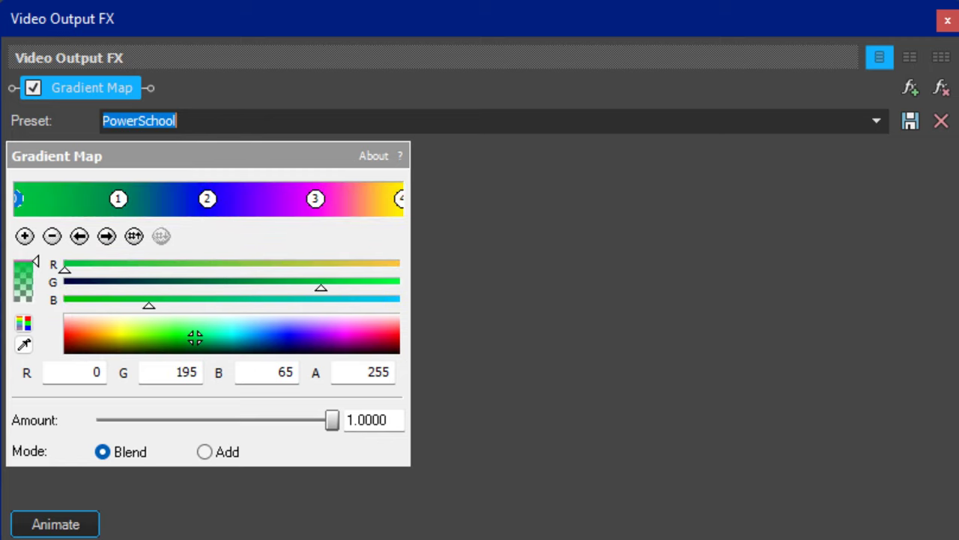
key(Down)
key(Down)
key(Down)
key(Down)
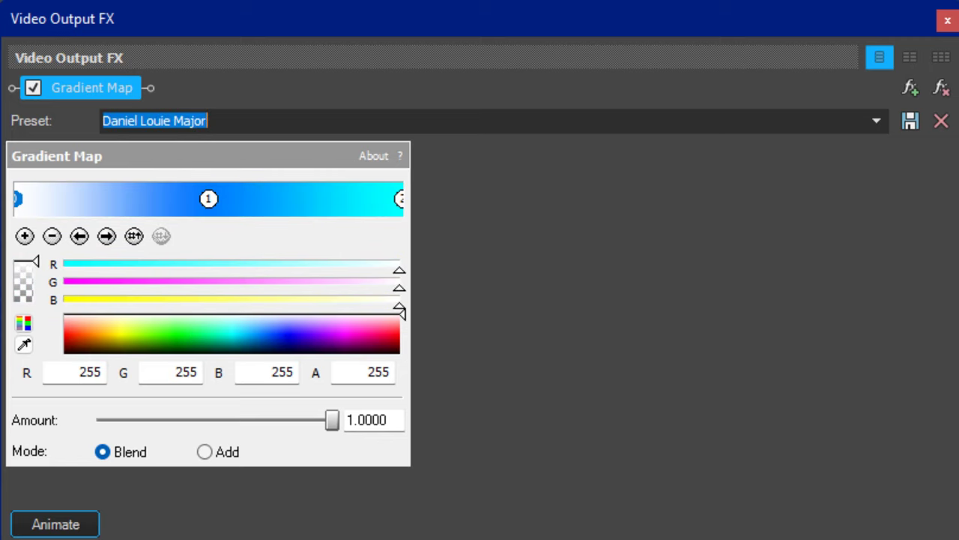
key(Down)
key(Down)
key(Down)
key(Down)
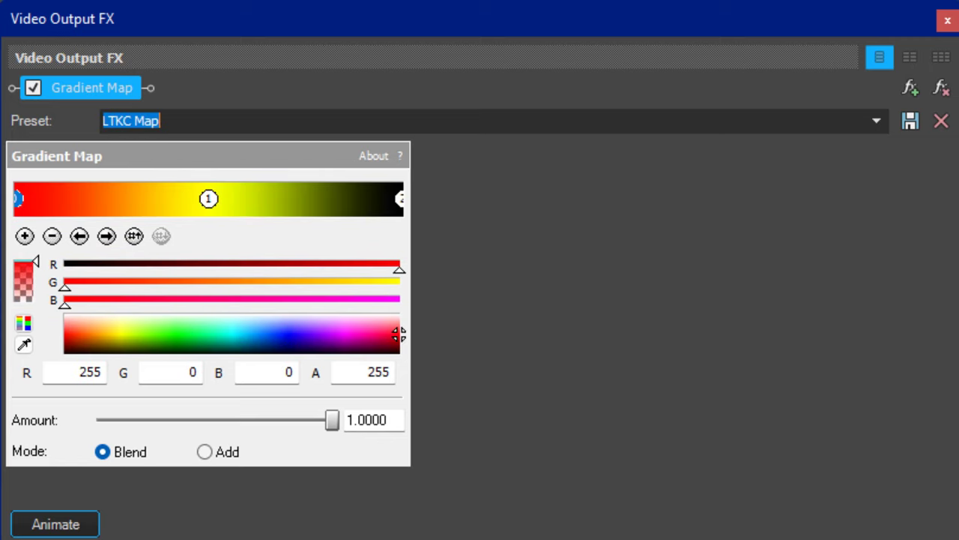
Review the presets after LTKC Map, including Videoup v17 and Shinyup v2, up to InfiniteVideoEffects Major.
key(Down)
key(Down)
key(Down)
key(Down)
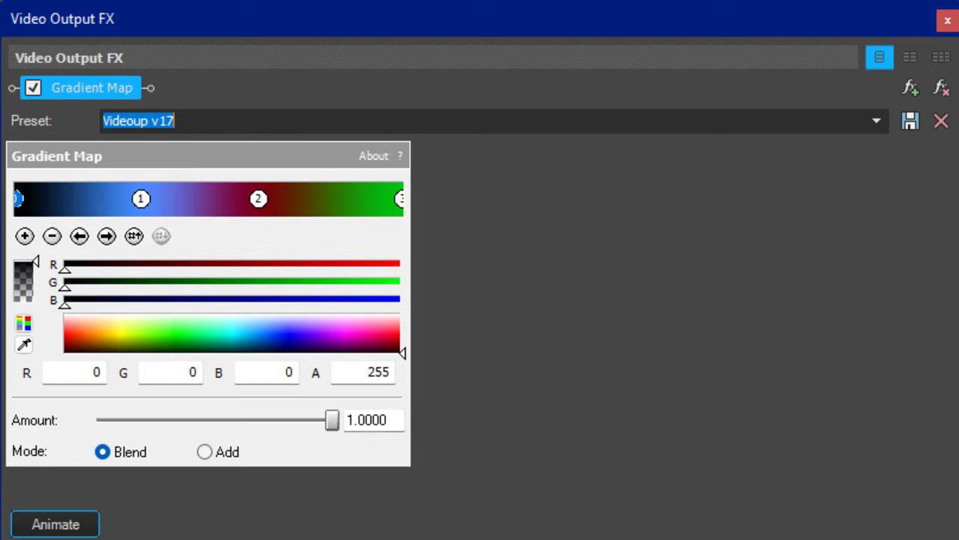
key(Down)
key(Down)
key(Down)
key(Down)
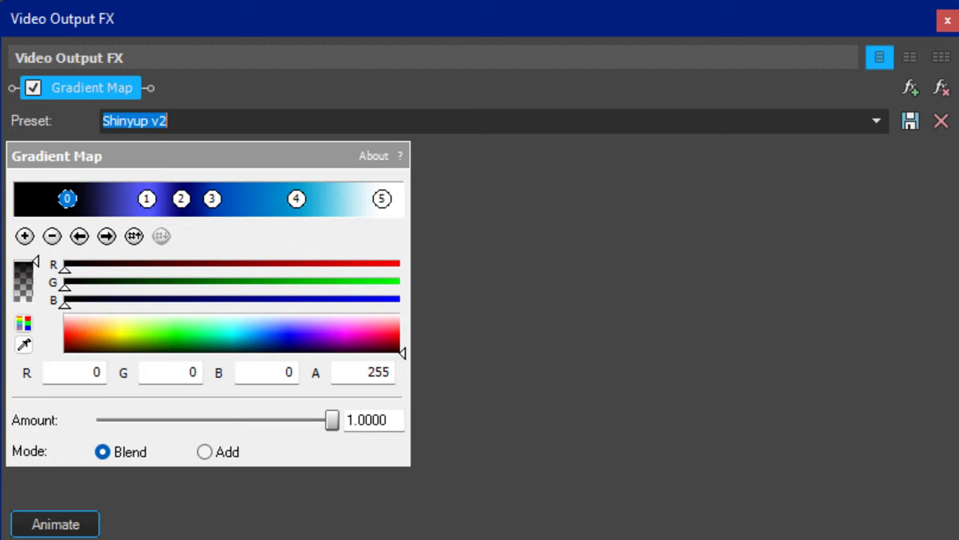
key(Down)
key(Down)
key(Down)
key(Down)
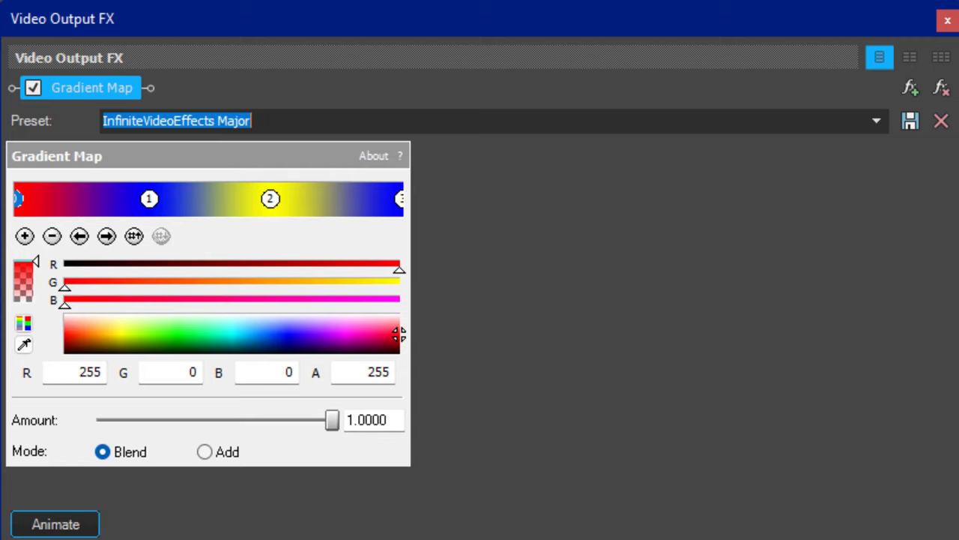
Check the gradients of the presets after InfiniteVideoEffects Major, including PowerCityDay, up to Videoup v18.
key(Down)
key(Down)
key(Down)
key(Down)
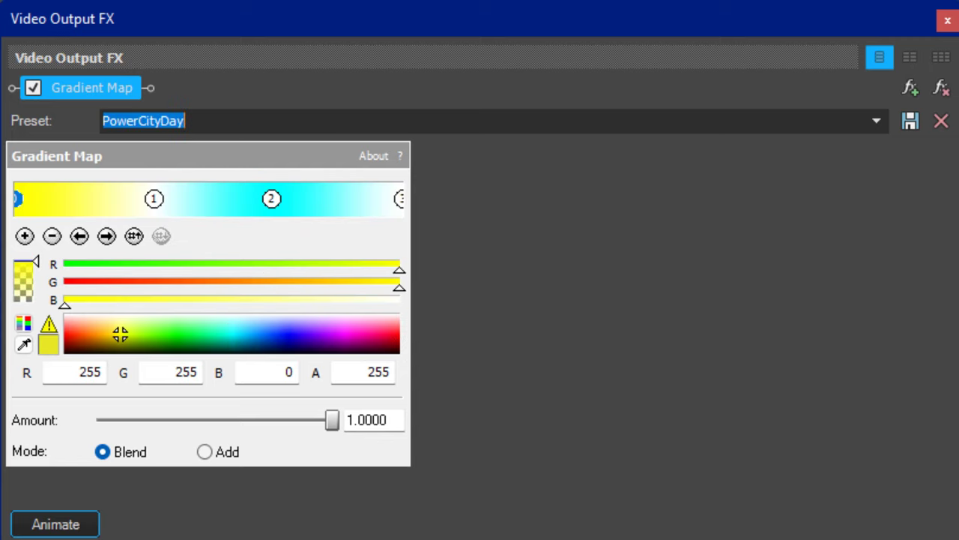
key(Down)
key(Down)
key(Down)
key(Down)
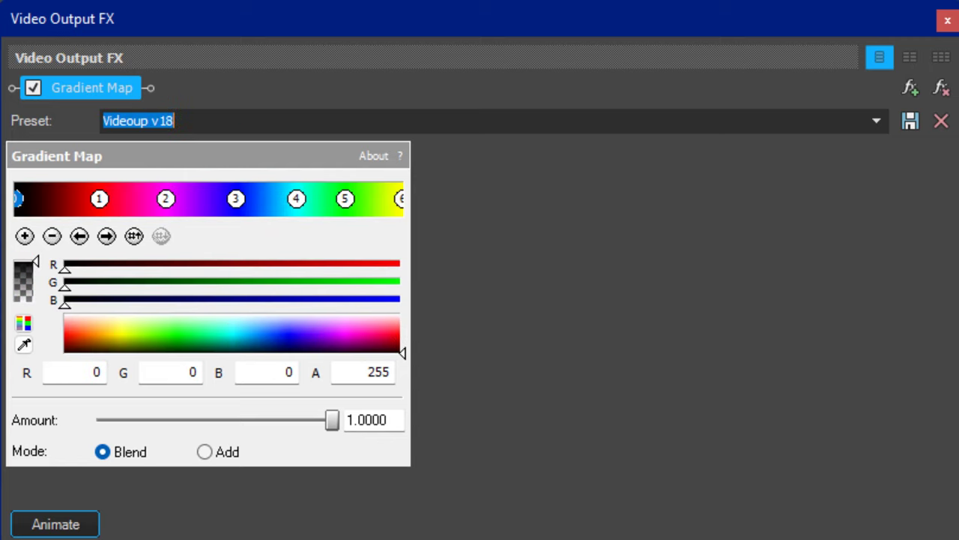
Examine the presets after Videoup v18, including GrayPower (Clone of BluePower), up to X enhanced with Organ 2.0.
key(Down)
key(Down)
key(Down)
key(Down)
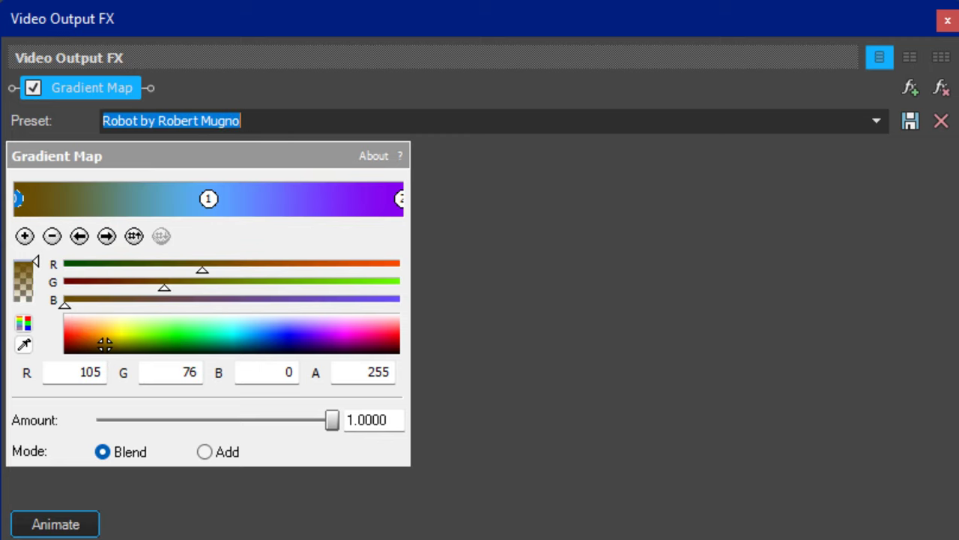
key(Down)
key(Down)
key(Down)
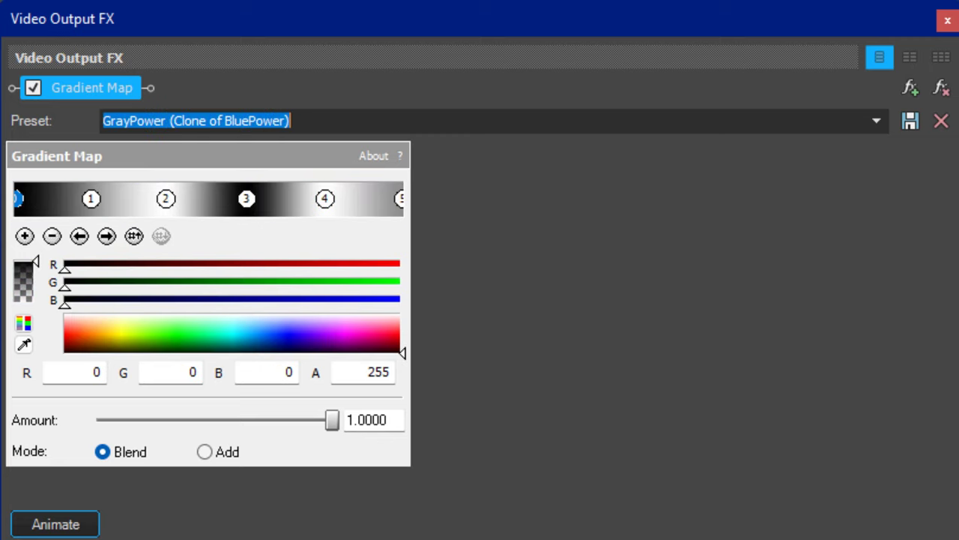
key(Up)
key(Down)
key(Down)
key(Down)
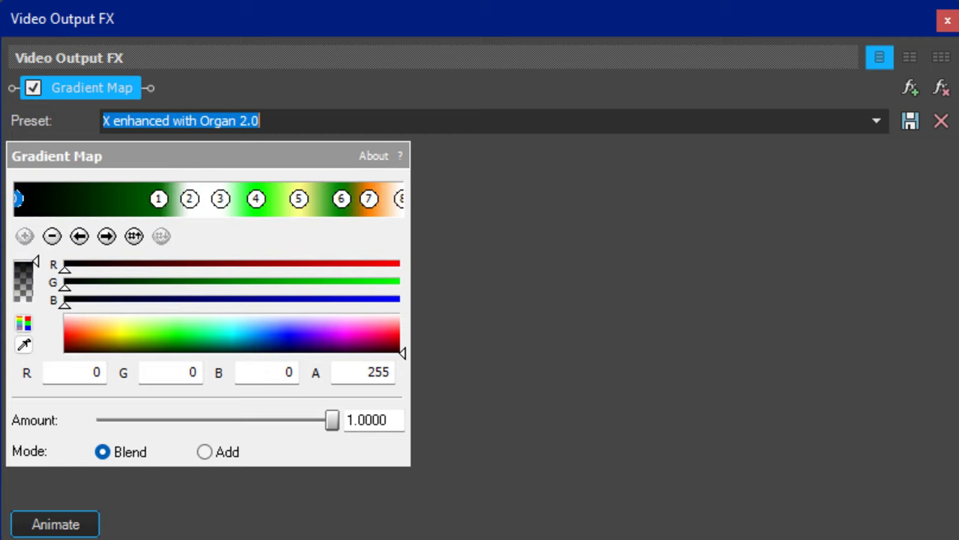
Review the presets after X enhanced with Organ 2.0, including Infrared Tones and Stereoup v12, up to Shinyup v4.
key(Down)
key(Down)
key(Down)
key(Down)
key(Down)
key(Down)
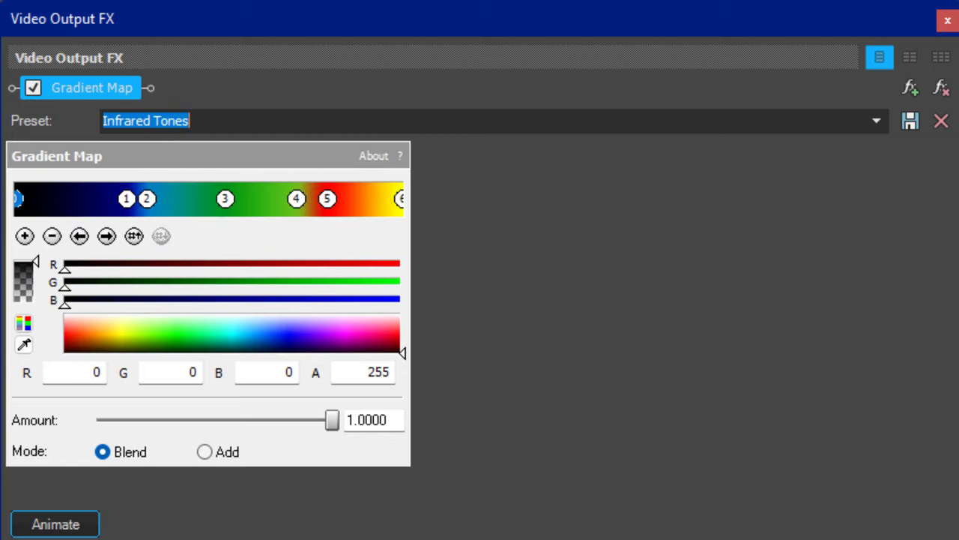
key(Down)
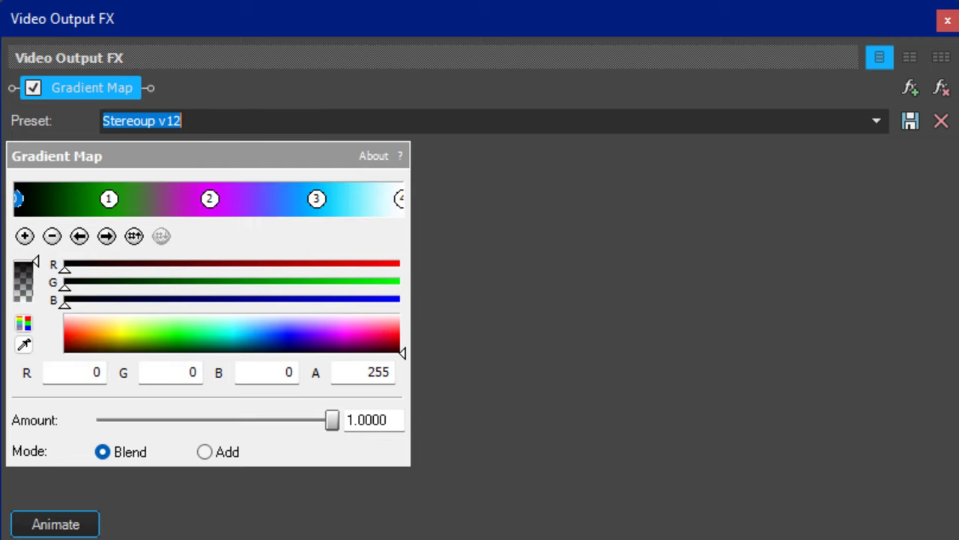
key(Down)
key(Down)
key(Down)
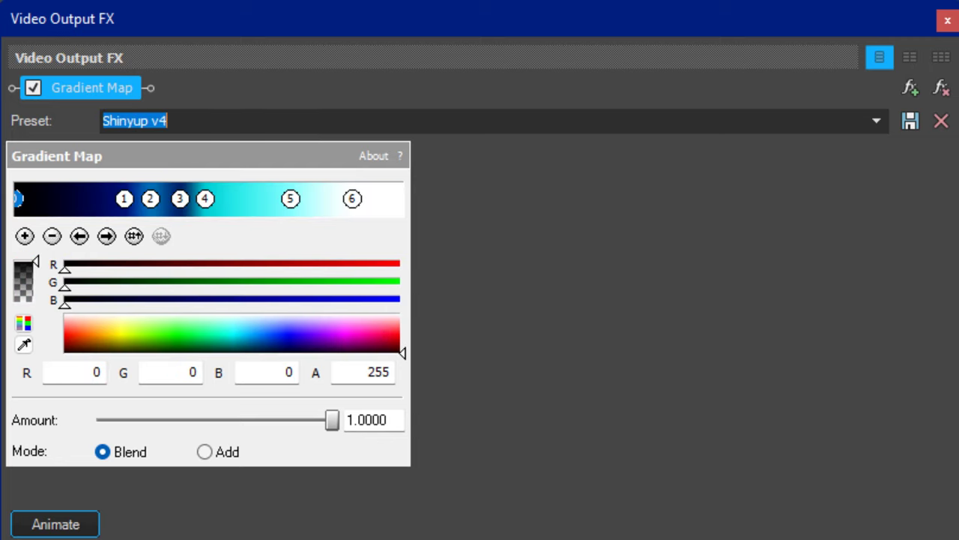
Review the Gradient Map presets after Shinyup v4, including Coronavirus and Red and Blue, up to Random Gradient Map #1.
key(Down)
key(Down)
key(Down)
key(Down)
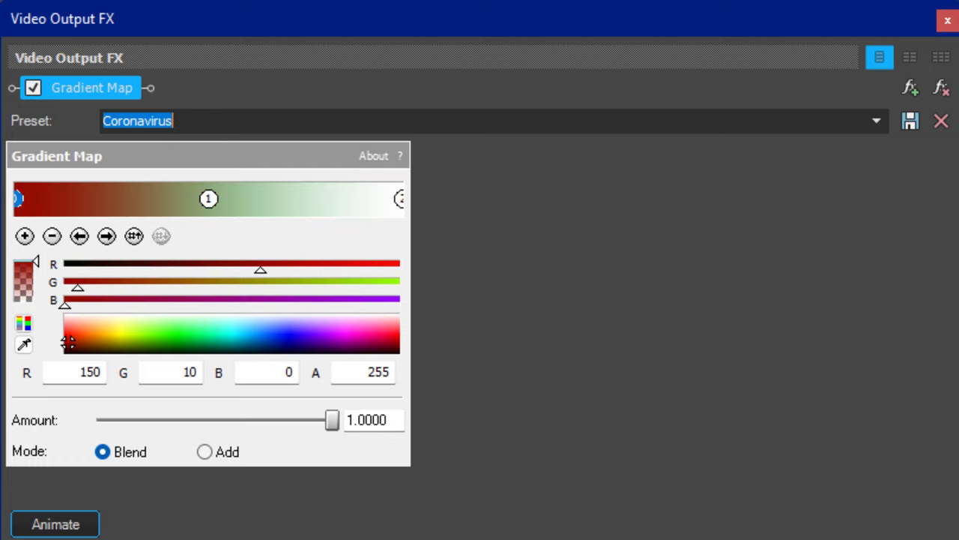
key(Down)
key(Down)
key(Down)
key(Down)
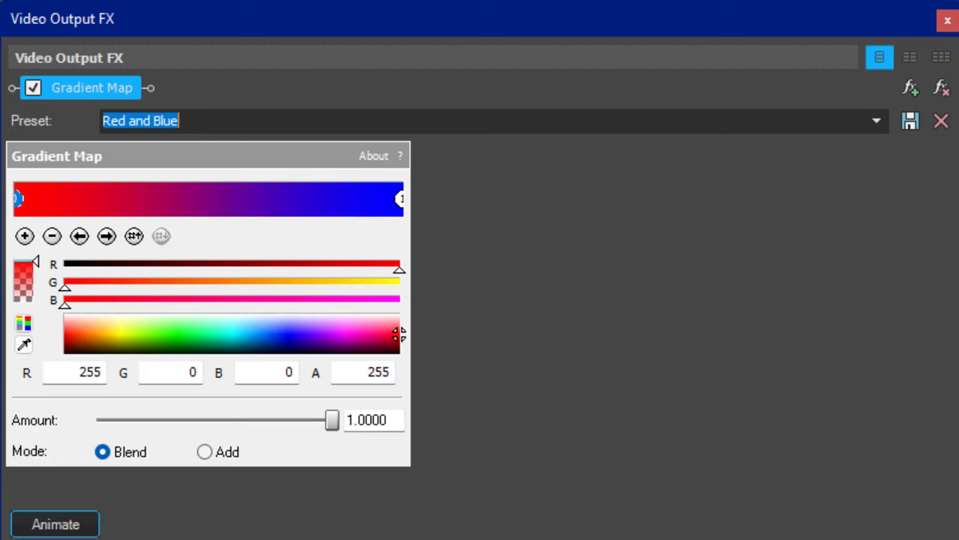
key(Down)
key(Down)
key(Down)
key(Down)
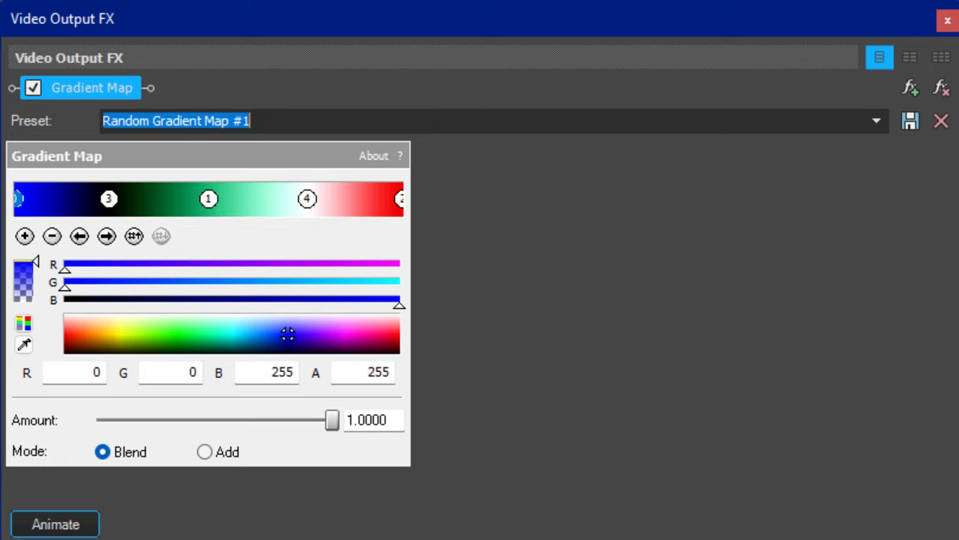
Check the gradients of the presets after Random Gradient Map #1, including Radioup v23.1, up to Radioup v23.7.
key(Down)
key(Down)
key(Down)
key(Down)
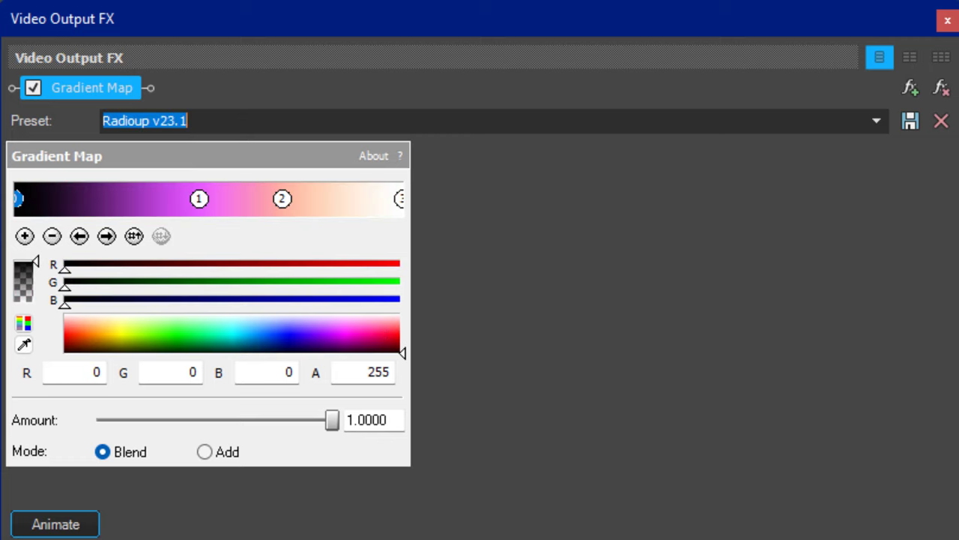
key(Down)
key(Down)
key(Down)
key(Down)
key(Down)
key(Down)
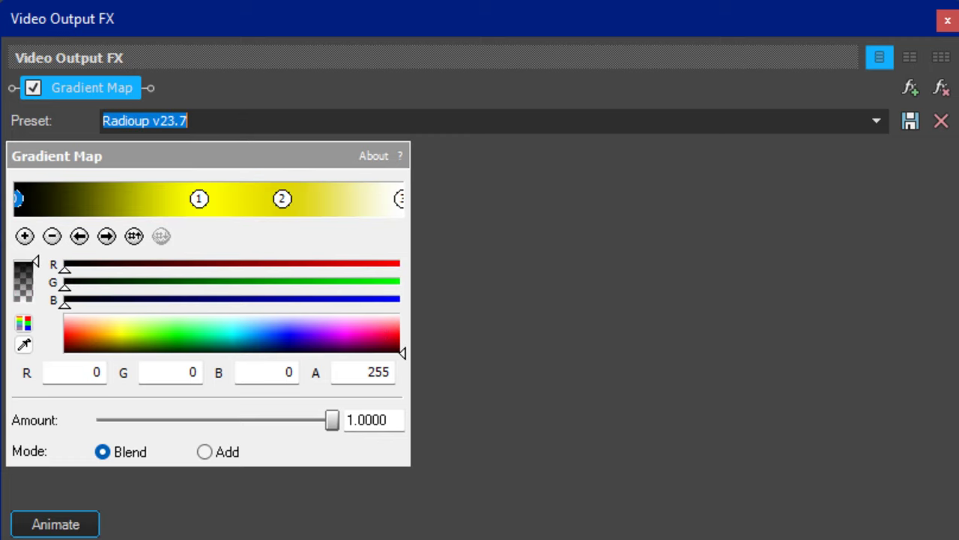
Examine the presets after Radioup v23.7, including Filmup v3, up to Videoup v2.6.
key(Down)
key(Down)
key(Down)
key(Down)
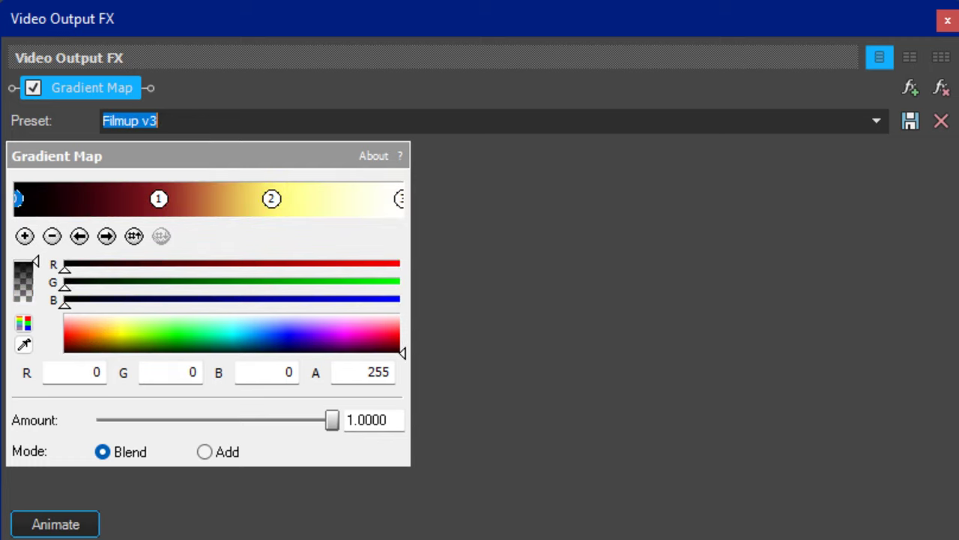
key(Down)
key(Down)
key(Down)
key(Down)
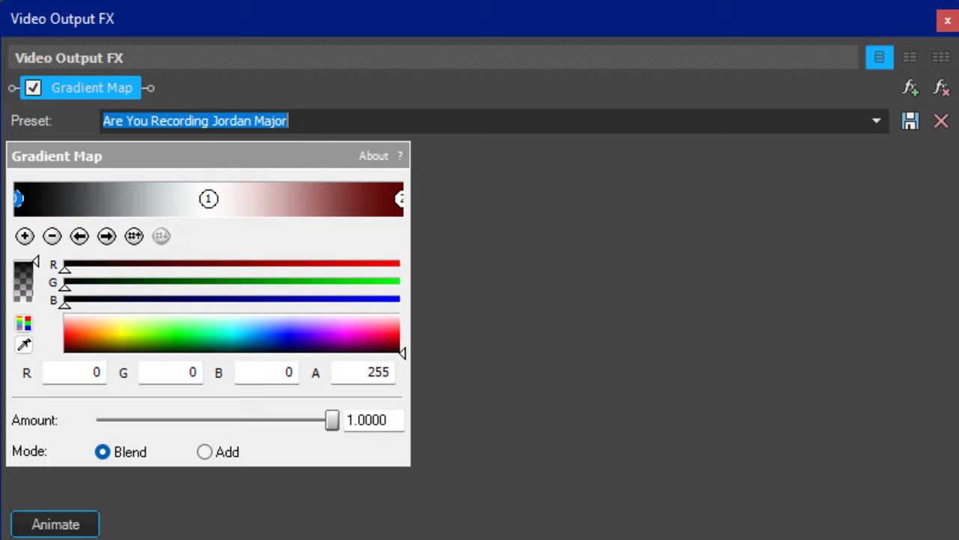
key(Down)
key(Down)
key(Down)
key(Down)
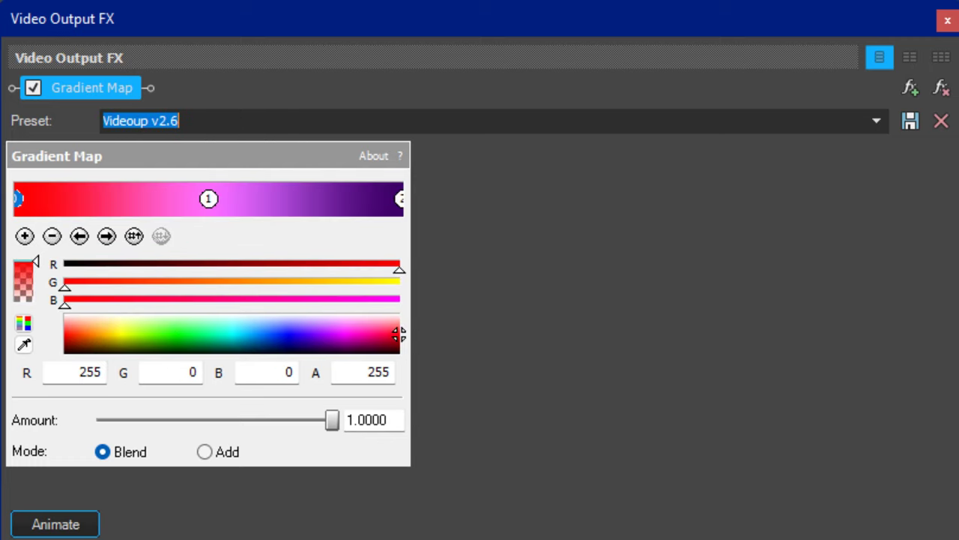
Review the presets after Videoup v2.6, including Cinemaup v13 and Spaceup v2, up to Videoup v13.
key(Down)
key(Down)
key(Down)
key(Down)
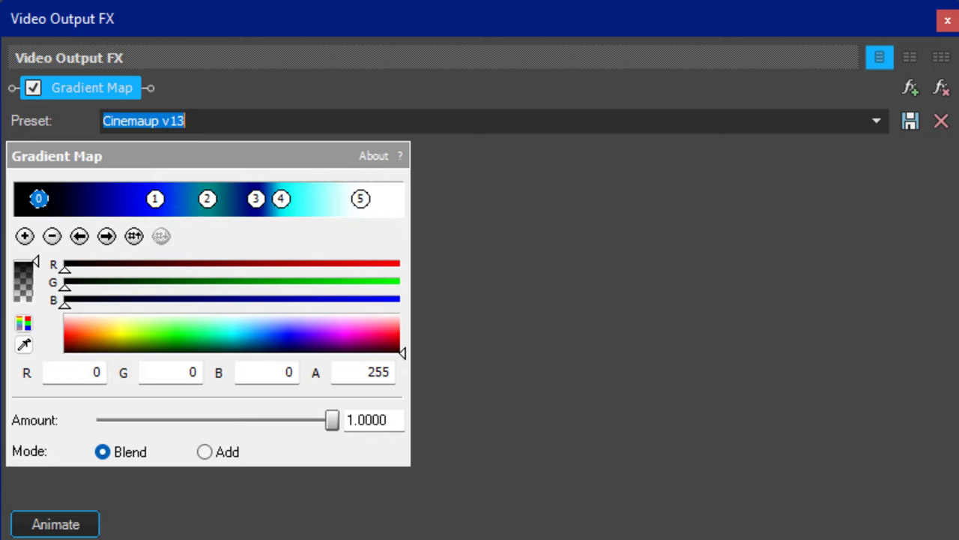
key(Down)
key(Down)
key(Down)
key(Down)
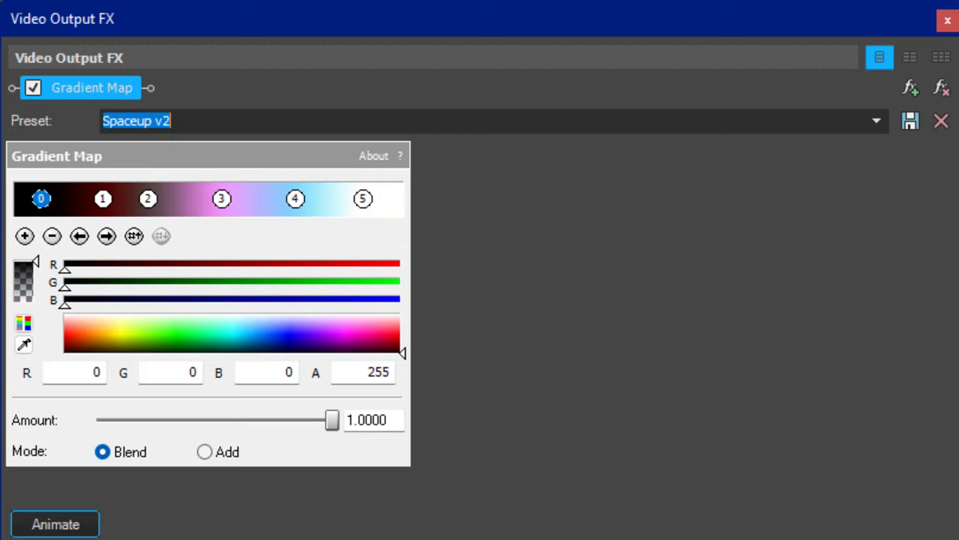
key(Down)
key(Down)
key(Down)
key(Down)
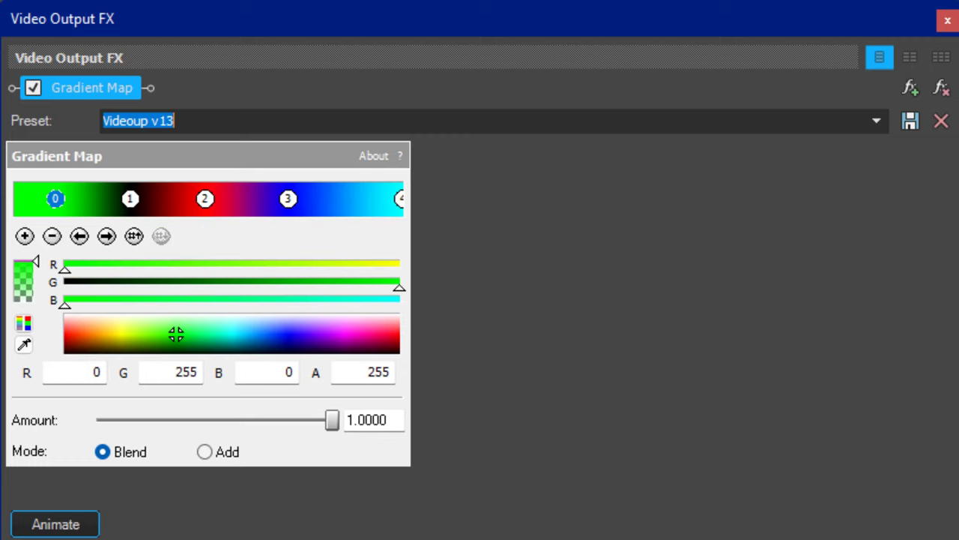
Check the gradients of the presets after Videoup v13, including Speakerup v1 and Cinemaup v12, up to Beautiful Spring Effect.
key(Down)
key(Down)
key(Down)
key(Down)
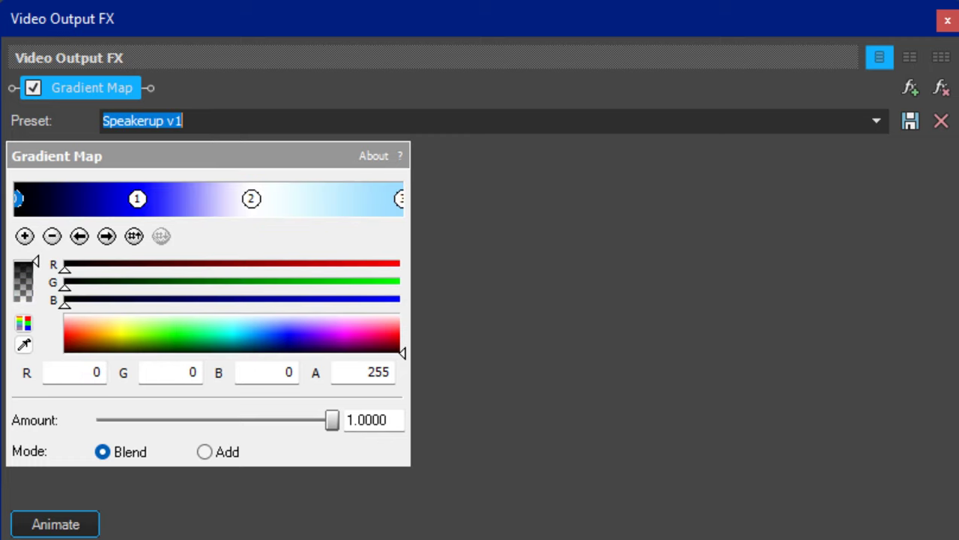
key(Down)
key(Down)
key(Down)
key(Down)
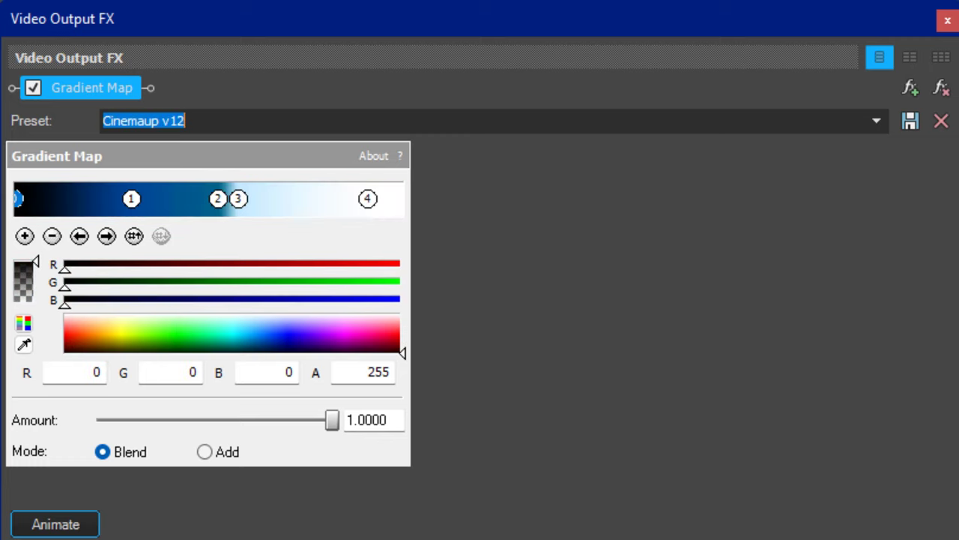
key(Down)
key(Down)
key(Down)
key(Down)
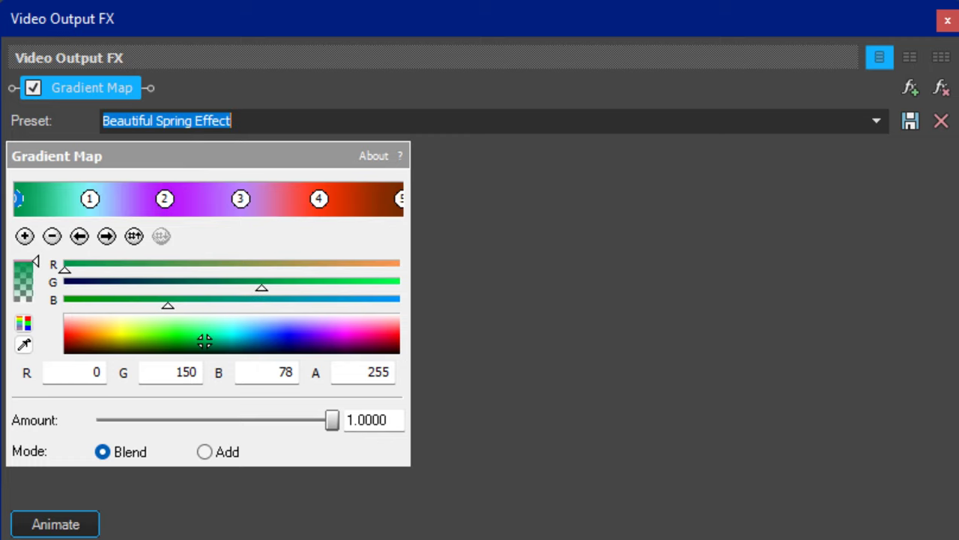
Examine the presets after Beautiful Spring Effect, including PowerCityEvening and SpectraRaspberryRedPower, up to Chorus Chorded + Flanged Saw Effect Combo.
key(Down)
key(Down)
key(Down)
key(Down)
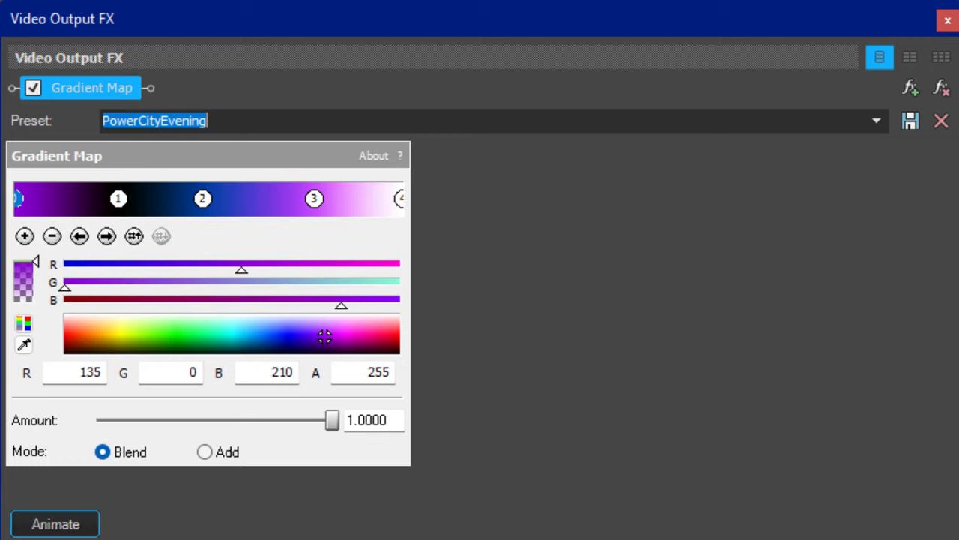
key(Down)
key(Down)
key(Down)
key(Down)
key(Down)
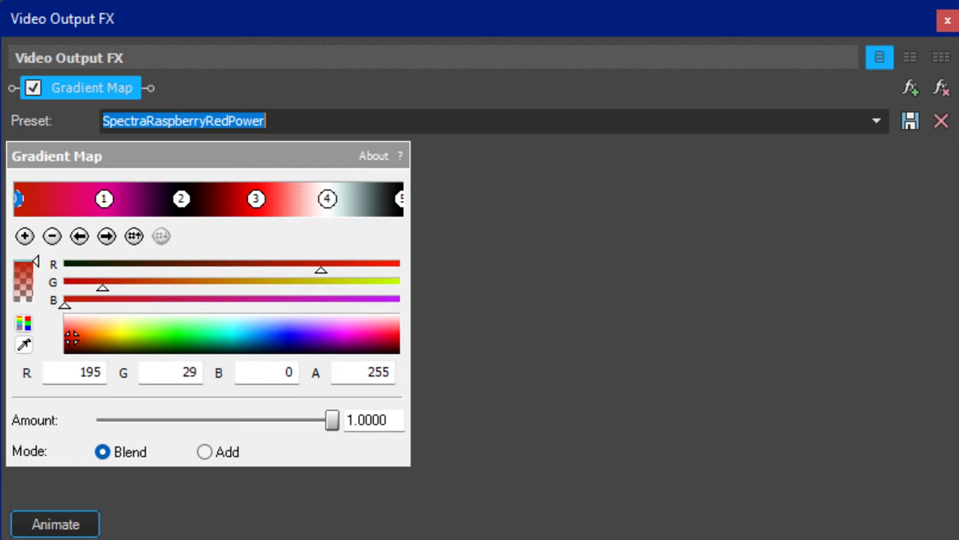
key(Down)
key(Down)
key(Down)
key(Down)
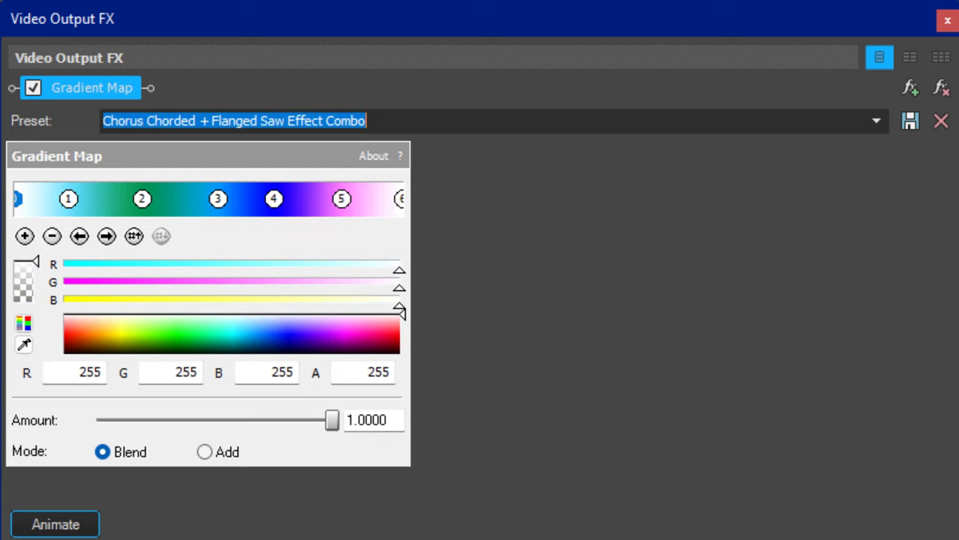
Review the presets after Chorus Chorded + Flanged Saw Effect Combo, including Radioup v15.2 and PowerCityNoon, up to Ltv Mca's G Major.
key(Down)
key(Down)
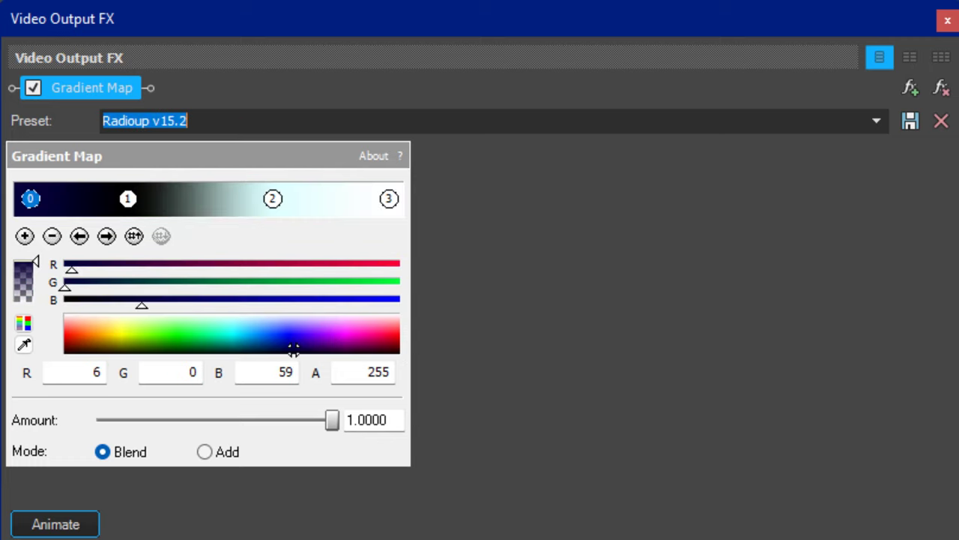
key(Down)
key(Down)
key(Down)
key(Down)
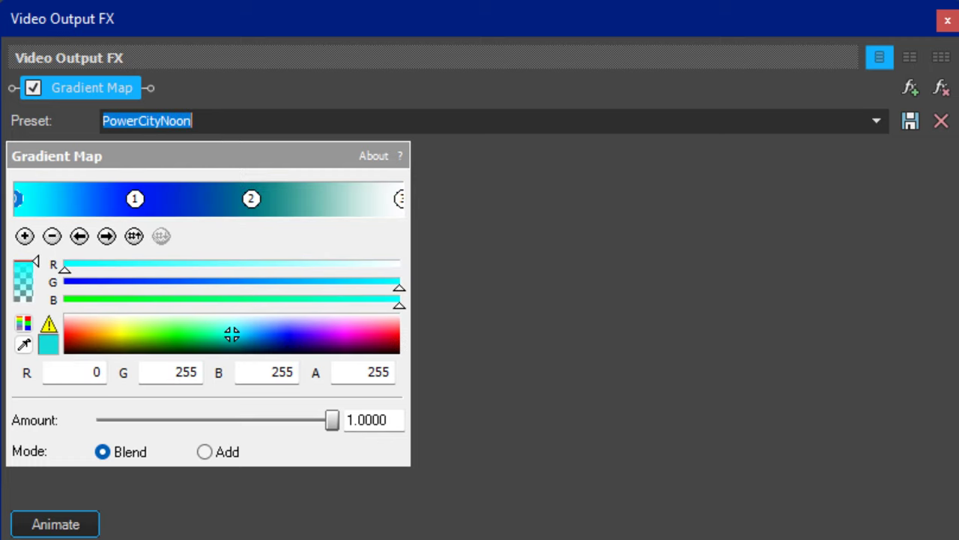
key(Down)
key(Down)
key(Down)
key(Down)
key(Down)
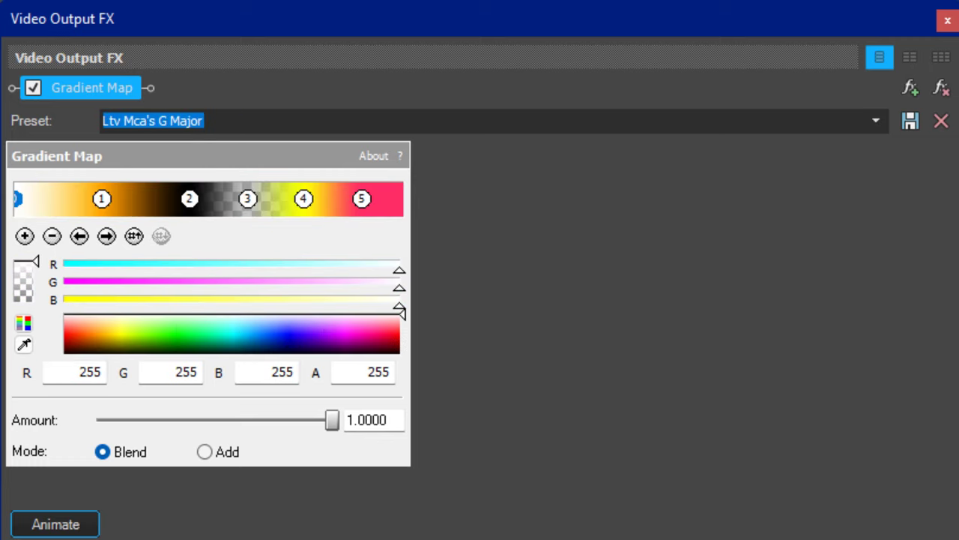
Check the gradients of the presets after Ltv Mca's G Major, including Banapple, up to OreoMajor.
key(Down)
key(Down)
key(Down)
key(Down)
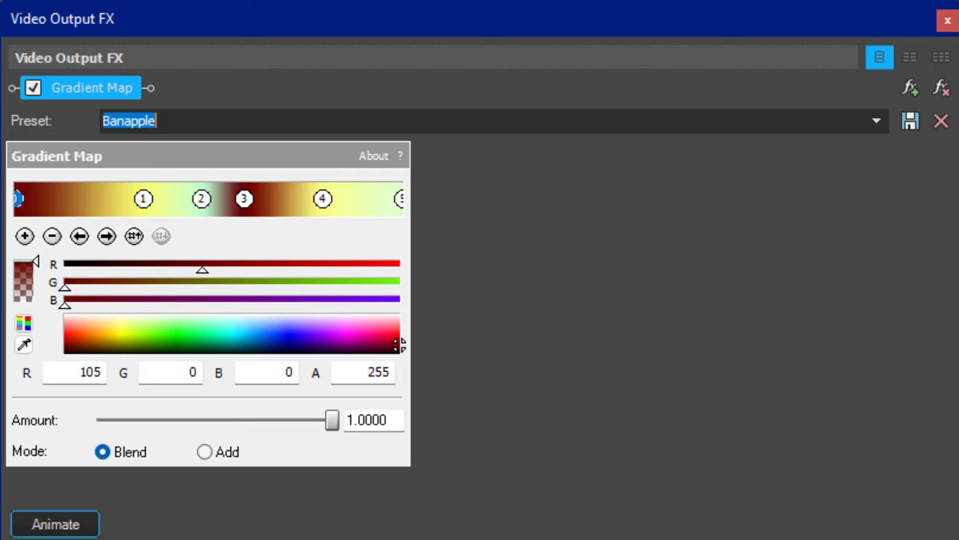
key(Down)
key(Down)
key(Down)
key(Down)
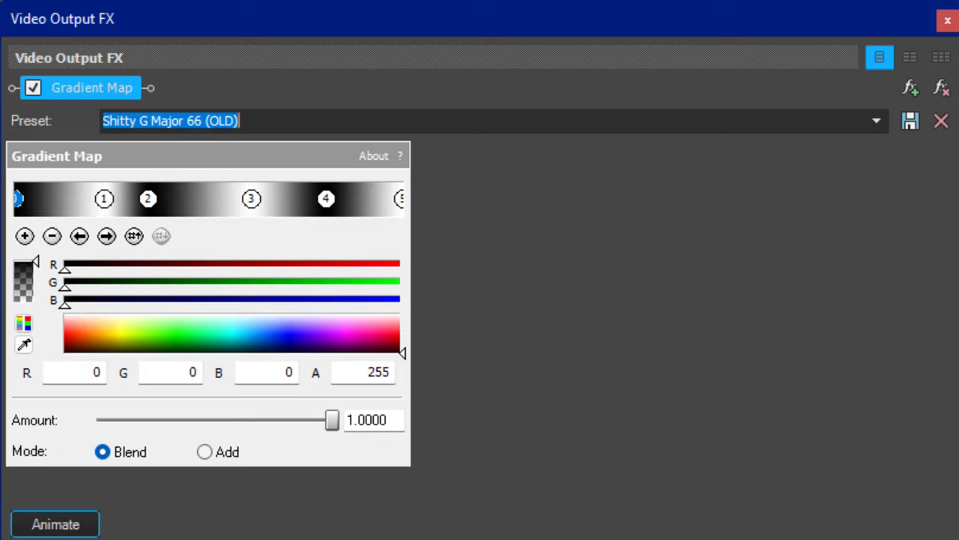
key(Down)
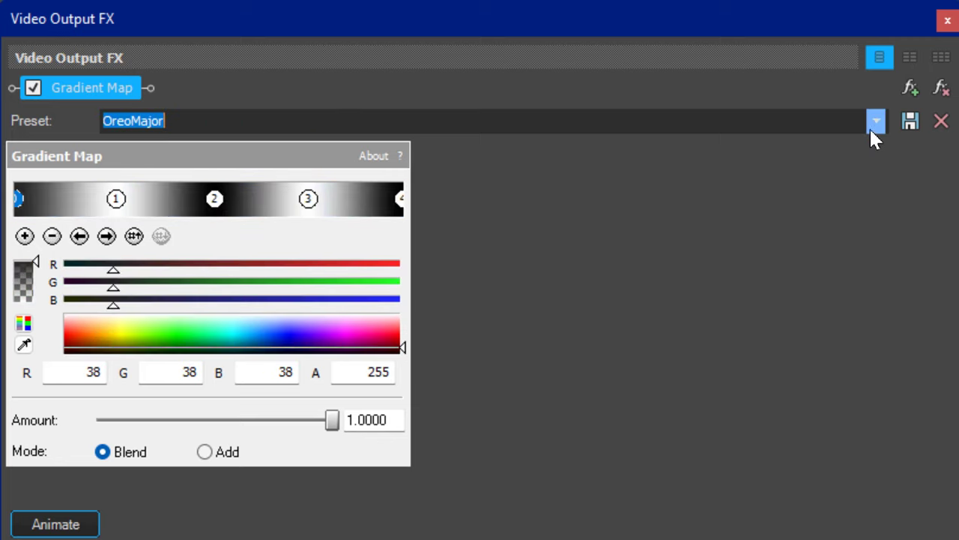
Examine the presets after OreoMajor, including RoyalFlangedSawChorded, up to RoyalPurpleFlangedSawChorded.
click(876, 126)
key(Down)
key(Down)
key(Down)
key(Down)
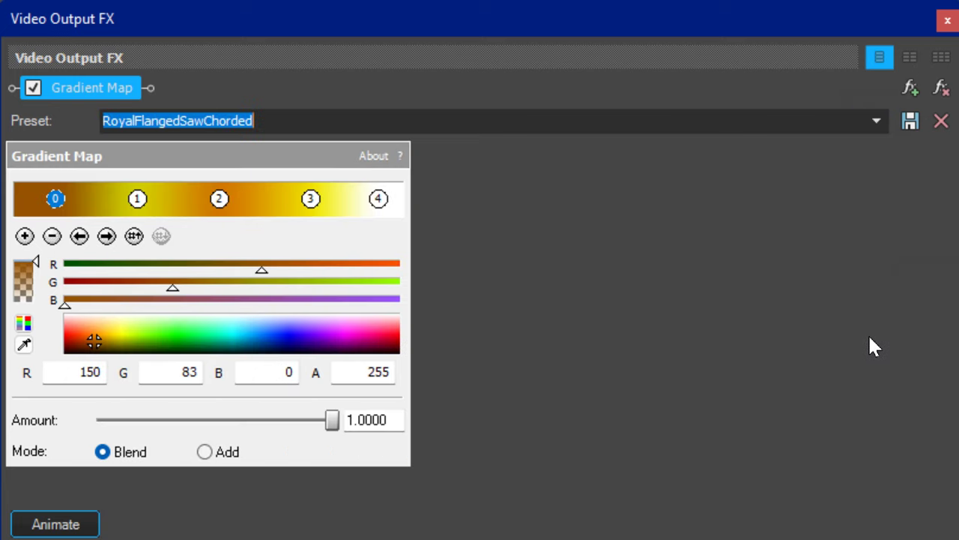
key(Down)
key(Down)
key(Down)
key(Down)
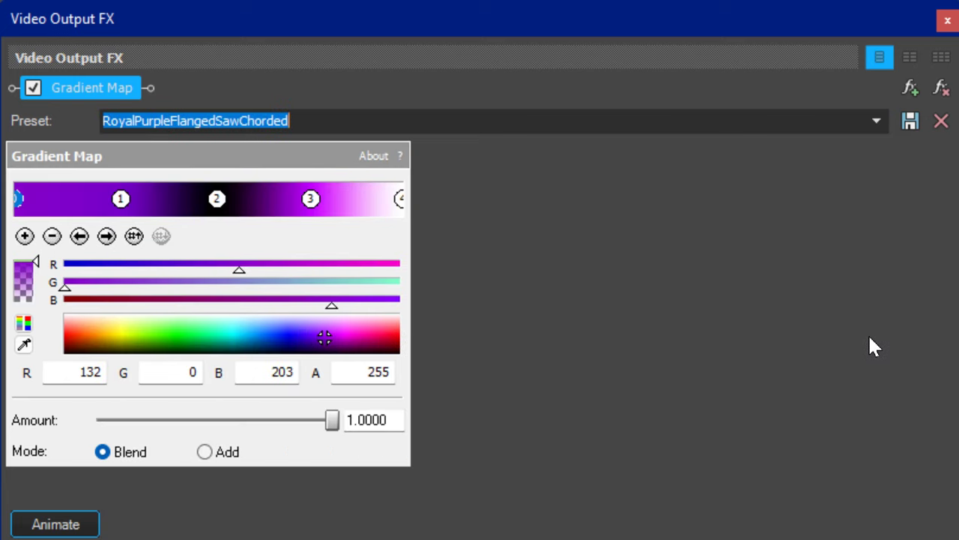
Review the presets after RoyalPurpleFlangedSawChorded, including RoyalCyanFlangedSawChorded and YoshiFlangedSawChorded, up to Videoup v2.1.
key(Down)
key(Down)
key(Down)
key(Down)
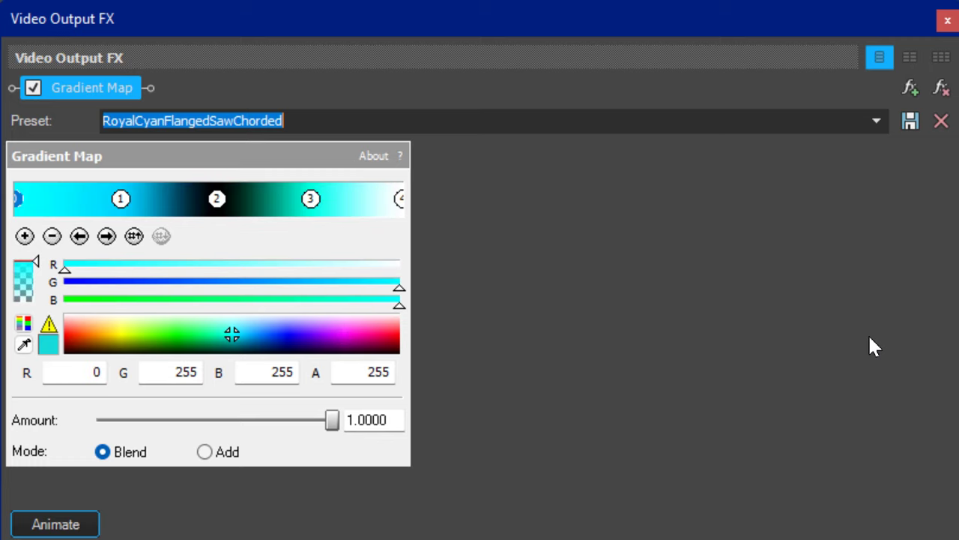
key(Down)
key(Down)
key(Down)
key(Down)
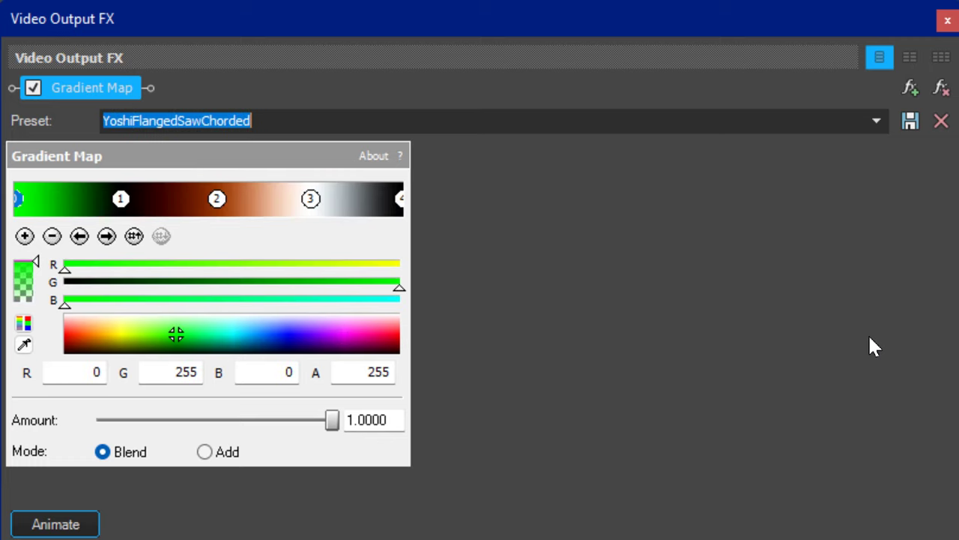
key(Down)
key(Down)
key(Down)
key(Down)
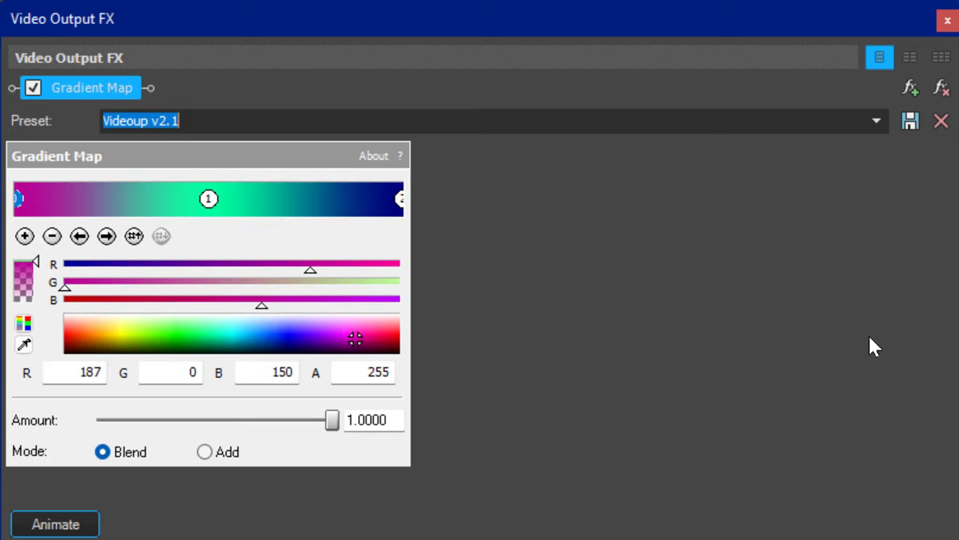
Check the gradients of the presets after Videoup v2.1, including Videoup v2.10, up to Videoup v2.16.
key(Down)
key(Down)
key(Down)
key(Down)
key(Down)
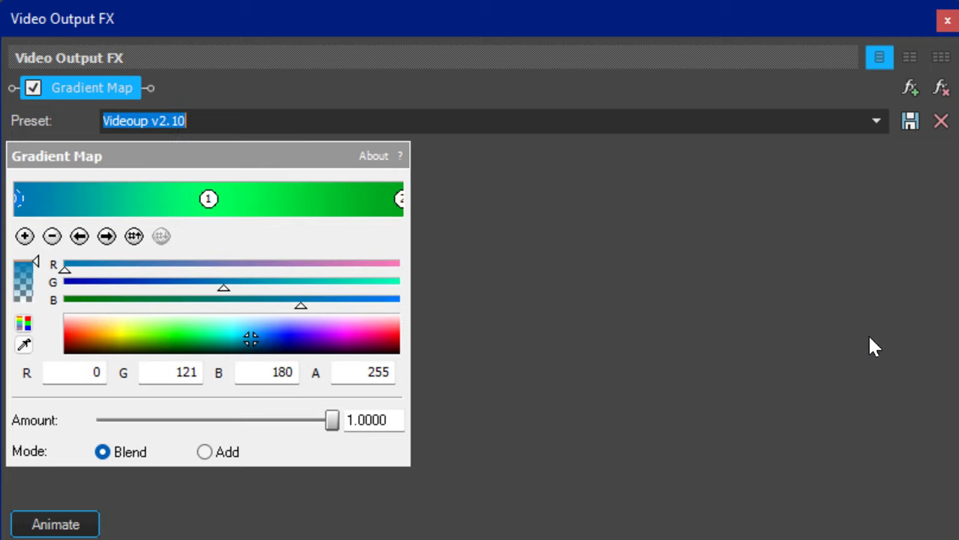
key(Down)
key(Down)
key(Down)
key(Down)
key(Down)
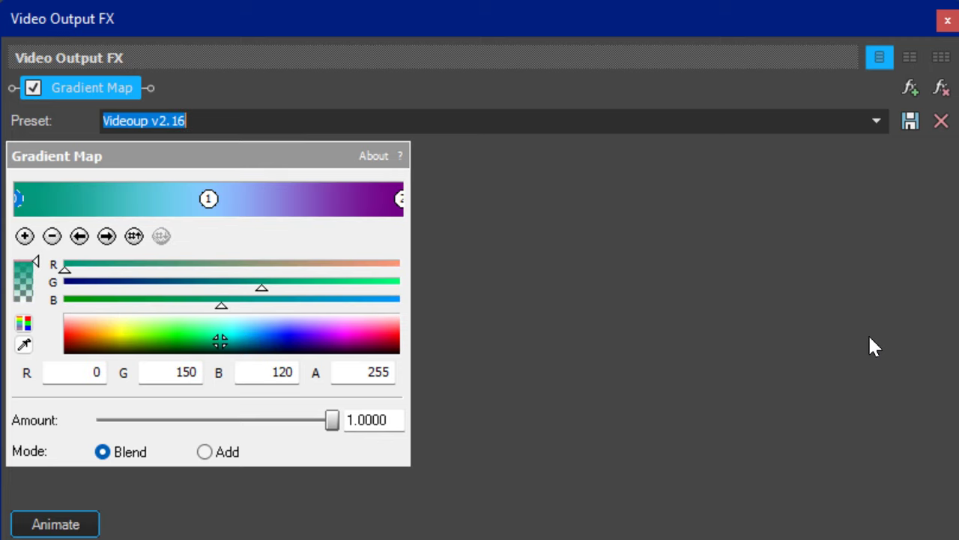
Examine the presets after Videoup v2.16, including Videoup v5.6 and Khord 10.0, up to Videoup v10.4.
key(Down)
key(Down)
key(Down)
key(Down)
key(Down)
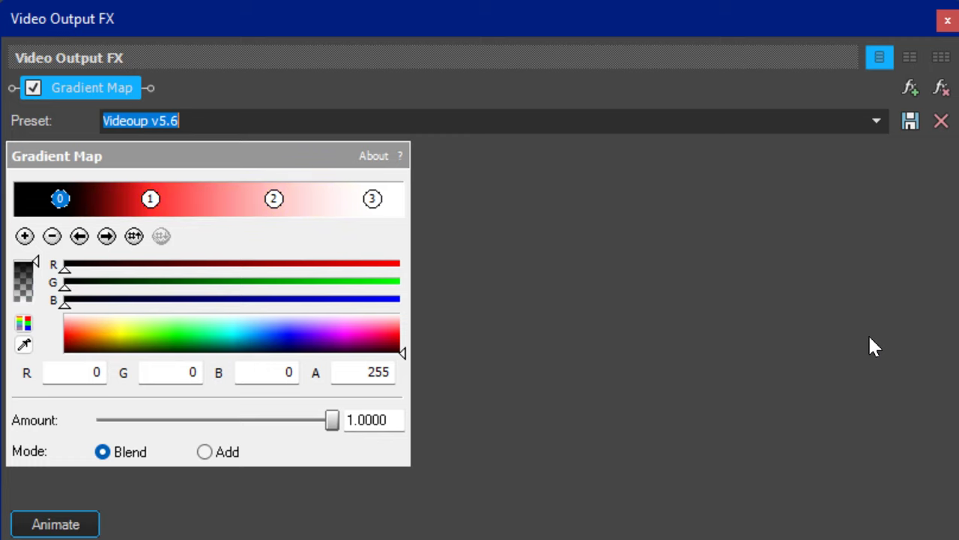
key(Down)
key(Down)
key(Down)
key(Down)
key(Down)
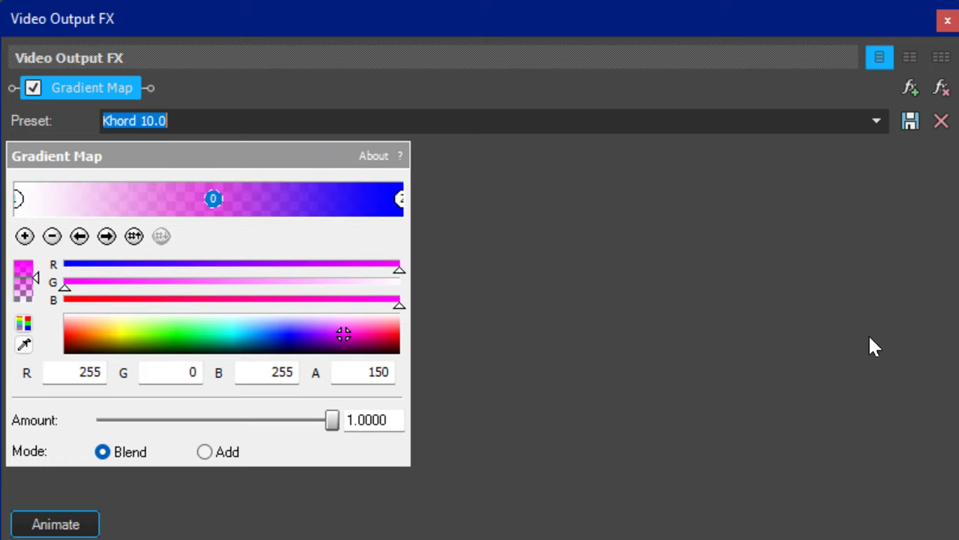
key(Down)
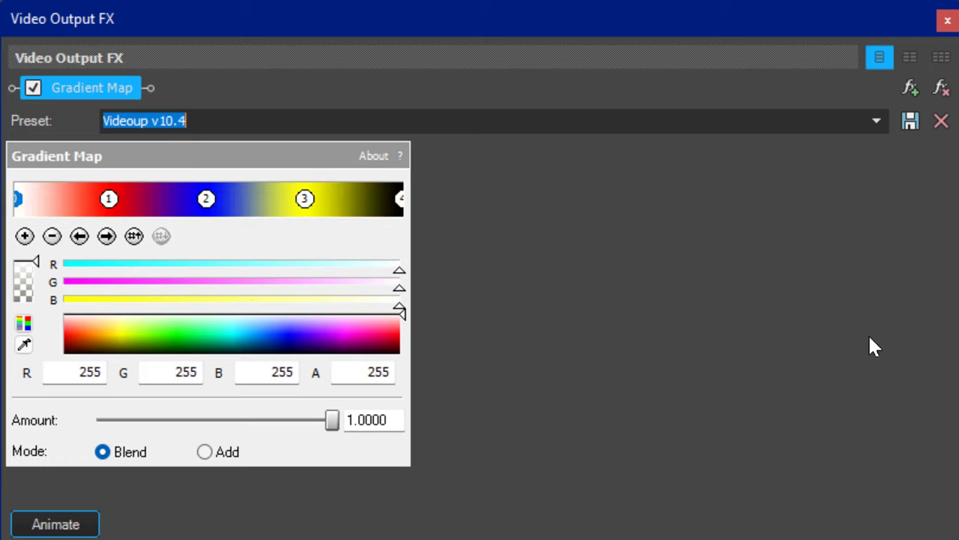
Review the color stops of the presets after Videoup v10.4, including Videoup v10.8, up to Videoup v10.12.
key(Down)
key(Down)
key(Down)
key(Down)
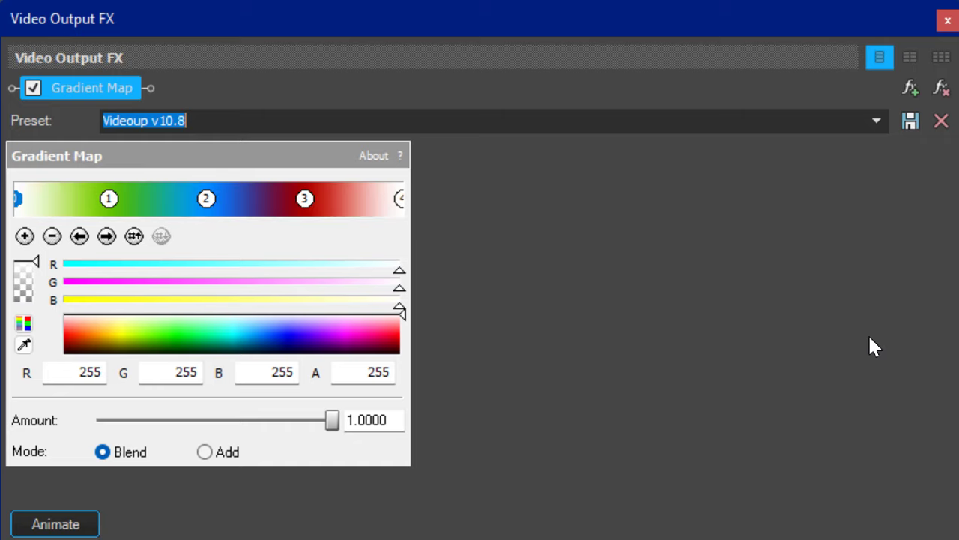
key(Down)
key(Down)
key(Down)
key(Down)
key(Down)
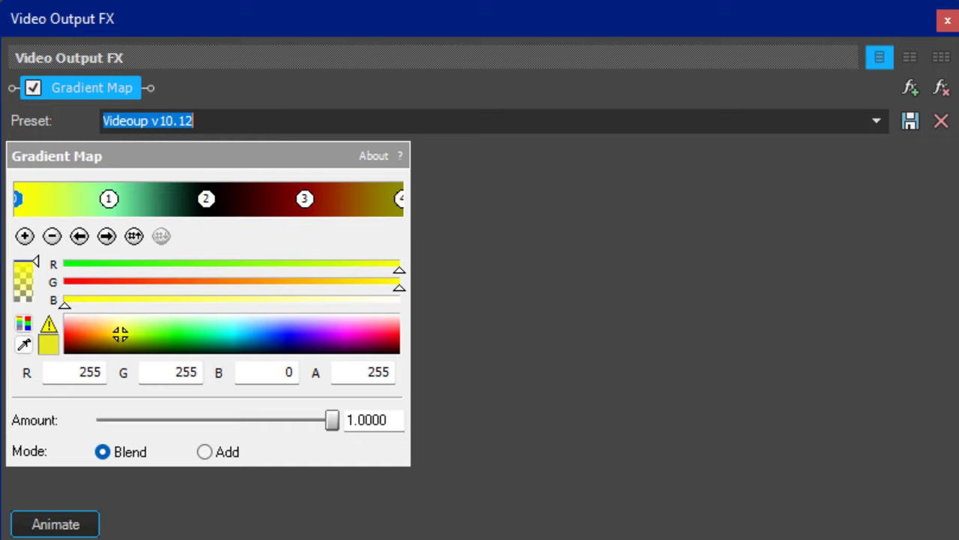
Review the Gradient Map presets after Videoup v10.12, including BlueSeaFlangedSawChorded and Star Wars Power, up to NorthBergenPanner.
key(Down)
key(Down)
key(Down)
key(Down)
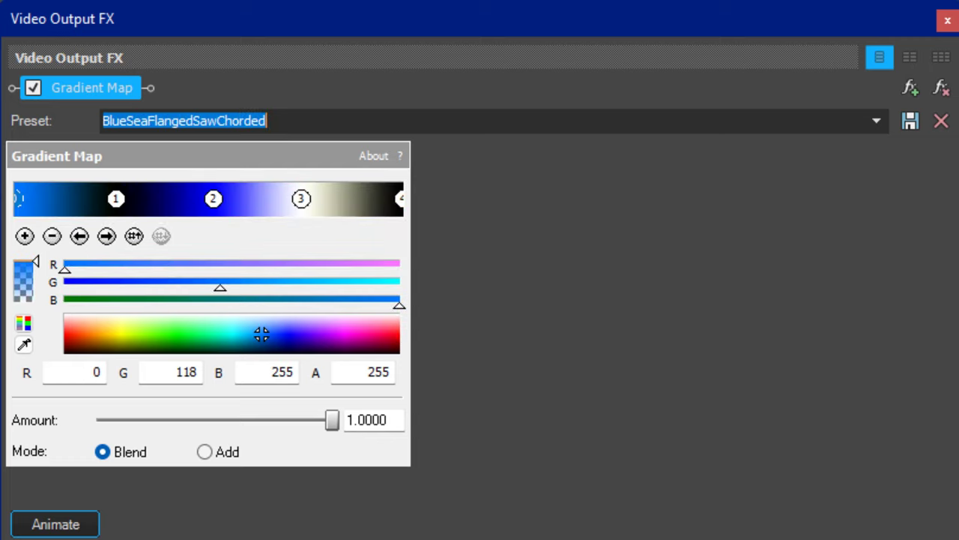
key(Down)
key(Down)
key(Down)
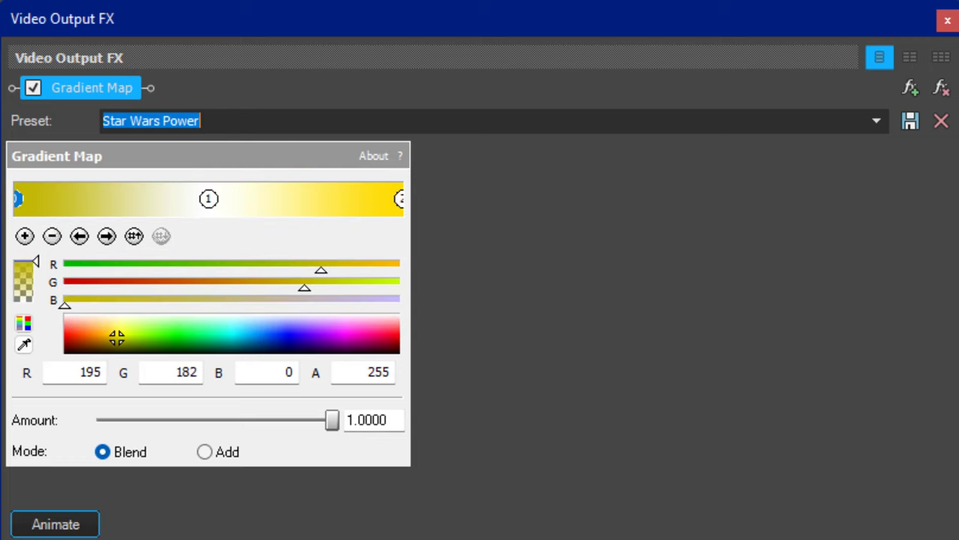
key(Down)
key(Down)
key(Down)
key(Down)
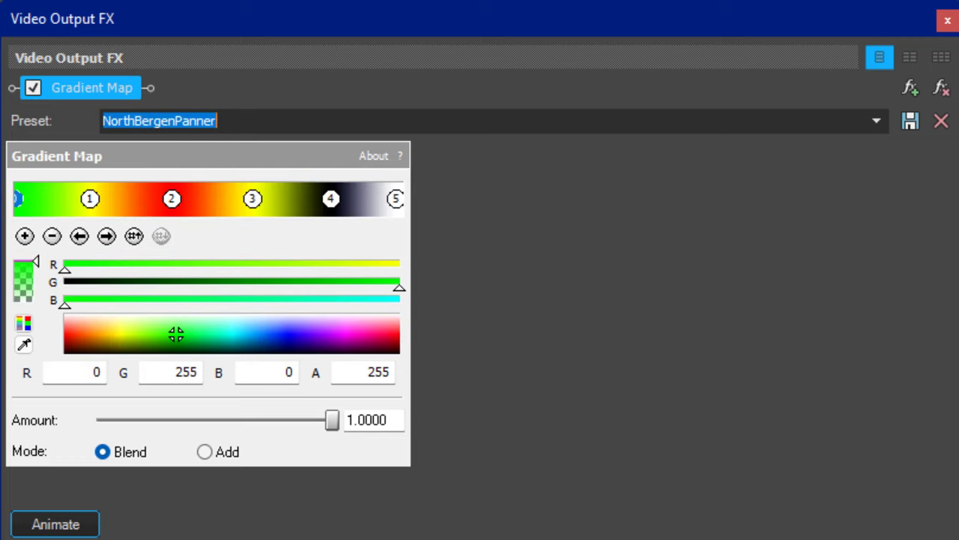
Check the gradients of the presets after NorthBergenPanner, including BitterGreen and Lemon Yellow Ensemble, up to SpectreFruitSnacksLight.
key(Down)
key(Down)
key(Down)
key(Down)
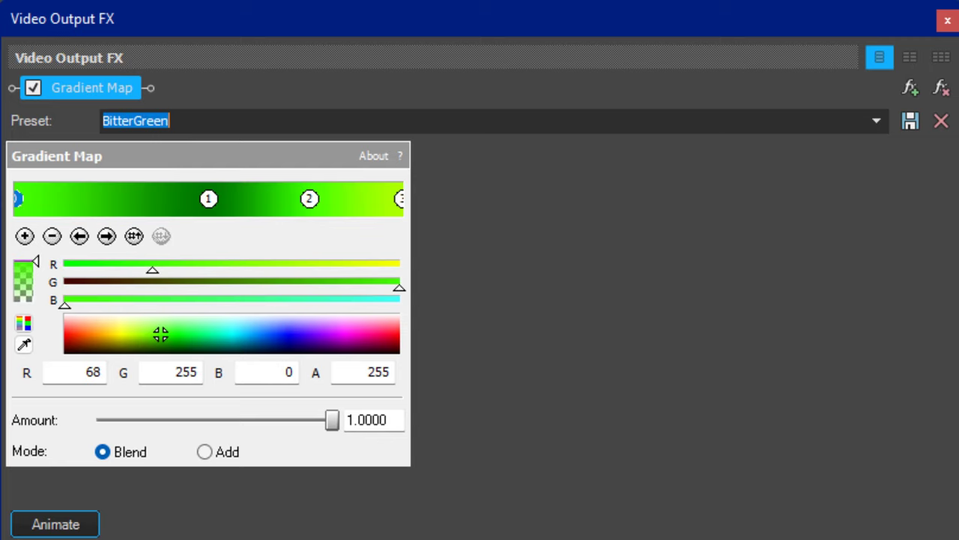
key(Down)
key(Down)
key(Down)
key(Down)
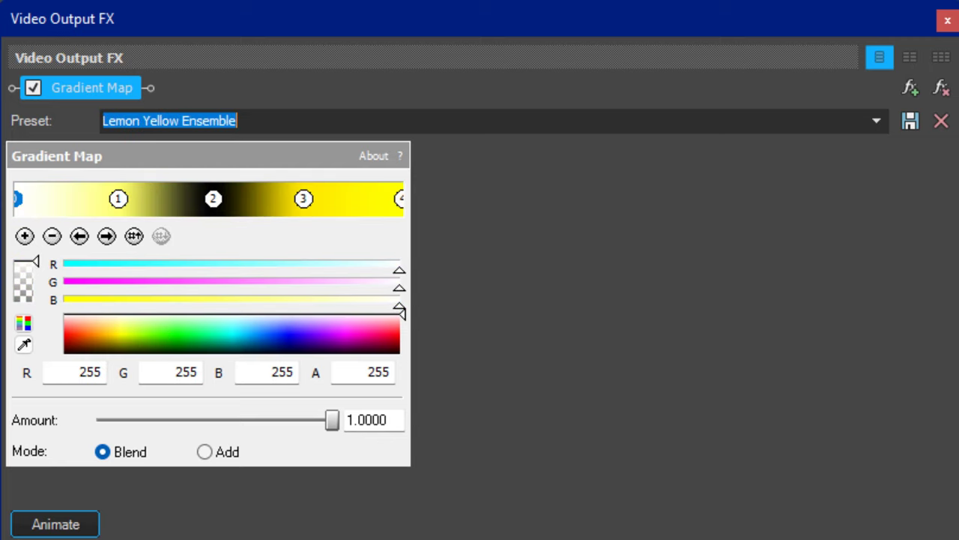
key(Down)
key(Down)
key(Down)
key(Down)
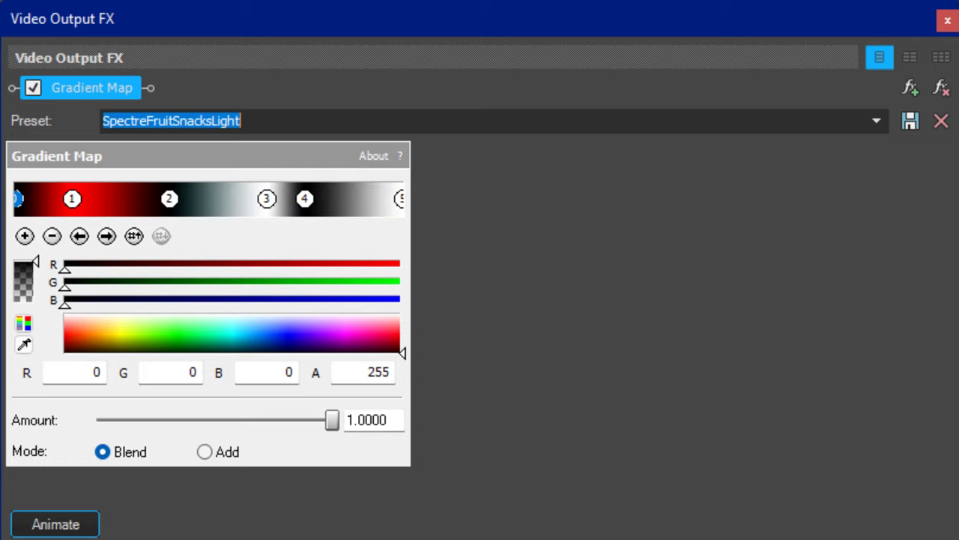
Examine the presets after SpectreFruitSnacksLight, including Fruit Snacks Flanged Saw and G Major 4 AVS v2, up to Fear of Krabby Patty.
key(Down)
key(Down)
key(Down)
key(Down)
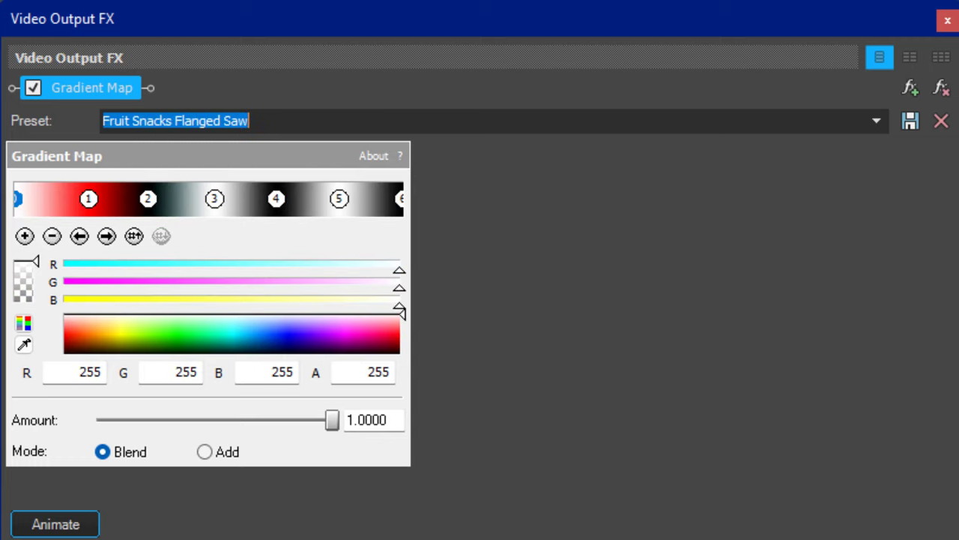
key(Down)
key(Down)
key(Down)
key(Down)
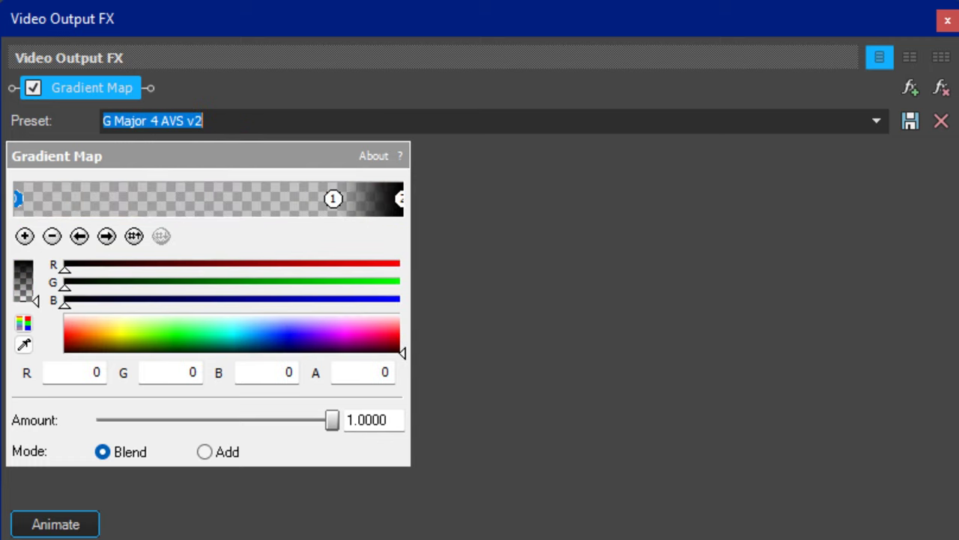
key(Down)
key(Down)
key(Down)
key(Down)
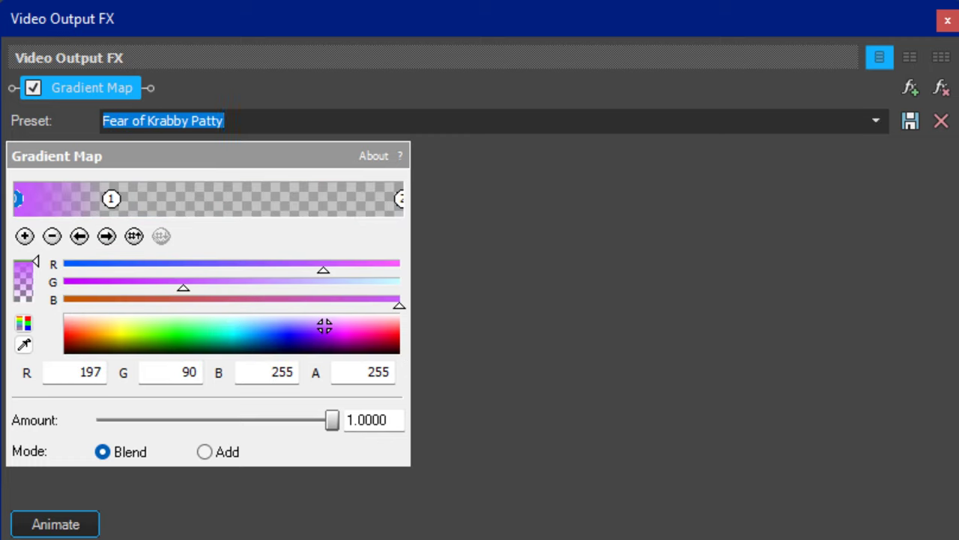
Review the color stops of the presets after Fear of Krabby Patty, including Not Fmaj Vocoder and RZS Vocoder 3.0, up to G Major 4 Maximum Pitch.
key(Down)
key(Down)
key(Down)
key(Down)
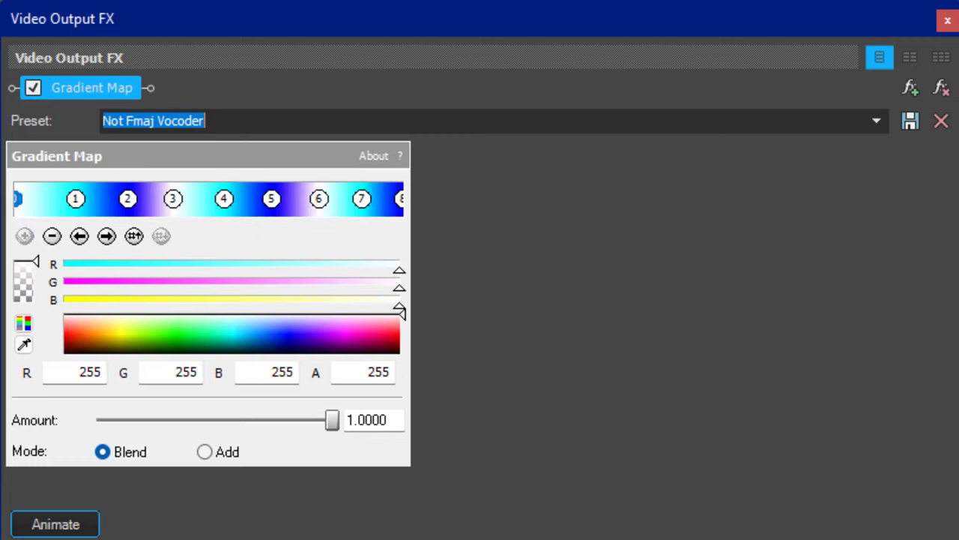
key(Down)
key(Down)
key(Down)
key(Down)
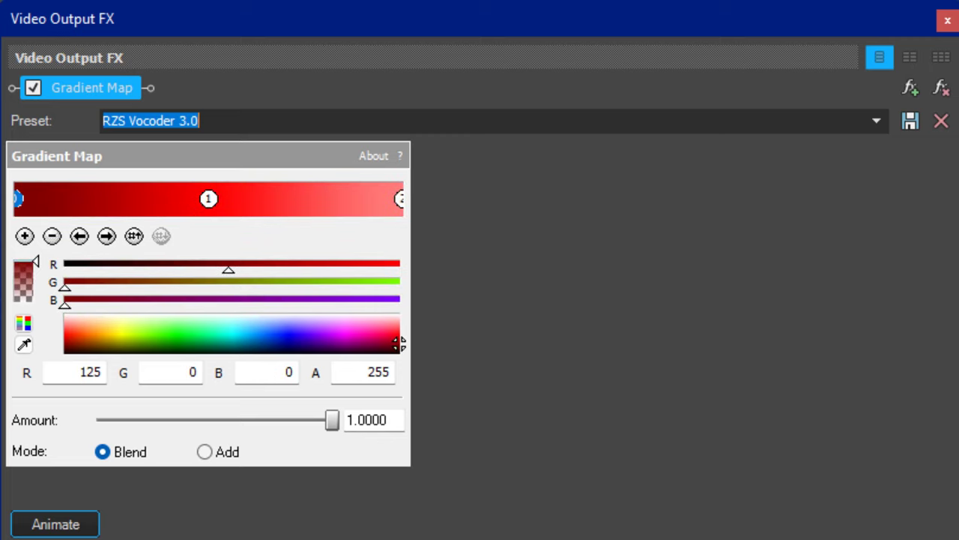
key(Down)
key(Down)
key(Down)
key(Down)
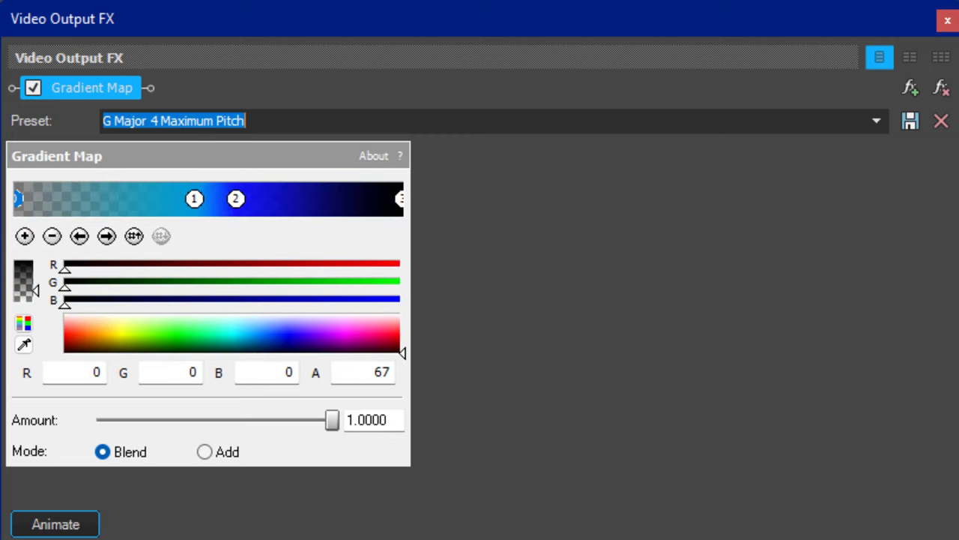
Look through the presets after G Major 4 Maximum Pitch, including SpectreClearerLight, up to Bill Gates Chorded.
key(Down)
key(Down)
key(Down)
key(Down)
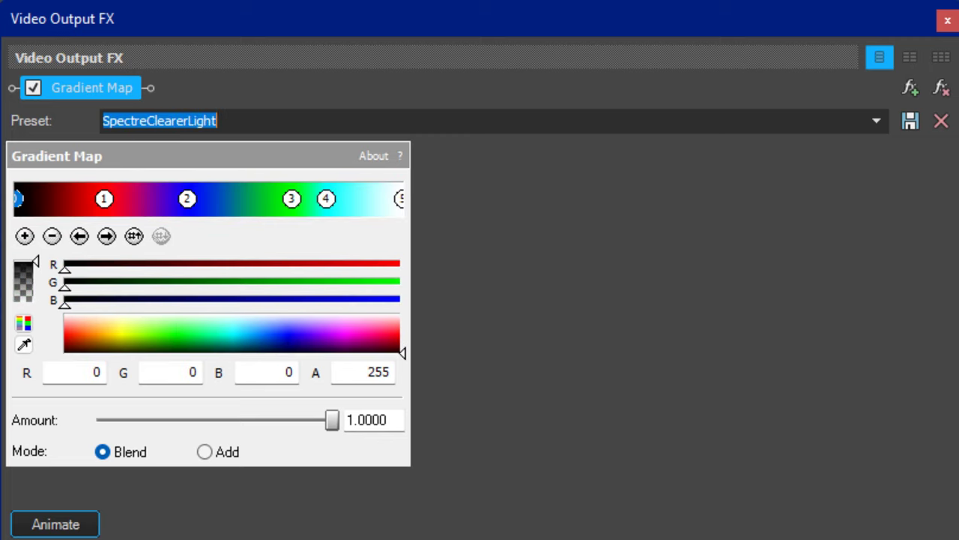
key(Down)
key(Down)
key(Down)
key(Down)
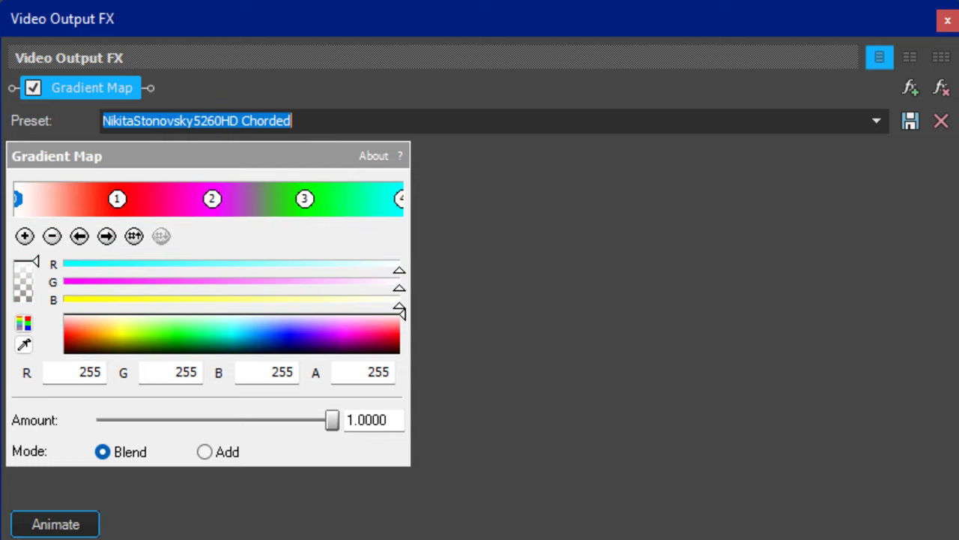
key(Down)
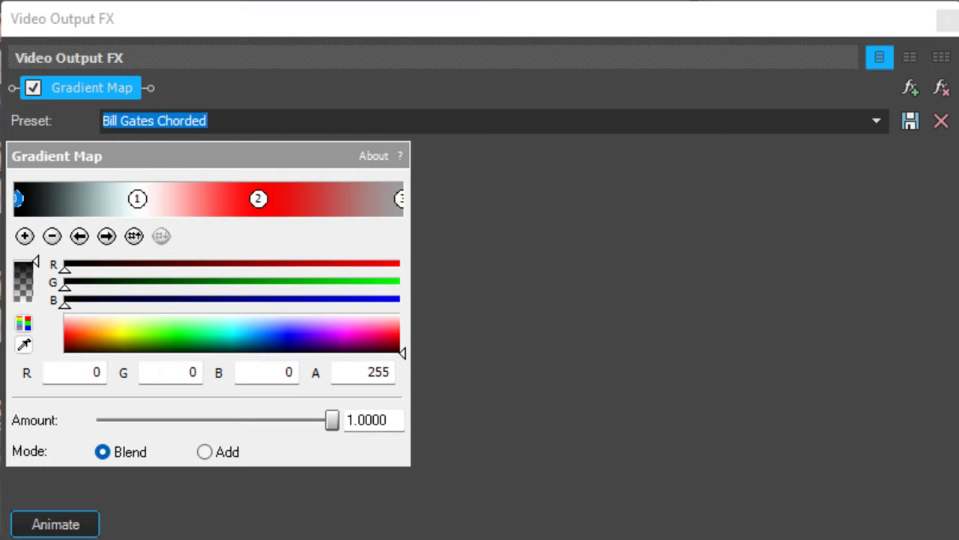
Inspect the gradients of the presets after Bill Gates Chorded, including Steve Jobs Chorded and G Major 1023, up to G Major 461.
click(939, 195)
key(Down)
key(Down)
key(Down)
key(Down)
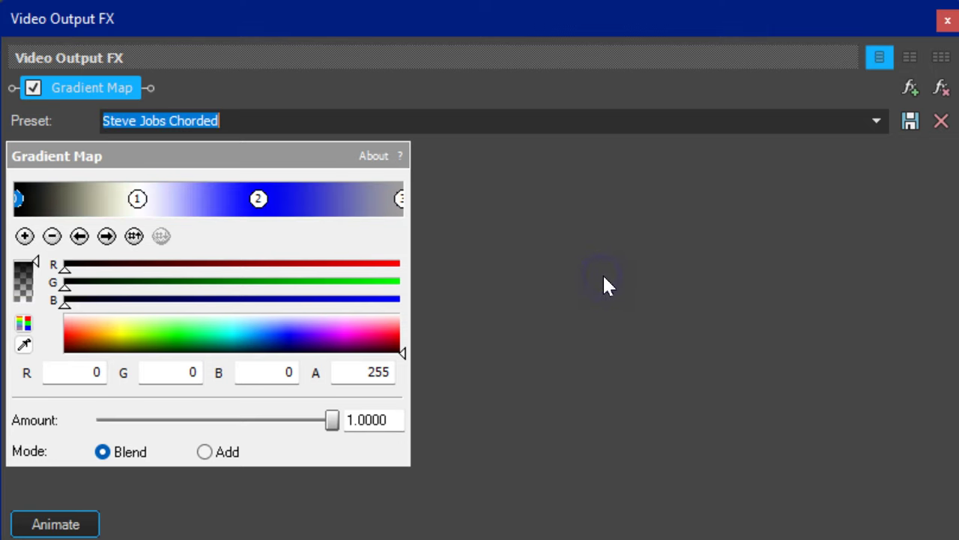
key(Down)
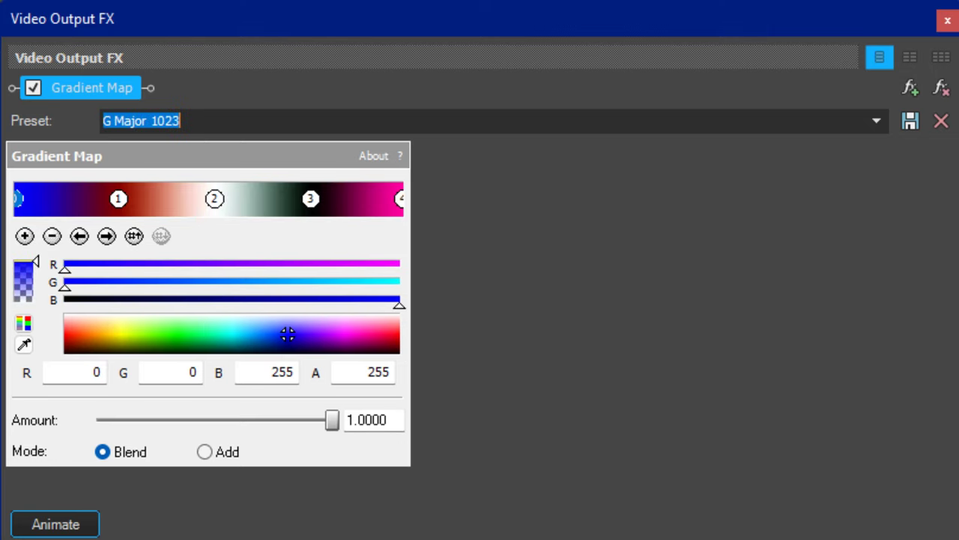
key(Down)
key(Down)
key(Down)
key(Down)
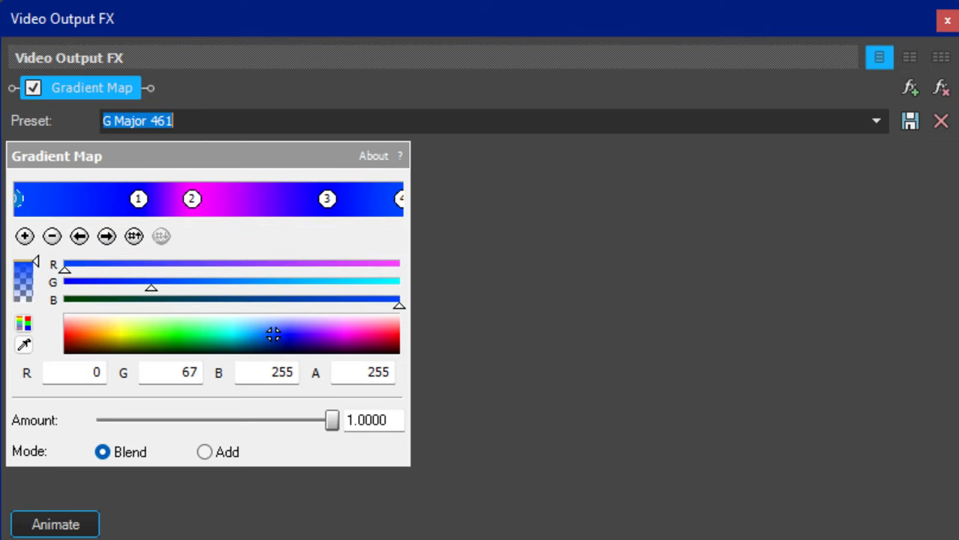
Examine the presets after G Major 461, including G Major 444 (My own effect) and Harsh Old School, up to XboxChorded.
key(Down)
key(Down)
key(Down)
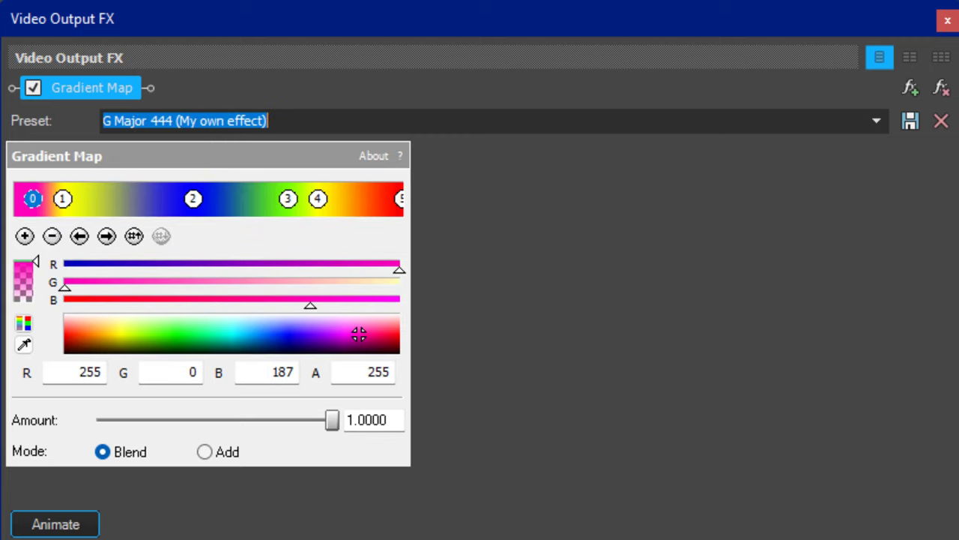
key(Up)
key(Down)
key(Down)
key(Down)
key(Down)
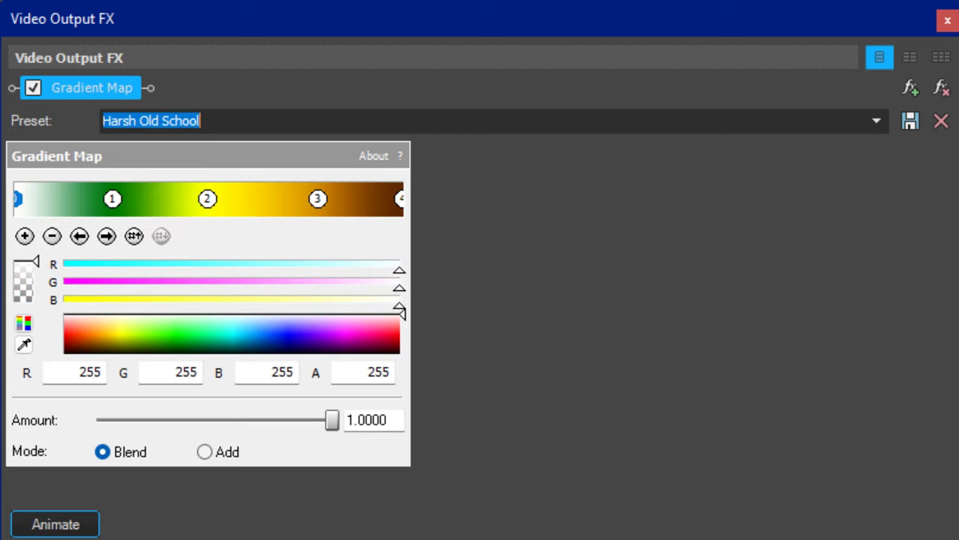
key(Down)
key(Down)
key(Down)
key(Down)
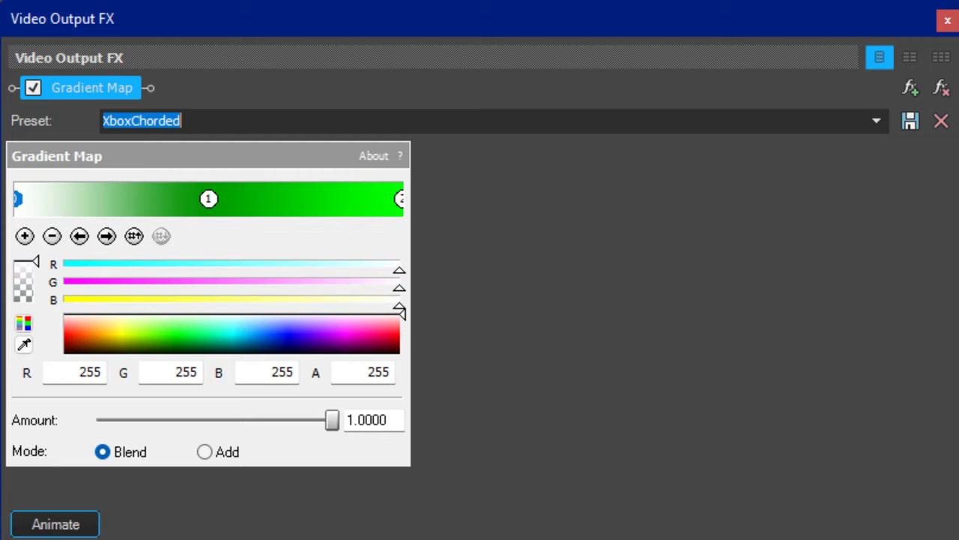
Review the color settings of the presets after XboxChorded, including CrystalPower, up to Electronic Sounds 2.0.
key(Down)
key(Down)
key(Down)
key(Down)
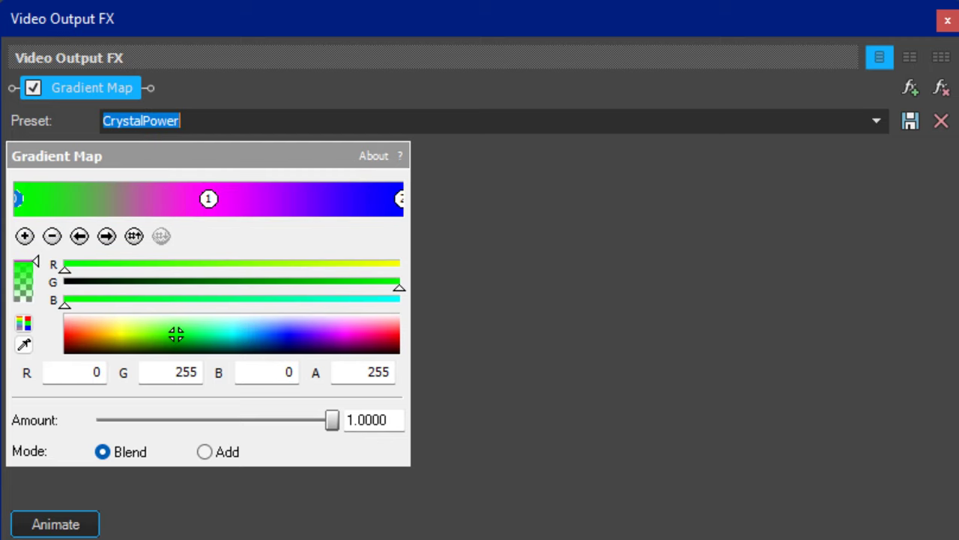
key(Down)
key(Down)
key(Down)
key(Down)
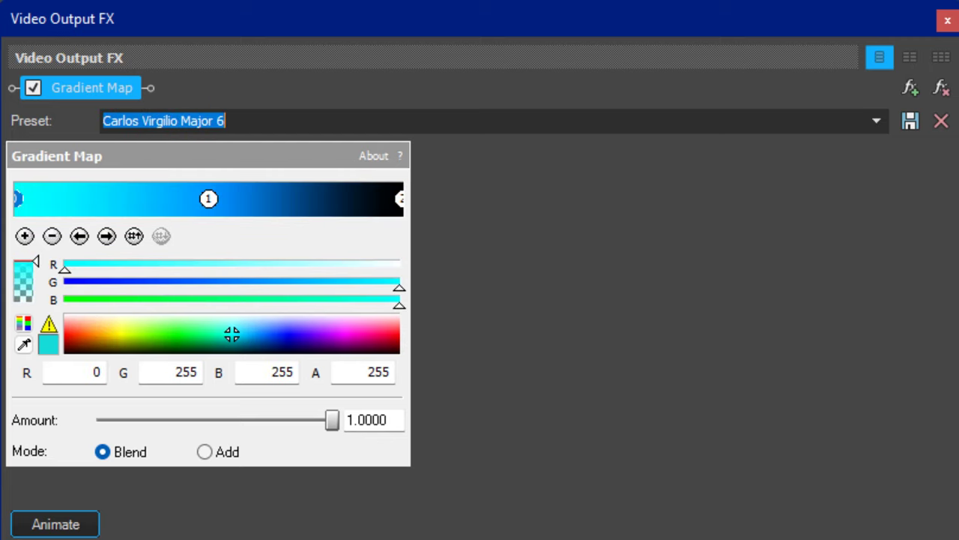
key(Down)
key(Down)
key(Down)
key(Down)
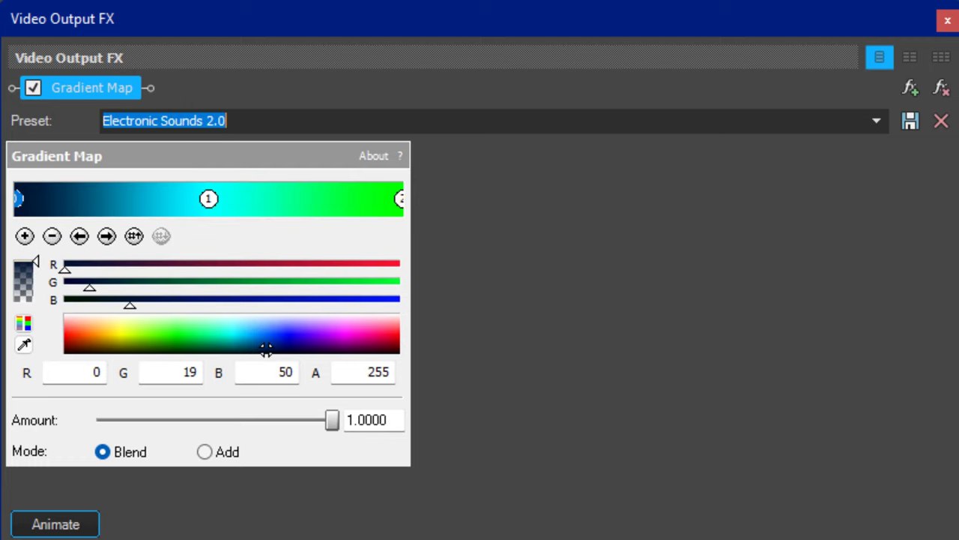
Check the presets after Electronic Sounds 2.0, including Ives 4.0 and Spin Cycle Chorded, up to Triangle Vocoder.
key(Down)
key(Down)
key(Down)
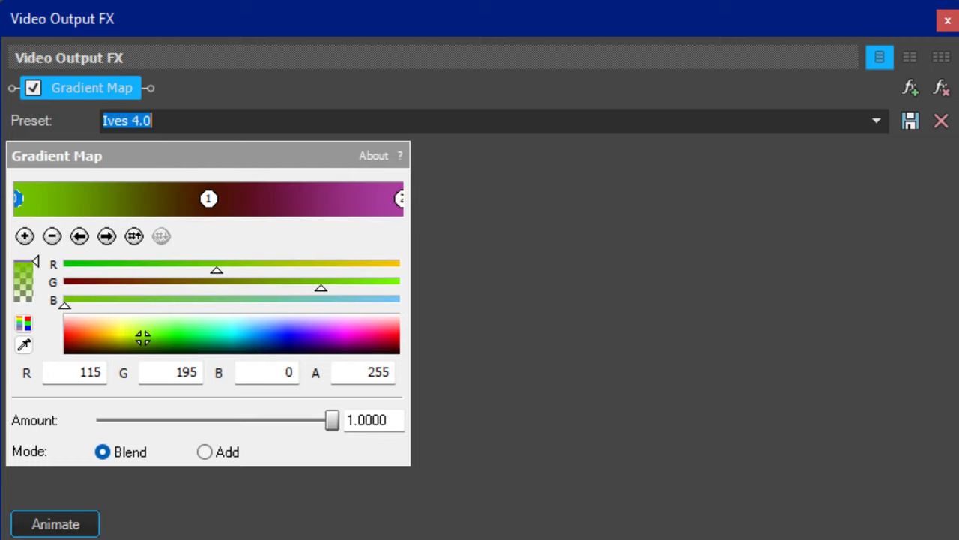
key(Down)
key(Down)
key(Down)
key(Down)
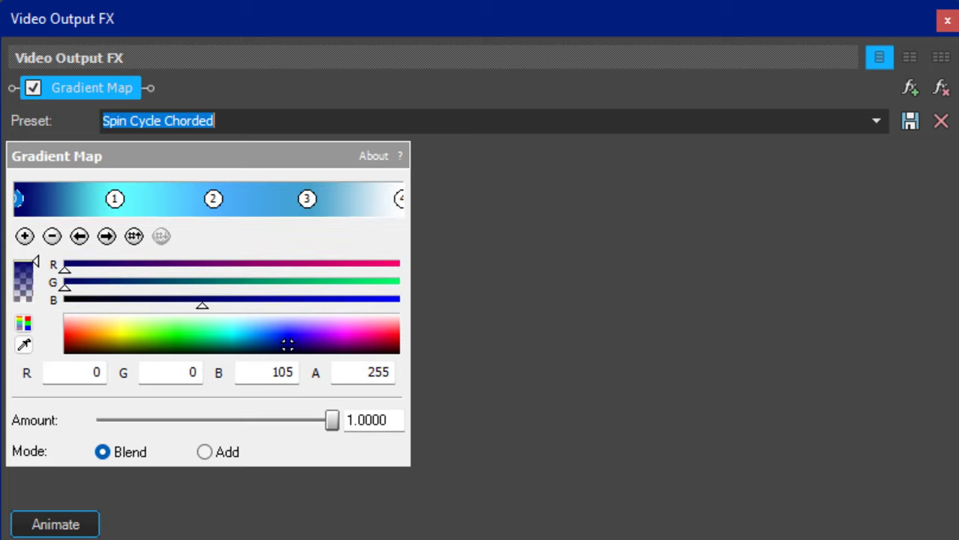
key(Down)
key(Down)
key(Down)
key(Down)
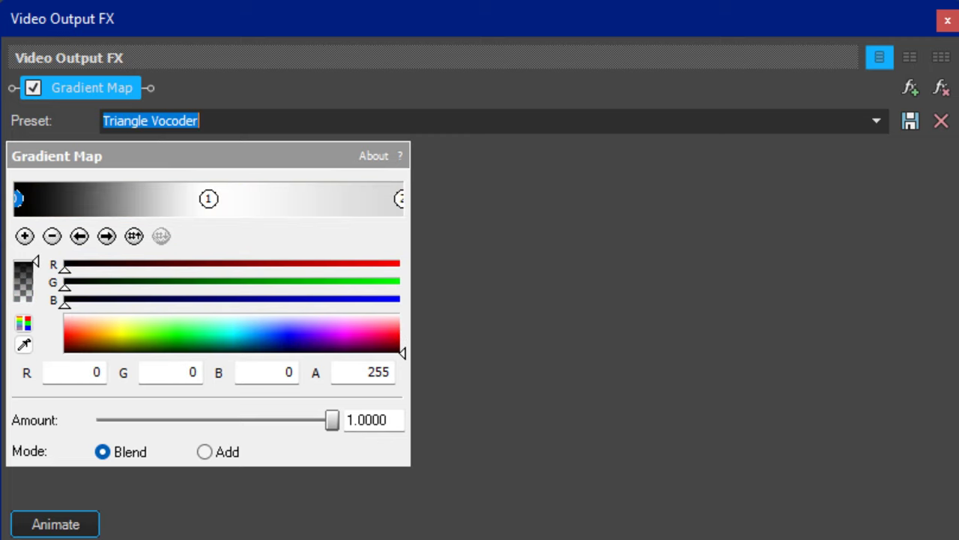
Inspect the color stops of the presets after Triangle Vocoder, including Tube Vocoder and Sdridsdj, up to Roboty Major.
key(Down)
key(Down)
key(Down)
key(Down)
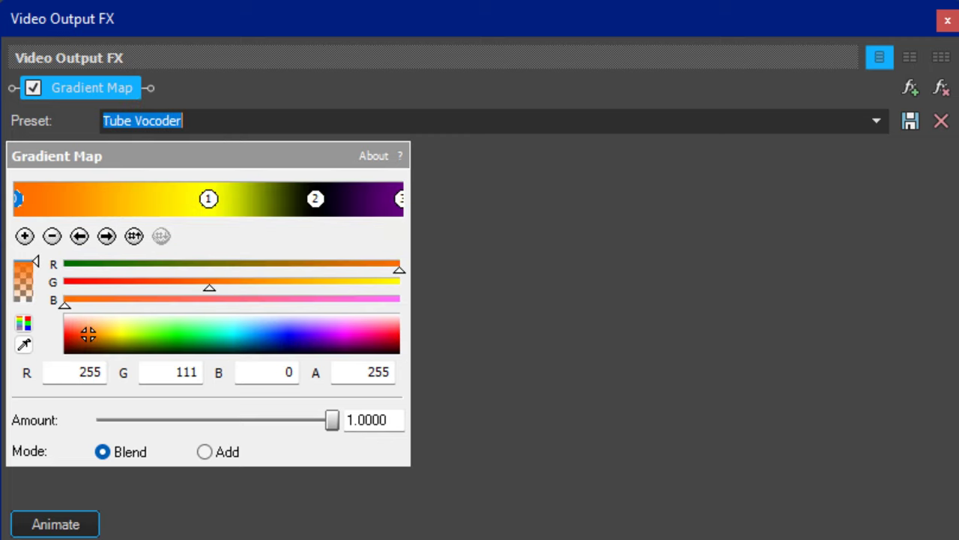
key(Down)
key(Down)
key(Down)
key(Down)
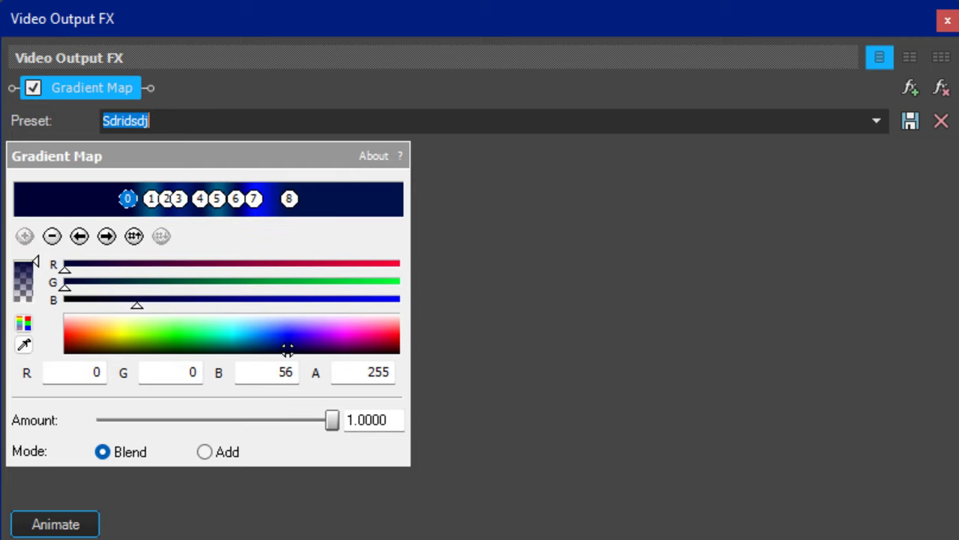
key(Down)
key(Down)
key(Down)
key(Down)
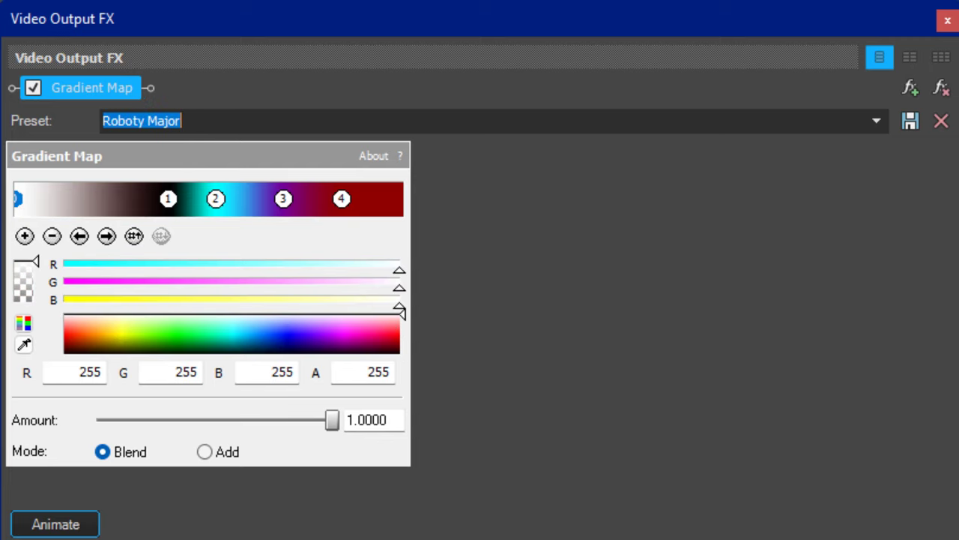
Examine the gradients of the presets after Roboty Major, including Spin Cycle 2.0 Chorded and SpectraRedRosesPower, up to SpectraZeePower.
key(Down)
key(Down)
key(Down)
key(Down)
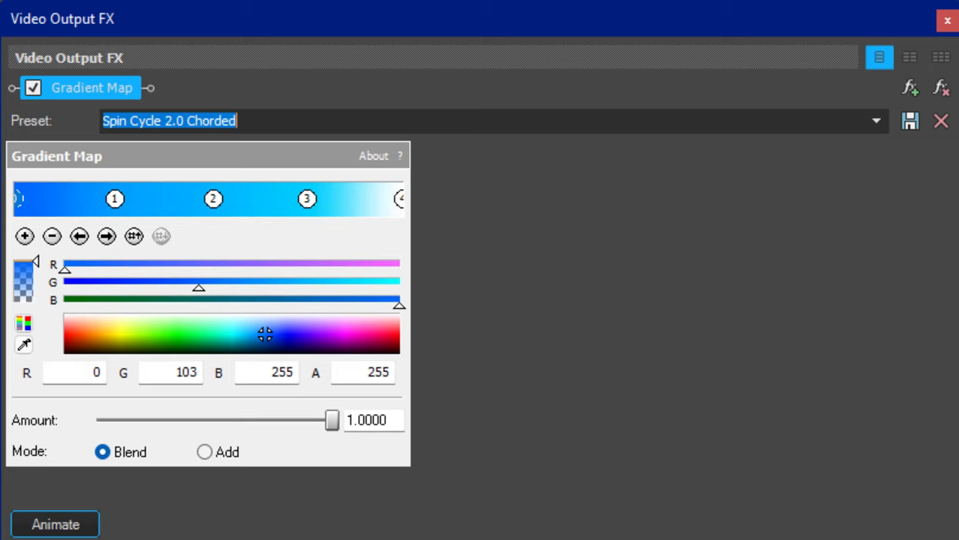
key(Down)
key(Down)
key(Down)
key(Down)
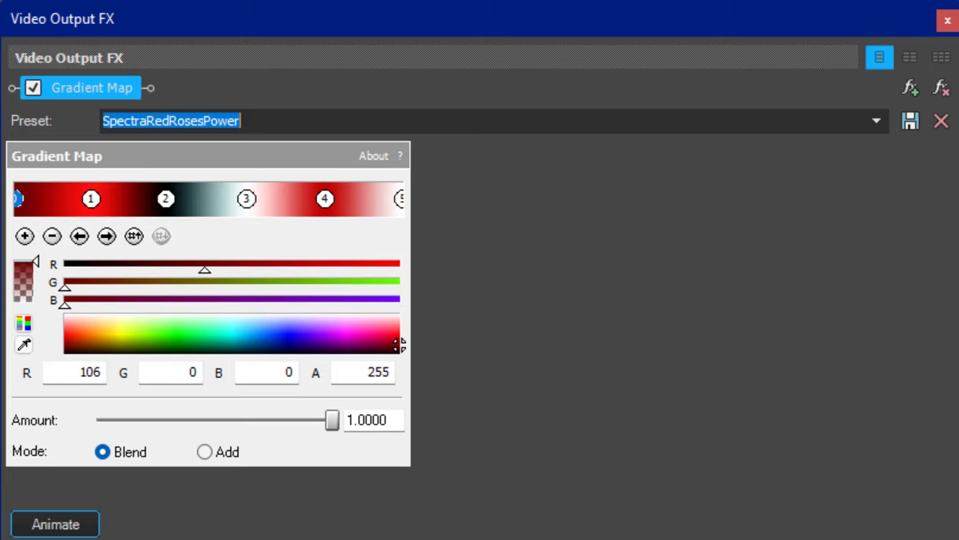
key(Down)
key(Down)
key(Down)
key(Down)
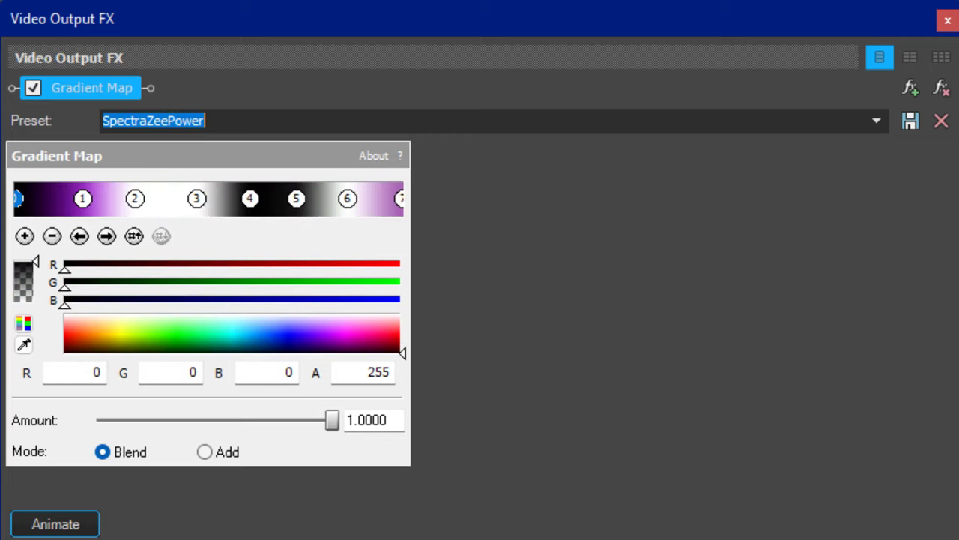
Review the presets after SpectraZeePower, including SpectraAmiOnukiPower, up to Orange Vocoder Tester.
key(Down)
key(Down)
key(Down)
key(Down)
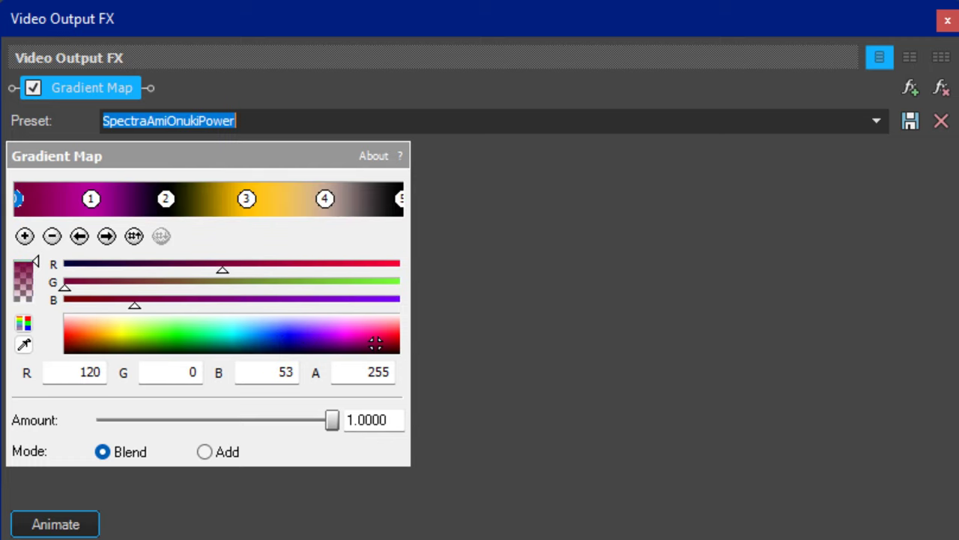
key(Down)
key(Down)
key(Down)
key(Down)
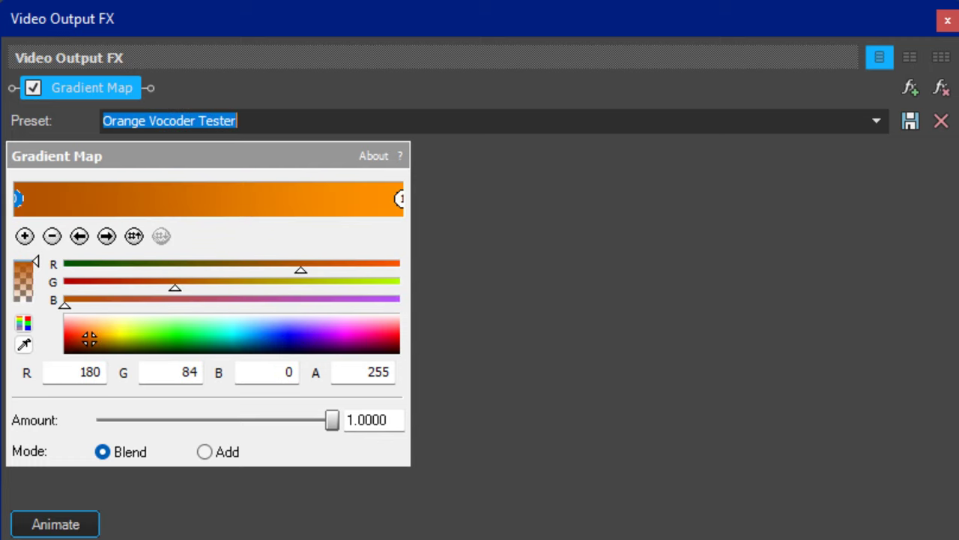
Review the Gradient Map presets after Orange Vocoder Tester, including Cola Major and JSVE Major, up to Videoup v3.9.
key(Down)
key(Down)
key(Down)
key(Down)
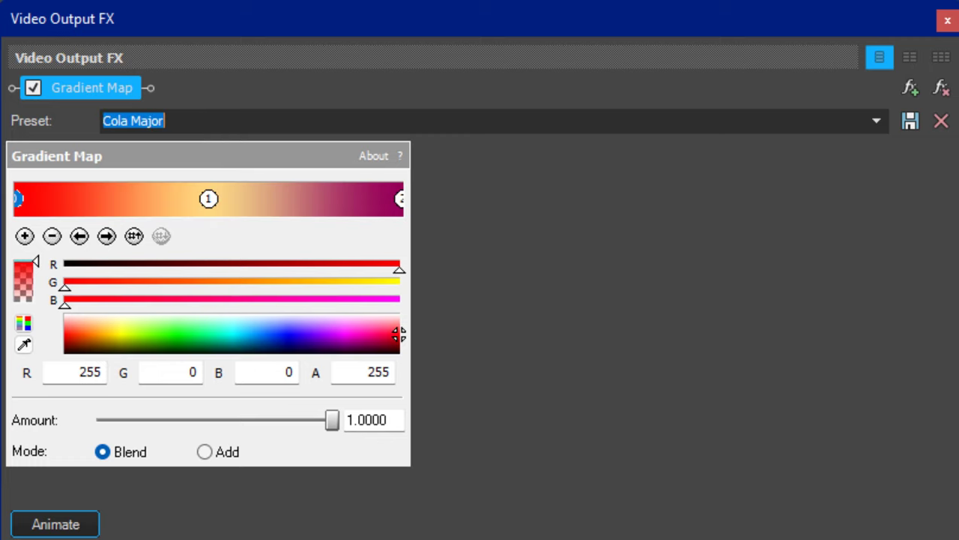
key(Down)
key(Down)
key(Down)
key(Down)
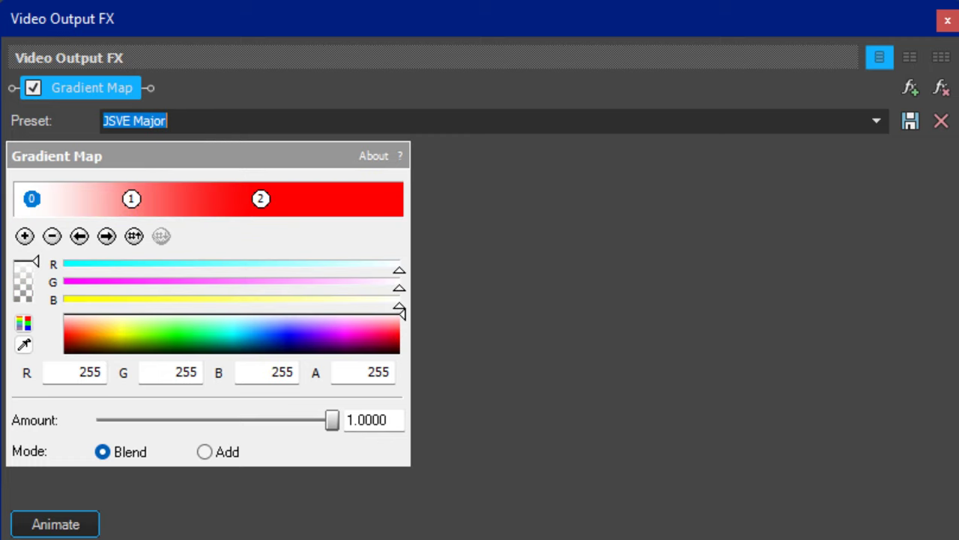
key(Down)
key(Down)
key(Down)
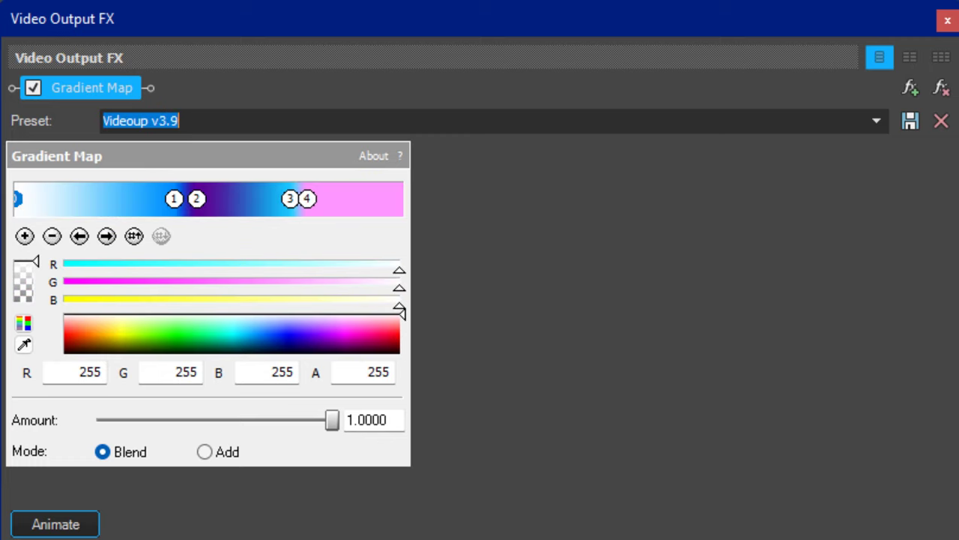
Inspect the color stops of the presets after Videoup v3.9, including YellowHybridPower and SpectraItalianPower, up to SpectraYellowCyanPower.
key(Down)
key(Down)
key(Down)
key(Down)
key(Down)
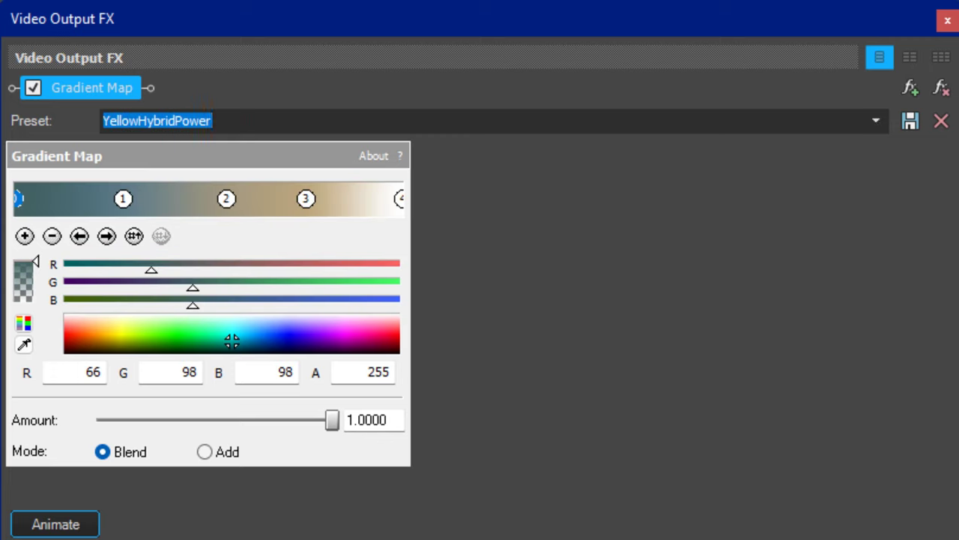
key(Down)
key(Down)
key(Down)
key(Down)
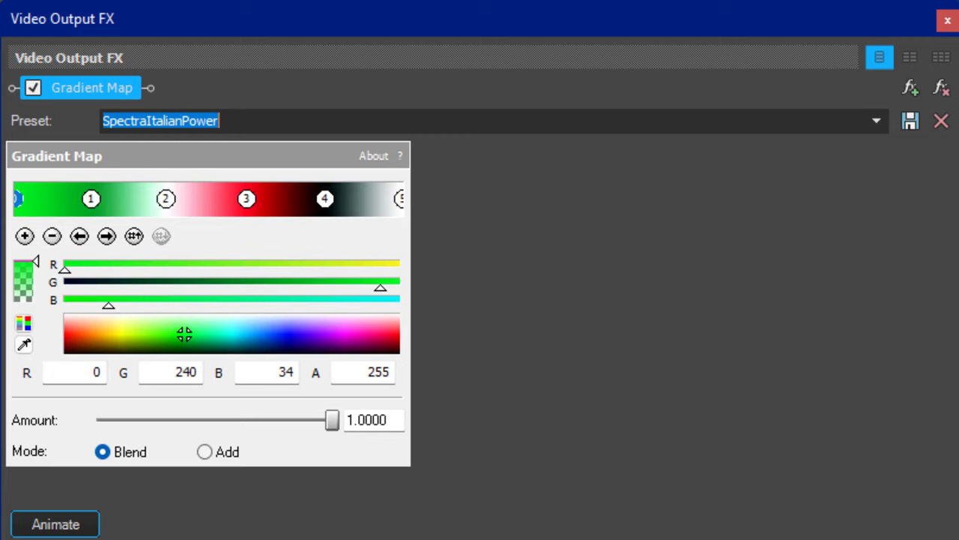
key(Down)
key(Down)
key(Down)
key(Down)
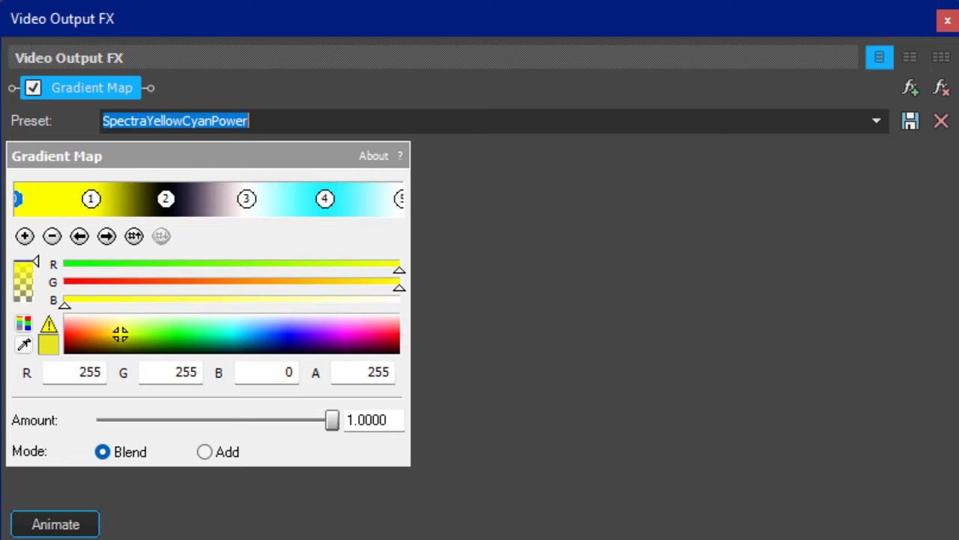
Examine the gradients of the presets after SpectraYellowCyanPower, including SpectraBlueberryPower and G Major 466 CB41, up to Warm TV.
key(Down)
key(Down)
key(Down)
key(Down)
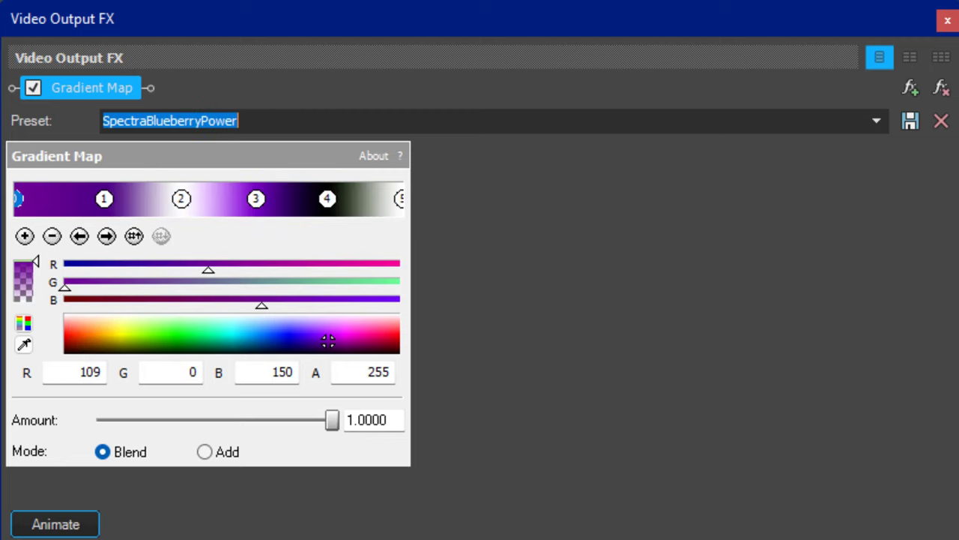
key(Down)
key(Down)
key(Down)
key(Down)
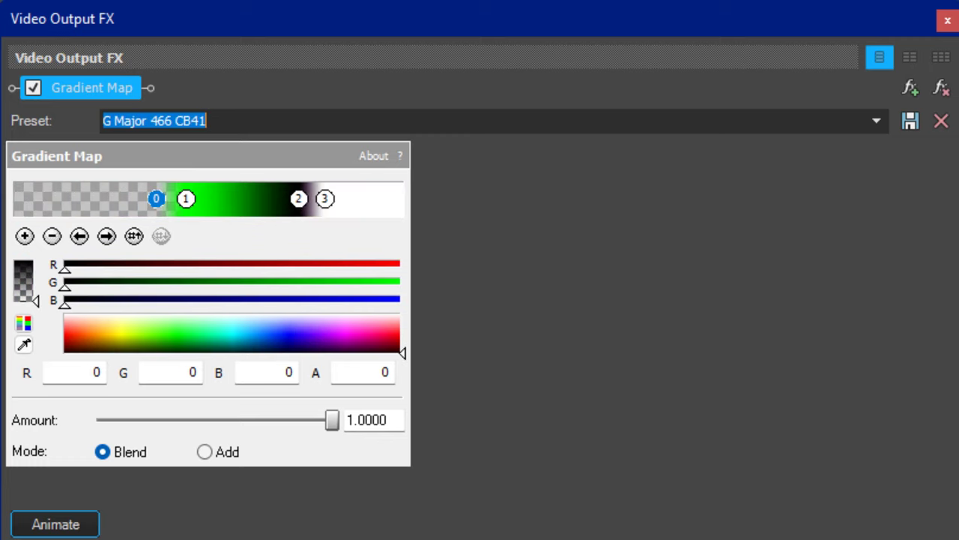
key(Down)
key(Down)
key(Down)
key(Down)
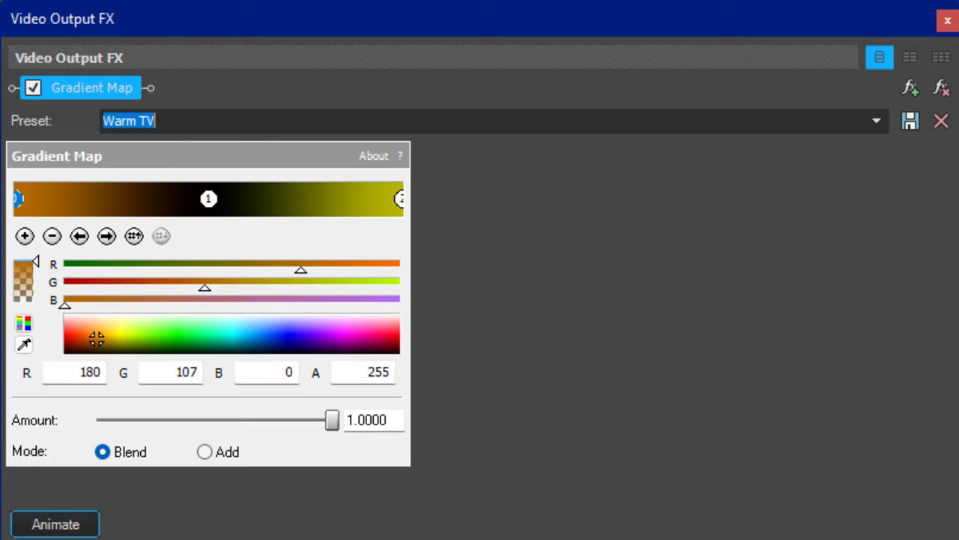
Check the presets after Warm TV, including Evil Bubble Major and SpectraPower 2.0, up to D U H 32.0.
key(Down)
key(Down)
key(Down)
key(Down)
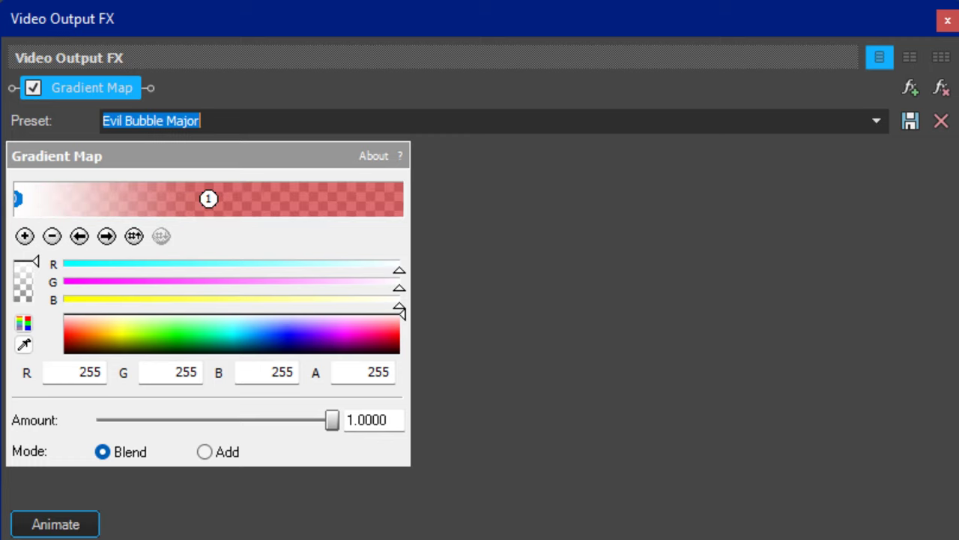
key(Down)
key(Down)
key(Down)
key(Down)
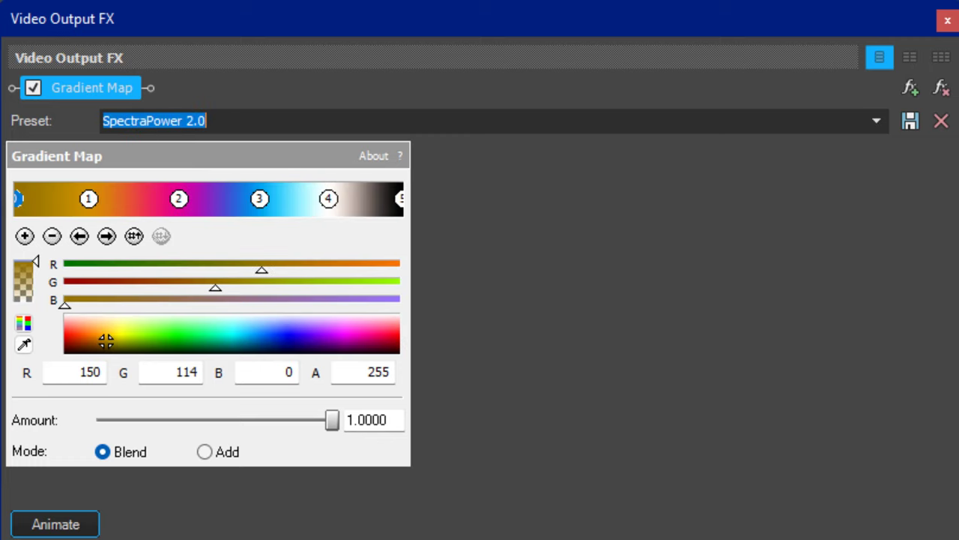
key(Down)
key(Down)
key(Down)
key(Down)
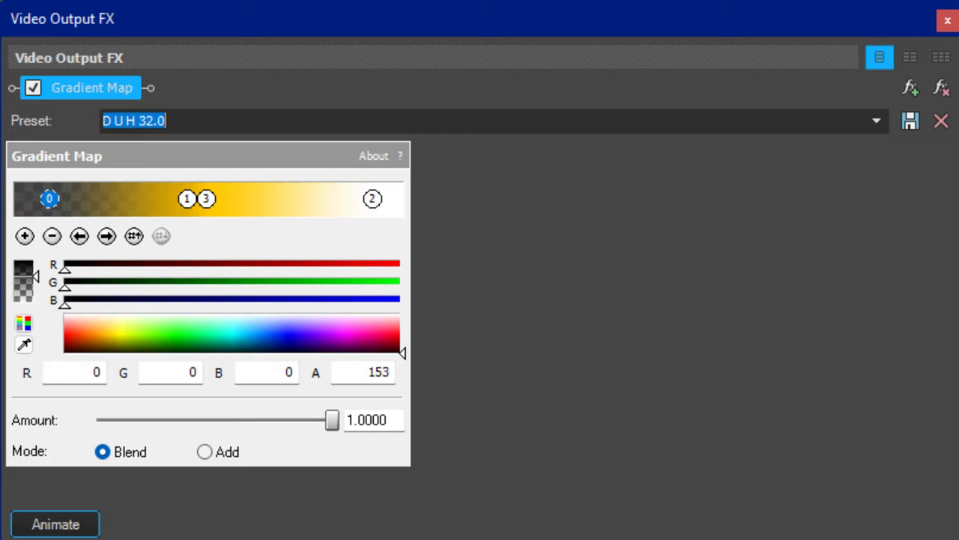
View the settings of the presets after D U H 32.0, including D U H 44.0, up to Cosmo and Wanda Chorded.
key(Down)
key(Down)
key(Down)
key(Down)
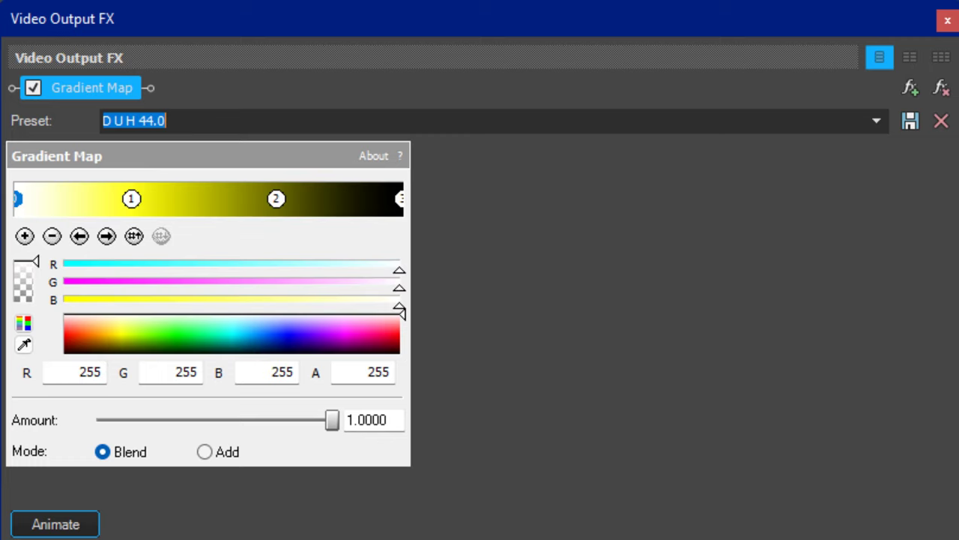
key(Down)
key(Down)
key(Down)
key(Down)
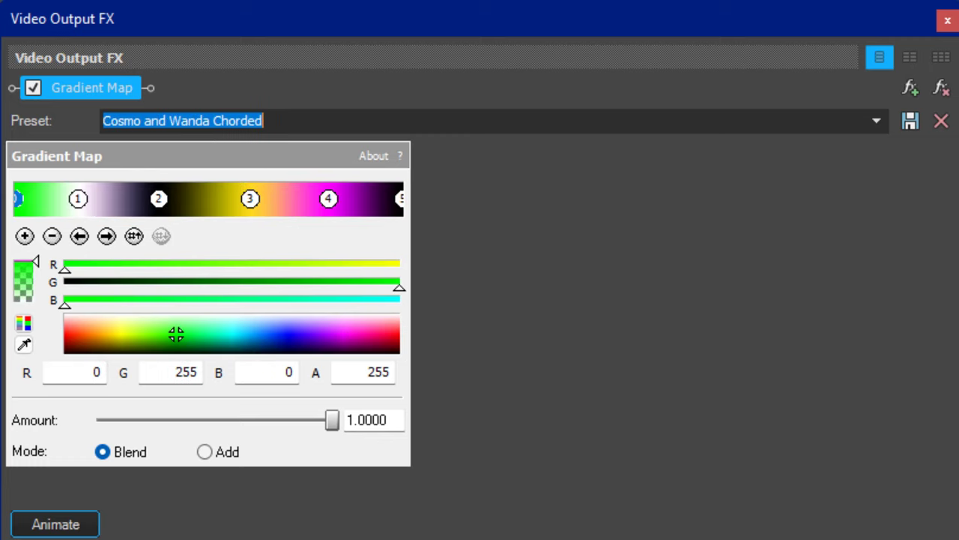
Inspect the gradients of the presets after Cosmo and Wanda Chorded, including 19.0 DUH, up to Bright Effect 3.0.
key(Down)
key(Down)
key(Down)
key(Down)
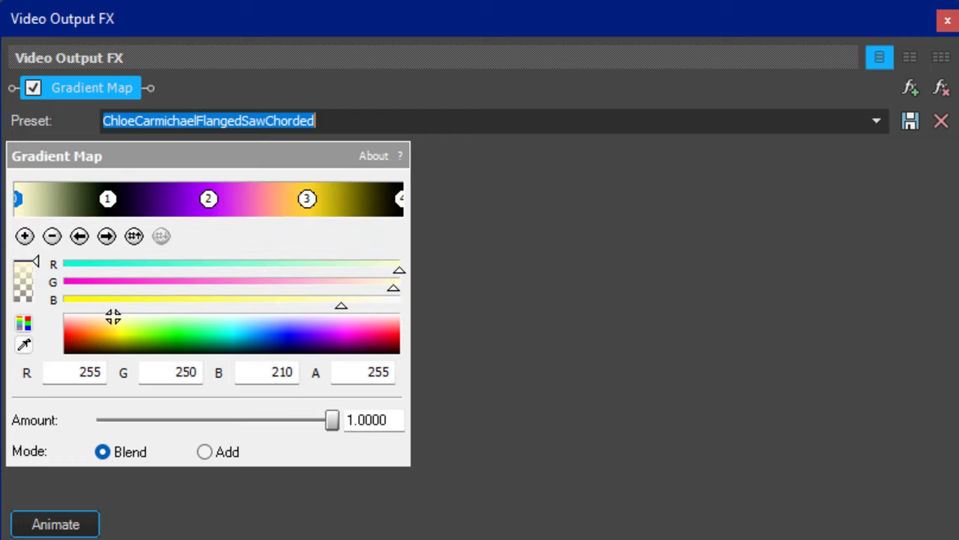
key(Down)
key(Down)
key(Down)
key(Down)
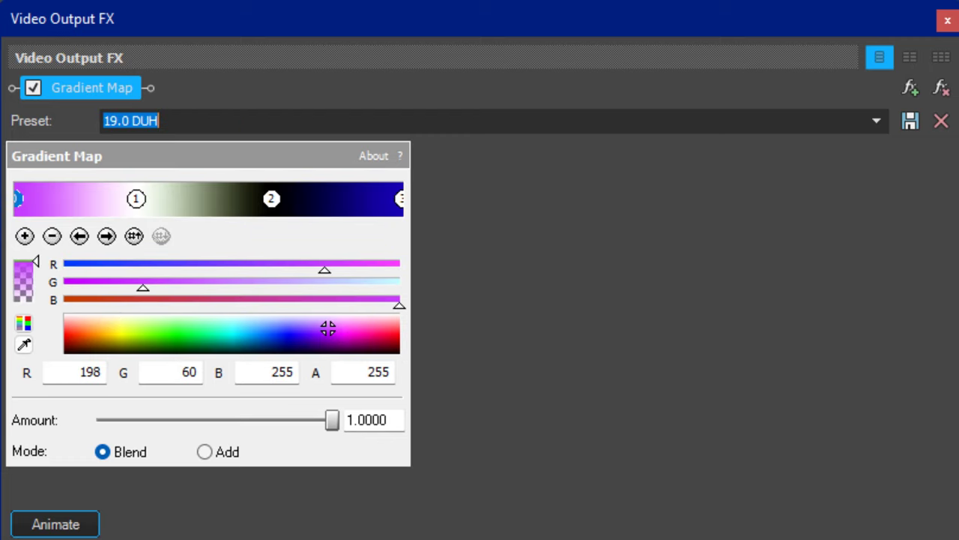
key(Down)
key(Down)
key(Down)
key(Down)
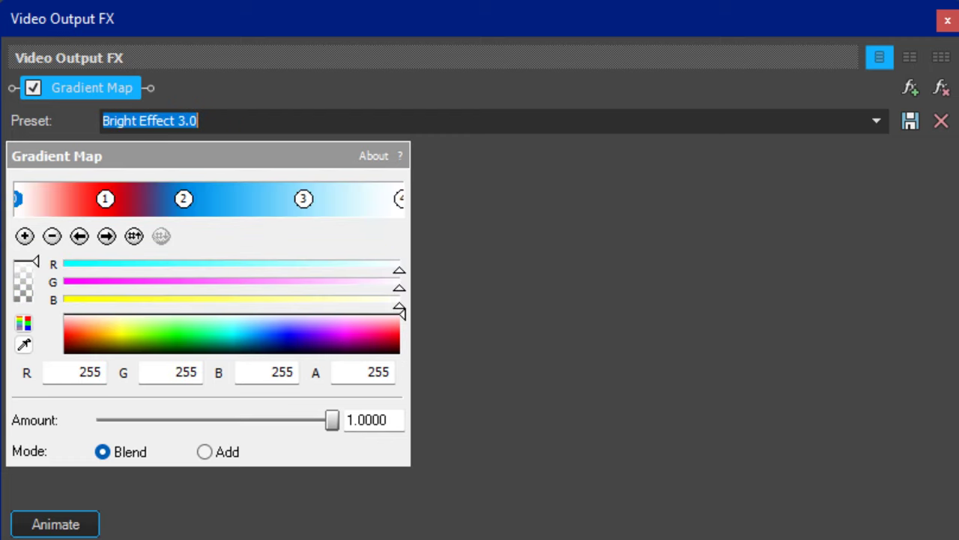
Review the presets after Bright Effect 3.0, including Phased Effect 16.0 and Google Chrome Flanged Pulse, up to Hybrid.
key(Down)
key(Down)
key(Down)
key(Down)
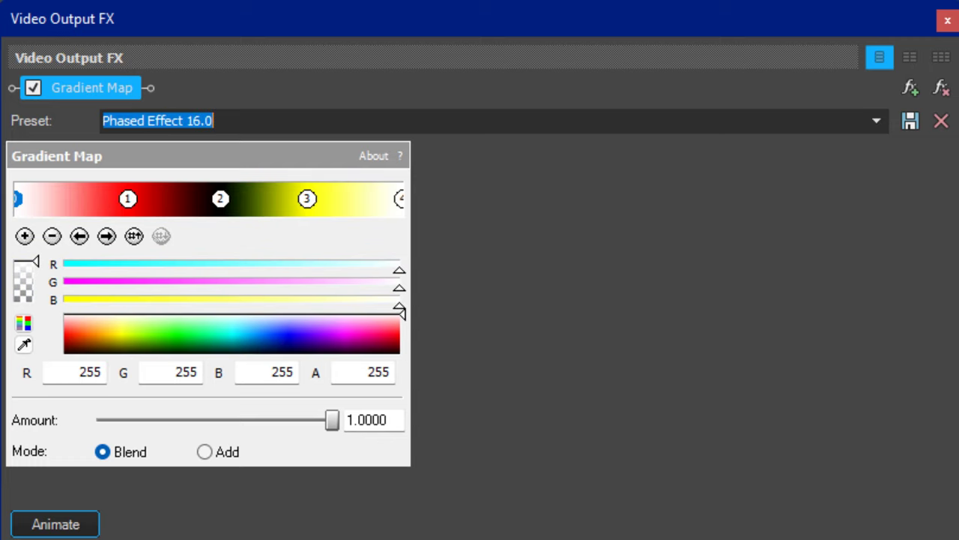
key(Down)
key(Down)
key(Down)
key(Down)
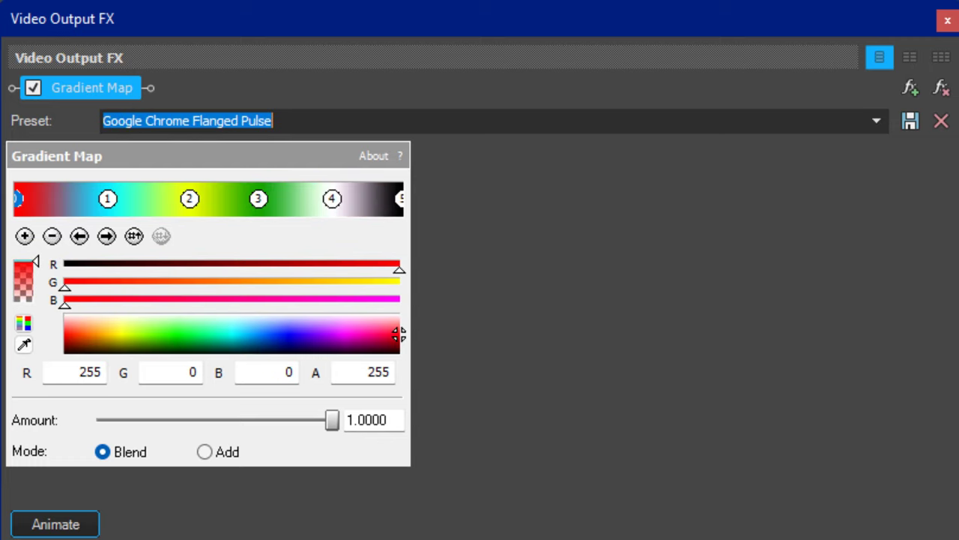
key(Down)
key(Down)
key(Down)
key(Down)
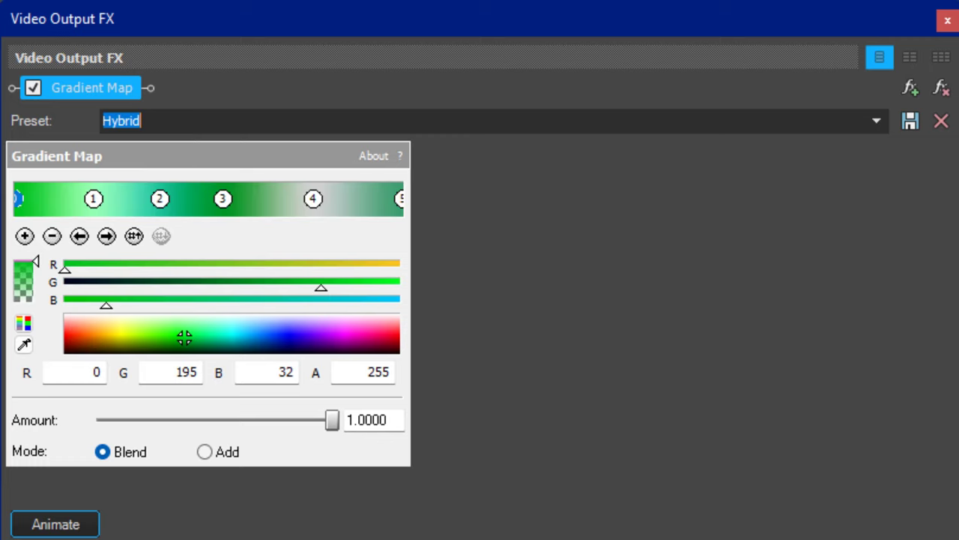
Examine the color stops of the presets that follow Hybrid, up to Videoup v2.15.
key(Down)
key(Down)
key(Down)
key(Down)
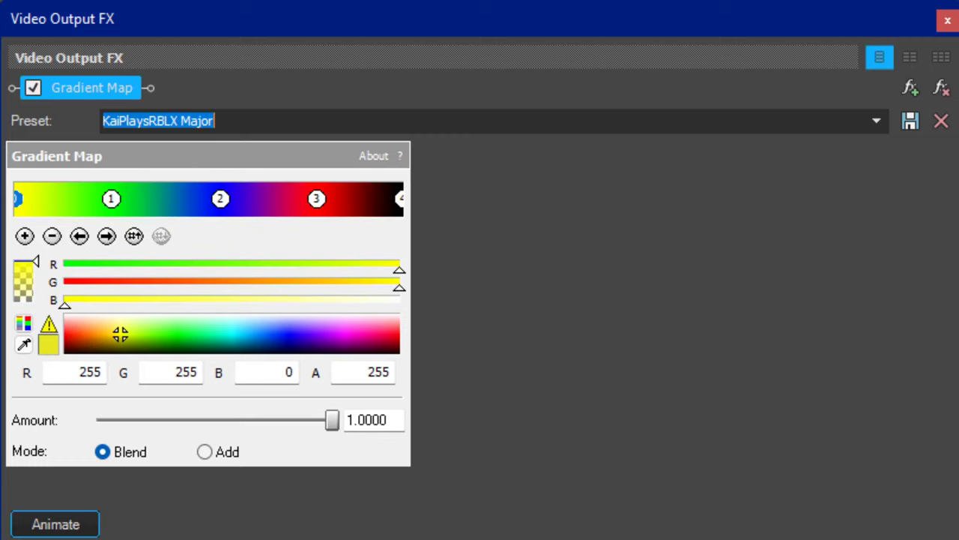
key(Down)
key(Down)
key(Down)
key(Down)
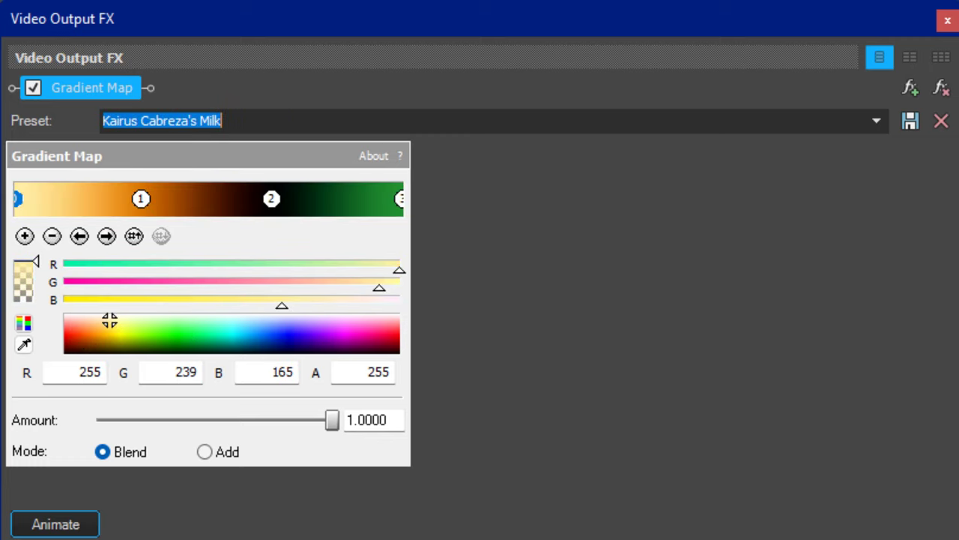
key(Down)
key(Down)
key(Down)
key(Down)
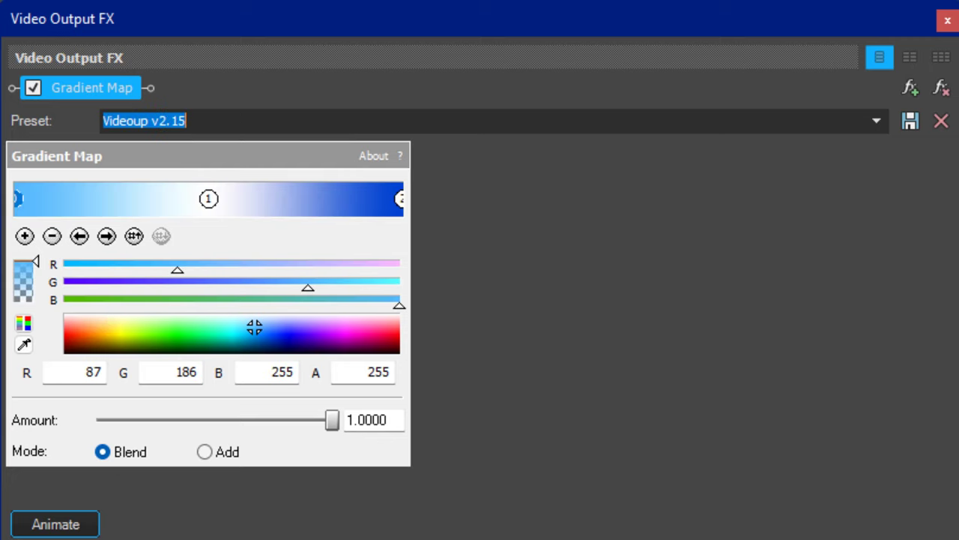
Check the presets after Videoup v2.15, including Ensemble Effect 2.1 and Chorded 4ormulator Edition, up to Phased Effect 21.0.
key(Down)
key(Down)
key(Down)
key(Down)
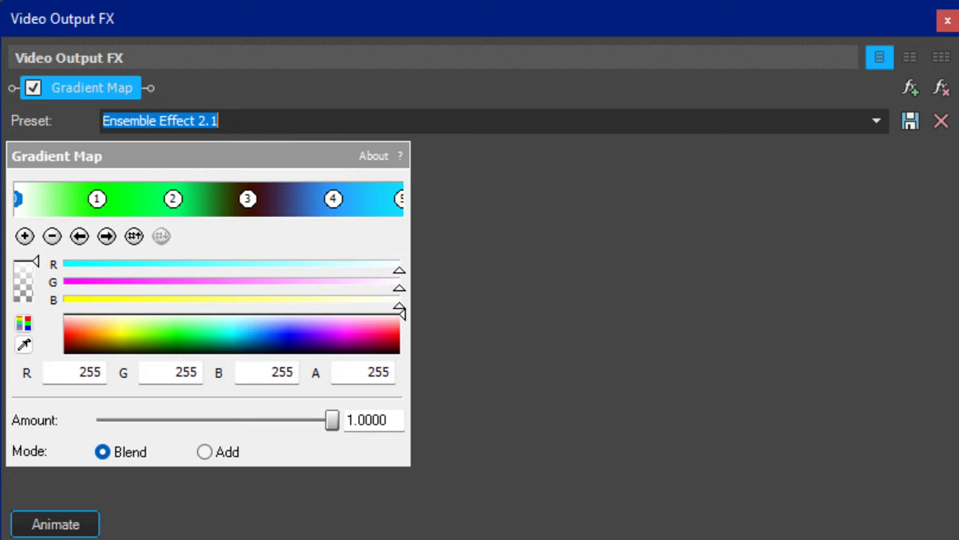
key(Down)
key(Down)
key(Down)
key(Down)
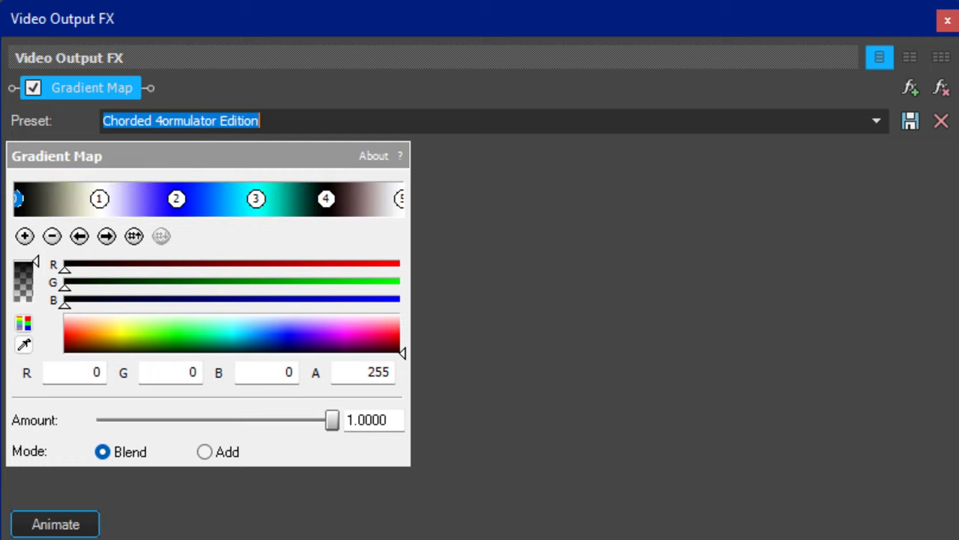
key(Down)
key(Down)
key(Down)
key(Down)
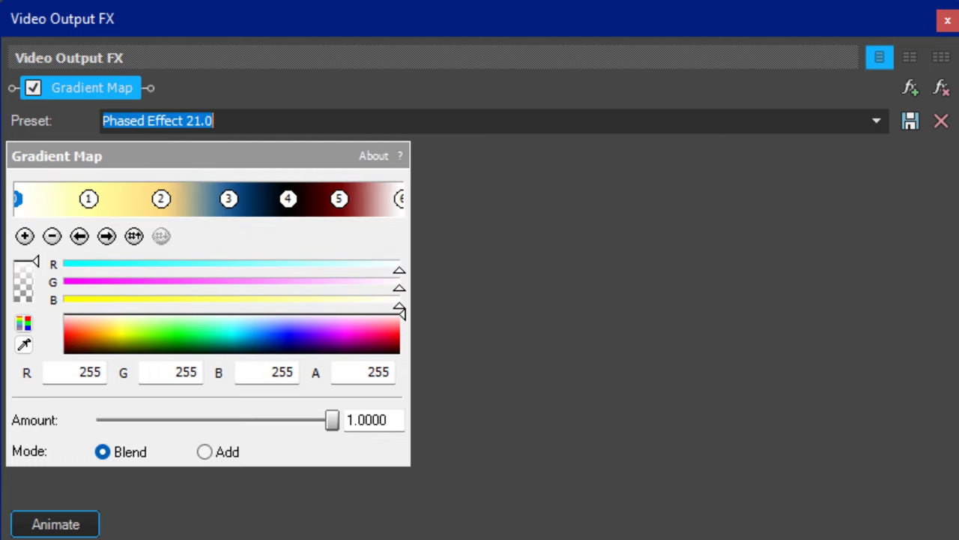
Inspect the gradients of the presets after Phased Effect 21.0, including Teardrop and Ruined Chord, up to Evil Clearer v2.
key(Down)
key(Down)
key(Down)
key(Down)
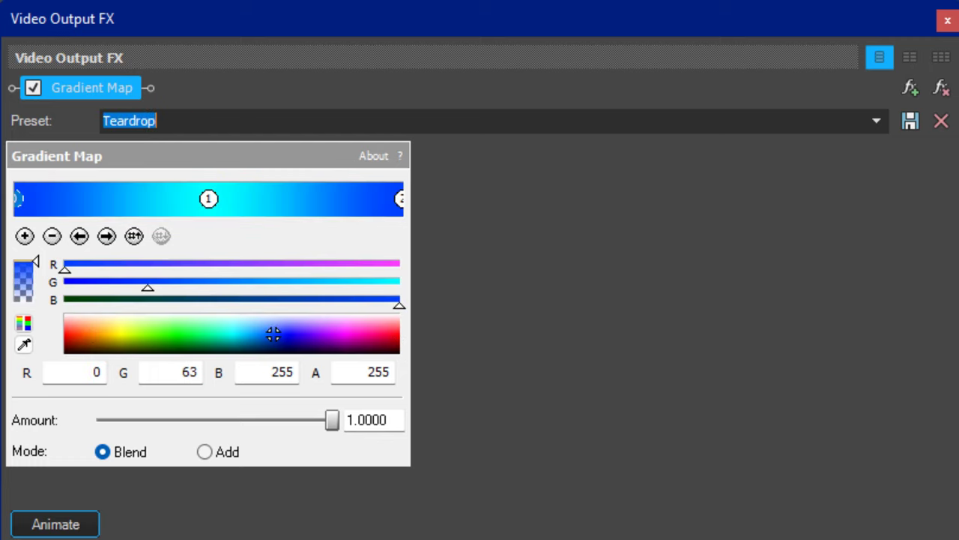
key(Down)
key(Down)
key(Down)
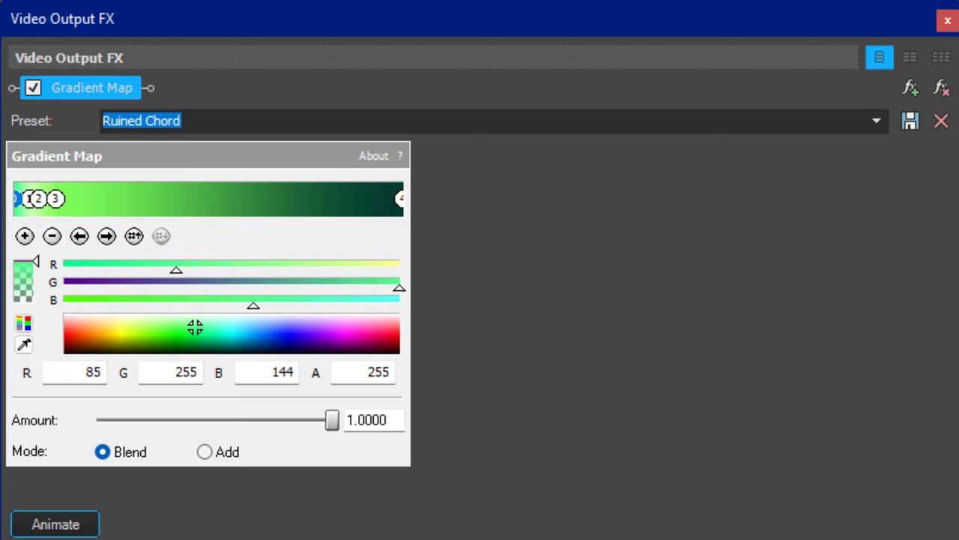
key(Down)
key(Down)
key(Down)
key(Down)
key(Down)
key(Down)
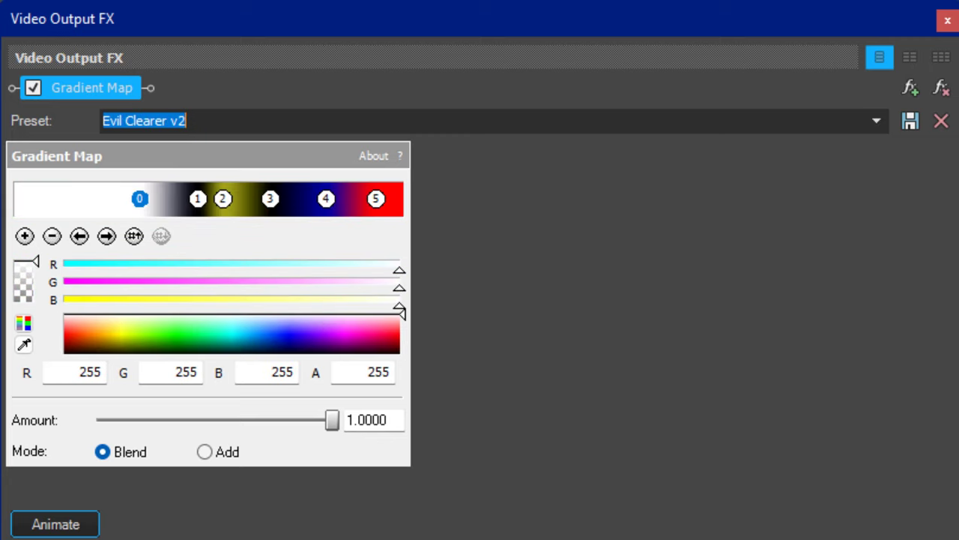
Review the color stops of the presets after Evil Clearer v2, including Paino and Red Overdosed X, up to PowerCitySunset.
key(Down)
key(Down)
key(Down)
key(Down)
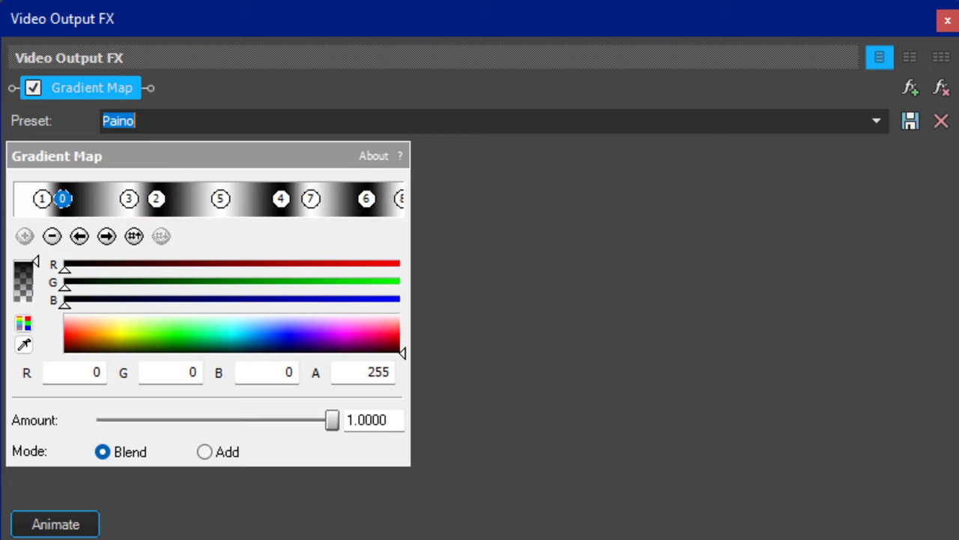
key(Down)
key(Down)
key(Down)
key(Down)
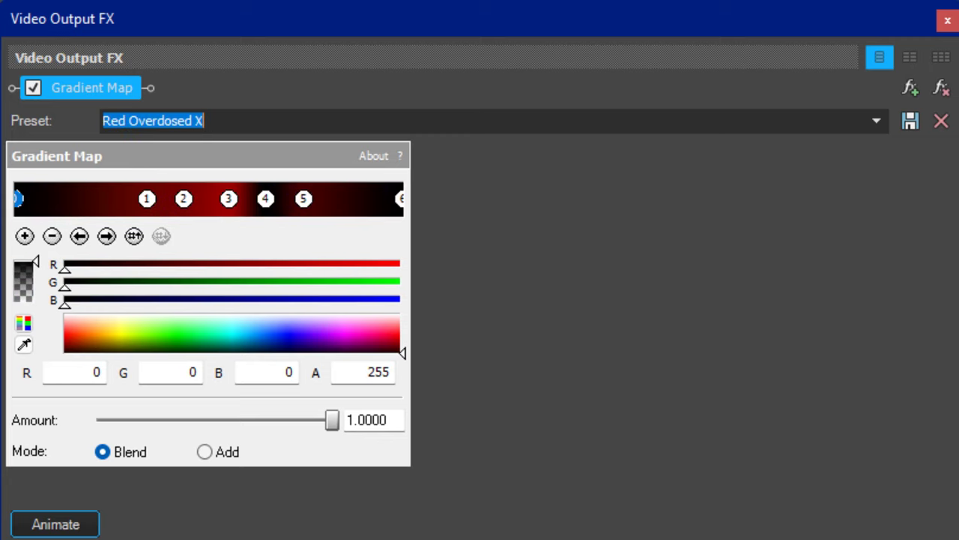
key(Down)
key(Down)
key(Down)
key(Down)
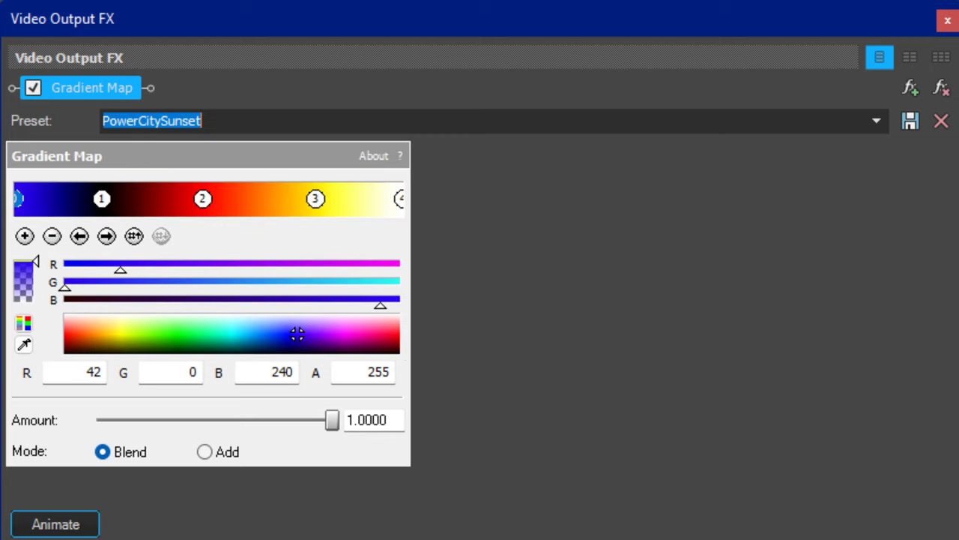
Examine the presets after PowerCitySunset, including Light Chorded and Audioup v14.2, up to RonnieAnneup v1.
key(Down)
key(Down)
key(Down)
key(Down)
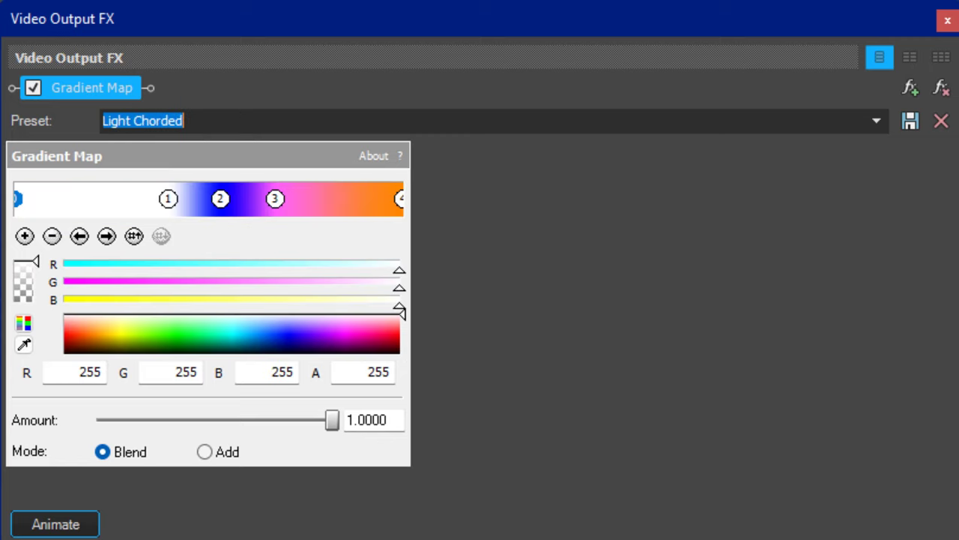
key(Down)
key(Down)
key(Down)
key(Down)
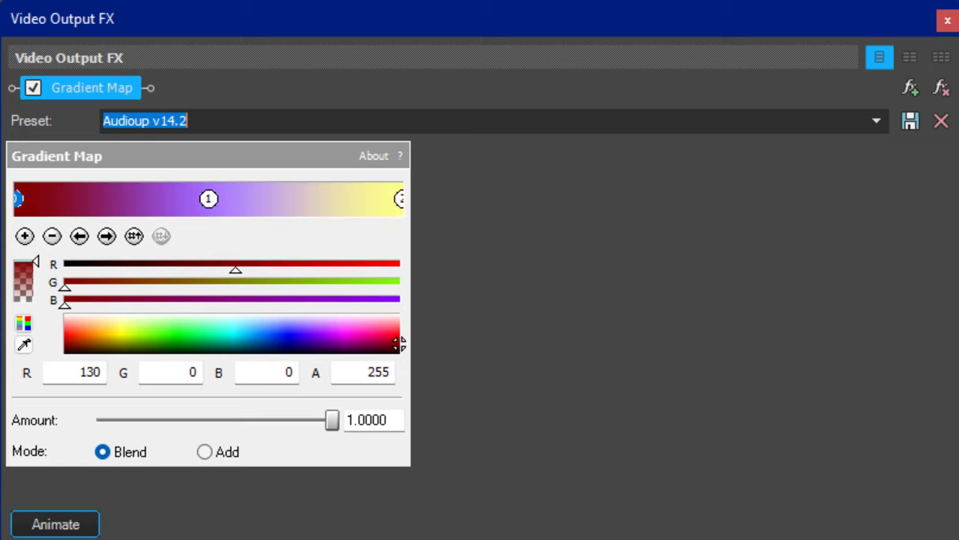
key(Down)
key(Down)
key(Down)
key(Down)
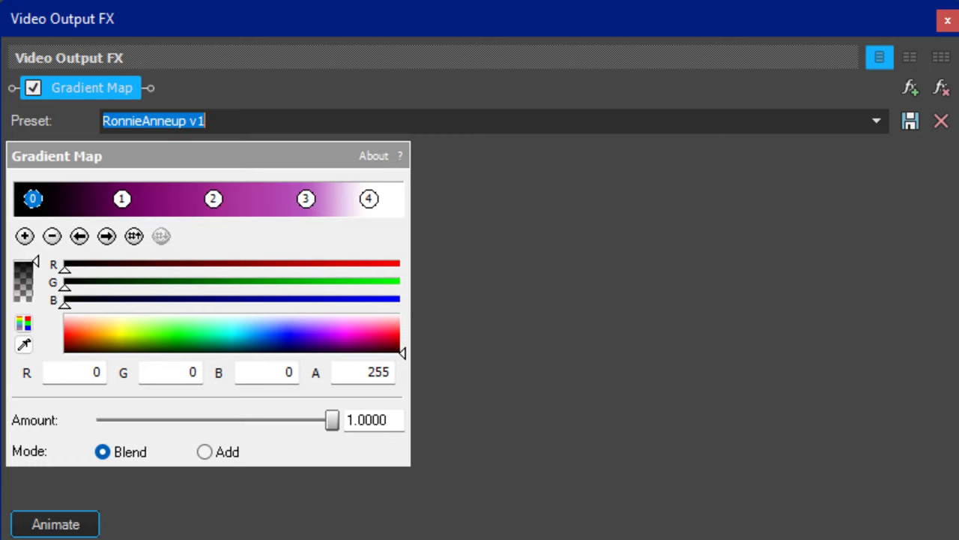
Check the gradients of the presets after RonnieAnneup v1, including Rodin Pro 3.0 Mega Ensemble and Pepsi Major, up to Movieup v1.
key(Down)
key(Down)
key(Down)
key(Down)
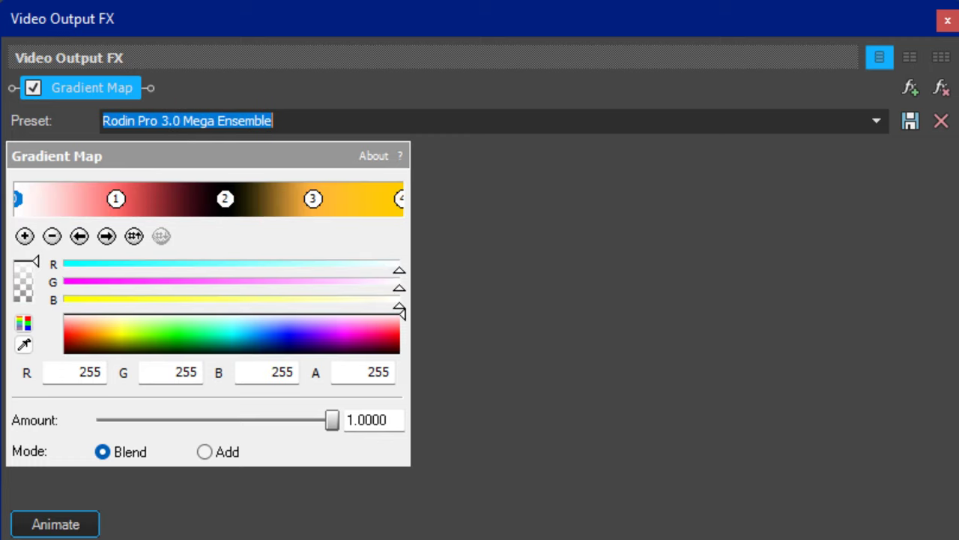
key(Down)
key(Down)
key(Down)
key(Down)
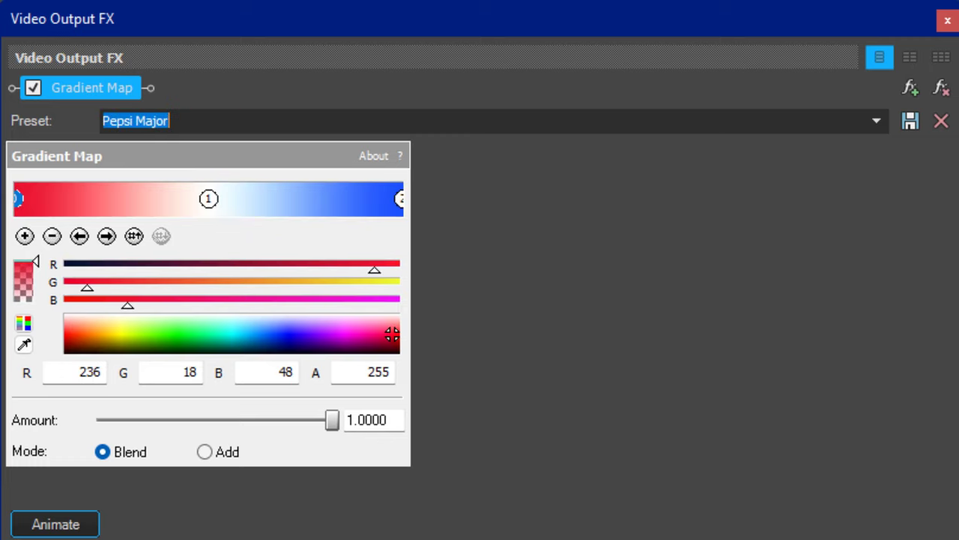
key(Down)
key(Down)
key(Down)
key(Down)
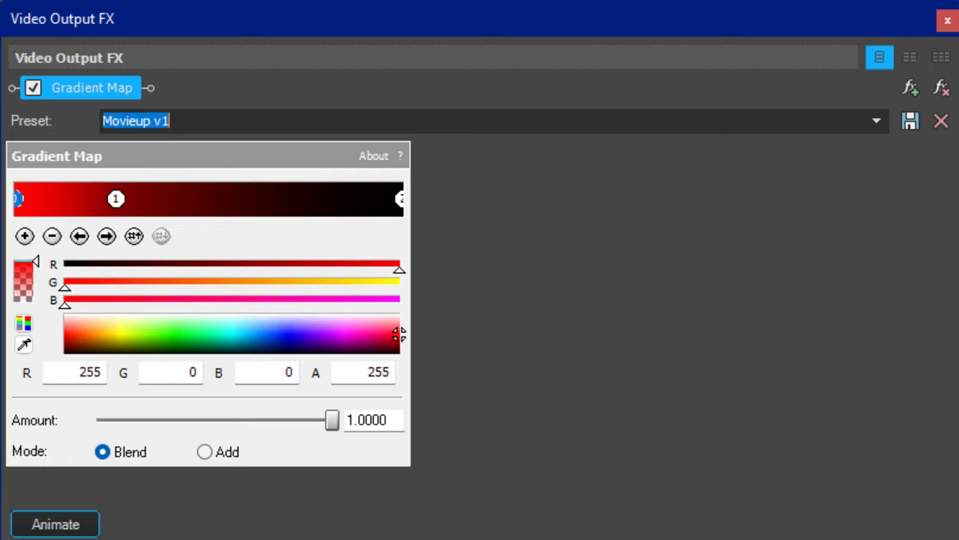
Review the presets after Movieup v1, including Ensemble Effect 17.0 and JSVE Major 3 (Reversed), up to Qing Dynasty Chorded.
key(Down)
key(Down)
key(Down)
key(Down)
key(Down)
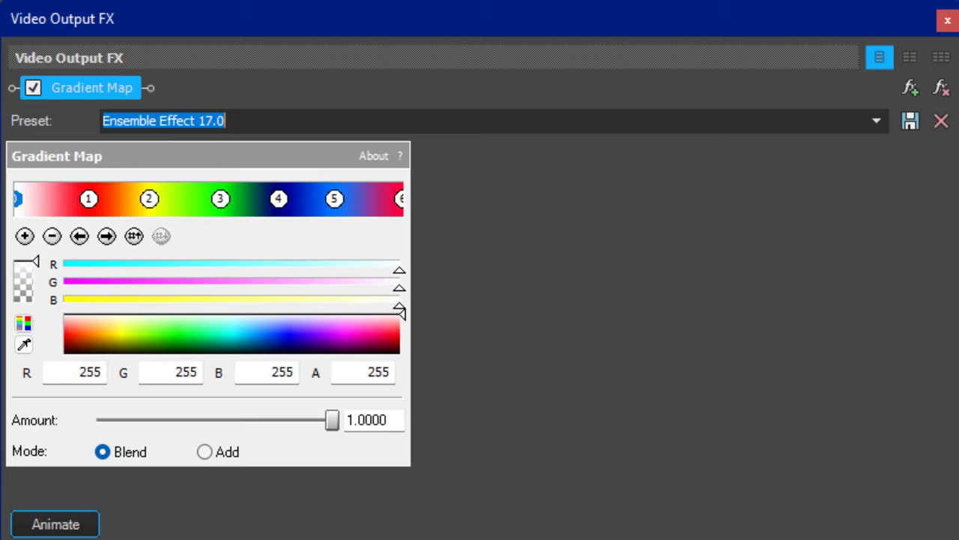
key(Down)
key(Down)
key(Down)
key(Down)
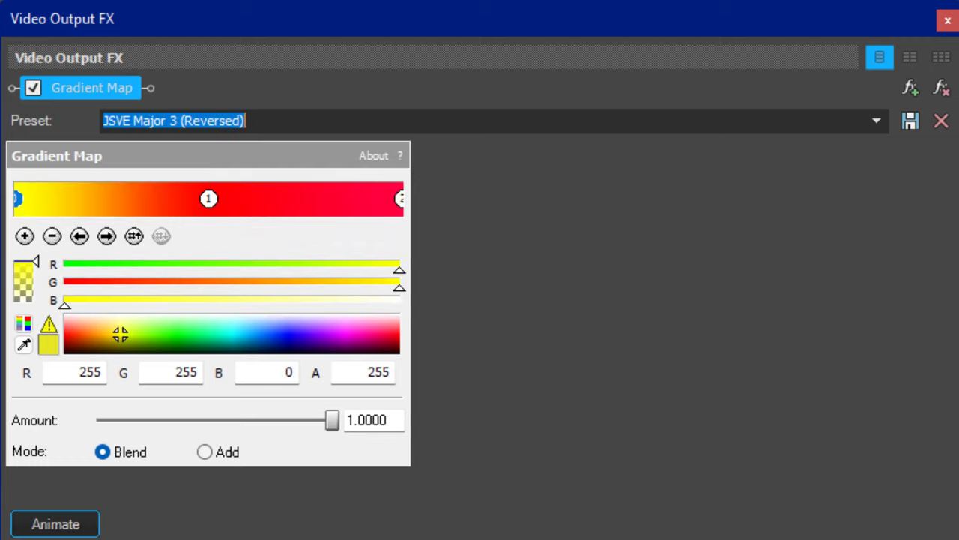
key(Down)
key(Down)
key(Down)
key(Down)
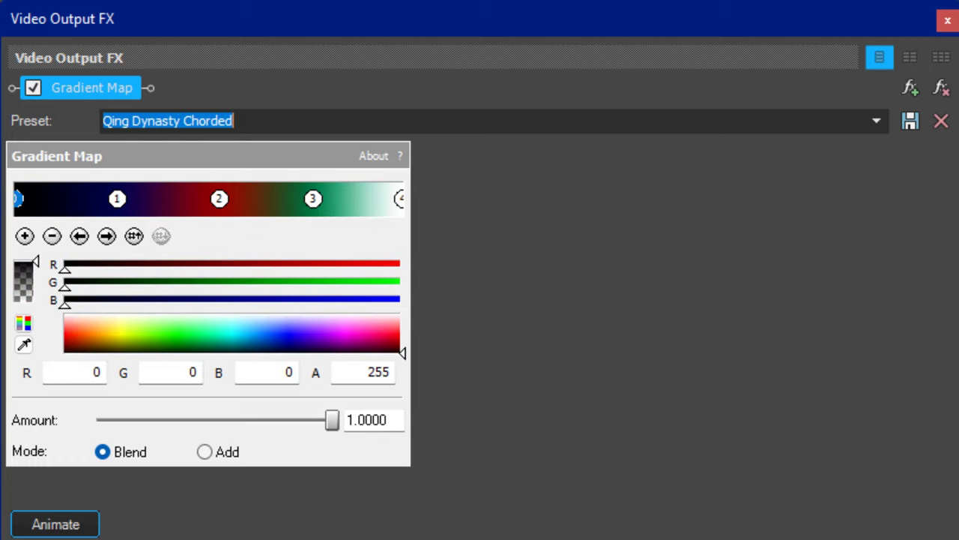
Examine the color stops of the presets after Qing Dynasty Chorded, including Wreck It Ralph Organ, up to SpectraDaVinciPower.
key(Down)
key(Down)
key(Down)
key(Down)
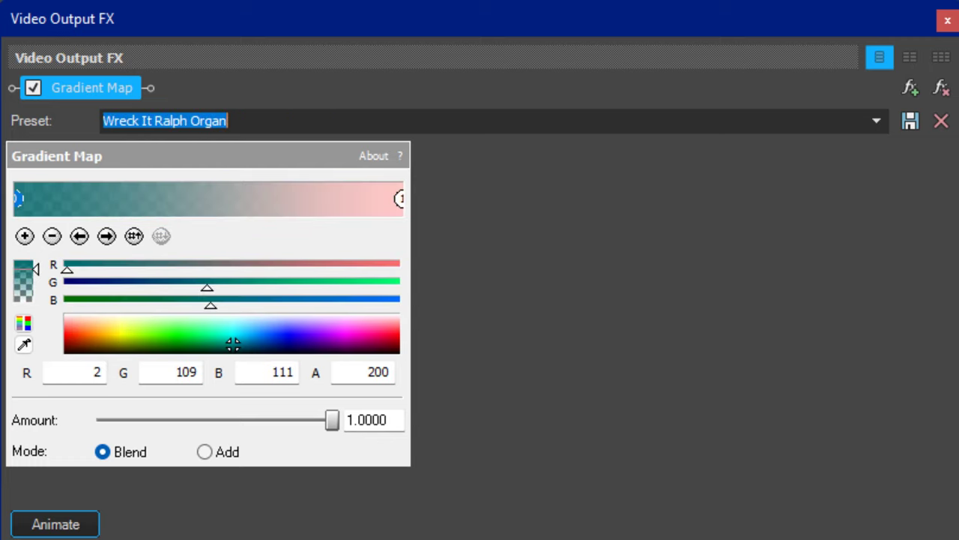
key(Down)
key(Down)
key(Down)
key(Down)
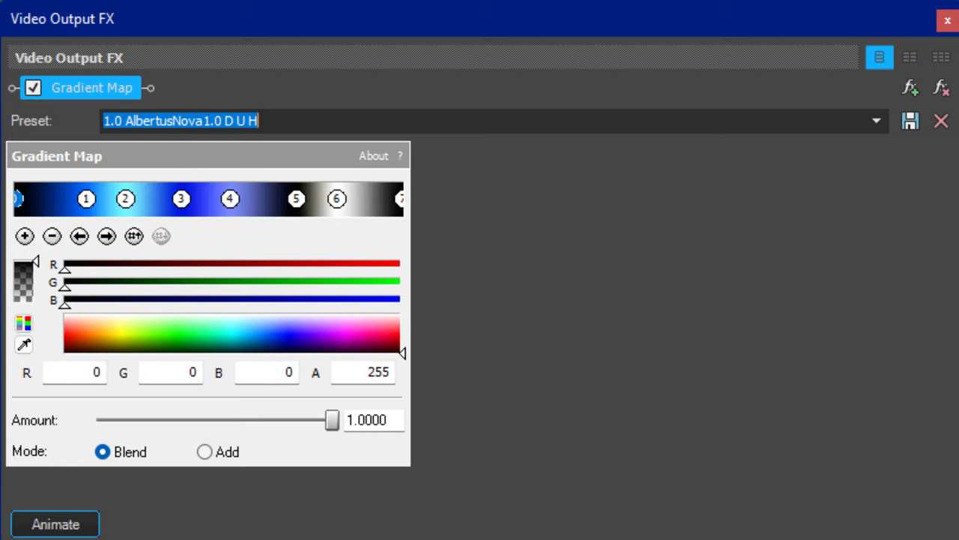
key(Down)
key(Down)
key(Down)
key(Down)
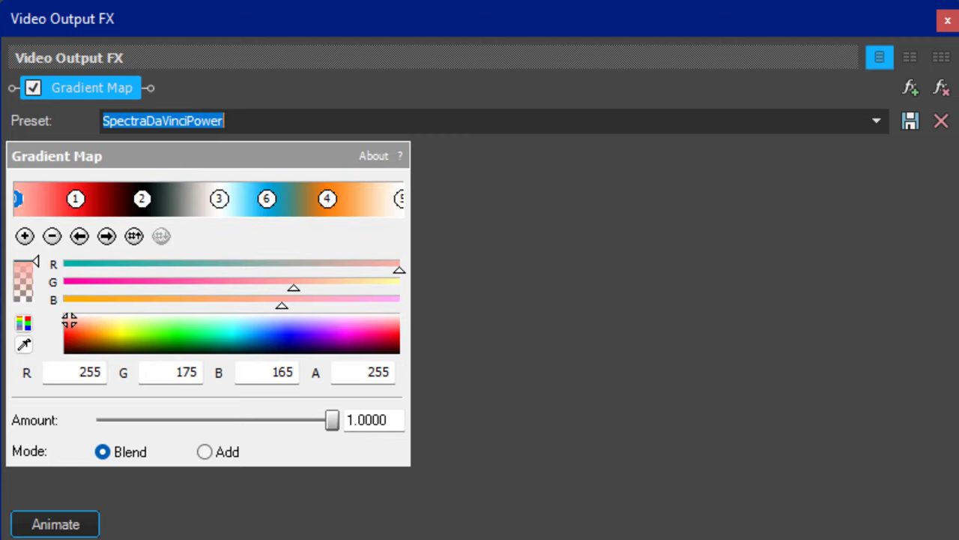
Inspect the presets after SpectraDaVinciPower, including Audioup v9 and 109.0 DUH, up to 1.0 Geometry Dash DUH.
key(Down)
key(Down)
key(Down)
key(Down)
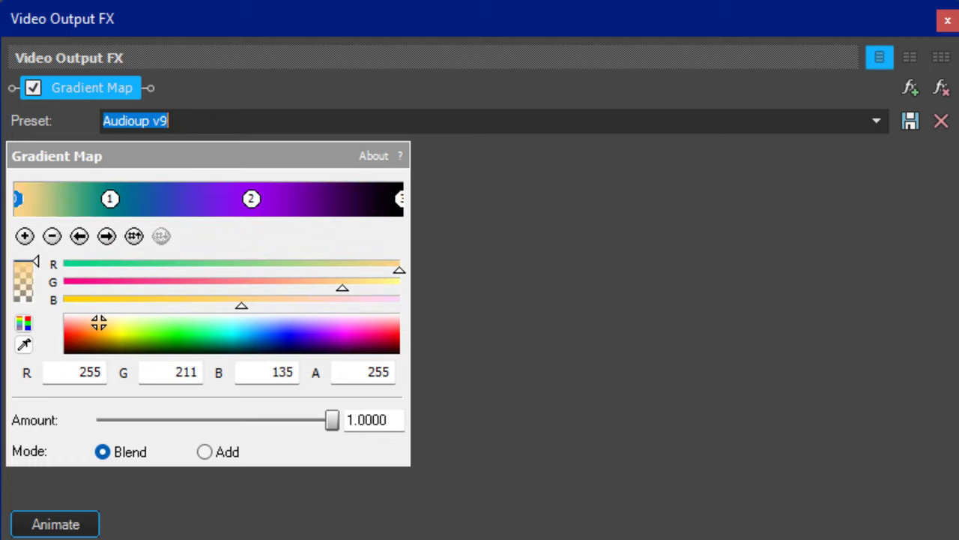
key(Down)
key(Down)
key(Down)
key(Down)
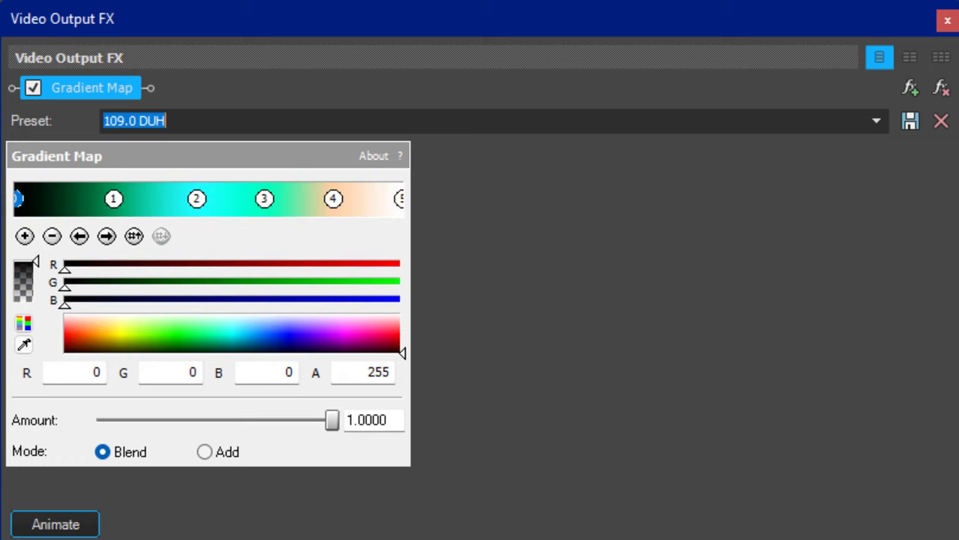
key(Down)
key(Down)
key(Down)
key(Down)
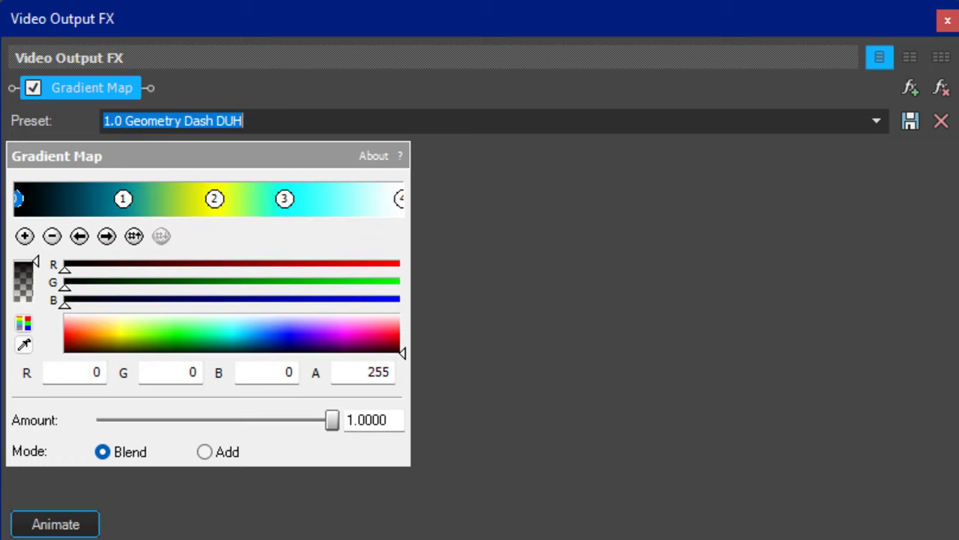
Check the gradients of the presets after 1.0 Geometry Dash DUH, including Stereoup V11, up to 125.0 DUH.
key(Down)
key(Down)
key(Down)
key(Down)
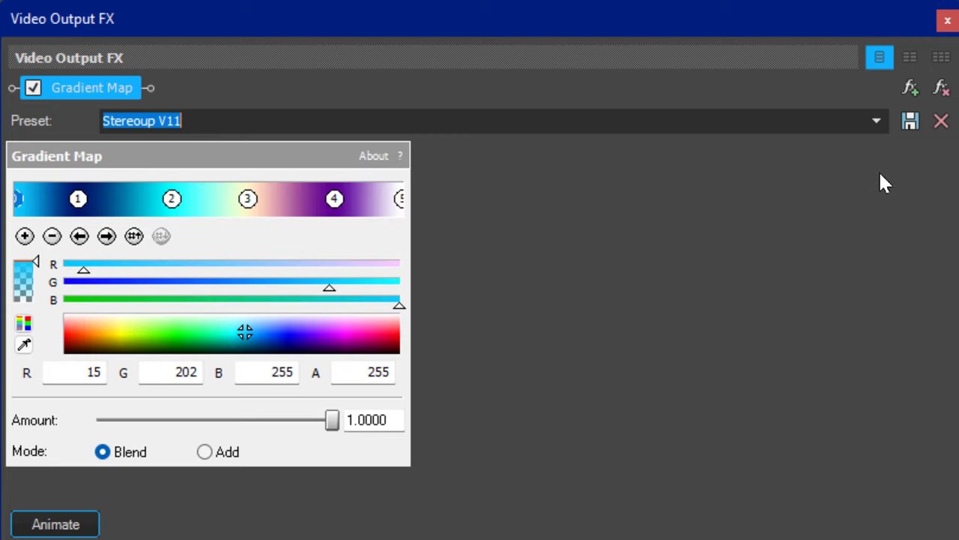
key(Down)
key(Down)
key(Down)
key(Down)
key(Down)
key(Down)
key(Down)
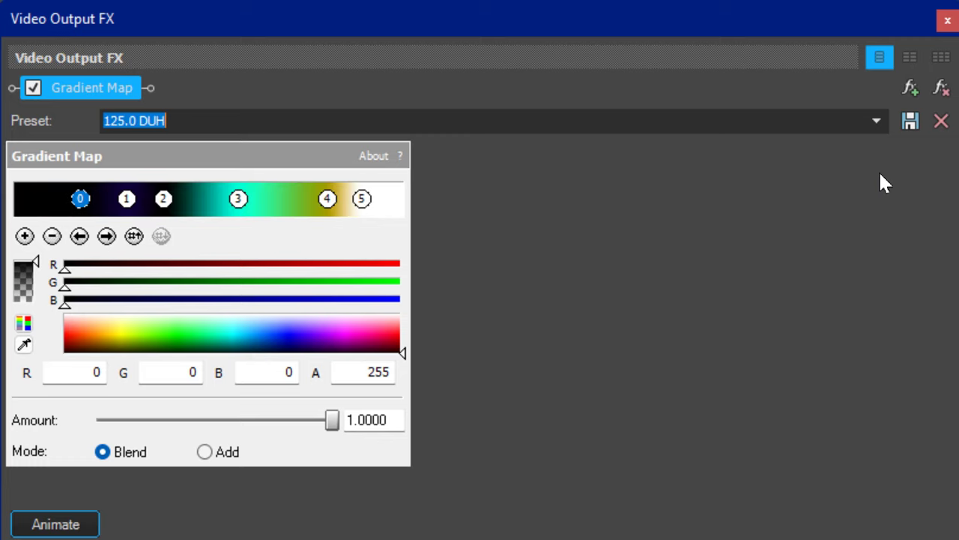
Review the color stops of the presets after 125.0 DUH, including Random Gradient Map 2 and 16.0 D U H, up to Dead Bubble.
key(Down)
key(Down)
key(Down)
key(Down)
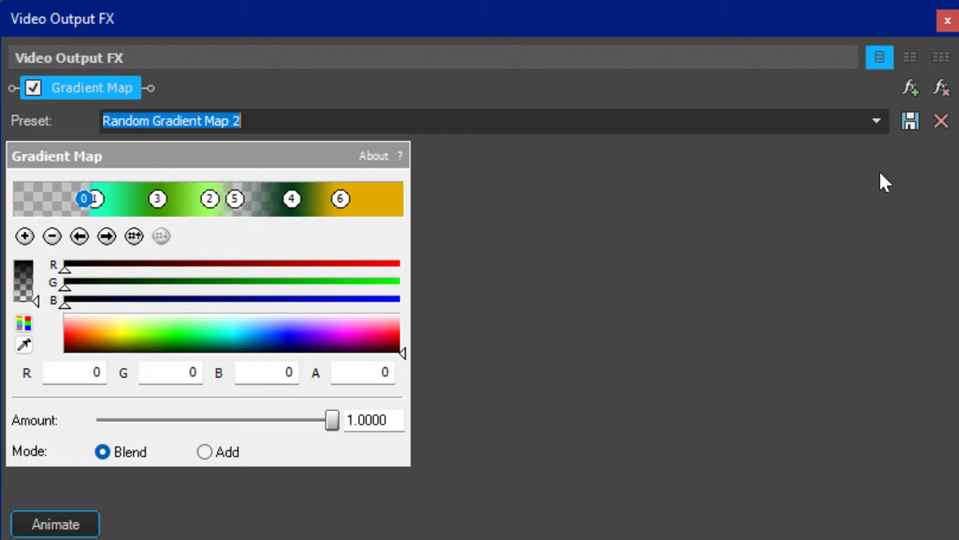
key(Down)
key(Down)
key(Down)
key(Down)
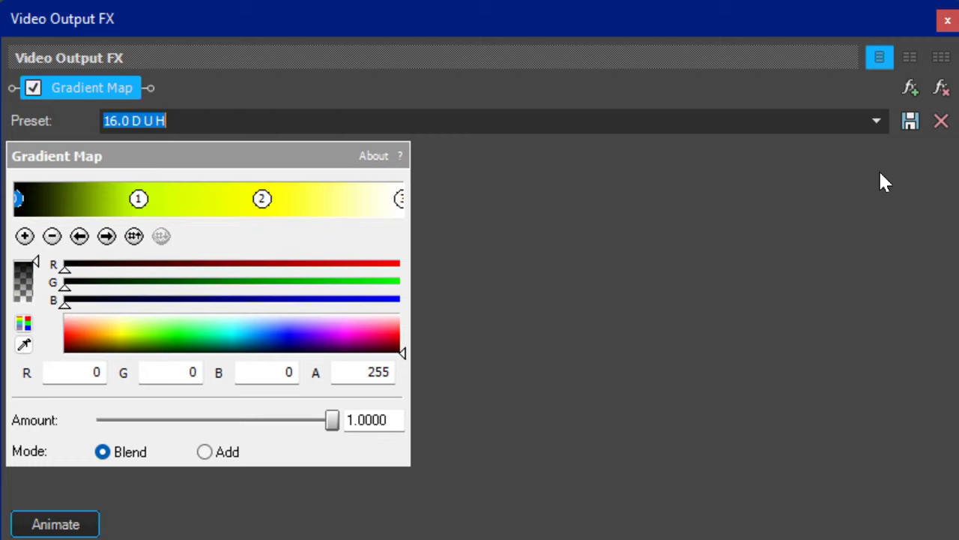
key(Down)
key(Down)
key(Down)
key(Down)
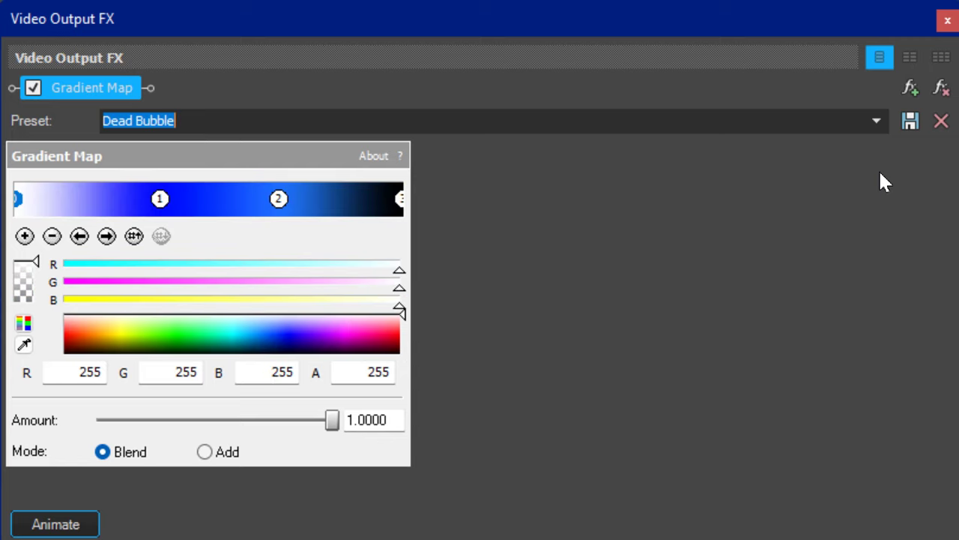
Examine the presets after Dead Bubble, including U Major 90 and Black Friday Flanged Saw, up to G Major 1927.
key(Down)
key(Down)
key(Down)
key(Down)
key(Down)
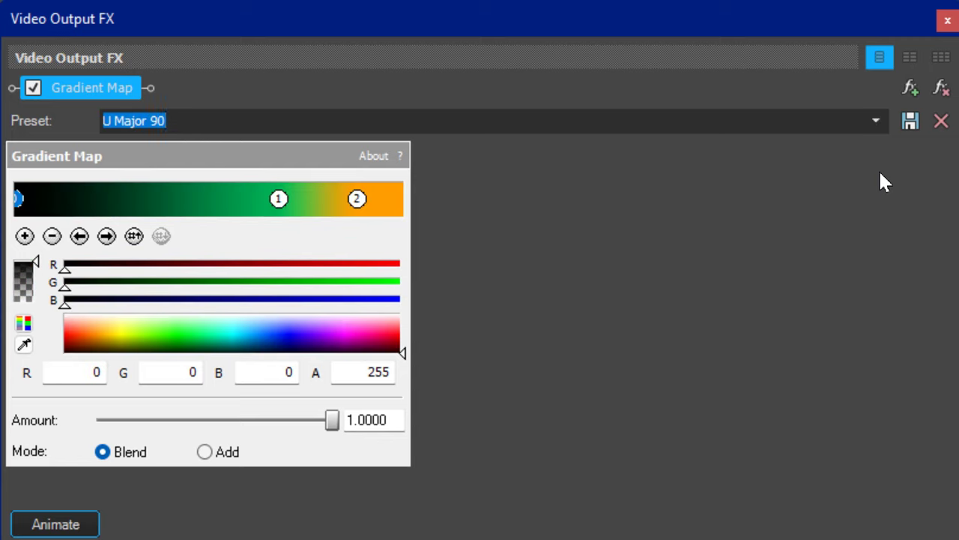
key(Down)
key(Down)
key(Down)
key(Down)
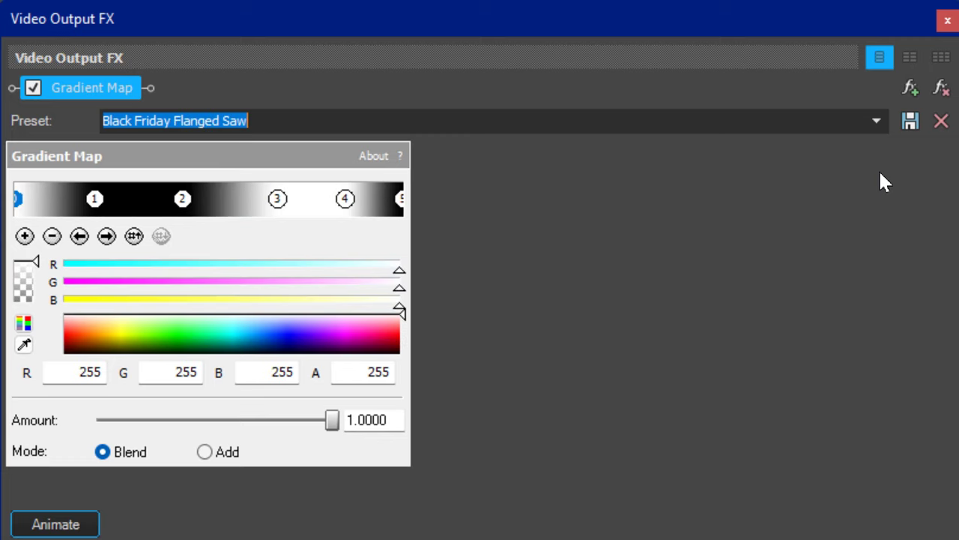
key(Down)
key(Down)
key(Down)
key(Down)
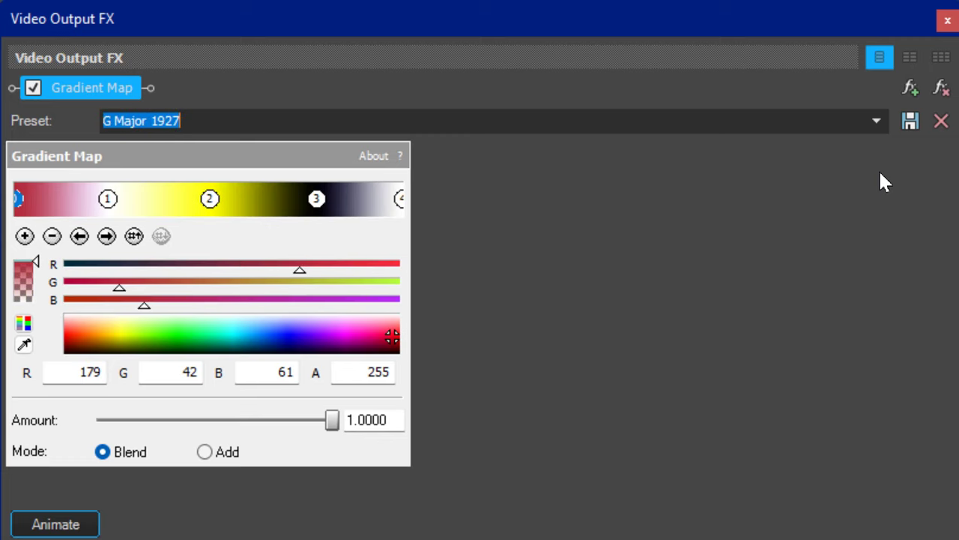
Look through the Gradient Map presets after G Major 1927 and display the presets saved under Gradient Tint.
key(Down)
key(Down)
key(Down)
key(Down)
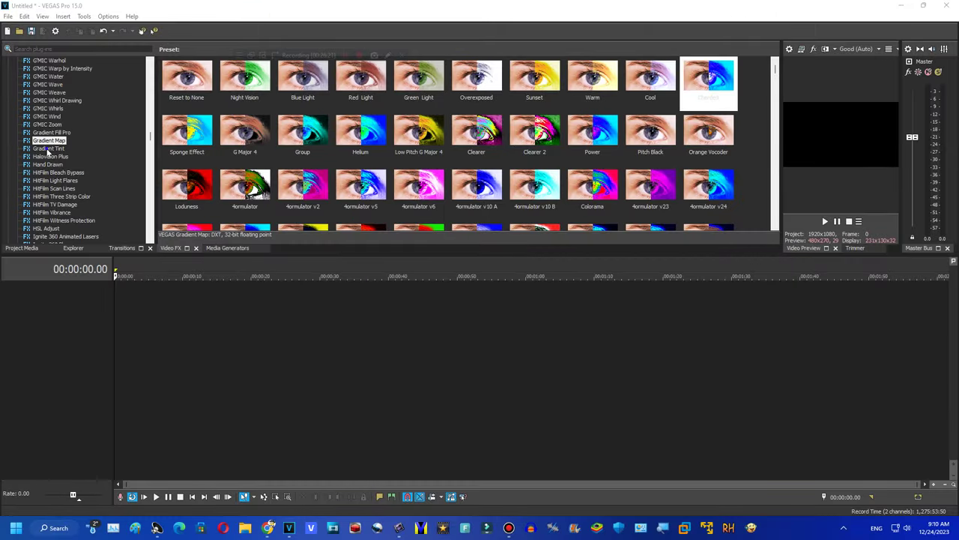
click(48, 148)
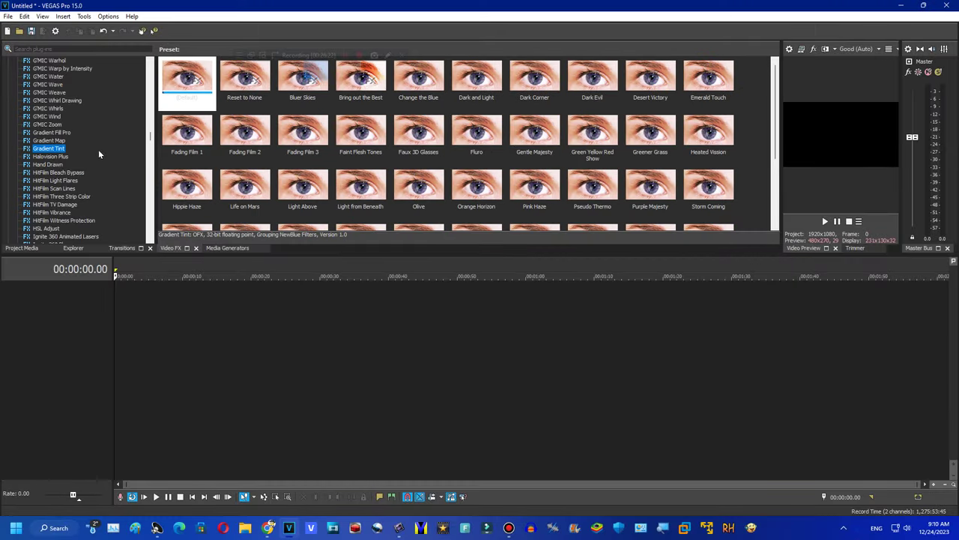
Apply the Gradient Tint effect to the video output and load its G Major 2 preset.
drag(592, 131, 822, 134)
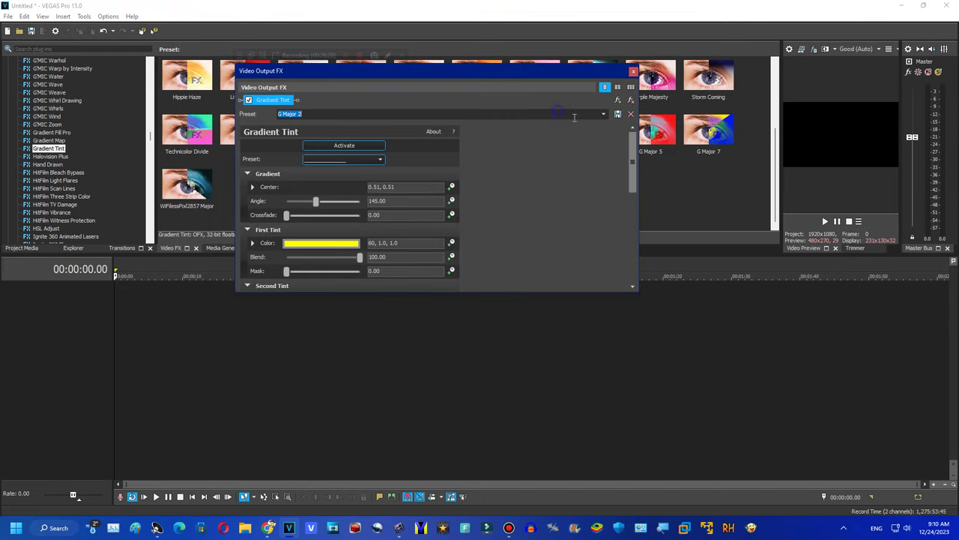
drag(635, 152, 635, 249)
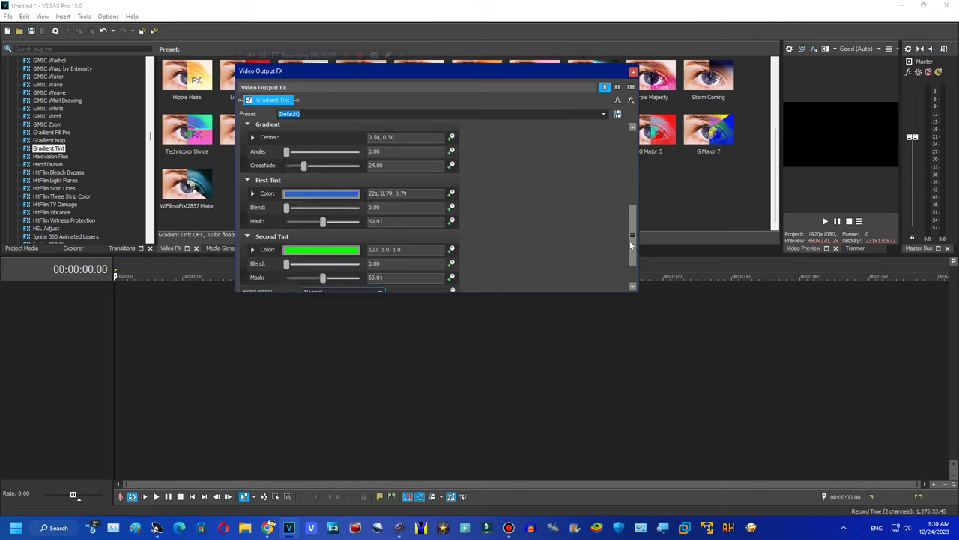
click(593, 115)
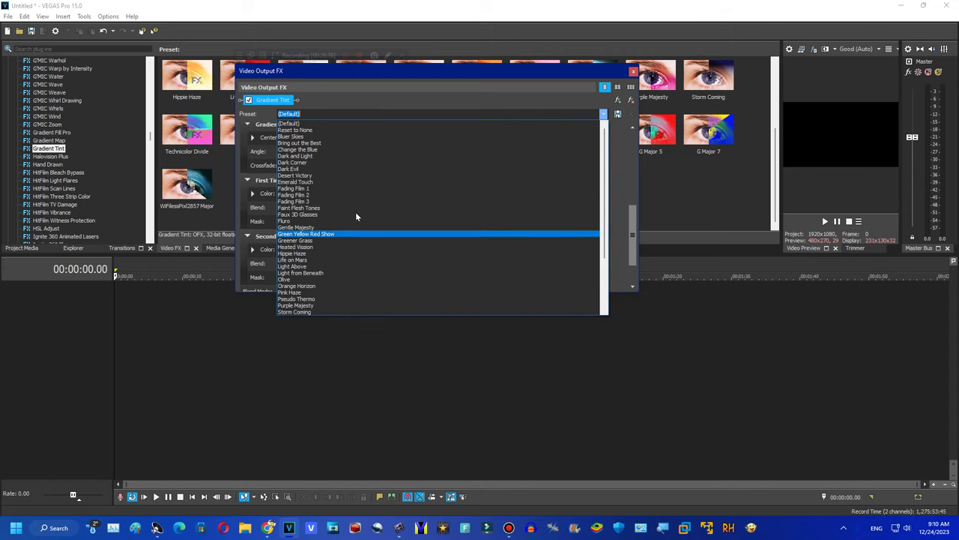
scroll(375, 249, down, 3)
scroll(376, 253, down, 2)
click(334, 291)
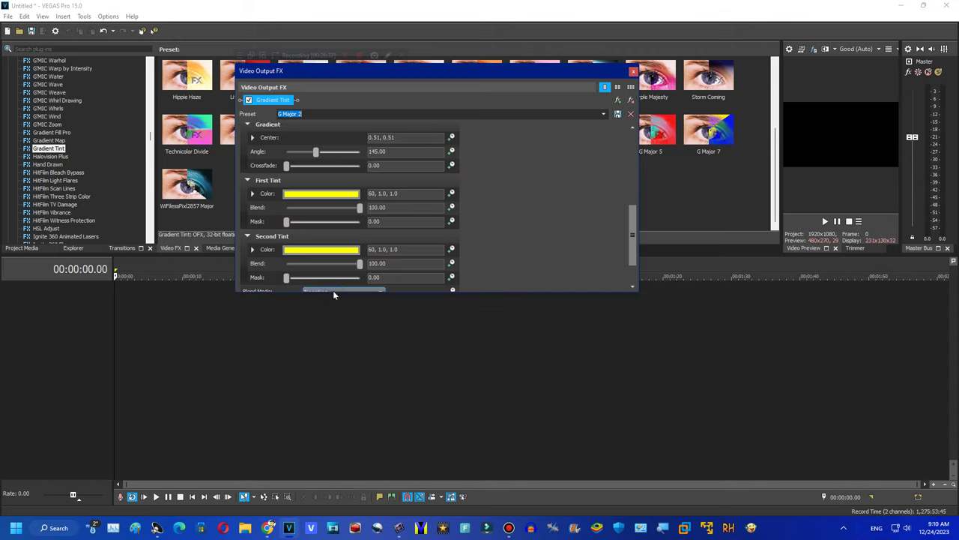
Examine the Gradient Tint settings of the G Major 7 and WiFilessPixl2857 Major presets, and close the effect window.
key(Down)
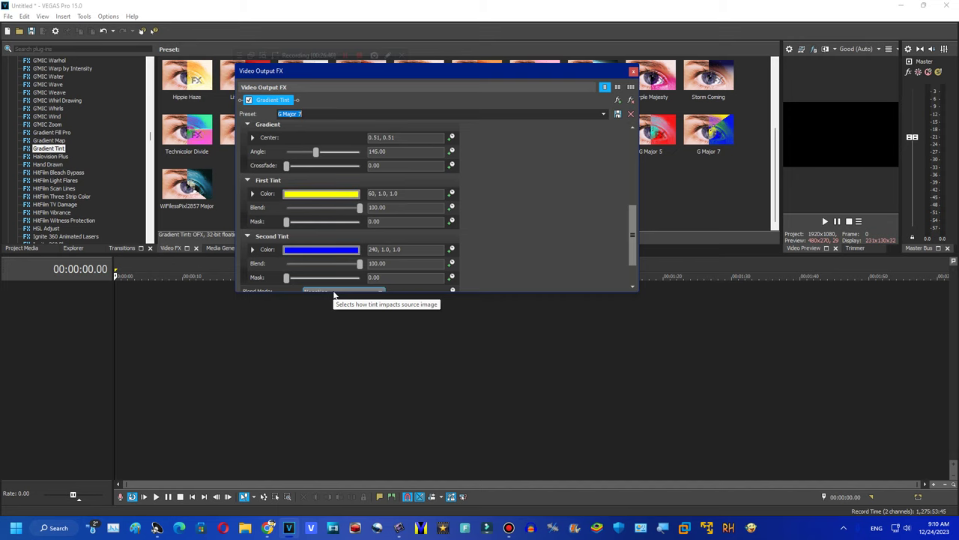
key(Down)
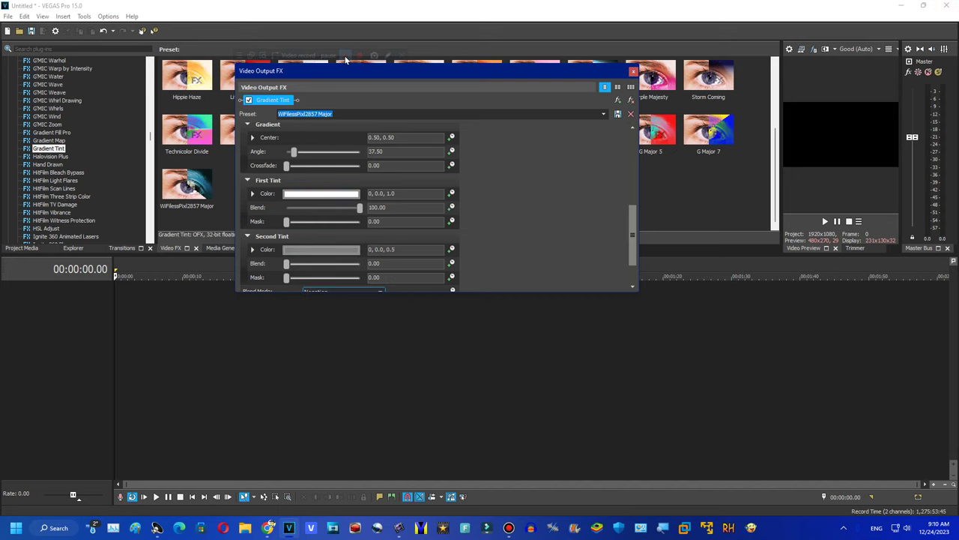
click(633, 70)
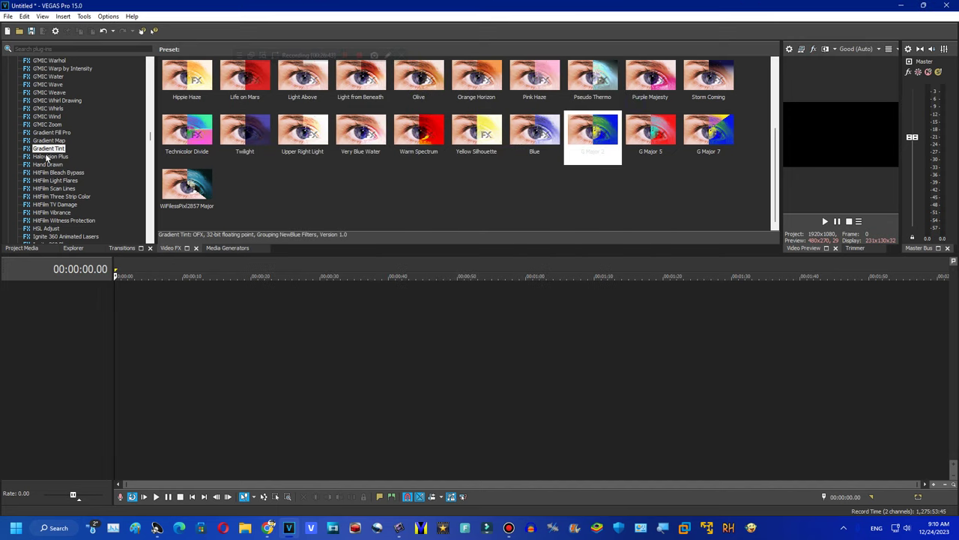
Look through the preset thumbnails of the effects from Halovision Plus and Hand Drawn to HitFilm TV Damage and HitFilm Vibrance.
click(112, 159)
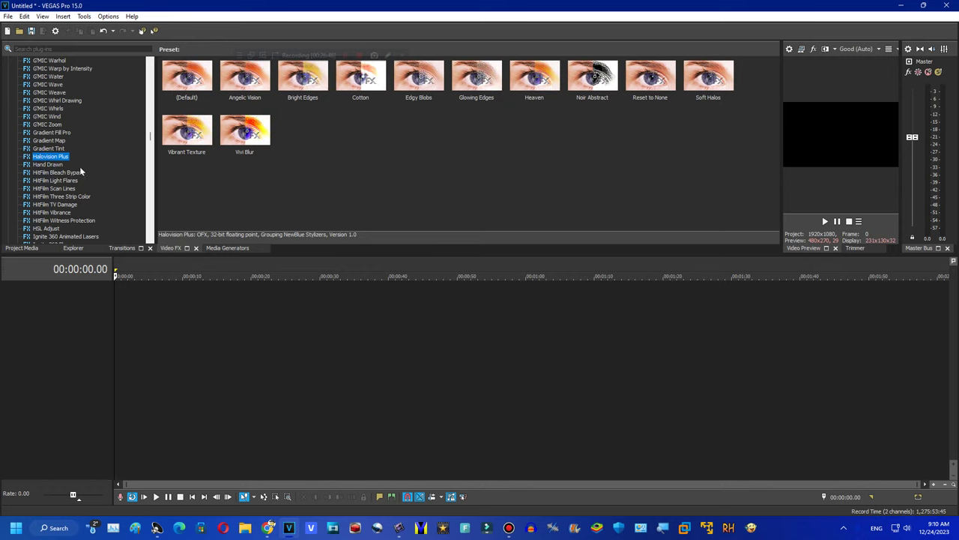
click(48, 164)
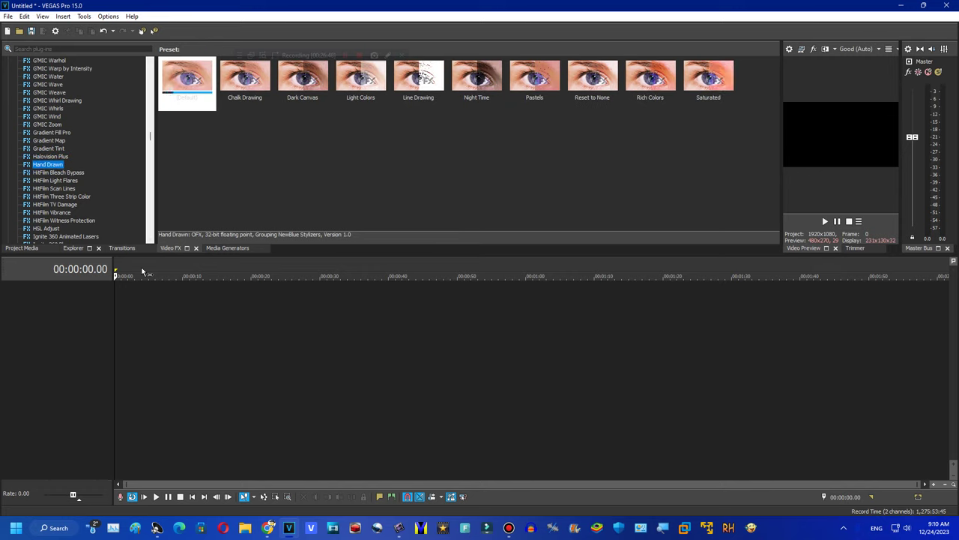
click(74, 188)
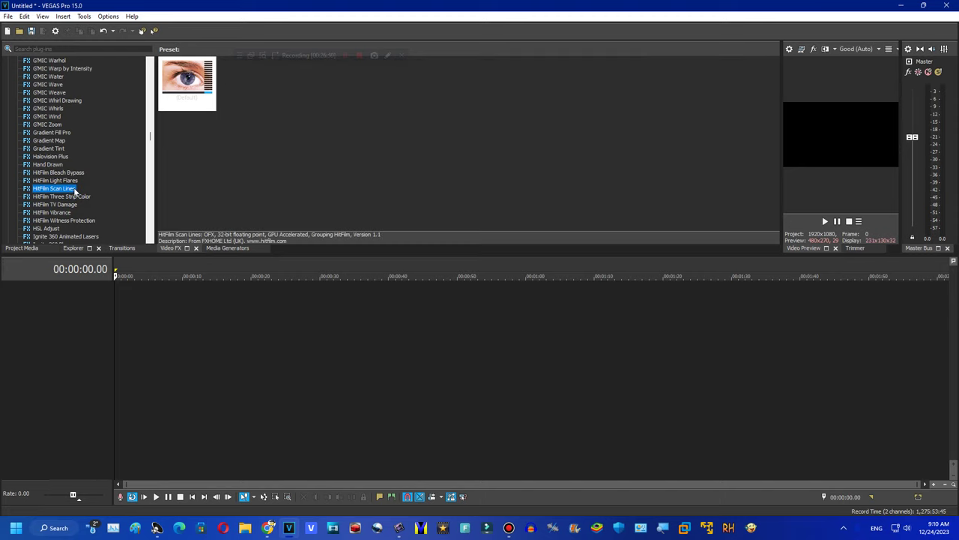
click(76, 204)
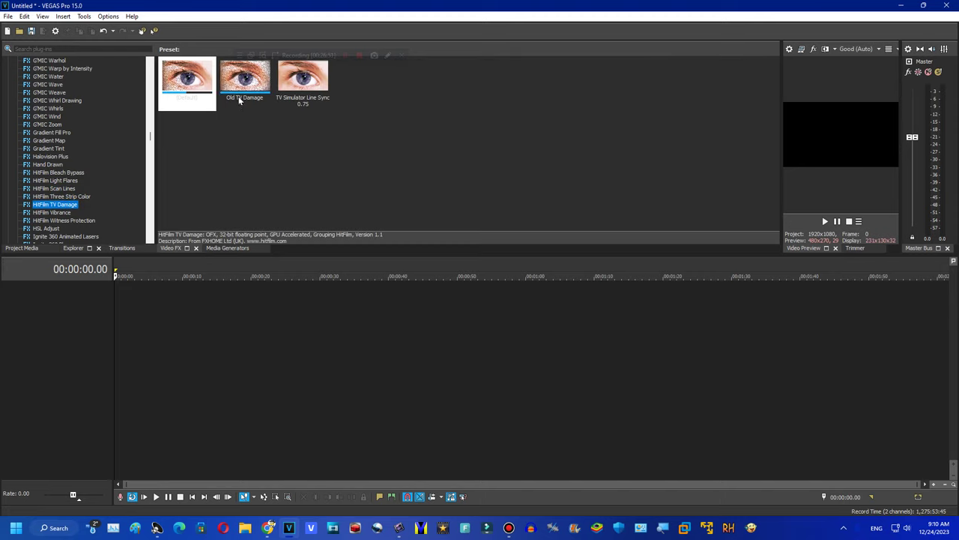
click(59, 221)
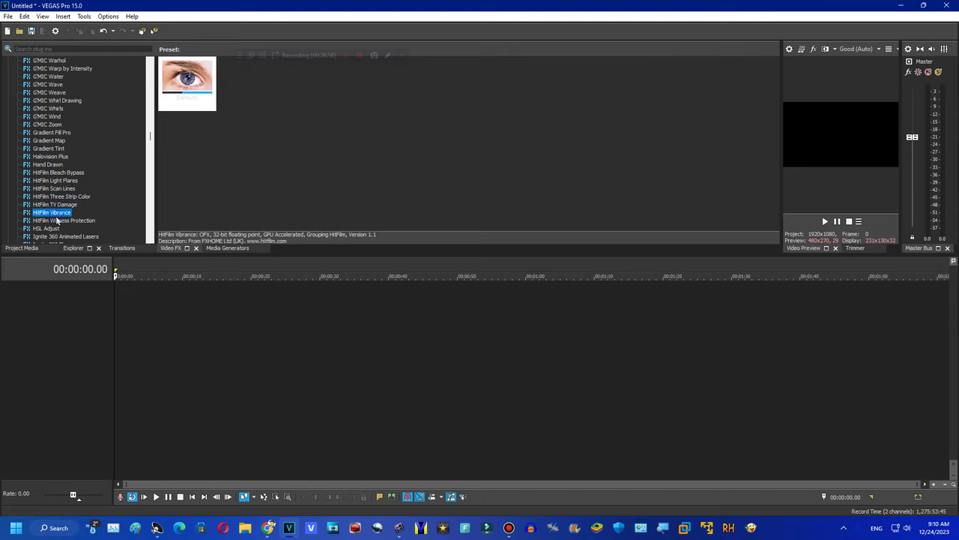
Apply the default HSL Adjust effect to the video output and load the emoticon-face Major preset.
click(54, 230)
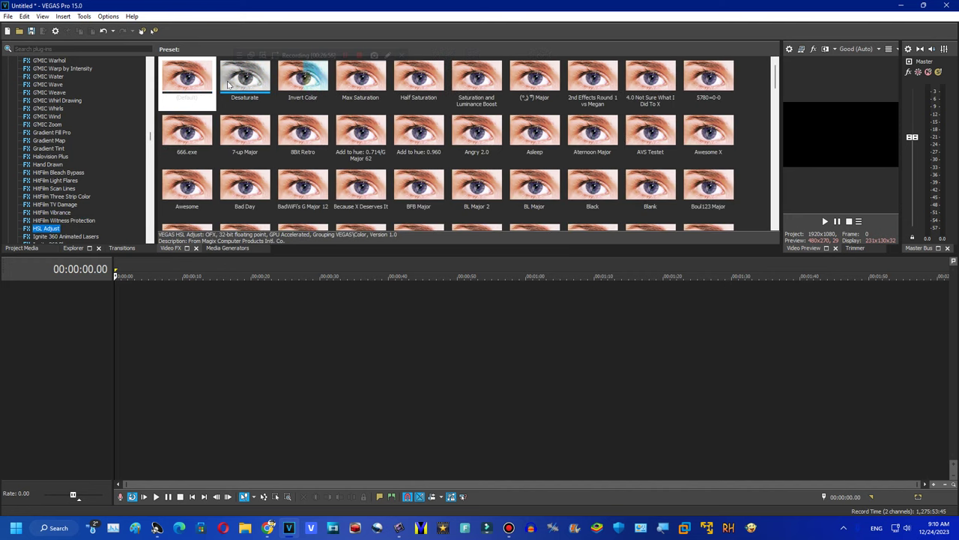
drag(241, 83, 854, 132)
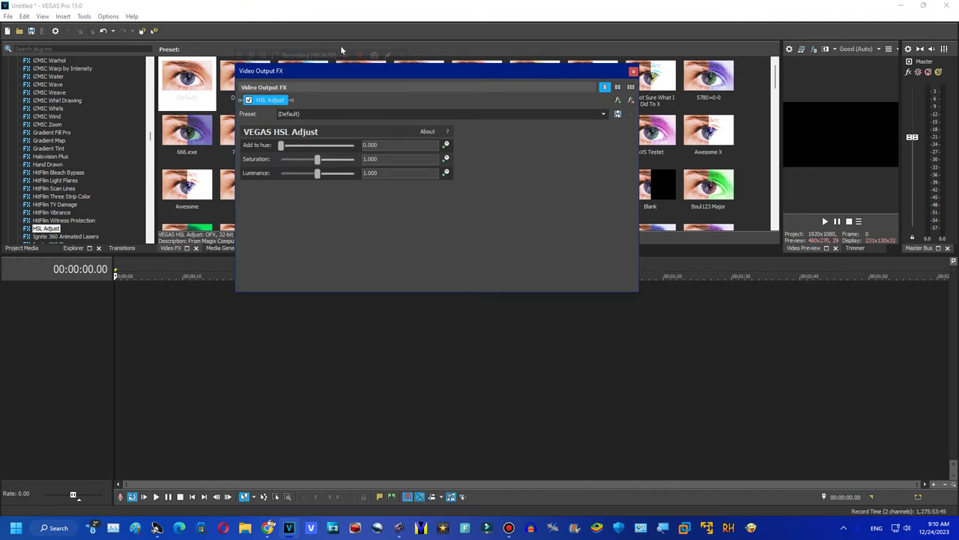
click(253, 59)
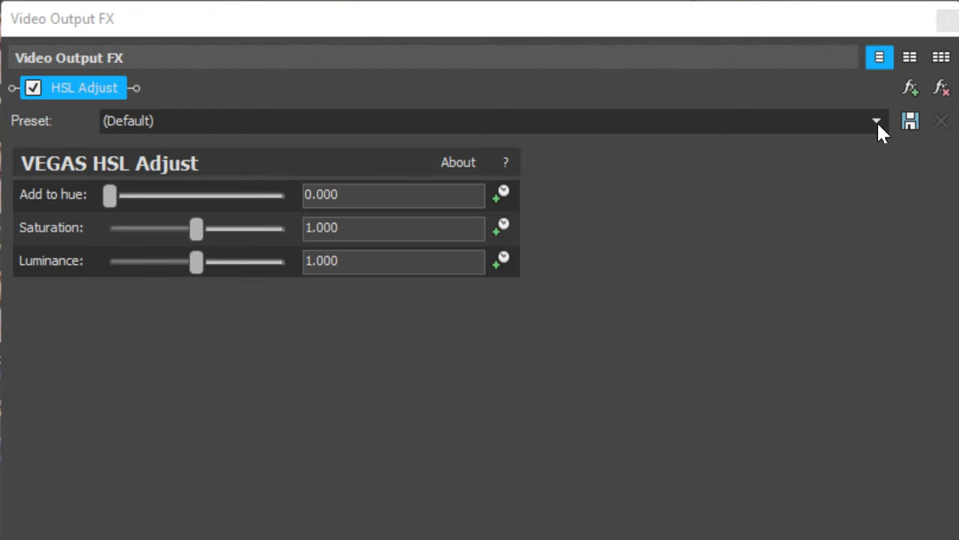
click(877, 121)
click(354, 238)
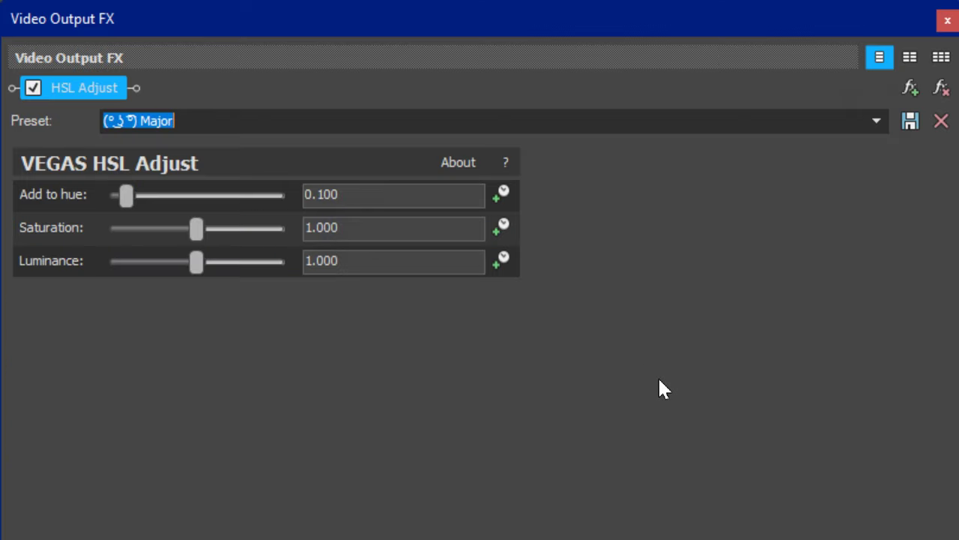
Step through the HSL Adjust presets one by one up to Hue 0.015, examining each one's hue, saturation and luminance values.
click(876, 121)
scroll(869, 300, down, 20)
key(Escape)
key(Down)
key(Down)
key(Down)
key(Down)
key(Down)
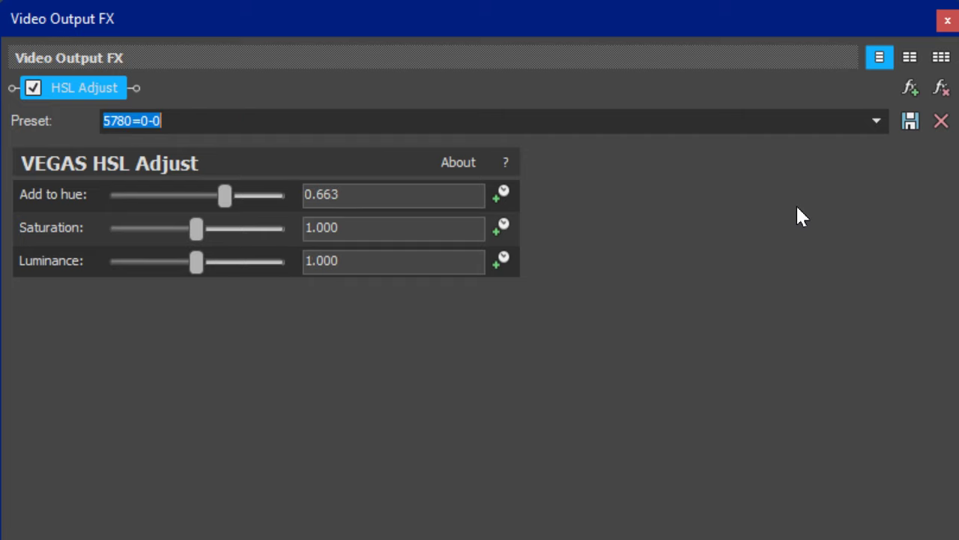
key(Down)
key(Down)
key(Down)
key(Down)
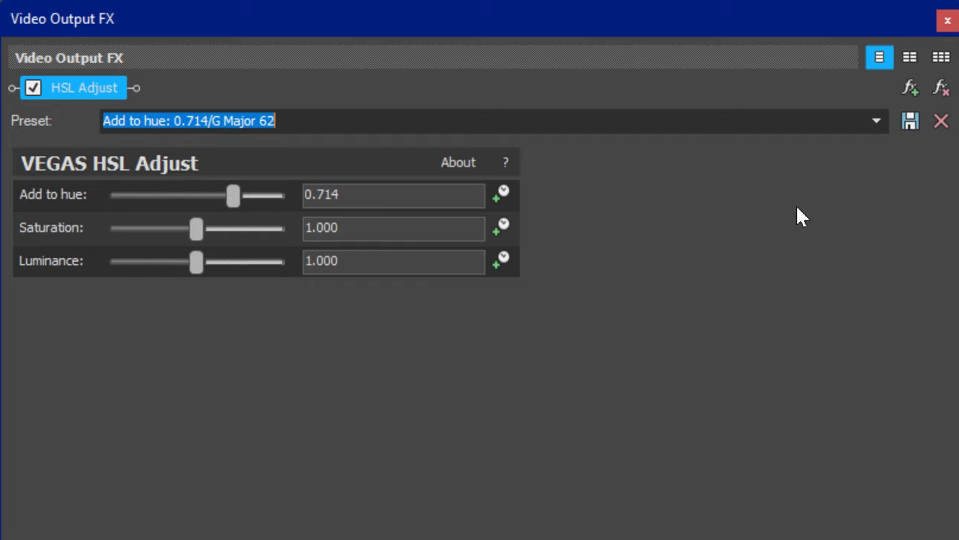
key(Down)
key(Down)
key(Down)
key(Down)
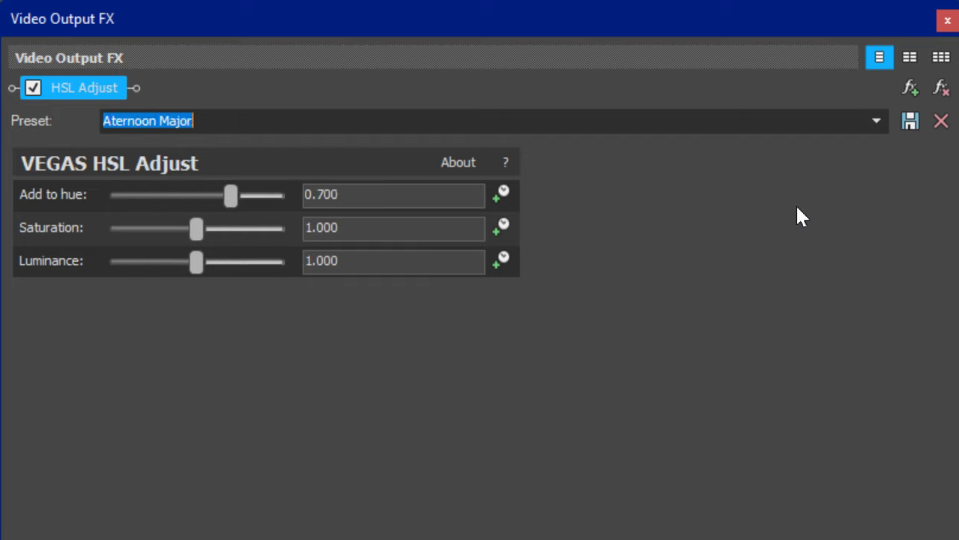
key(Down)
key(Down)
key(Down)
key(Down)
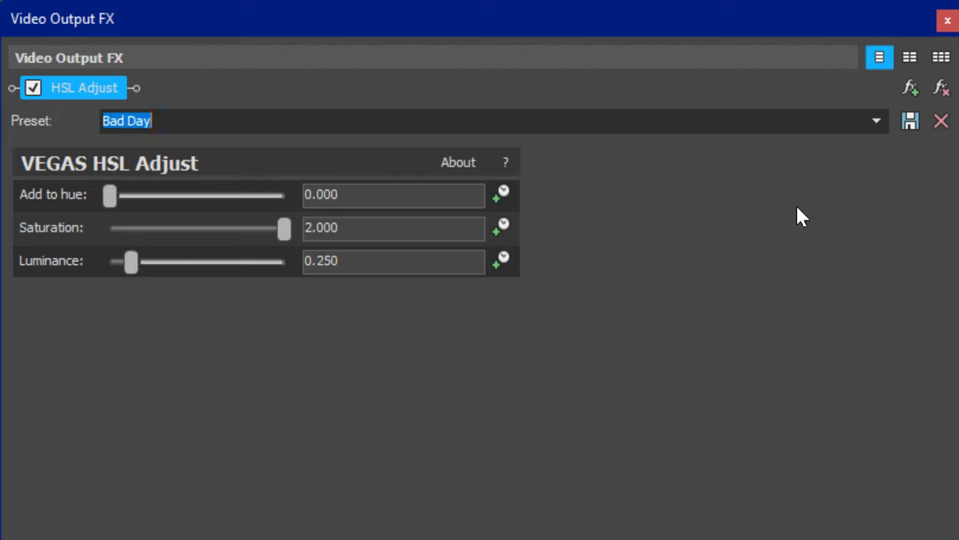
key(Down)
key(Down)
key(Down)
key(Down)
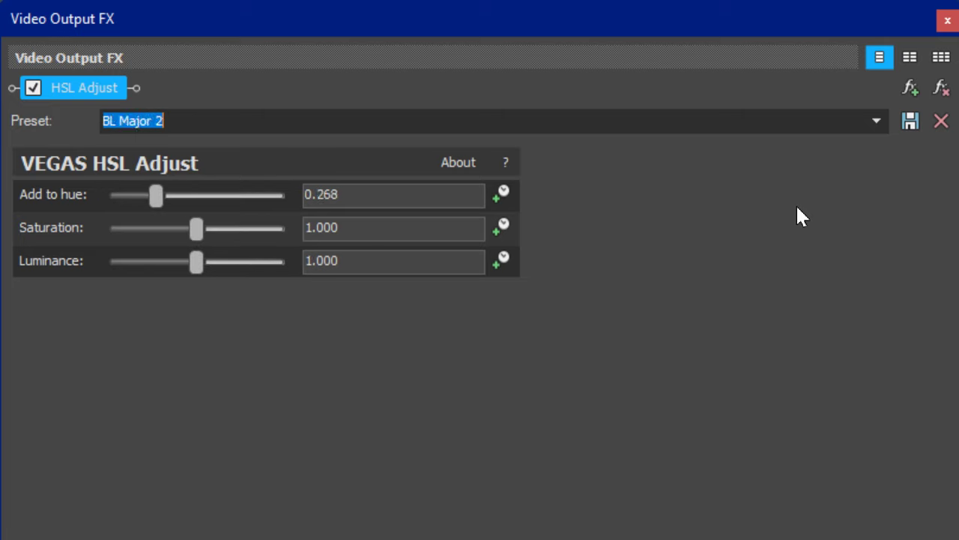
key(Down)
key(Down)
key(Down)
key(Down)
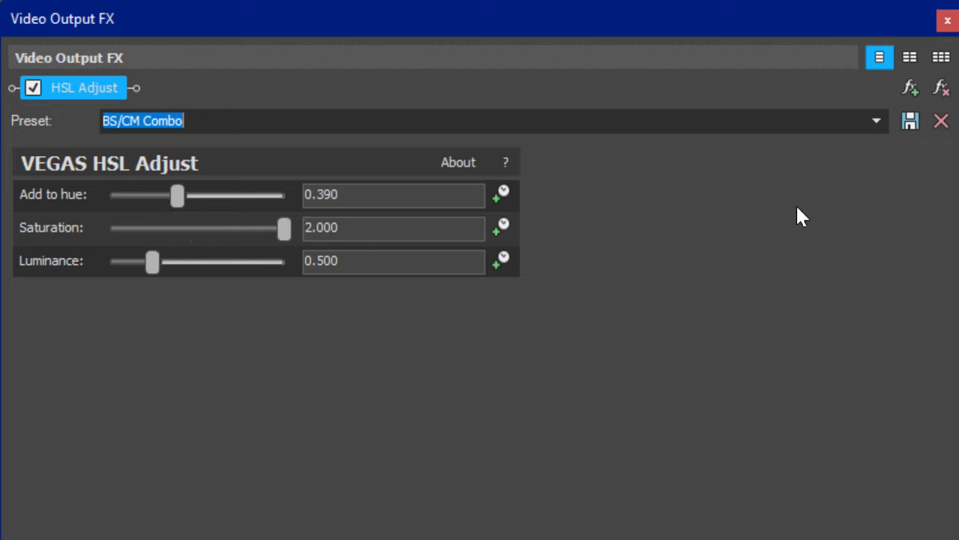
key(Down)
key(Down)
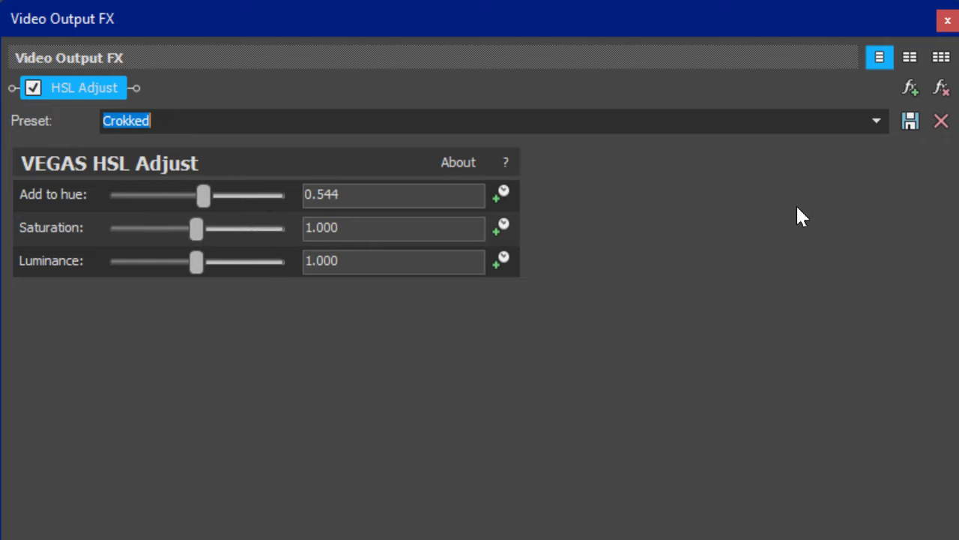
key(Down)
key(Down)
key(Down)
key(Down)
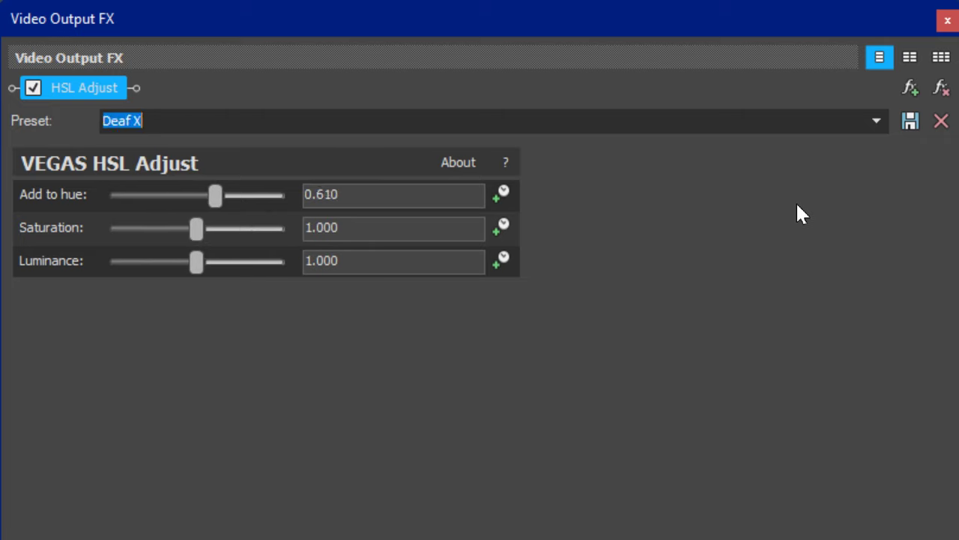
key(Down)
key(Down)
key(Down)
key(Down)
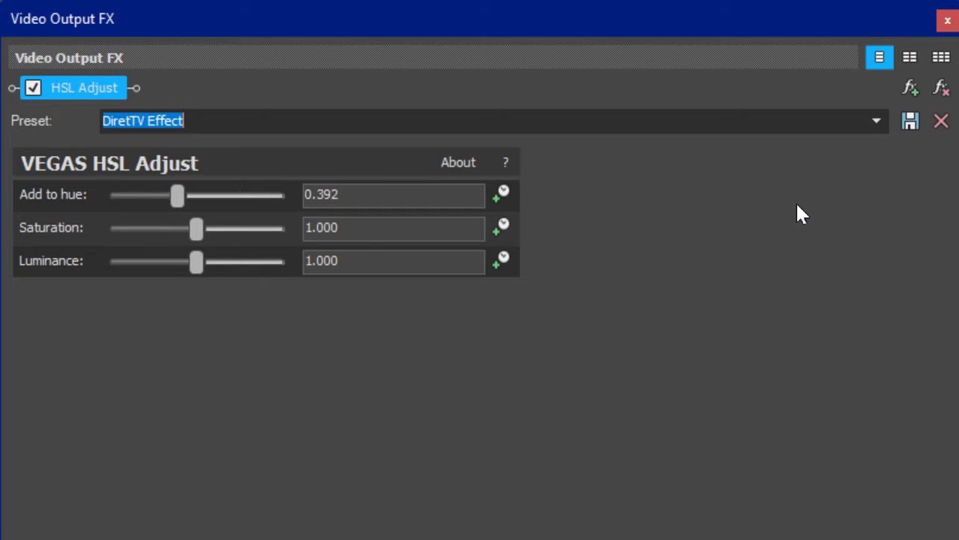
key(Down)
key(Down)
key(Down)
key(Down)
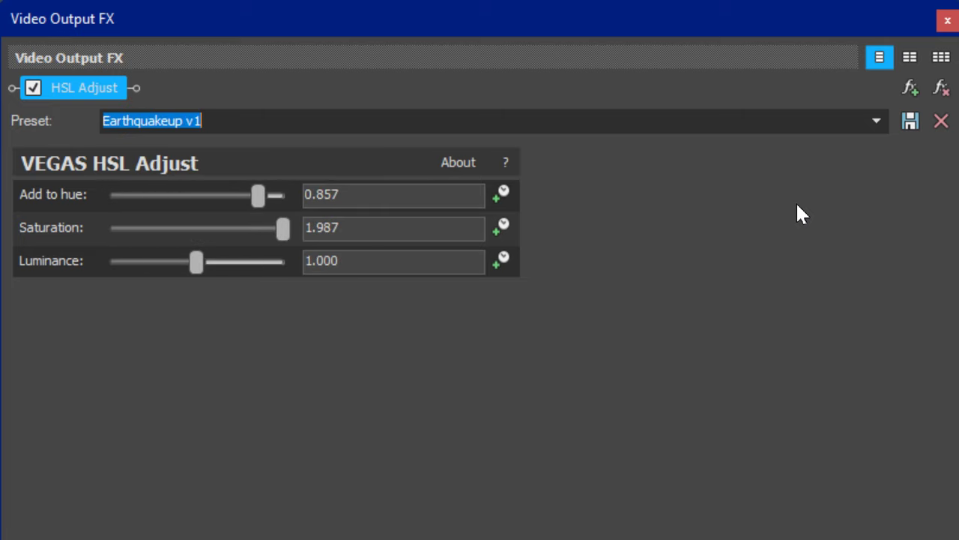
key(Down)
key(Down)
key(Down)
key(Down)
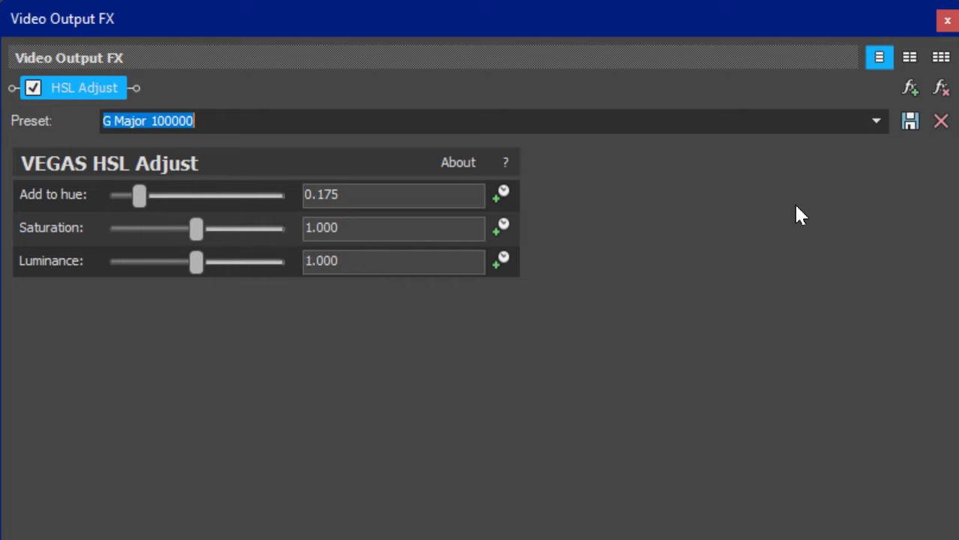
key(Down)
key(Down)
key(Down)
key(Down)
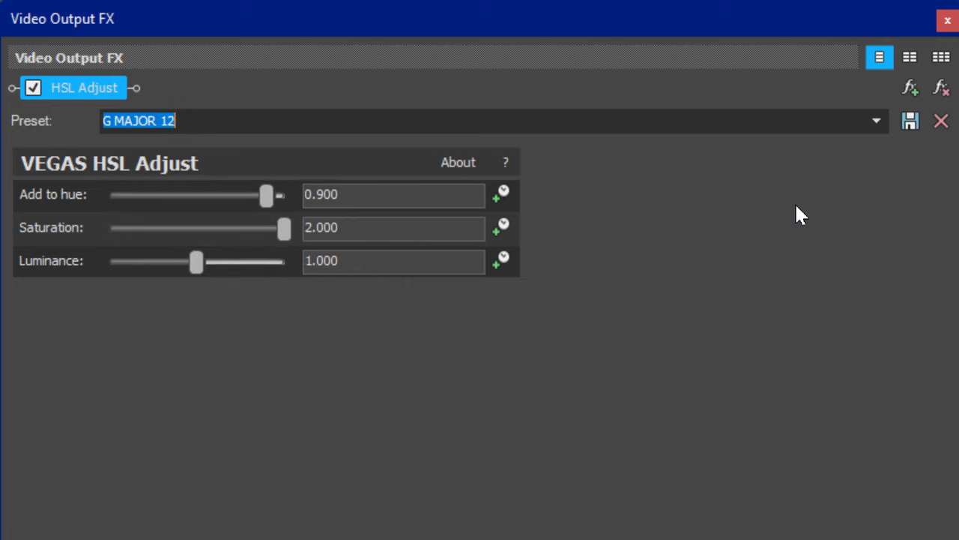
key(Down)
key(Down)
key(Down)
key(Down)
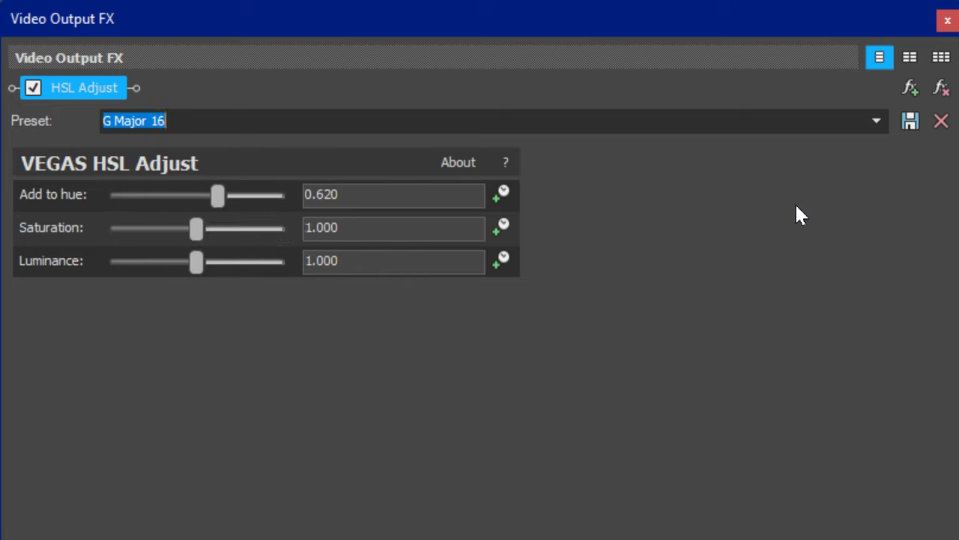
key(Down)
key(Down)
key(Down)
key(Down)
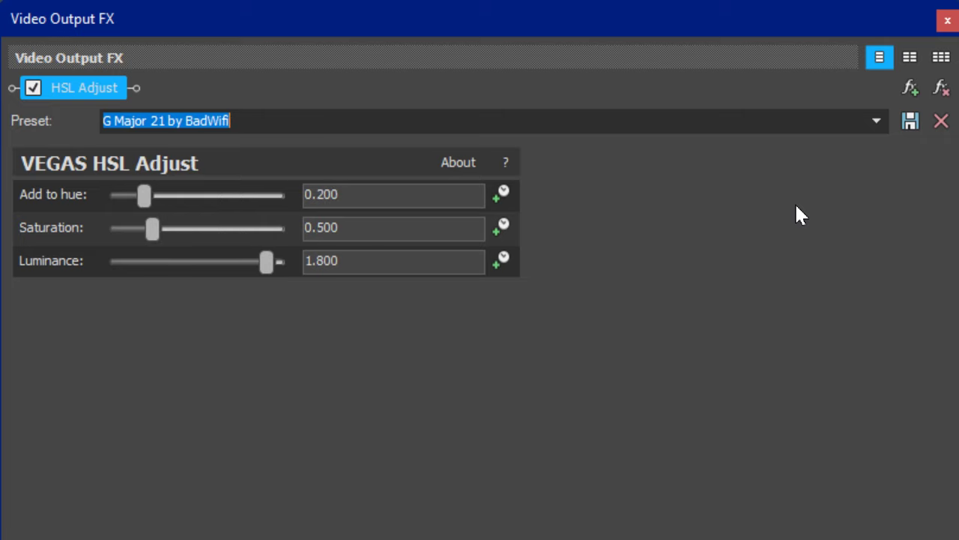
key(Down)
key(Down)
key(Down)
key(Down)
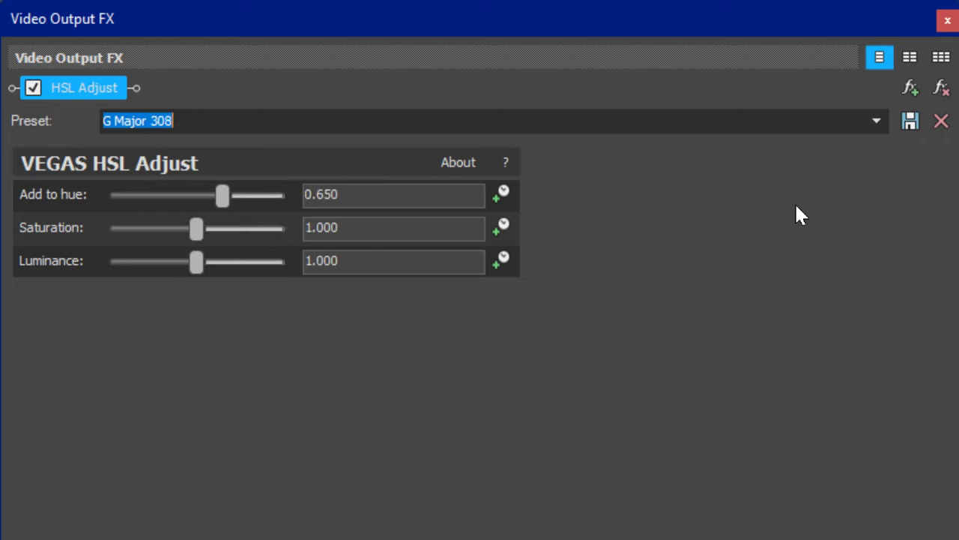
key(Down)
key(Down)
key(Down)
key(Down)
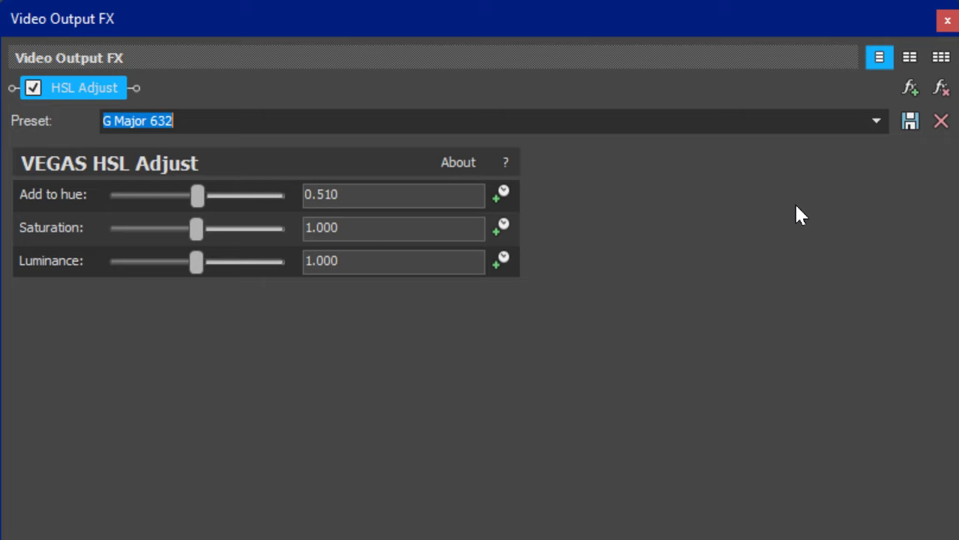
key(Down)
key(Down)
key(Down)
key(Down)
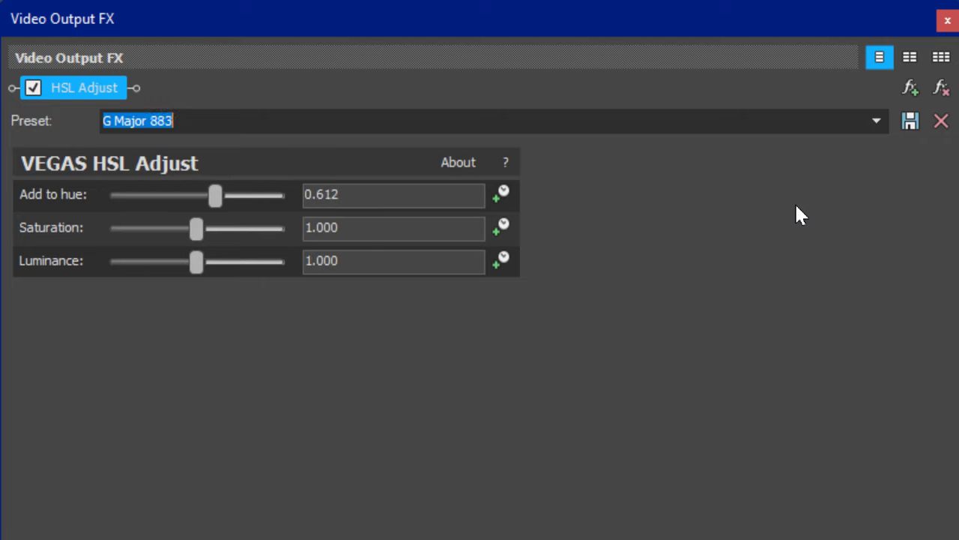
key(Down)
key(Down)
key(Down)
key(Down)
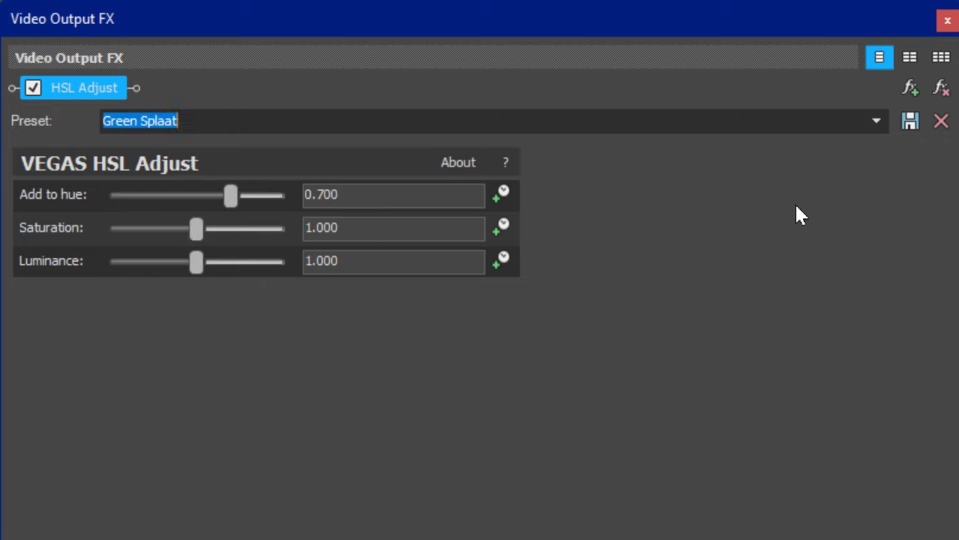
key(Down)
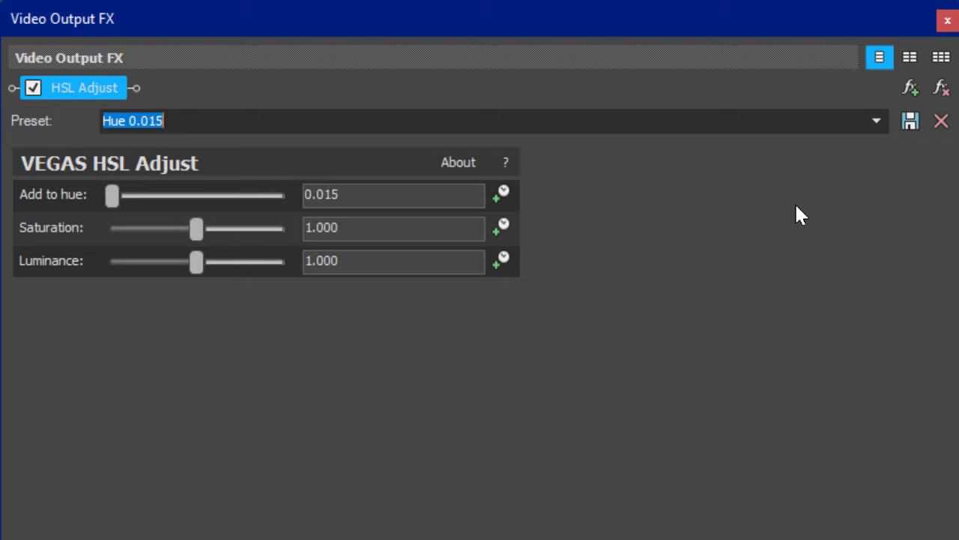
Step through the HSL Adjust hue presets from Hue 0.015 to Hue 0.932, examining each one's hue, saturation and luminance values.
key(Down)
key(Down)
key(Down)
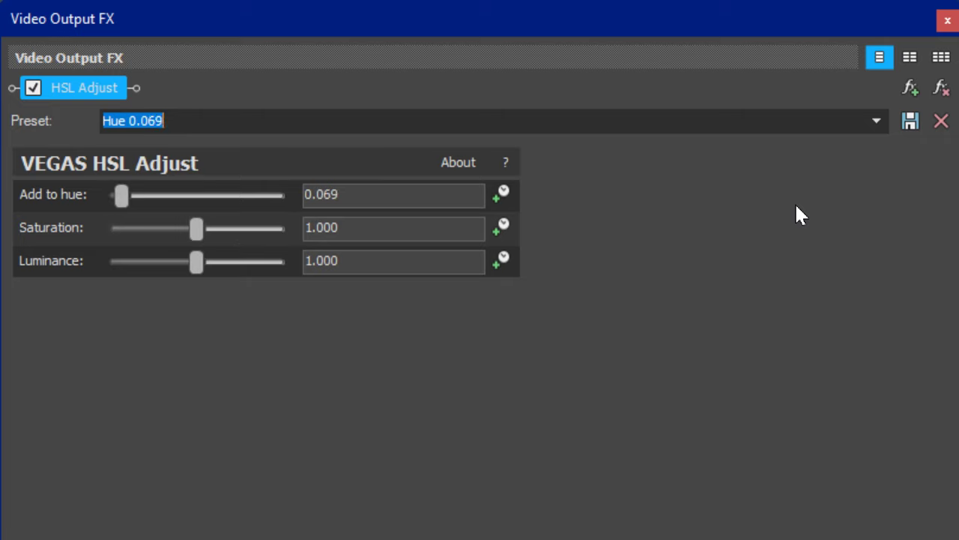
key(Down)
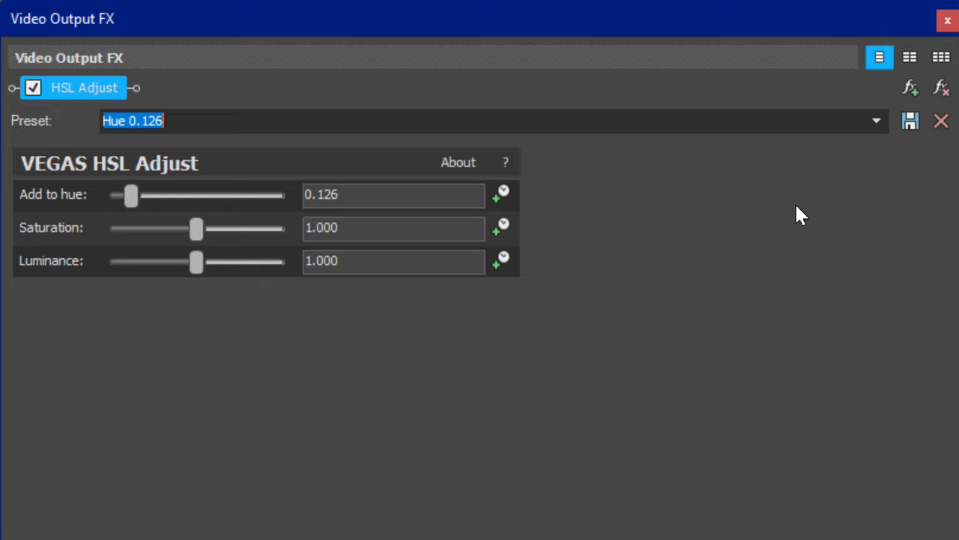
key(Down)
key(Down)
key(Down)
key(Down)
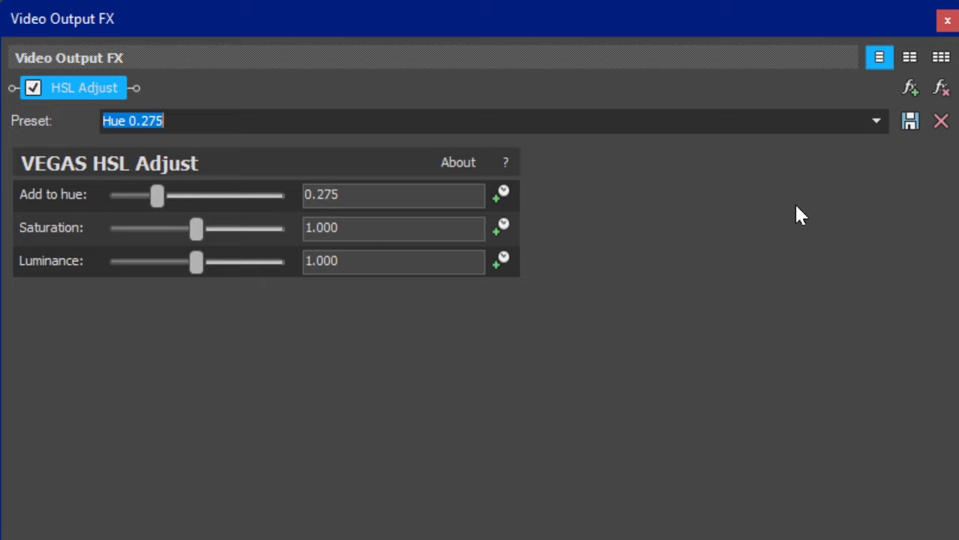
key(Down)
key(Down)
key(Down)
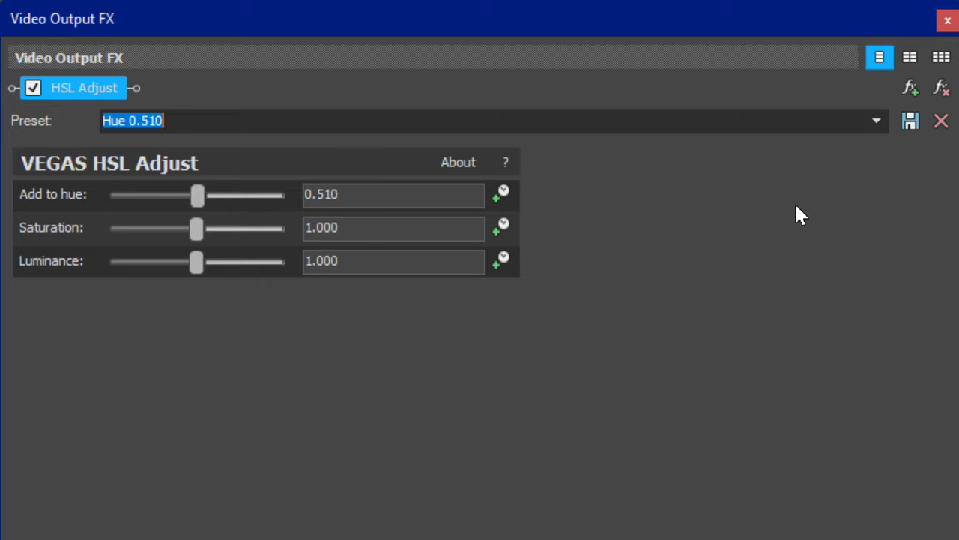
key(Down)
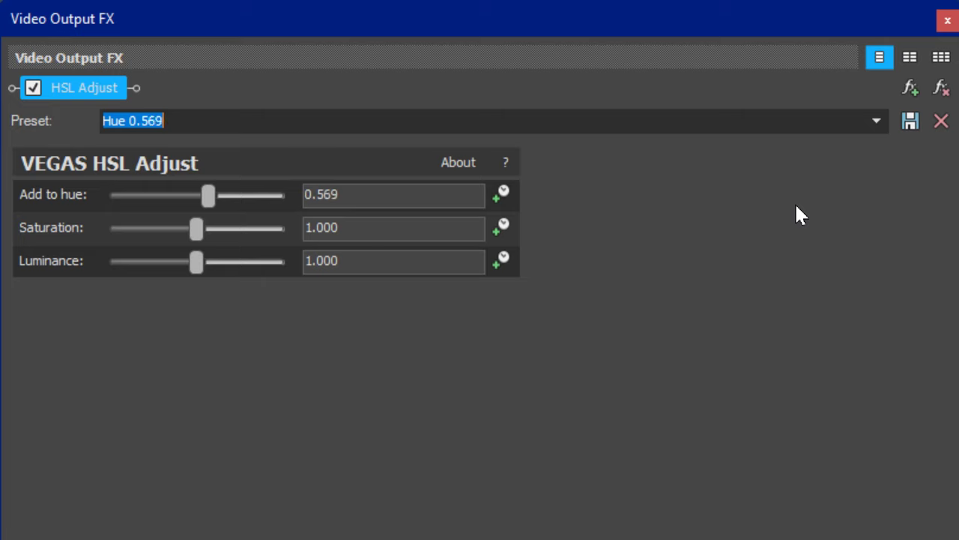
key(Down)
key(Down)
key(Down)
key(Down)
key(Down)
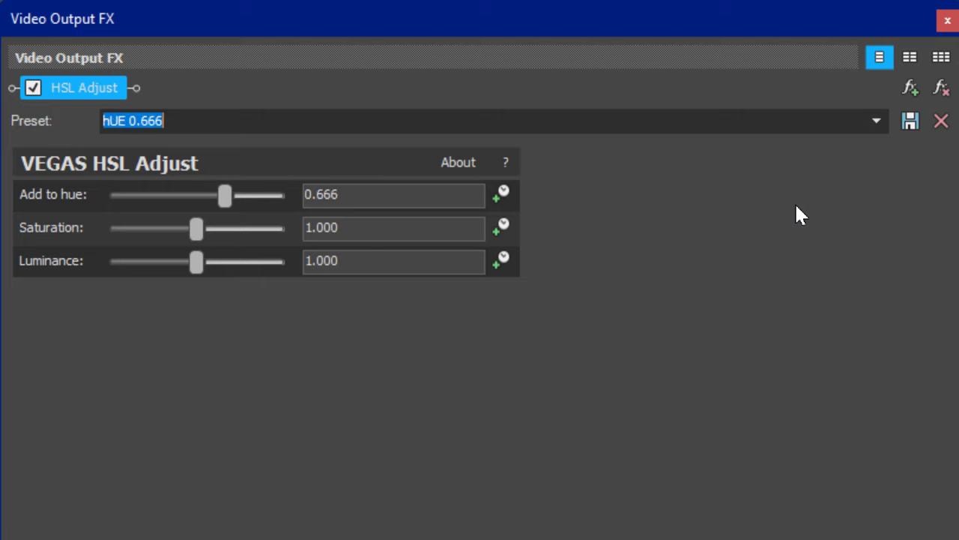
key(Down)
key(Down)
key(Down)
key(Down)
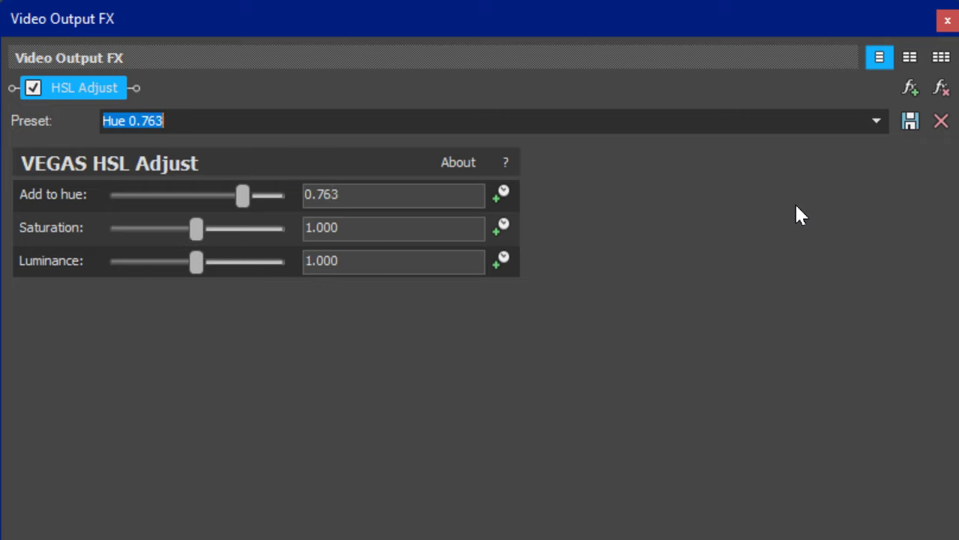
key(Down)
key(Down)
key(Down)
key(Down)
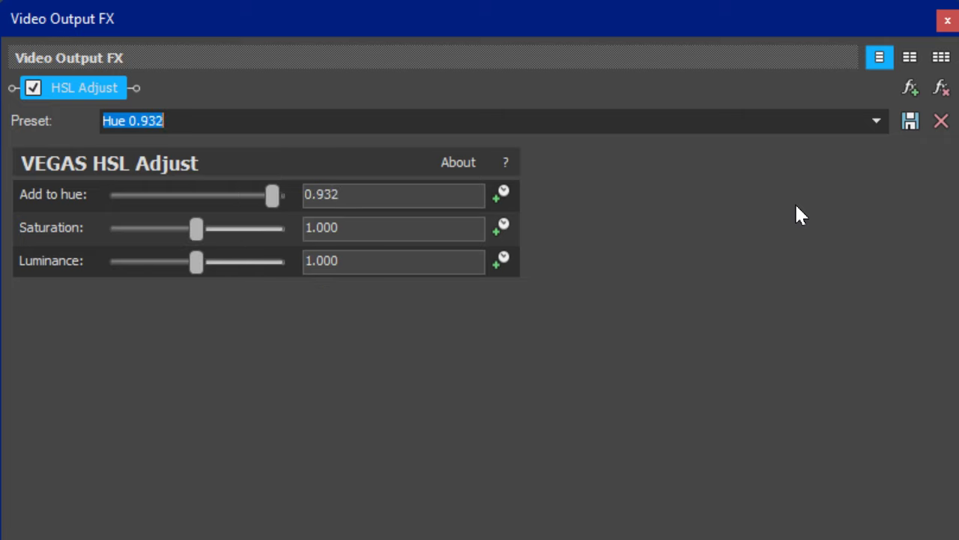
Step through the remaining HSL Adjust presets up to Y Major, examining the slider values of each, and close the effect window.
key(Down)
key(Down)
key(Down)
key(Down)
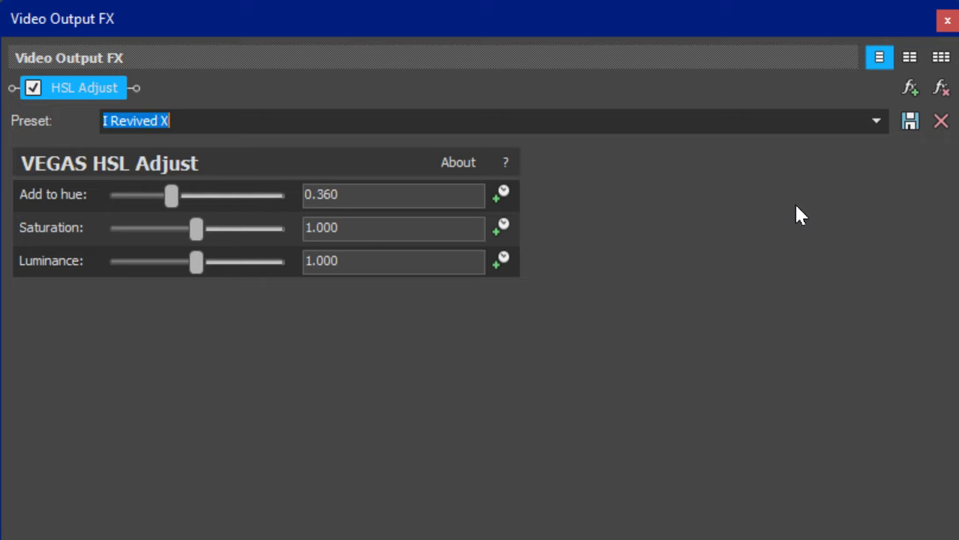
key(Down)
key(Down)
key(Down)
key(Down)
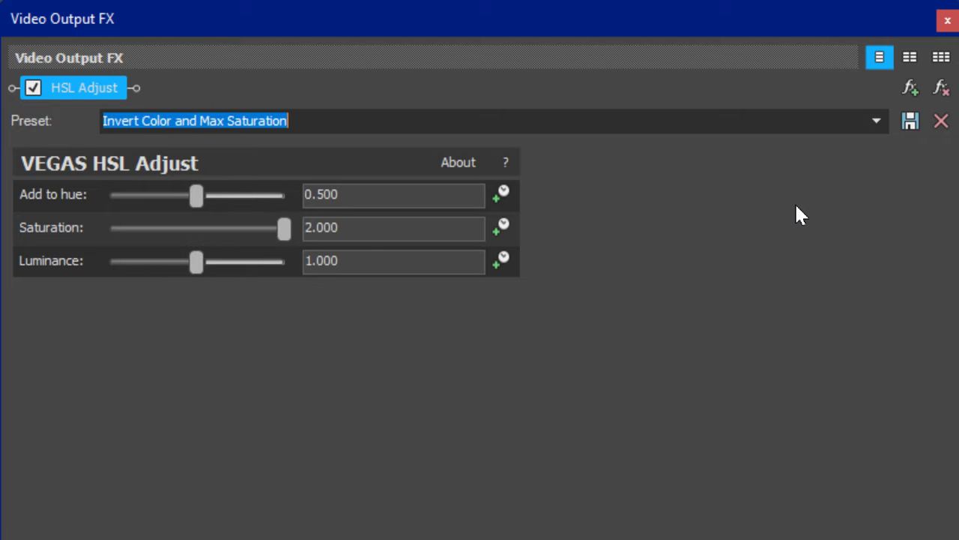
key(Down)
key(Down)
key(Down)
key(Down)
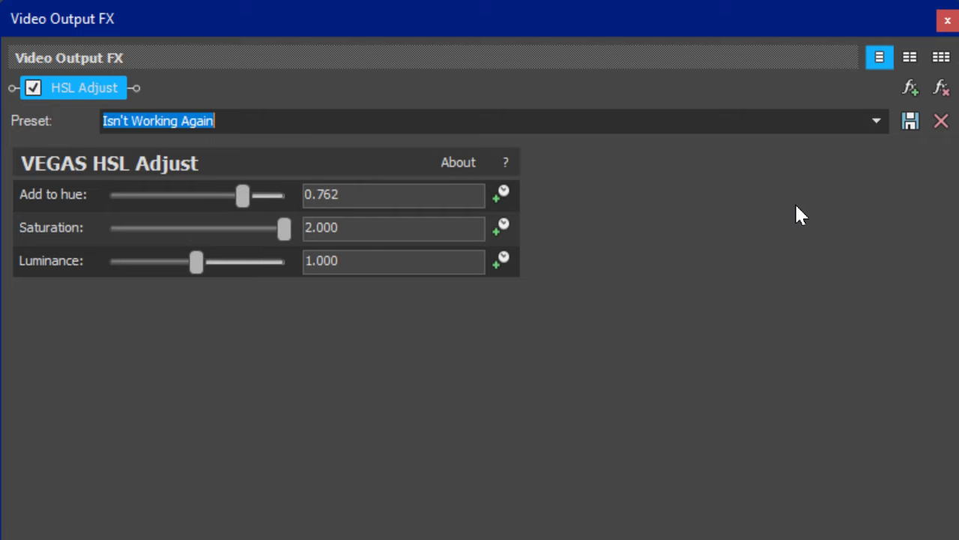
key(Down)
key(Down)
key(Down)
key(Down)
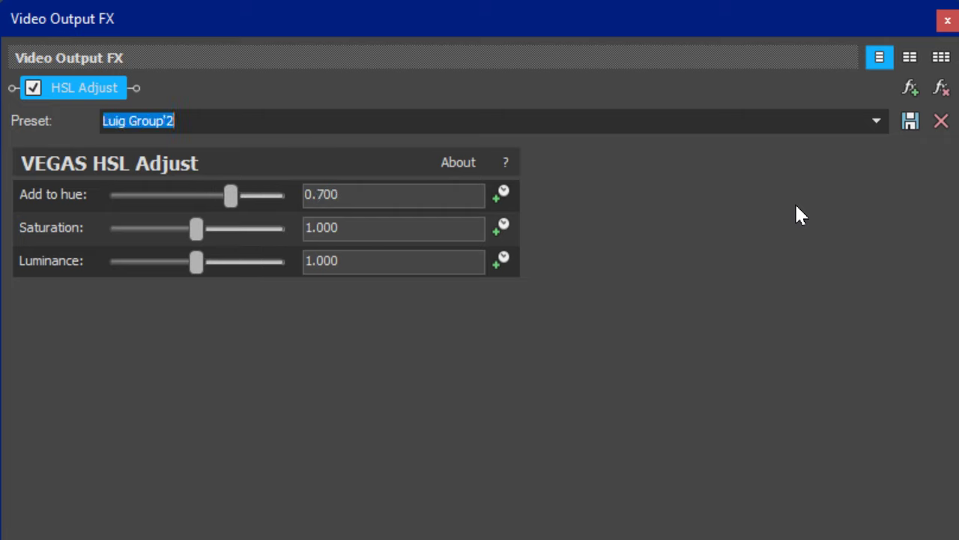
key(Down)
key(Down)
key(Down)
key(Down)
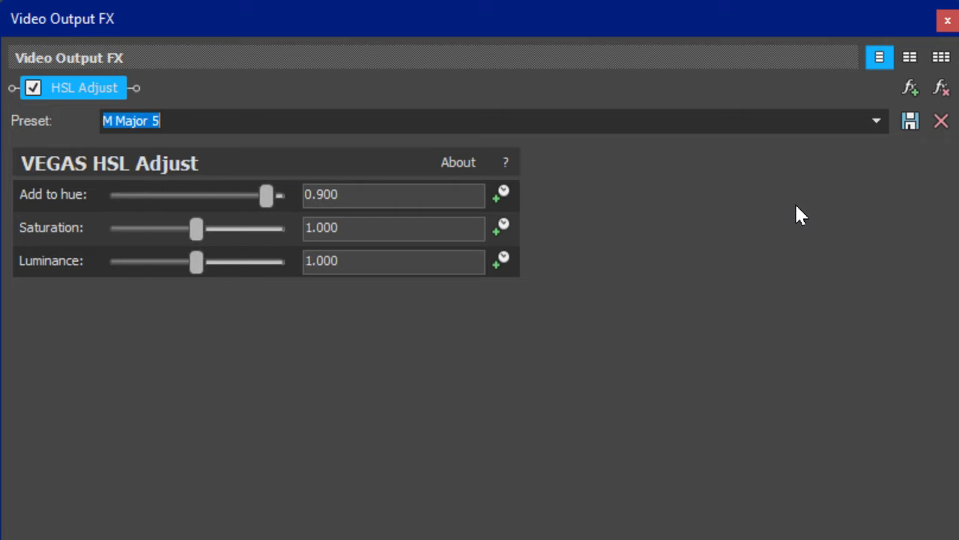
key(Down)
key(Down)
key(Down)
key(Down)
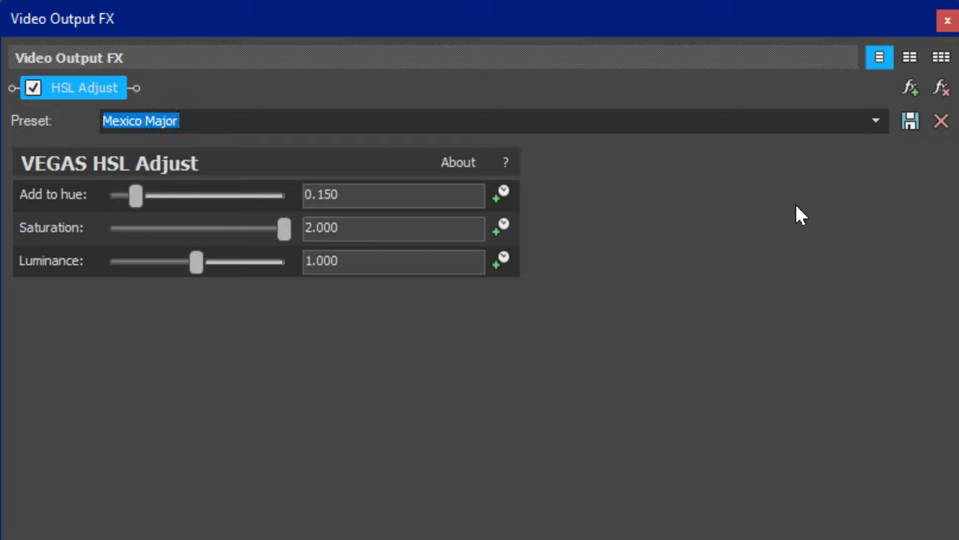
key(Down)
key(Down)
key(Down)
key(Down)
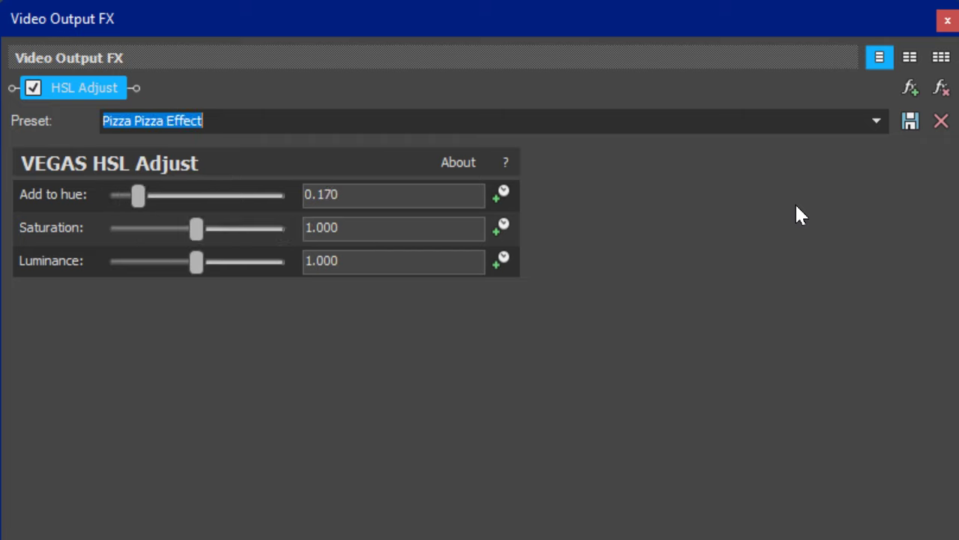
key(Down)
key(Down)
key(Down)
key(Down)
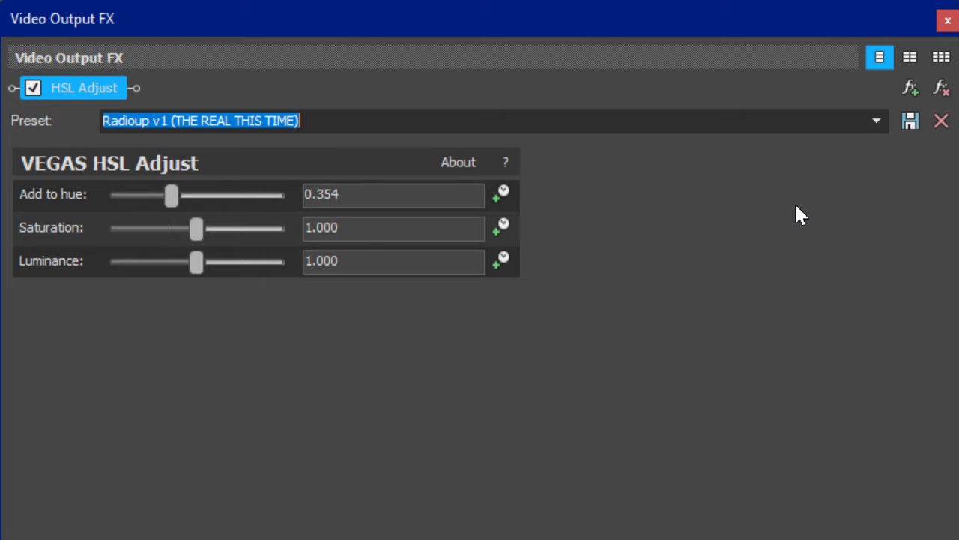
key(Down)
key(Down)
key(Down)
key(Down)
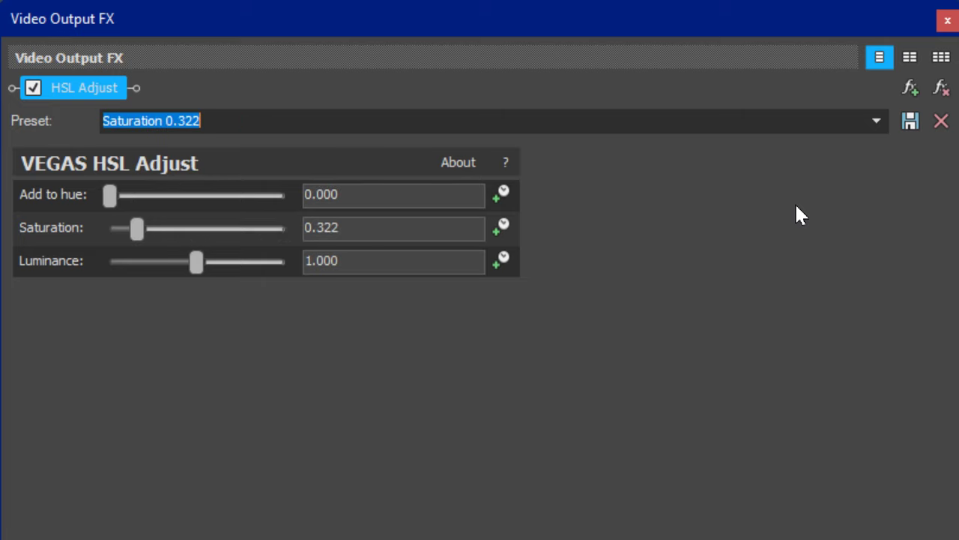
key(Down)
key(Down)
key(Down)
key(Down)
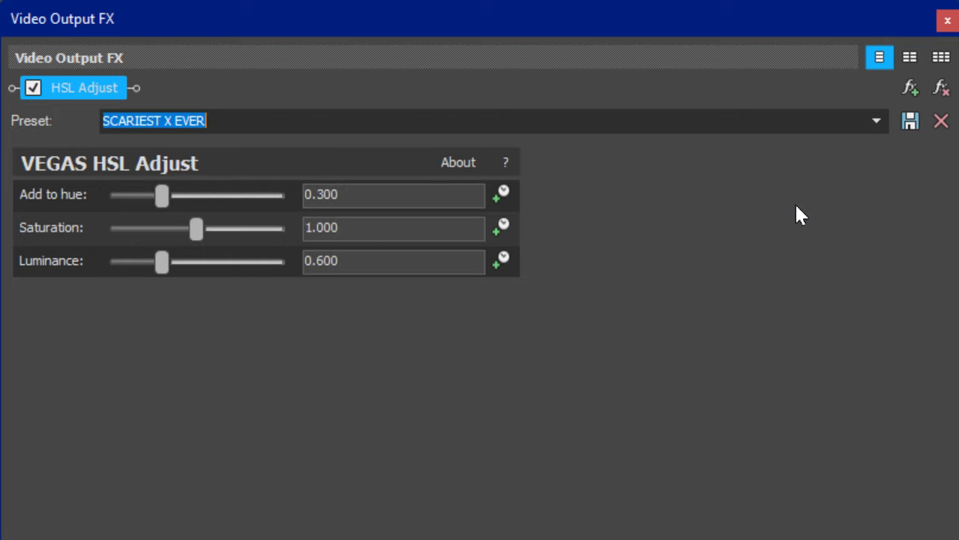
key(Down)
key(Down)
key(Down)
key(Down)
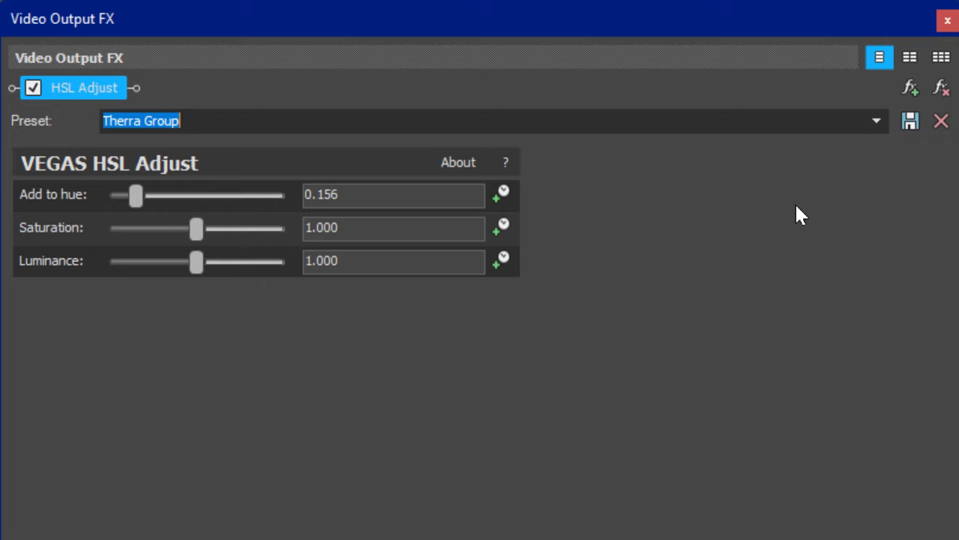
key(Down)
key(Down)
key(Down)
key(Down)
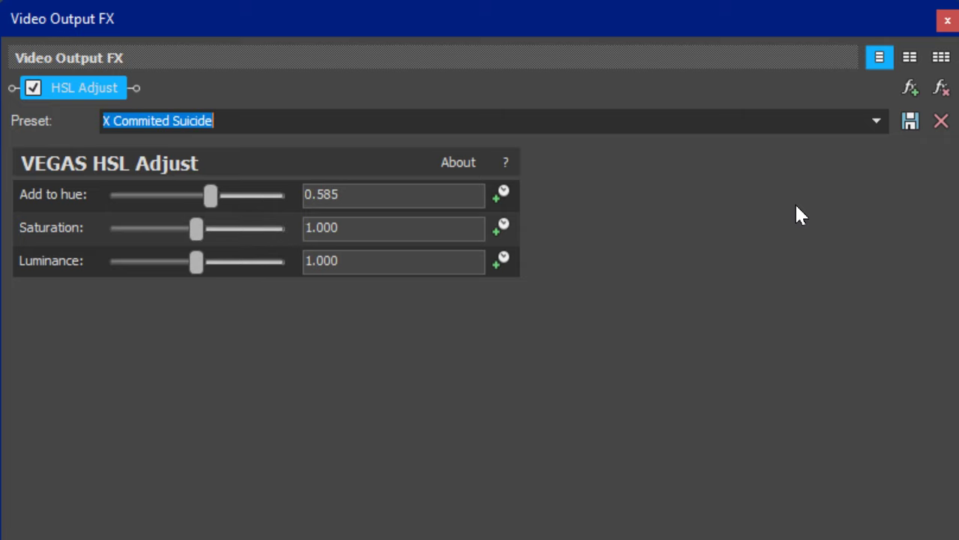
key(Down)
key(Down)
key(Down)
key(Down)
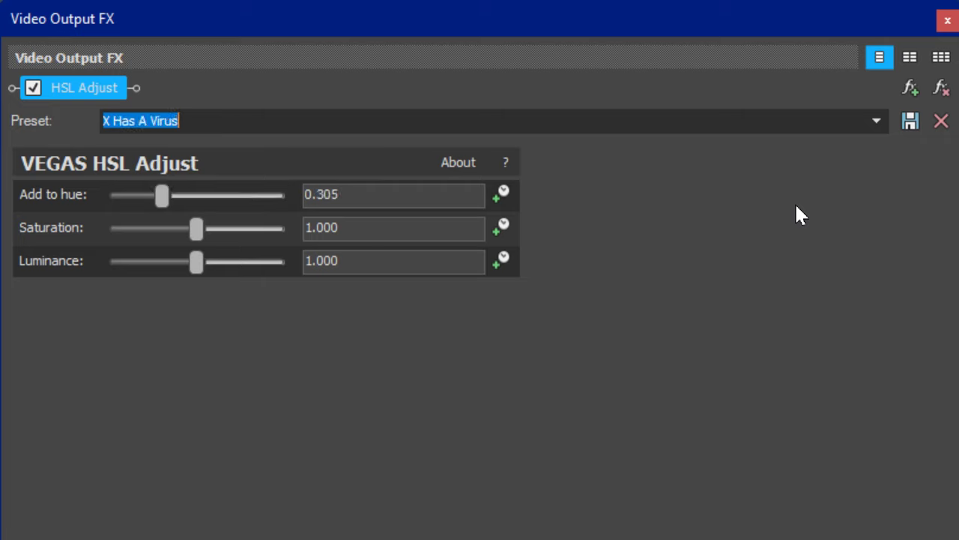
key(Down)
key(Down)
key(Down)
key(Down)
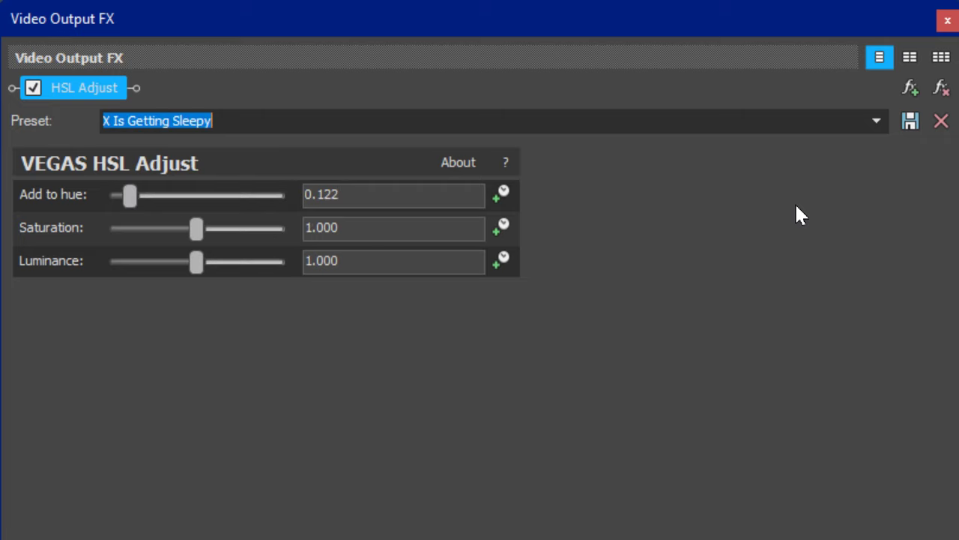
key(Down)
key(Down)
key(Down)
key(Down)
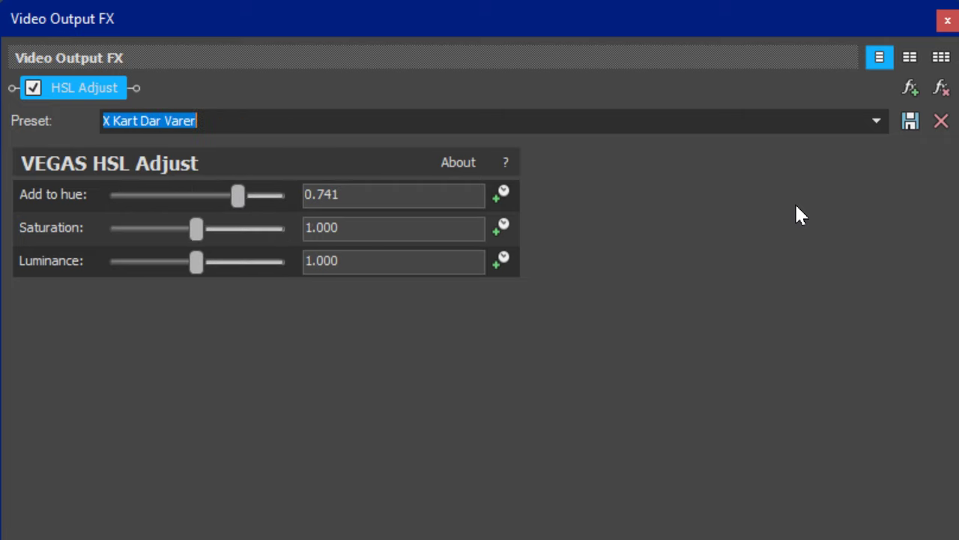
key(Down)
key(Down)
key(Down)
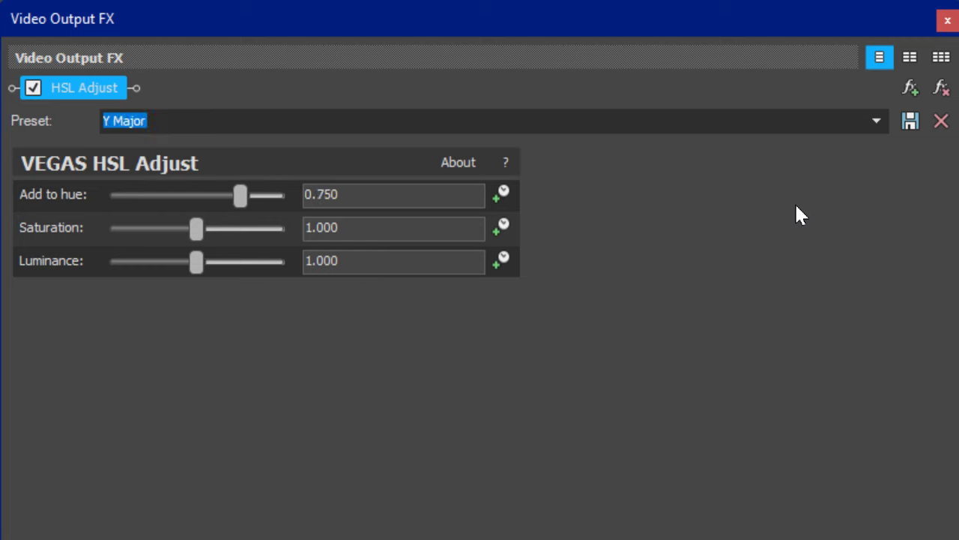
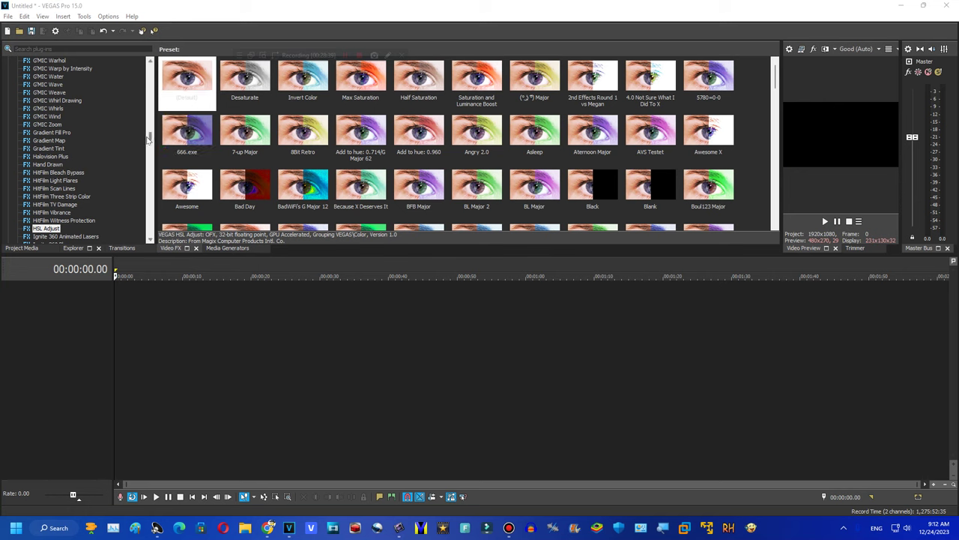
Show the Ignite 360 Twirl presets and select AVS Twirl (Inaccurate to me).
drag(150, 135, 150, 136)
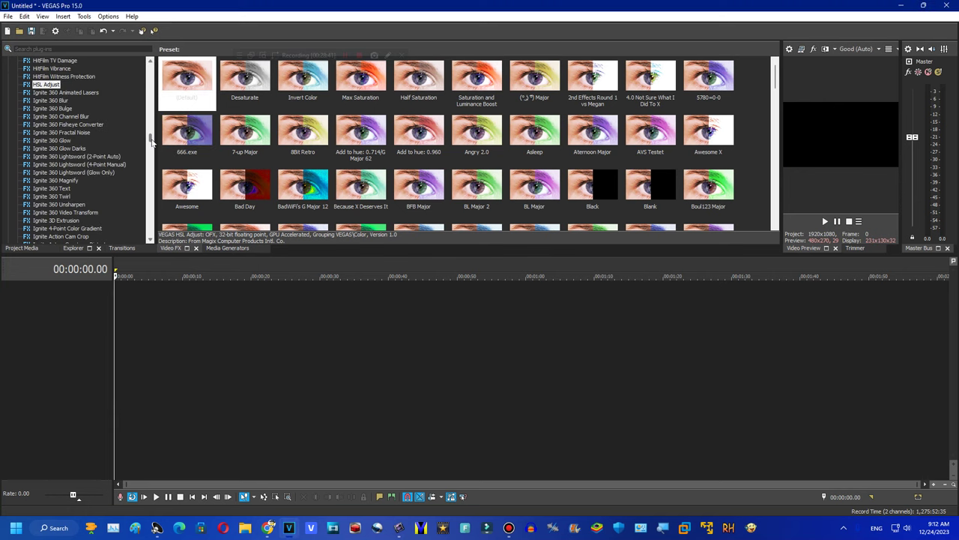
click(52, 196)
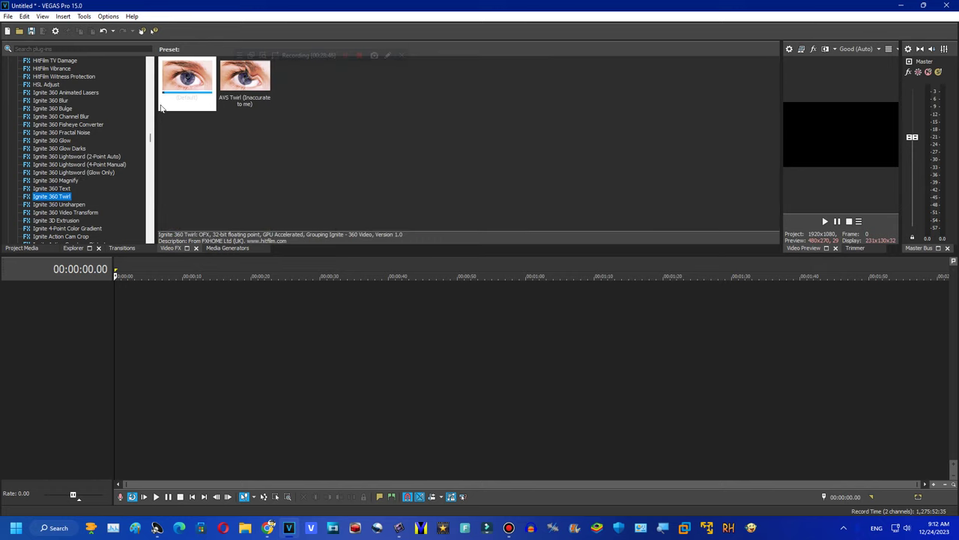
click(229, 96)
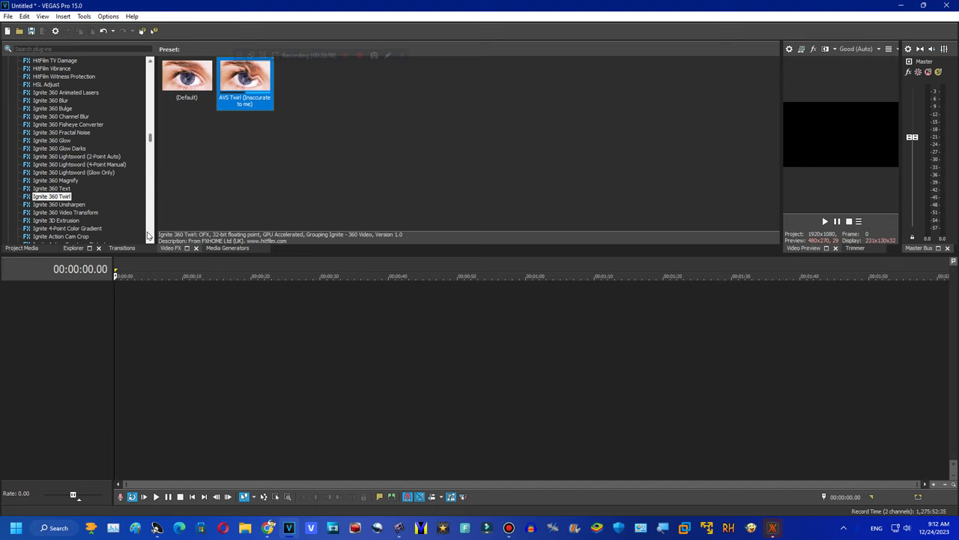
Apply the Blind preset of Ignite Bulge to the video output to view its settings.
scroll(147, 236, down, 4)
scroll(149, 239, down, 5)
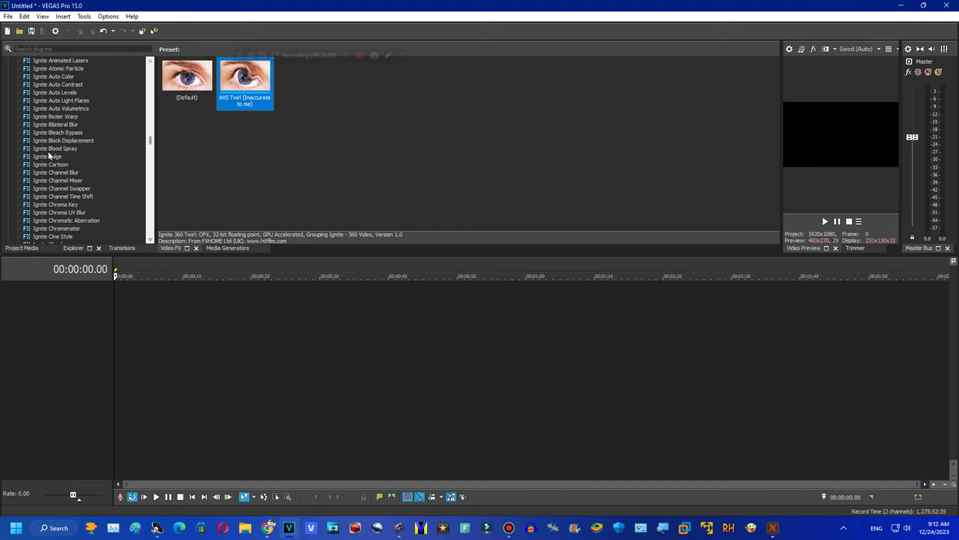
click(49, 155)
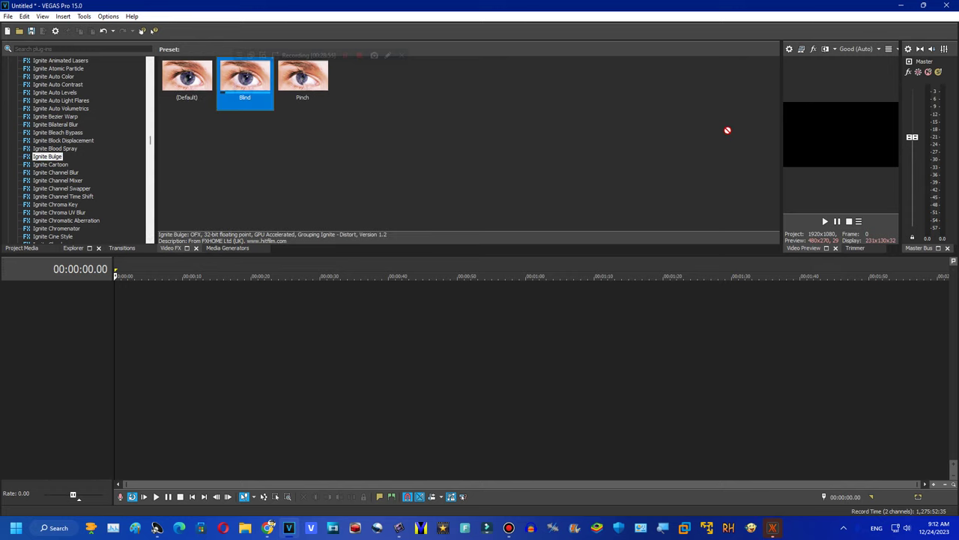
drag(727, 130, 805, 133)
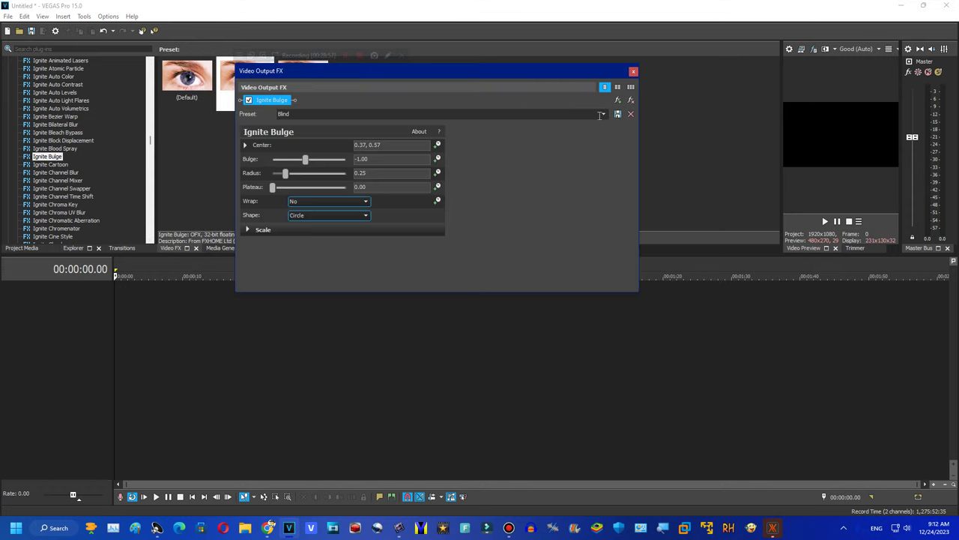
Load the Pinch preset of Ignite Bulge, and remove the effect from the video output.
click(602, 115)
click(478, 136)
click(631, 101)
Apply Ignite Cartoon's G Major 18 (Cartoon variant) preset to the video output, examine its edge and fill settings, and load the Normal preset.
click(50, 164)
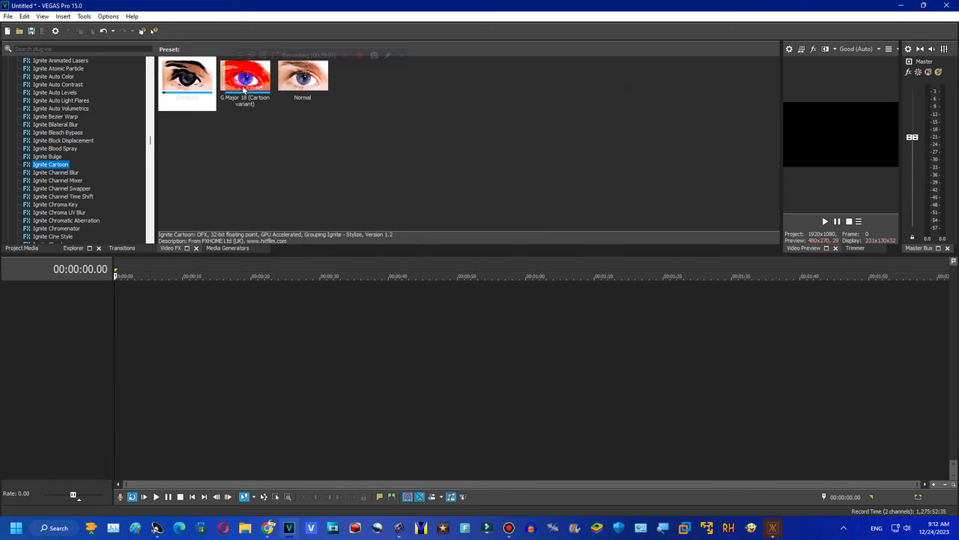
drag(244, 89, 834, 169)
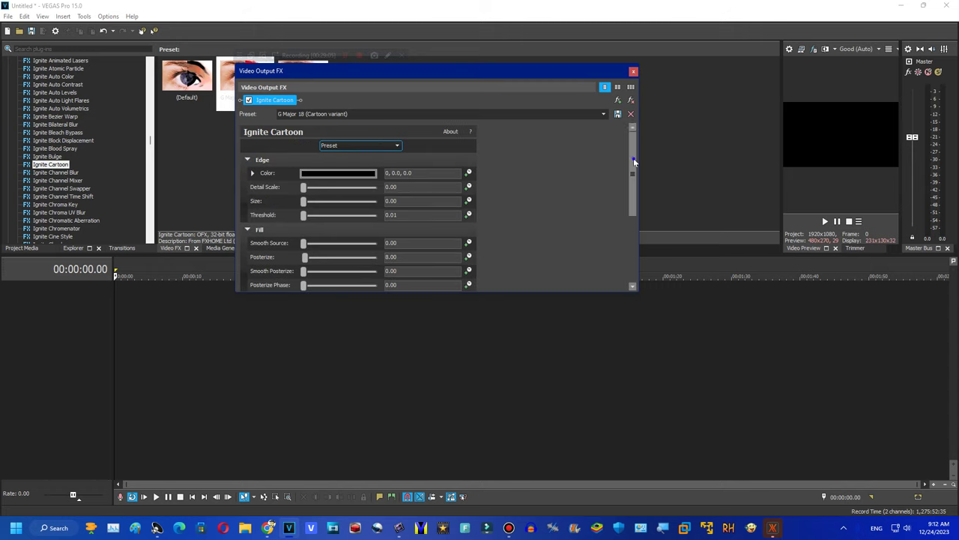
drag(633, 161, 630, 267)
click(605, 114)
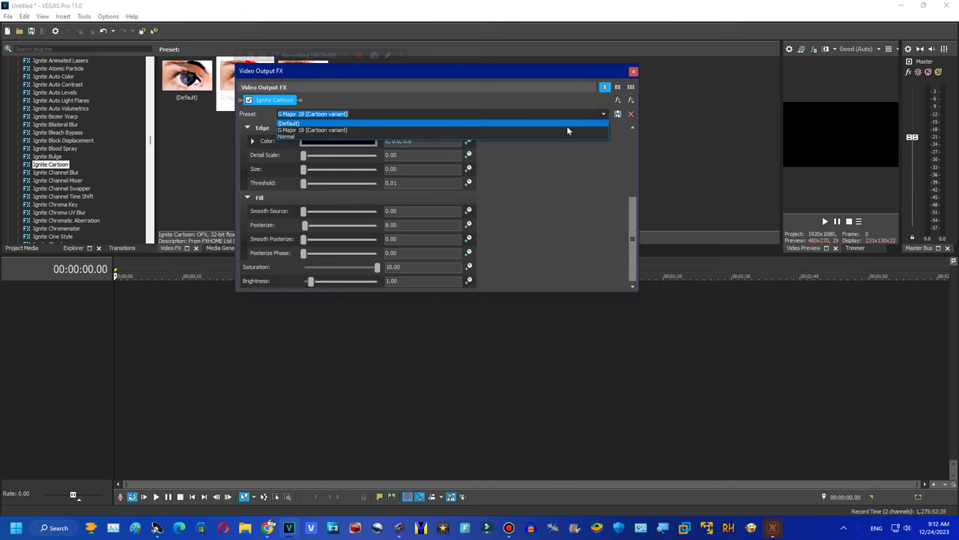
click(558, 135)
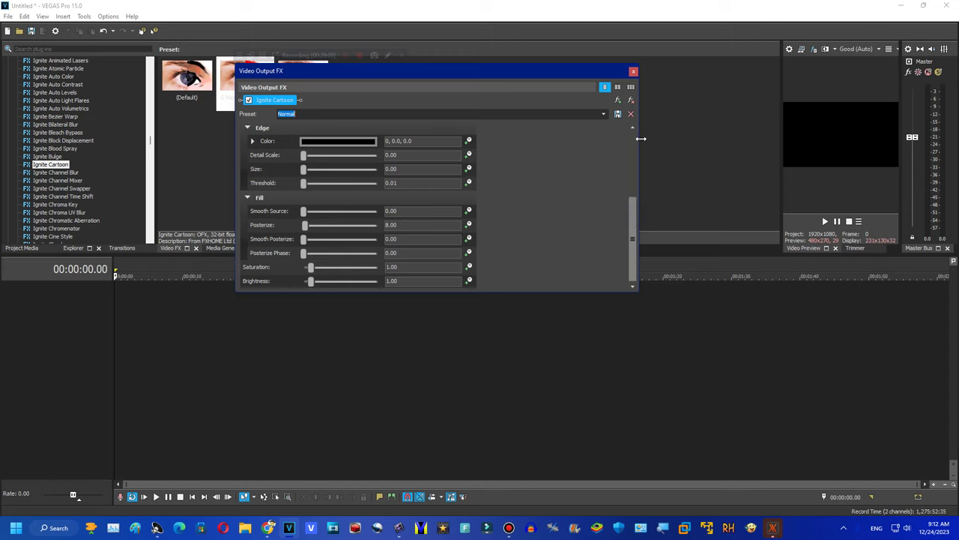
Remove Ignite Cartoon from the video output and apply Ignite Channel Mixer's RGB to BGR preset in its place.
click(631, 99)
click(57, 181)
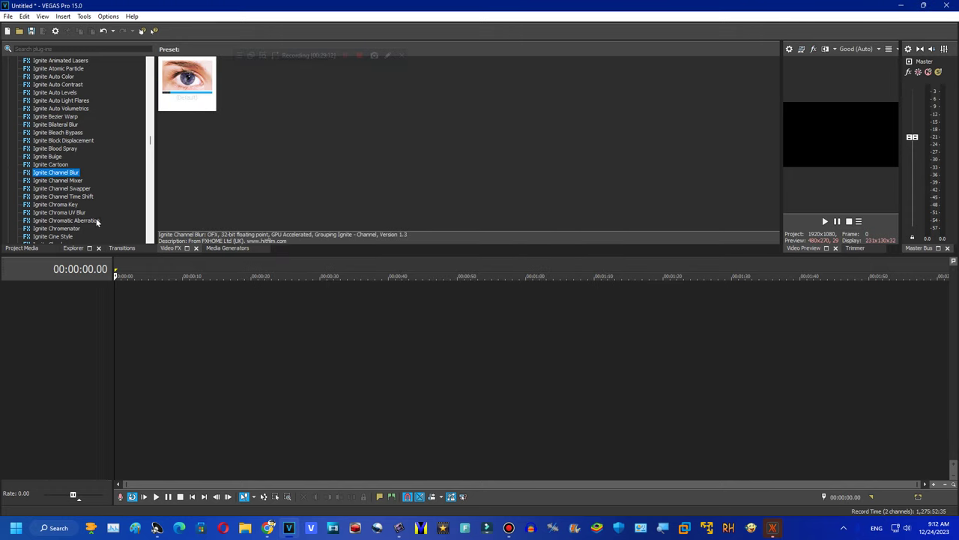
drag(245, 75, 855, 159)
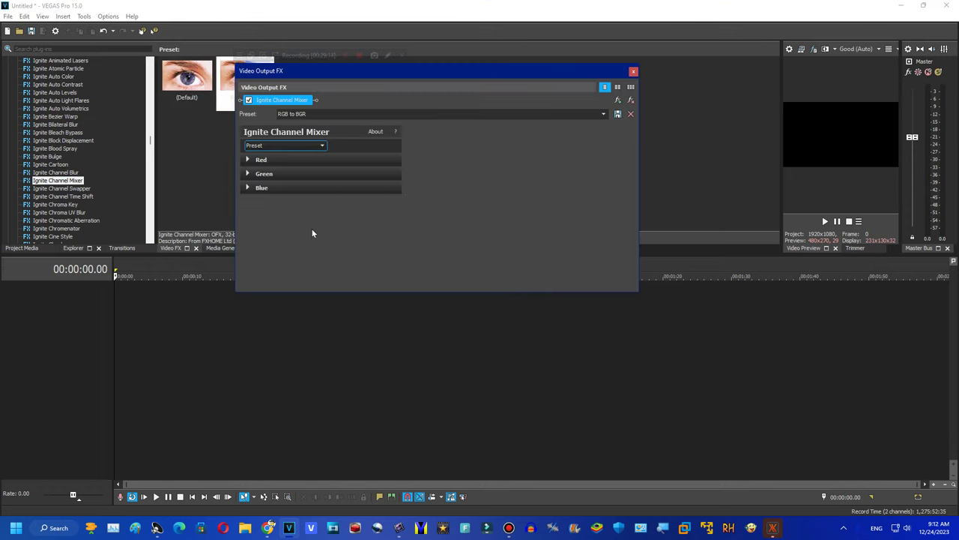
Expand and examine the red, green and blue settings of the RGB to BGR preset, and close the effect window.
click(254, 187)
click(253, 173)
click(255, 159)
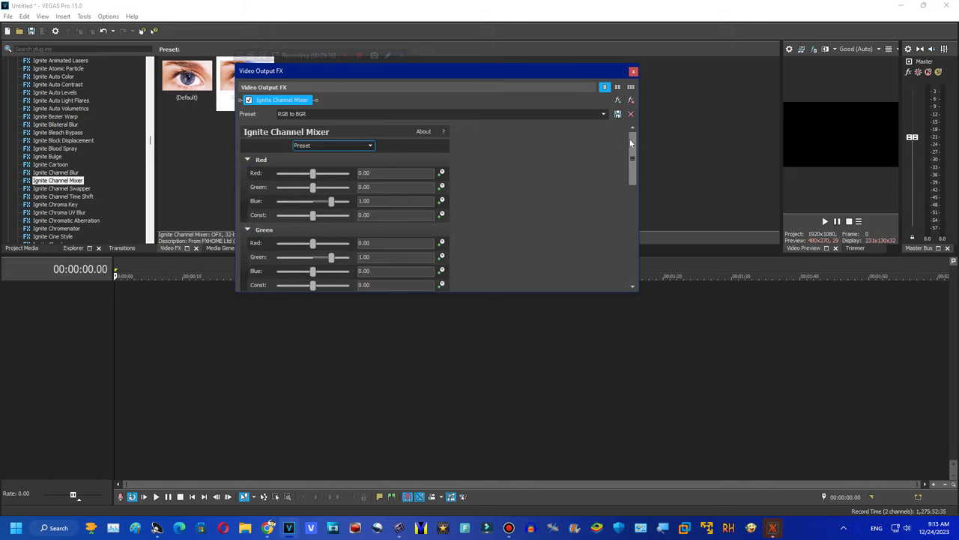
drag(631, 154, 617, 270)
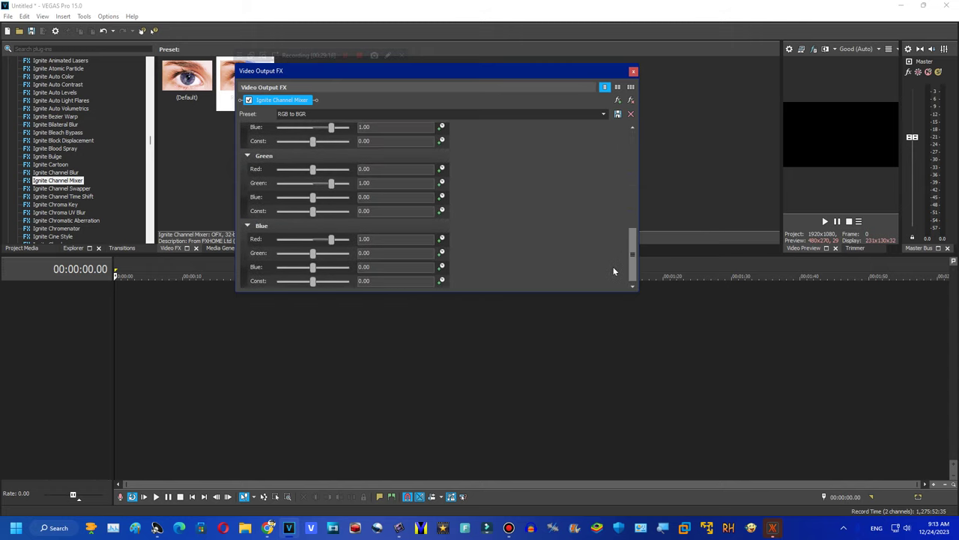
click(633, 71)
Look through the presets of the Ignite video effects from Channel Swapper to Color Difference Key for custom ones.
click(60, 188)
click(64, 196)
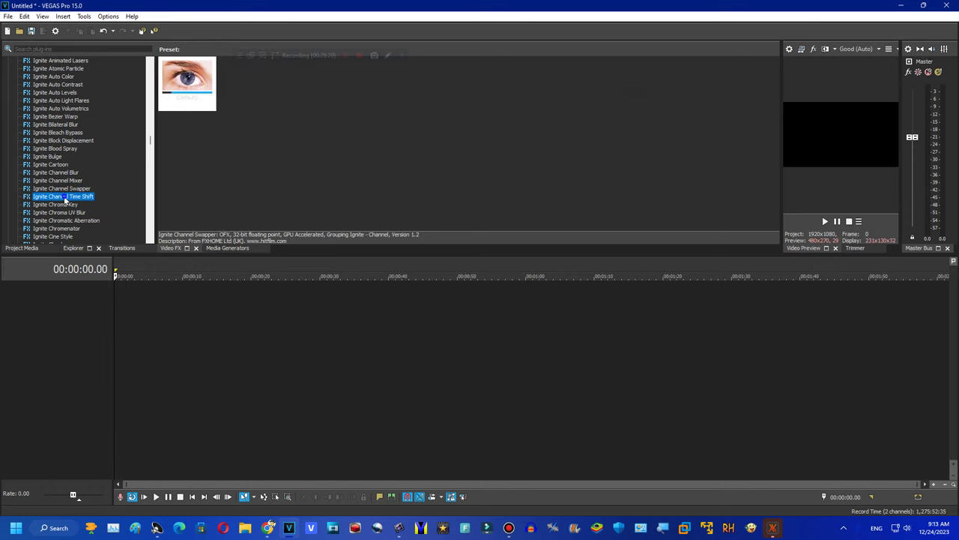
click(64, 205)
click(63, 213)
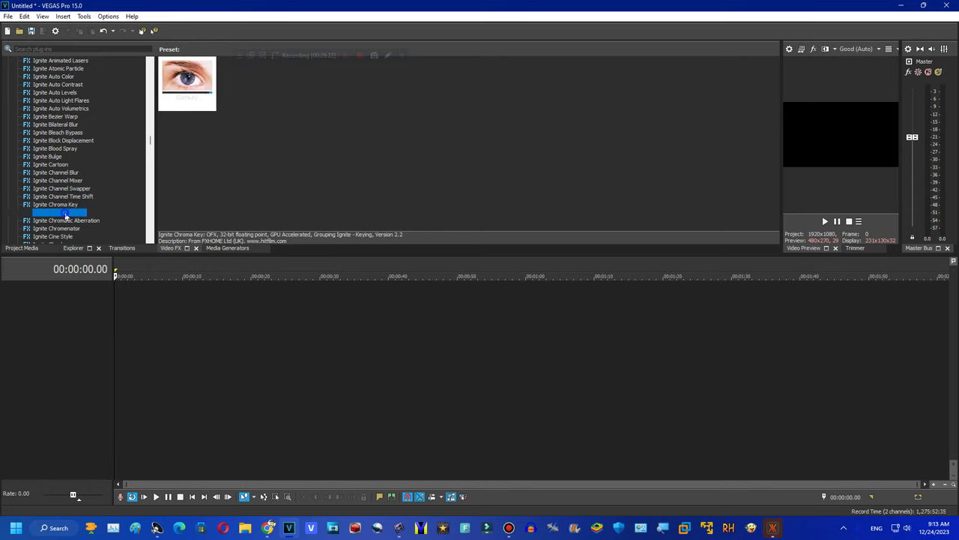
click(67, 229)
click(56, 236)
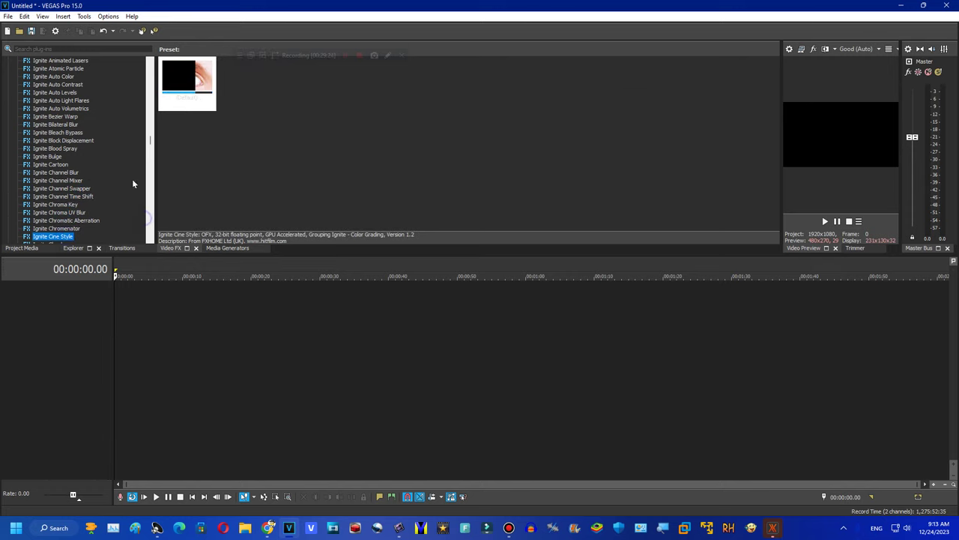
click(155, 146)
click(56, 68)
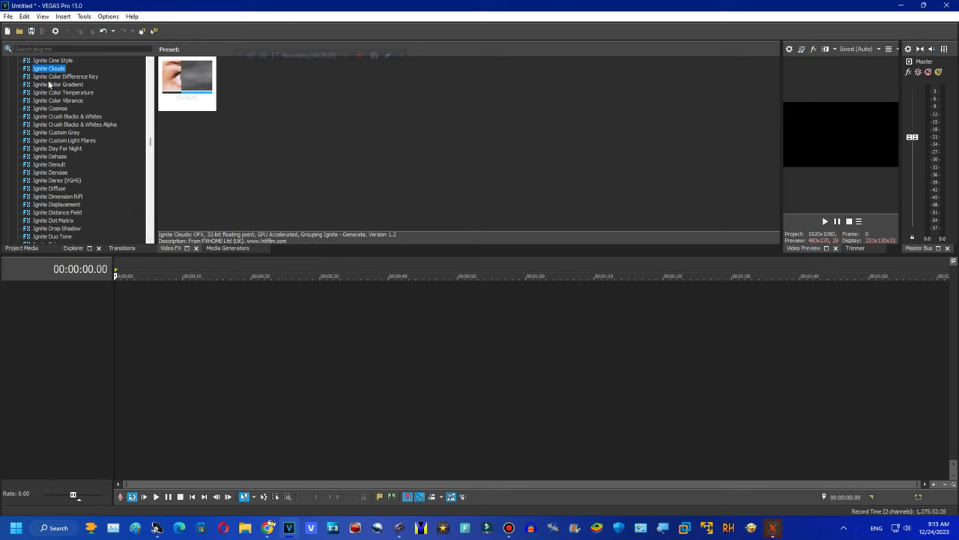
click(52, 78)
Apply Ignite Color Gradient's DMA preset to the video output to view its settings, and remove the effect.
click(54, 84)
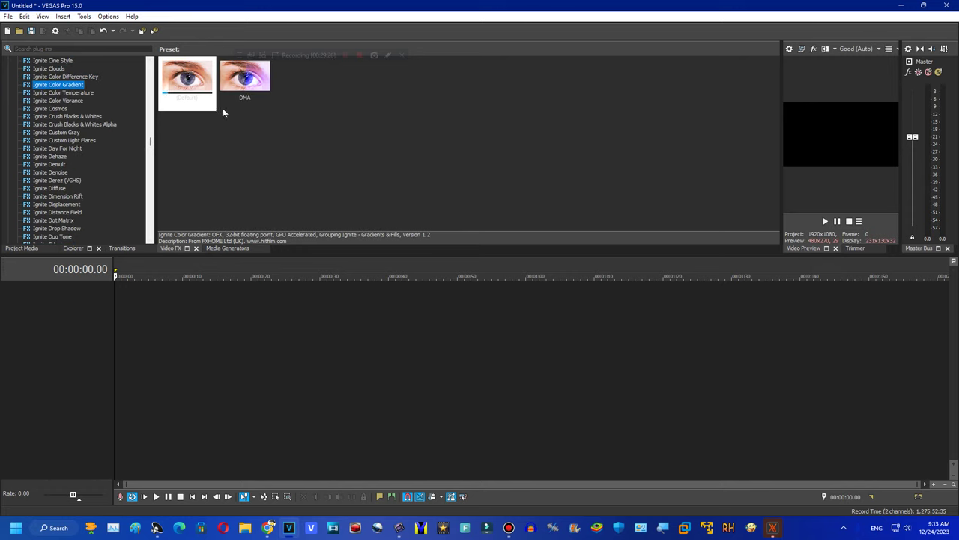
drag(244, 98, 859, 167)
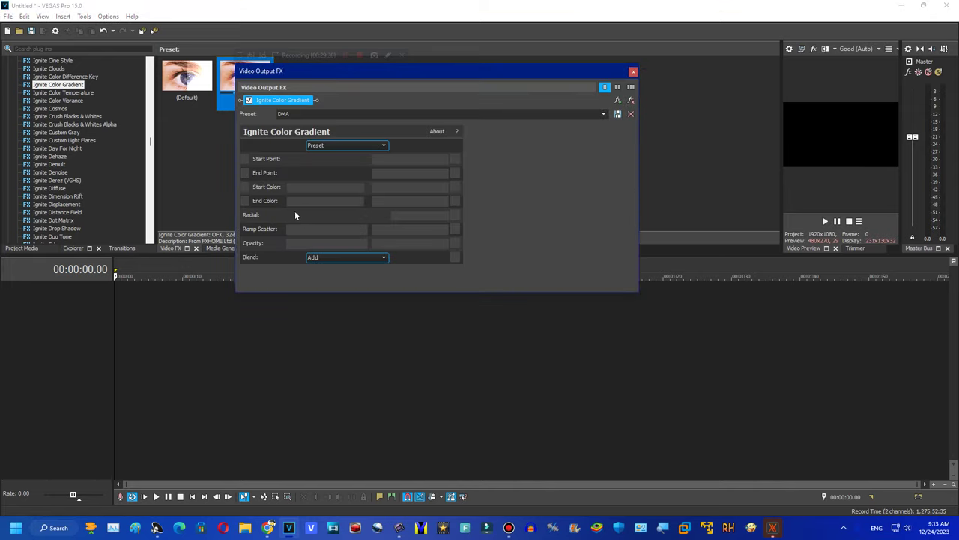
click(630, 102)
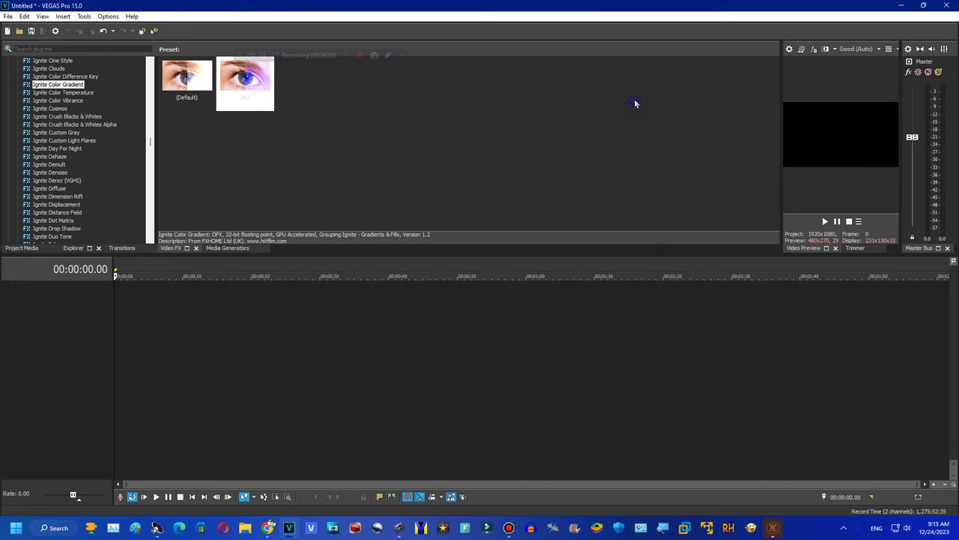
Add the DMA preset of the Ignite Color Gradient media generator to a new track, view its settings, and undo the insertion.
click(227, 248)
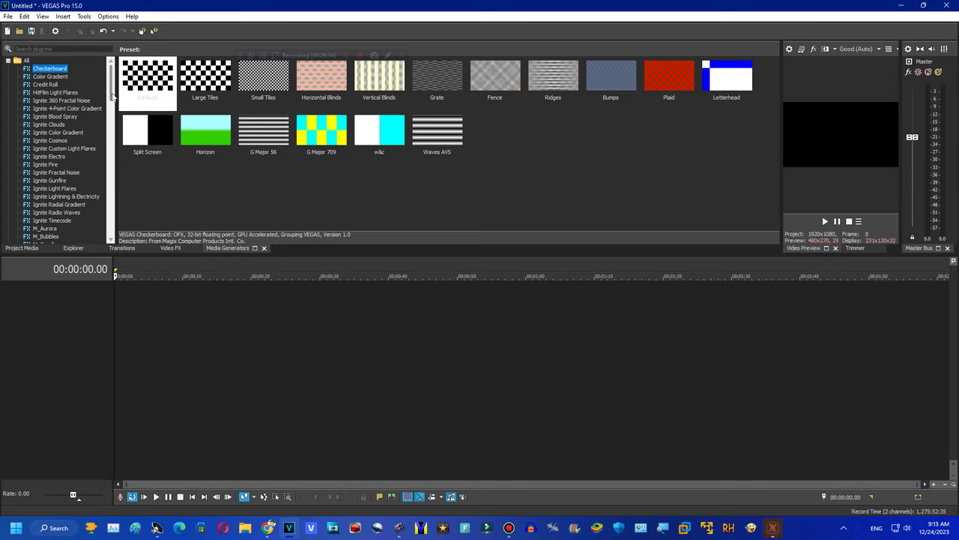
drag(113, 96, 113, 104)
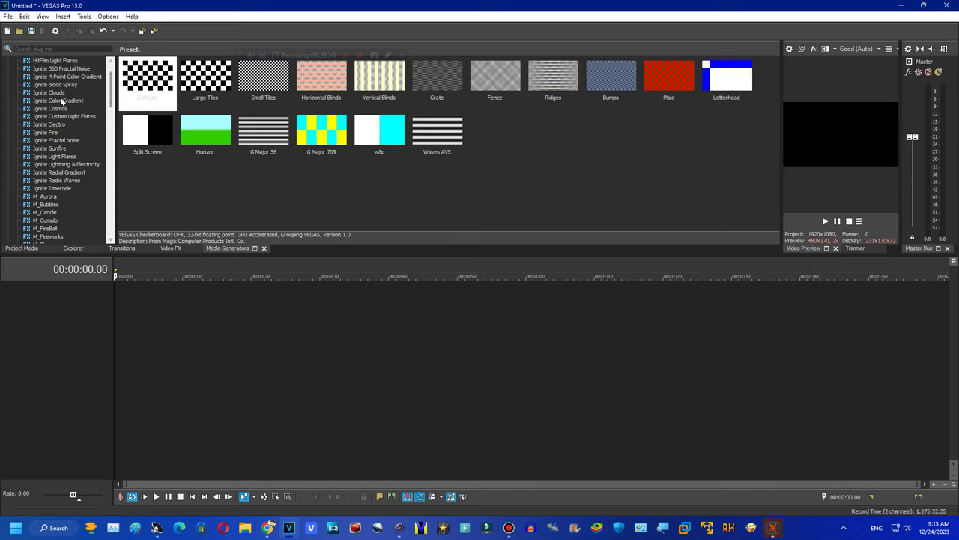
click(69, 101)
click(205, 81)
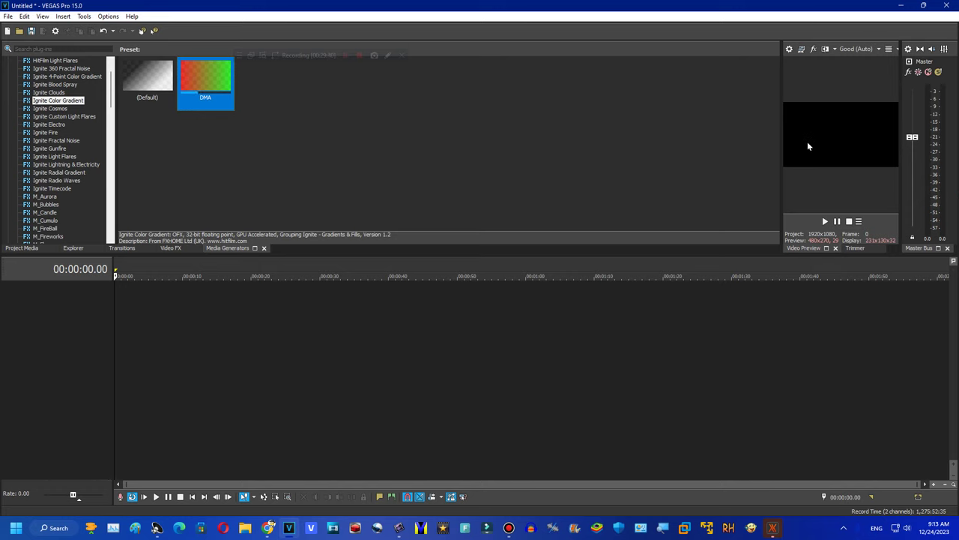
drag(228, 78, 82, 319)
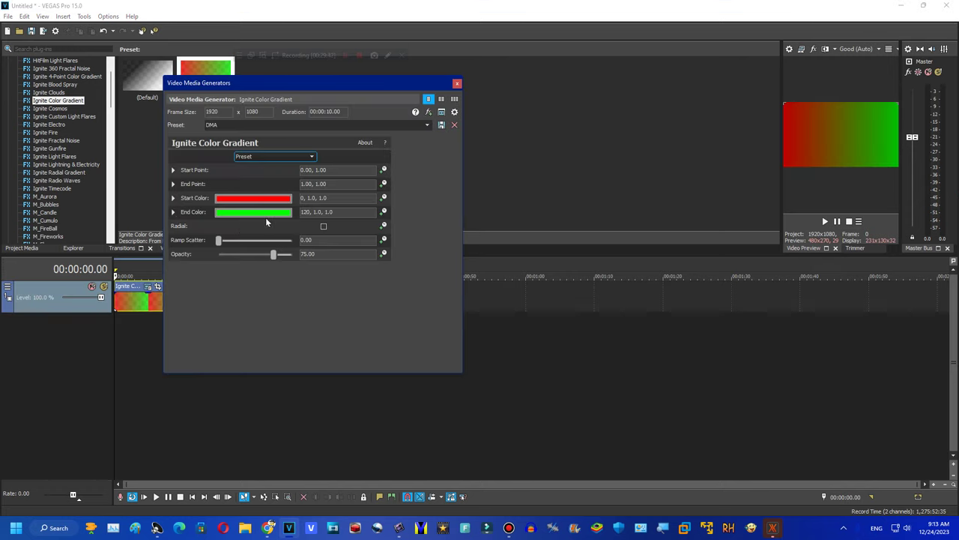
click(456, 82)
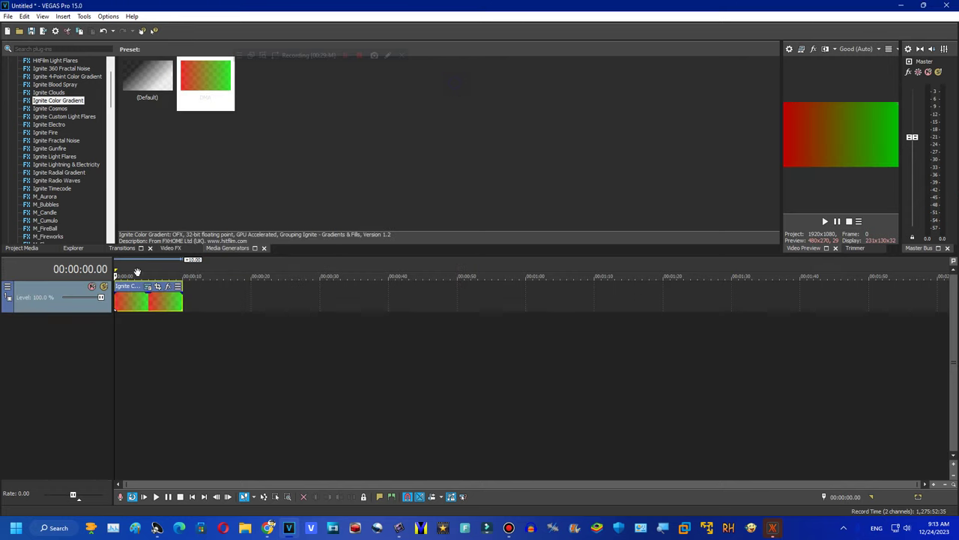
key(ctrl+z)
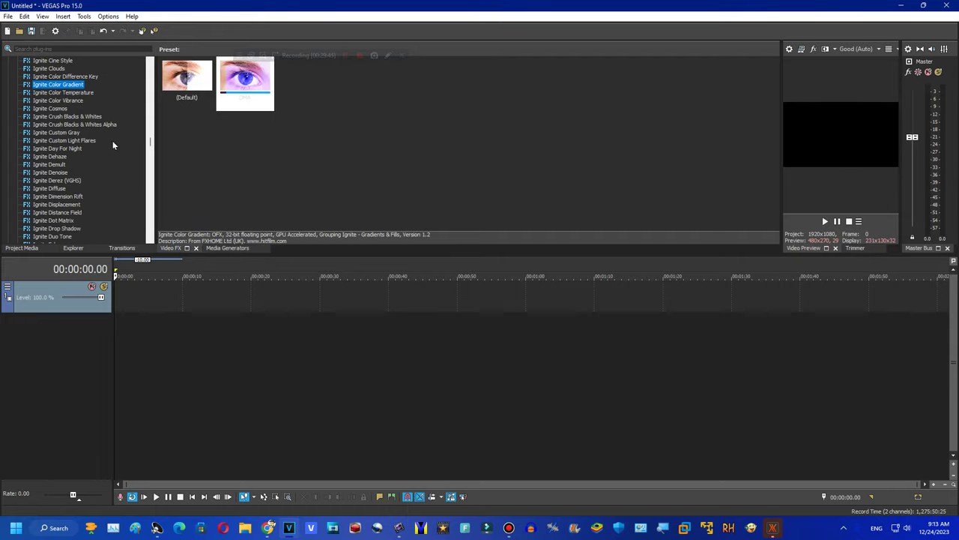
Check the Ignite effects after Color Gradient for custom presets and apply Ignite Color Vibrance's Converter Vibrance 360 preset to the video output.
click(79, 93)
click(79, 101)
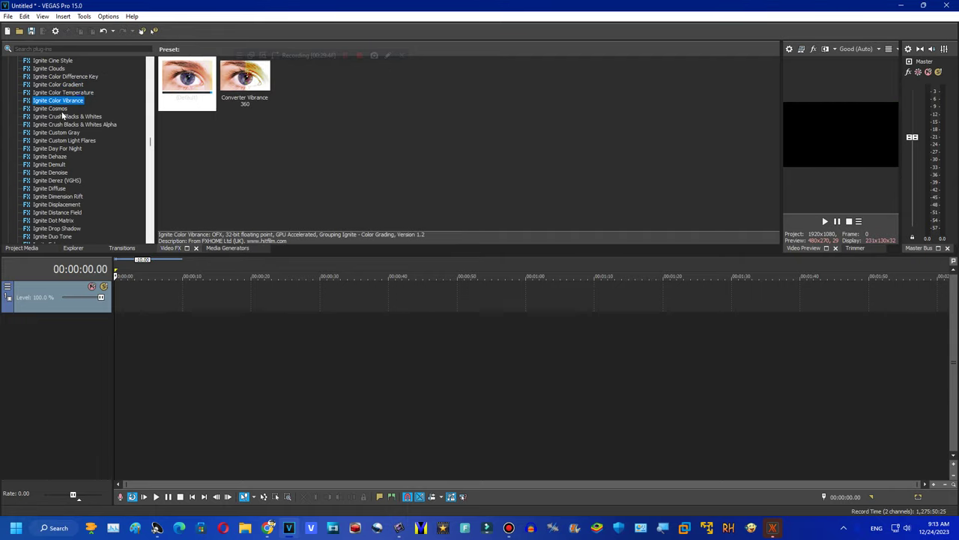
click(63, 116)
click(69, 125)
click(58, 101)
drag(245, 79, 822, 136)
Delete the empty video track from the timeline and close the Ignite Color Vibrance settings.
right_click(677, 293)
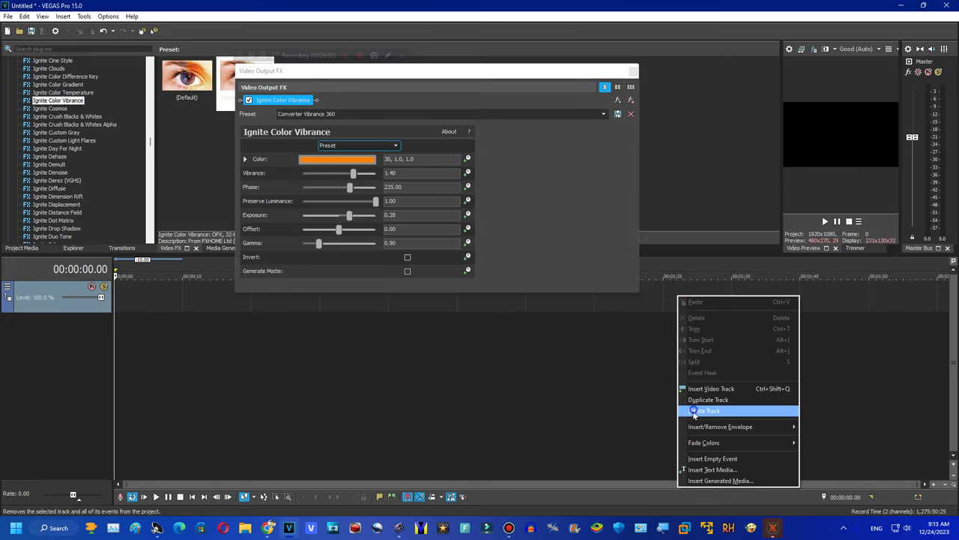
click(693, 412)
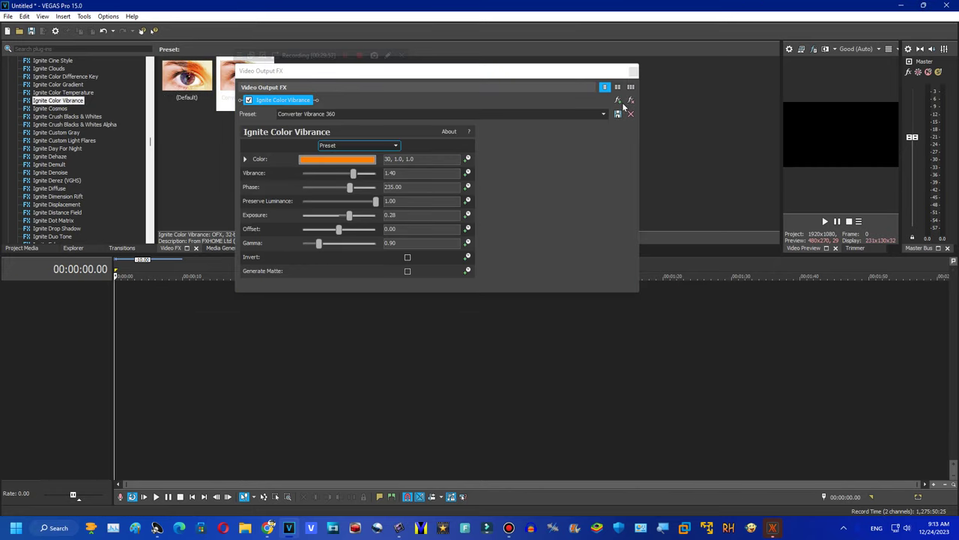
click(633, 70)
Look through the presets of the Ignite video effects from Cosmos to Fire for custom ones.
click(50, 109)
click(59, 116)
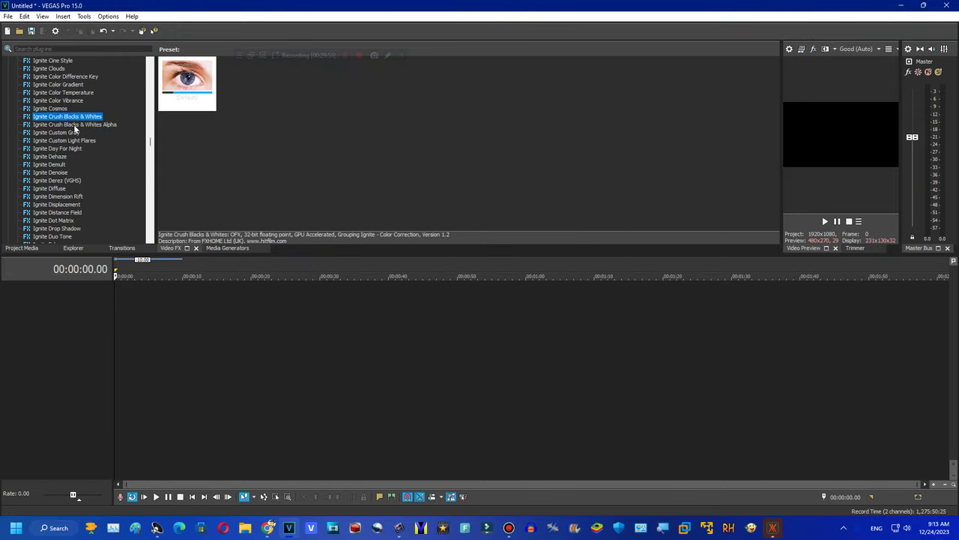
click(62, 125)
click(63, 132)
click(66, 148)
click(65, 156)
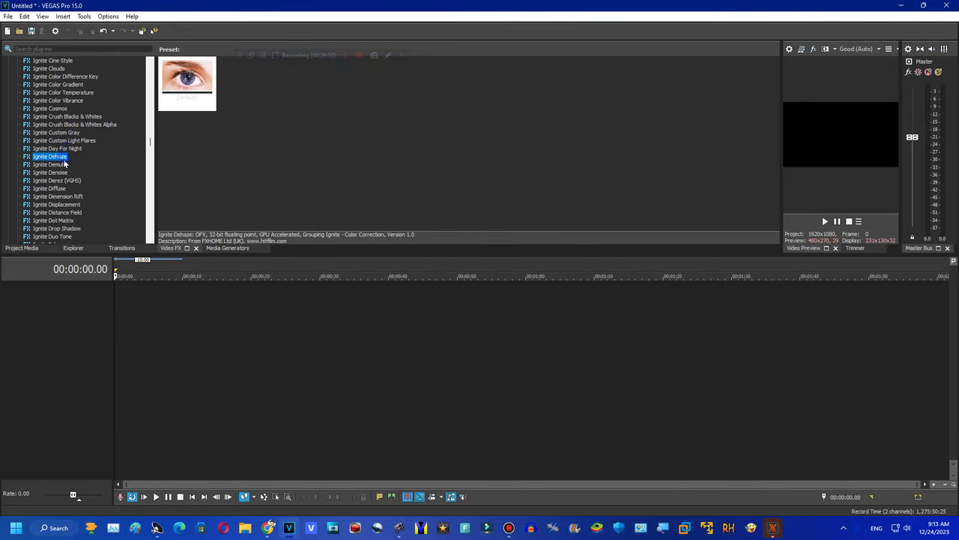
click(65, 164)
click(65, 173)
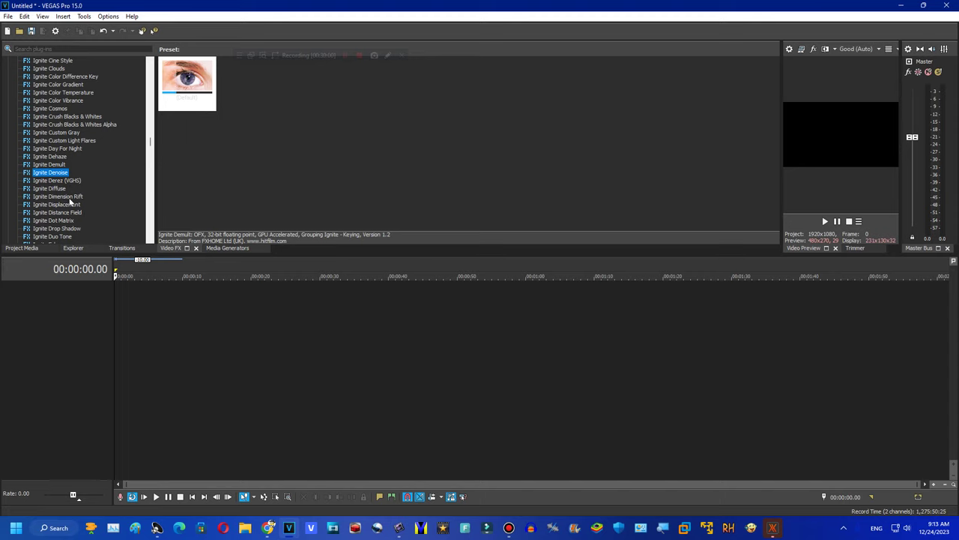
key(Down)
key(Down)
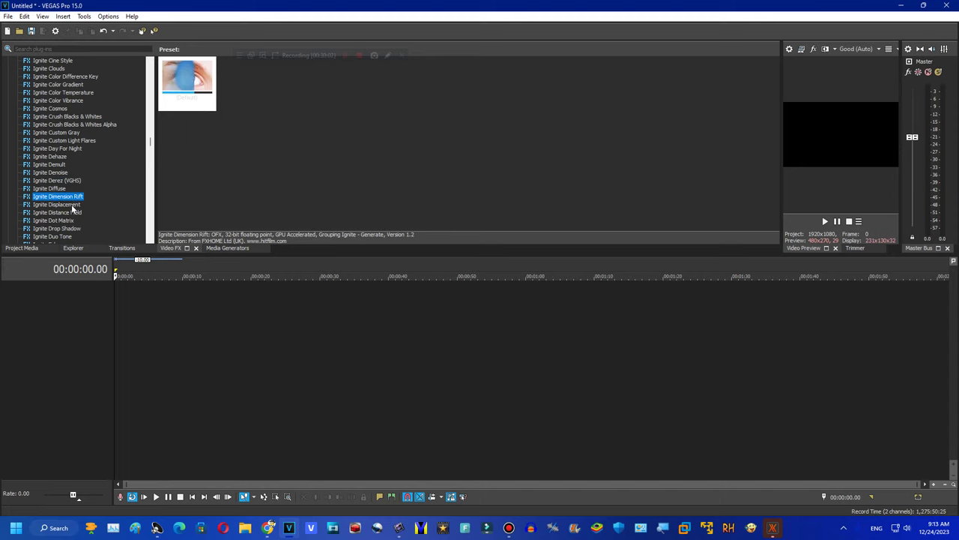
key(Down)
click(150, 227)
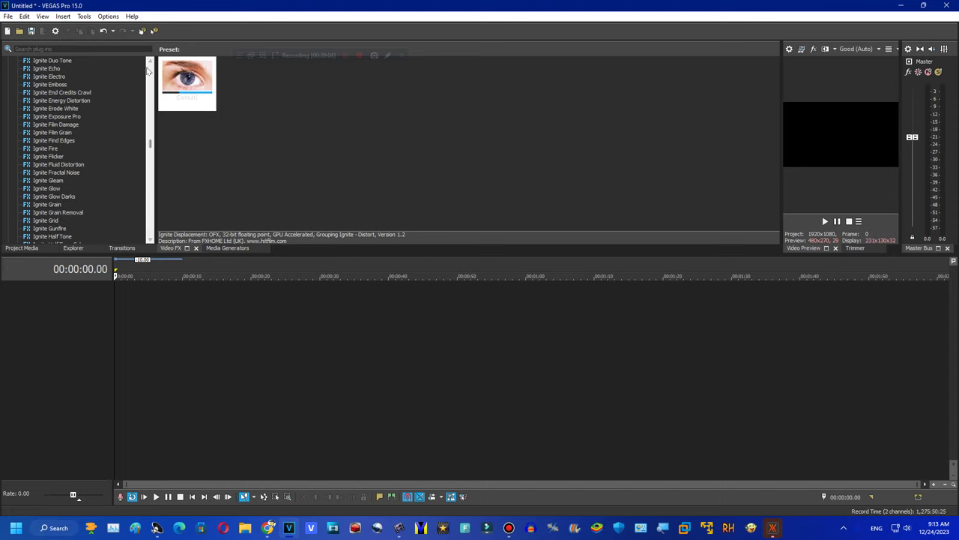
click(149, 63)
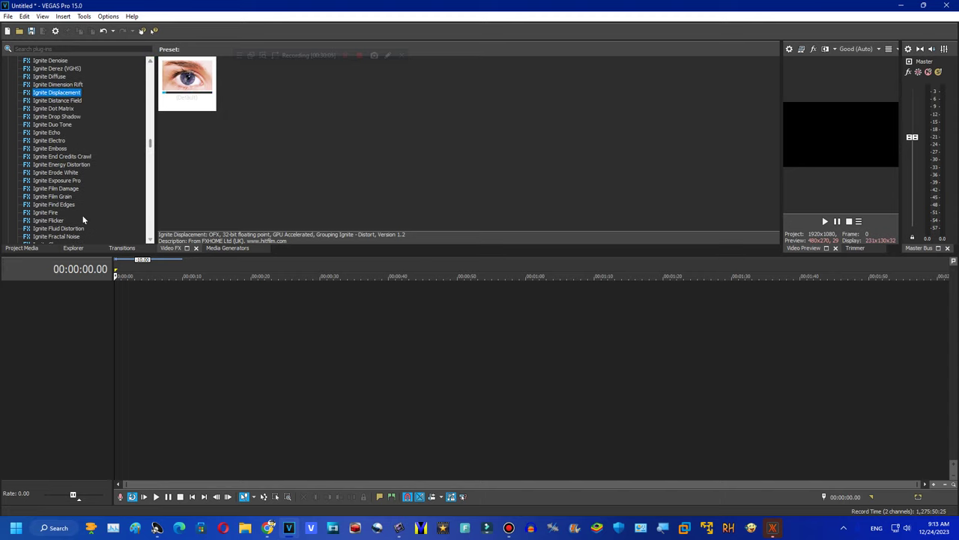
click(56, 214)
click(151, 223)
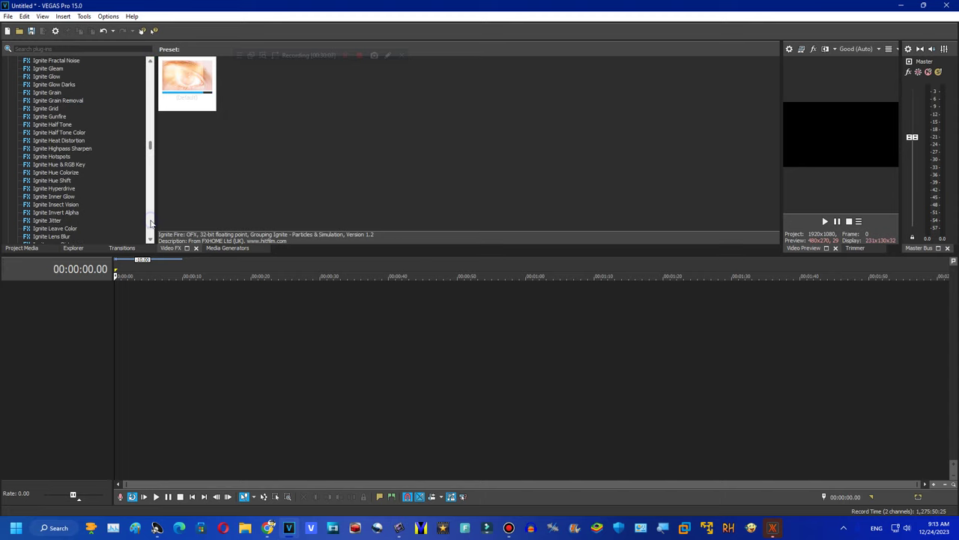
Apply Ignite Glow's G Major 6 Invert preset to the video output and expand its per-channel intensity and advanced settings.
click(46, 76)
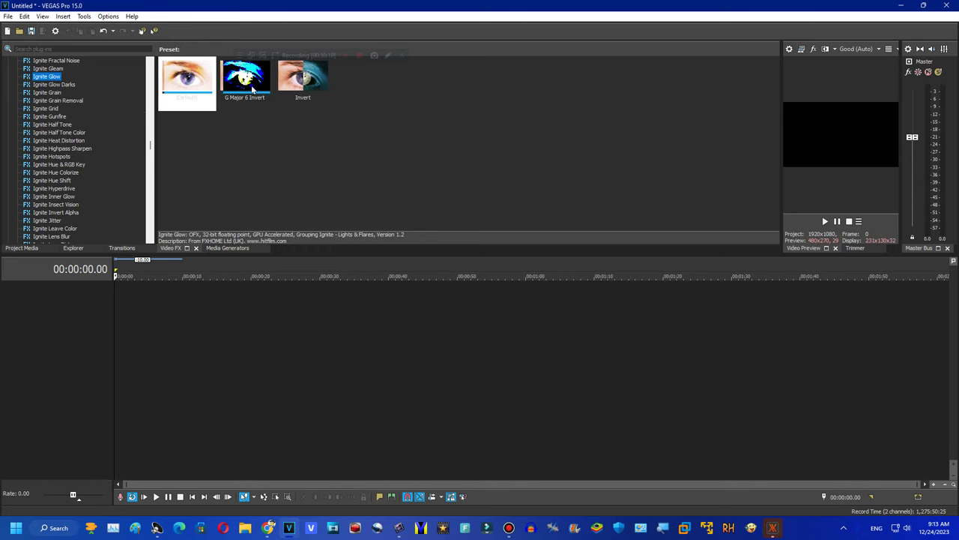
drag(247, 75, 814, 121)
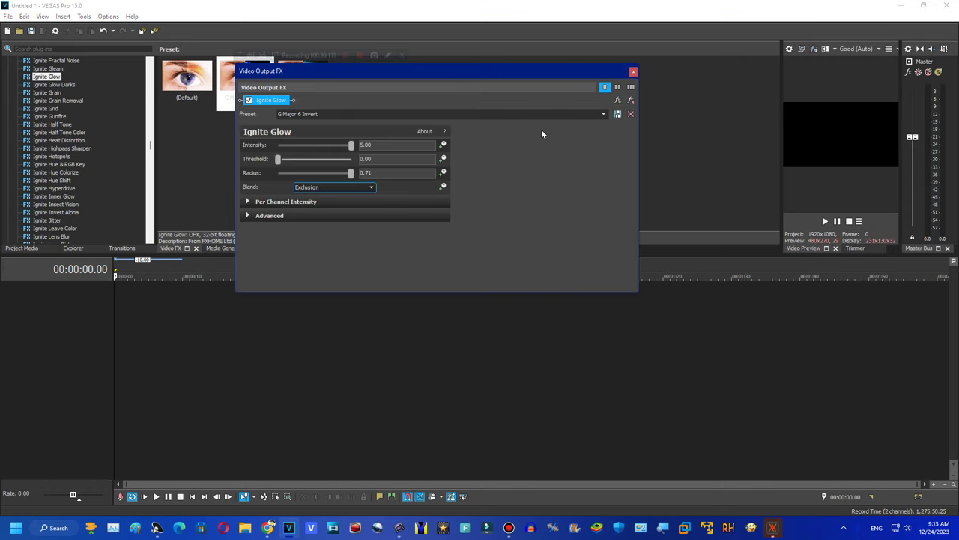
click(259, 215)
click(249, 202)
Load the Invert preset of Ignite Glow to view its settings, and close the effect window.
click(603, 113)
click(438, 137)
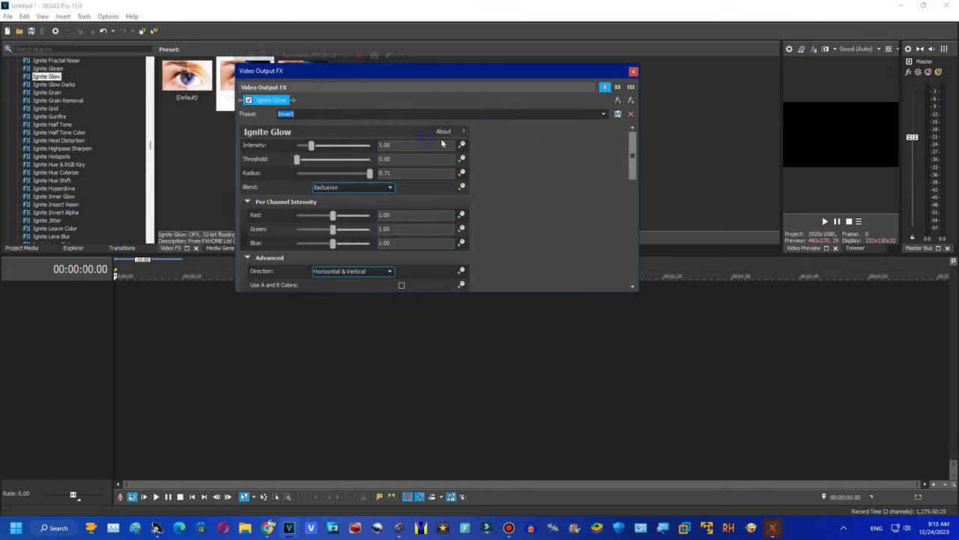
click(634, 72)
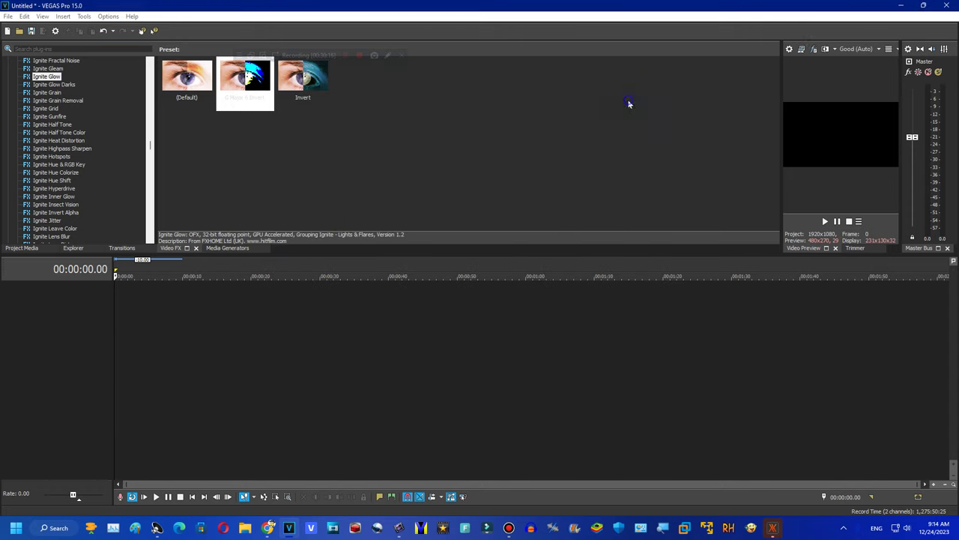
Apply Ignite Hue Shift's Black preset to the video output, view its settings, and load the Crying preset.
click(57, 181)
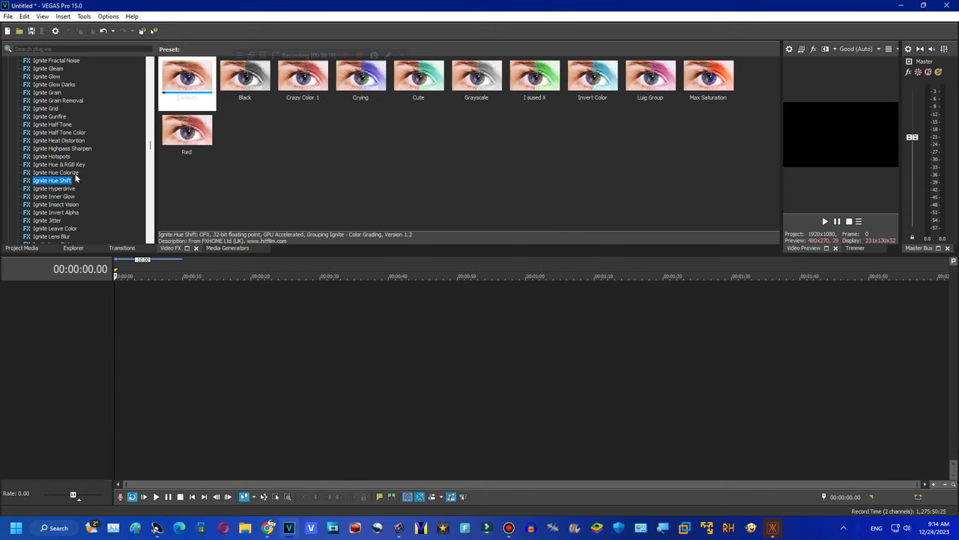
click(60, 164)
click(66, 173)
click(68, 181)
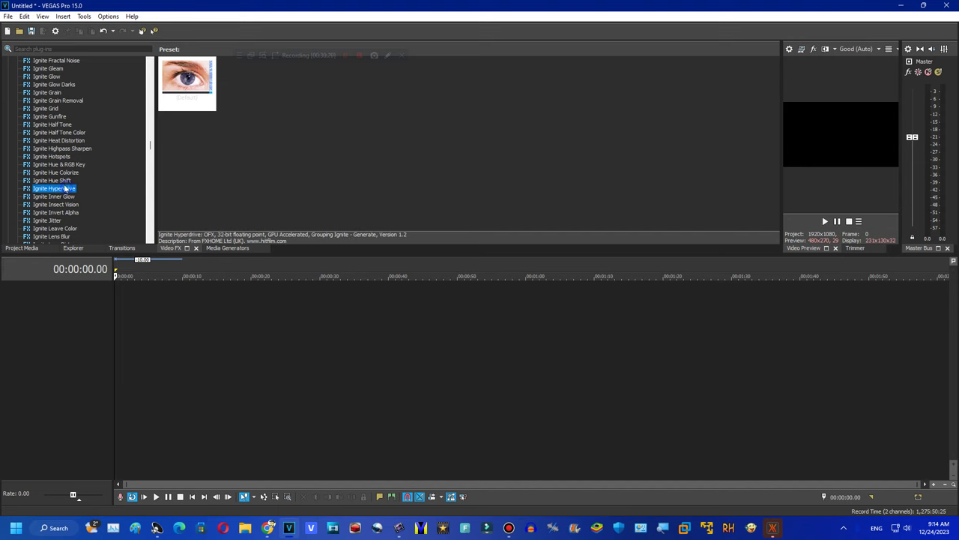
drag(244, 78, 849, 159)
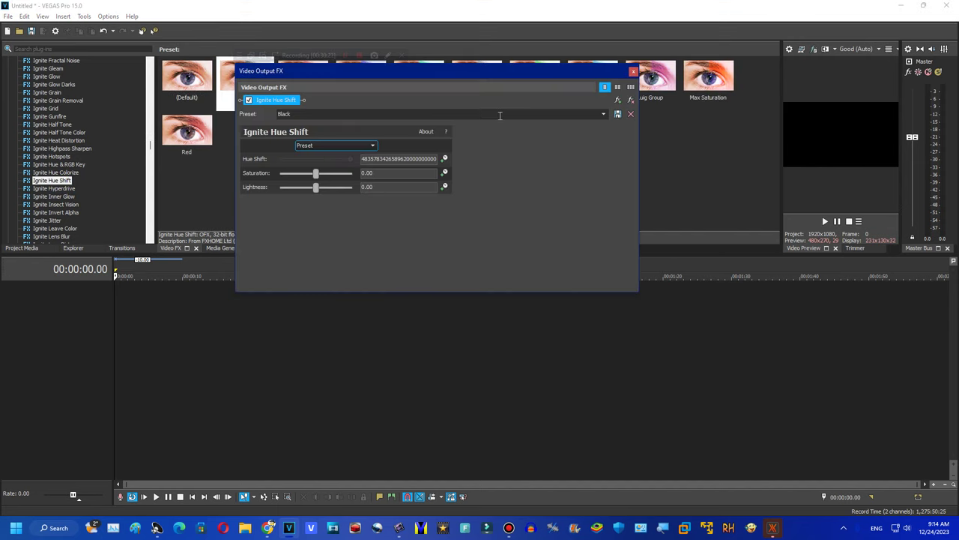
click(604, 116)
click(404, 135)
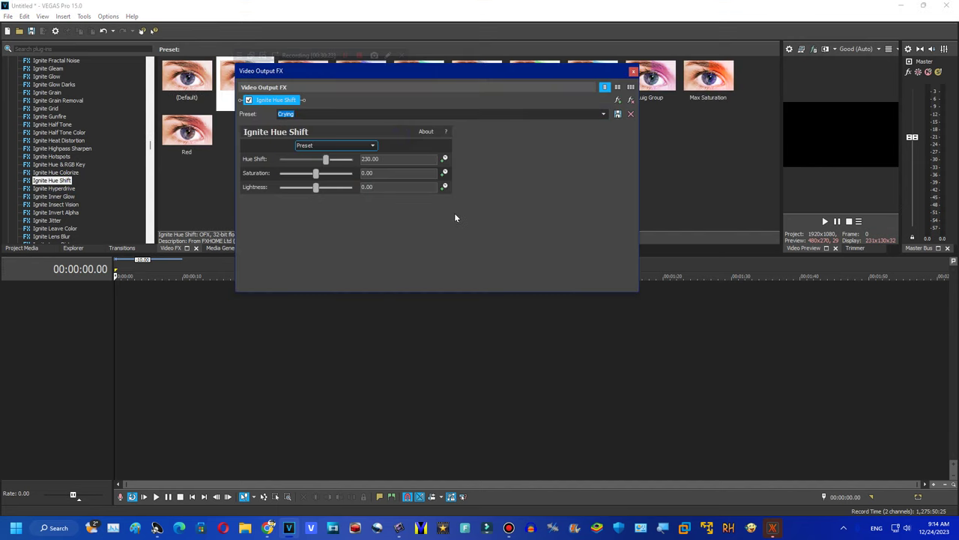
Step through the remaining Ignite Hue Shift presets from Crying to Red to view their settings, and close the effect window.
key(Down)
key(Down)
key(Down)
key(Down)
key(Down)
key(Down)
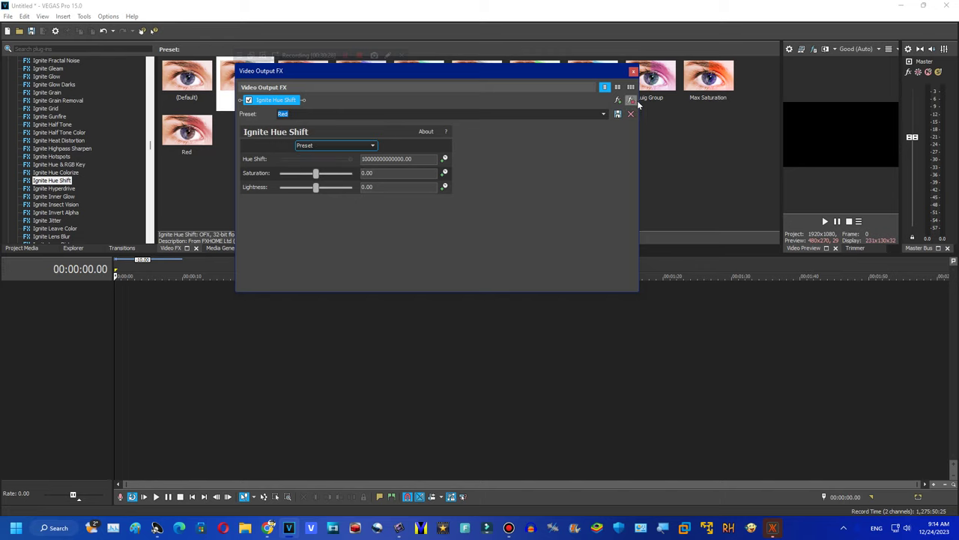
click(634, 71)
Look through the presets of the Ignite video effects from Hyperdrive to Rain On Glass for custom ones.
click(64, 189)
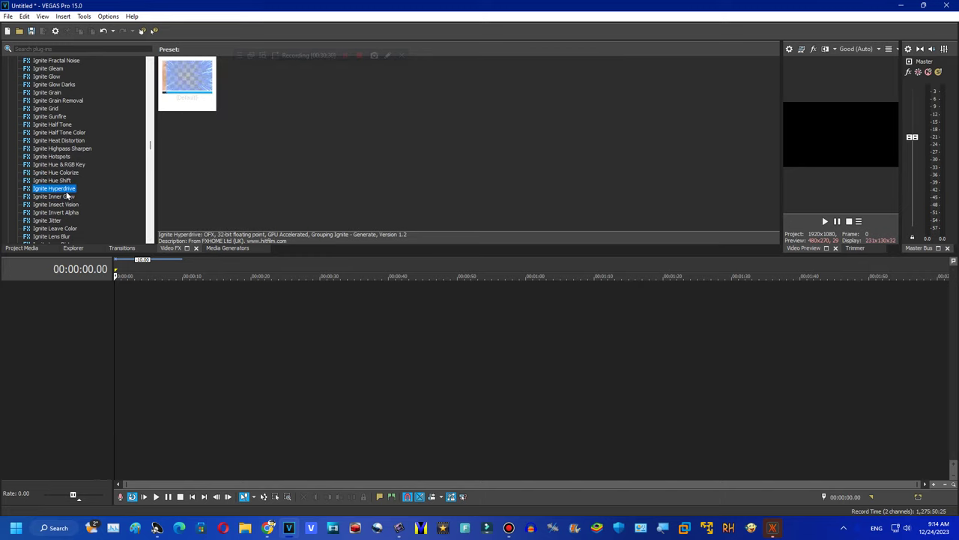
click(66, 196)
click(64, 212)
click(60, 228)
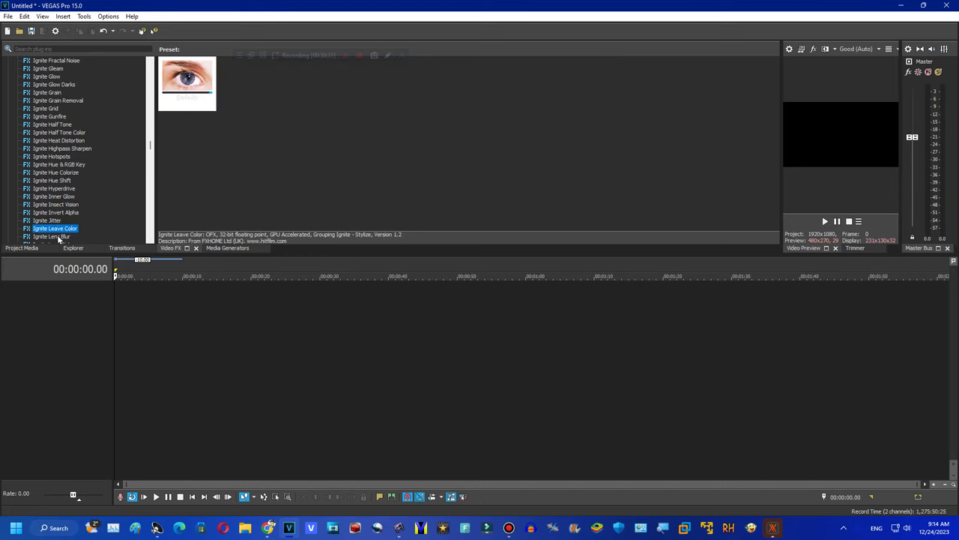
click(58, 236)
scroll(106, 117, down, 7)
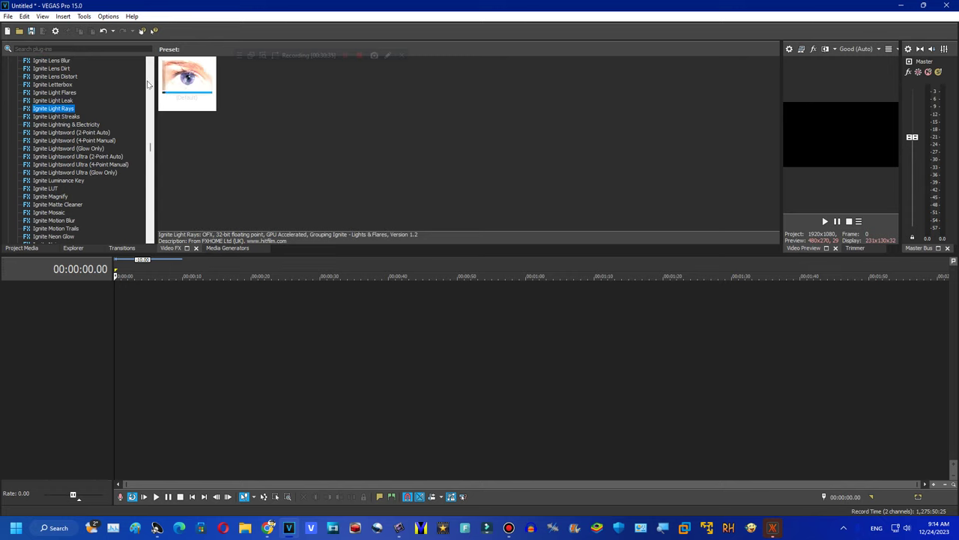
click(57, 101)
click(58, 213)
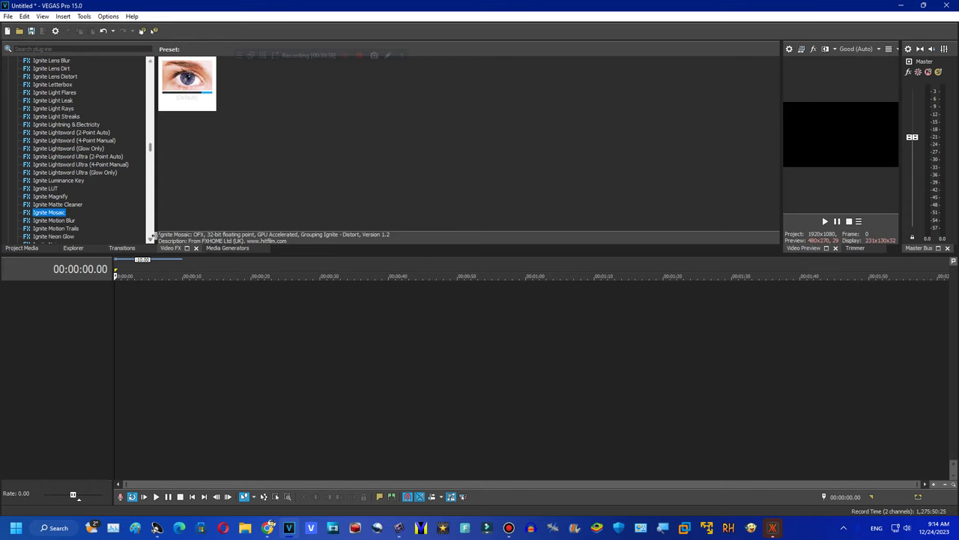
scroll(81, 151, down, 6)
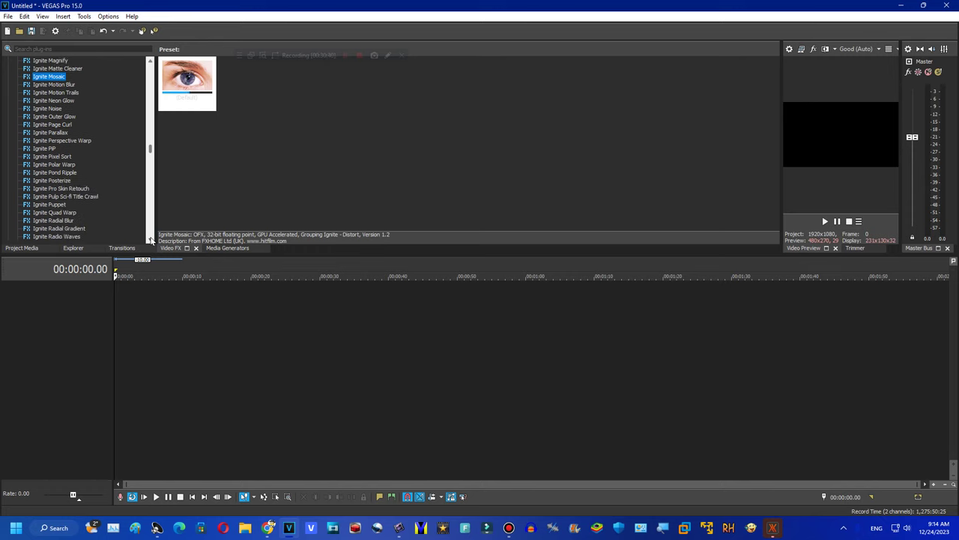
click(48, 142)
click(60, 156)
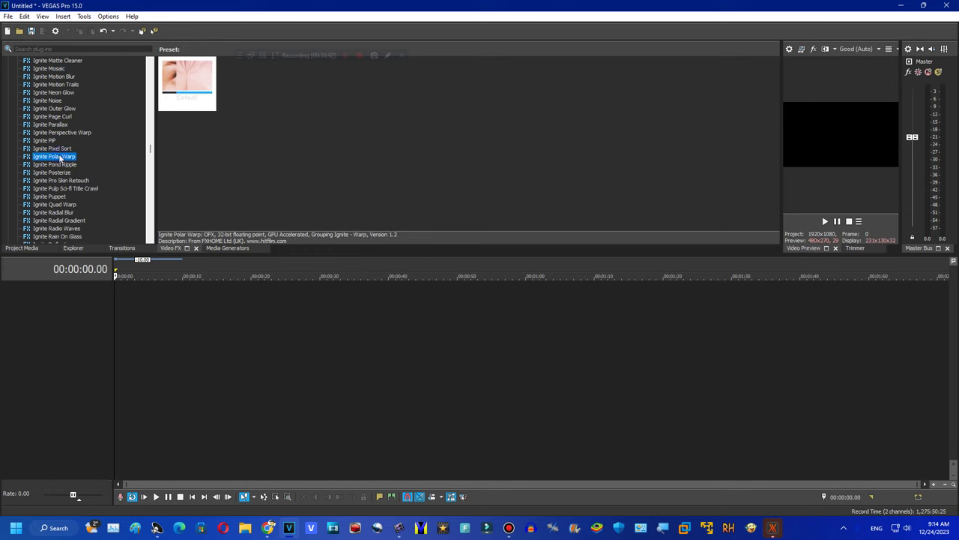
click(63, 164)
click(68, 173)
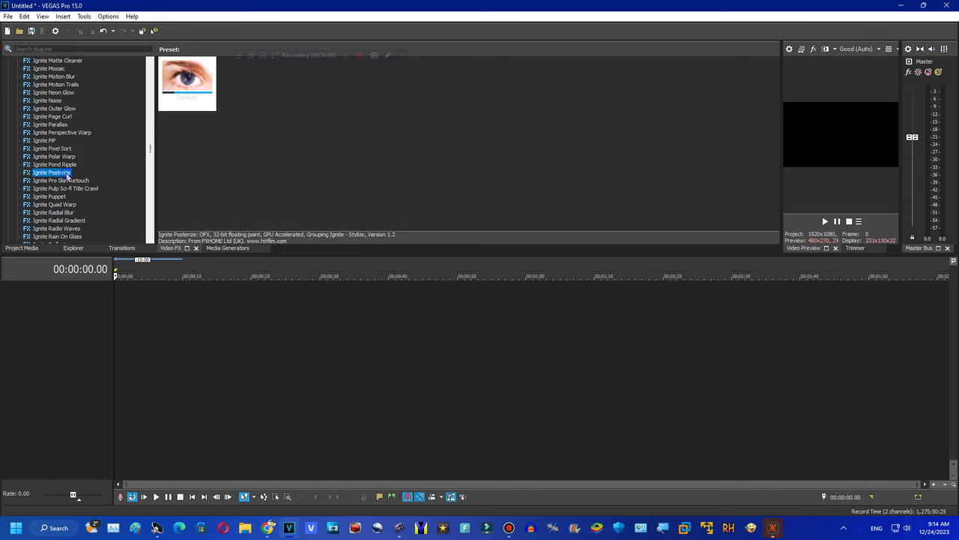
click(57, 197)
click(71, 213)
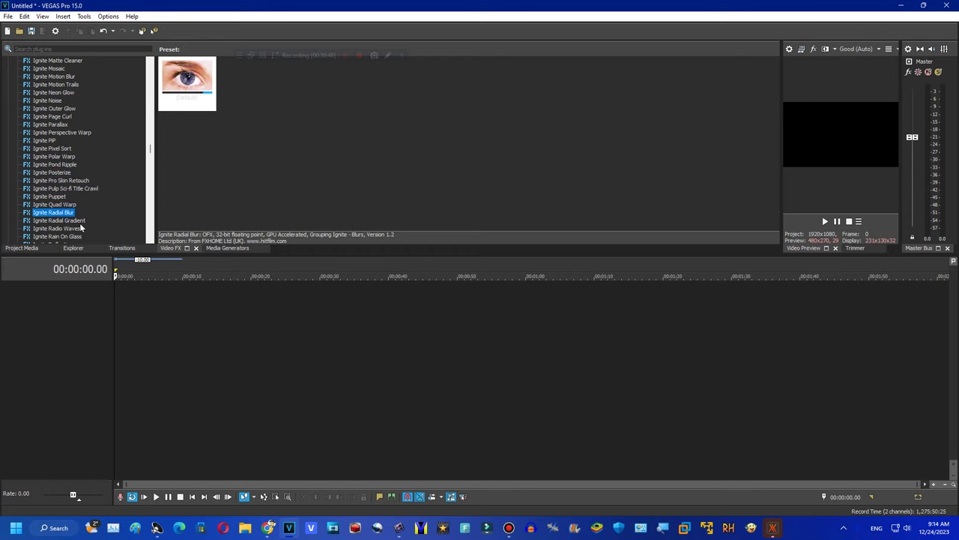
click(71, 236)
scroll(97, 101, down, 7)
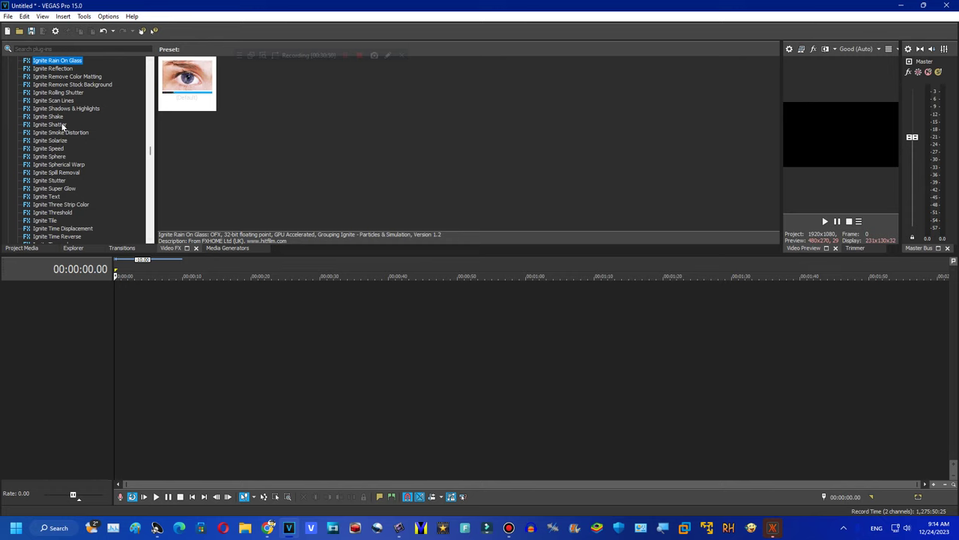
Apply Ignite Shake's "Grounded! more" preset to the video output, view all its settings down to Wrap, and remove the effect.
click(49, 117)
drag(245, 78, 813, 136)
click(248, 258)
click(247, 230)
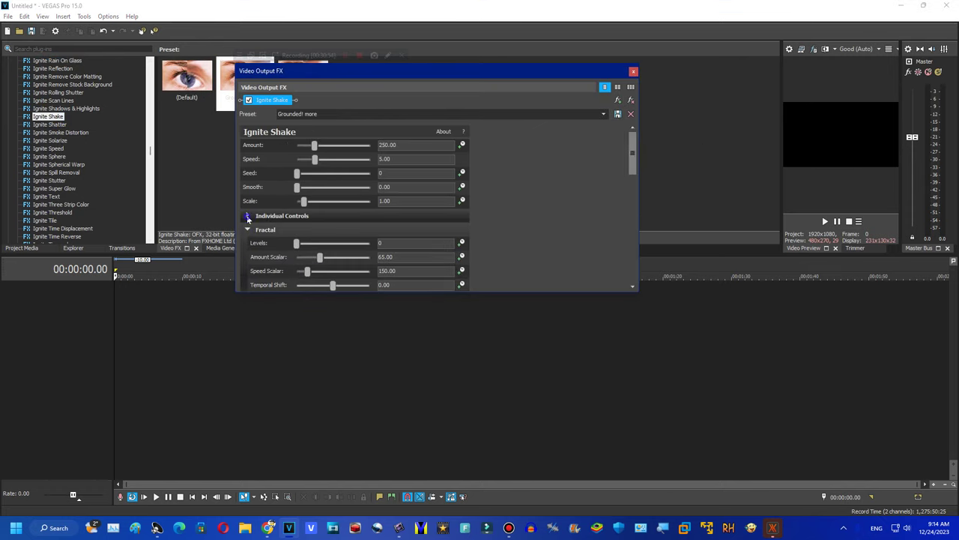
click(247, 215)
drag(631, 154, 621, 293)
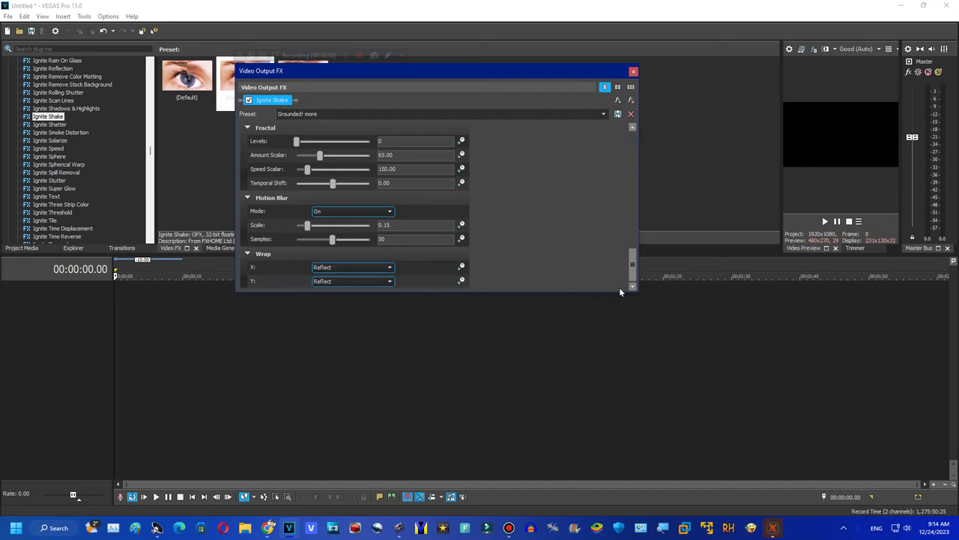
drag(632, 259, 640, 100)
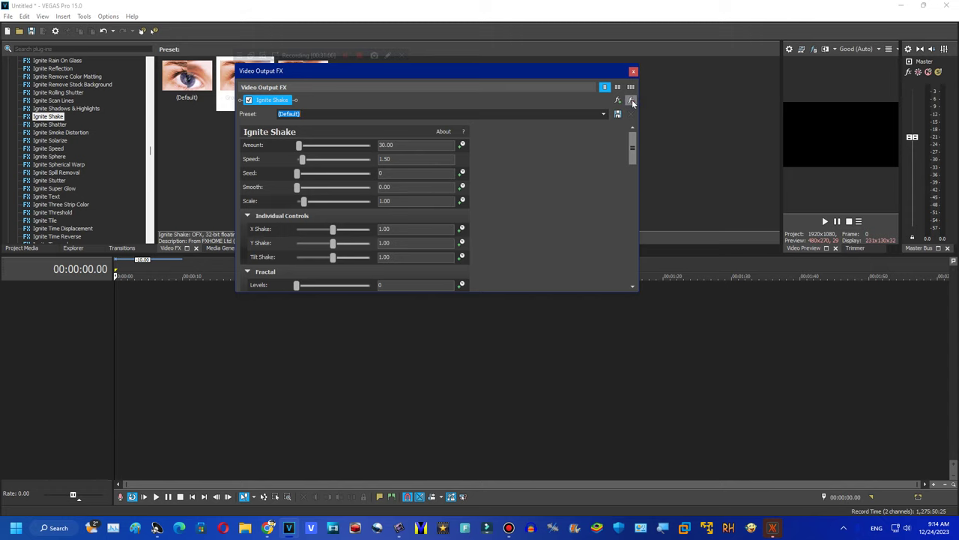
click(631, 101)
Apply Ignite Shake's "Grounded!" preset to the video output, view its individual controls, fractal, motion blur and wrap settings, and remove the effect.
drag(303, 76, 596, 213)
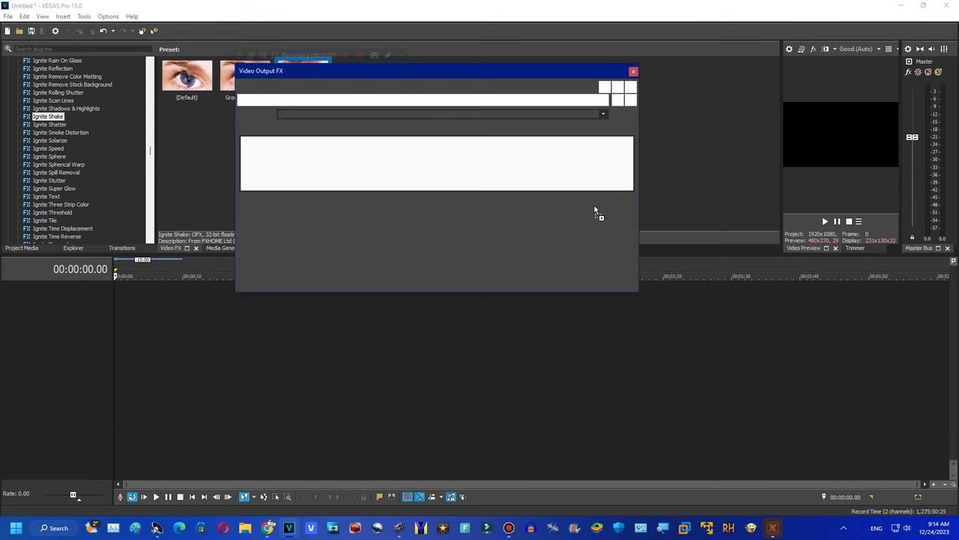
click(249, 257)
click(248, 215)
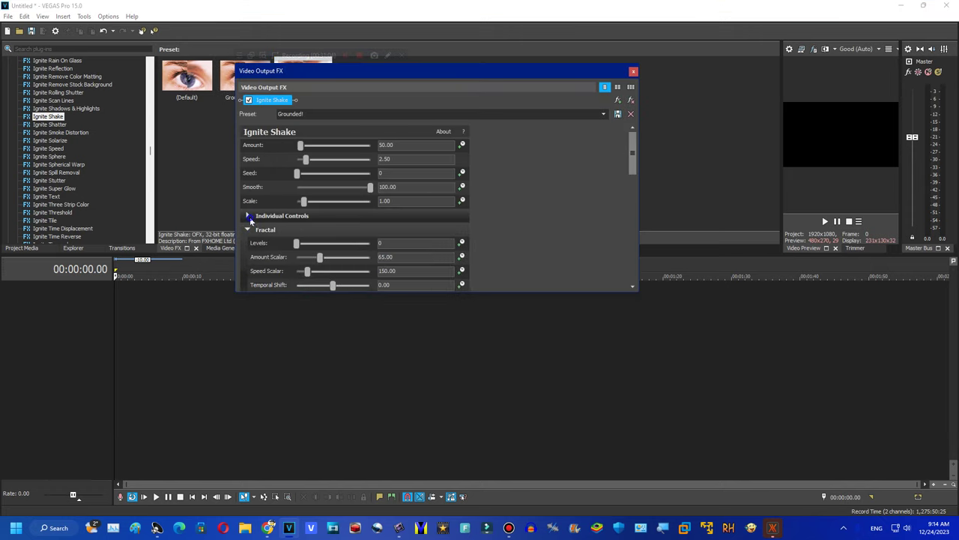
click(248, 271)
drag(632, 147, 635, 282)
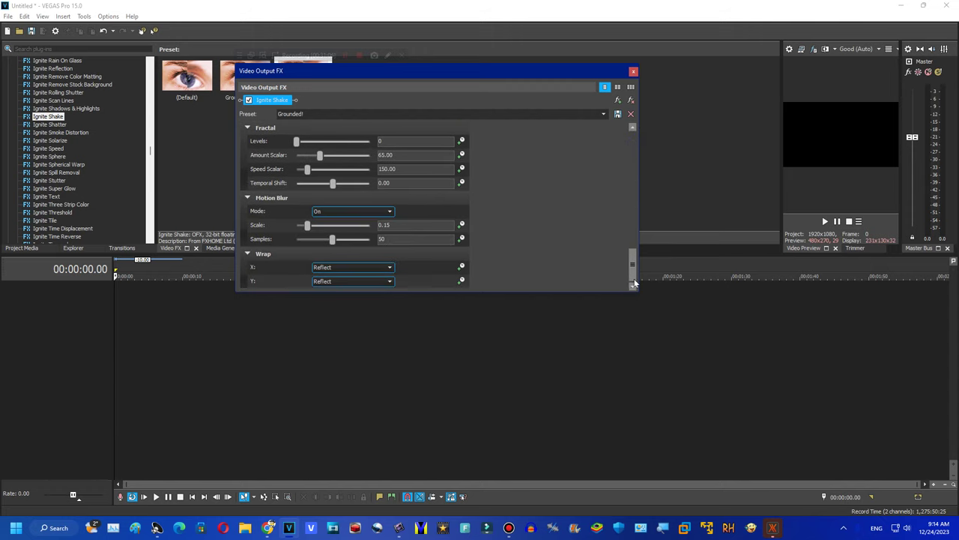
click(631, 100)
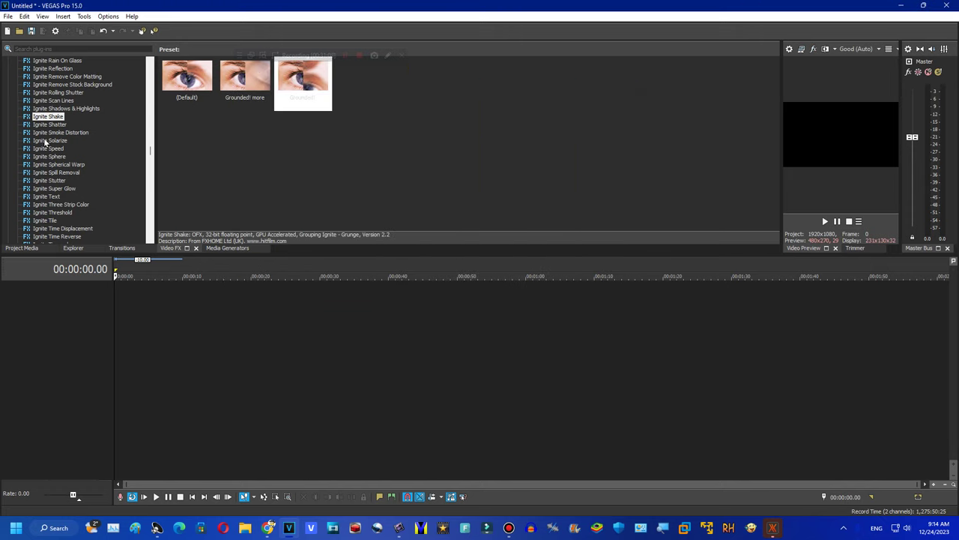
Look through the presets of the Ignite video effects from Shatter to TV Damage for custom ones.
click(44, 126)
click(49, 140)
click(53, 149)
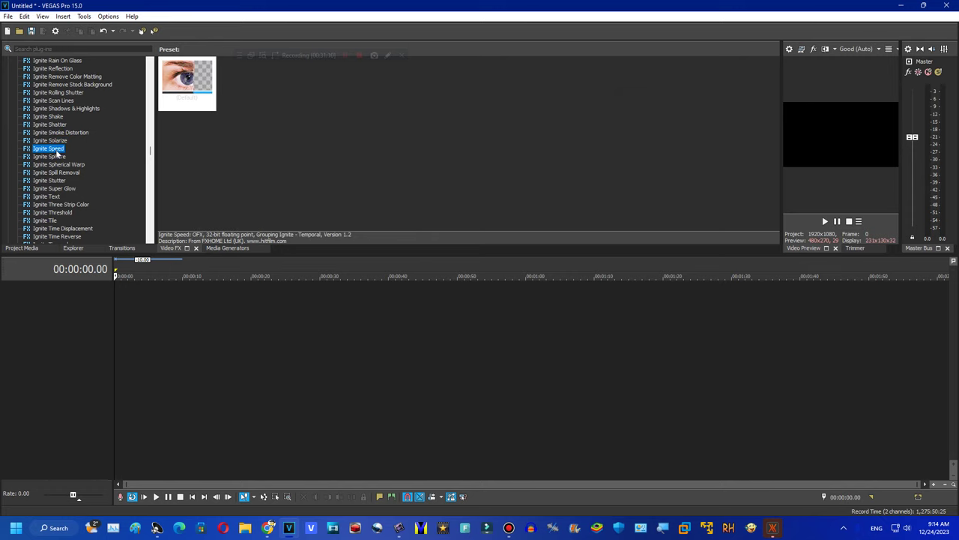
click(57, 157)
click(60, 165)
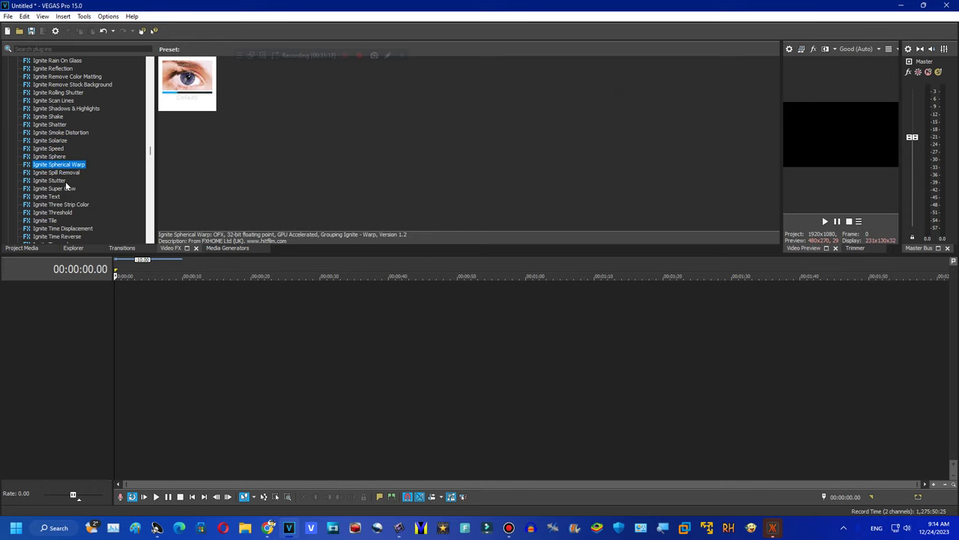
click(64, 174)
click(51, 213)
click(57, 205)
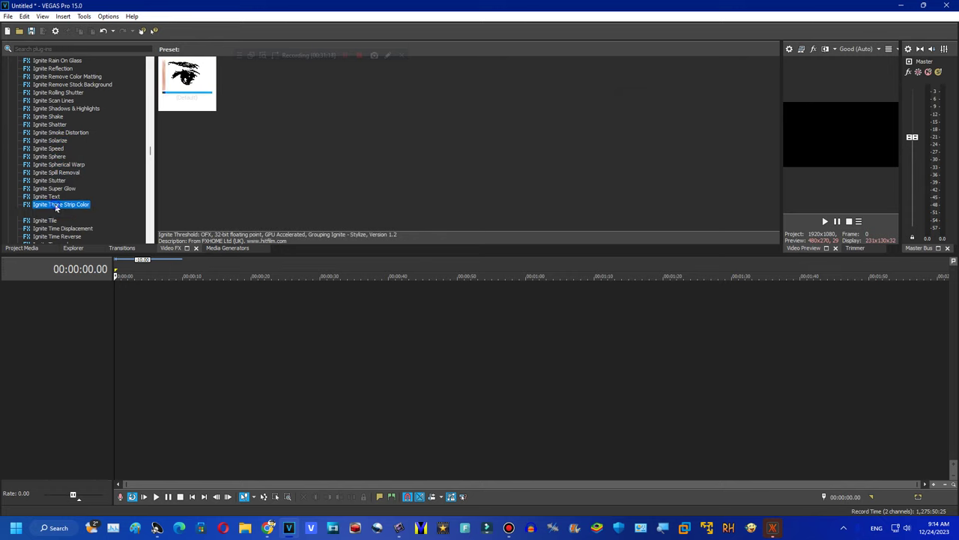
click(47, 221)
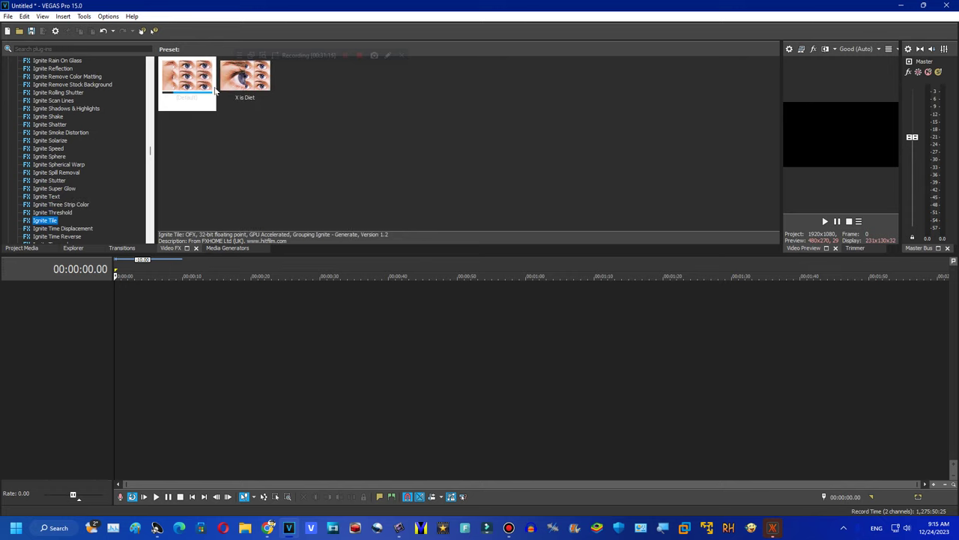
click(151, 239)
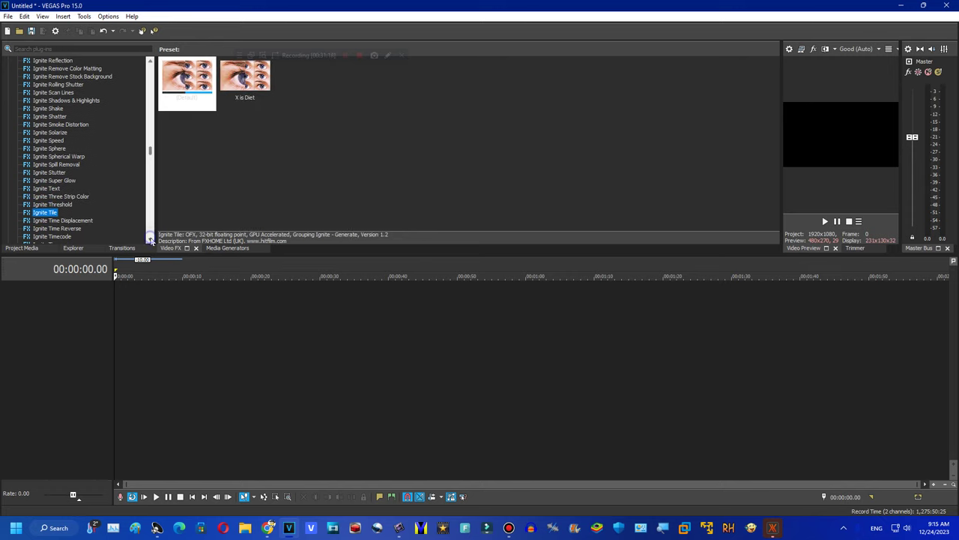
click(53, 149)
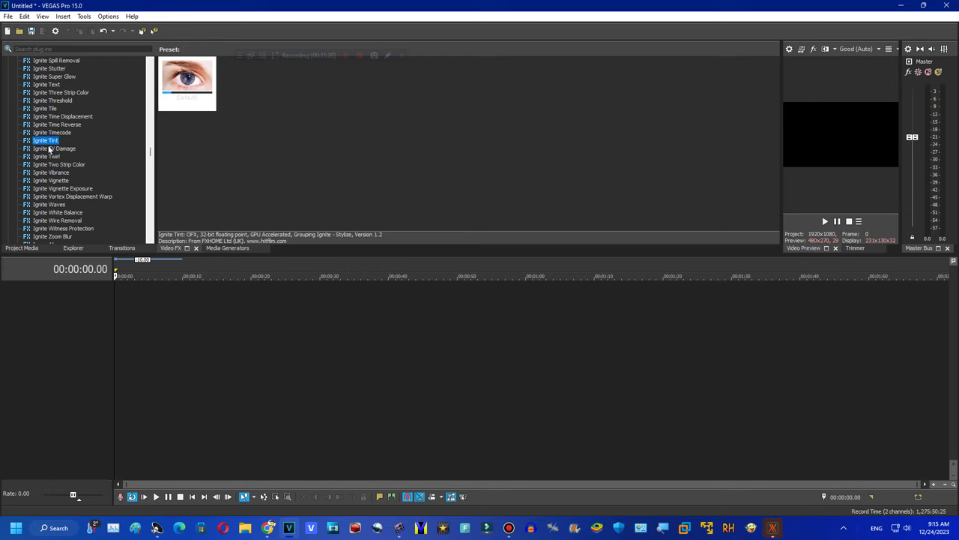
Apply Ignite Twirl's AVS Twirl preset to the video output, view the settings of its presets through Night Sleep, and remove the effect.
click(47, 157)
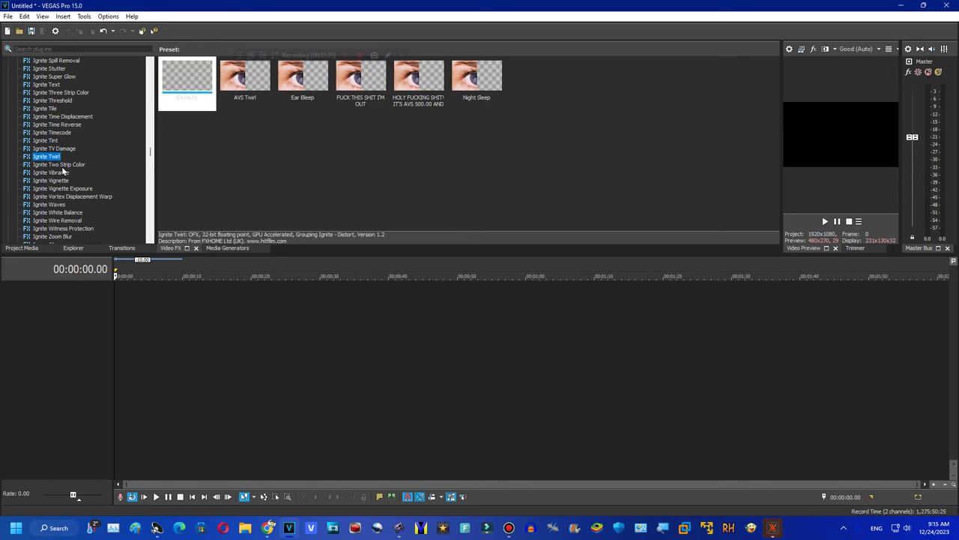
drag(244, 77, 817, 159)
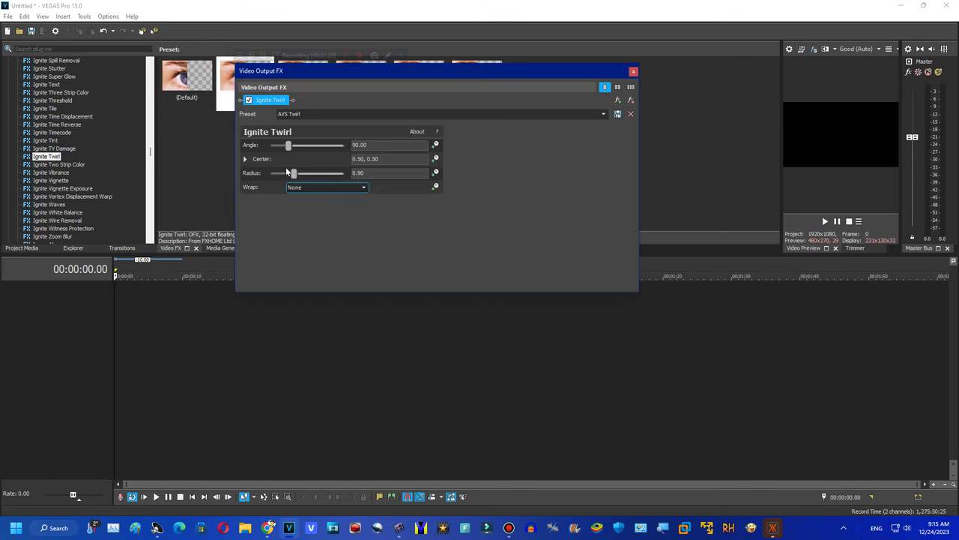
click(604, 114)
click(487, 122)
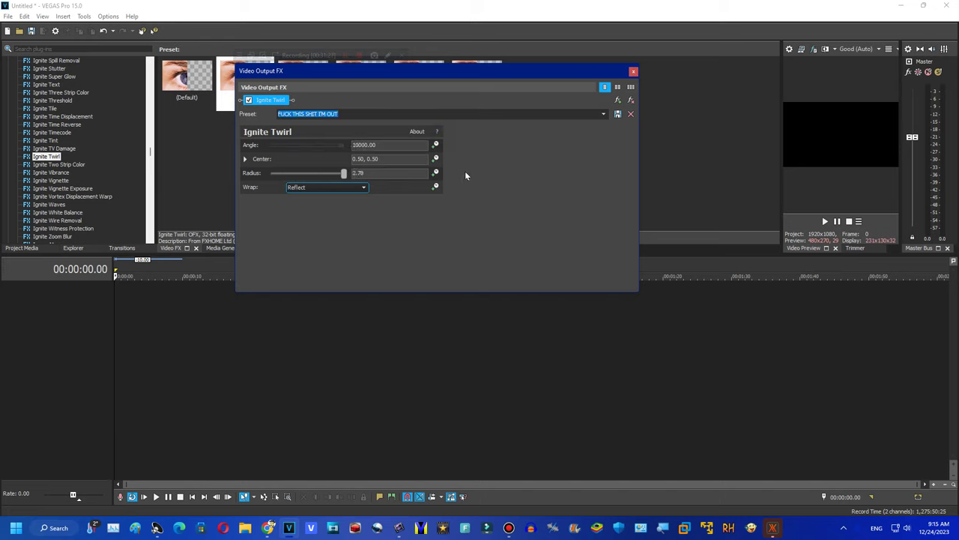
key(Down)
key(Down)
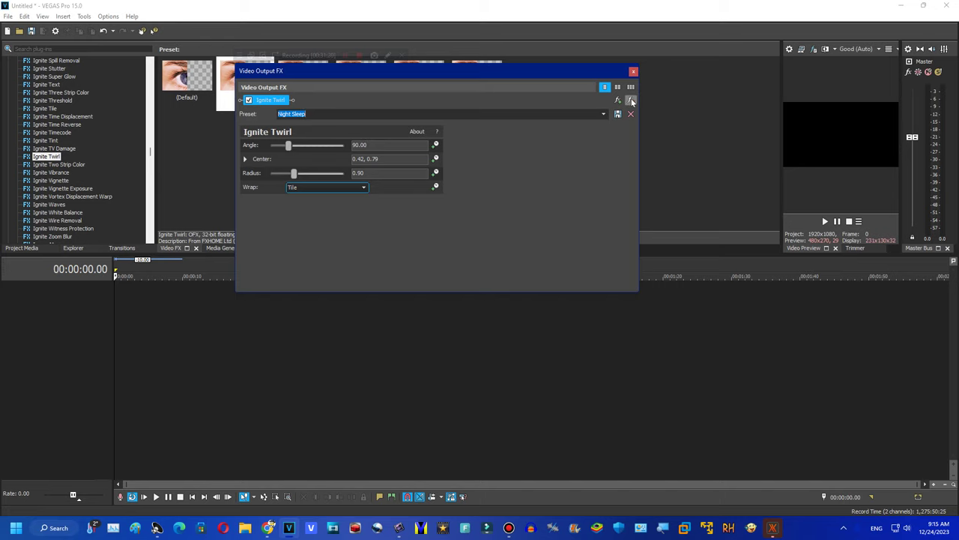
click(603, 114)
click(603, 114)
click(630, 102)
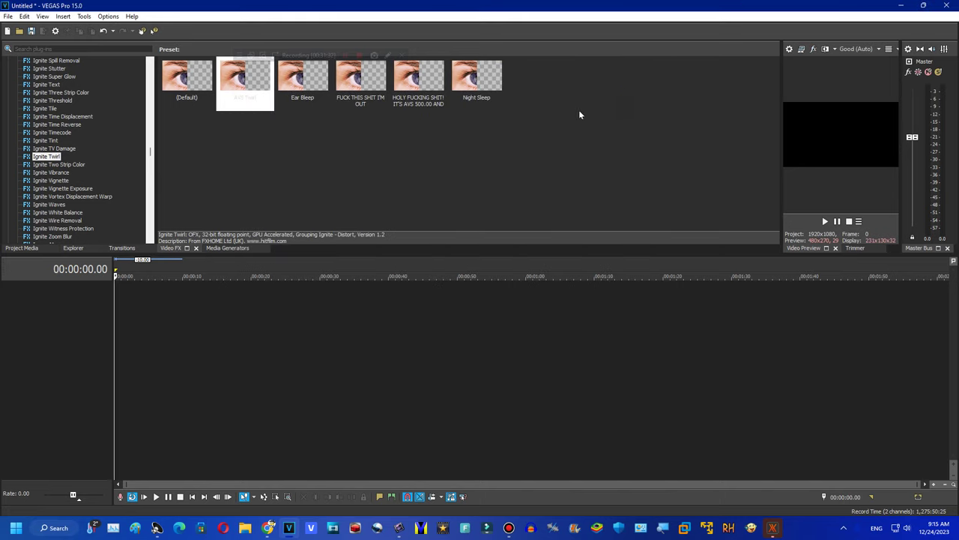
Apply Ignite Waves' Happy preset to the video output, view the settings of its presets through "X is diet", and close the effect window.
click(66, 204)
drag(244, 79, 819, 165)
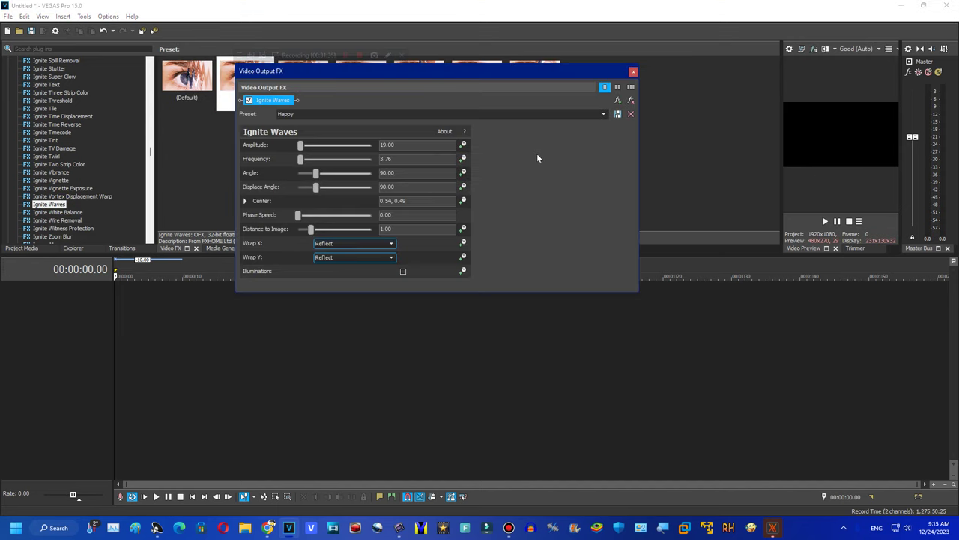
click(603, 114)
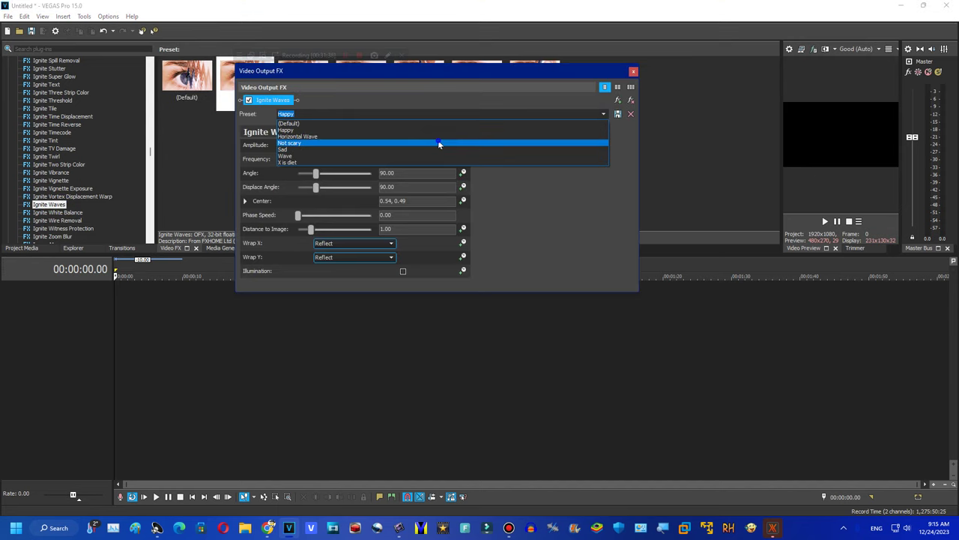
click(438, 141)
key(Down)
key(Down)
key(Down)
key(Down)
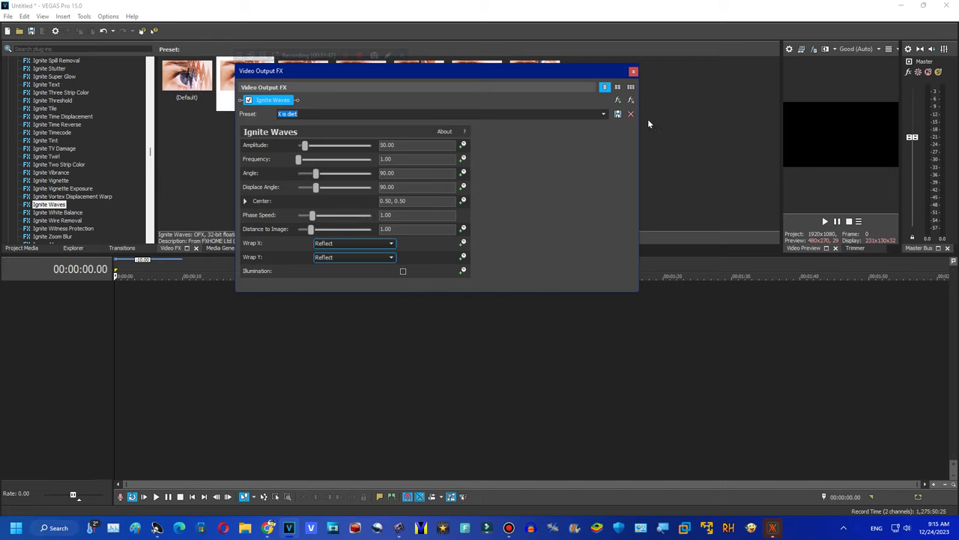
click(634, 71)
Apply Ignite Zoom Blur's Sponge Effect preset to the video output, view its settings, and close the effect window.
key(Down)
key(Down)
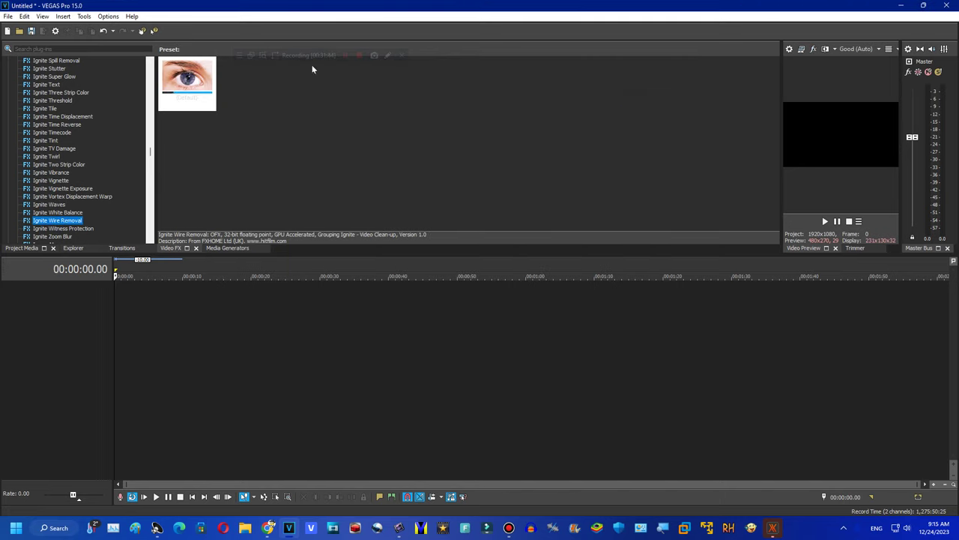
scroll(53, 180, down, 3)
click(56, 173)
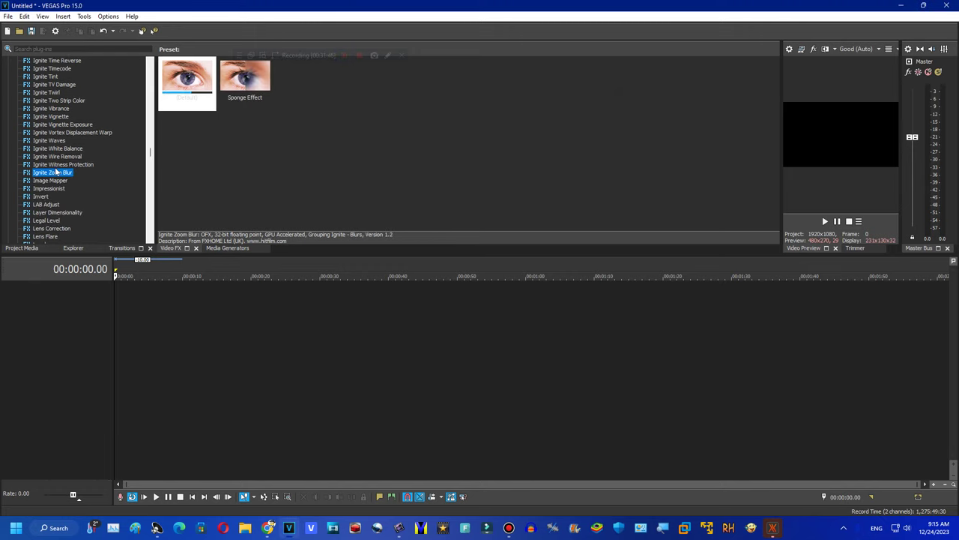
drag(241, 75, 794, 143)
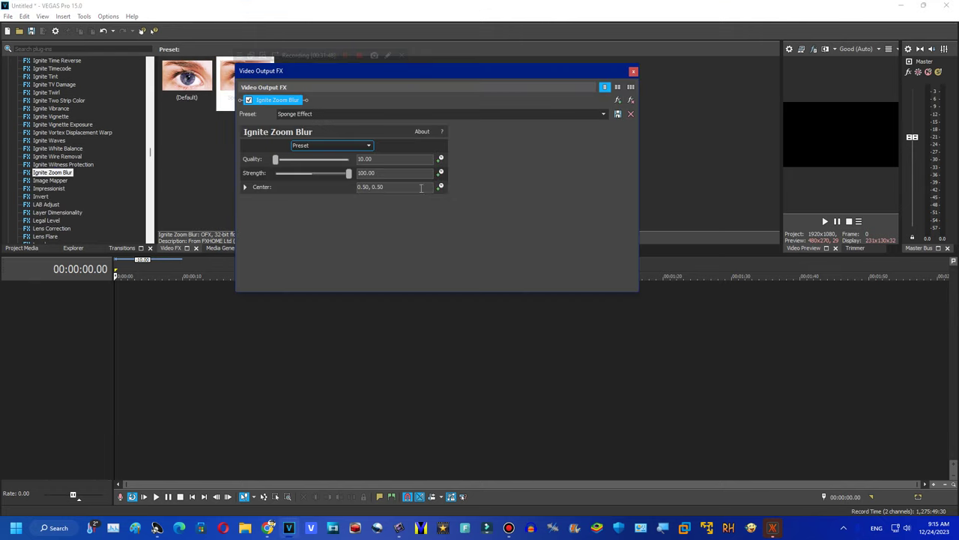
click(633, 71)
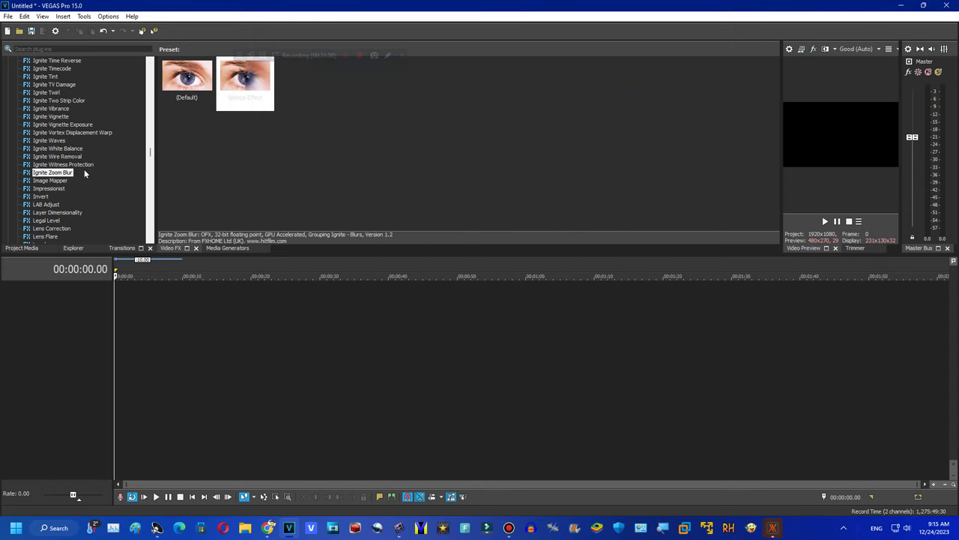
Look through the Image Mapper and Impressionist presets, and apply Invert's 1/64 (Blend 0.015) preset to the video output.
click(51, 181)
click(59, 189)
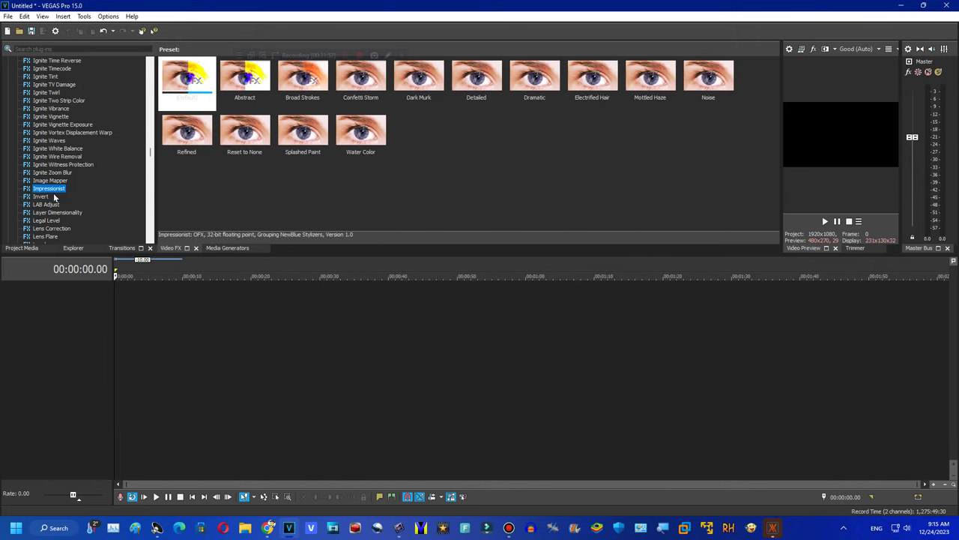
click(45, 197)
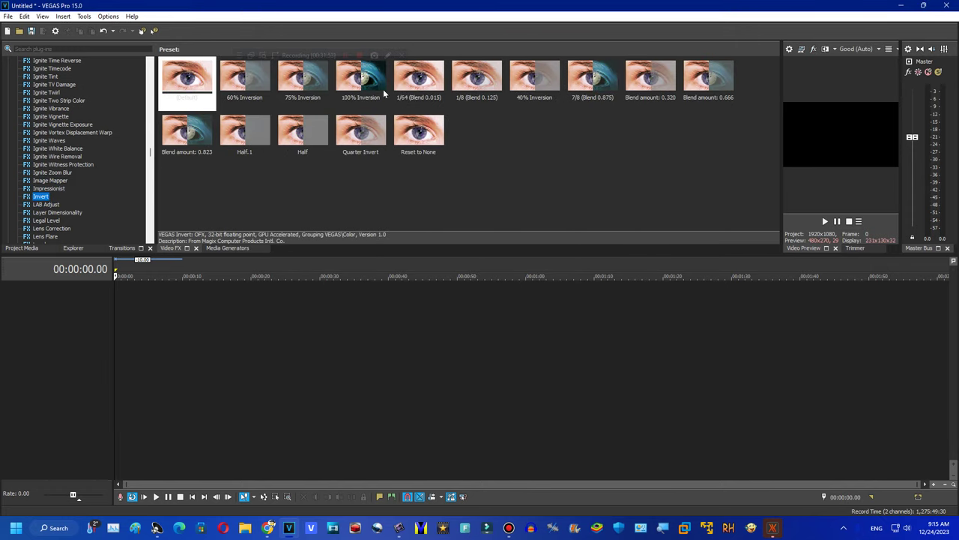
click(422, 83)
drag(927, 156, 832, 154)
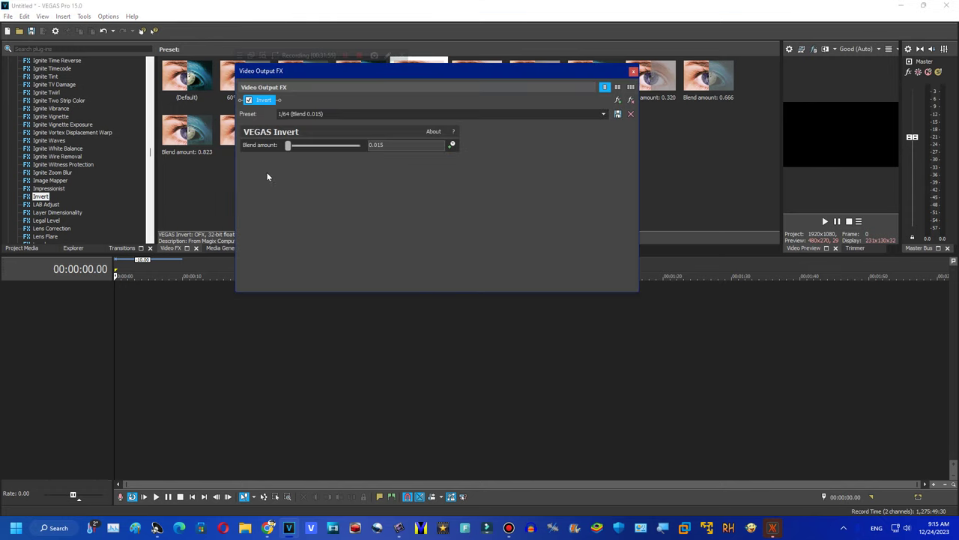
View the settings of Invert's presets from 7/8 (Blend 0.875) to Reset to None, and remove the effect.
click(604, 114)
click(322, 165)
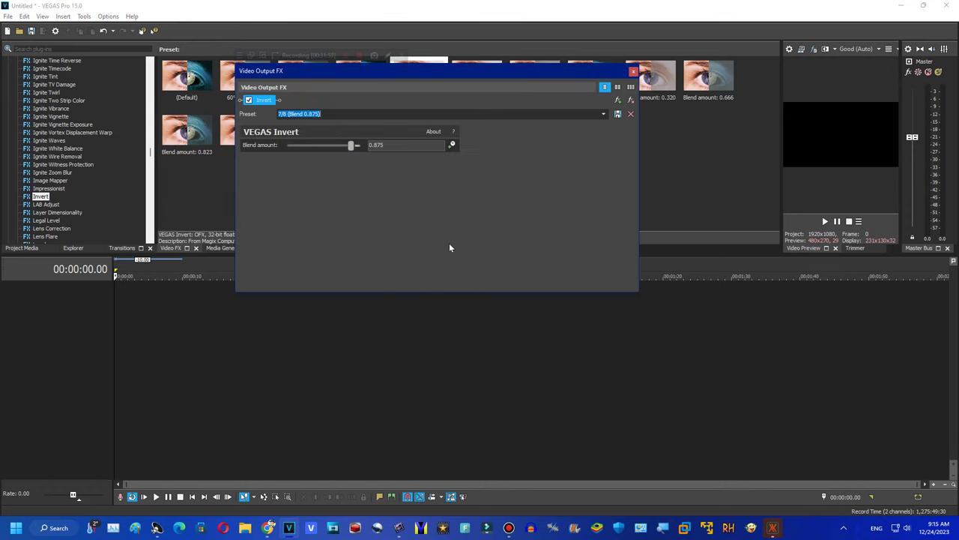
key(Up)
key(Up)
key(Up)
key(Up)
key(Up)
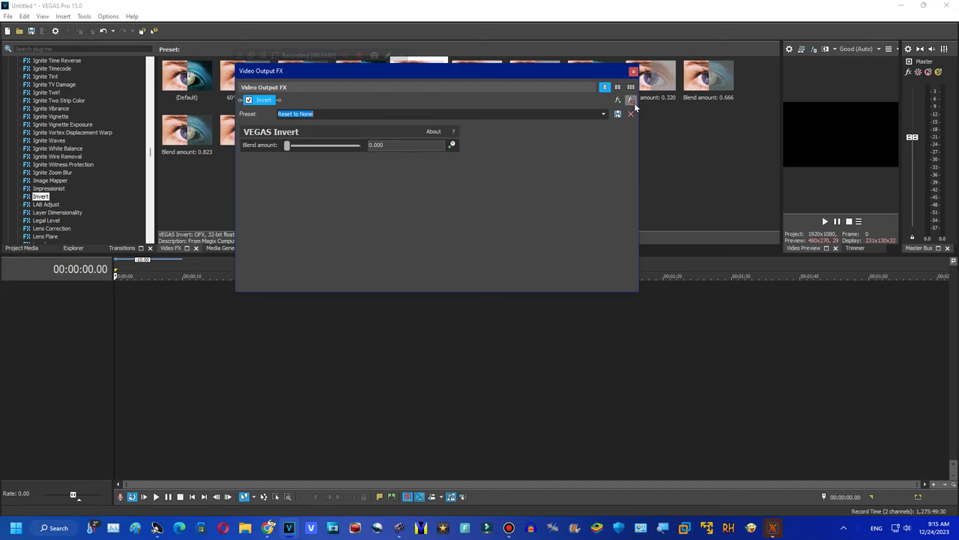
click(634, 71)
Apply LAB Adjust's 4ormulator v0 preset to the video output and view the settings of its presets through G Major 11.
key(Down)
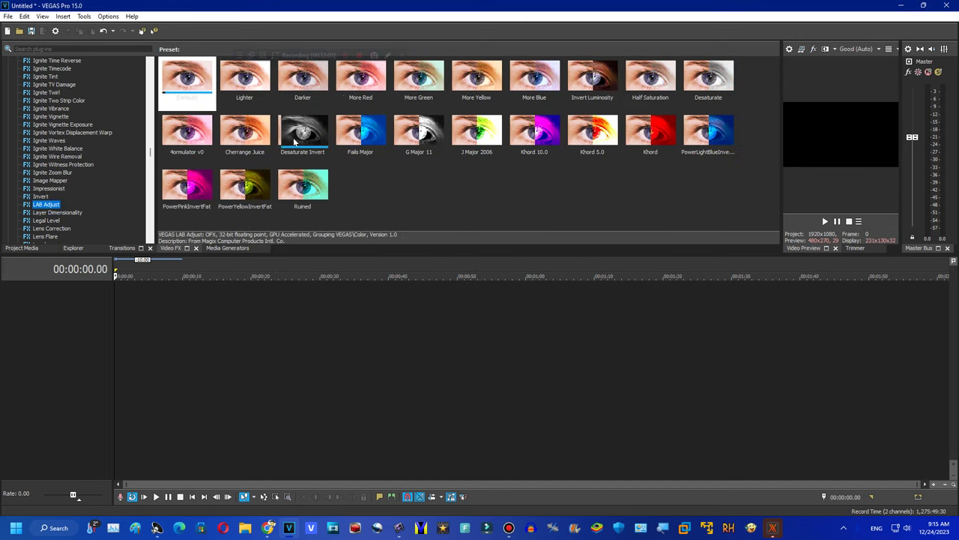
click(295, 141)
drag(187, 134, 845, 170)
click(539, 113)
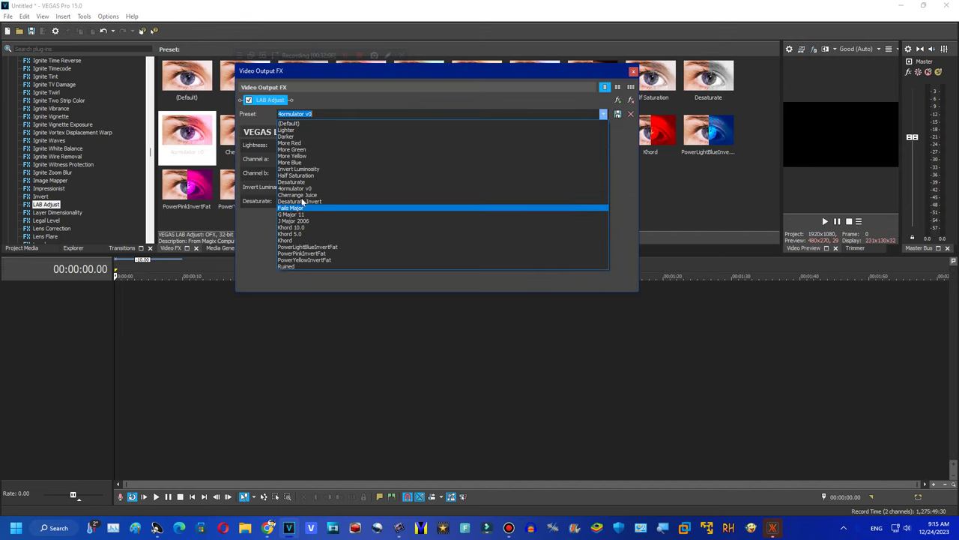
click(320, 200)
key(Down)
key(Down)
key(Down)
key(Down)
key(Down)
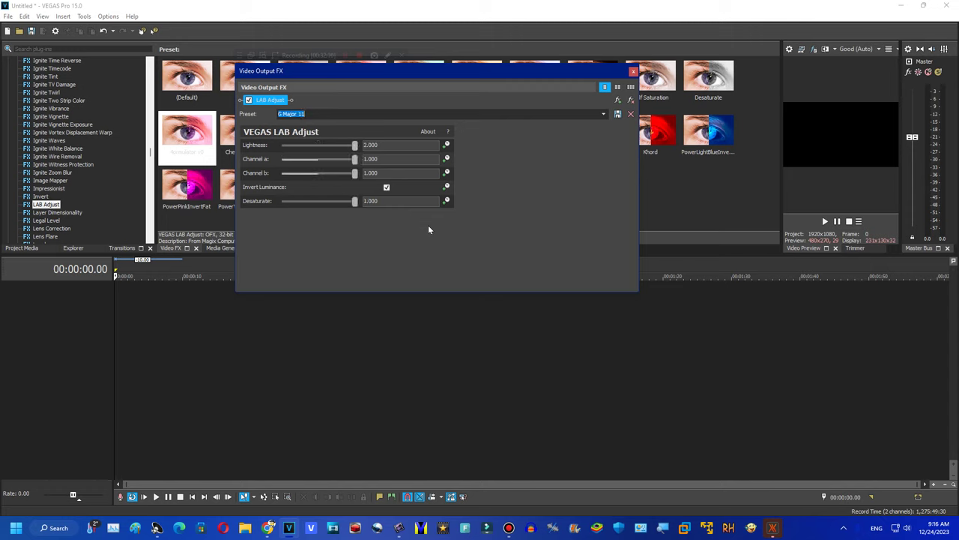
View the settings of LAB Adjust's presets from J Major 2006 to Ruined, and remove the effect.
key(Down)
key(Down)
key(Down)
key(Down)
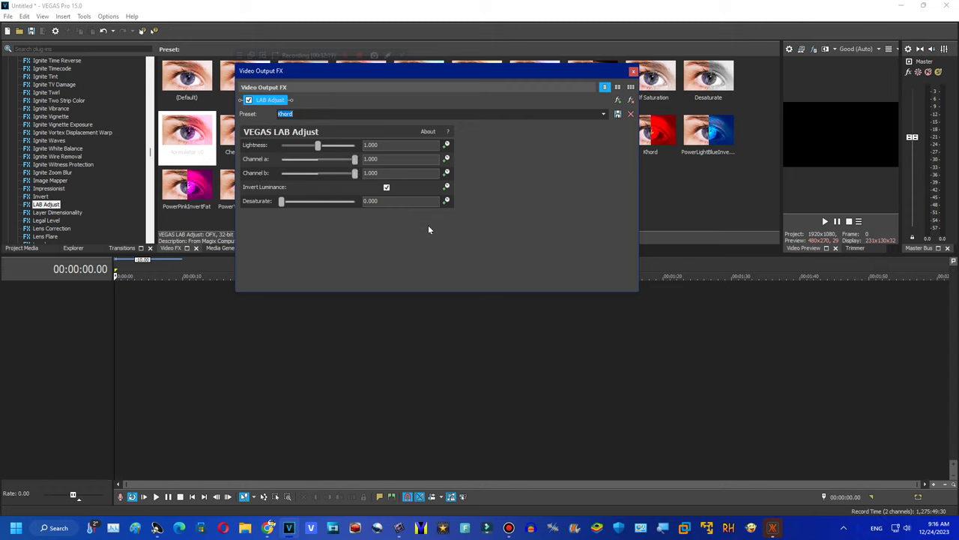
key(Down)
key(Down)
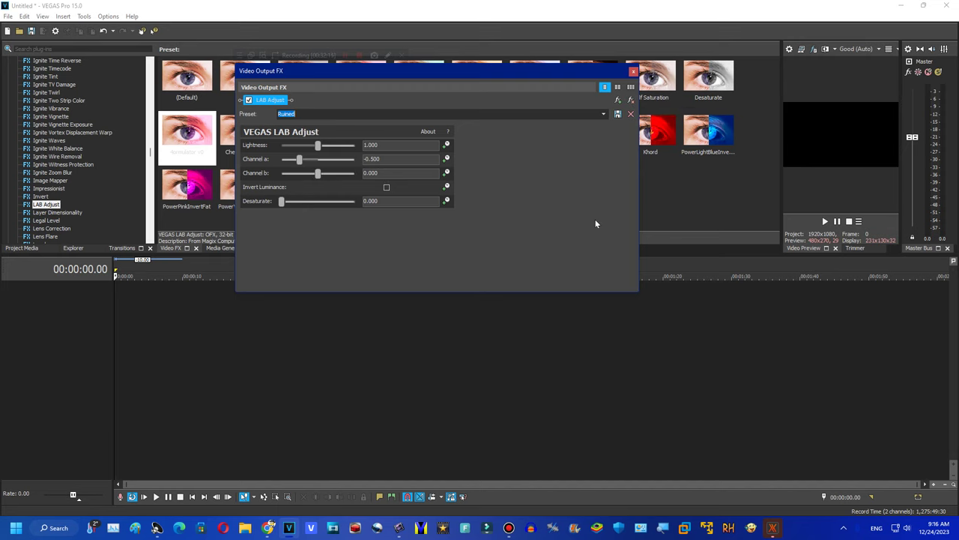
click(632, 102)
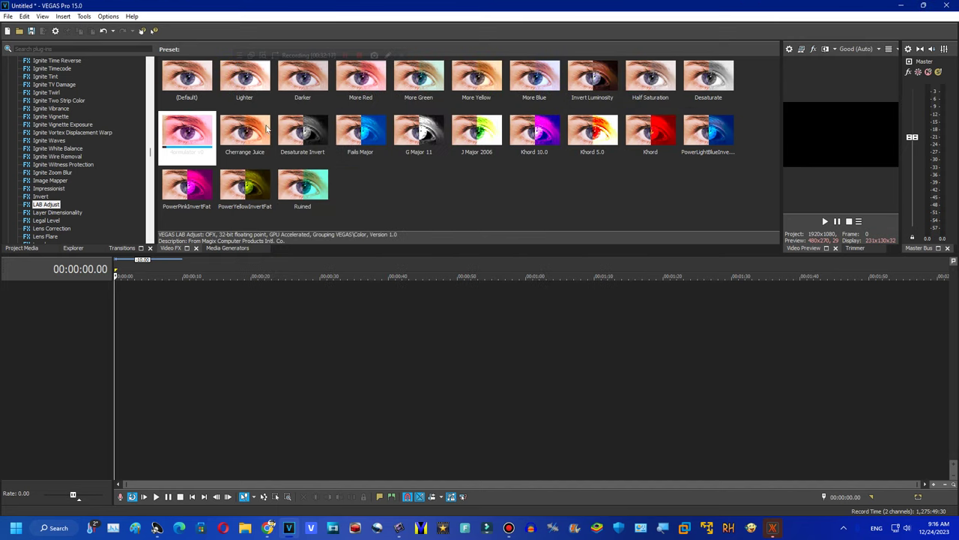
Look through the presets of the video effects from Layer Dimensionality to Light Leak for custom ones.
click(57, 212)
click(55, 220)
scroll(132, 215, down, 4)
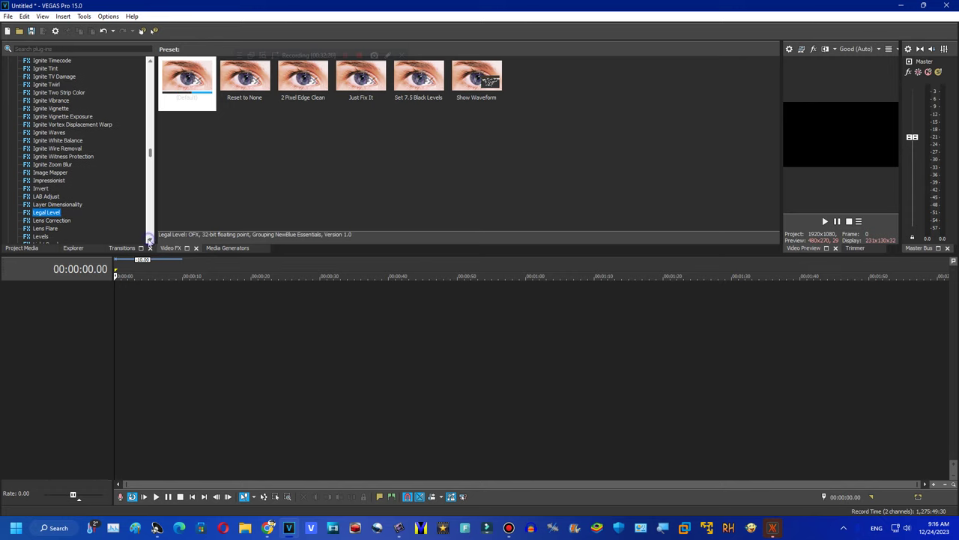
click(49, 132)
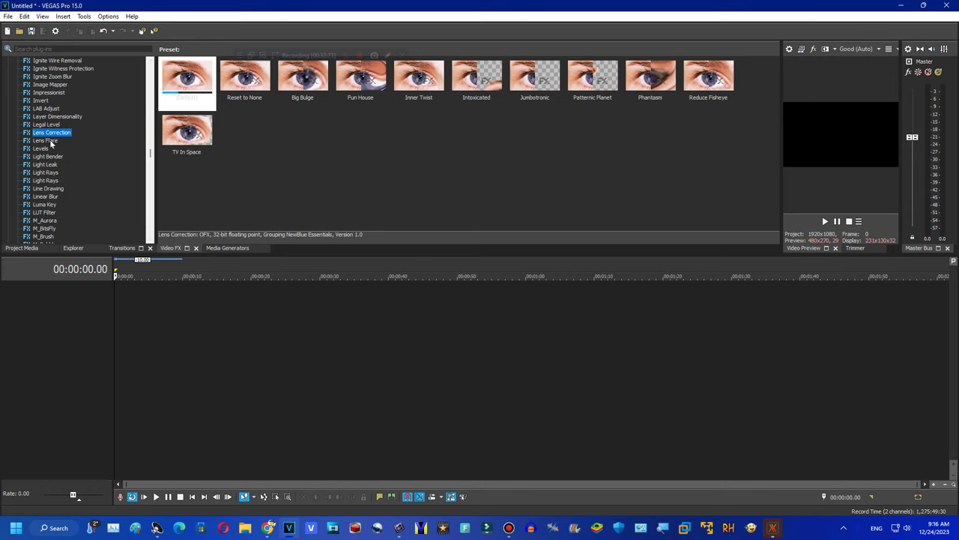
click(45, 140)
click(41, 148)
click(47, 156)
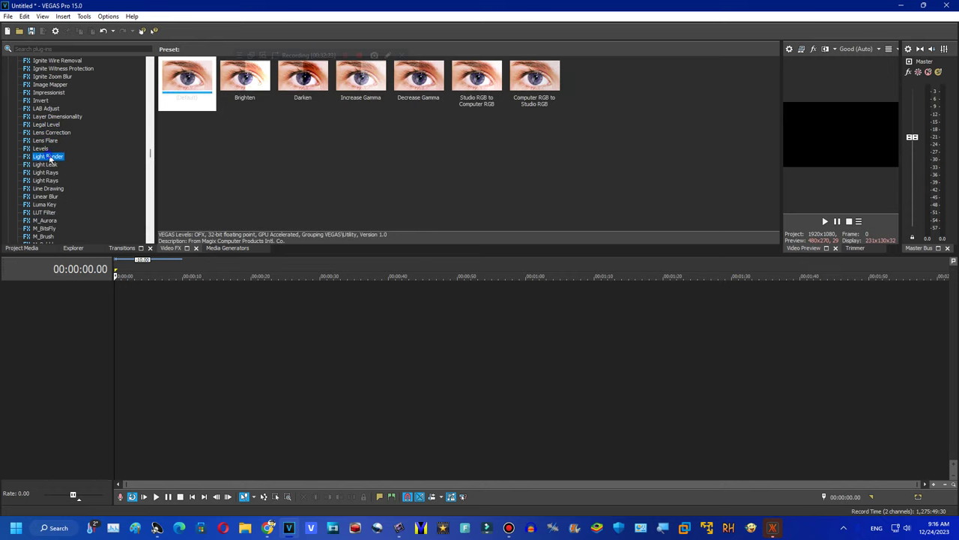
click(54, 164)
Apply the NewBlue Light Rays 2.0 SUK preset to the video output and examine its light source, ray, shimmer and mix settings.
click(52, 173)
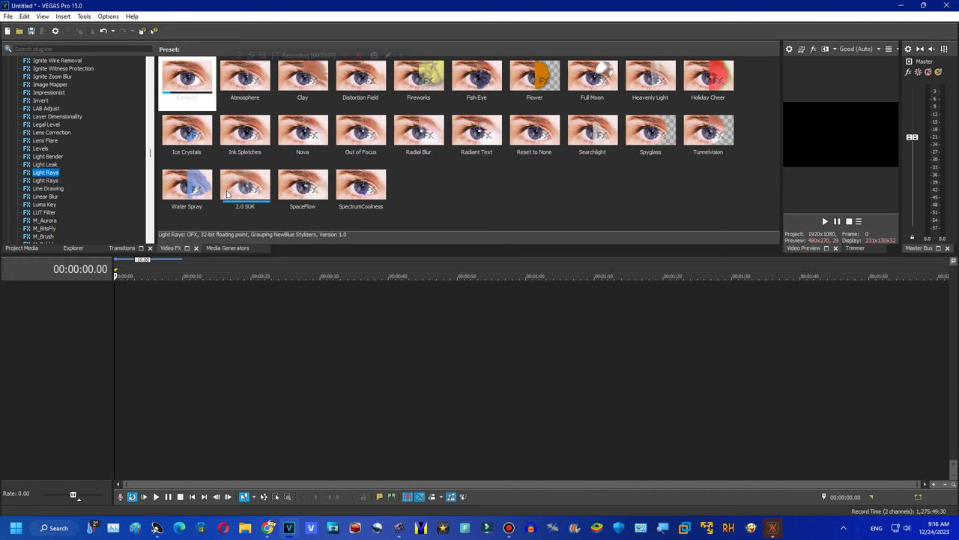
drag(245, 187, 760, 155)
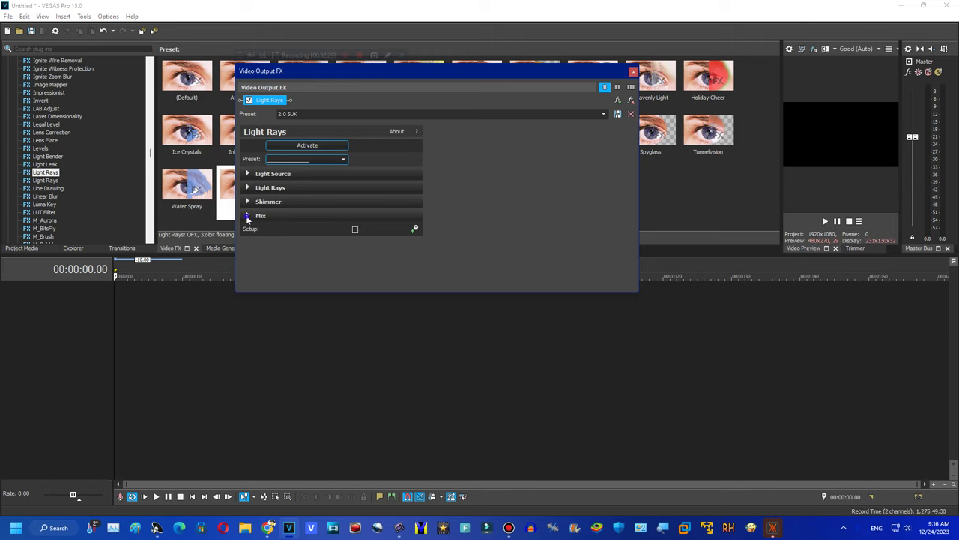
click(247, 215)
click(248, 187)
click(248, 173)
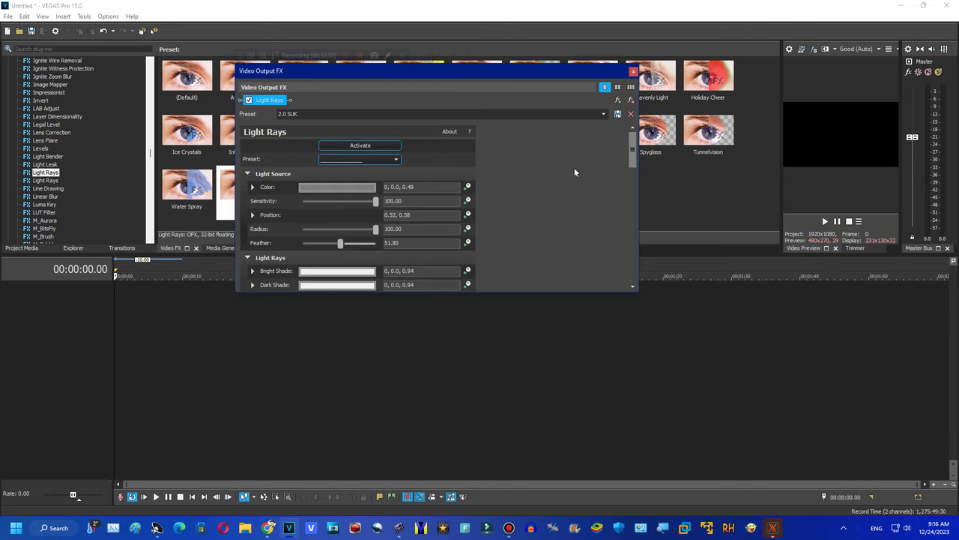
scroll(593, 217, down, 5)
click(248, 224)
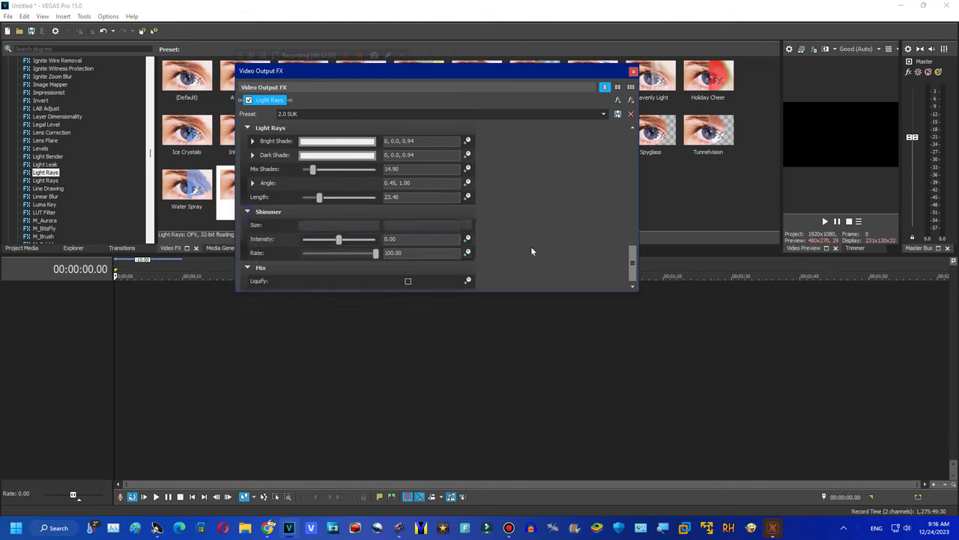
View the settings of the Light Rays presets SpaceFlow and SpectrumCoolness, and close the effect window.
scroll(629, 247, up, 5)
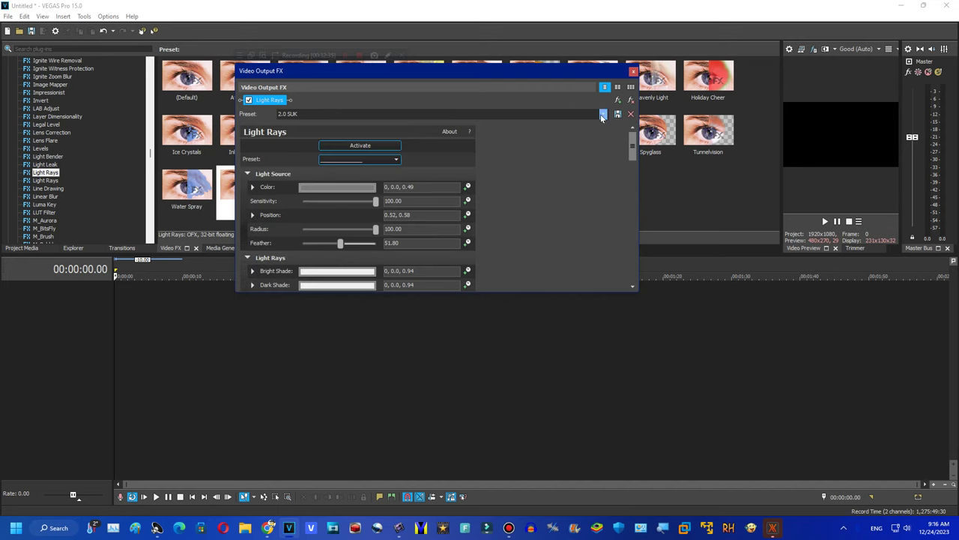
click(602, 114)
click(305, 271)
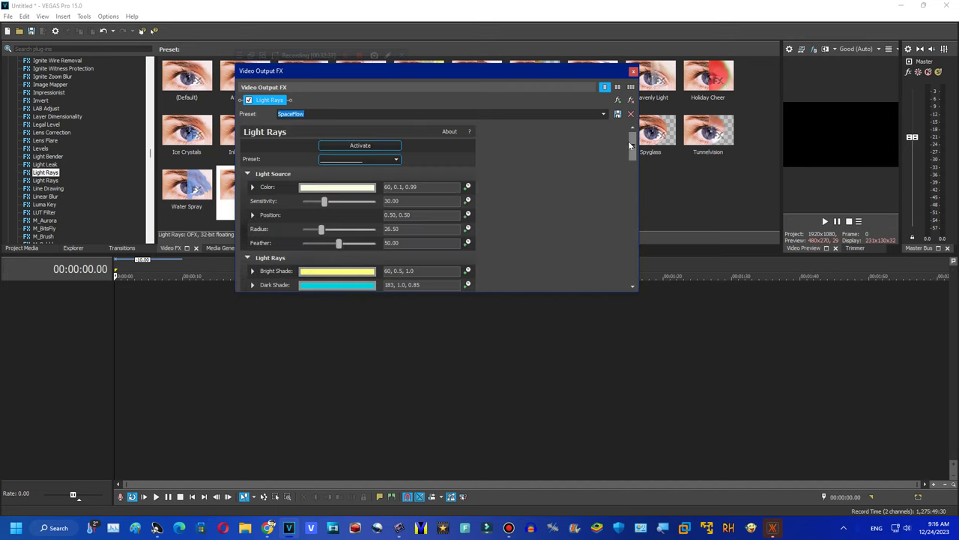
drag(630, 145, 611, 270)
key(Down)
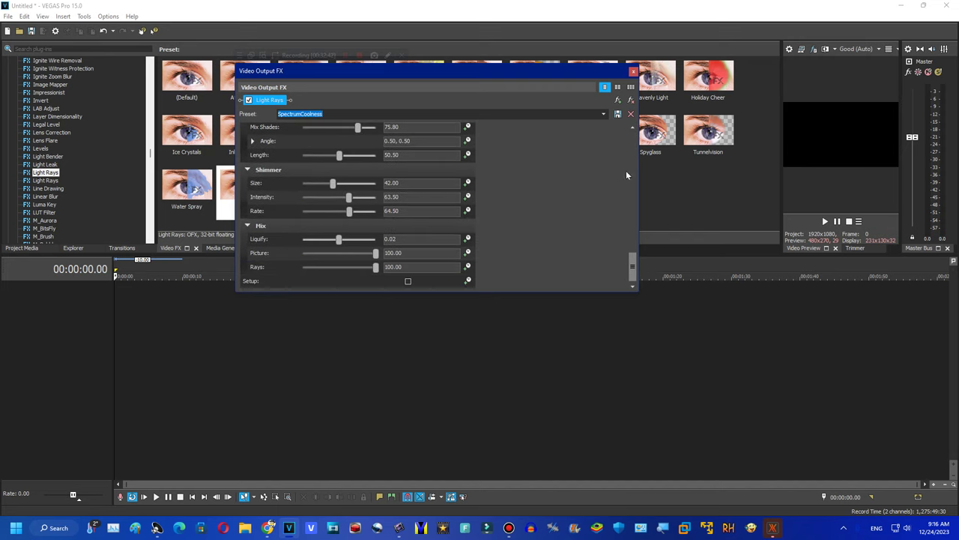
click(633, 71)
Apply the VEGAS Light Rays Crazy Diamond preset to the video output, and view the Arsenic preset's settings.
click(45, 181)
drag(303, 133, 847, 143)
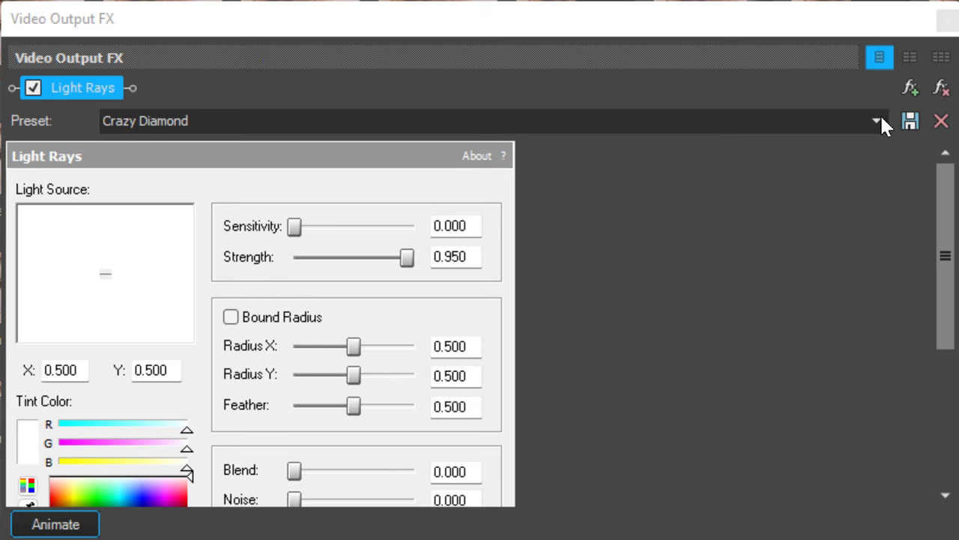
click(603, 114)
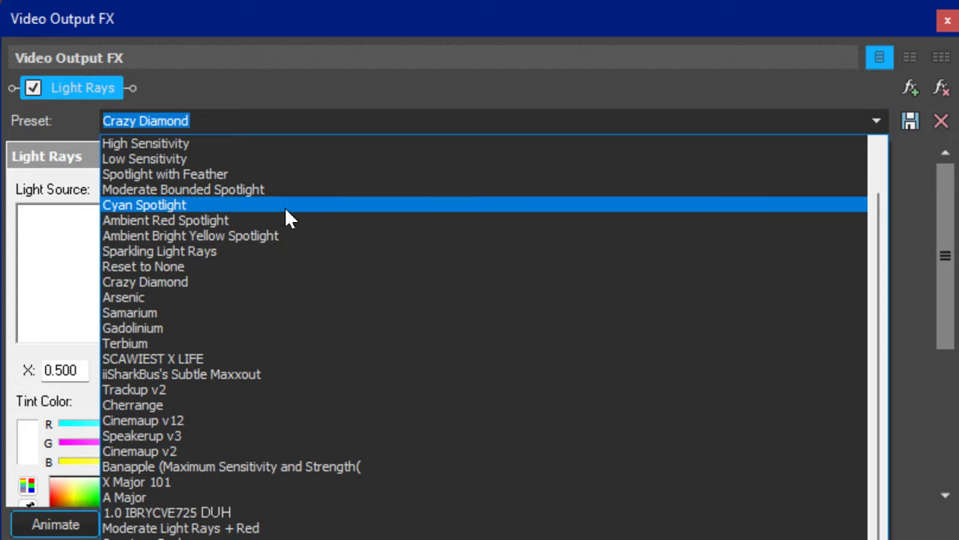
click(233, 298)
click(193, 135)
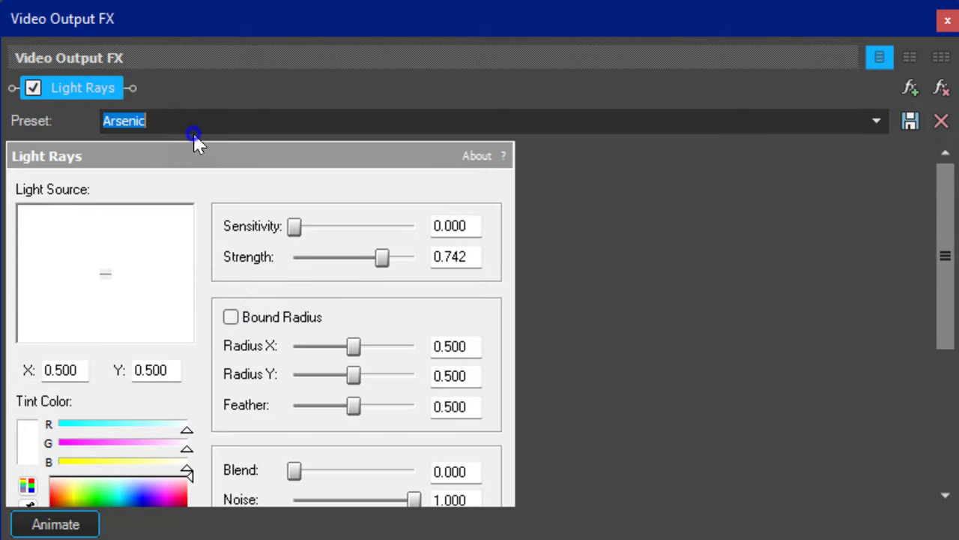
View the settings of the VEGAS Light Rays presets from Samarium through Speakerup v3.
key(Down)
key(Down)
key(Down)
key(Down)
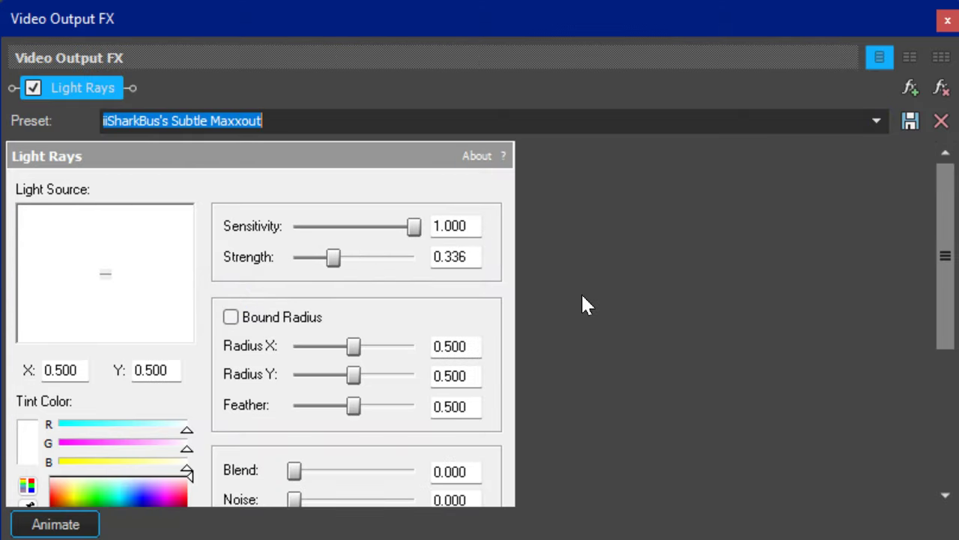
key(Down)
key(Down)
key(Down)
key(Down)
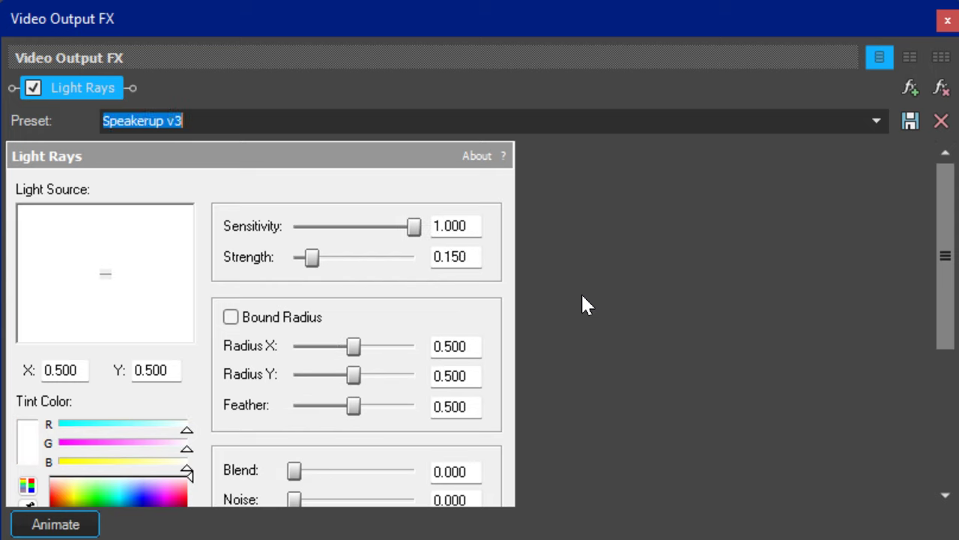
View the settings of the remaining VEGAS Light Rays presets from Cinemaup v2 onward.
key(Down)
key(Down)
key(Down)
key(Down)
key(Down)
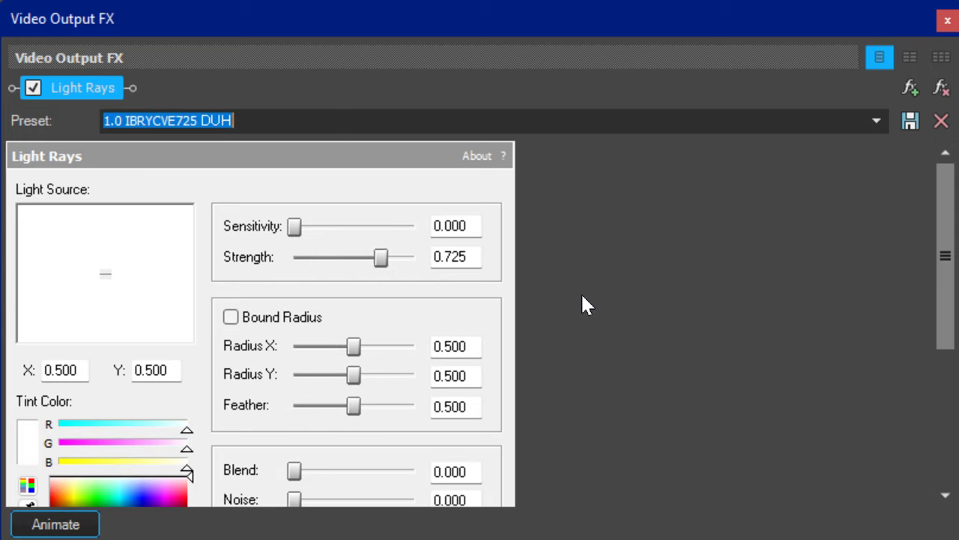
key(Down)
key(Down)
key(Down)
key(Down)
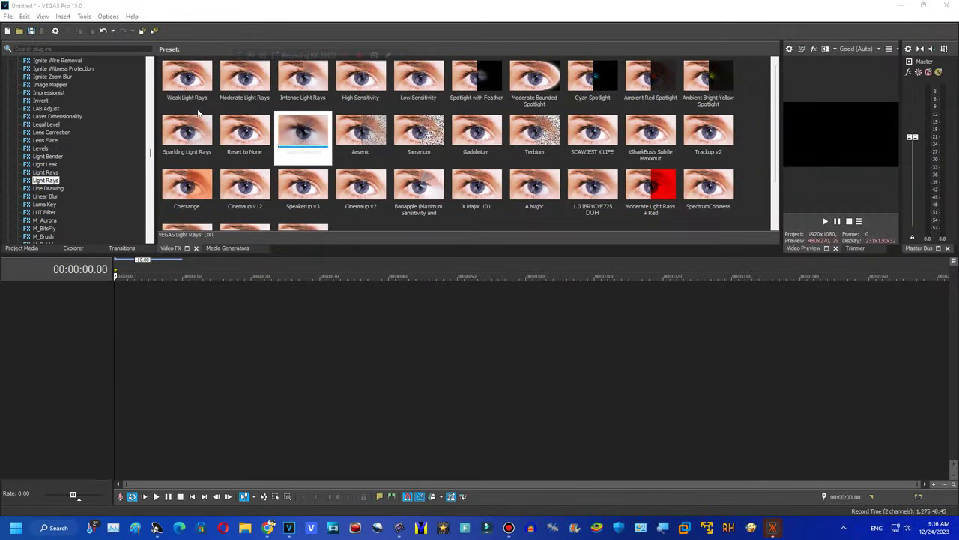
Apply Linear Blur's "I KILLED X by Kyoobur9000" preset to the video output, view the I KILLED X and Weird Code 2.0 settings, and remove the effect.
click(52, 197)
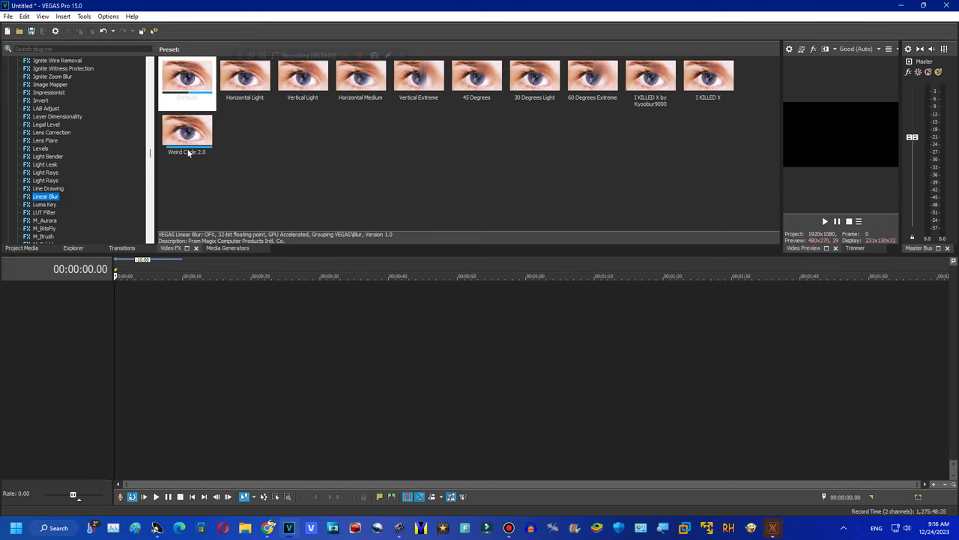
drag(651, 75, 847, 151)
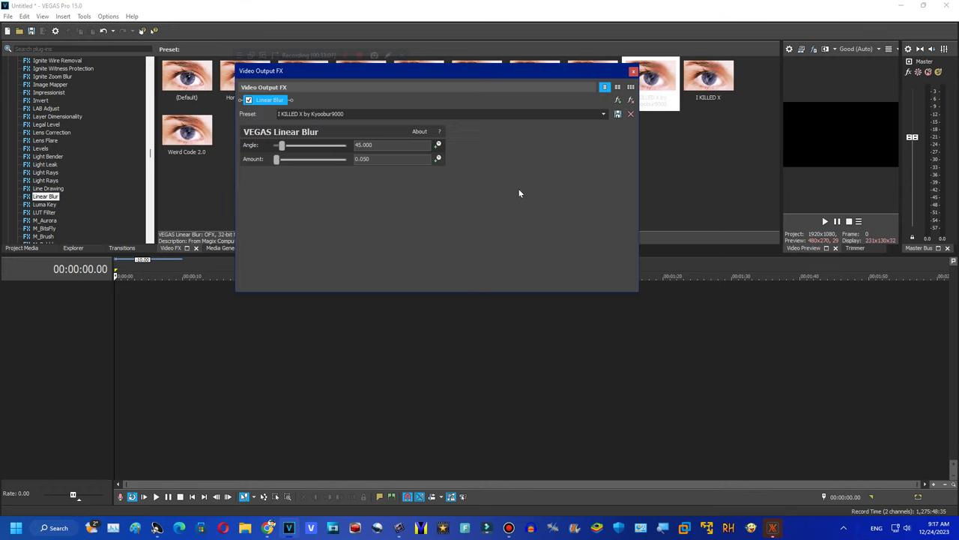
click(602, 116)
click(338, 186)
click(604, 116)
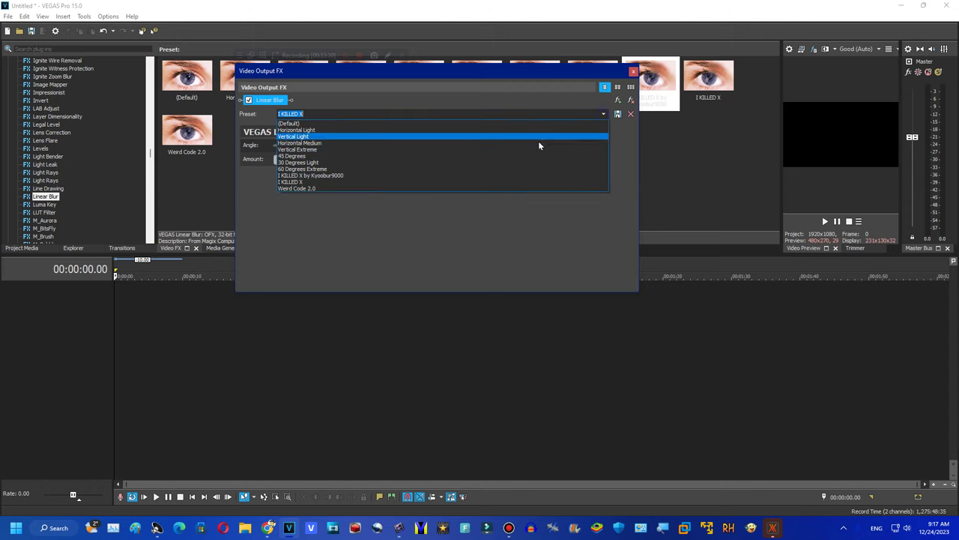
click(510, 187)
click(630, 102)
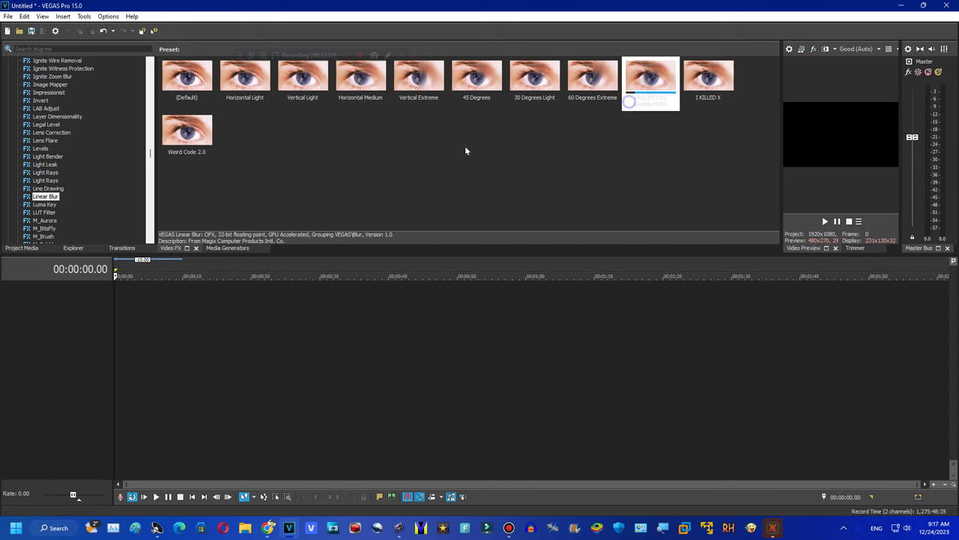
Look through the presets of the video effects from Median to Mirror for custom ones.
scroll(151, 214, down, 3)
scroll(151, 213, down, 10)
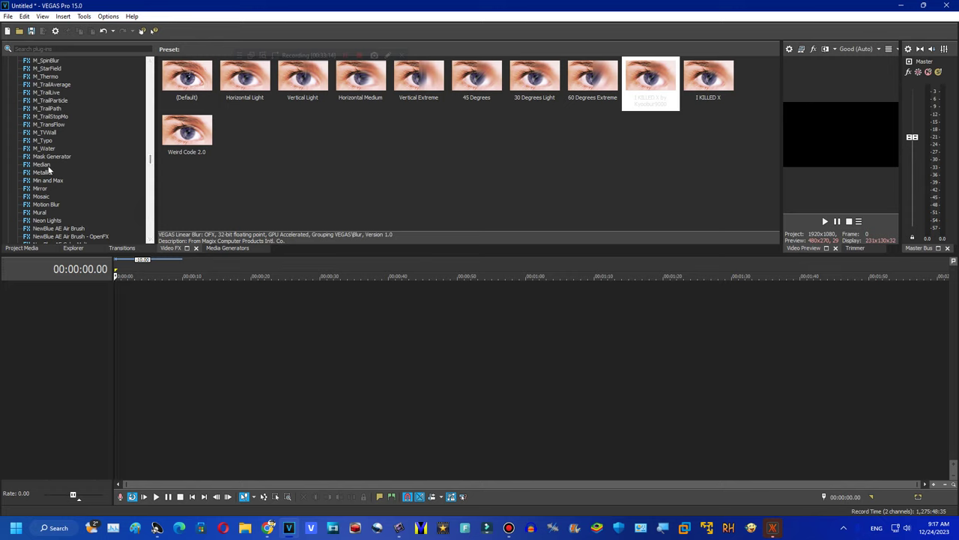
click(44, 165)
click(44, 173)
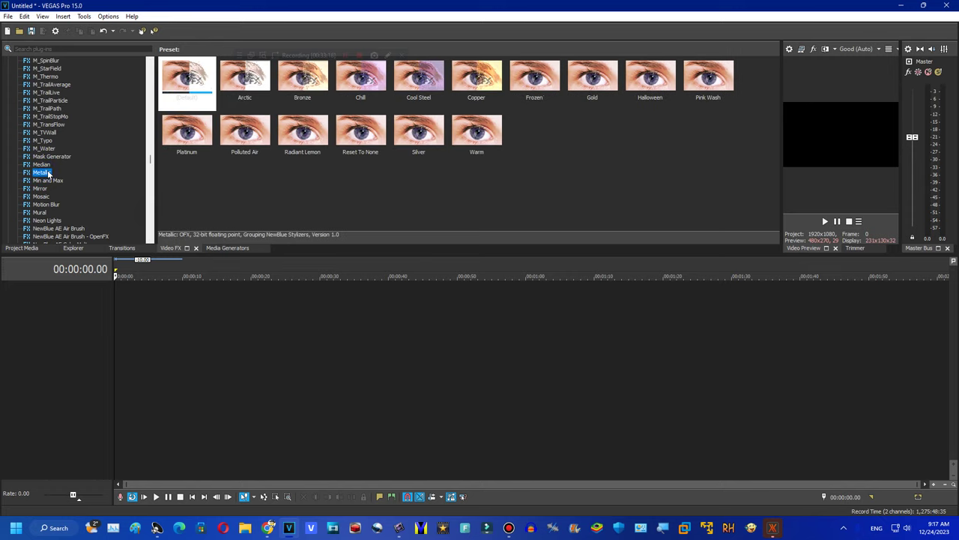
click(44, 181)
click(37, 189)
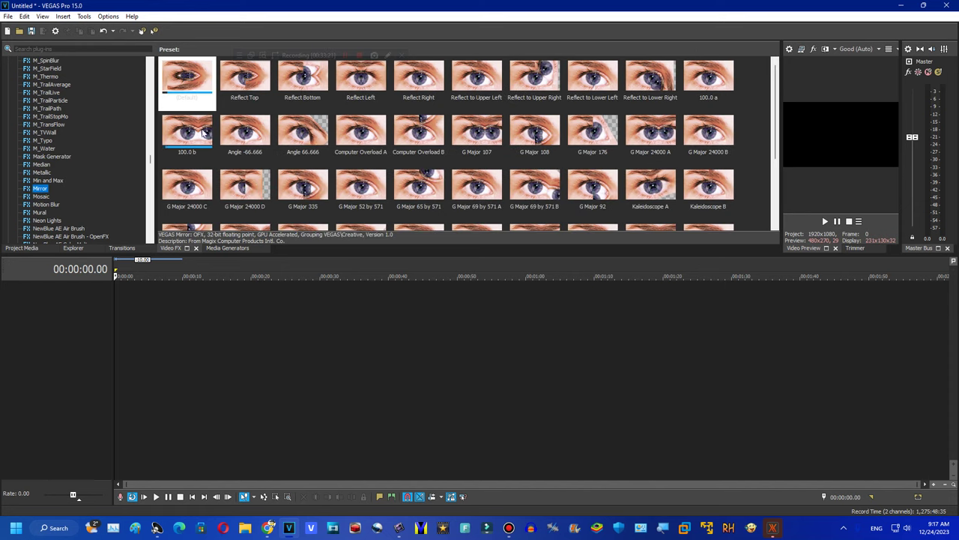
Apply Mirror's 100.0 a preset to the video output and view the 100.0 a and Z Major preset settings.
double_click(708, 75)
click(922, 5)
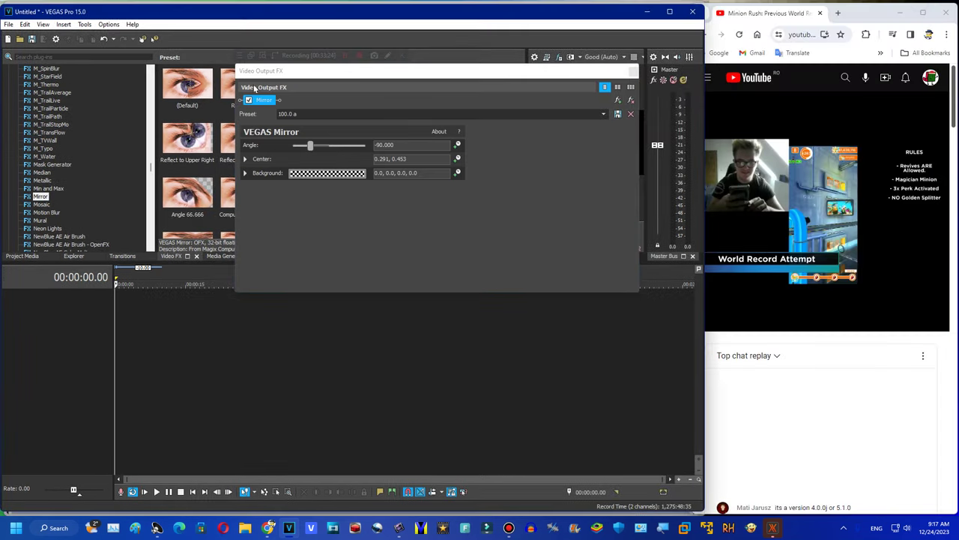
key(Print)
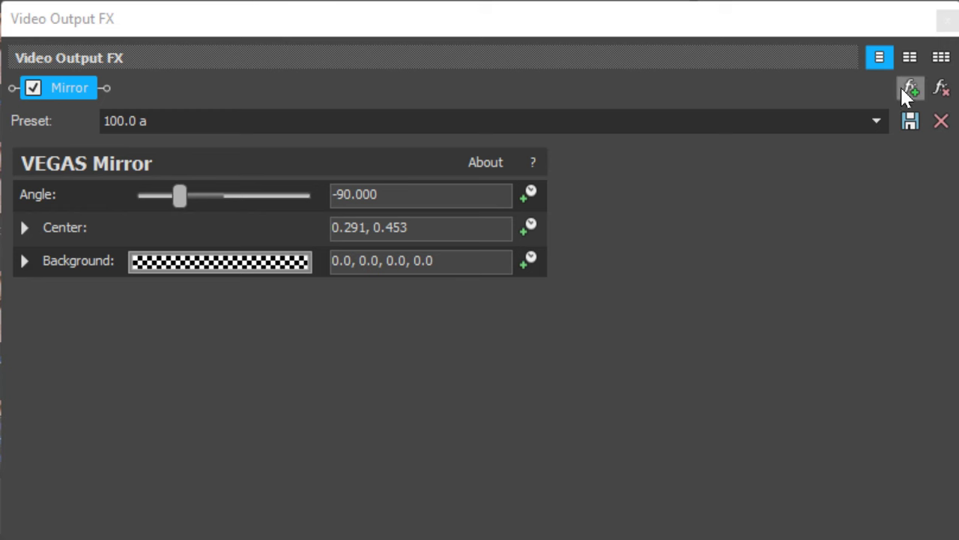
click(603, 113)
key(Escape)
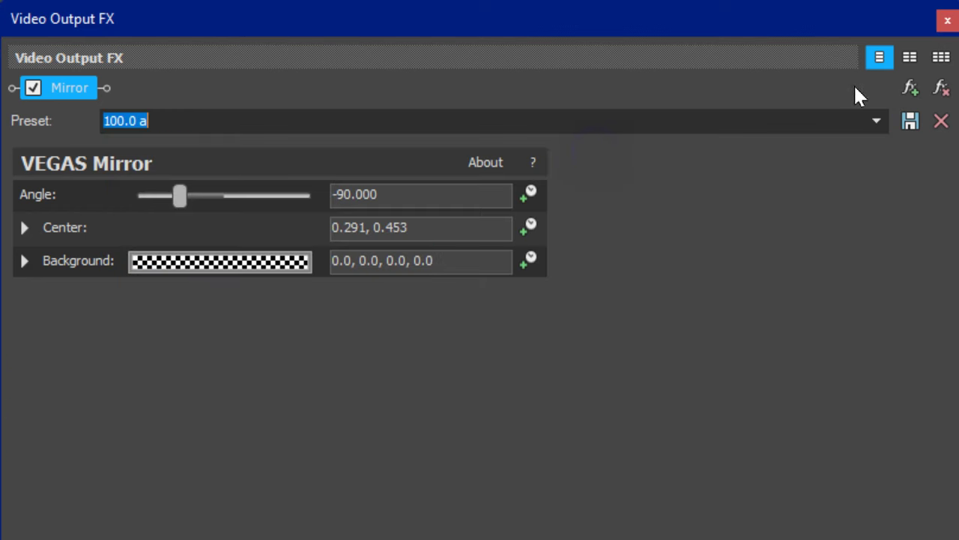
key(End)
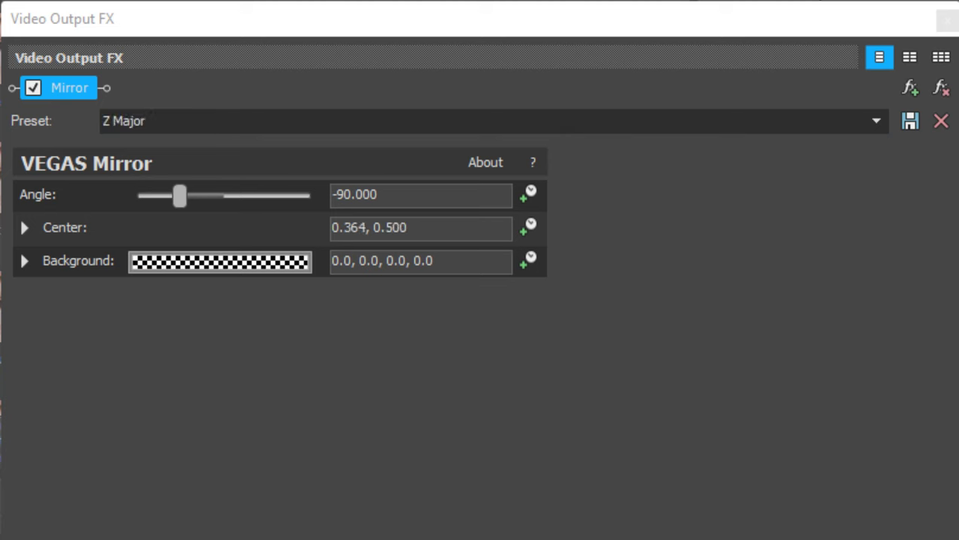
click(940, 58)
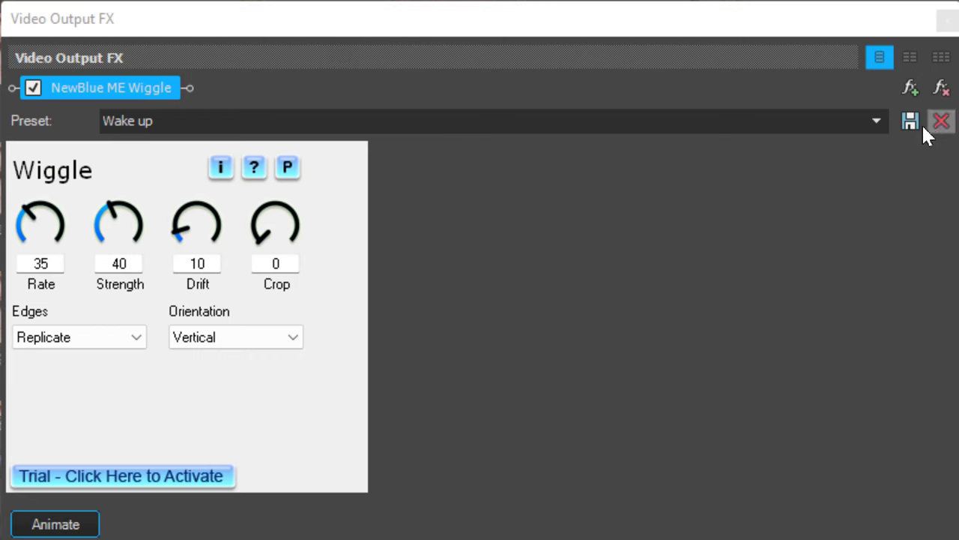
View the settings of the NewBlue ME Wiggle custom presets, including G Major 46, BILLY G MAJOR 3 A, Wiggle A and G Major 20 A.
click(876, 120)
click(375, 157)
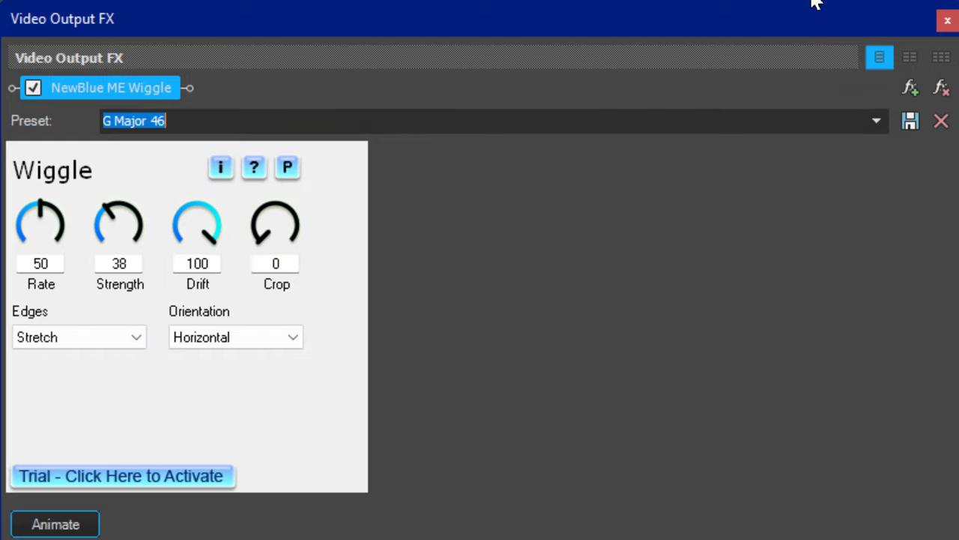
click(767, 121)
scroll(768, 121, down, 1)
scroll(760, 266, down, 4)
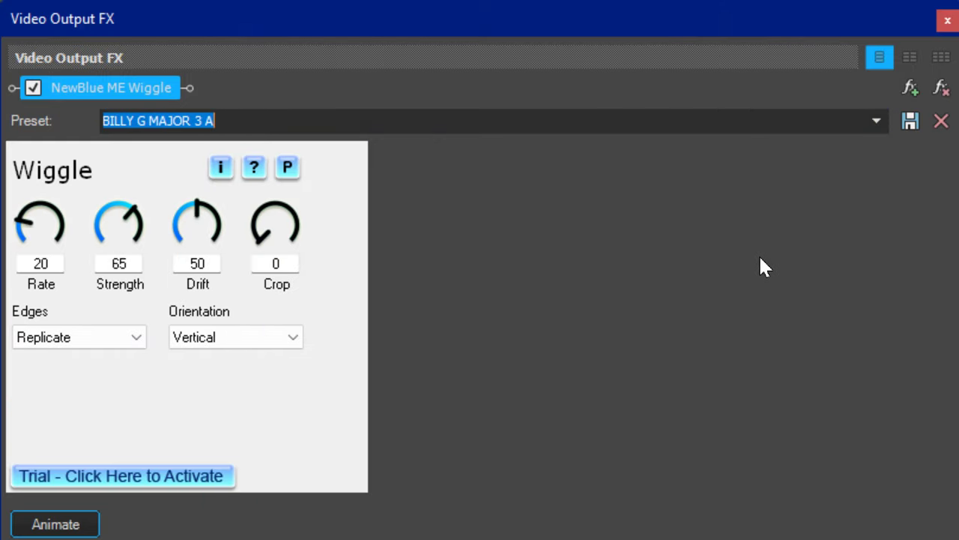
key(Down)
key(Down)
key(Down)
key(Down)
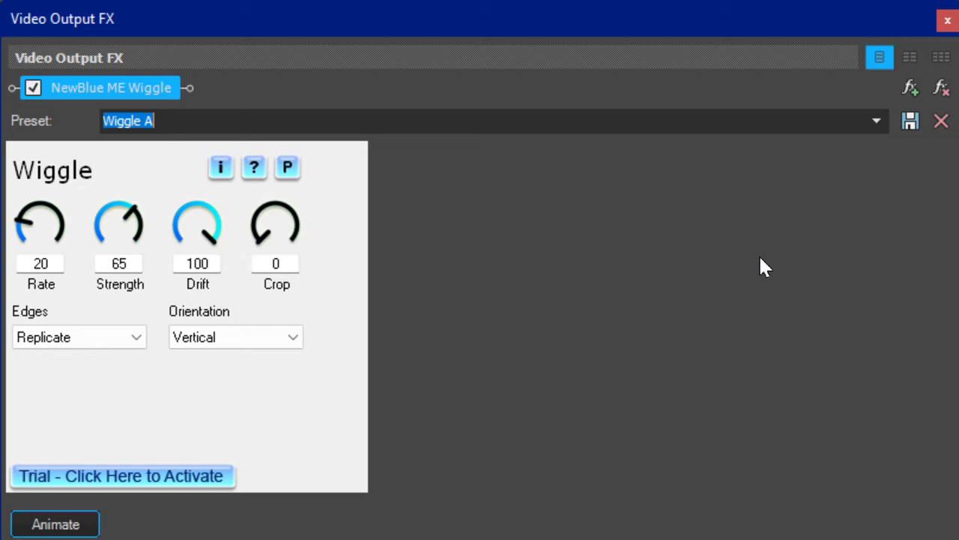
key(Down)
key(Down)
key(Down)
key(Down)
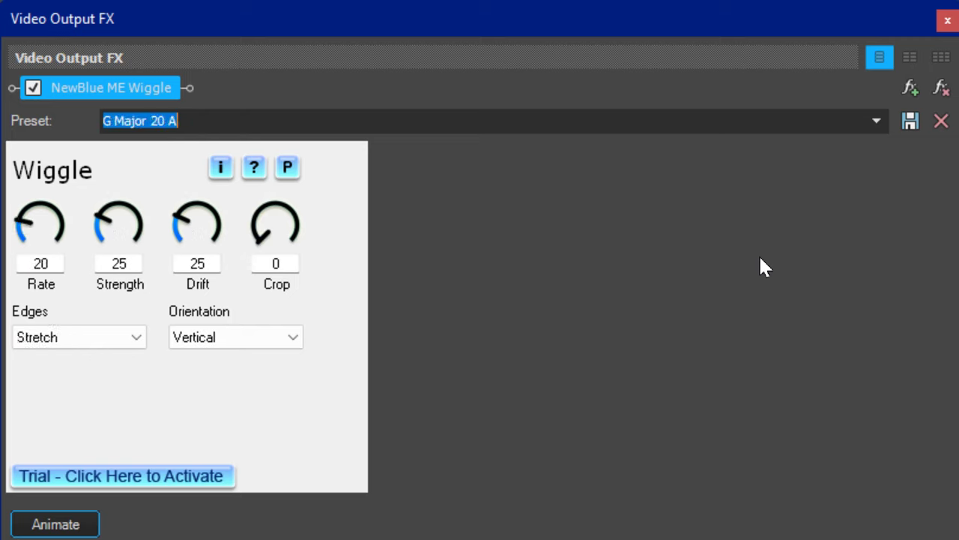
View the settings of the NewBlue ME Wiggle presets following G Major 20 A, including Stereoup v7 C, Lanthanum and Videoup v7.
key(Down)
key(Down)
key(Down)
key(Down)
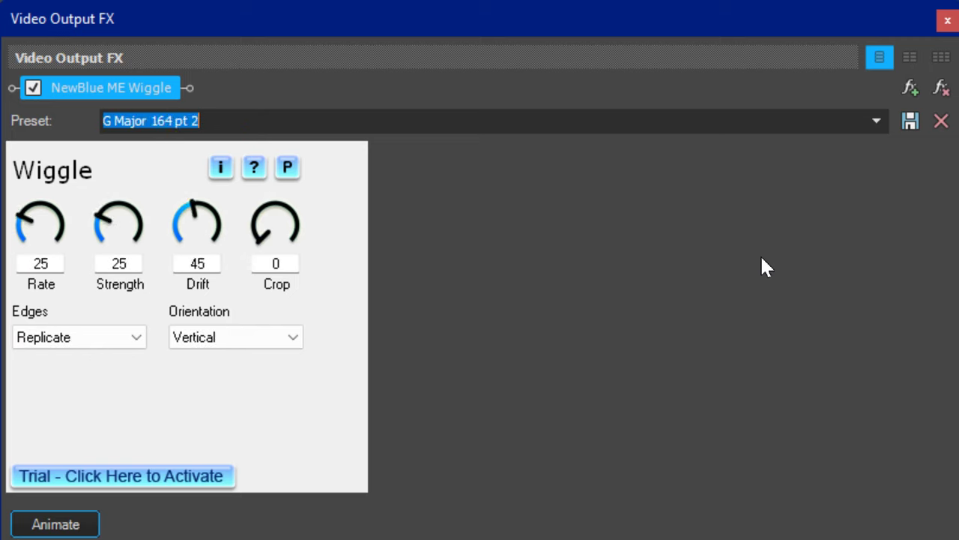
key(Down)
key(Down)
key(Down)
key(Down)
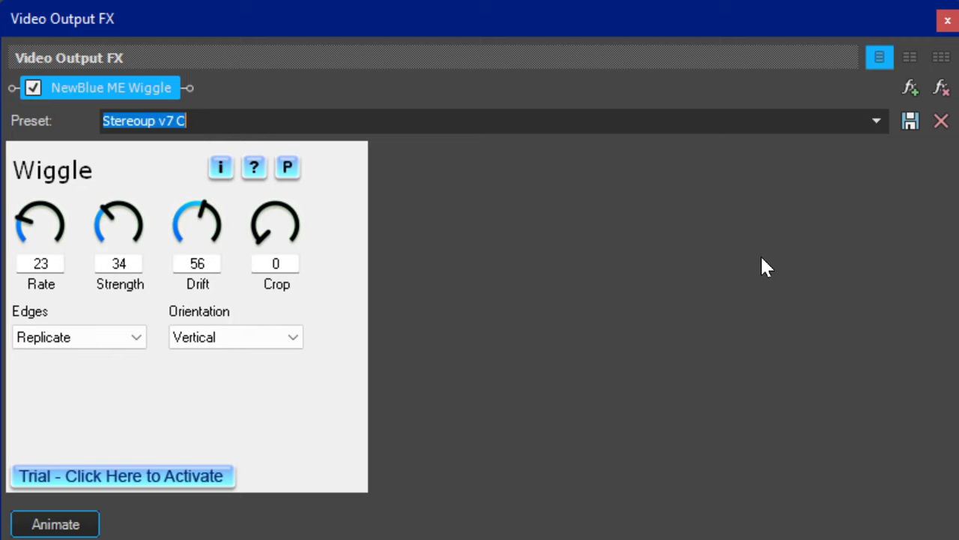
key(Down)
key(Down)
key(Down)
key(Down)
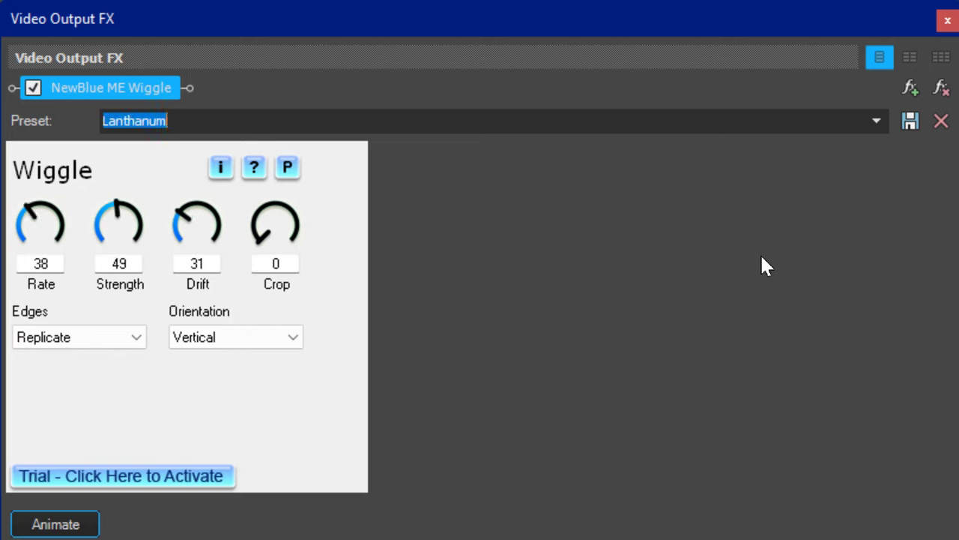
key(Down)
key(Down)
key(Down)
key(Down)
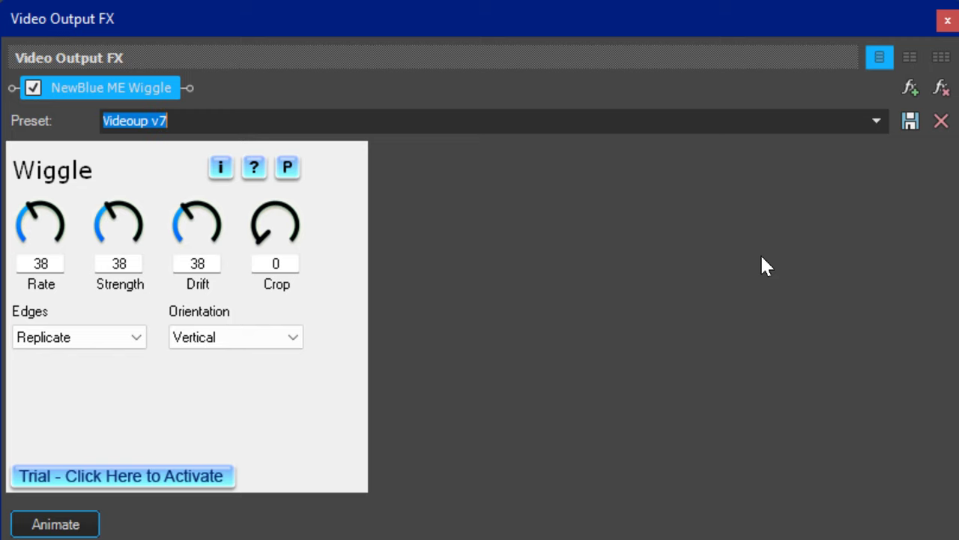
key(Down)
key(Down)
key(Down)
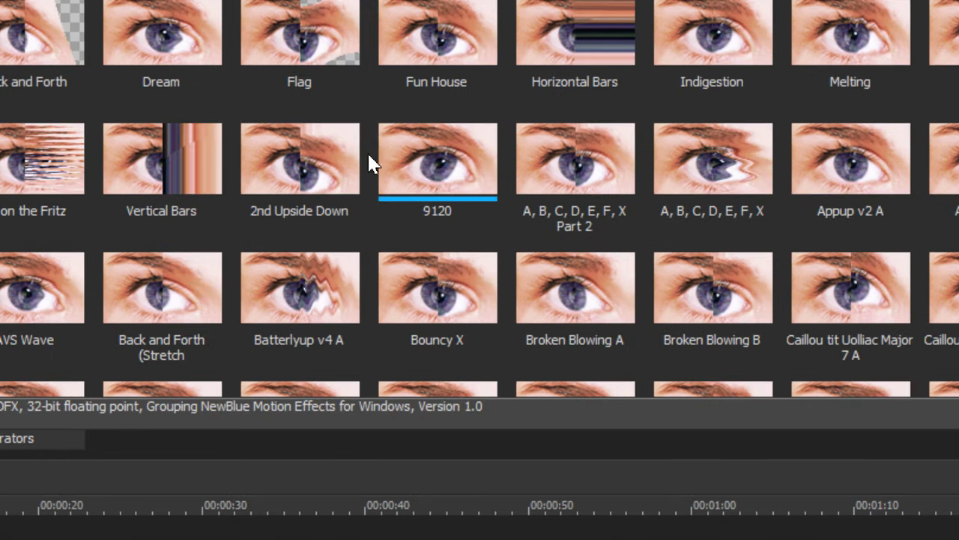
Apply the 2nd Upside Down preset of NewBlue ME Wiggle - OpenFX to the video output, and switch the effect to preset 9120.
click(308, 196)
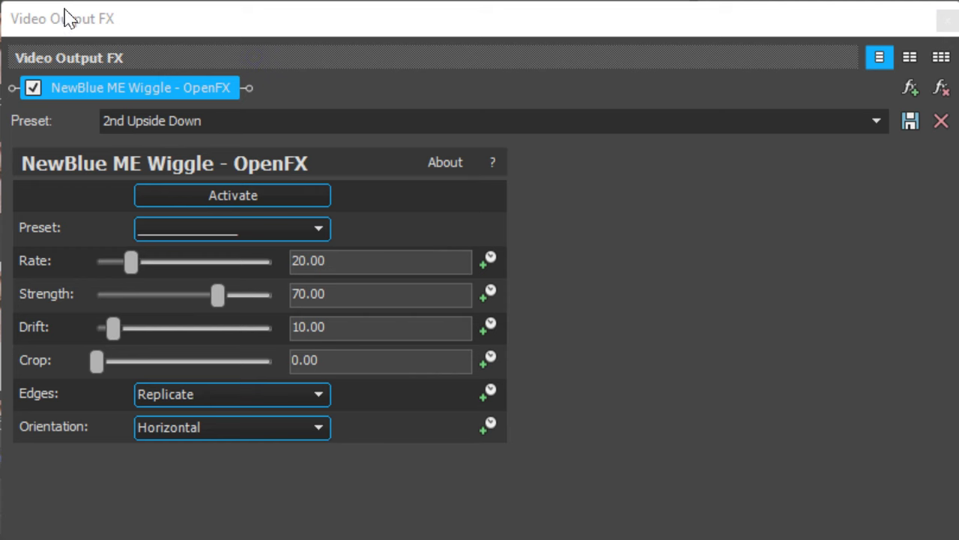
click(431, 134)
click(877, 121)
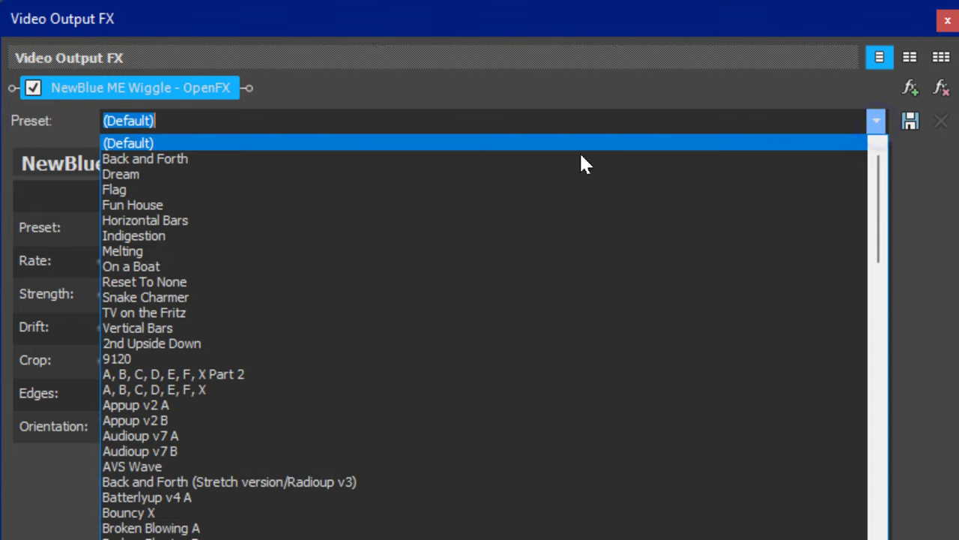
click(248, 357)
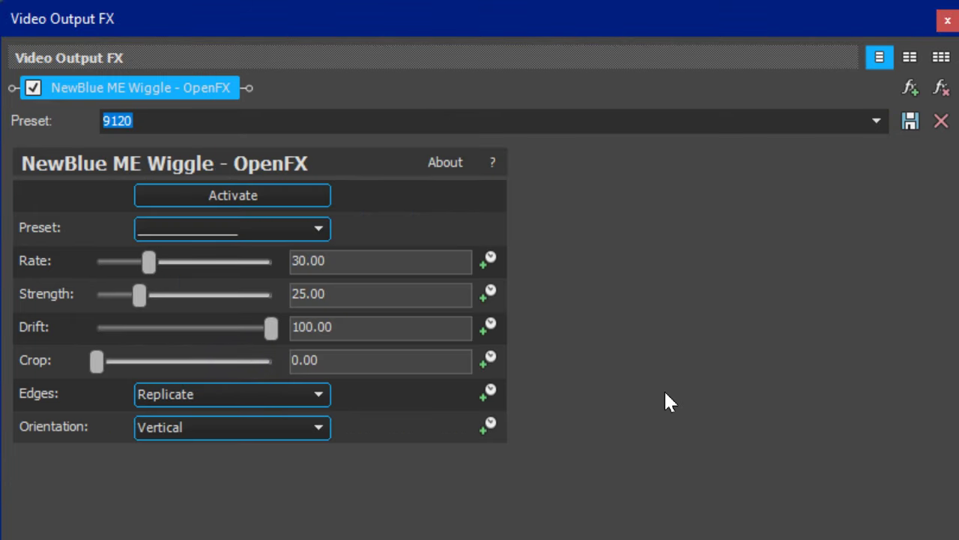
View the settings of the NewBlue ME Wiggle - OpenFX presets following 9120 through Broken Blowing B.
key(Down)
key(Down)
key(Down)
key(Down)
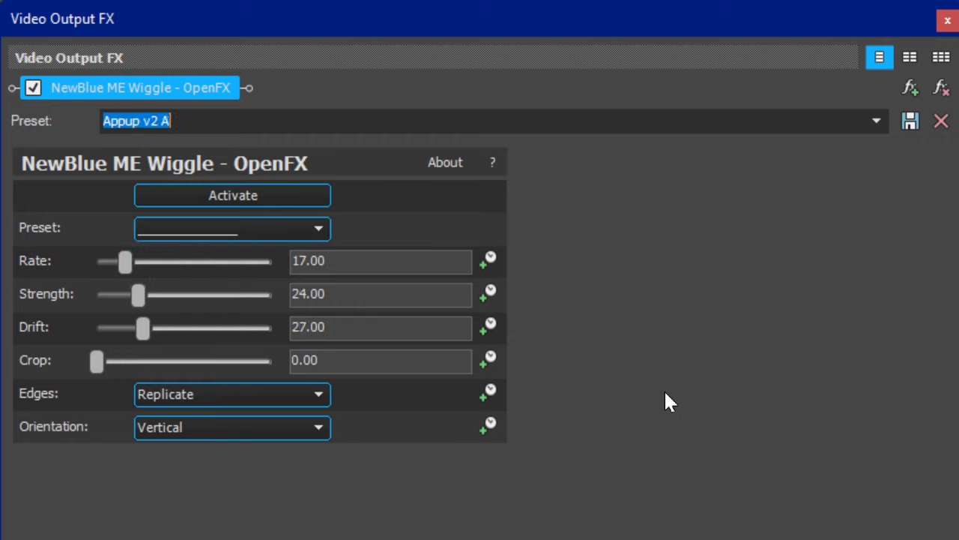
key(Down)
key(Down)
key(Down)
key(Down)
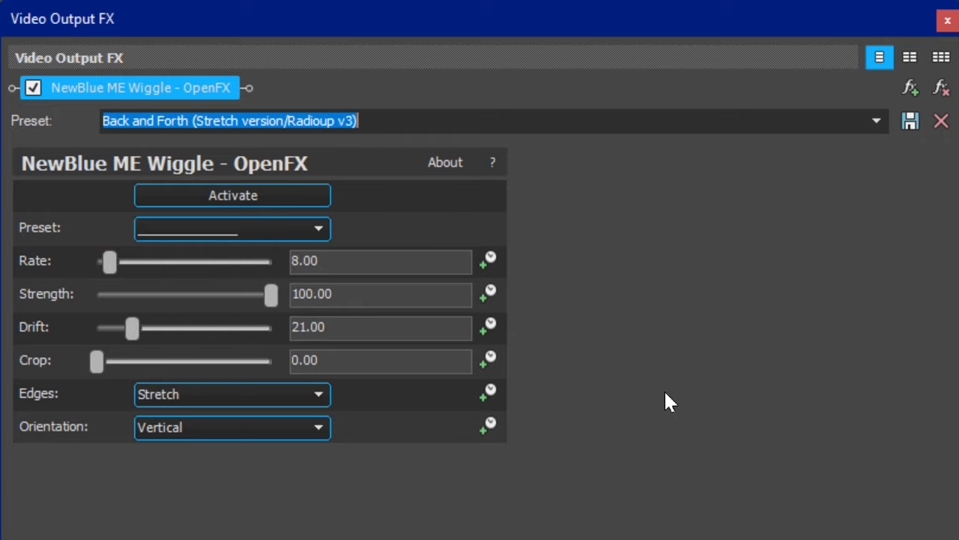
key(Down)
key(Down)
key(Down)
key(Down)
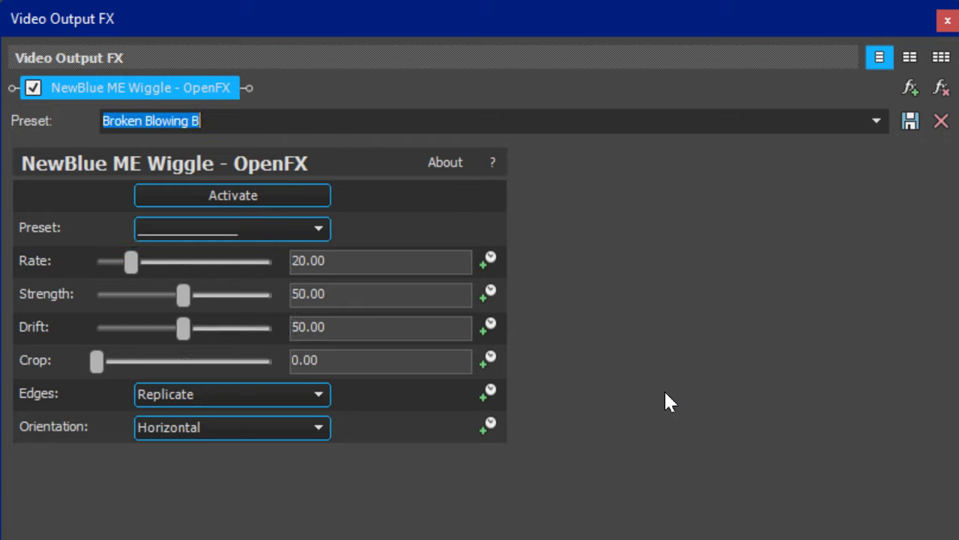
View the settings of the NewBlue ME Wiggle - OpenFX presets following Broken Blowing B through ExcitedVocodex B.
key(Down)
key(Down)
key(Down)
key(Down)
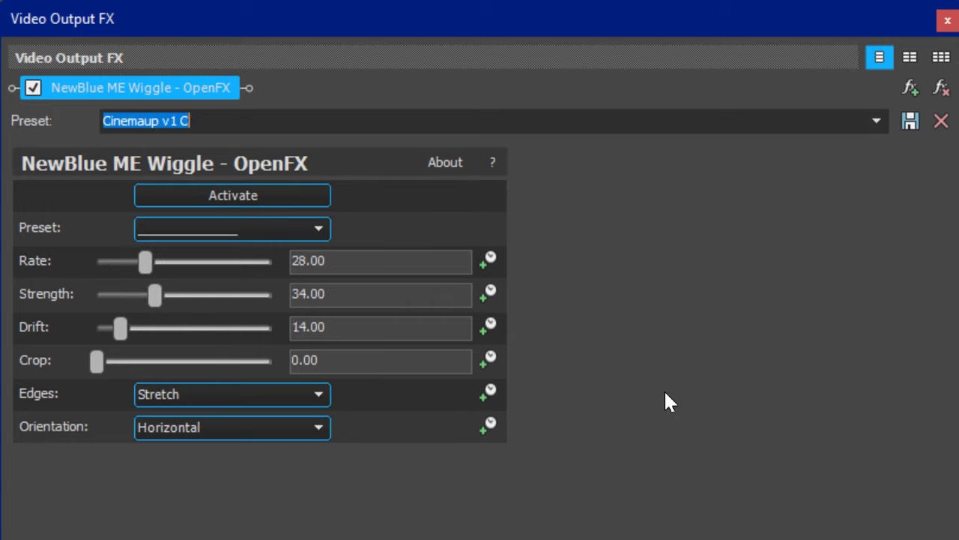
key(Down)
key(Down)
key(Down)
key(Down)
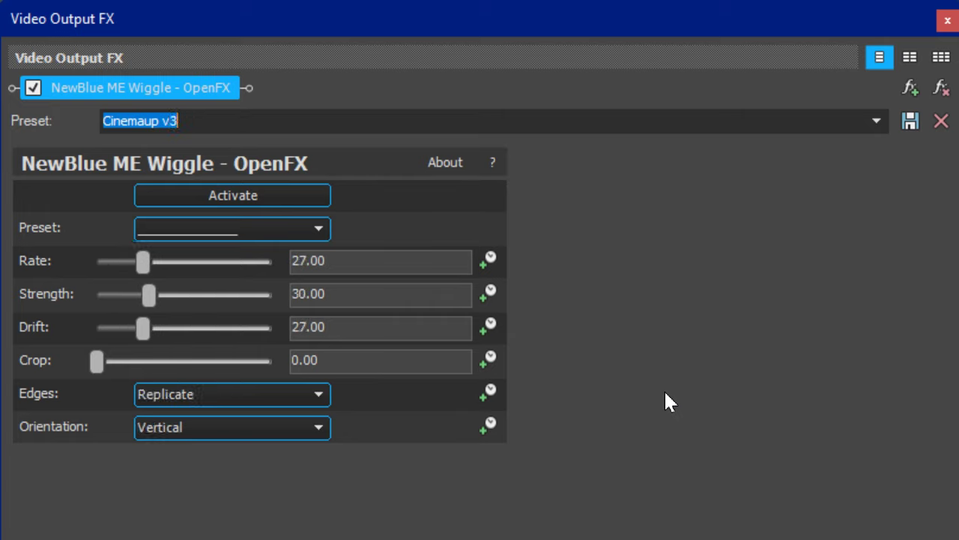
key(Down)
key(Down)
key(Down)
key(Down)
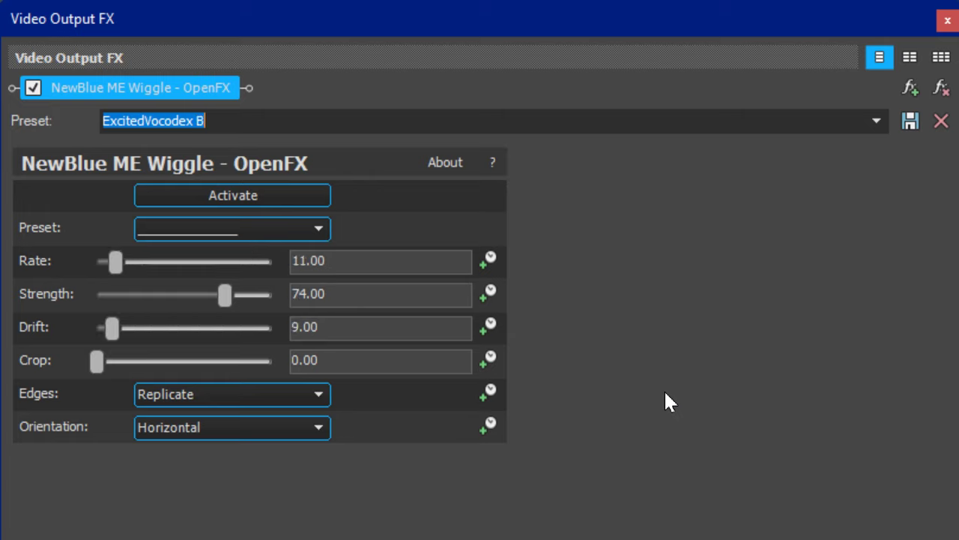
View the settings of the NewBlue ME Wiggle - OpenFX presets from Fun House (DELETED) through G Major 885.
key(Down)
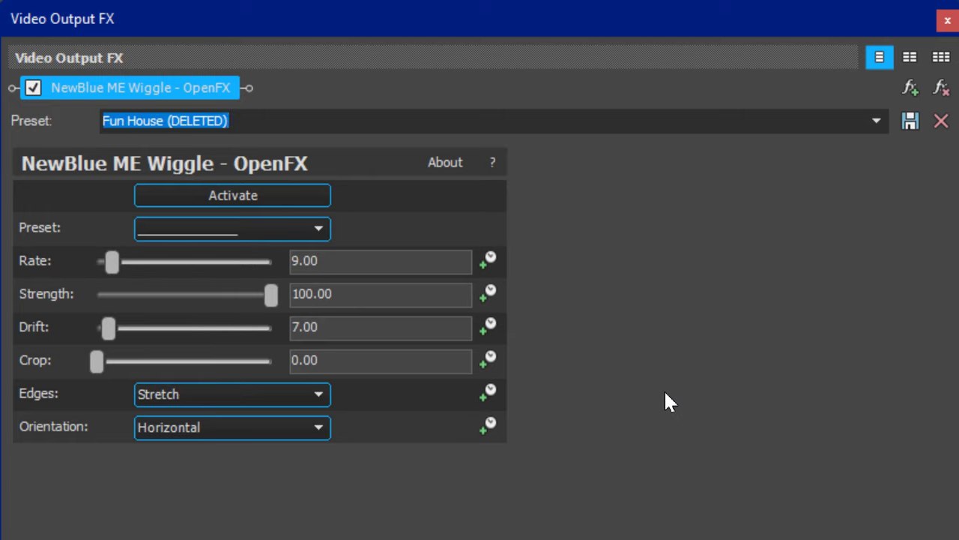
key(Down)
key(Down)
key(Down)
key(Down)
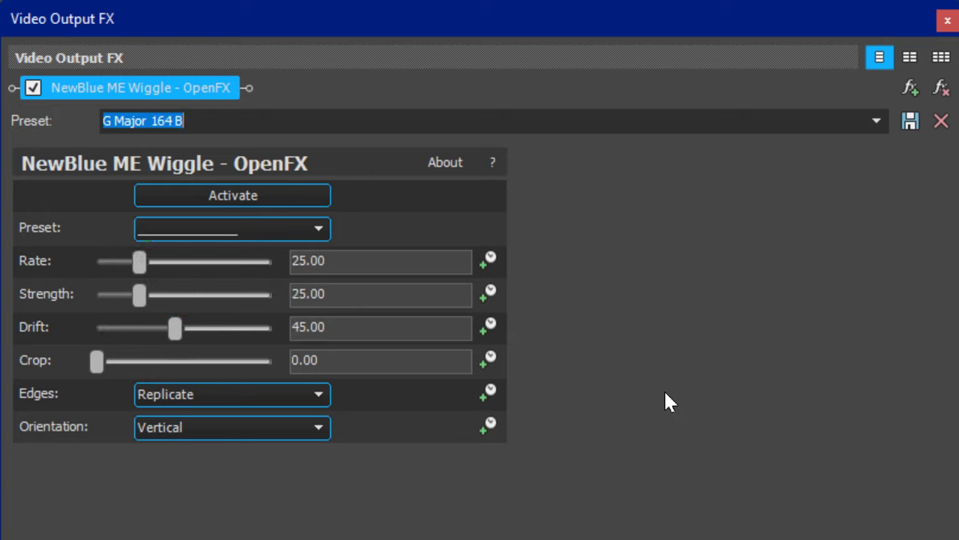
key(Down)
key(Down)
key(Down)
key(Down)
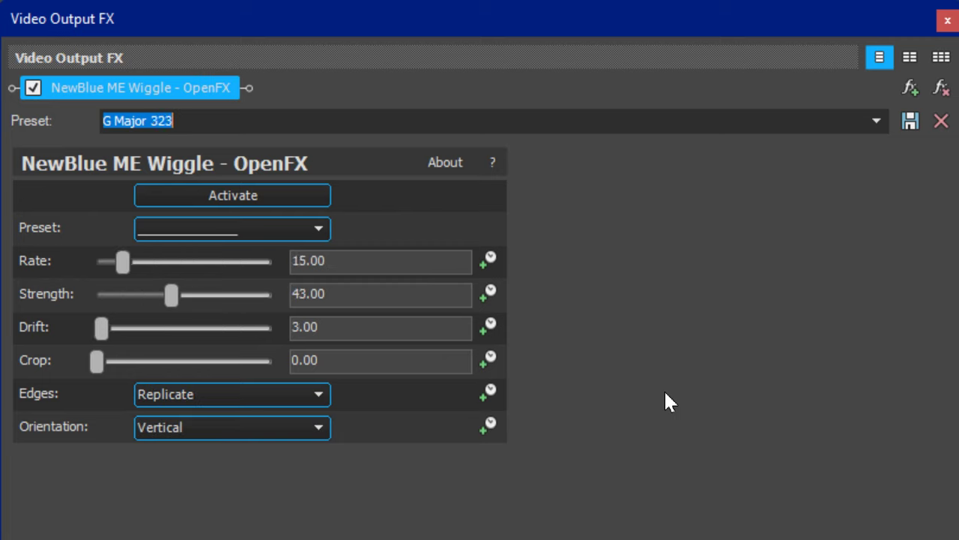
key(Down)
key(Down)
key(Down)
key(Down)
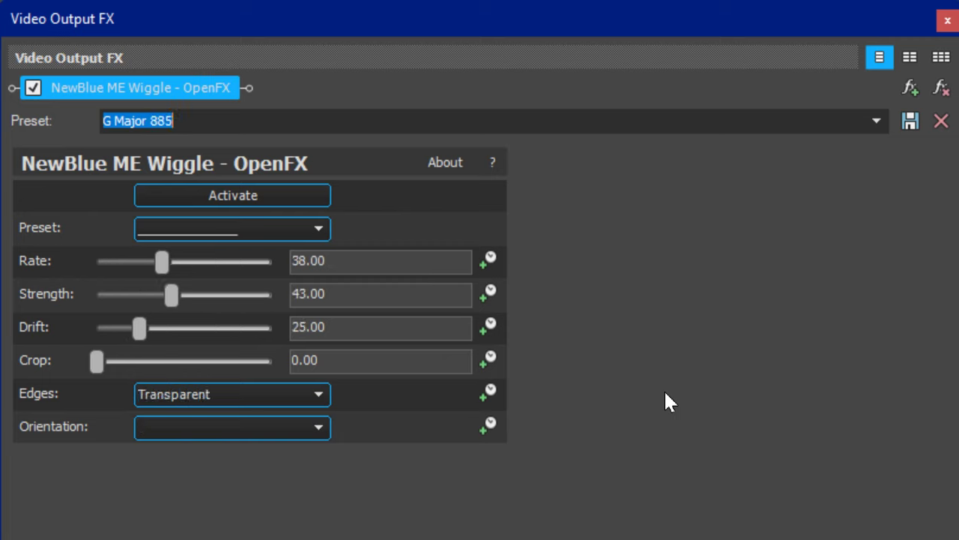
View the settings of the NewBlue ME Wiggle - OpenFX presets following G Major 885 through Printup v4 A.
key(Down)
key(Down)
key(Down)
key(Down)
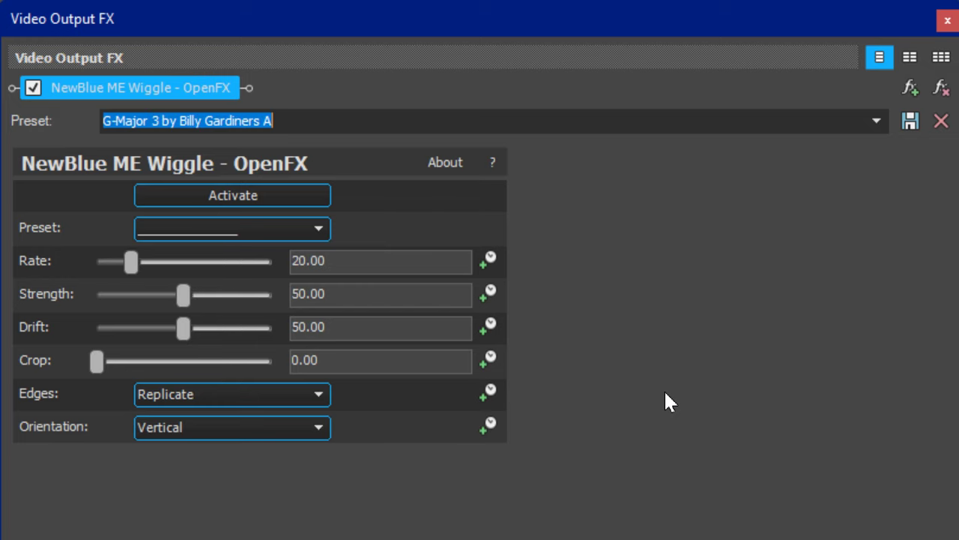
key(Down)
key(Down)
key(Down)
key(Down)
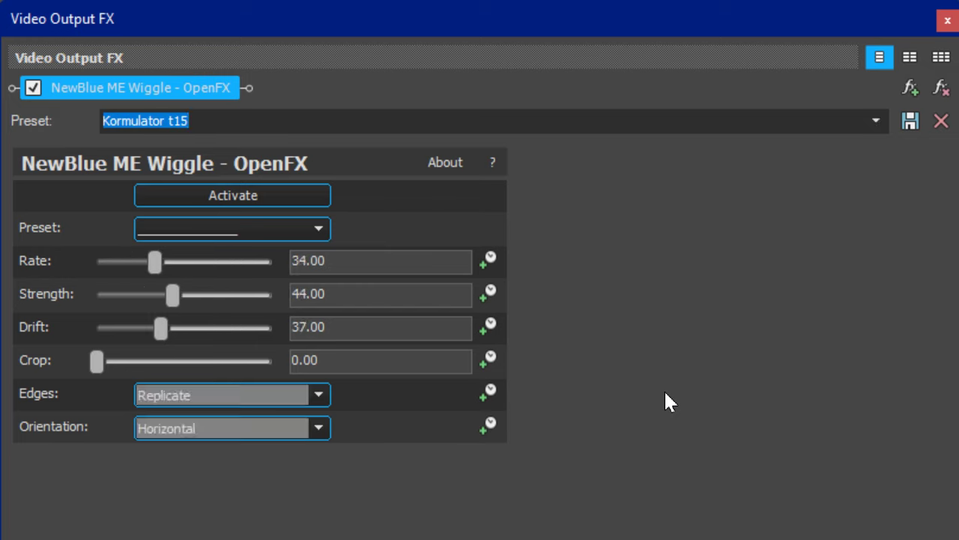
key(Down)
key(Down)
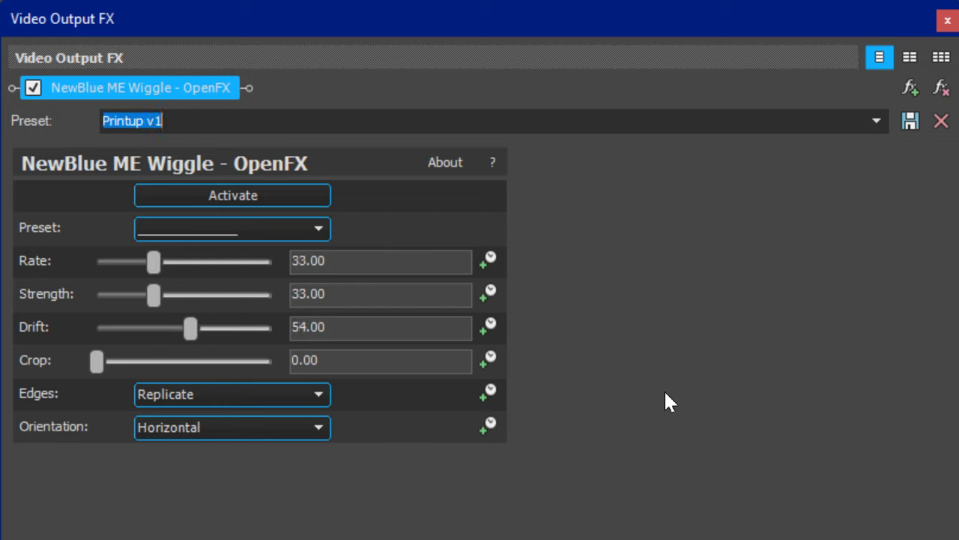
key(Down)
key(Down)
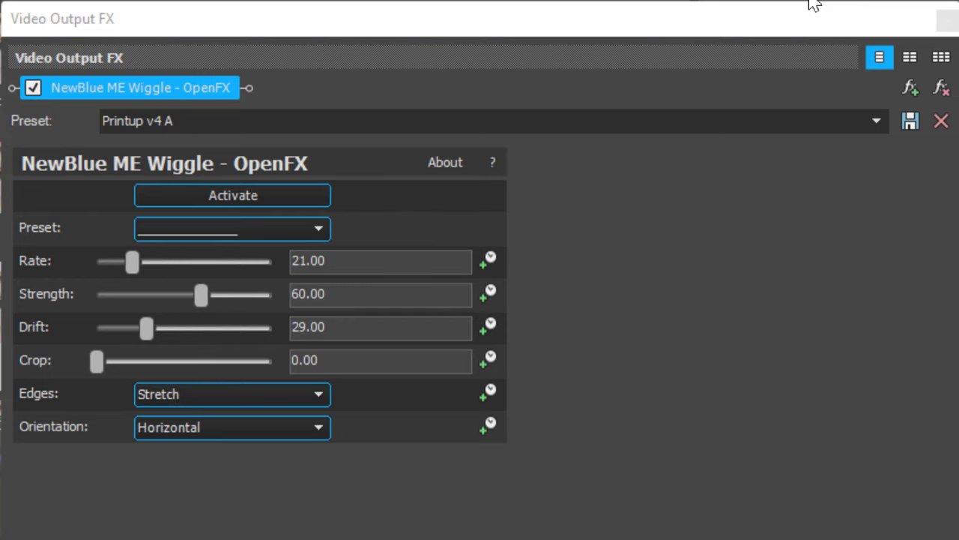
View the settings of the NewBlue ME Wiggle - OpenFX presets following Printup v4 A through Radioup v2.
click(742, 194)
key(Down)
key(Down)
key(Down)
key(Down)
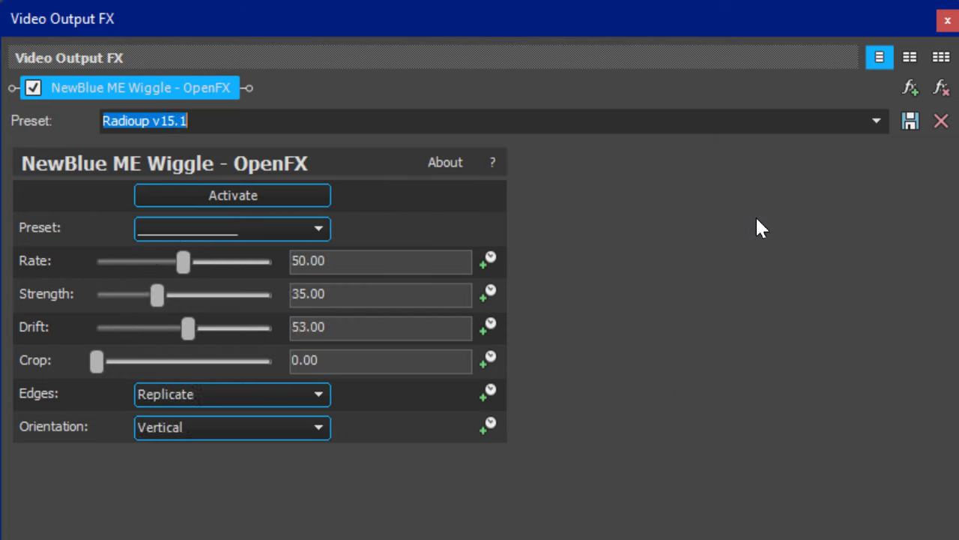
key(Down)
key(Down)
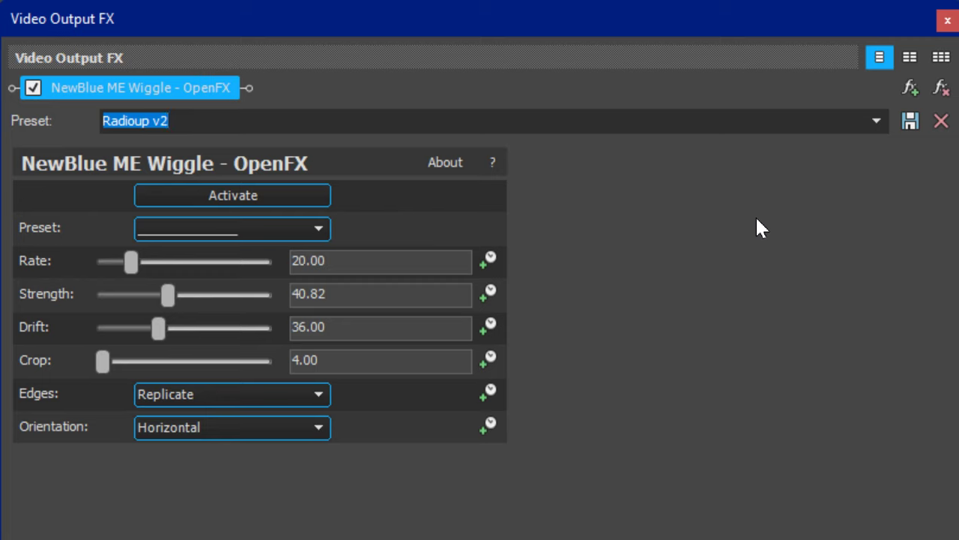
View the settings of the NewBlue ME Wiggle - OpenFX presets following Radioup v2 through River Diamond.
key(Down)
key(Down)
key(Down)
key(Down)
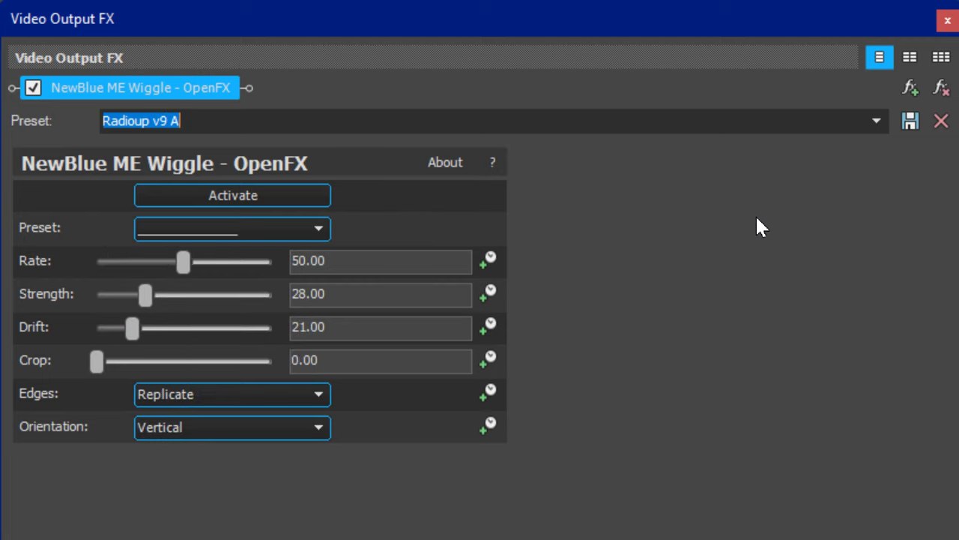
key(Down)
key(Down)
key(Down)
key(Down)
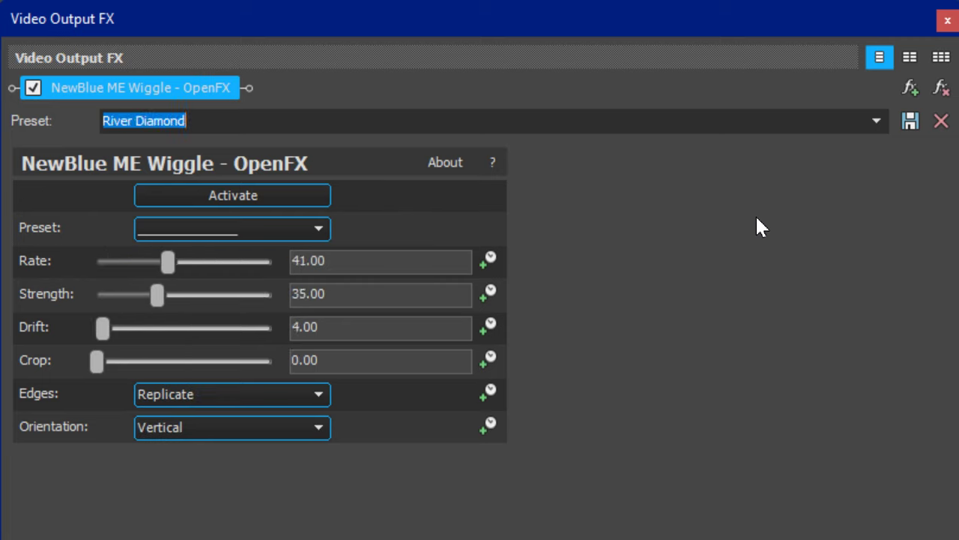
View the settings of the NewBlue ME Wiggle - OpenFX presets following River Diamond through Theaterup v2 A.
key(Down)
key(Down)
key(Down)
key(Down)
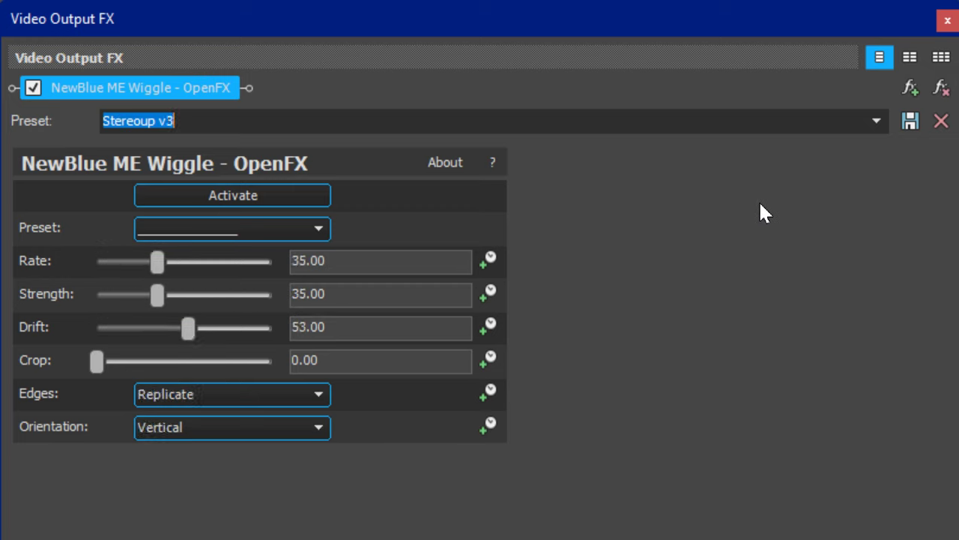
key(Down)
key(Down)
key(Down)
key(Down)
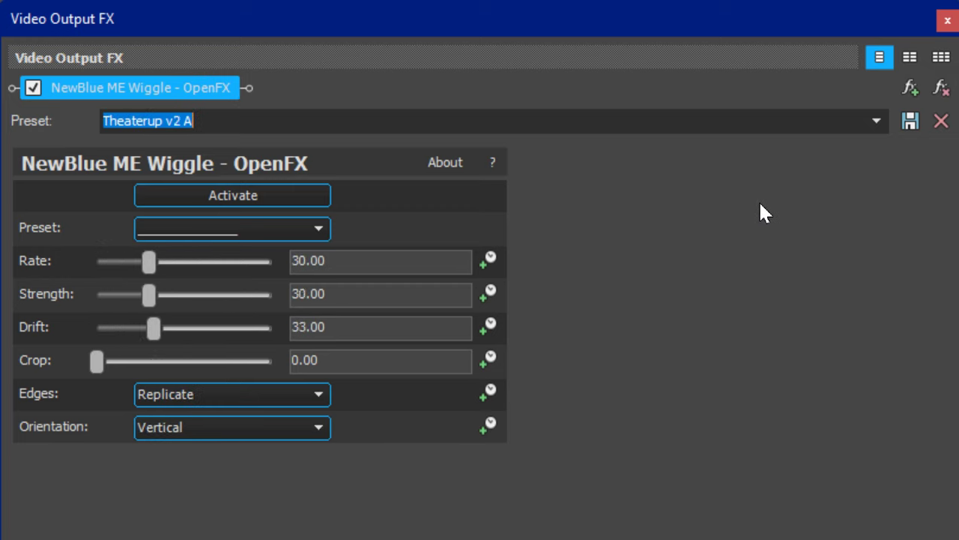
View the settings of the NewBlue ME Wiggle - OpenFX presets following Theaterup v2 A through Videoup v10.
key(Down)
key(Down)
key(Down)
key(Down)
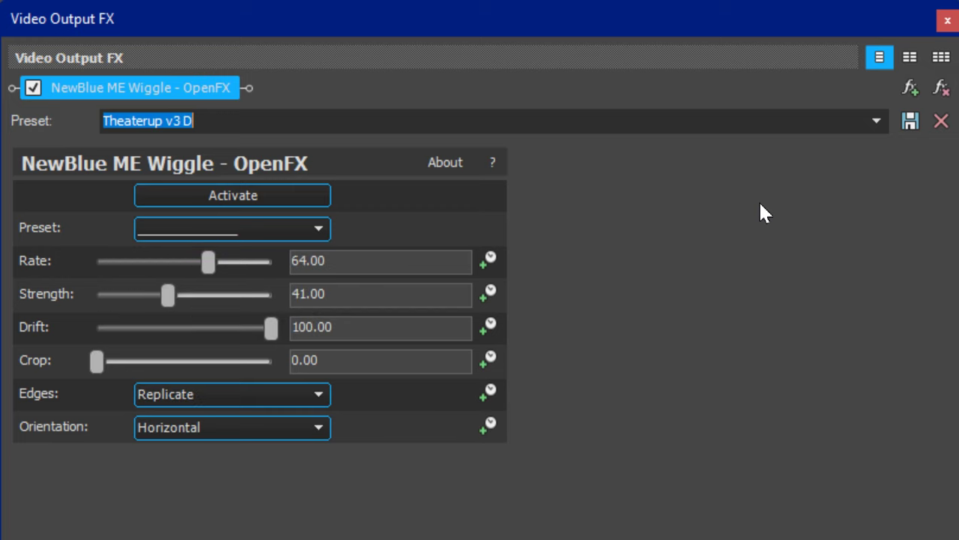
key(Down)
key(Down)
key(Down)
key(Down)
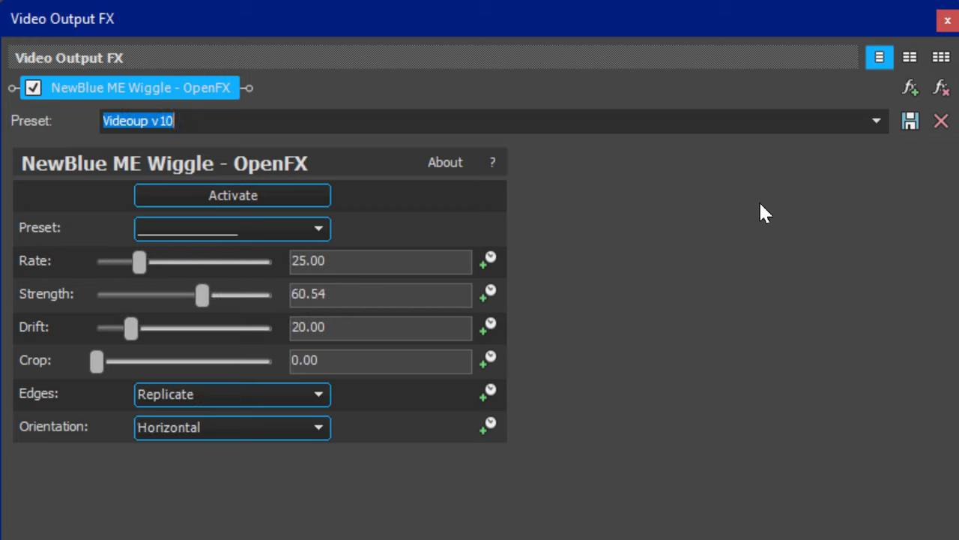
View the settings of the remaining NewBlue ME Wiggle - OpenFX presets following Videoup v10 through X not scary.
key(Down)
key(Down)
key(Down)
key(Down)
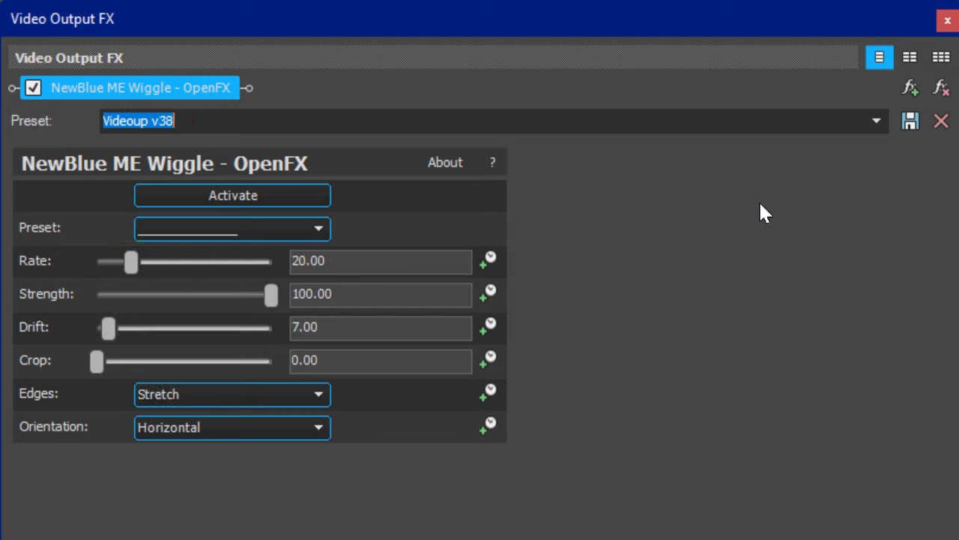
key(Down)
key(Down)
key(Down)
key(Down)
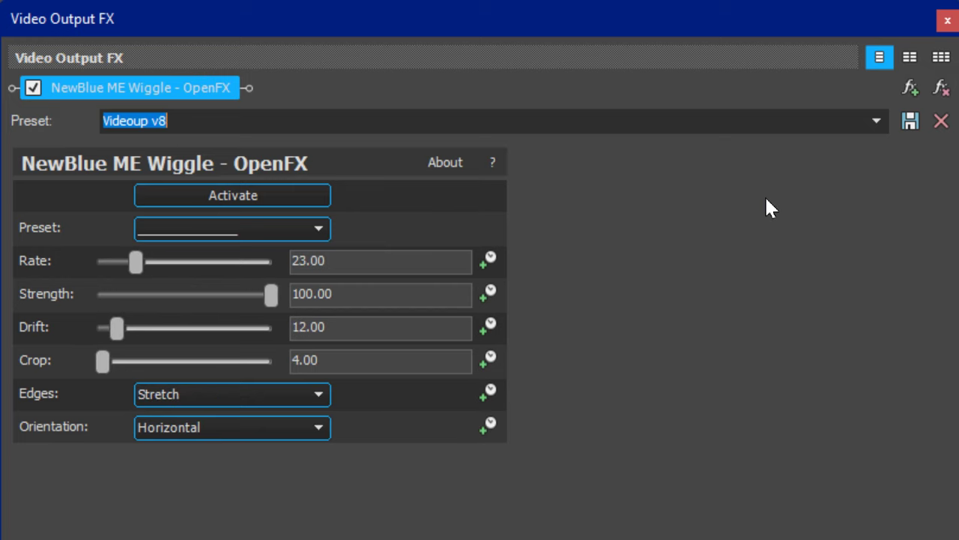
key(Down)
key(Down)
key(Down)
key(Down)
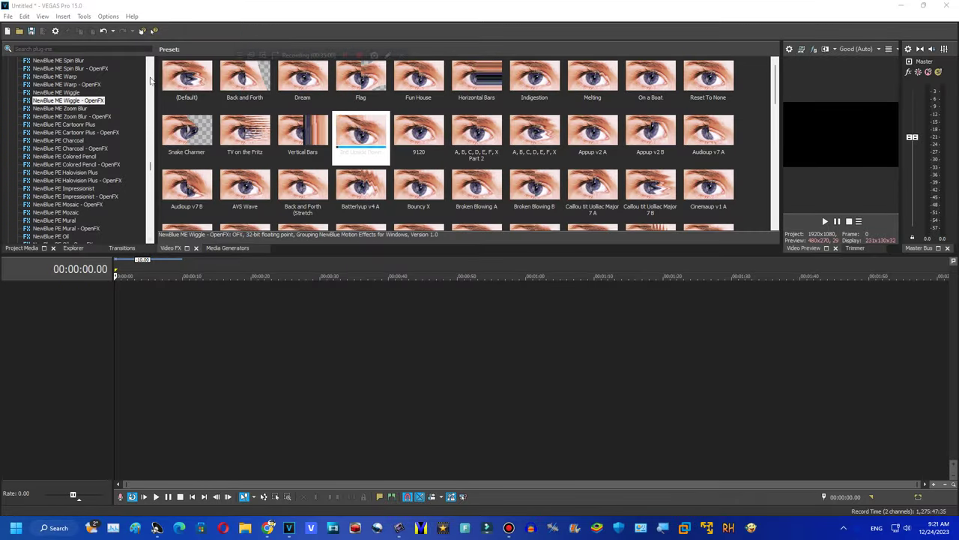
Browse the preset thumbnails of the NewBlue plug-ins from ME Zoom Blur - OpenFX through PE Mosaic - OpenFX for custom presets.
click(85, 118)
click(86, 124)
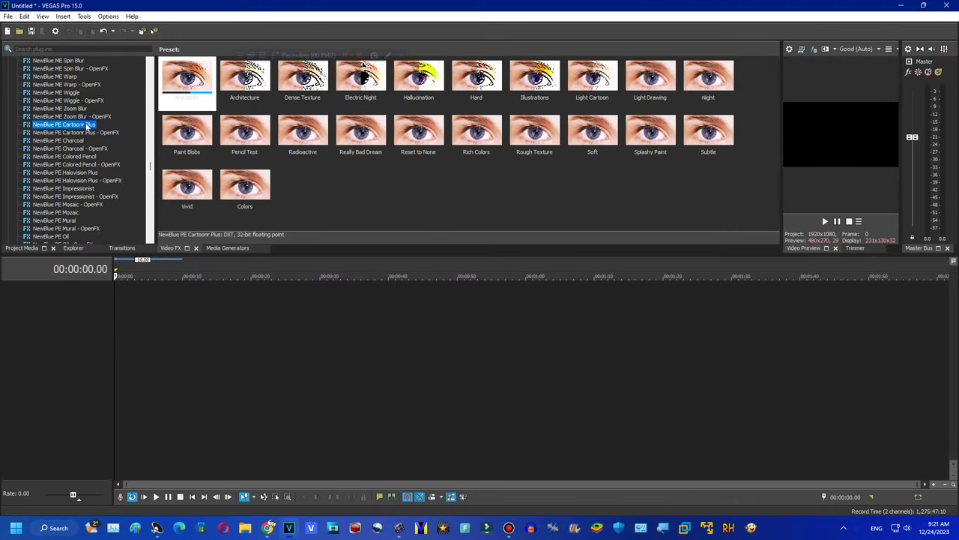
click(89, 133)
click(86, 141)
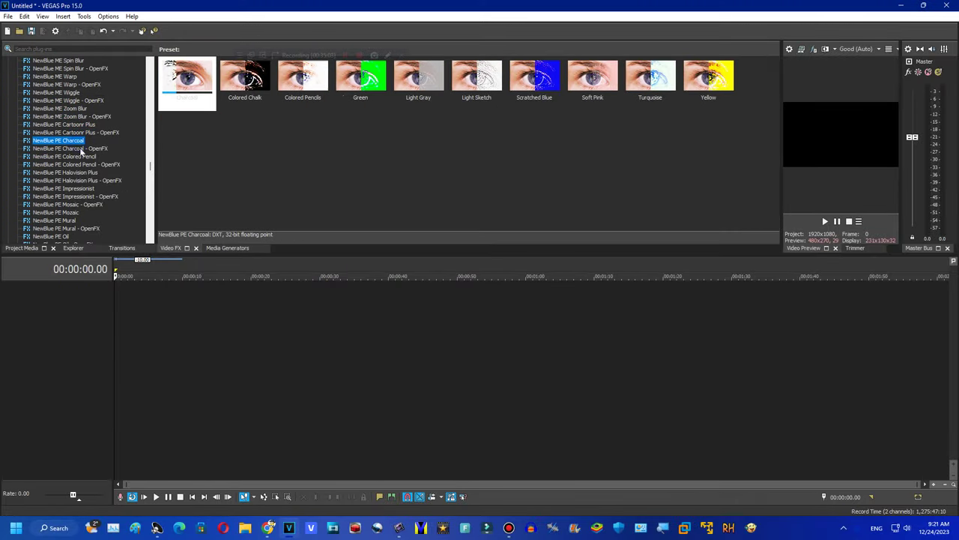
click(86, 149)
click(86, 165)
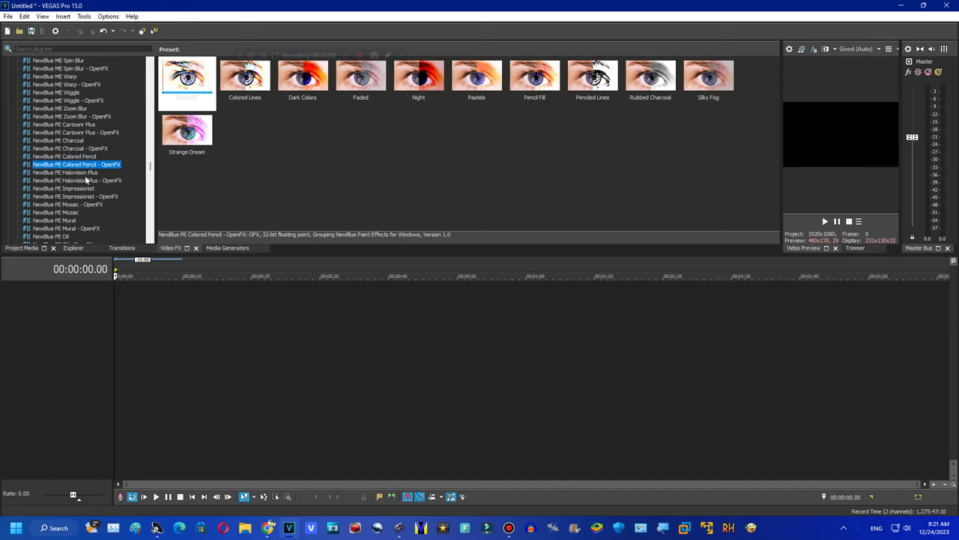
click(86, 173)
click(87, 181)
click(86, 196)
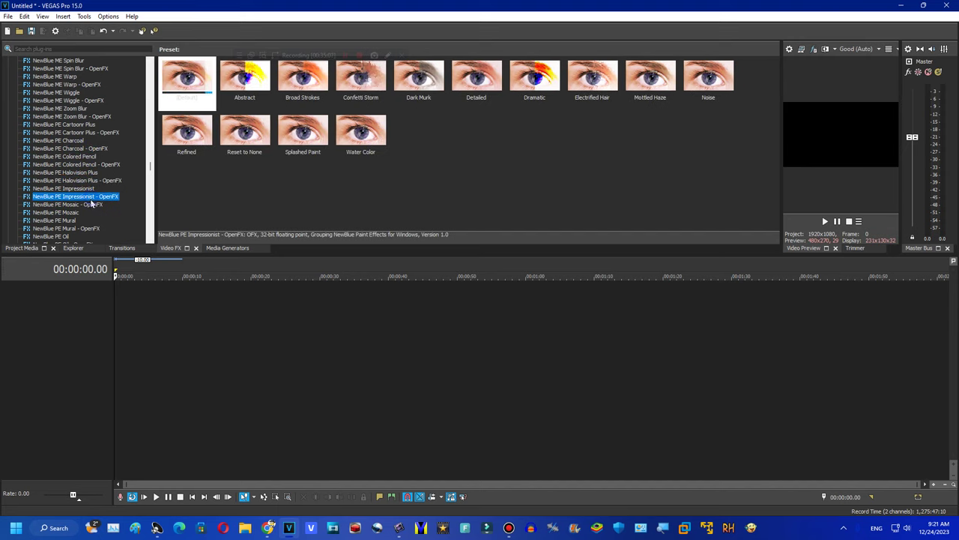
click(88, 204)
Browse the presets of NewBlue PE Posterize, PE Water Color, SP Active Camera, SP Air Brush and SP Water Color in their OpenFX versions.
click(147, 235)
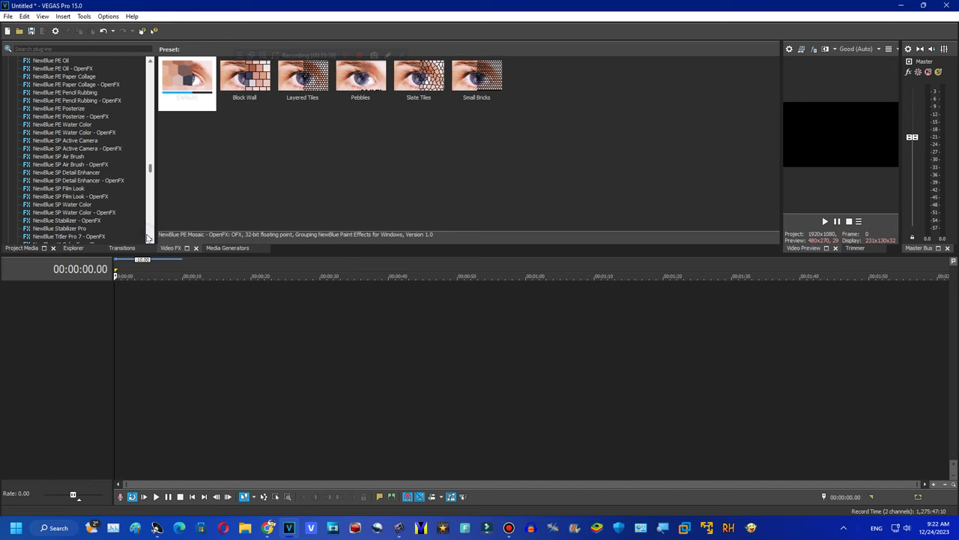
click(148, 93)
scroll(151, 242, down, 6)
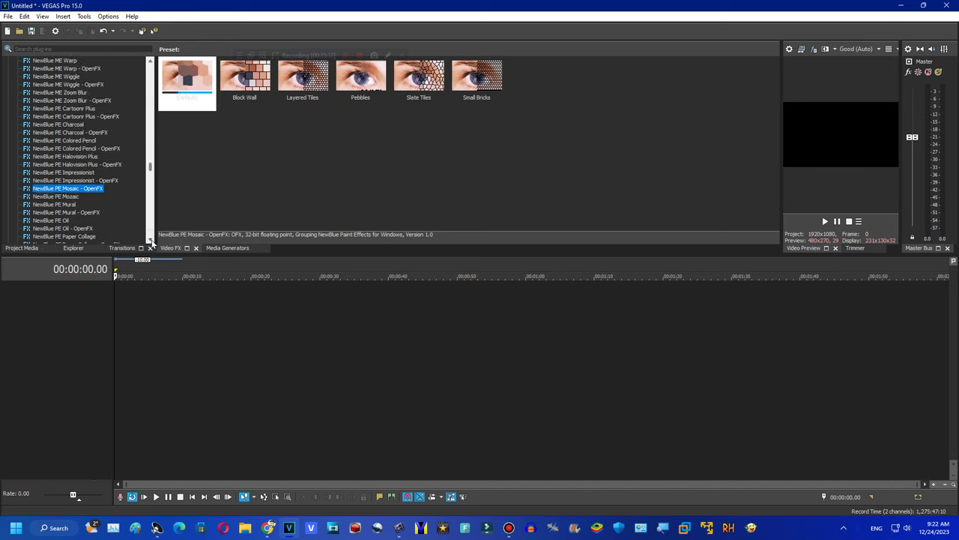
click(84, 148)
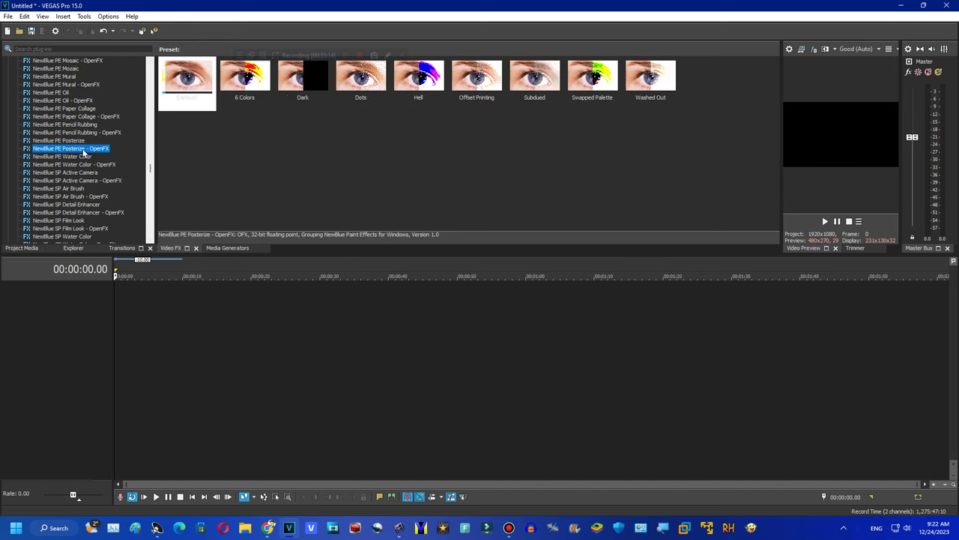
click(84, 164)
click(97, 181)
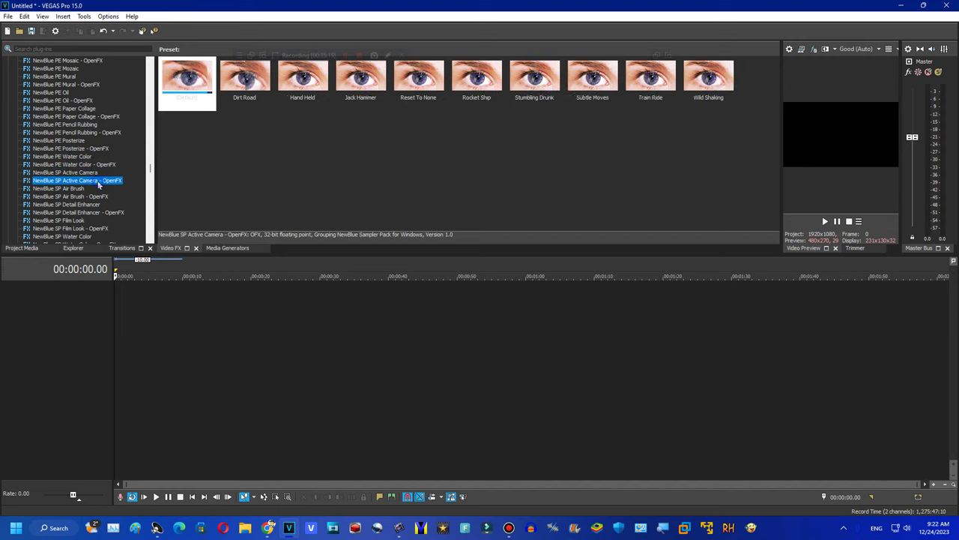
click(98, 196)
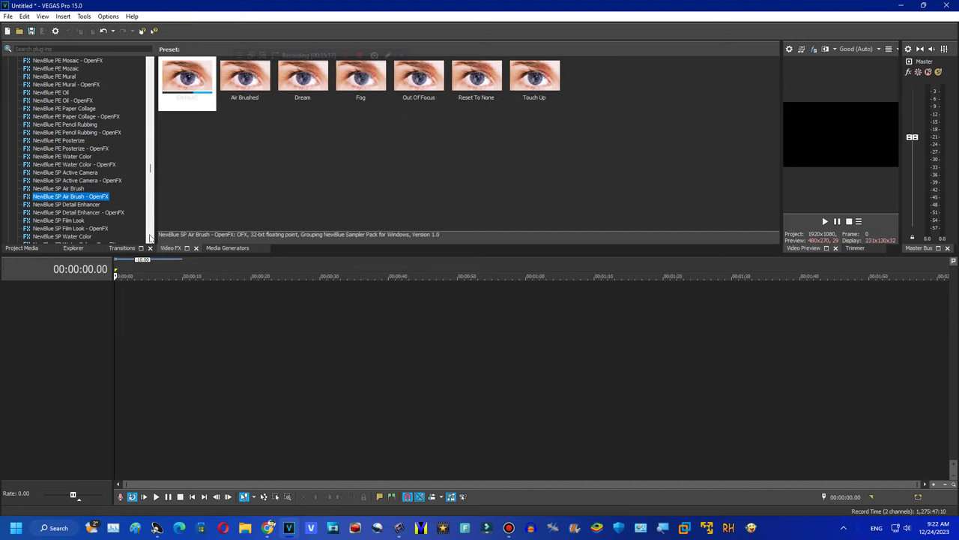
scroll(150, 237, down, 7)
click(94, 69)
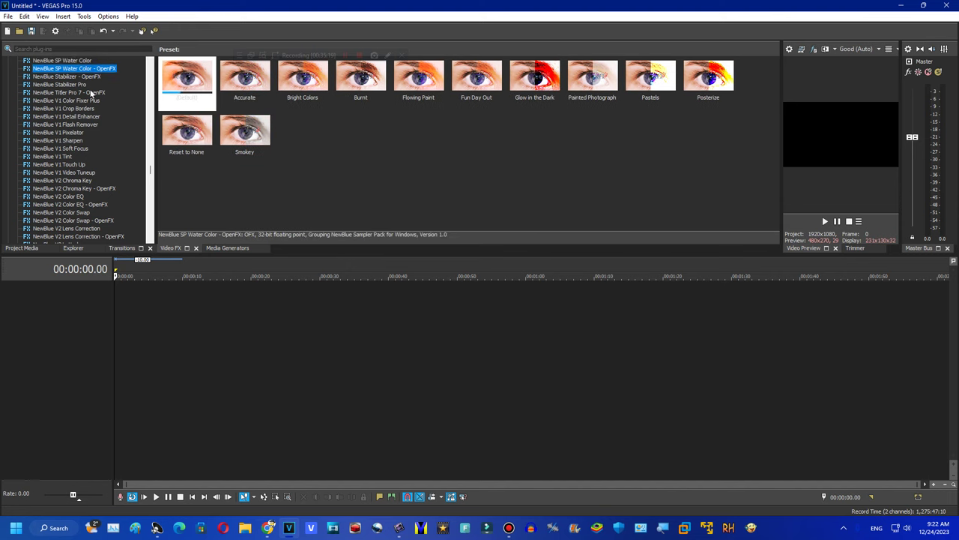
Apply the NewBlue V1 Video Tuneup preset "15.0 Not sure what I did to X" to the video output.
click(82, 172)
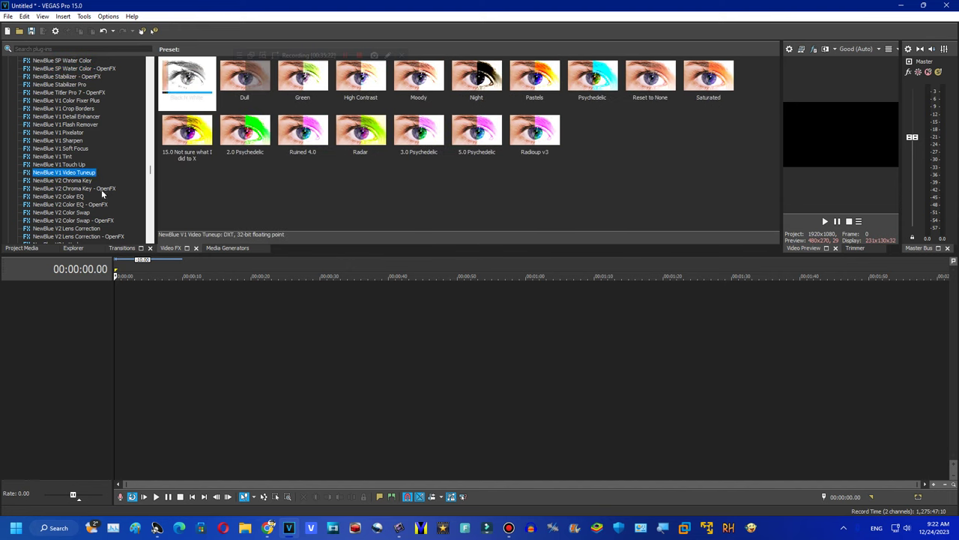
drag(188, 135, 698, 165)
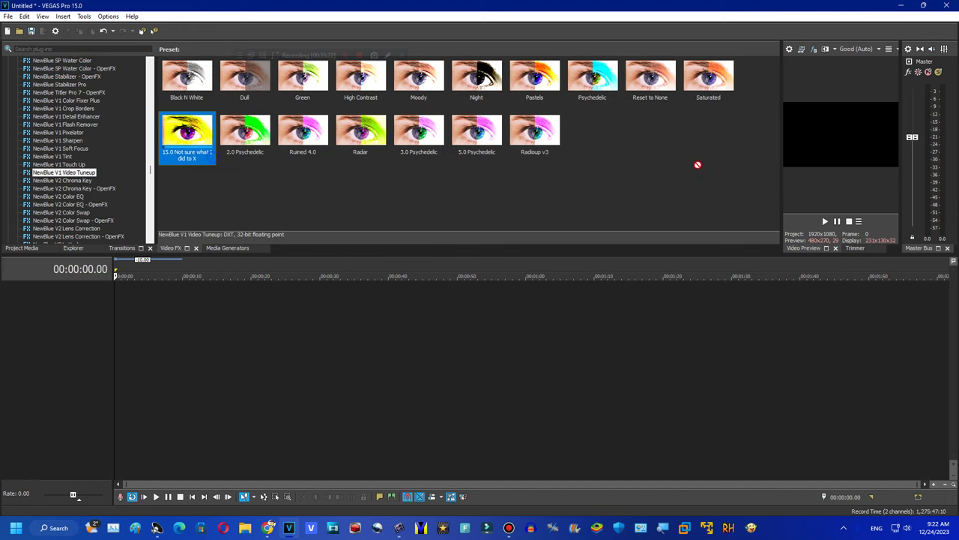
drag(855, 154, 855, 153)
Check the Video Tuneup preset list and remove NewBlue ME Wiggle - OpenFX from the video output effect chain.
click(600, 115)
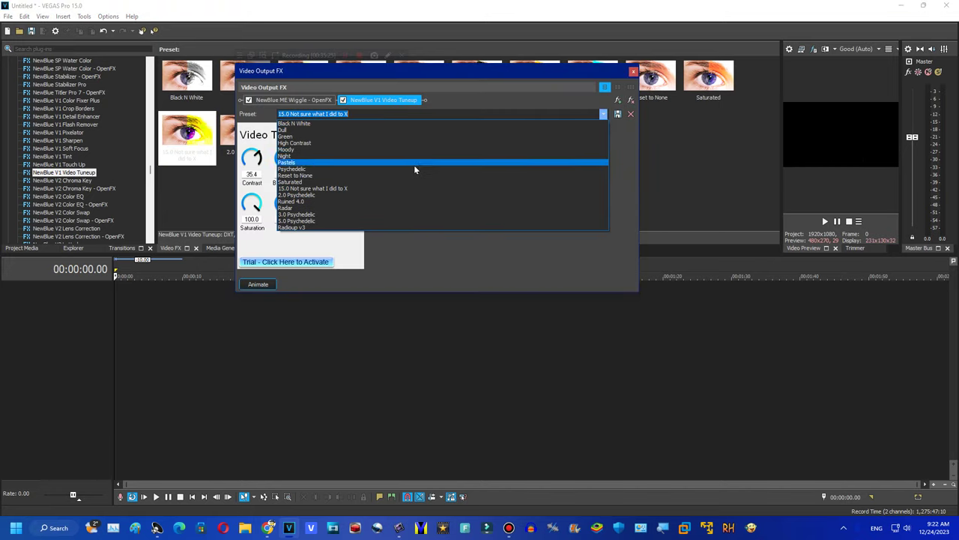
click(383, 199)
click(292, 99)
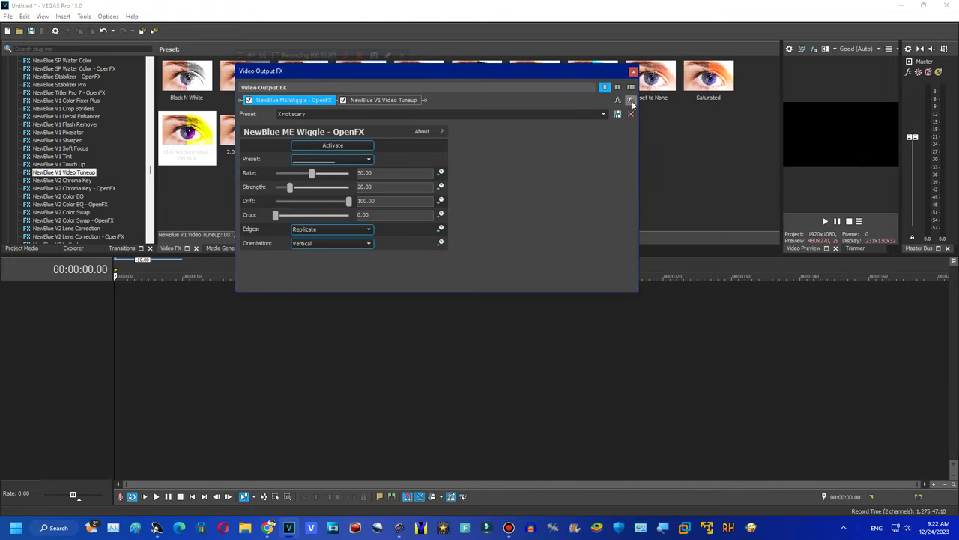
click(631, 100)
View the NewBlue V1 Video Tuneup preset settings through 3.0 Psychedelic and remove the effect from the video output.
click(603, 115)
click(603, 114)
key(Down)
key(Down)
key(Down)
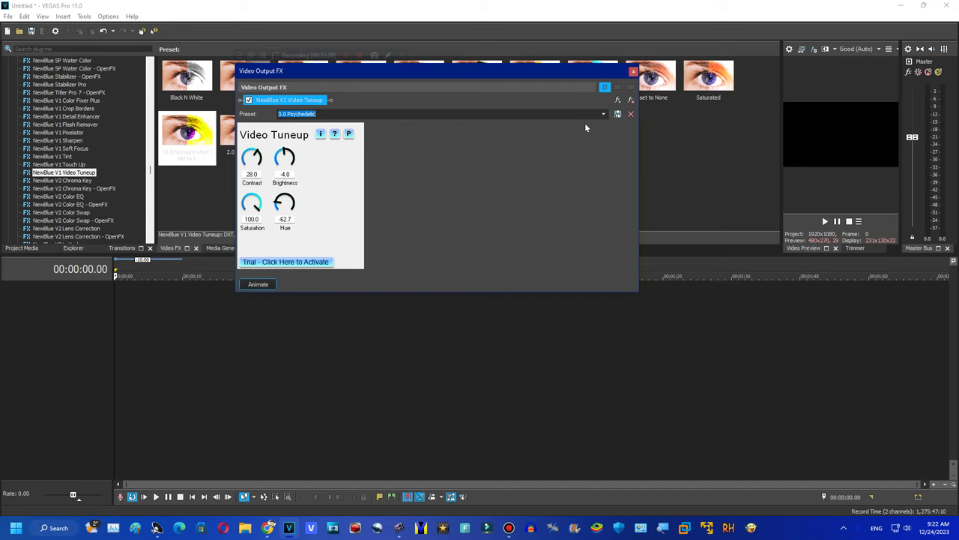
click(632, 100)
Browse the presets of the NewBlue V2 and V3 OpenFX plug-ins, including Chroma Key, Color EQ, Color Swap, Letterbox, Picture-In-Picture, Diffusion and Auto Contrast.
click(97, 189)
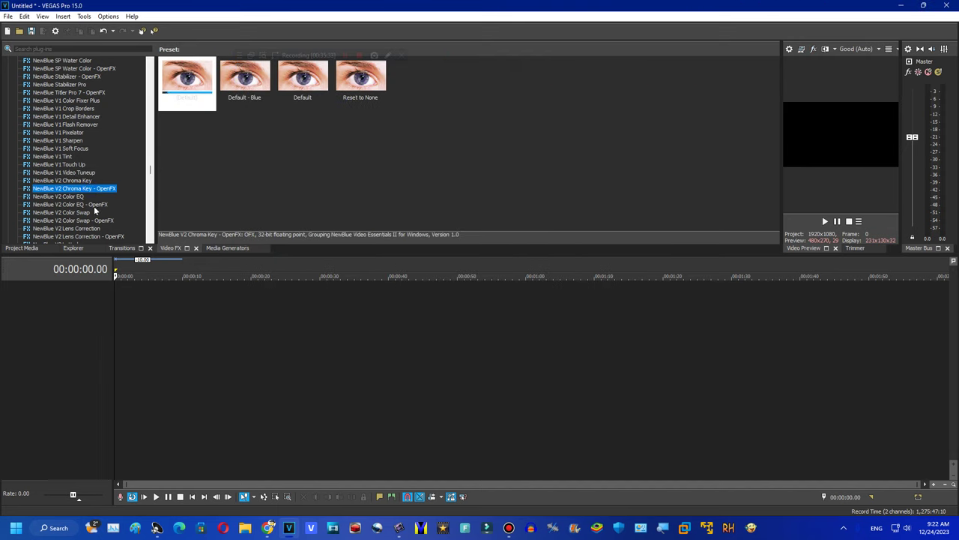
click(95, 204)
click(109, 221)
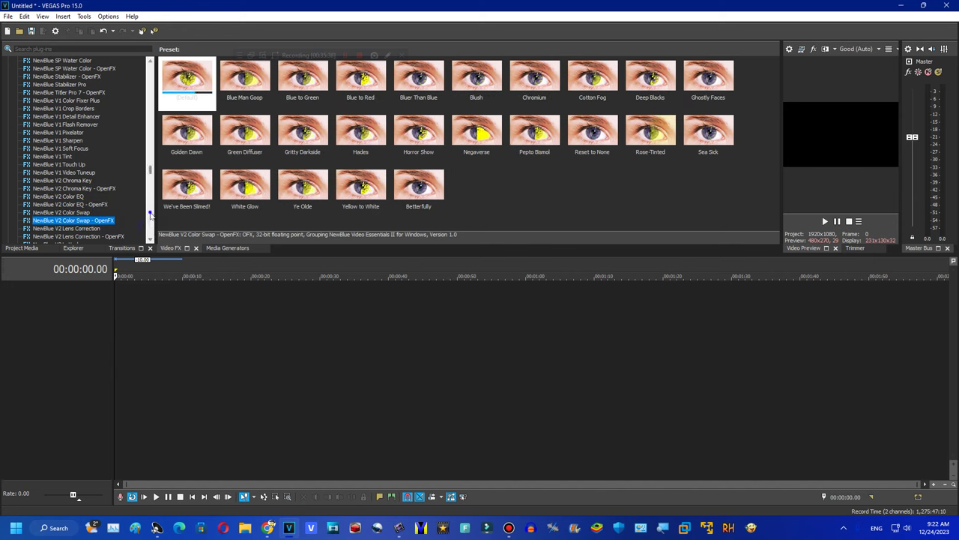
scroll(151, 216, down, 8)
click(105, 59)
scroll(100, 109, up, 1)
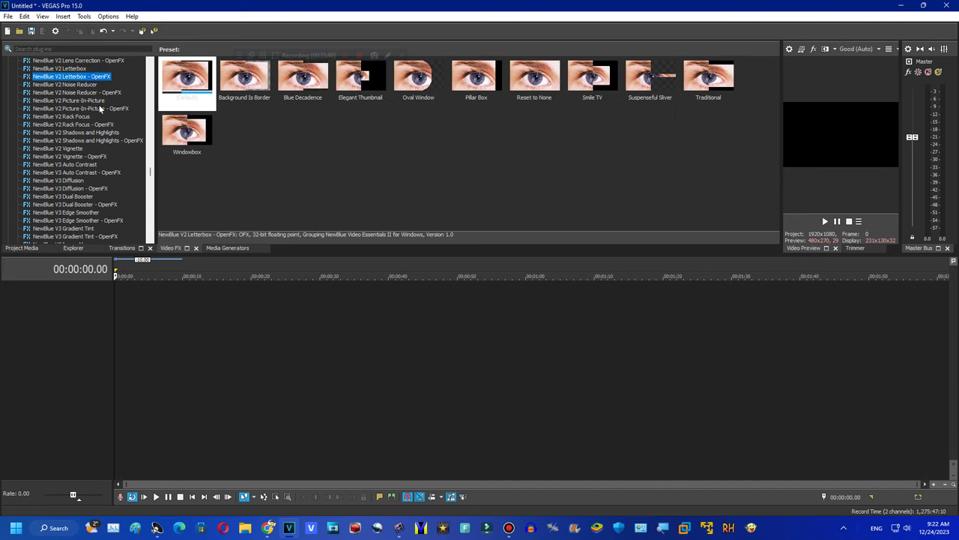
click(100, 108)
click(85, 188)
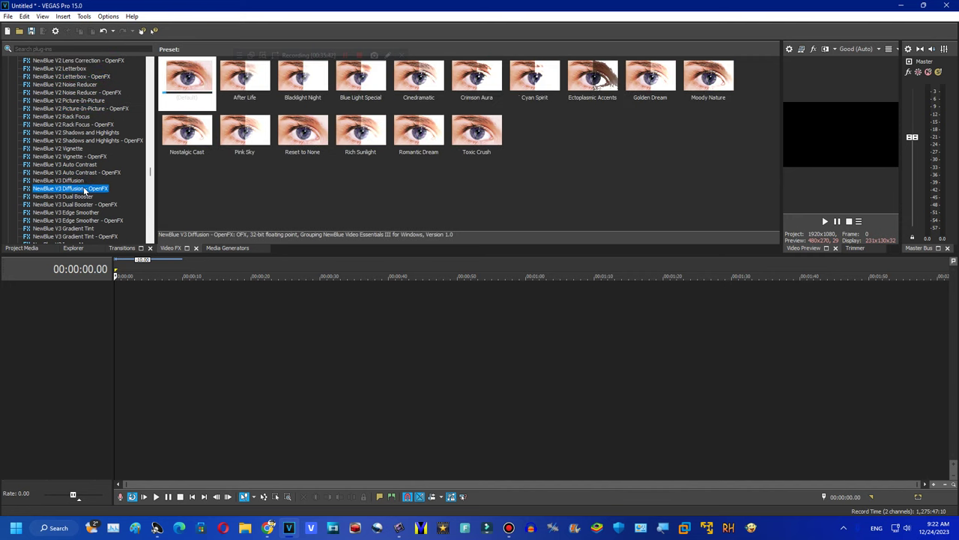
click(111, 172)
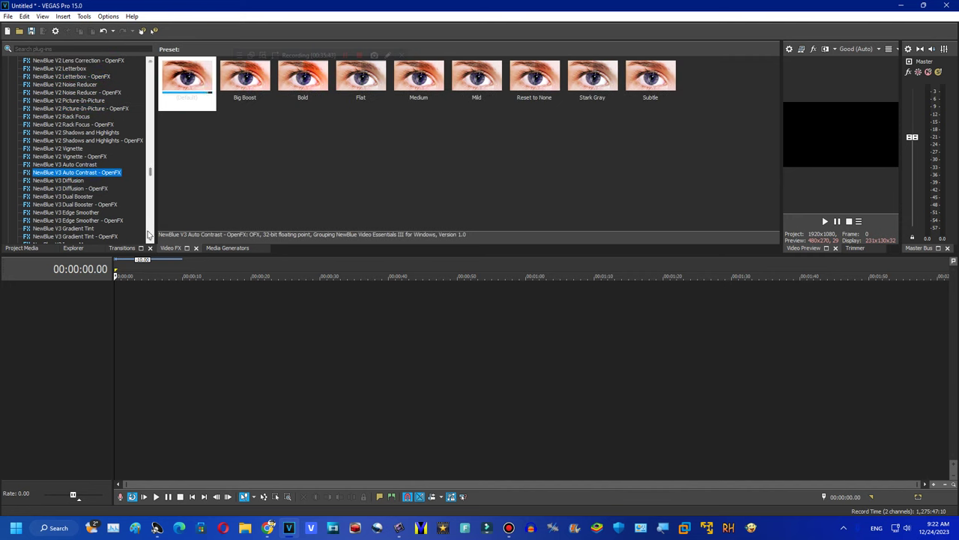
Browse the presets of both NewBlue V3 Gradient Tint versions and of NewBlue V4 Fish Eye - OpenFX.
click(92, 237)
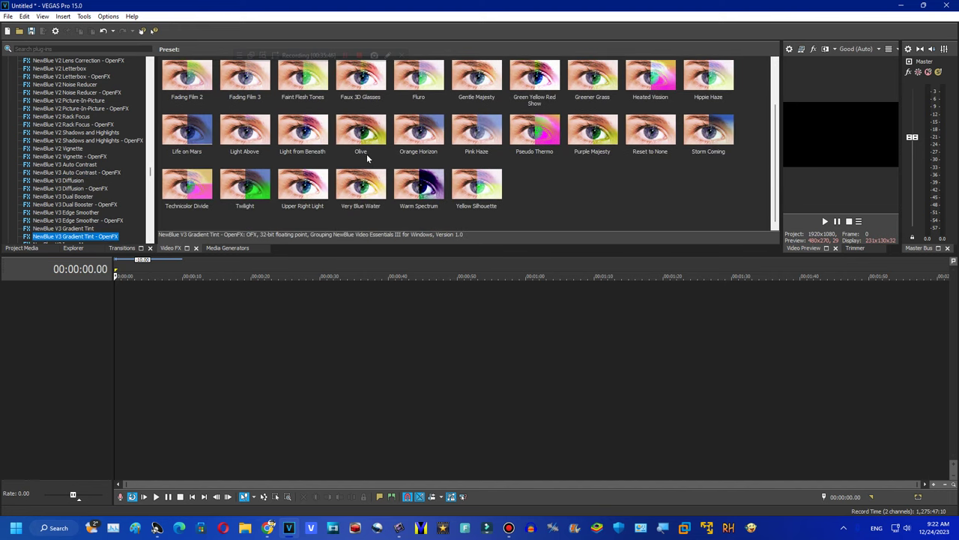
click(72, 229)
scroll(154, 215, down, 2)
scroll(154, 215, up, 2)
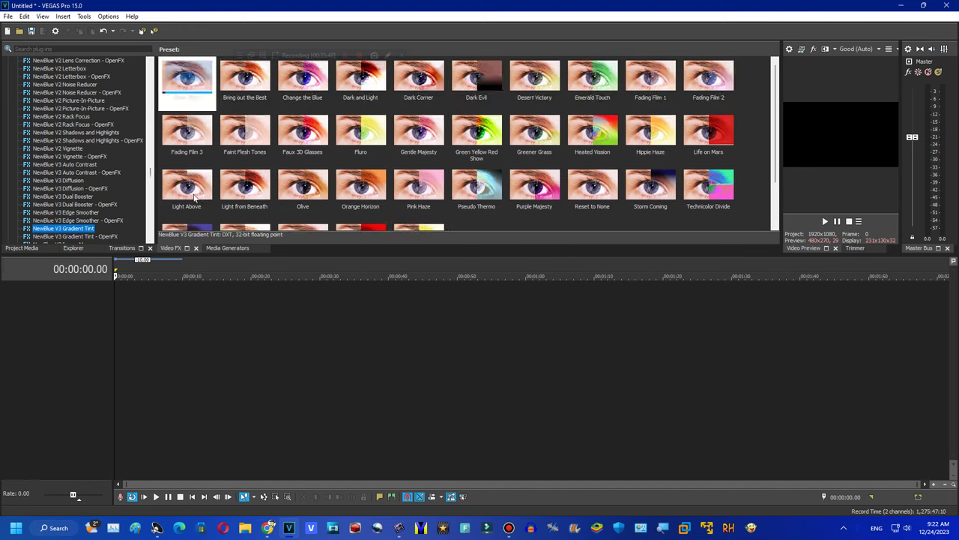
scroll(154, 215, down, 2)
scroll(154, 215, down, 7)
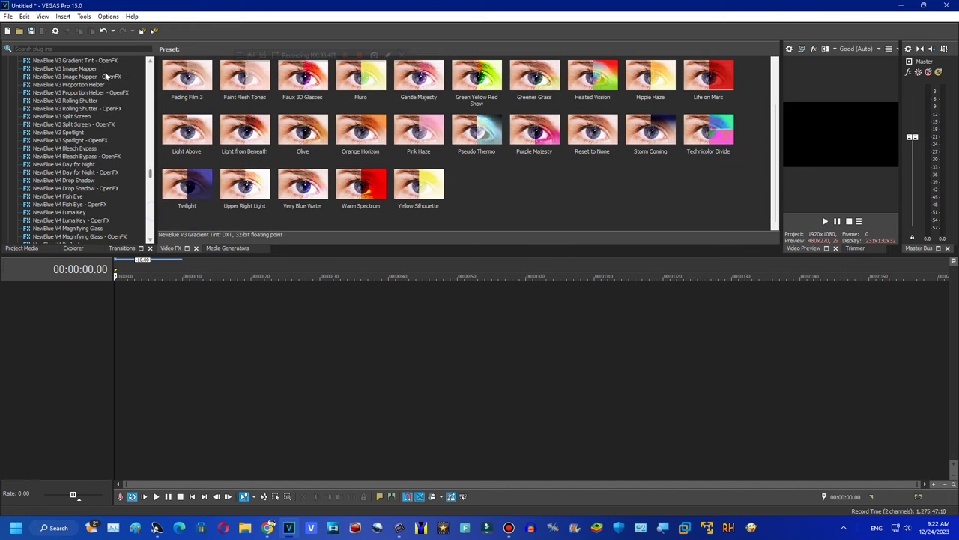
click(85, 205)
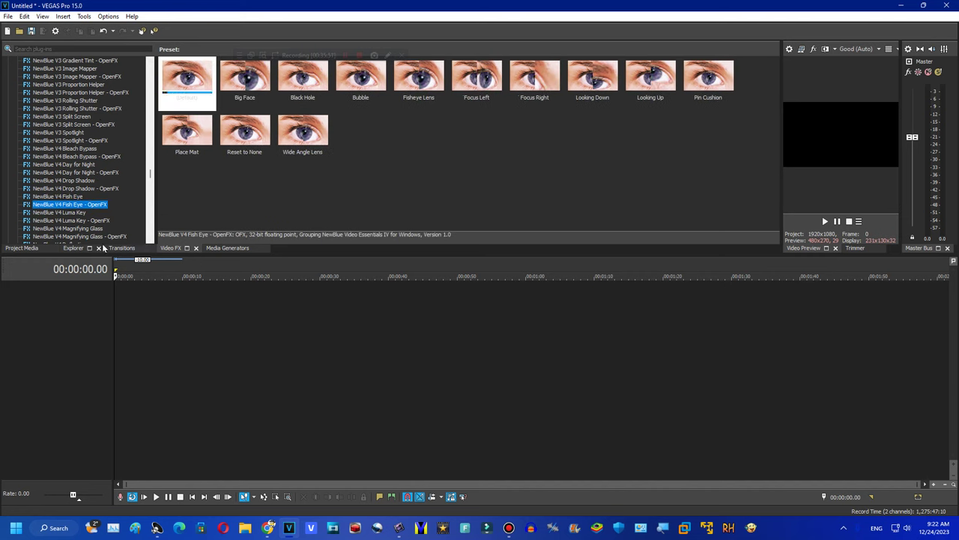
Add the NewBlue V5 Old TV preset D U H 29.0 to the video output and review its settings.
scroll(149, 237, down, 7)
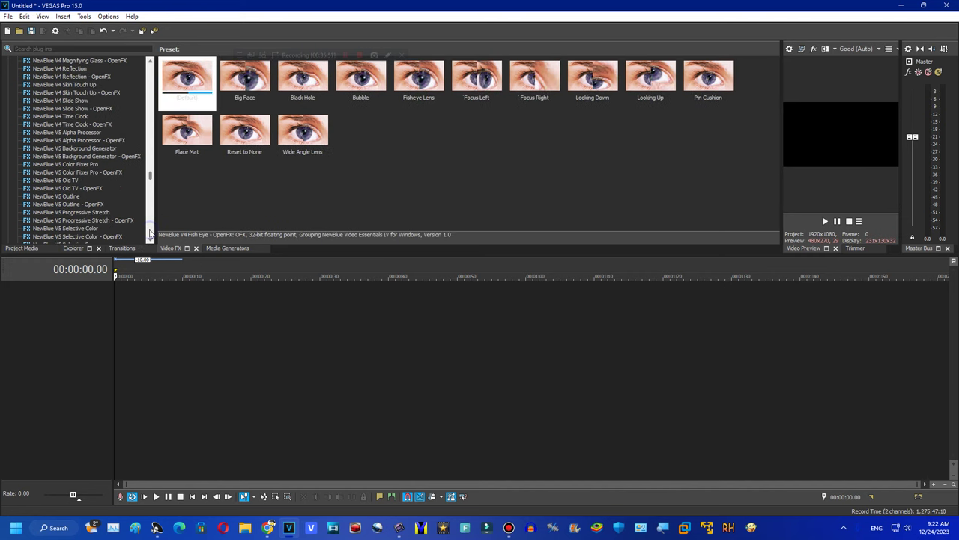
click(104, 181)
drag(461, 138, 843, 140)
drag(634, 144, 627, 260)
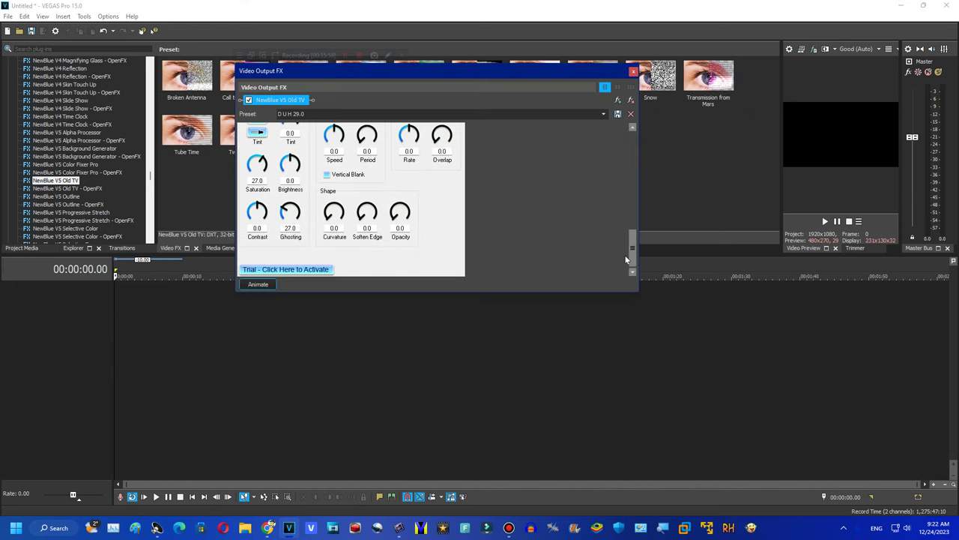
Switch NewBlue V5 Old TV to the D U H 31.0 preset, review its settings, and close the effect window.
click(603, 113)
click(392, 229)
key(Down)
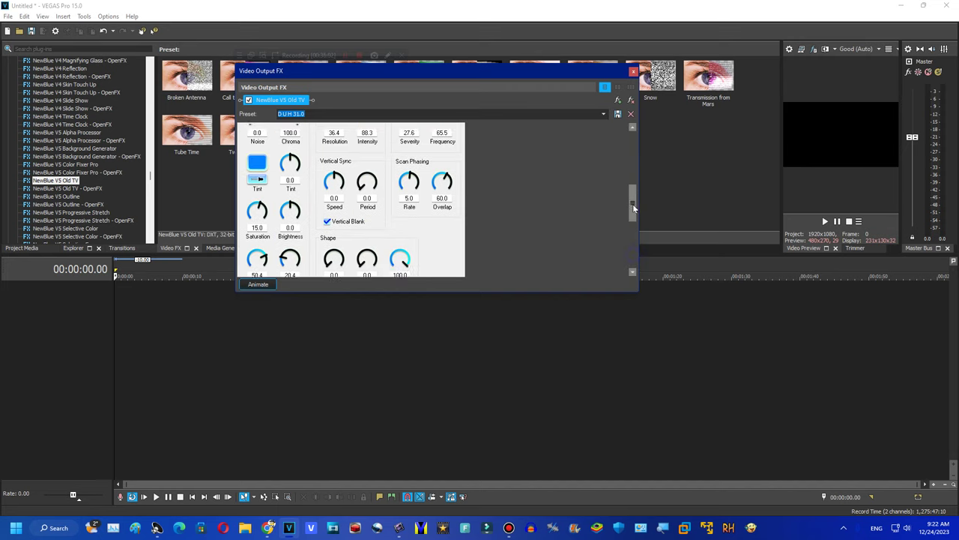
click(633, 71)
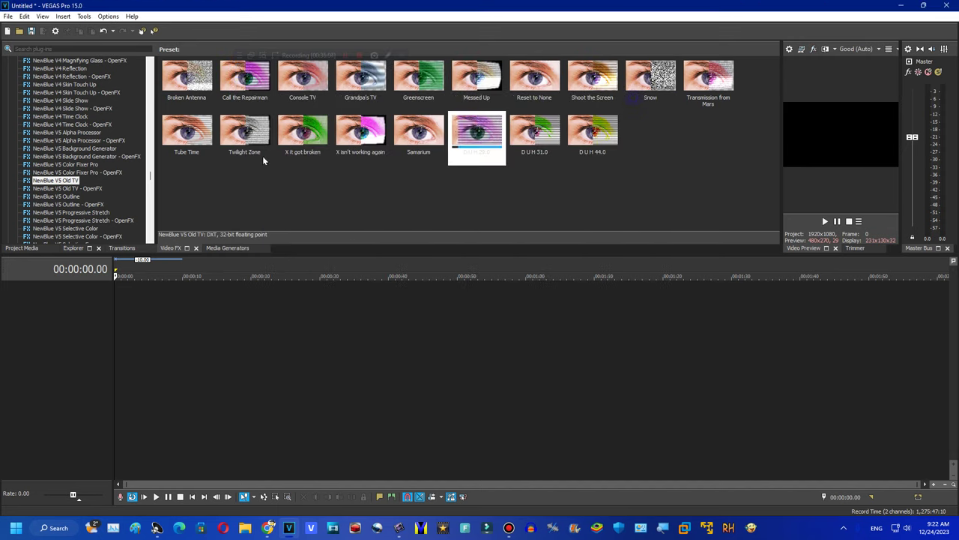
Browse the presets of NewBlue V6 Color Replace, its OpenFX version, and NewBlue V6 Tile - OpenFX.
scroll(93, 180, down, 7)
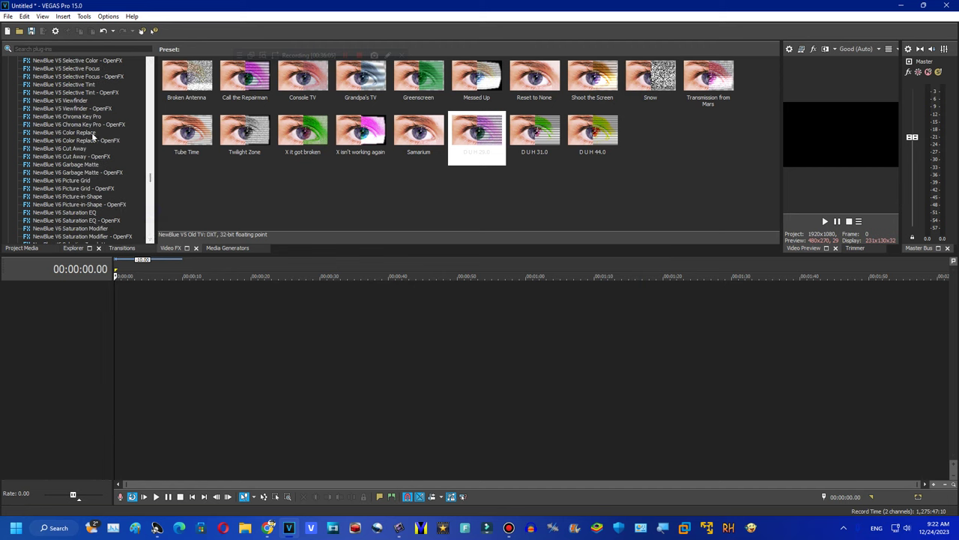
click(92, 132)
click(92, 140)
scroll(235, 146, down, 2)
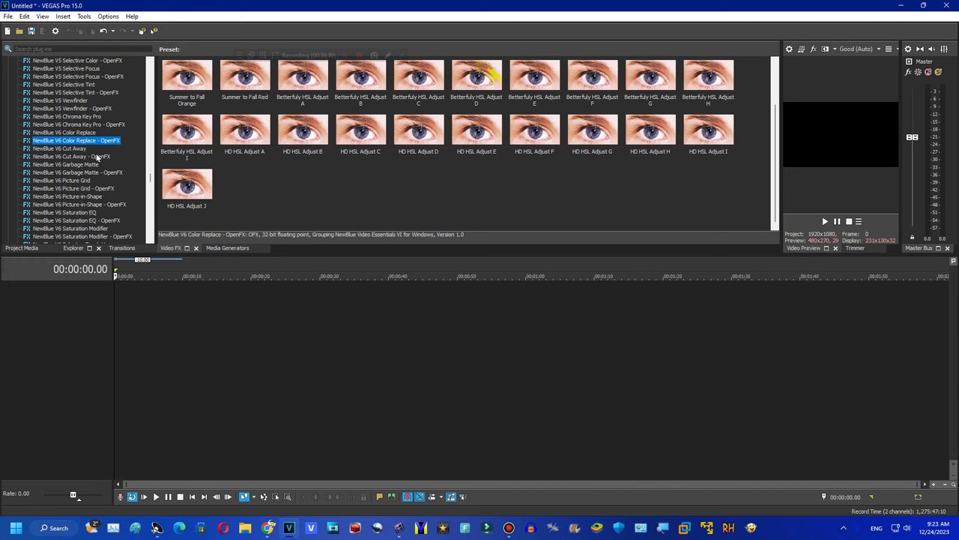
scroll(107, 140, down, 7)
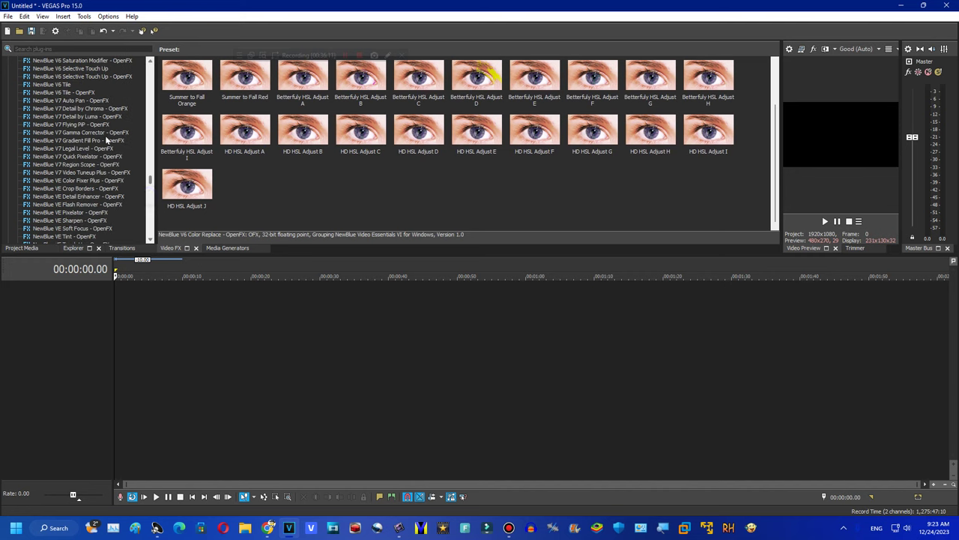
click(84, 93)
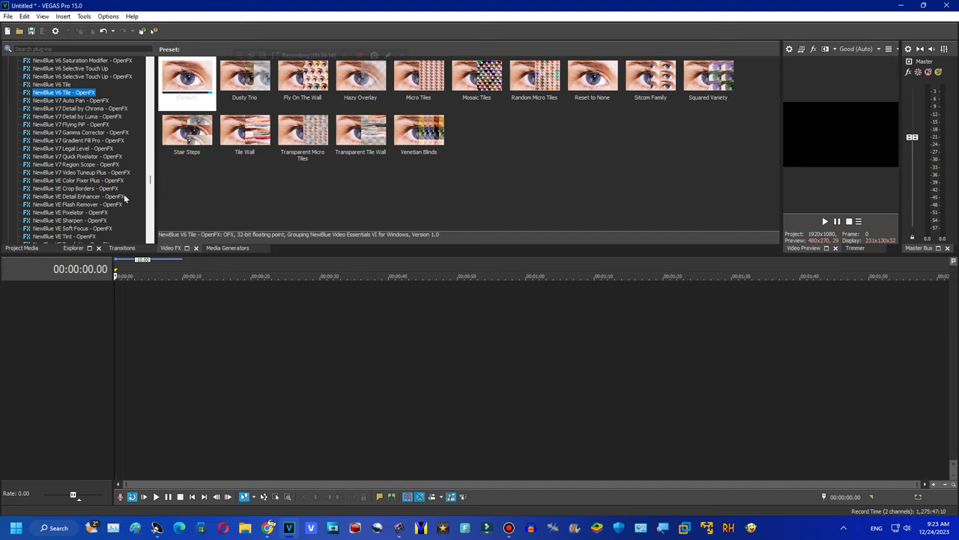
Add the NewBlue VE Video Tuneup - OpenFX preset 15.0 Psychedelic to the video output to view its settings.
scroll(149, 203, down, 7)
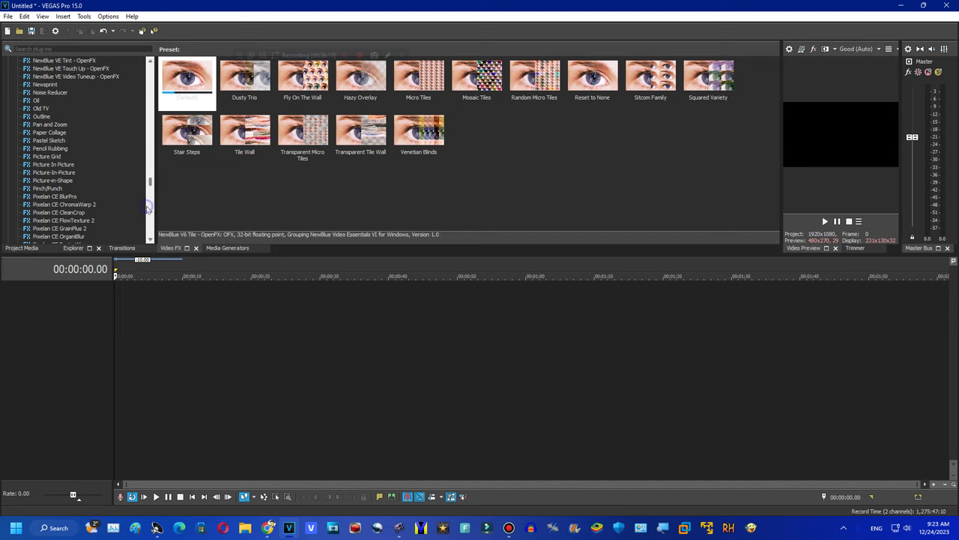
click(119, 78)
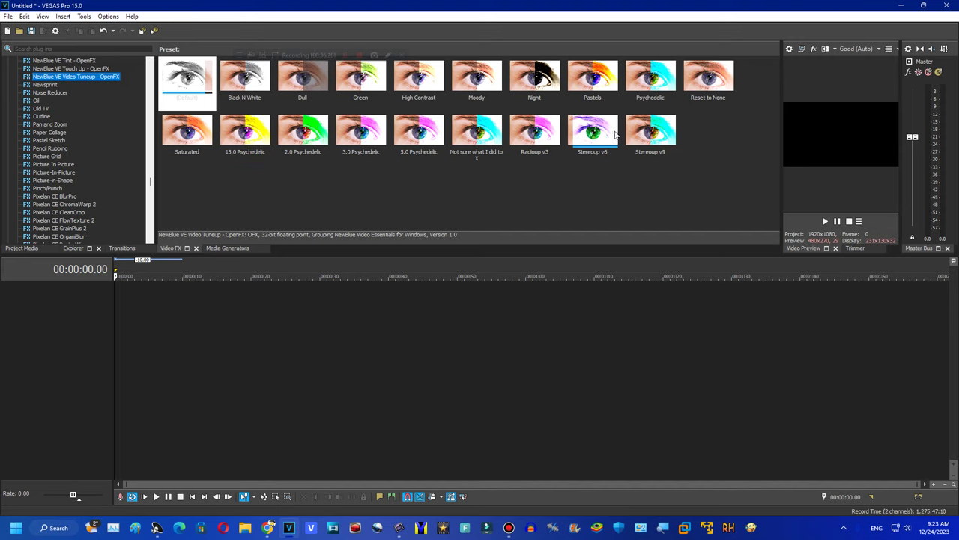
drag(246, 129, 803, 134)
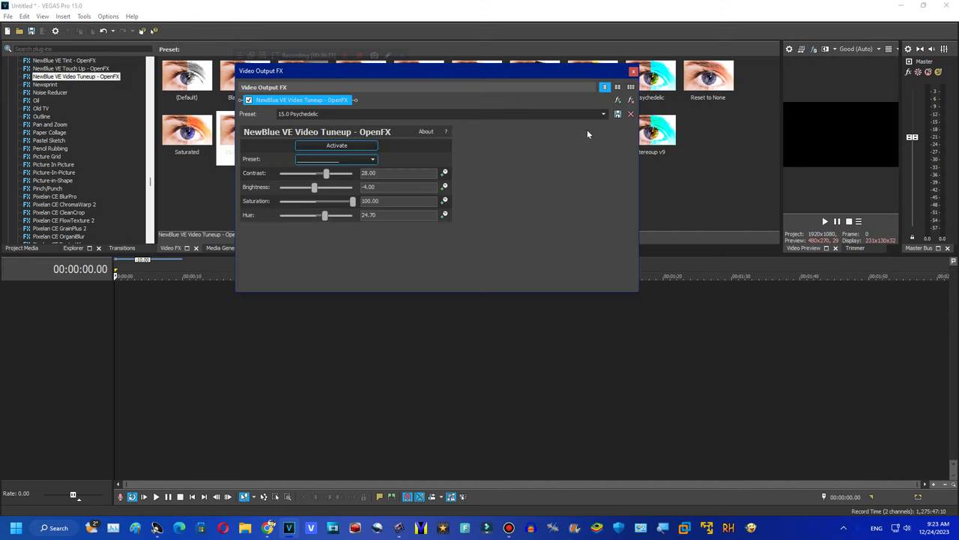
View the remaining custom Video Tuneup presets from 3.0 Psychedelic onward, and close the effect window.
click(586, 114)
click(383, 205)
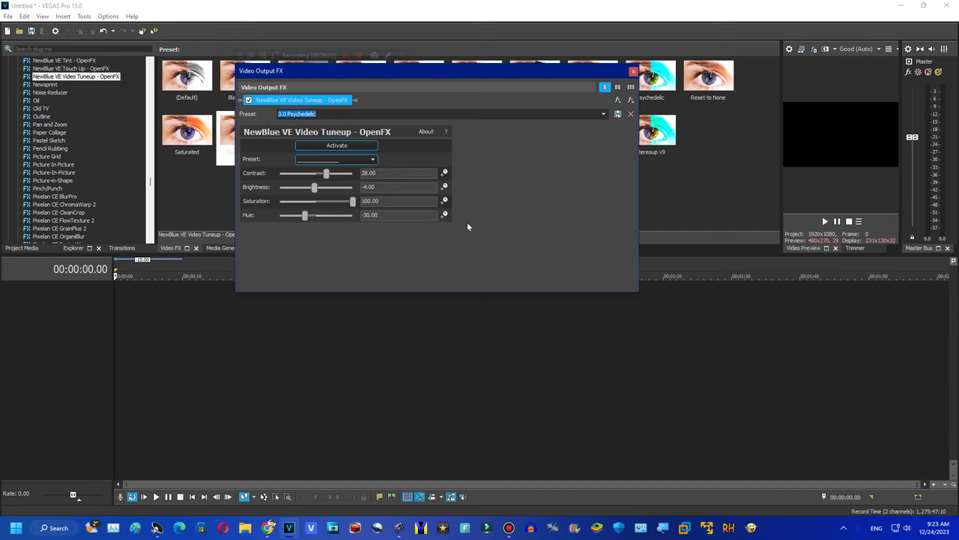
key(Down)
key(Down)
key(Down)
key(Down)
click(633, 71)
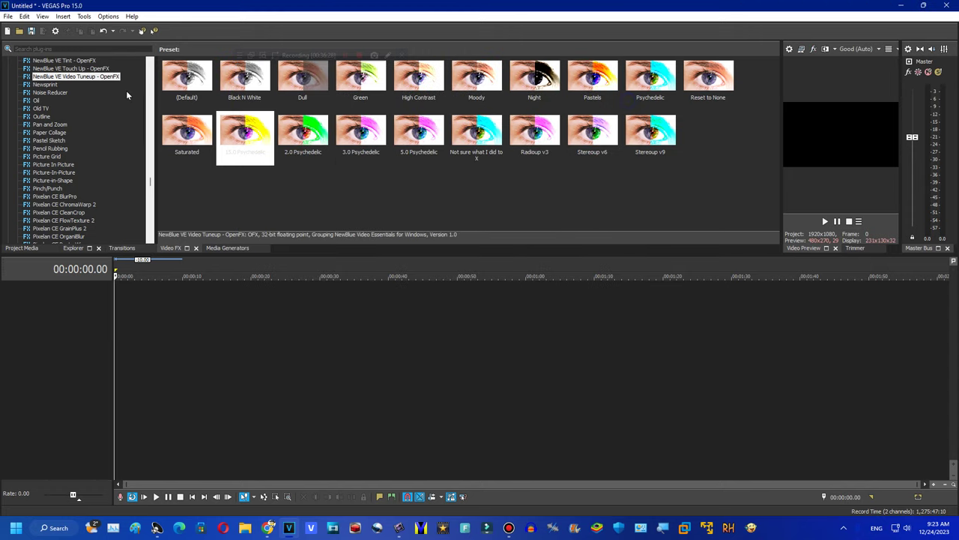
Add the Newsprint preset ExtremeVocodex to the video output, view the custom presets through J Major, and close the effect window.
click(46, 85)
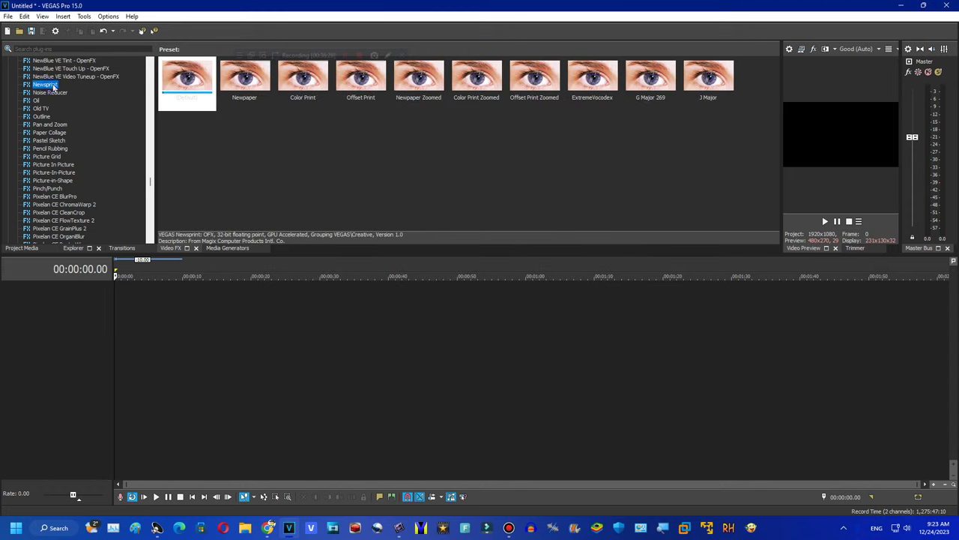
double_click(603, 75)
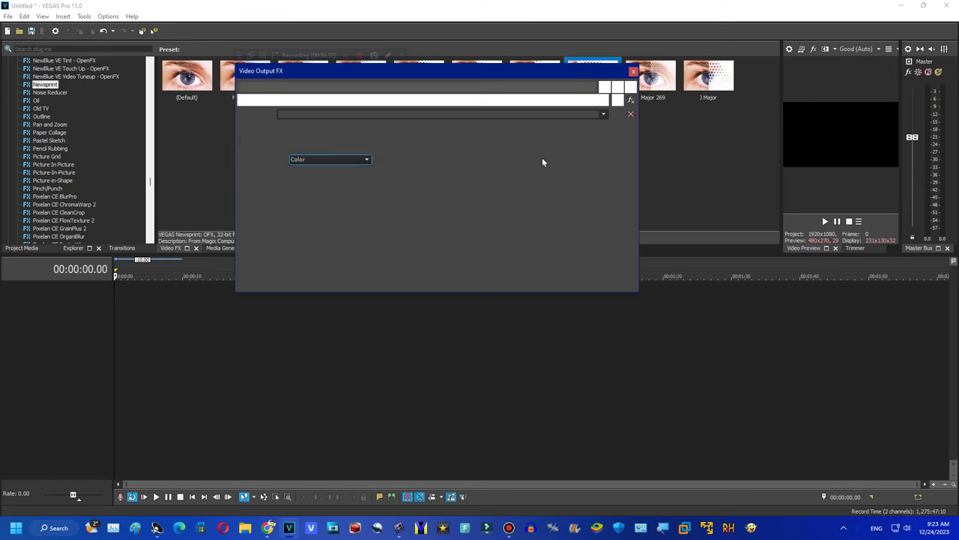
scroll(605, 116, down, 2)
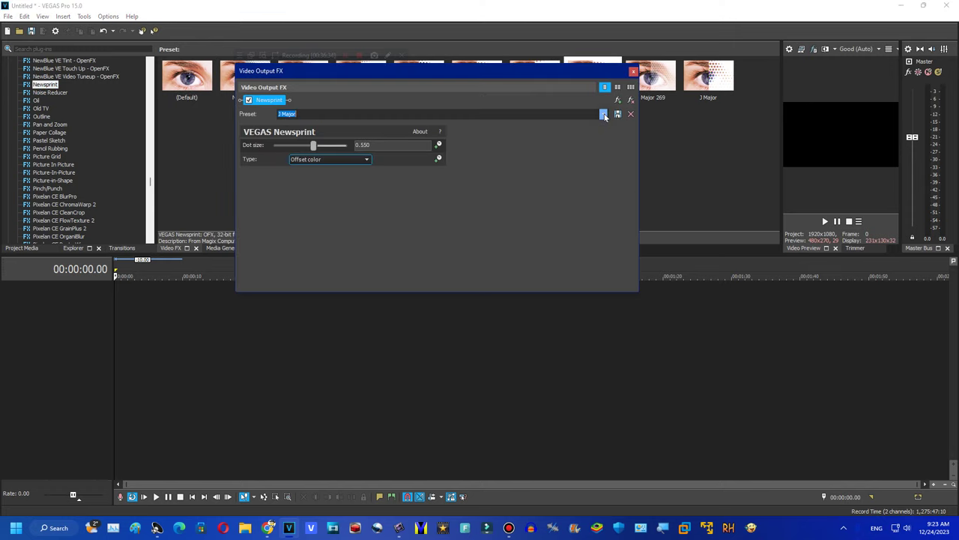
click(634, 72)
Add the Old TV preset 29.0 DUH to the video output and expand all its parameter groups to review the settings.
click(49, 93)
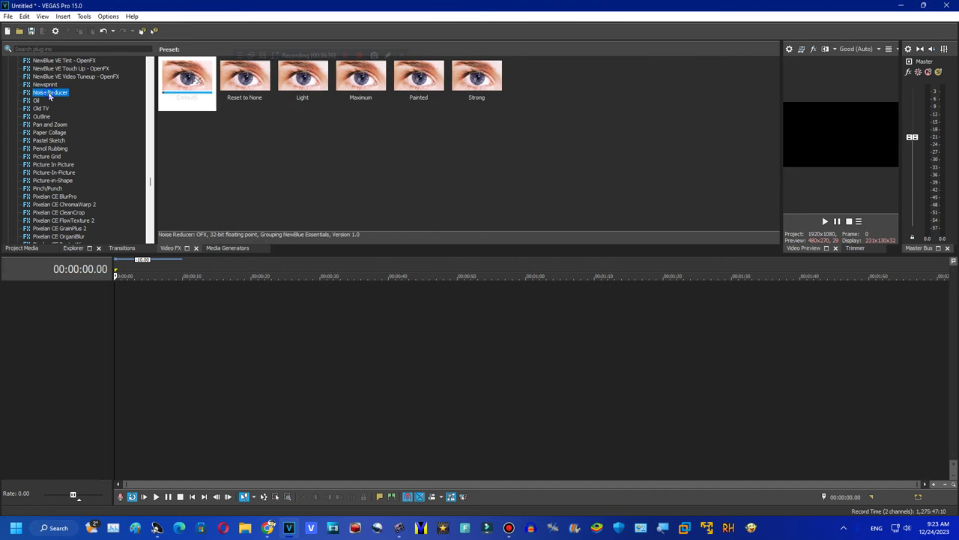
click(36, 108)
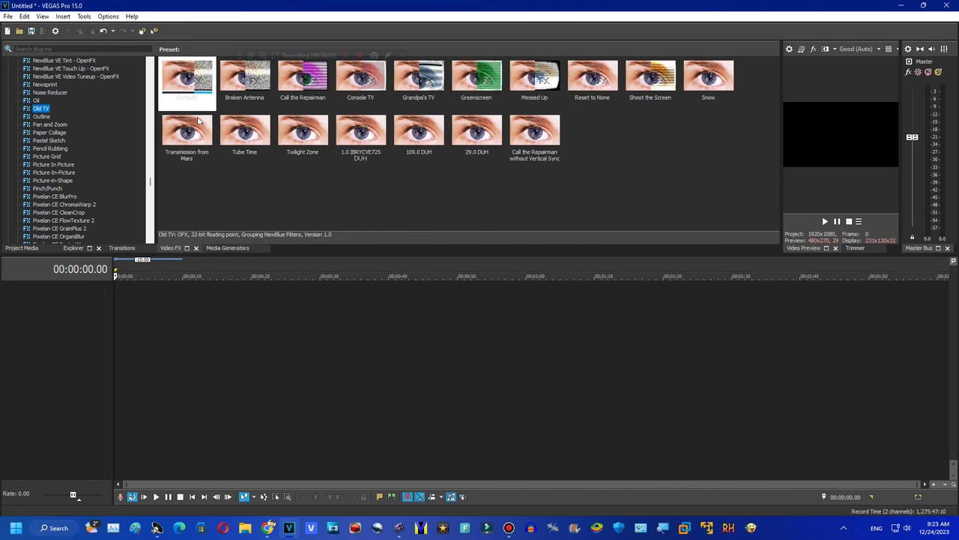
drag(453, 123, 846, 133)
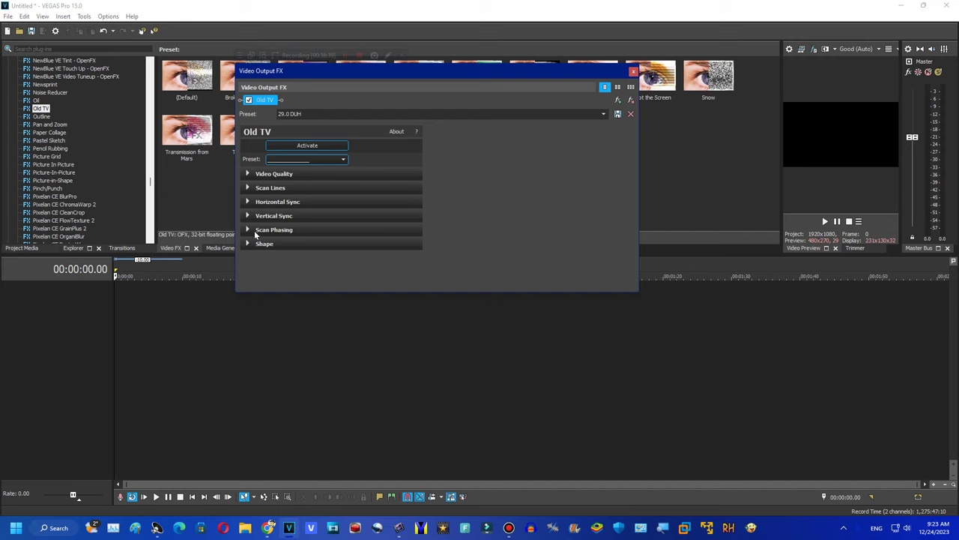
click(249, 244)
click(248, 230)
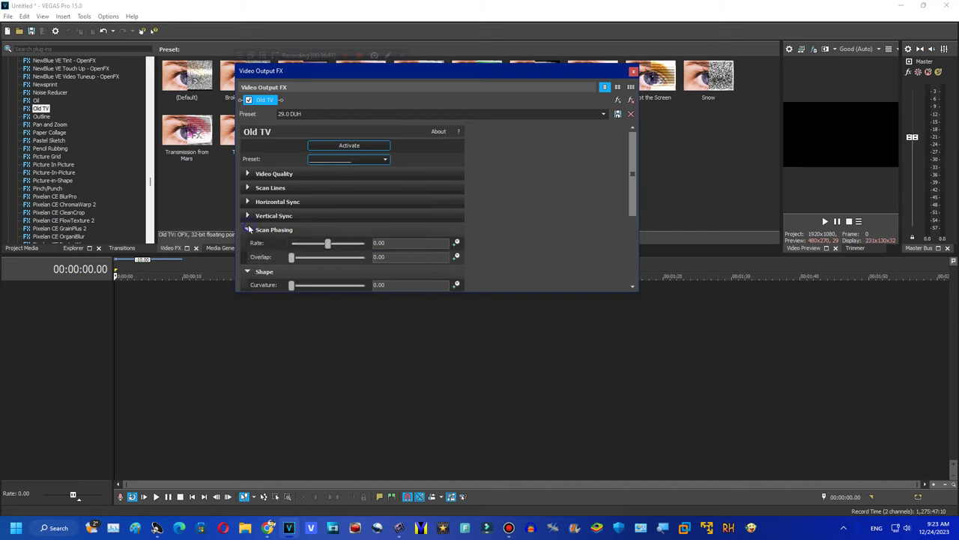
click(248, 216)
click(248, 202)
click(247, 188)
click(248, 174)
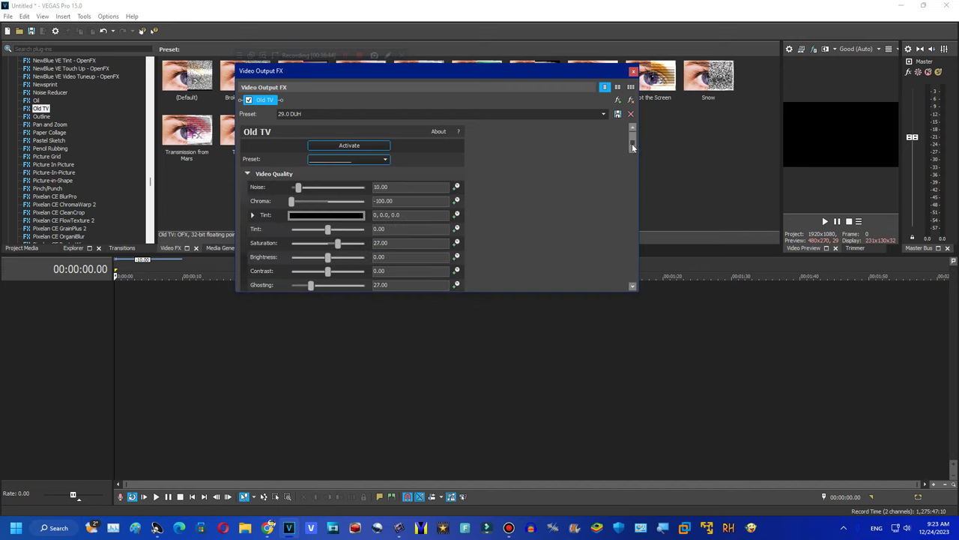
scroll(630, 224, down, 5)
Switch Old TV to the Call the Repairman without Vertical Sync preset, review its settings, and close the effect window.
click(604, 113)
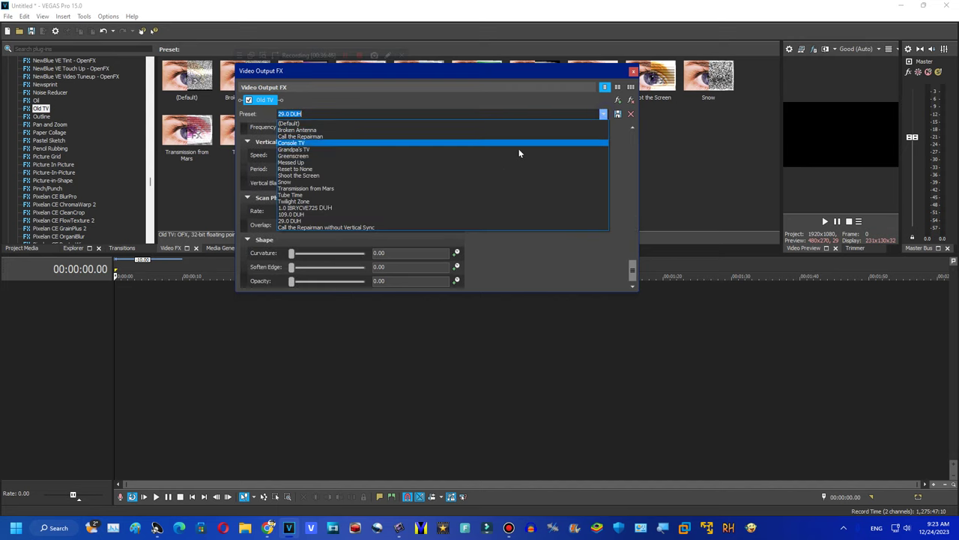
click(441, 225)
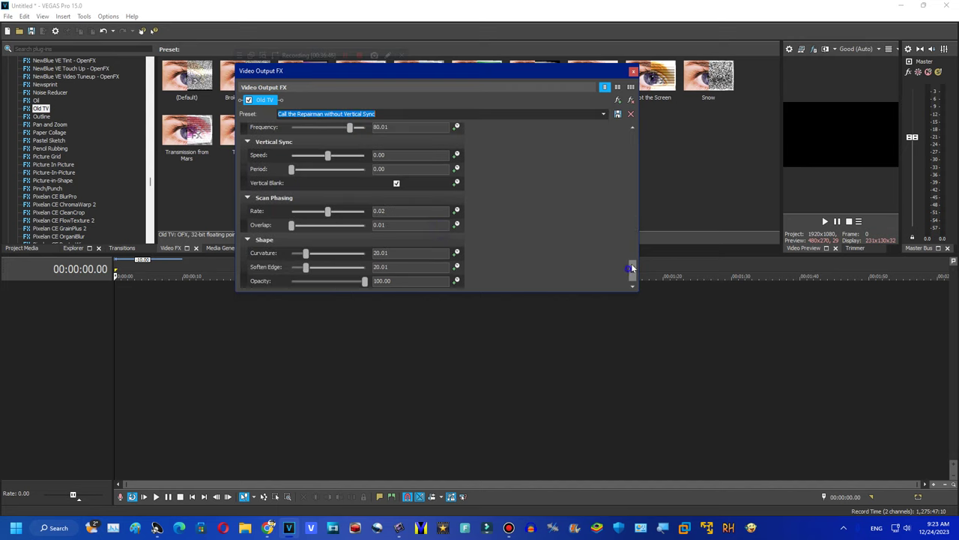
drag(634, 267, 630, 128)
click(634, 71)
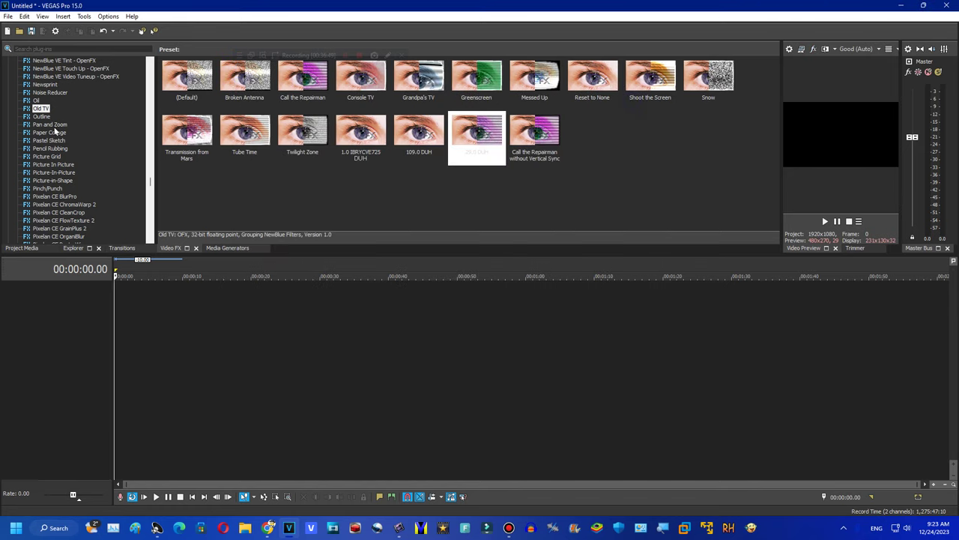
Browse the presets of the plug-ins from Outline to Picture-in-Shape, including Paper Collage, Picture Grid and Picture In Picture.
click(41, 117)
click(49, 124)
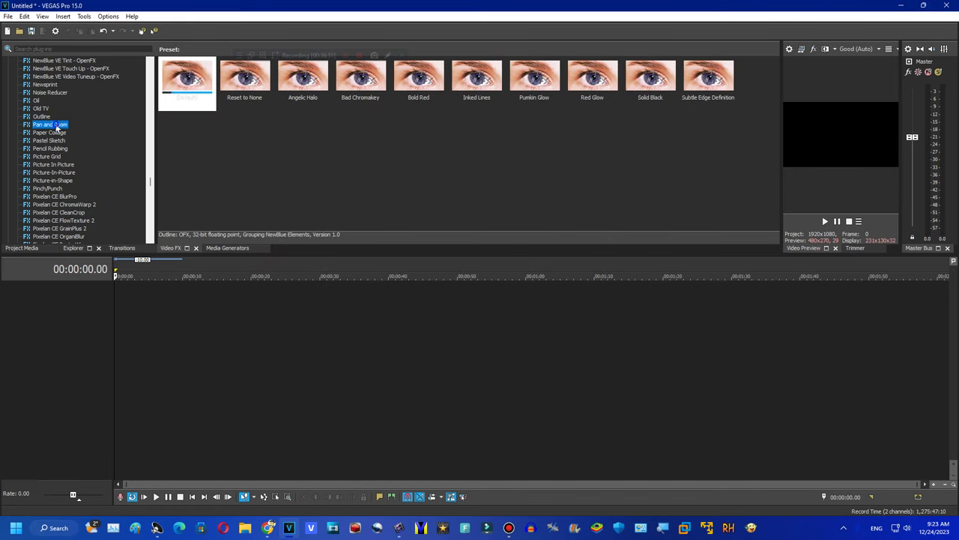
click(60, 133)
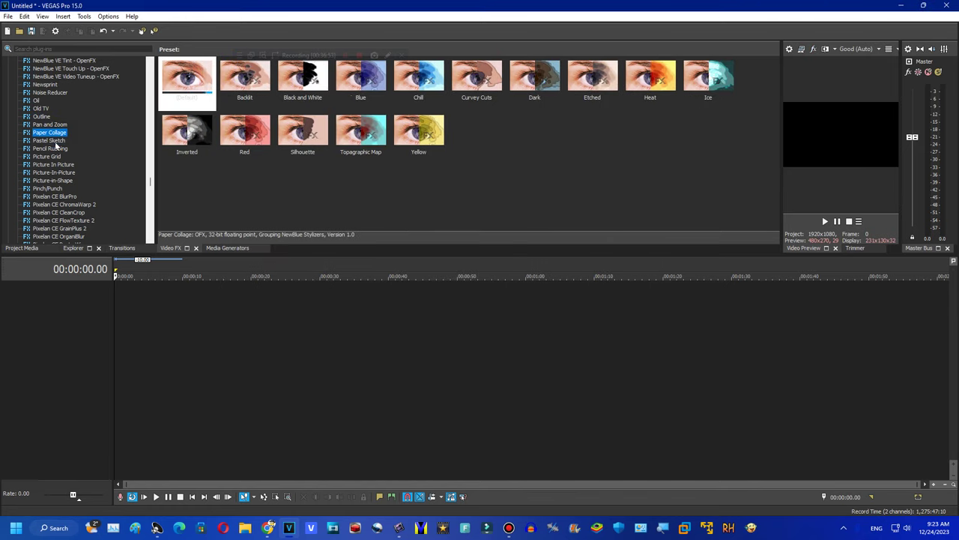
click(59, 148)
click(58, 155)
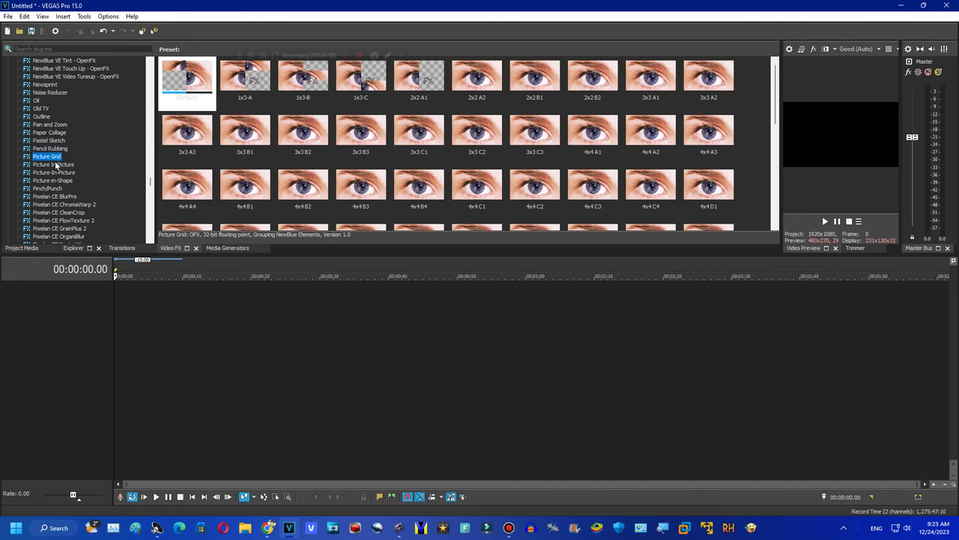
click(59, 164)
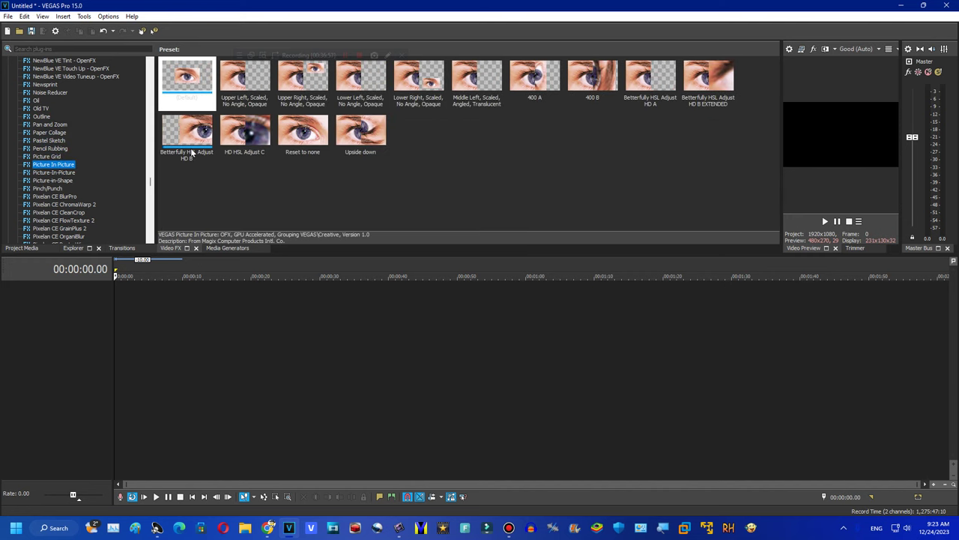
click(66, 181)
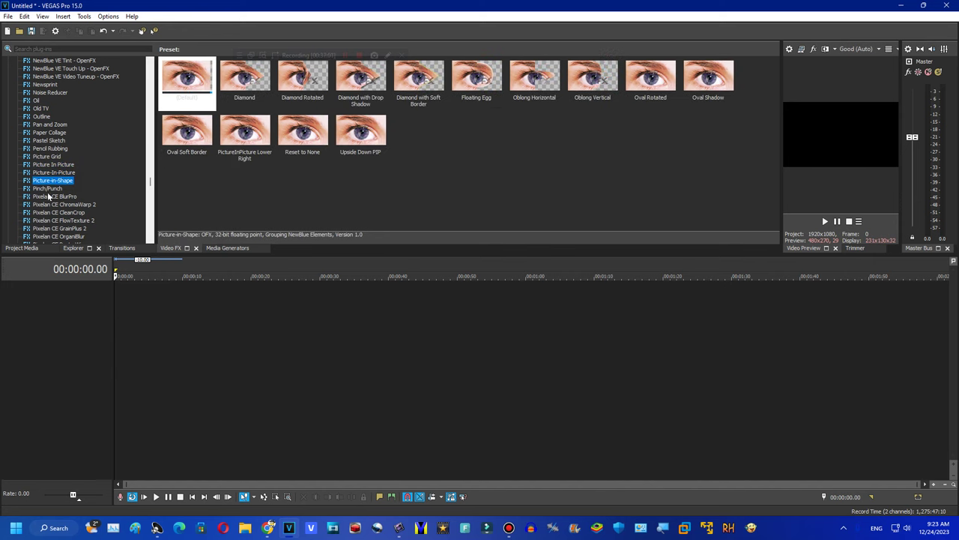
Add the Pinch/Punch preset Blind efg to the video output to view its settings.
click(43, 189)
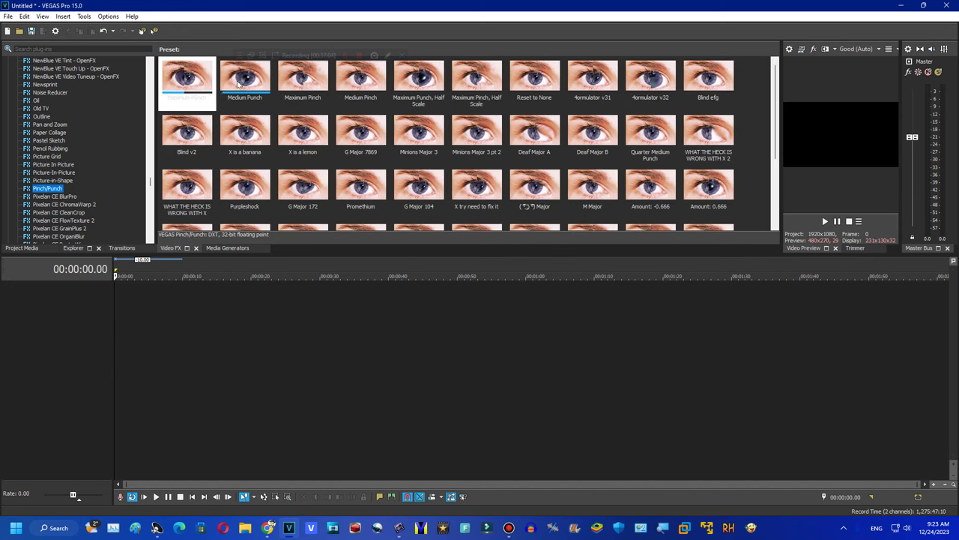
drag(721, 90, 824, 138)
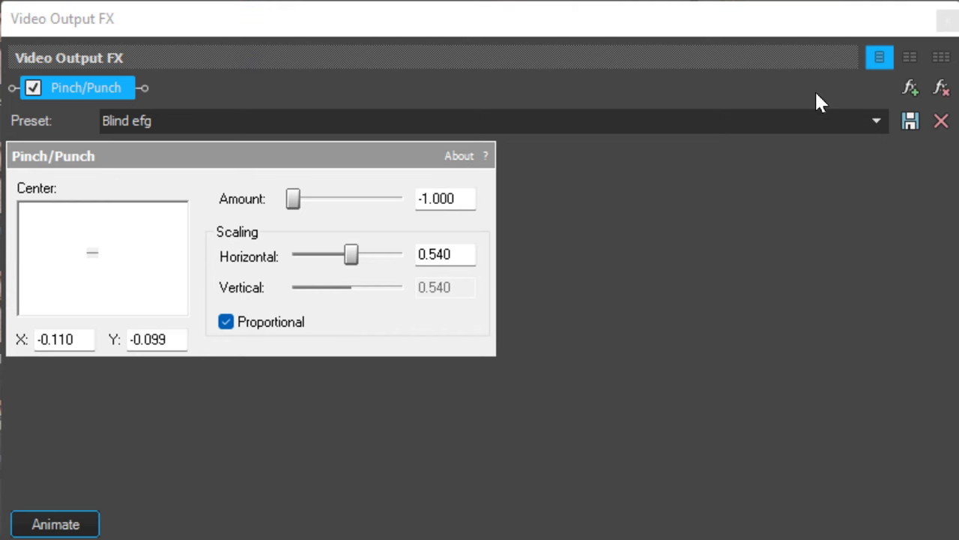
click(875, 121)
click(876, 121)
Step through the Pinch/Punch presets after Blind efg, including X is a banana, Purpleshock and Super Fat Effect A, to review their settings.
key(Down)
key(Down)
key(Down)
key(Down)
key(Down)
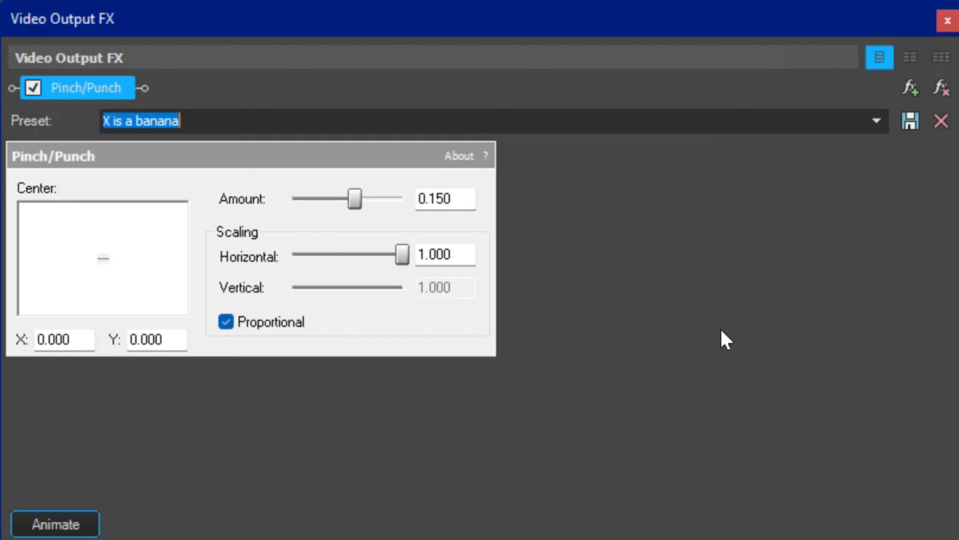
key(Down)
key(Down)
key(Down)
key(Down)
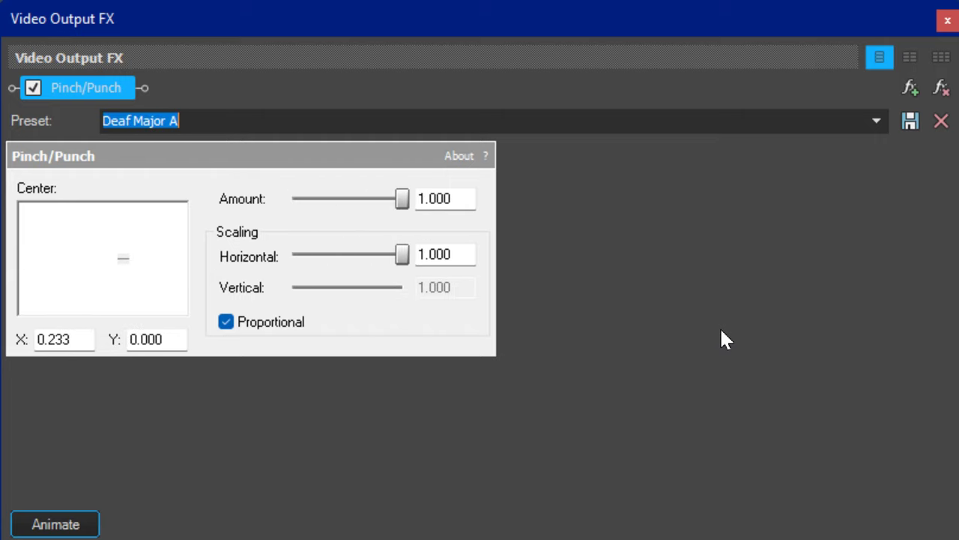
key(Down)
key(Down)
key(Down)
key(Down)
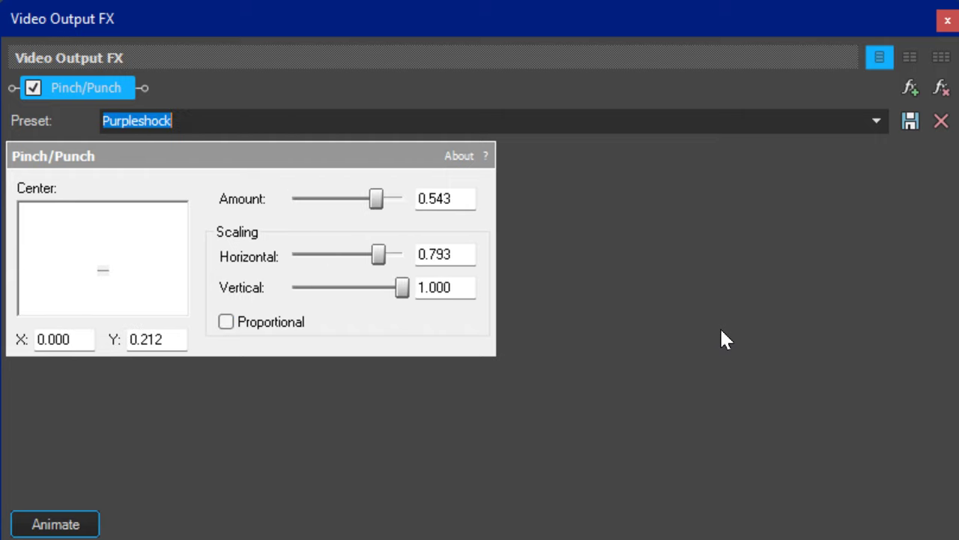
key(Down)
key(Down)
key(Down)
key(Down)
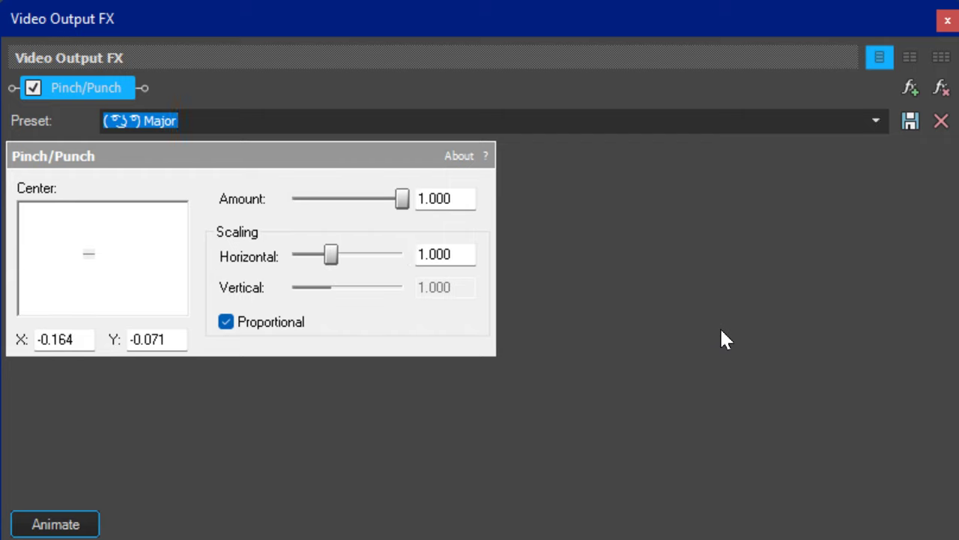
key(Down)
key(Down)
key(Down)
key(Down)
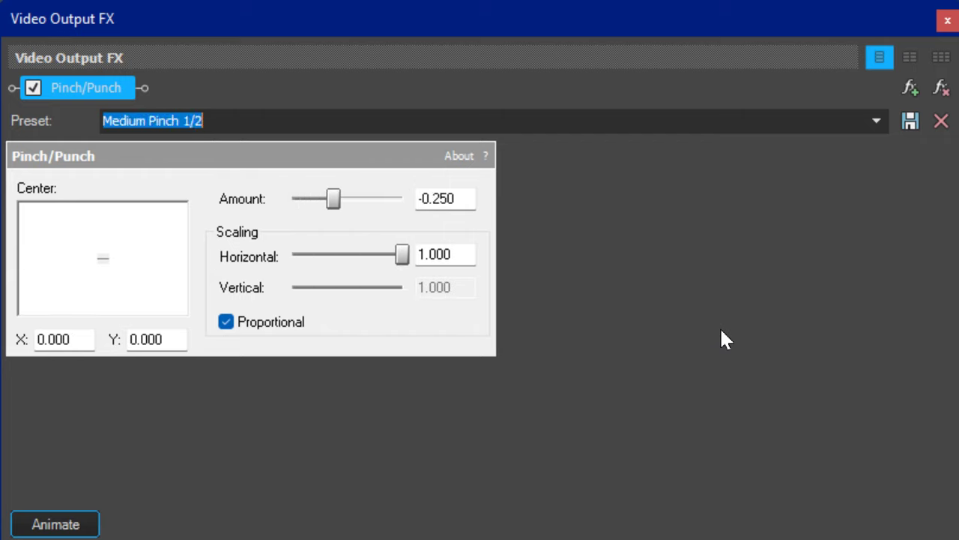
key(Down)
key(Down)
key(Down)
key(Down)
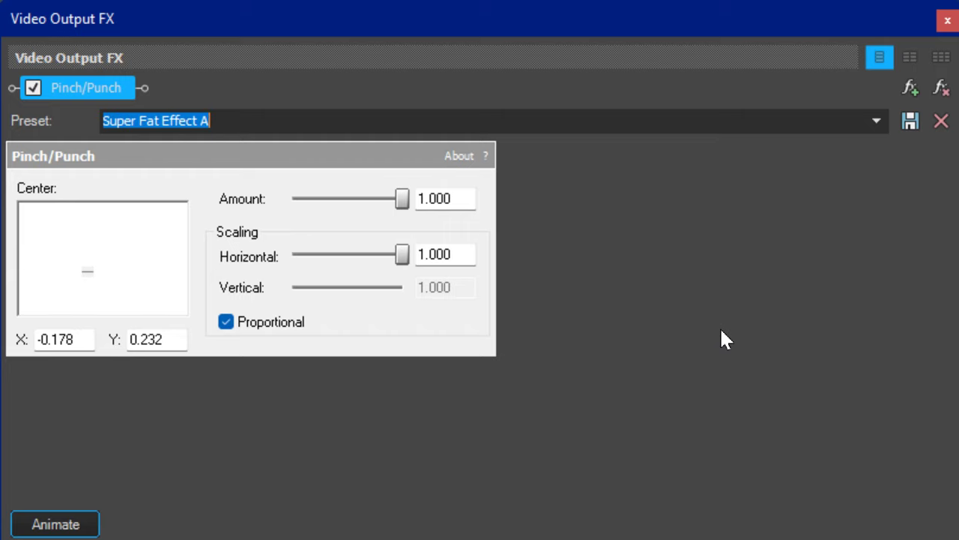
key(Down)
key(Down)
key(Down)
key(Down)
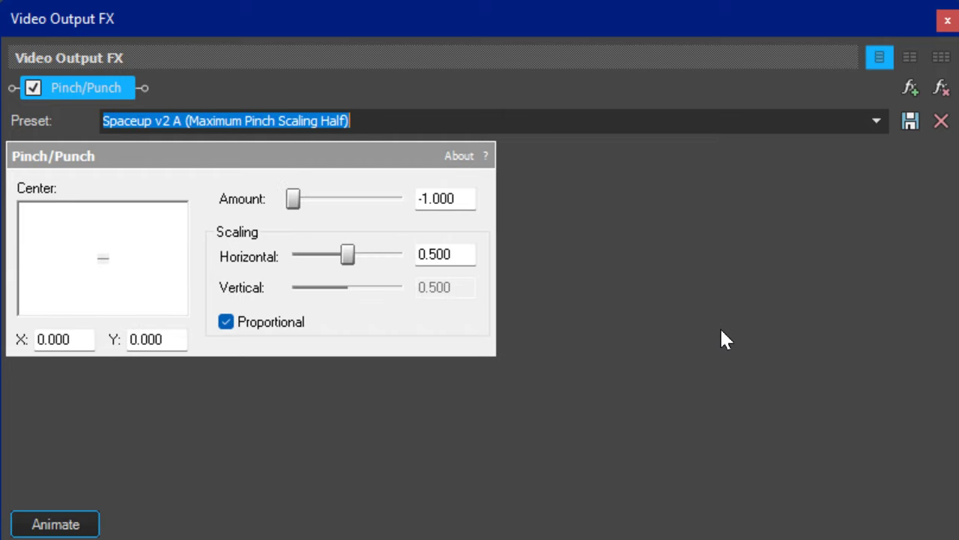
key(Down)
key(Down)
key(Down)
key(Down)
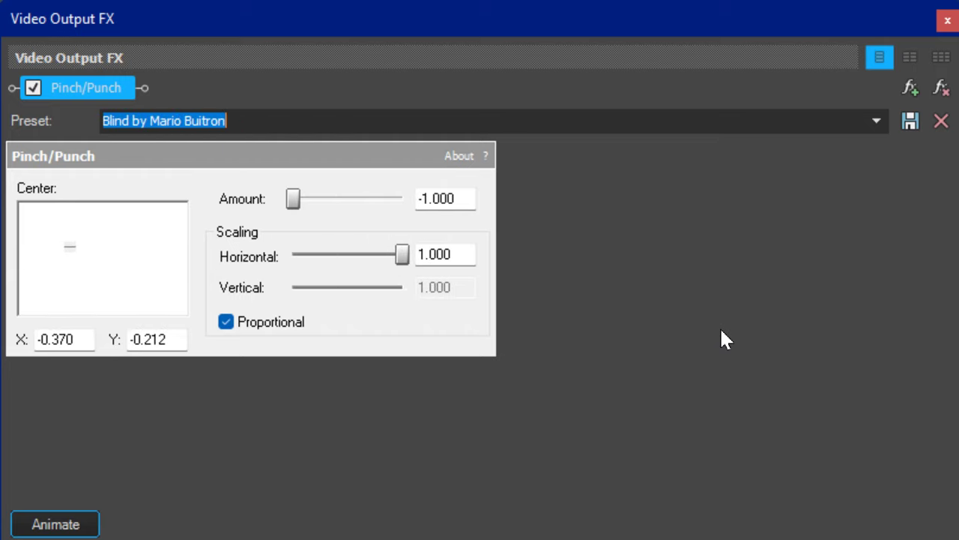
key(Down)
key(Down)
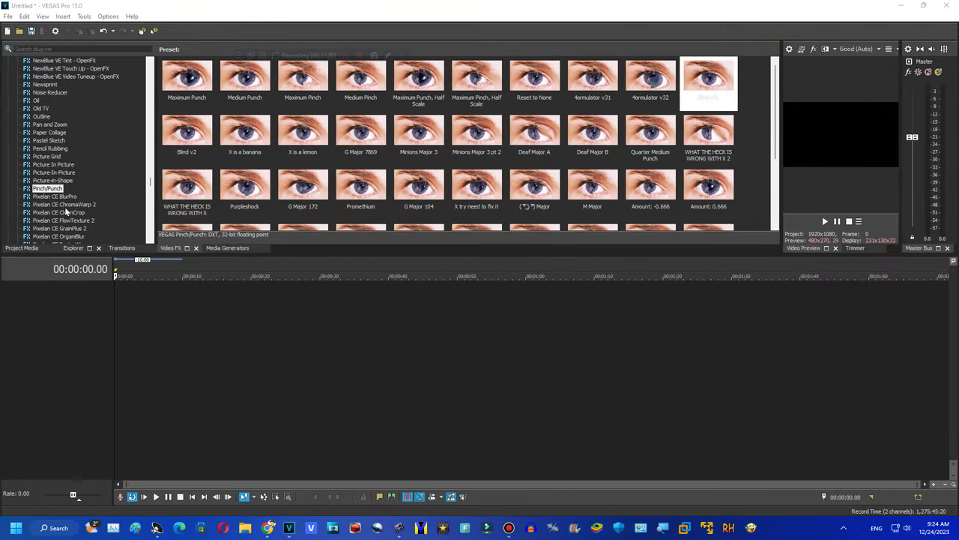
Add the Pixelate preset 789 to the video output.
click(149, 219)
click(41, 109)
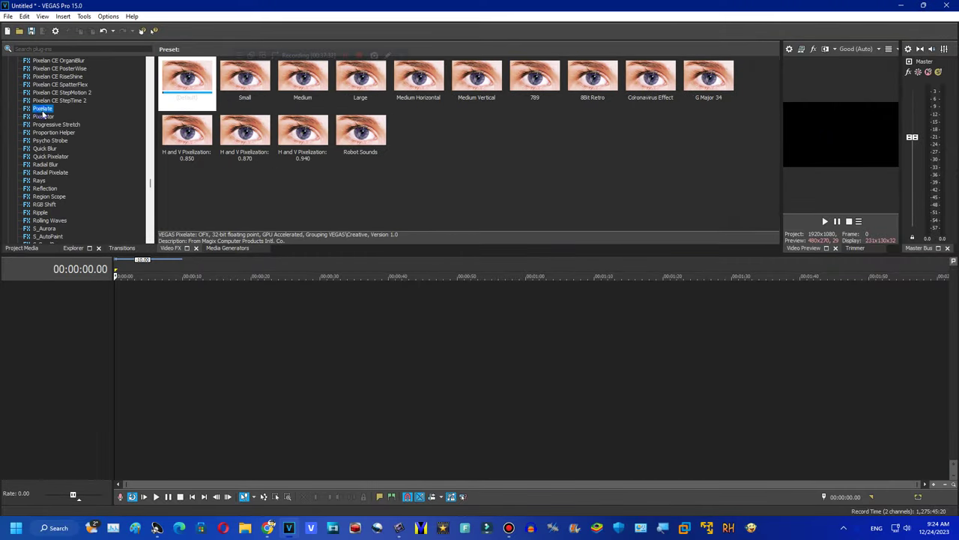
drag(528, 79, 806, 121)
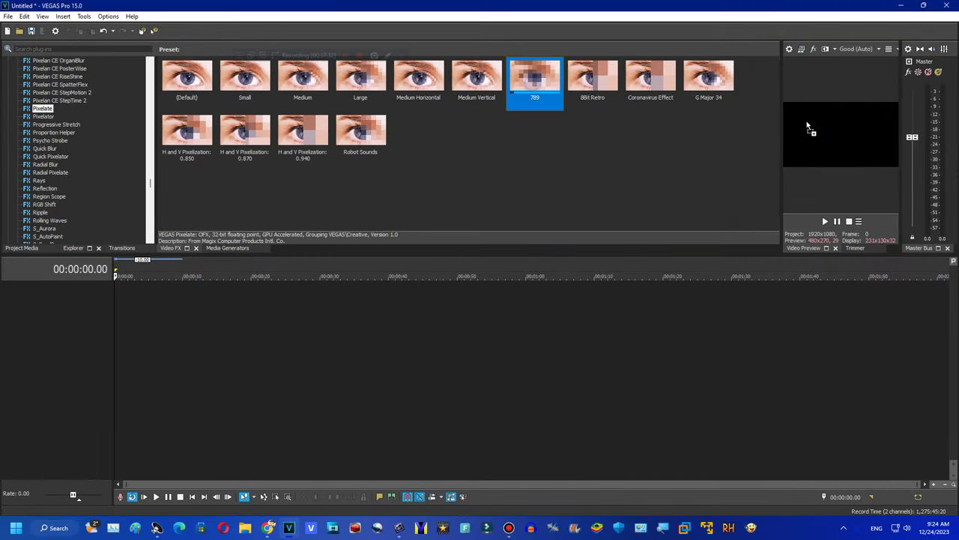
Step through the custom Pixelate presets, including H and V Pixelization: 0.850, to review their settings, and close the effect window.
click(603, 114)
click(345, 177)
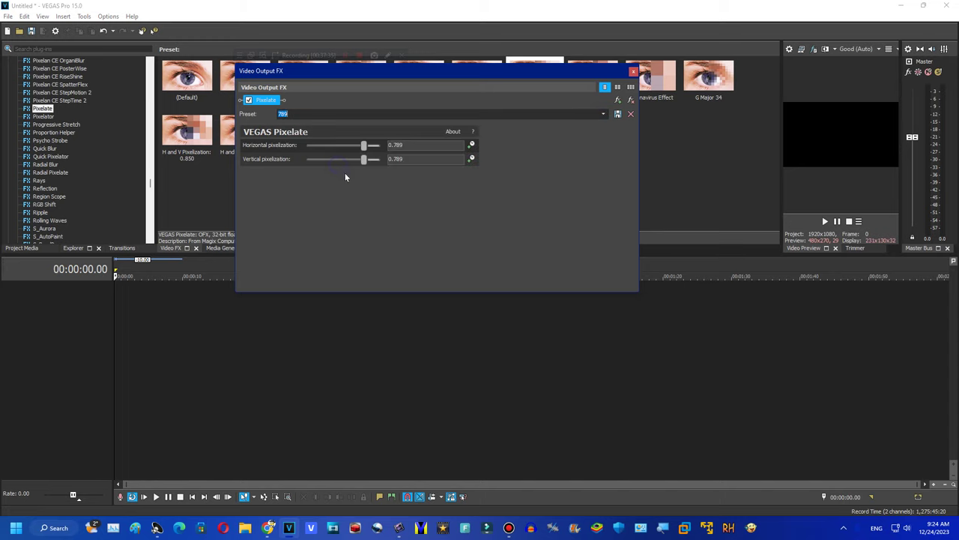
key(Down)
key(Down)
key(Down)
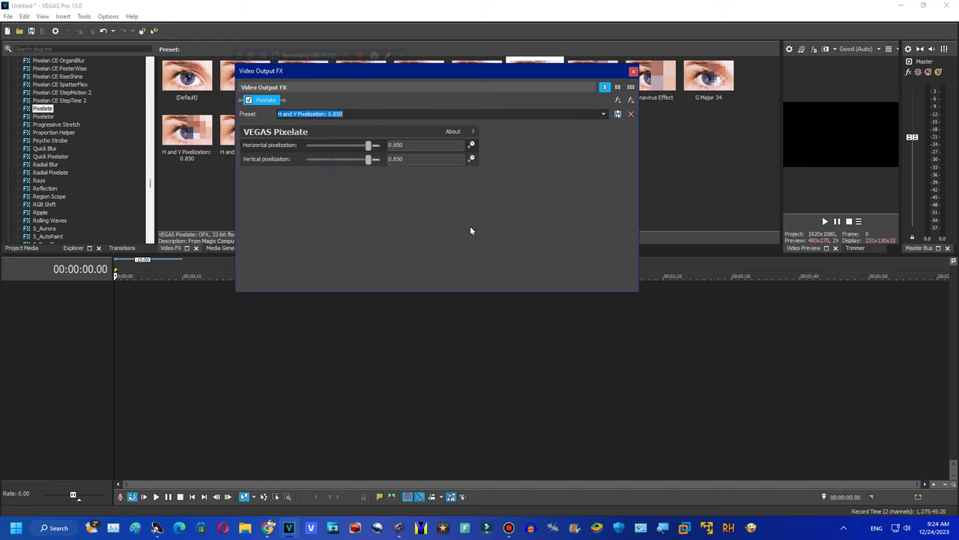
click(604, 114)
click(537, 213)
click(634, 71)
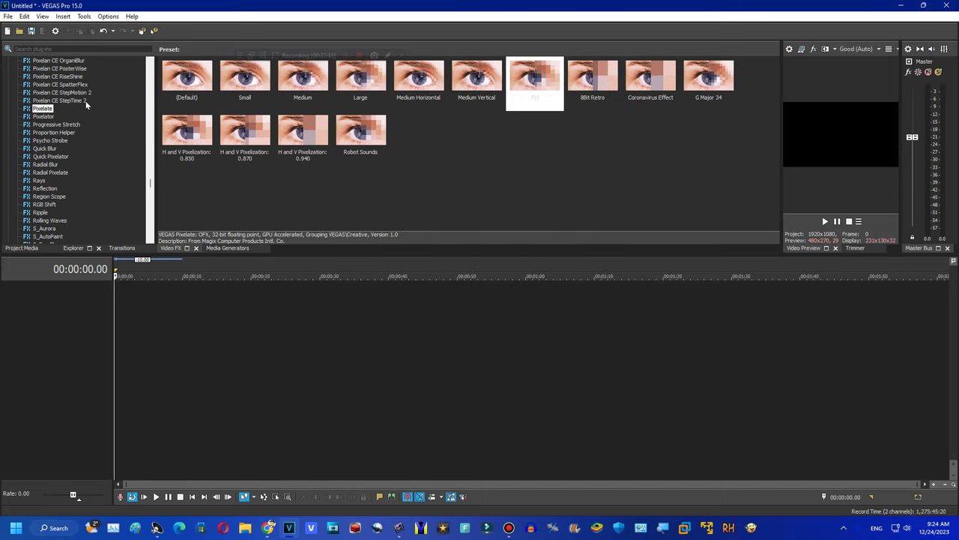
Browse the presets of the plug-ins from Pixelator to Radial Pixelate, including Progressive Stretch, Quick Blur and Radial Blur.
click(65, 117)
click(62, 125)
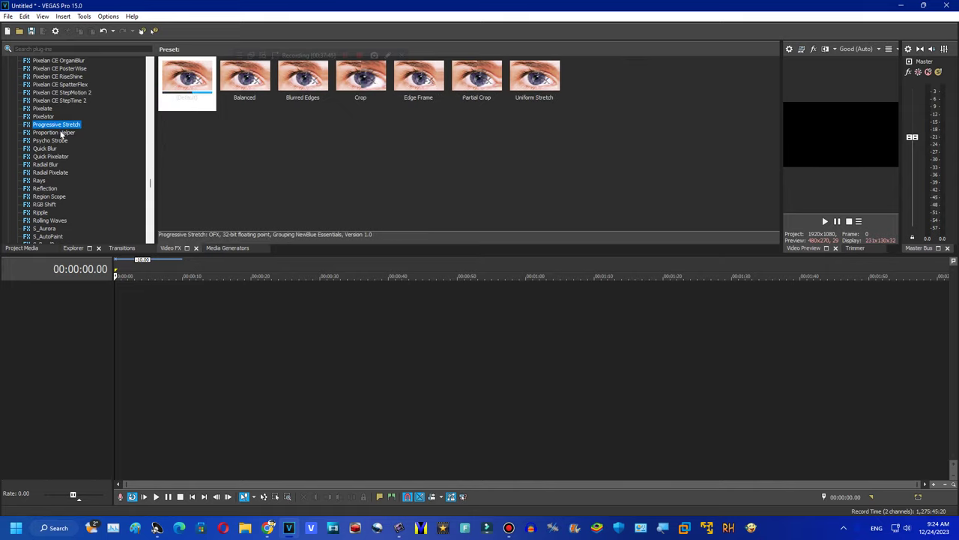
click(63, 133)
click(60, 141)
click(54, 148)
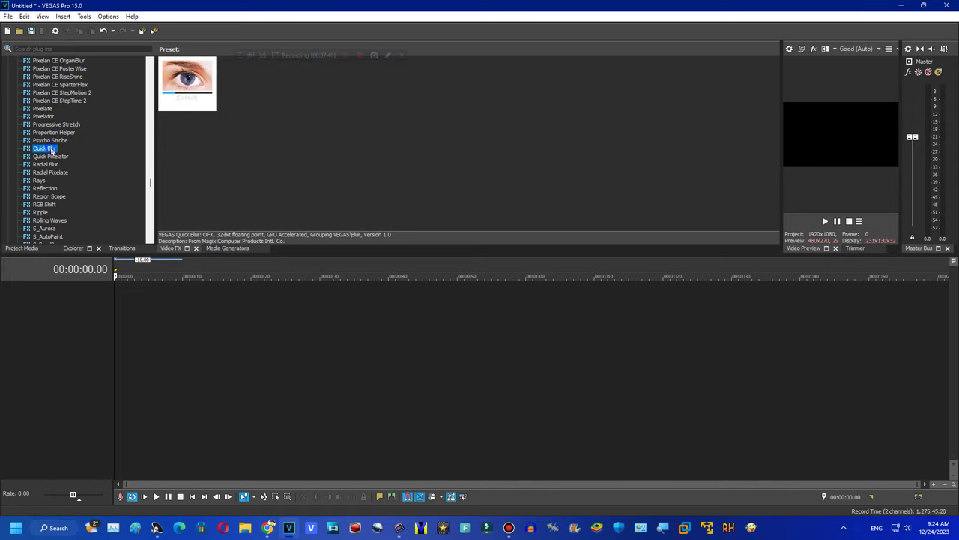
click(53, 156)
click(47, 164)
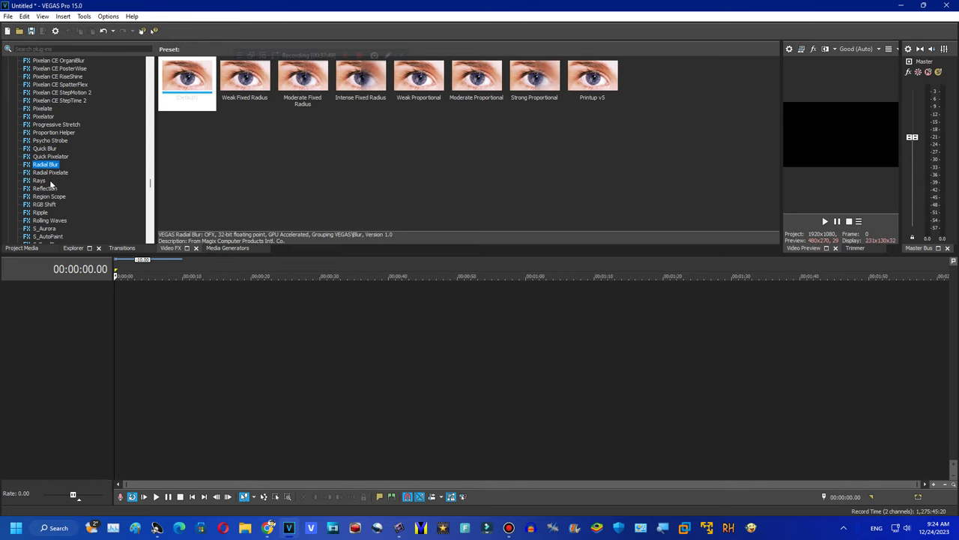
click(50, 173)
Add the Rays preset Videoup V9 to the video output, switch it to BluePower, and show its lower parameters.
click(39, 182)
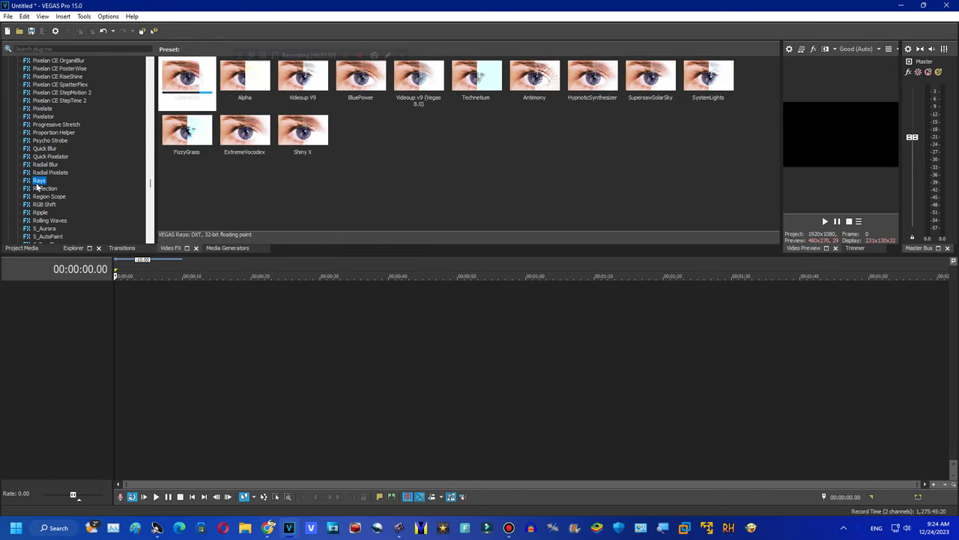
drag(302, 81, 860, 144)
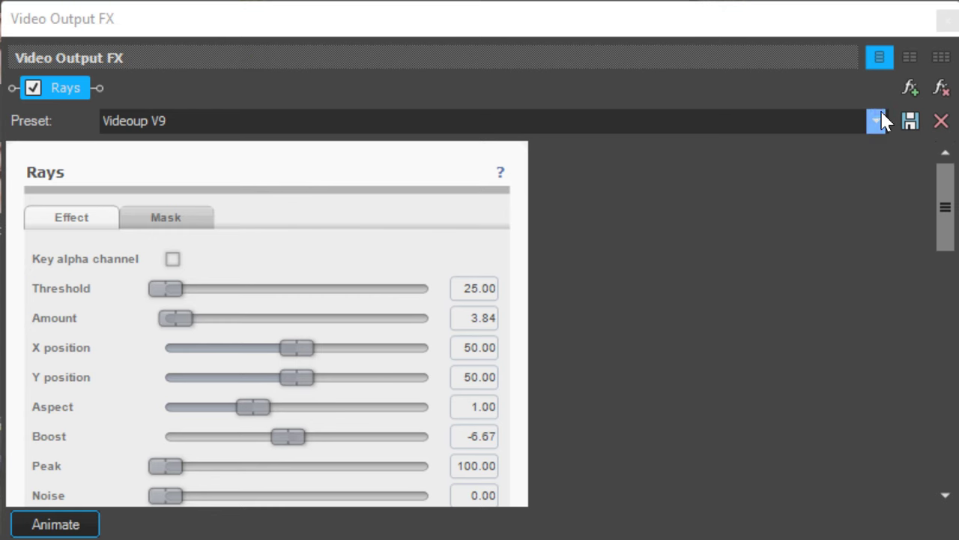
click(877, 121)
click(802, 266)
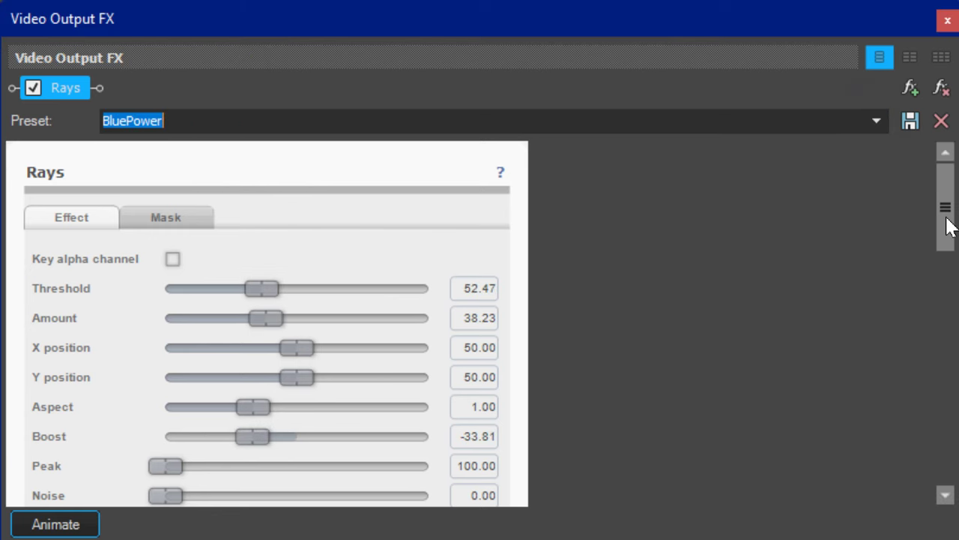
key(ctrl+z)
drag(949, 222, 936, 349)
Step through the remaining Rays presets, including Technetium and FizzyGrass, up to Shiny X to review their settings, and close the effect window.
key(Down)
key(Down)
key(Down)
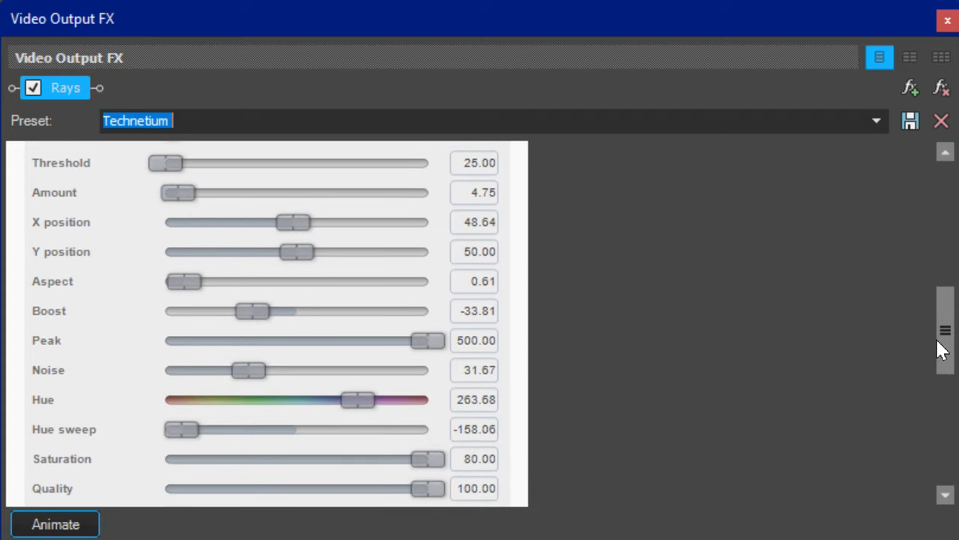
key(Down)
key(Down)
key(Down)
key(Down)
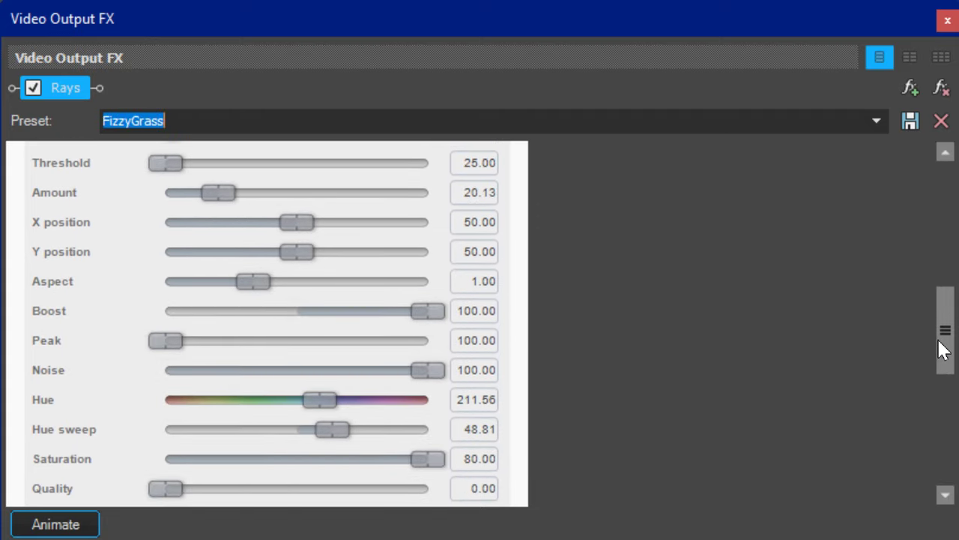
key(Down)
key(Down)
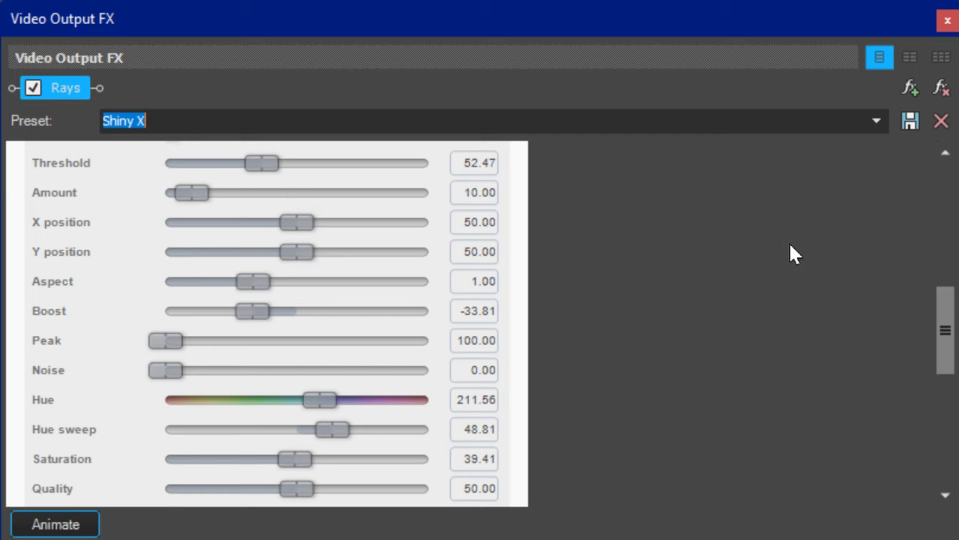
click(947, 20)
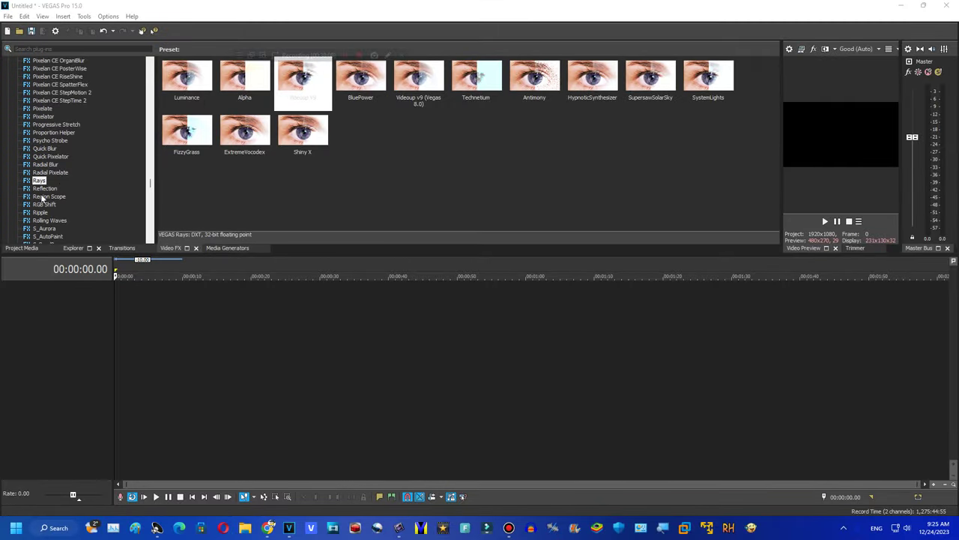
Check the Region Scope and RGB Shift presets, and add the Ripple preset 1.0 SUK to the video output.
click(47, 195)
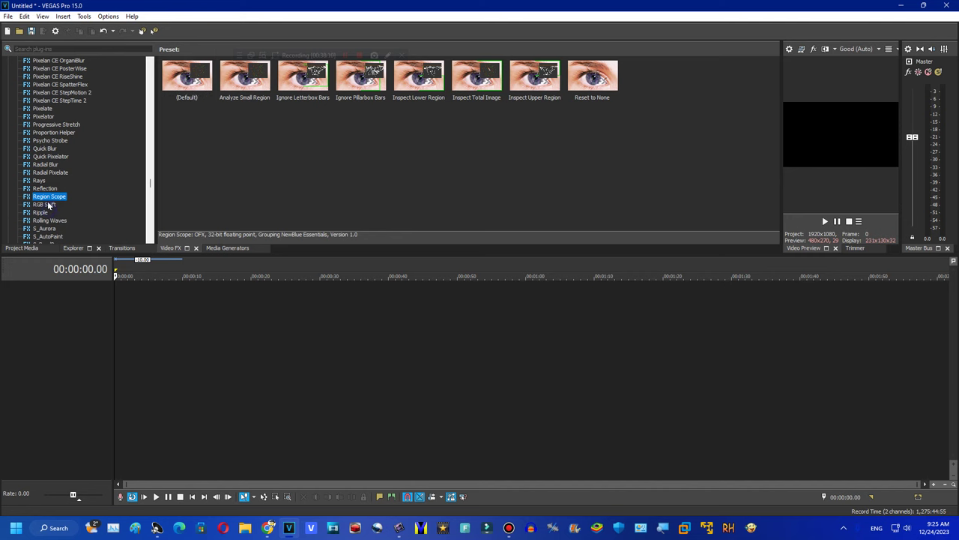
click(45, 204)
click(44, 212)
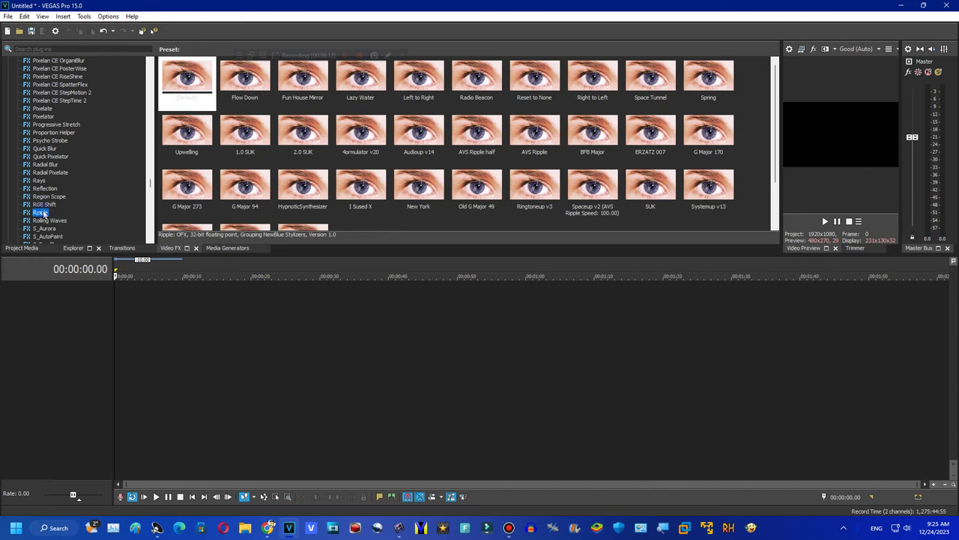
drag(245, 133, 823, 140)
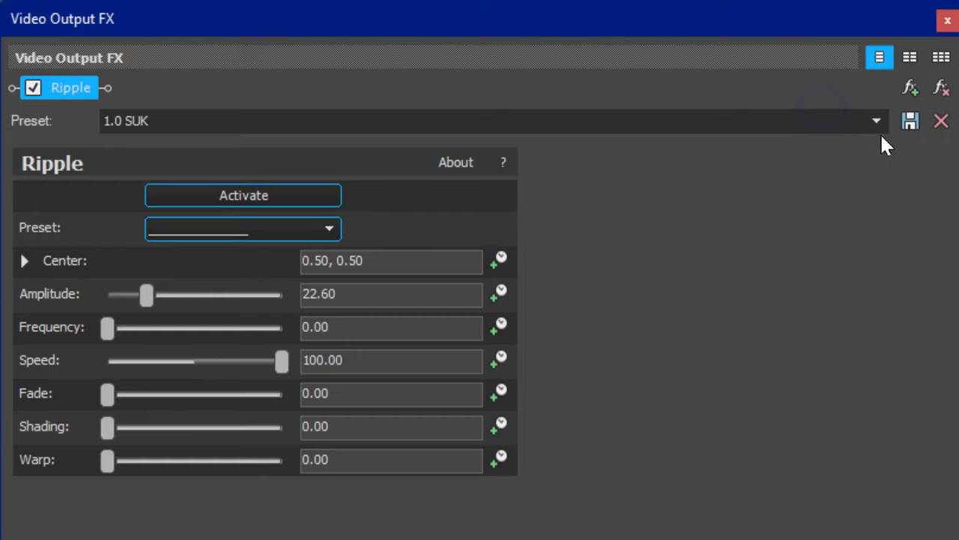
Step through the custom Ripple presets, including AVS Ripple half, G Major 273, New York and Systemup v13, to review their settings.
click(877, 121)
click(858, 182)
key(Down)
key(Down)
key(Down)
key(Down)
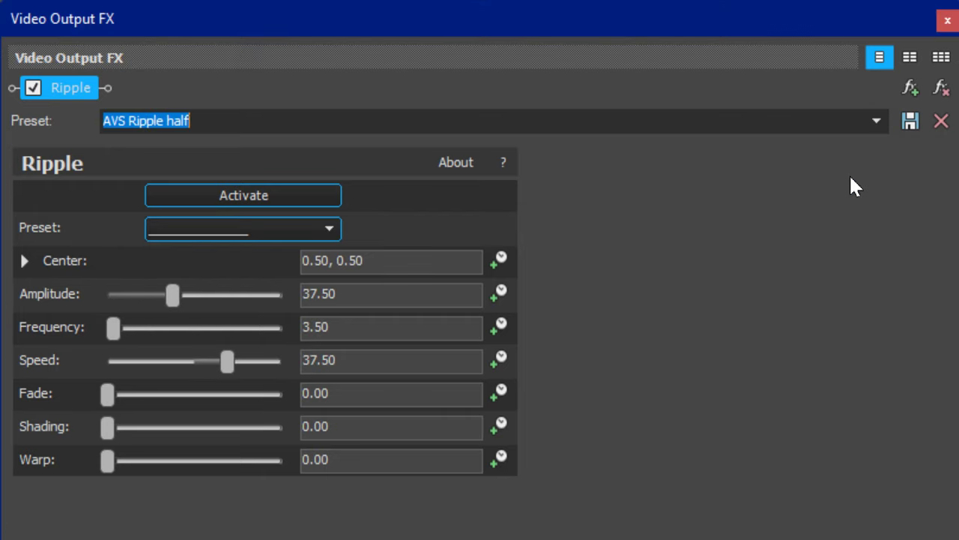
key(Down)
key(Down)
key(Down)
key(Down)
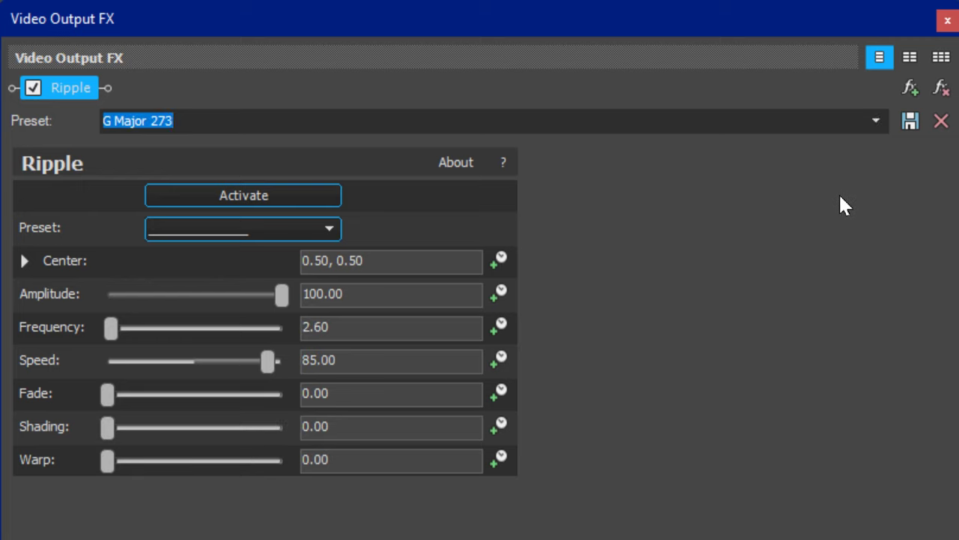
key(Down)
key(Down)
key(Down)
key(Down)
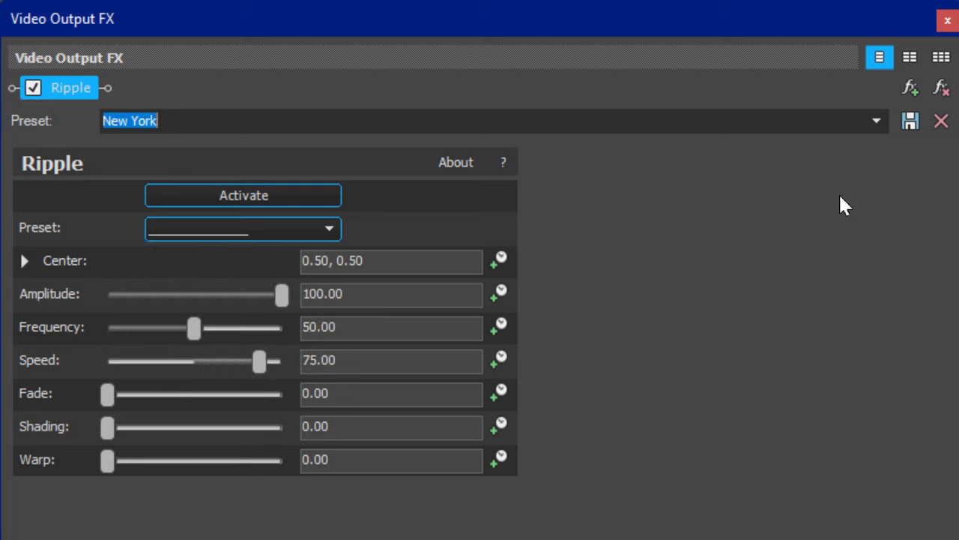
key(Down)
key(Down)
key(Down)
key(Down)
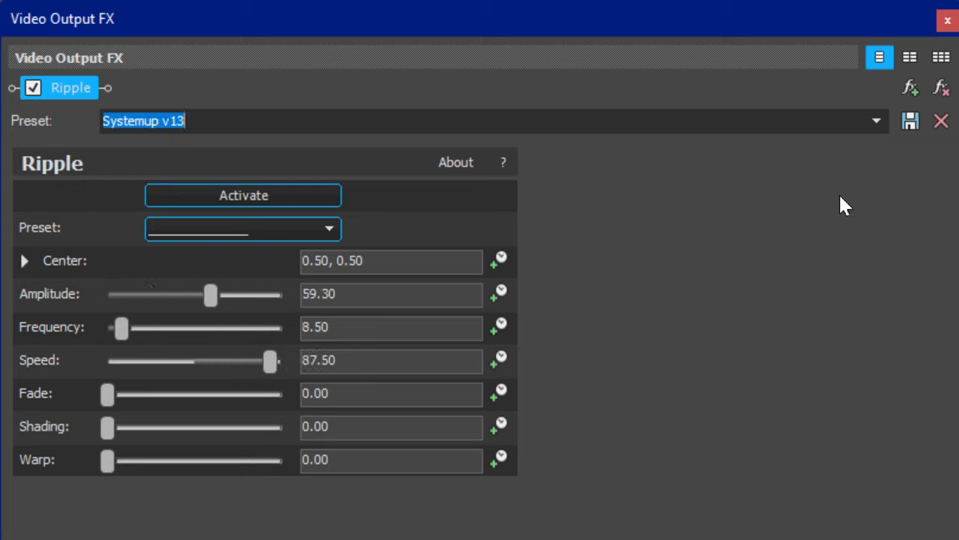
key(Down)
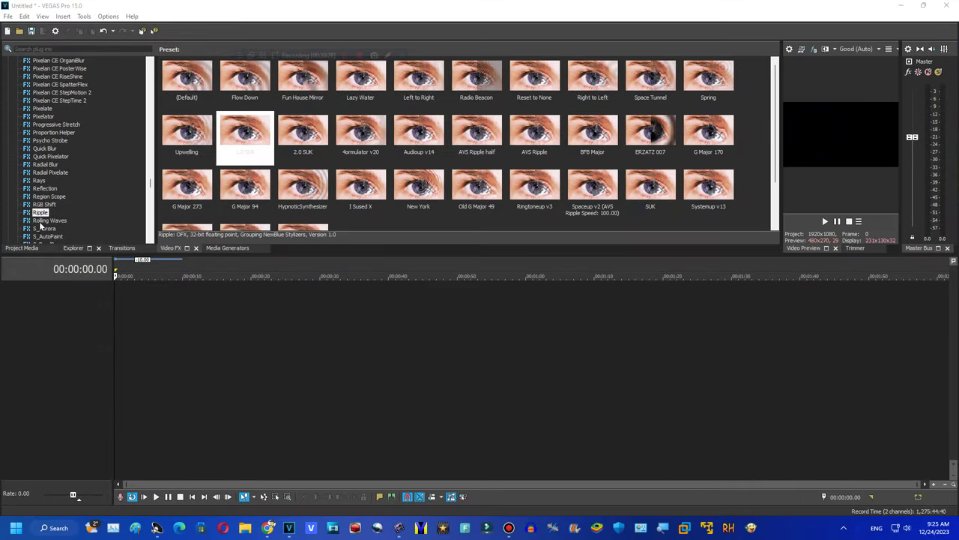
Check the available presets of Rolling Waves and the Sapphire effects S_Aurora, S_BandPass, S_BlurDirectional and S_BlurMoCurves.
click(41, 222)
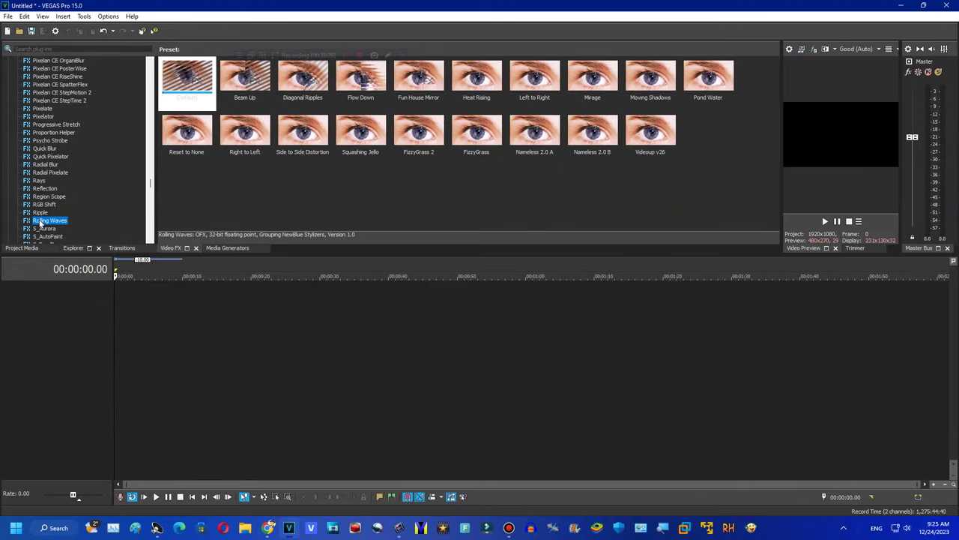
click(150, 205)
click(151, 171)
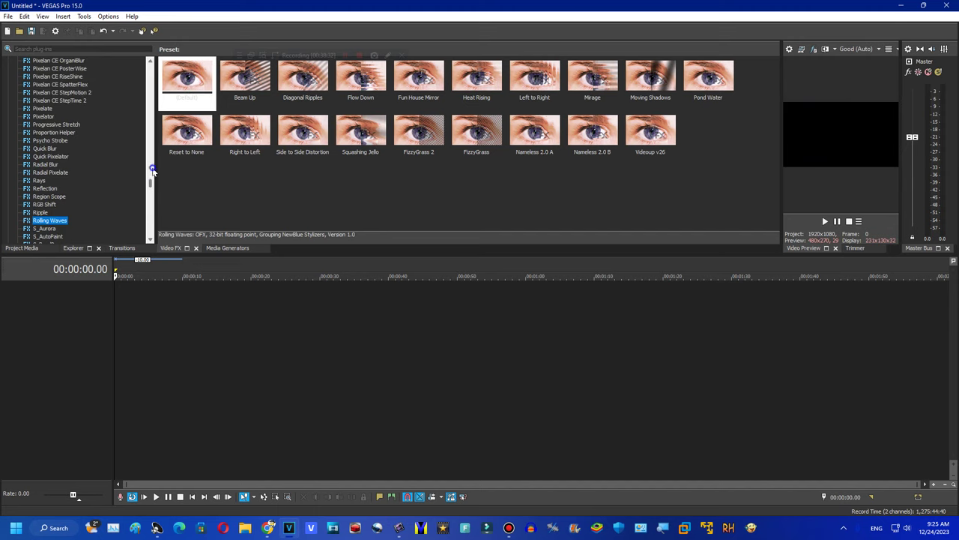
click(45, 228)
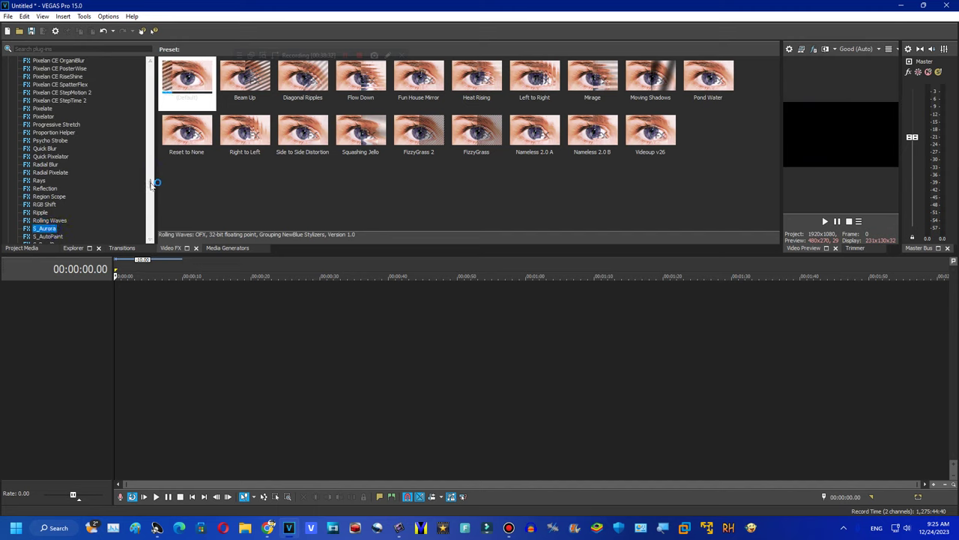
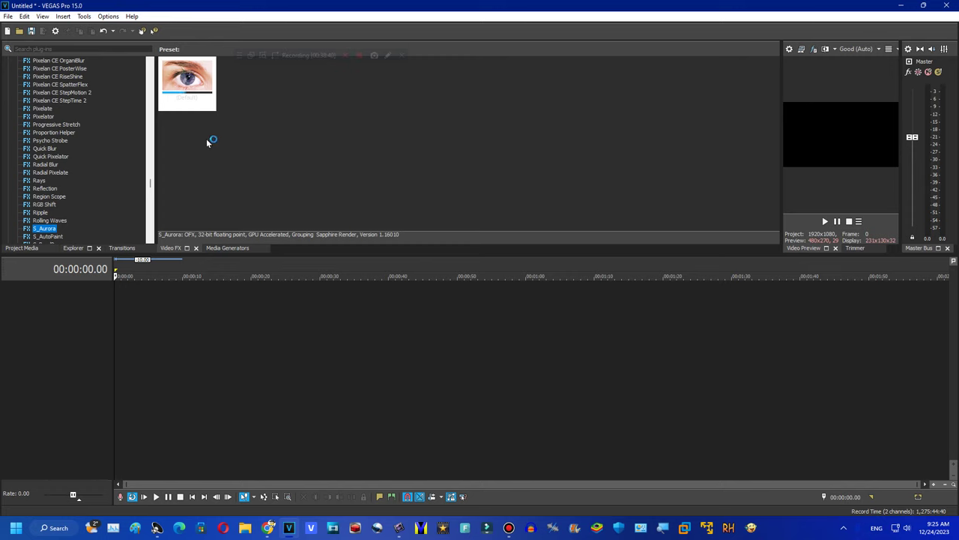
click(149, 186)
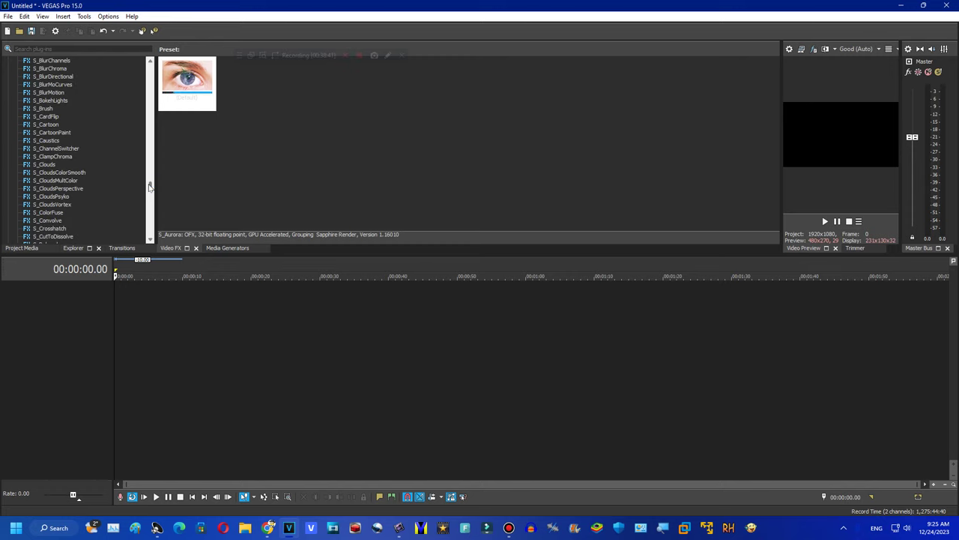
scroll(149, 186, down, 2)
click(45, 173)
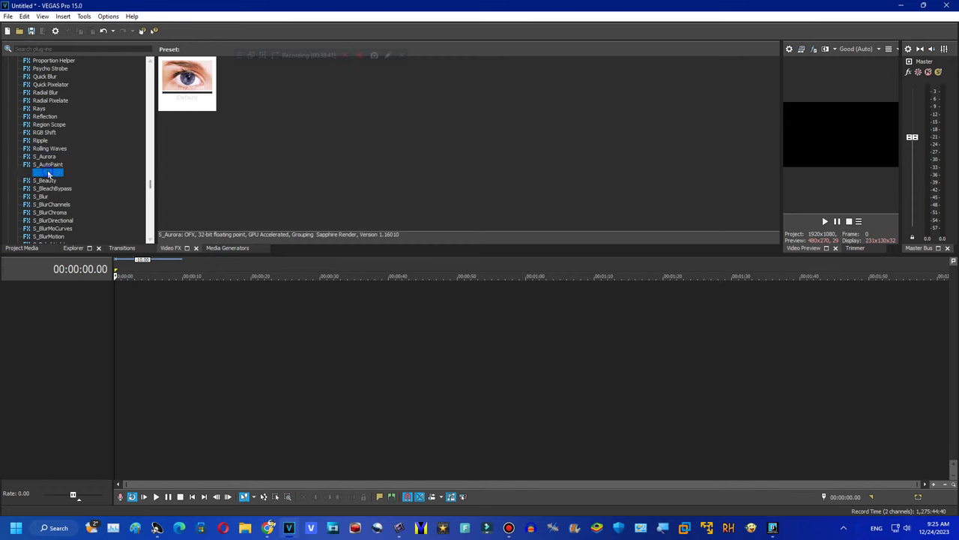
click(98, 220)
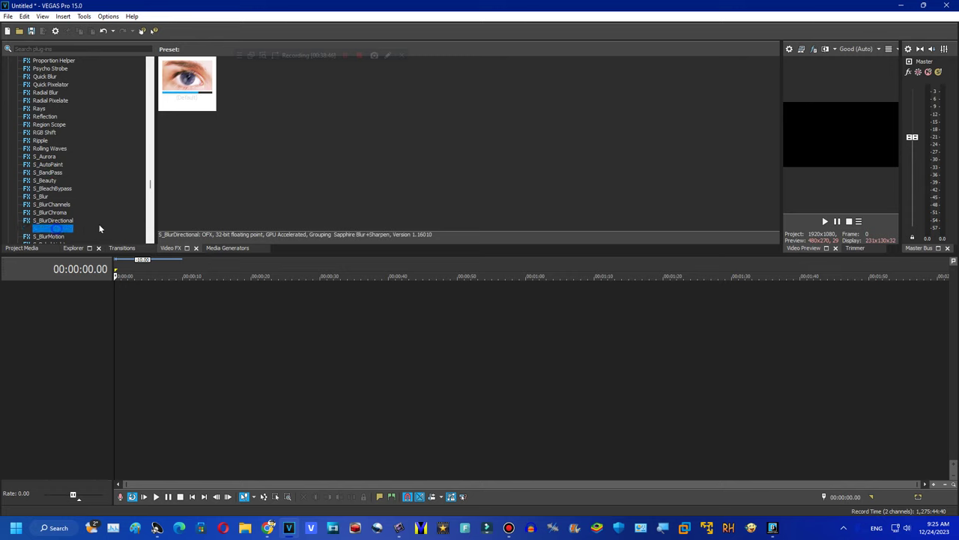
click(98, 228)
Check the presets of the Sapphire effects from S_Cartoon through S_Clouds and S_DefocusPrism to S_Diffuse.
scroll(60, 65, down, 7)
click(46, 92)
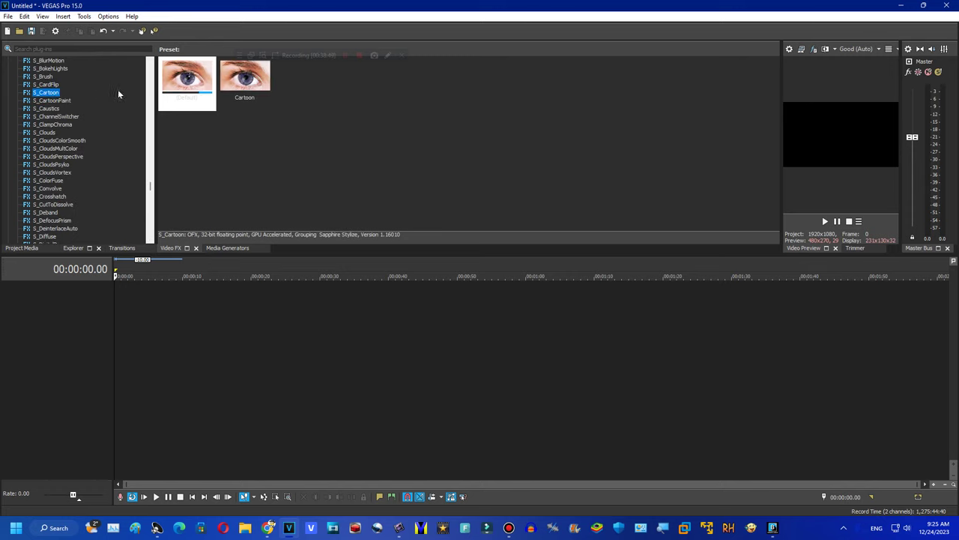
click(52, 109)
click(50, 133)
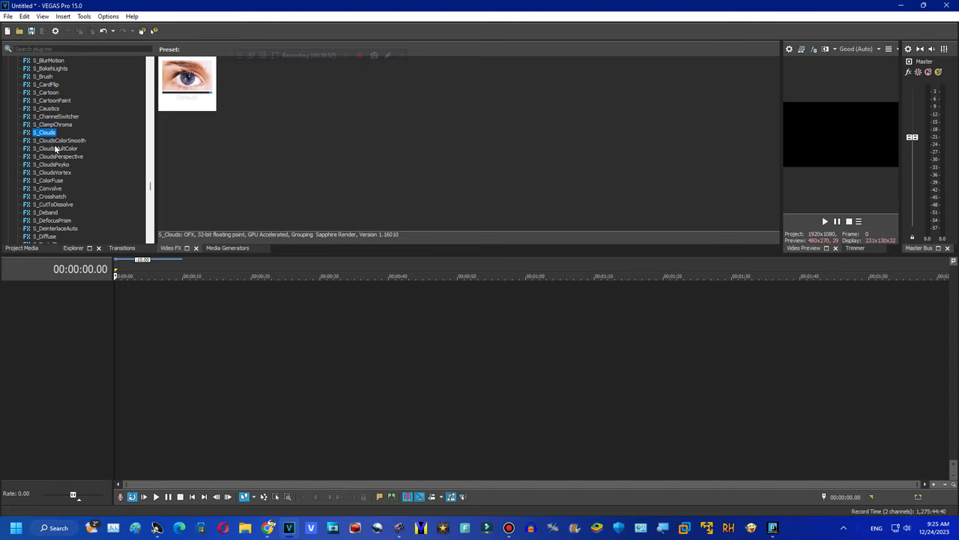
click(54, 221)
click(49, 237)
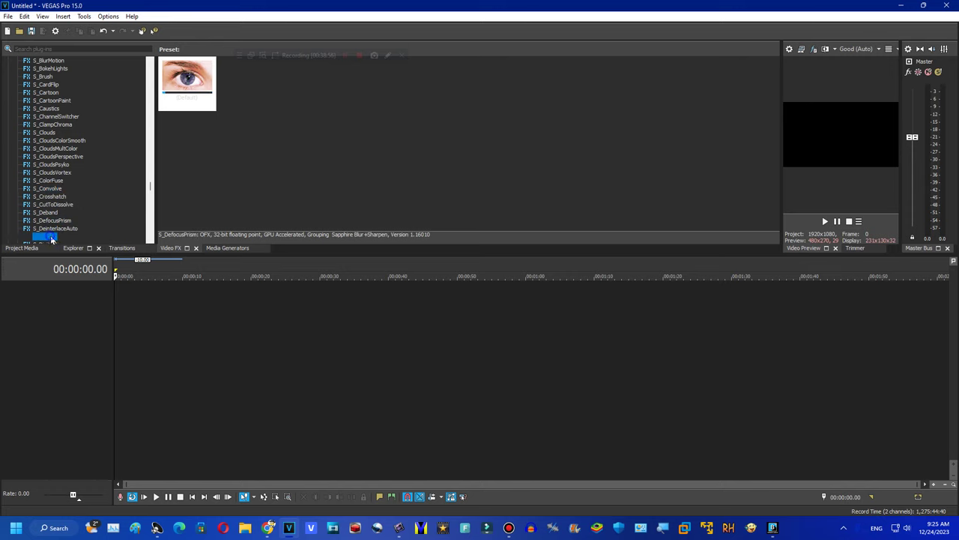
Apply the S_DigitalDamage preset Damaged to the video output to show its parameters, and clear the output effect chain.
scroll(63, 150, down, 7)
click(60, 68)
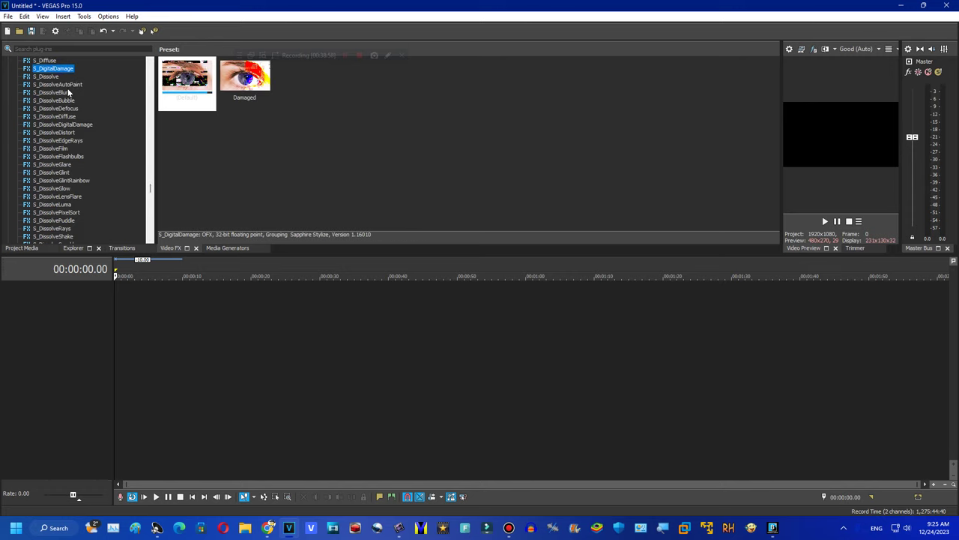
drag(245, 77, 559, 88)
drag(797, 136, 797, 136)
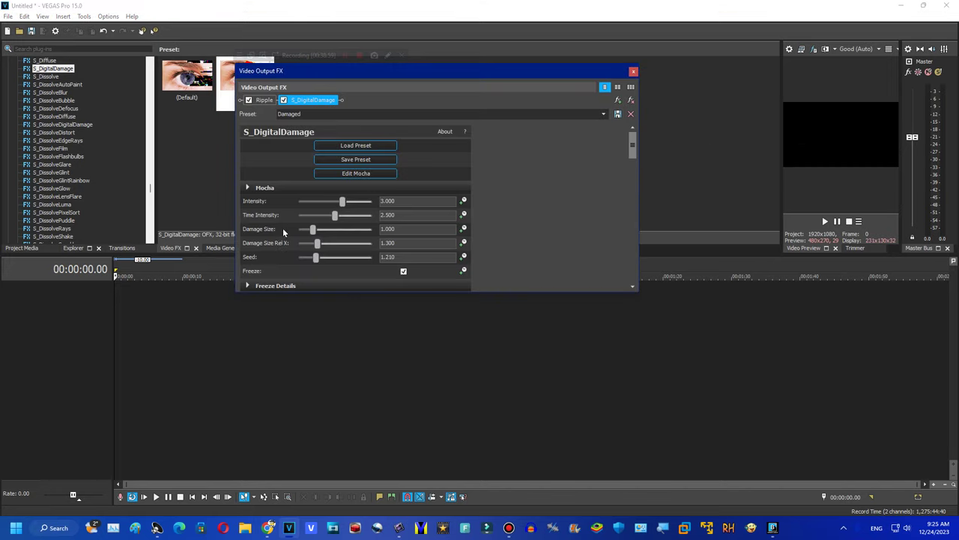
drag(627, 154, 600, 273)
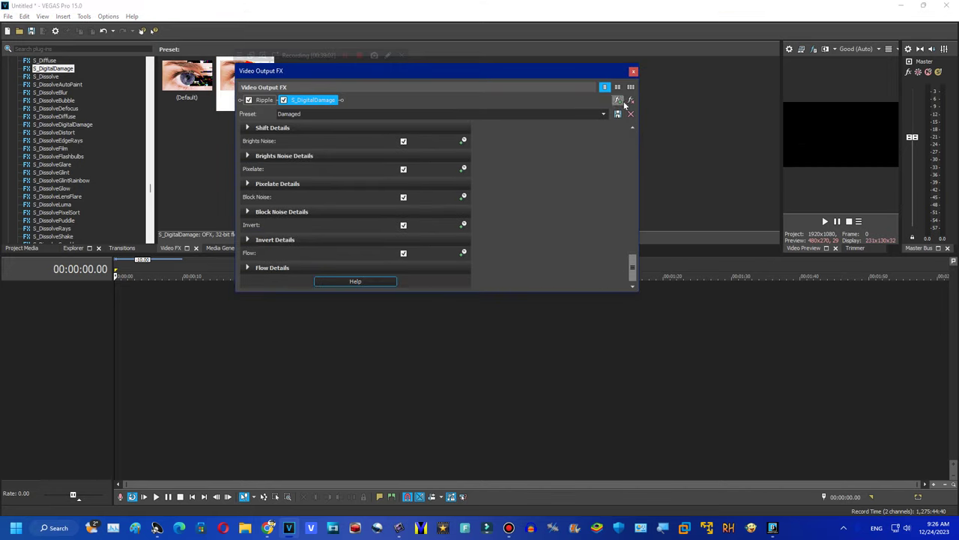
click(620, 101)
click(632, 100)
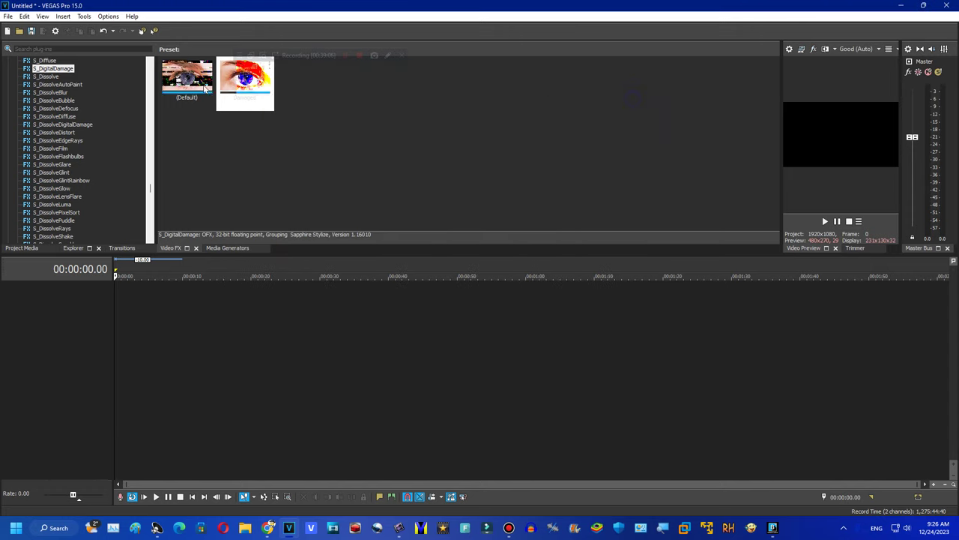
Check the presets of the S_Dissolve effects, including S_DissolveAutoPaint and S_DissolvePuddle, plus S_DistortBlur and S_DistortChroma.
click(49, 77)
click(57, 84)
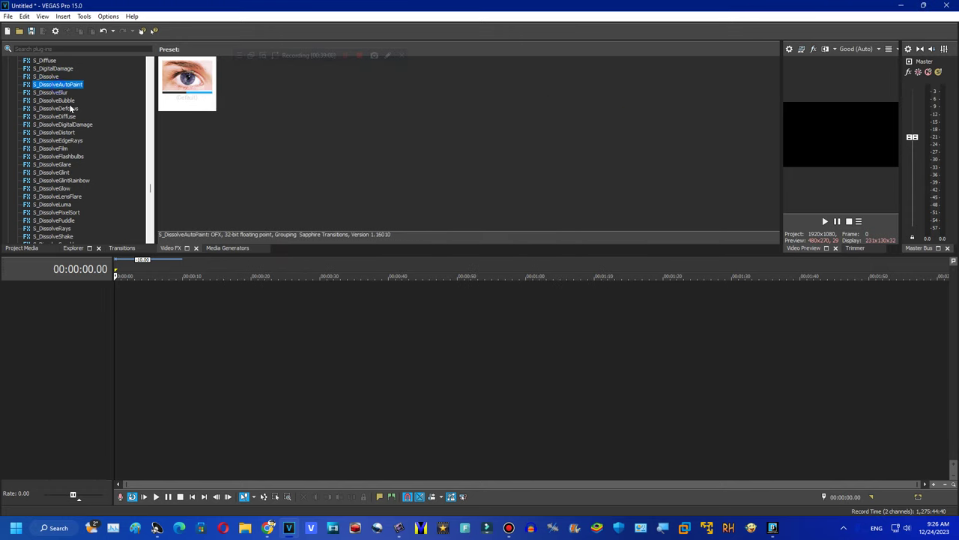
click(57, 221)
click(150, 206)
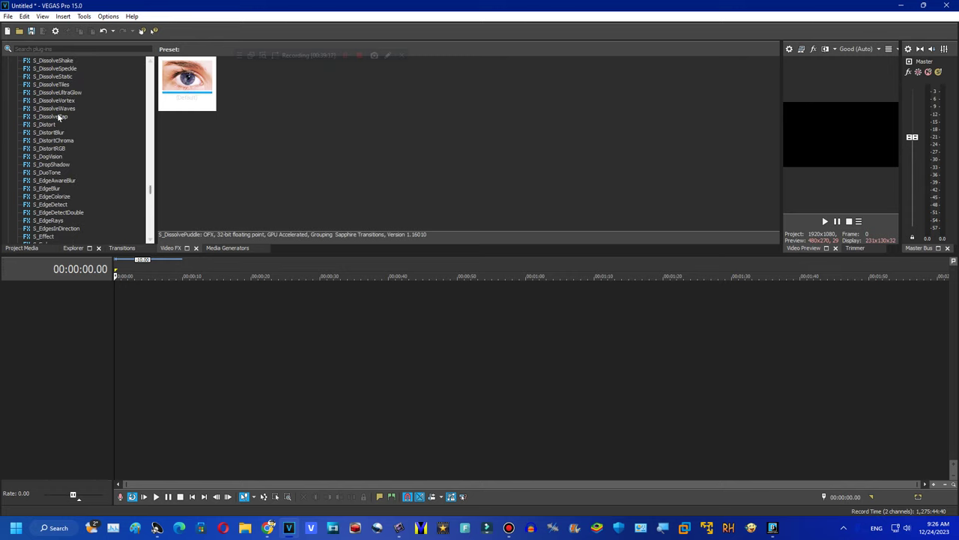
click(57, 132)
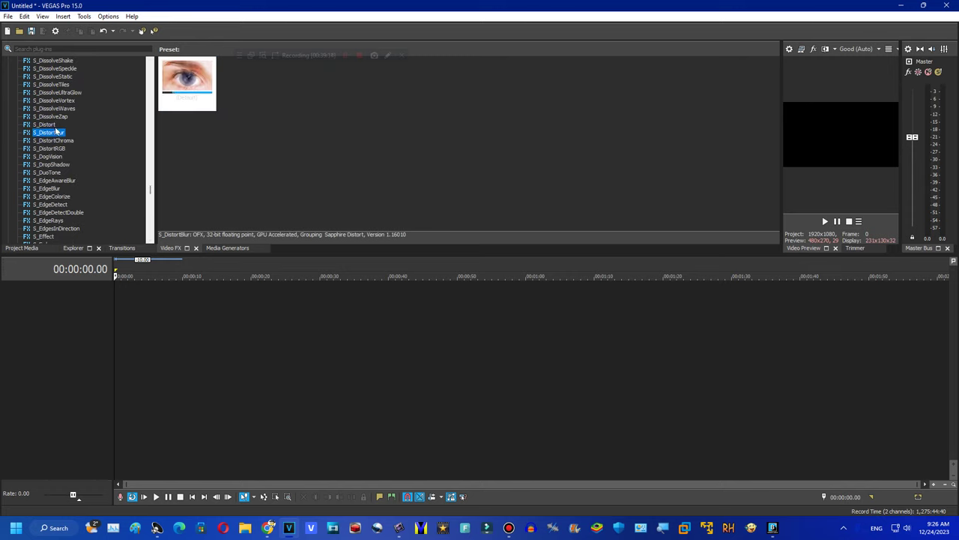
click(57, 109)
click(53, 140)
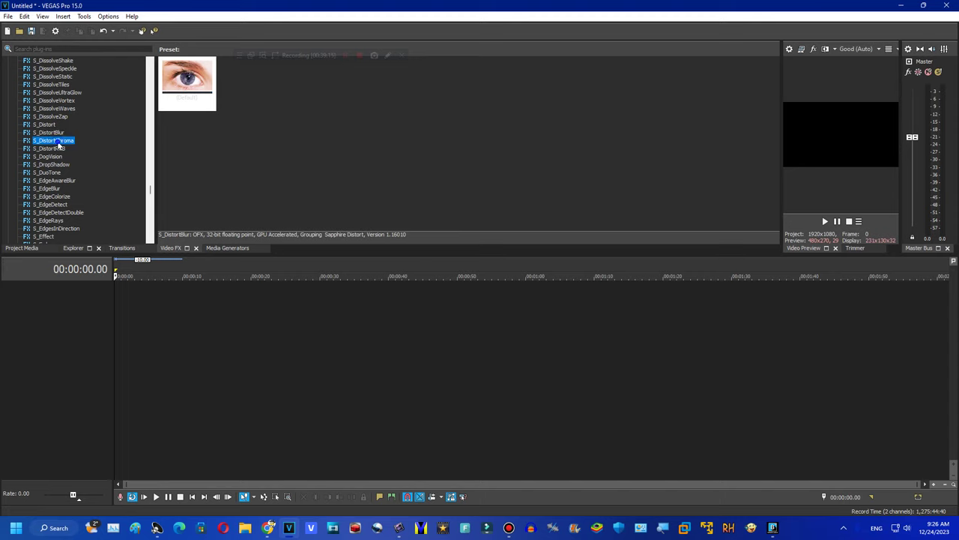
Apply the S_DistortRGB preset Nameless Effect 2.5 to the video output to show its parameters, and remove the effect.
click(54, 148)
drag(256, 93, 822, 124)
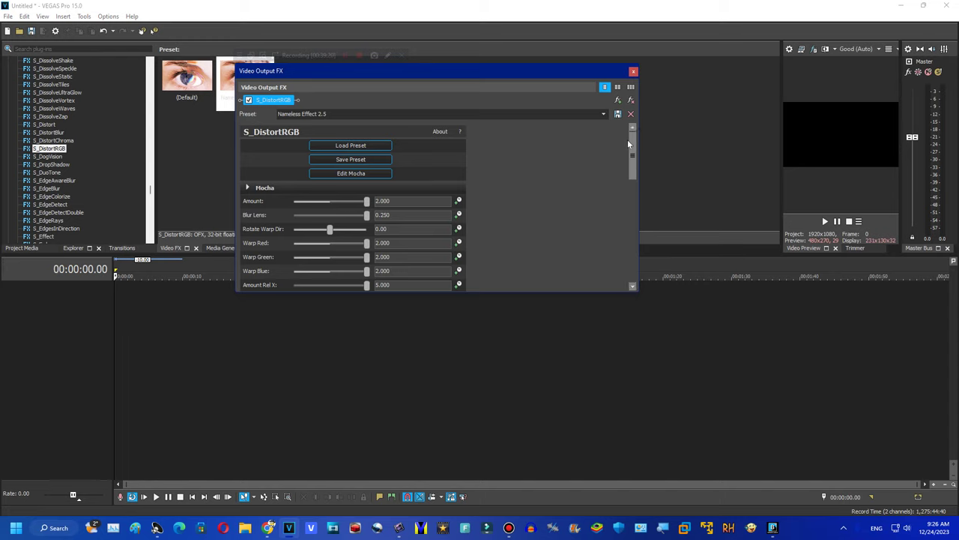
drag(637, 187, 633, 194)
drag(631, 161, 615, 314)
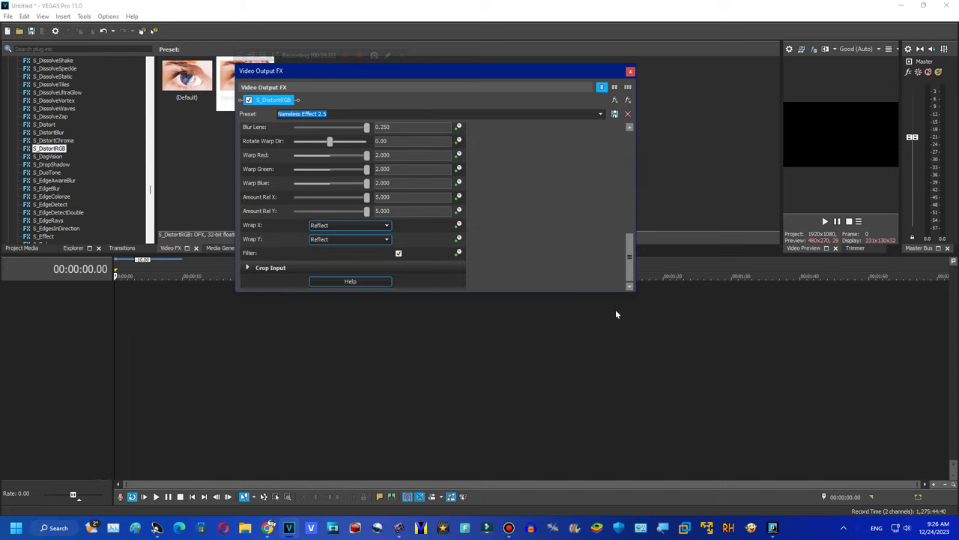
click(628, 102)
Recheck the presets of the S_Distort effects, and look through S_DogVision and S_DropShadow for custom ones.
click(47, 156)
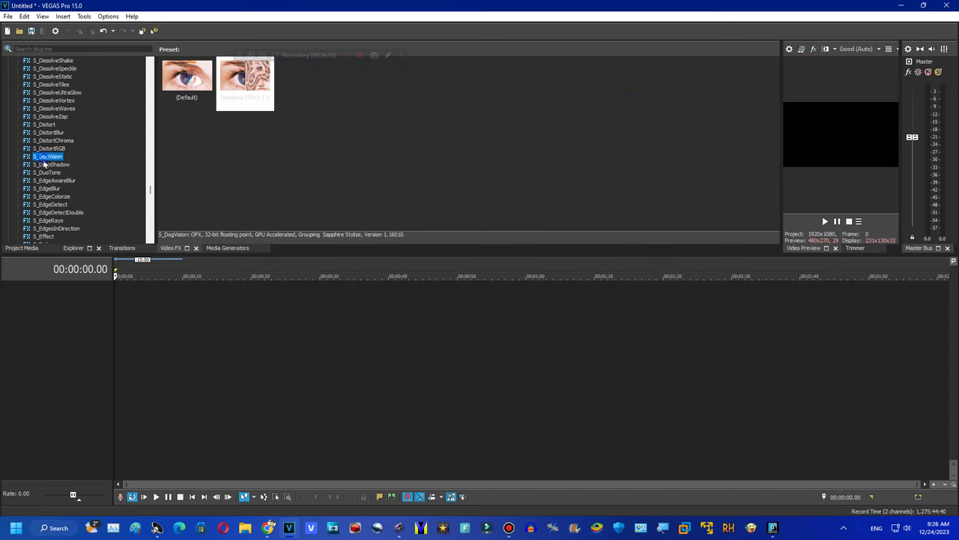
click(51, 132)
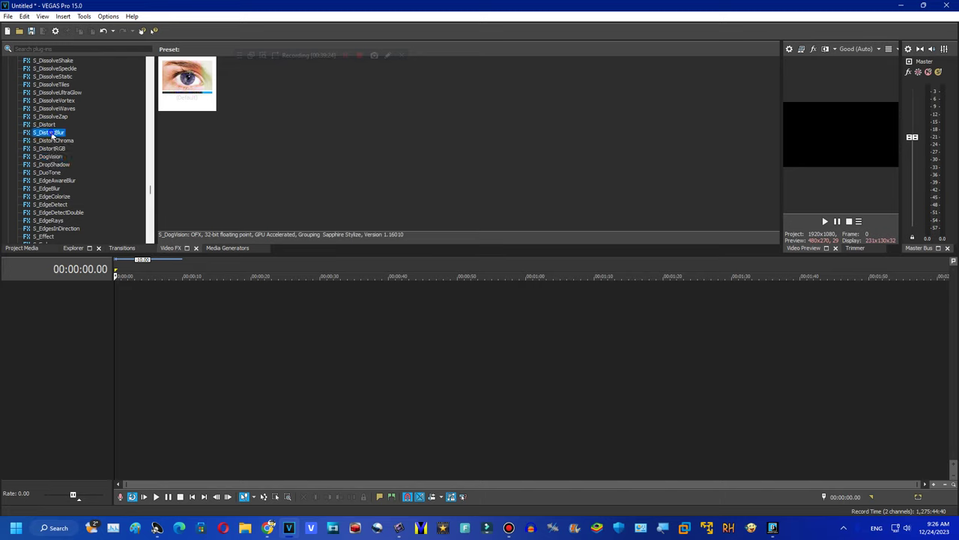
click(48, 125)
click(52, 134)
click(53, 140)
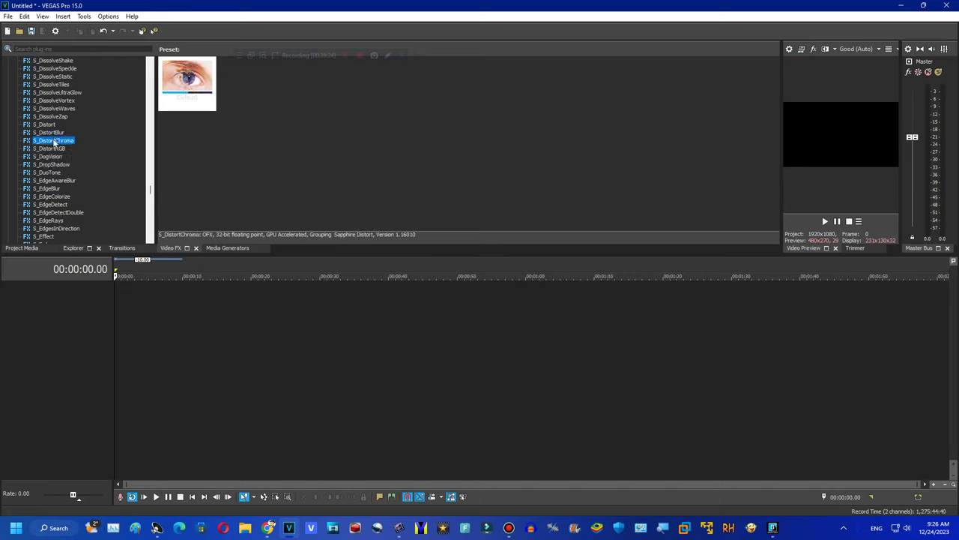
click(52, 149)
click(52, 156)
click(53, 164)
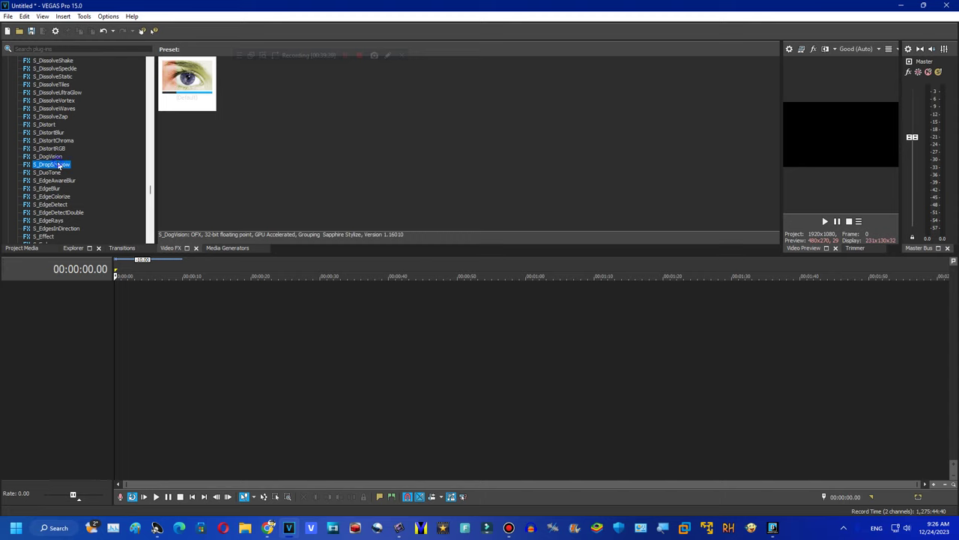
click(48, 156)
Check the presets of S_DuoTone and the edge effects, including S_EdgeAwareBlur, S_EdgeBlur, S_EdgeDetectDouble and S_EdgeRays.
click(51, 173)
click(54, 181)
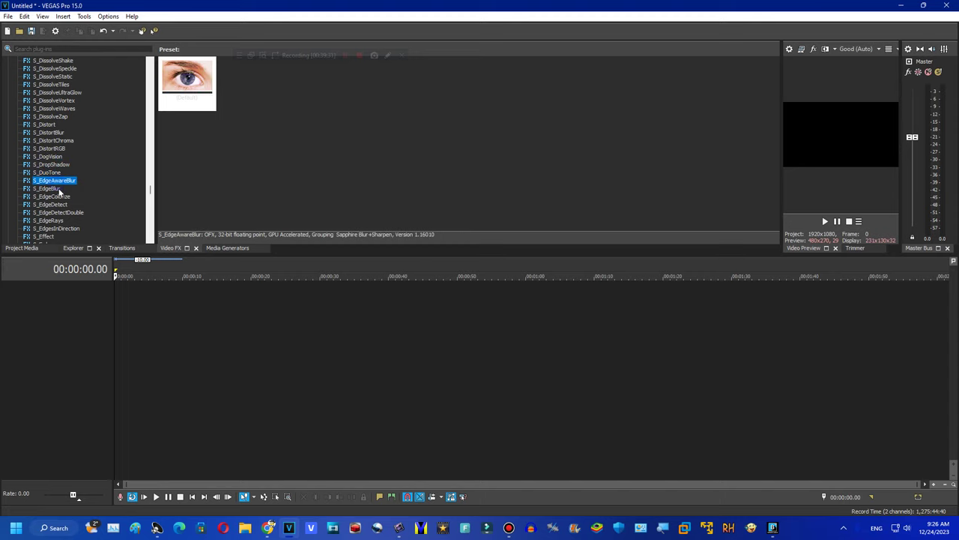
click(57, 188)
click(57, 212)
click(57, 221)
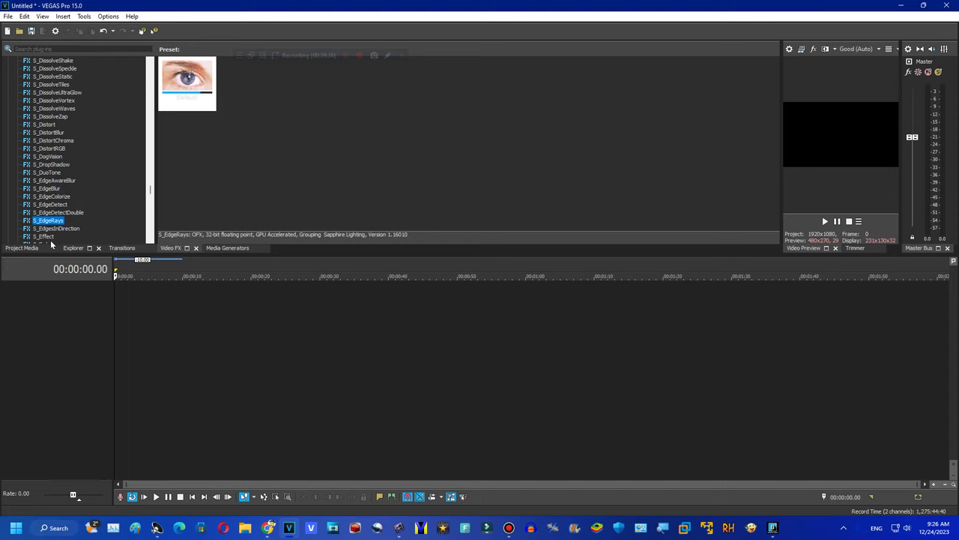
click(47, 230)
Check the presets of the Sapphire effects from S_Emboss through S_Etching, S_FilmDamage and S_Flicker to S_FlysEyeHex.
click(150, 222)
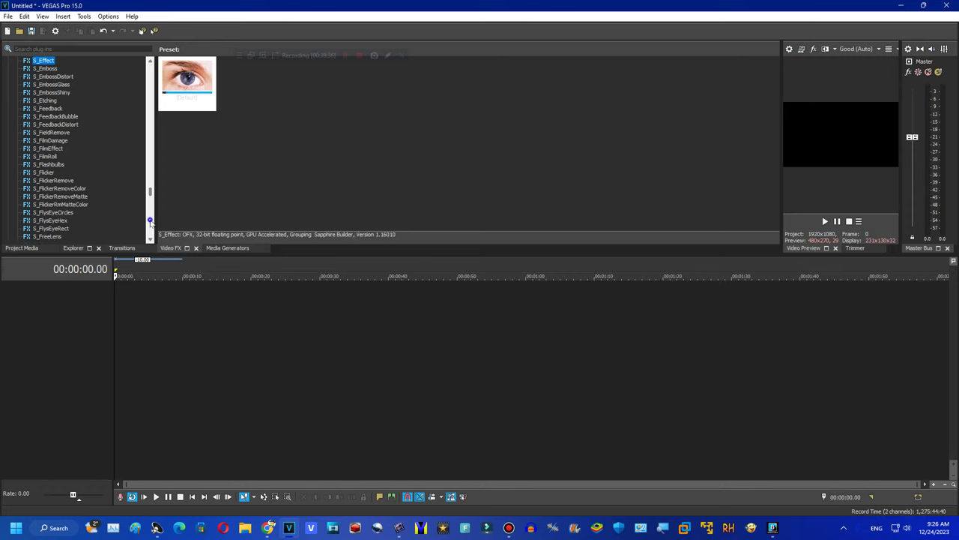
click(45, 69)
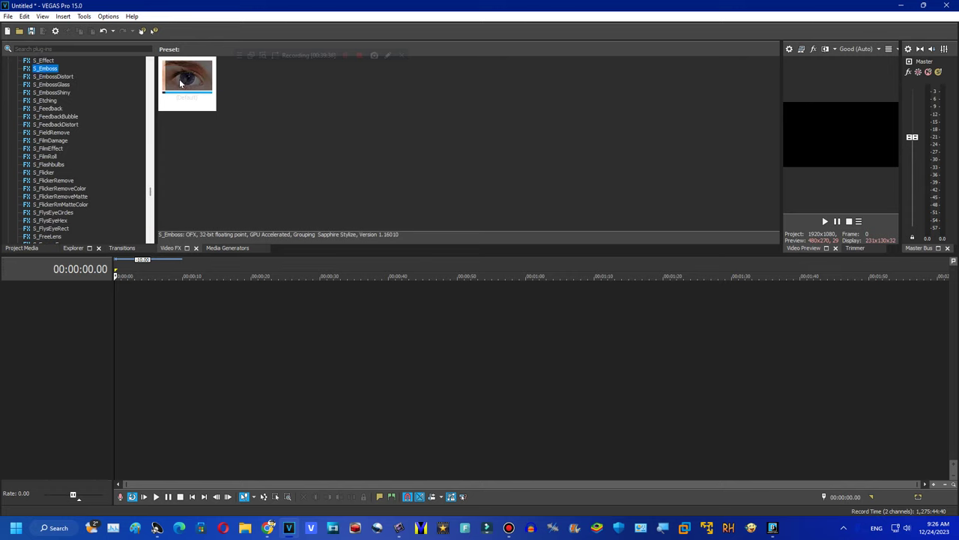
click(48, 104)
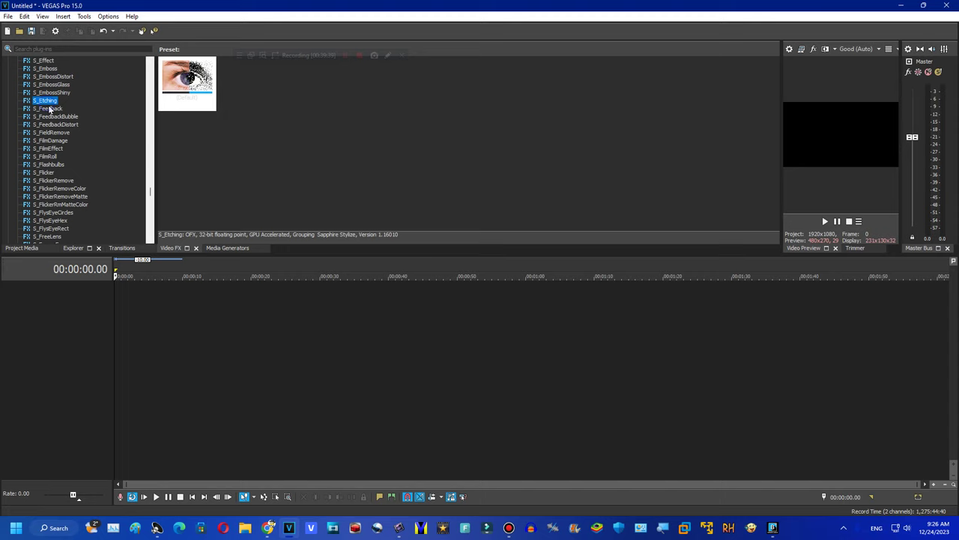
click(59, 157)
click(57, 141)
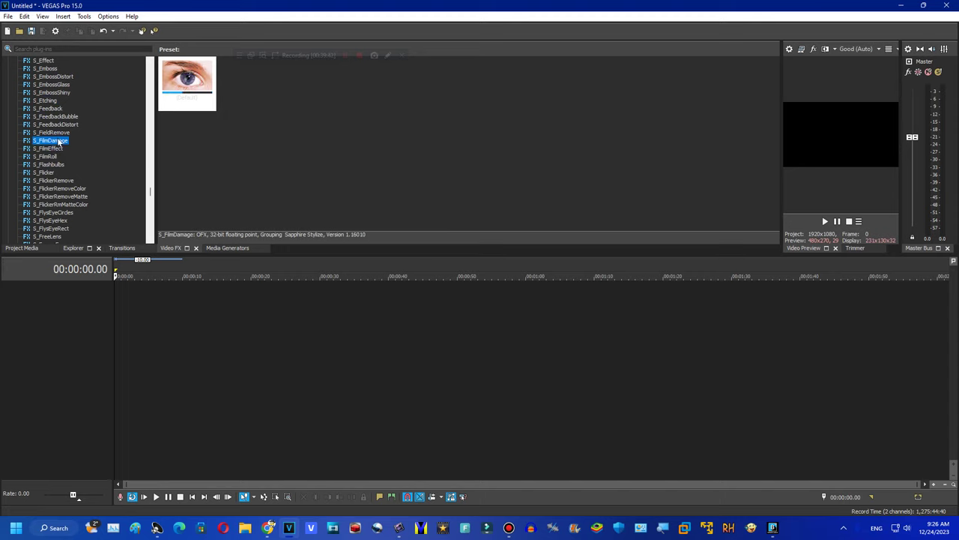
click(57, 134)
click(50, 174)
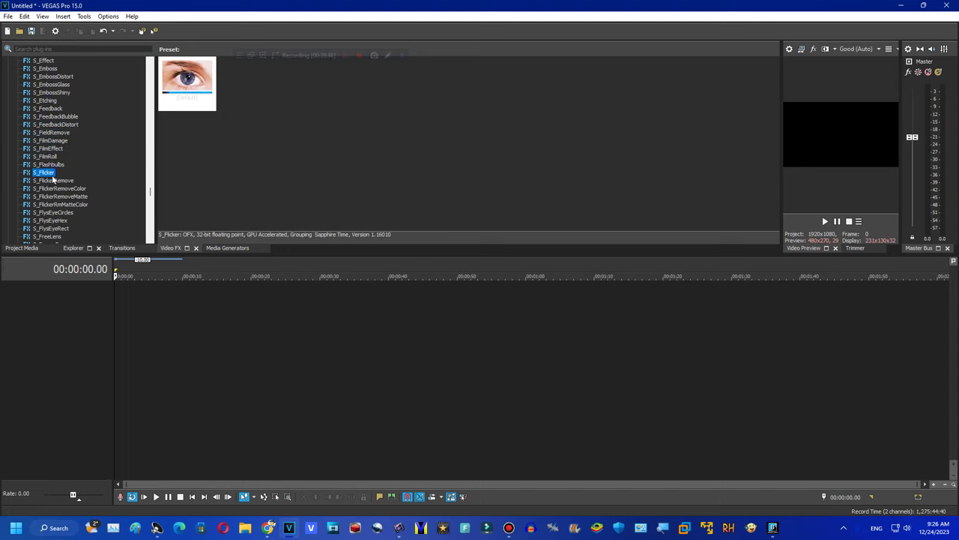
click(52, 220)
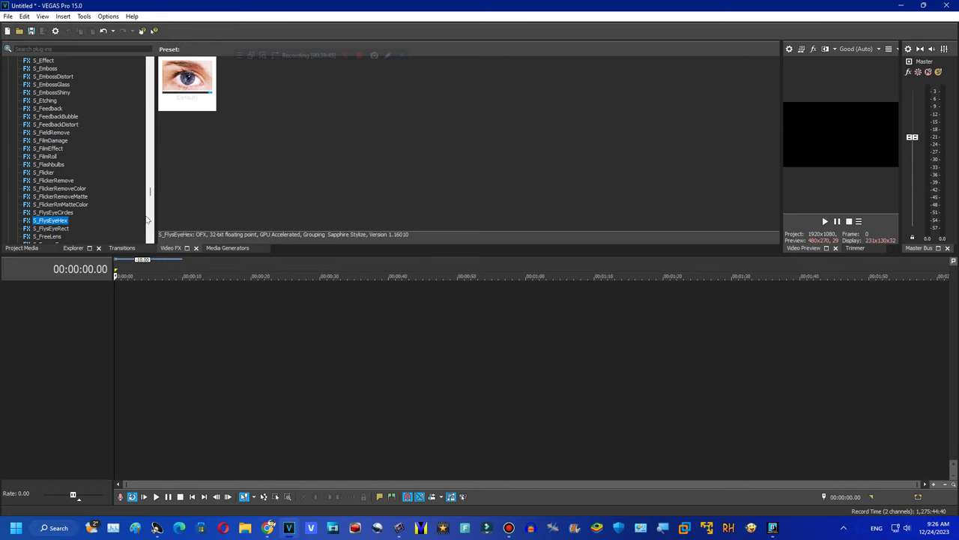
Examine the presets of the Sapphire effects from S_Gamma through S_HalfTone.
click(150, 219)
click(41, 100)
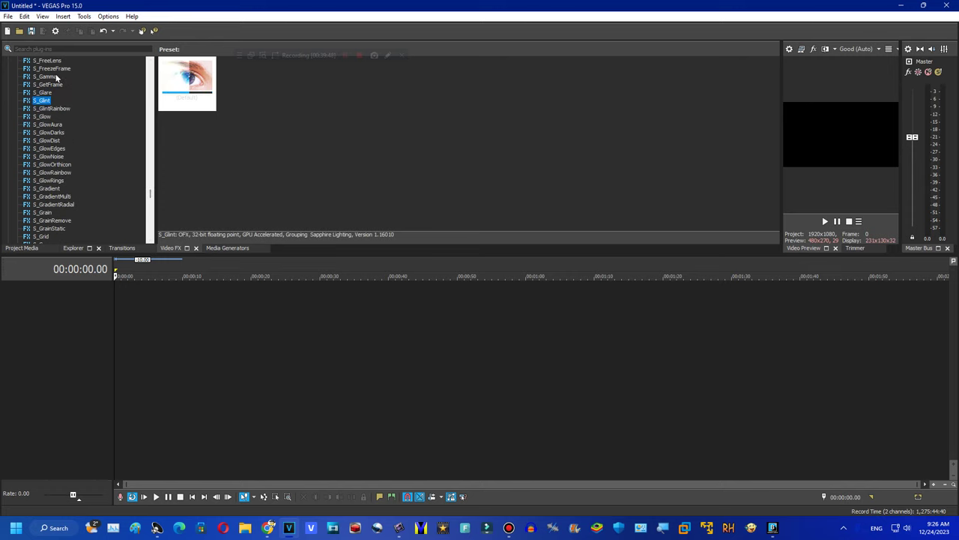
click(45, 77)
click(46, 118)
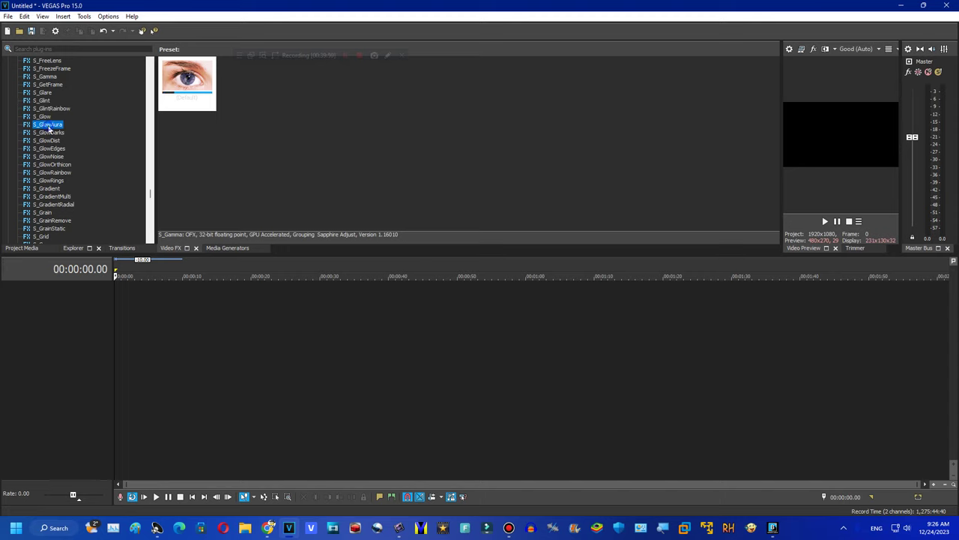
click(46, 141)
key(Up)
key(Up)
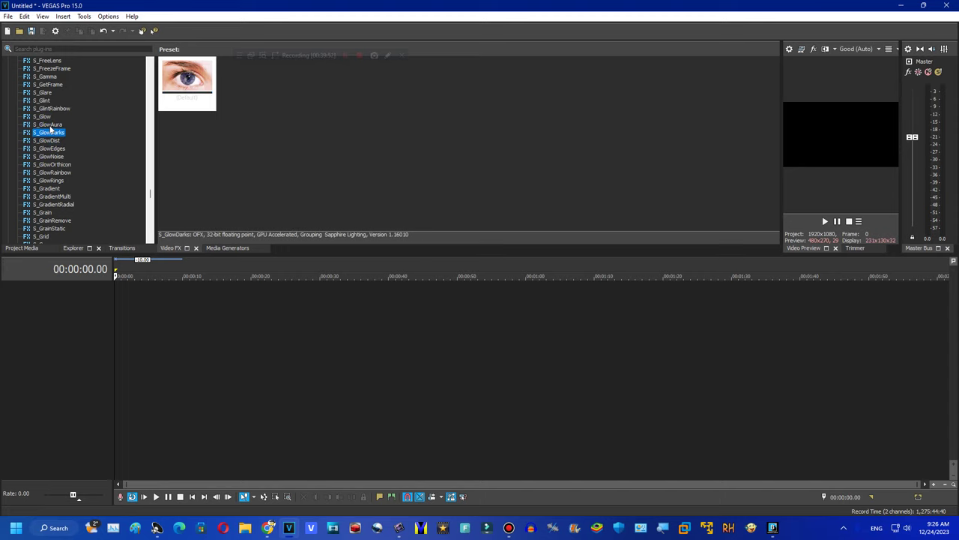
click(47, 180)
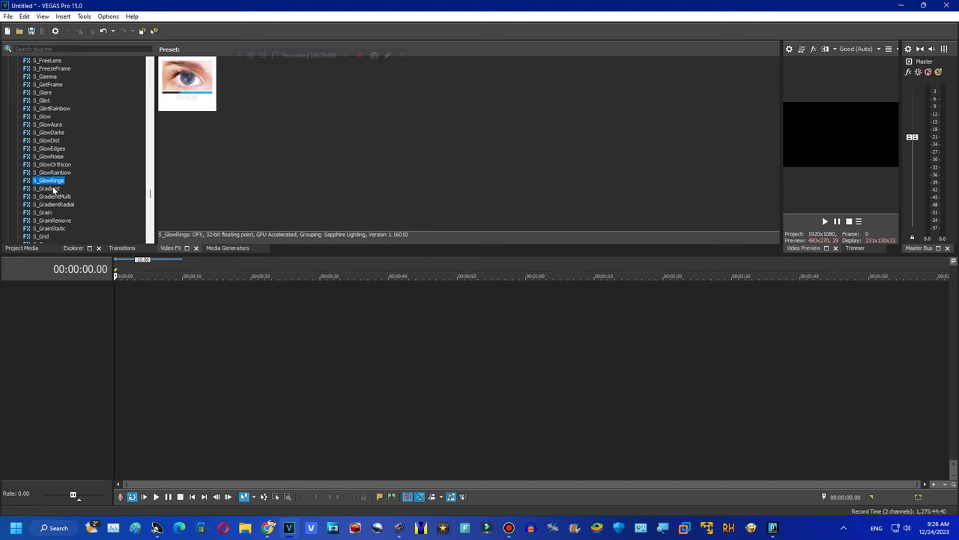
key(Down)
click(45, 212)
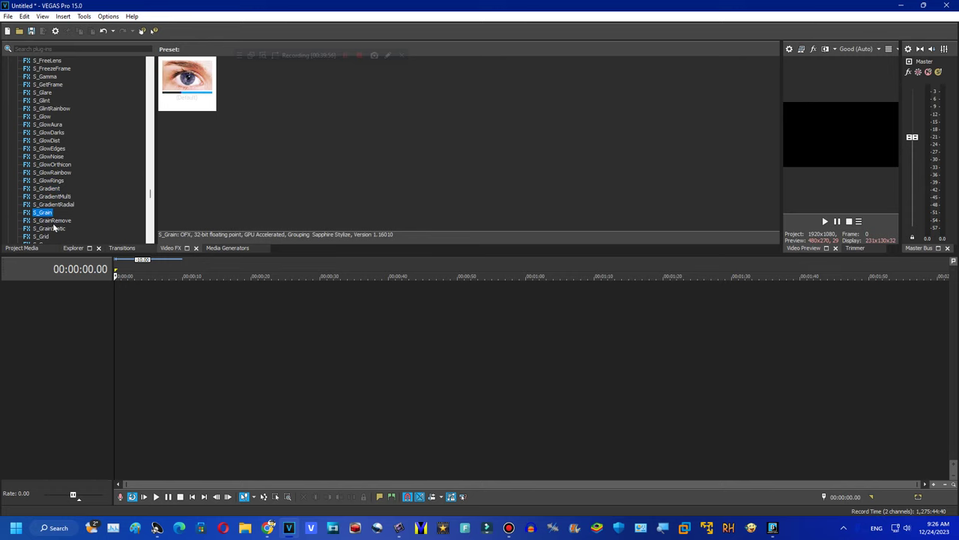
key(Down)
key(Down)
key(Down)
click(149, 223)
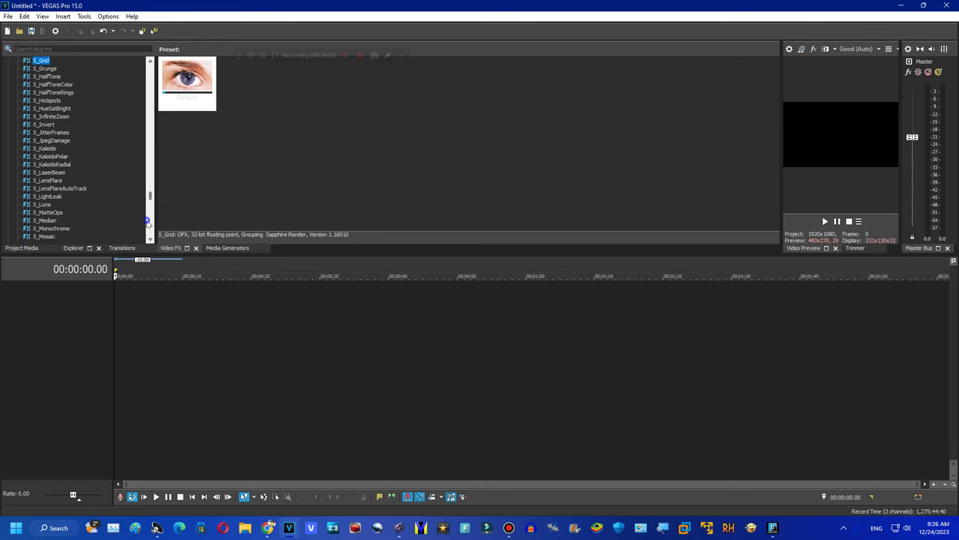
click(52, 76)
Apply the default S_Invert preset to the video output, review its settings, and remove the effect.
click(52, 123)
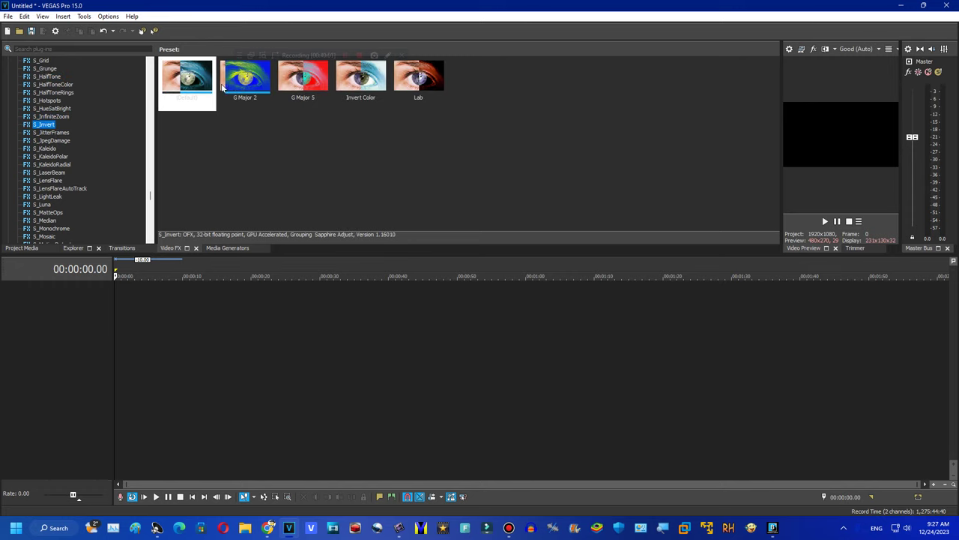
drag(187, 78, 806, 129)
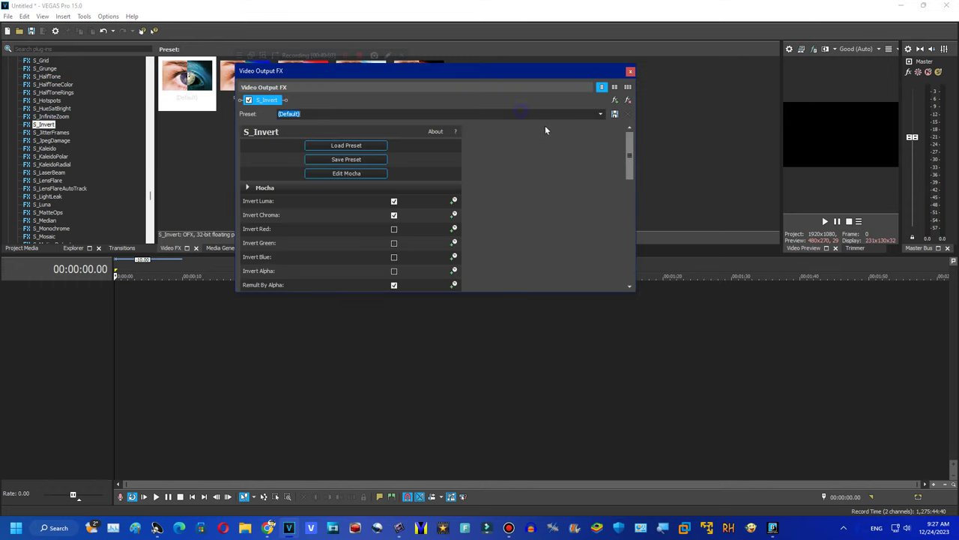
drag(633, 152, 615, 146)
click(205, 5)
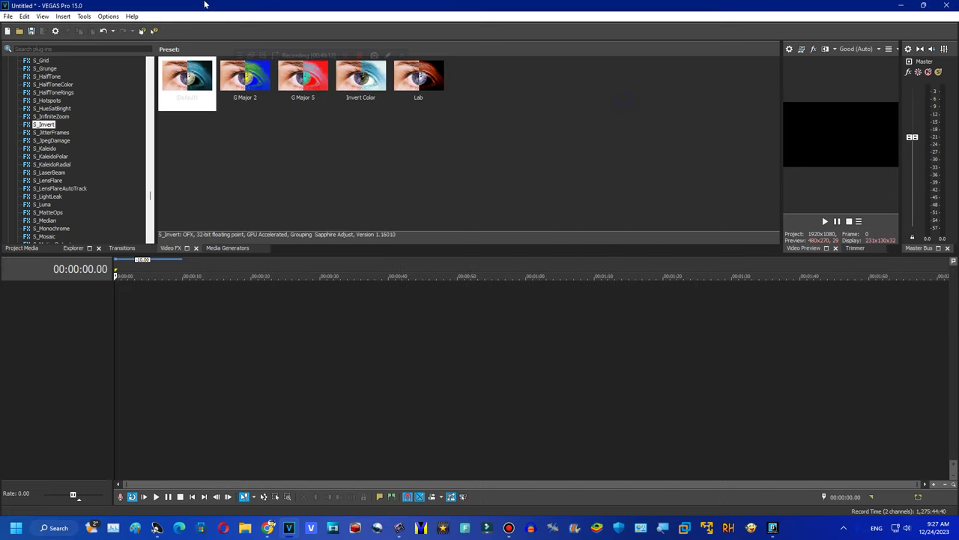
Examine the presets of the Sapphire effects from S_JpegDamage through S_Mosaic.
click(47, 141)
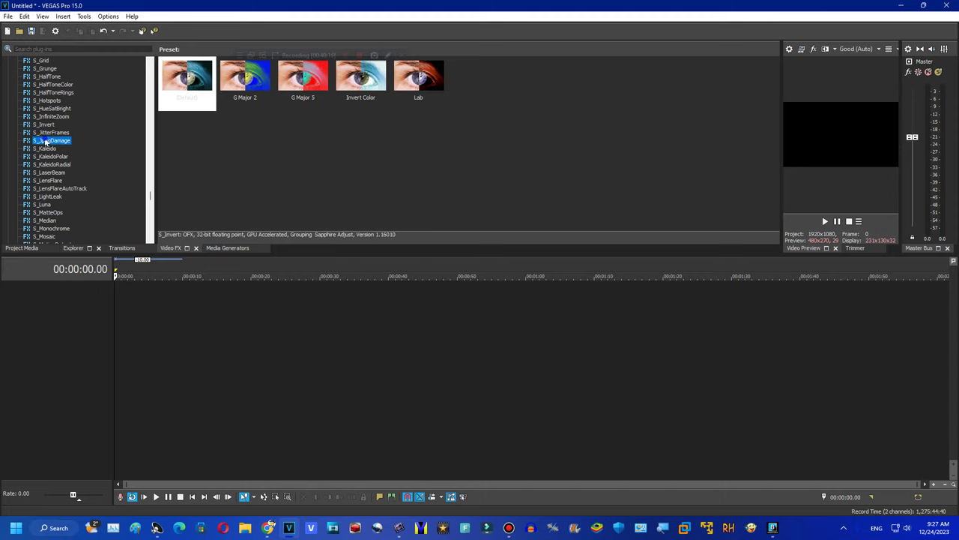
click(46, 148)
click(51, 156)
click(53, 164)
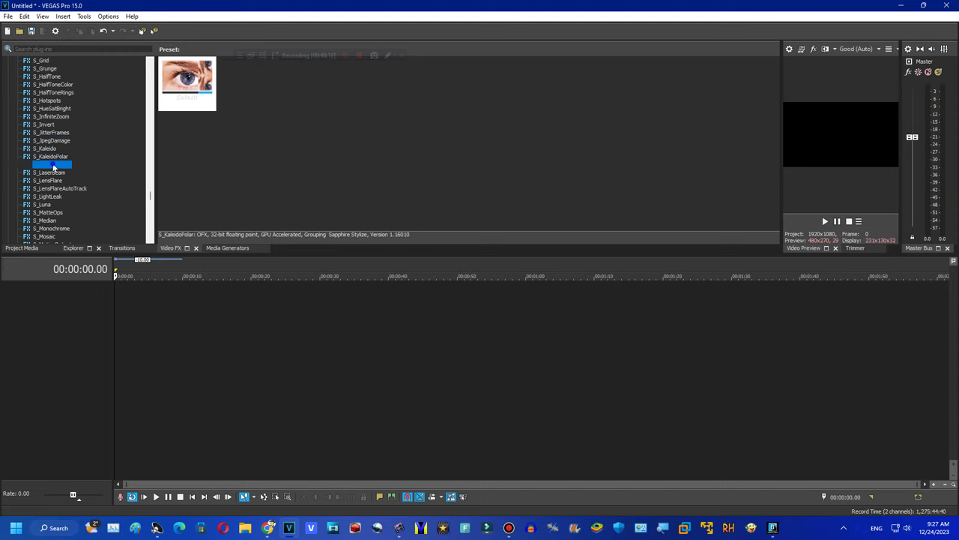
click(52, 173)
click(53, 196)
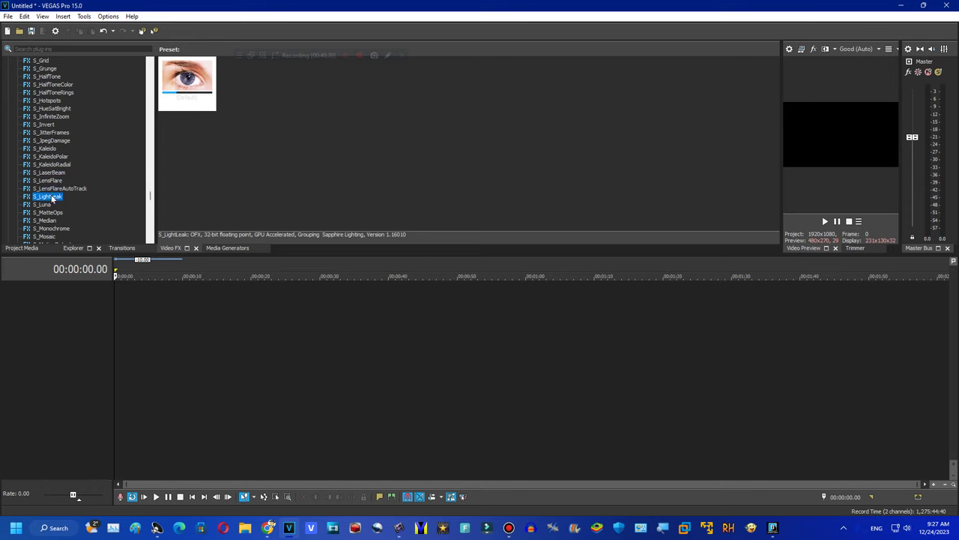
click(46, 204)
click(48, 212)
click(47, 221)
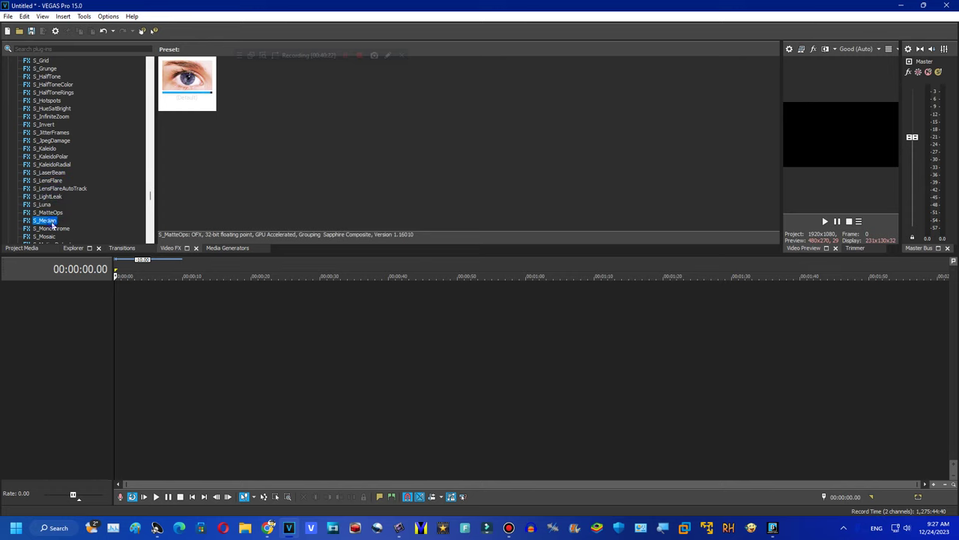
click(46, 236)
click(51, 229)
Examine the presets of the Sapphire effects from S_MuzzleFlash through S_PsykoStripes.
click(147, 215)
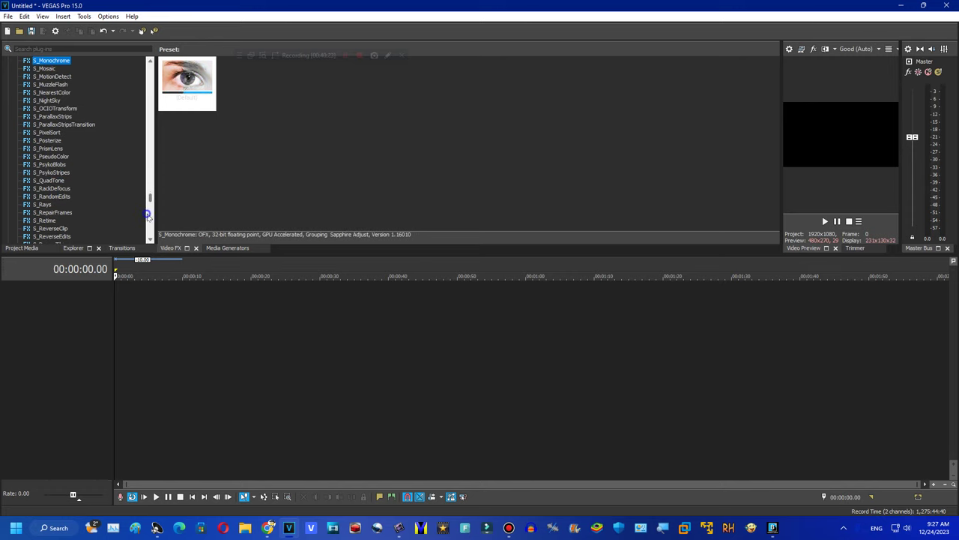
click(60, 85)
click(51, 100)
click(54, 157)
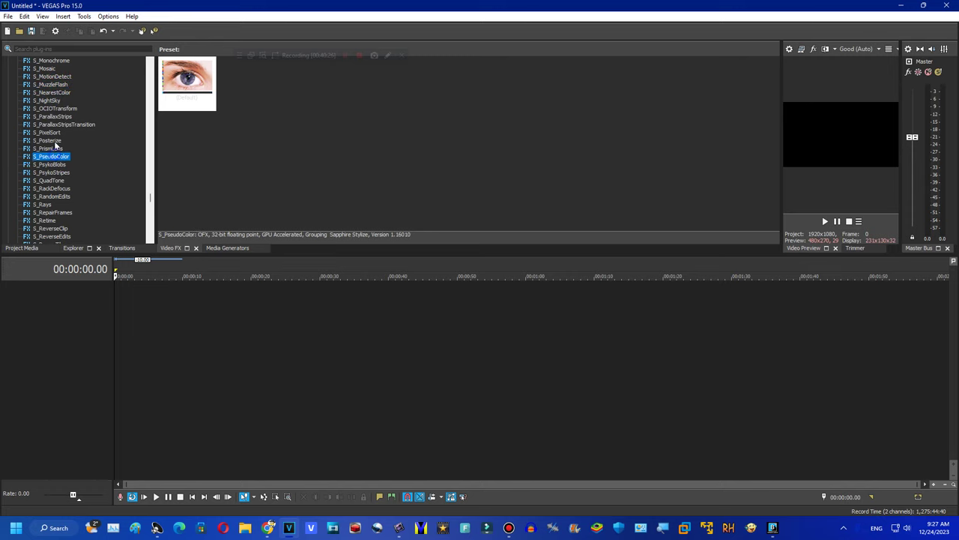
click(48, 140)
click(51, 151)
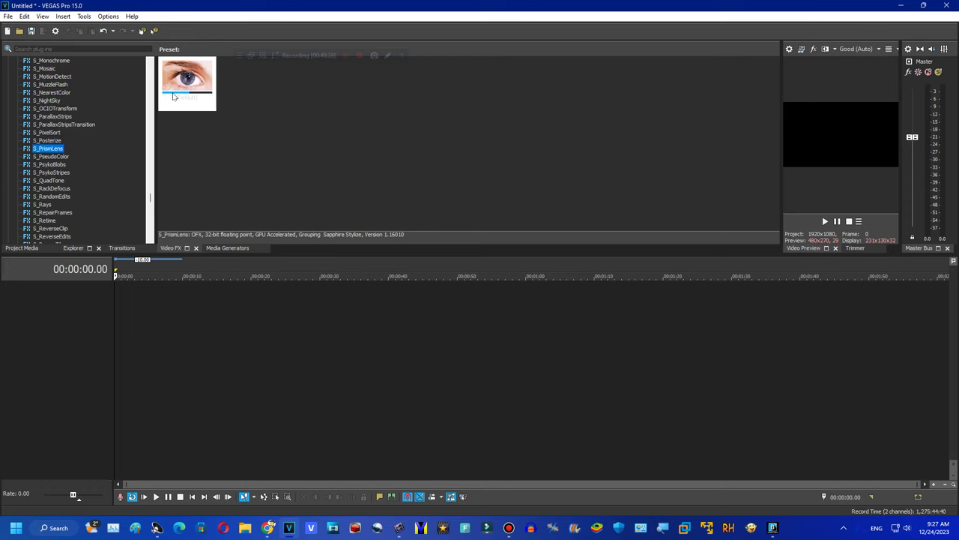
click(34, 143)
click(41, 133)
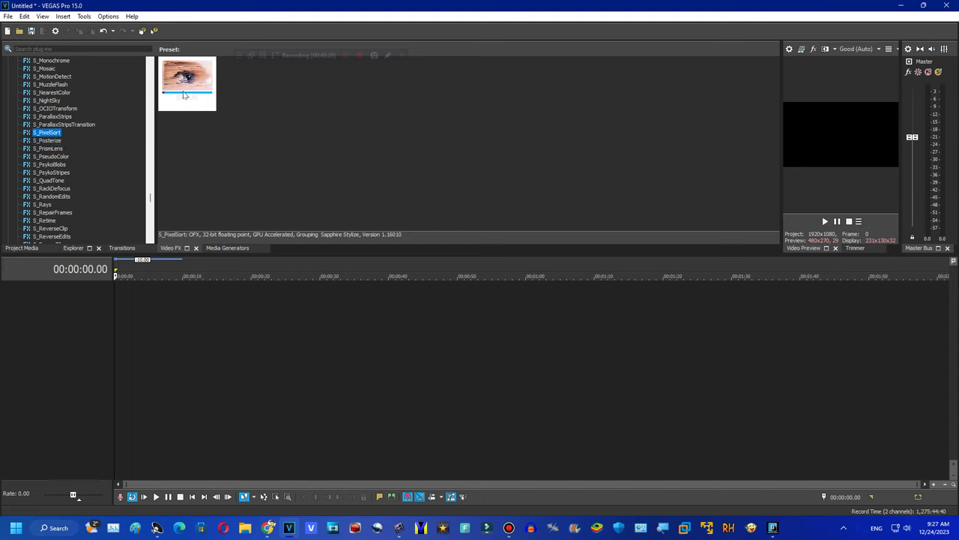
click(37, 150)
click(52, 157)
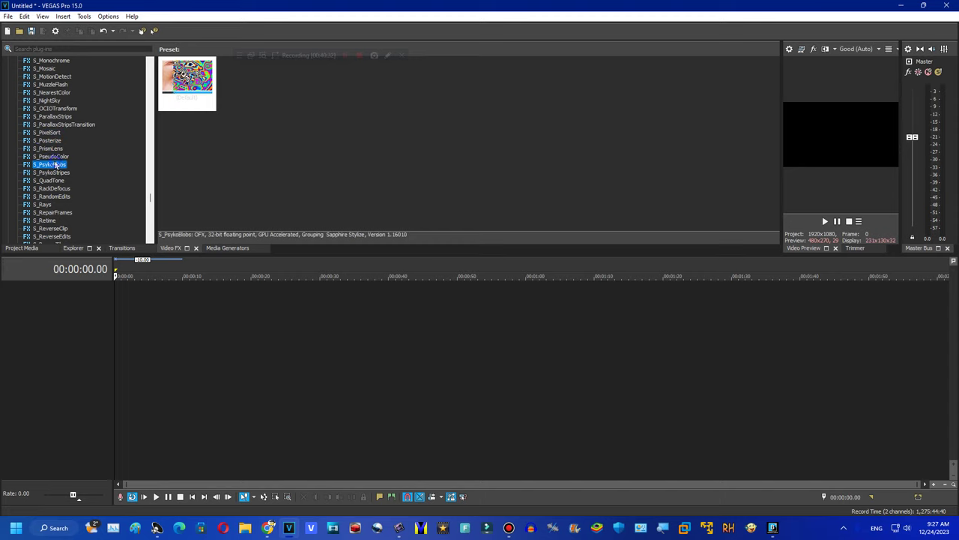
click(60, 165)
click(50, 173)
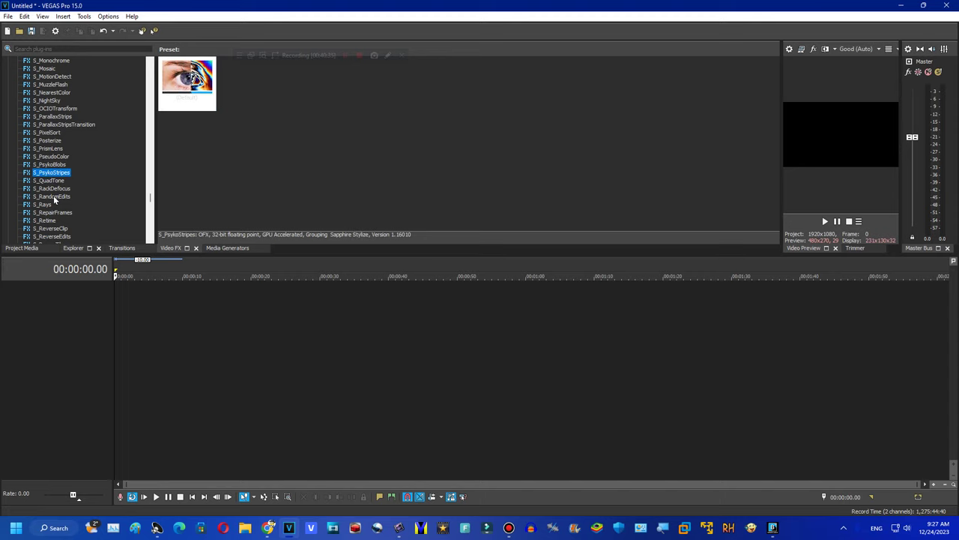
Apply the Ulti preset of S_Rays to the video output, review its parameters, and remove the effect.
click(46, 206)
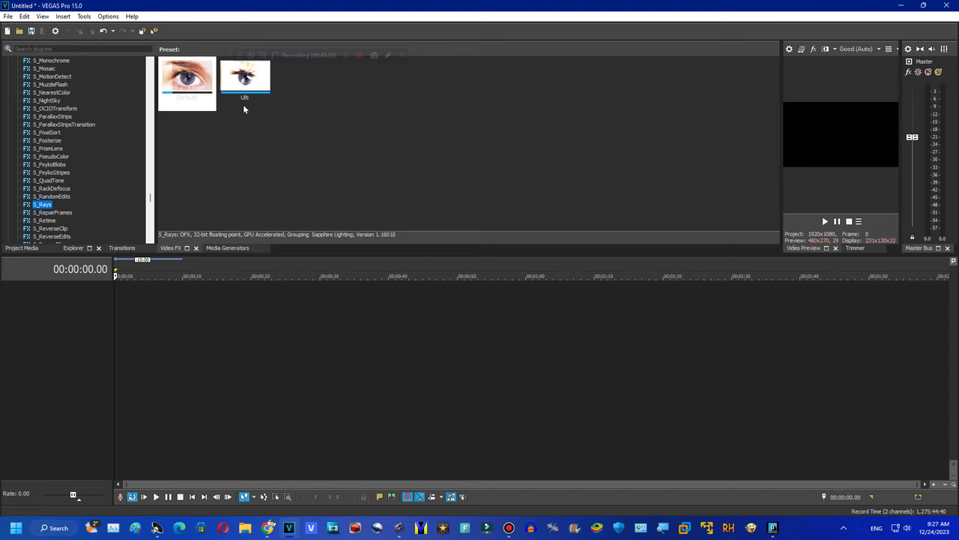
drag(233, 101, 832, 135)
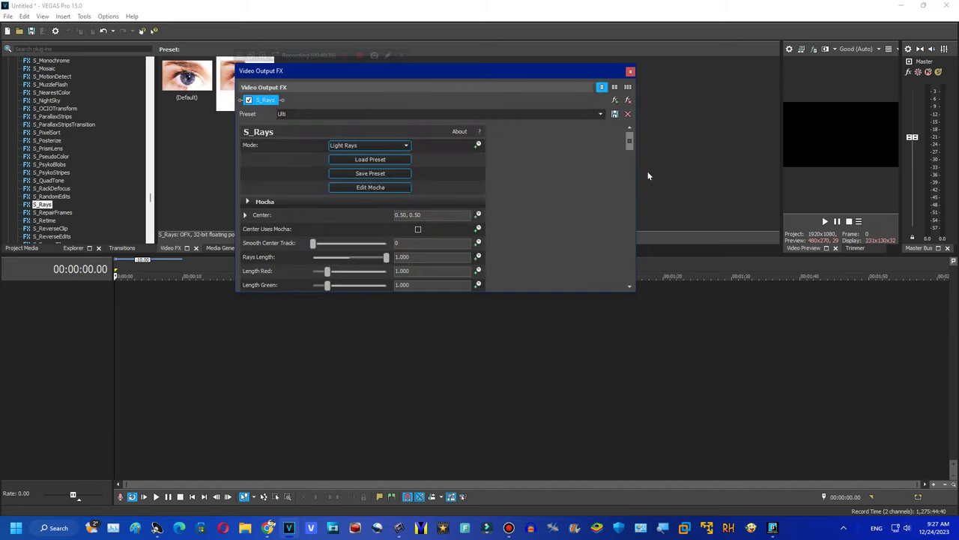
drag(629, 143, 627, 276)
click(618, 110)
Examine the presets of the Sapphire effects from S_RepairFrames through S_ReverseEdits.
click(53, 212)
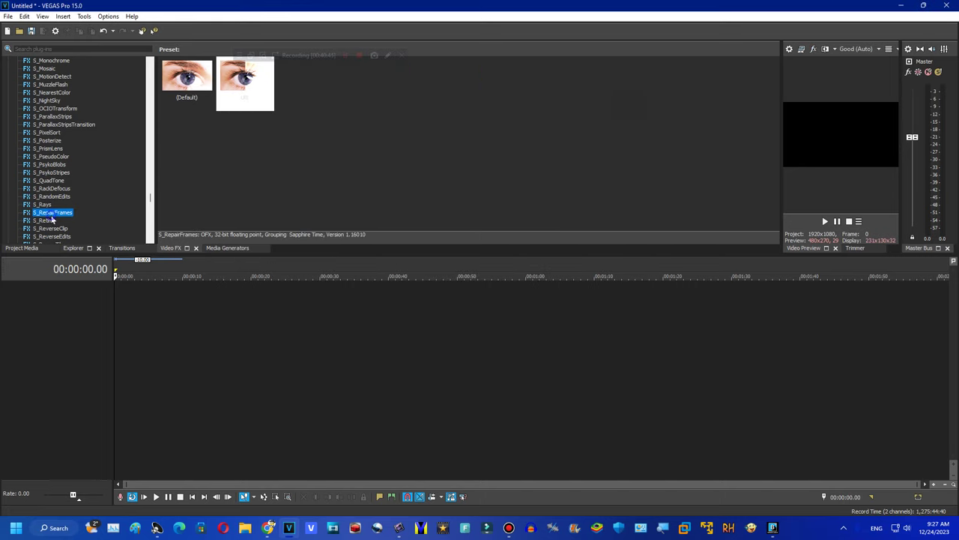
click(45, 220)
click(57, 229)
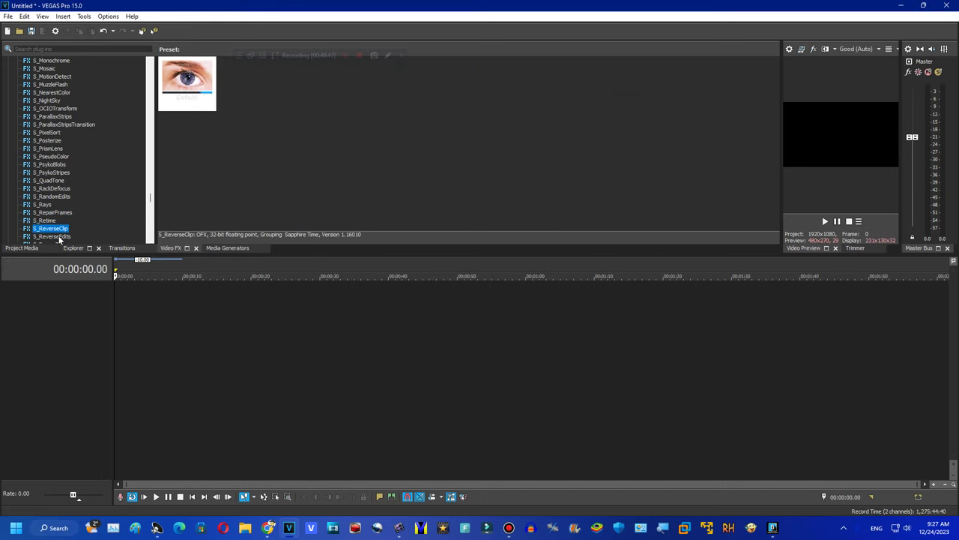
click(59, 237)
Apply the S_Shake preset "jctotboi Studios' Very Trippy" to the video output, review its expanded shake parameters, and remove the effect.
scroll(150, 224, down, 8)
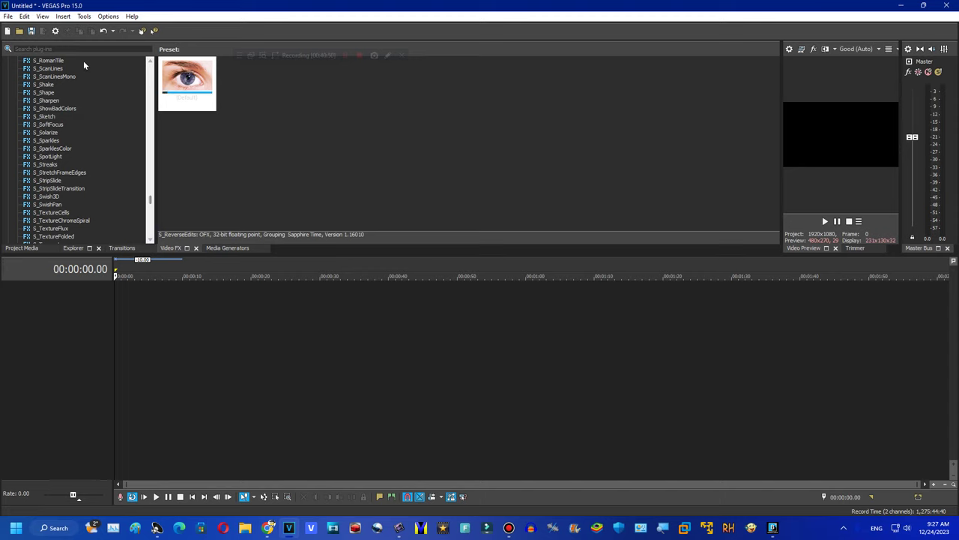
click(54, 77)
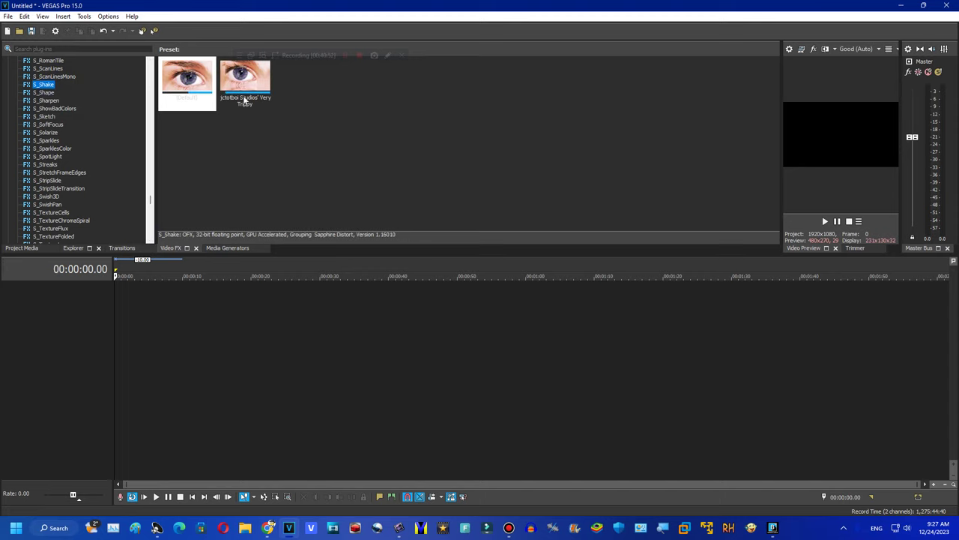
drag(235, 107, 784, 170)
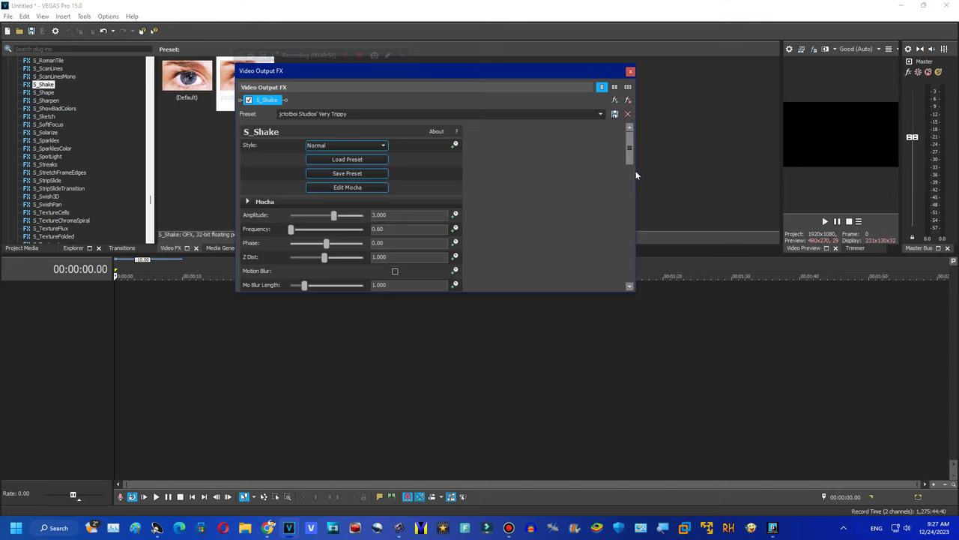
scroll(630, 180, down, 1)
drag(631, 179, 628, 256)
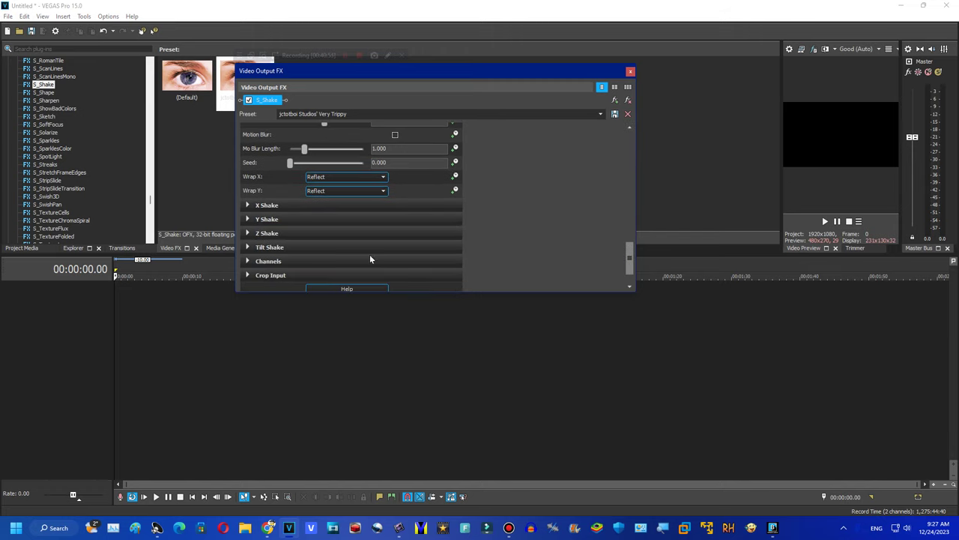
click(247, 276)
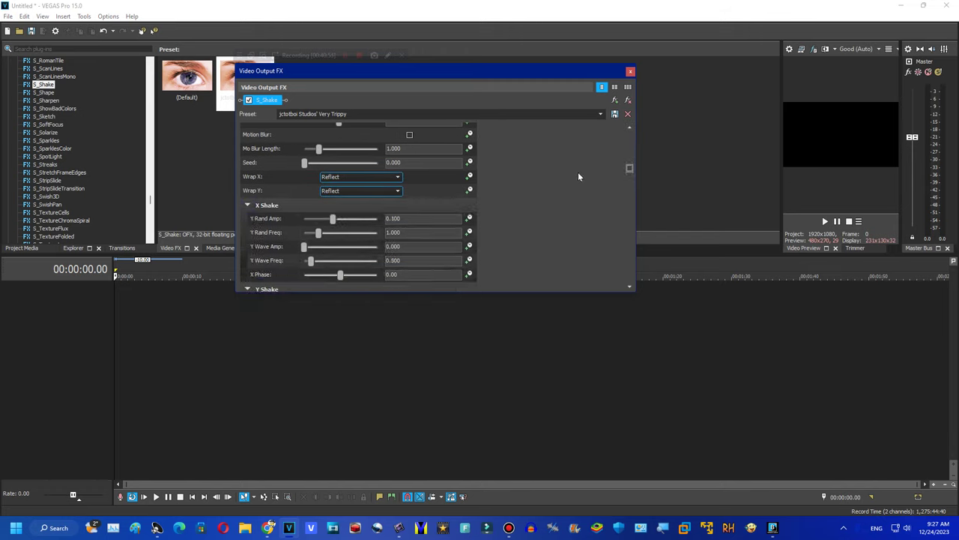
drag(630, 170, 610, 283)
click(627, 113)
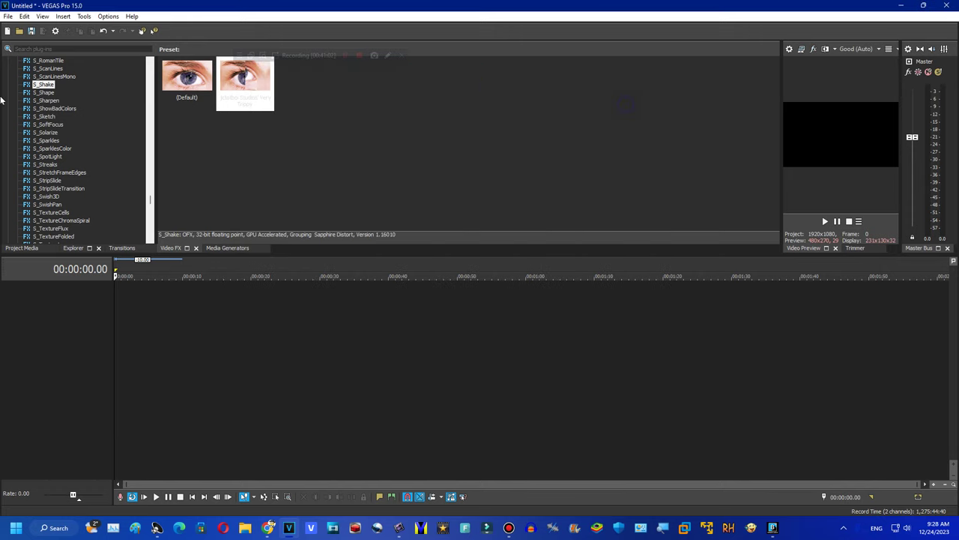
Apply the Grayscale preset of S_Solarize to the video output, switch it to Normal to review its settings, and close the effect window.
click(44, 92)
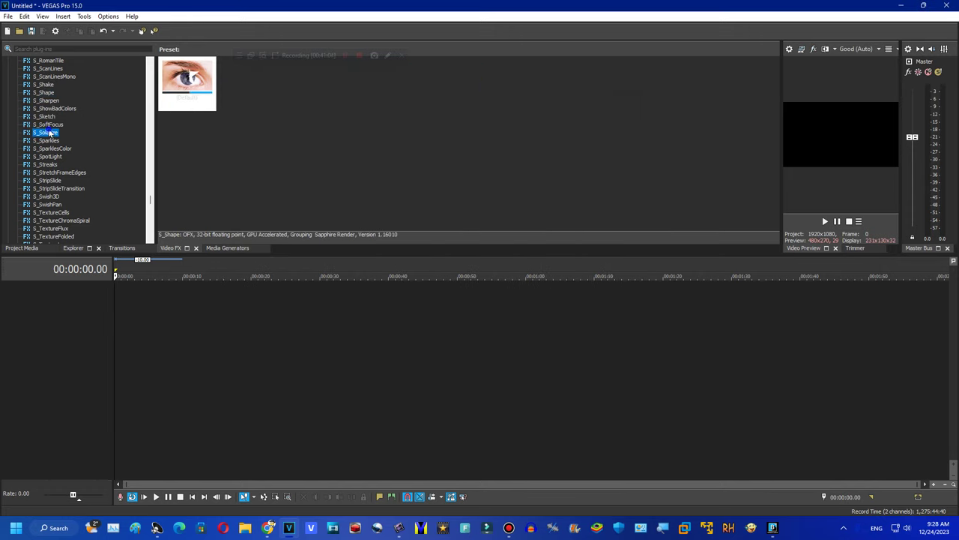
drag(245, 78, 452, 122)
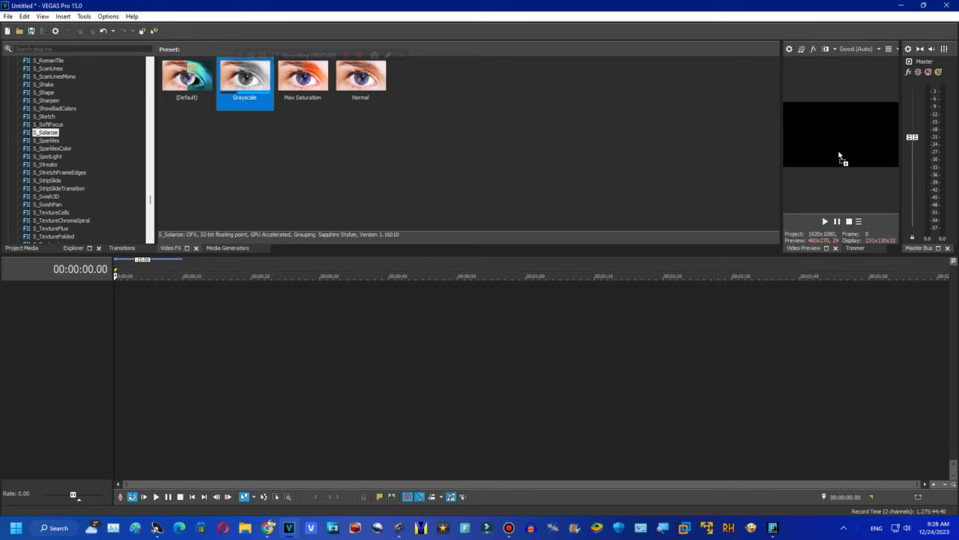
drag(839, 157, 841, 158)
click(601, 115)
click(502, 140)
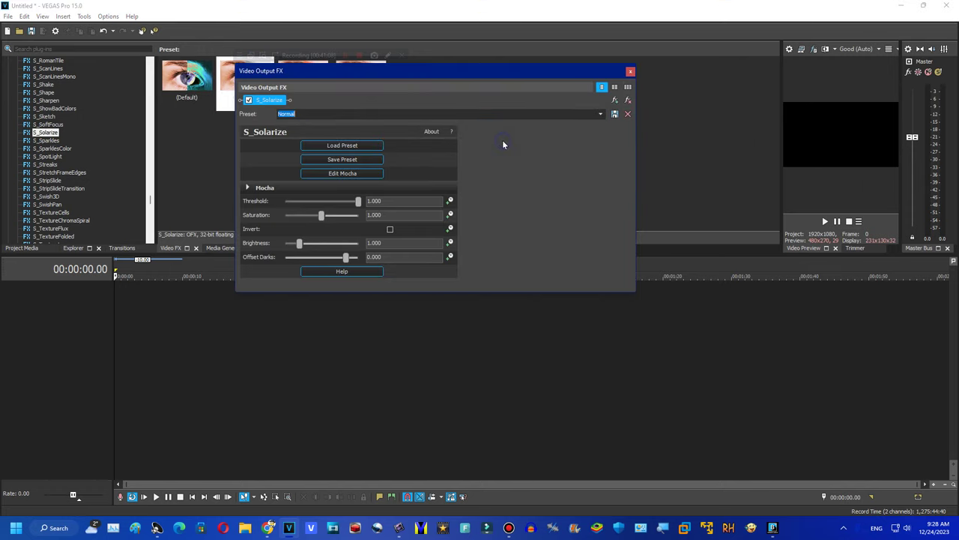
click(630, 71)
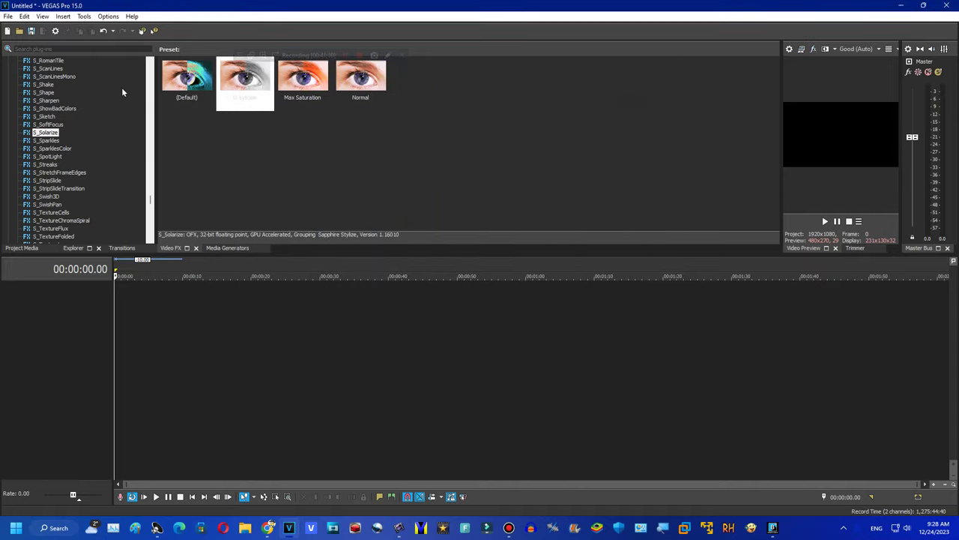
Examine the presets of the Sapphire effects from S_SparklesColor through S_StripSlide.
click(47, 156)
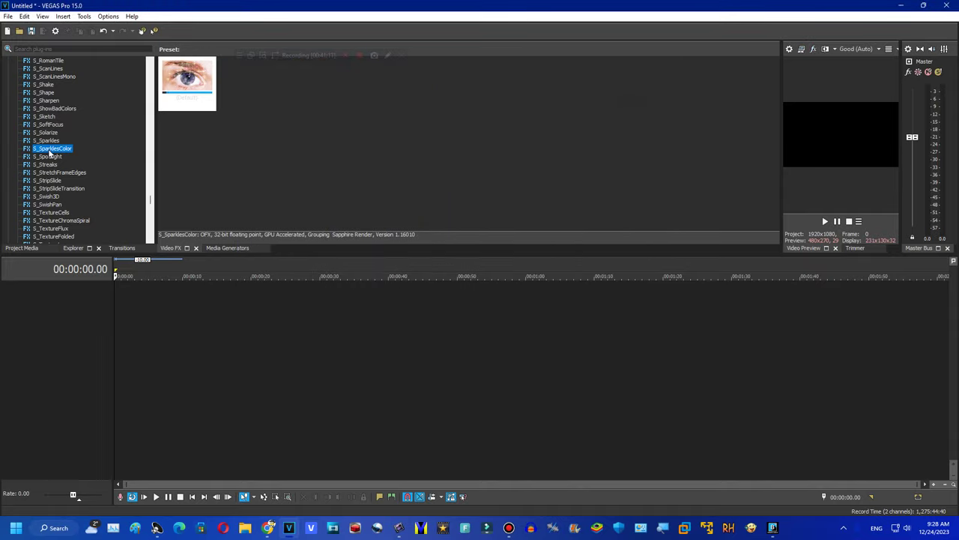
click(47, 164)
click(52, 173)
click(51, 180)
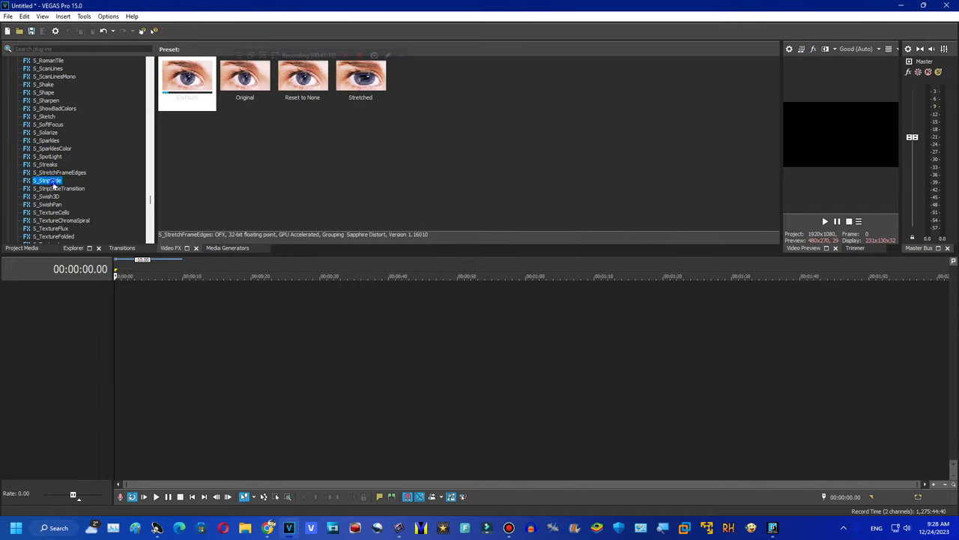
Apply the Original preset of S_StretchFrameEdges to the video output, compare its settings with Reset to None, and remove the effect.
click(53, 172)
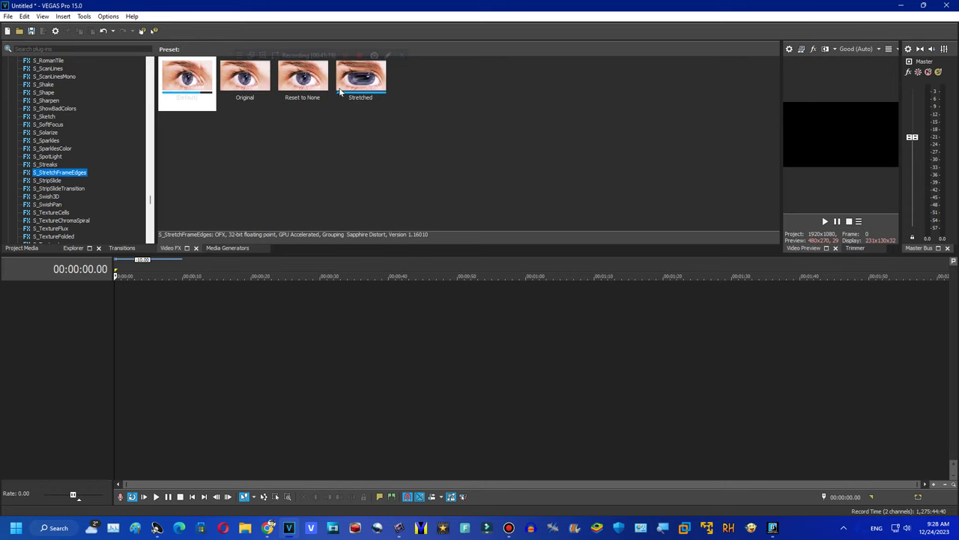
click(252, 96)
drag(799, 118, 799, 120)
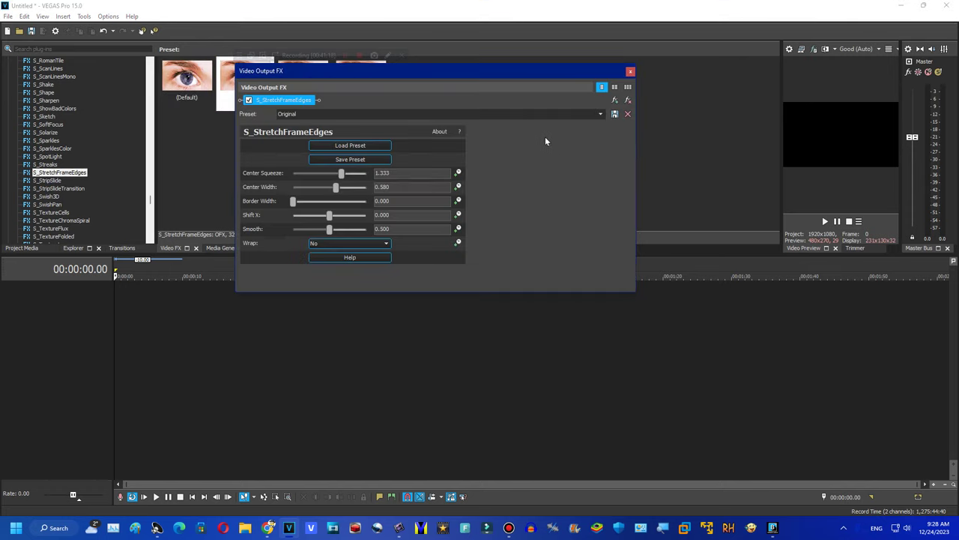
click(510, 114)
click(423, 134)
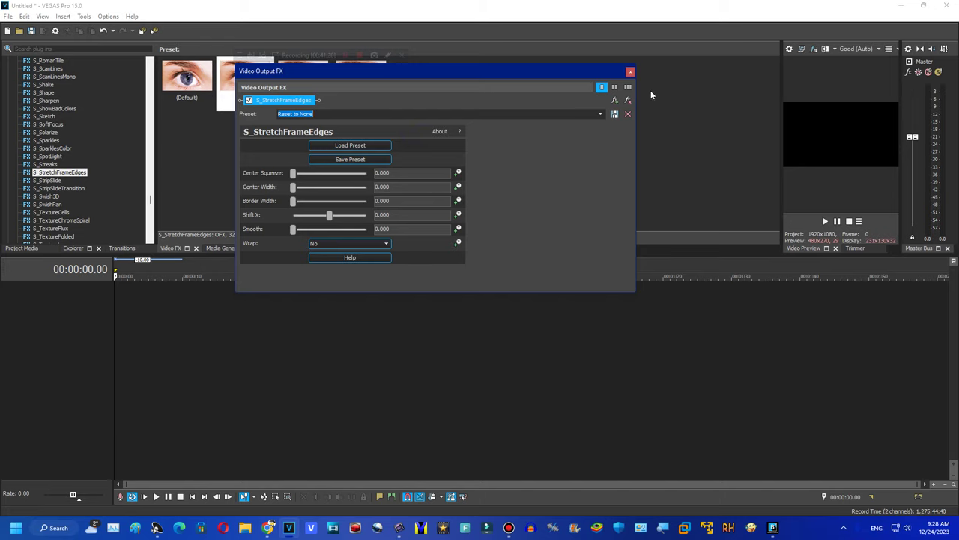
key(Down)
click(629, 113)
Examine the presets of the Sapphire effects from S_StripSlideTransition through S_TextureChromaSpiral.
click(47, 188)
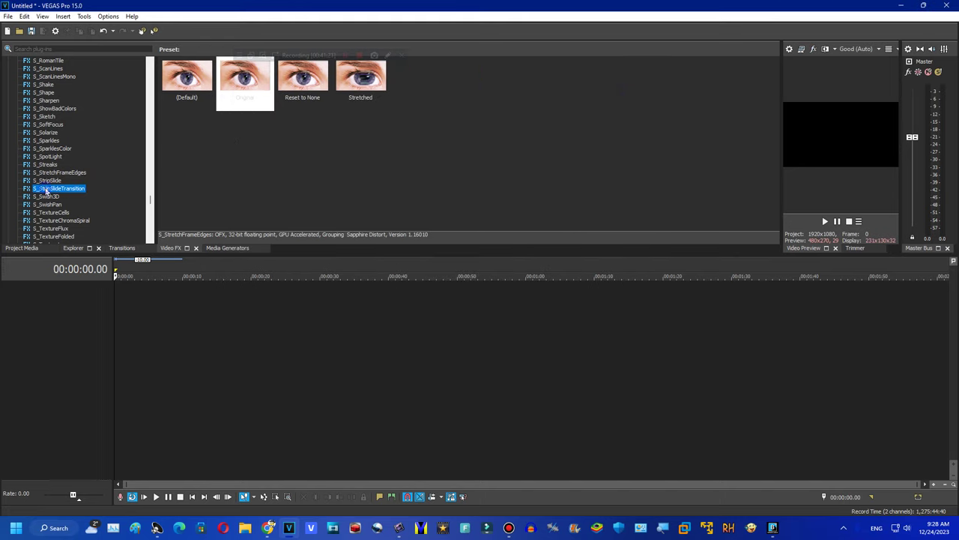
click(46, 197)
click(49, 204)
click(49, 212)
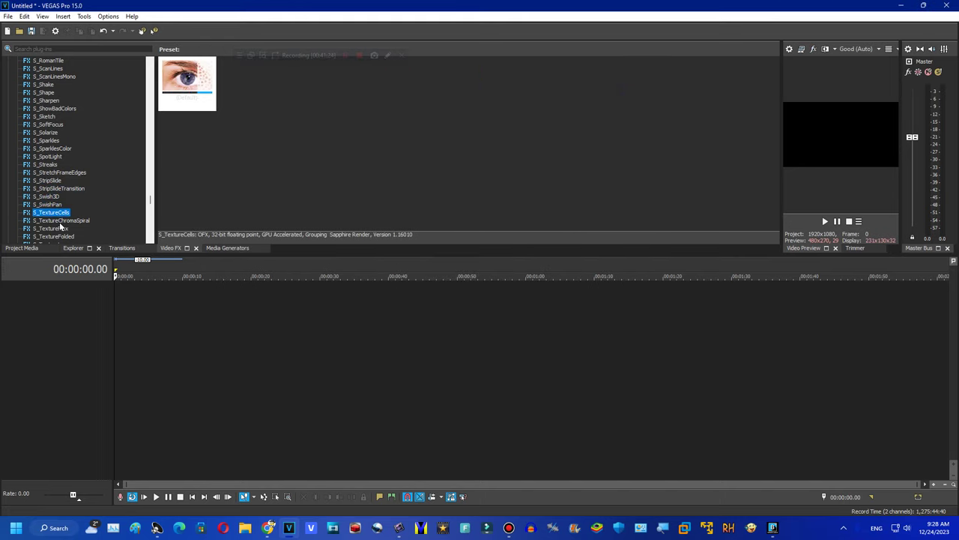
click(53, 220)
click(151, 219)
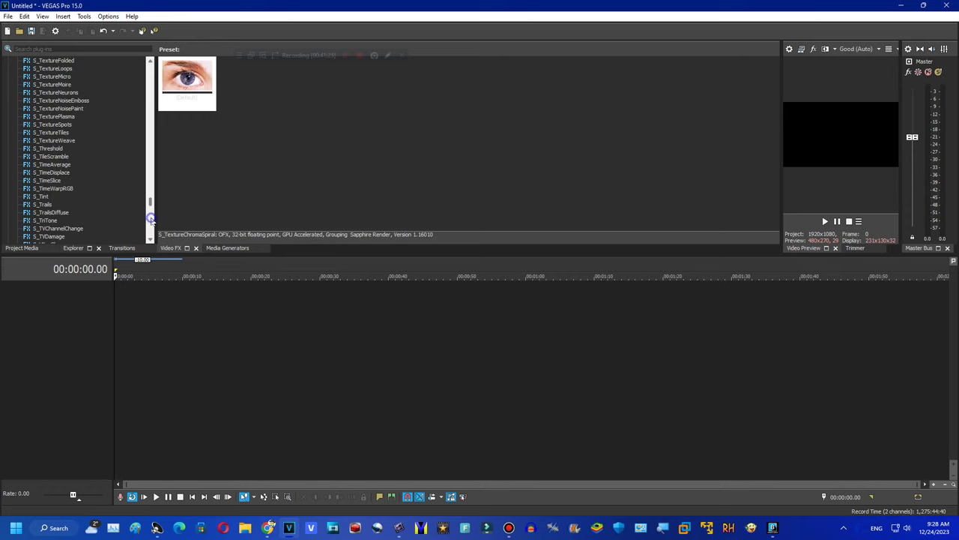
Apply the first custom S_Threshold preset to the video output, compare its settings with Sapphire Threshold 60%, and remove the effect.
click(48, 149)
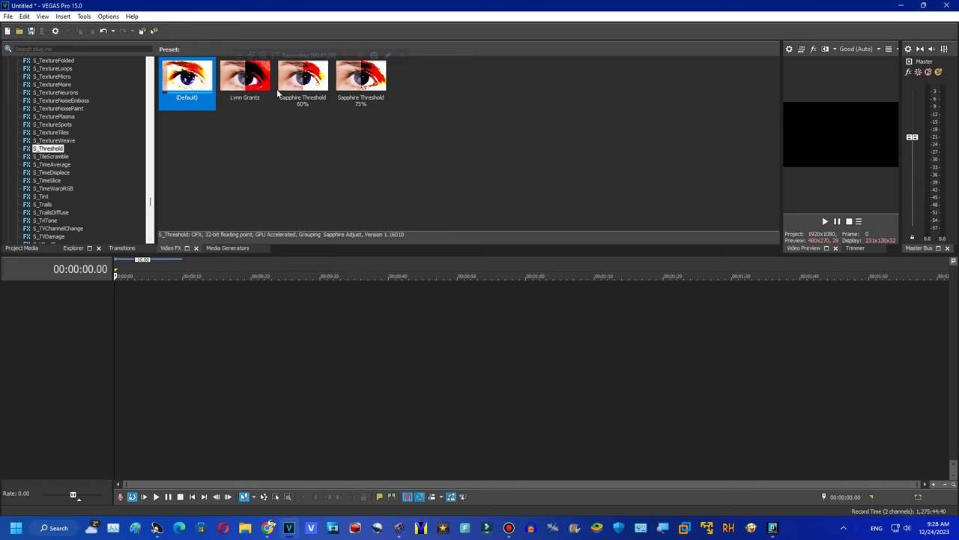
double_click(245, 75)
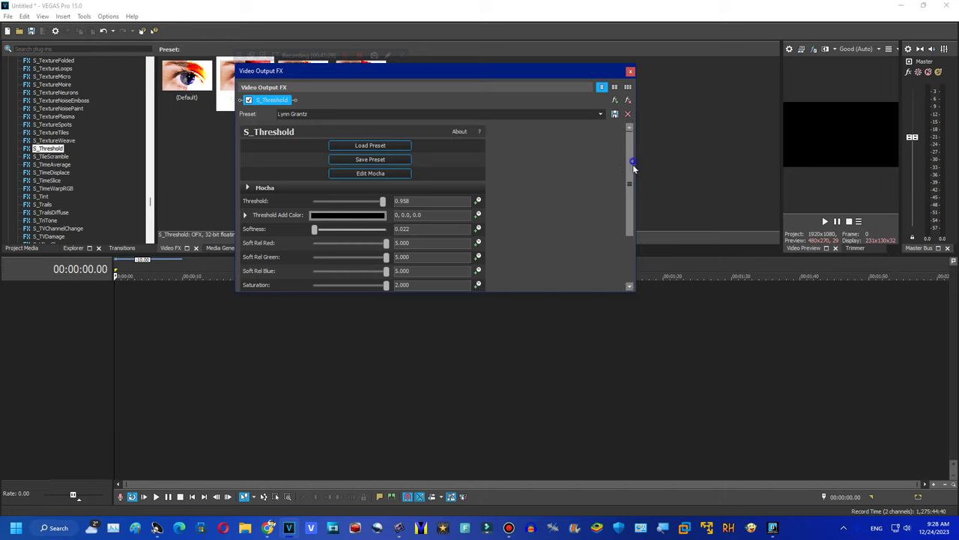
drag(632, 164, 627, 239)
click(601, 114)
click(557, 136)
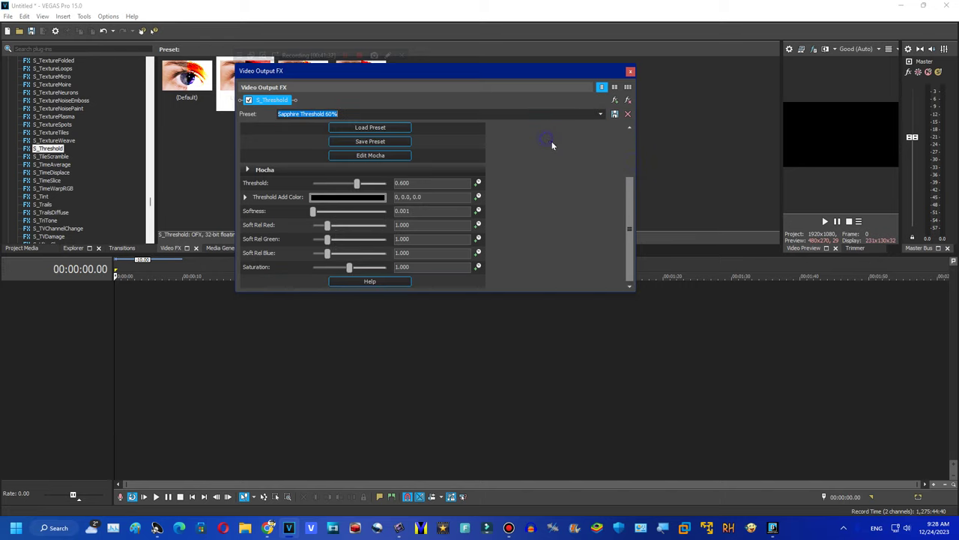
click(630, 70)
Examine the presets of the Sapphire effects from S_TileScramble through S_WarpMagnify.
click(50, 156)
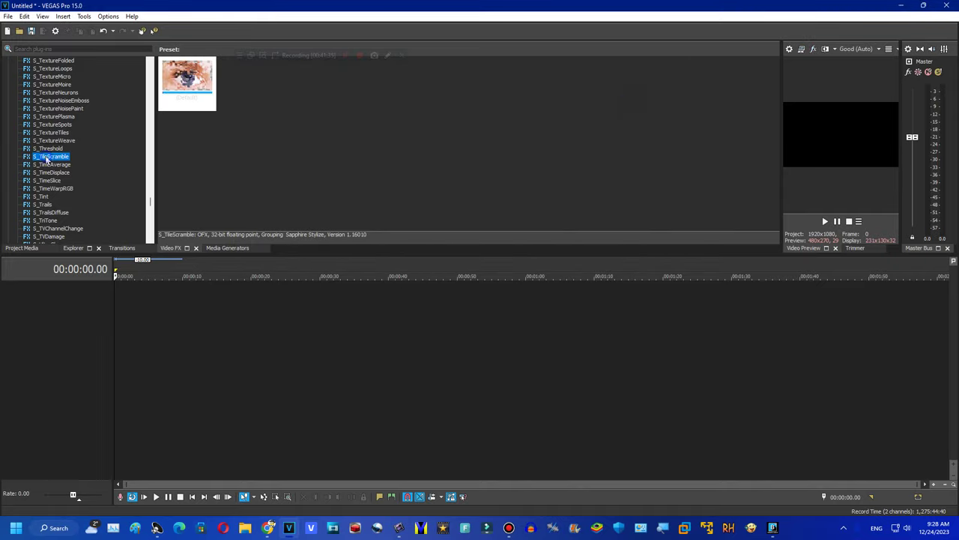
click(52, 165)
click(49, 180)
click(48, 196)
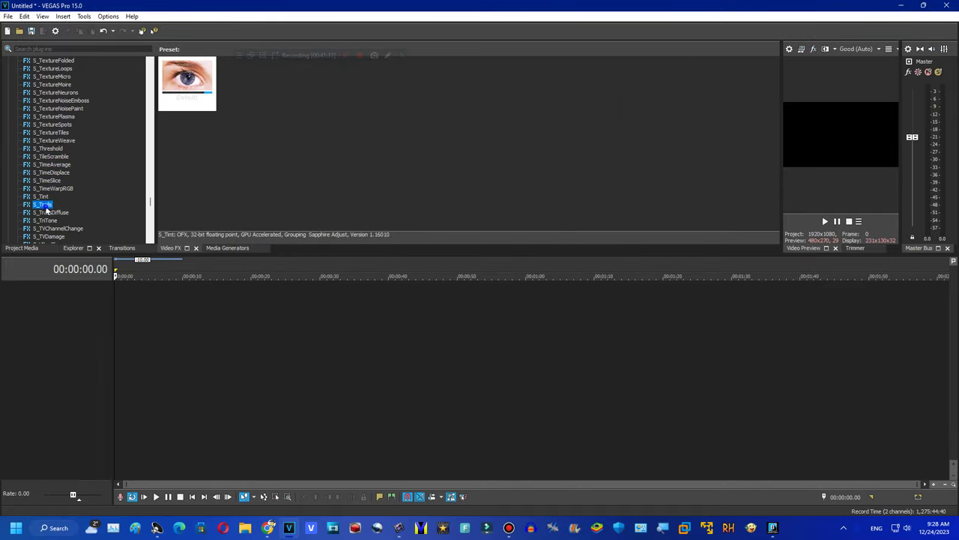
click(50, 212)
click(48, 236)
scroll(56, 150, down, 7)
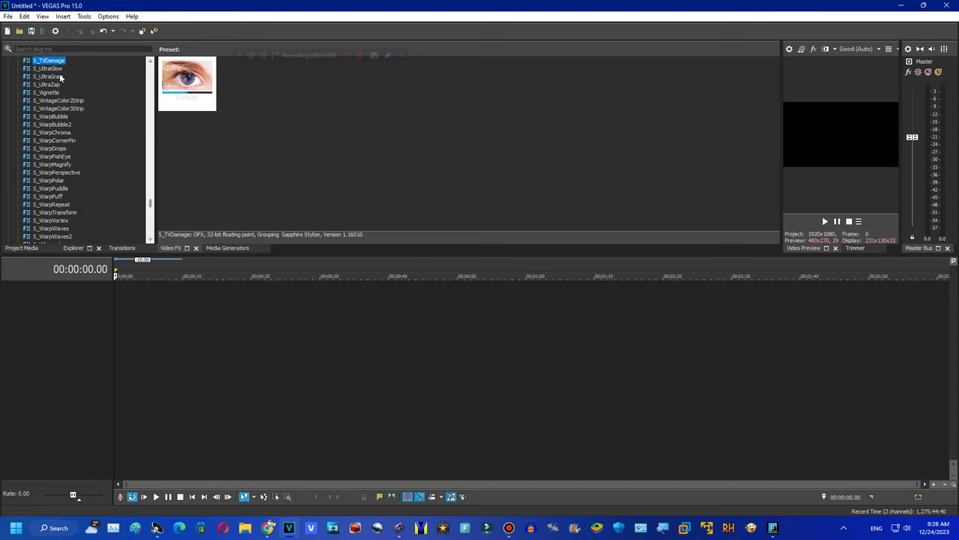
click(56, 77)
click(56, 92)
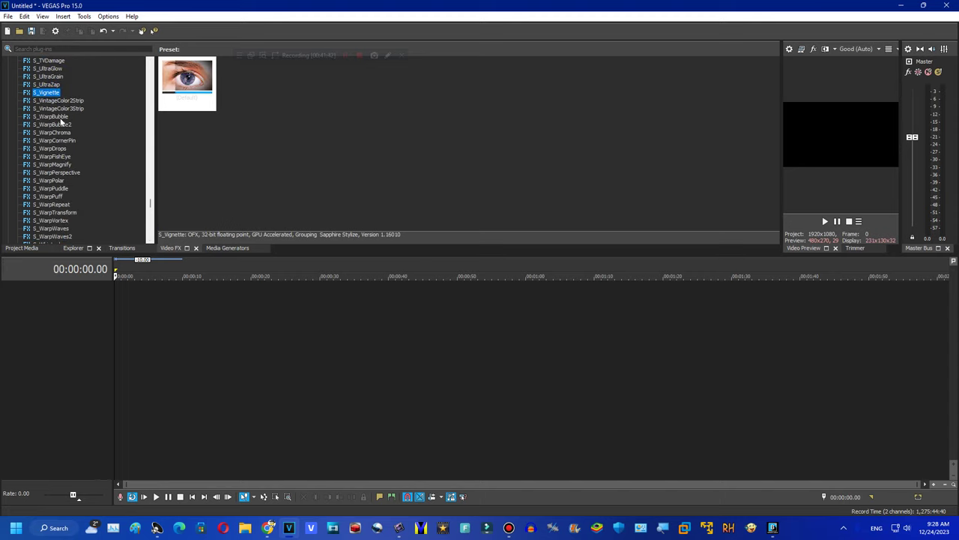
click(61, 118)
click(63, 125)
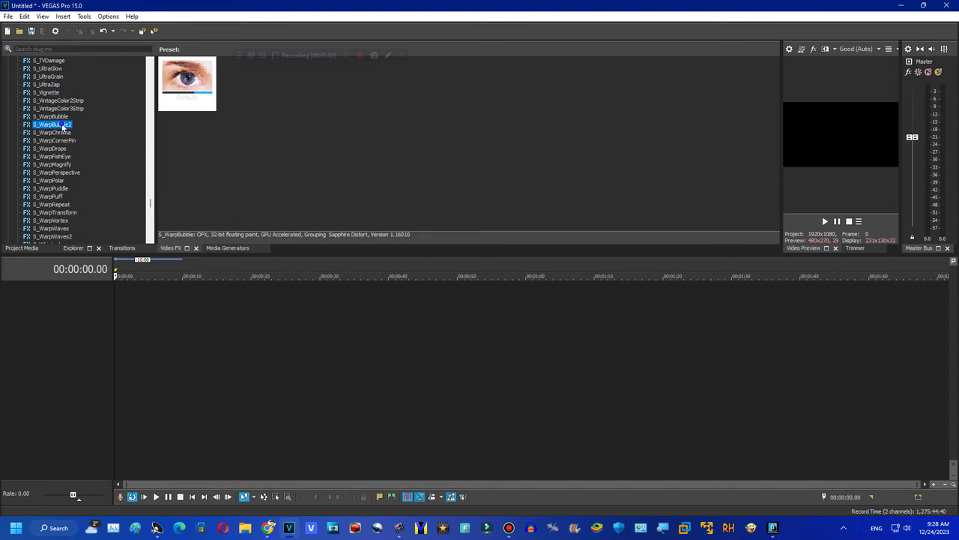
click(55, 165)
Apply the custom S_WarpPuddle preset to the video output, review its parameters, and remove the effect.
click(51, 188)
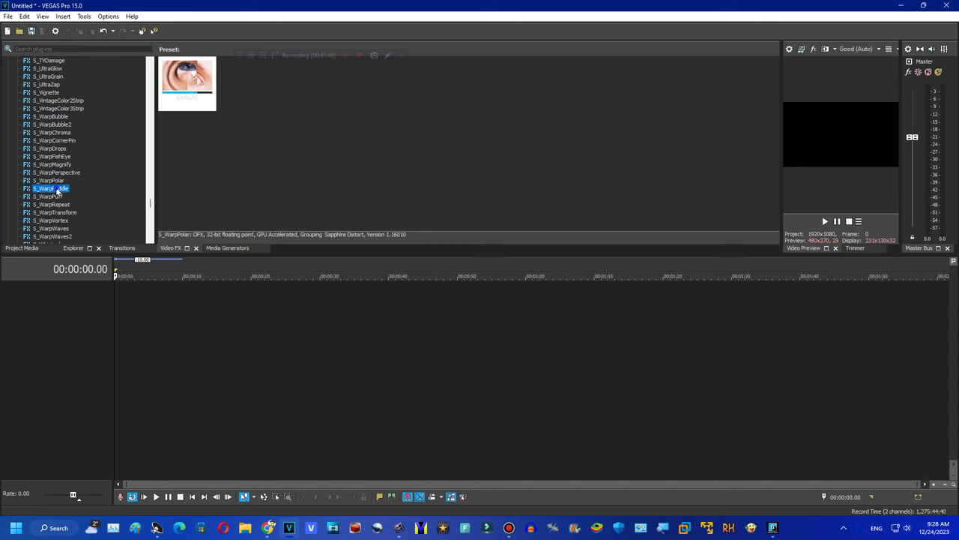
drag(230, 84, 800, 134)
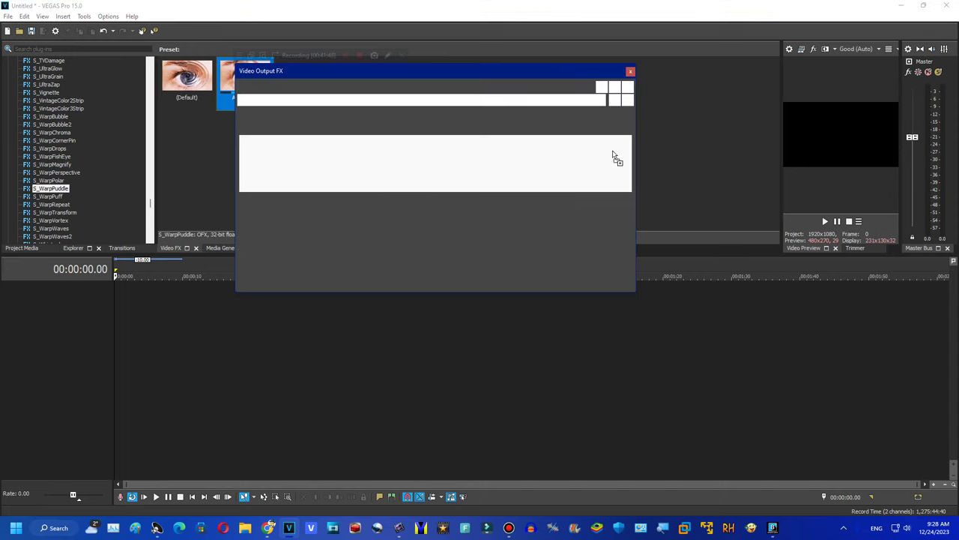
drag(623, 153, 616, 292)
click(628, 113)
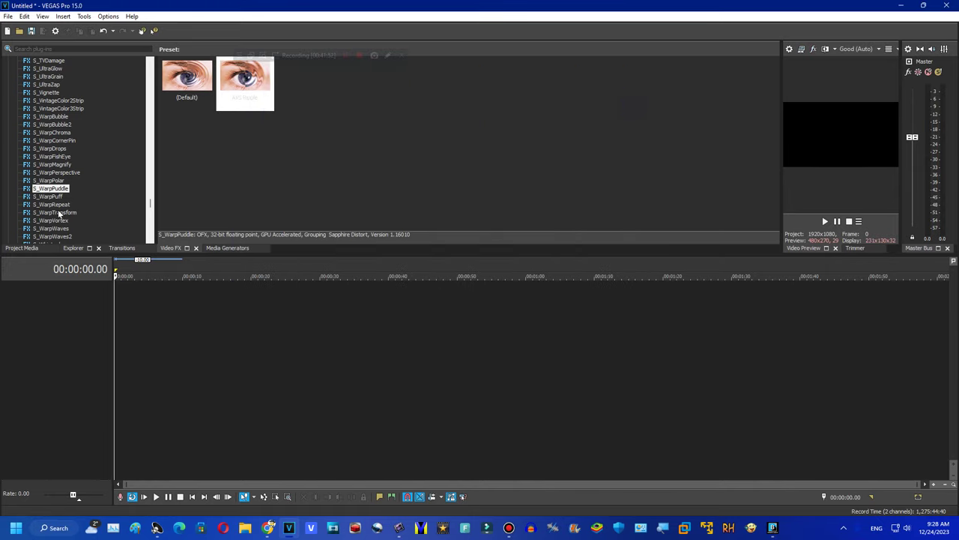
Apply the Fat preset of S_WarpPuff to the video output, review its parameters, and remove the effect.
click(47, 195)
drag(240, 86, 802, 148)
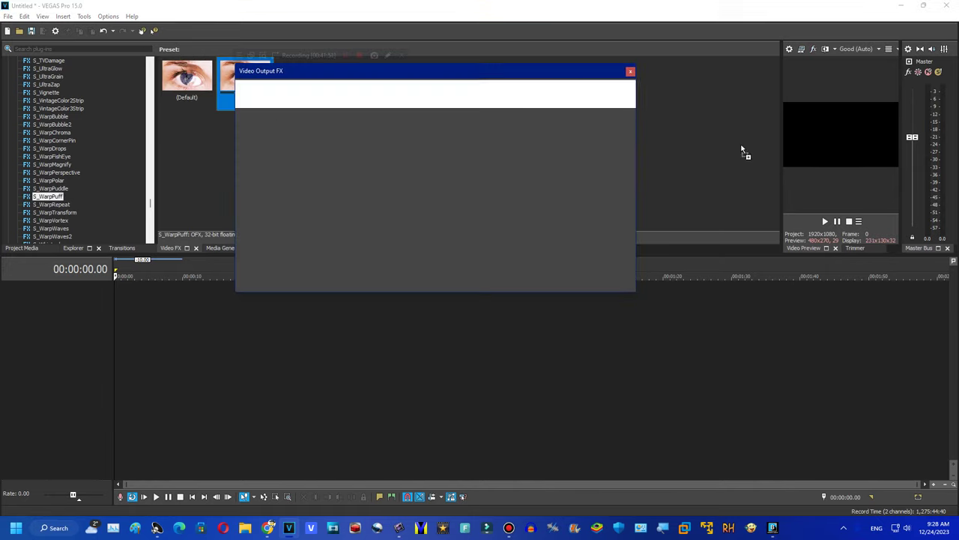
drag(629, 168, 624, 257)
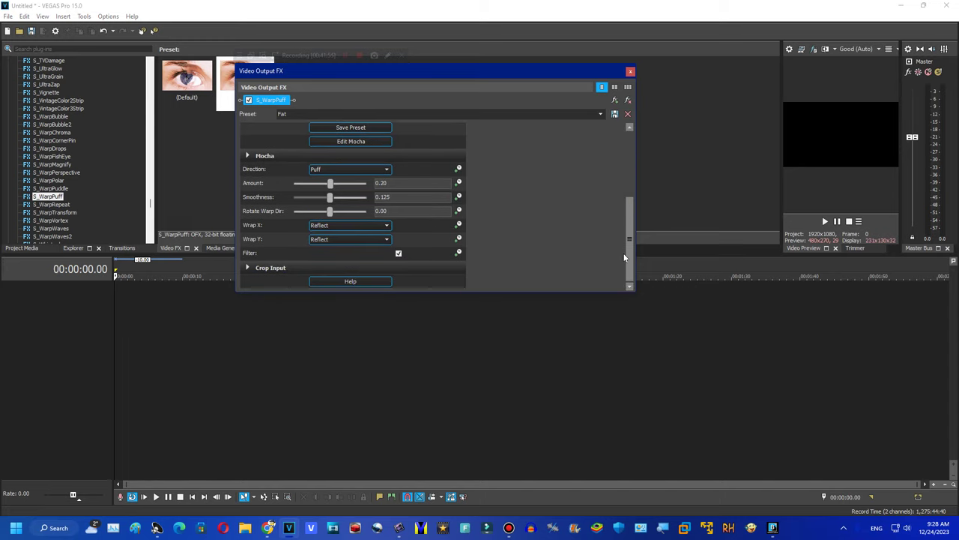
click(629, 113)
Examine the presets of S_WarpTransform and S_WarpVortex.
click(52, 212)
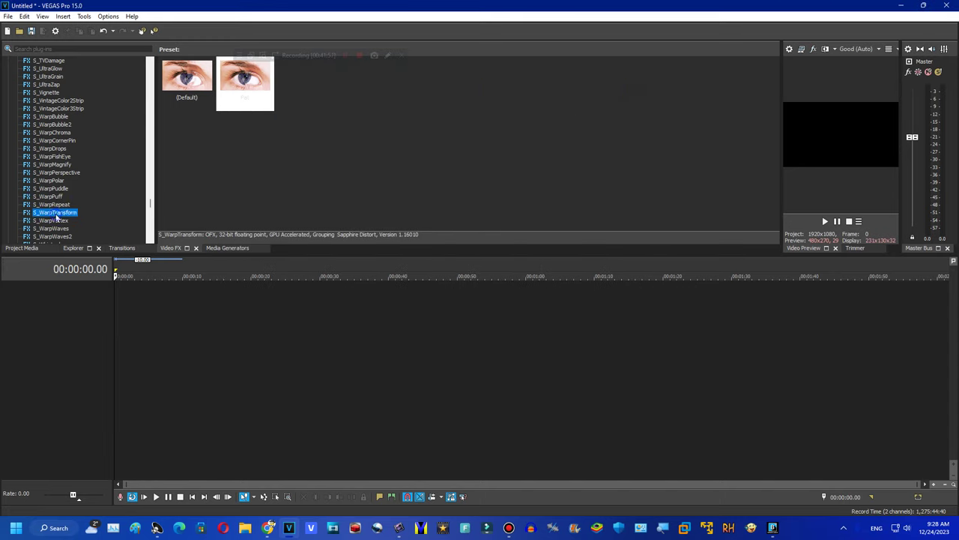
scroll(74, 68, down, 7)
scroll(83, 112, up, 2)
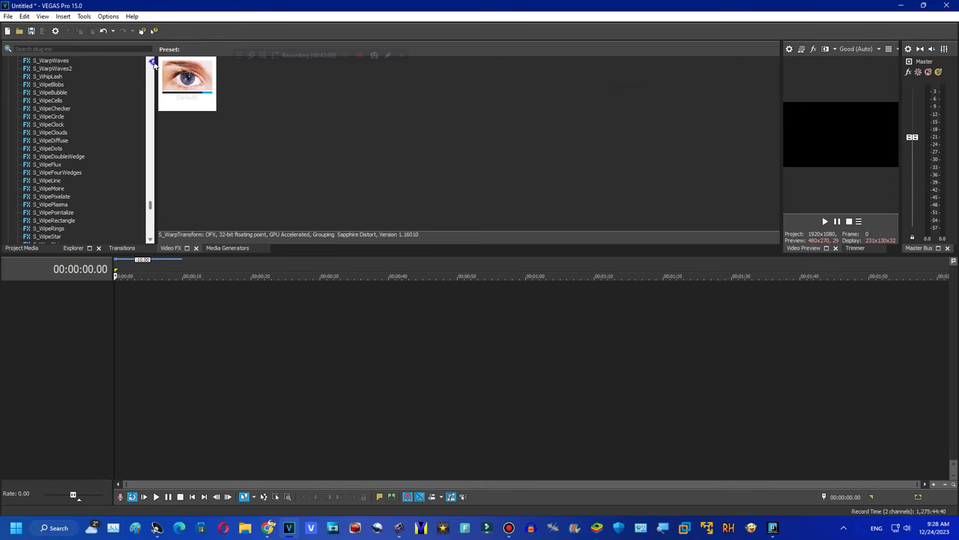
click(45, 93)
Apply the "Not scary" preset of S_WarpWaves to the video output, compare its settings with P Major, and remove the effect.
click(44, 101)
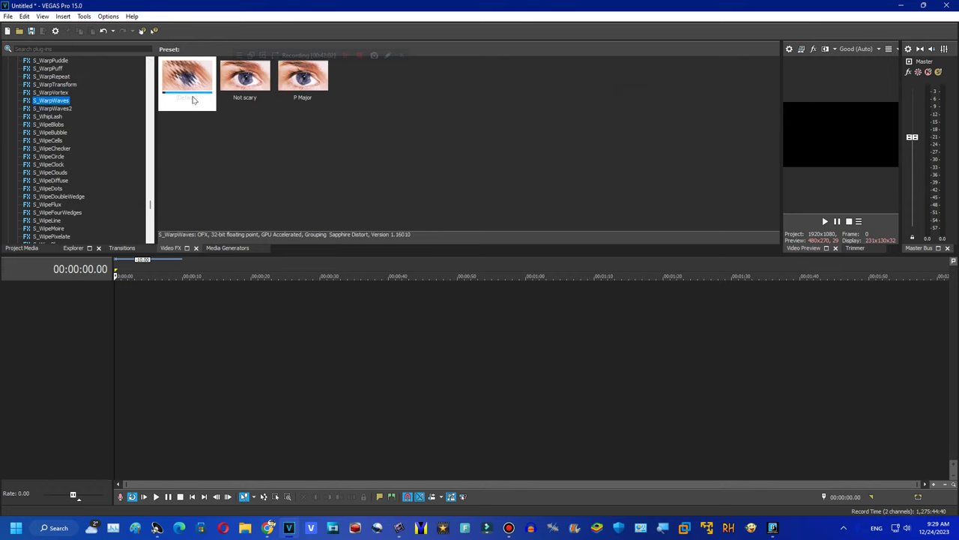
click(245, 79)
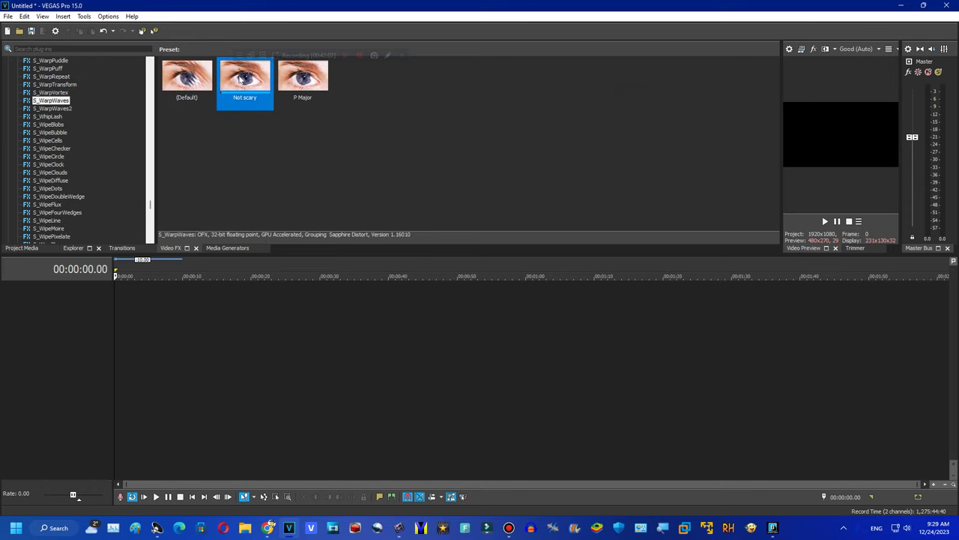
drag(243, 78, 867, 144)
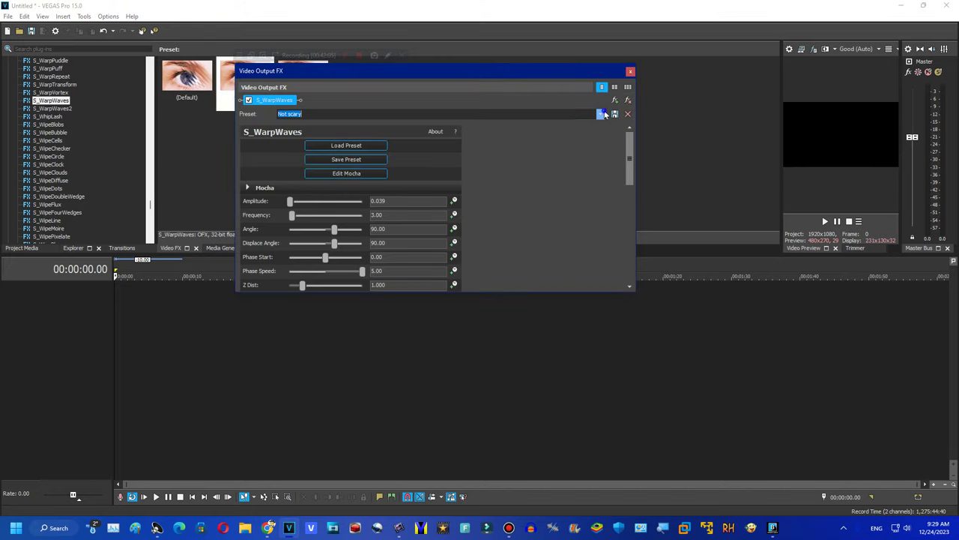
drag(632, 156, 610, 259)
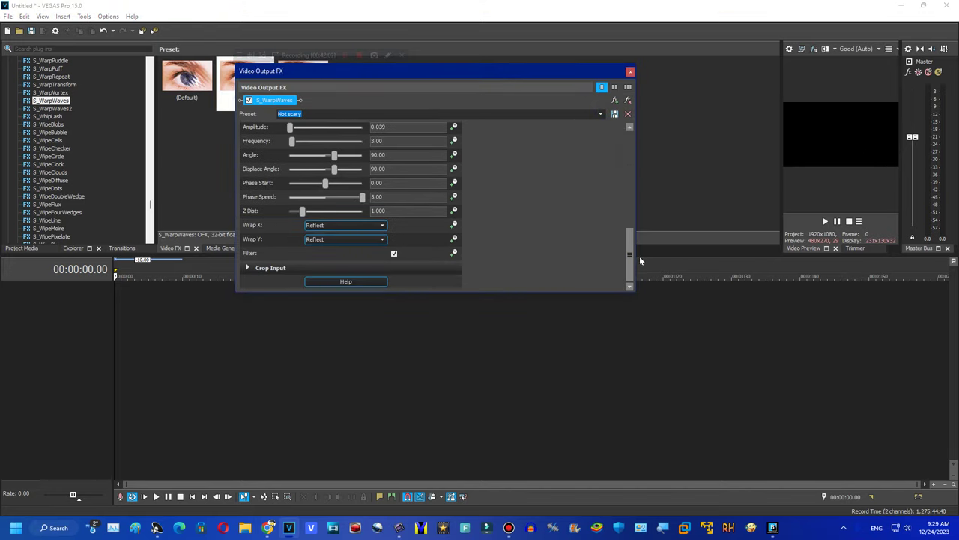
scroll(640, 246, up, 3)
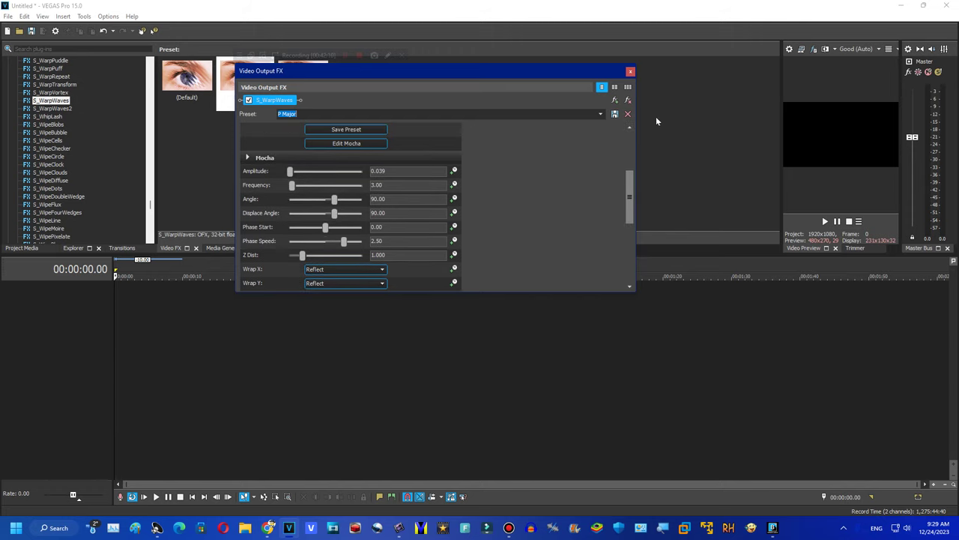
click(630, 71)
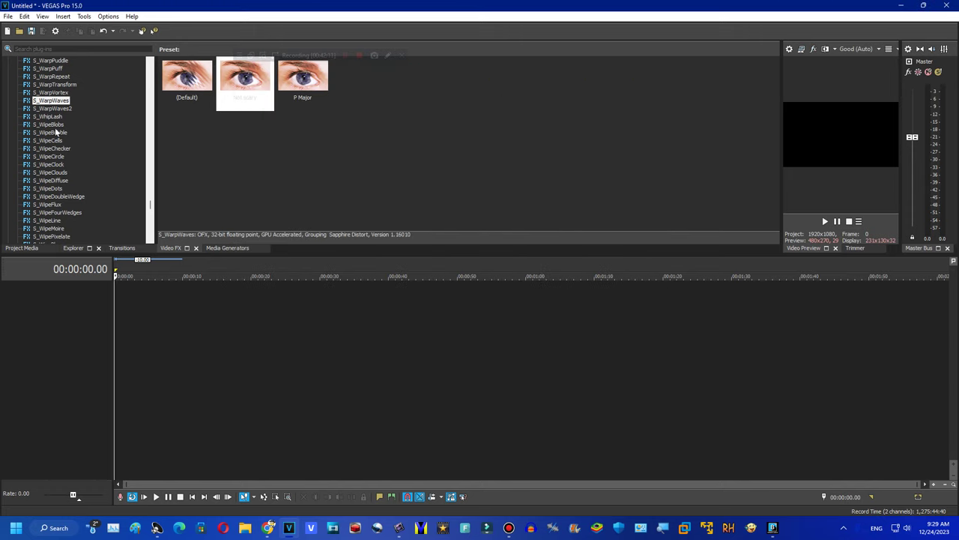
Examine the presets of the Sapphire effects from S_WhipLash through S_ZapTo.
click(51, 117)
click(56, 133)
click(48, 140)
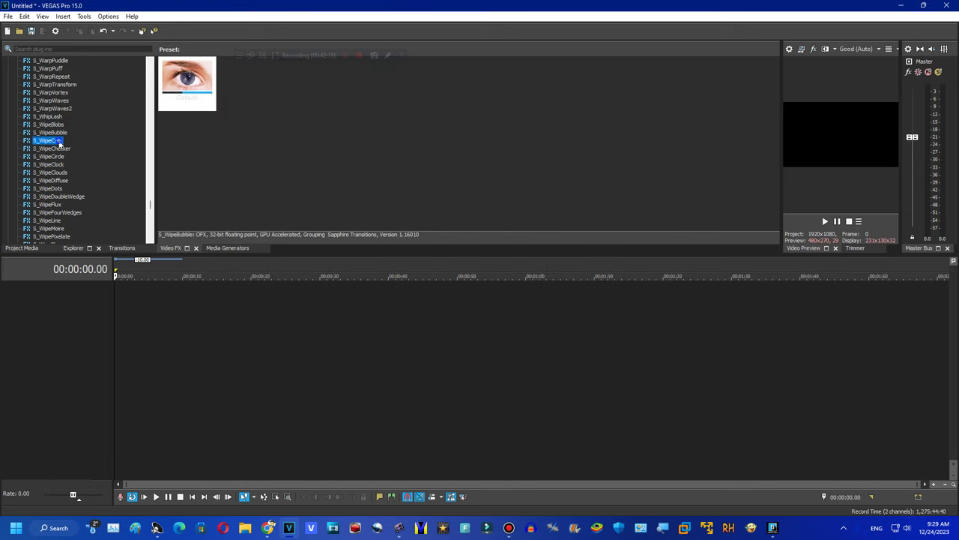
click(47, 188)
click(47, 204)
click(49, 221)
scroll(51, 180, down, 7)
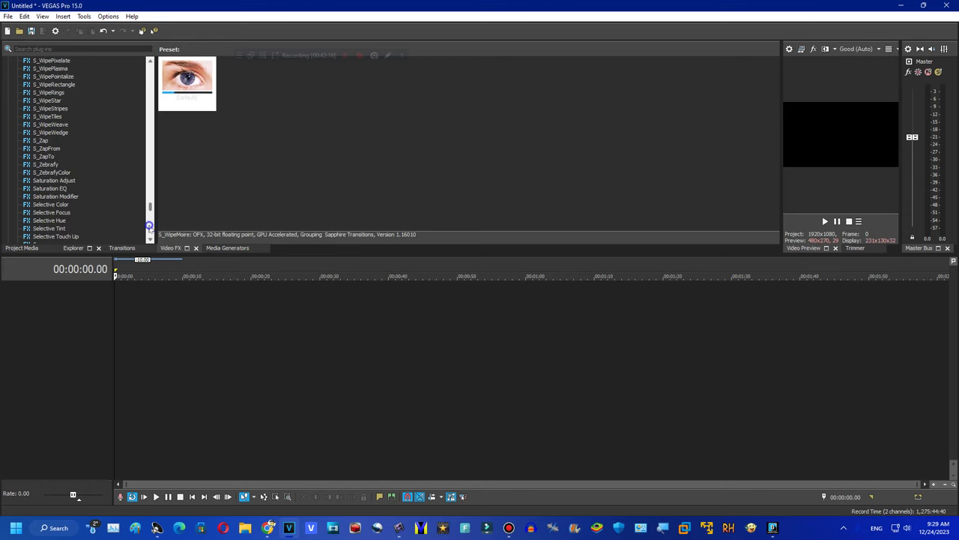
click(56, 117)
click(42, 148)
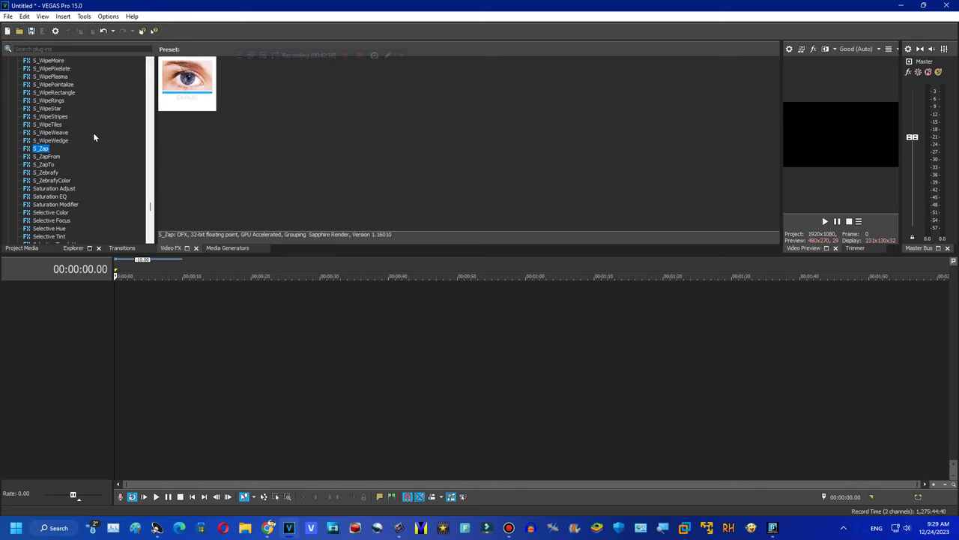
click(44, 156)
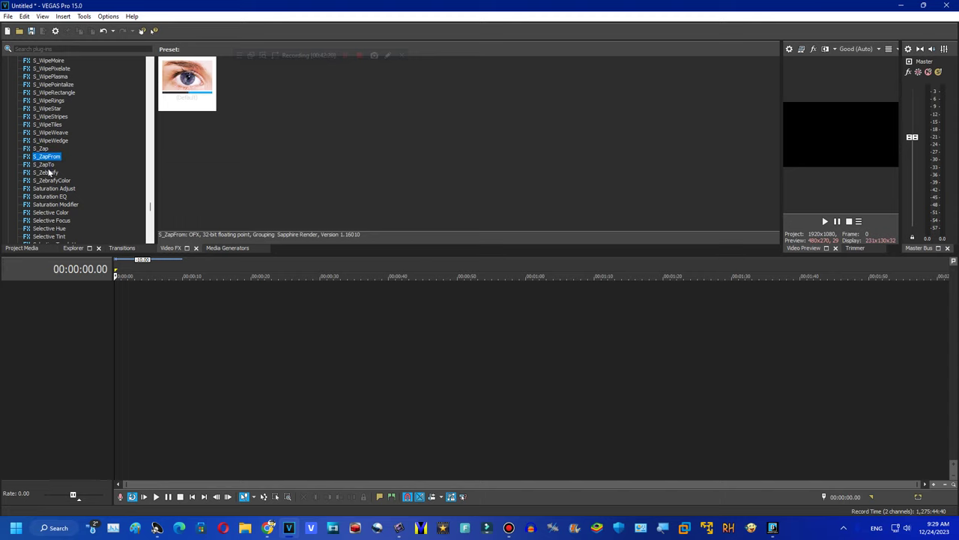
click(47, 164)
Apply the Grizzy Major preset of S_Zebrafy to the video output, switch it to Panda Major to review both, and remove the effect.
click(48, 173)
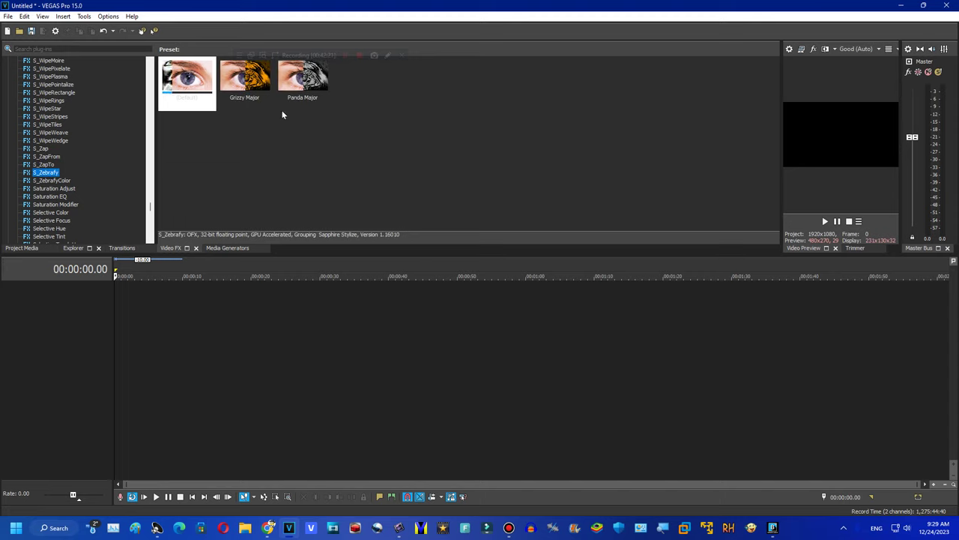
drag(245, 77, 808, 178)
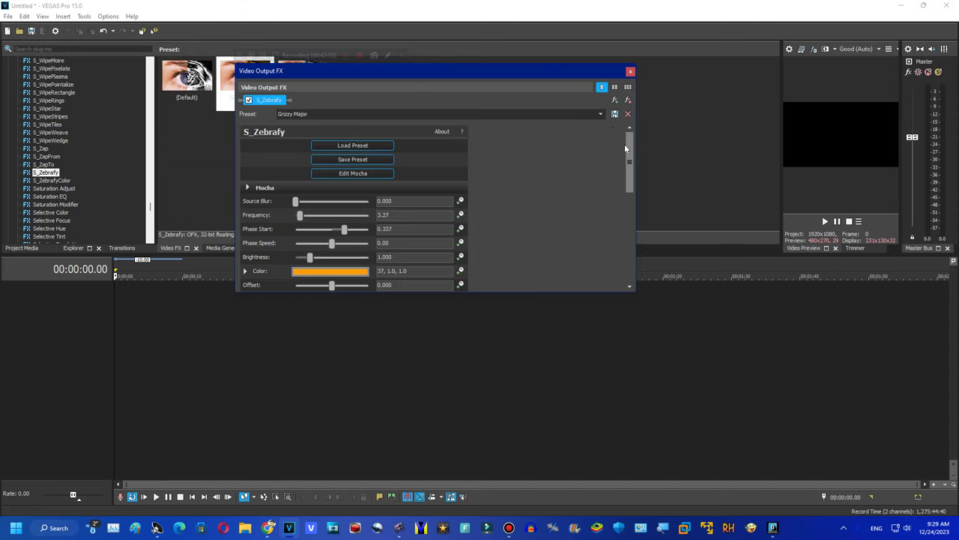
drag(626, 147, 609, 270)
click(606, 115)
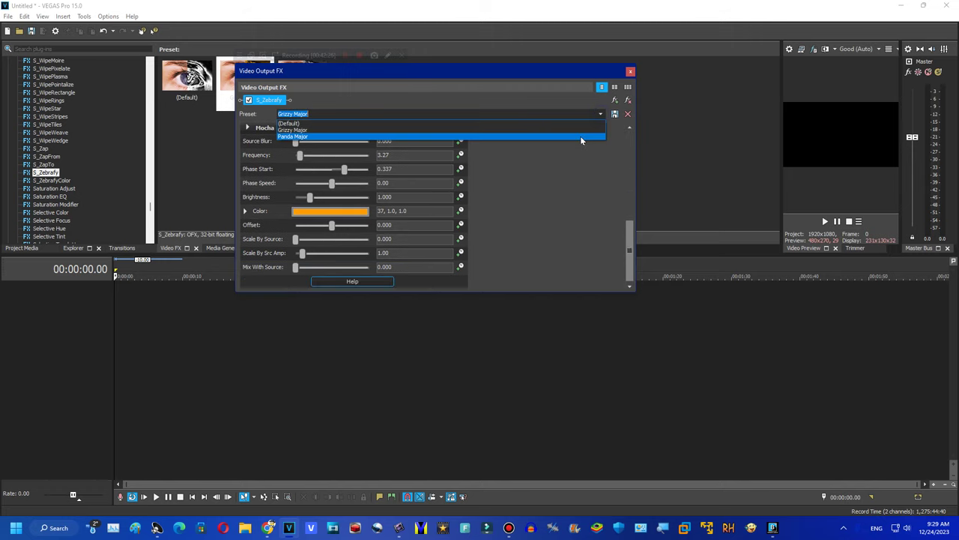
click(580, 140)
click(630, 71)
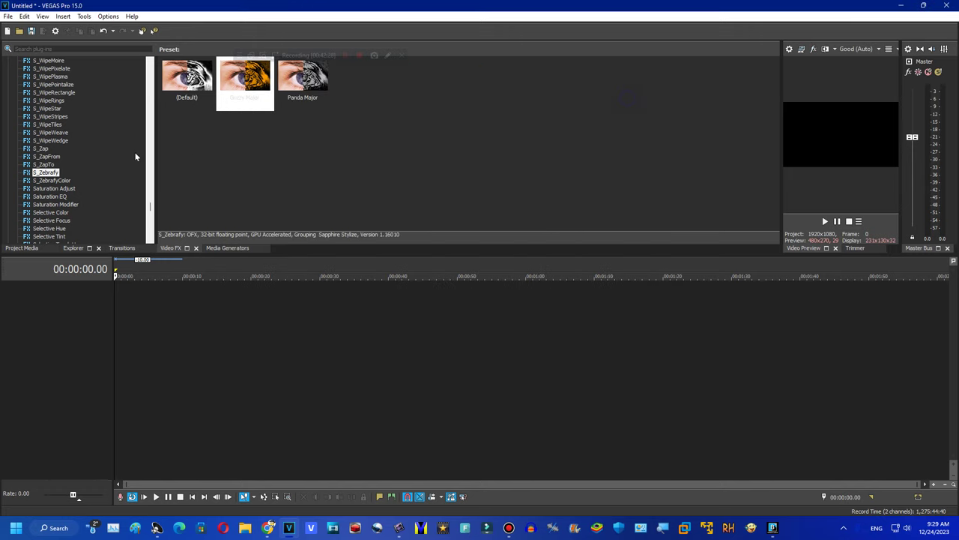
Apply the G Major 4 (before invert) preset of S_ZebrafyColor to the video output, review its settings, and remove the effect.
click(66, 179)
drag(245, 77, 824, 148)
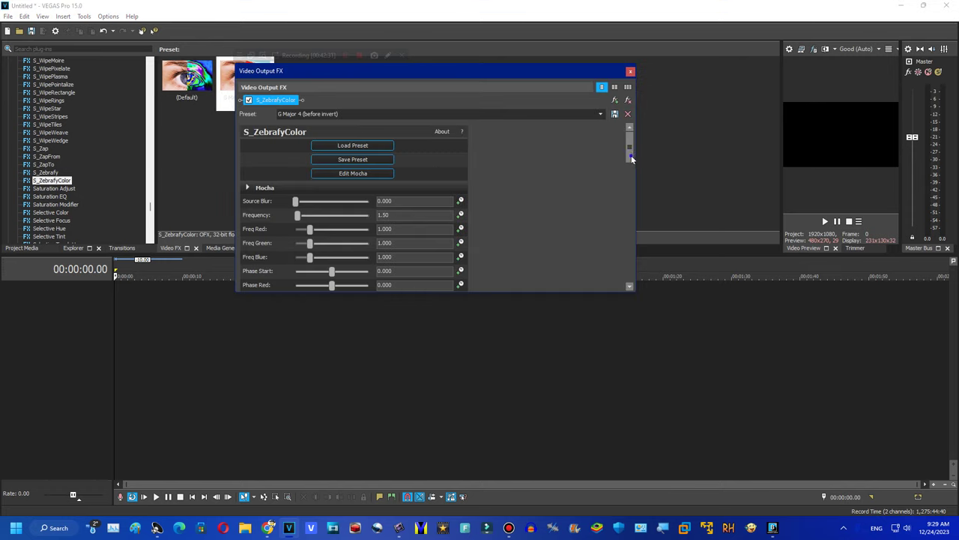
scroll(632, 158, down, 5)
click(630, 70)
Examine the presets of the video effects from Saturation Adjust through Sepia.
click(66, 190)
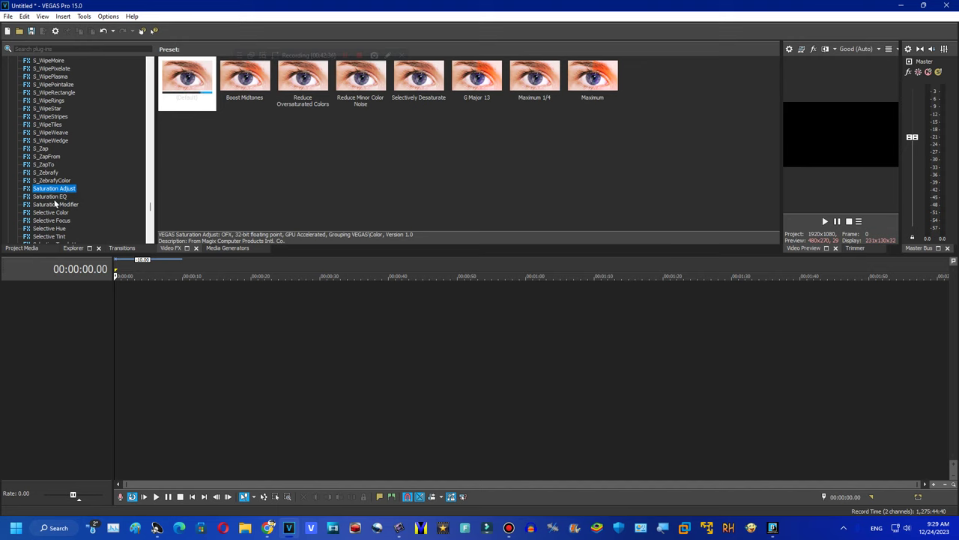
click(60, 213)
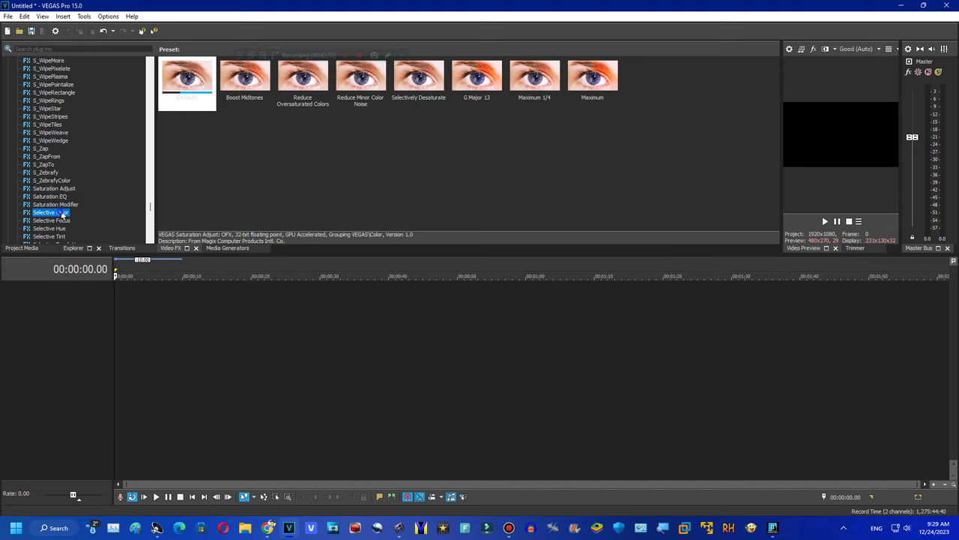
click(149, 223)
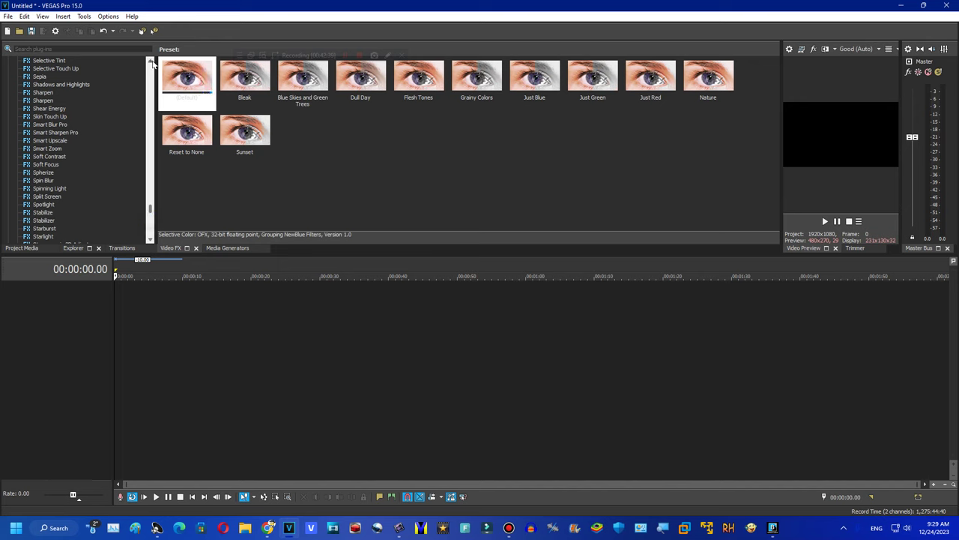
click(149, 62)
click(50, 61)
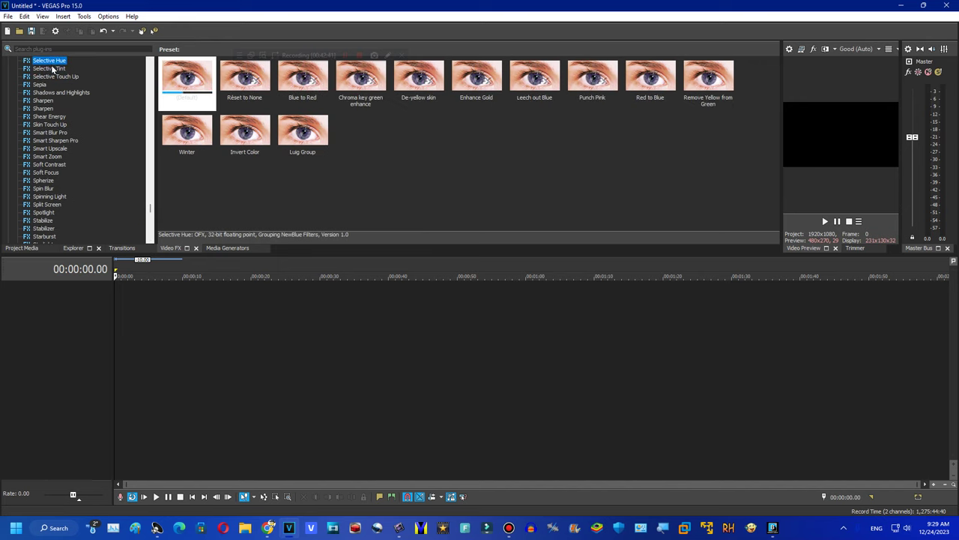
click(54, 68)
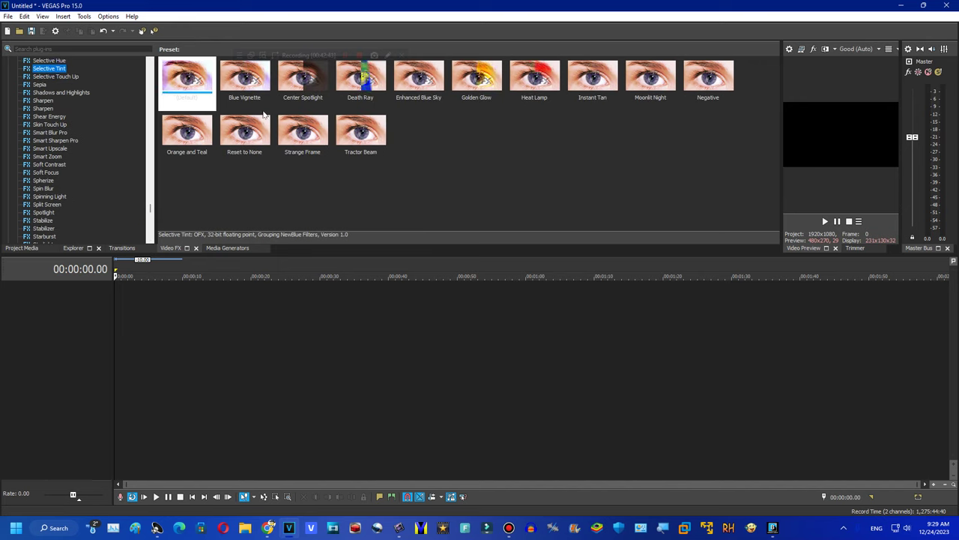
key(Down)
key(Down)
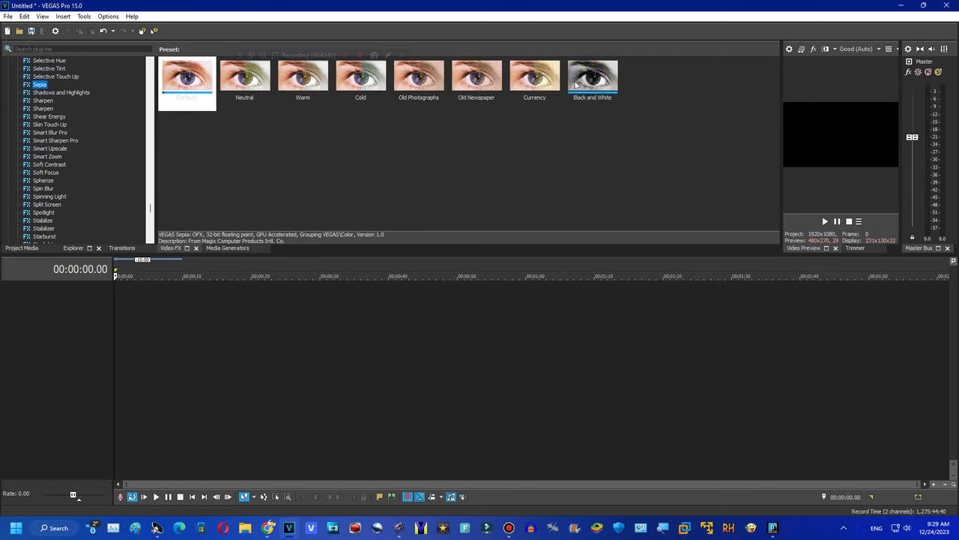
Apply the Amount Max preset of VEGAS Sharpen to the video output, compare it with the presets through Strong, and remove the effect.
click(45, 109)
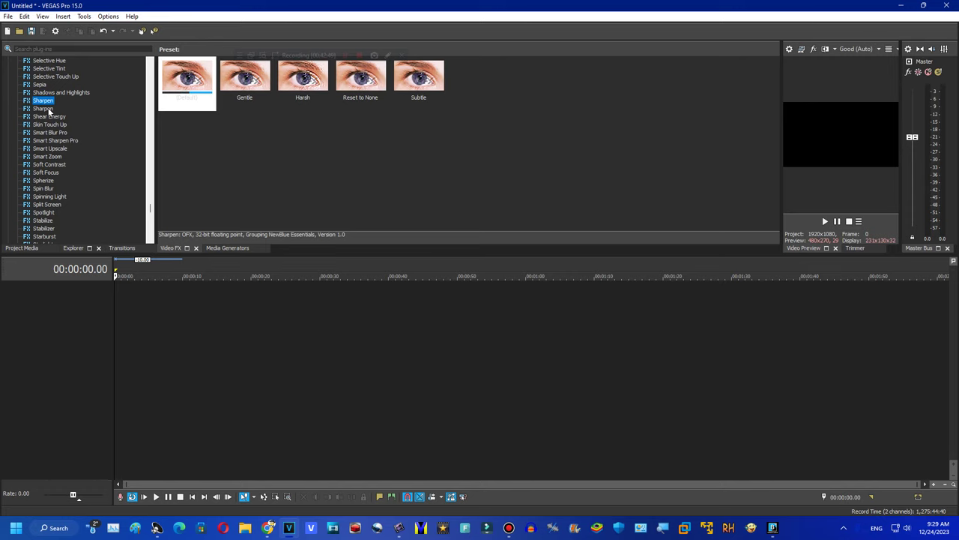
drag(422, 84, 428, 97)
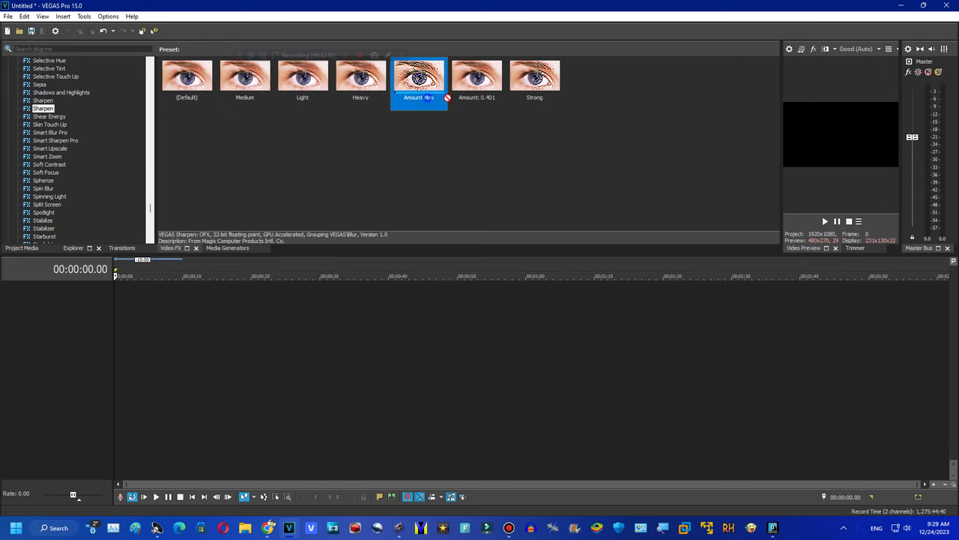
drag(854, 148, 854, 148)
click(601, 114)
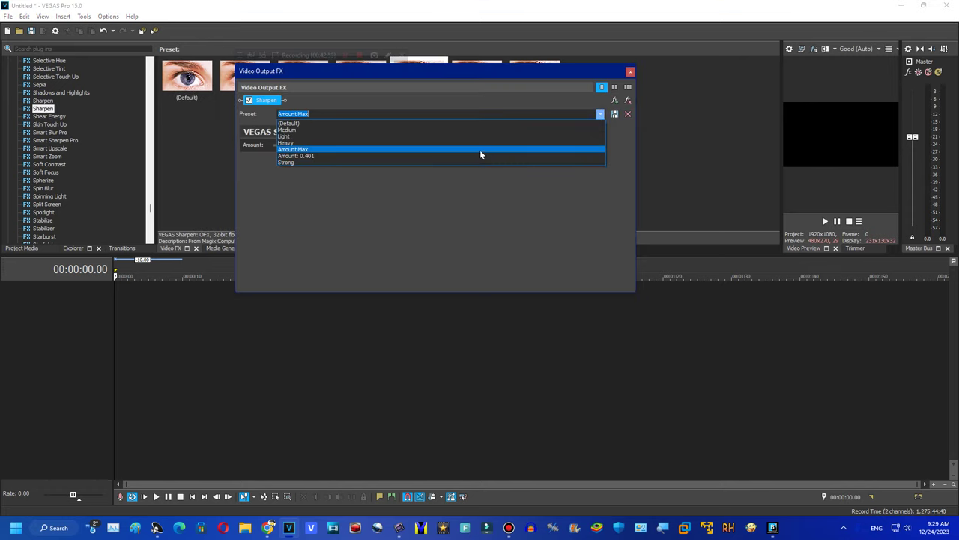
click(480, 151)
key(Down)
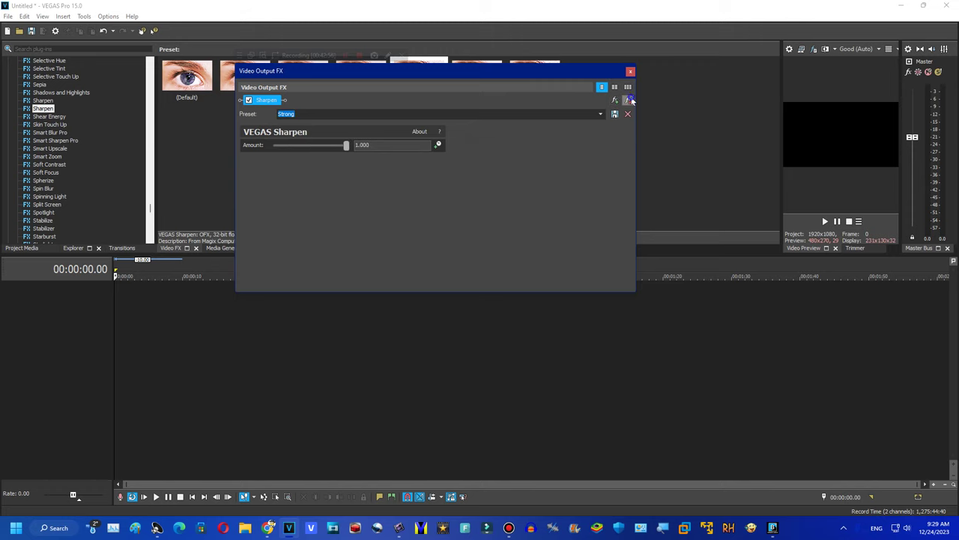
click(631, 70)
Examine the presets of the video effects from Shear Energy through Soft Focus.
click(49, 117)
click(46, 125)
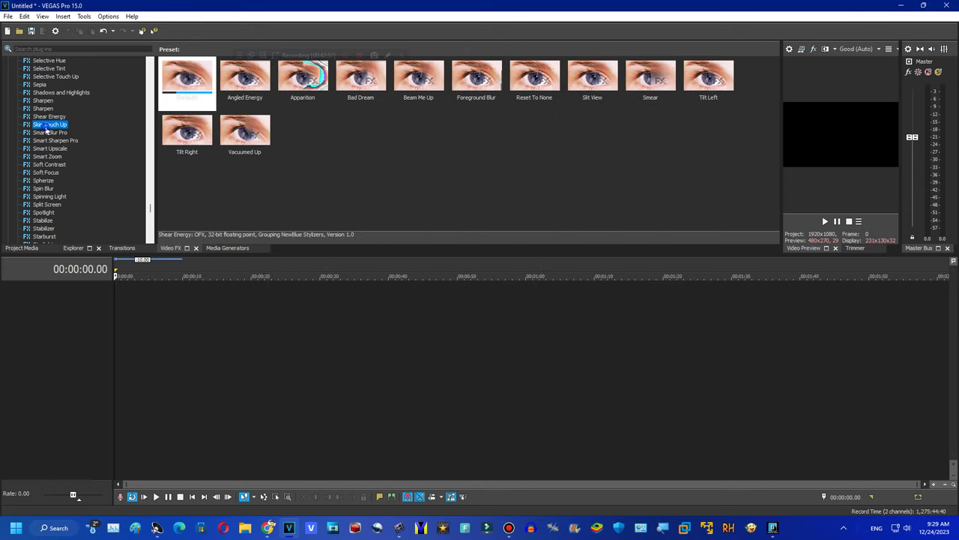
click(47, 140)
click(47, 149)
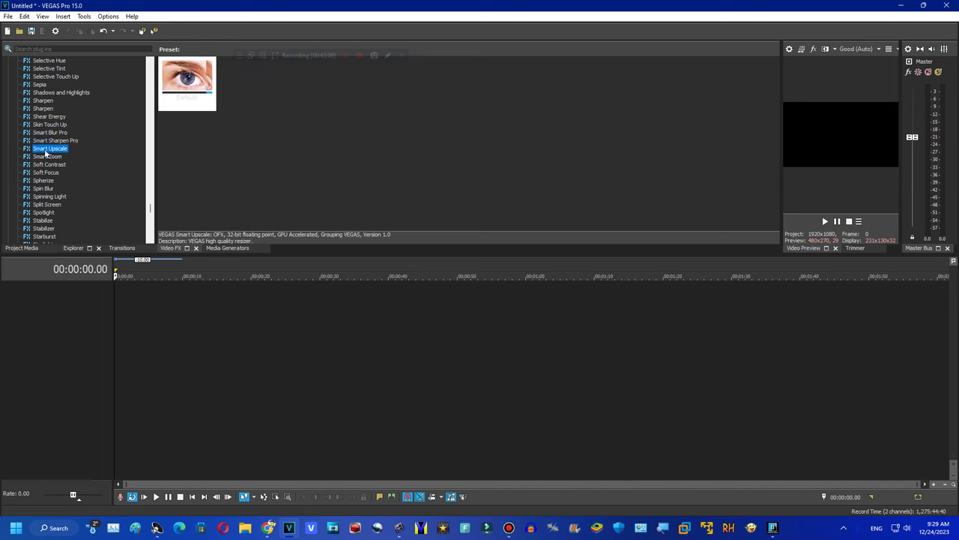
click(47, 157)
click(46, 165)
click(45, 173)
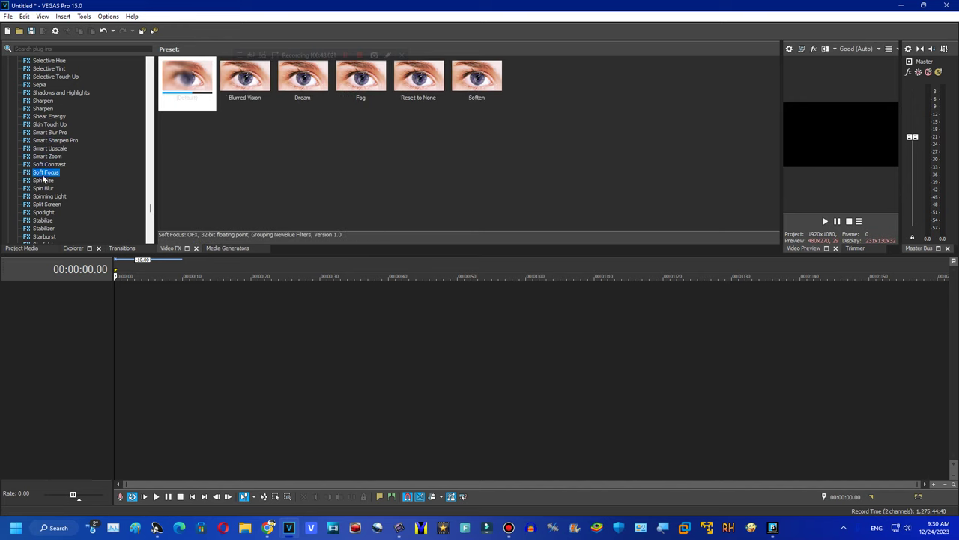
Apply the (デフォルト) preset of VEGAS Spherize to the video output.
click(43, 180)
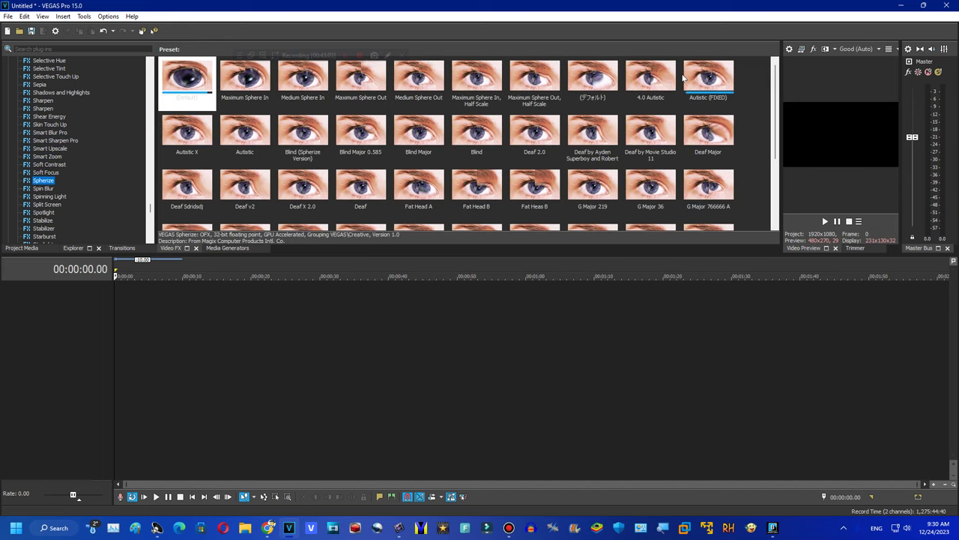
drag(612, 89, 836, 140)
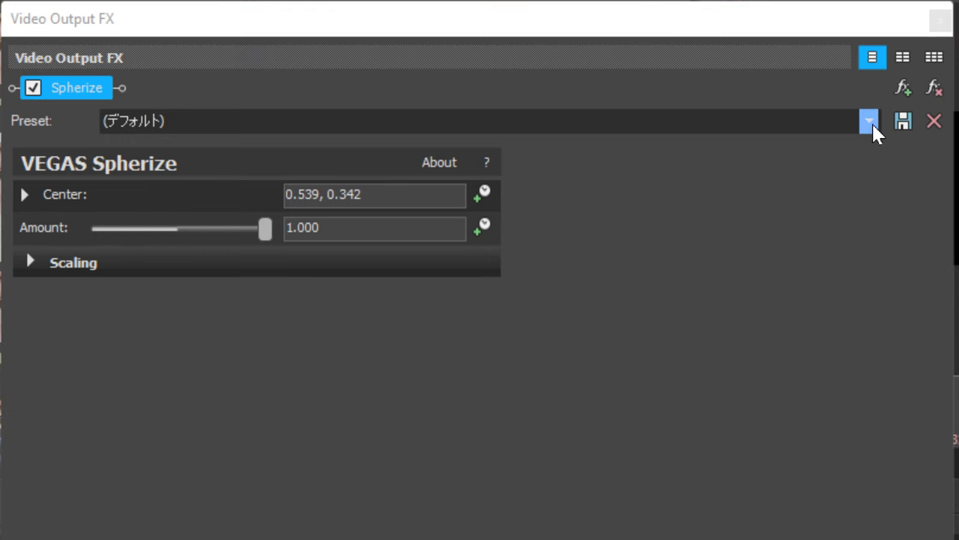
click(870, 122)
key(Print)
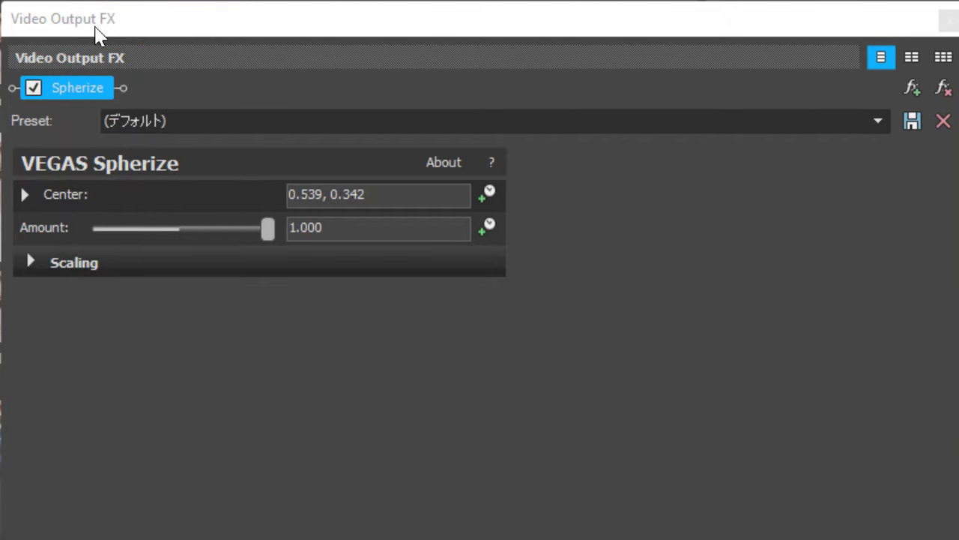
Review the center and amount of the Spherize presets from 4.0 Autistic to Deaf 2.0, and return to (デフォルト).
click(871, 121)
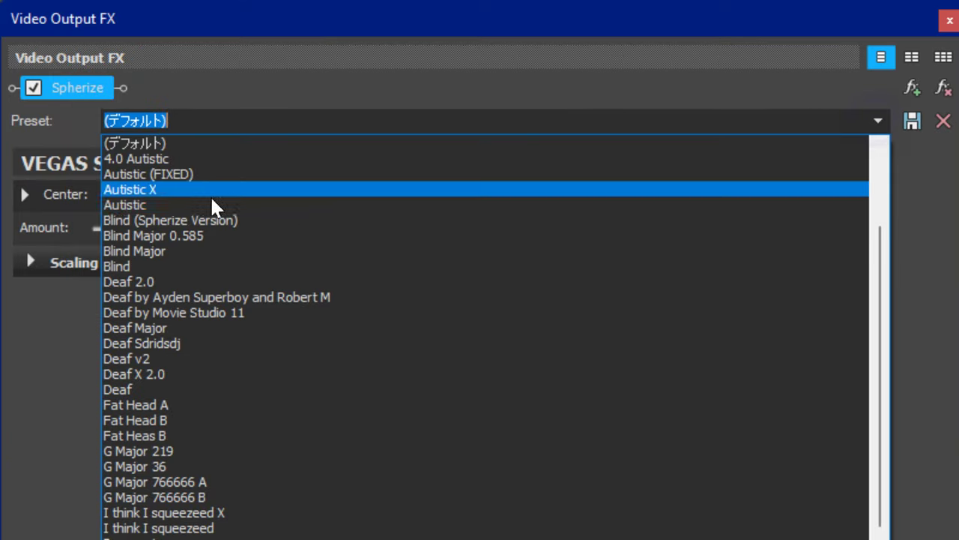
click(207, 156)
key(Down)
key(Down)
key(Down)
key(Down)
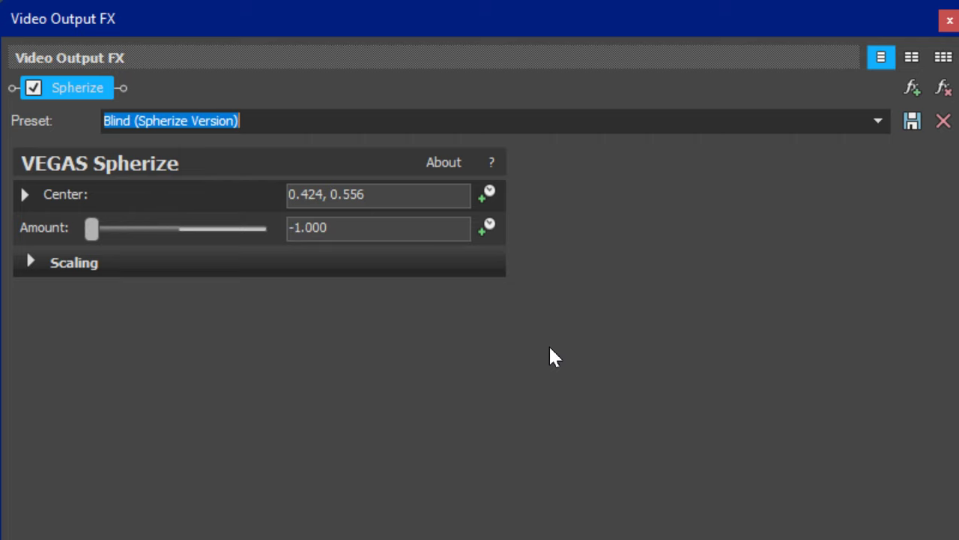
key(Down)
key(Down)
key(Down)
key(Down)
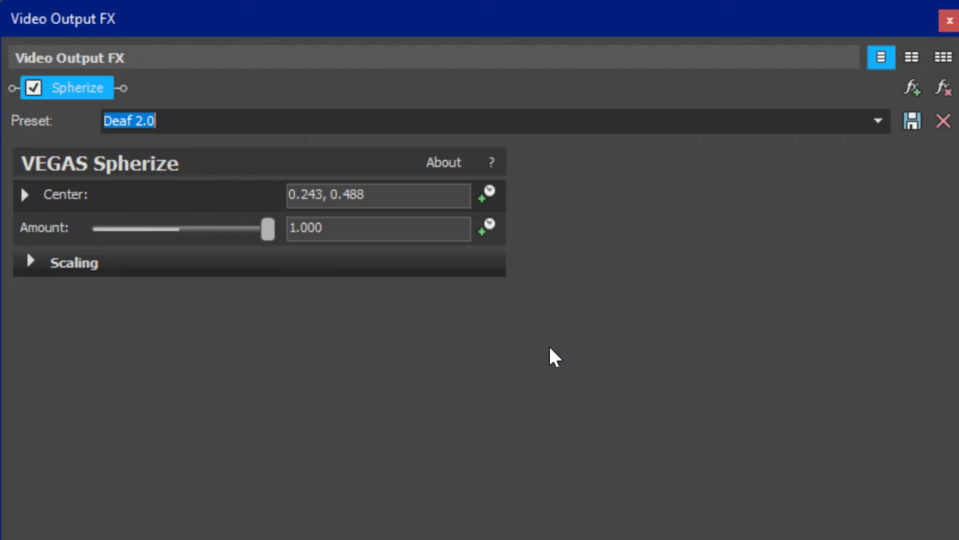
key(Up)
key(Up)
key(Up)
key(Up)
key(Up)
key(Up)
key(Up)
key(Up)
key(Up)
key(Up)
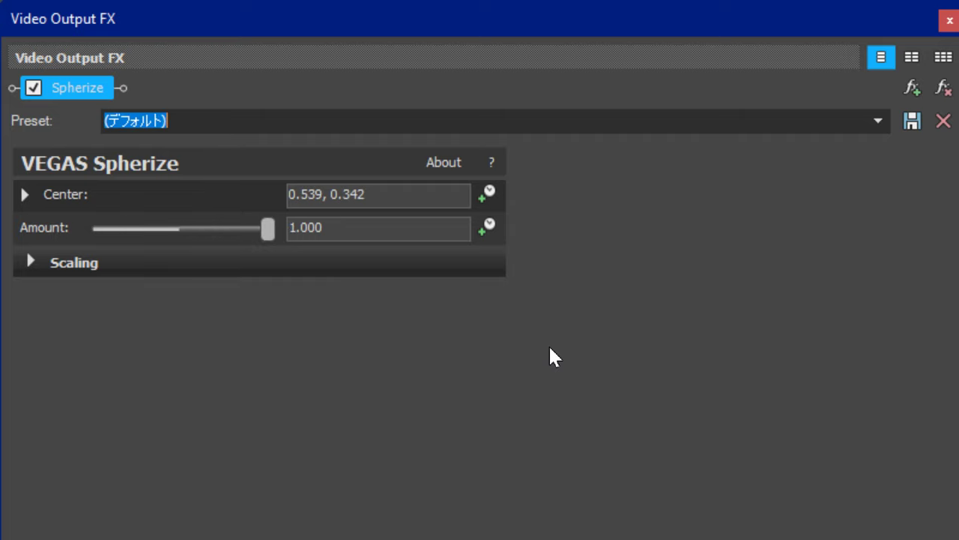
Expand the Scaling settings, review the Spherize presets from 4.0 Autistic through X is Pregnant, and remove the effect.
click(28, 258)
key(Down)
key(Down)
key(Down)
key(Down)
key(Down)
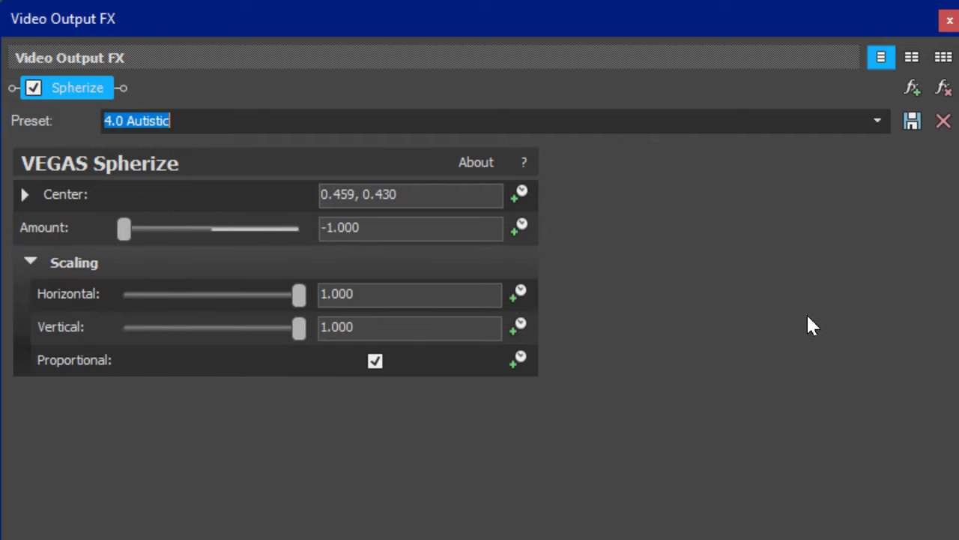
key(Down)
key(Down)
key(Down)
key(Down)
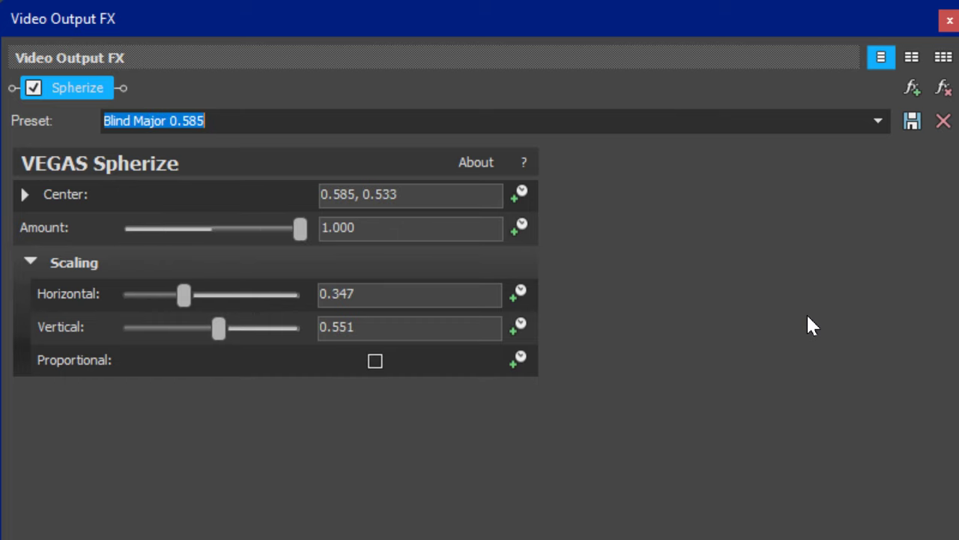
key(Down)
key(Down)
key(Down)
key(Down)
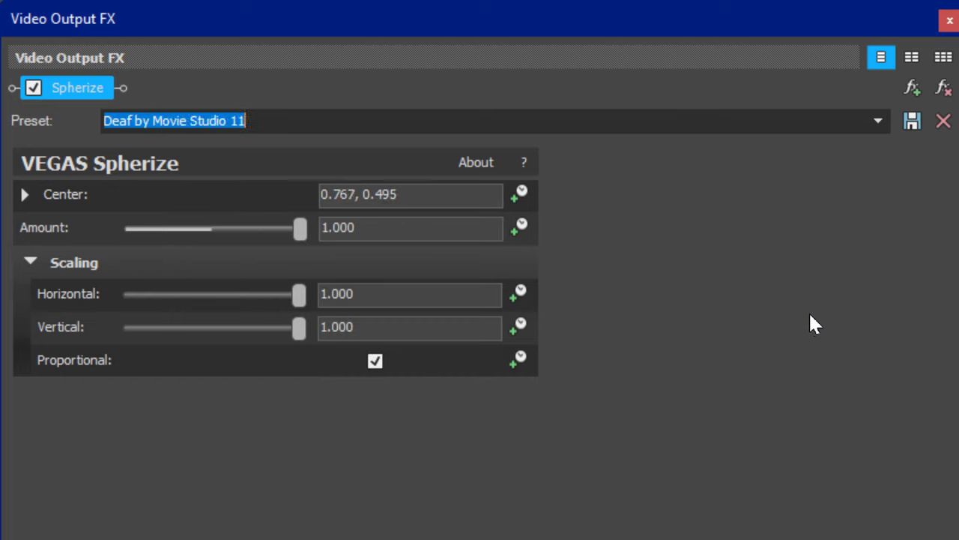
key(Down)
key(Down)
key(Down)
key(Down)
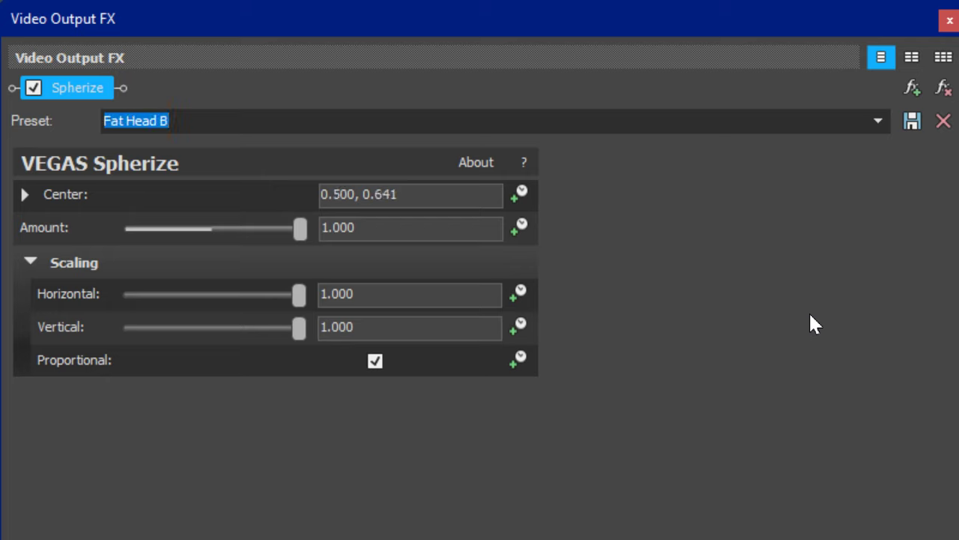
key(Down)
key(Down)
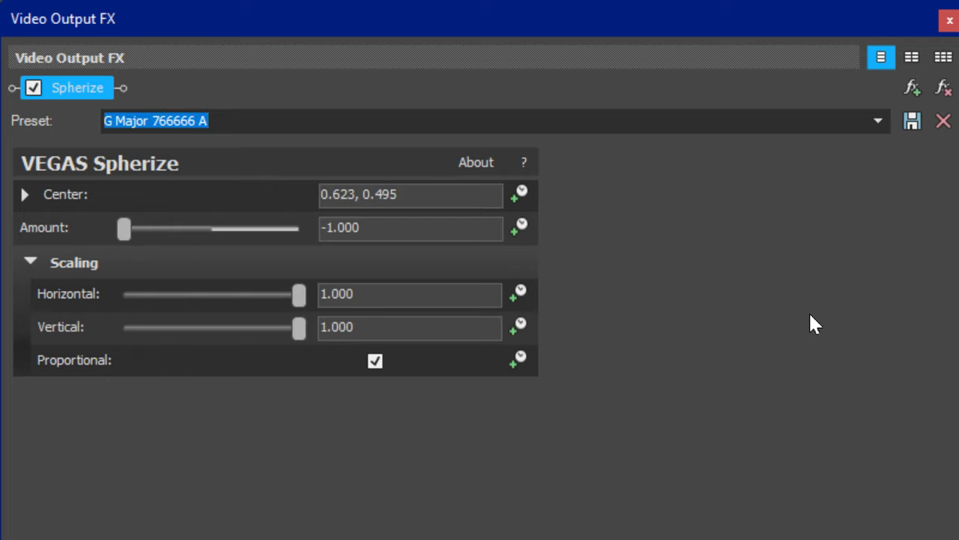
key(Down)
key(Down)
key(Down)
key(Down)
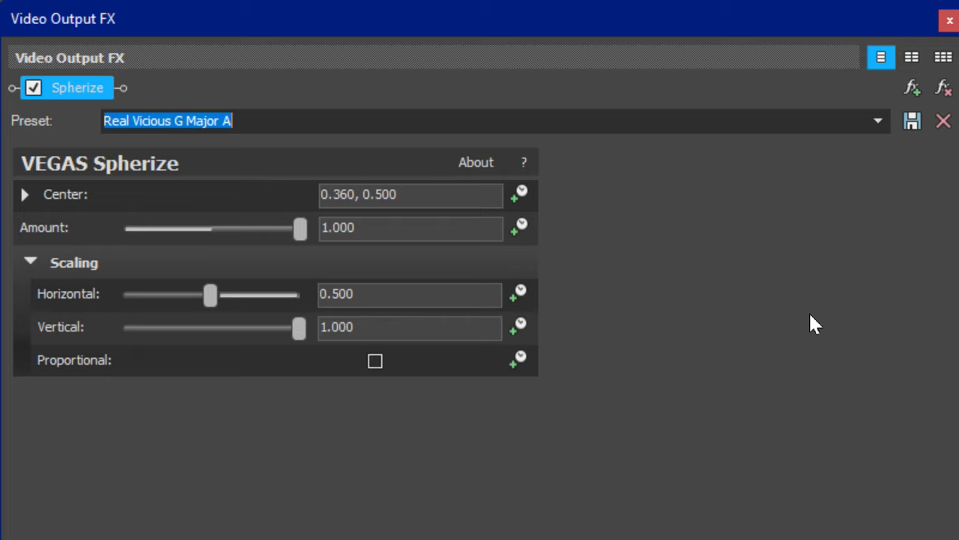
key(Down)
key(Down)
key(Down)
key(Down)
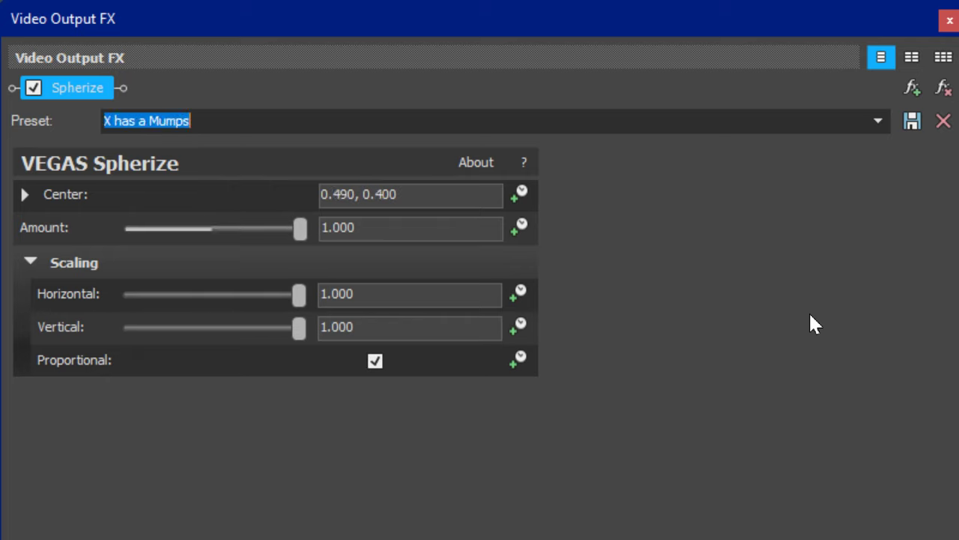
key(Down)
key(Down)
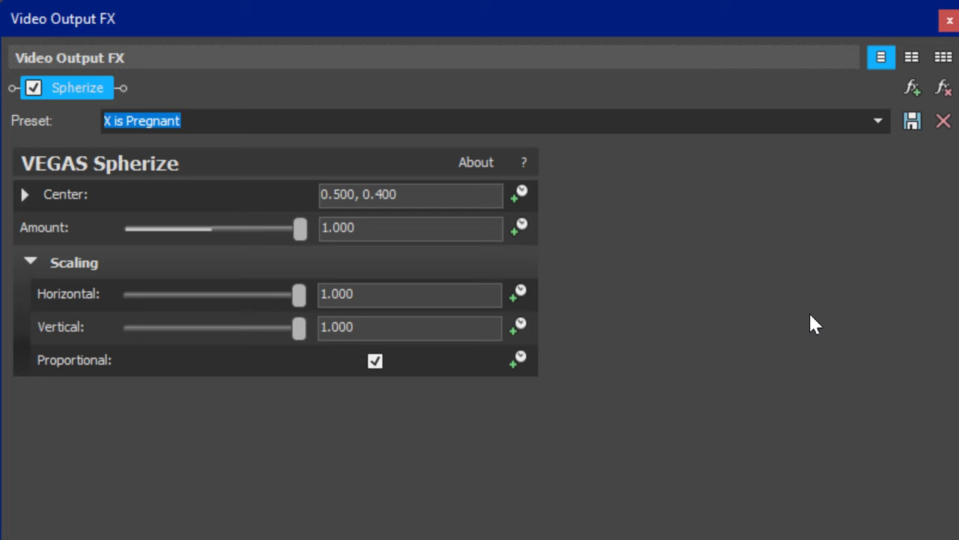
click(876, 122)
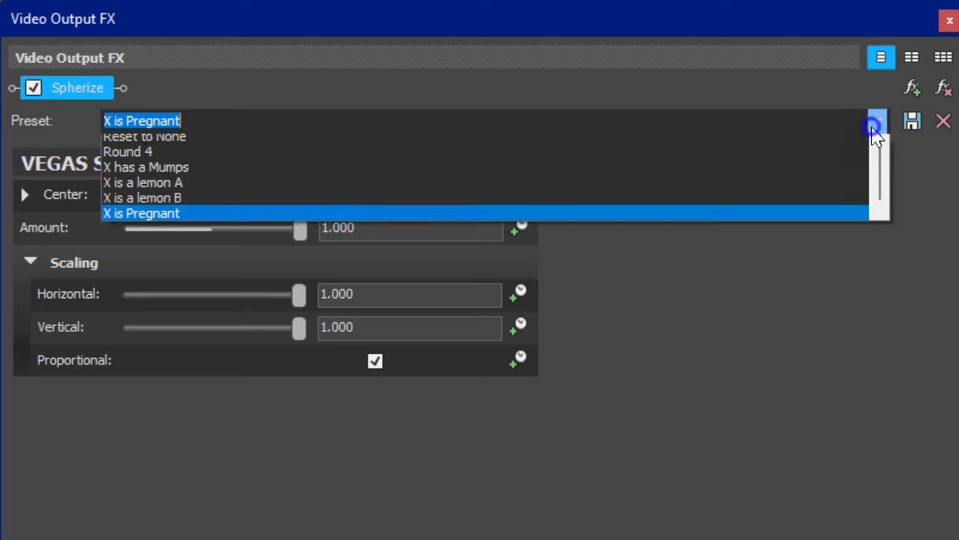
click(876, 123)
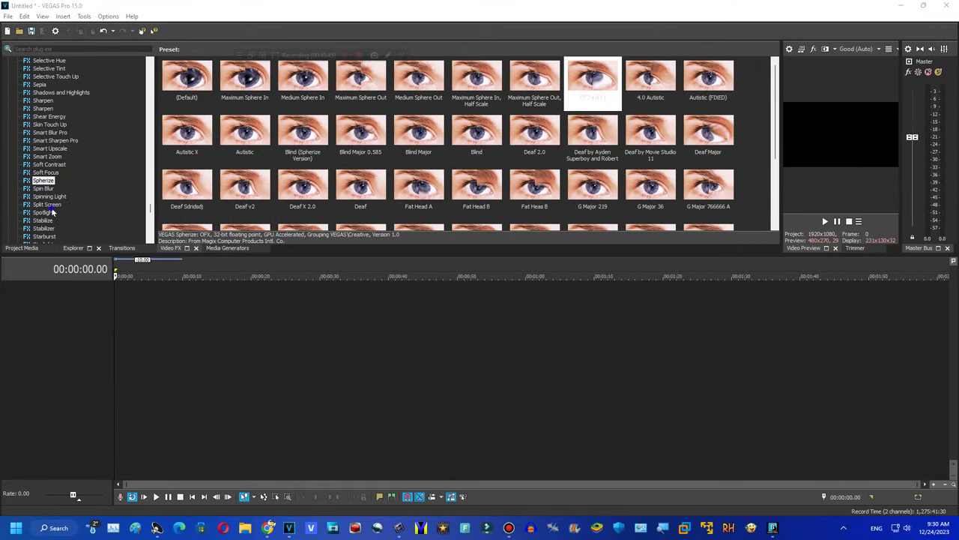
Examine the presets of the Spotlight, Stabilize and Stabilizer effects.
click(51, 213)
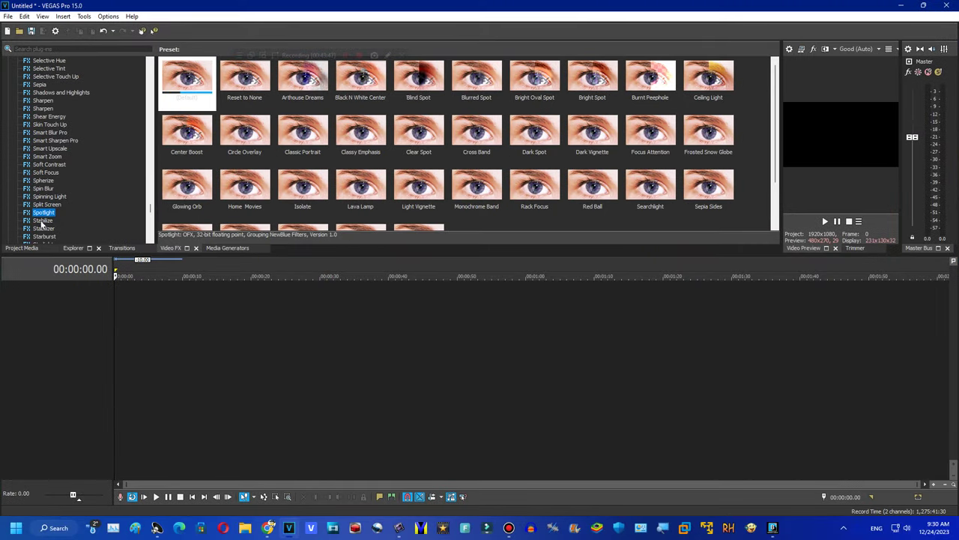
click(43, 221)
click(44, 228)
Apply the Shinyup v4 preset of VEGAS Starburst to the video output, switch it to Ultraviolet Nebulight to review both, and remove the effect.
click(44, 236)
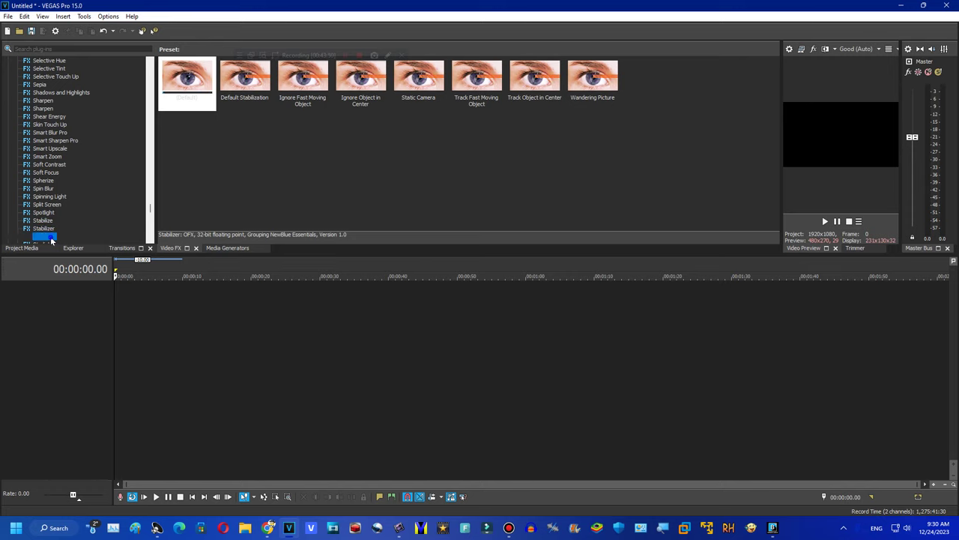
click(303, 79)
drag(361, 78, 839, 135)
click(600, 114)
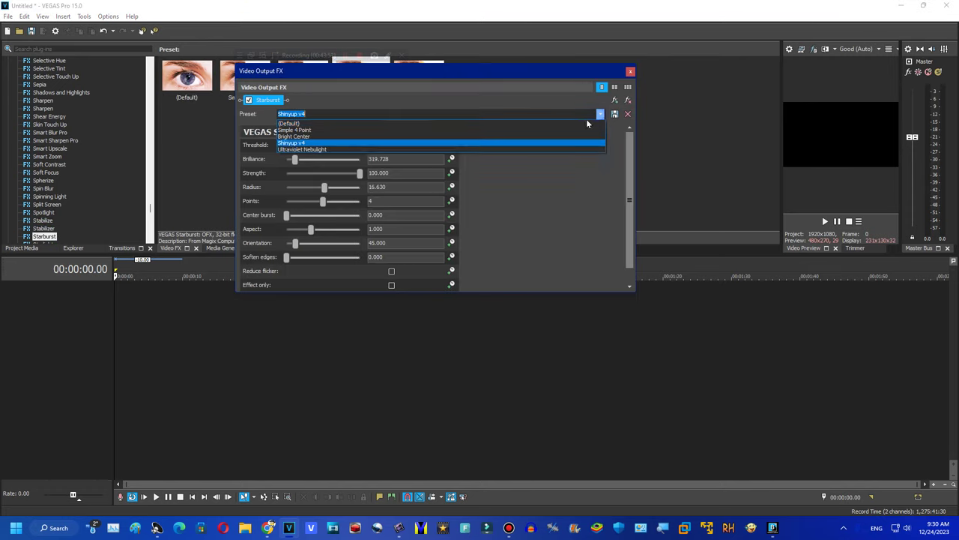
key(Down)
key(Return)
click(628, 102)
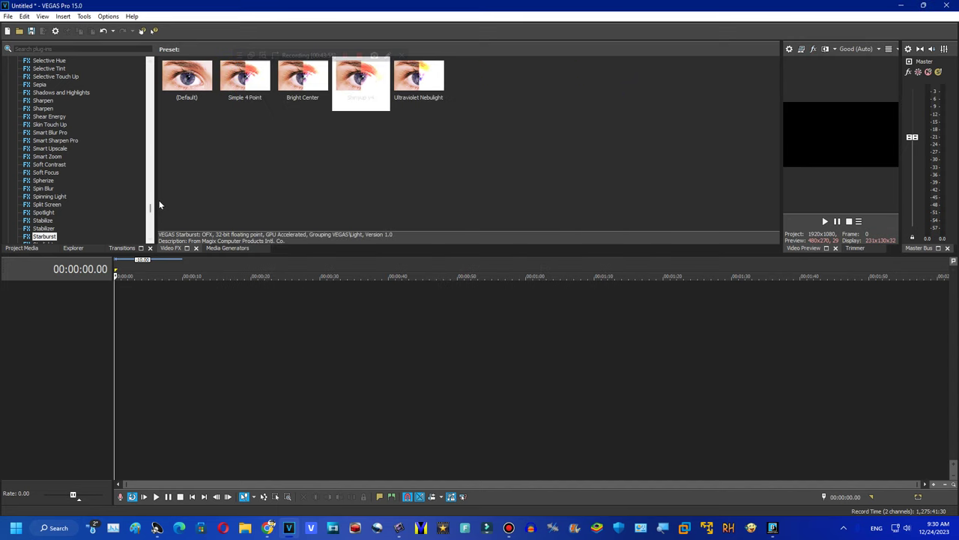
Examine the presets of the Starlight, Stereoscopic 3D Adjust and Swirl effects.
scroll(82, 150, down, 7)
click(45, 68)
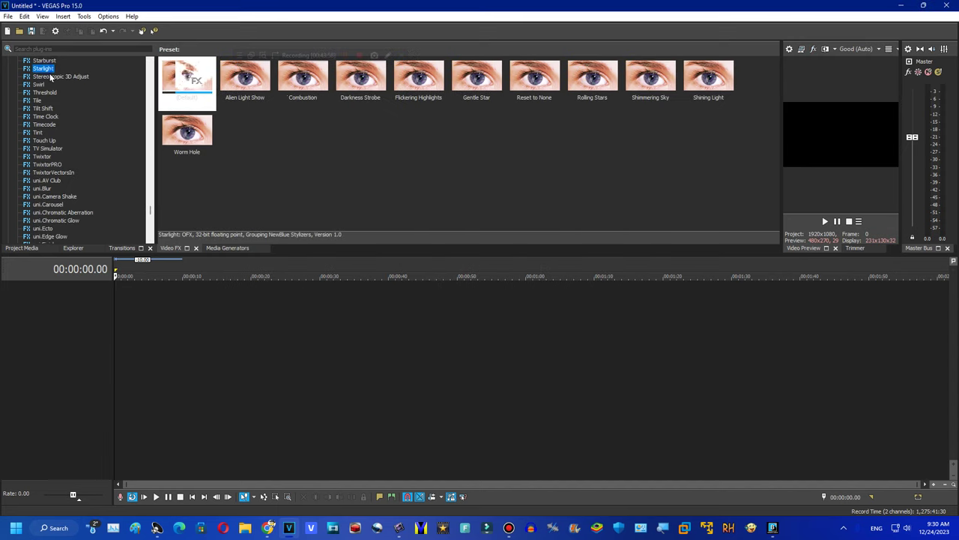
click(50, 77)
click(40, 84)
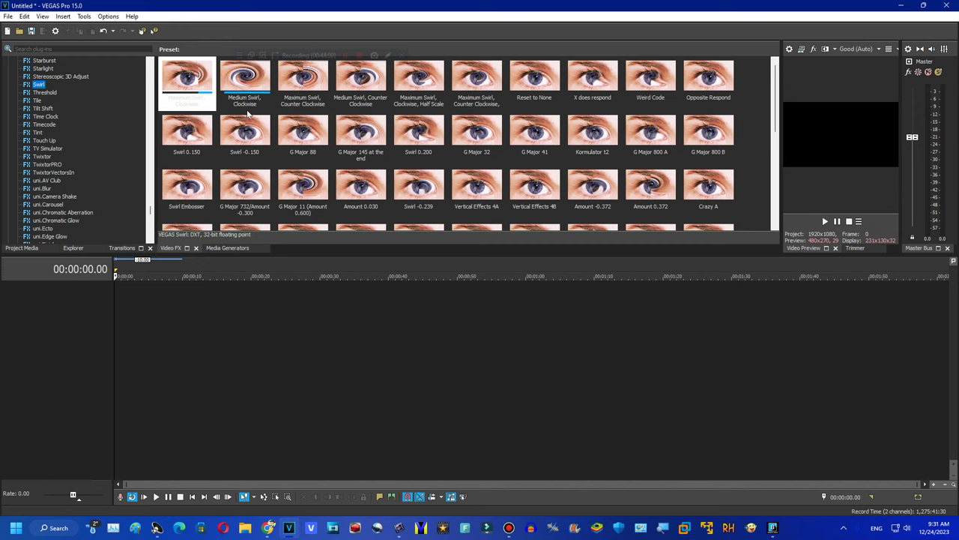
Apply the X does respond preset of VEGAS Swirl to the video output and review the Swirl presets through G Major 41/Amount -0.050.
click(596, 81)
double_click(599, 81)
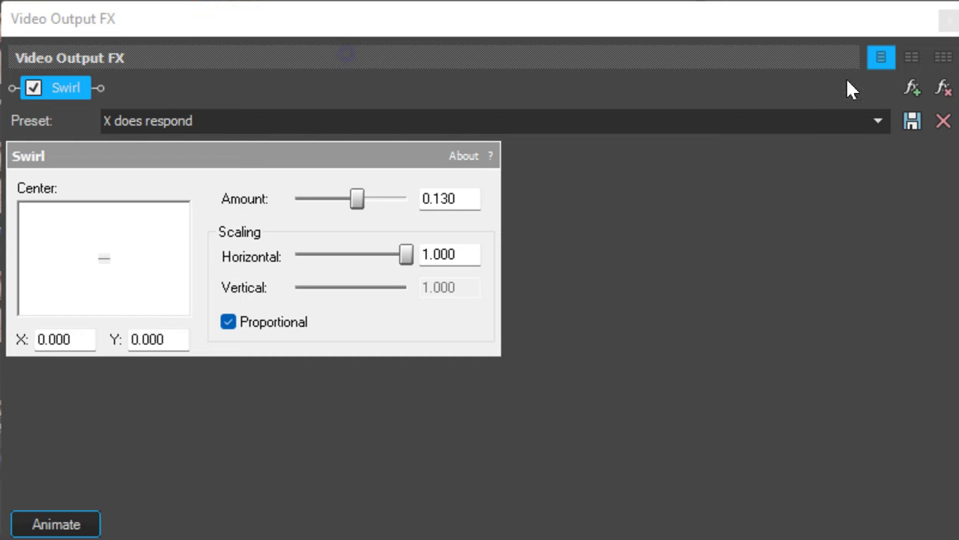
click(592, 113)
click(601, 114)
click(601, 115)
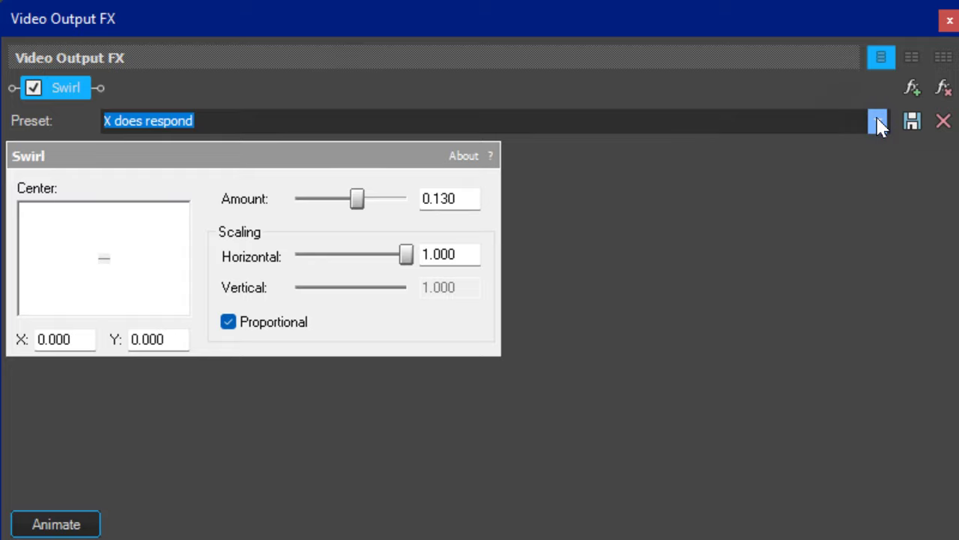
scroll(879, 122, up, 4)
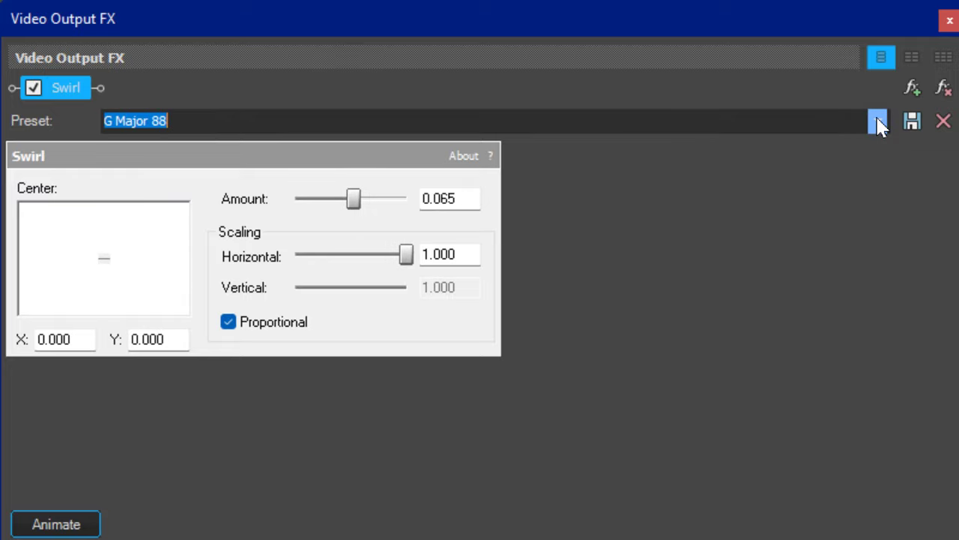
scroll(879, 122, up, 4)
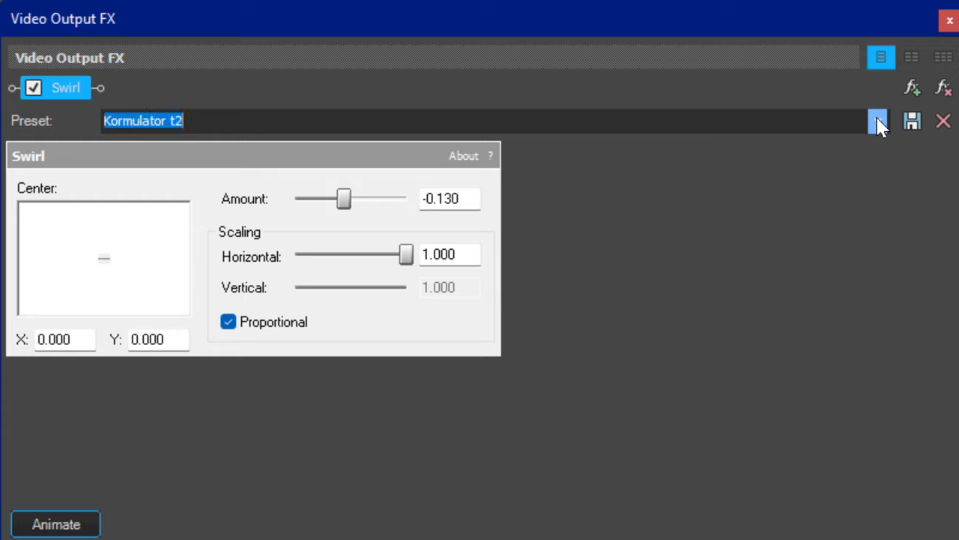
scroll(878, 122, up, 4)
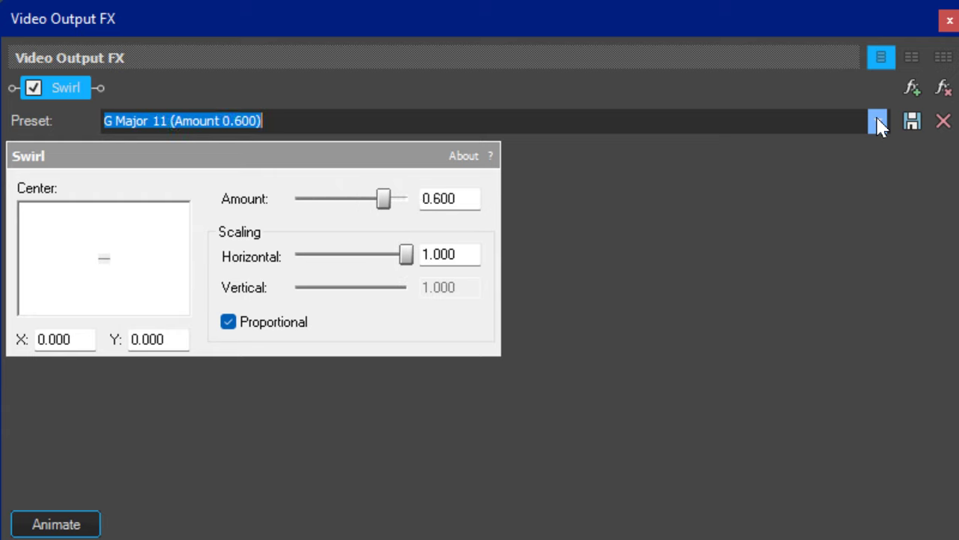
scroll(879, 122, up, 4)
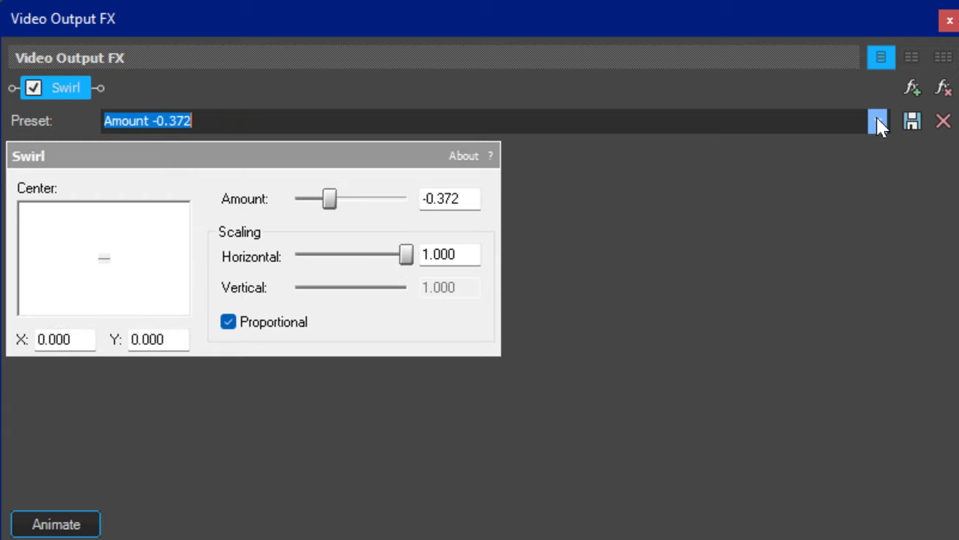
scroll(879, 123, up, 3)
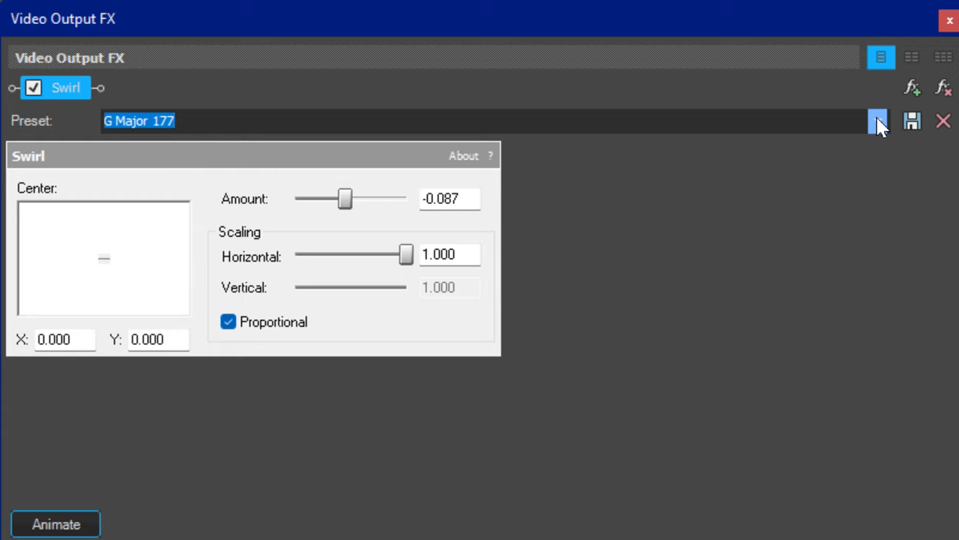
scroll(878, 122, up, 4)
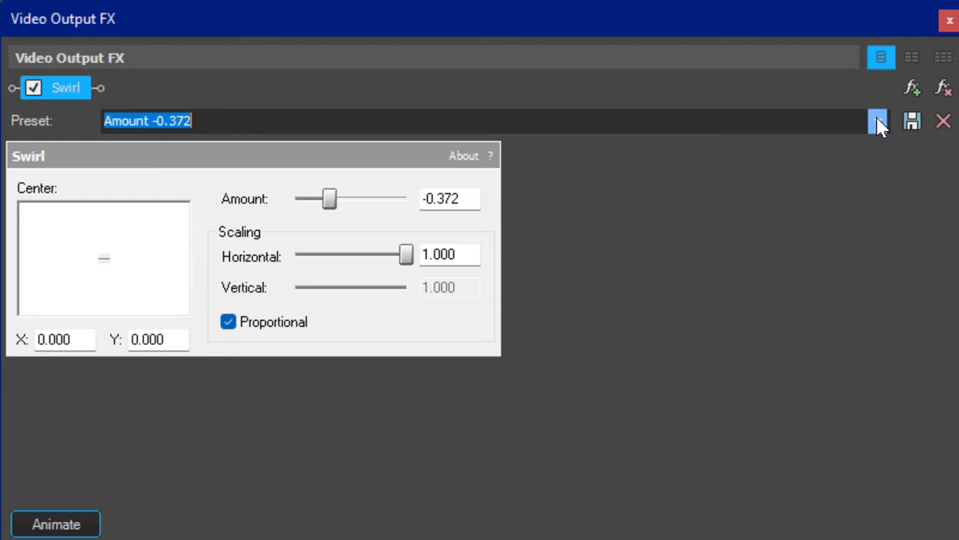
scroll(878, 122, up, 4)
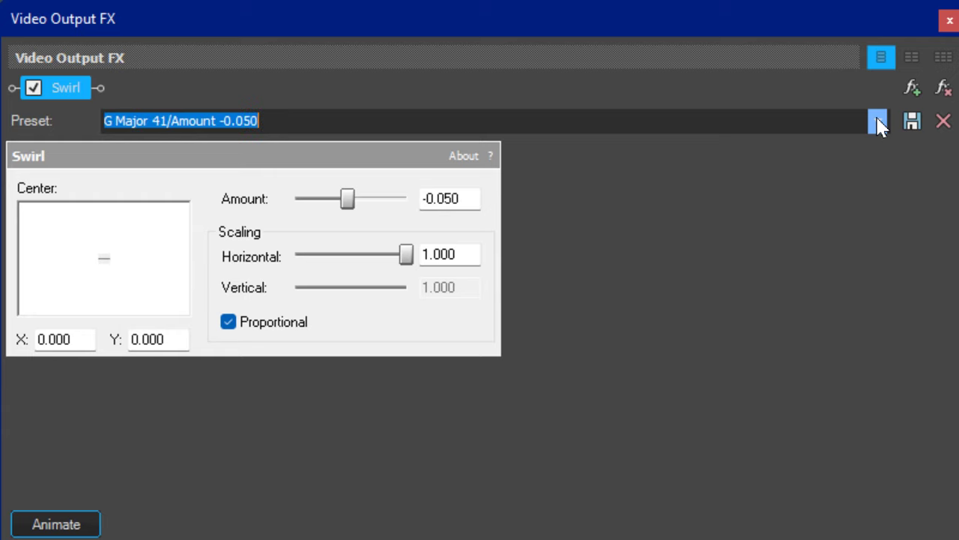
Review the center, amount and scaling of the Swirl presets from Caesium through Audioup v9, and remove the effect.
scroll(879, 123, up, 1)
scroll(879, 122, up, 2)
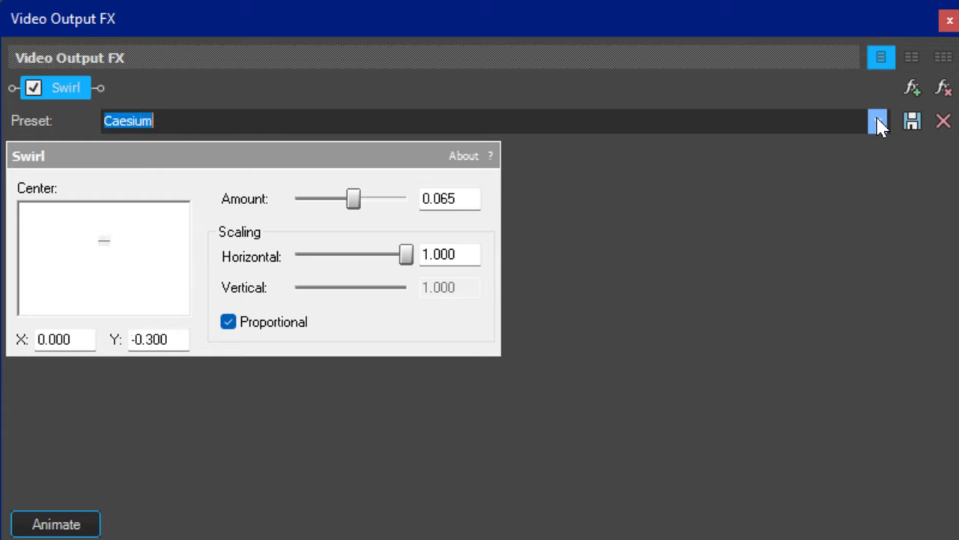
scroll(878, 122, up, 4)
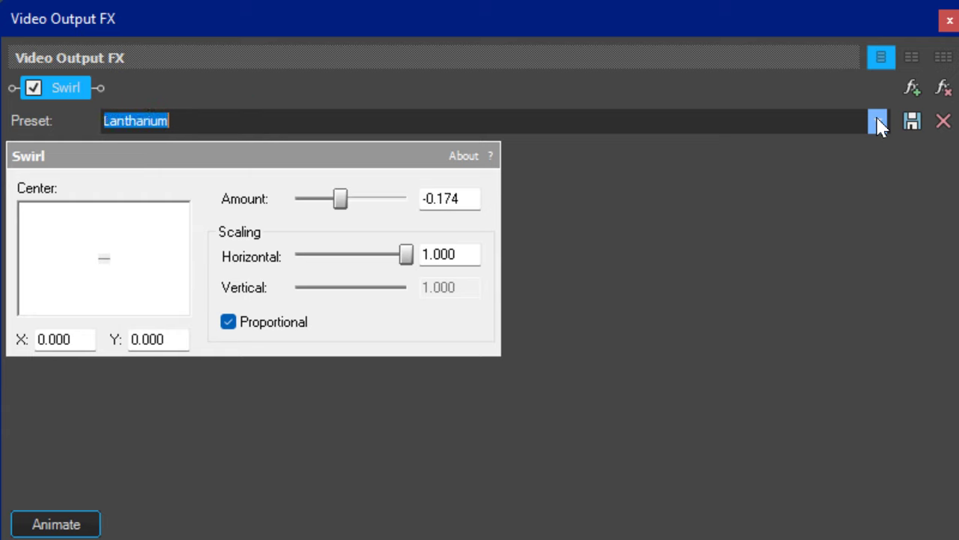
scroll(878, 122, up, 4)
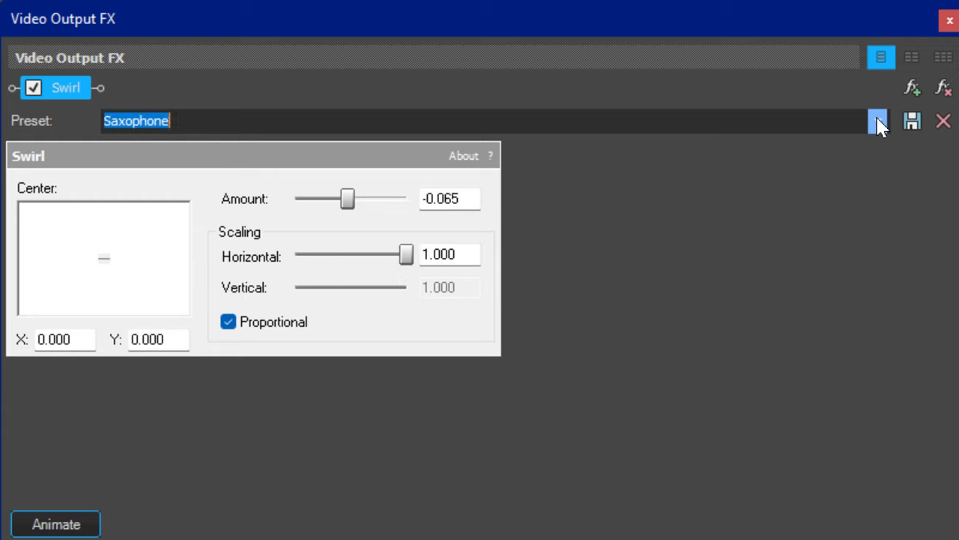
scroll(878, 122, up, 4)
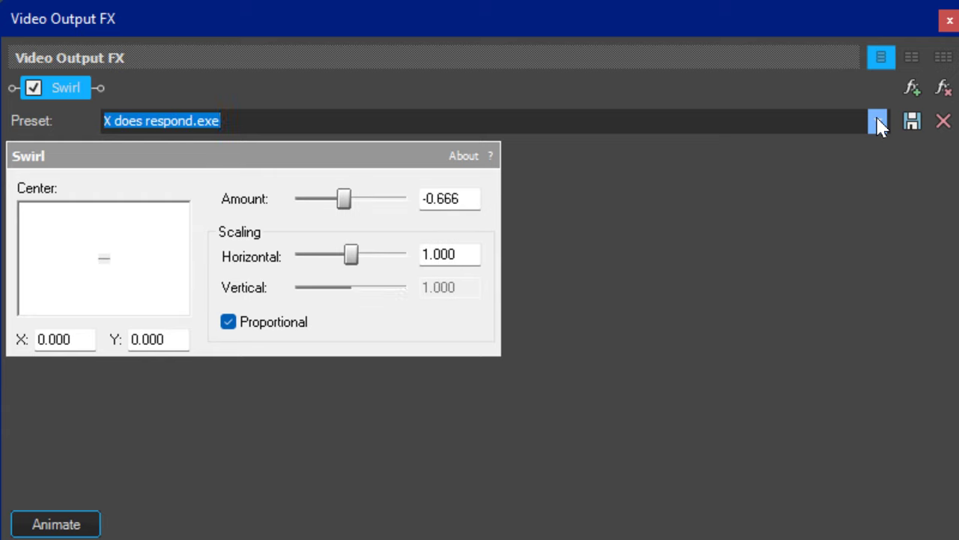
scroll(878, 122, up, 4)
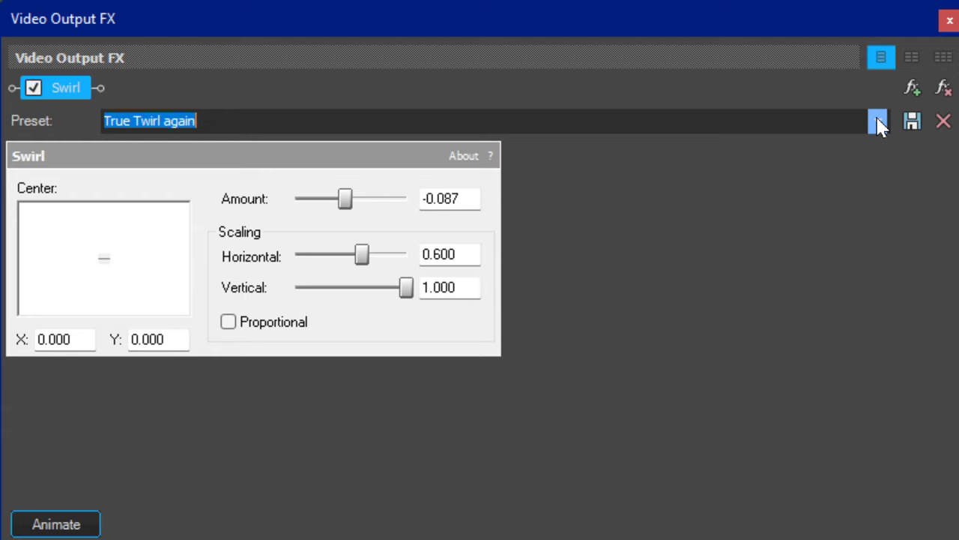
scroll(879, 123, up, 4)
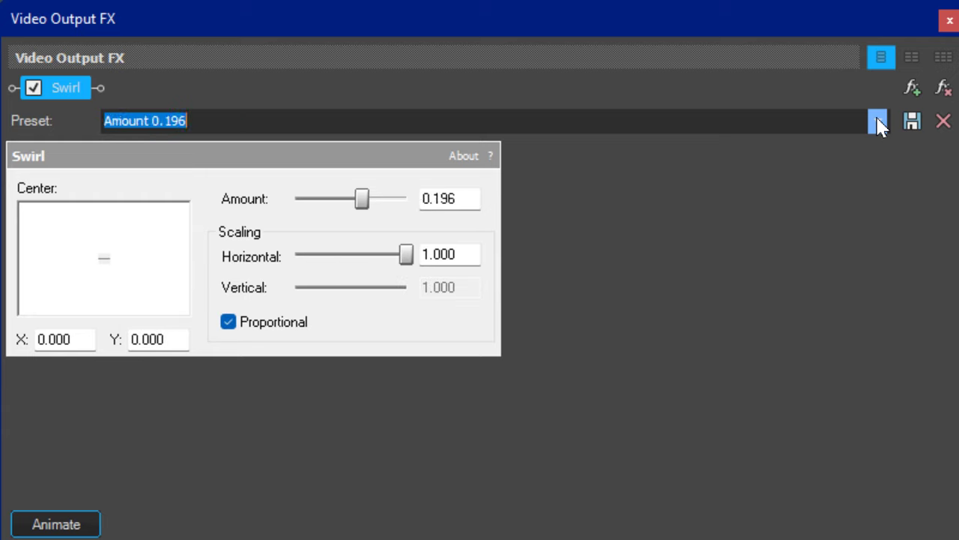
scroll(878, 122, up, 4)
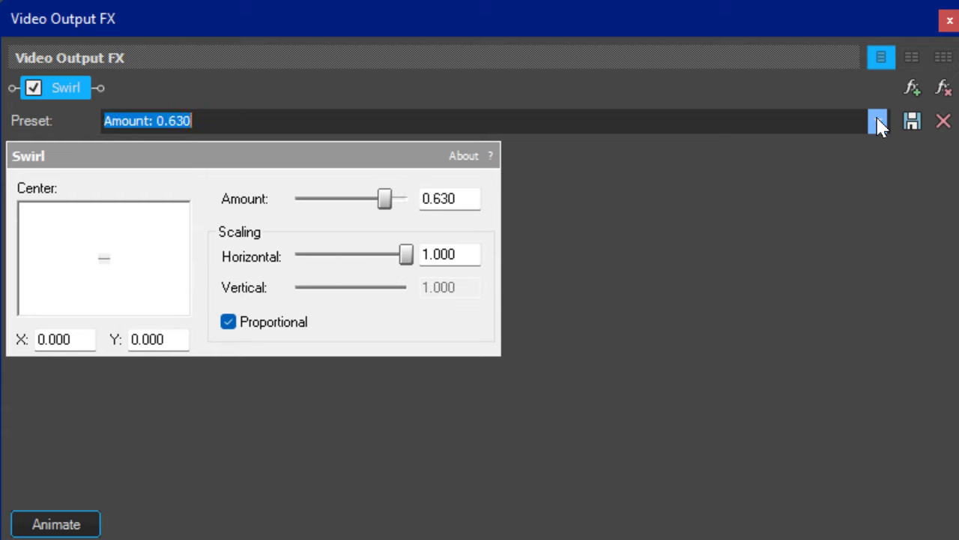
scroll(878, 122, up, 3)
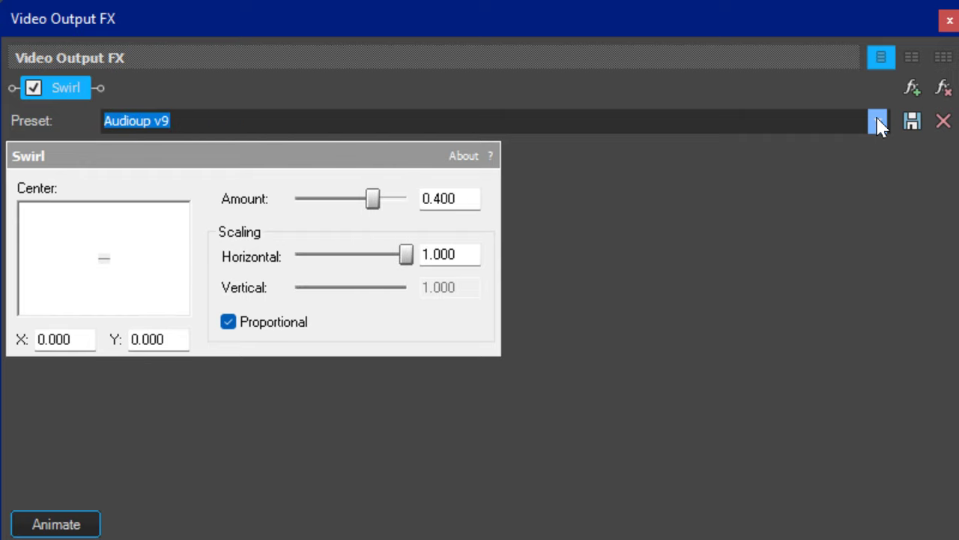
click(878, 122)
click(916, 231)
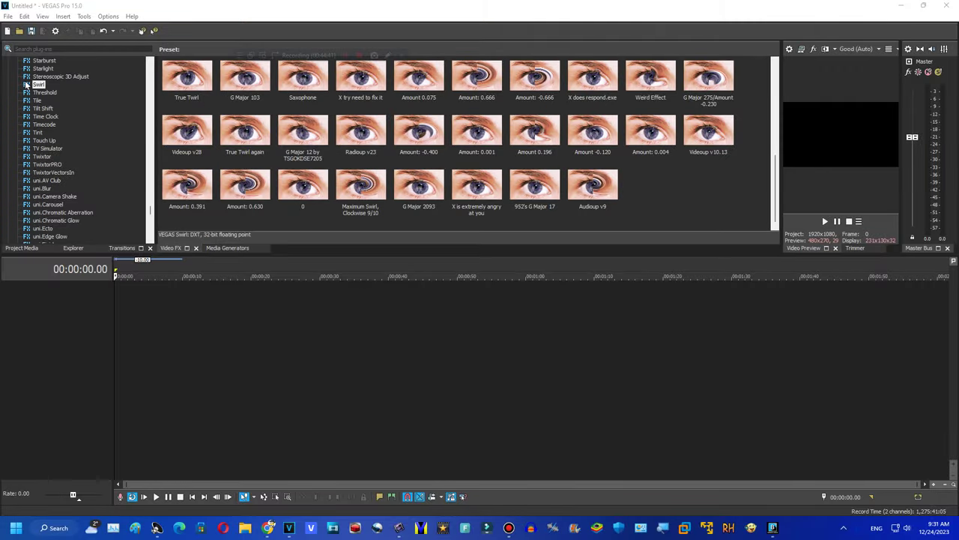
Apply a VEGAS Threshold preset to the video output, review the Threshold presets through 45 %, and remove the effect.
click(44, 92)
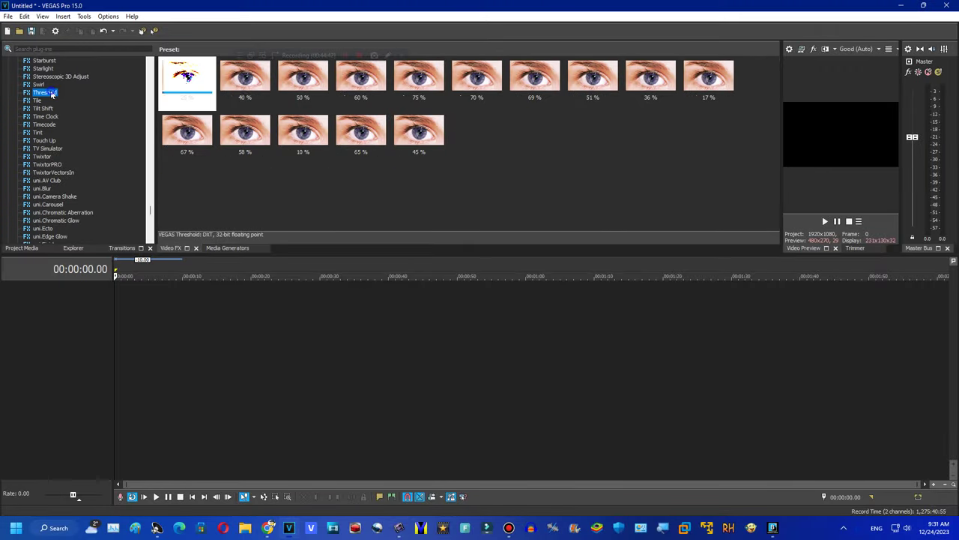
drag(549, 80, 843, 155)
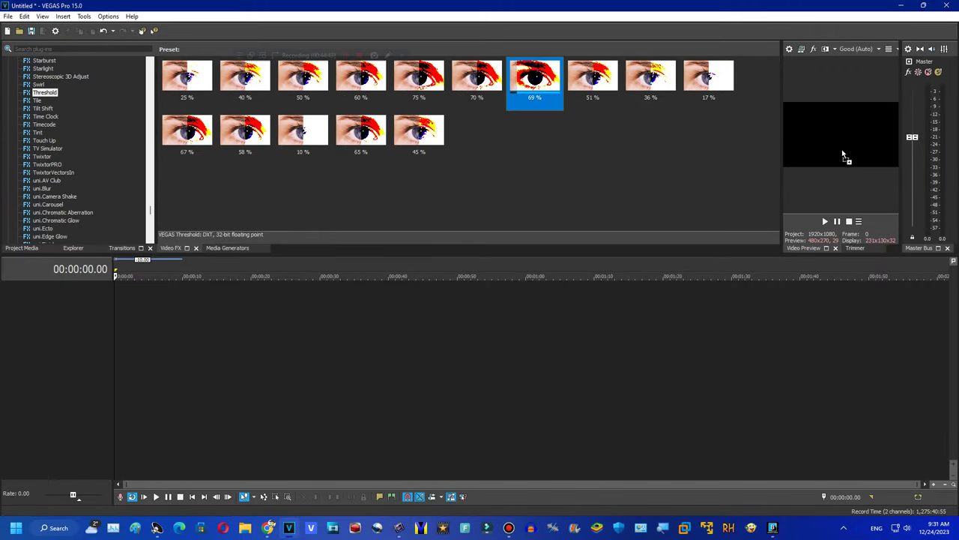
drag(534, 89, 862, 139)
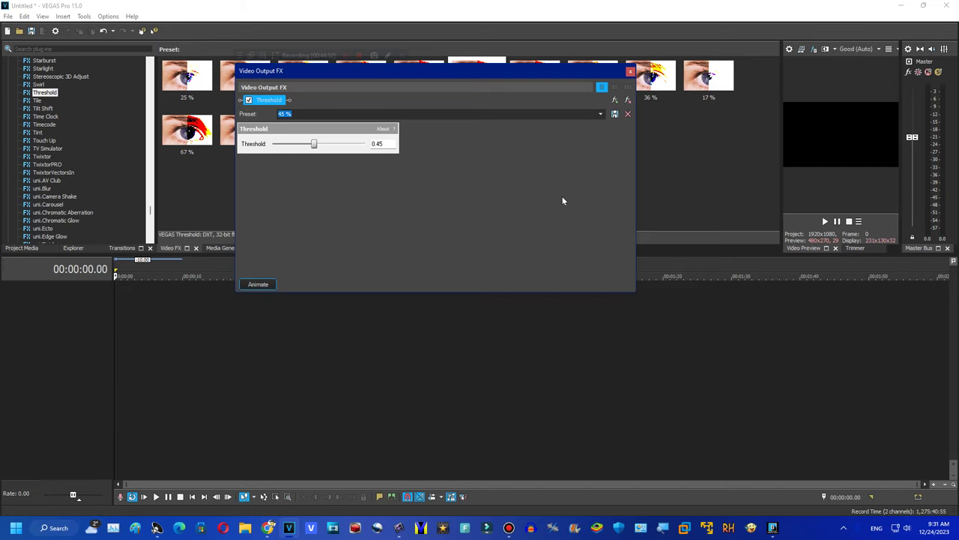
click(630, 71)
Examine the presets of the Tile, Tilt Shift, Time Clock and Timecode effects.
click(37, 100)
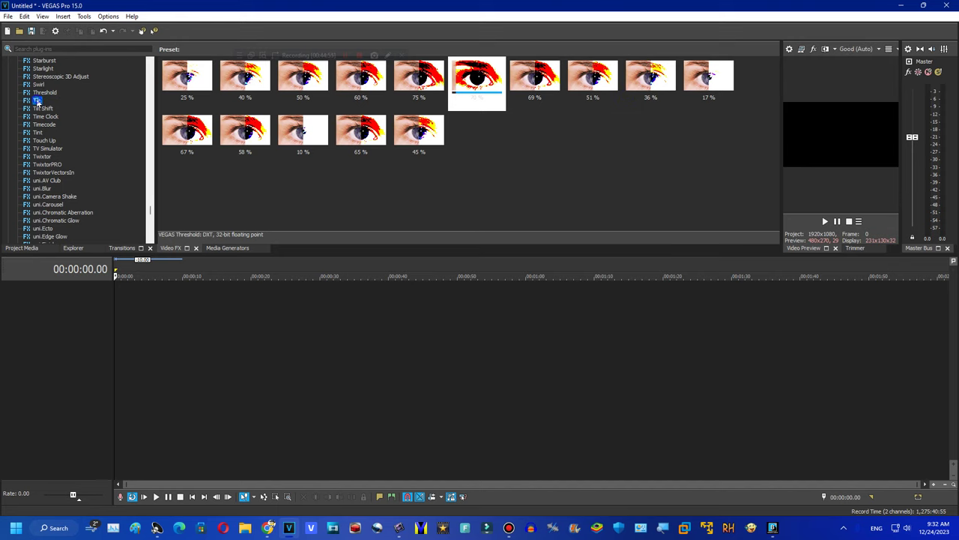
click(43, 109)
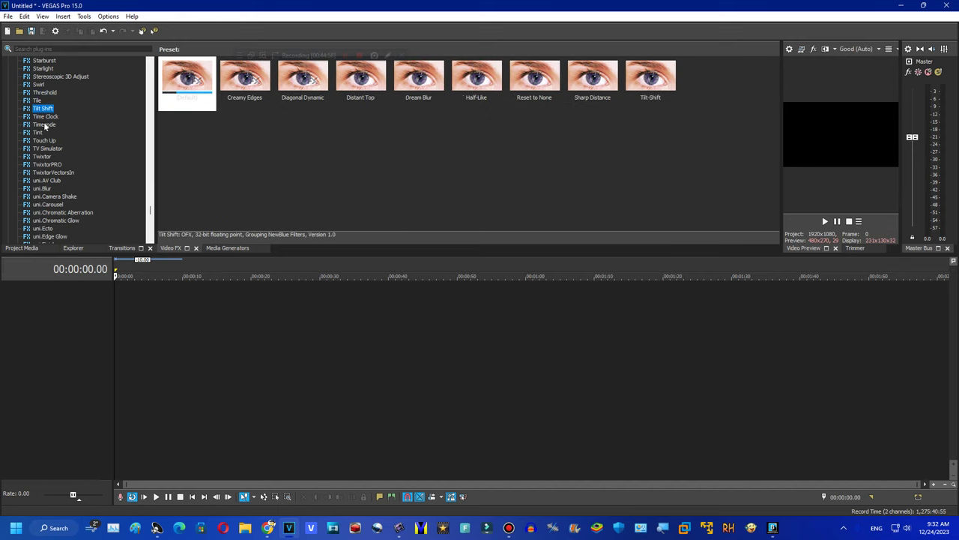
click(45, 117)
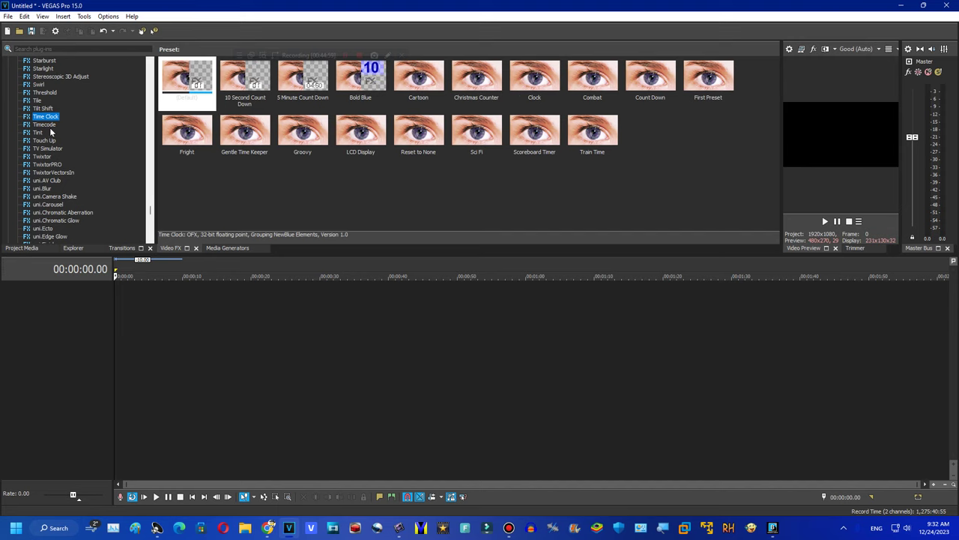
click(47, 126)
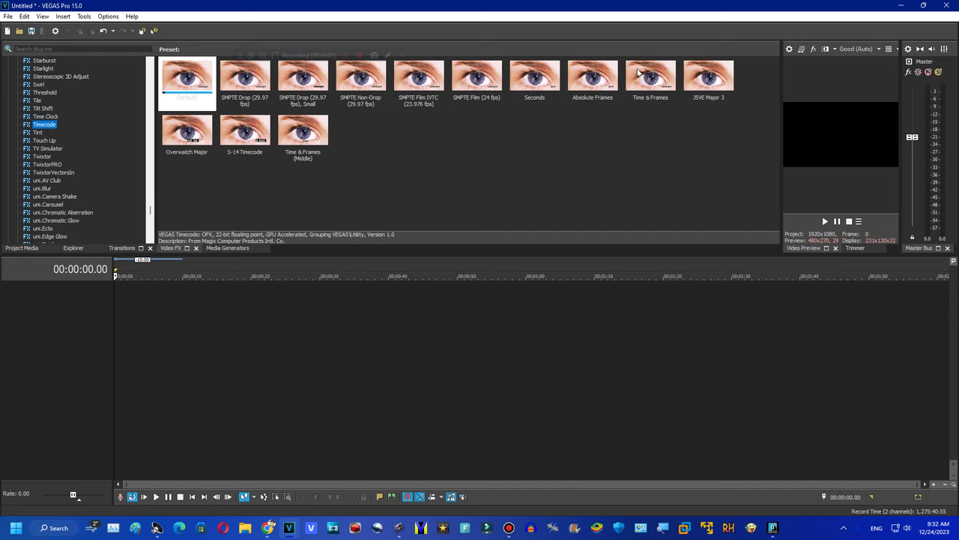
Apply the JSVE Major 3 preset of VEGAS Timecode to the video output, review the presets through S-14 Timecode, and remove the effect.
drag(708, 79, 840, 124)
click(600, 114)
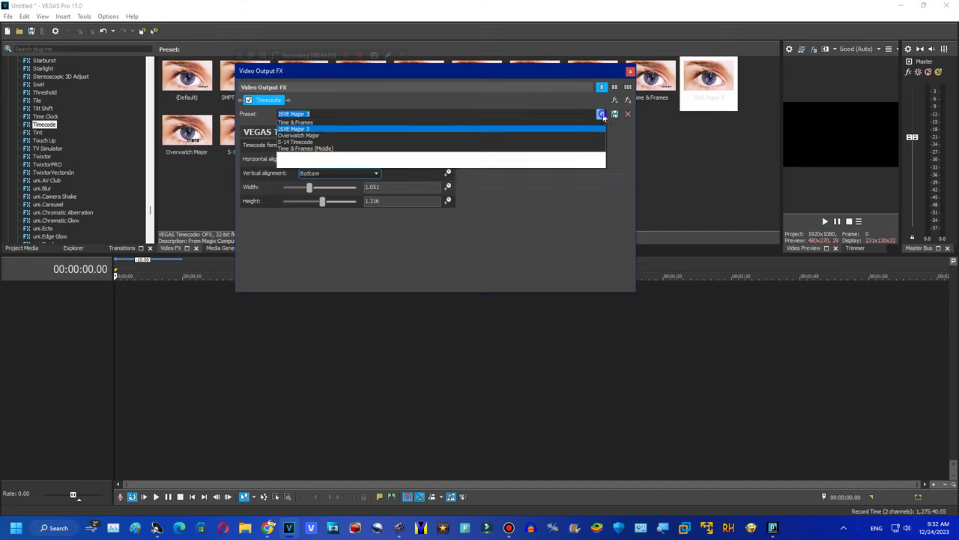
click(362, 168)
key(Down)
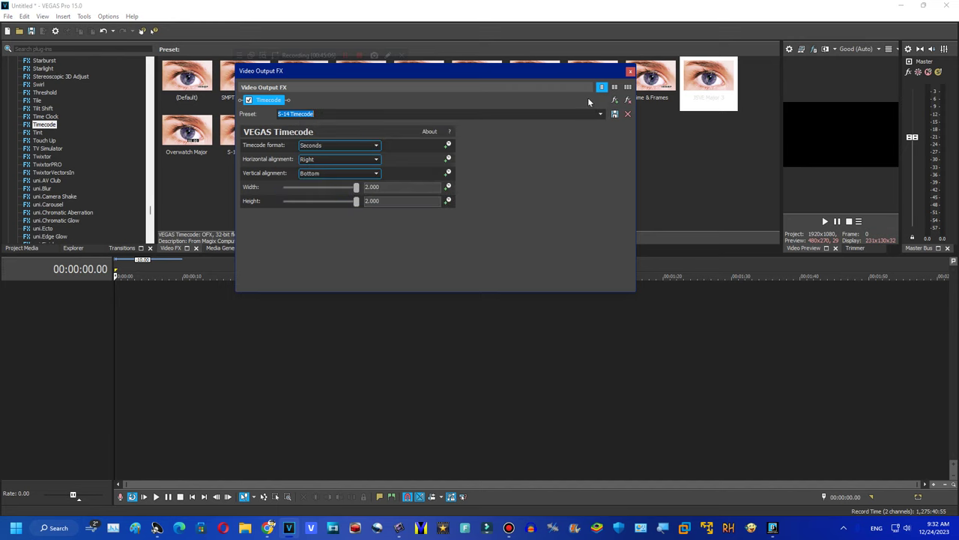
click(626, 102)
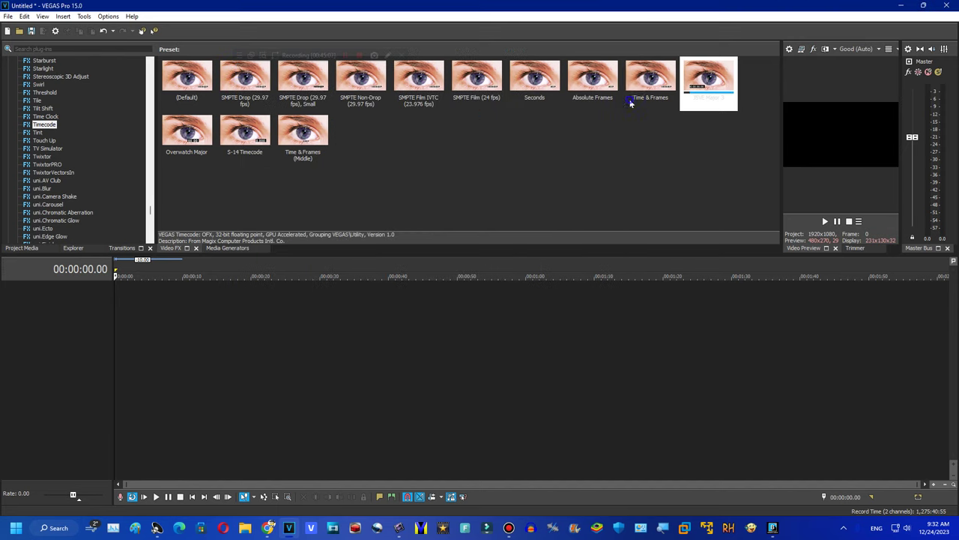
Examine the presets of the Tint, Touch Up and TV Simulator effects.
click(37, 133)
click(46, 148)
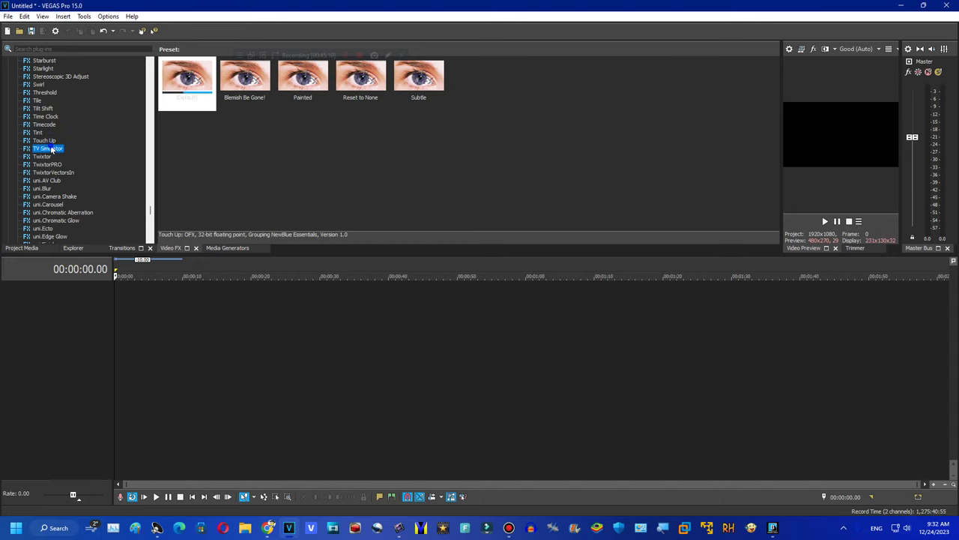
scroll(360, 89, down, 15)
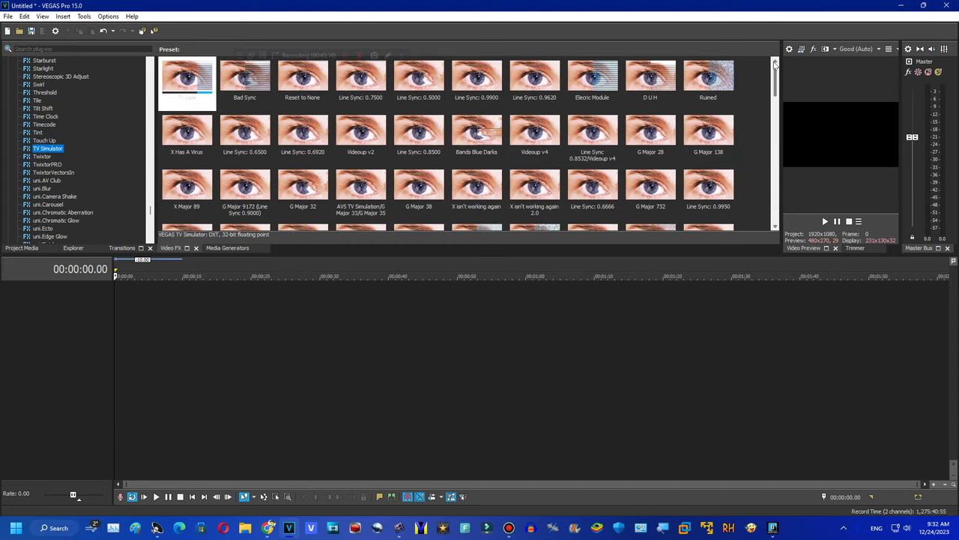
Apply the Line Sync: 0.7500 preset of TV Simulator to the video output and switch to the Line Sync: 0.5000 preset.
drag(851, 155, 850, 155)
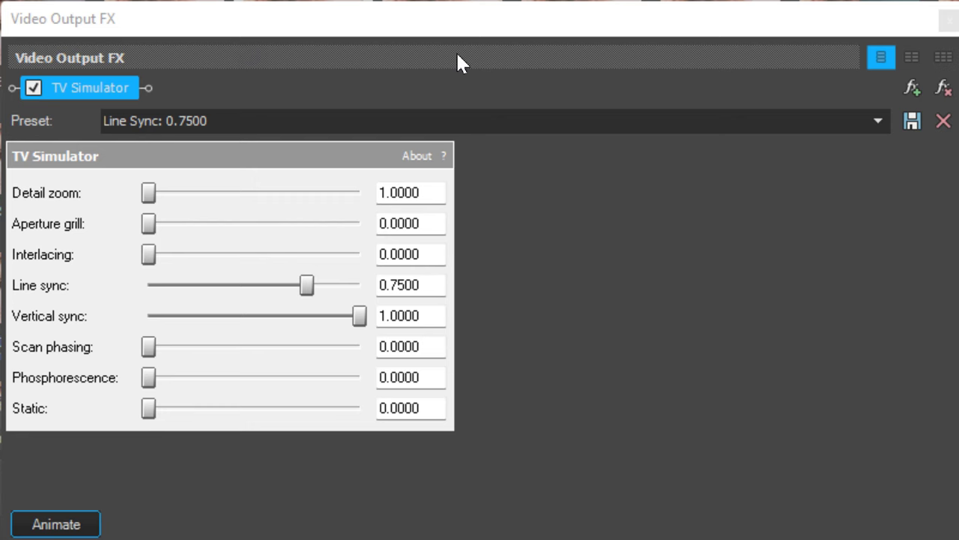
drag(149, 195, 109, 196)
click(873, 120)
click(869, 257)
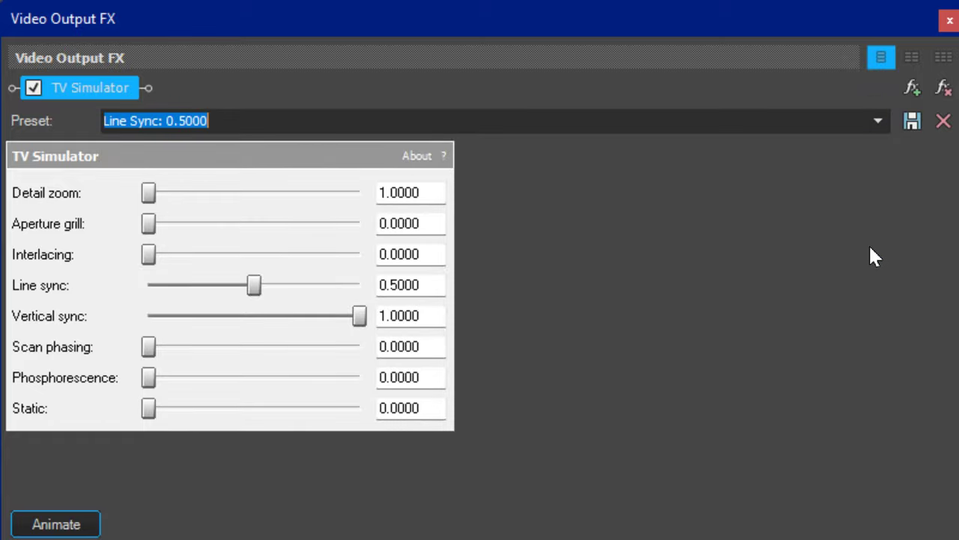
Examine the settings of the TV Simulator presets one by one, from those after Line Sync: 0.5000 to just past Movieup v2.
key(Down)
key(Down)
key(Down)
key(Down)
key(Down)
key(Down)
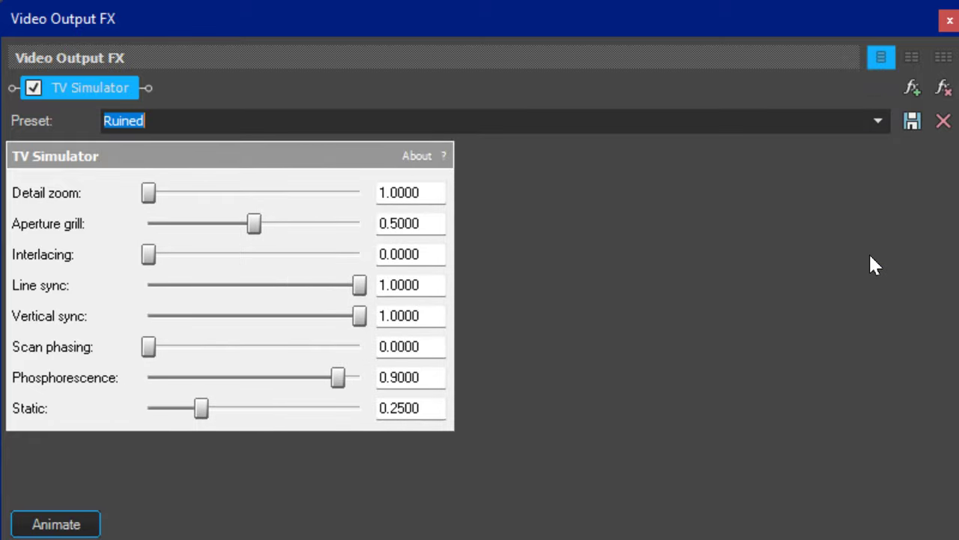
key(Down)
key(Down)
key(Down)
key(Down)
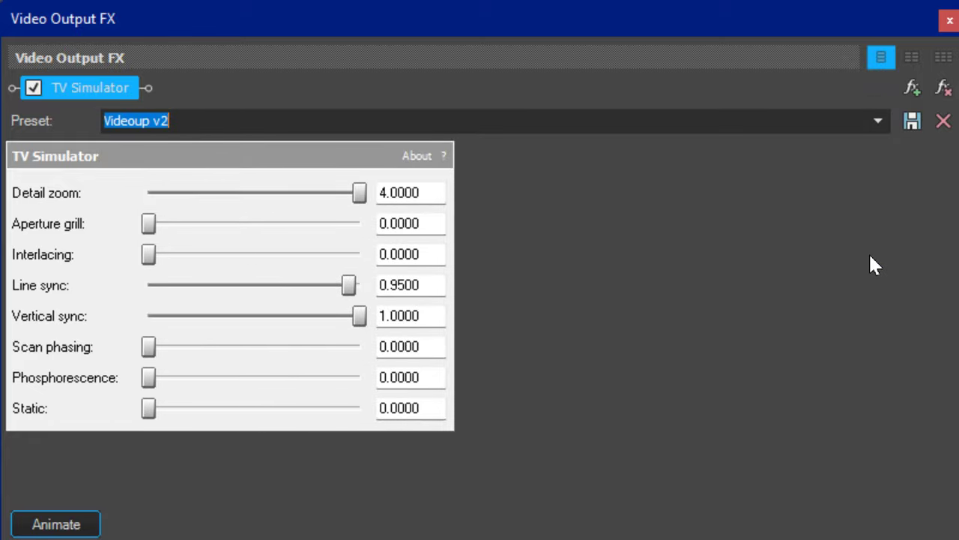
key(Down)
key(Down)
key(Down)
key(Down)
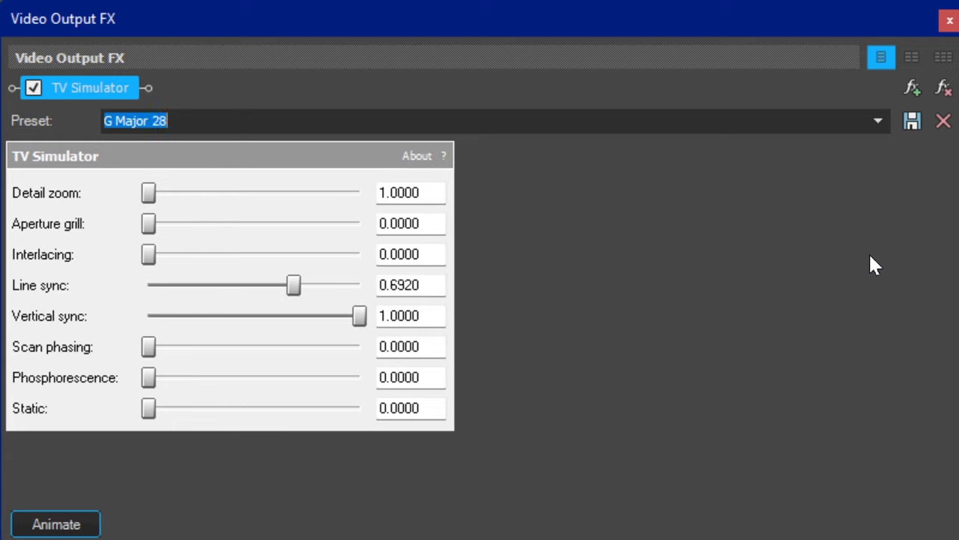
key(Down)
key(Down)
key(Down)
key(Down)
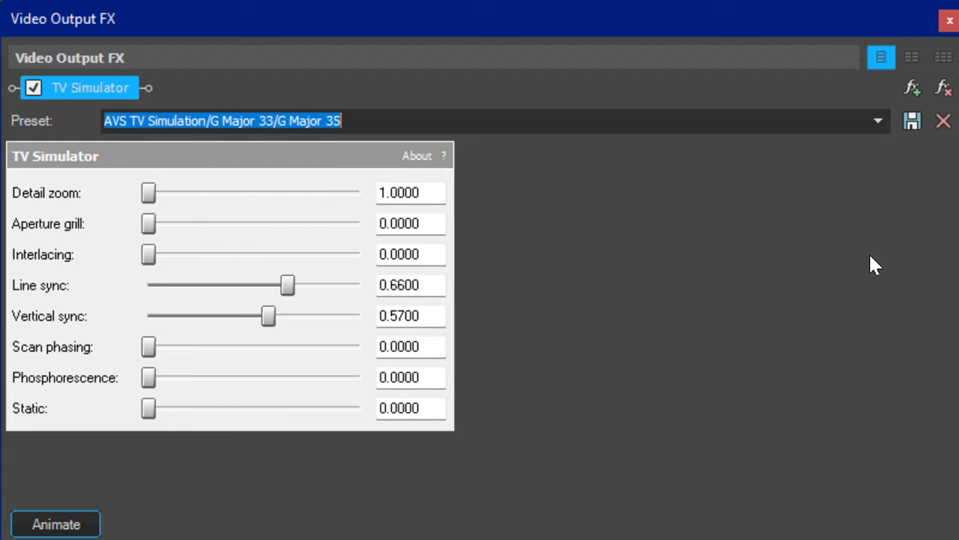
key(Down)
key(Down)
key(Down)
key(Down)
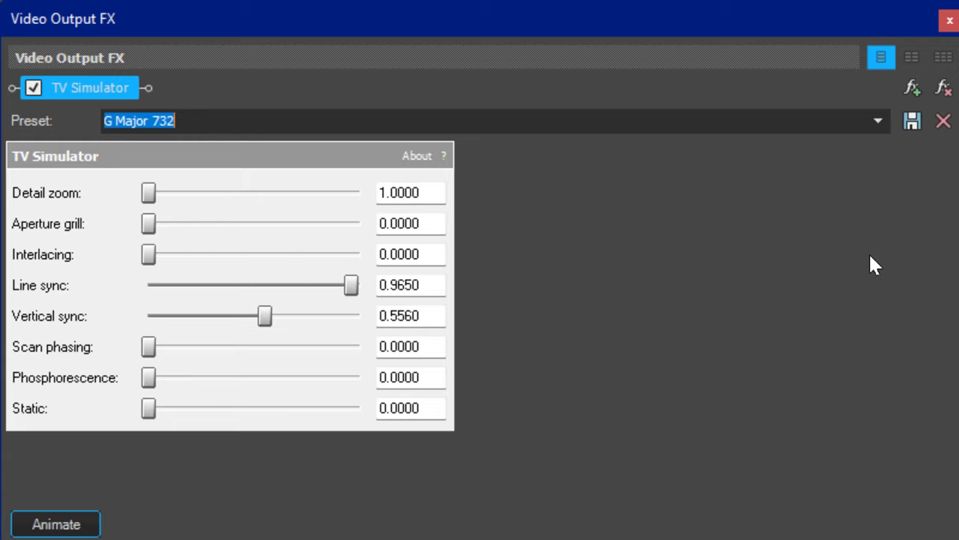
key(Down)
key(Down)
key(Down)
key(Down)
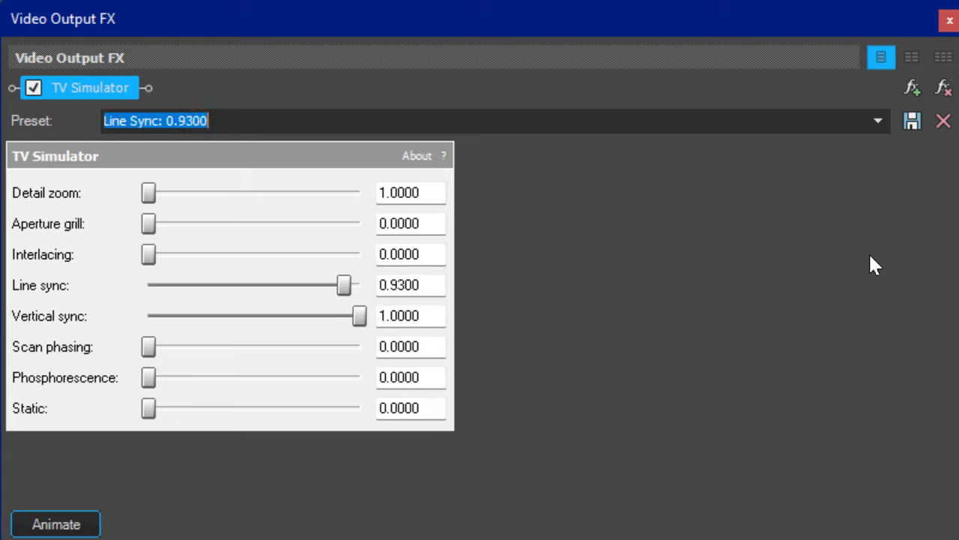
key(Down)
key(Down)
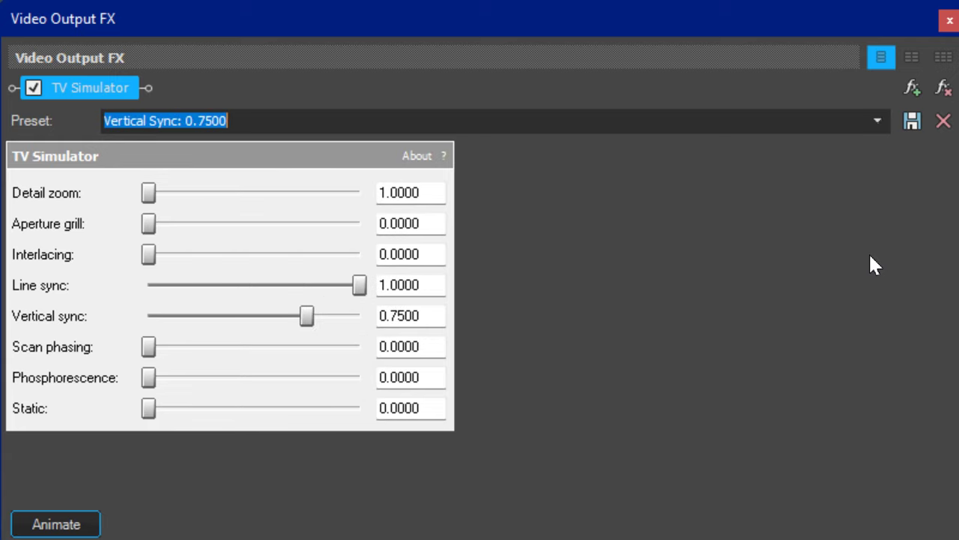
key(Down)
key(Down)
key(Down)
key(Down)
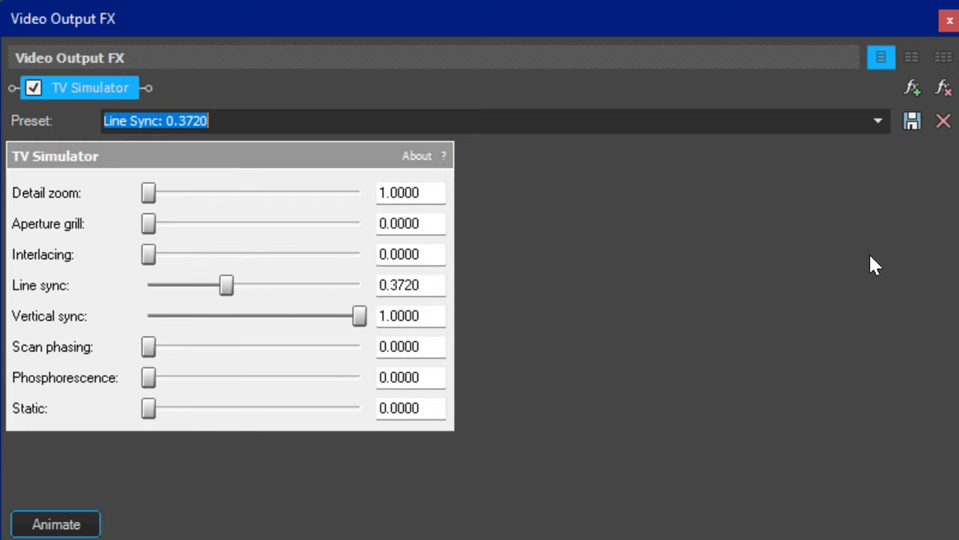
key(Down)
key(Down)
key(Down)
key(Down)
key(Down)
key(Down)
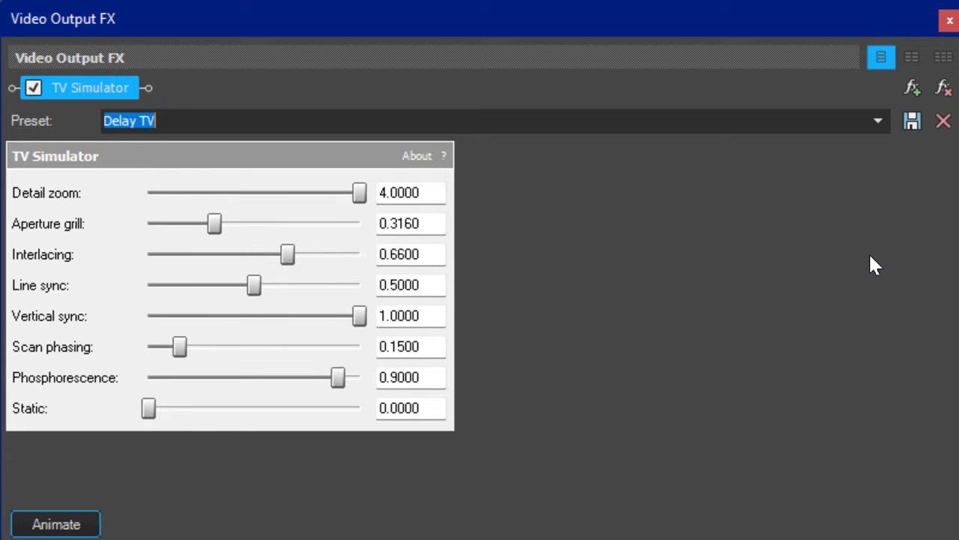
key(Down)
key(Down)
key(Down)
key(Down)
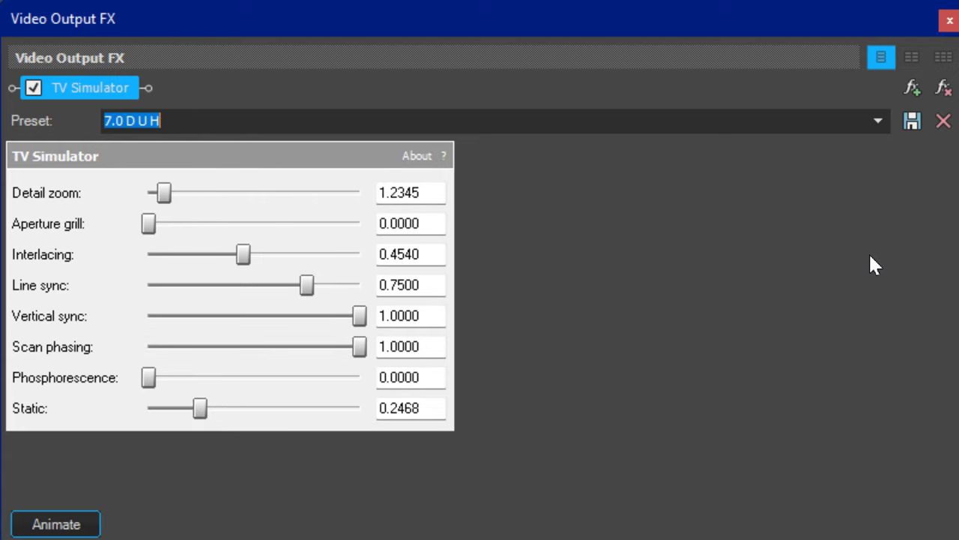
key(Down)
key(Down)
key(Down)
key(Down)
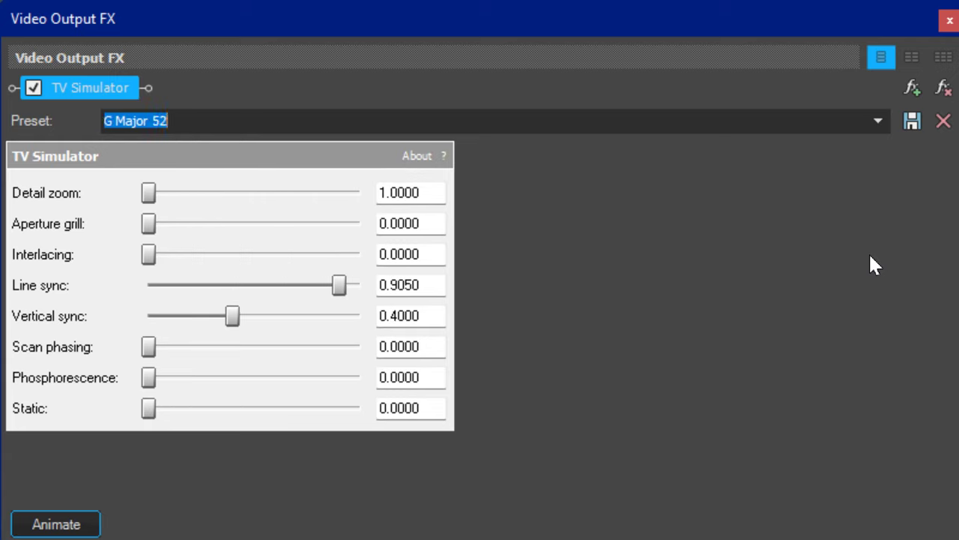
key(Down)
key(Down)
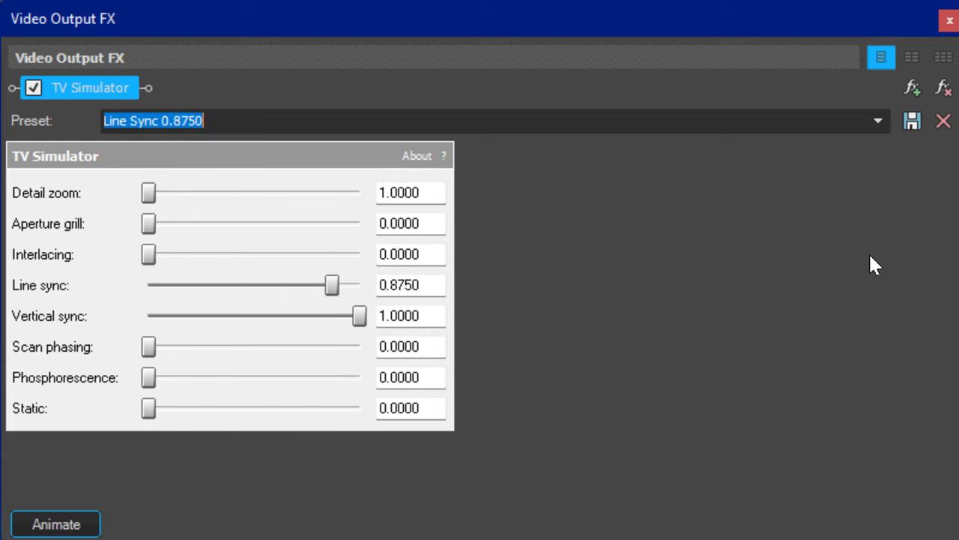
key(Down)
key(Down)
key(Down)
key(Down)
key(Down)
key(Down)
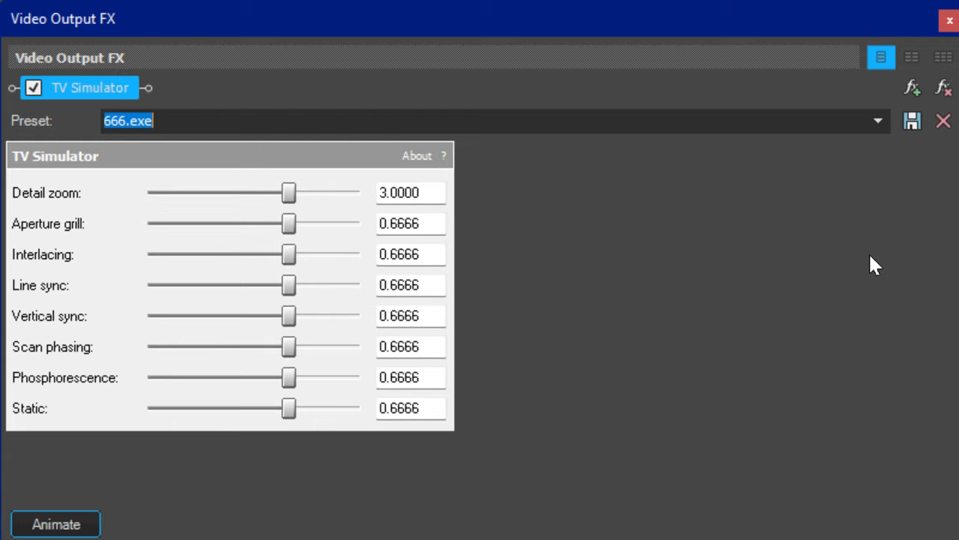
key(Down)
key(Down)
key(Down)
key(Down)
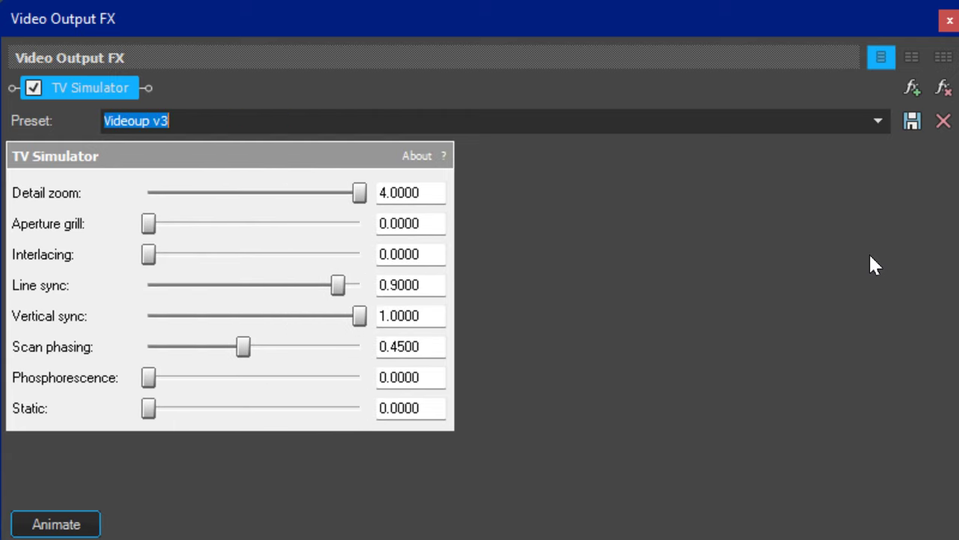
key(Down)
key(Down)
key(Down)
key(Down)
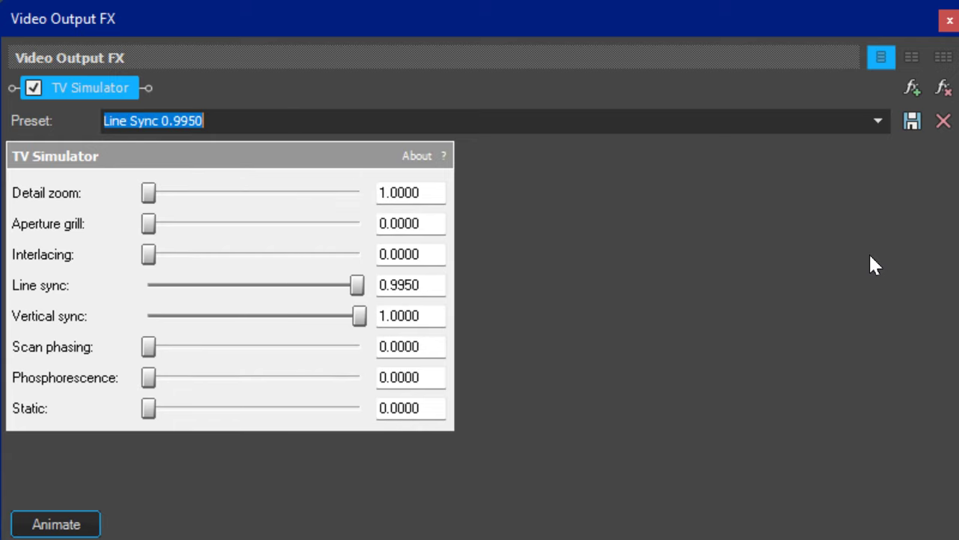
key(Down)
key(Down)
key(Down)
key(Down)
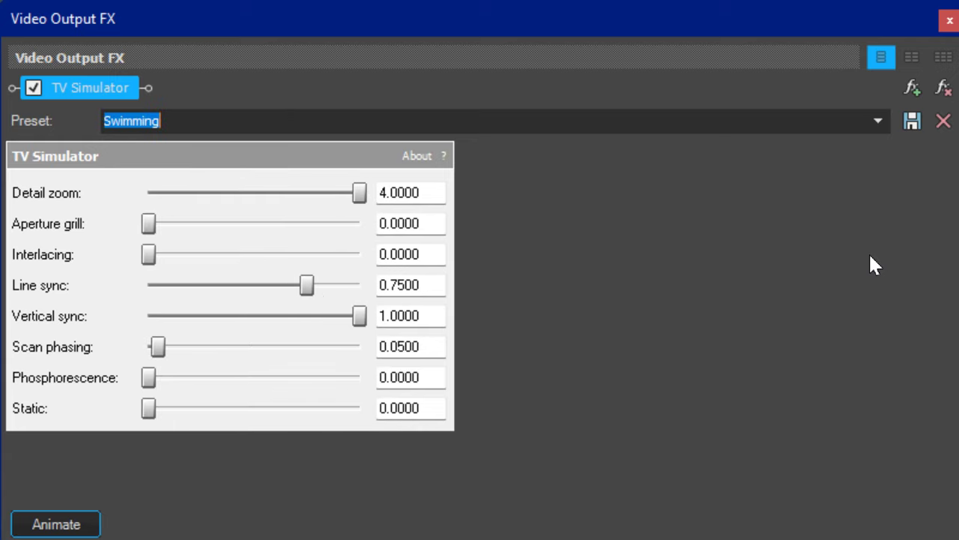
key(Down)
key(Down)
key(Down)
key(Down)
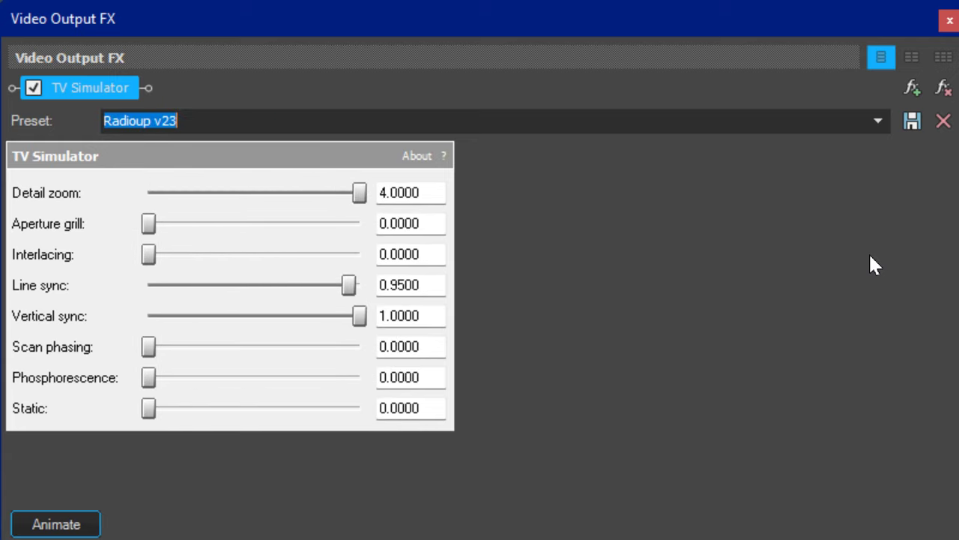
key(Down)
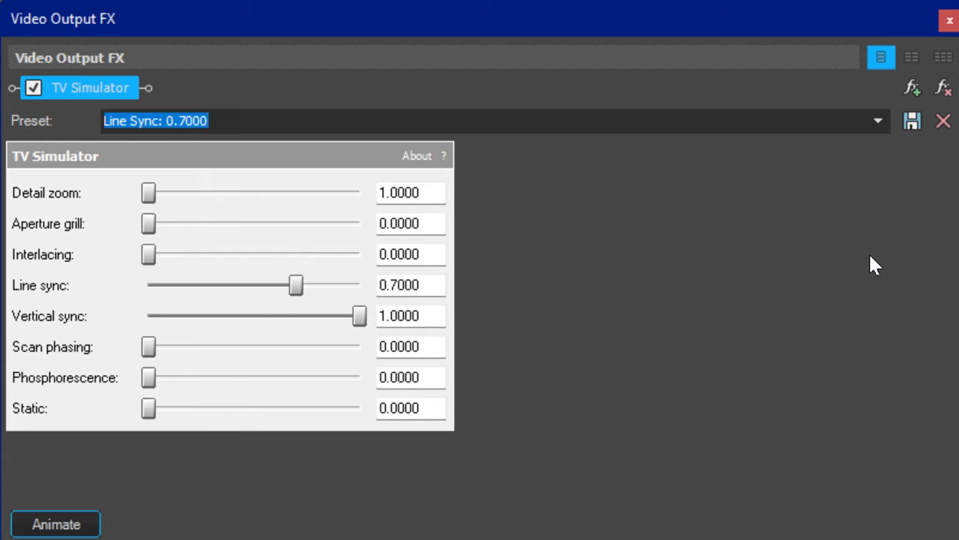
key(Up)
key(Down)
key(Down)
key(Down)
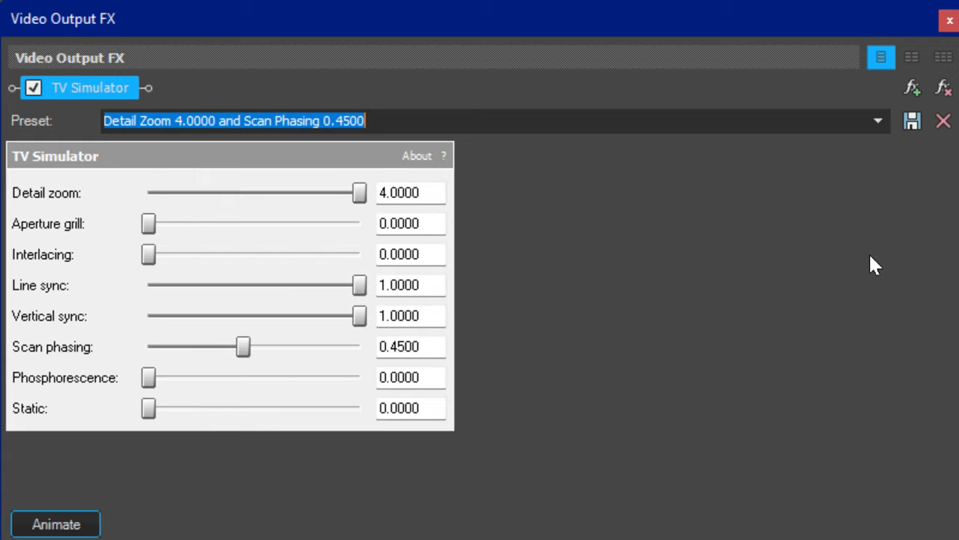
key(Down)
key(Down)
key(Down)
key(Down)
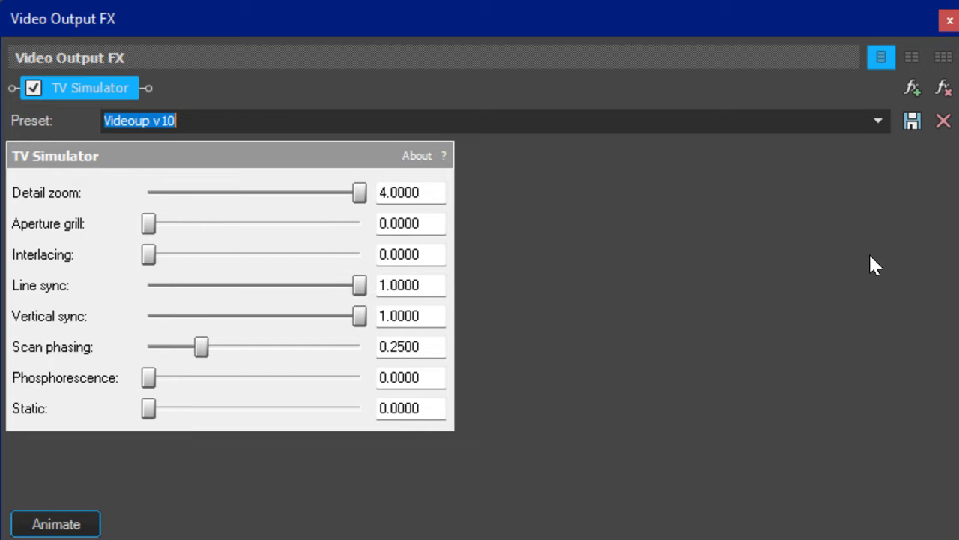
key(Down)
key(Down)
key(Down)
key(Down)
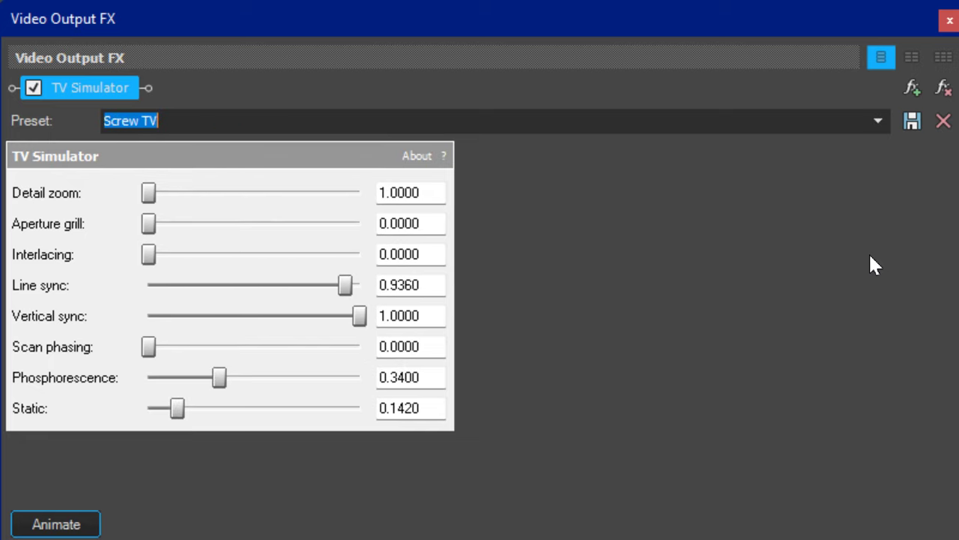
key(Down)
key(Down)
key(Down)
key(Down)
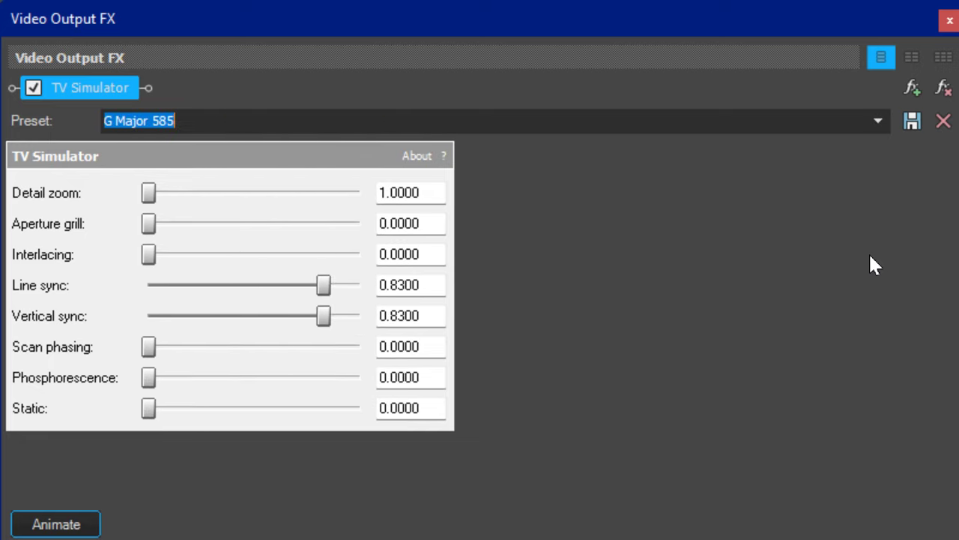
key(Down)
key(Down)
key(Down)
key(Down)
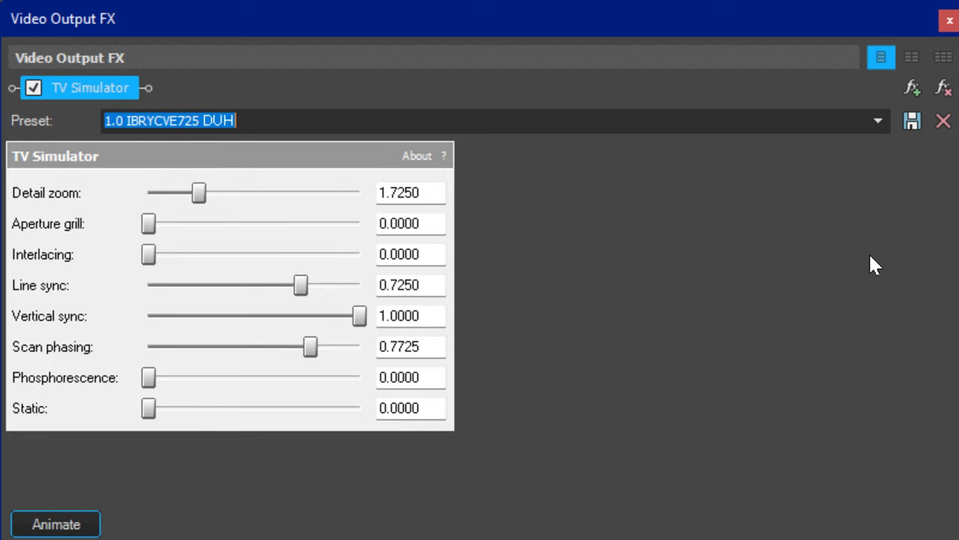
key(Down)
key(Down)
key(Down)
key(Down)
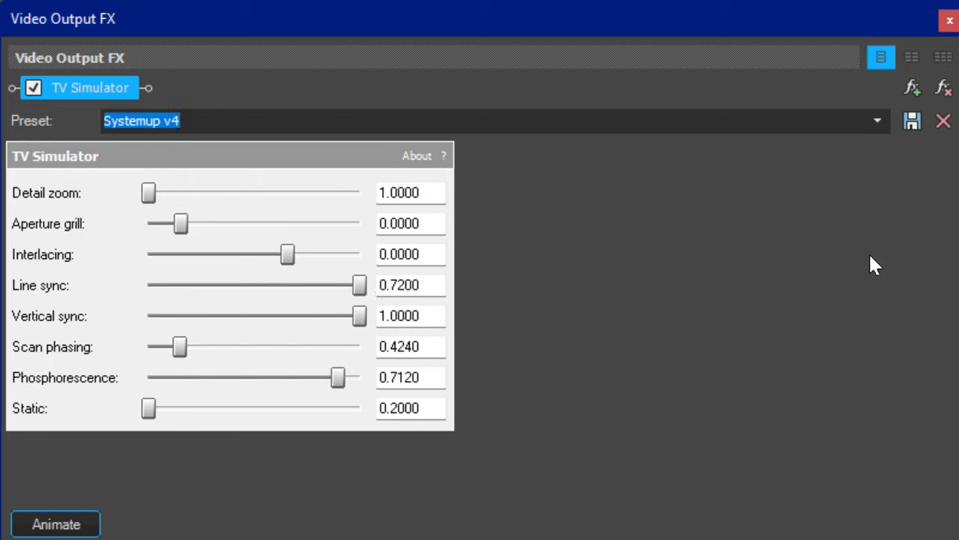
key(Down)
key(Down)
key(Down)
key(Down)
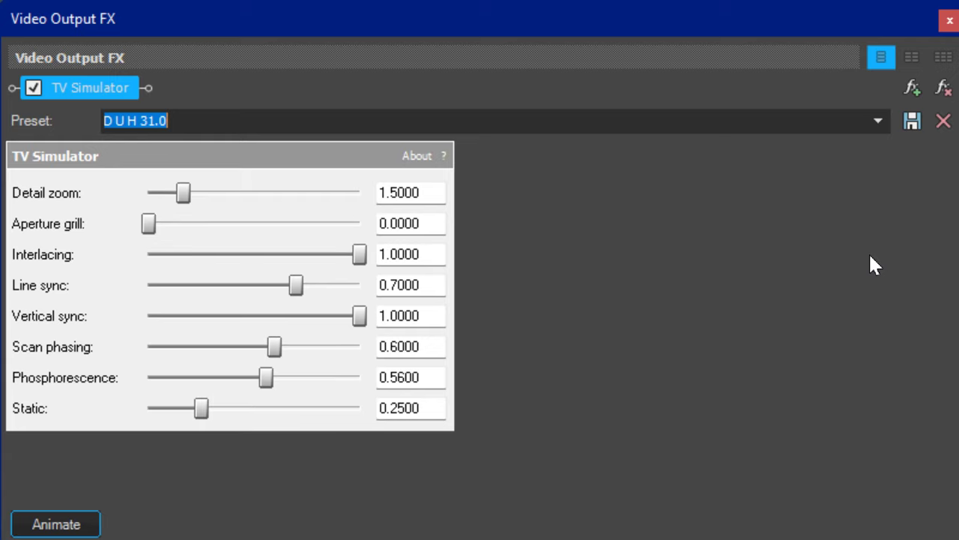
key(Down)
key(Down)
key(Down)
key(Down)
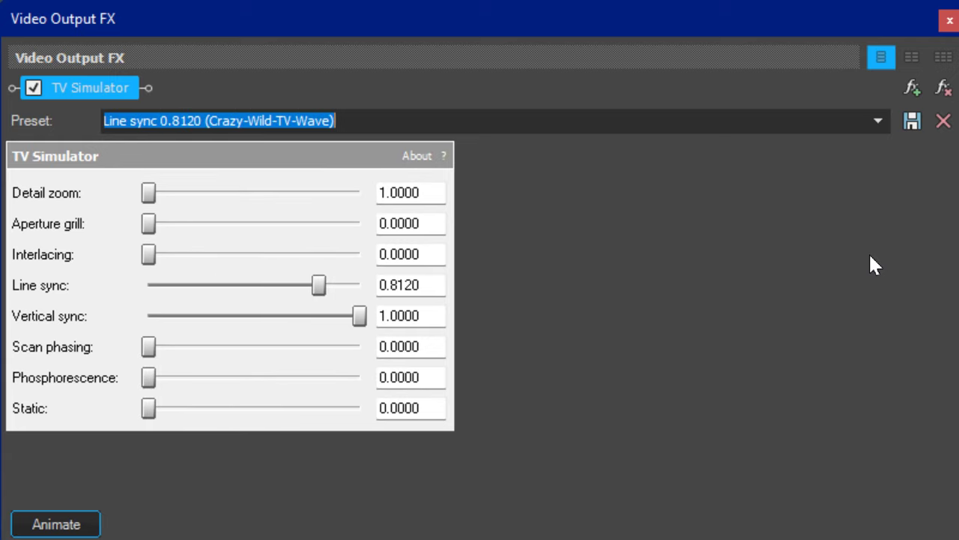
key(Down)
key(Down)
key(Down)
key(Down)
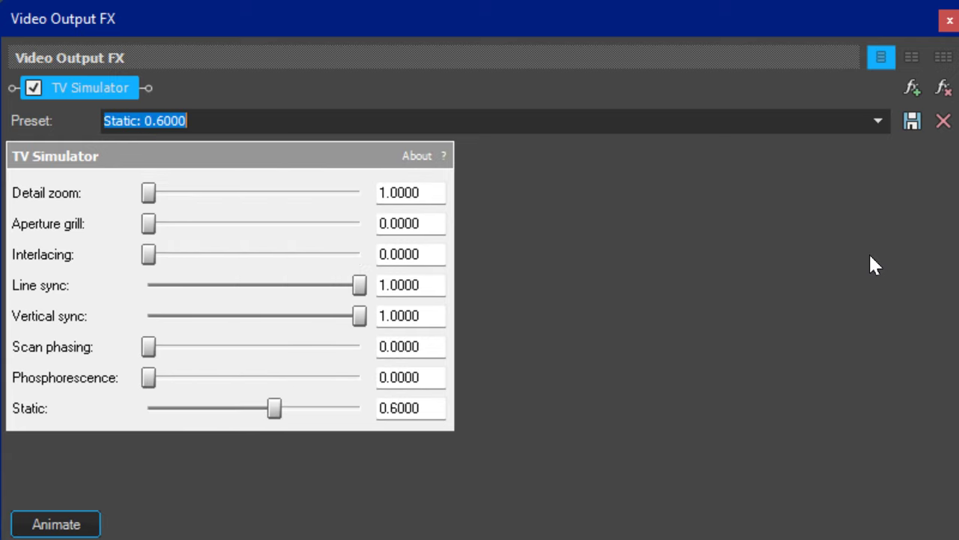
key(Down)
key(Down)
key(Down)
key(Down)
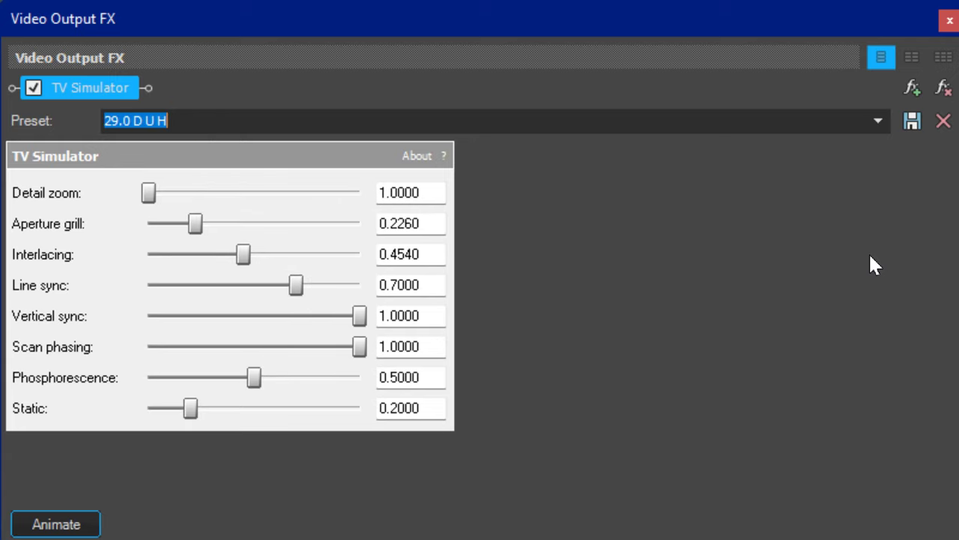
key(Down)
key(Down)
key(Down)
key(Down)
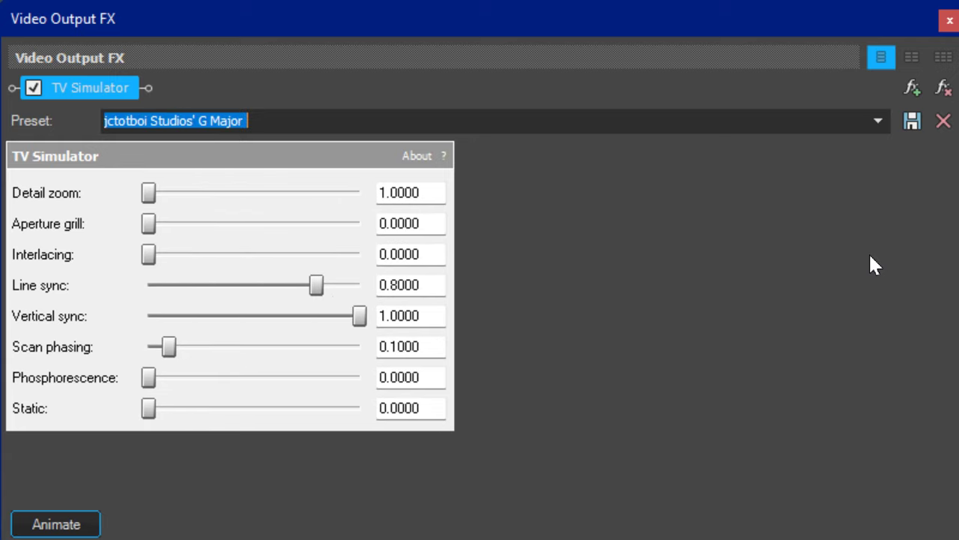
key(Down)
key(Down)
key(Down)
key(Down)
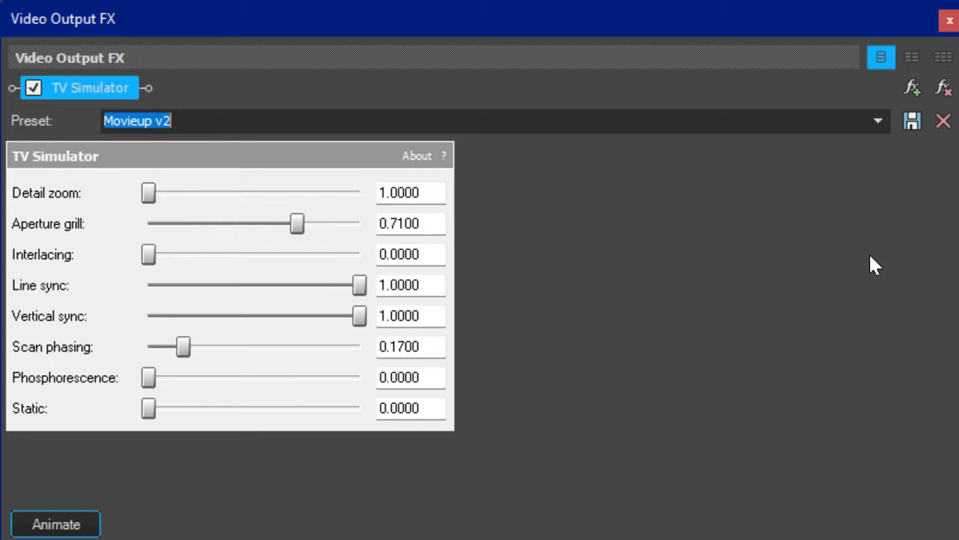
key(Down)
key(Down)
key(Down)
key(Down)
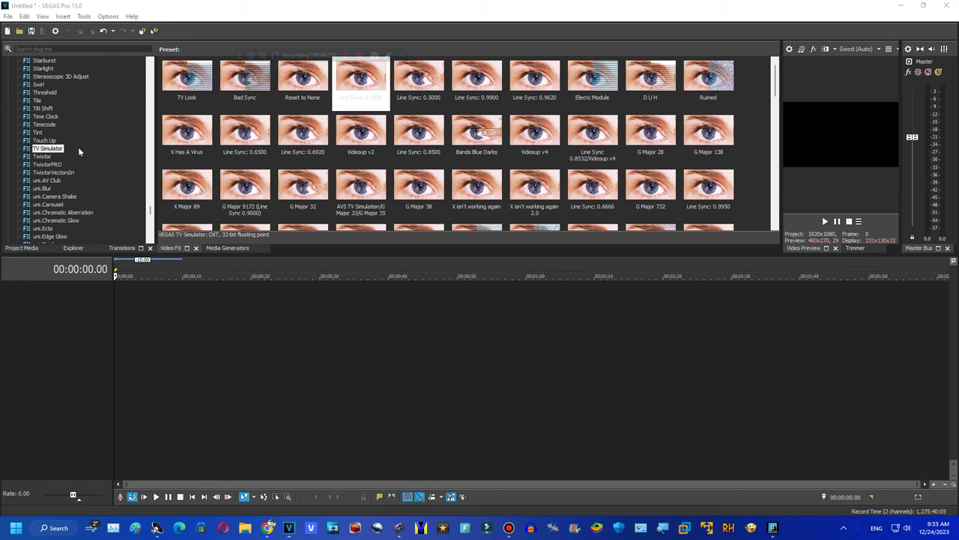
Examine the presets of the Twixtor, TwixtorPRO and TwixtorVectorsIn effects.
click(43, 159)
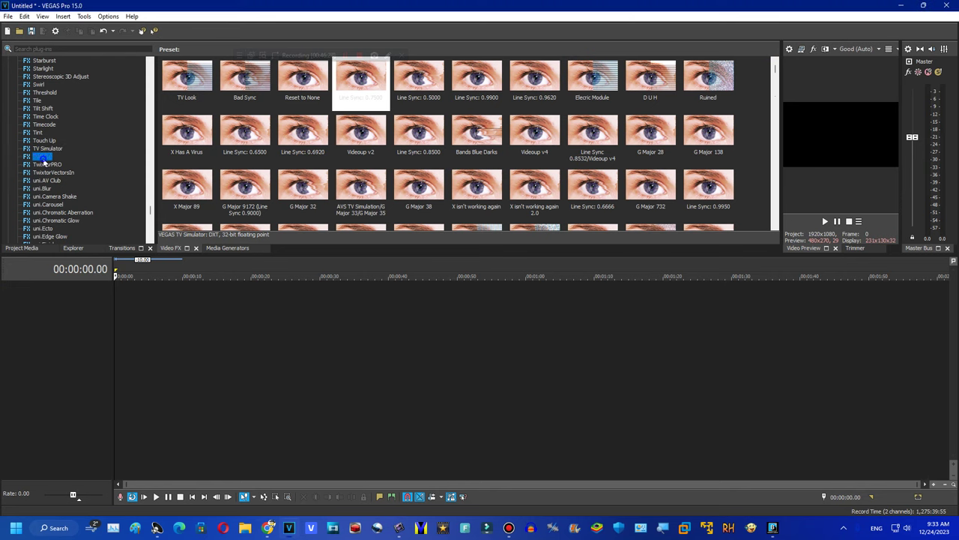
click(47, 165)
click(50, 172)
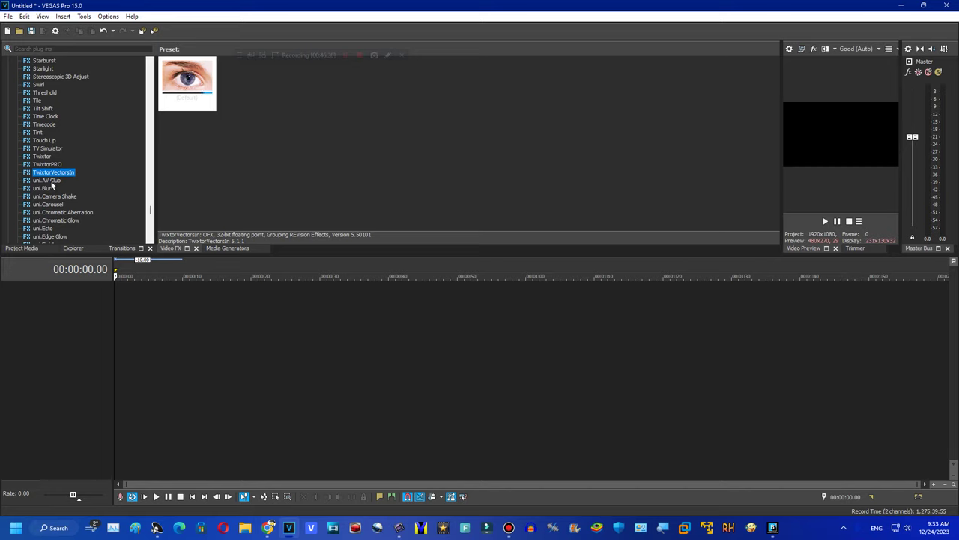
Browse past the uni. effects and apply the Horror preset of uni.Unmult to the video output, then close its settings window.
click(151, 223)
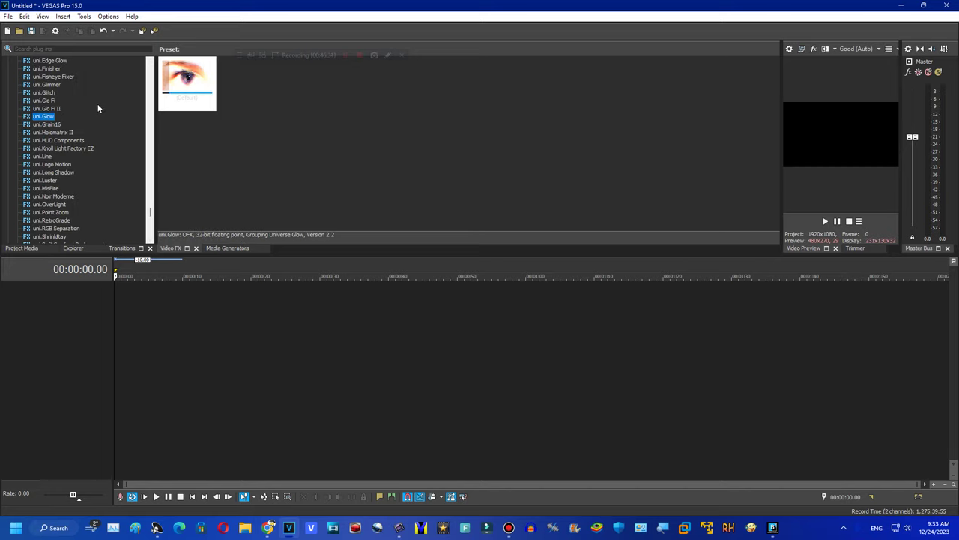
click(149, 219)
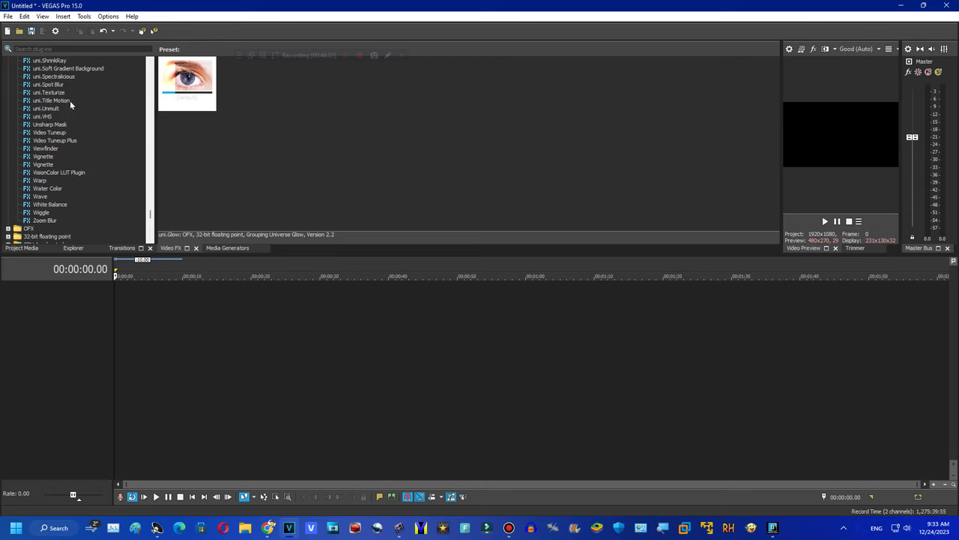
click(46, 108)
drag(244, 82, 845, 143)
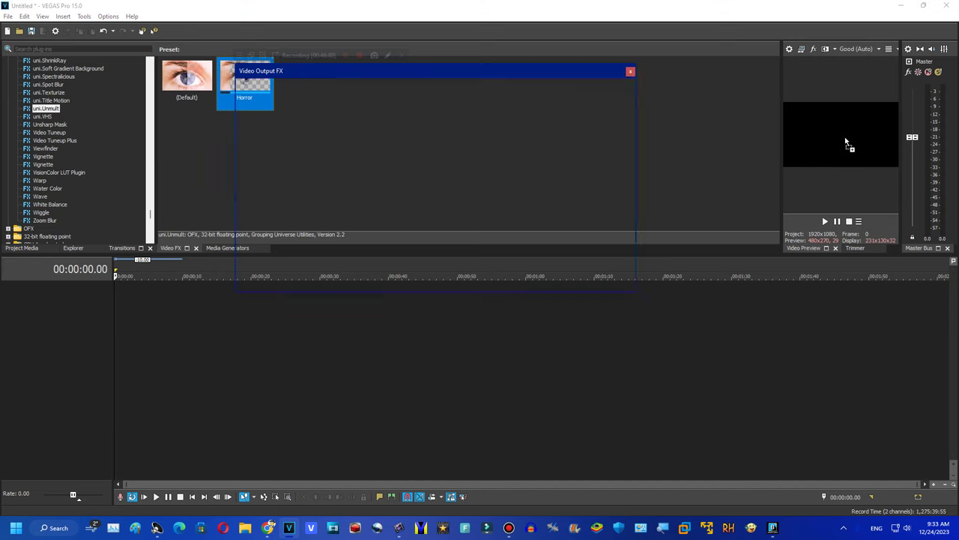
click(630, 70)
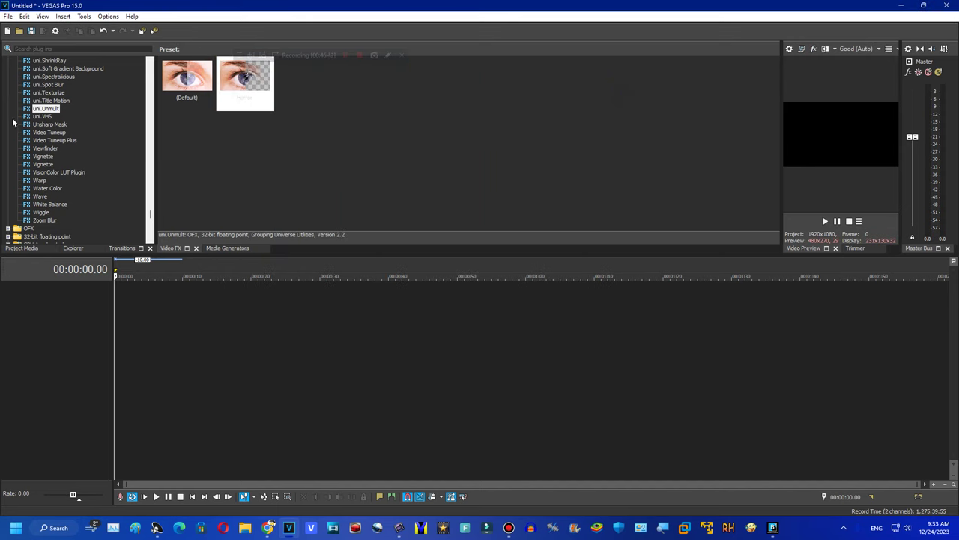
Discard the untitled project's changes and apply the 4ormulator V27 preset of Unsharp Mask to the video output.
click(51, 124)
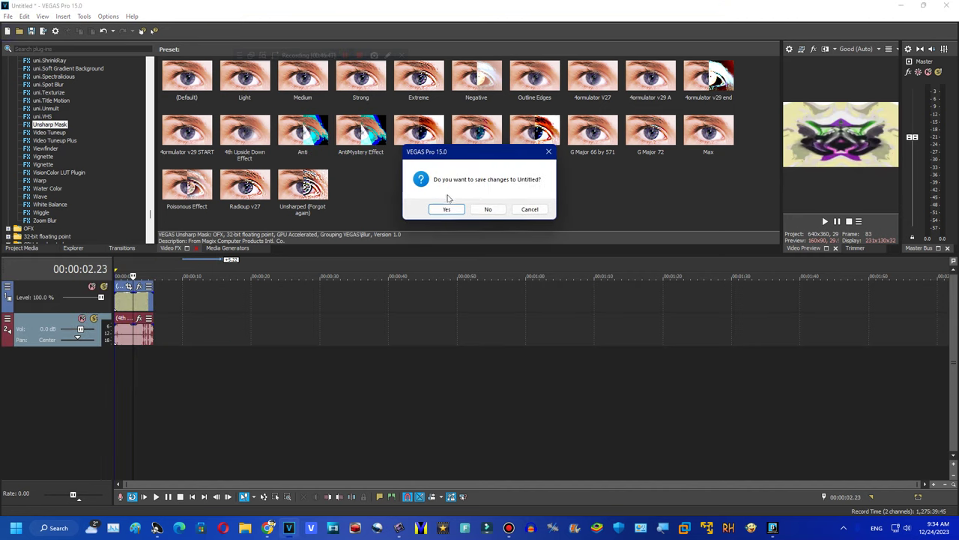
click(488, 209)
click(245, 133)
click(712, 88)
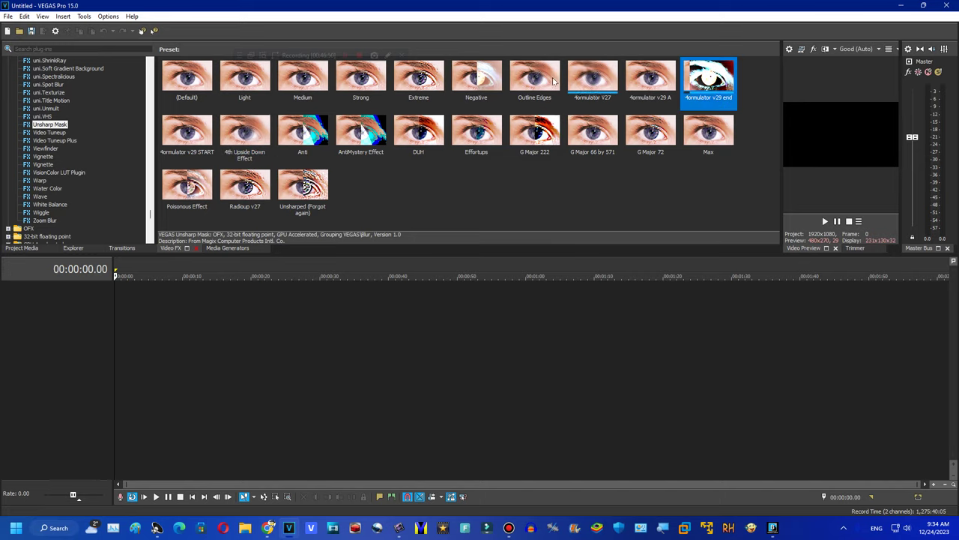
double_click(593, 81)
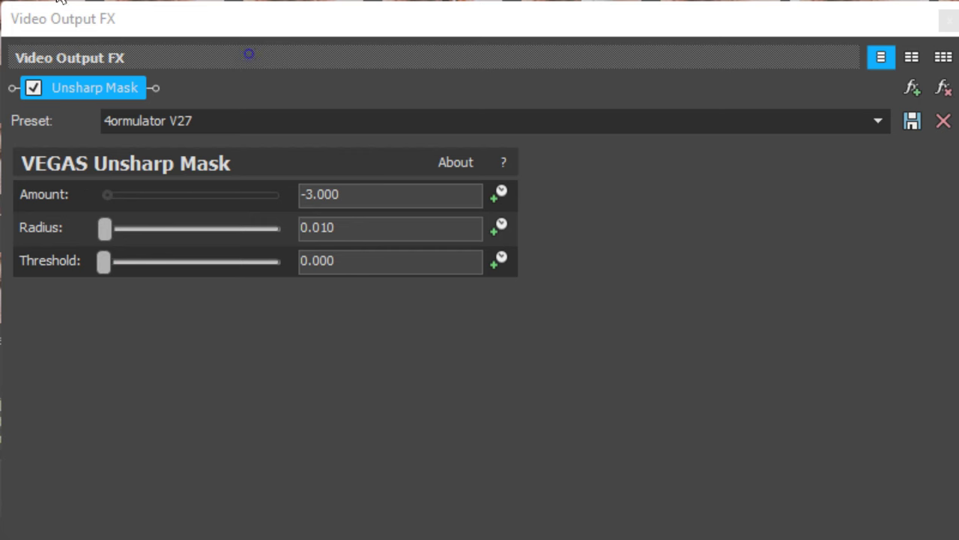
Examine the settings of the Unsharp Mask presets one by one, from 4ormulator v29 A to those past G Major 222.
click(600, 114)
click(571, 266)
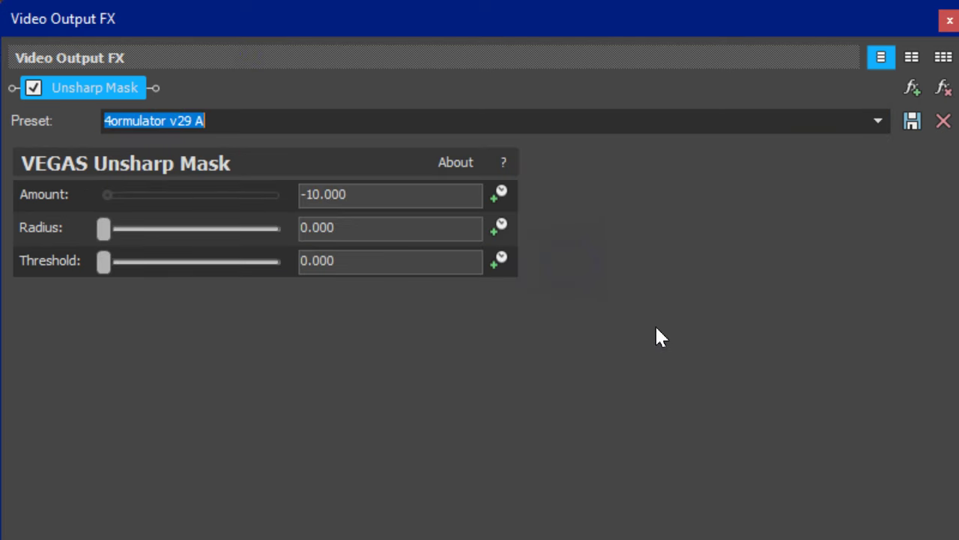
key(Down)
key(Down)
key(Down)
key(Down)
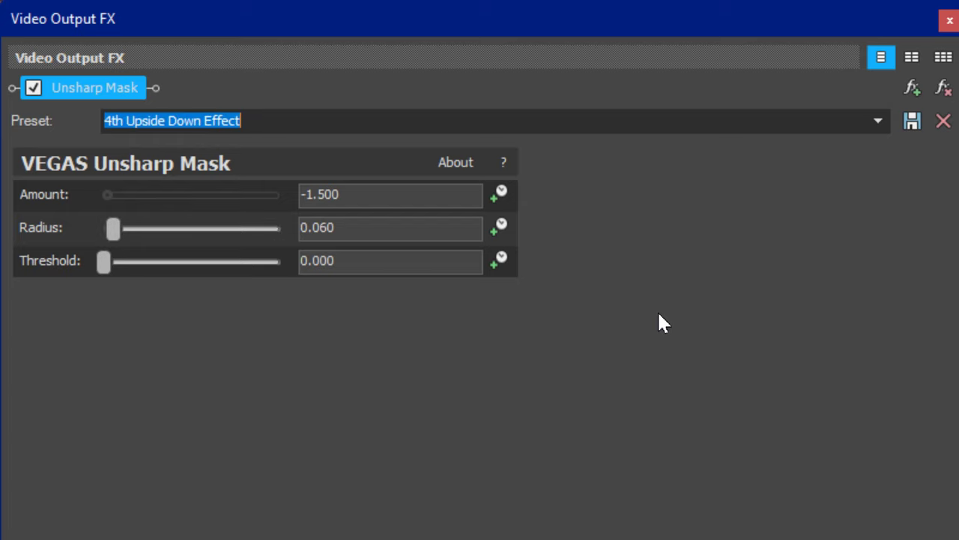
key(Down)
key(Down)
key(Down)
key(Down)
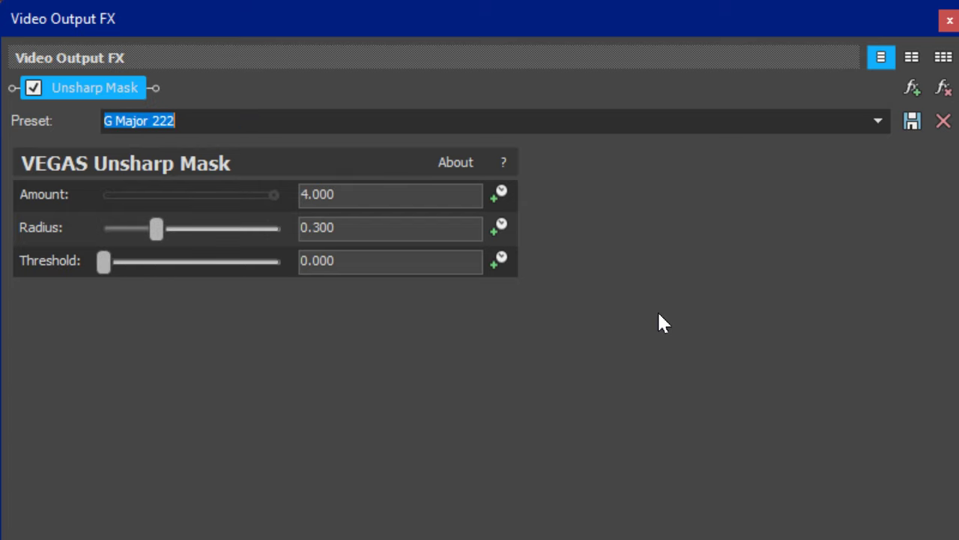
key(Down)
key(Down)
key(Down)
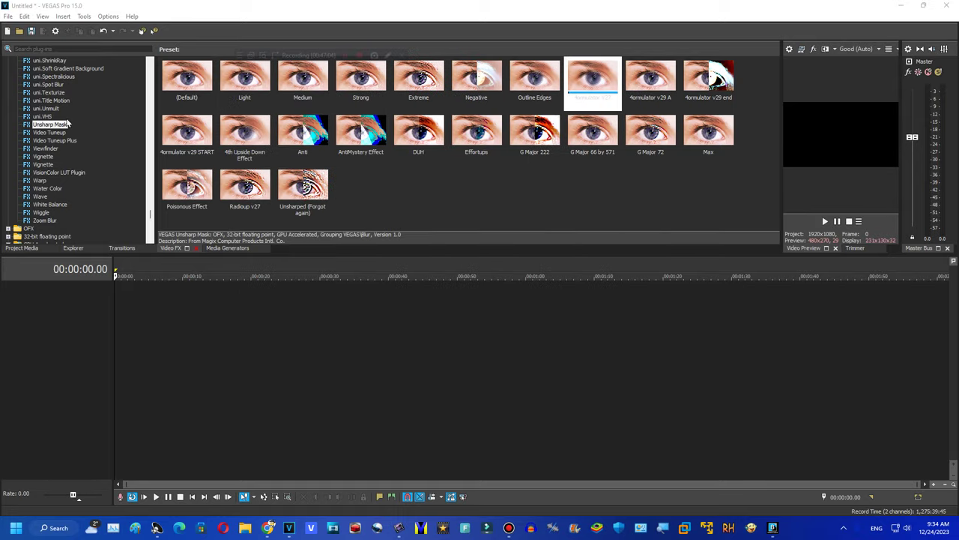
Apply the 2.0 Psychedelic preset of Video Tuneup to the video output.
key(Down)
drag(286, 148, 859, 171)
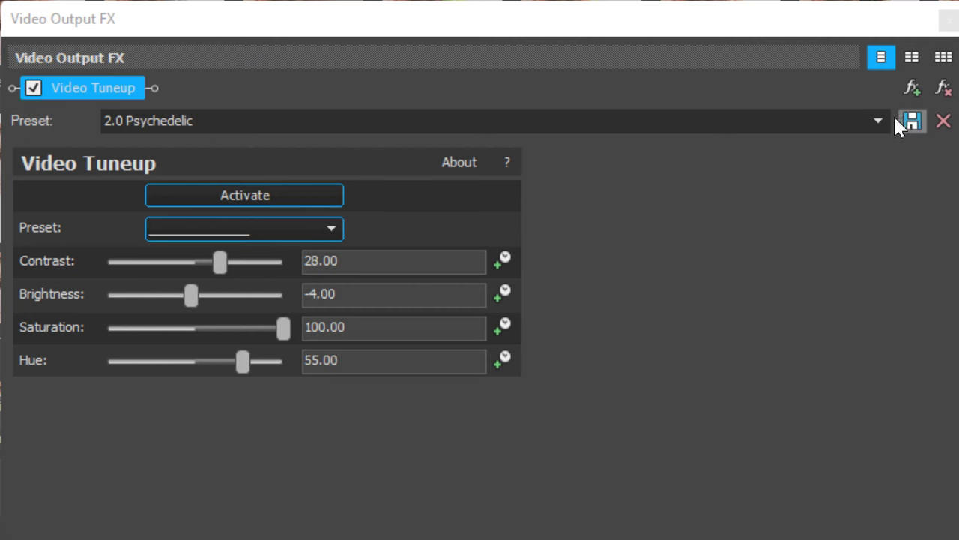
click(600, 114)
click(599, 114)
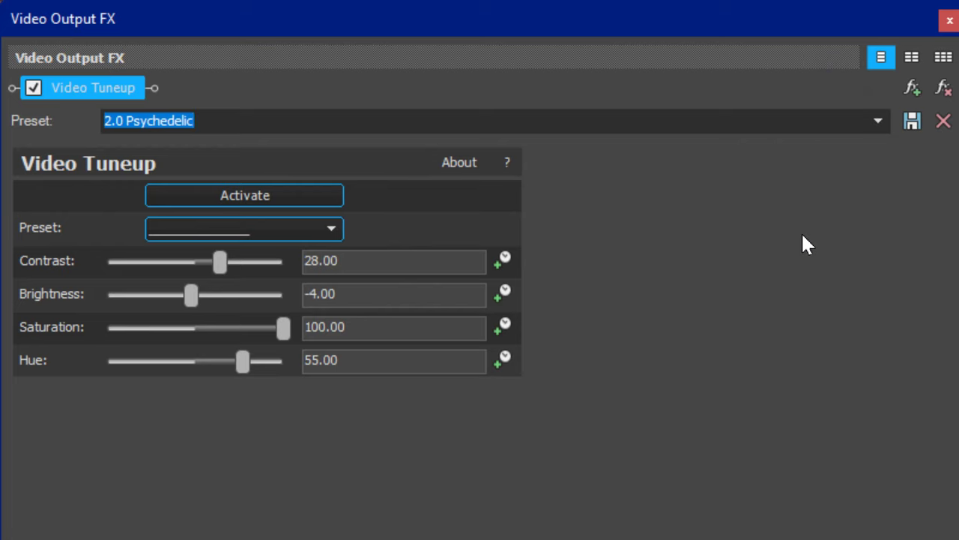
Examine the settings of the Video Tuneup presets one by one, from those after 2.0 Psychedelic to just past Stereoup v10.
key(Down)
key(Down)
key(Down)
key(Down)
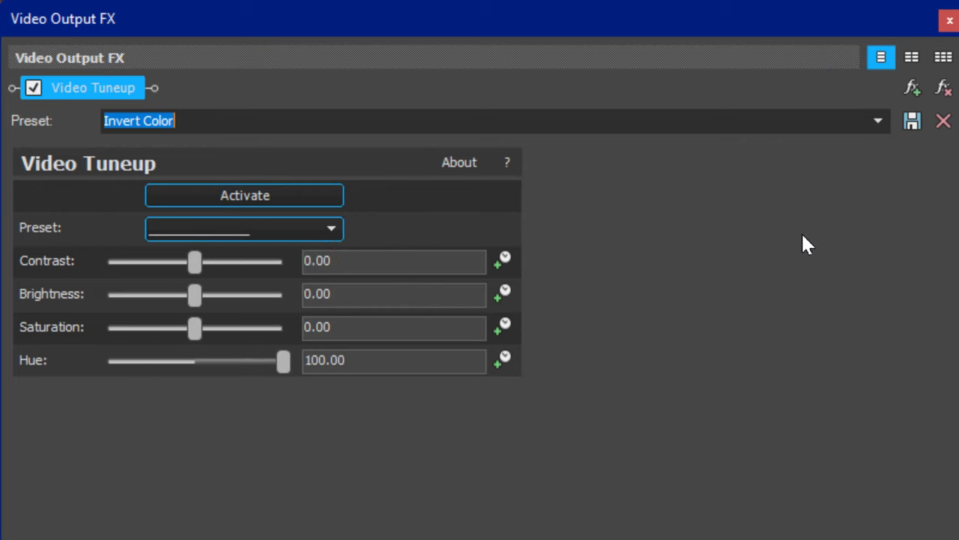
key(Down)
key(Down)
key(Down)
key(Down)
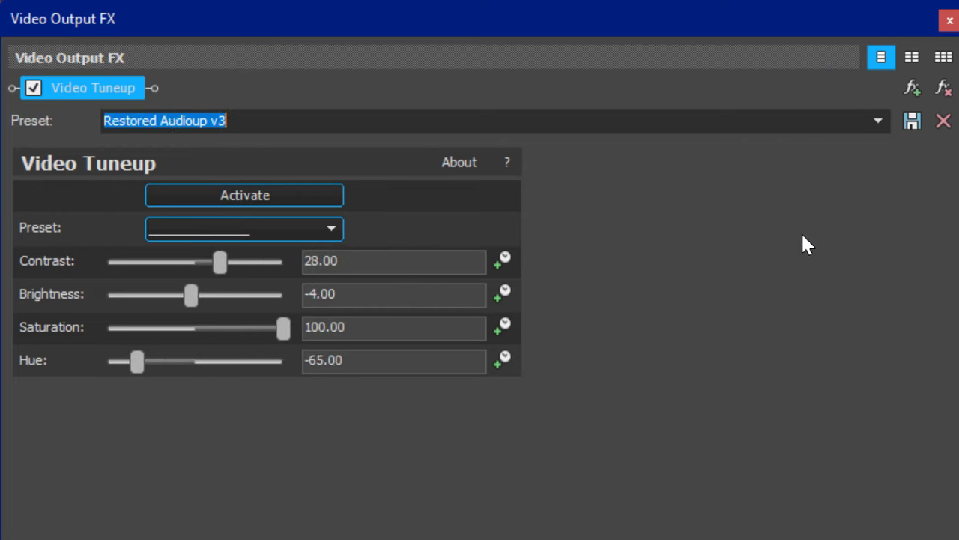
key(Down)
key(Down)
key(Down)
key(Down)
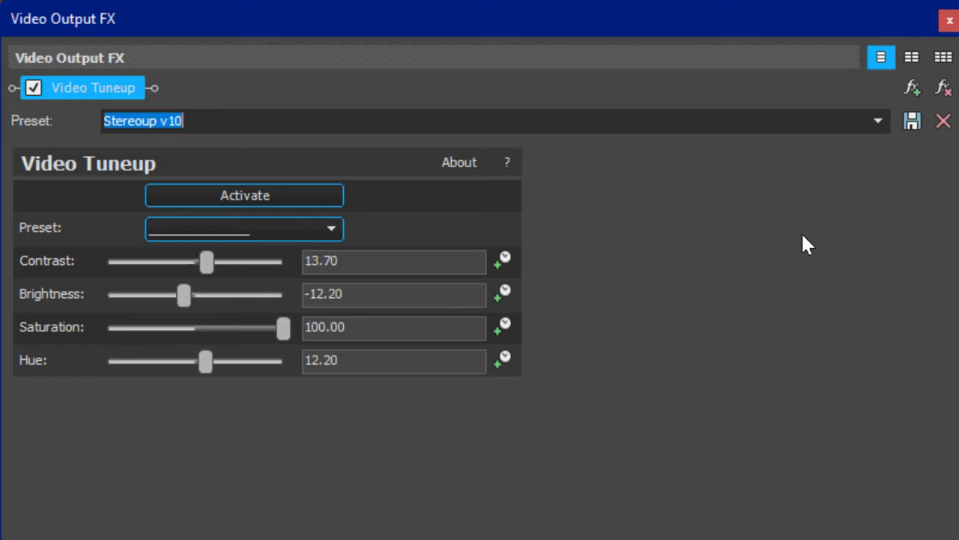
key(Down)
key(Down)
key(Down)
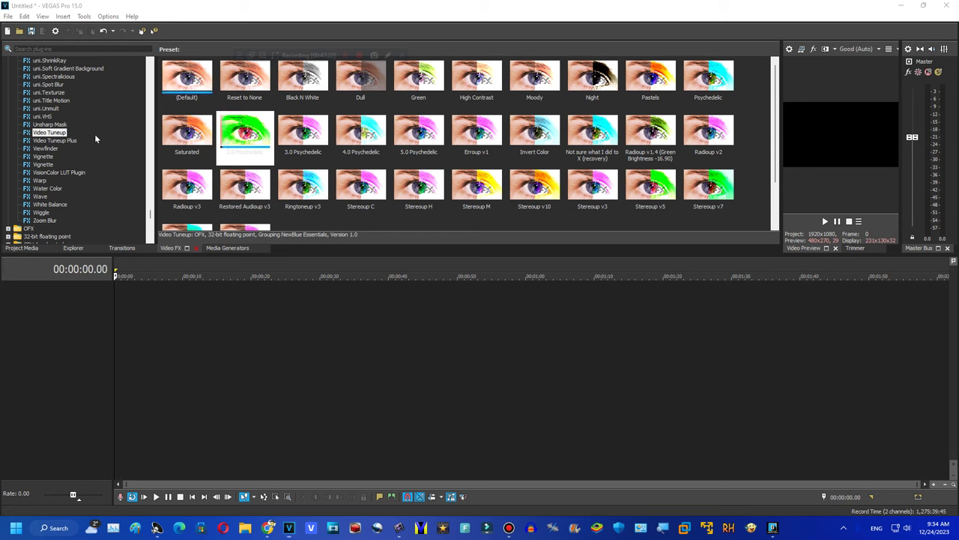
Apply the RadarMajor preset of Video Tuneup Plus to the video output and close its settings window.
click(75, 141)
key(End)
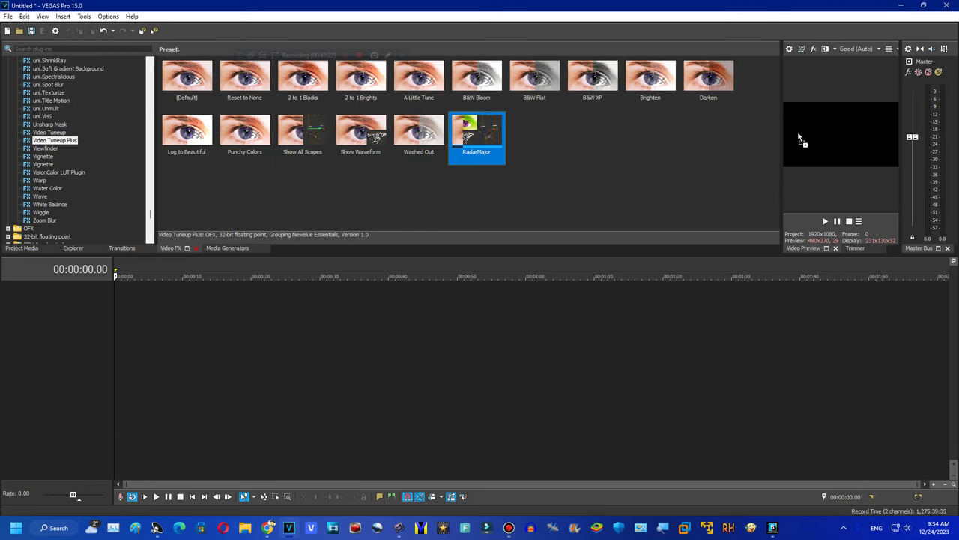
drag(801, 139, 802, 139)
click(631, 71)
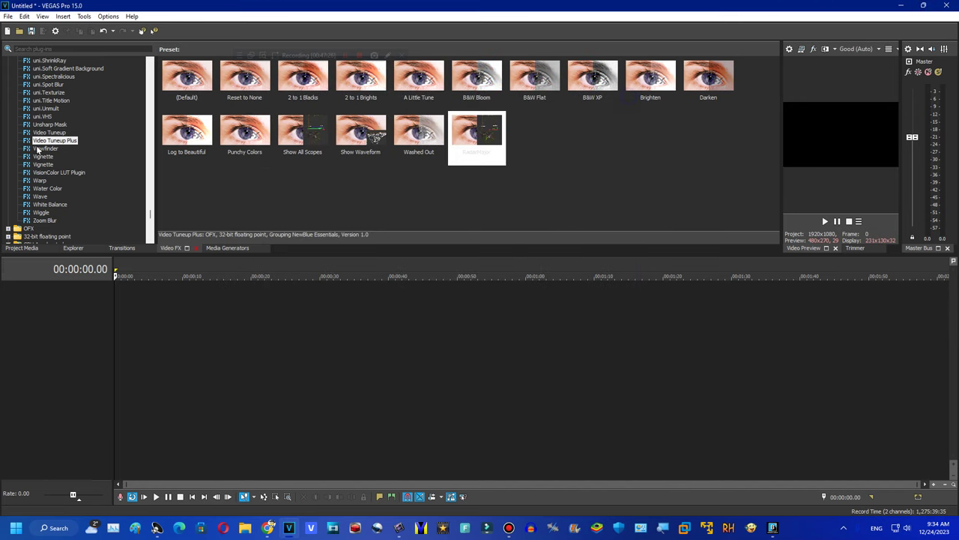
Examine the presets of the Viewfinder, Warp, Water Color and both Vignette effects.
click(45, 149)
click(43, 156)
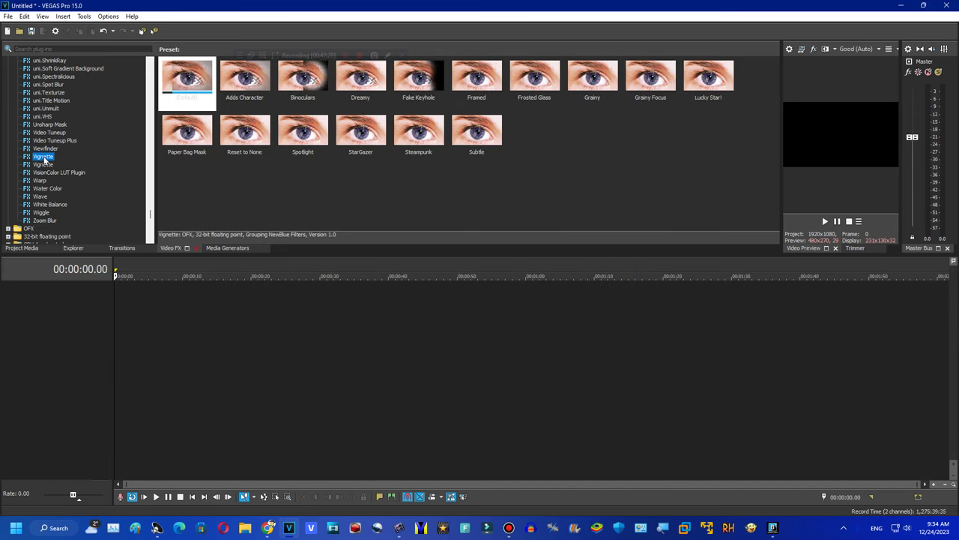
click(44, 165)
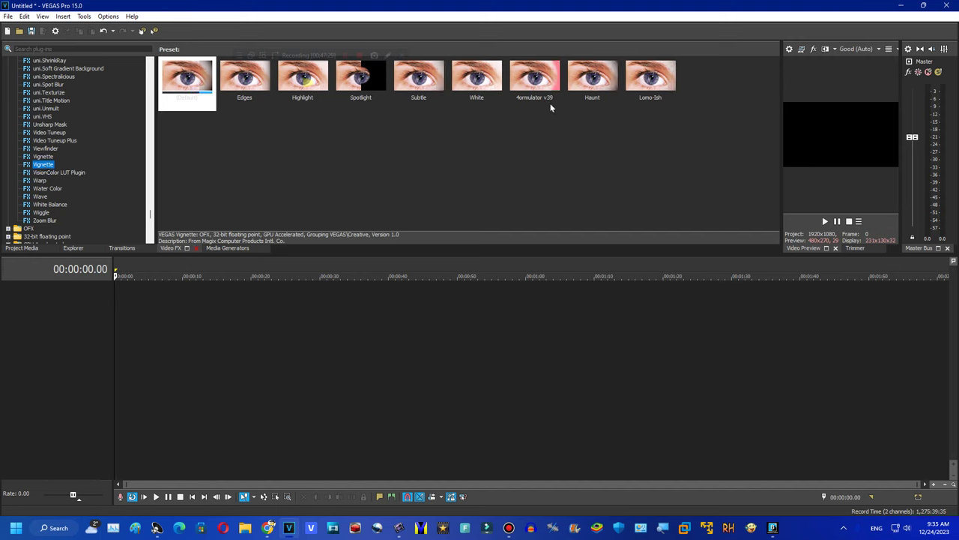
click(43, 181)
click(47, 189)
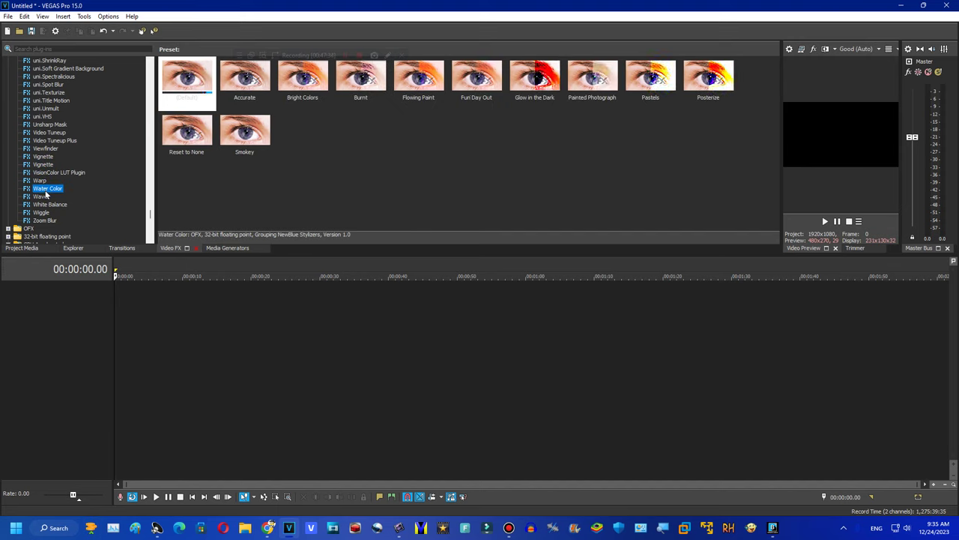
Look through the presets of the Wave effect and apply its Happy preset to the video output.
click(39, 197)
scroll(465, 143, down, 3)
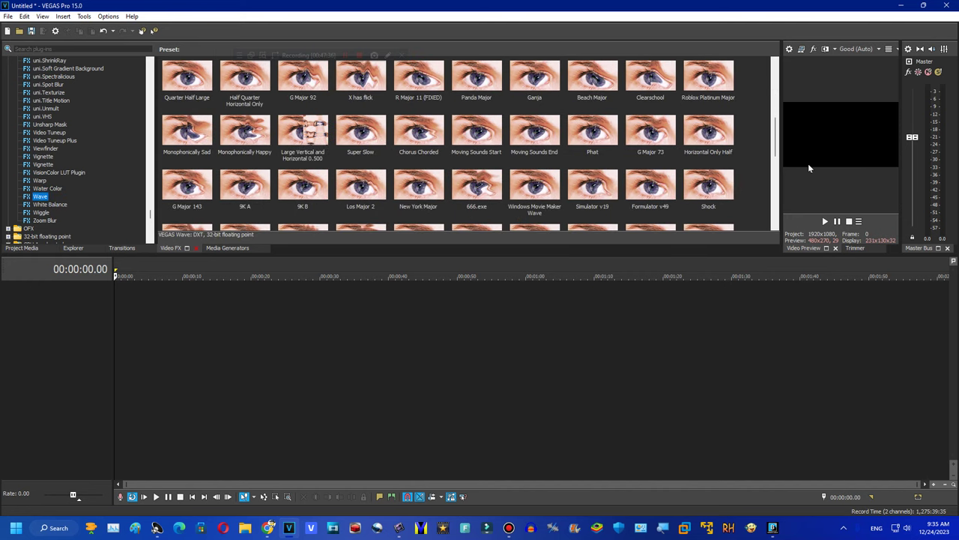
drag(778, 153, 775, 75)
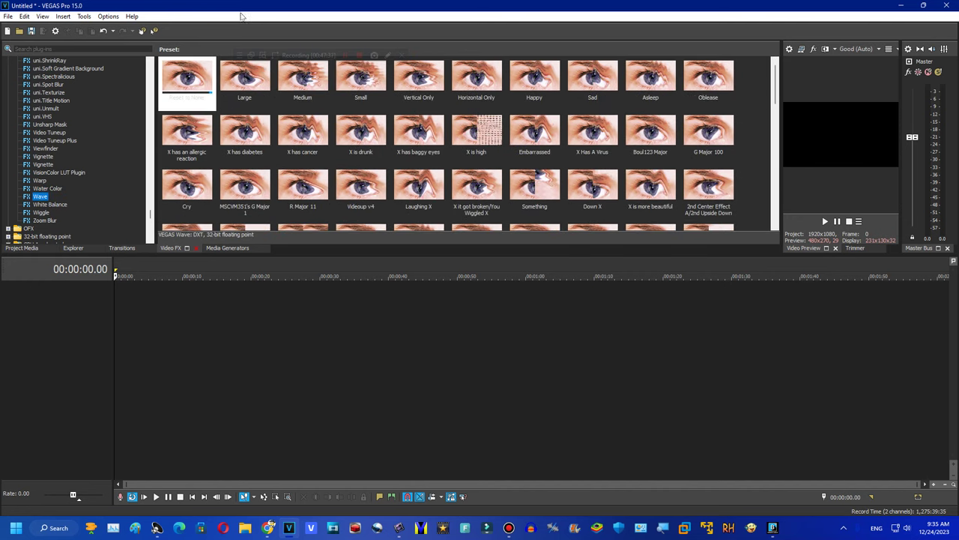
double_click(538, 72)
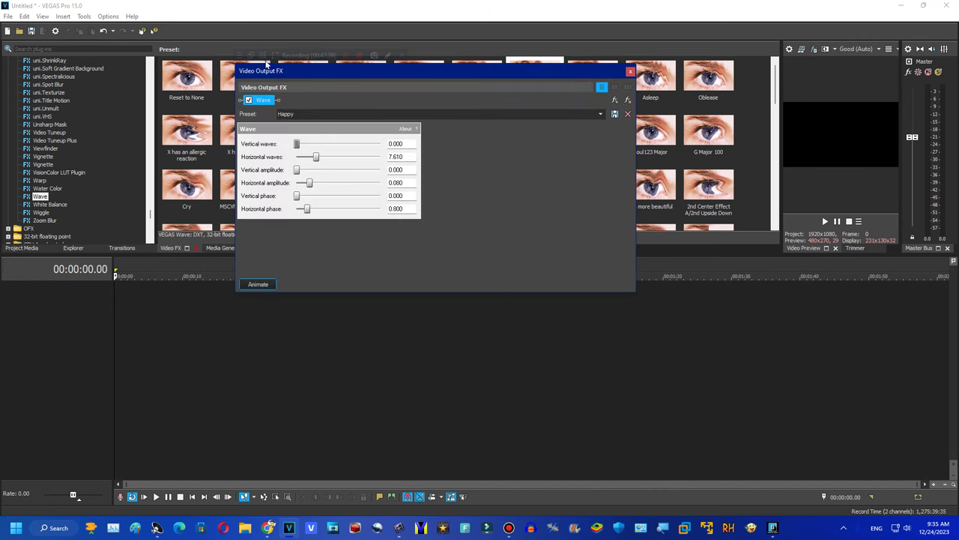
key(Print)
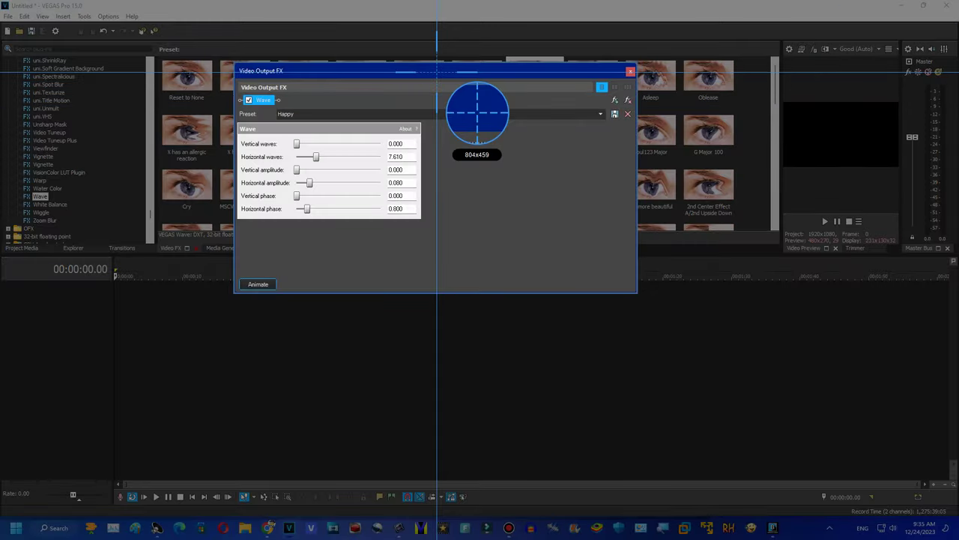
click(437, 75)
click(878, 122)
click(879, 124)
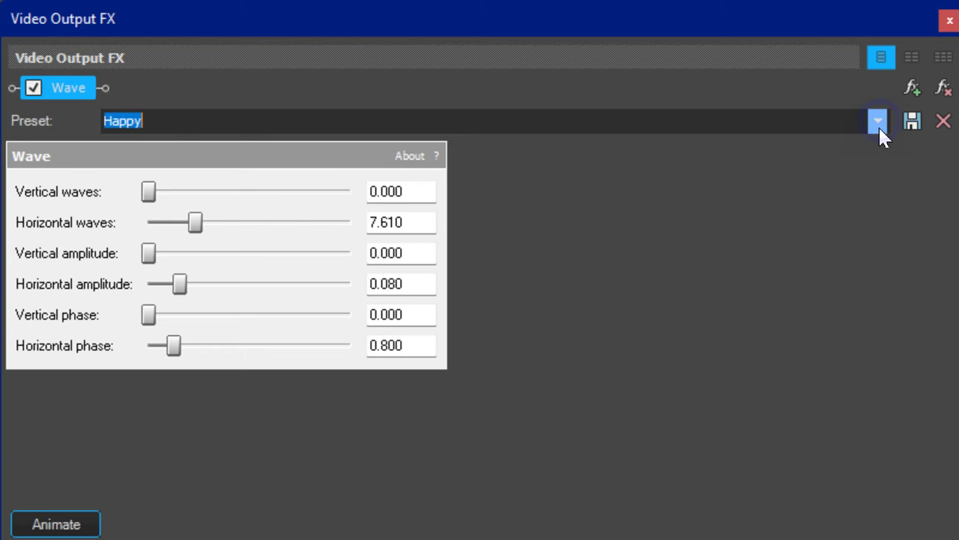
Examine the settings of the Wave presets one by one, from those after Happy through Videoup v14, ending with a check of the preset list.
key(Down)
key(Down)
key(Down)
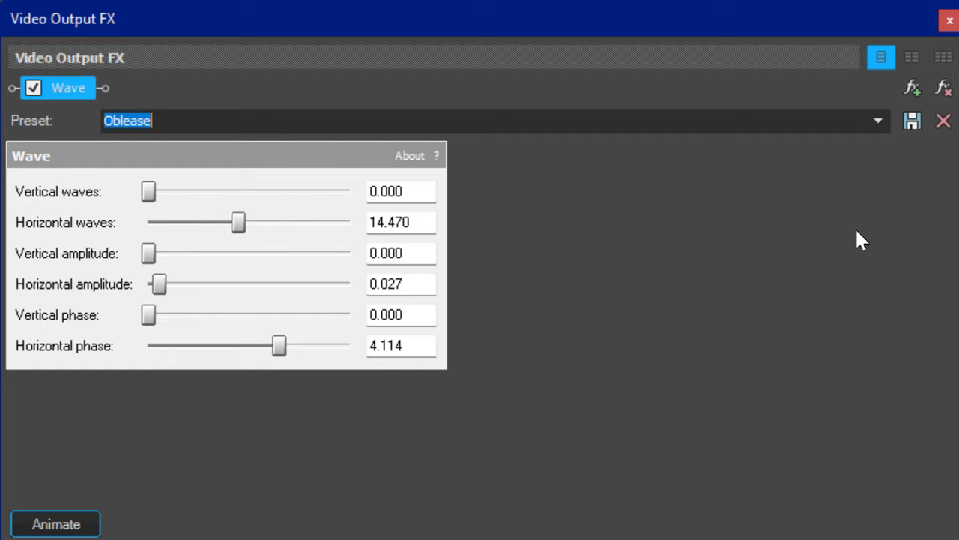
key(Down)
key(Down)
key(Down)
key(Down)
key(Down)
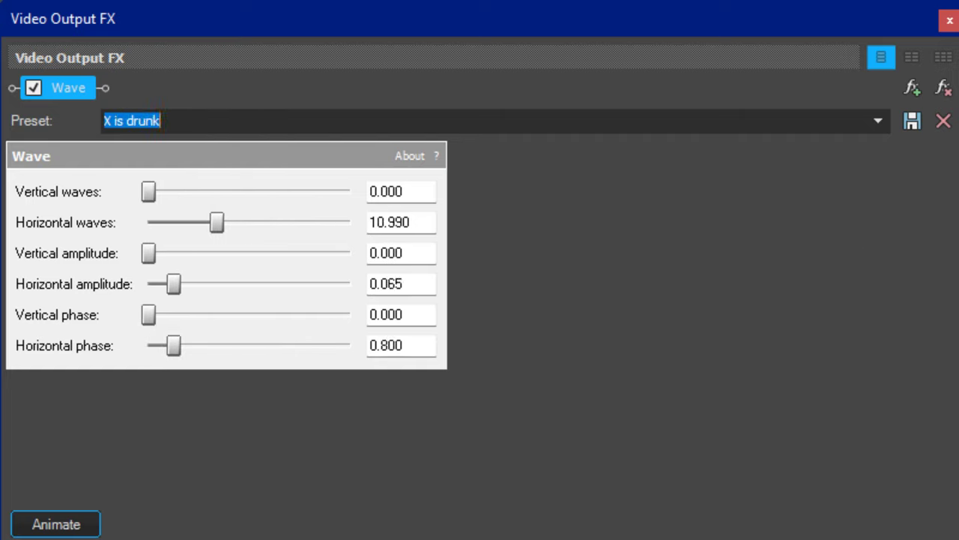
key(Down)
key(Down)
key(Down)
key(Down)
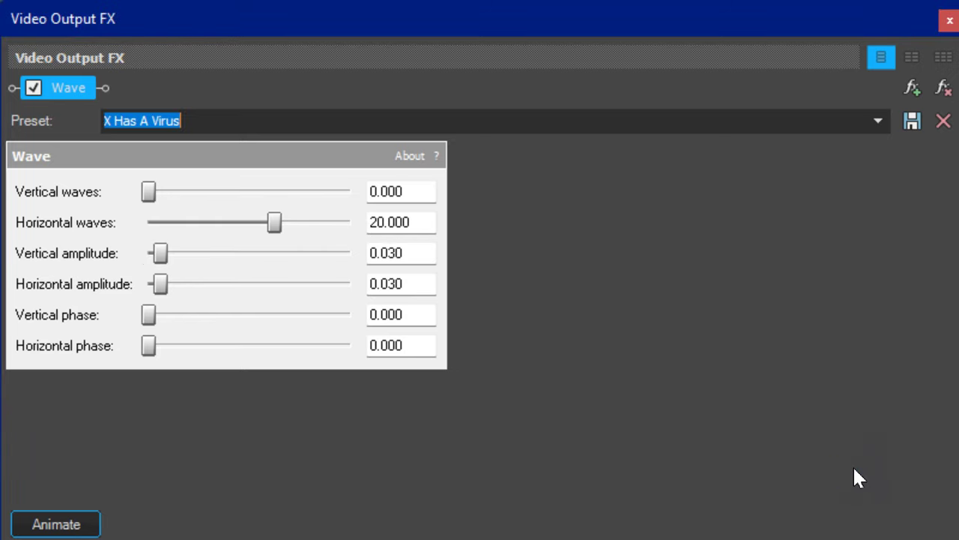
key(Down)
key(Down)
key(Down)
key(Down)
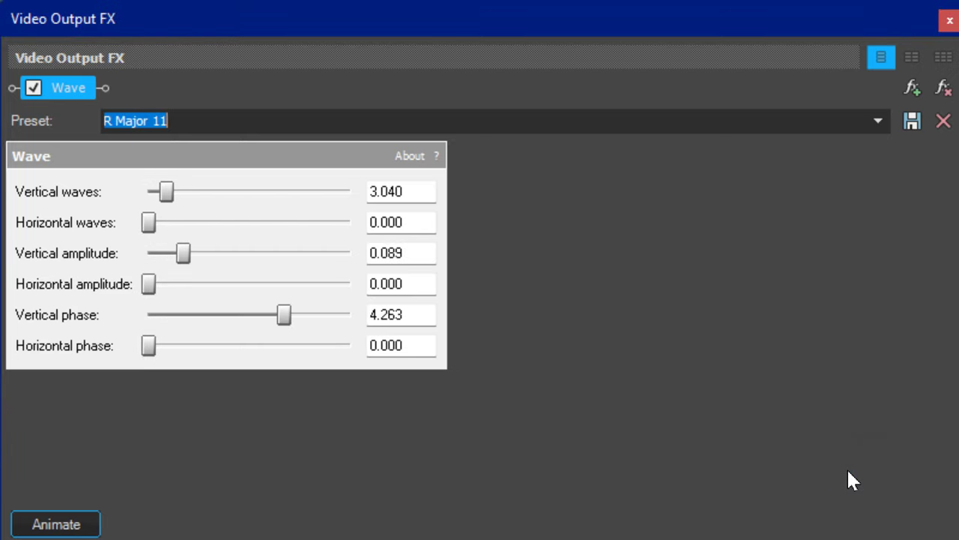
key(Down)
key(Down)
key(Down)
key(Down)
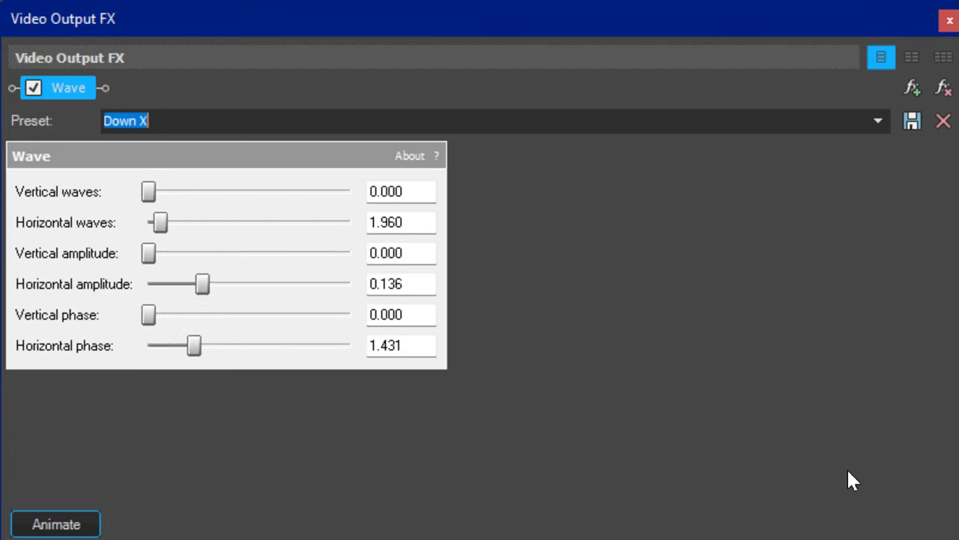
key(Down)
key(Down)
key(Down)
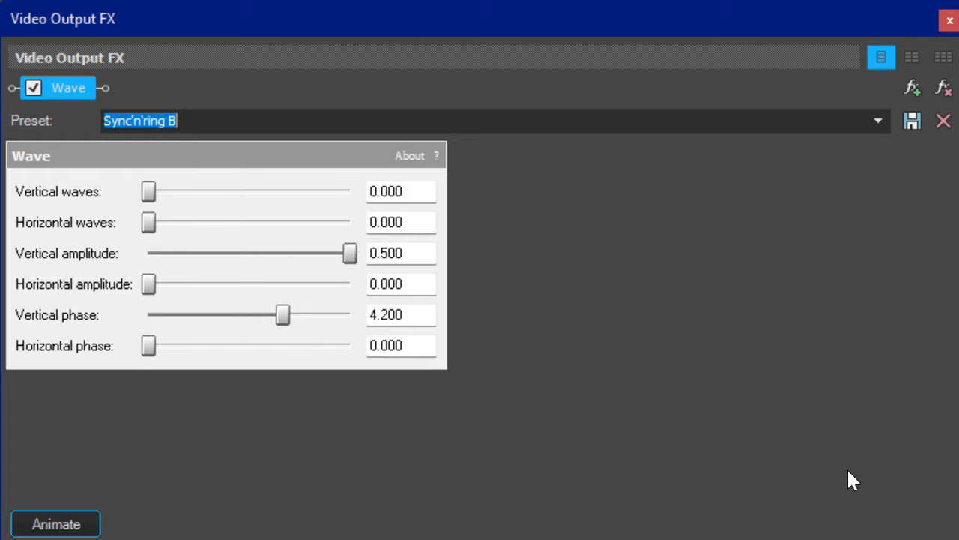
key(Down)
key(Down)
key(Down)
key(Down)
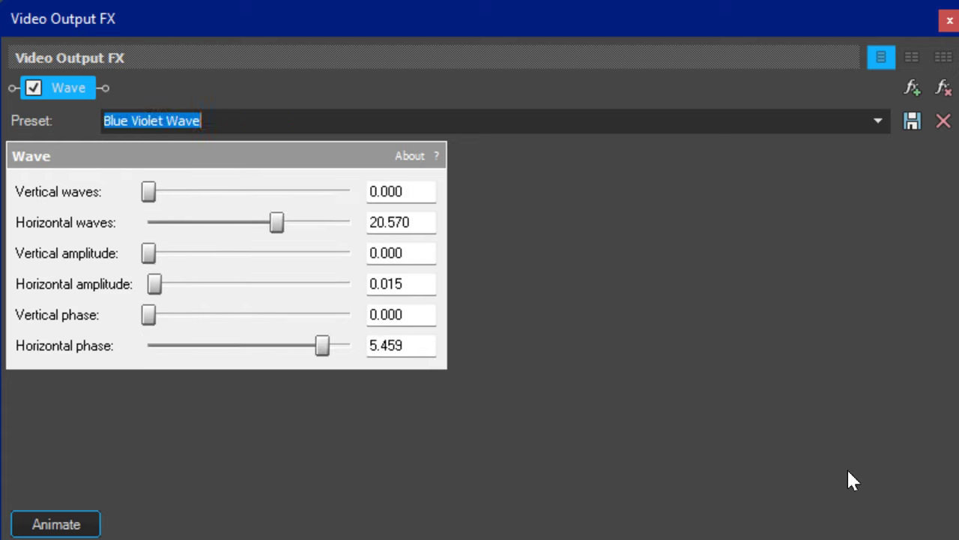
key(Down)
key(Down)
key(Down)
key(Down)
key(Down)
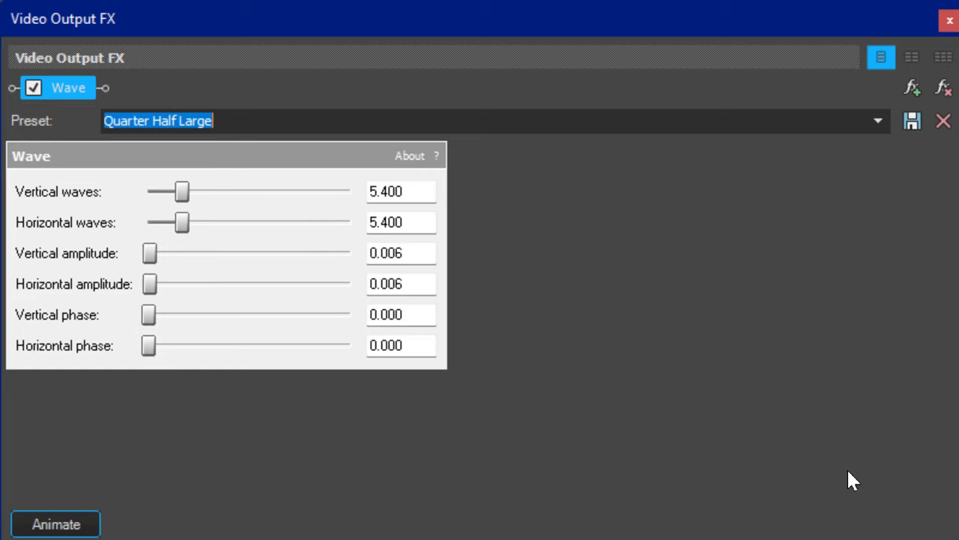
key(Down)
key(Down)
key(Down)
key(Down)
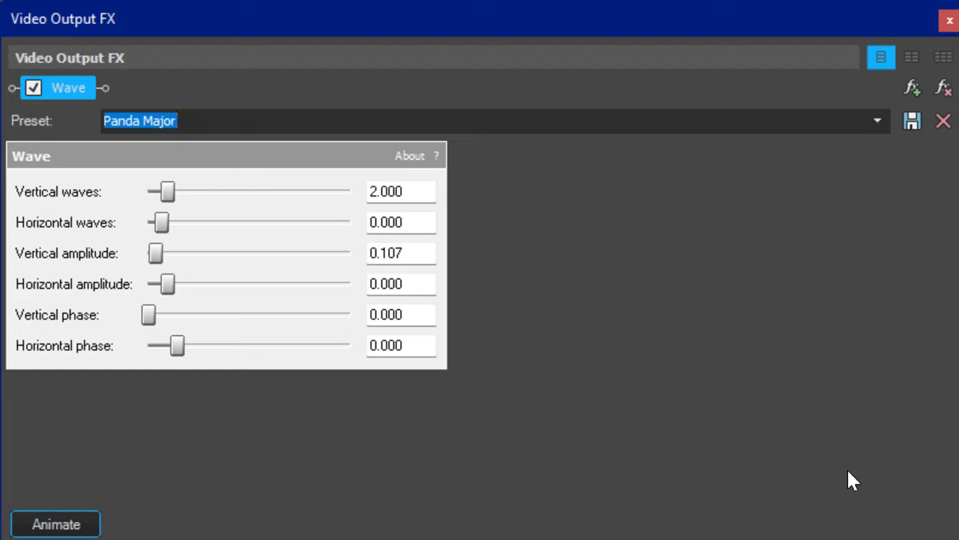
key(Down)
key(Down)
key(Down)
key(Down)
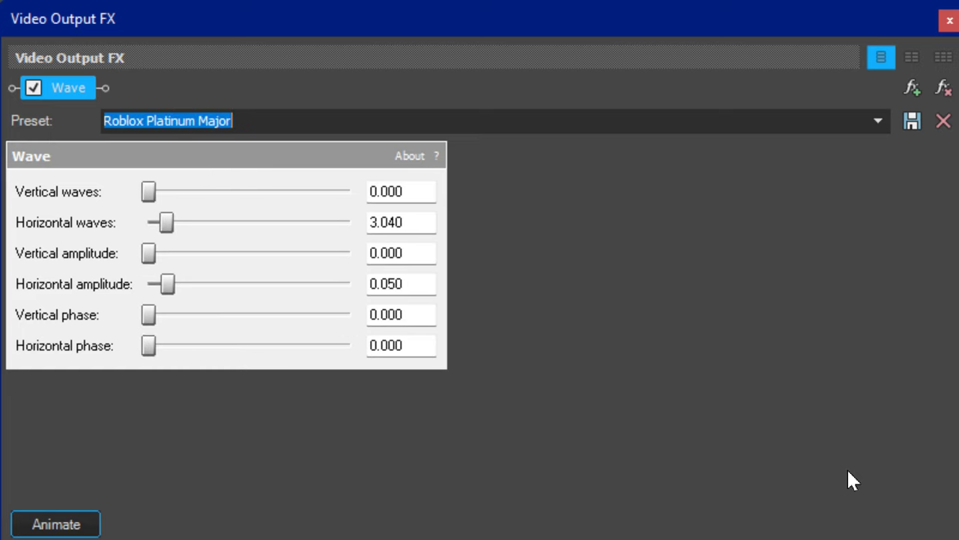
key(Down)
key(Down)
key(Down)
key(Down)
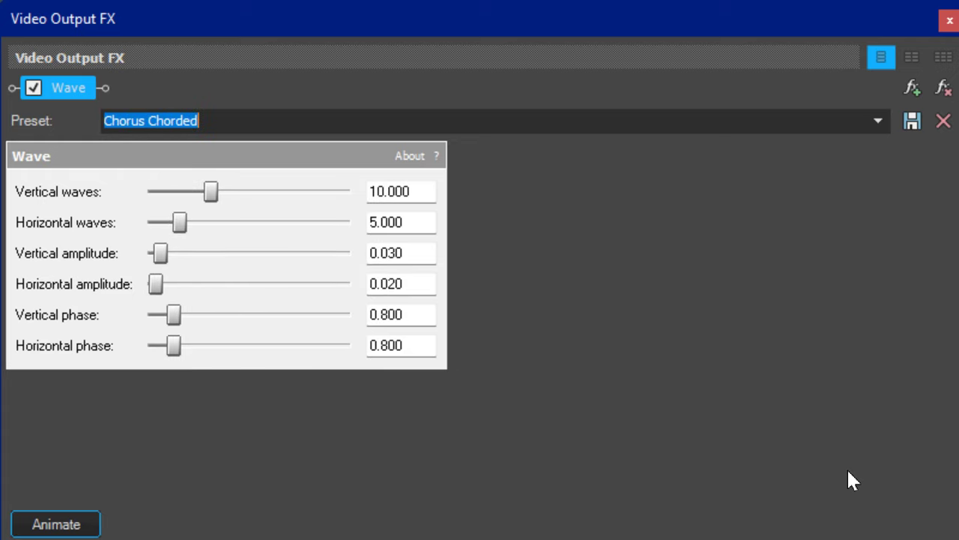
key(Down)
key(Down)
key(Down)
key(Down)
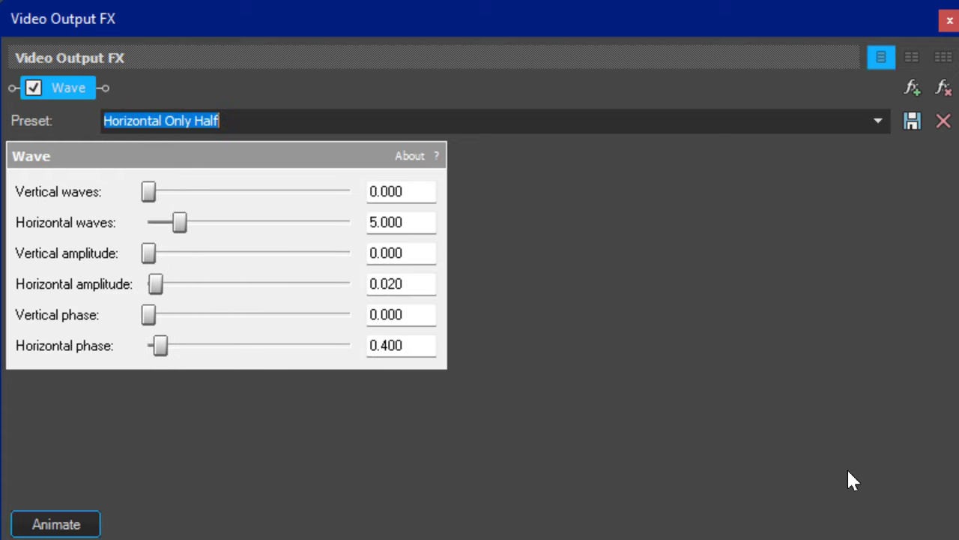
key(Down)
key(Down)
key(Down)
key(Down)
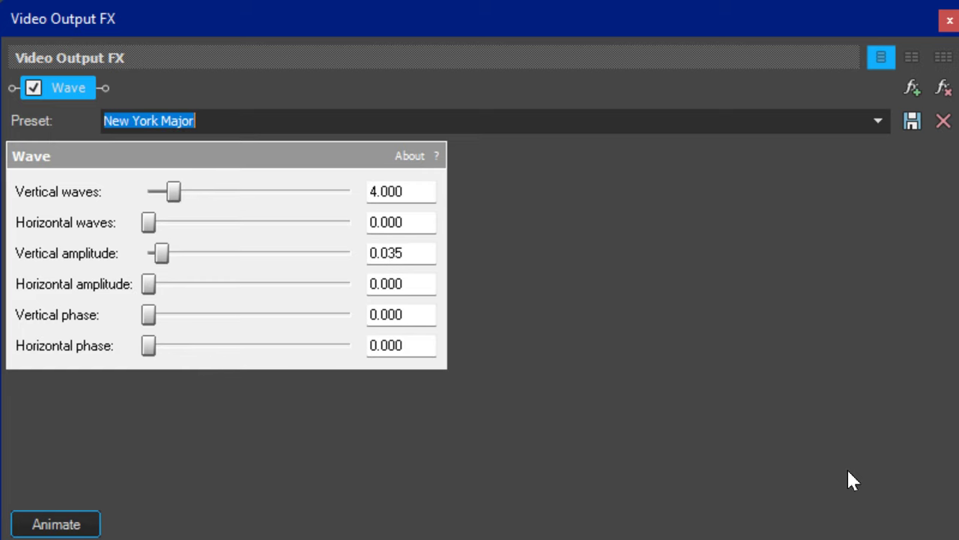
key(Down)
key(Down)
key(Down)
key(Down)
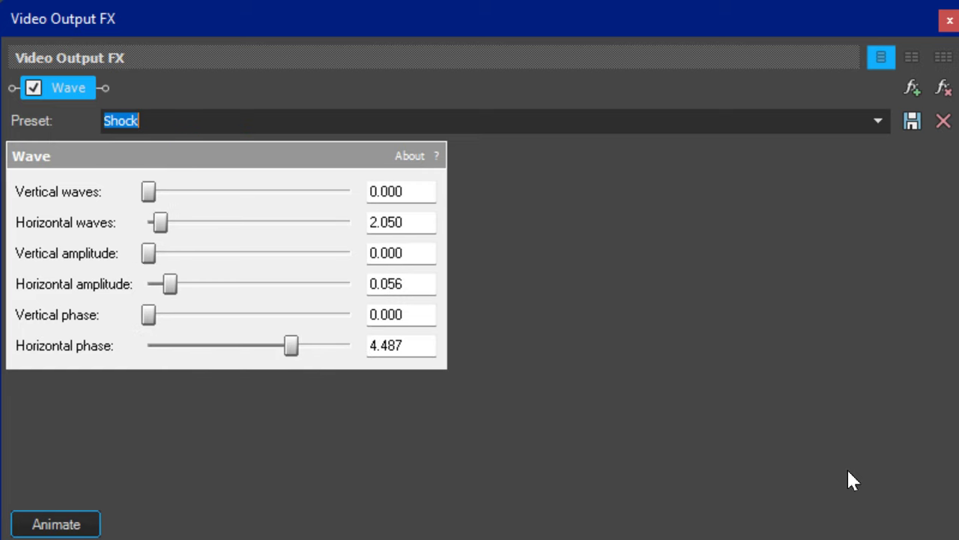
key(Down)
key(Down)
key(Down)
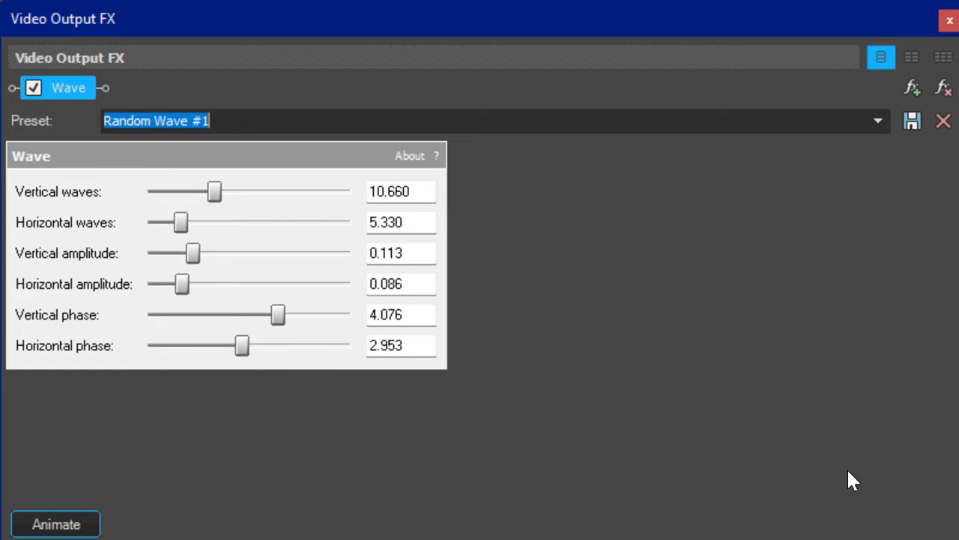
key(Down)
key(Down)
key(Down)
key(Down)
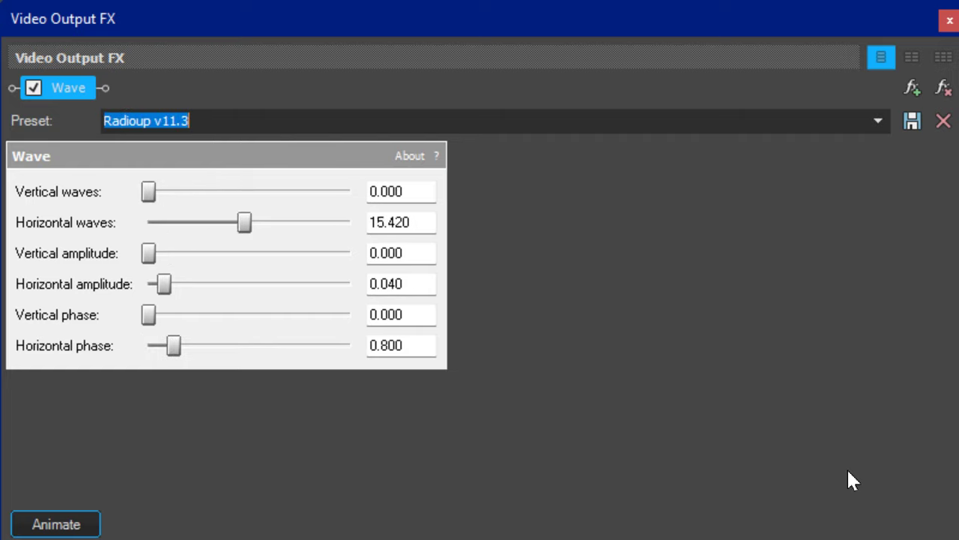
key(Down)
key(Down)
key(Down)
key(Down)
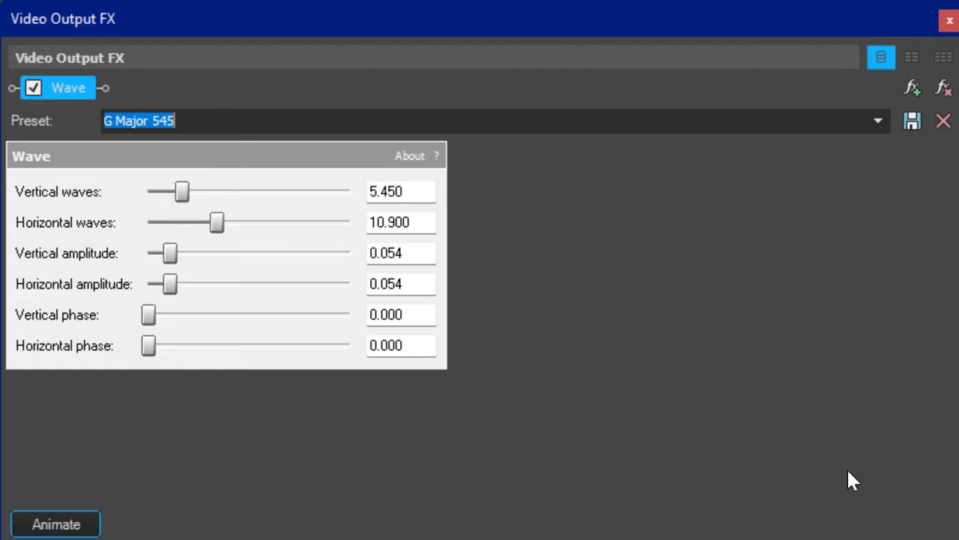
key(Down)
key(Down)
key(Down)
key(Down)
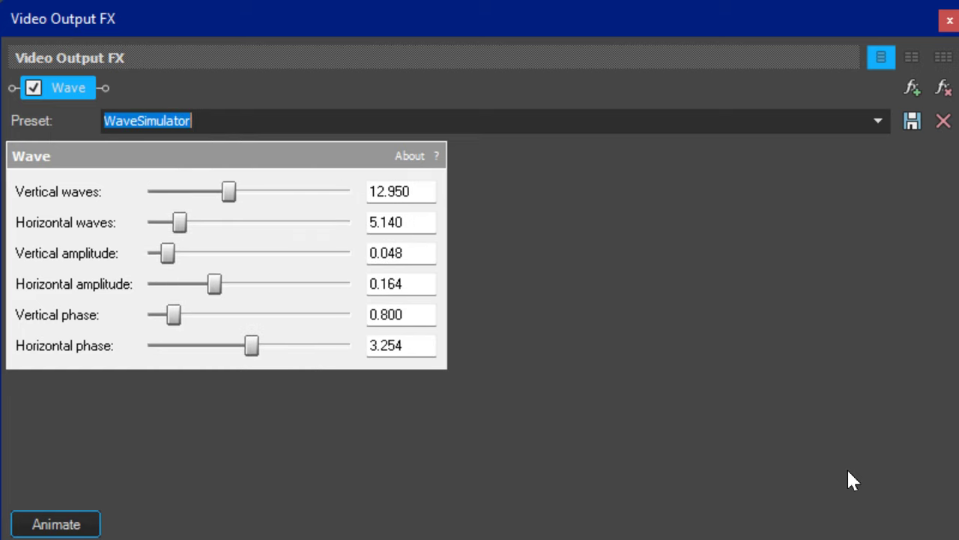
key(Down)
key(Down)
key(Down)
key(Down)
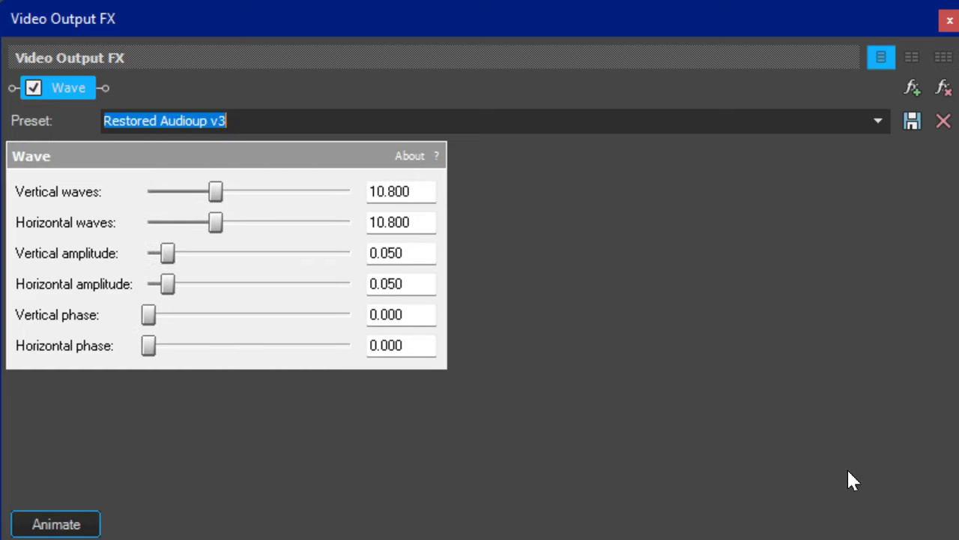
key(Down)
key(Down)
key(Down)
key(Down)
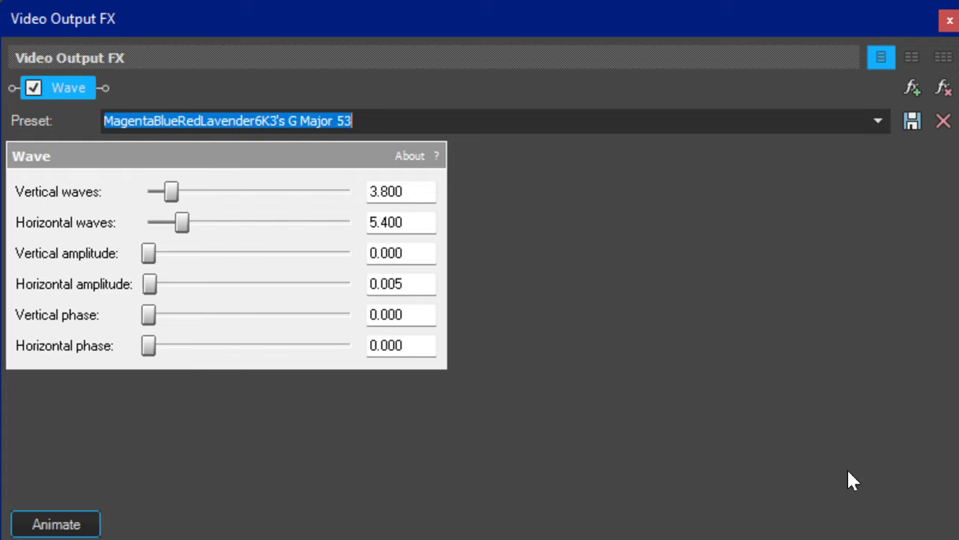
key(Down)
key(Down)
key(Down)
key(Down)
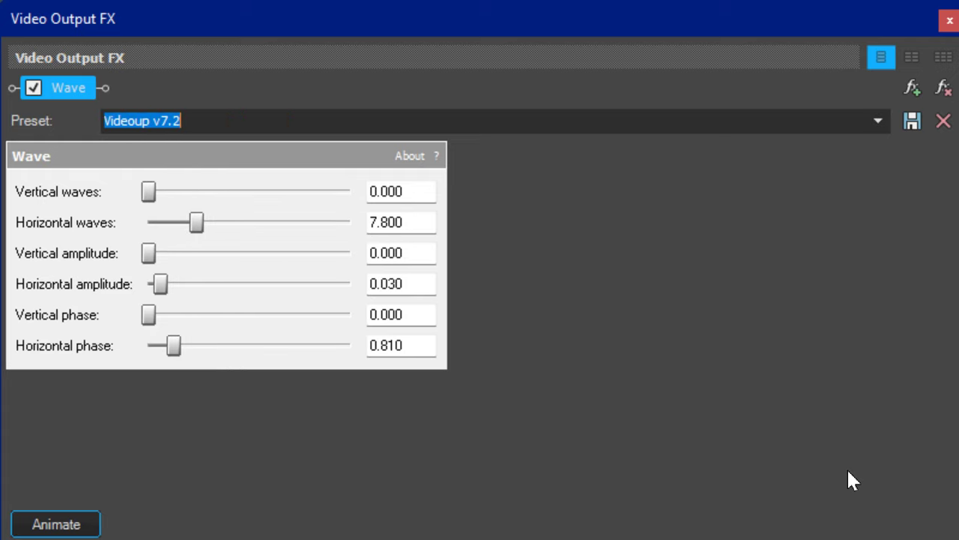
key(Down)
key(Down)
key(Down)
key(Down)
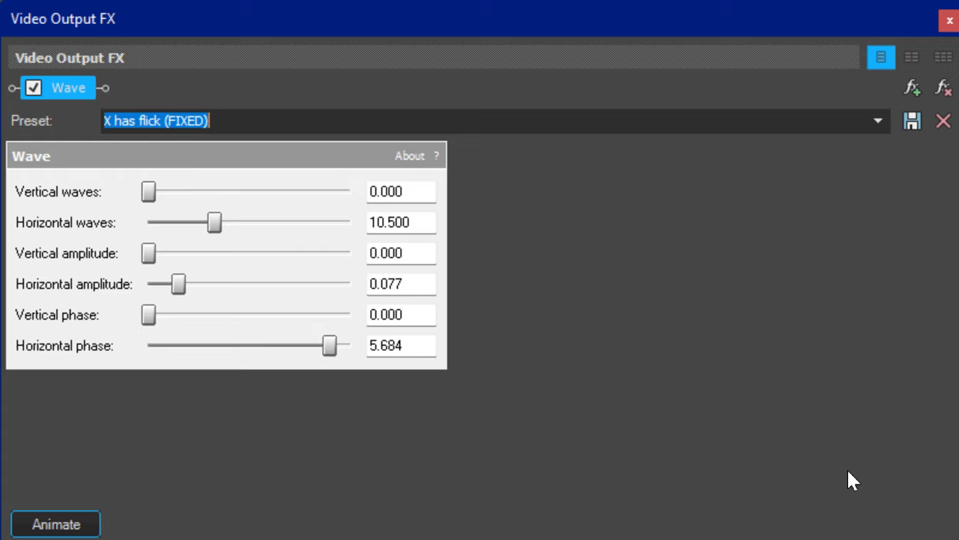
key(Down)
key(Down)
key(Down)
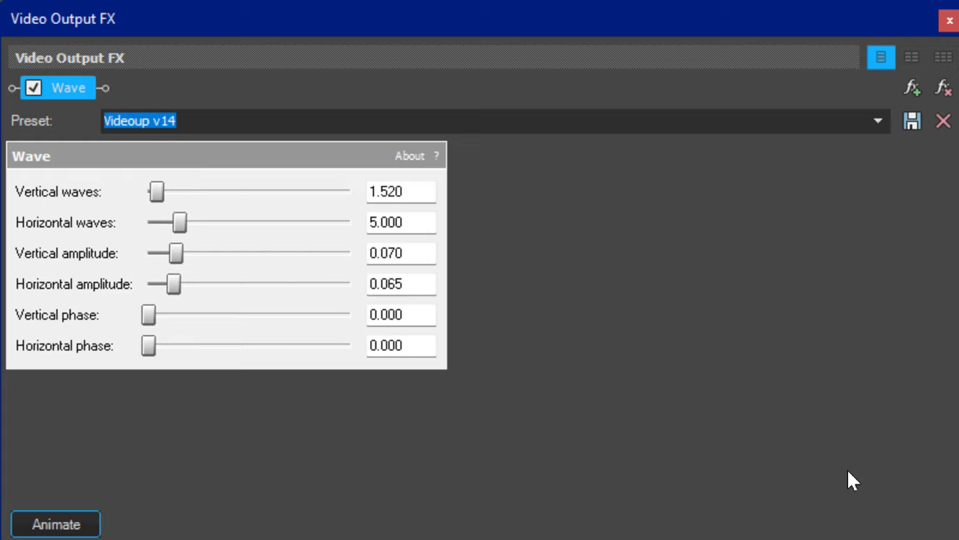
click(878, 121)
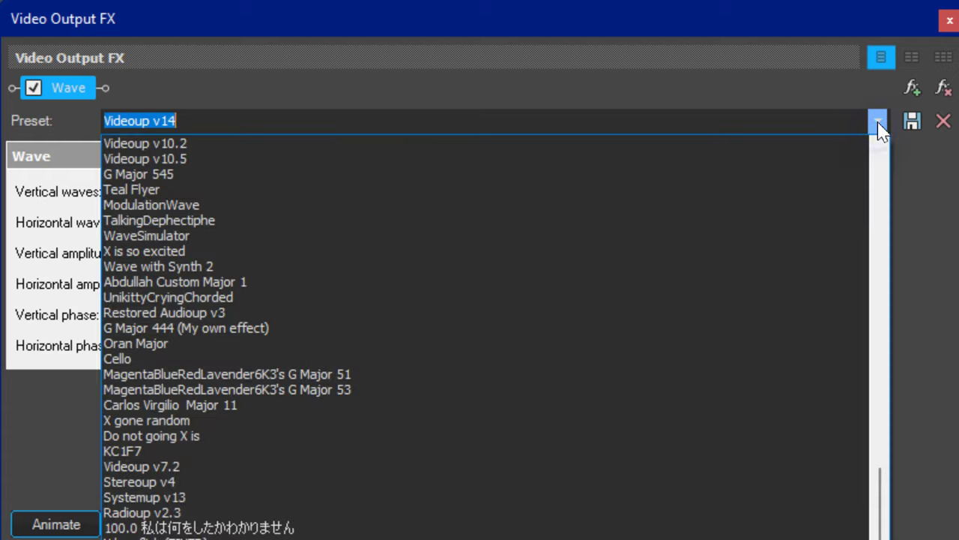
click(878, 121)
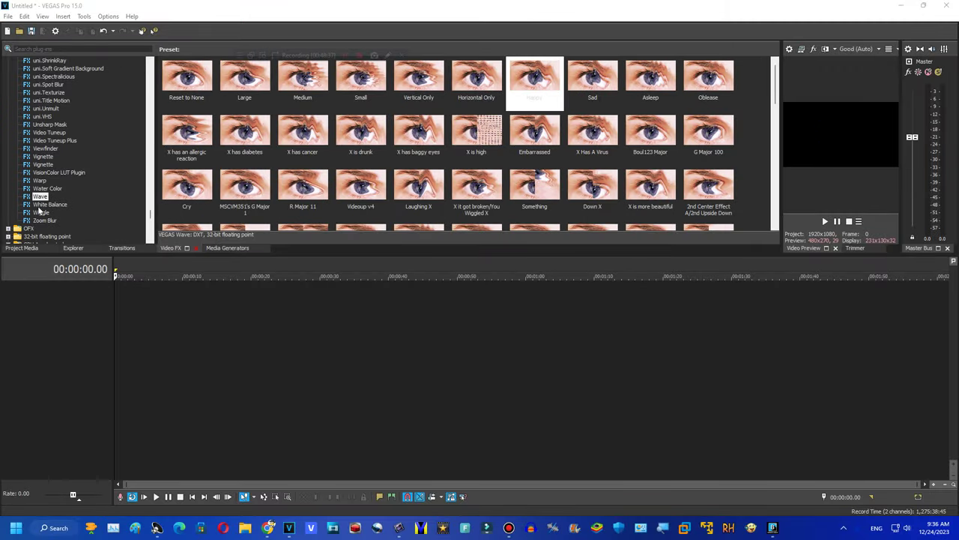
Look through the presets of the Wiggle effect and apply its 1.0 SUK preset to the video output.
key(Down)
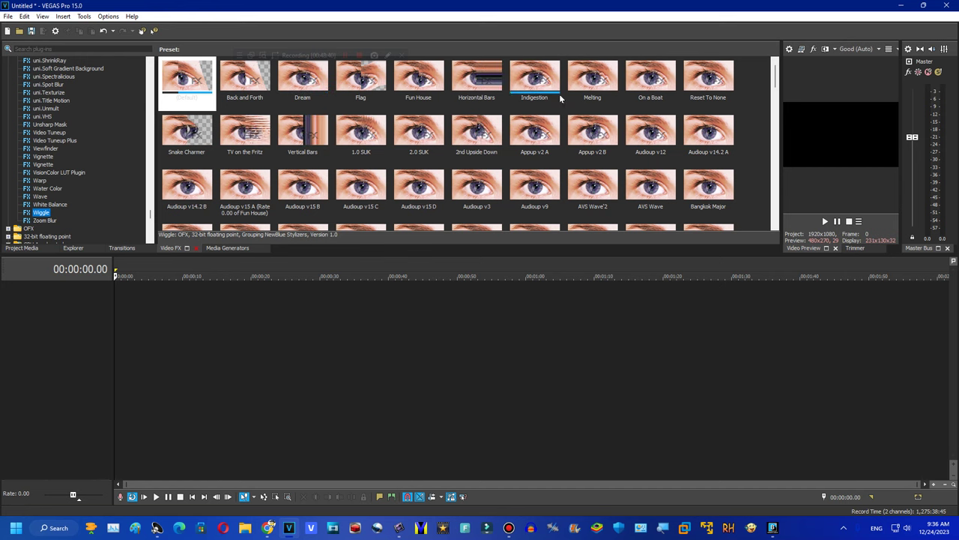
scroll(767, 154, down, 3)
scroll(749, 233, down, 10)
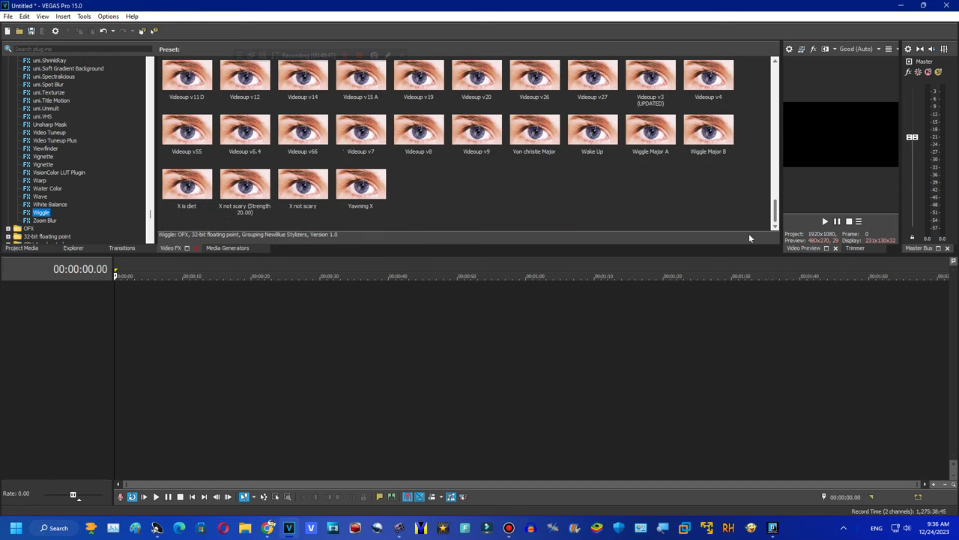
scroll(525, 210, up, 15)
click(374, 138)
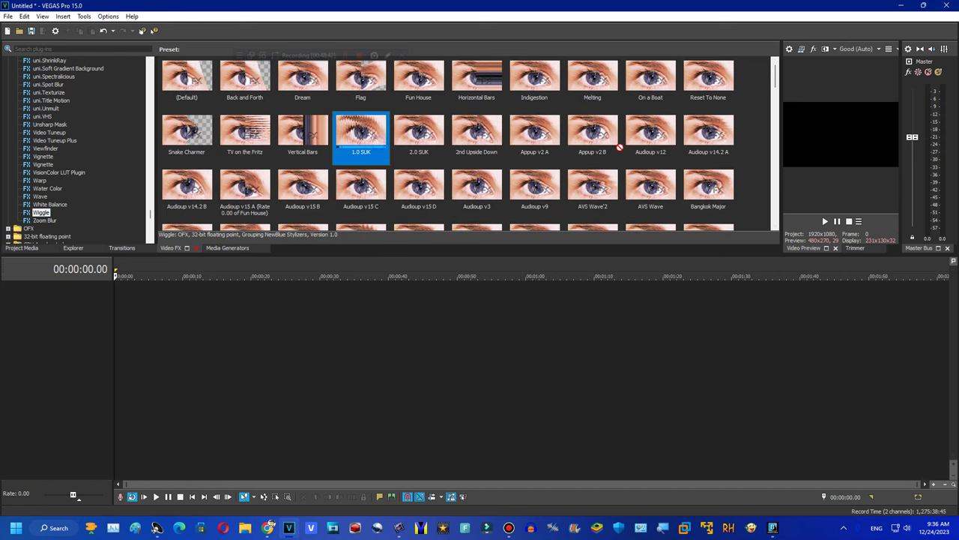
drag(825, 156, 825, 157)
key(ctrl+Print)
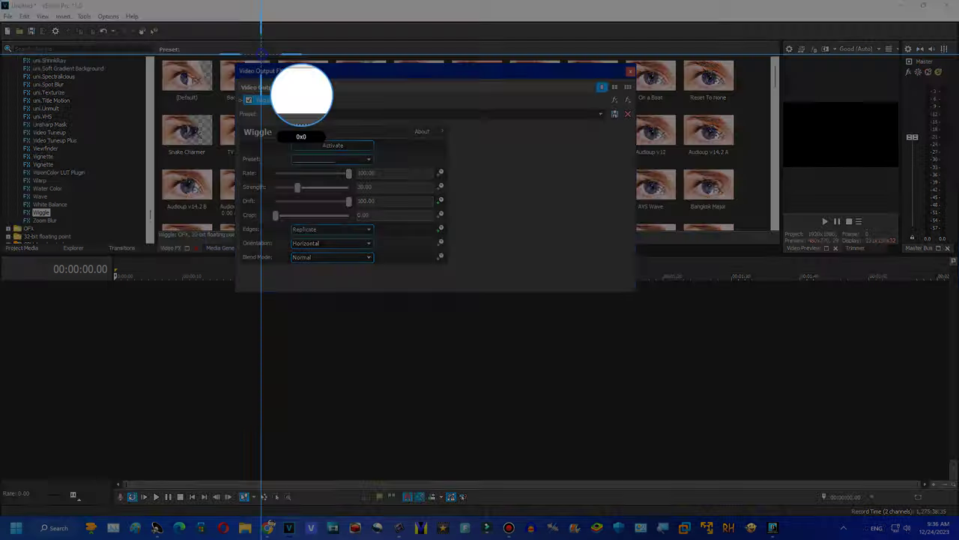
click(490, 78)
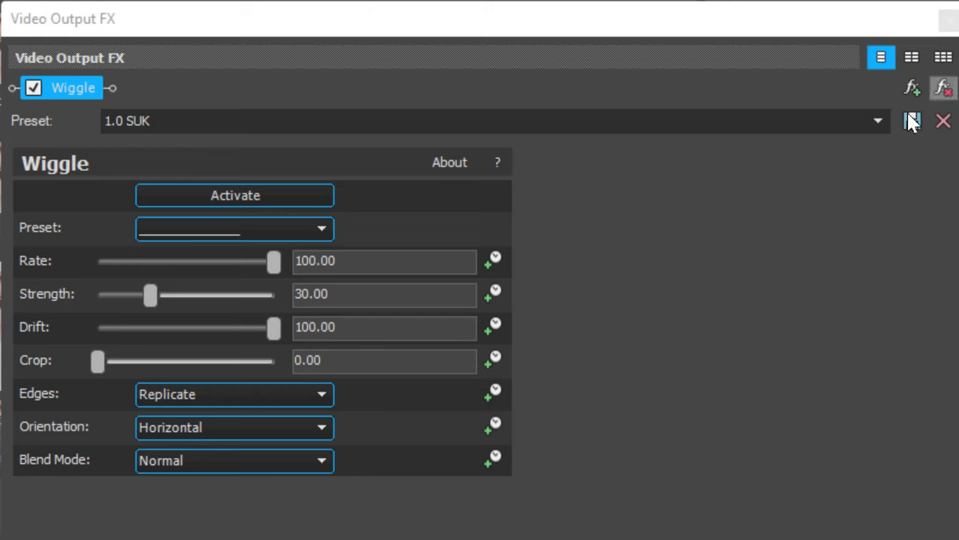
Examine the settings of the Wiggle presets one by one, from 2.0 SUK through Videoup v14.
click(866, 121)
click(877, 121)
click(303, 172)
key(Up)
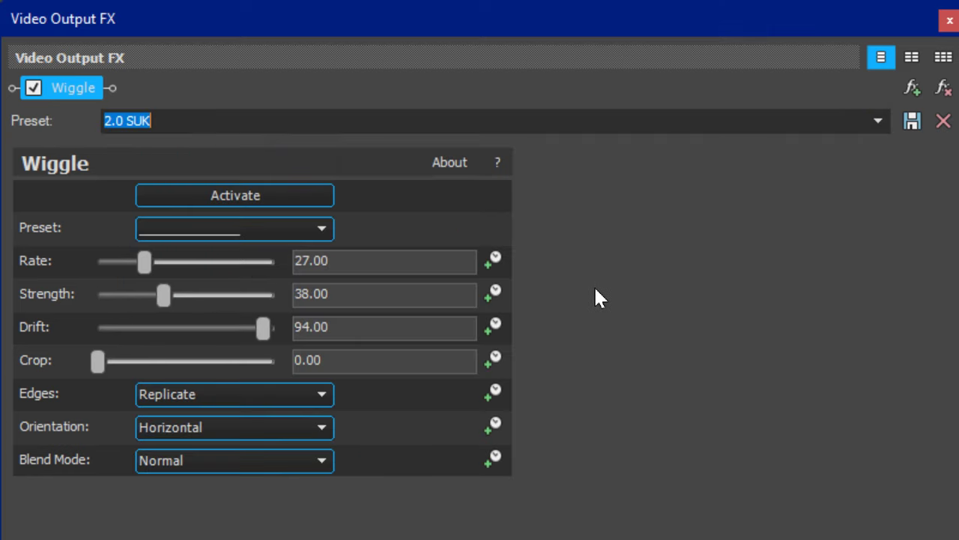
key(Down)
key(Down)
key(Down)
key(Down)
key(Down)
key(Down)
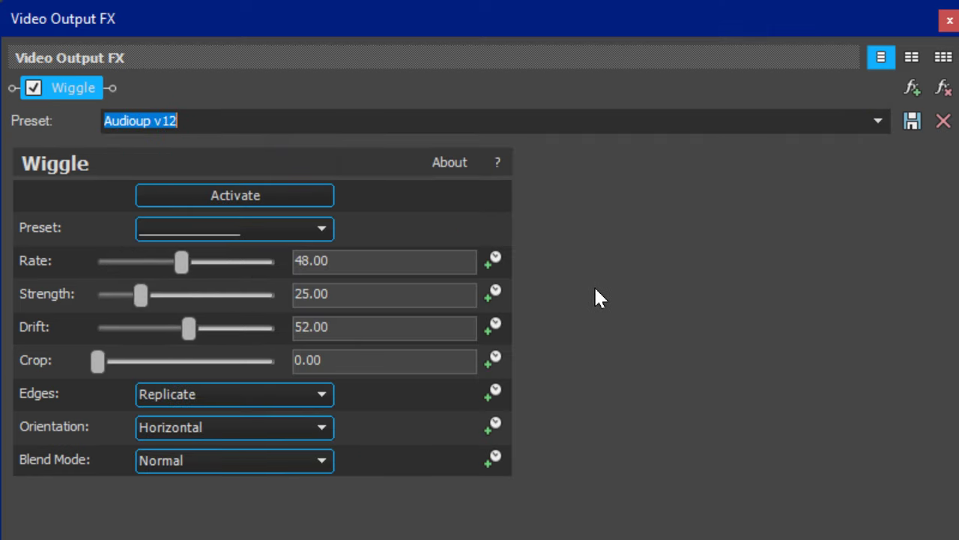
key(Down)
key(Down)
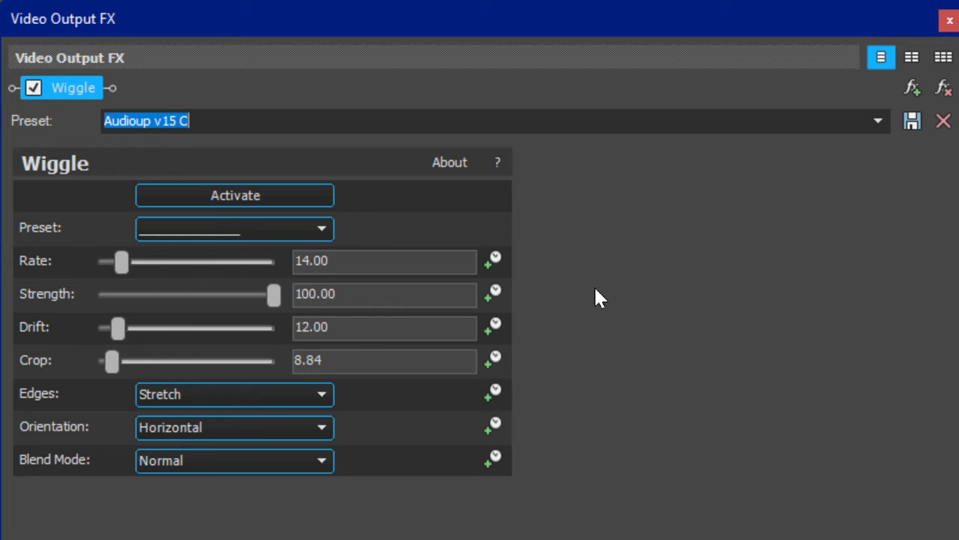
key(Down)
key(Down)
key(Down)
key(Down)
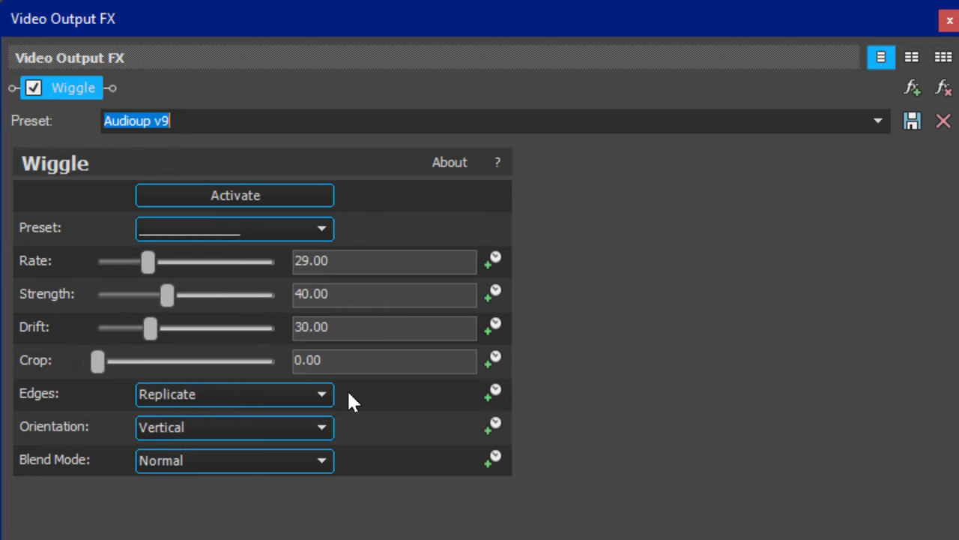
key(Down)
key(Down)
key(Down)
key(Down)
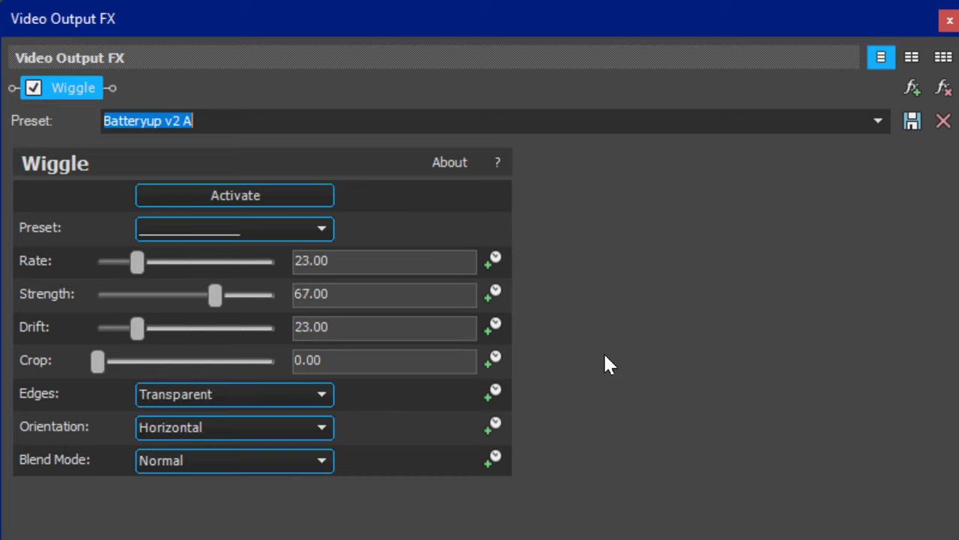
key(Down)
key(Down)
key(Down)
key(Down)
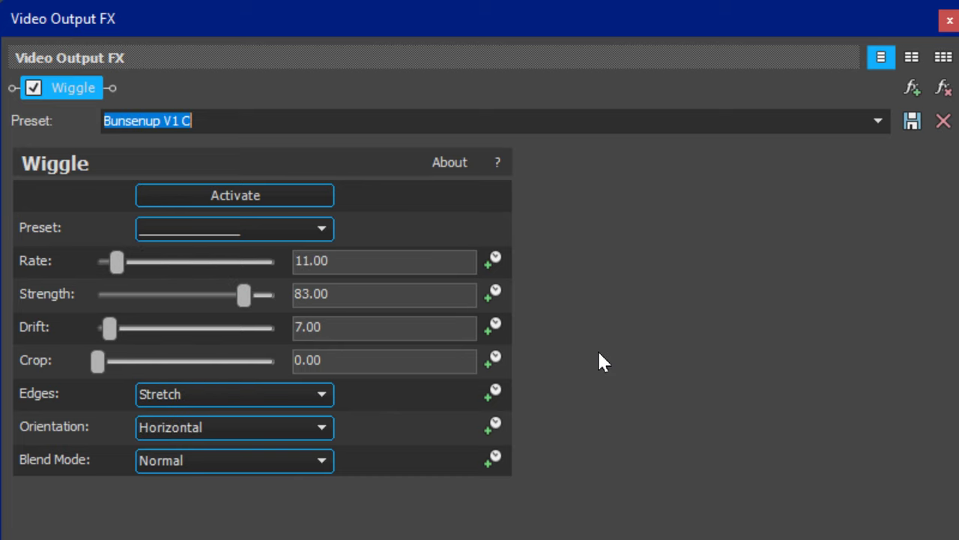
key(Down)
key(Down)
key(Down)
key(Down)
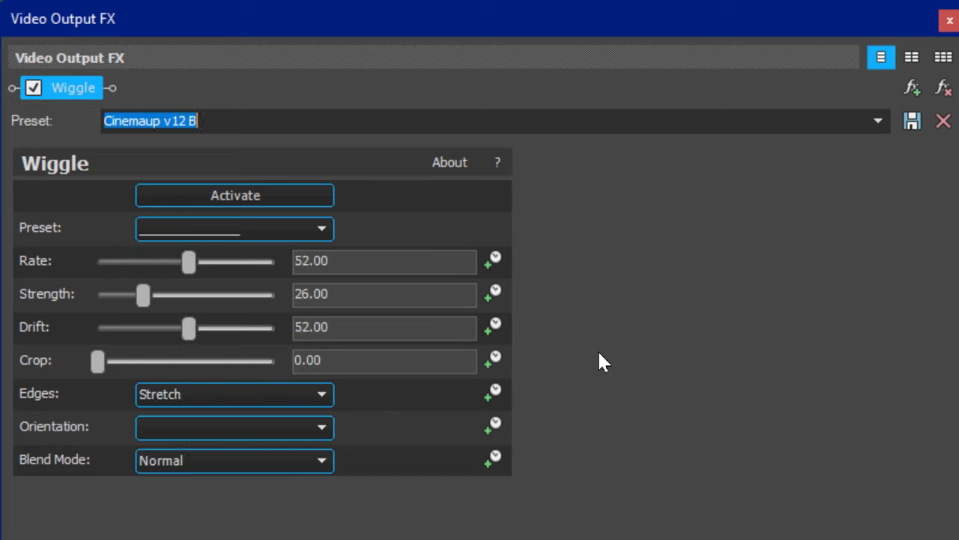
key(Down)
key(Down)
key(Down)
key(Down)
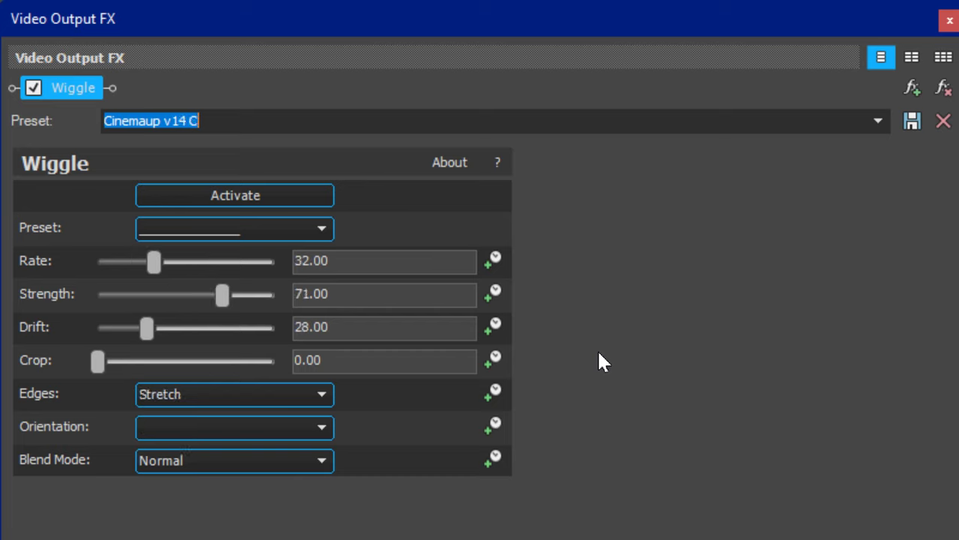
key(Down)
key(Down)
key(Down)
key(Down)
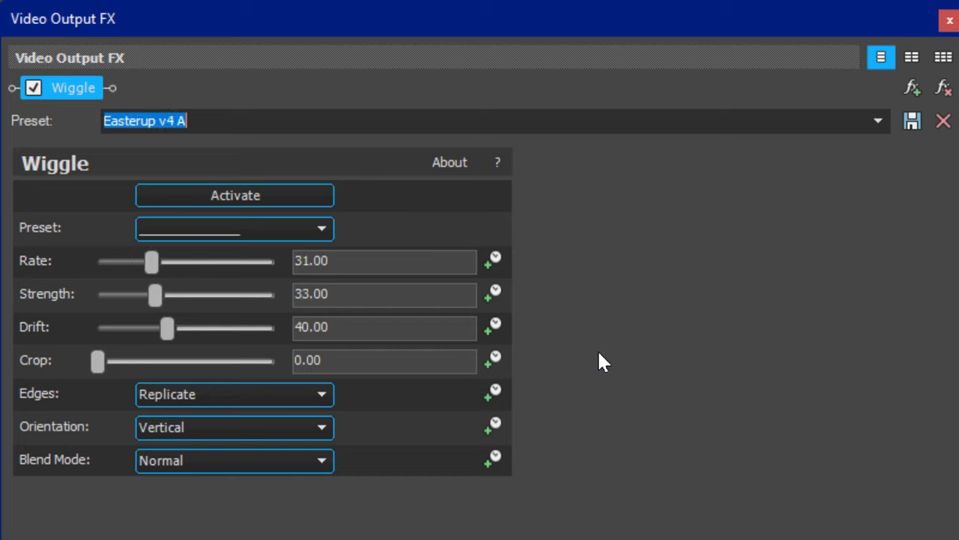
key(Down)
key(Down)
key(Down)
key(Down)
key(Down)
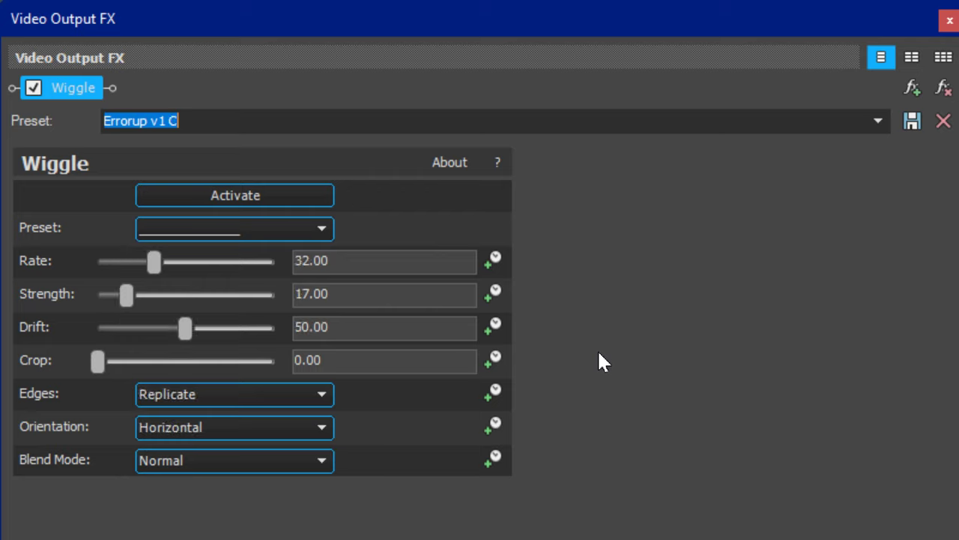
key(Down)
key(Down)
key(Down)
key(Down)
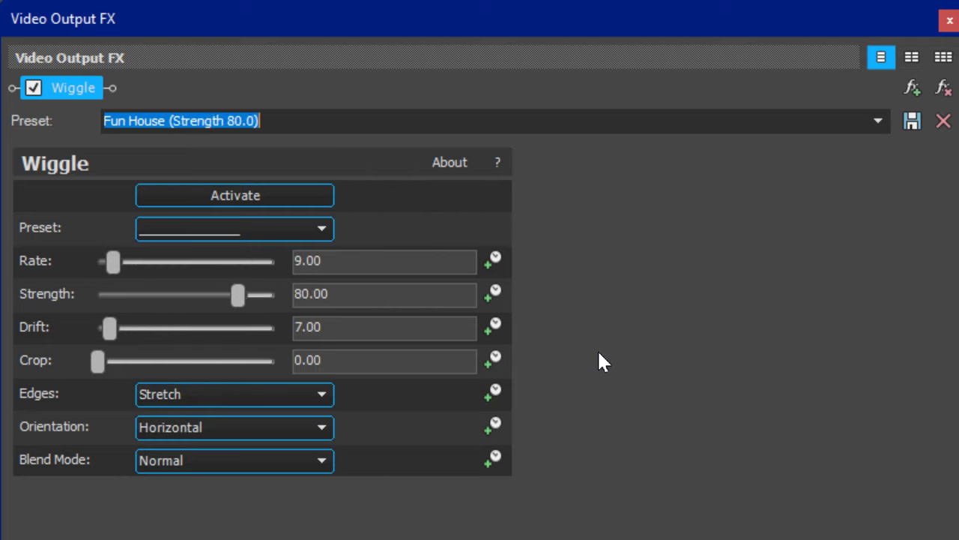
key(Down)
key(Down)
key(Down)
key(Down)
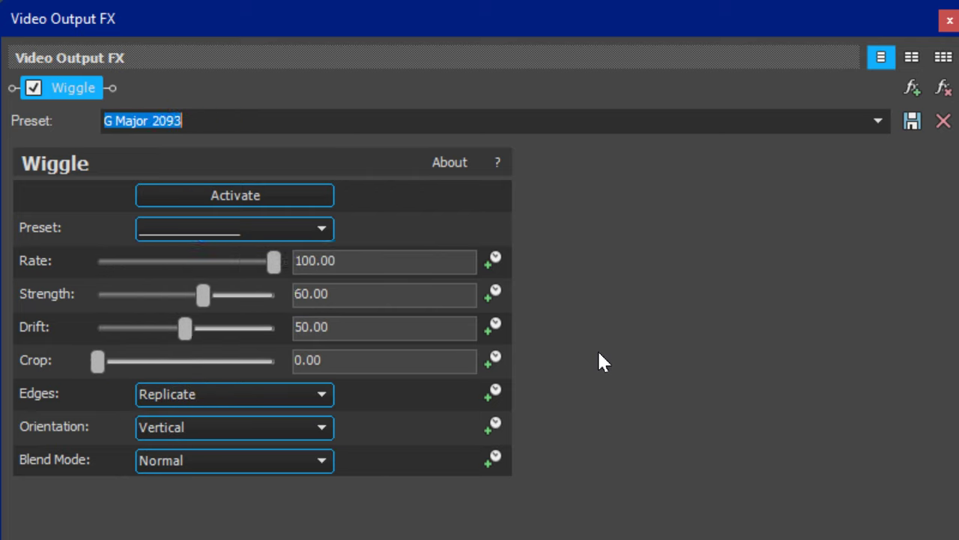
key(Down)
key(Down)
key(Down)
key(Down)
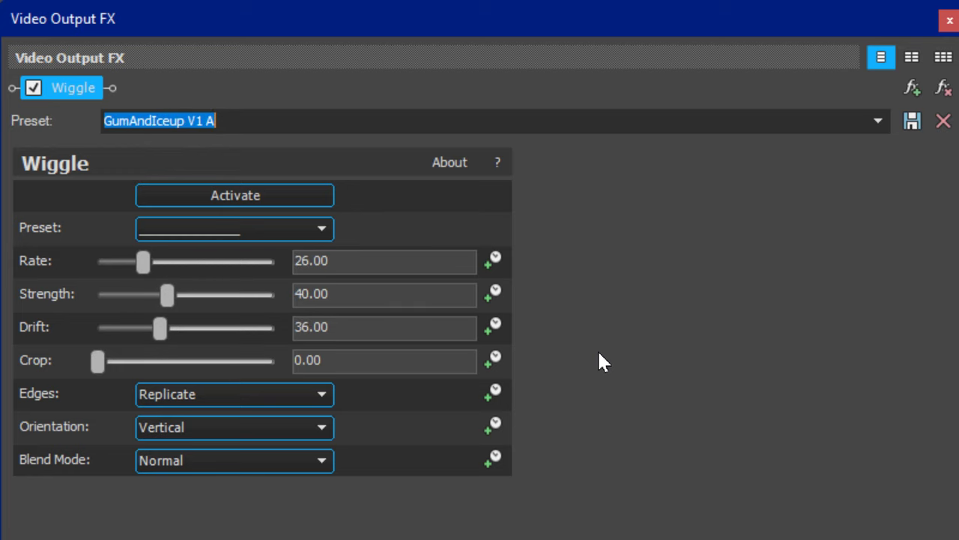
key(Down)
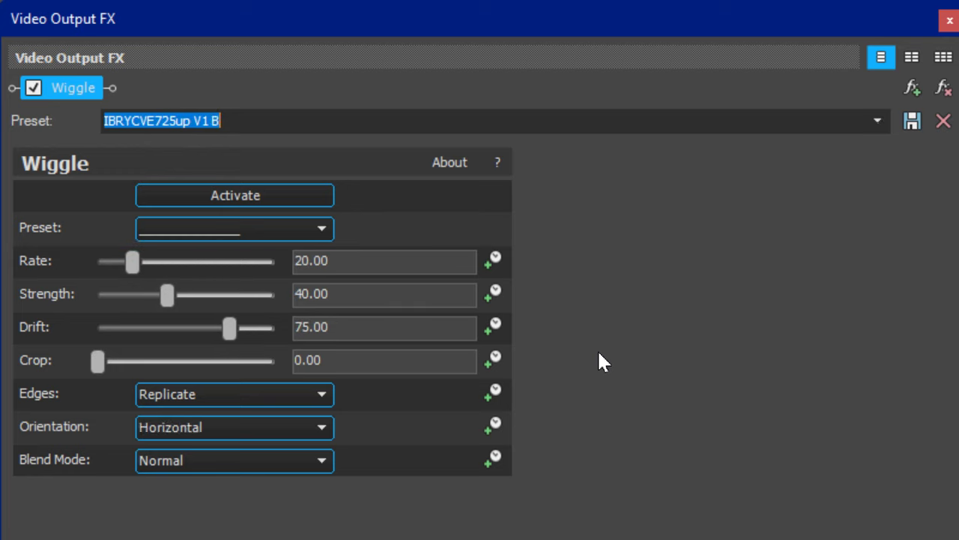
key(Down)
key(Down)
key(Down)
key(Down)
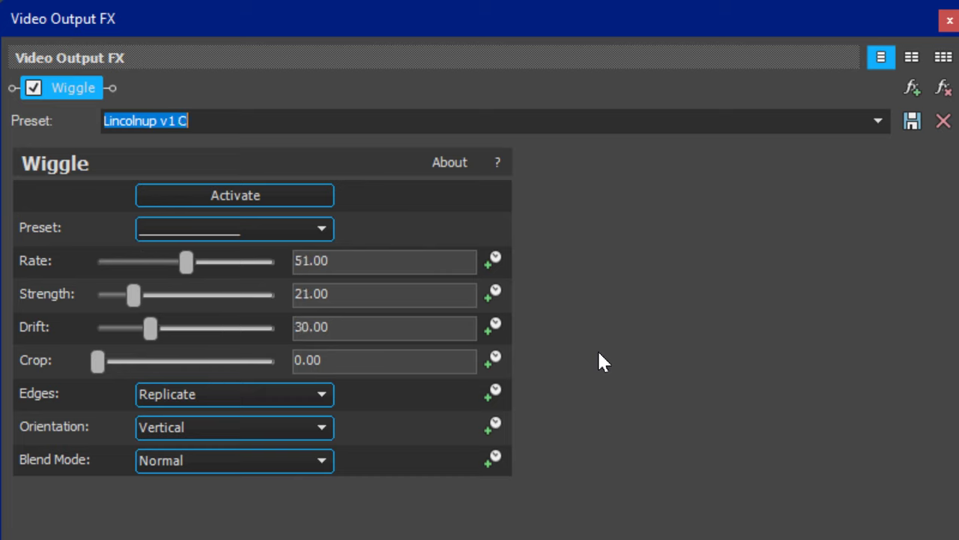
key(Down)
key(Down)
key(Down)
key(Down)
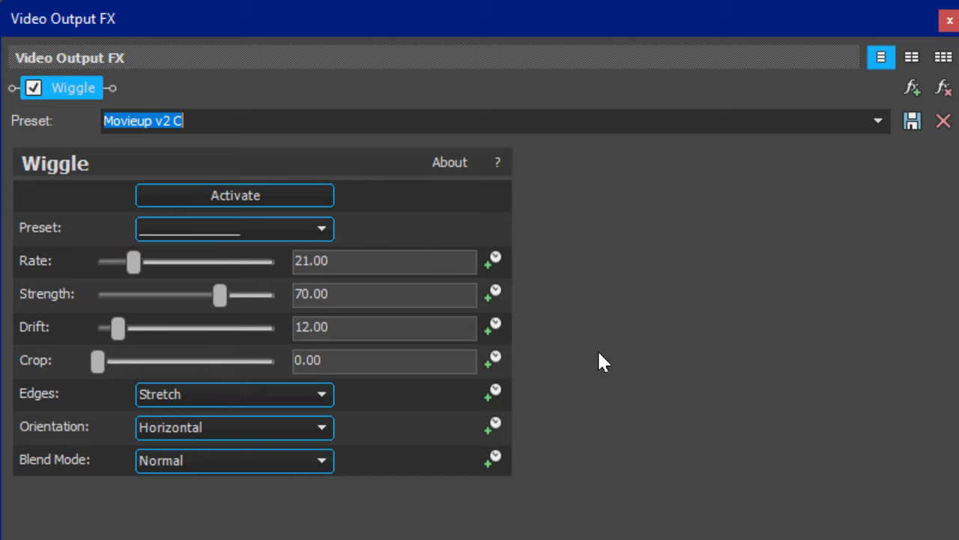
key(Down)
key(Down)
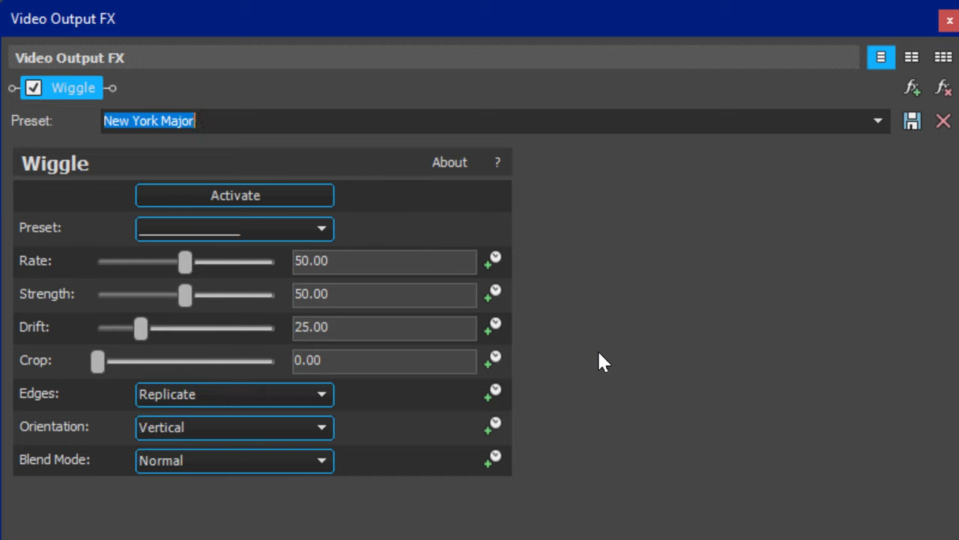
key(Down)
key(Down)
key(Down)
key(Down)
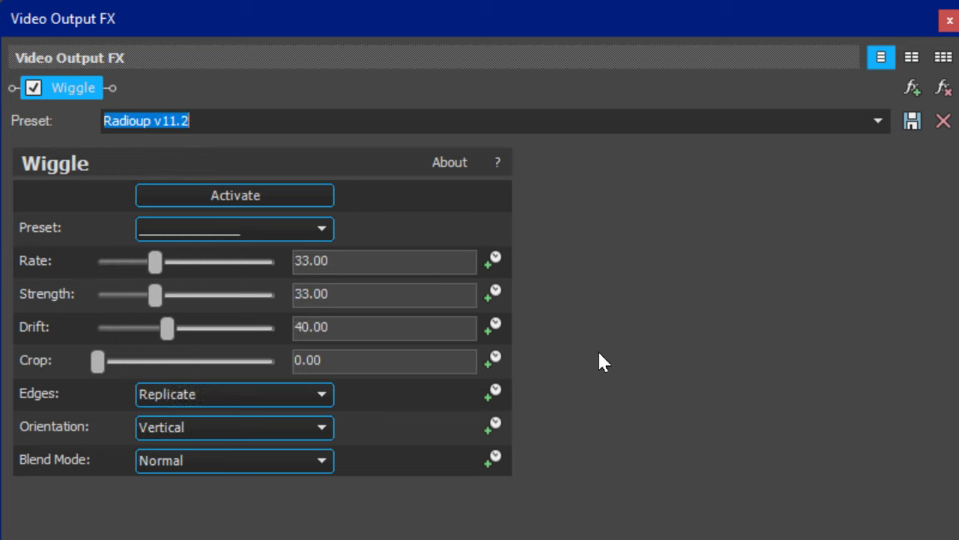
key(Down)
key(Down)
key(Down)
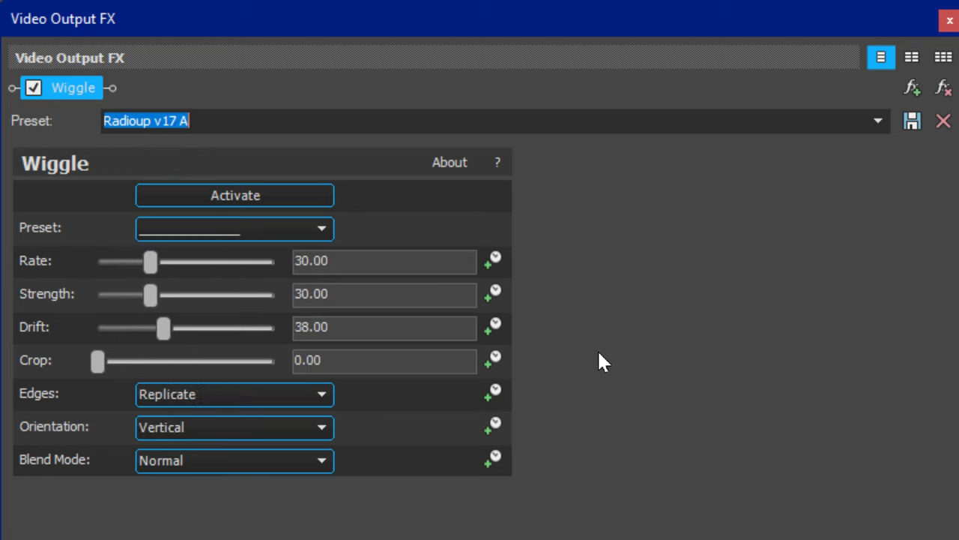
key(Down)
key(Down)
key(Down)
key(Down)
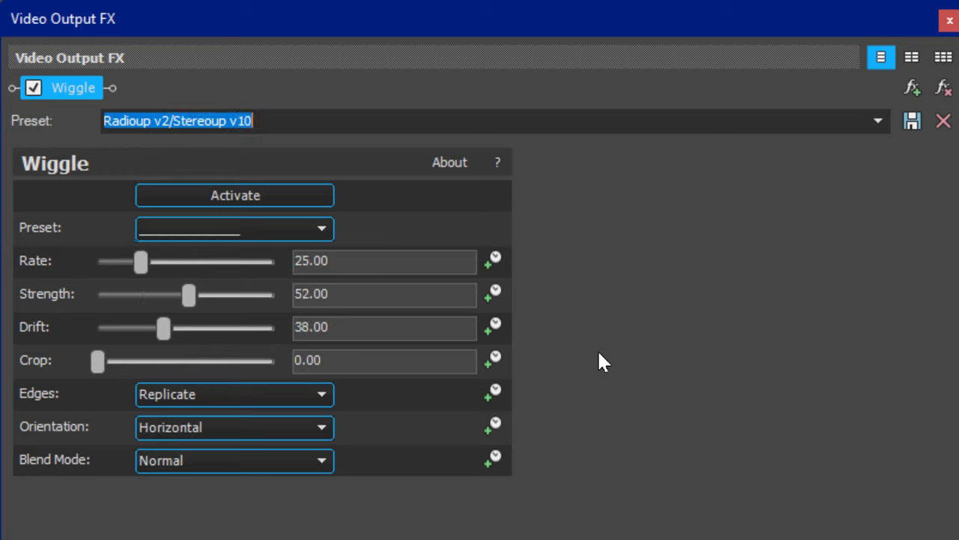
key(Down)
key(Down)
key(Down)
key(Down)
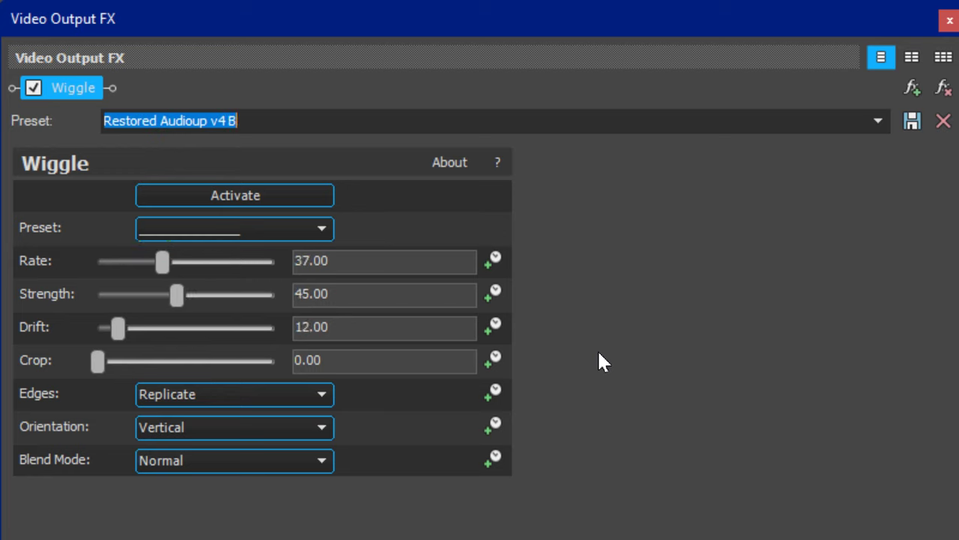
key(Down)
key(Down)
key(Down)
key(Down)
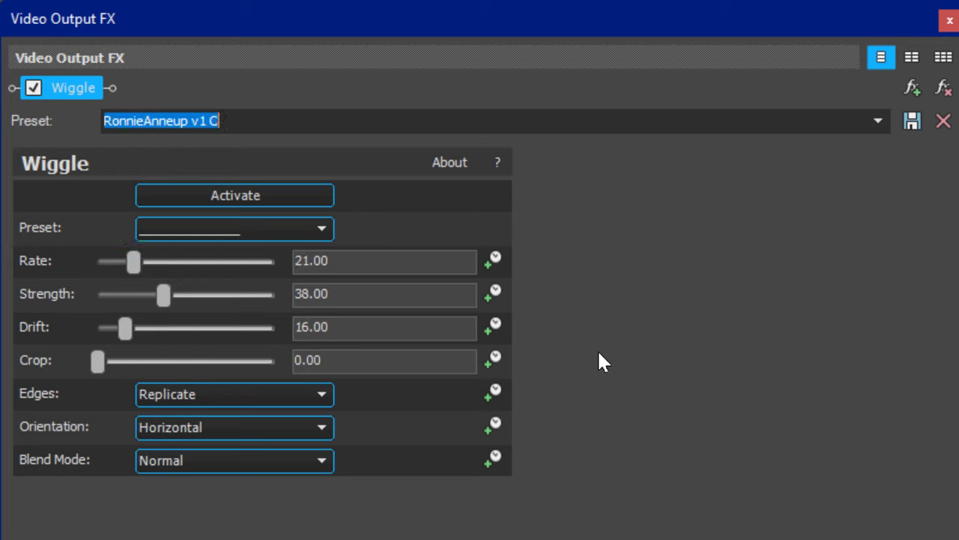
key(Down)
key(Down)
key(Down)
key(Down)
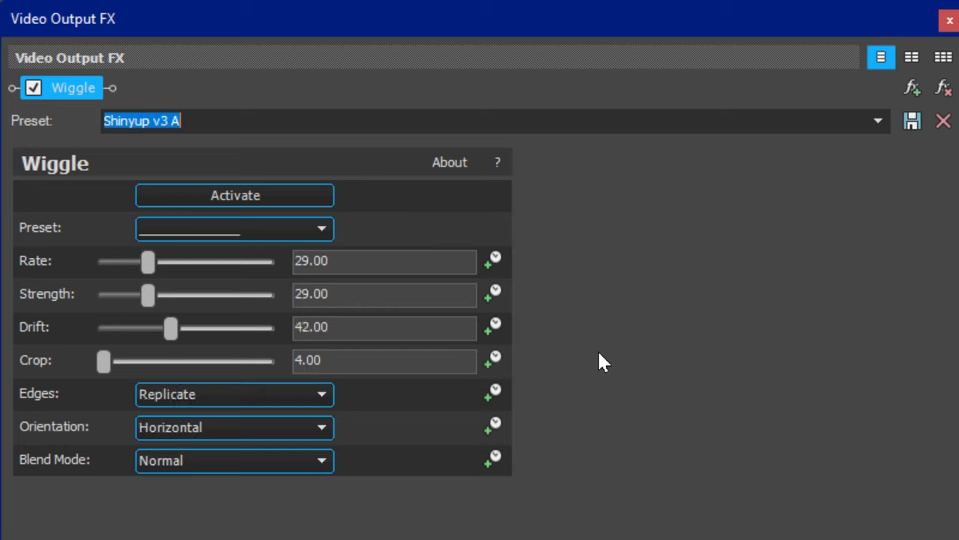
key(Down)
key(Down)
key(Down)
key(Down)
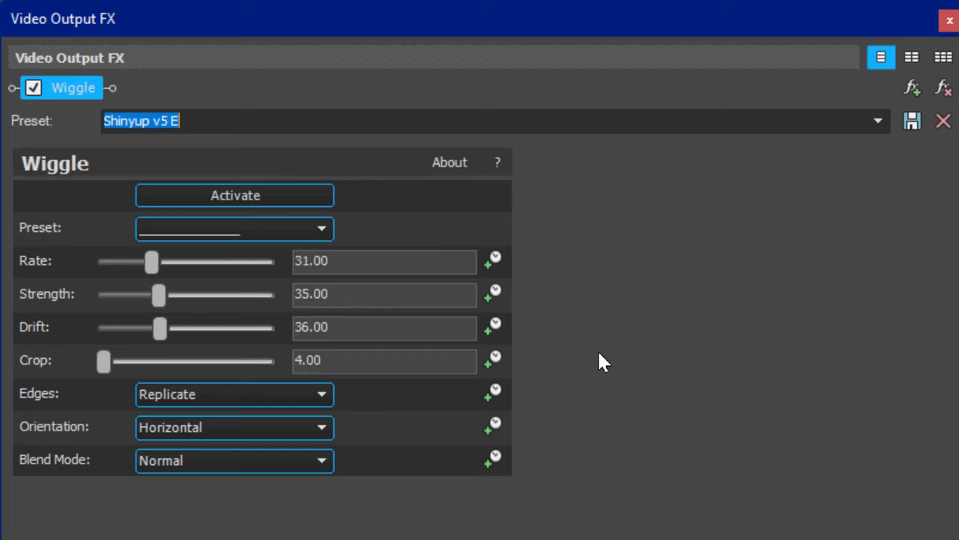
key(Down)
key(Down)
key(Down)
key(Down)
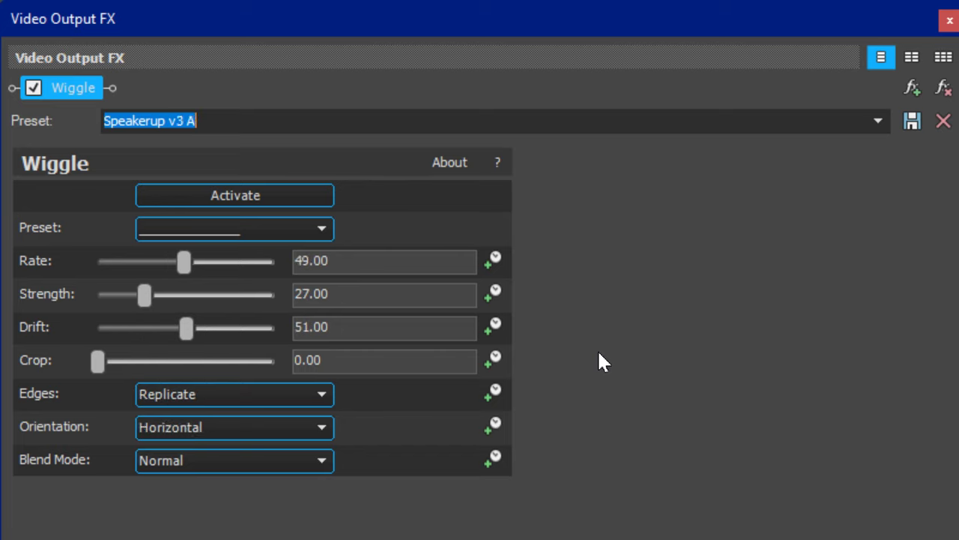
key(Down)
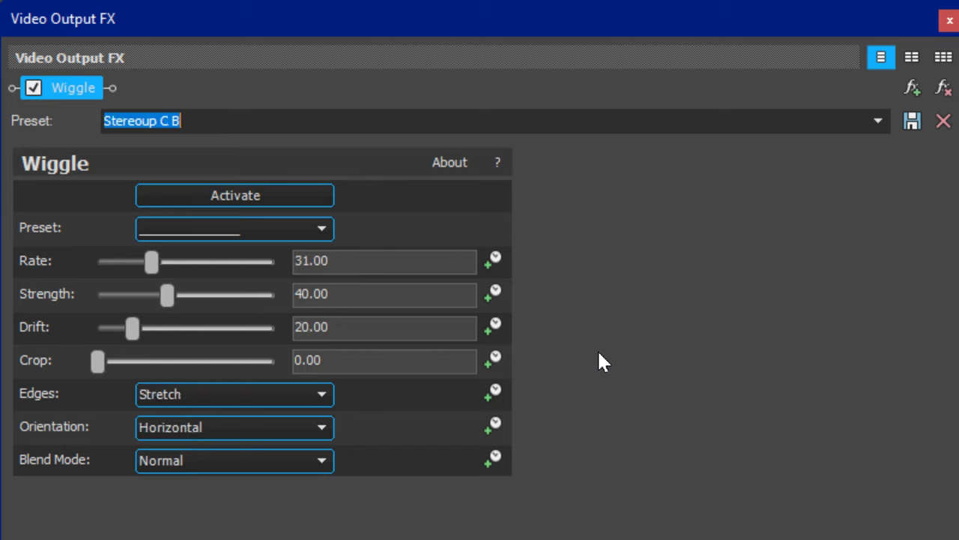
key(Down)
key(Down)
key(Down)
key(Down)
key(Down)
key(Down)
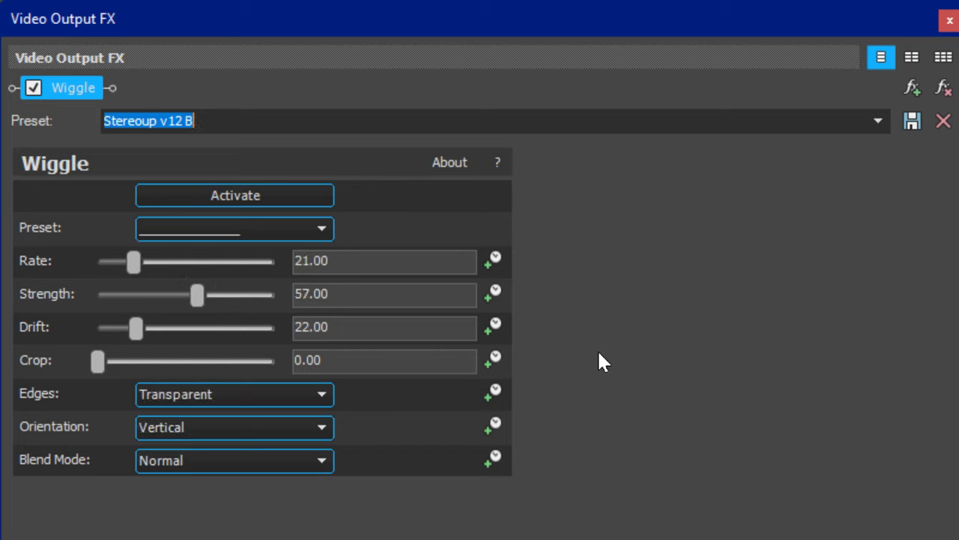
key(Down)
key(Down)
key(Down)
key(Down)
key(Down)
key(Down)
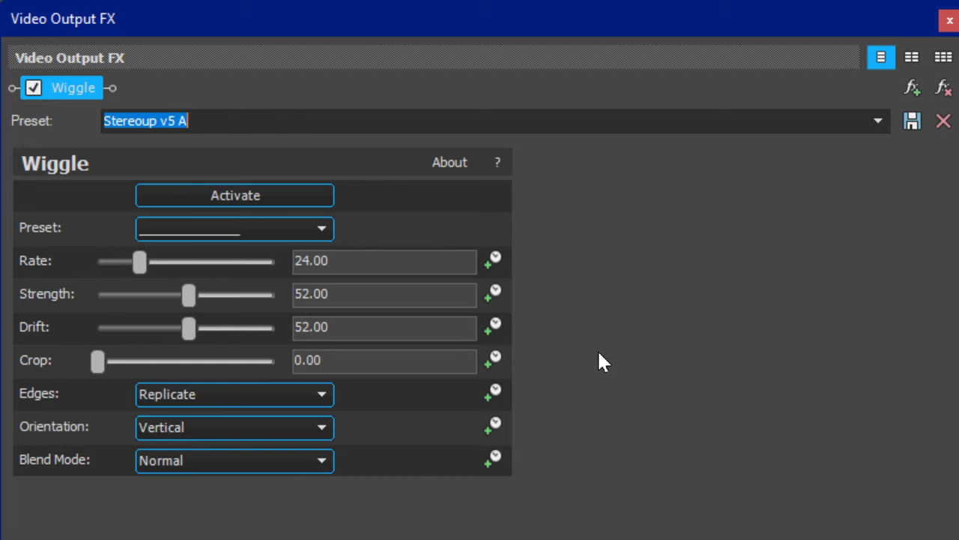
key(Down)
key(Down)
key(Down)
key(Down)
key(Down)
key(Down)
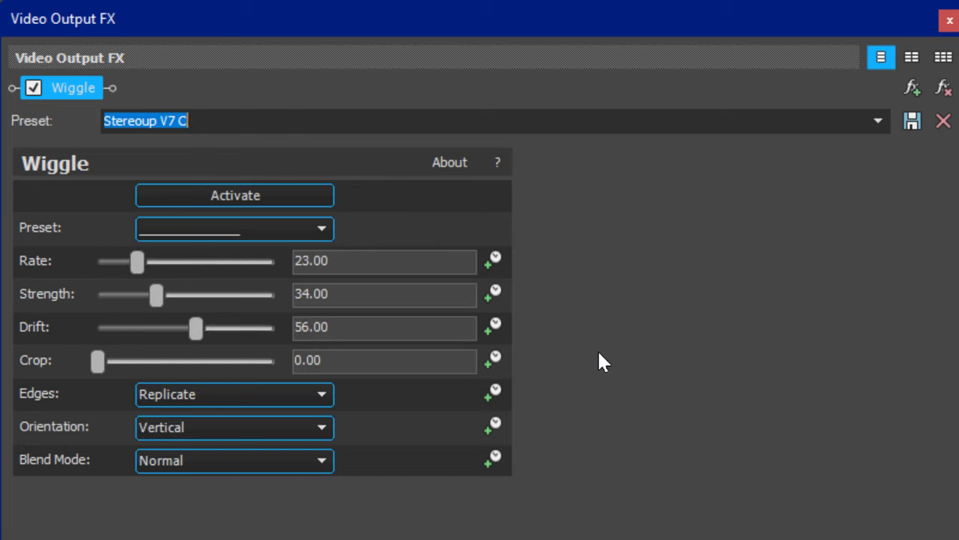
key(Down)
key(Down)
key(Down)
key(Down)
key(Down)
key(Down)
key(Down)
key(Down)
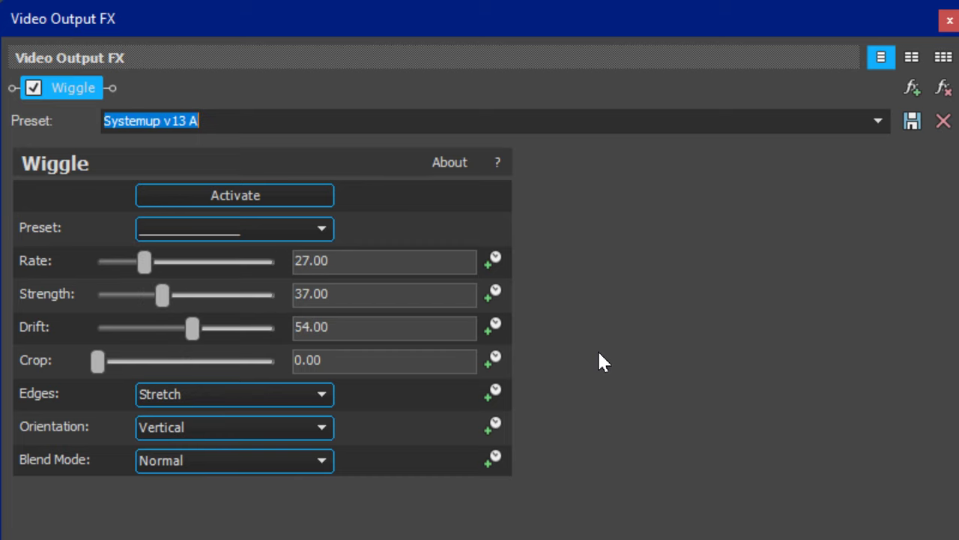
key(Down)
key(Down)
key(Down)
key(Down)
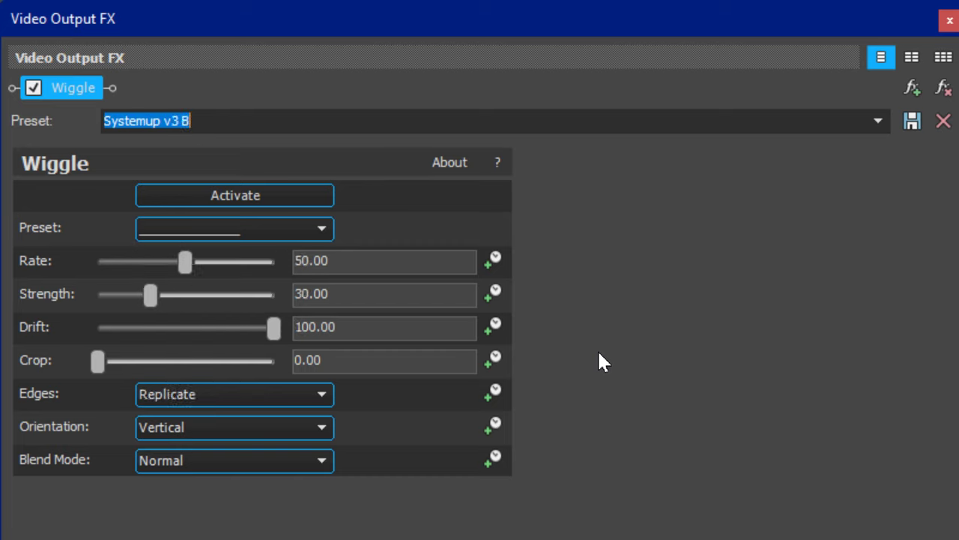
key(Down)
key(Down)
key(Down)
key(Down)
key(Down)
key(Down)
key(Down)
key(Down)
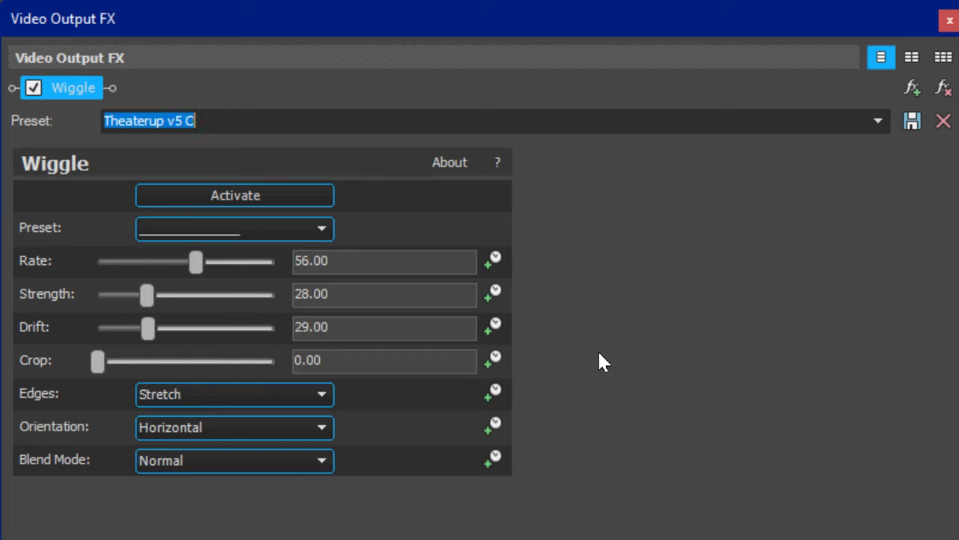
key(Down)
key(Down)
key(Down)
key(Down)
key(Down)
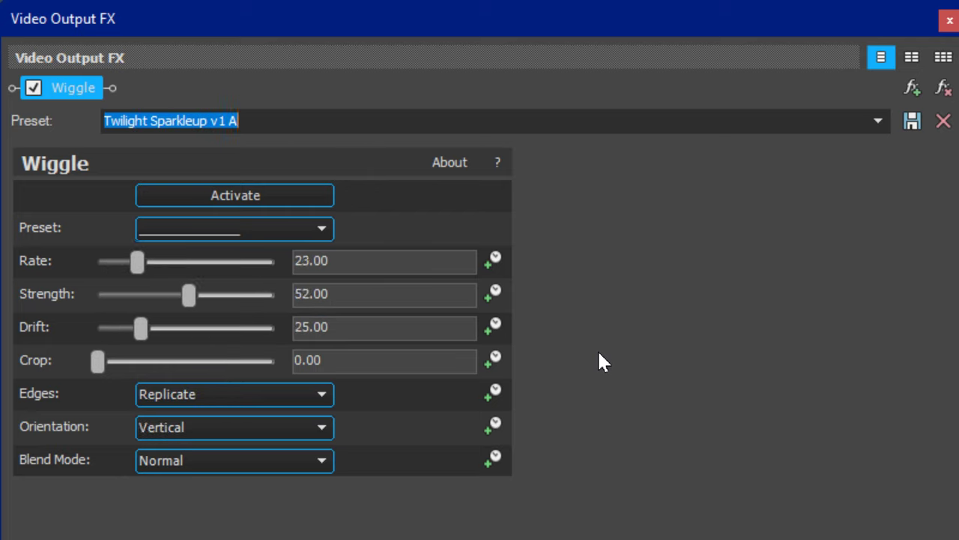
key(Down)
key(Down)
key(Down)
key(Down)
key(Down)
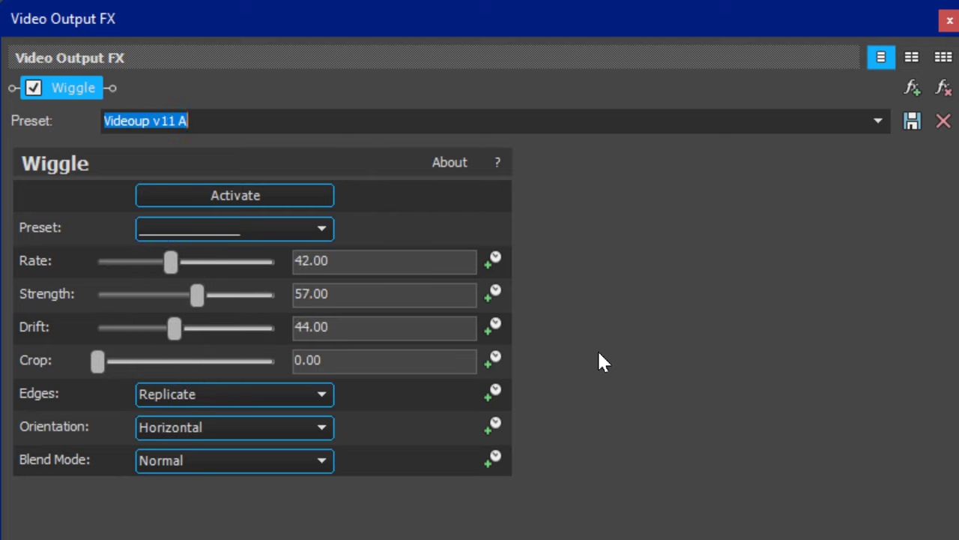
key(Down)
key(Down)
key(Down)
key(Down)
key(Down)
key(Down)
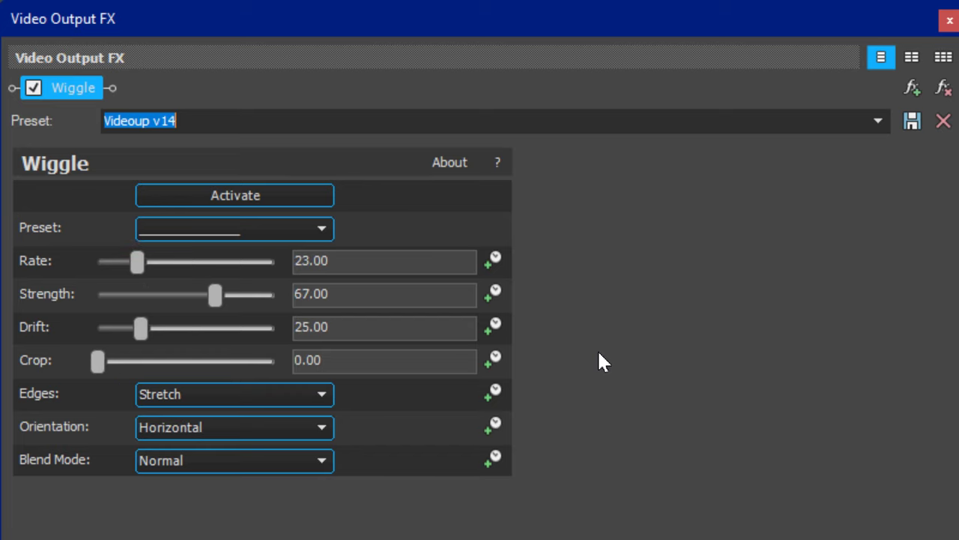
Examine the settings of the remaining Wiggle presets one by one, from those after Videoup v14 through Yawning X.
key(Down)
key(Down)
key(Down)
key(Down)
key(Down)
key(Down)
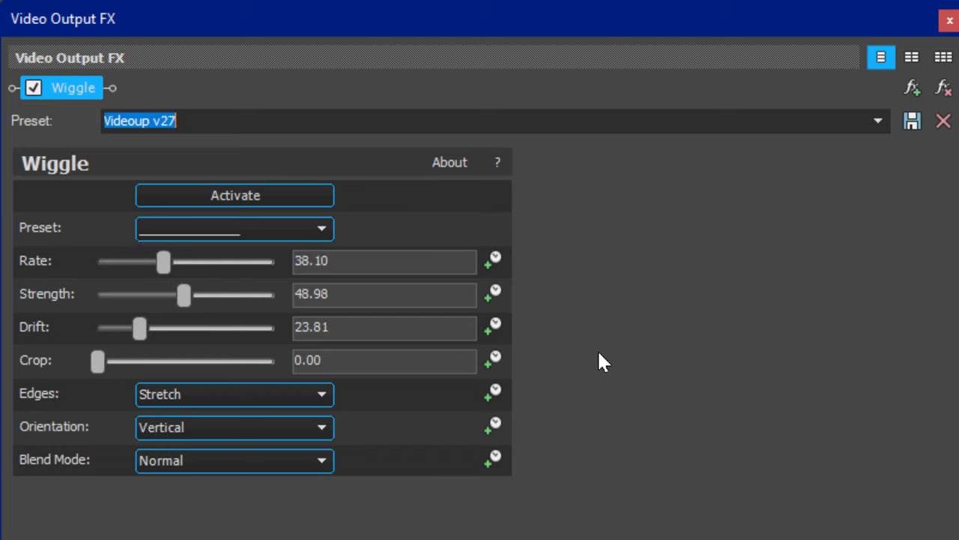
key(Down)
key(Down)
key(Down)
key(Down)
key(Down)
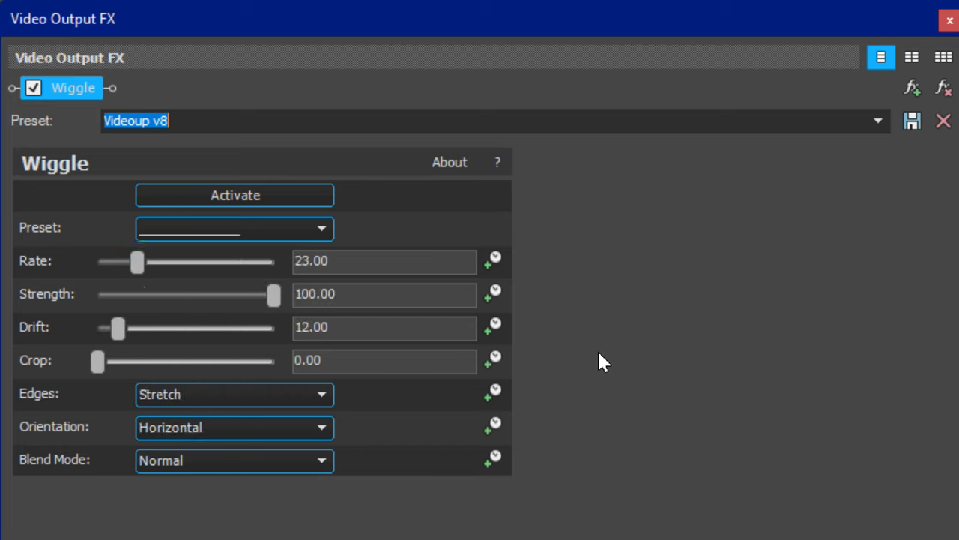
key(Down)
key(Down)
key(Down)
key(Down)
key(Down)
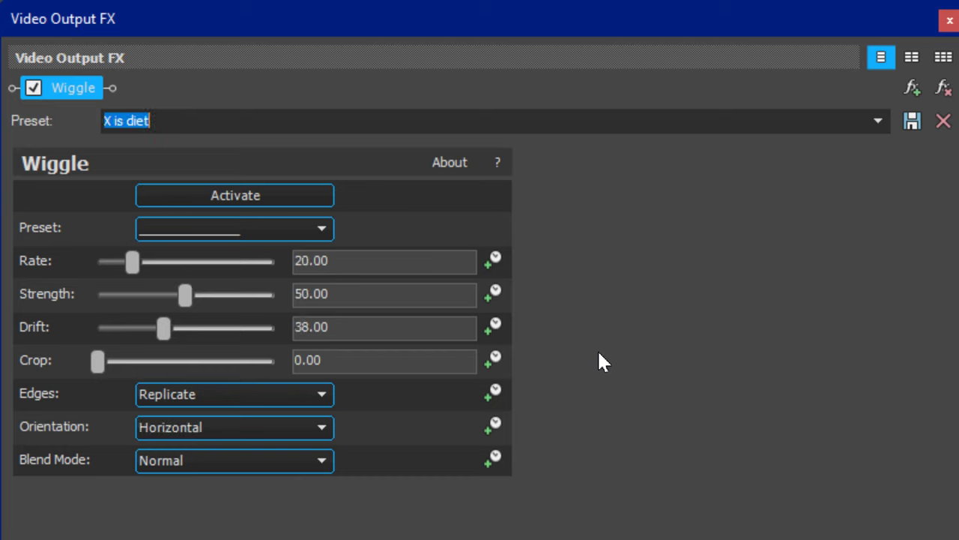
key(Down)
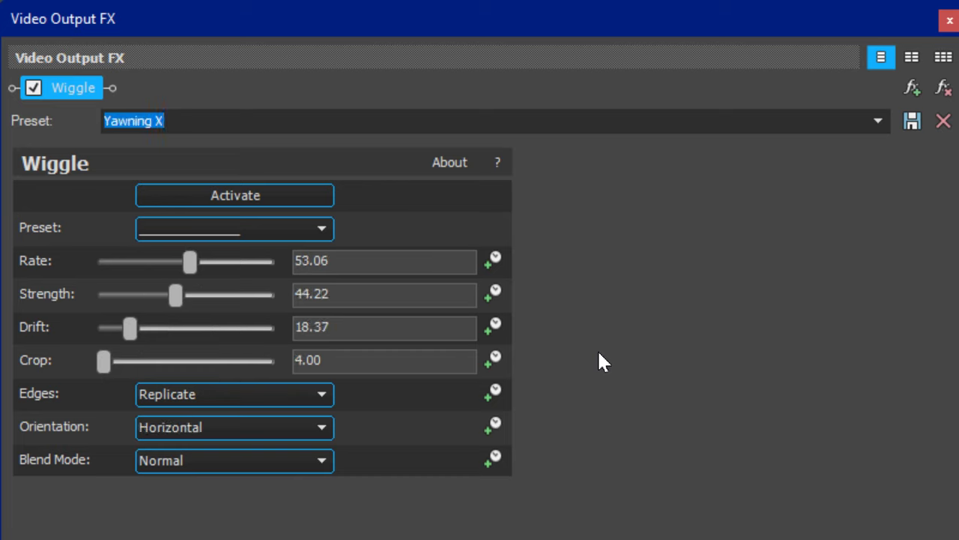
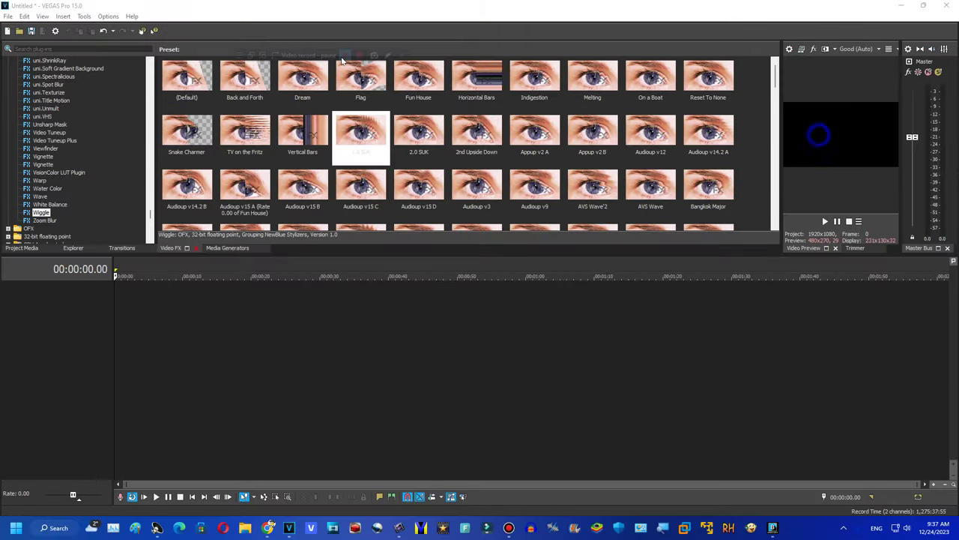
Browse the full list of audio plug-ins available for the Master bus without adding any.
click(908, 74)
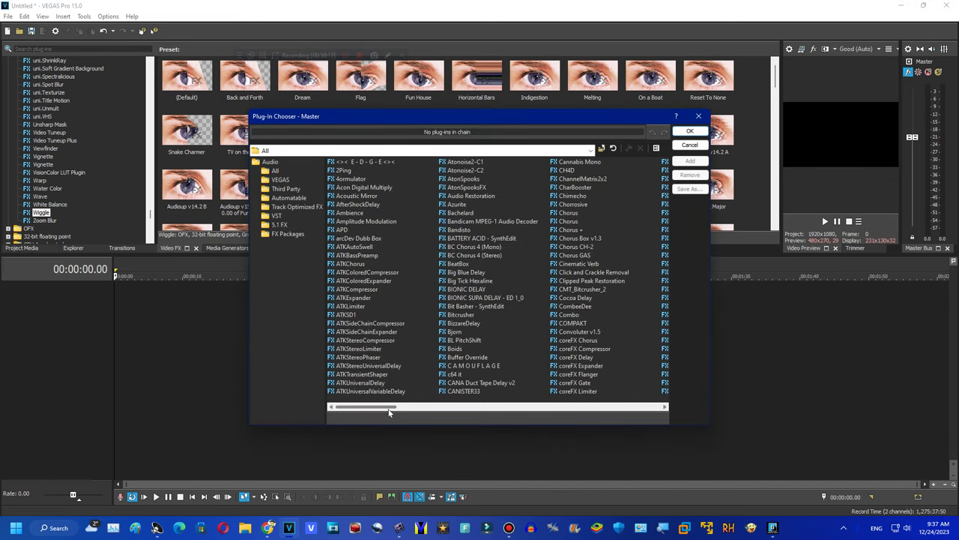
drag(392, 409, 402, 408)
drag(411, 413, 647, 410)
click(700, 118)
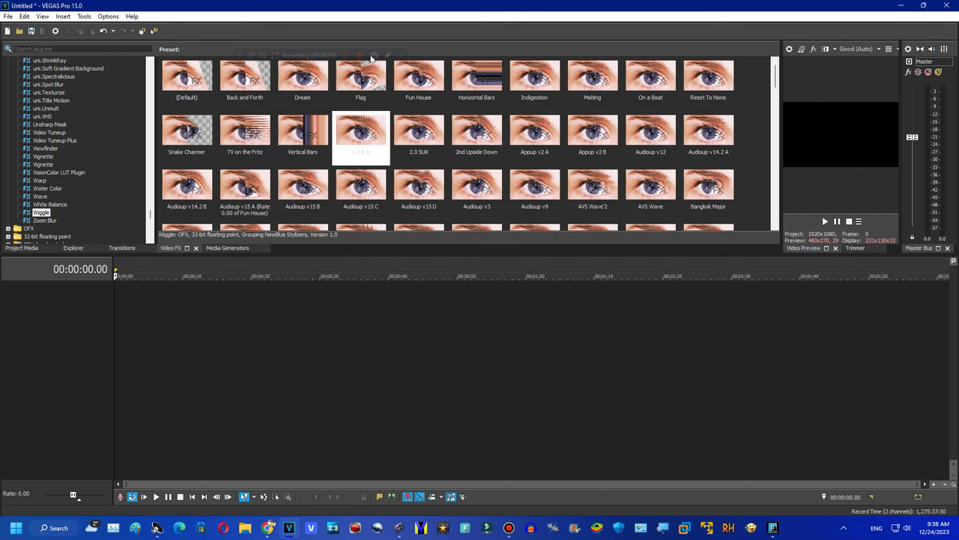
Insert an audio track and add the Chorus plug-in from the VEGAS folder to its track effects.
right_click(168, 311)
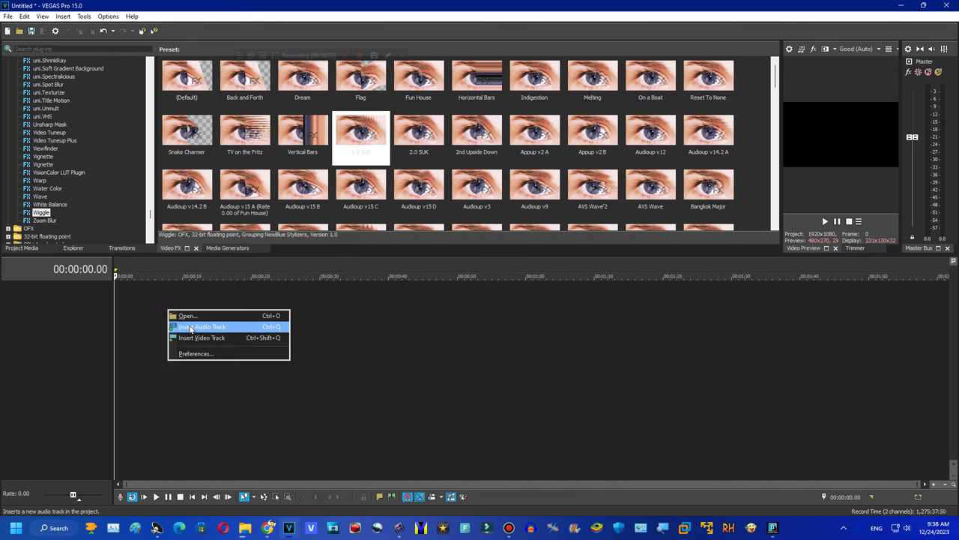
click(192, 326)
click(7, 287)
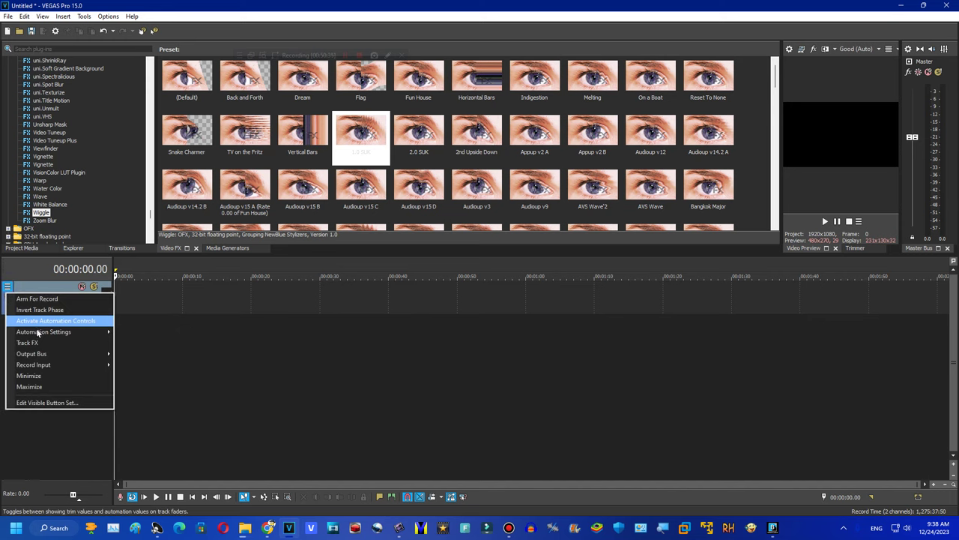
click(34, 343)
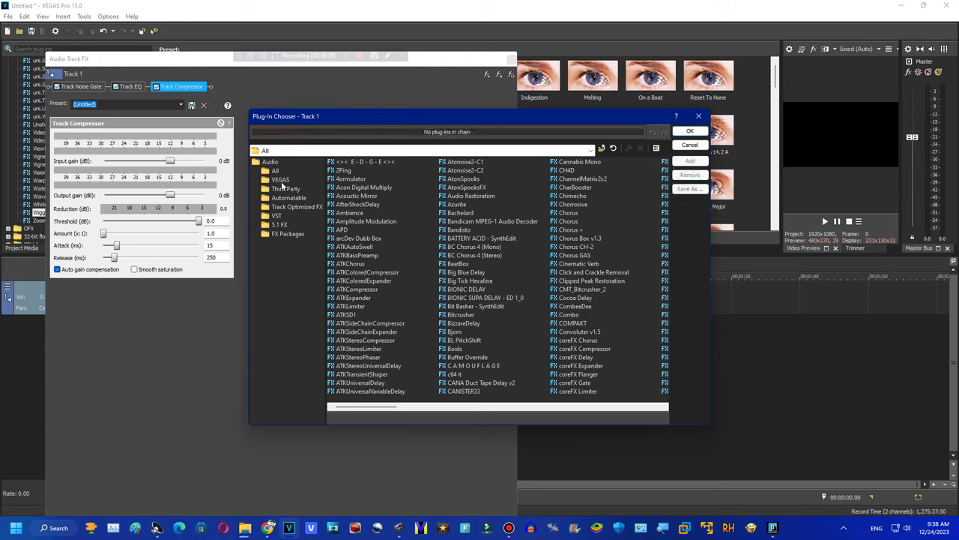
click(281, 180)
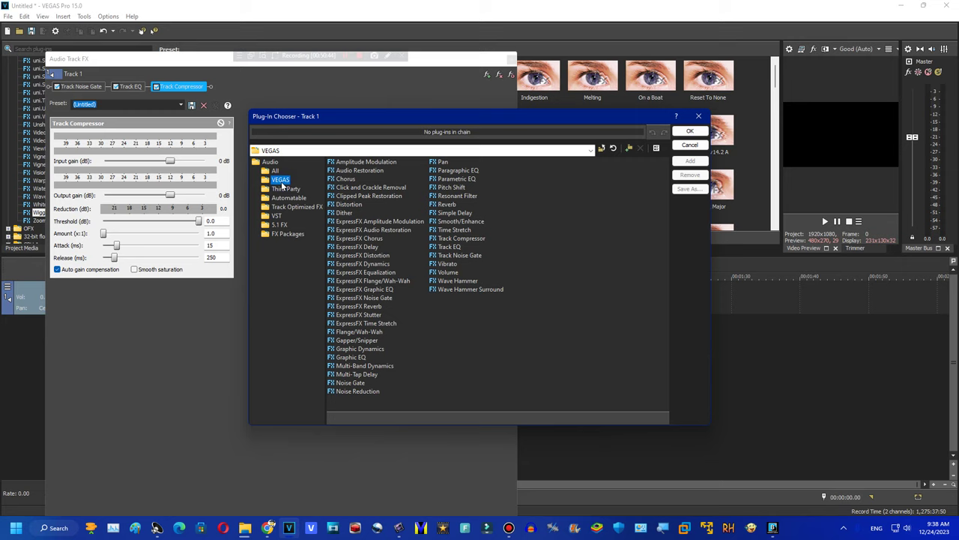
double_click(349, 180)
click(690, 131)
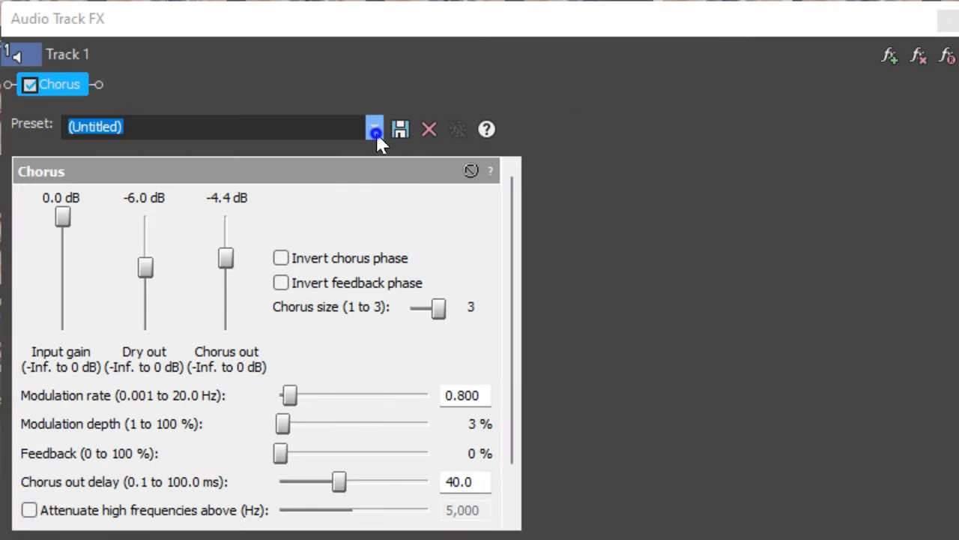
Load the "Are you sure X is ok" preset of the Chorus effect and look over all its settings.
click(376, 132)
click(131, 517)
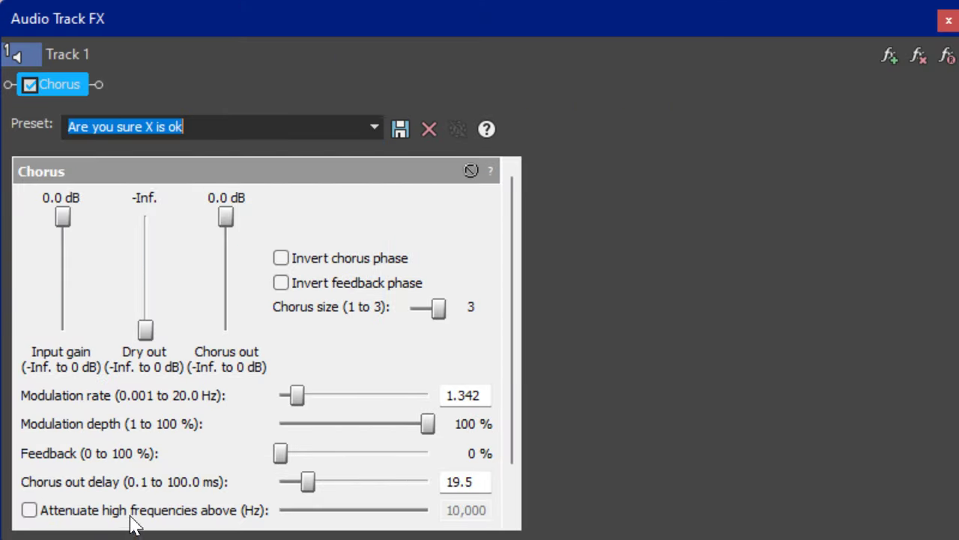
scroll(525, 334, down, 3)
scroll(518, 411, up, 2)
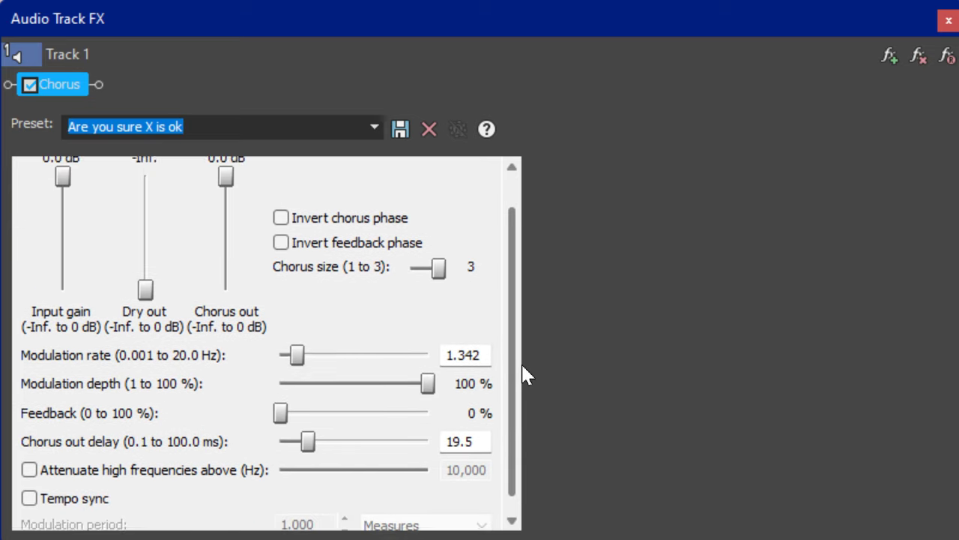
Examine the settings of the following Chorus presets one by one, including Audioup v15, BS/TpTV Combo, Crazy Diamond, Laughing, Swist Major and Sponge Effect 6.0.
key(Down)
key(Down)
key(Down)
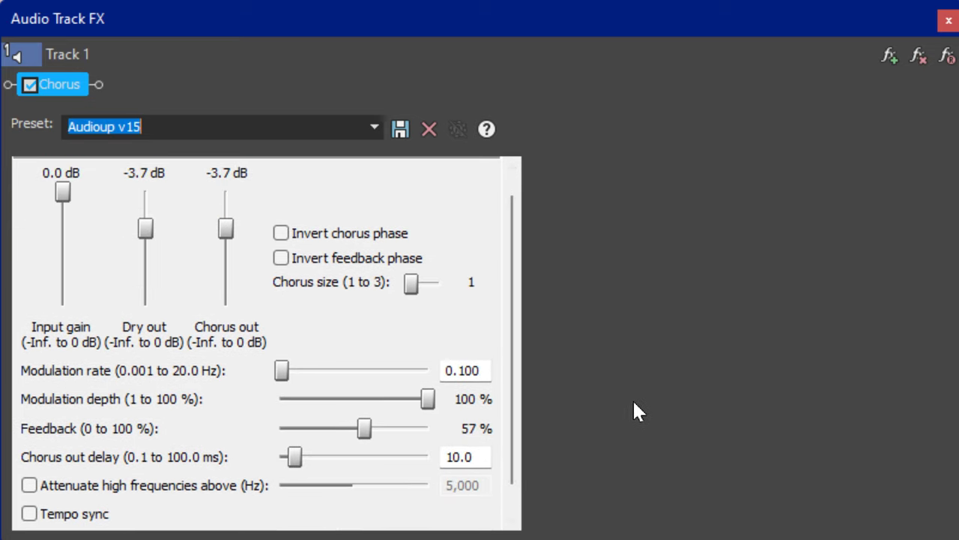
key(Down)
key(Down)
key(Down)
key(Down)
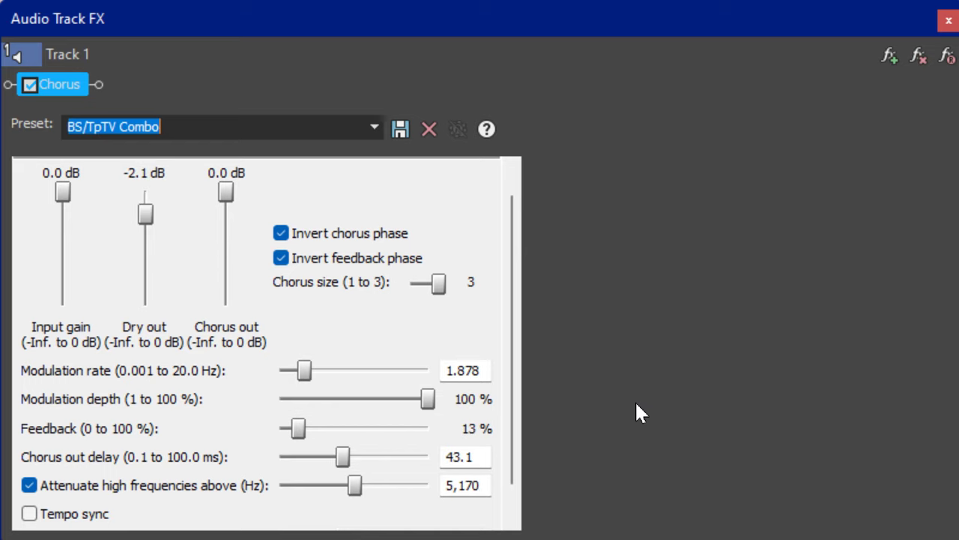
key(Down)
key(Down)
key(Down)
key(Down)
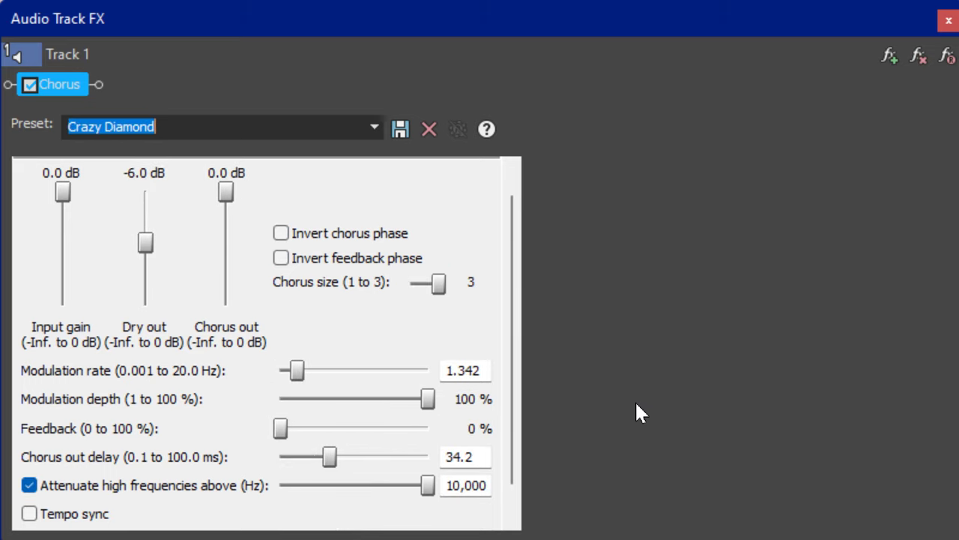
key(Down)
key(Down)
key(Down)
key(Down)
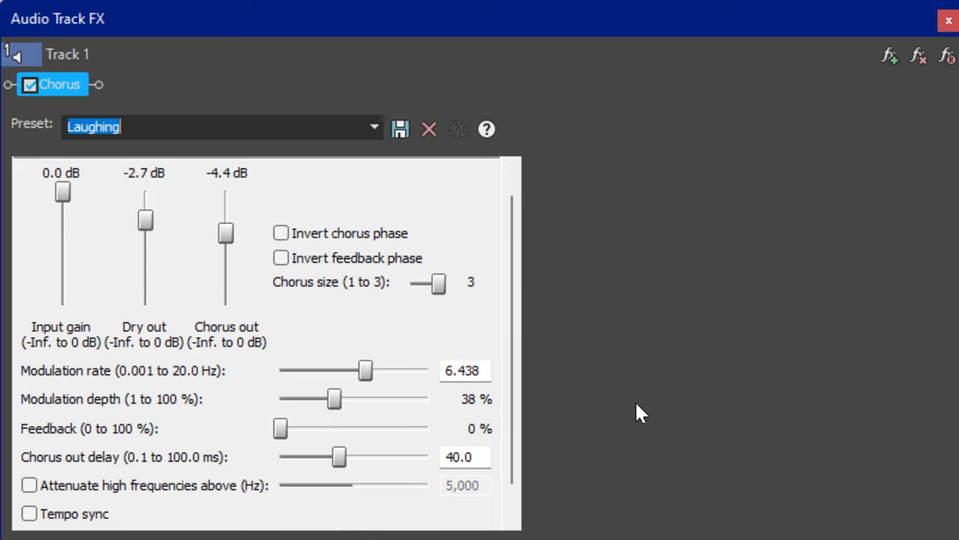
key(Down)
key(Down)
key(Down)
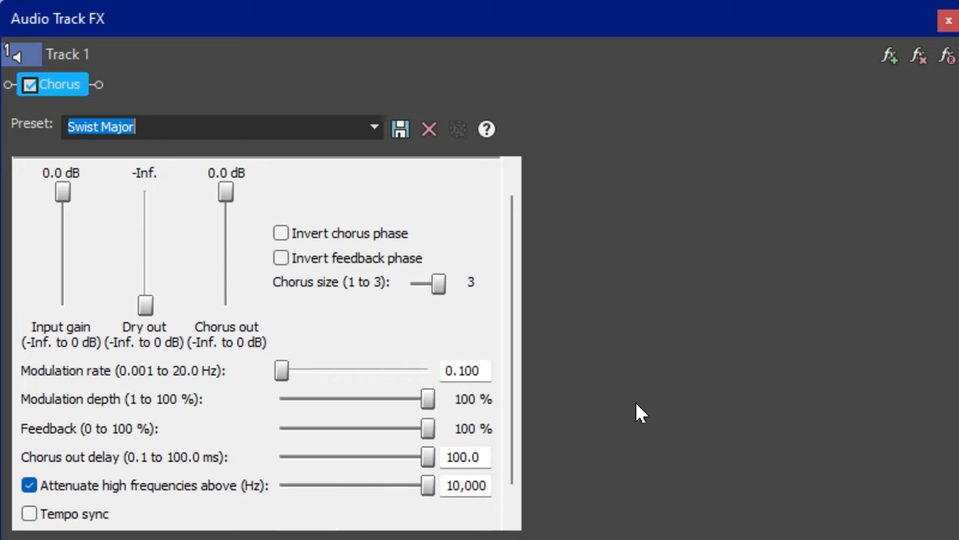
key(Down)
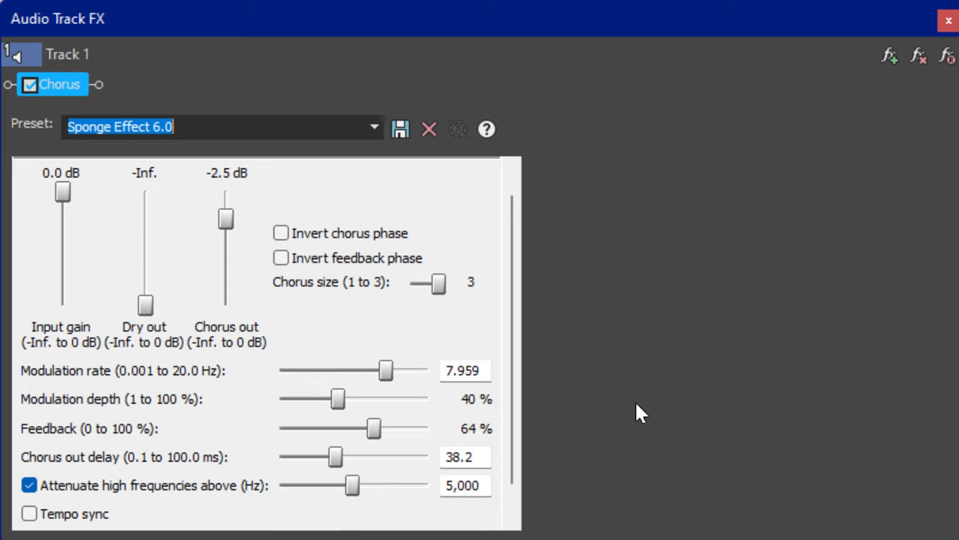
key(Up)
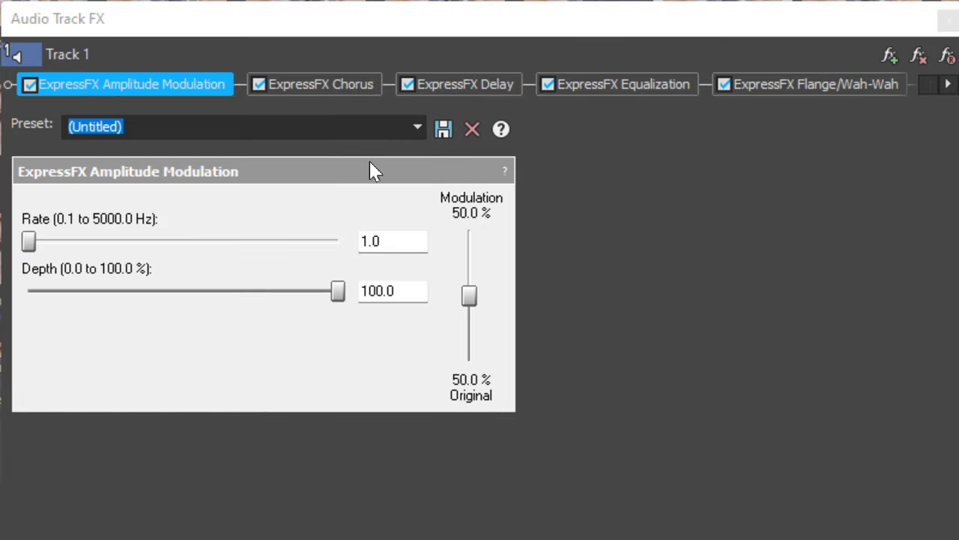
Load the 11.0 D U H preset of ExpressFX Amplitude Modulation and examine the following presets through Electric Module 1.0.
click(417, 126)
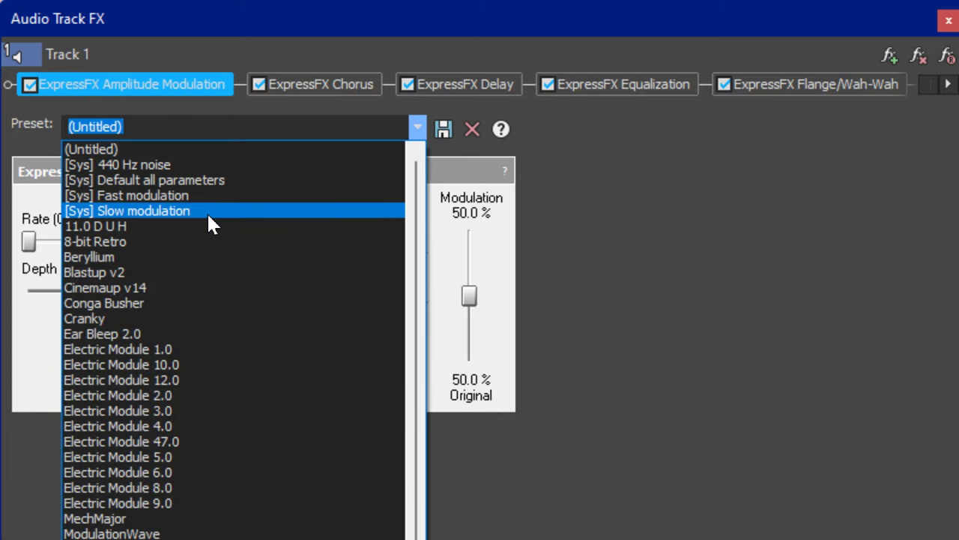
click(208, 226)
key(Down)
key(Down)
key(Down)
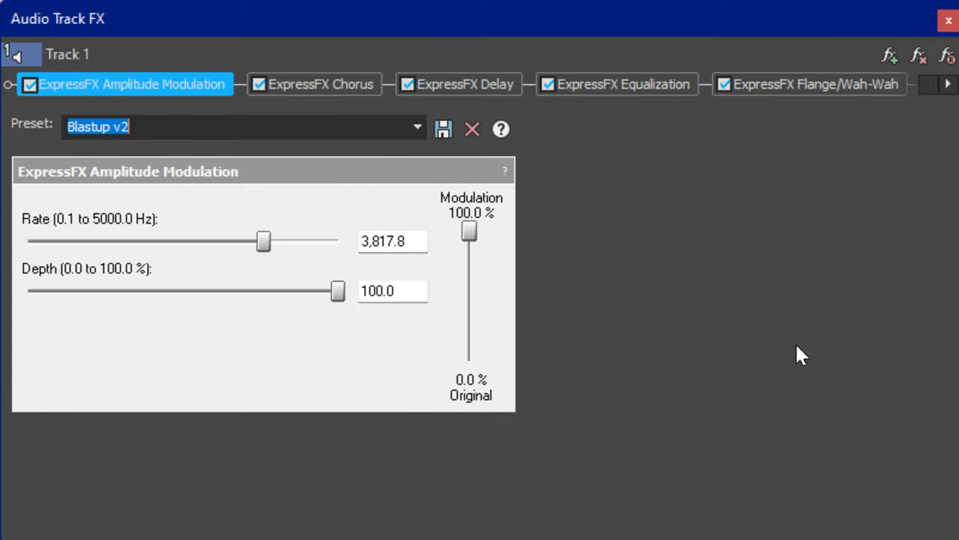
key(Down)
key(Down)
key(Down)
key(Down)
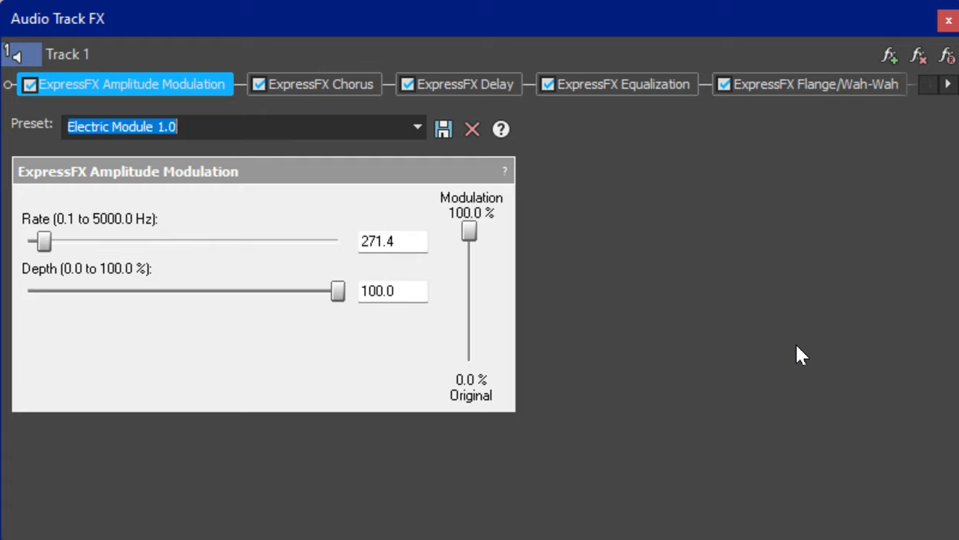
Examine the settings of the ExpressFX Amplitude Modulation presets from Electric Module 10.0 through Videoup v0.
key(Down)
key(Down)
key(Down)
key(Down)
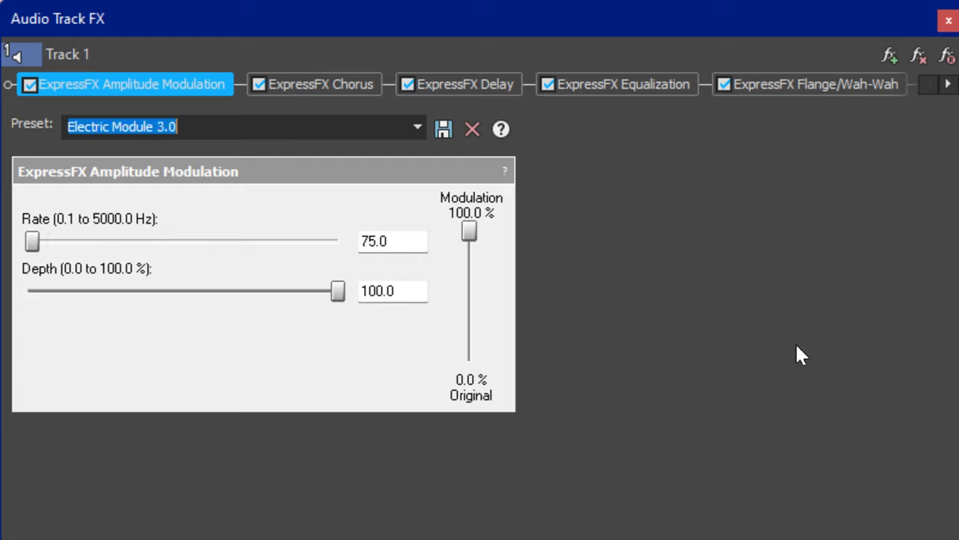
key(Down)
key(Down)
key(Down)
key(Down)
key(Down)
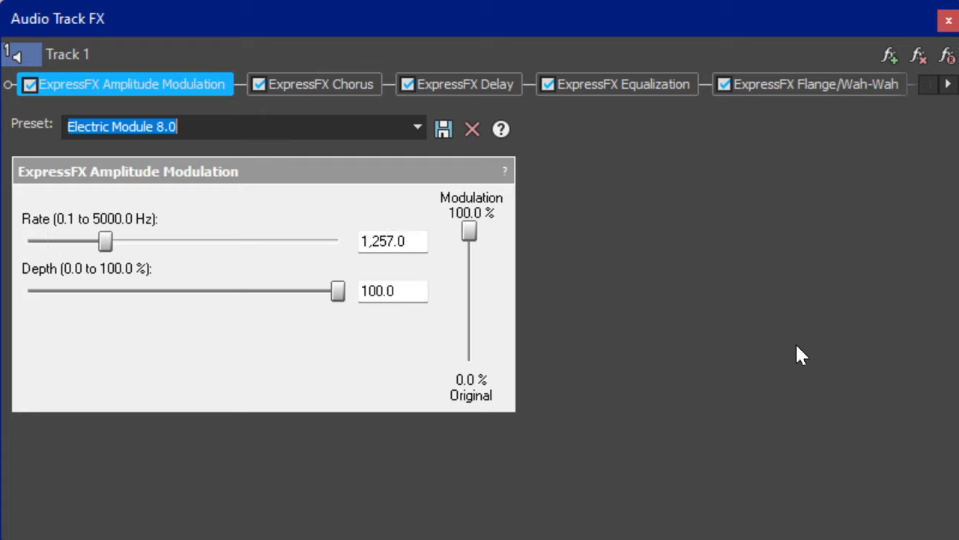
key(Down)
key(Down)
key(Down)
key(Down)
key(Down)
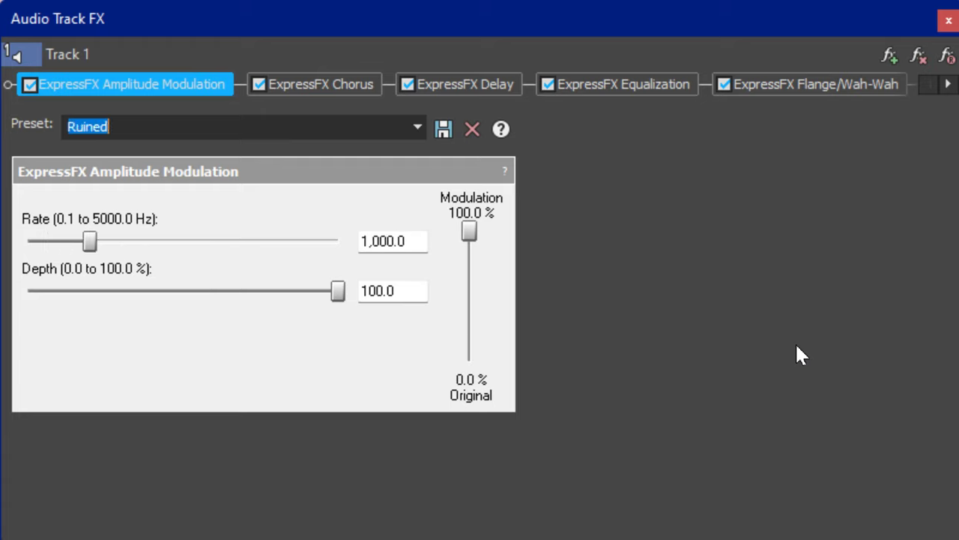
key(Down)
key(Down)
key(Down)
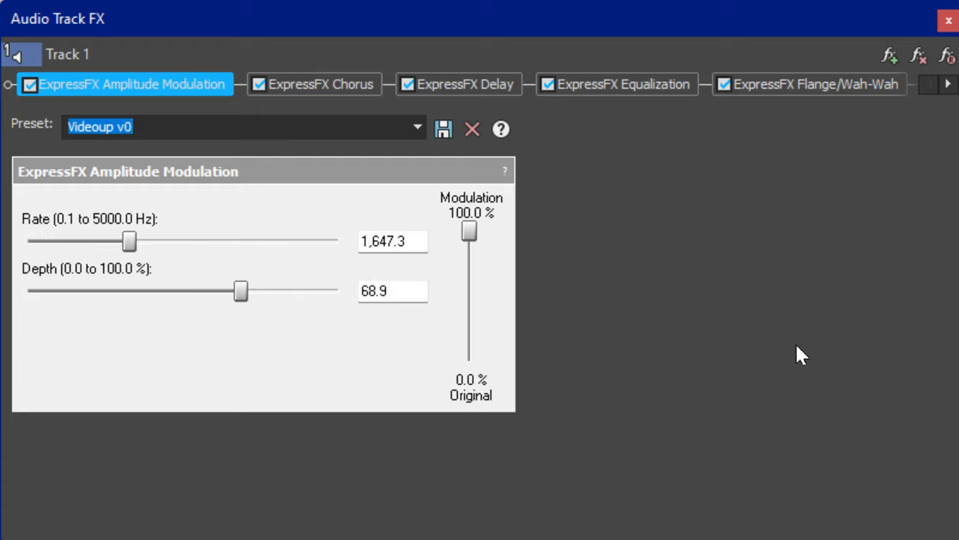
Remove ExpressFX Amplitude Modulation from the track's effect chain and load the 4.0 Autistic preset of ExpressFX Chorus.
click(918, 55)
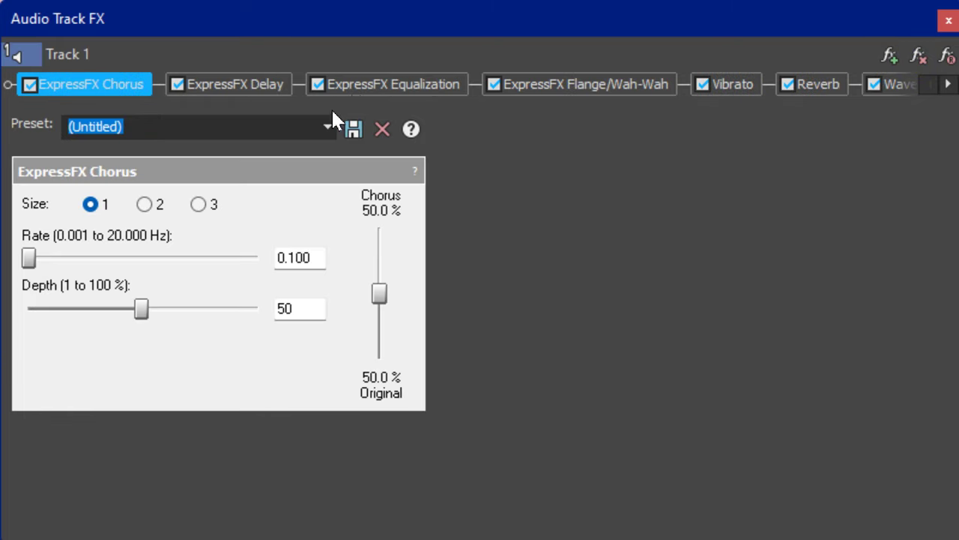
click(330, 124)
click(142, 350)
key(Down)
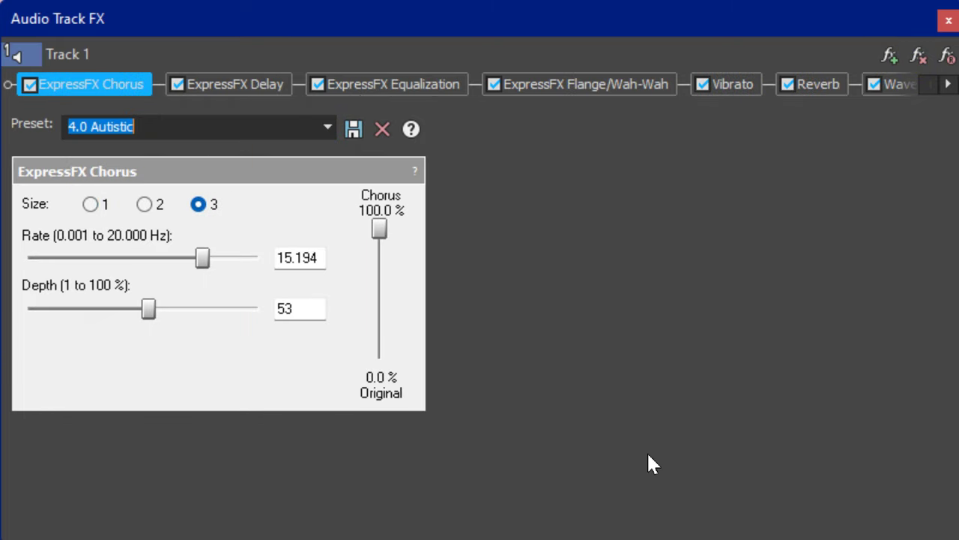
Examine the settings of the ExpressFX Chorus presets one by one, from those after 4.0 Autistic through Wacky 2 (Half Rate).
key(Down)
key(Down)
key(Down)
key(Down)
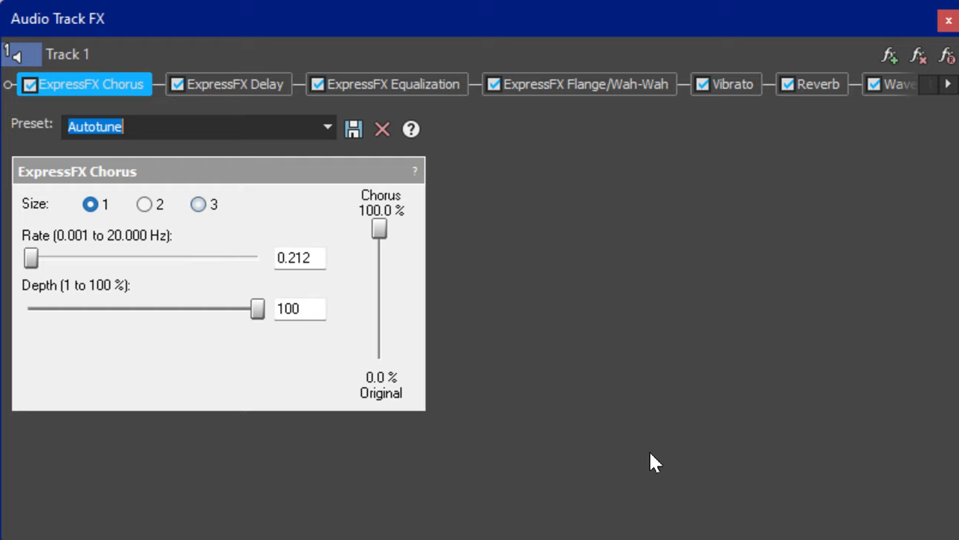
key(Down)
key(Down)
key(Down)
key(Down)
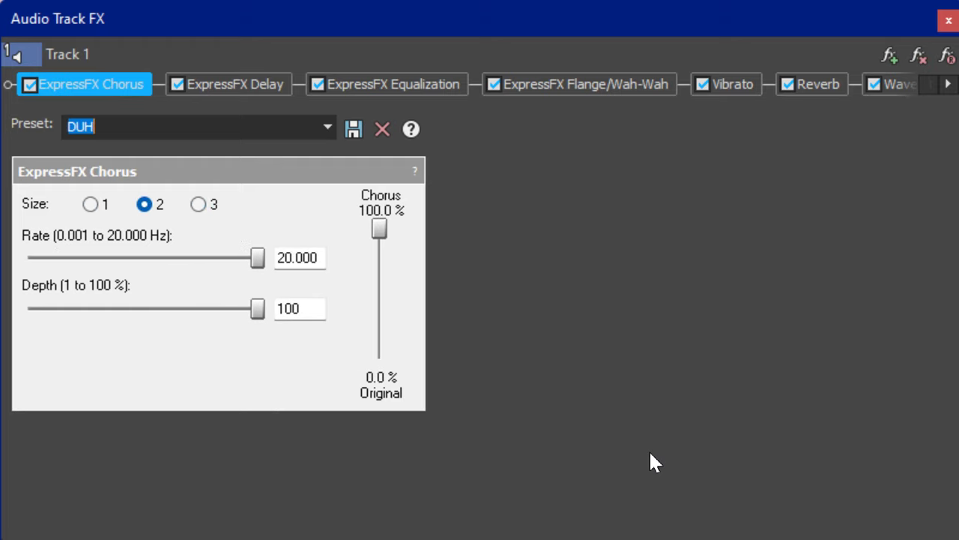
key(Down)
key(Down)
key(Down)
key(Down)
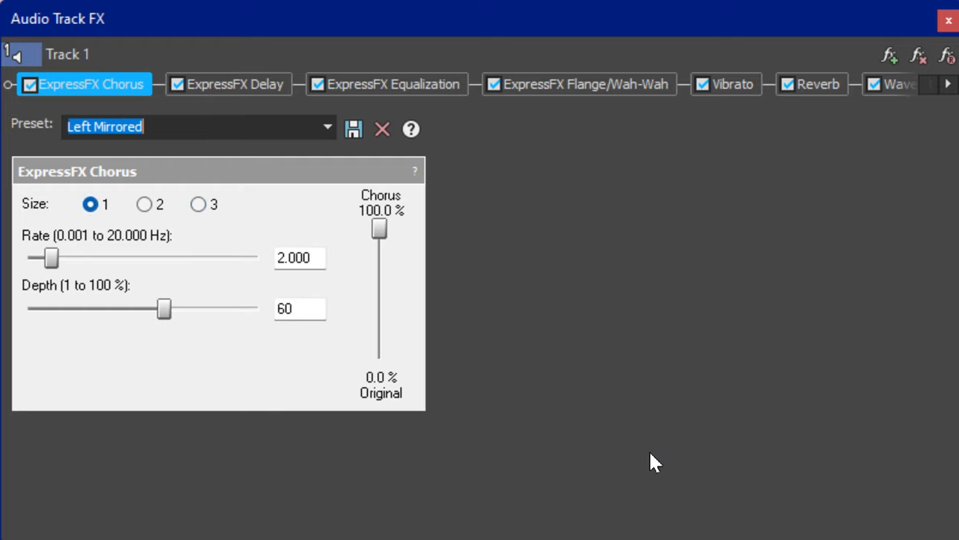
key(Down)
key(Down)
key(Down)
key(Down)
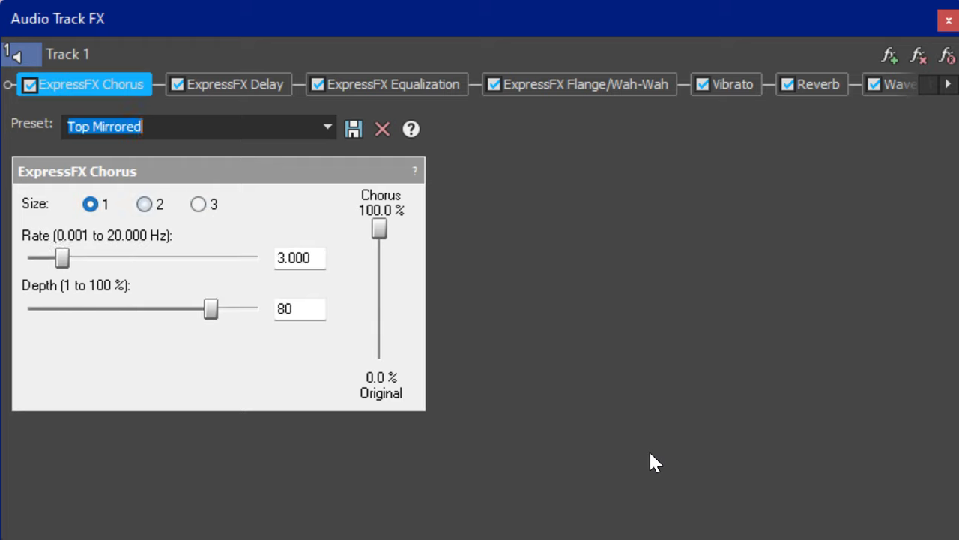
key(Down)
key(Down)
key(Down)
key(Down)
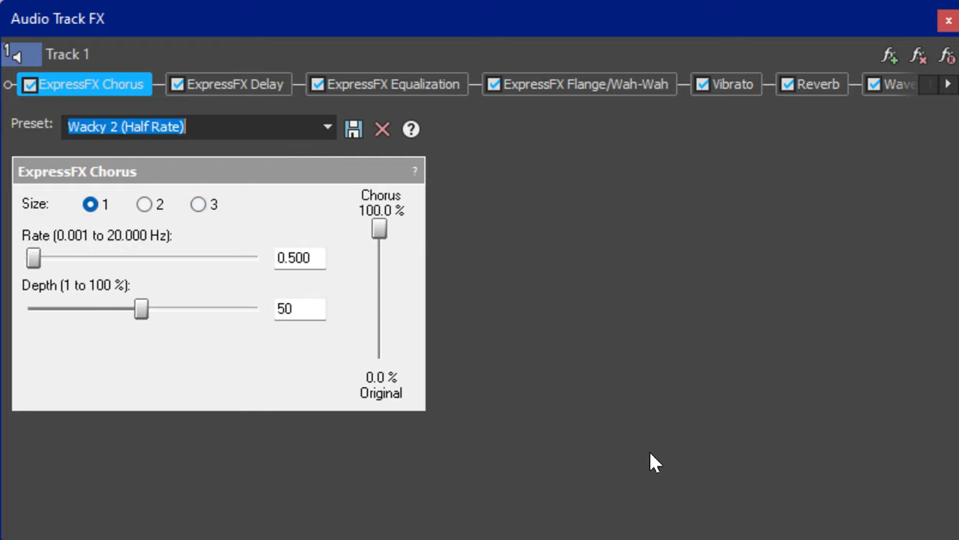
Examine the remaining ExpressFX Chorus presets after Wacky 2 (Half Rate) through X without Brians.
key(Down)
key(Down)
key(Down)
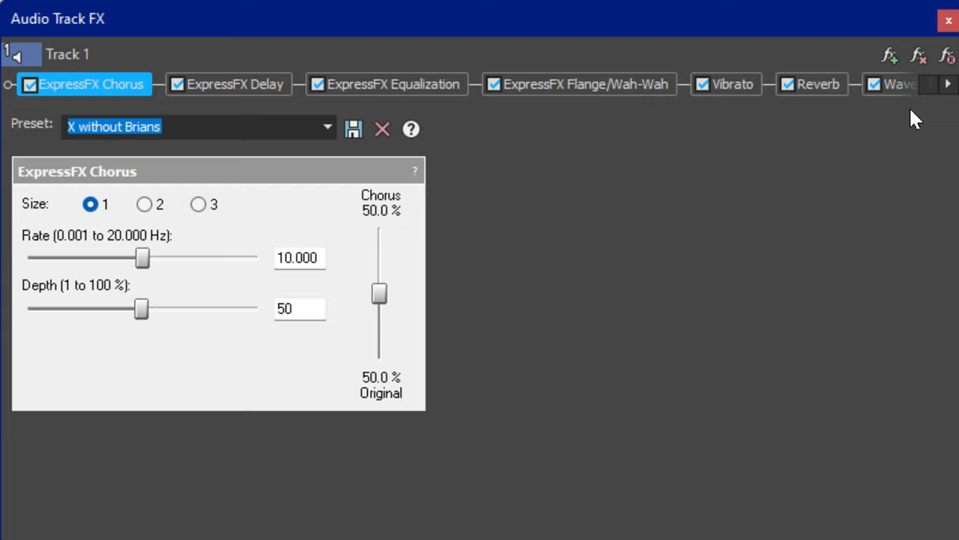
Remove ExpressFX Chorus from the track's effect chain and load the Citrus preset of ExpressFX Delay.
click(918, 55)
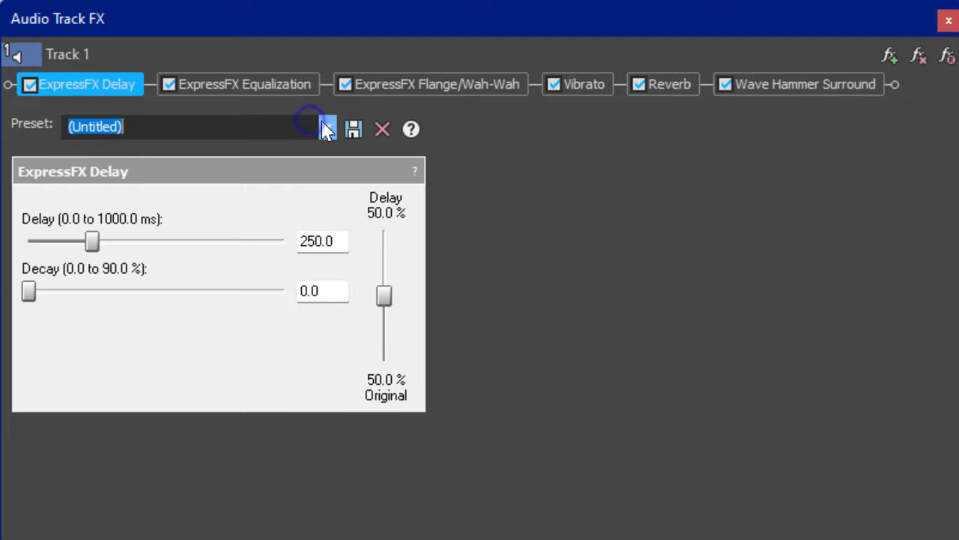
click(327, 129)
click(155, 274)
key(Down)
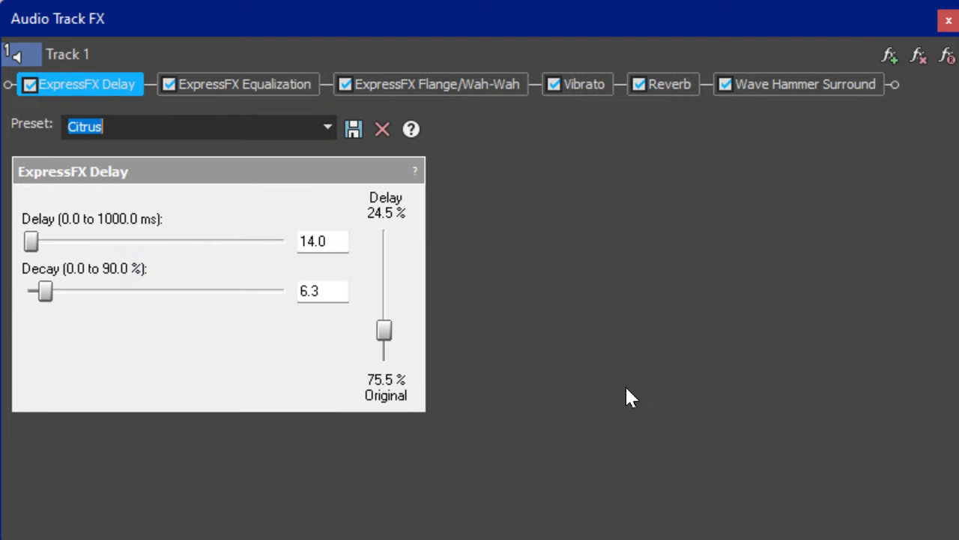
Examine the settings of the ExpressFX Delay presets after Citrus, including Electric Module 9.0, through Pika Gabber.
key(Down)
key(Down)
key(Down)
key(Down)
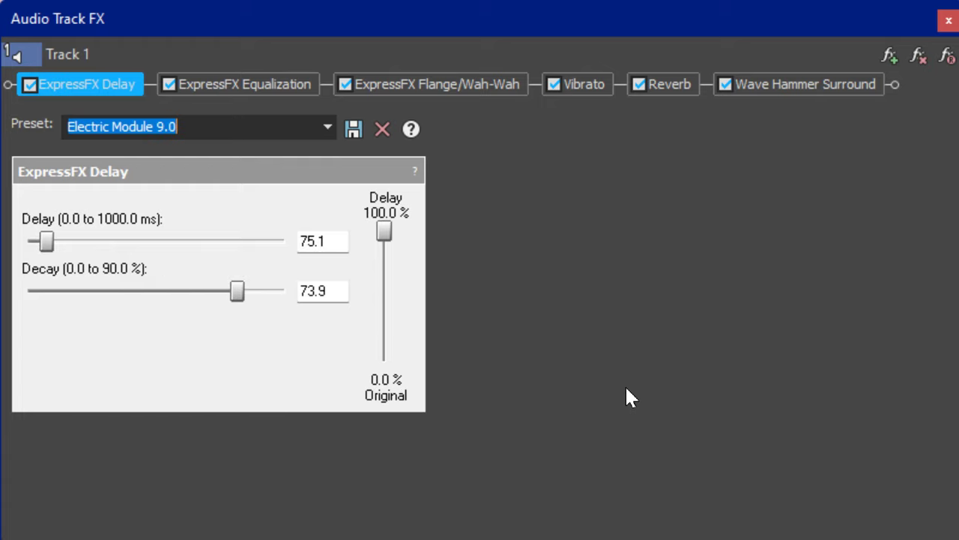
key(Down)
key(Down)
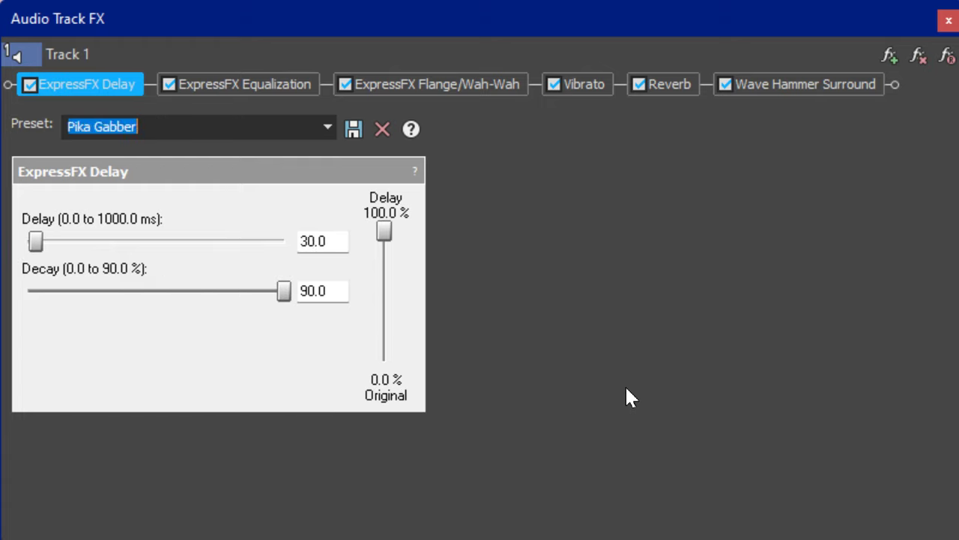
key(Up)
key(Down)
Remove ExpressFX Delay from the effect chain and go through the ExpressFX Equalization presets from Cinemaup v49 to Shinyup v4.
click(918, 54)
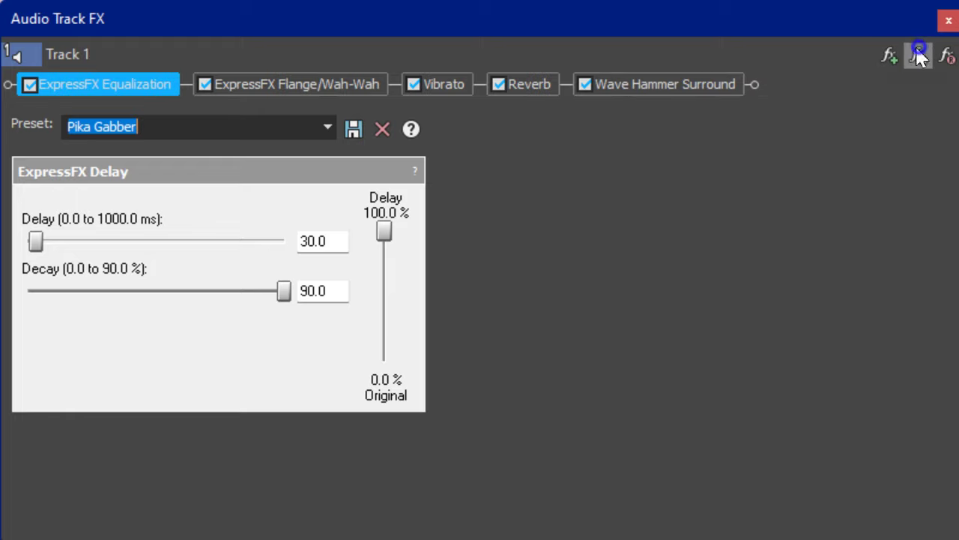
click(369, 128)
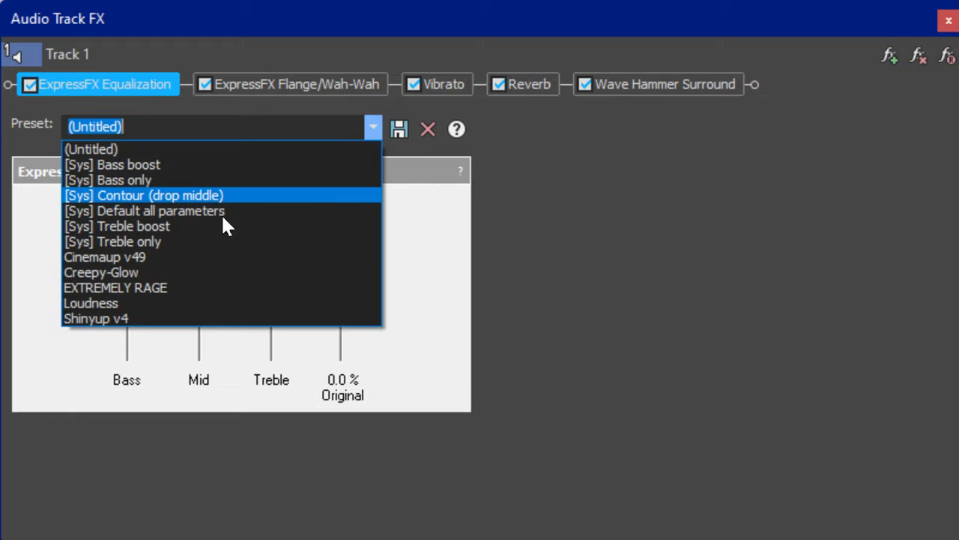
click(161, 256)
key(Down)
key(Down)
key(Down)
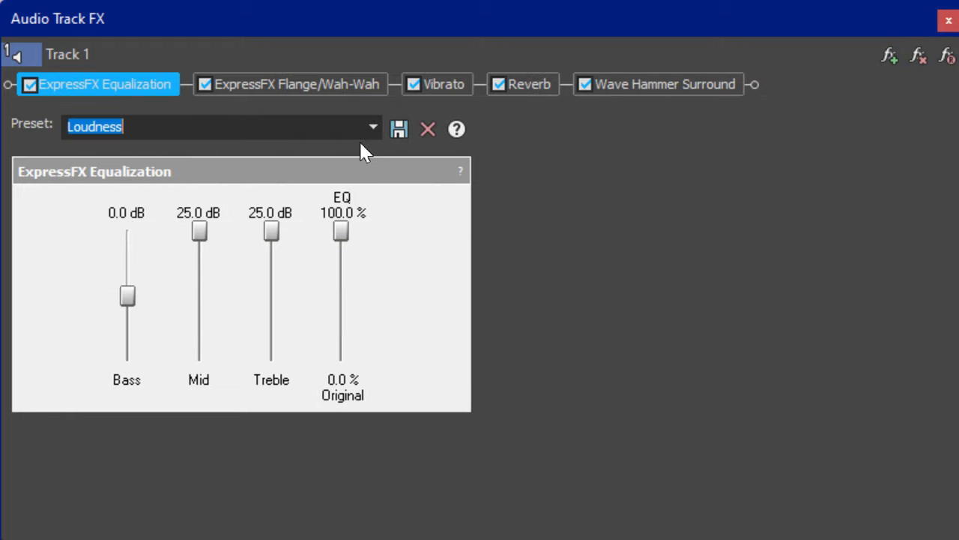
key(Down)
Remove ExpressFX Equalization from the effect chain and go through the ExpressFX Flange/Wah-Wah presets from Cappon Major to Videoup v66.
click(918, 55)
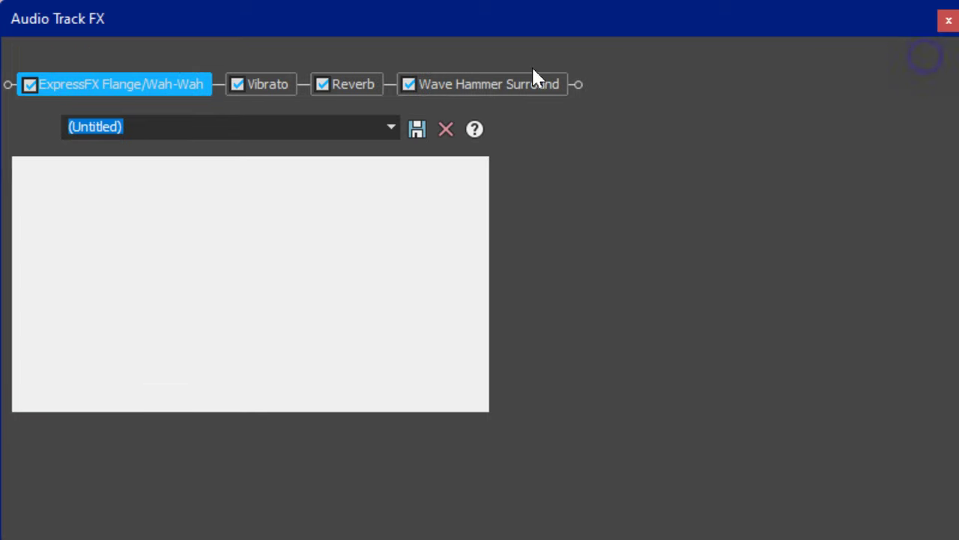
click(391, 127)
click(197, 319)
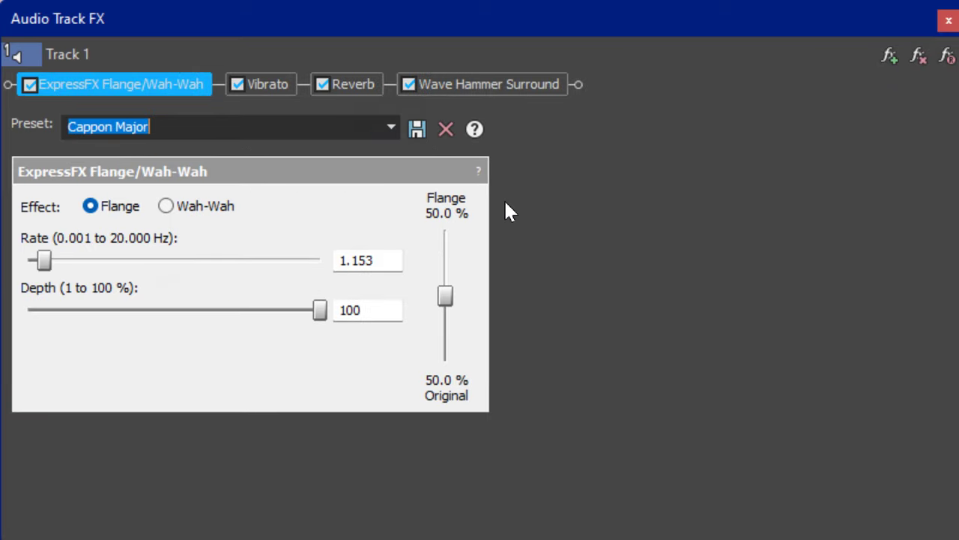
key(Down)
key(Down)
key(Down)
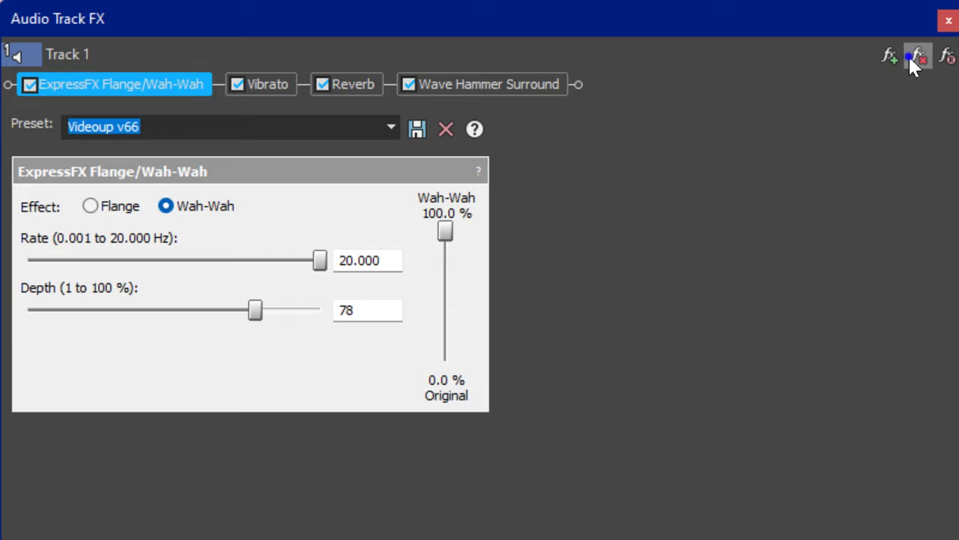
Remove ExpressFX Flange/Wah-Wah from the track's effect chain and load the 11.0 D U H preset of Vibrato.
click(918, 56)
click(400, 127)
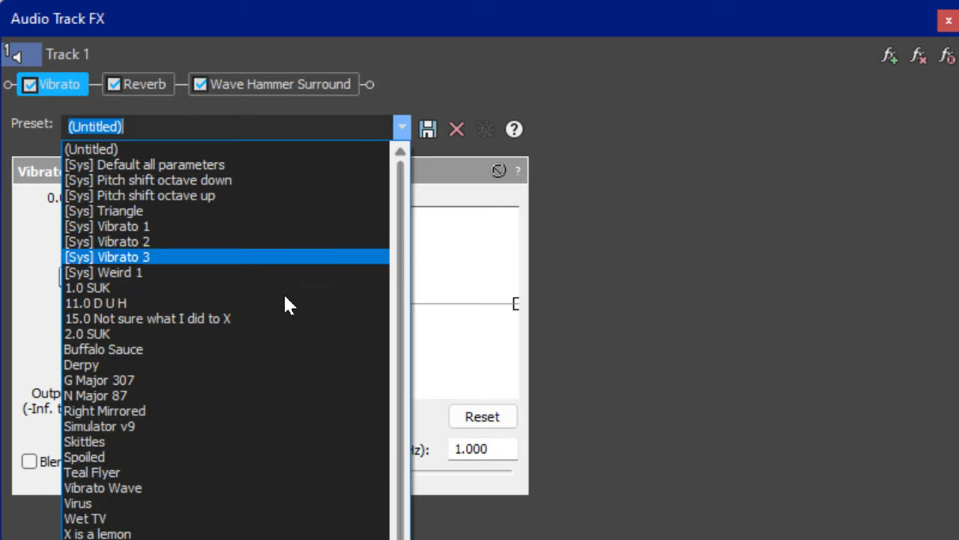
click(187, 303)
Examine the graphs and settings of the Vibrato presets after 11.0 D U H, including Buffalo Sauce, through Simulator v9.
key(Down)
key(Down)
key(Down)
key(Down)
key(Down)
key(Down)
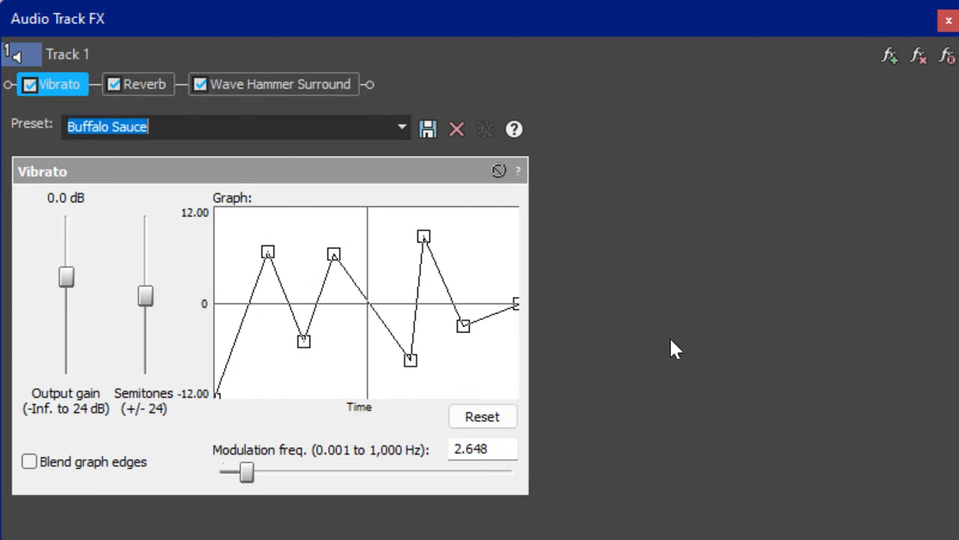
key(Down)
key(Down)
key(Down)
key(Down)
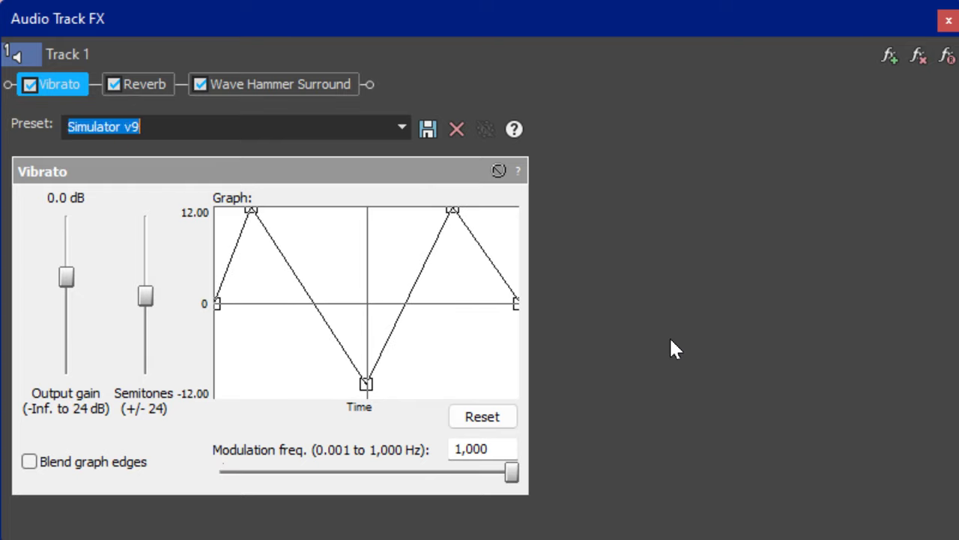
Examine the graphs and settings of the Vibrato presets from Skittles through X isn't working again.
key(Down)
key(Down)
key(Down)
key(Down)
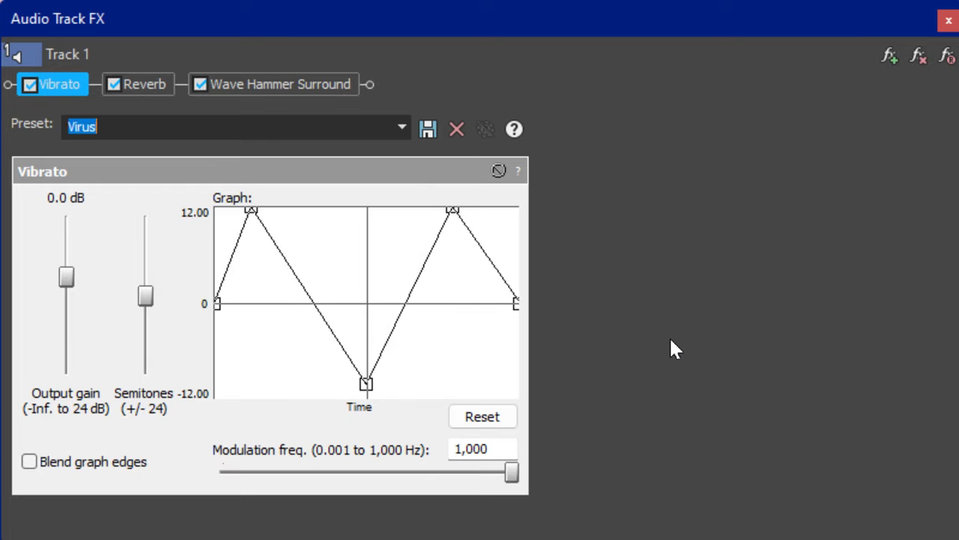
key(Down)
key(Down)
key(Down)
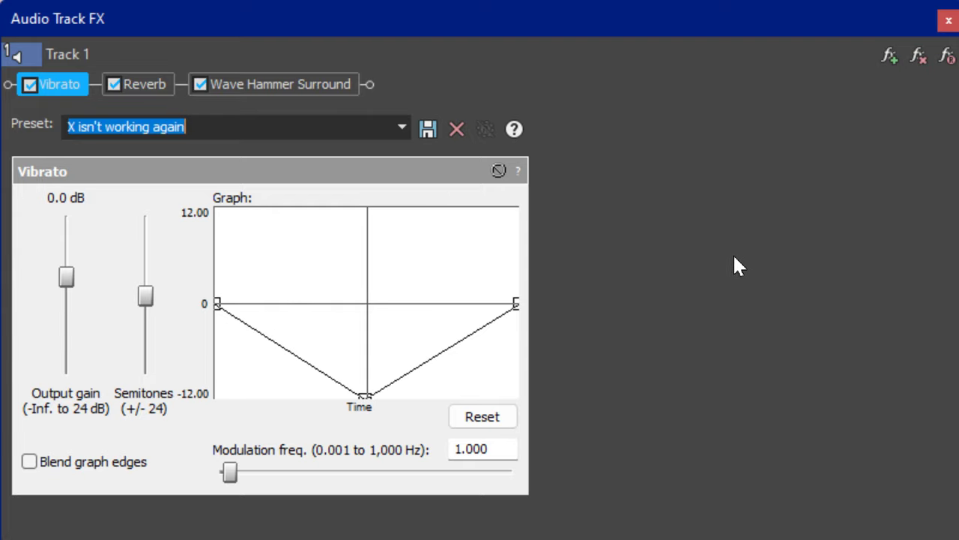
Remove Vibrato from the effect chain and go through the custom Reverb presets, including Old TV Damage, up to Trackup v2.
click(919, 56)
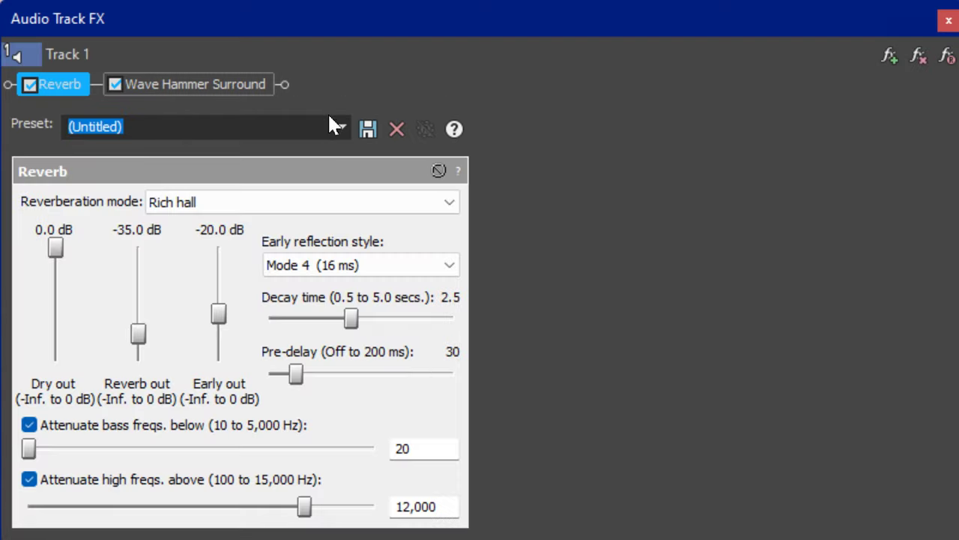
click(339, 127)
click(169, 350)
key(Down)
key(Down)
key(Down)
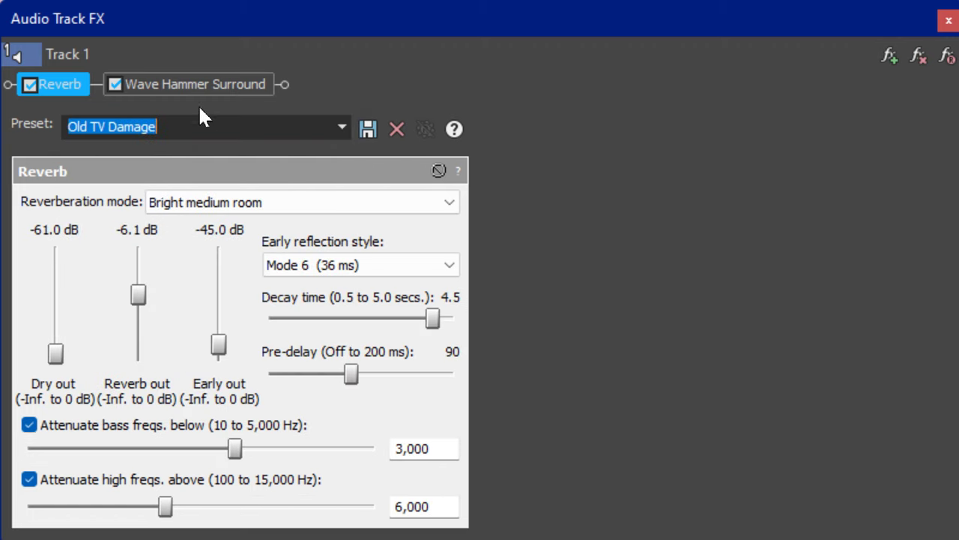
key(Down)
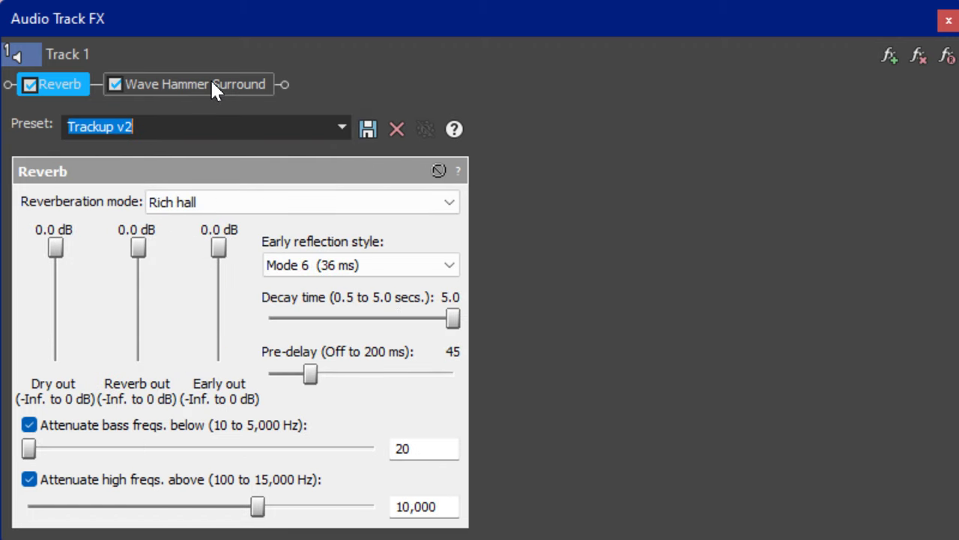
Remove Reverb from the effect chain and view the G Major 17 and No Crashing Loud Audio presets of Wave Hammer Surround.
click(919, 57)
click(540, 133)
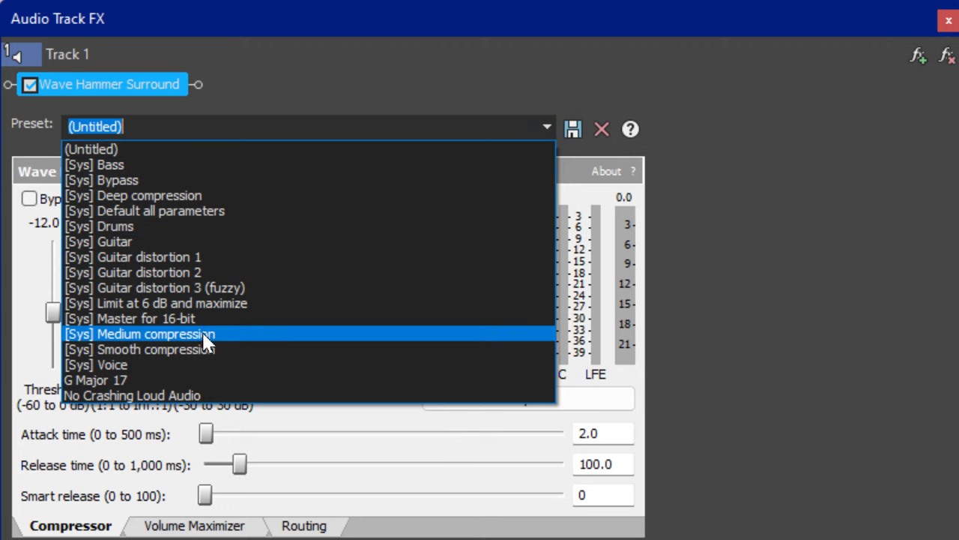
click(154, 380)
key(Down)
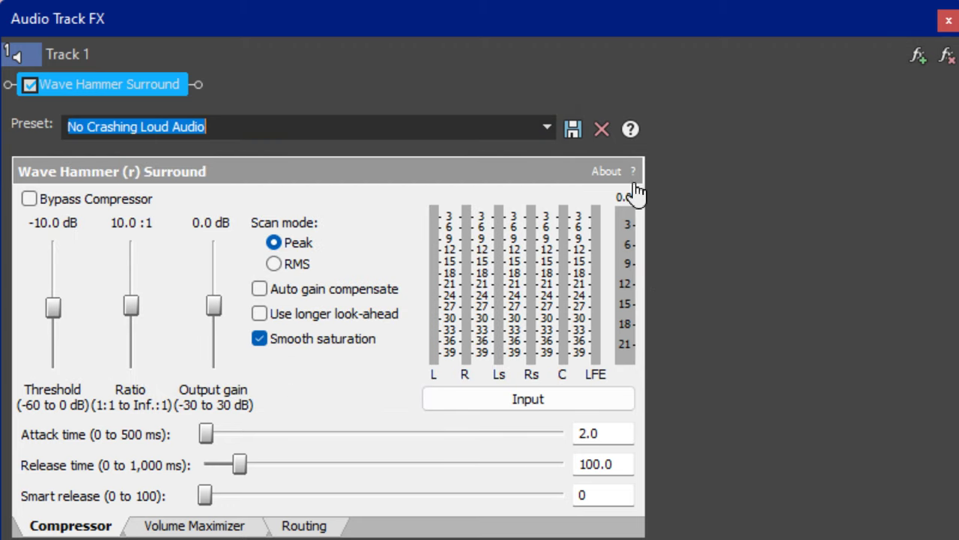
Remove Wave Hammer Surround from the track's effect chain and close the Audio Track FX window.
click(945, 57)
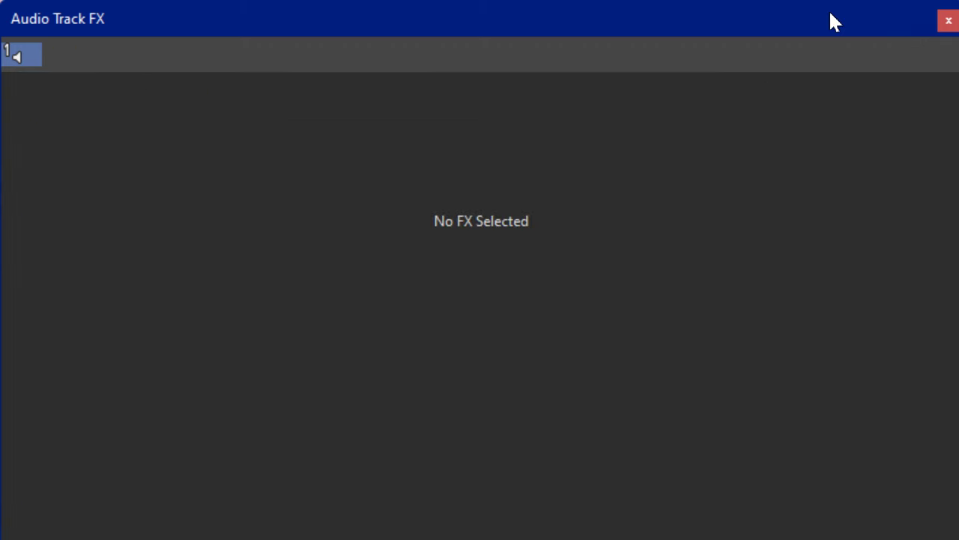
click(949, 21)
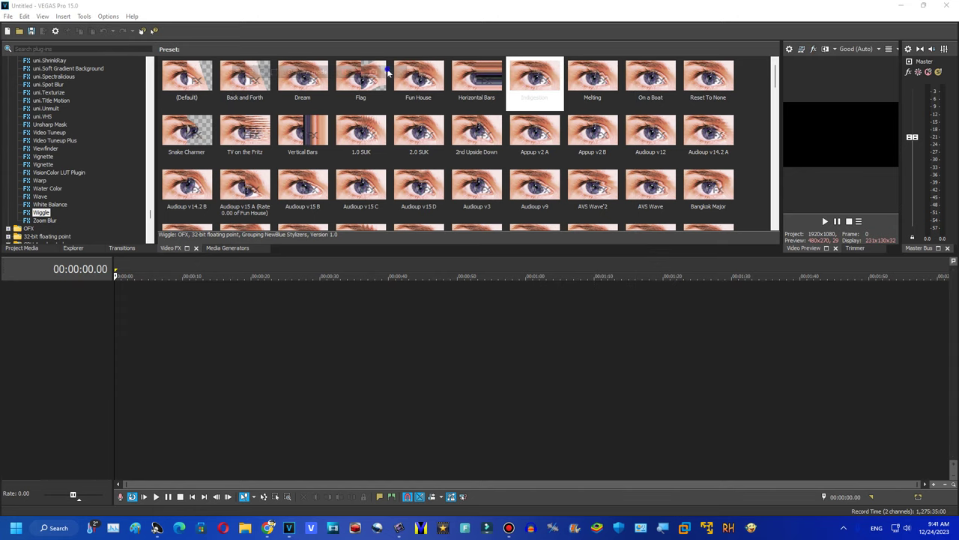
Annotate the screen with "That is all for the Video and Audio Presets for the Christmas Gift! See you guys again in the next video!".
mouse_move(497, 15)
click(496, 126)
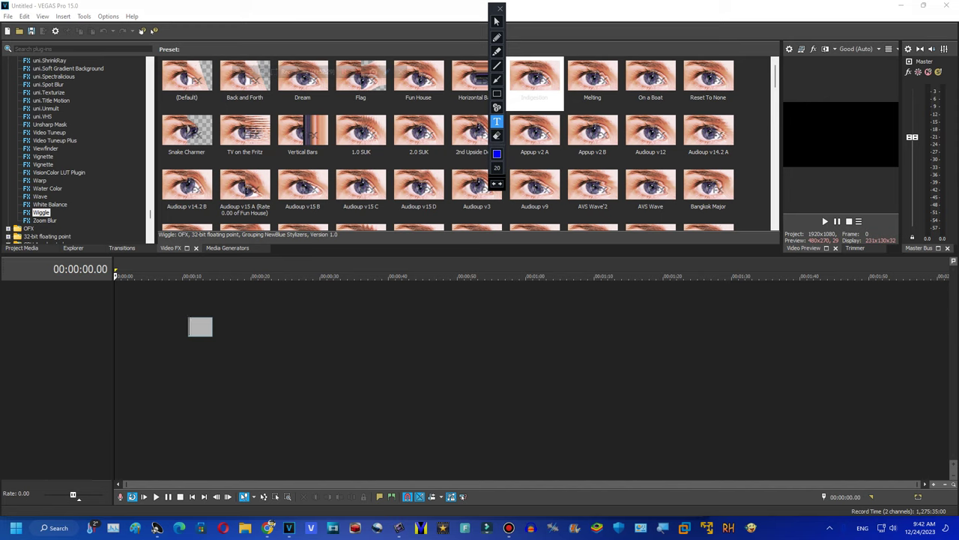
text(That is all )
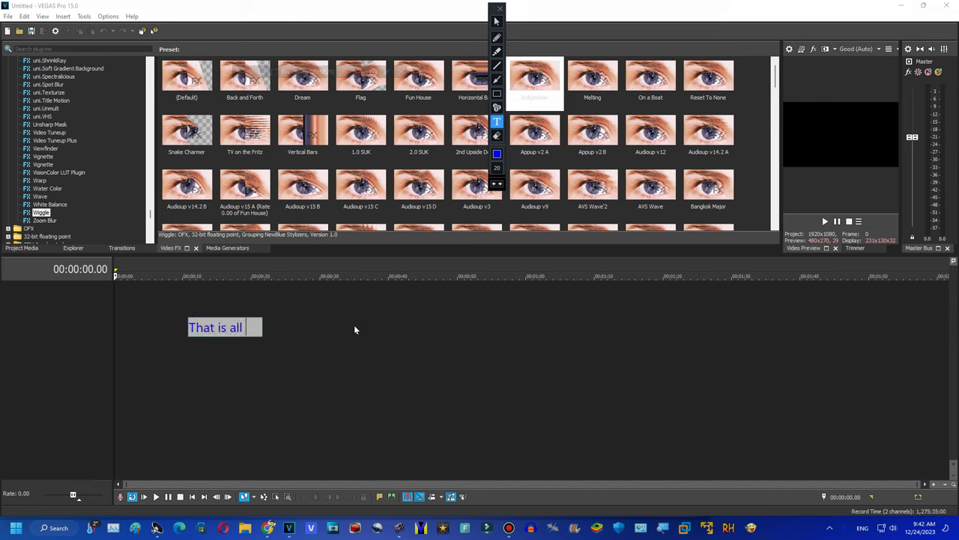
text(for the )
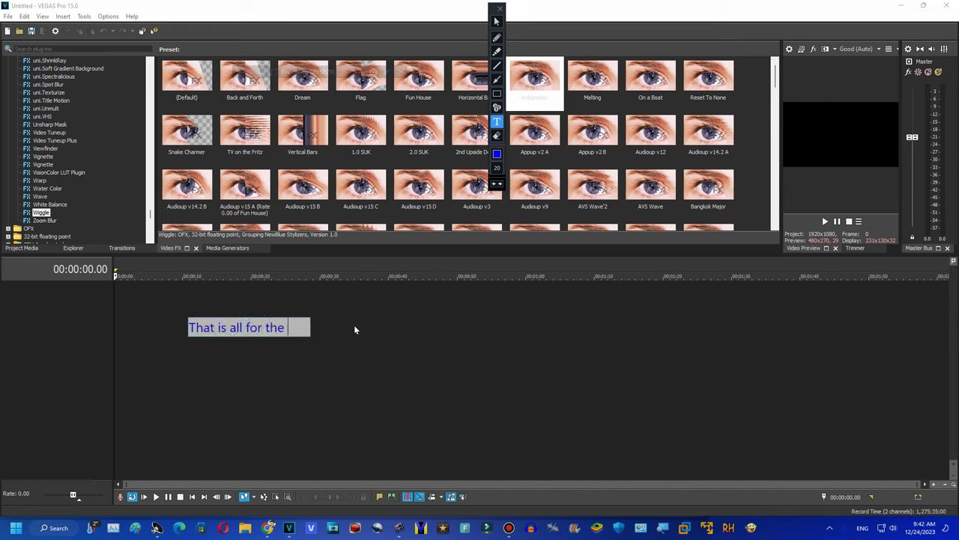
text(Video and A)
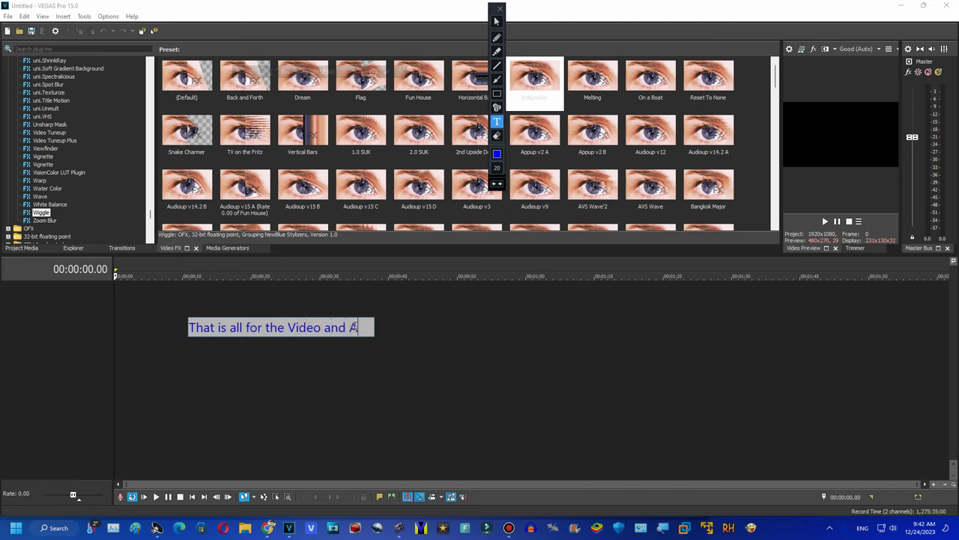
text(udio Pre)
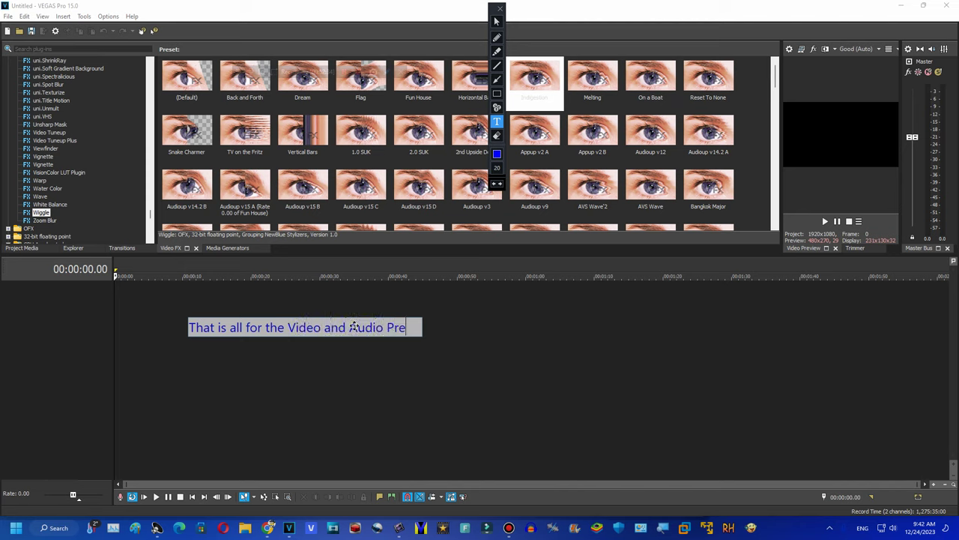
text(sets for C)
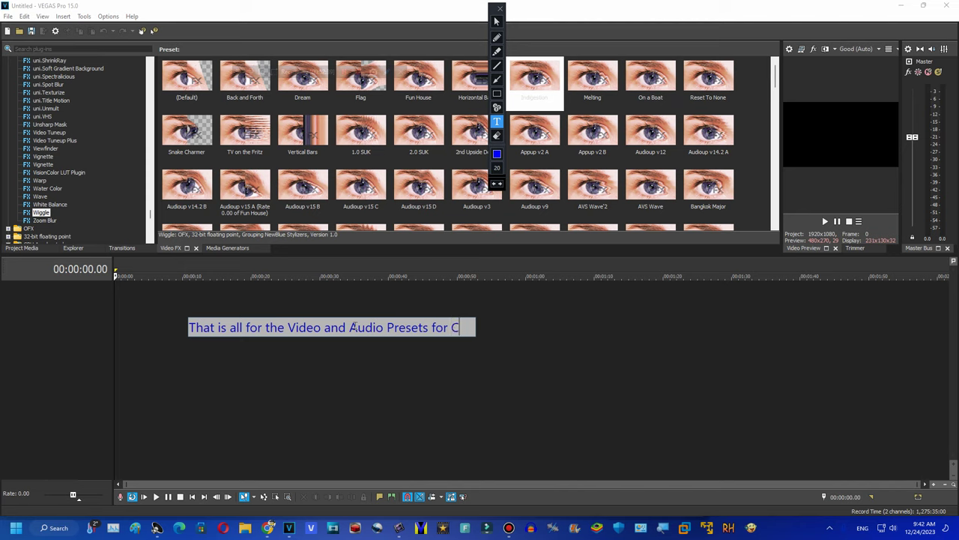
text(the Chris)
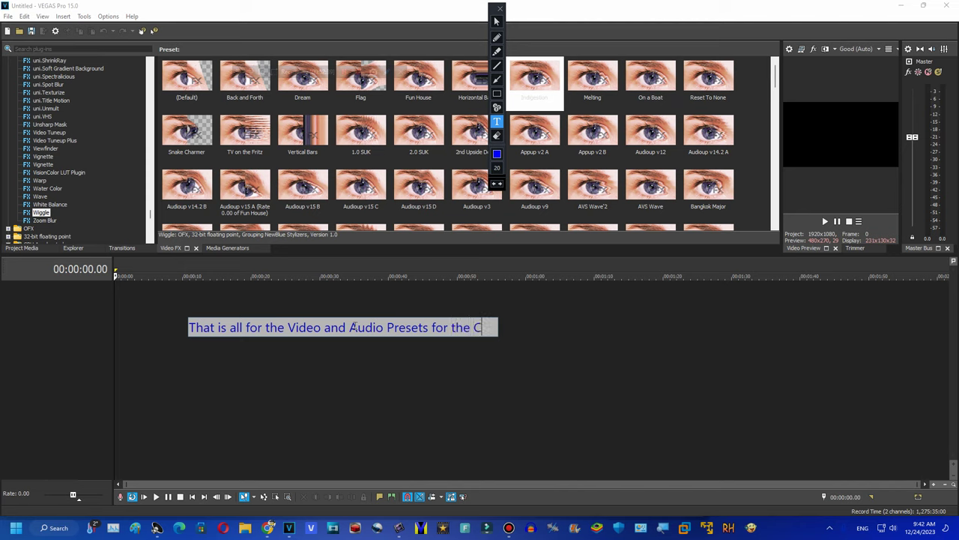
text(tm)
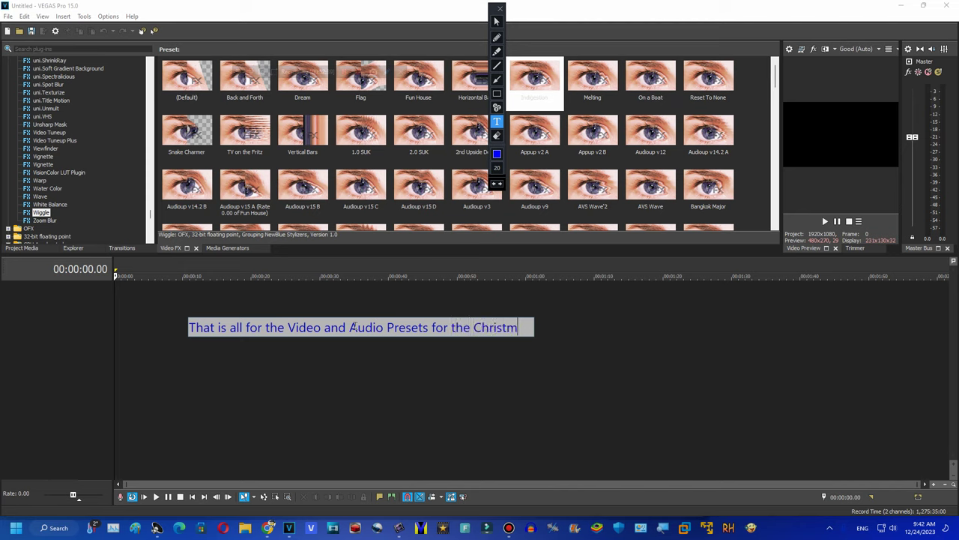
text(as Gidft)
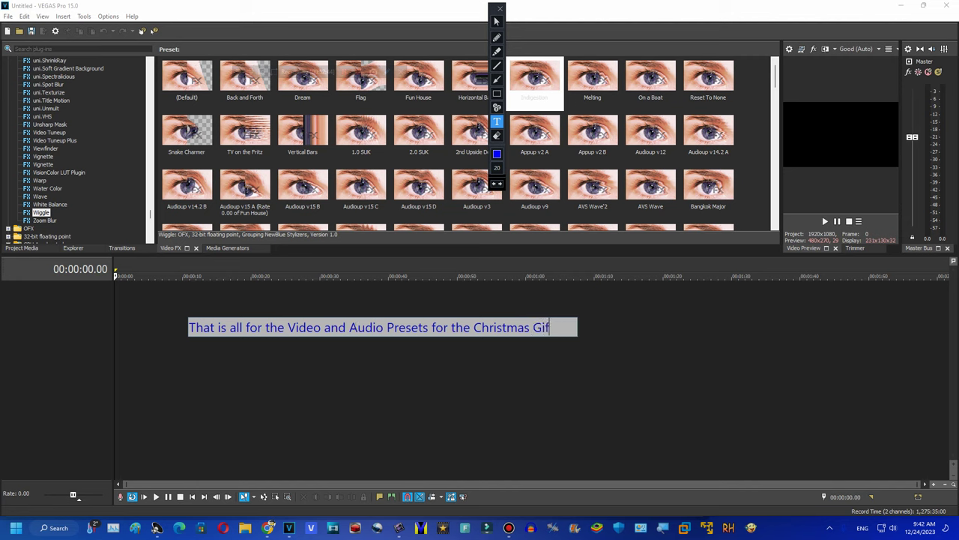
text( See you)
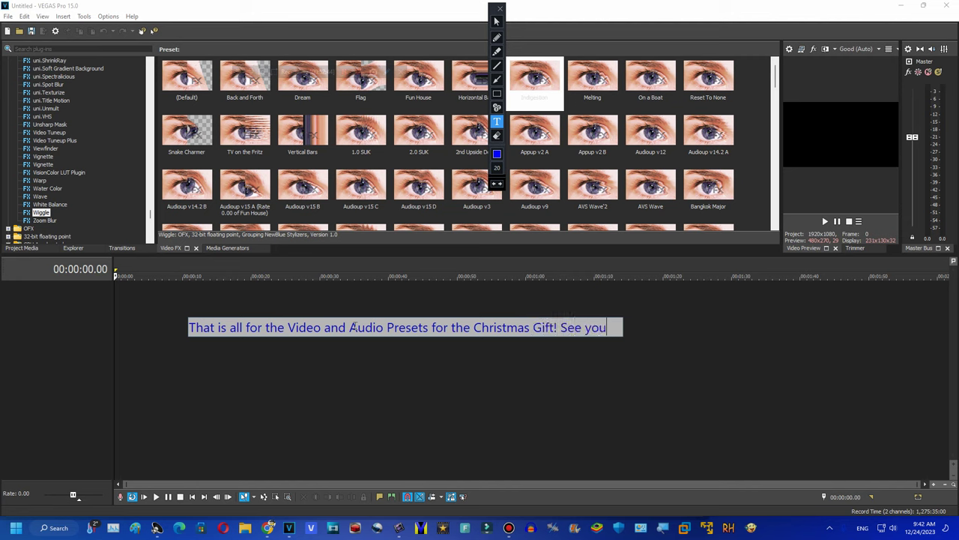
text( guys again in t)
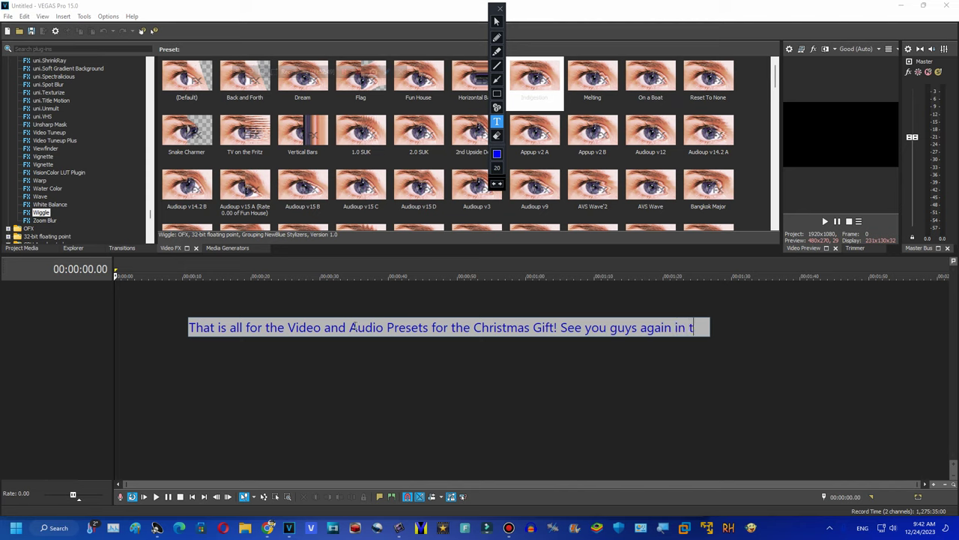
text(he next video!)
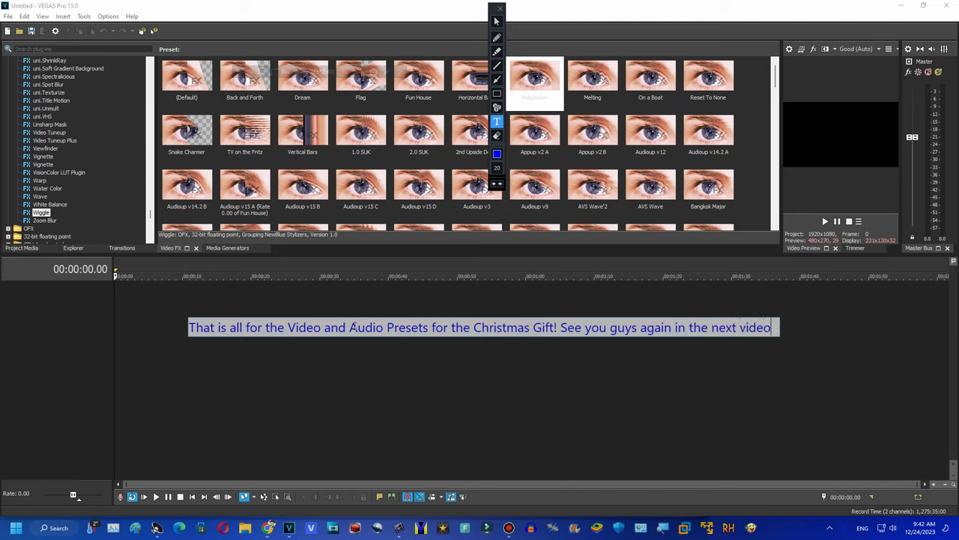
Add a Merry Christmas and Happy New Year greeting from the channel below the first line, and close the annotation tool.
key(Return)
key(Return)
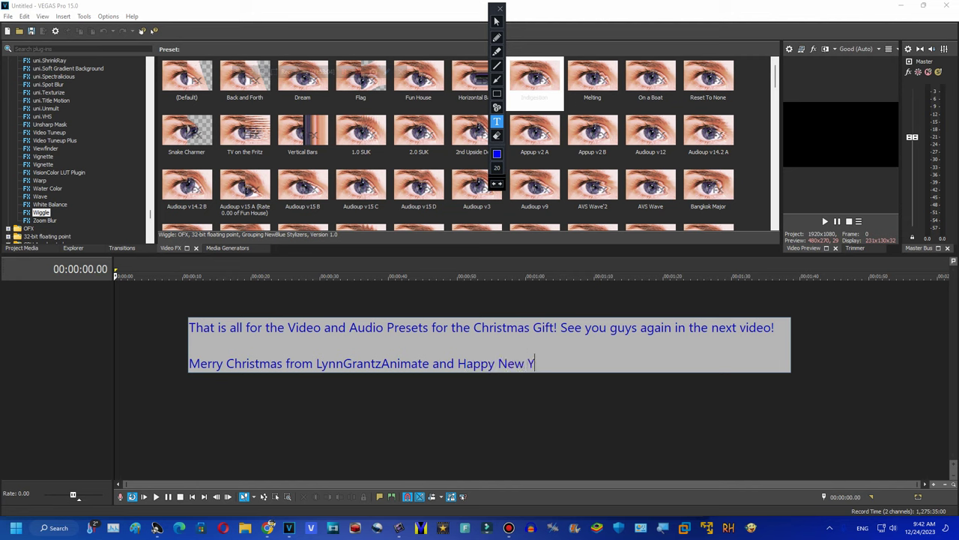
key(Escape)
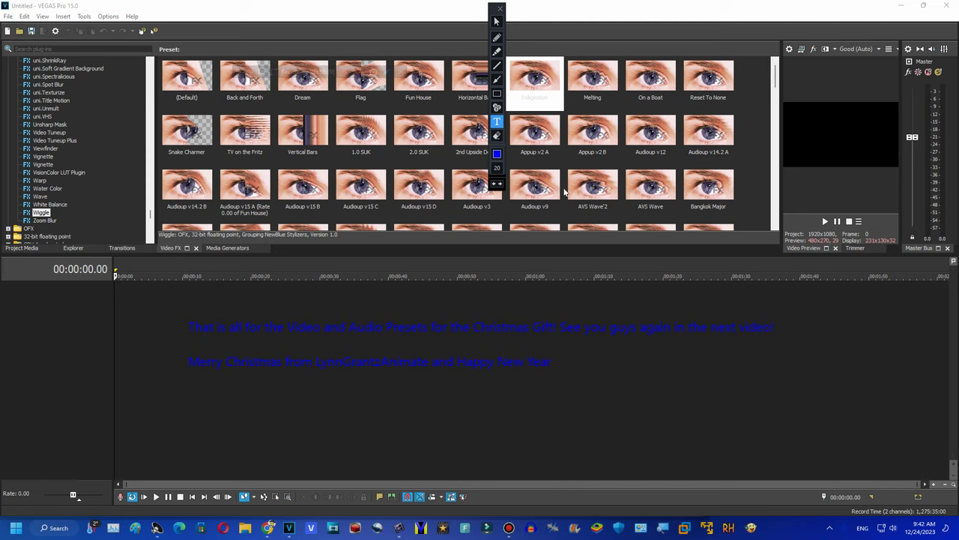
click(501, 11)
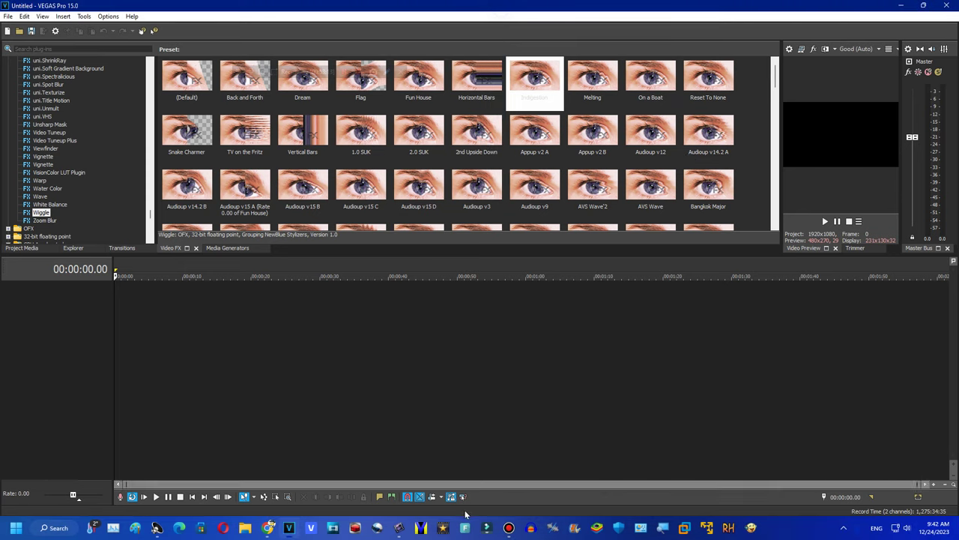